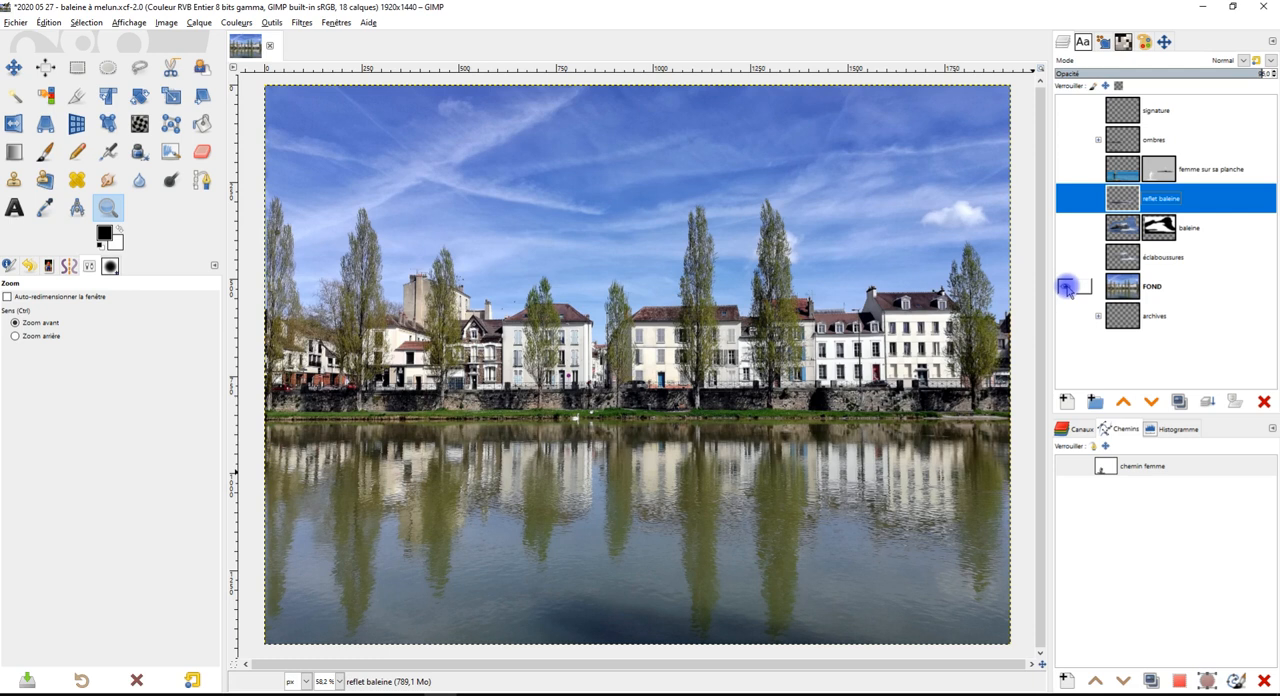
Toggle the visibility of the FOND layer in the finished whale composite
shift+click(1066, 287)
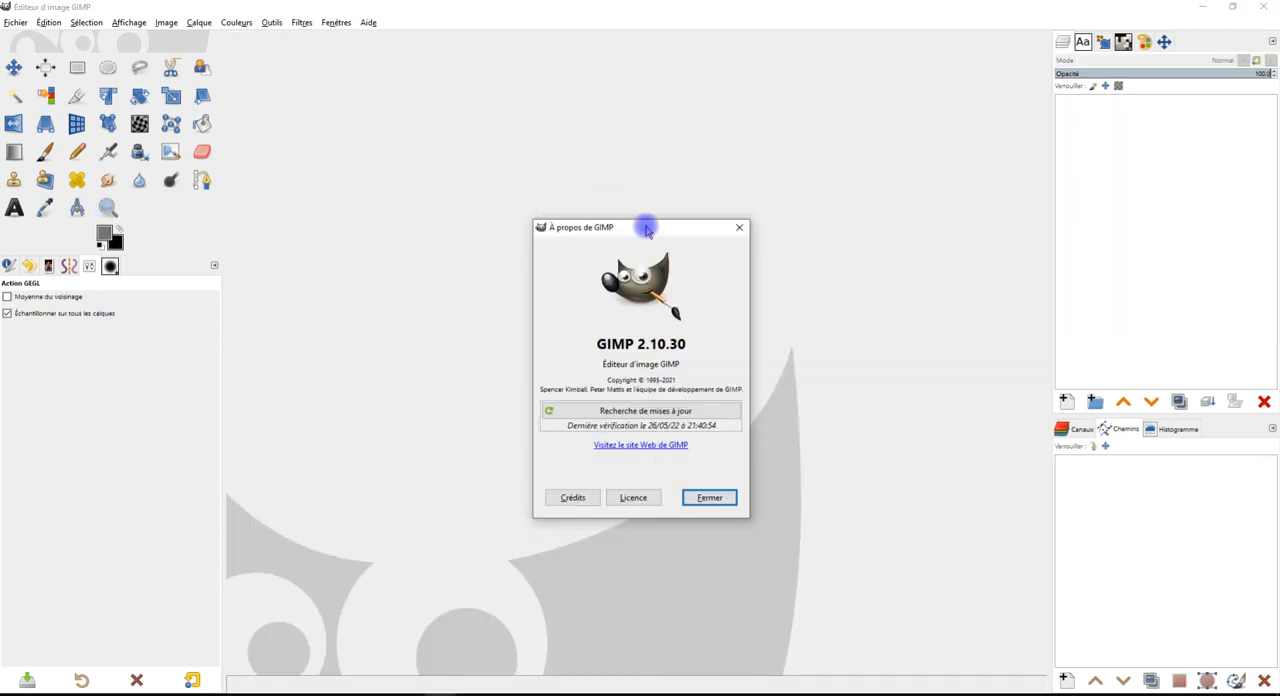
Check the program's version number in the About window and close it
drag(657, 223, 677, 165)
drag(628, 284, 697, 284)
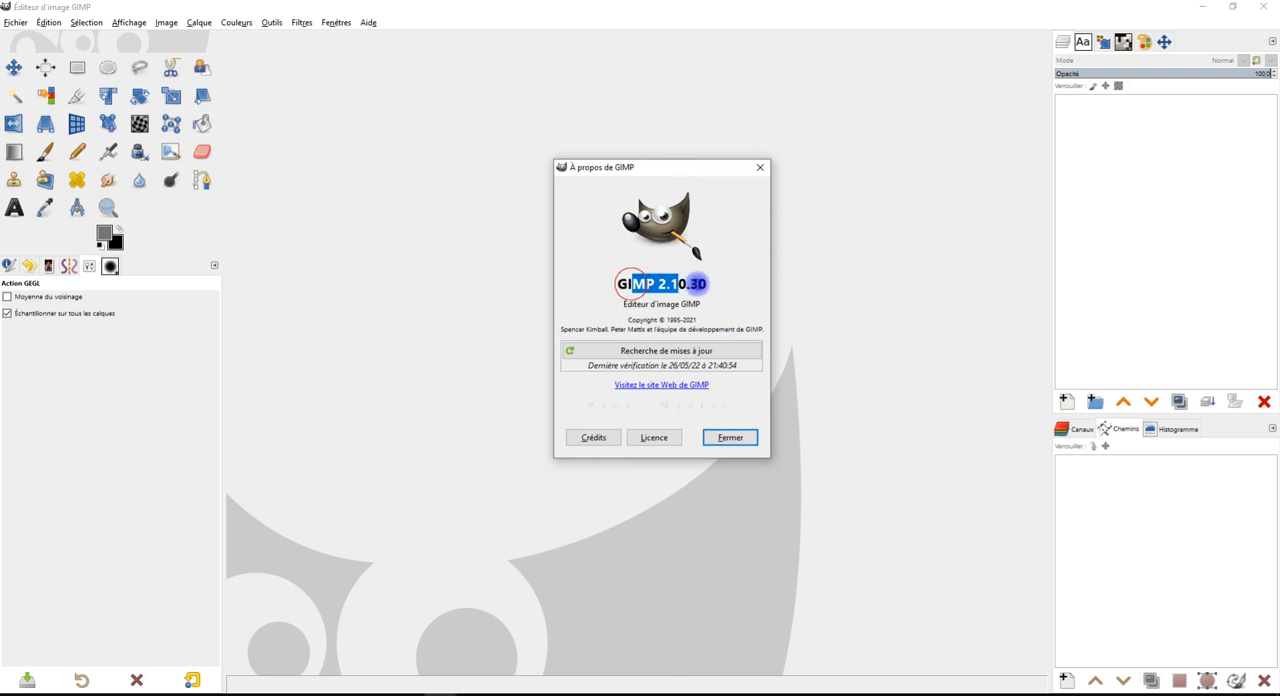
click(731, 437)
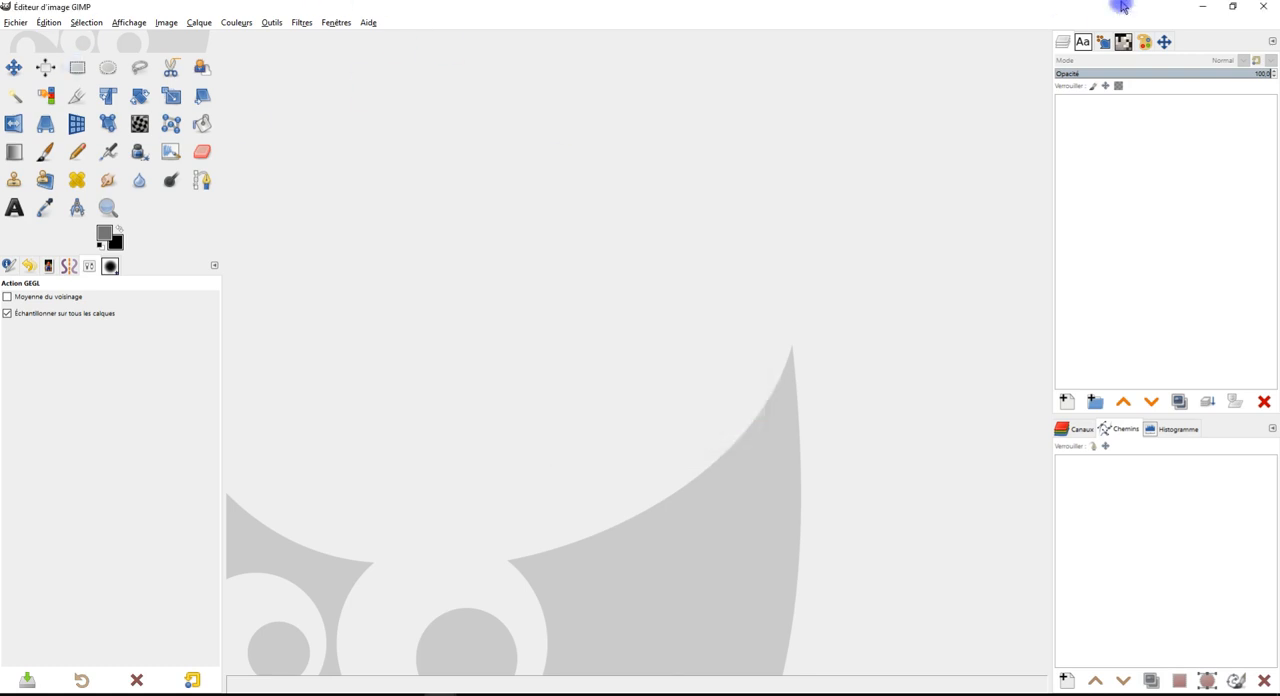
Switch to Chrome and open the bookmarked Discord server "les amis du libre" in a new browser tab
click(1202, 7)
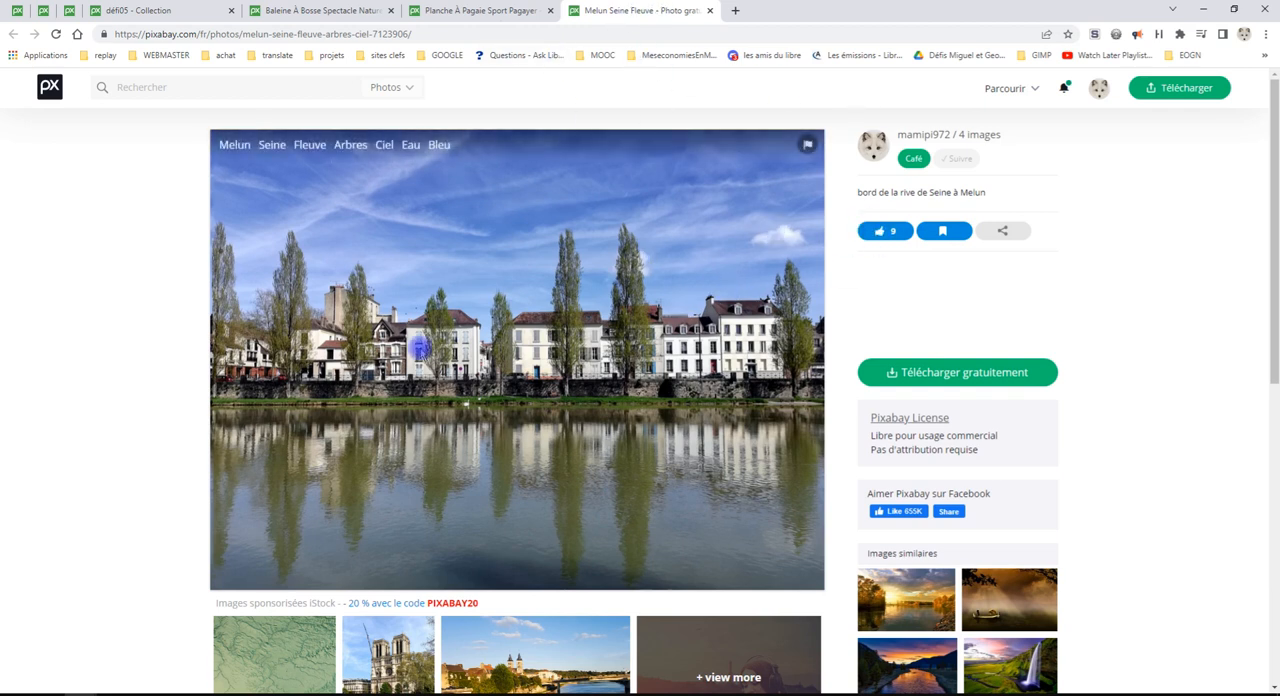
click(736, 11)
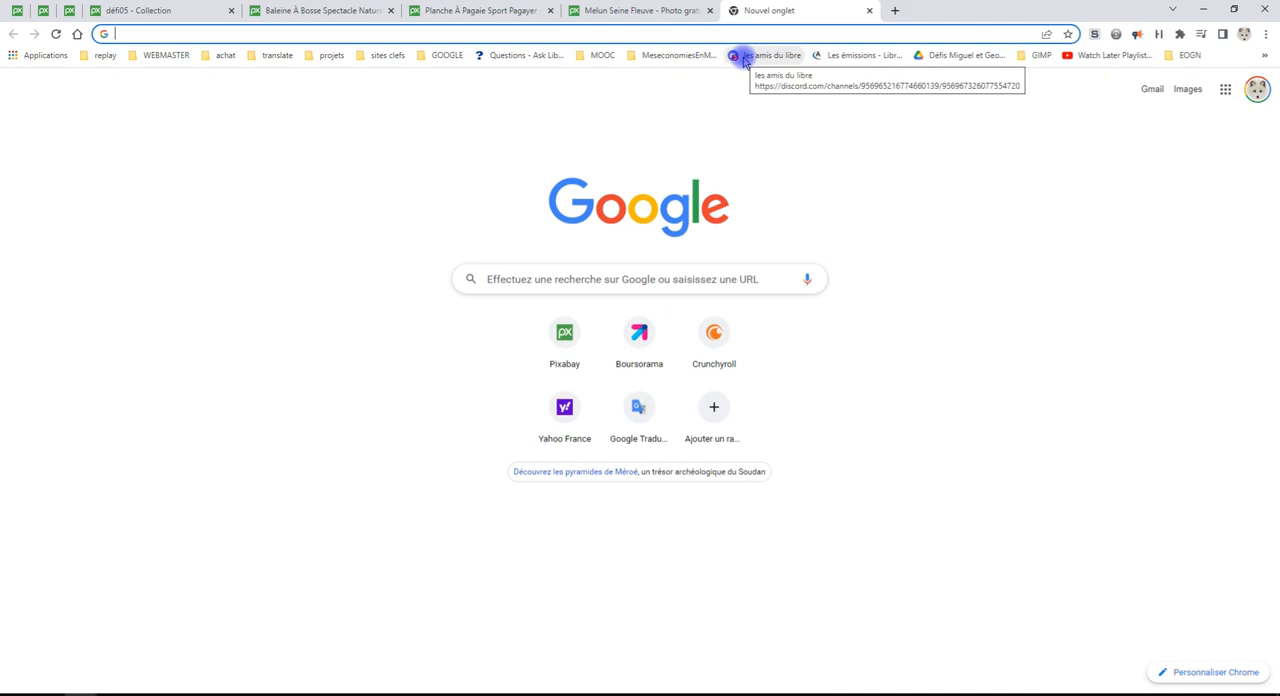
click(744, 58)
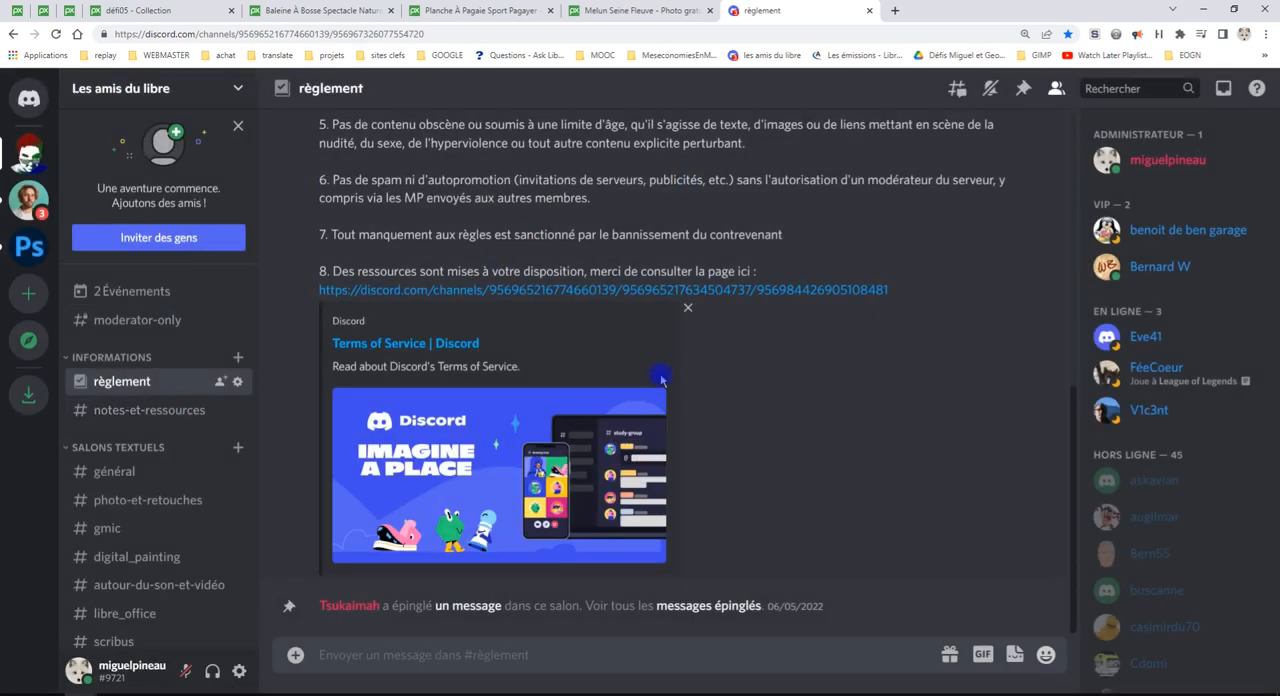
Join the voice channel Salle d'étude 1 and open its call view
scroll(150, 375, down, 5)
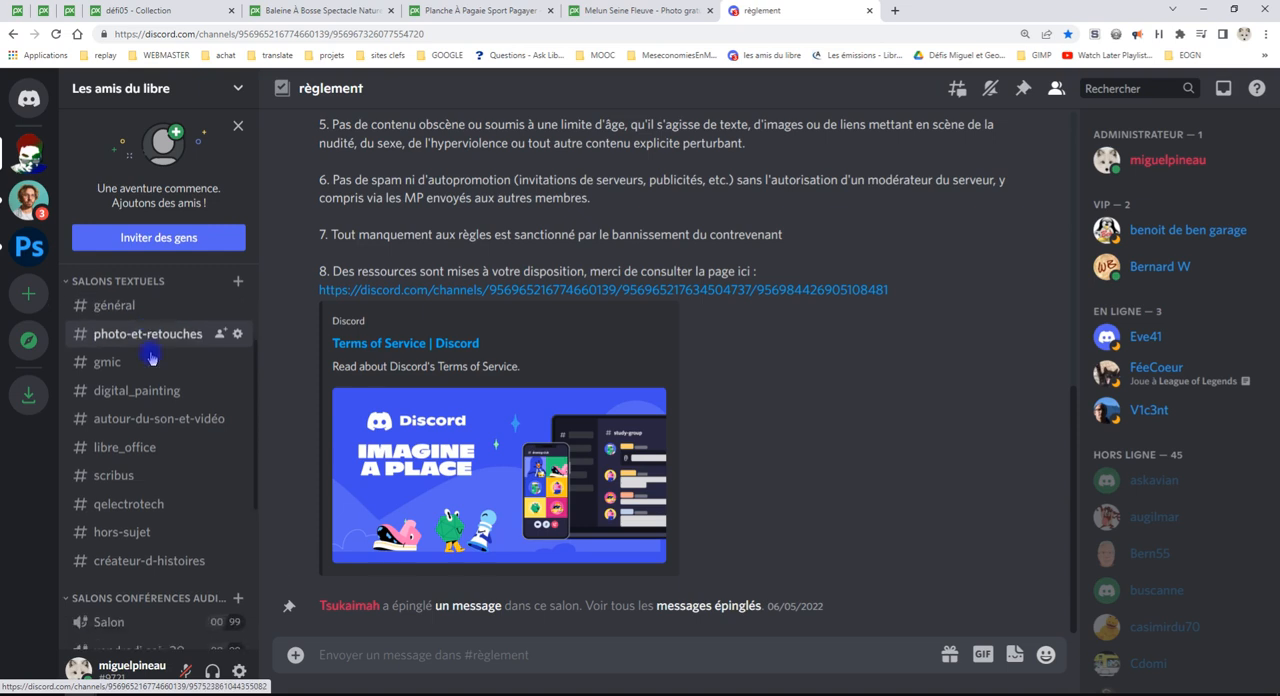
scroll(157, 357, down, 1)
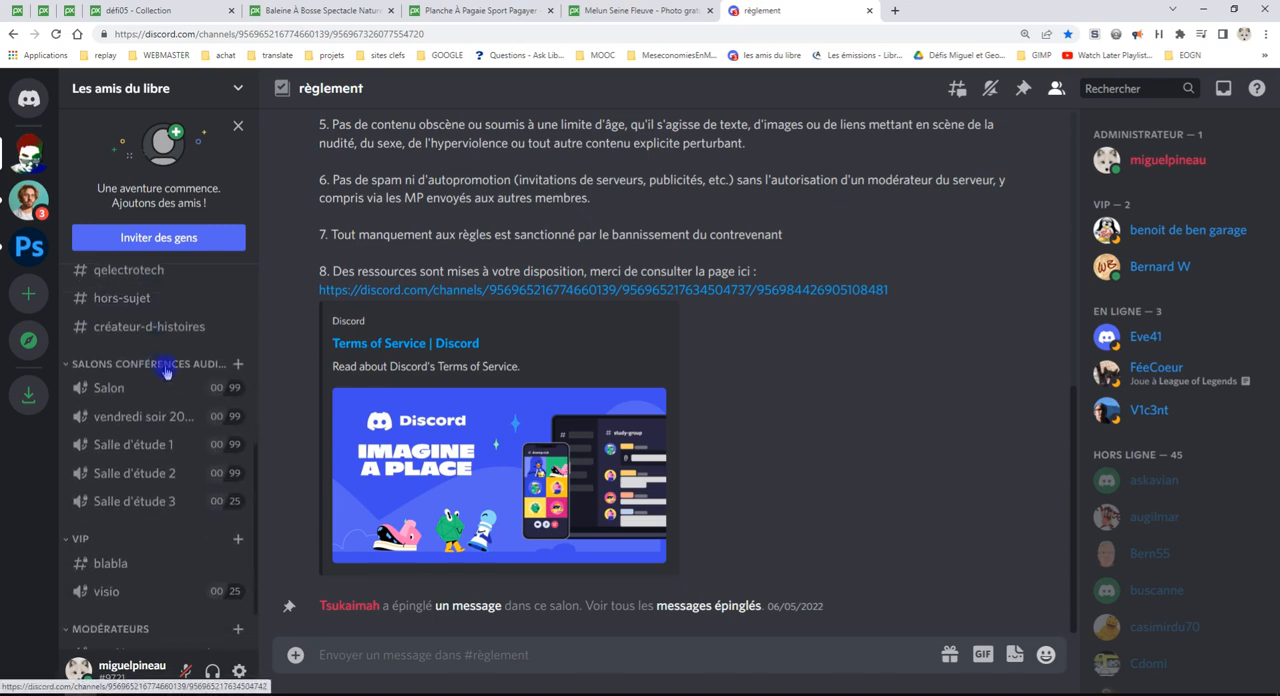
click(127, 447)
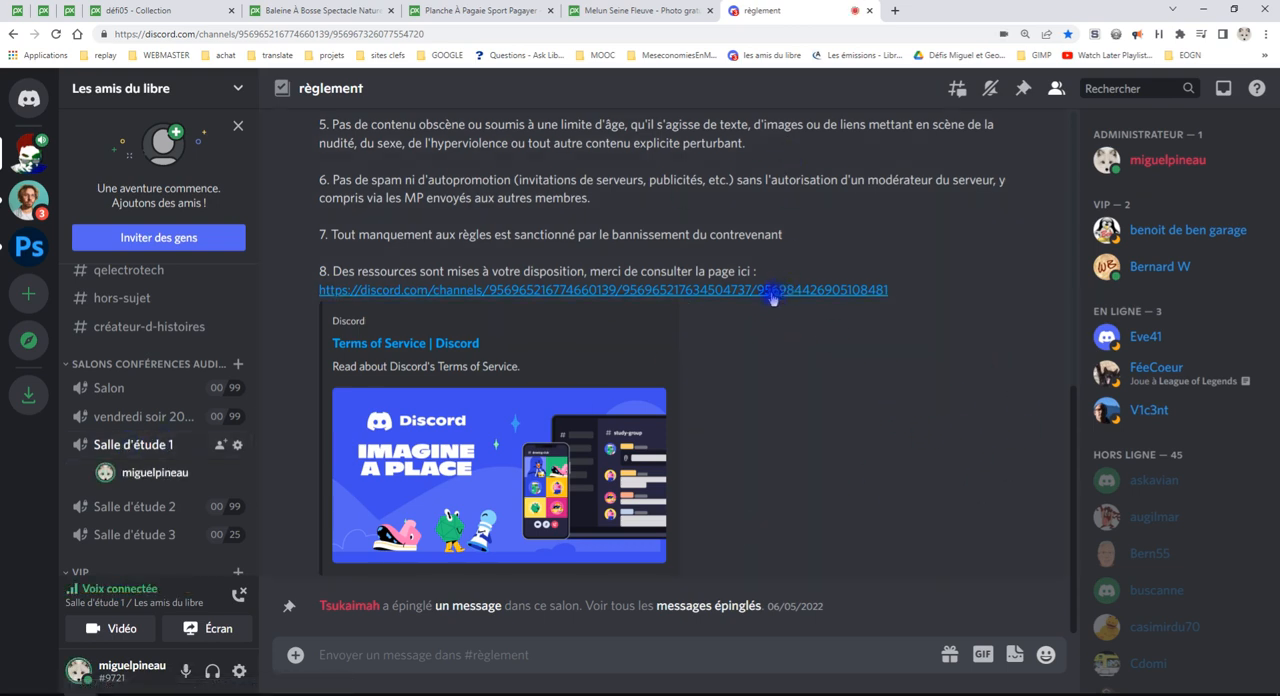
click(145, 448)
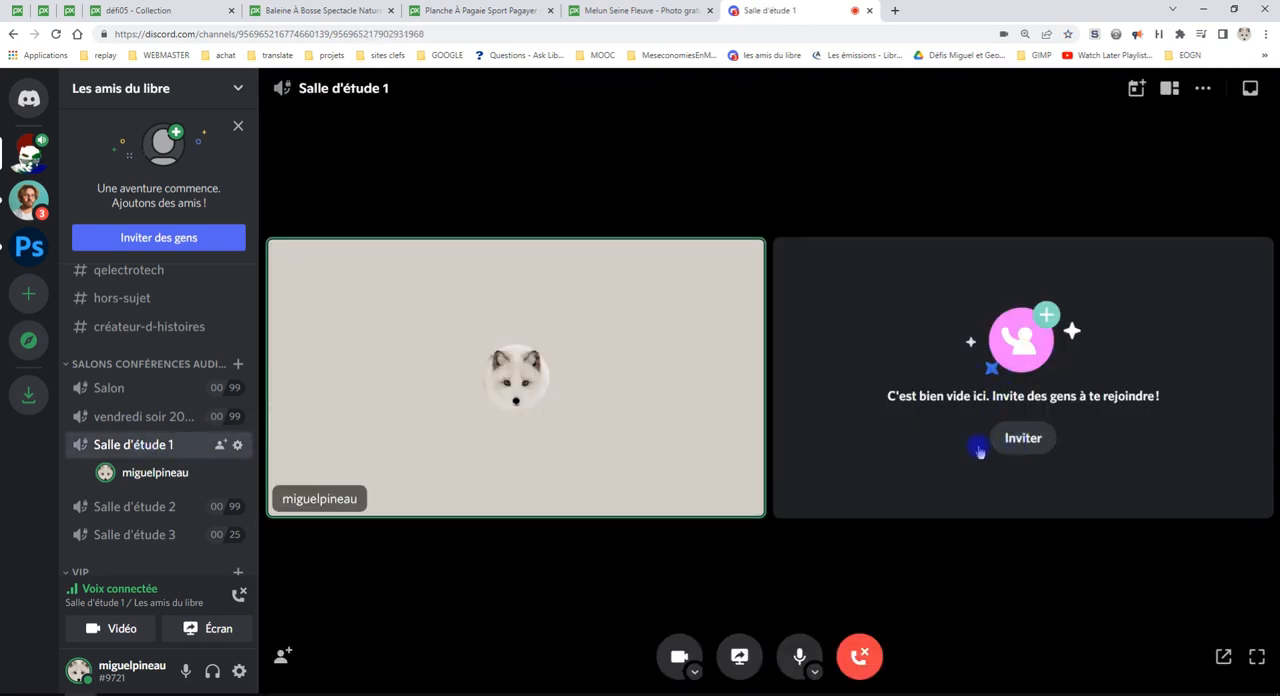
Share the whole of Écran 1 in the voice call
click(740, 657)
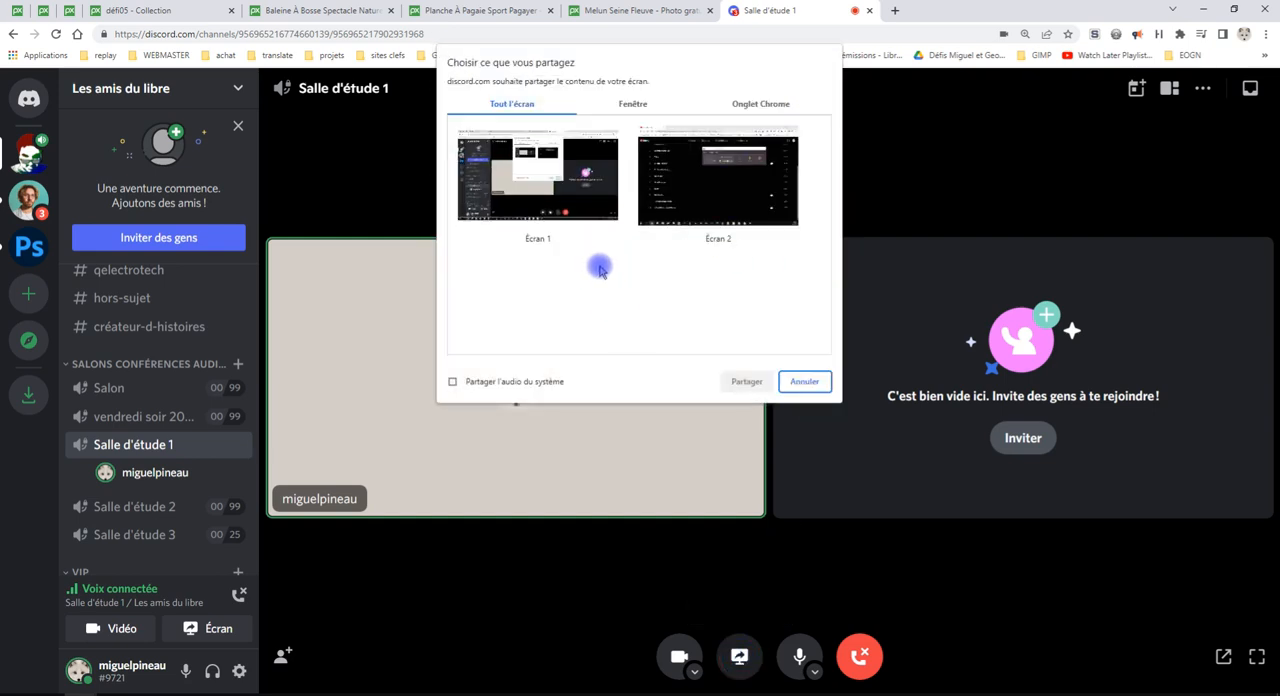
click(567, 205)
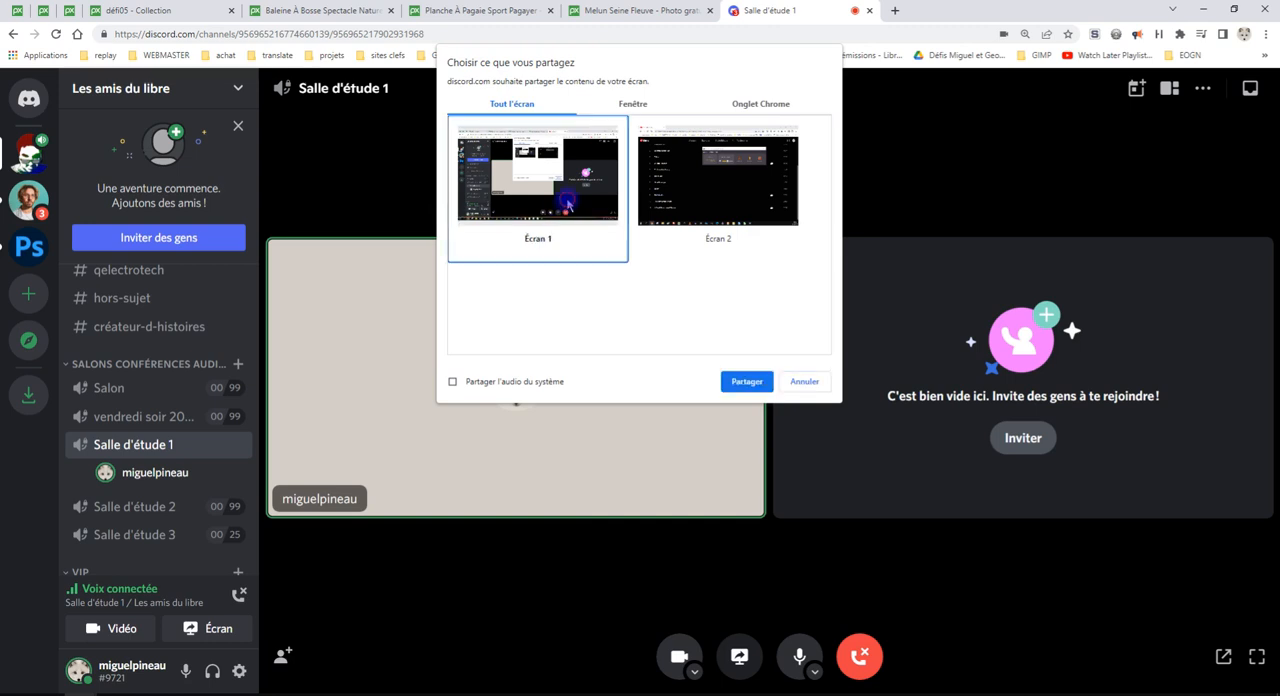
click(745, 386)
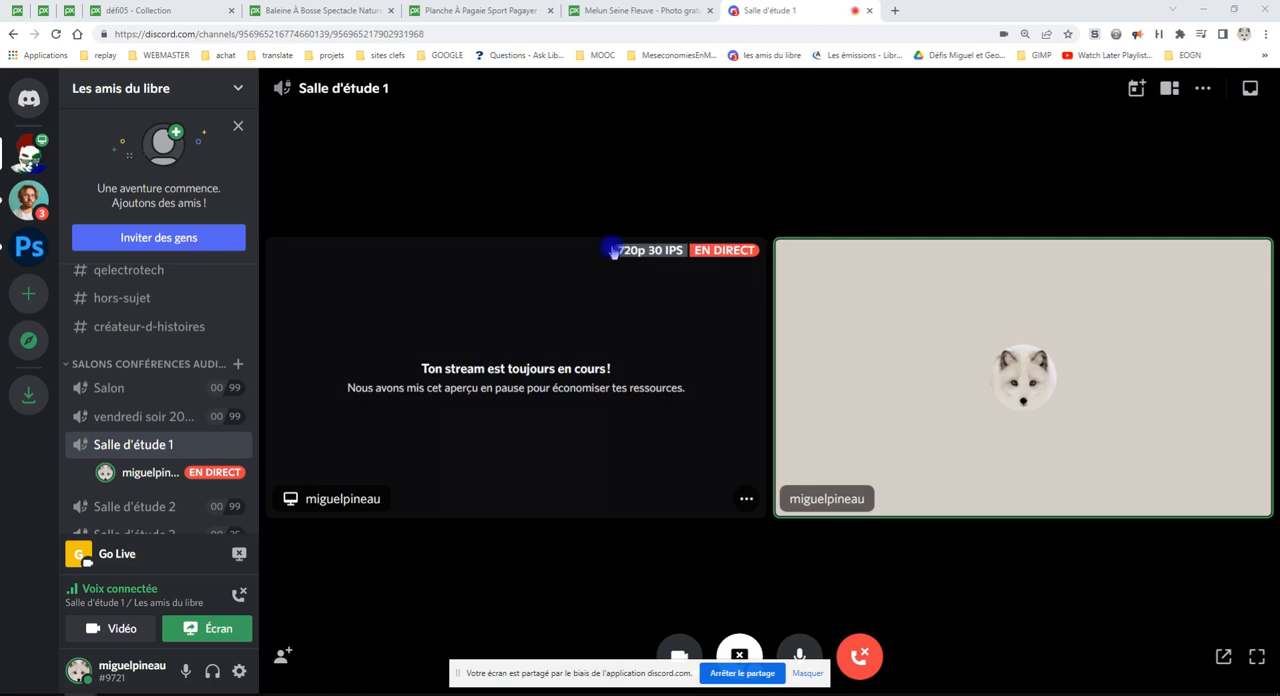
Open the 1920×1440 version of the Melun Seine photo from Pixabay and hide the screen-sharing notice
click(657, 9)
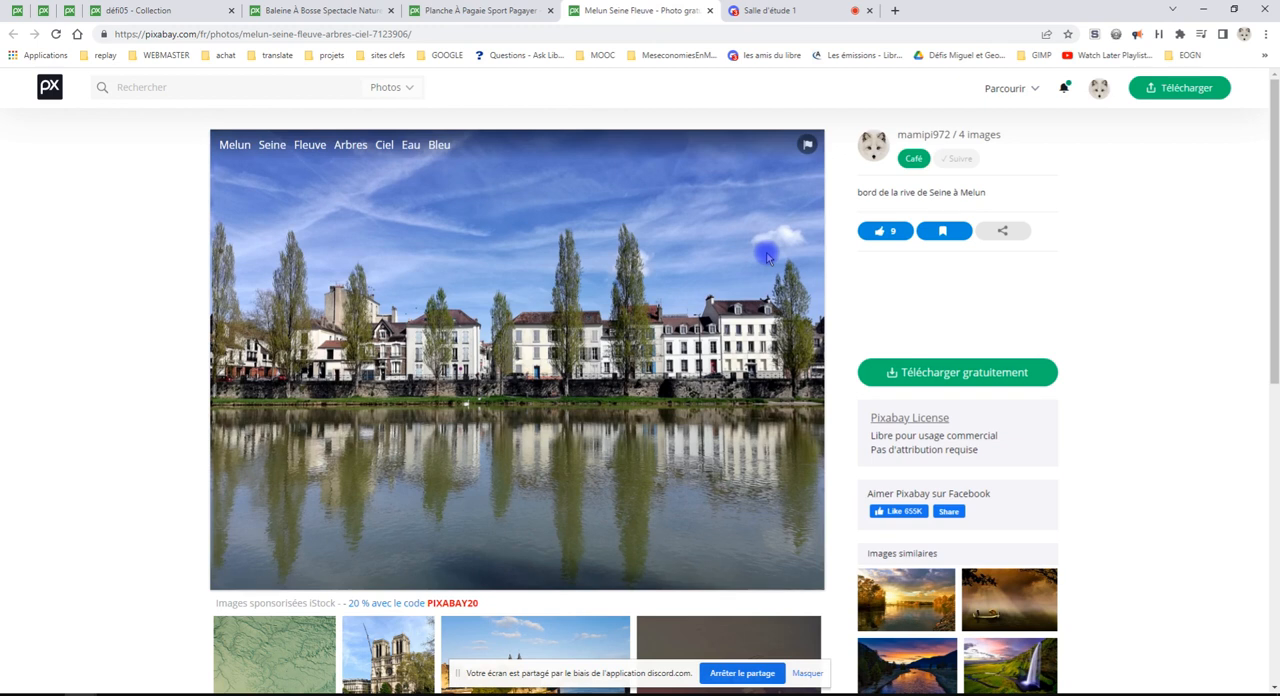
click(990, 372)
scroll(1000, 315, down, 1)
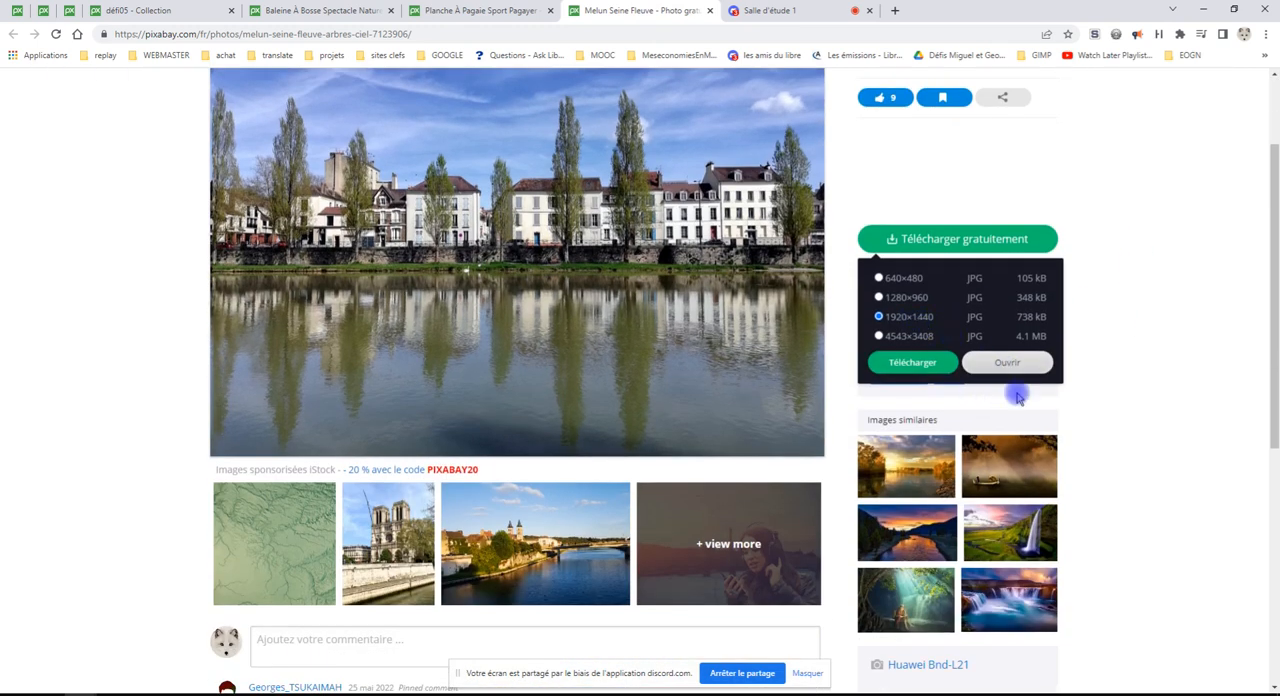
click(1010, 363)
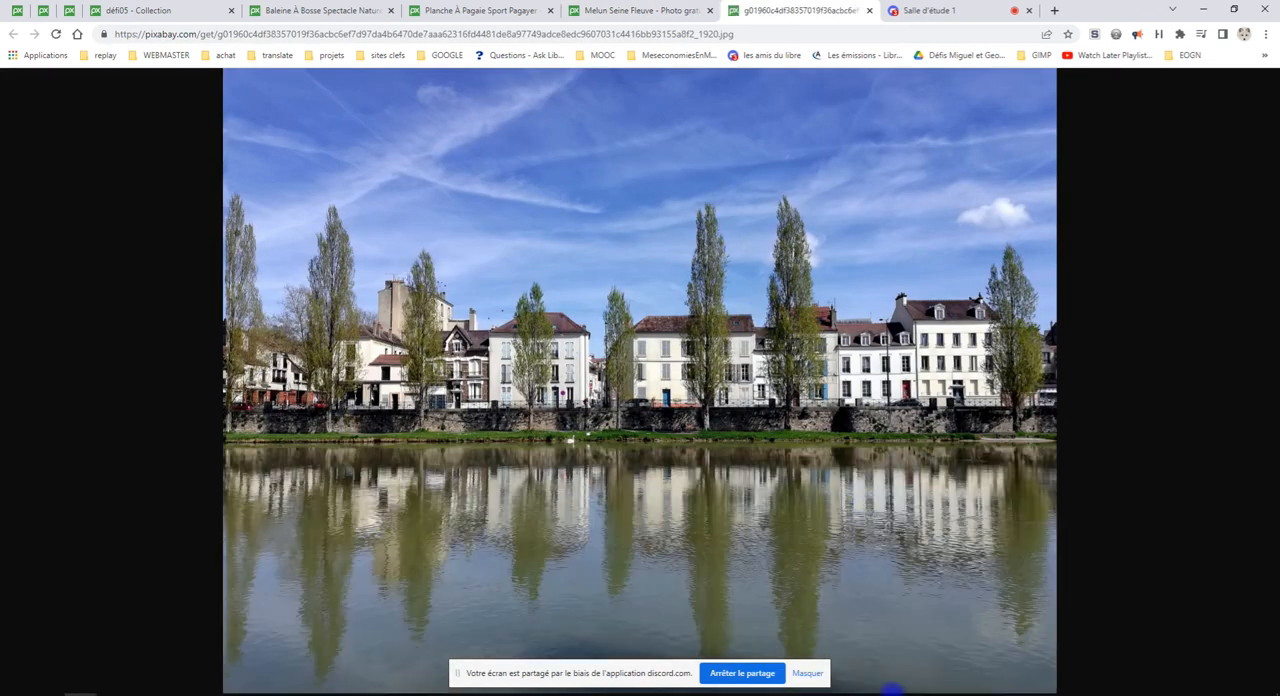
click(808, 675)
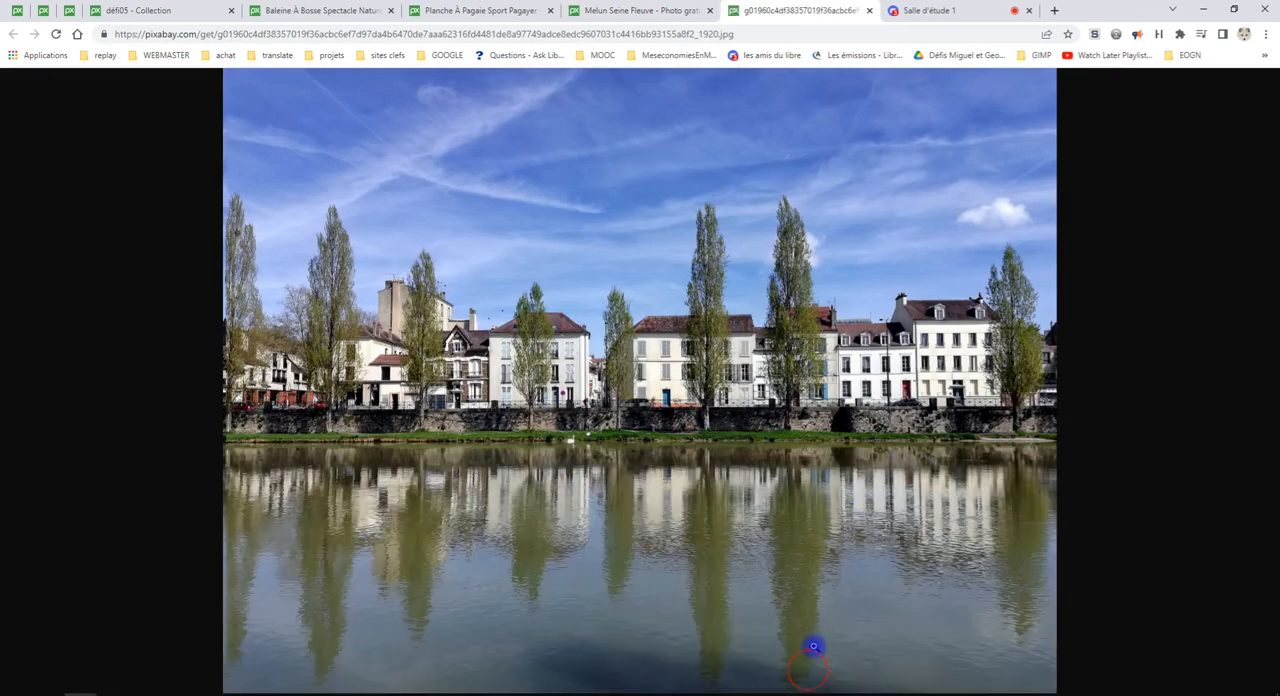
Copy the full-size Melun photo and paste it into GIMP as a new image
right_click(609, 204)
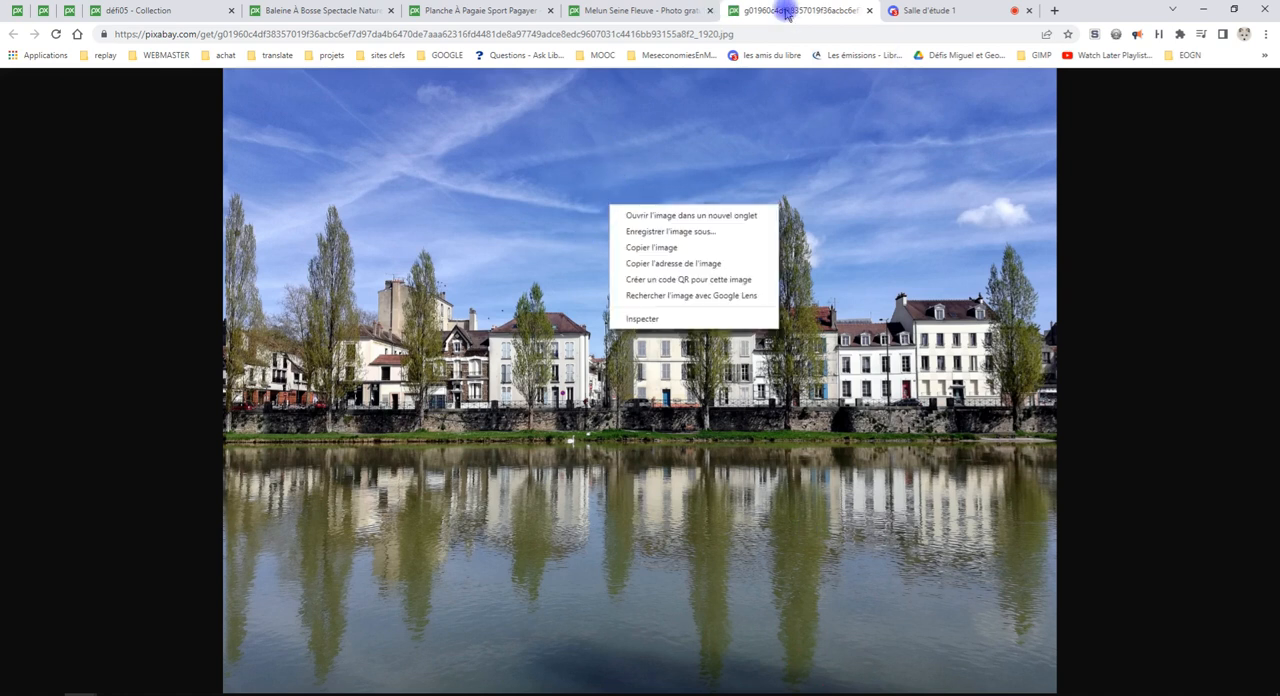
click(645, 250)
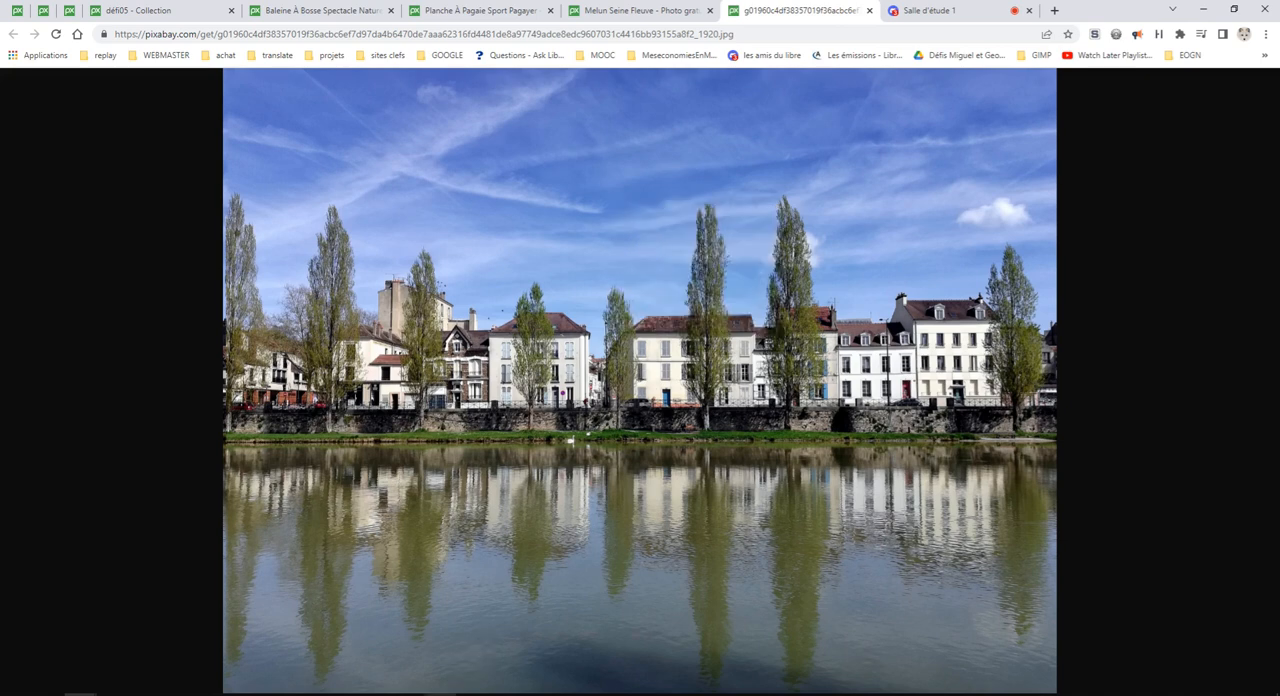
click(440, 694)
click(48, 22)
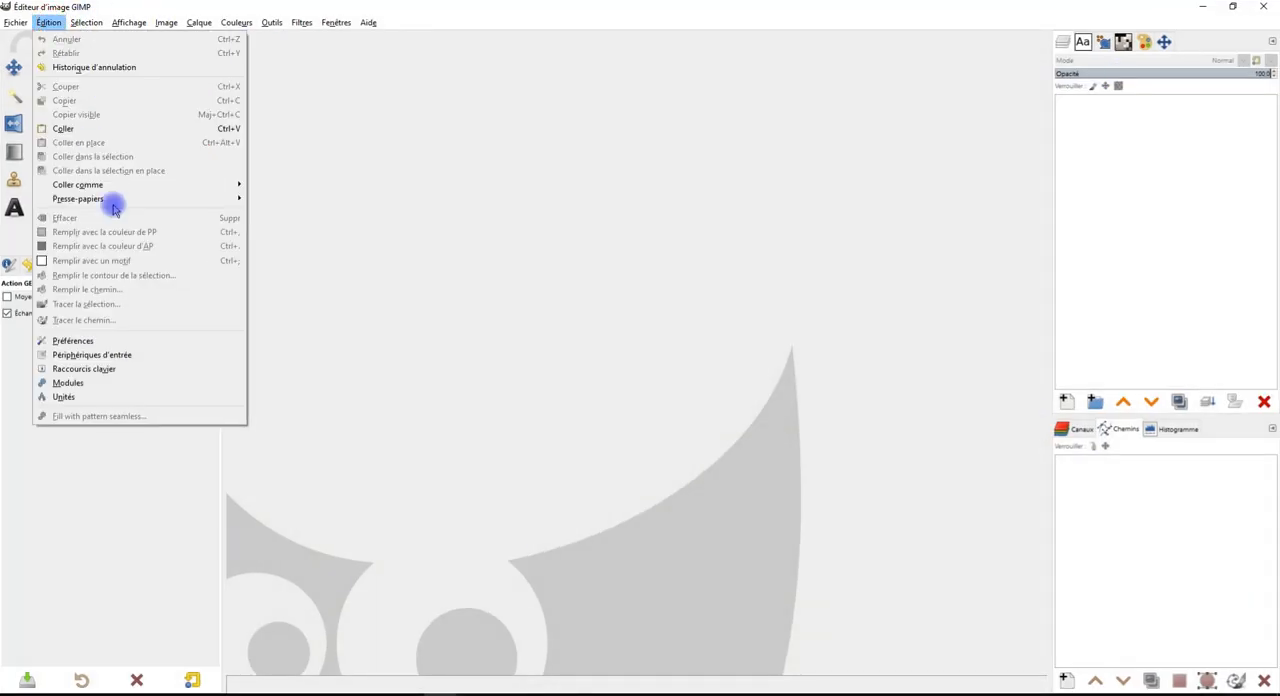
mouse_move(143, 184)
click(291, 212)
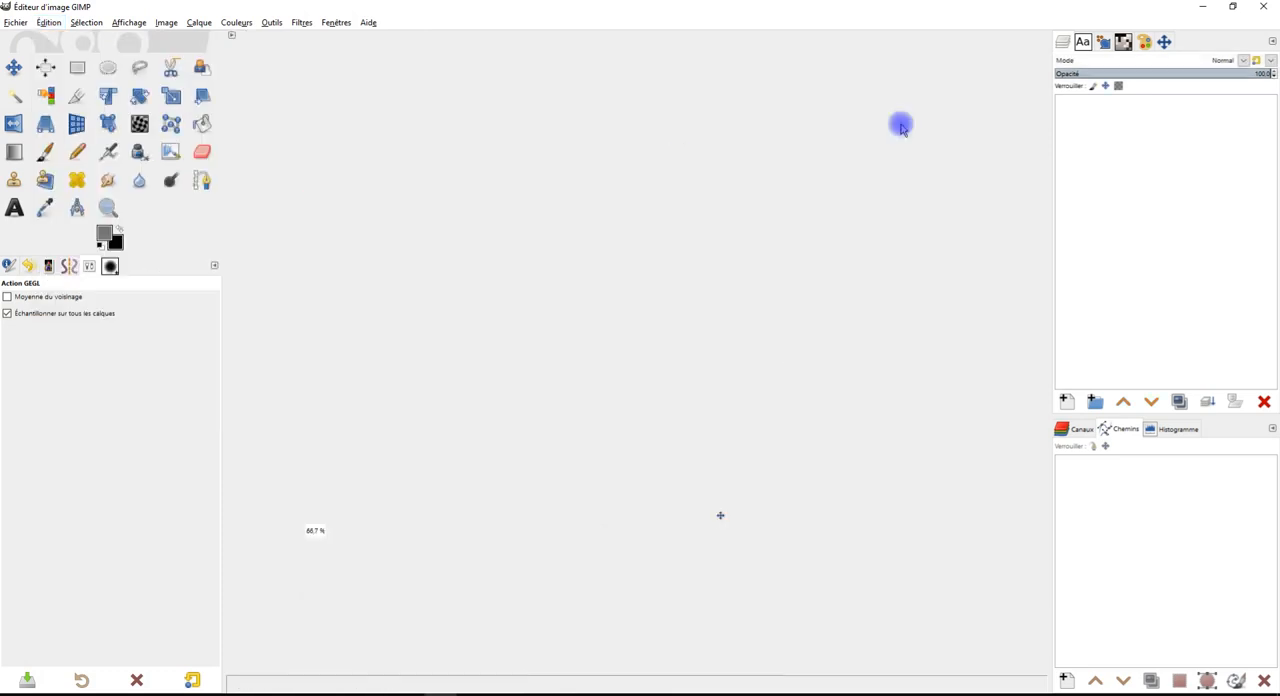
Rename the pasted layer as FOND
double_click(1161, 107)
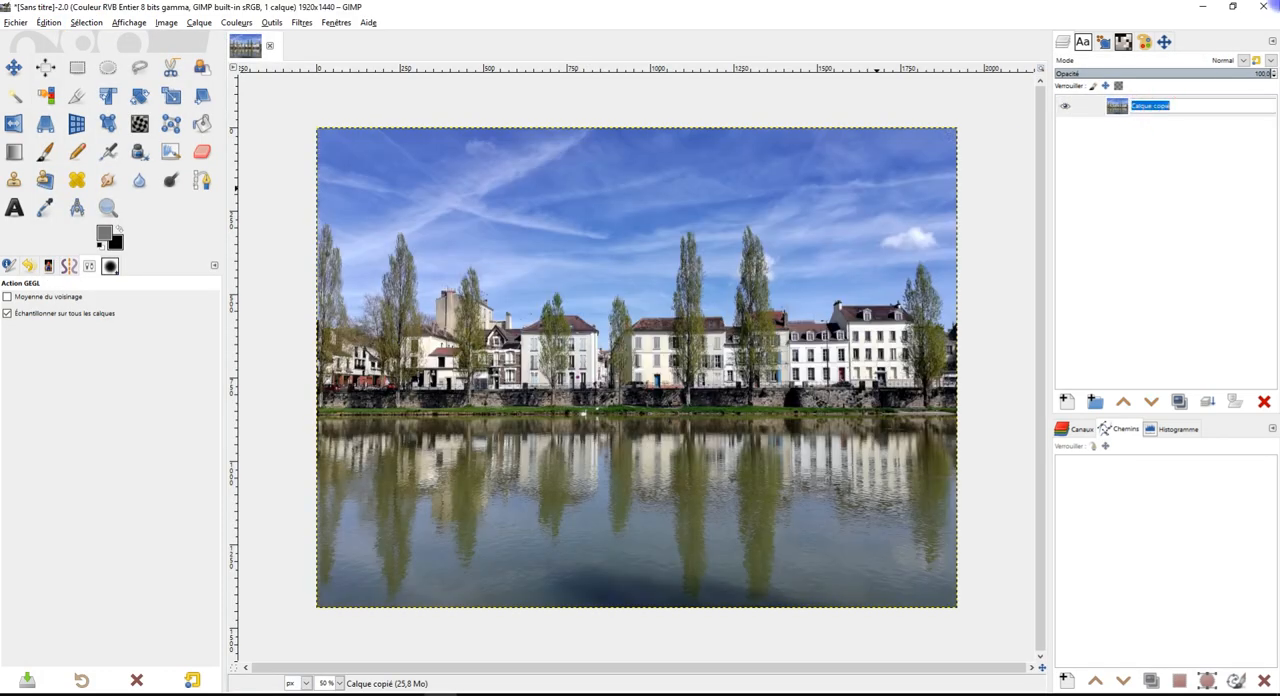
text(FoND)
key(Return)
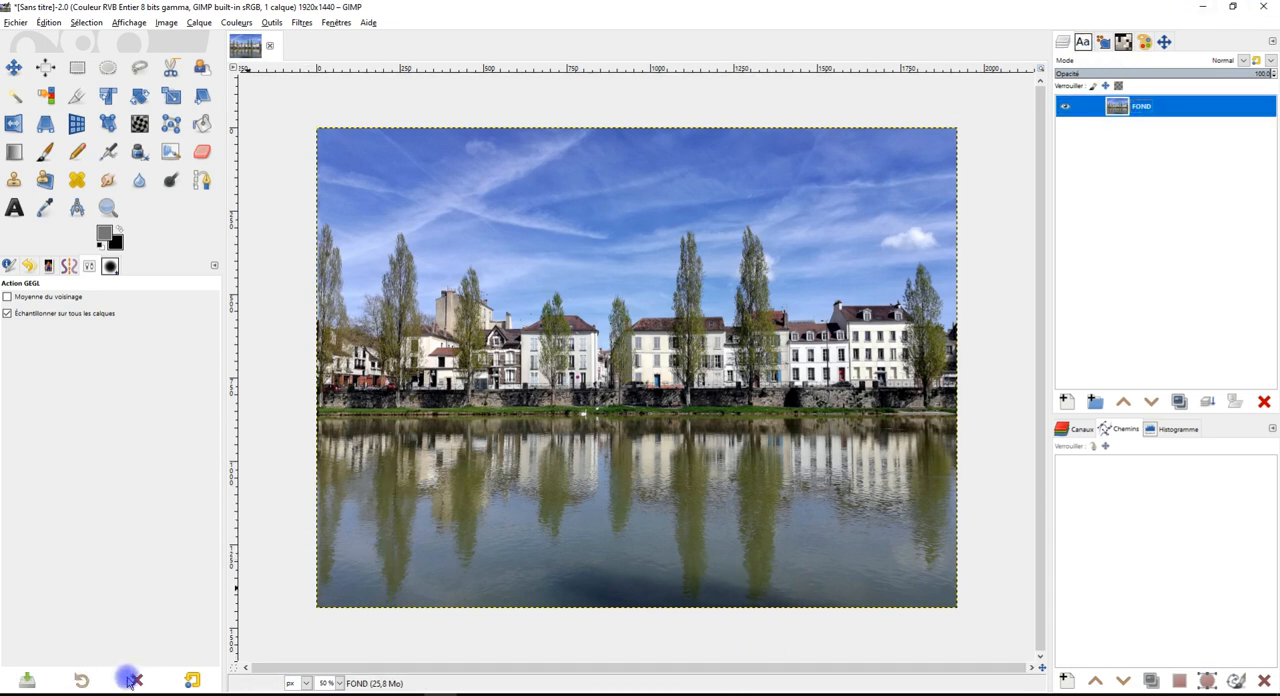
Return to Chrome, close the full-size image tab and dismiss the credit overlay on the Melun photo page
click(1202, 6)
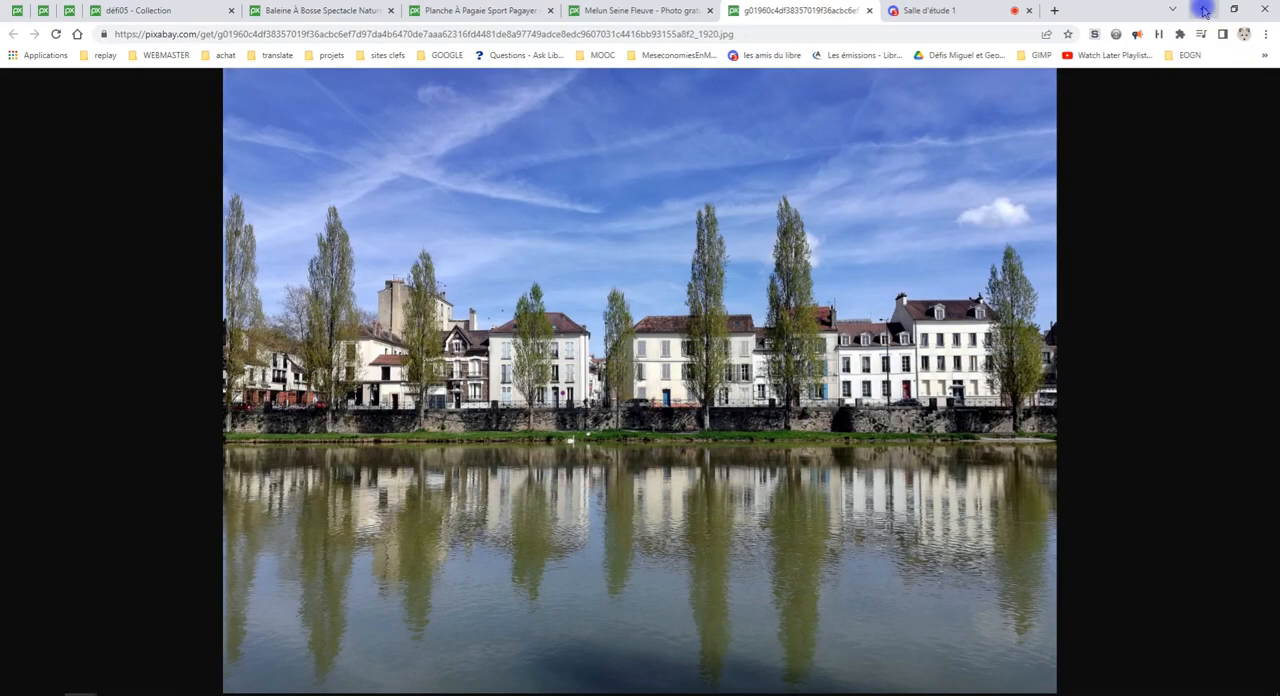
click(868, 10)
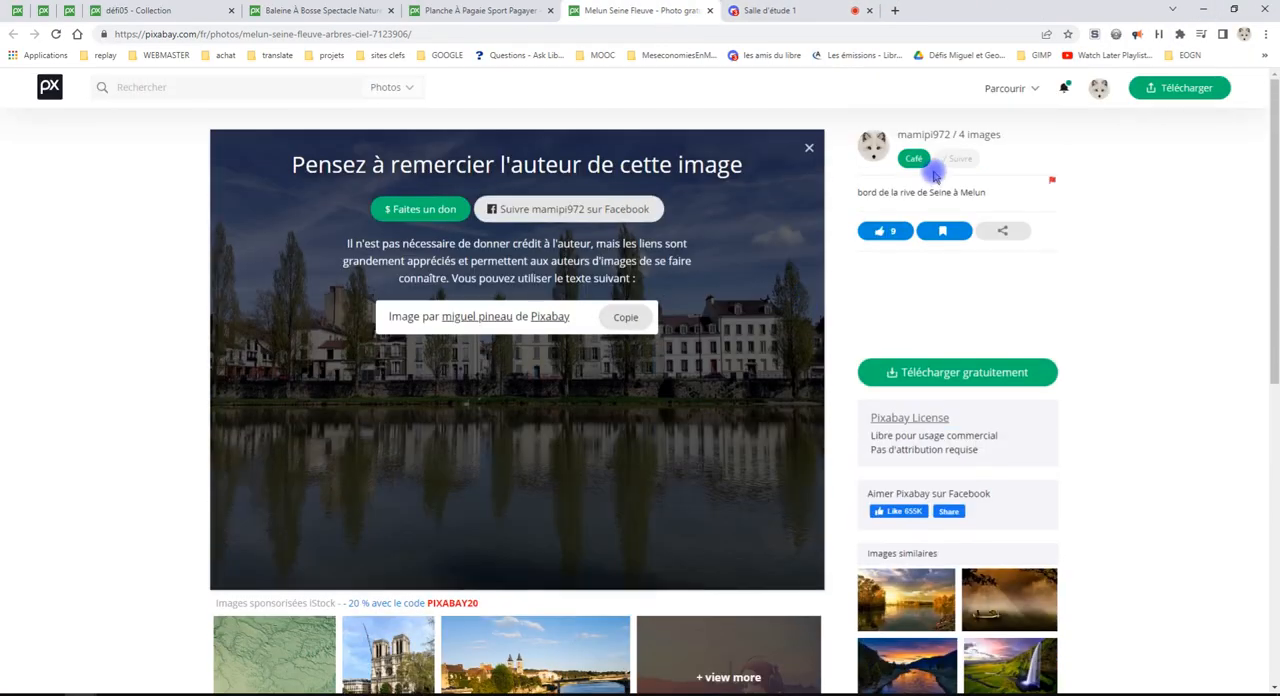
click(807, 149)
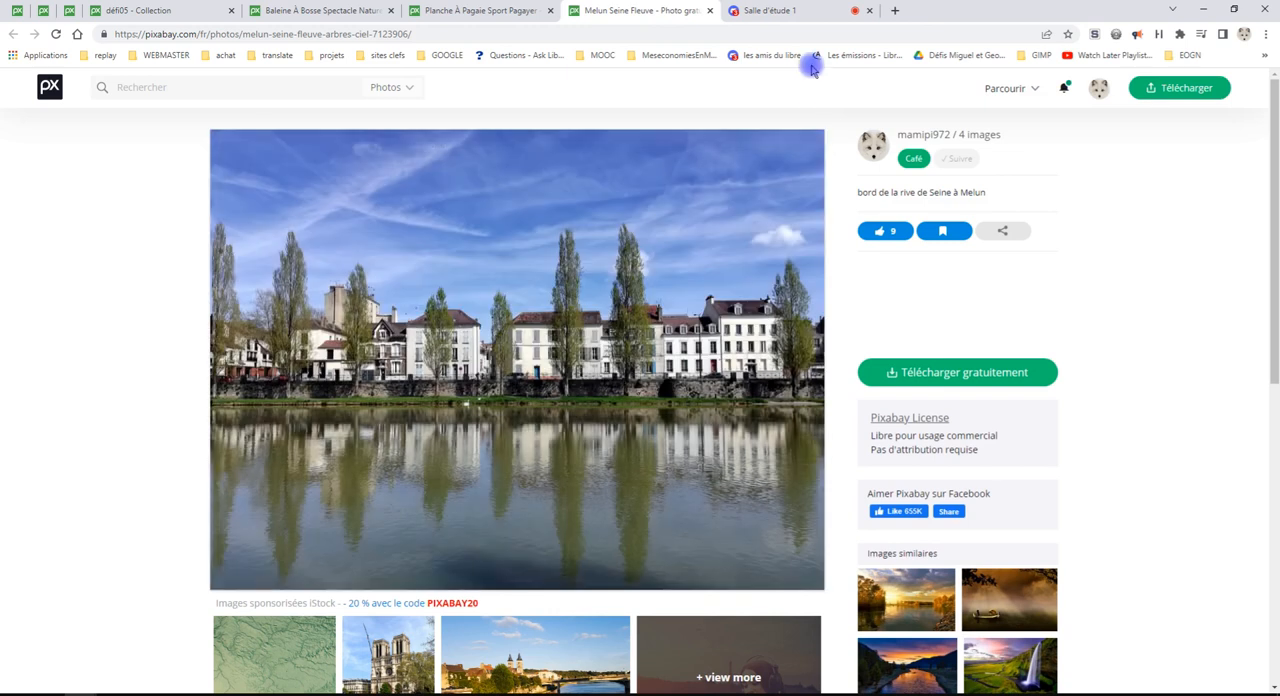
Like the paddleboarder photo on Pixabay and select 1920×1080 among its free download sizes
click(466, 12)
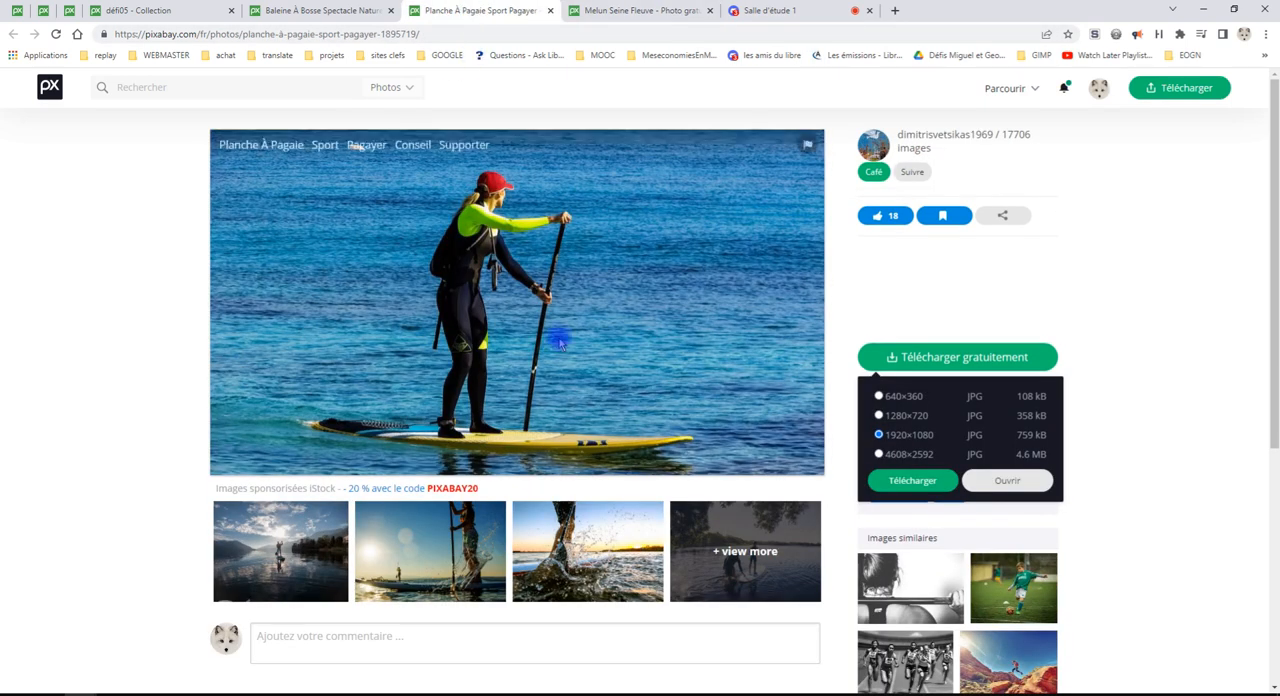
click(899, 218)
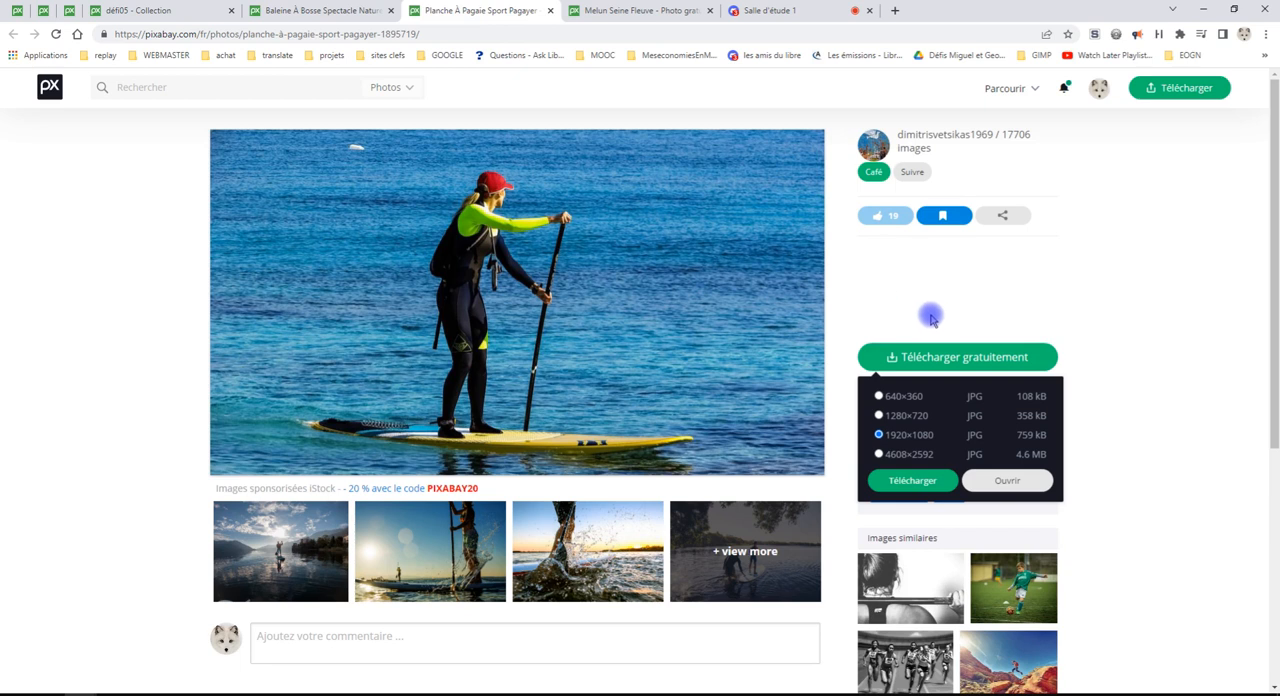
click(937, 356)
click(992, 356)
click(895, 437)
Check the Salle d'étude 1 call in Discord and return to the Melun photo page
click(775, 11)
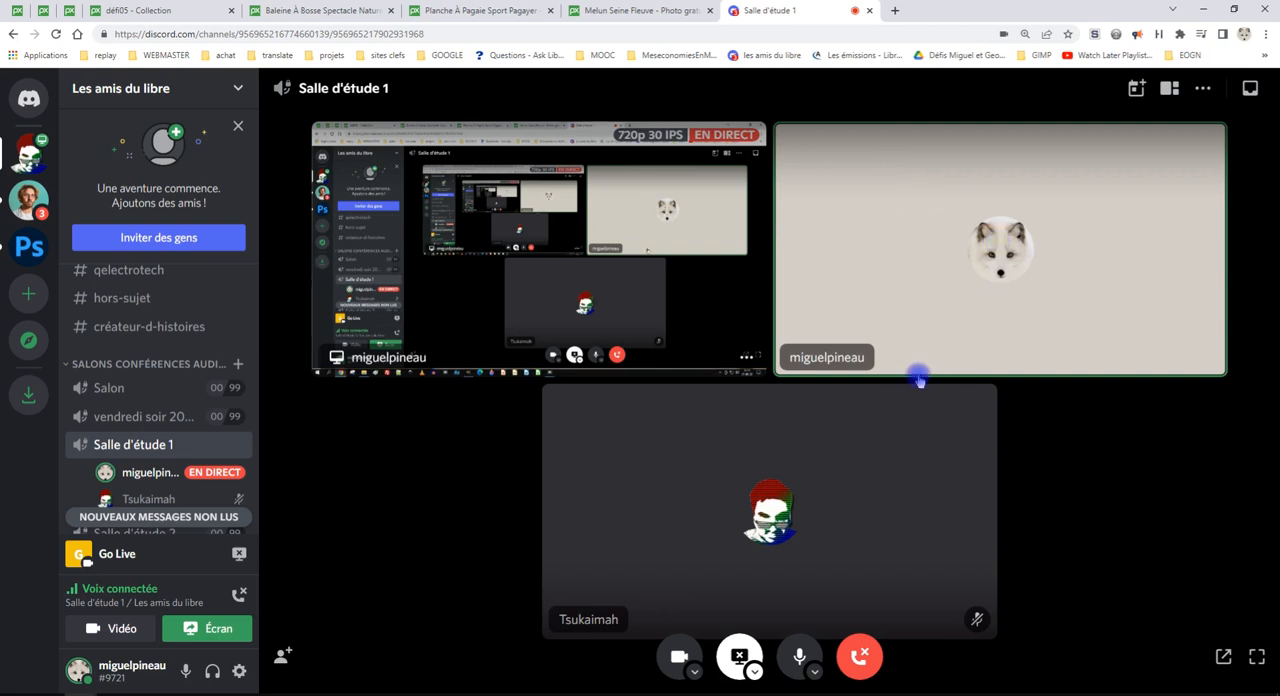
click(643, 11)
click(806, 10)
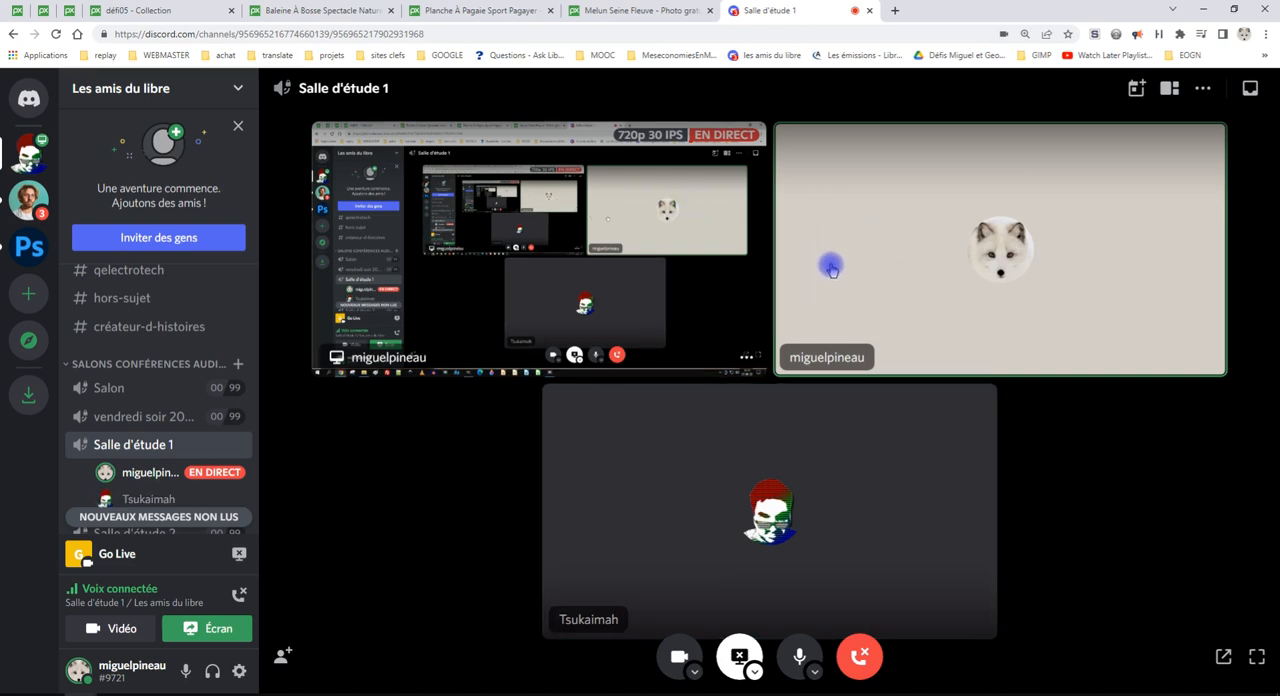
click(620, 10)
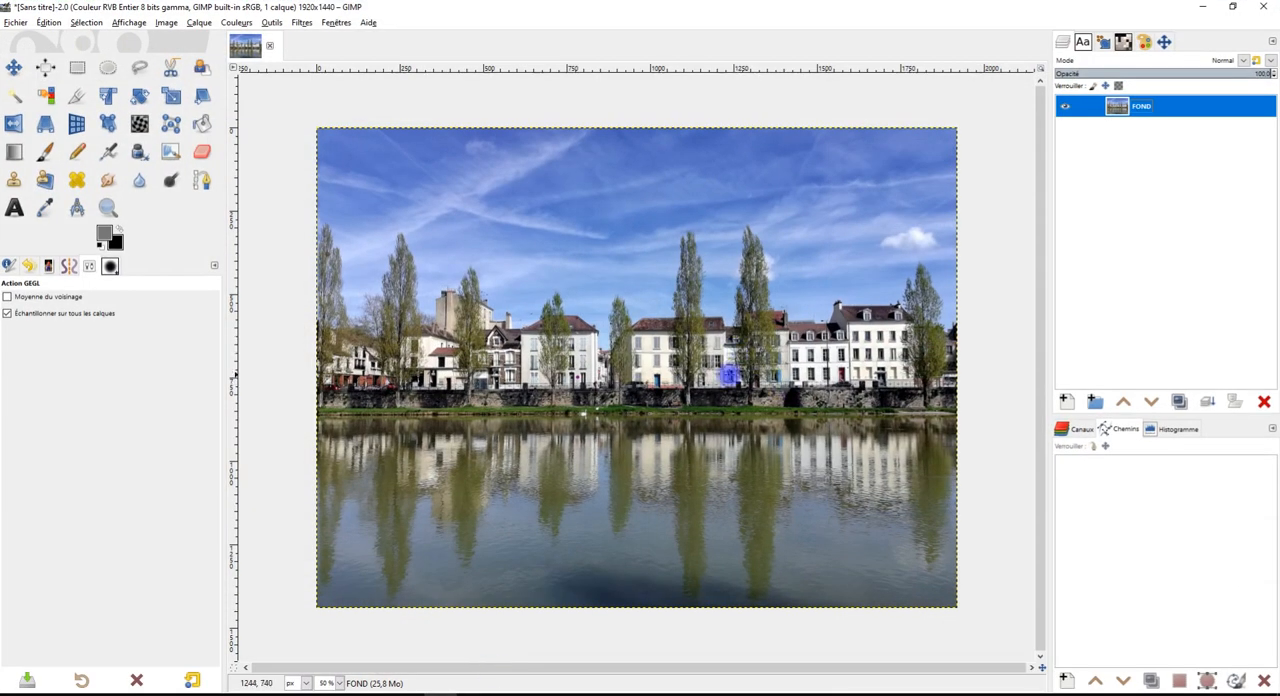
Switch to GIMP and zoom in until the Melun photo fills the canvas area
drag(726, 375, 686, 357)
click(108, 207)
drag(267, 98, 940, 603)
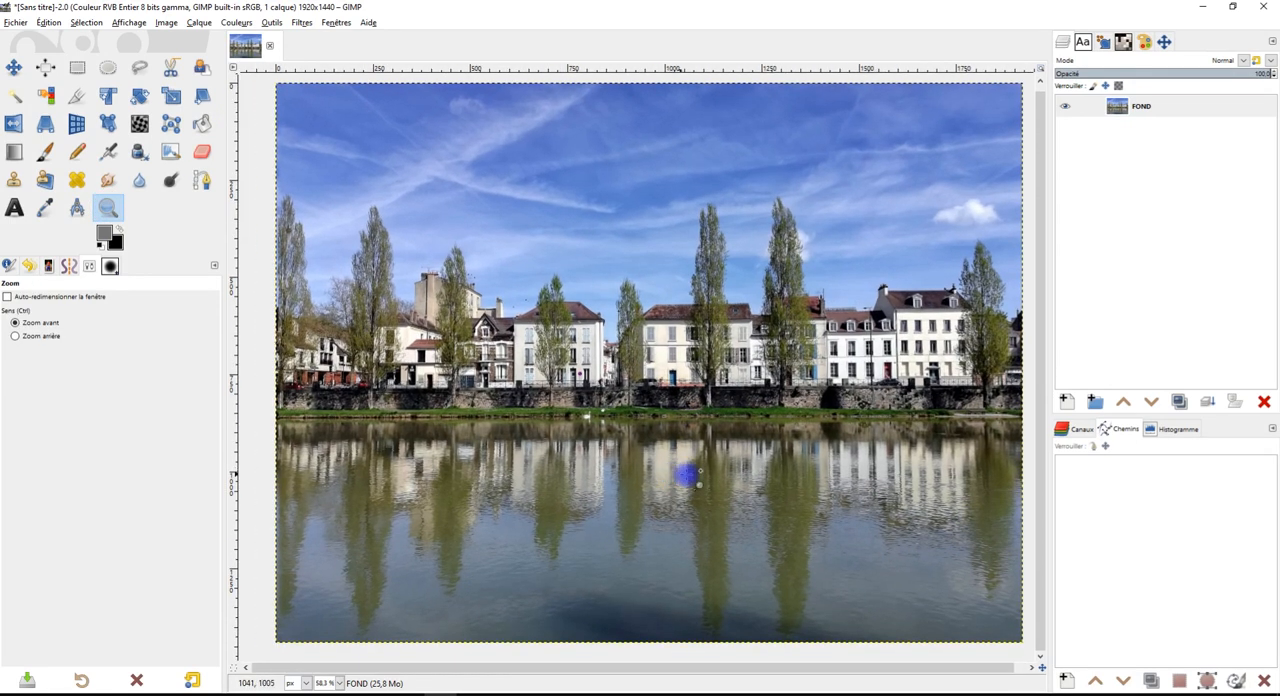
drag(703, 476, 686, 469)
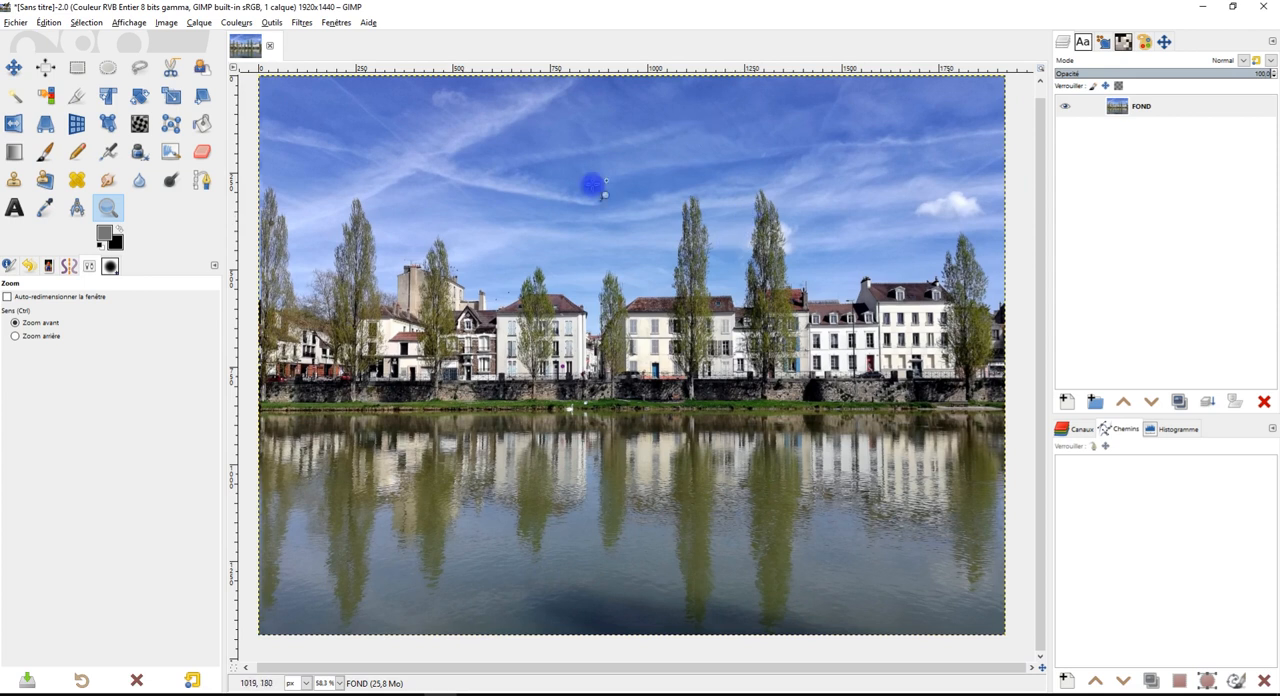
Switch to Chrome, open the 1920×1080 version of the paddleboarder photo from Pixabay and copy the image
mouse_move(160, 688)
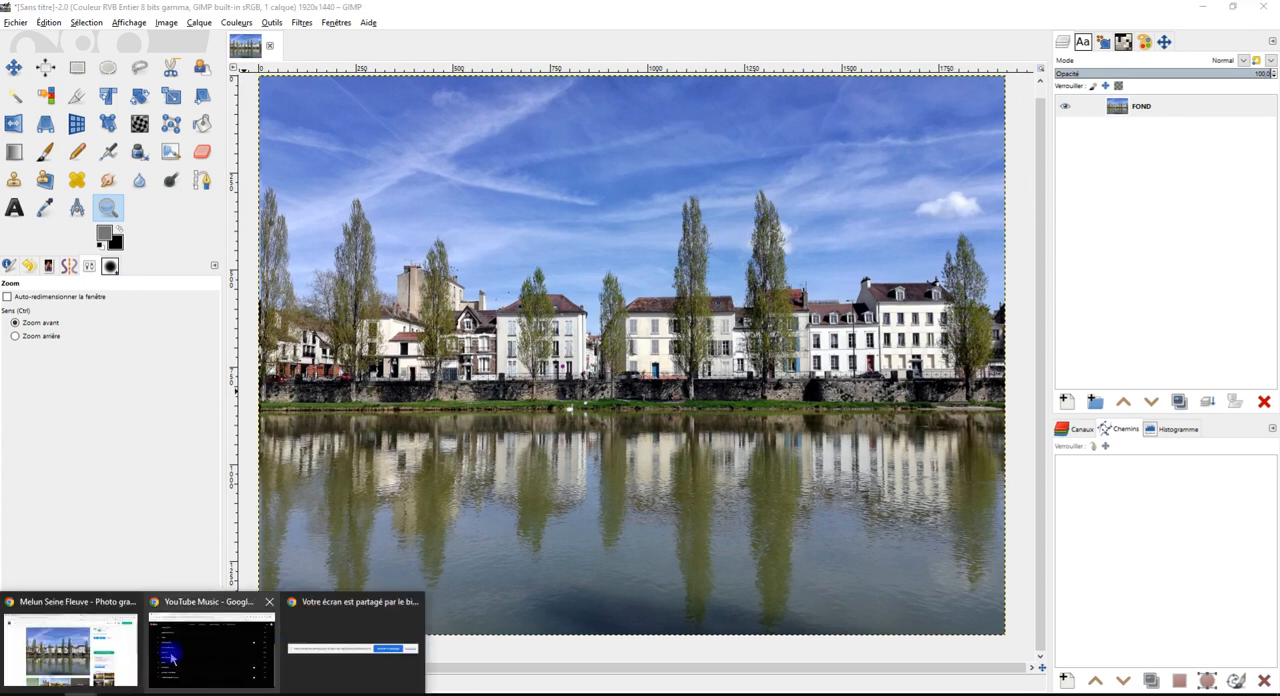
click(110, 648)
click(492, 14)
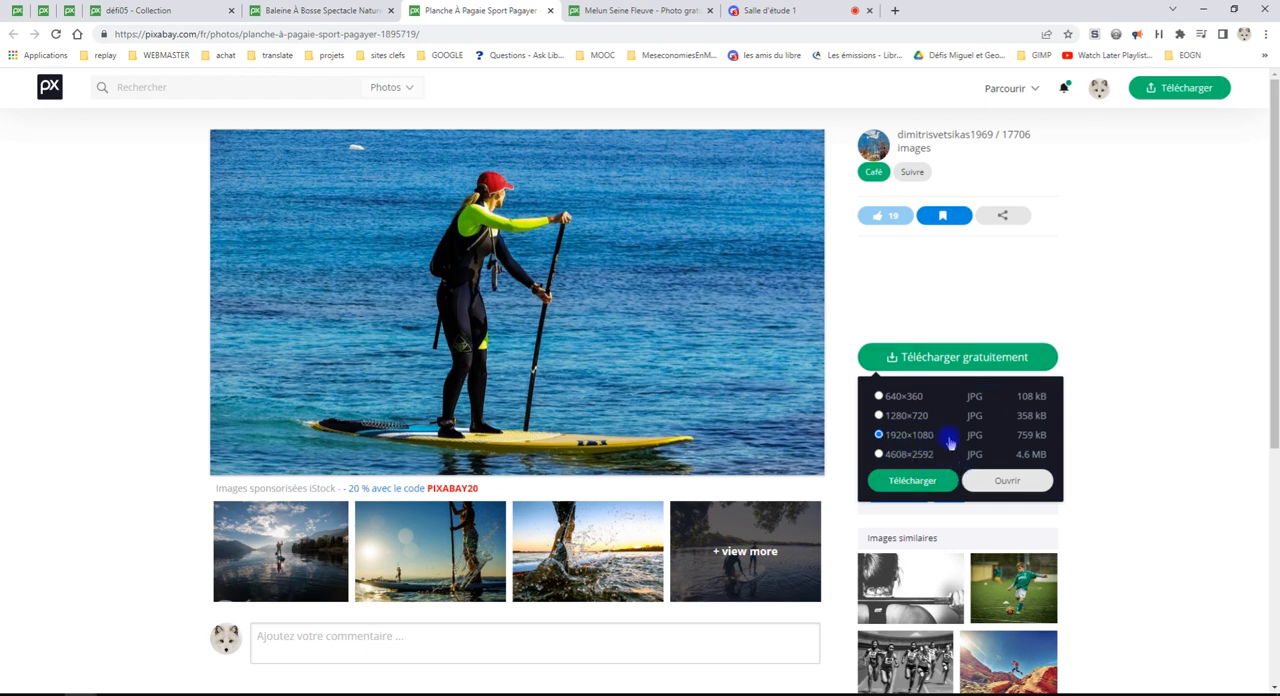
click(1007, 480)
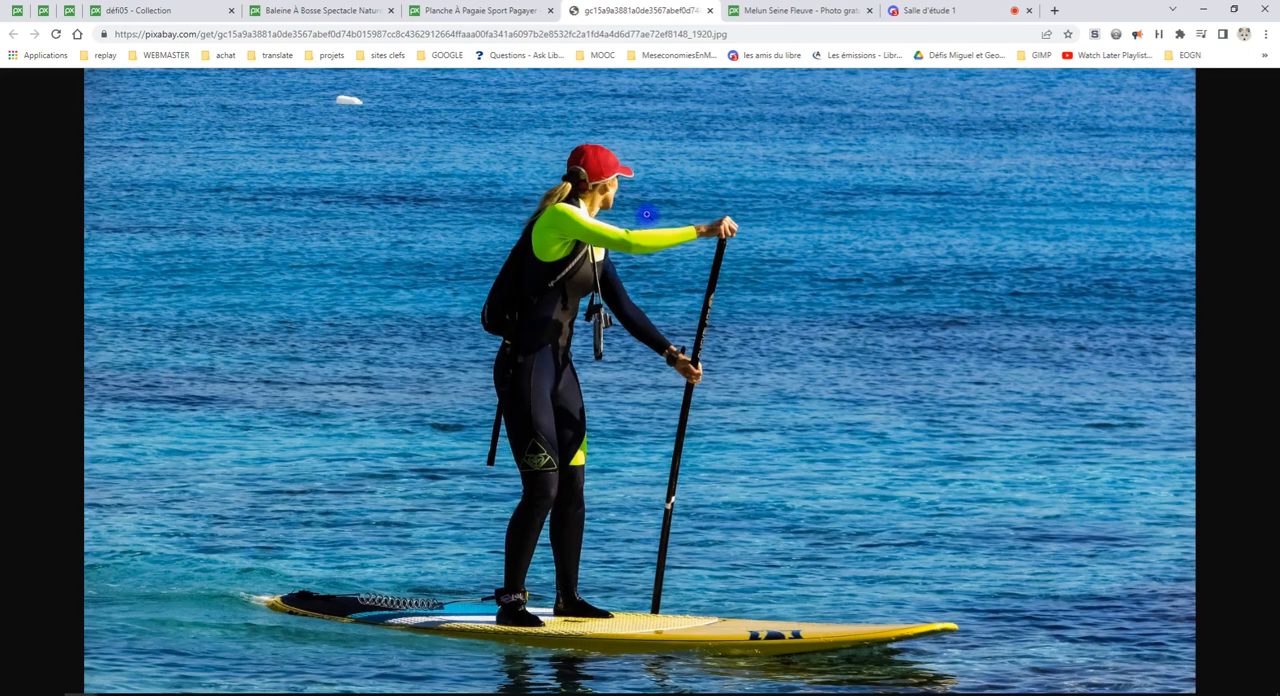
right_click(647, 213)
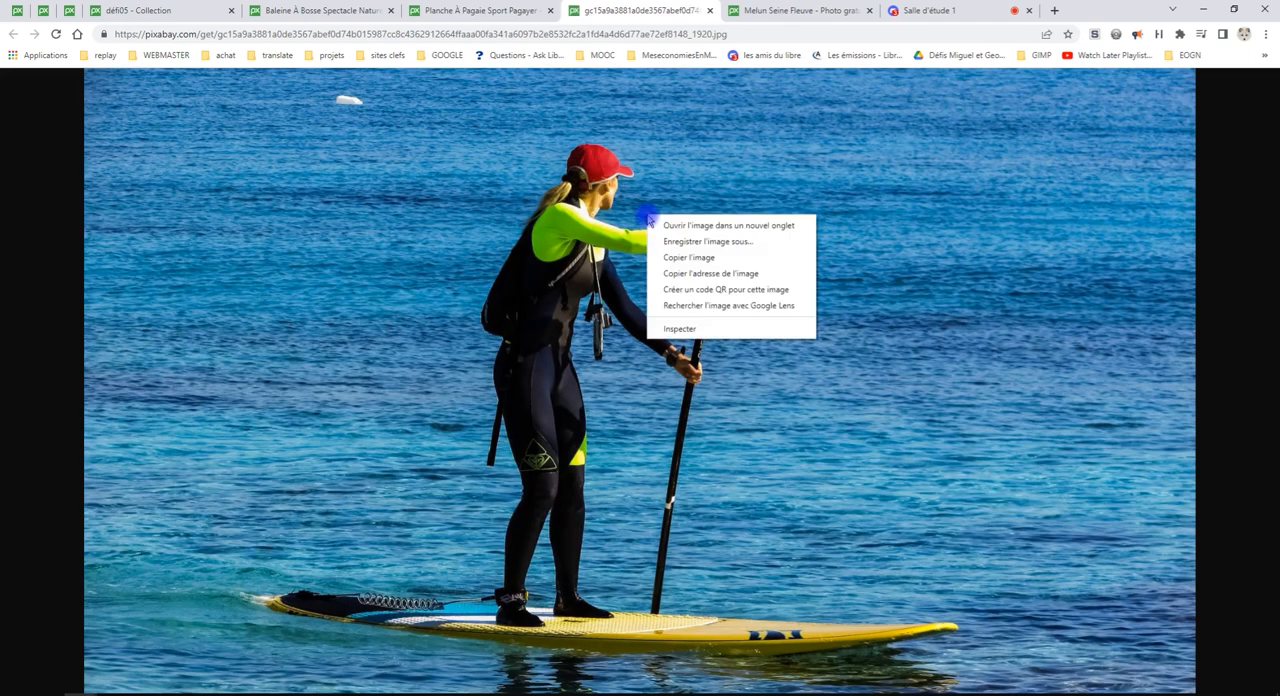
click(688, 258)
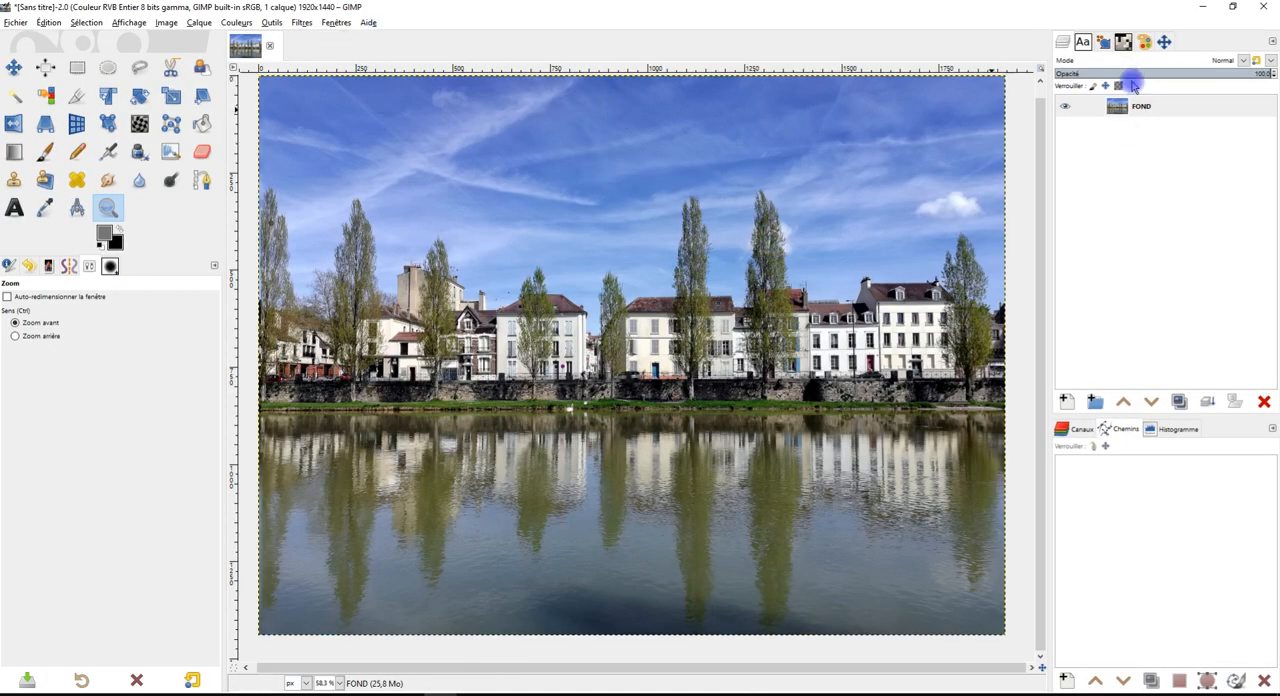
Switch to GIMP and paste the copied paddleboarder photo as a new layer above FOND
click(1085, 106)
click(48, 22)
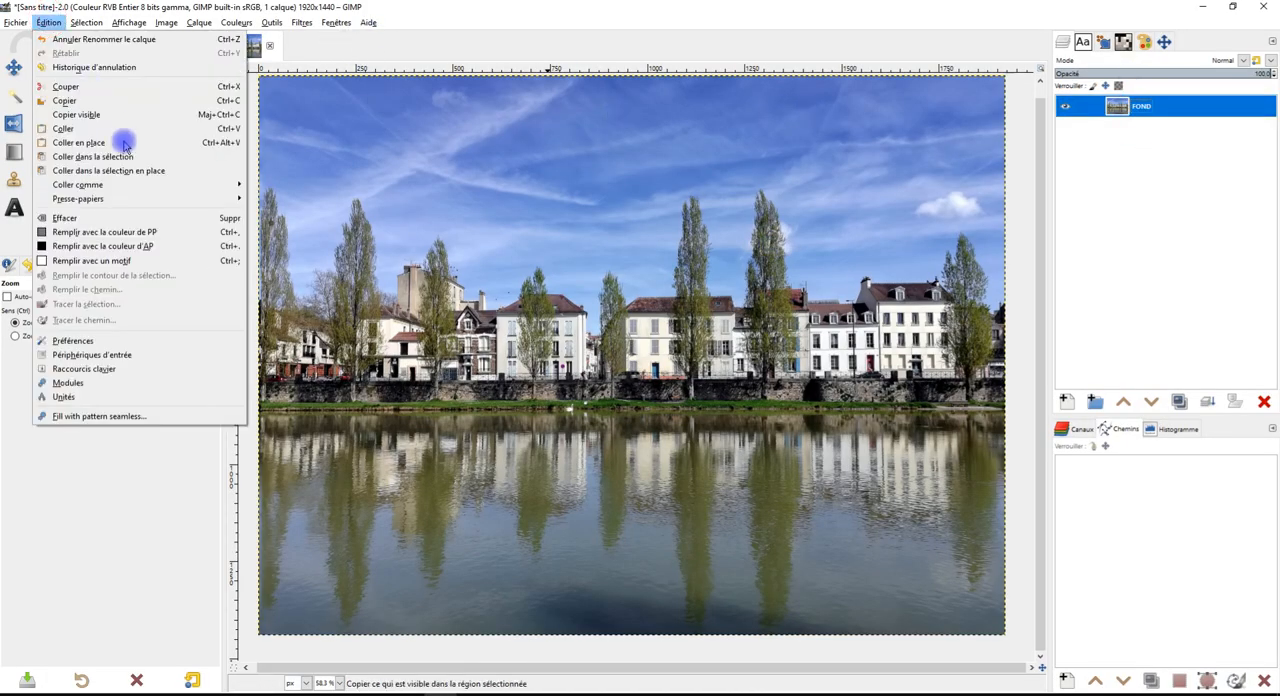
mouse_move(230, 185)
click(293, 185)
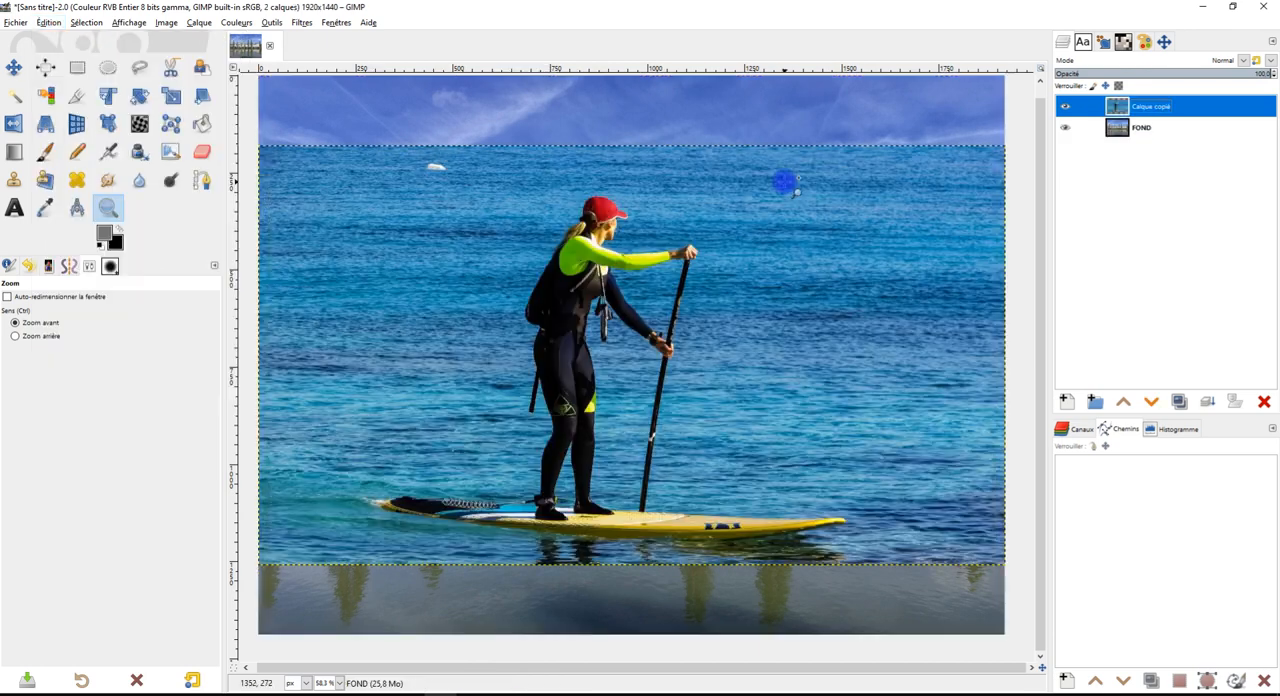
scroll(616, 263, down, 2)
scroll(614, 263, up, 1)
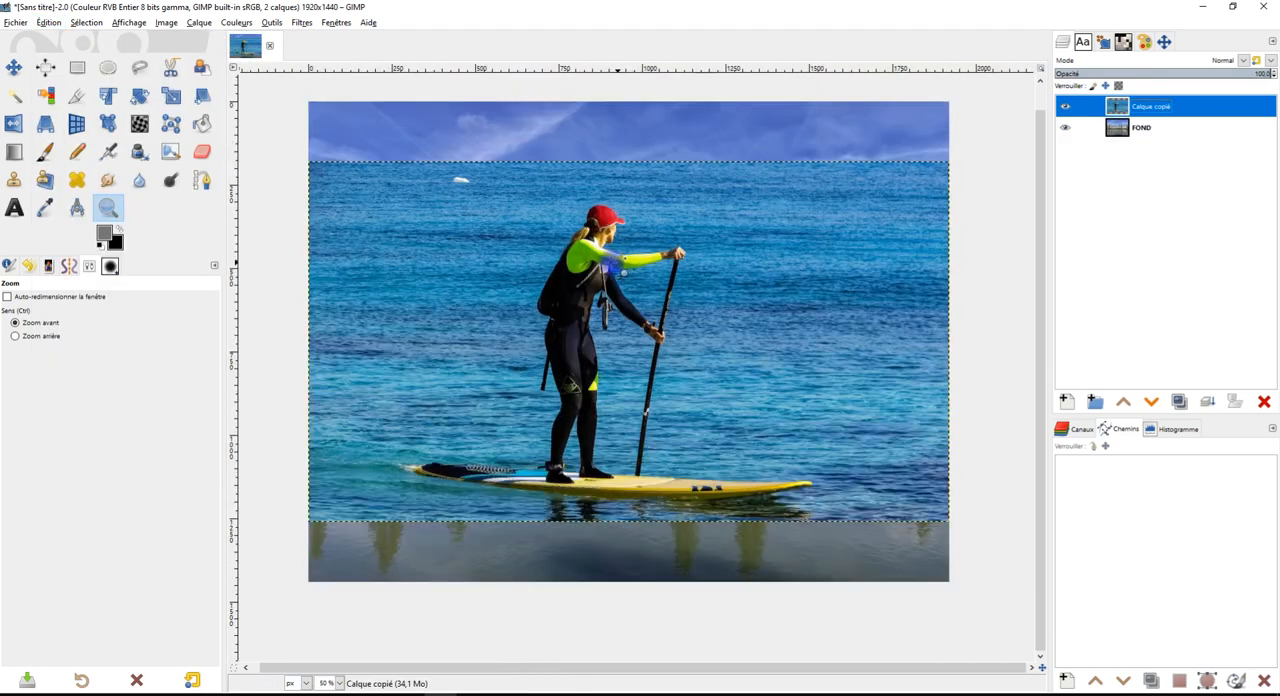
Rename the pasted paddleboarder layer as femme
click(1137, 110)
double_click(1137, 110)
text(E)
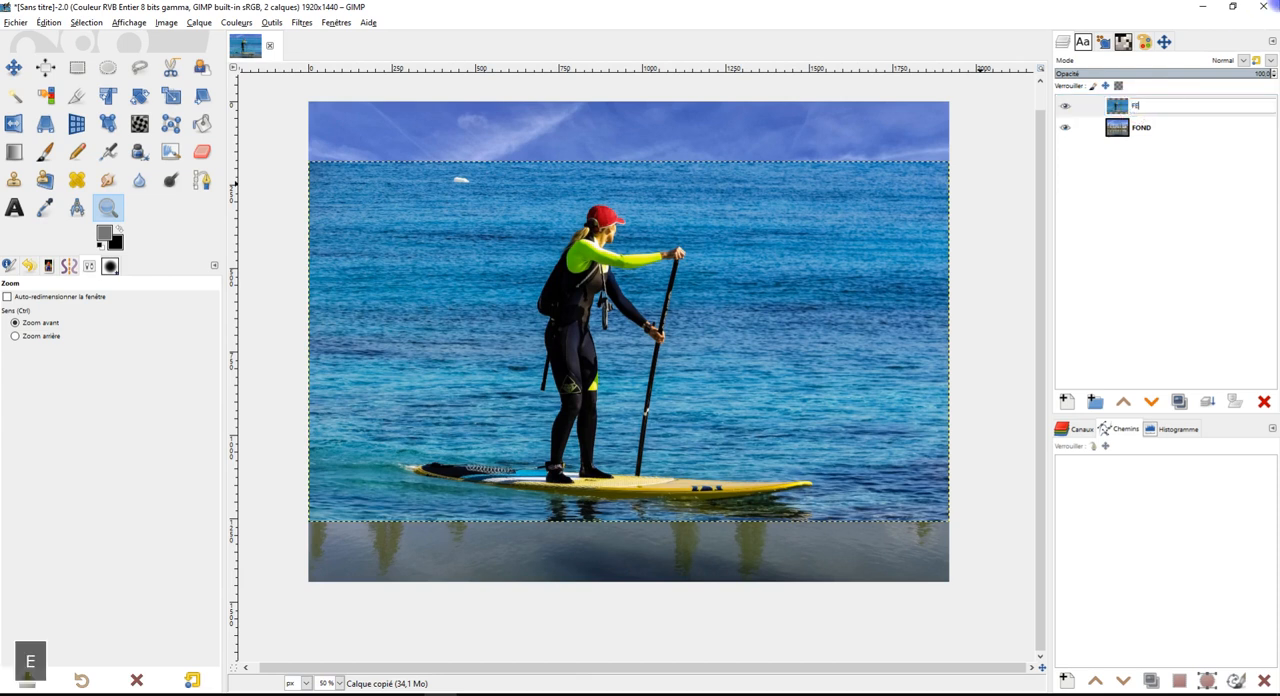
key(BackSpace)
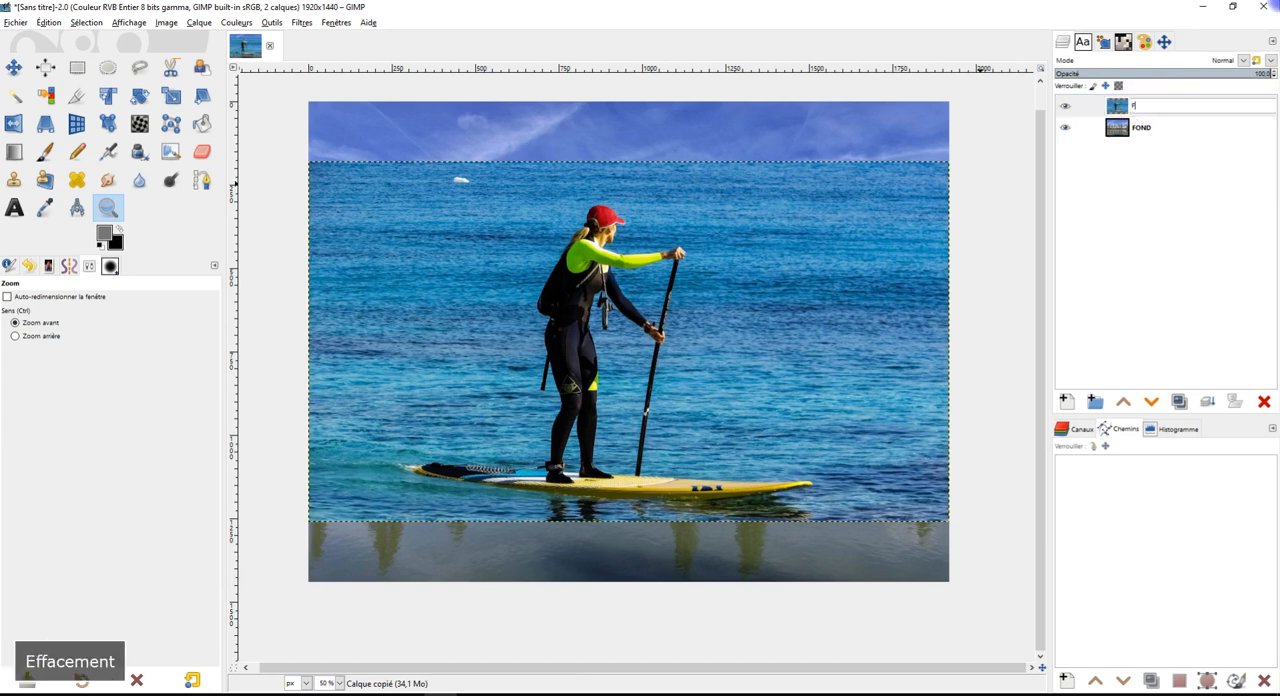
key(BackSpace)
key(Caps_Lock)
text(F)
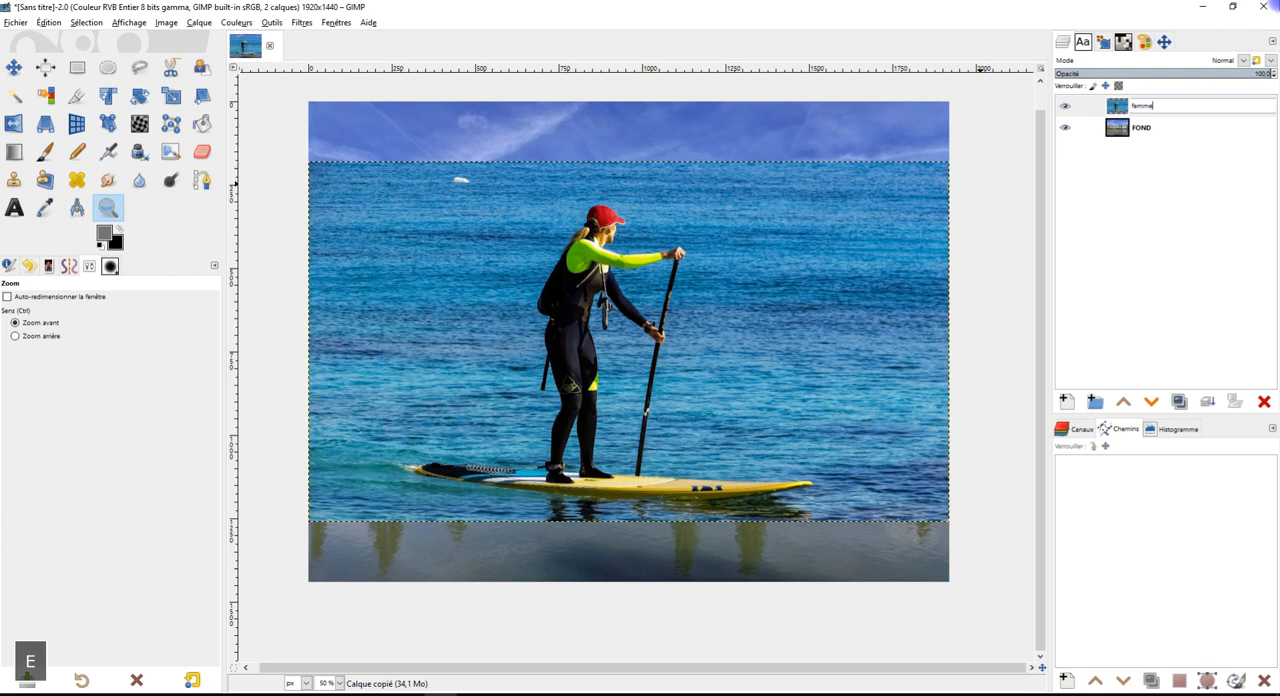
key(Return)
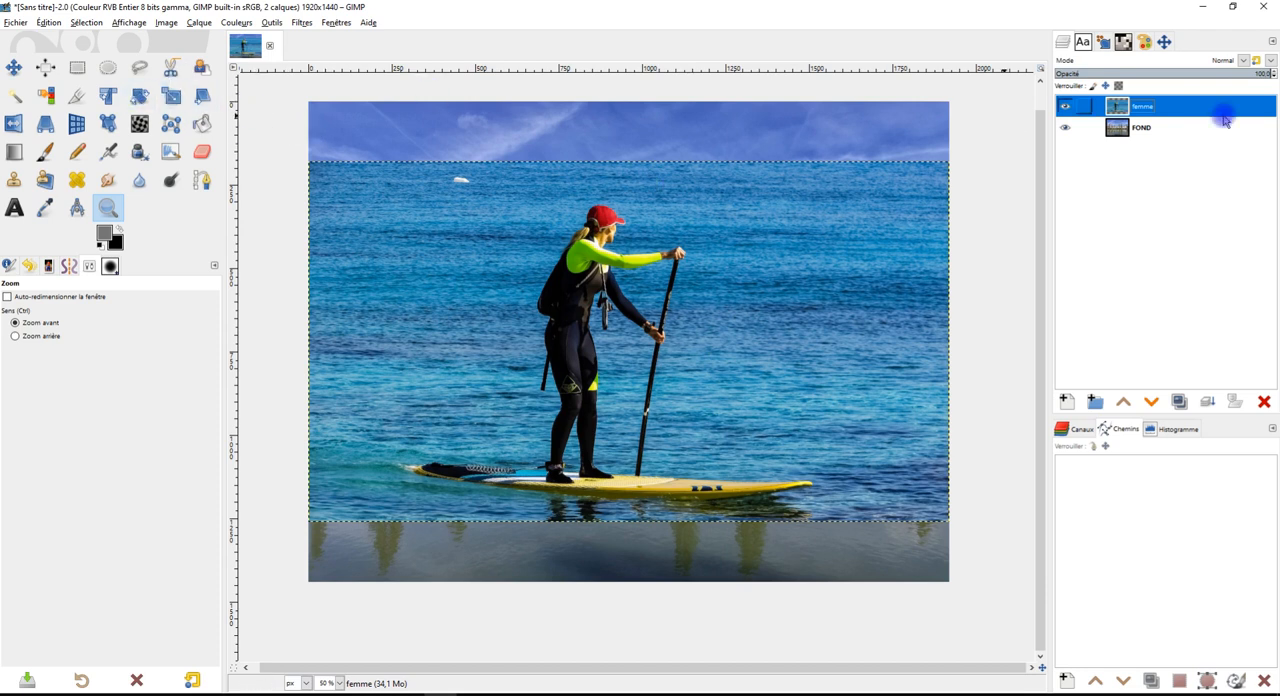
Lower the femme layer's opacity to about 54% and start scaling the layer with the Scale tool
click(1194, 72)
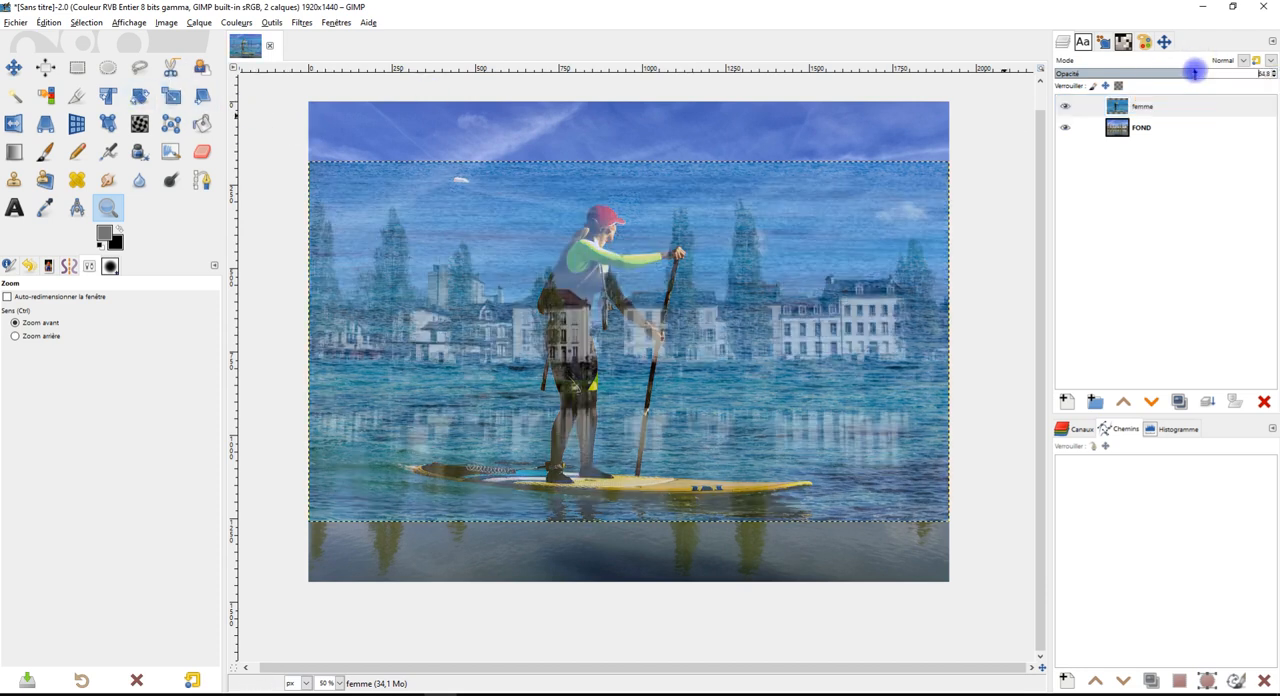
drag(1183, 73, 1168, 72)
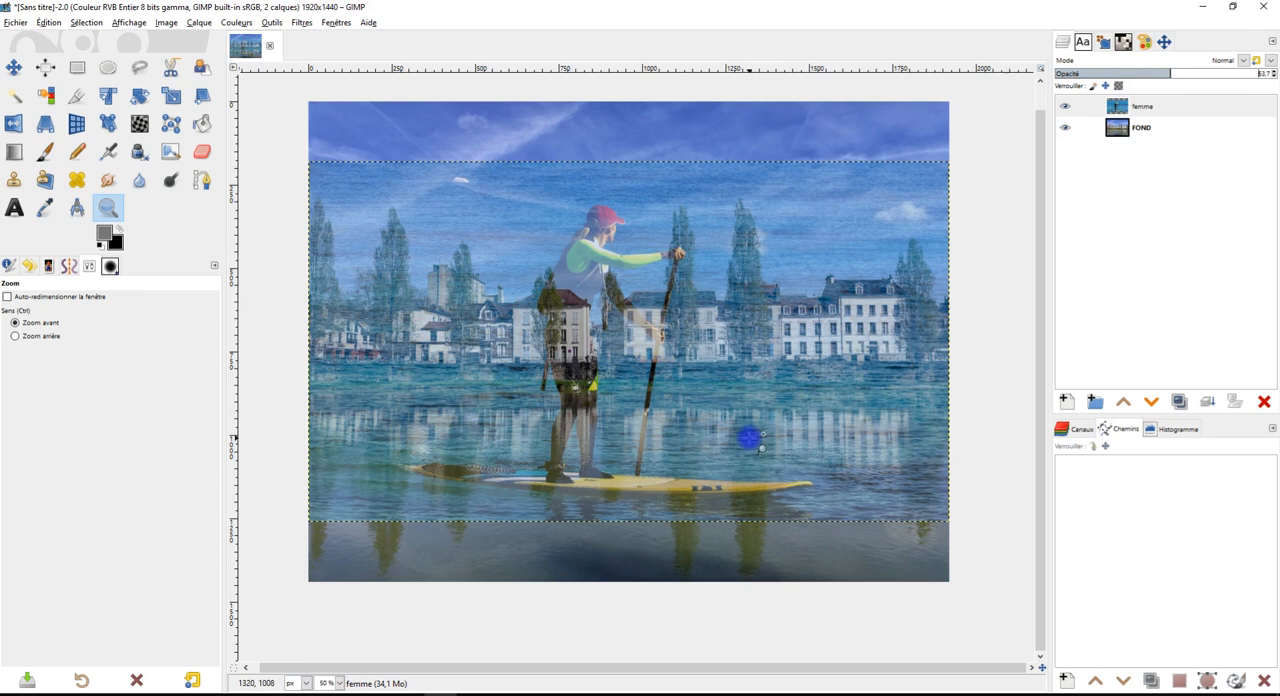
click(171, 95)
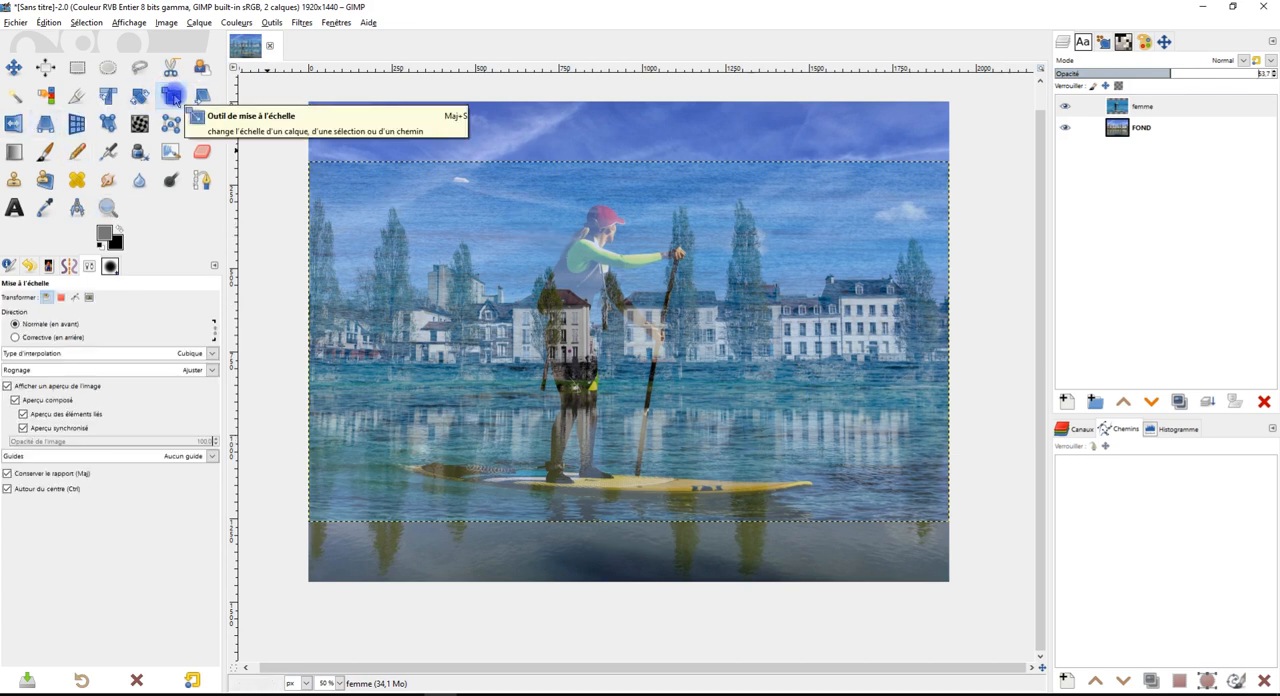
click(648, 276)
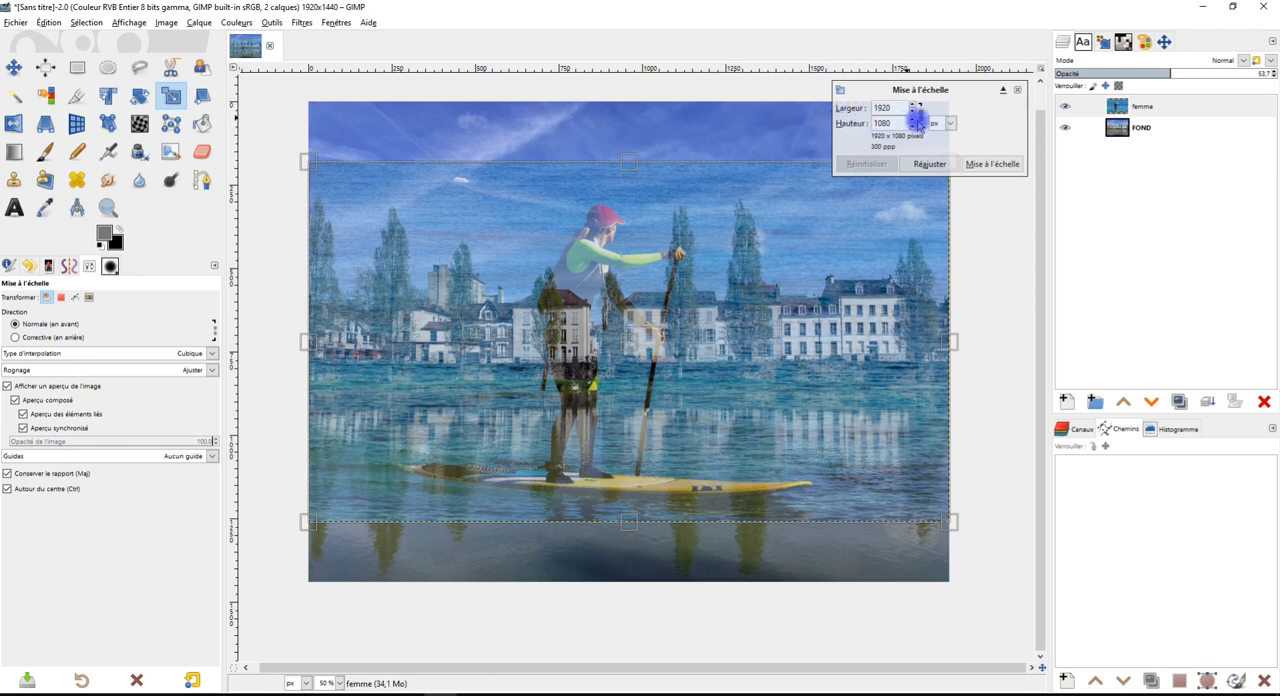
drag(310, 162, 452, 244)
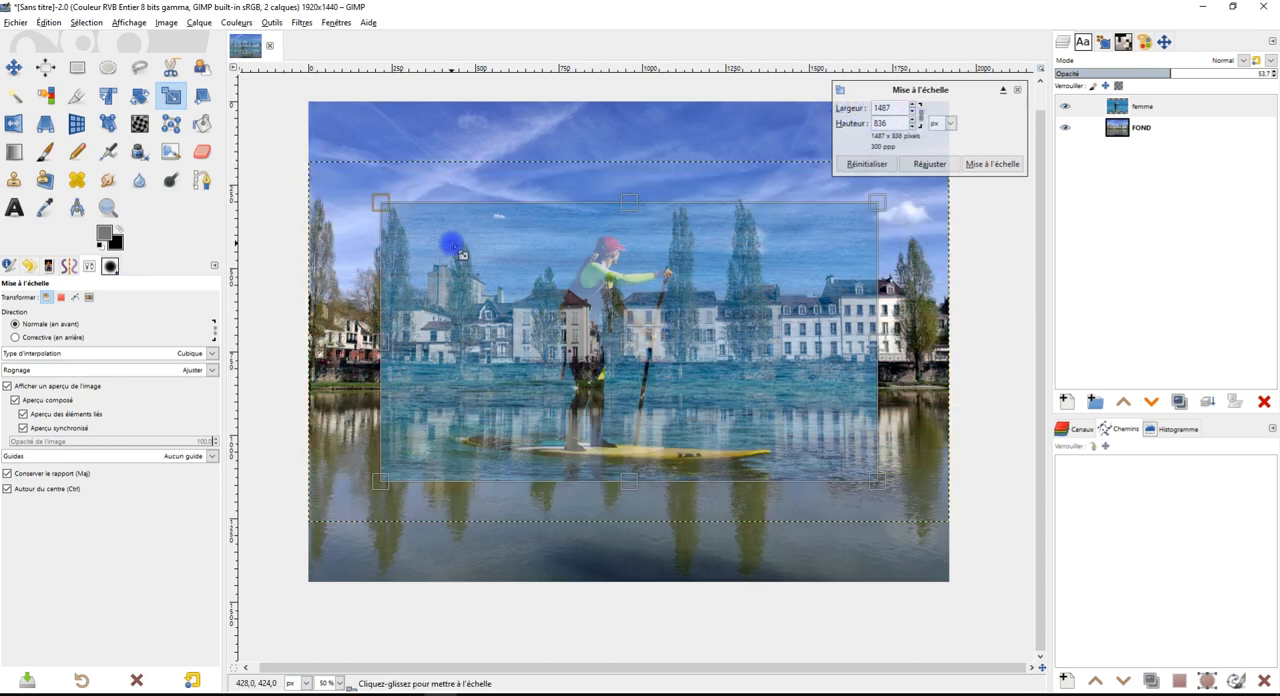
drag(629, 345, 497, 493)
scroll(490, 488, up, 1)
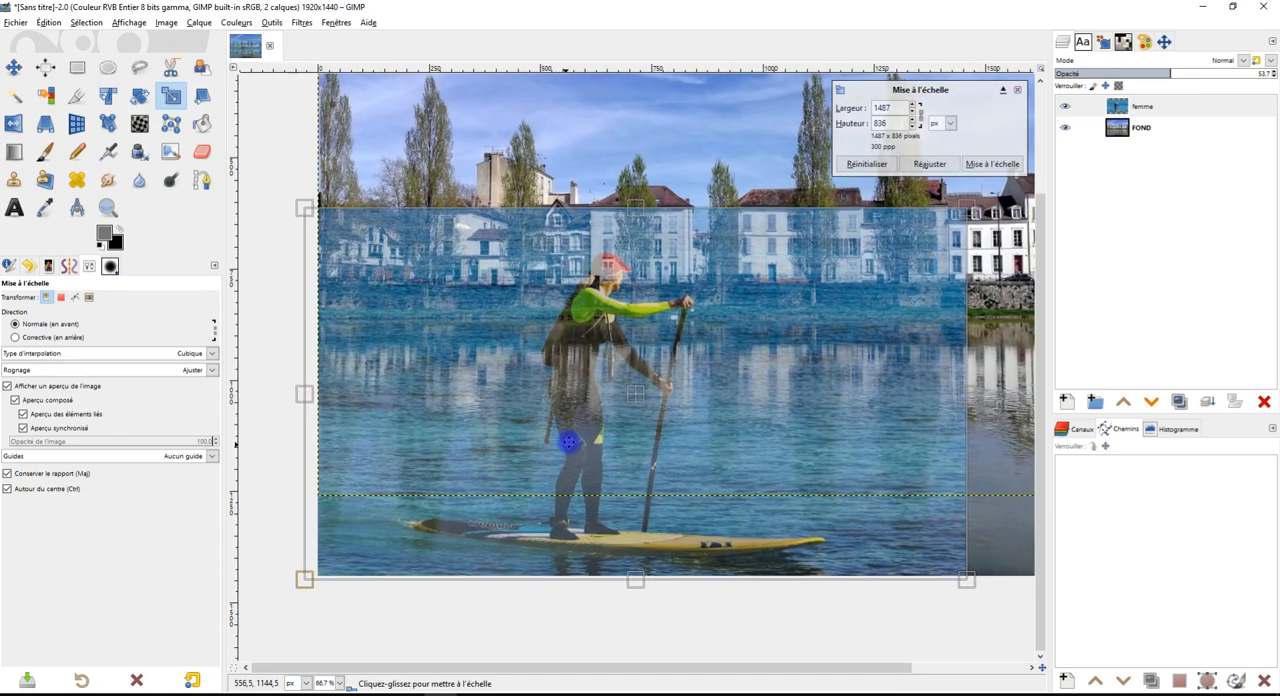
drag(299, 202, 435, 290)
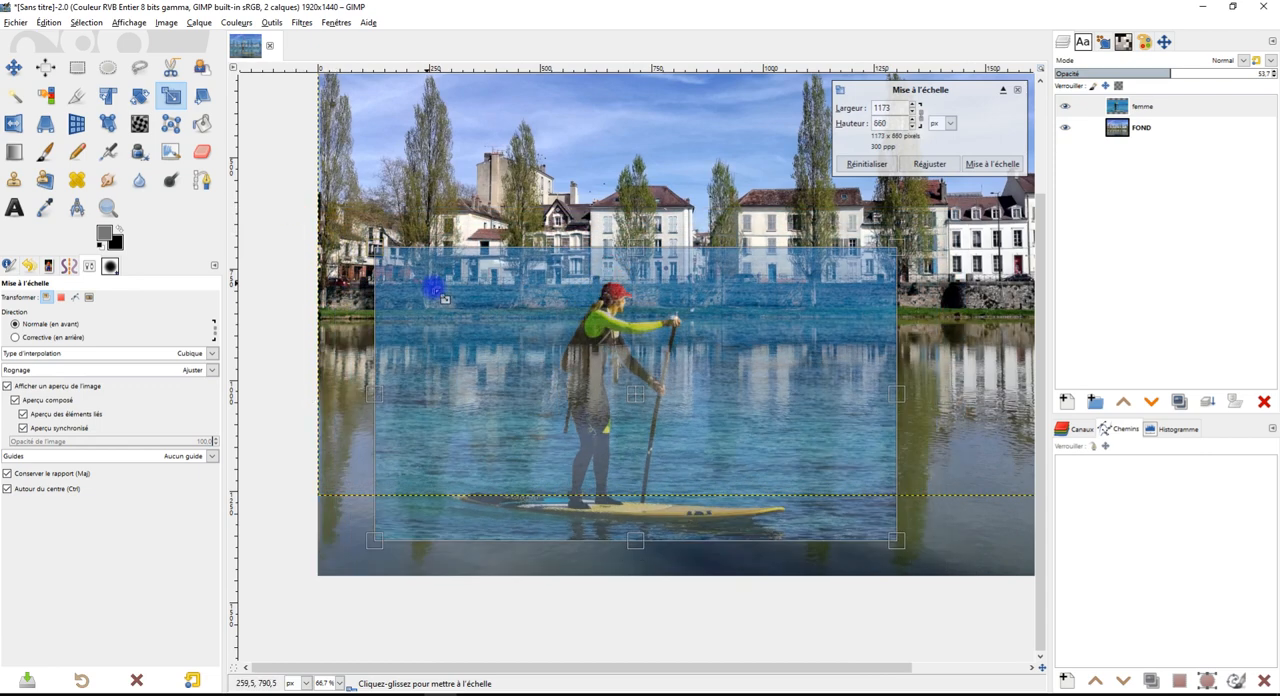
drag(646, 400, 593, 432)
mouse_move(335, 288)
mouse_down()
mouse_move(397, 331)
mouse_move(349, 295)
mouse_up()
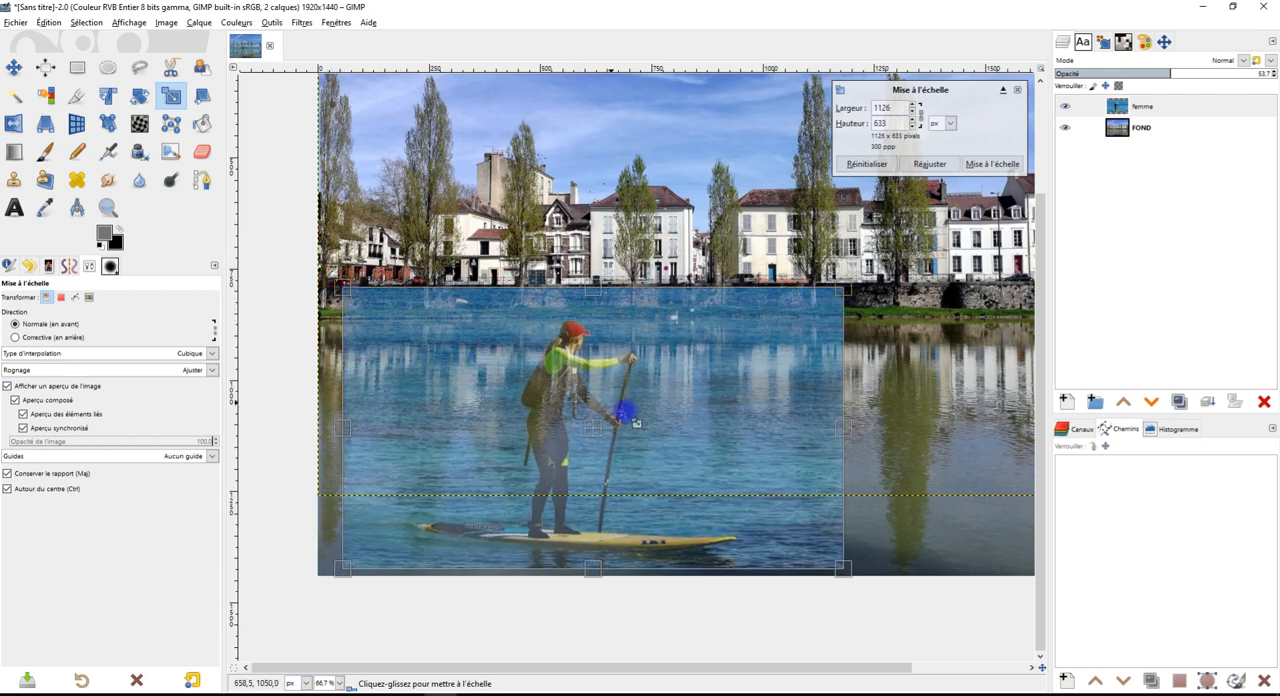
mouse_move(594, 431)
mouse_down()
mouse_move(578, 416)
mouse_move(580, 447)
mouse_up()
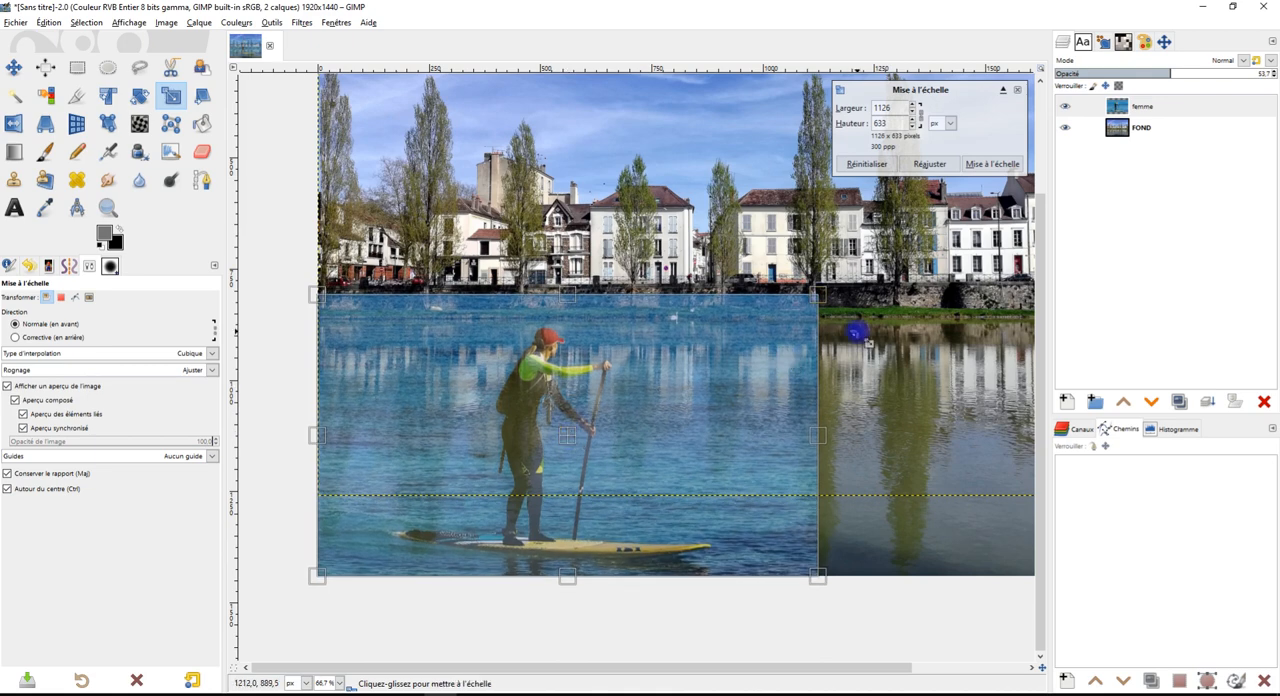
scroll(824, 400, down, 2)
drag(824, 400, 738, 348)
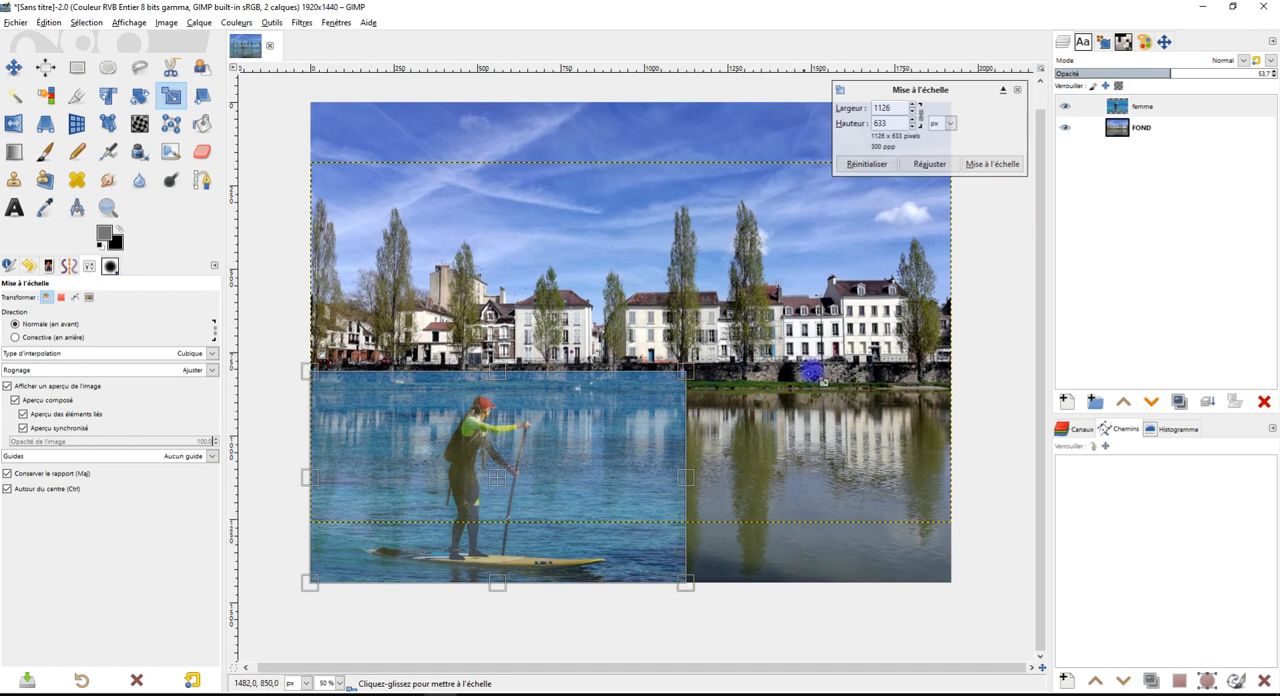
drag(308, 368, 320, 380)
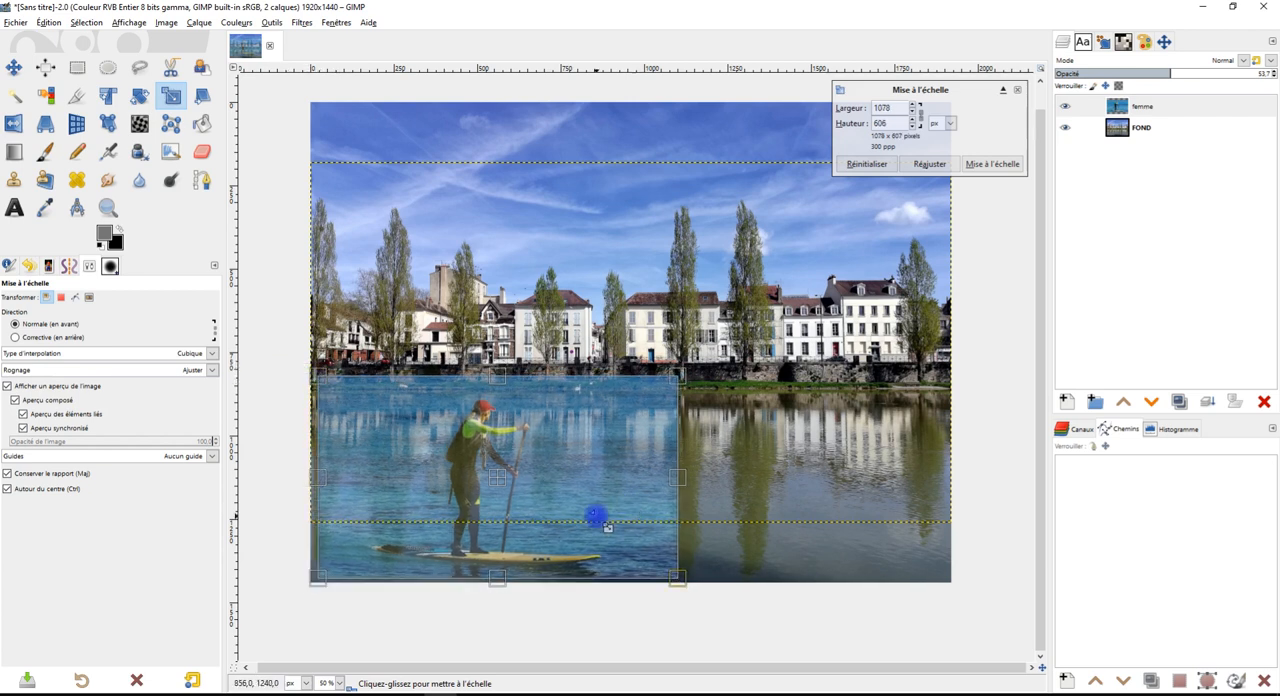
drag(494, 480, 498, 495)
drag(311, 380, 271, 326)
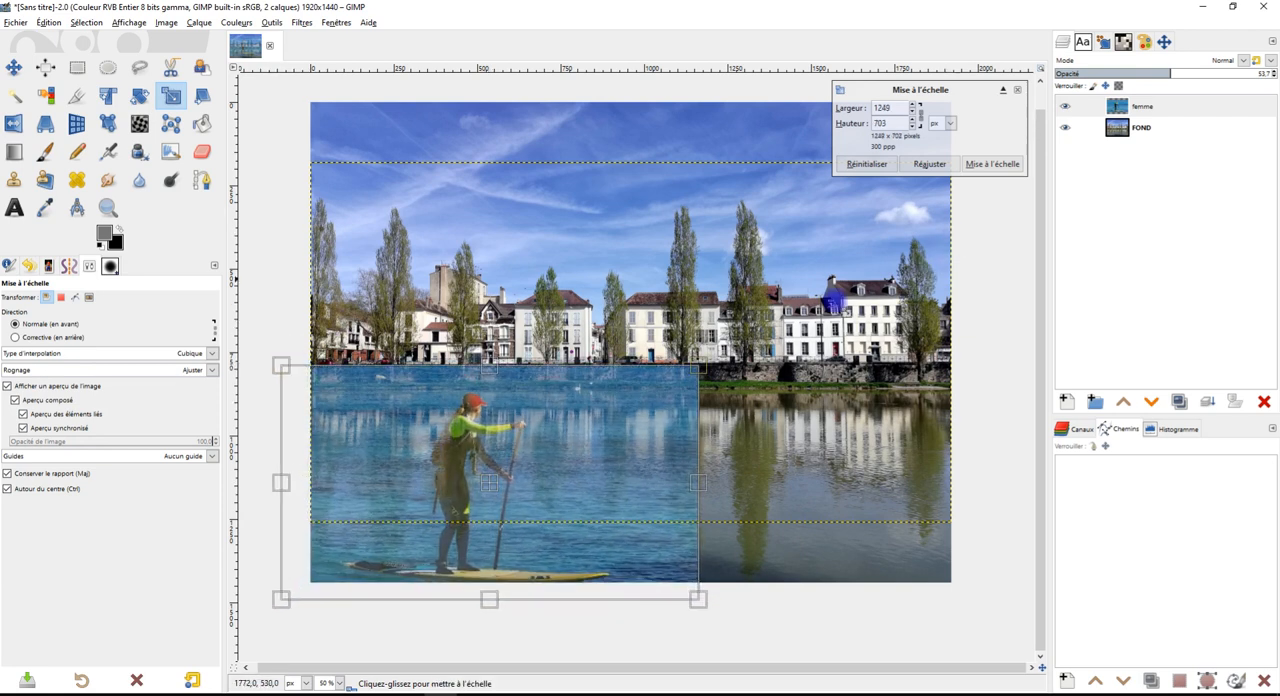
click(866, 165)
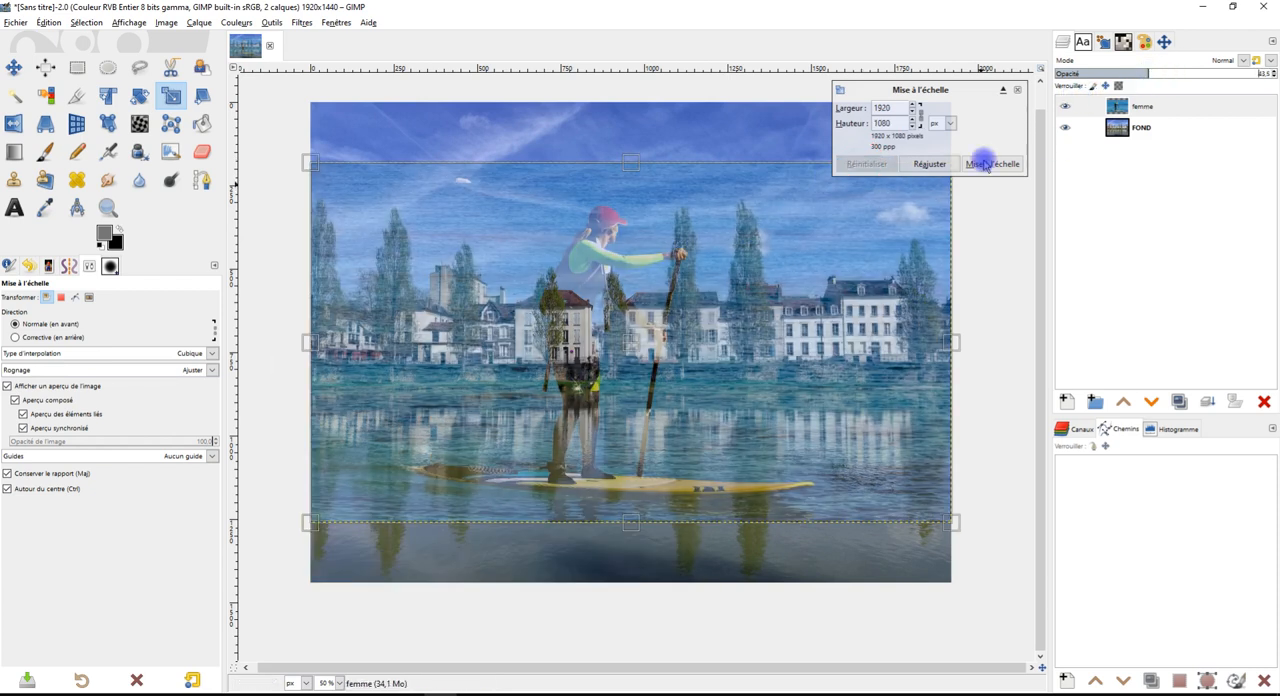
Scale the femme layer to about 1124 × 632 px, positioned over the river in the photo's lower-left corner, and apply it
drag(635, 355, 641, 420)
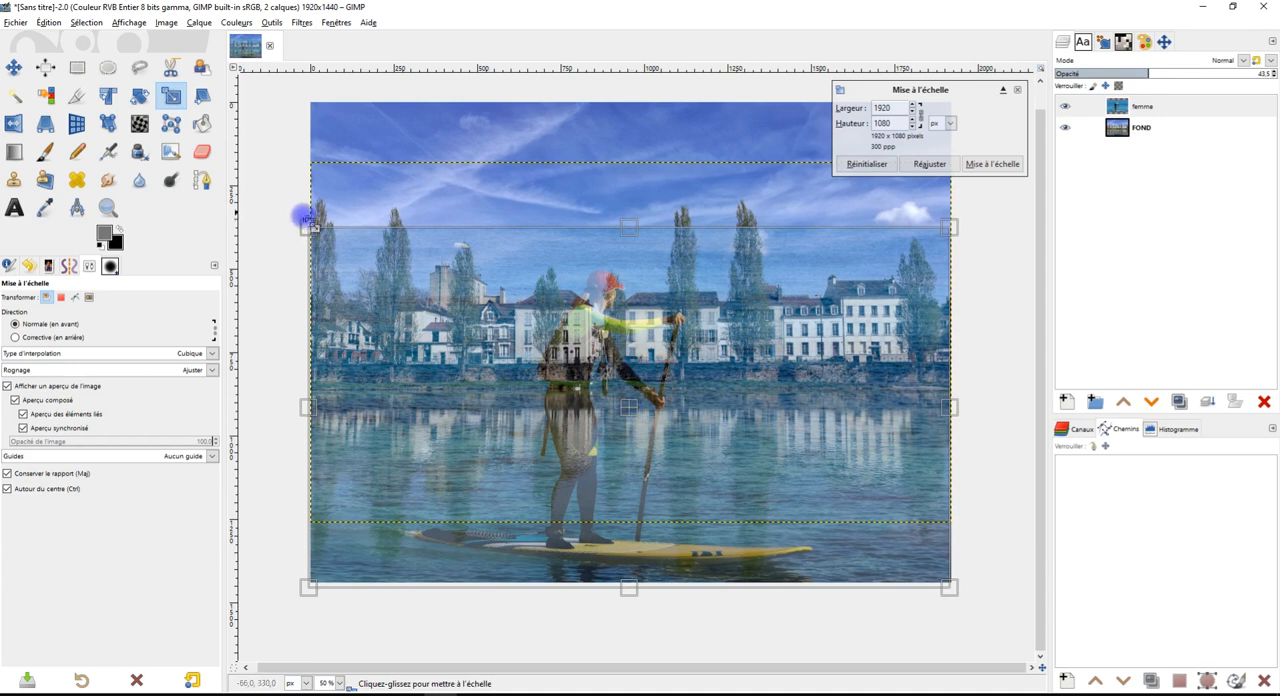
drag(316, 230, 481, 318)
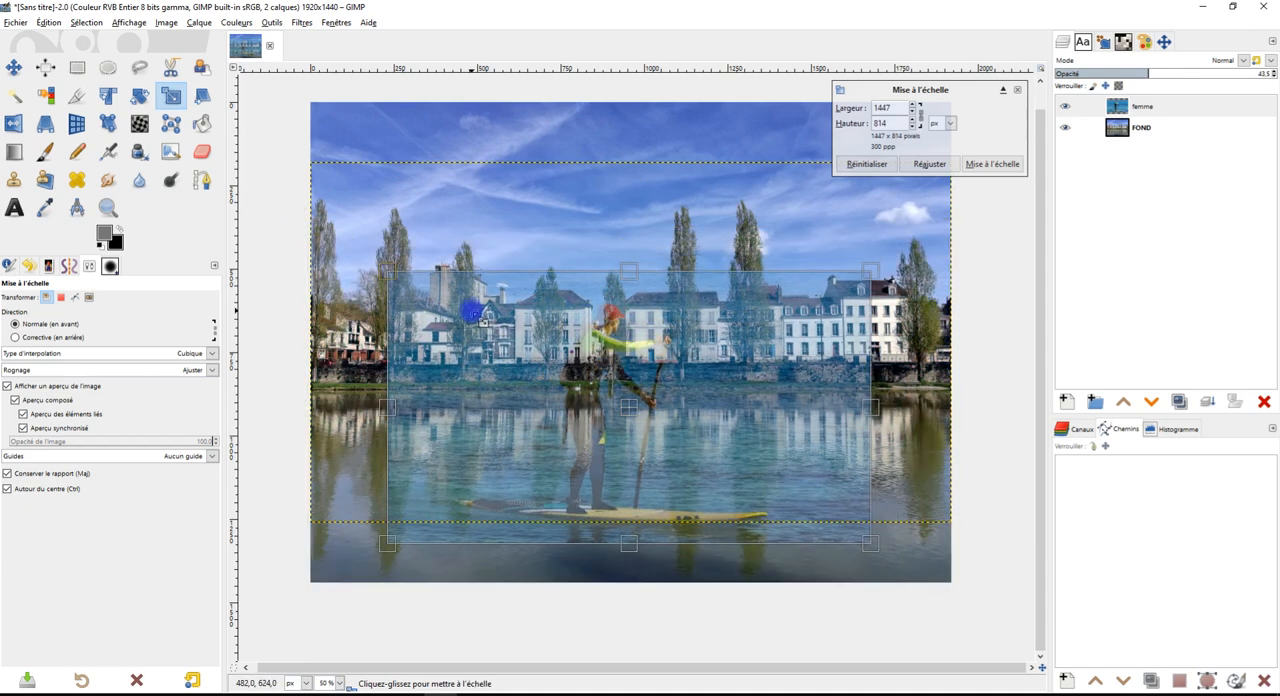
drag(626, 408, 555, 457)
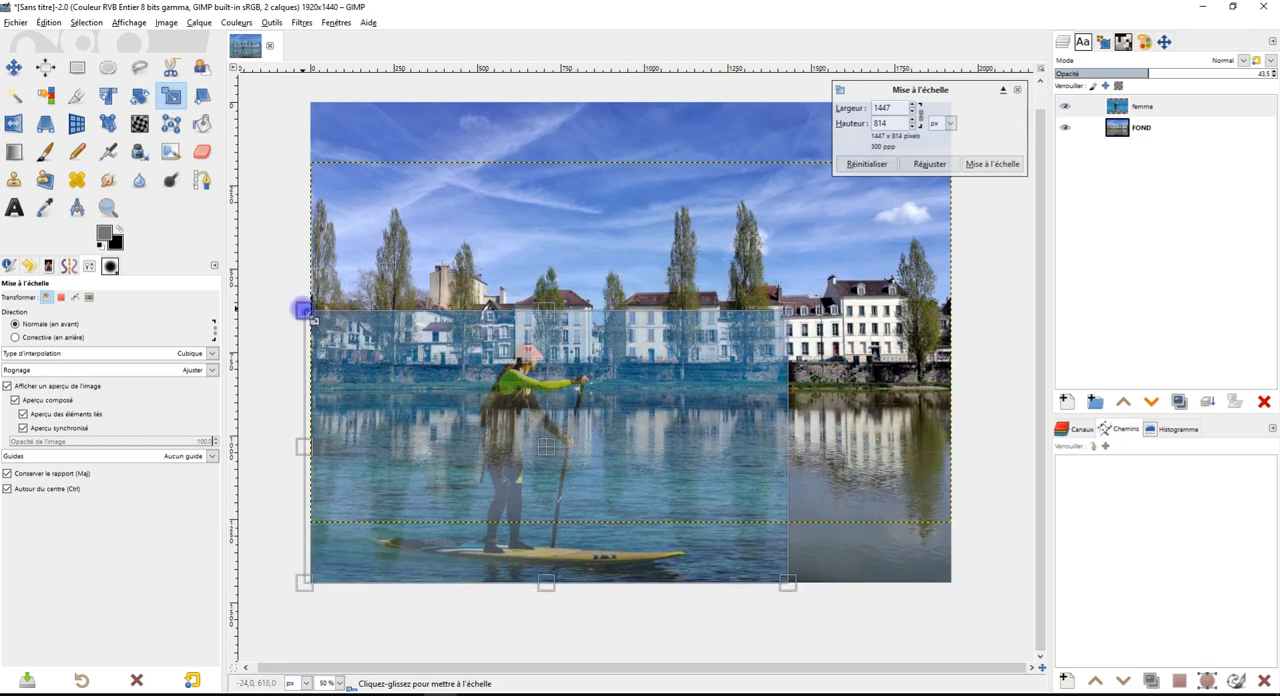
drag(308, 314, 367, 355)
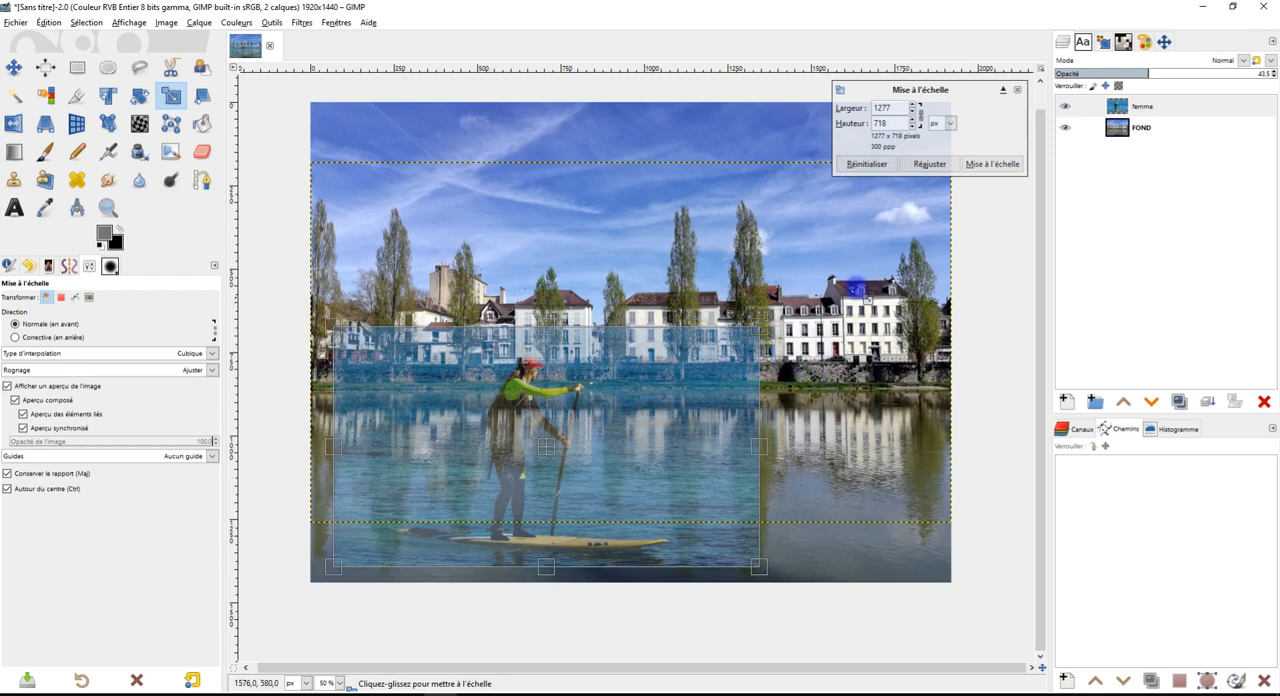
drag(549, 447, 524, 463)
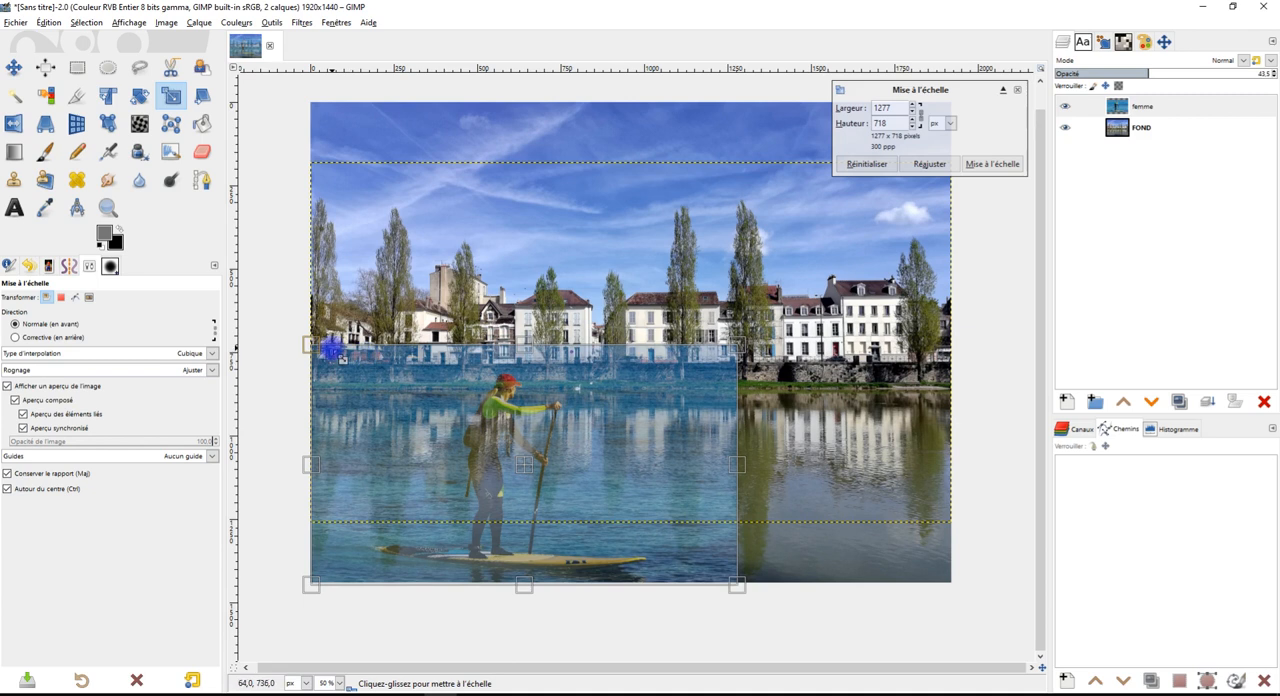
drag(324, 360, 355, 390)
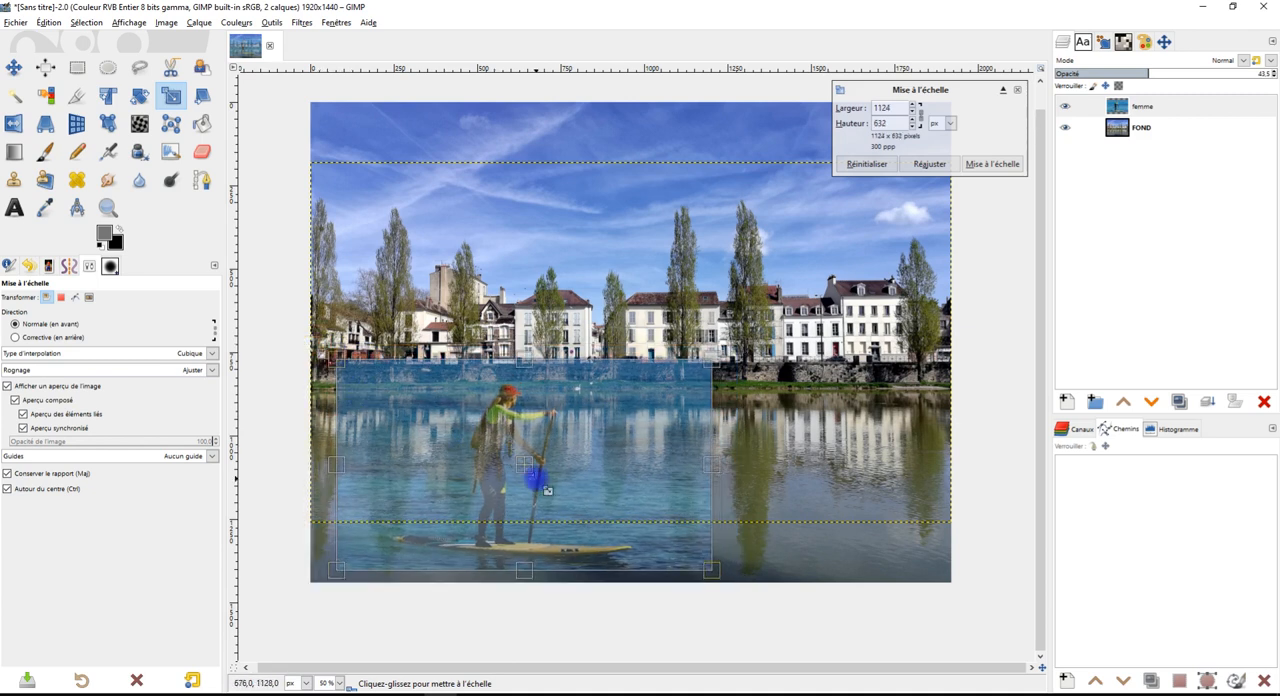
drag(533, 457, 509, 490)
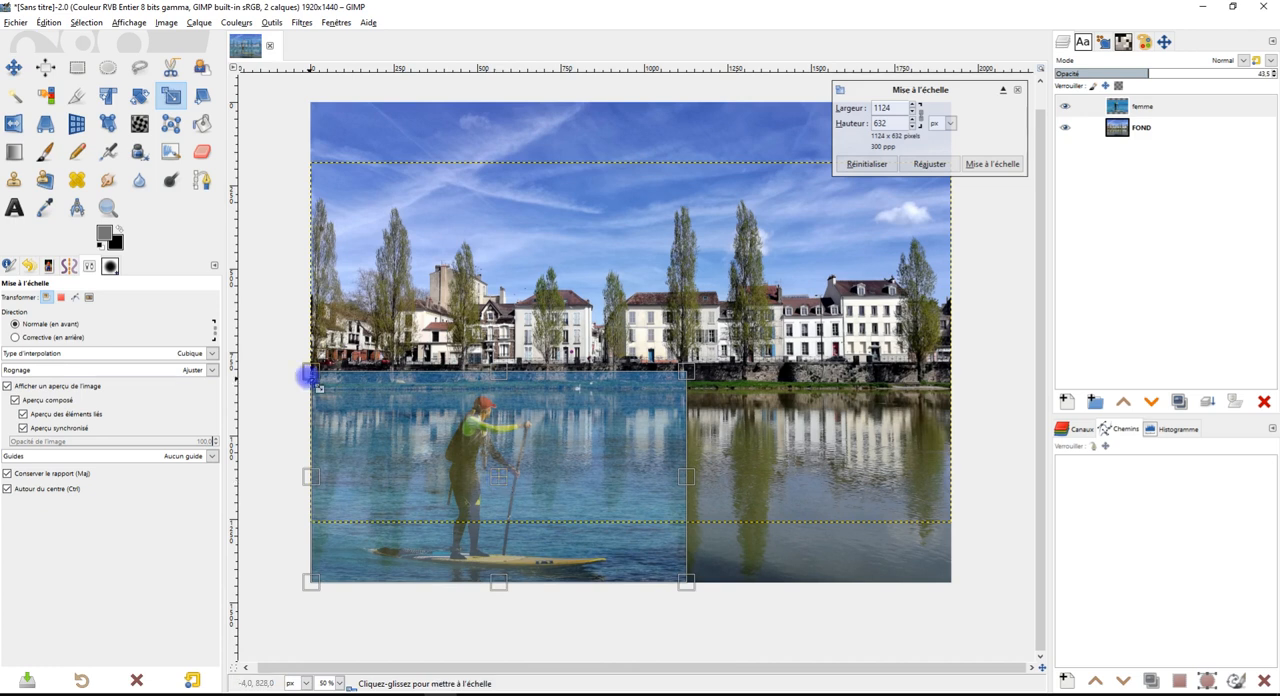
mouse_move(484, 485)
mouse_down()
mouse_move(507, 489)
mouse_move(494, 480)
mouse_up()
click(991, 164)
Expand the femme layer's boundary to the image dimensions
click(1146, 109)
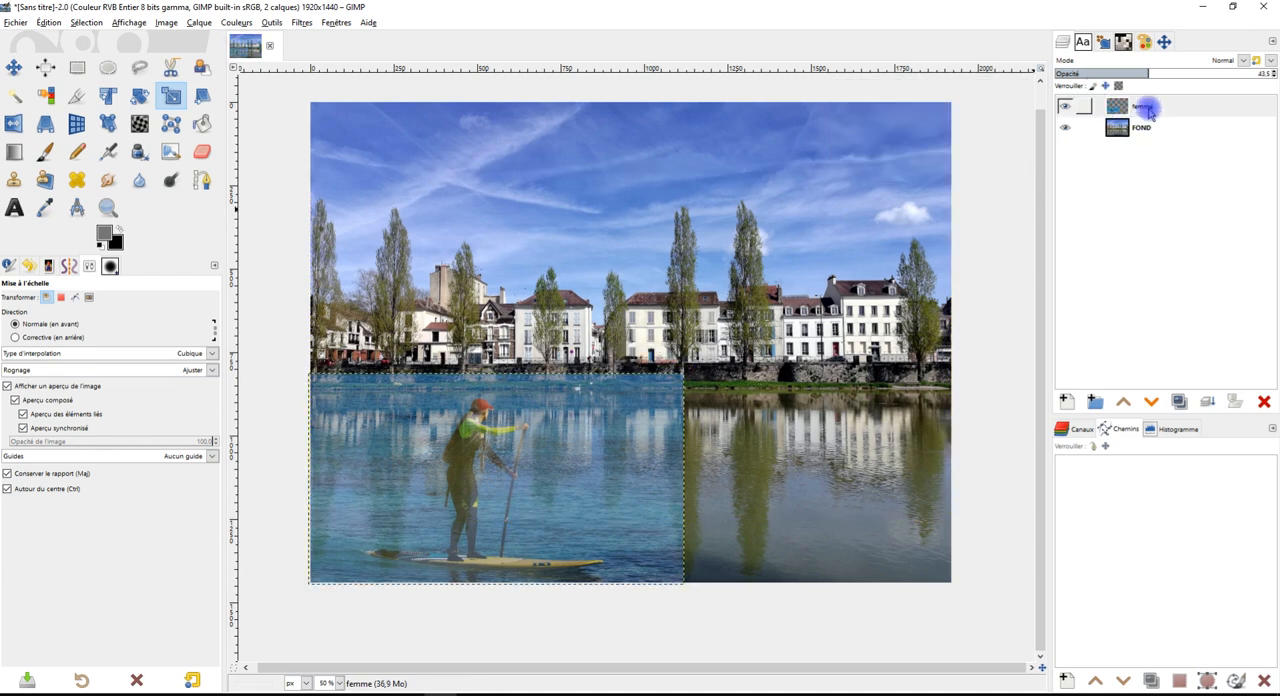
right_click(1149, 110)
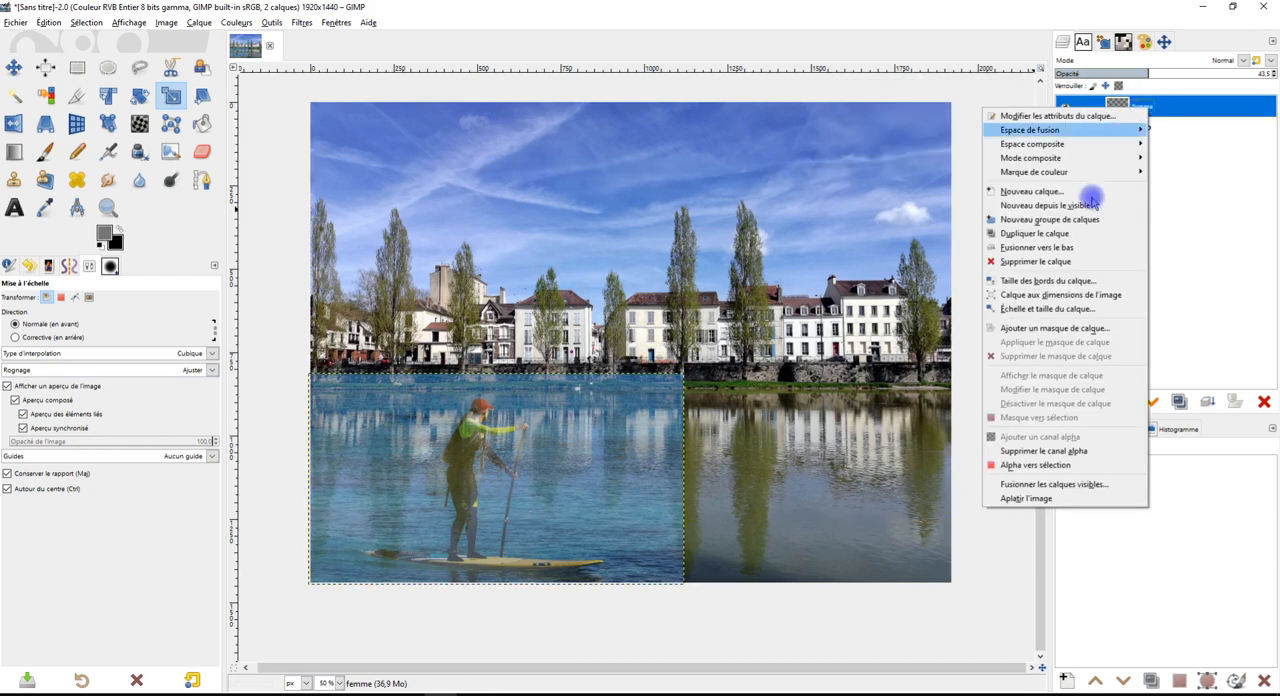
click(1100, 303)
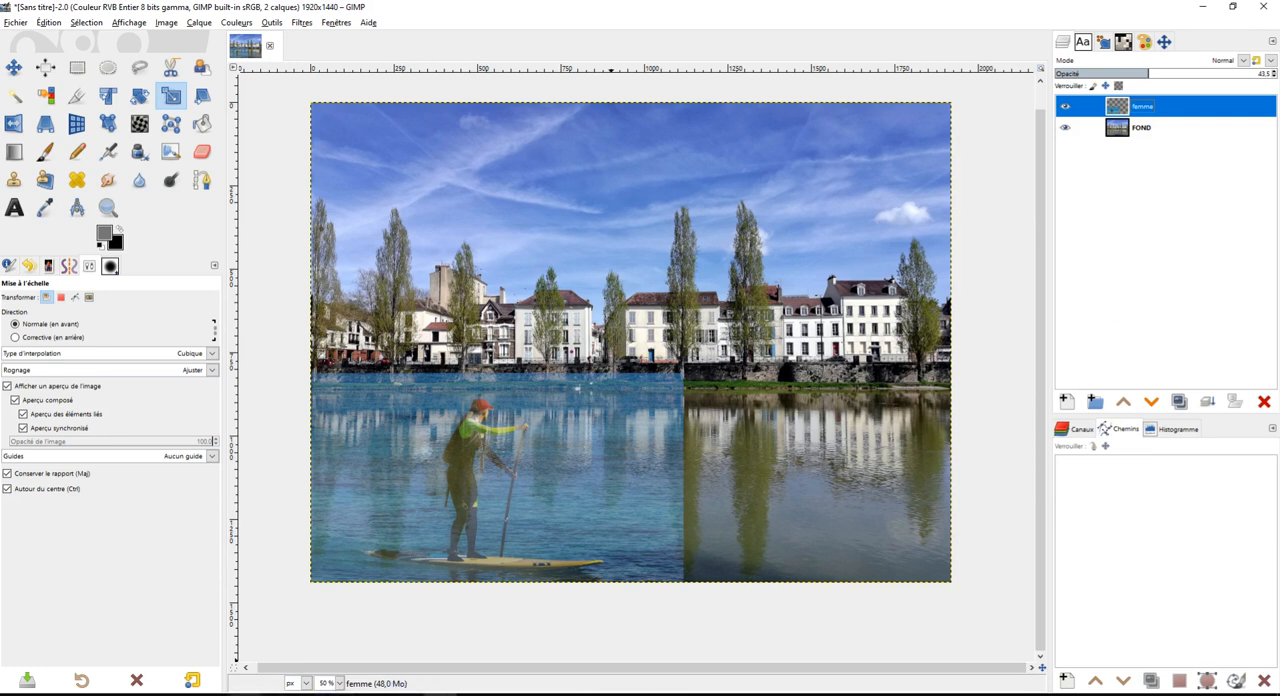
Switch to the Discord tab in Chrome to check the screen share, return to GIMP and close the layer scaling at 1920 × 1440 px
click(113, 694)
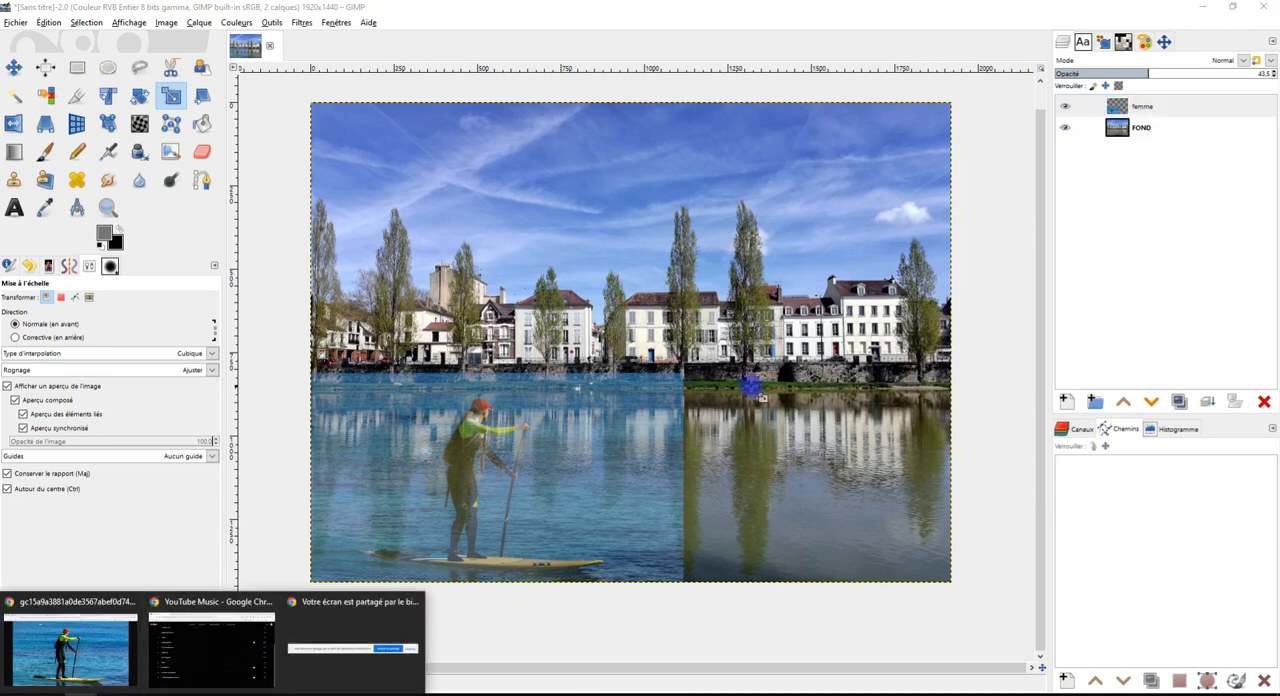
click(758, 380)
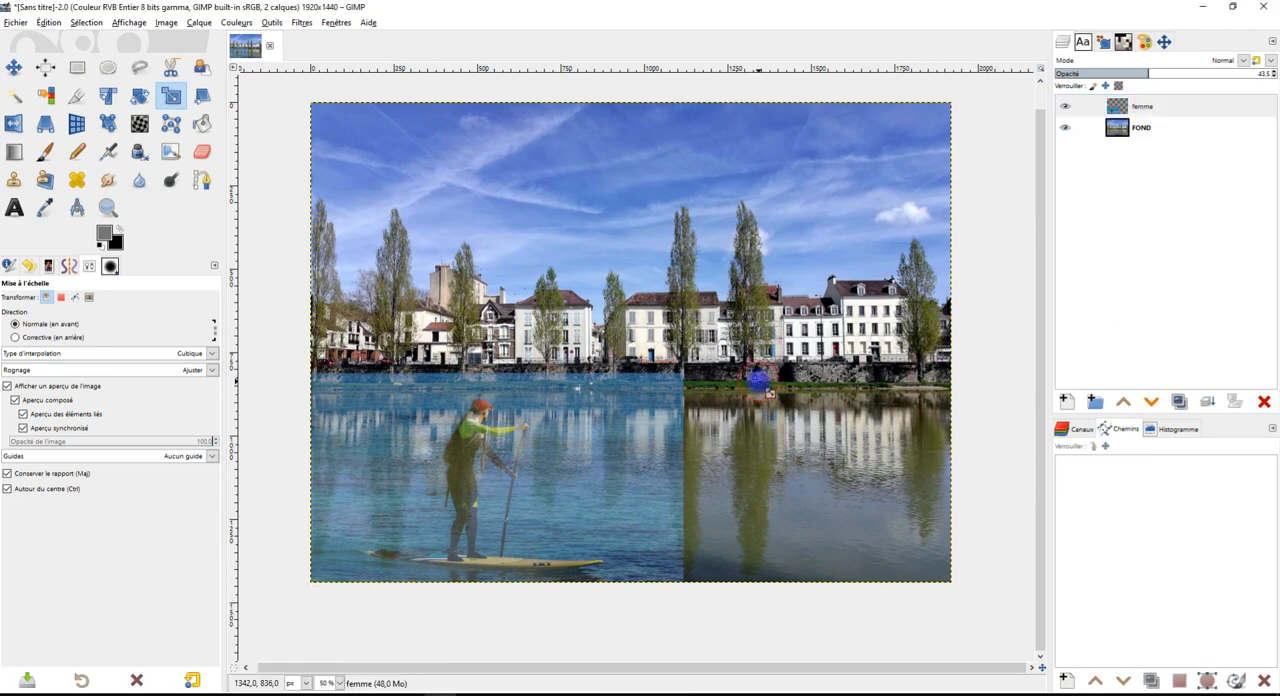
click(1203, 6)
click(912, 10)
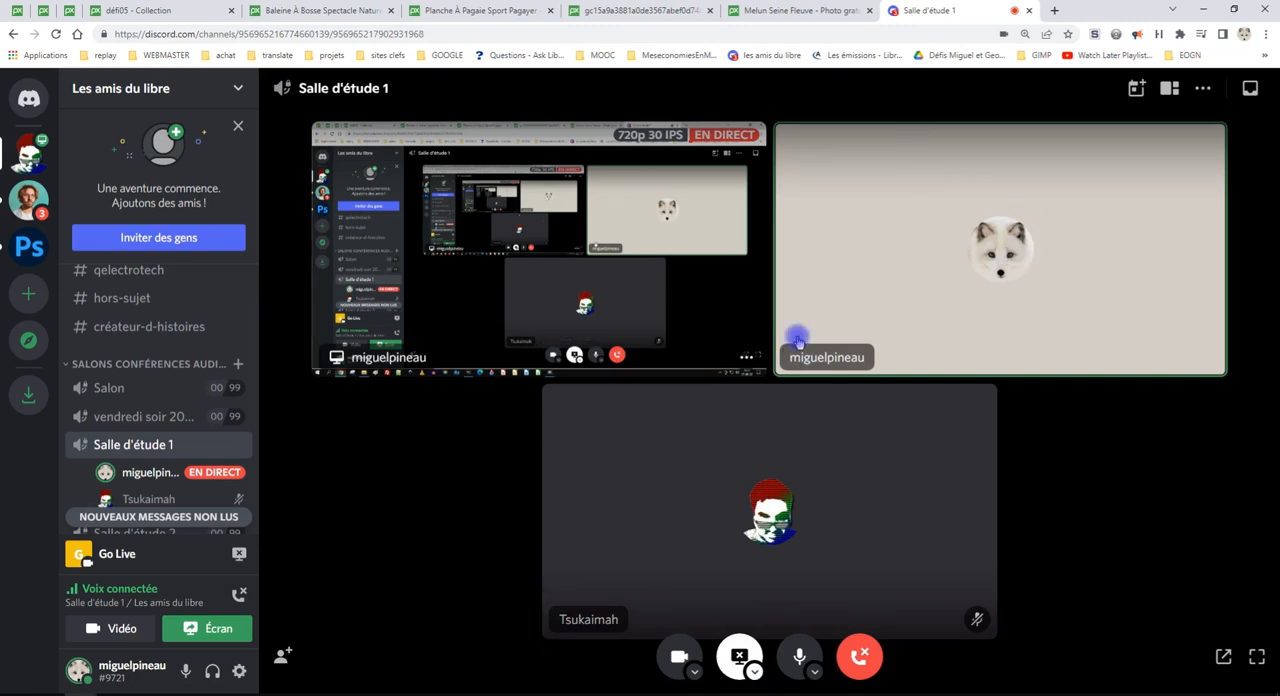
click(445, 692)
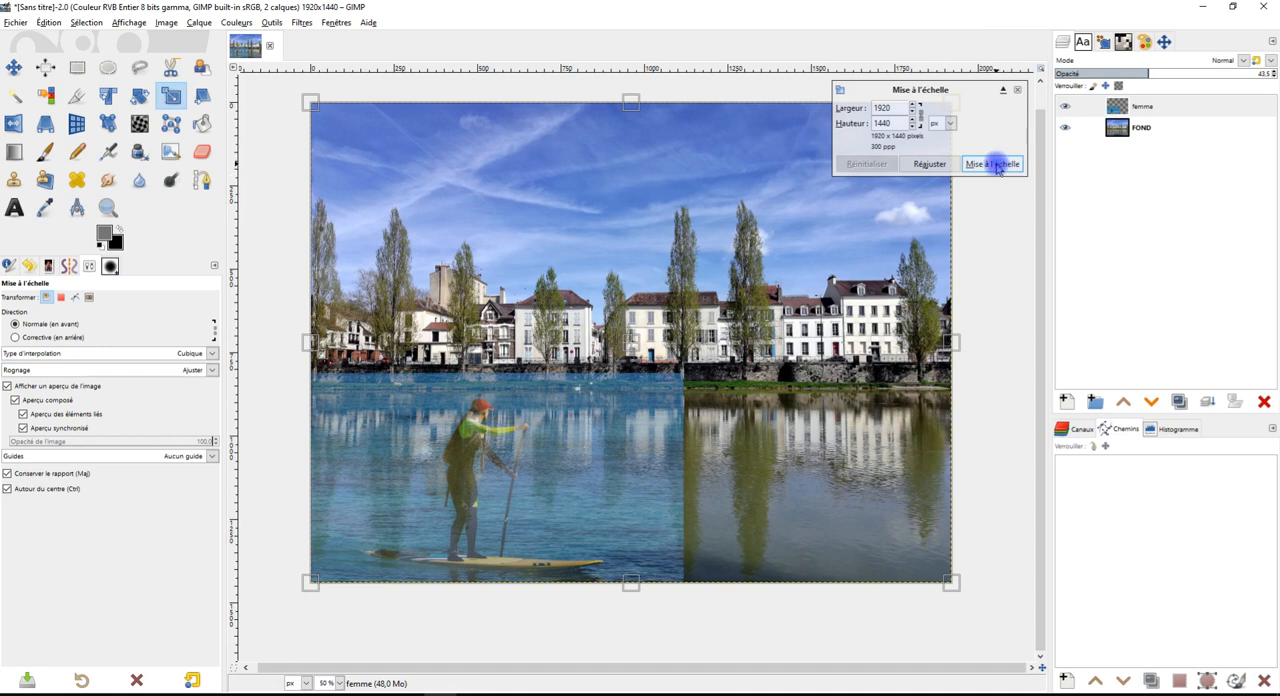
click(994, 165)
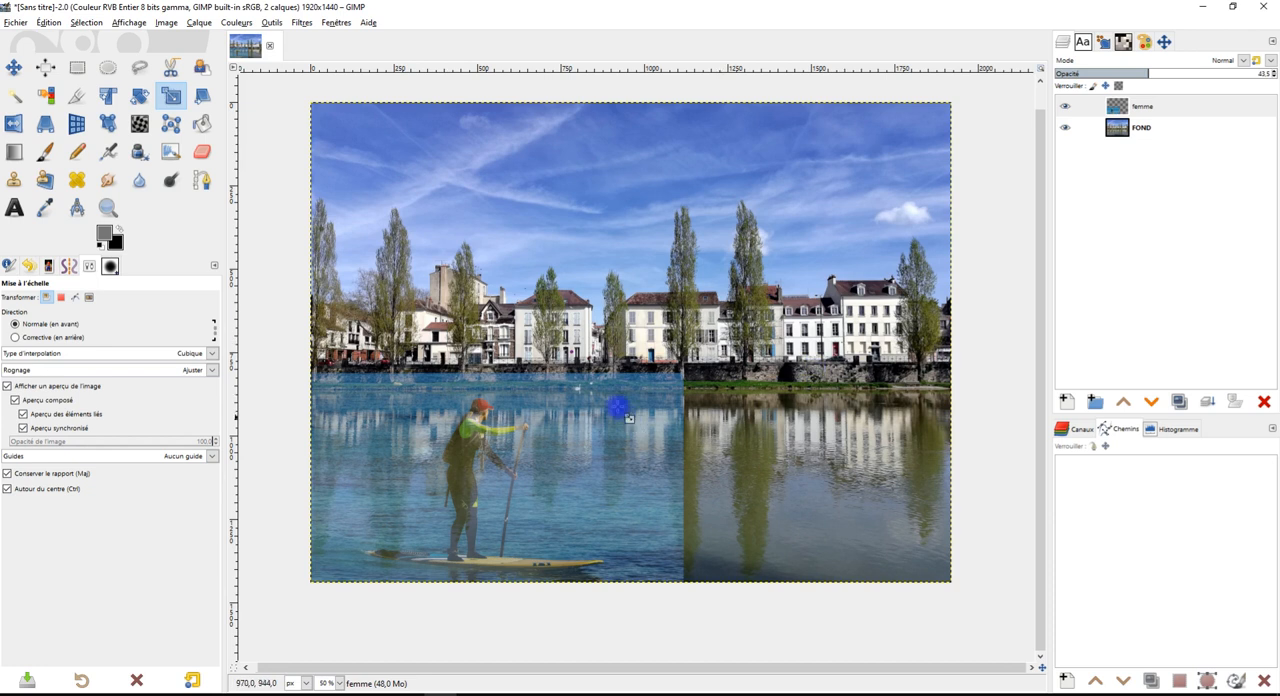
Start a freehand selection on the femme layer at the image's left edge, following the grassy riverbank's waterline
scroll(549, 451, up, 3)
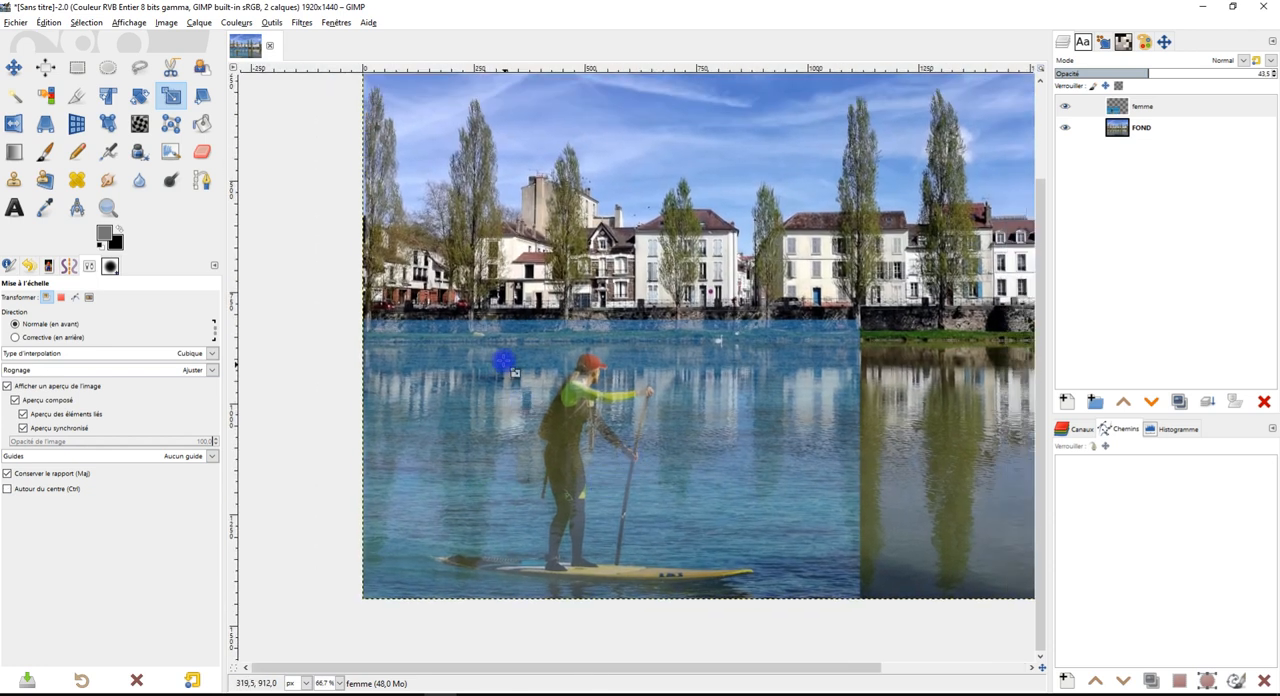
scroll(514, 373, up, 1)
drag(860, 422, 798, 389)
scroll(845, 293, down, 1)
scroll(777, 348, up, 2)
drag(779, 348, 871, 366)
scroll(802, 380, down, 1)
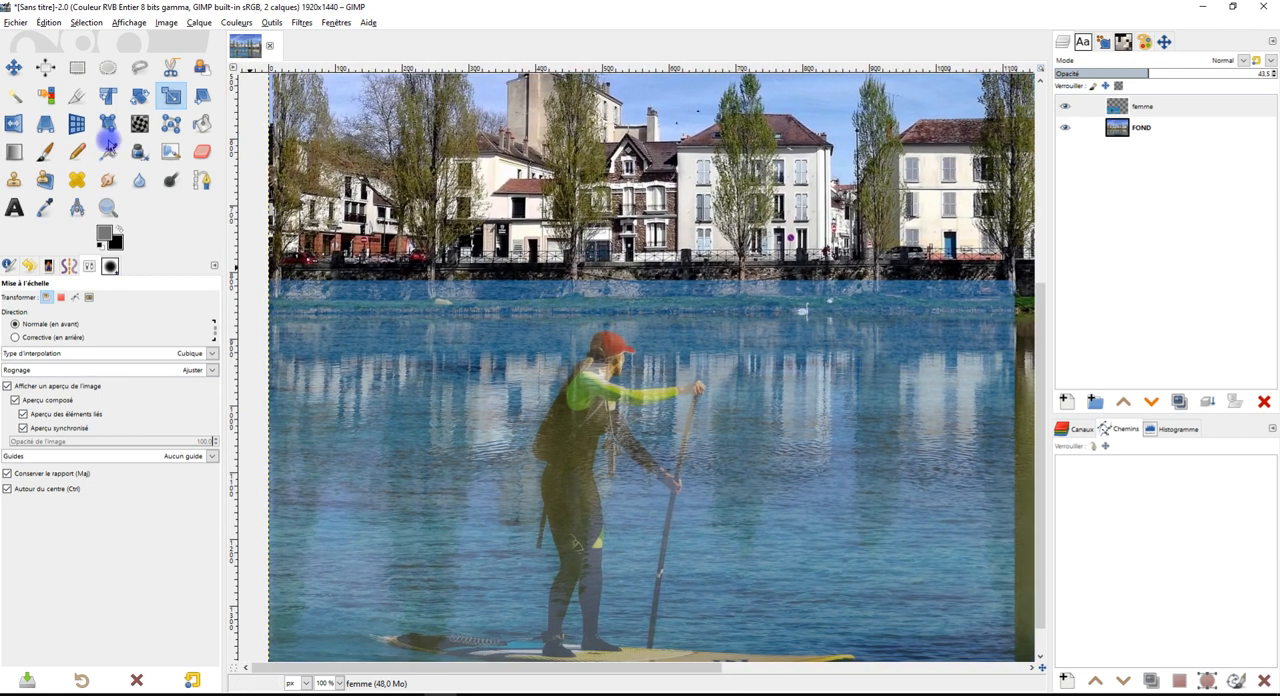
click(140, 67)
scroll(296, 322, up, 2)
drag(296, 322, 422, 362)
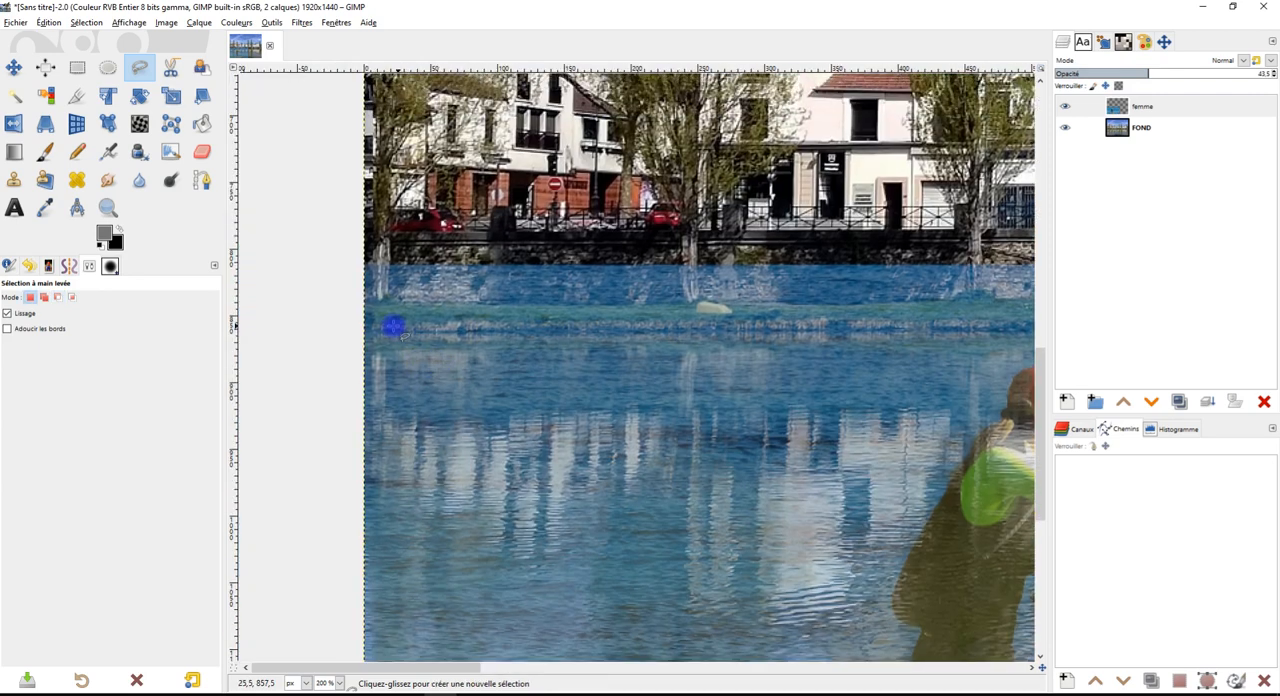
drag(356, 329, 413, 336)
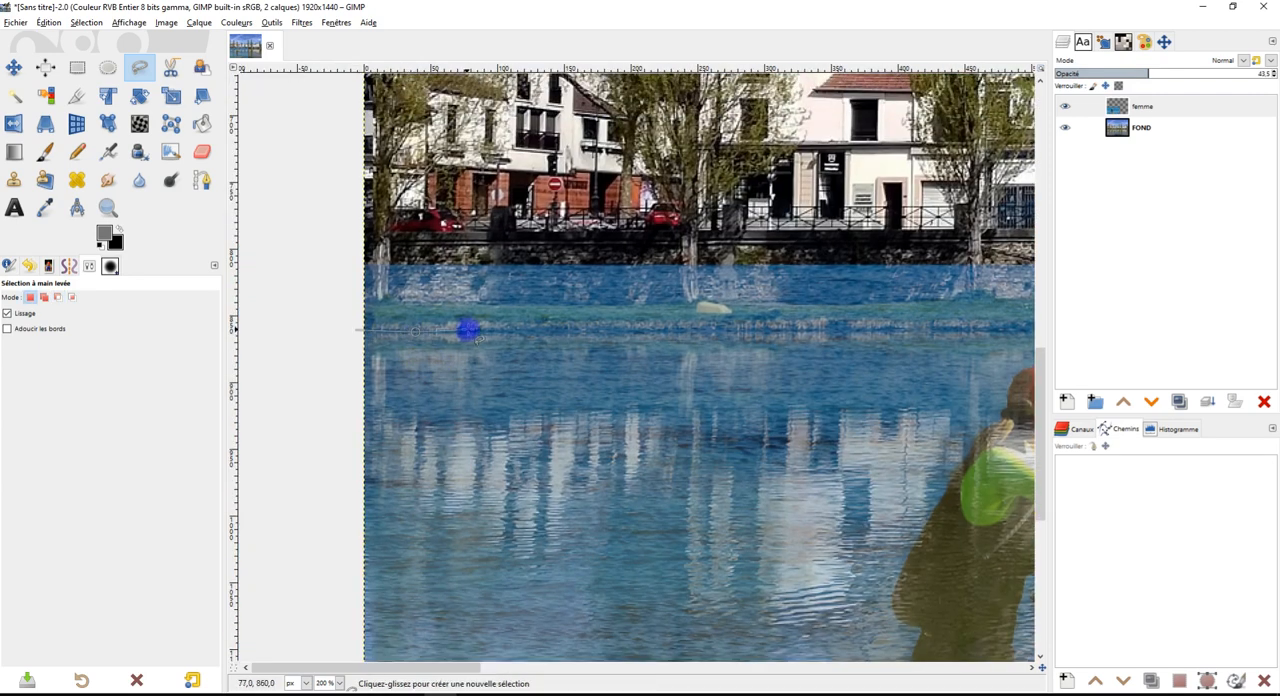
Extend the freehand outline along the waterline behind the paddleboarder and just past the swan
drag(768, 359, 572, 349)
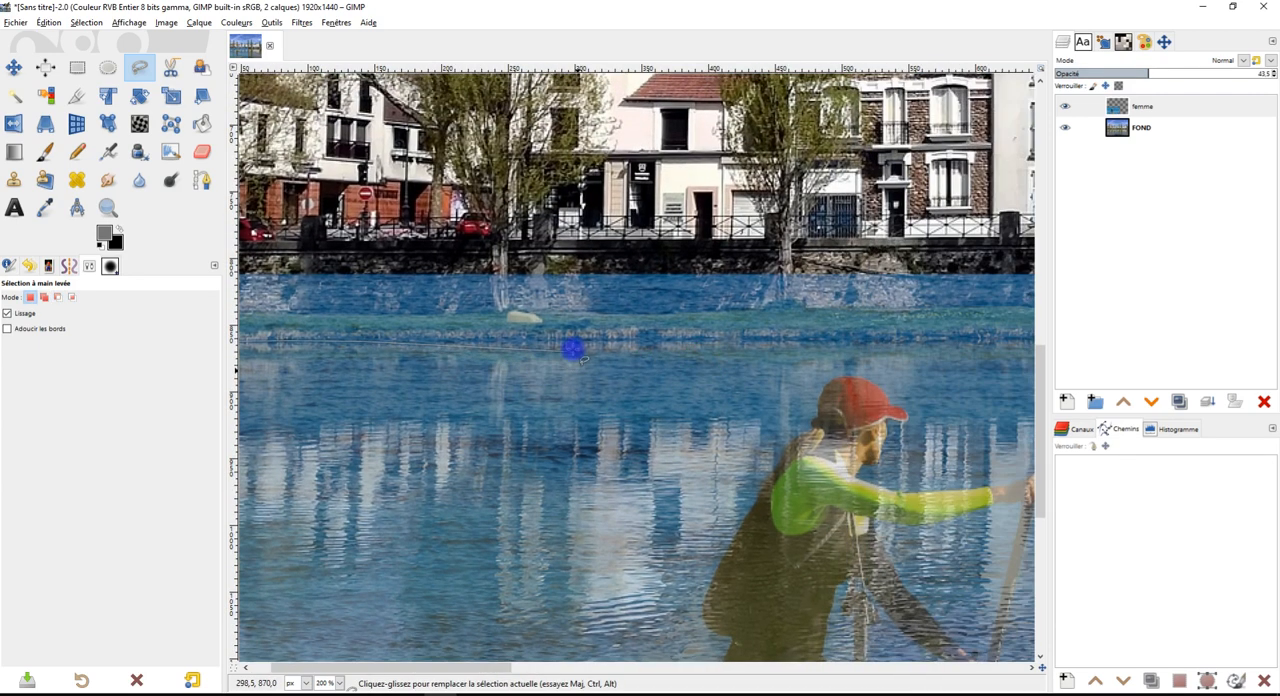
drag(767, 369, 578, 360)
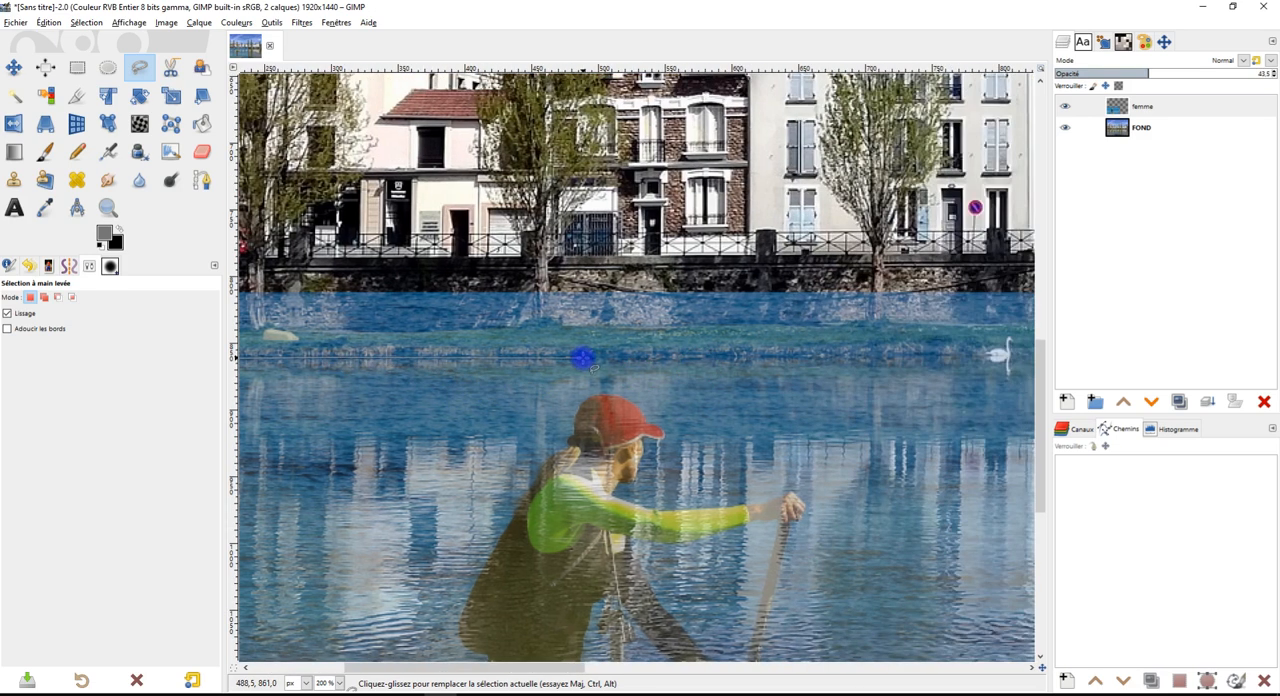
drag(800, 358, 630, 385)
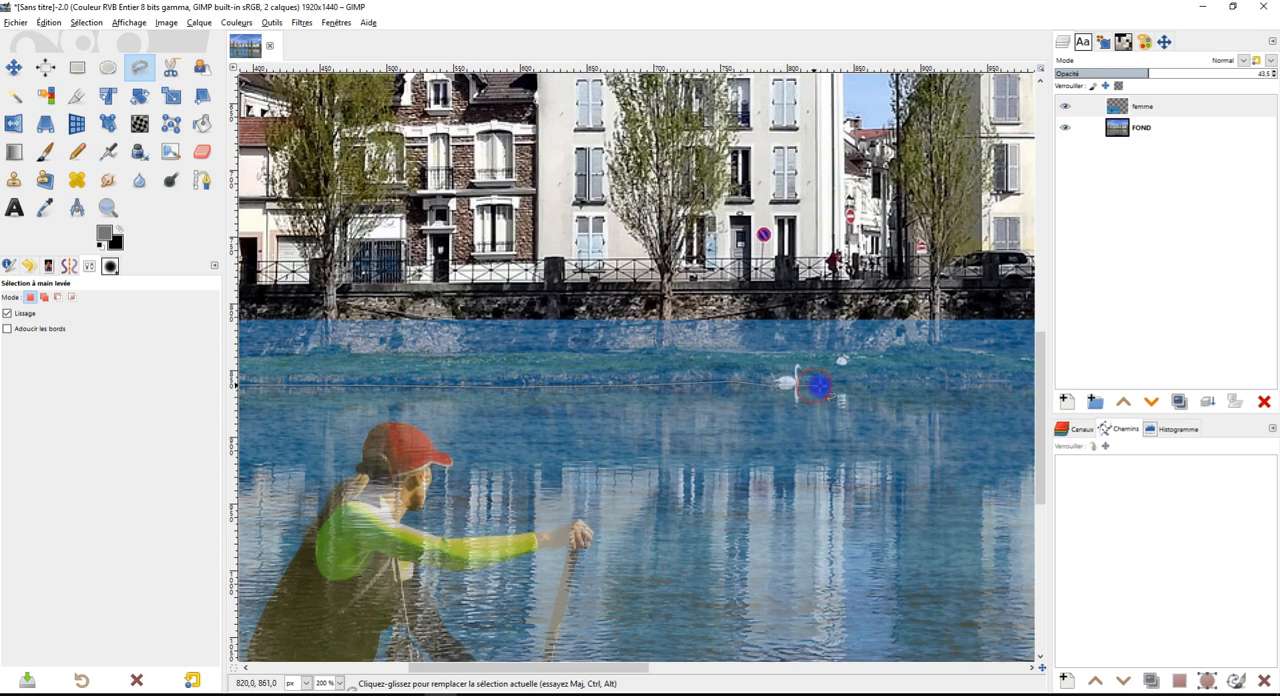
drag(818, 385, 654, 402)
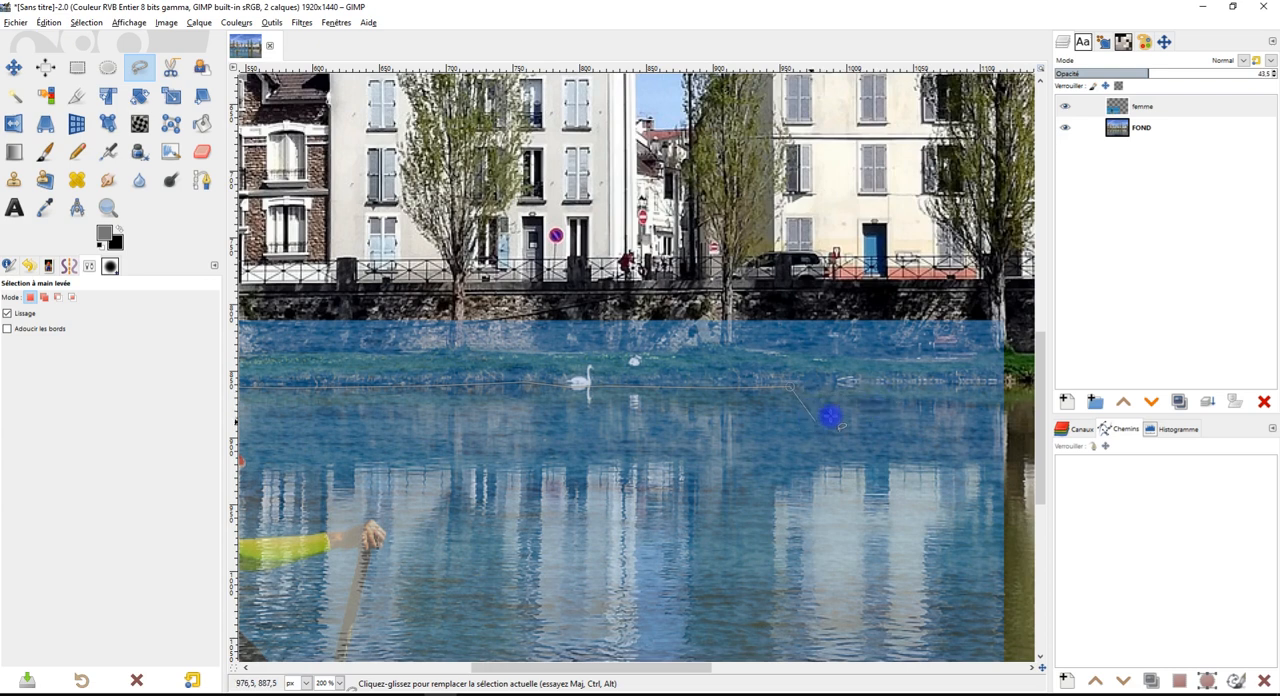
scroll(830, 416, up, 3)
key(1)
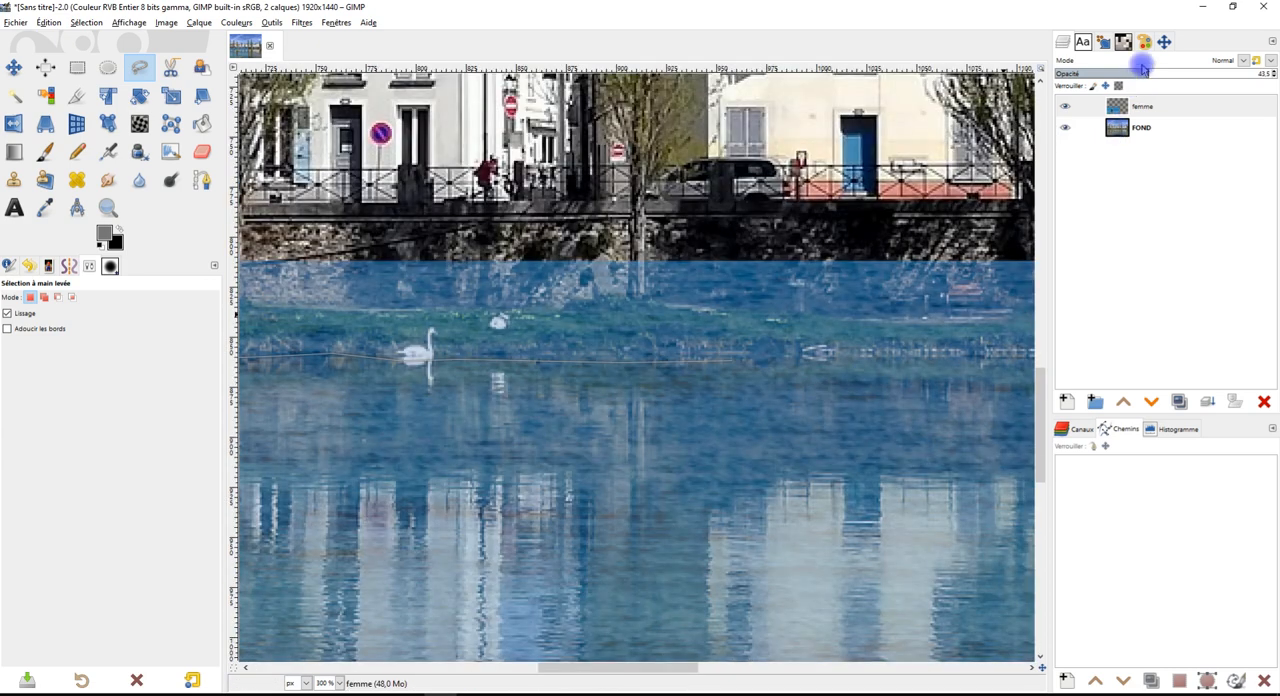
Lower the femme layer's opacity to about 11% and extend the outline along the waterline beyond the sea photo's right edge
drag(1141, 72, 1056, 74)
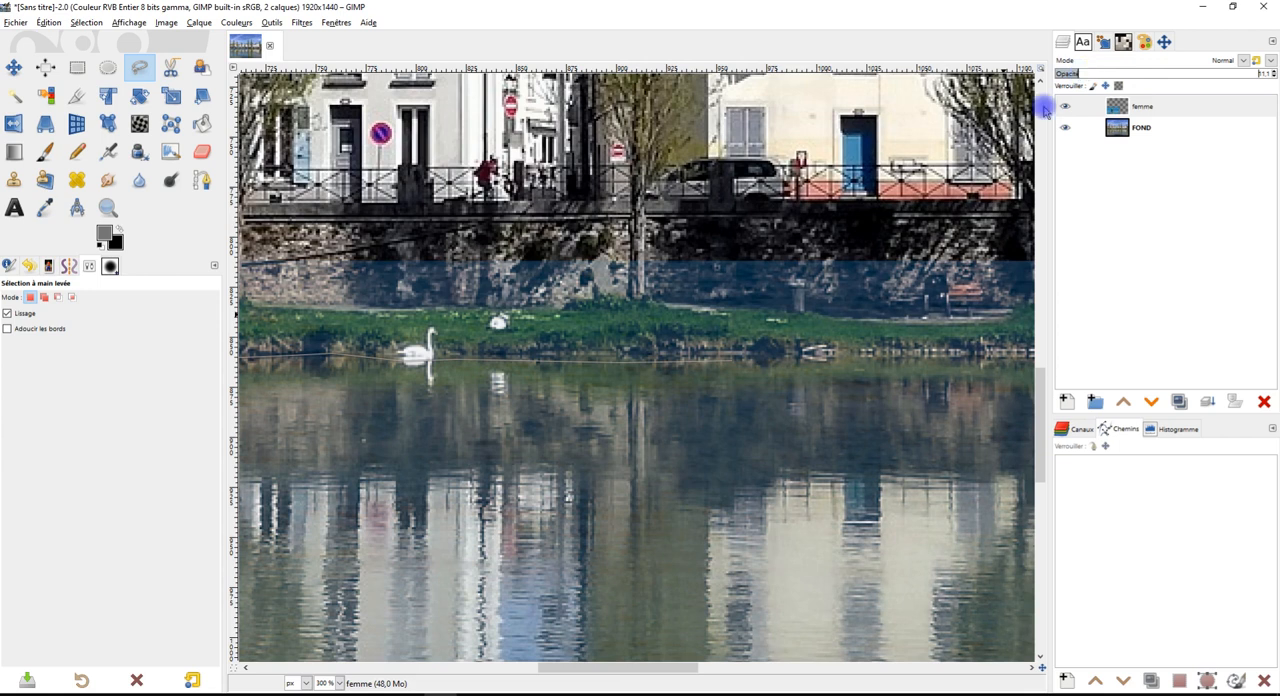
drag(887, 364, 639, 395)
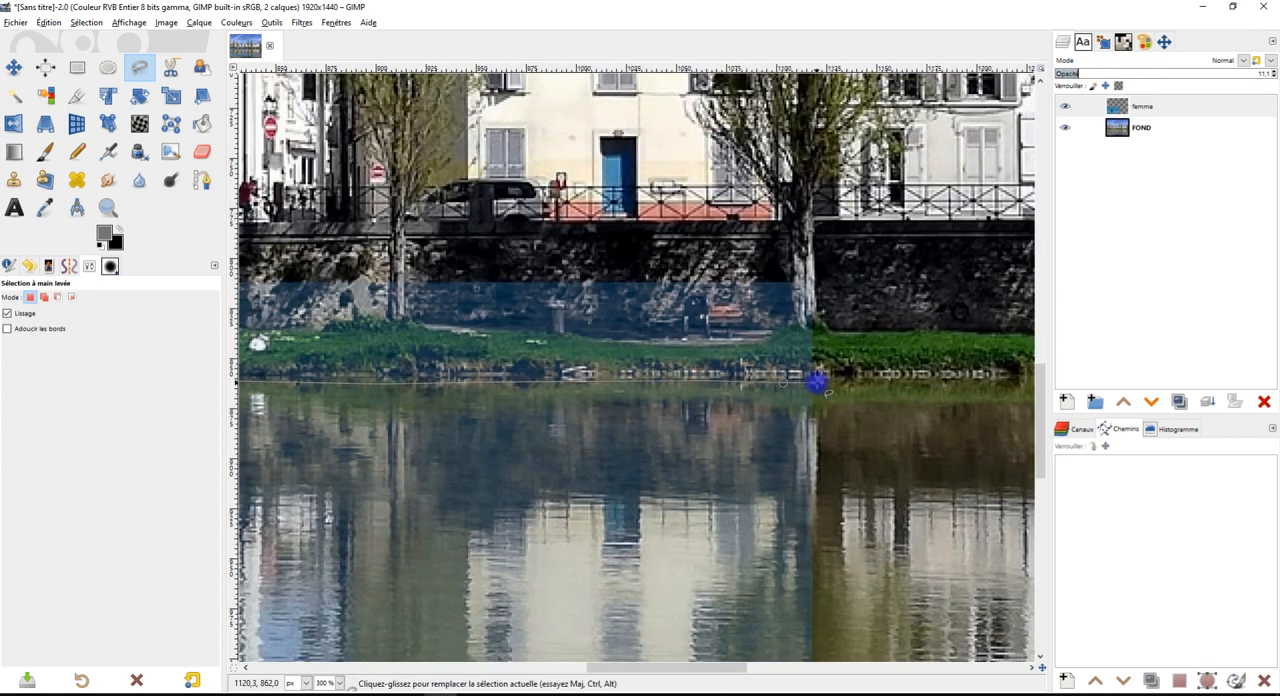
scroll(877, 372, down, 2)
scroll(871, 385, down, 3)
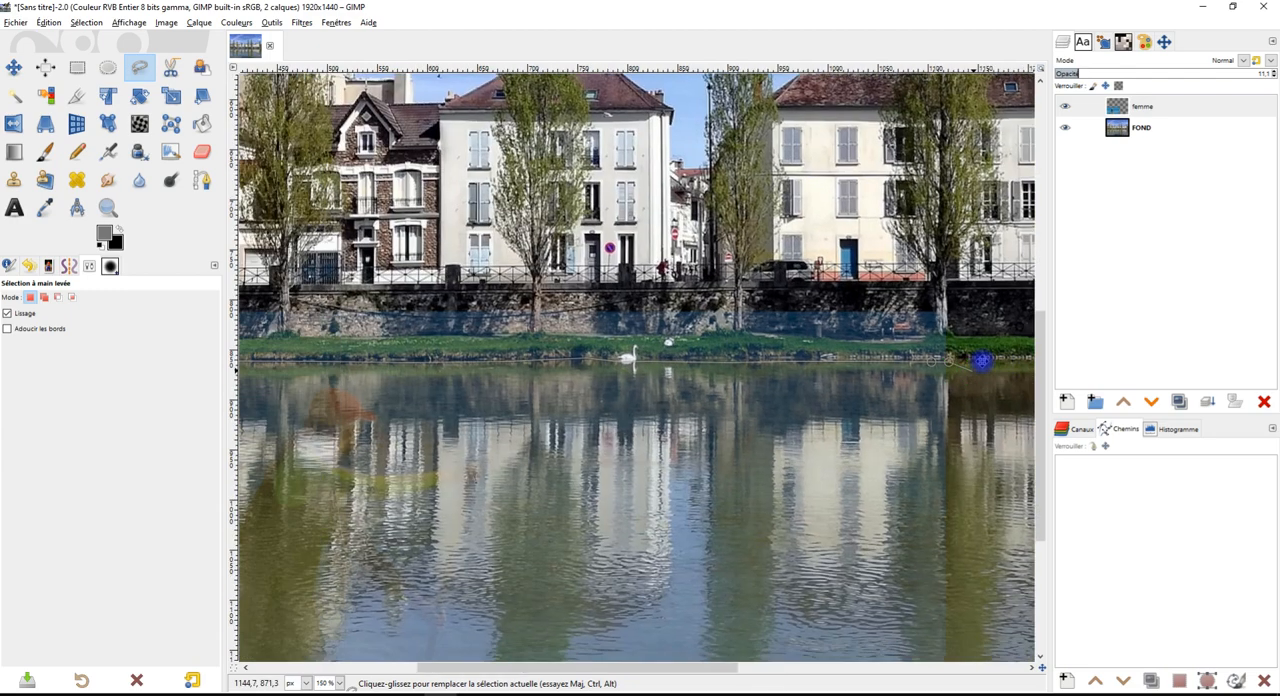
Bring the freehand outline back above the riverbank wall to its starting point and close it as a selection
scroll(591, 241, down, 3)
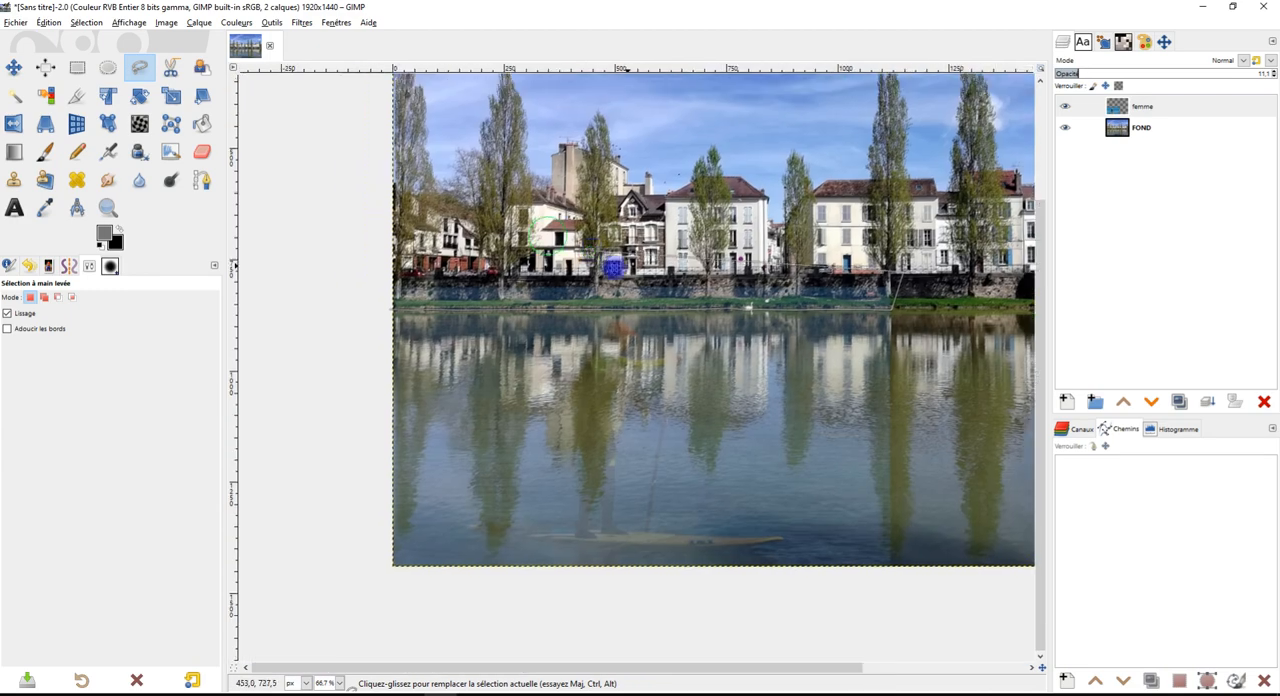
click(349, 289)
scroll(363, 363, up, 4)
scroll(495, 288, up, 1)
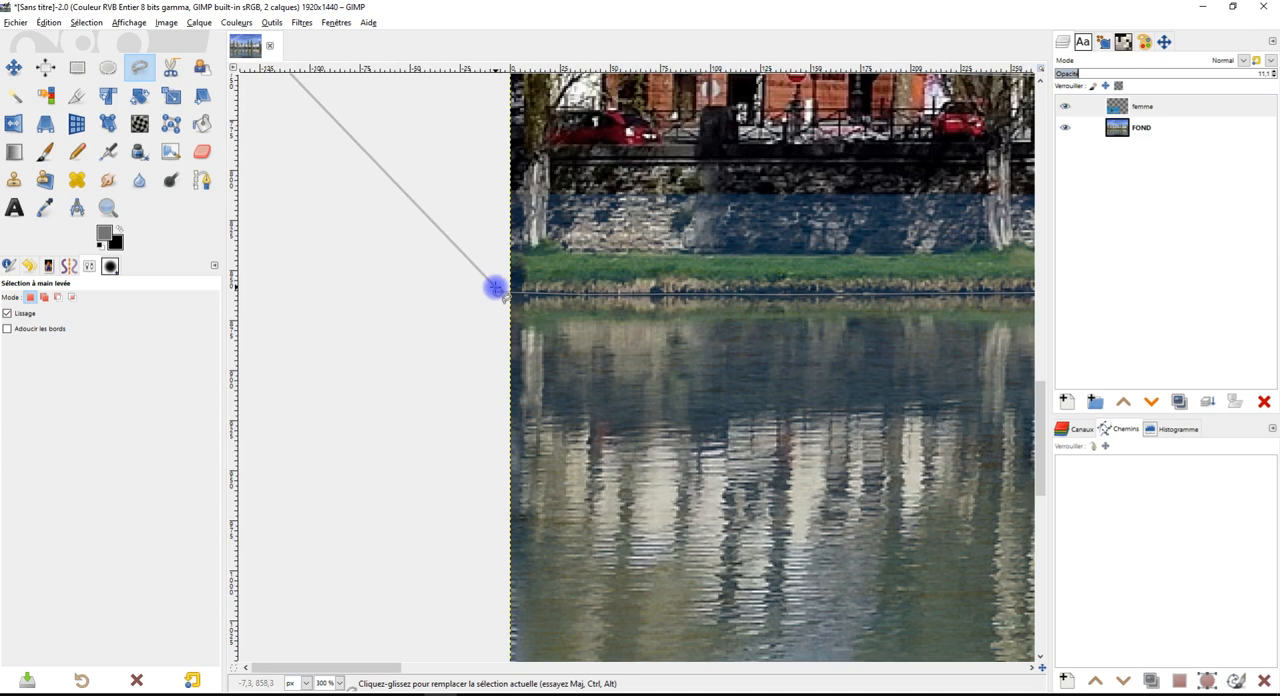
click(496, 291)
key(Return)
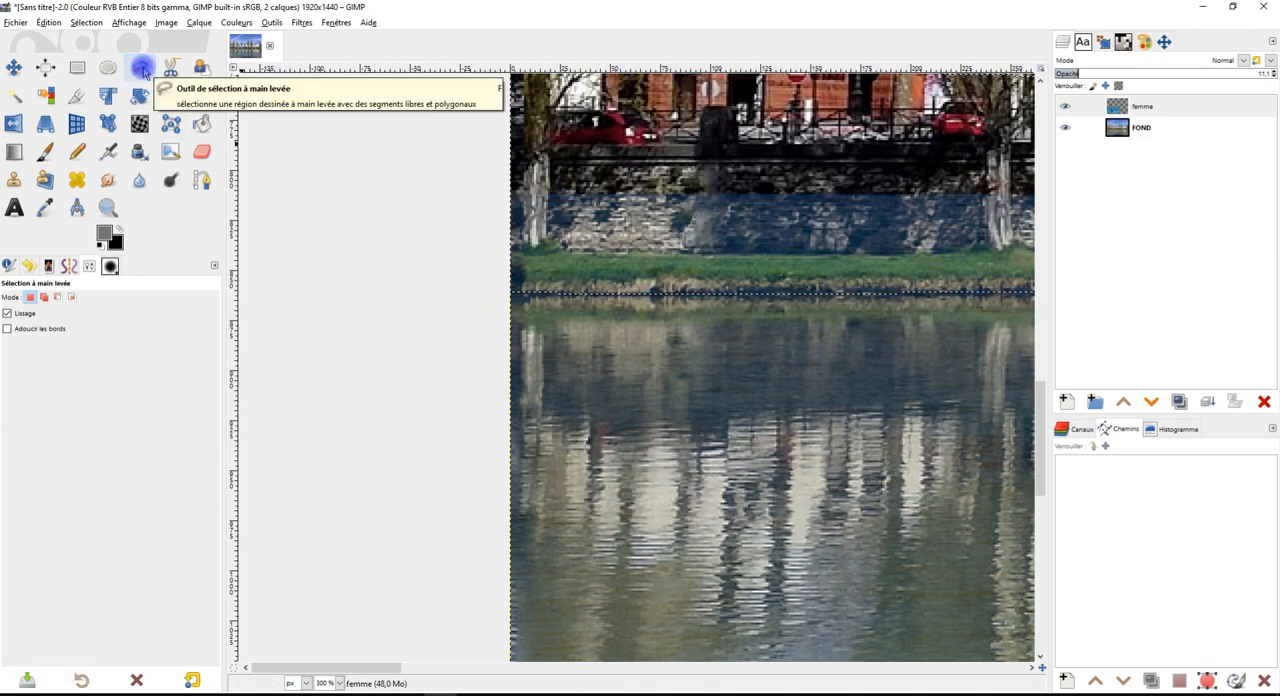
Inspect the selection edge along the riverbank and set the femme layer's opacity back to 100%
drag(744, 376, 552, 343)
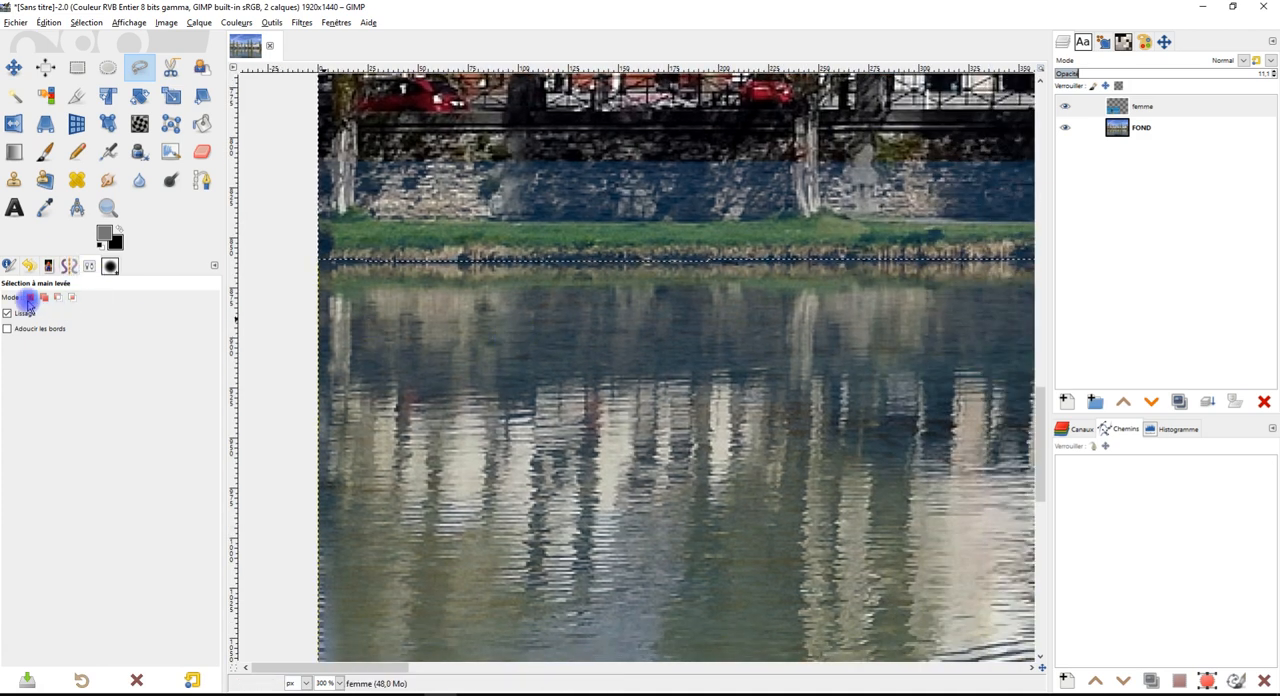
scroll(797, 366, up, 2)
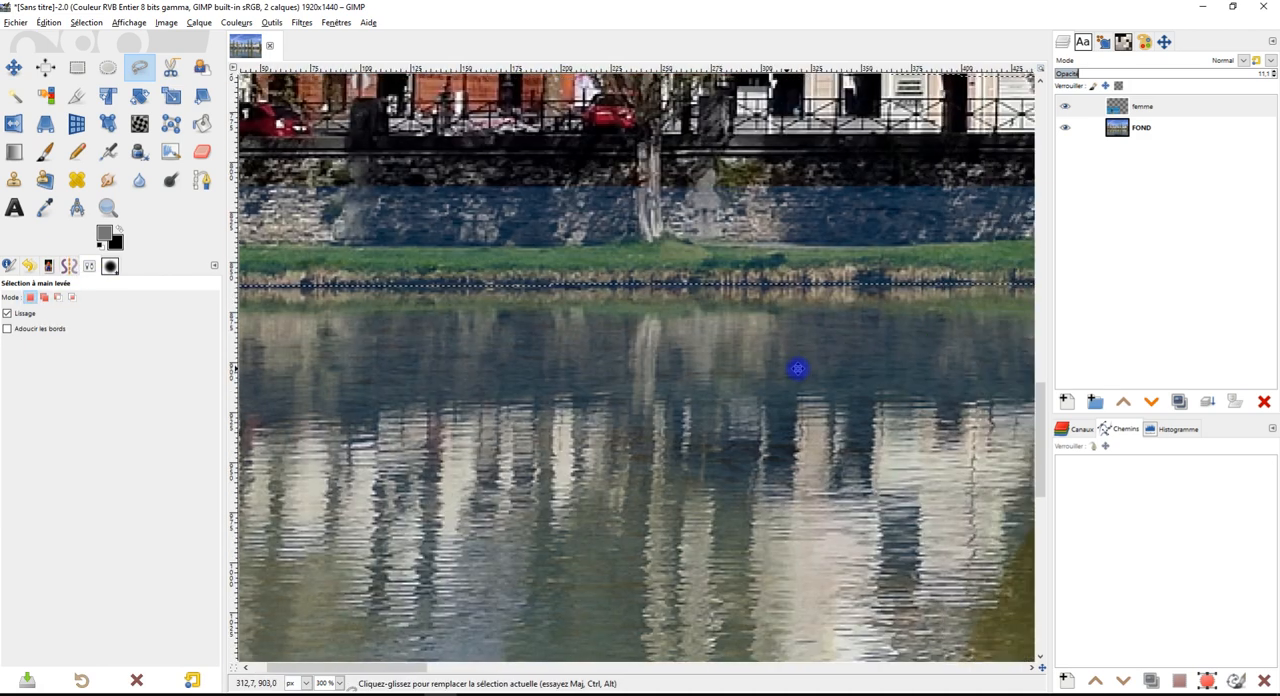
drag(878, 348, 718, 358)
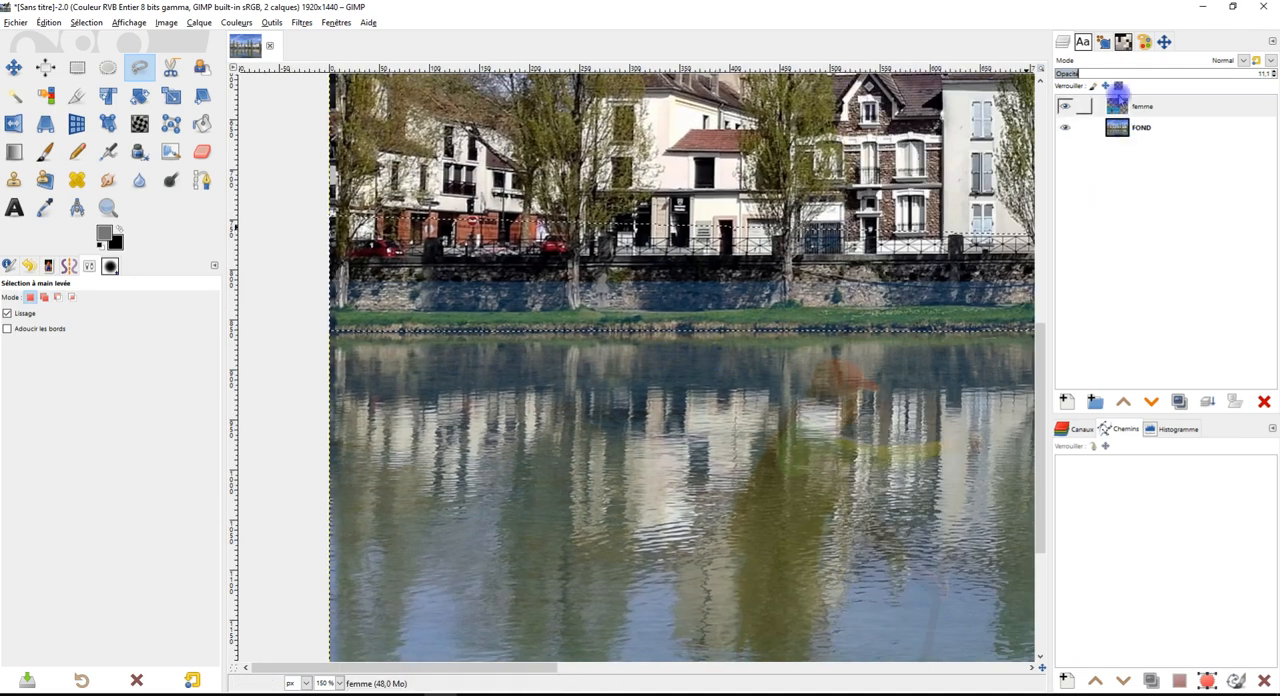
drag(1132, 73, 1273, 73)
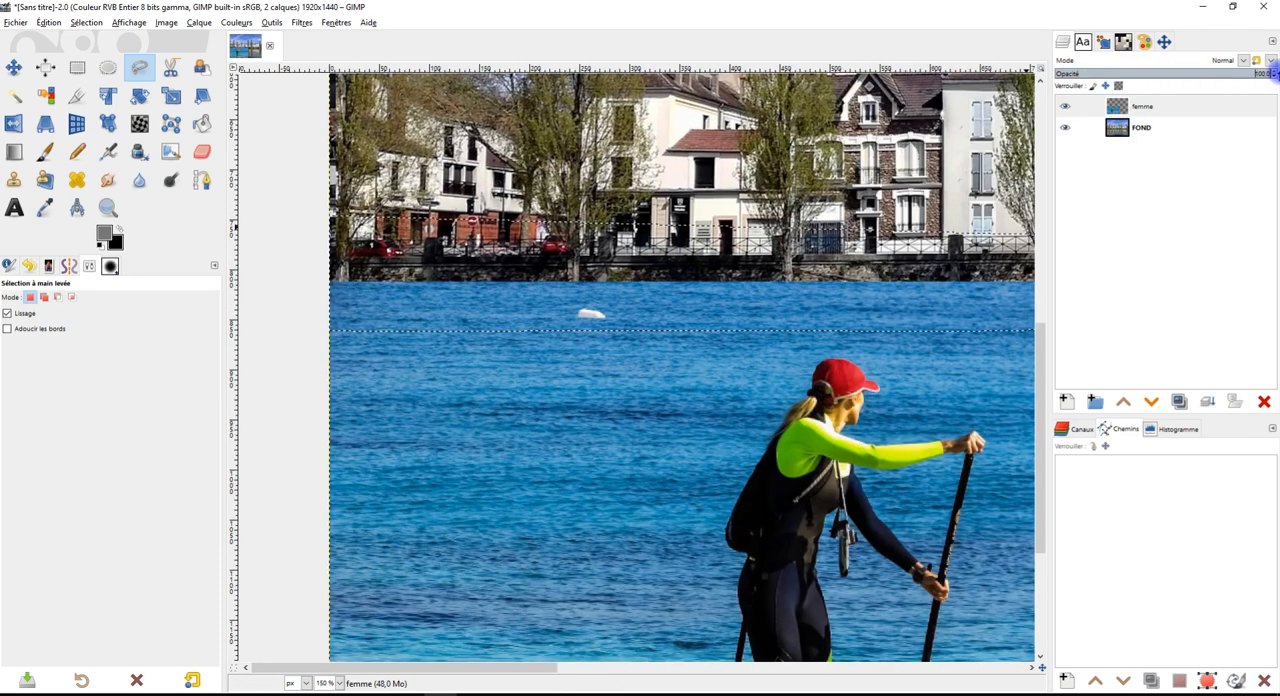
Clear the selected strip of sea water covering the riverbank on the femme layer and remove the selection
scroll(634, 451, down, 2)
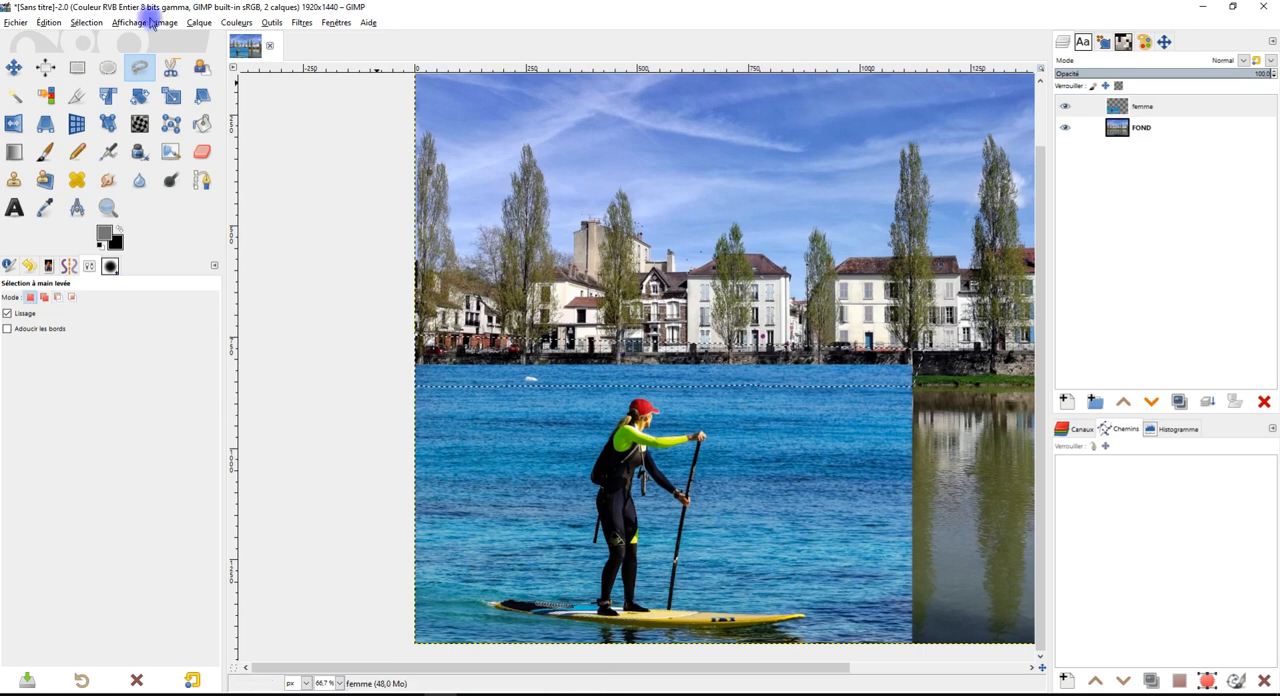
click(48, 23)
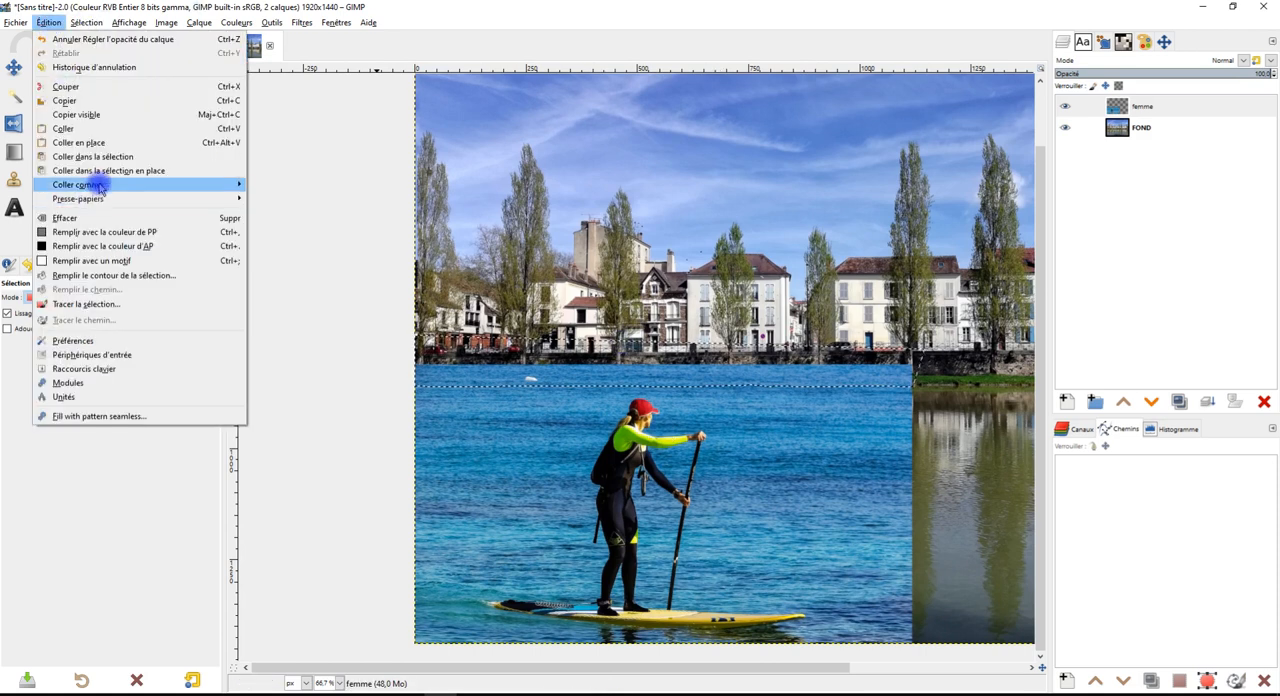
click(100, 218)
drag(783, 422, 649, 401)
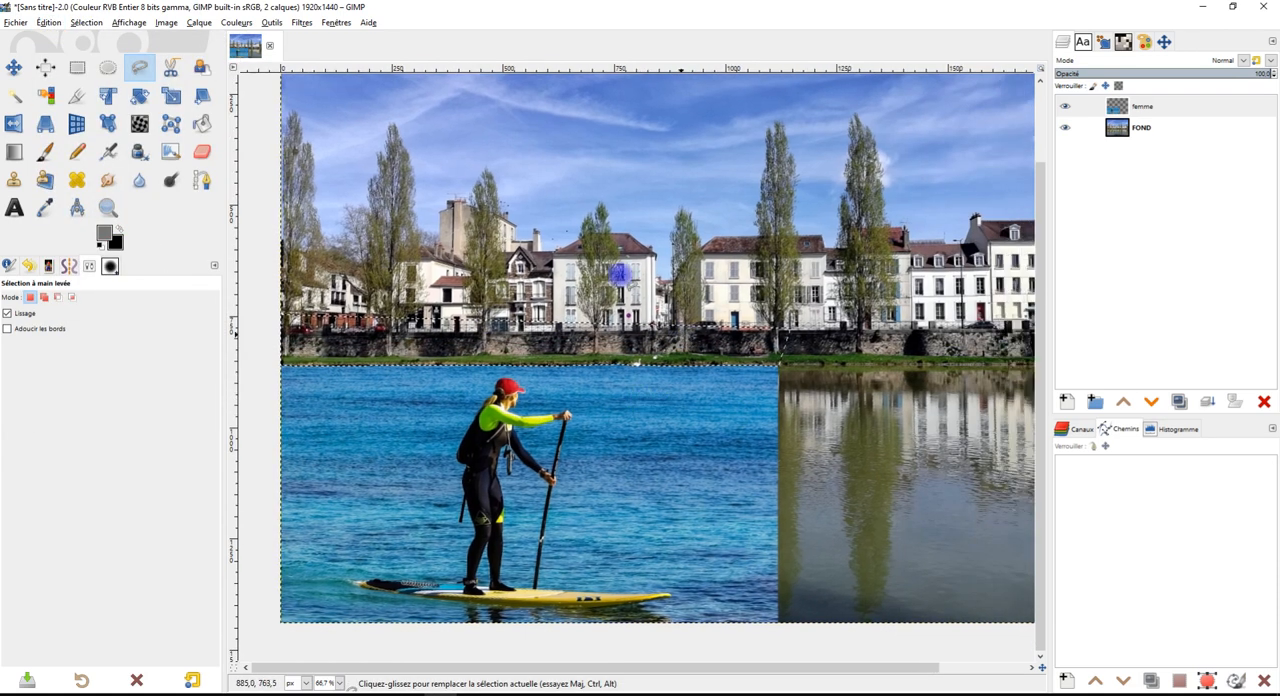
click(93, 22)
click(112, 55)
Make the femme layer active and choose the Clone tool with its opacity set to 100%
scroll(791, 477, up, 1)
drag(771, 469, 587, 372)
scroll(791, 400, down, 1)
drag(825, 401, 771, 425)
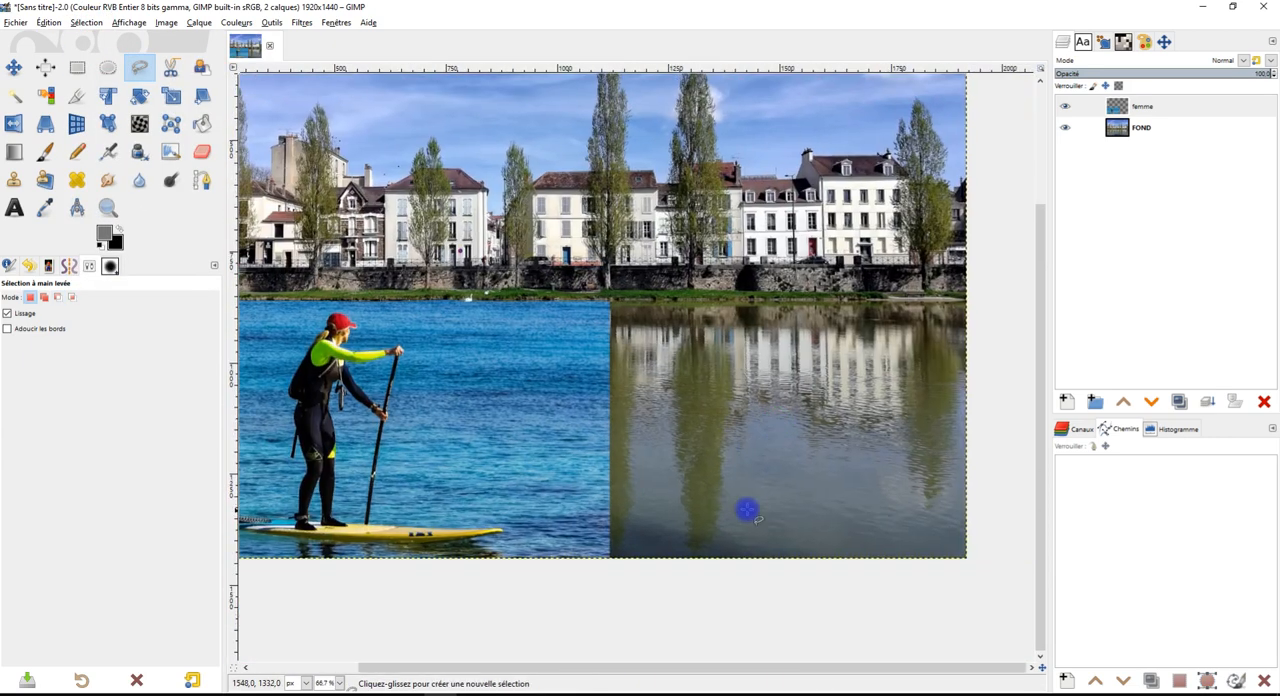
drag(944, 466, 914, 418)
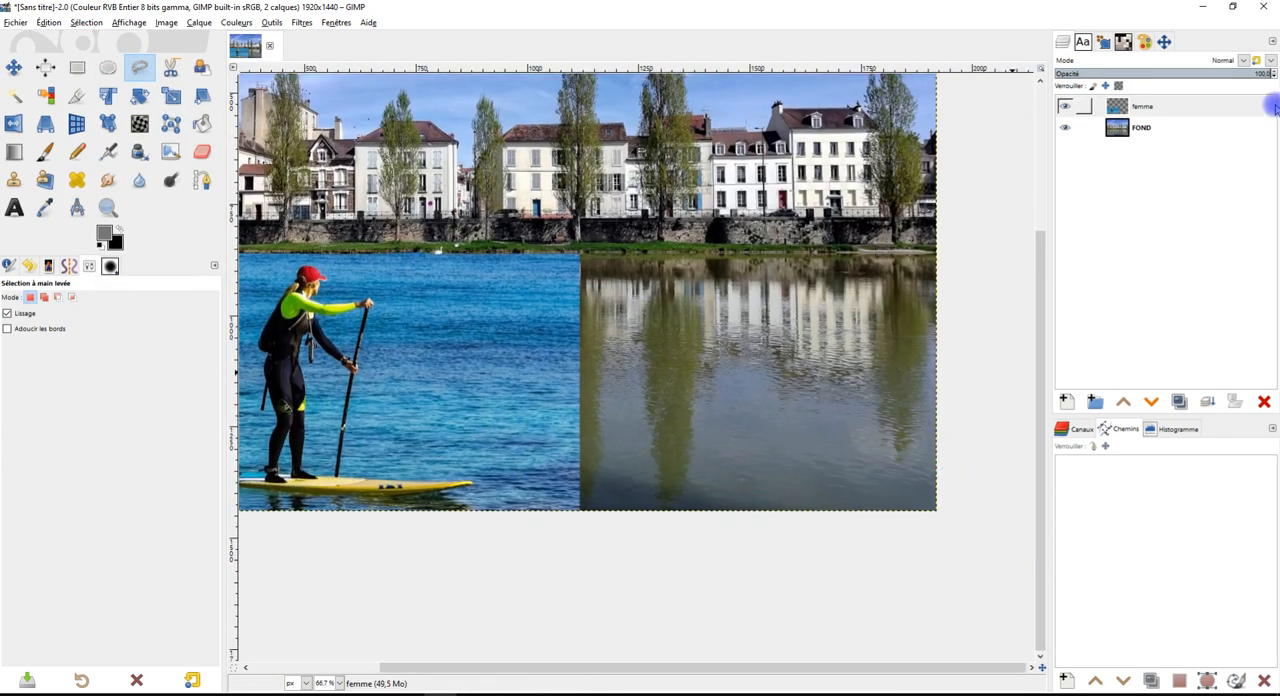
click(1166, 117)
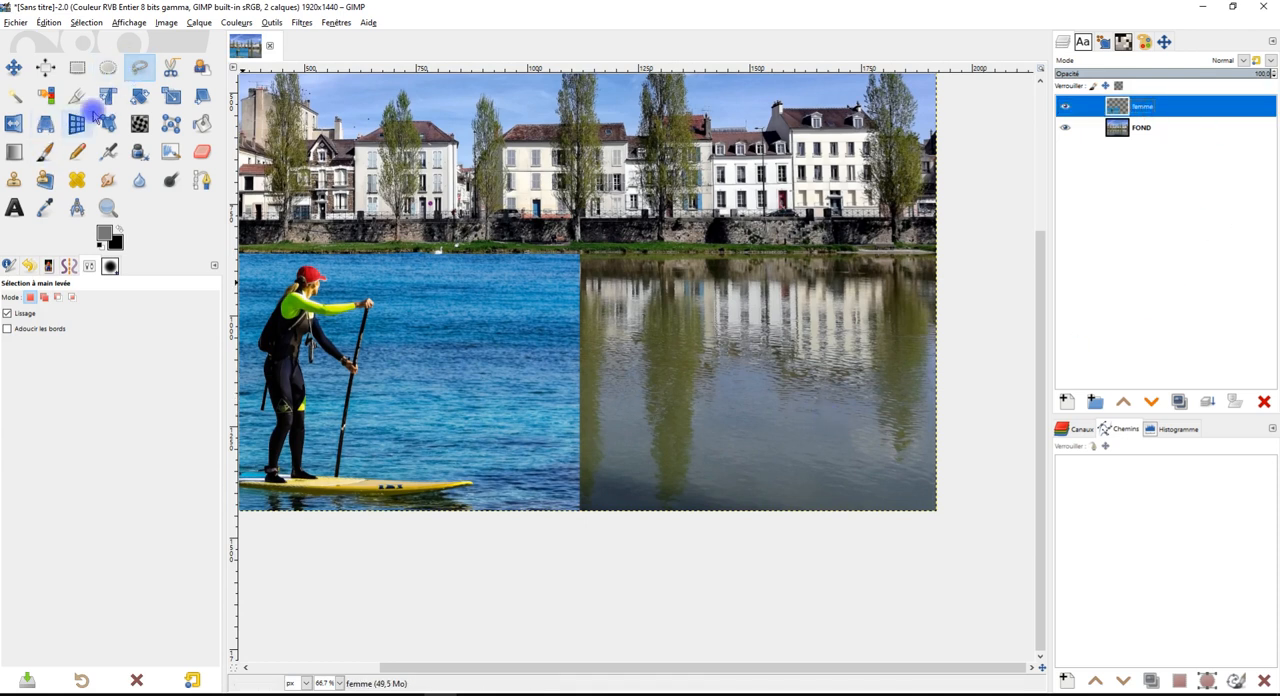
click(14, 180)
drag(164, 312, 250, 306)
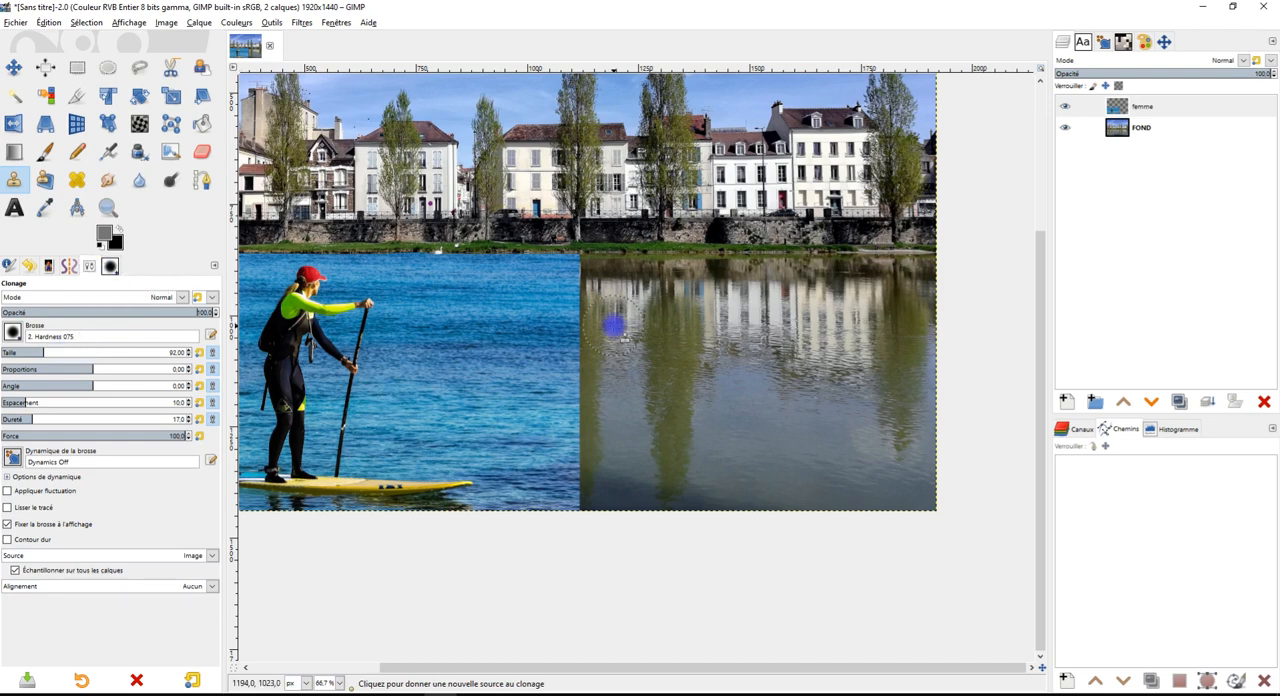
Clone sea water from the femme layer across its vertical edge onto the river, starting along the riverbank
scroll(614, 326, up, 1)
drag(583, 311, 631, 338)
scroll(512, 305, up, 2)
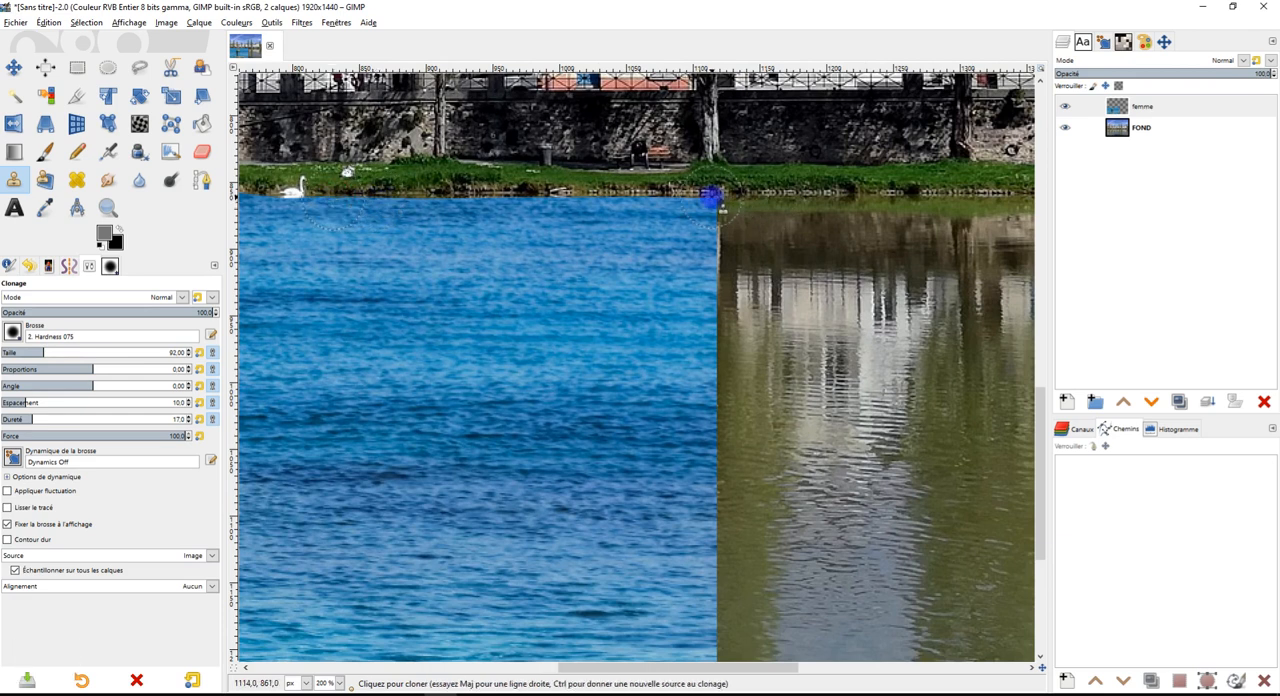
mouse_move(712, 196)
mouse_down()
mouse_move(768, 201)
mouse_move(734, 221)
mouse_move(745, 270)
mouse_move(784, 211)
mouse_move(825, 216)
mouse_move(817, 227)
mouse_move(892, 216)
mouse_move(778, 256)
mouse_move(817, 281)
mouse_move(782, 282)
mouse_move(731, 252)
mouse_move(741, 403)
mouse_move(735, 343)
mouse_move(781, 300)
mouse_move(844, 274)
mouse_move(818, 310)
mouse_move(802, 295)
mouse_move(876, 281)
mouse_move(938, 223)
mouse_move(880, 216)
mouse_move(994, 216)
mouse_move(974, 325)
mouse_move(750, 285)
mouse_move(970, 289)
mouse_move(948, 272)
mouse_move(881, 314)
mouse_move(795, 440)
mouse_move(740, 403)
mouse_move(736, 419)
mouse_move(730, 401)
mouse_move(726, 460)
mouse_move(742, 510)
mouse_move(736, 459)
mouse_move(780, 449)
mouse_move(764, 530)
mouse_move(794, 427)
mouse_move(858, 489)
mouse_up()
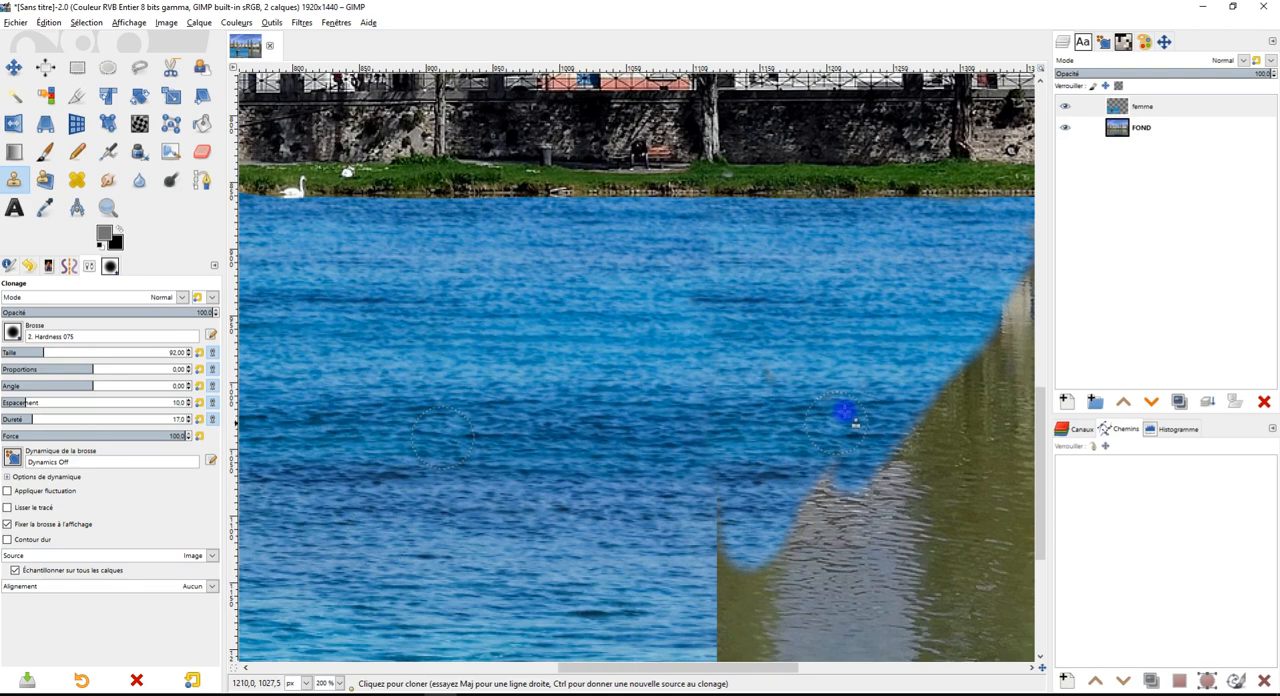
scroll(960, 372, down, 3)
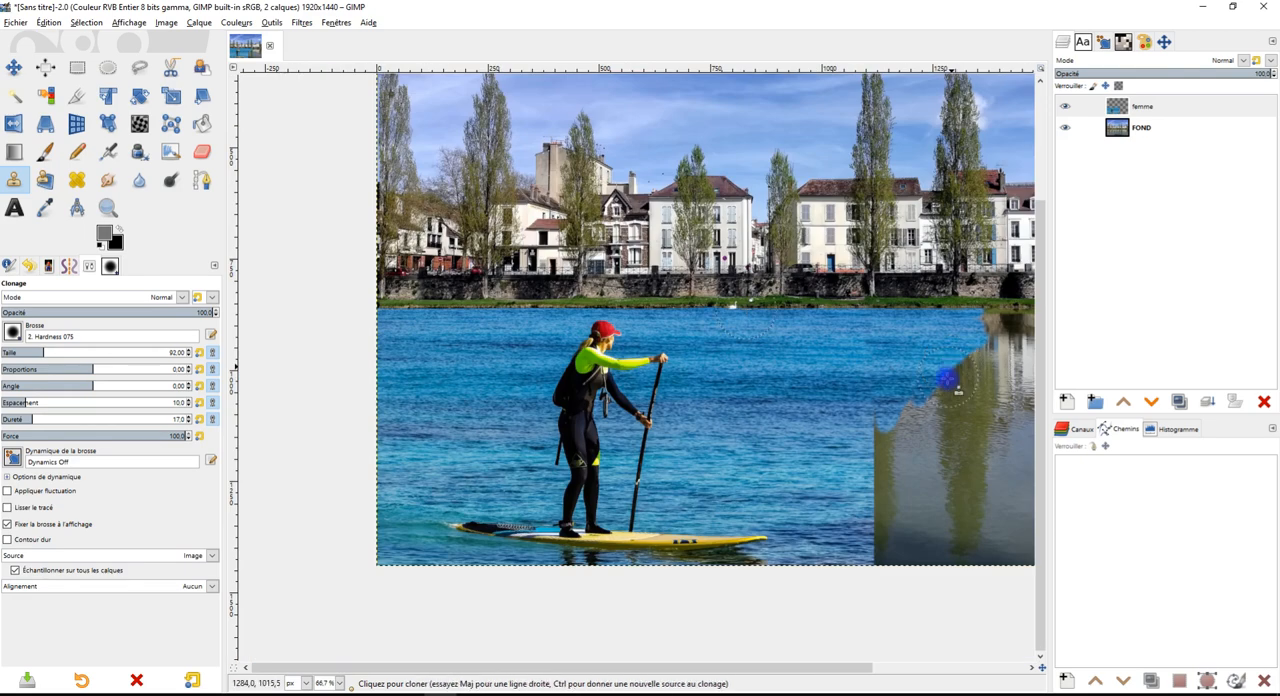
drag(941, 397, 782, 350)
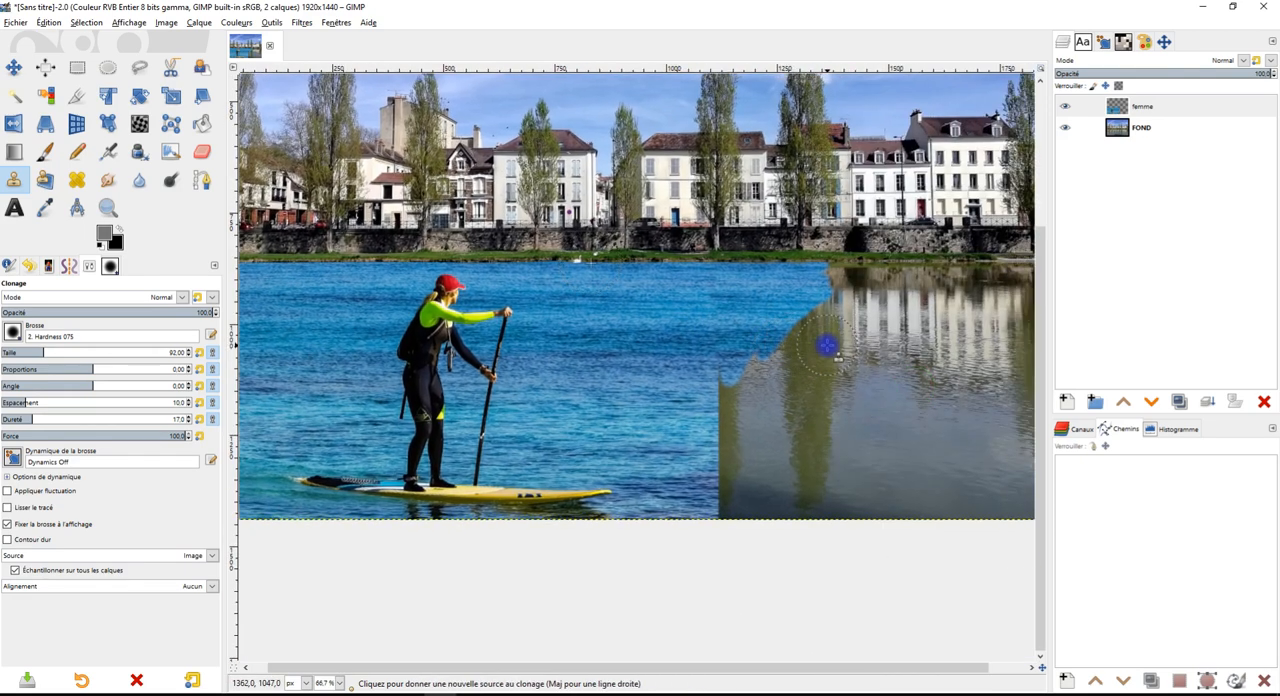
Sample the sea water just below the riverbank and clone it along the bank over the upper building reflections
scroll(821, 347, up, 2)
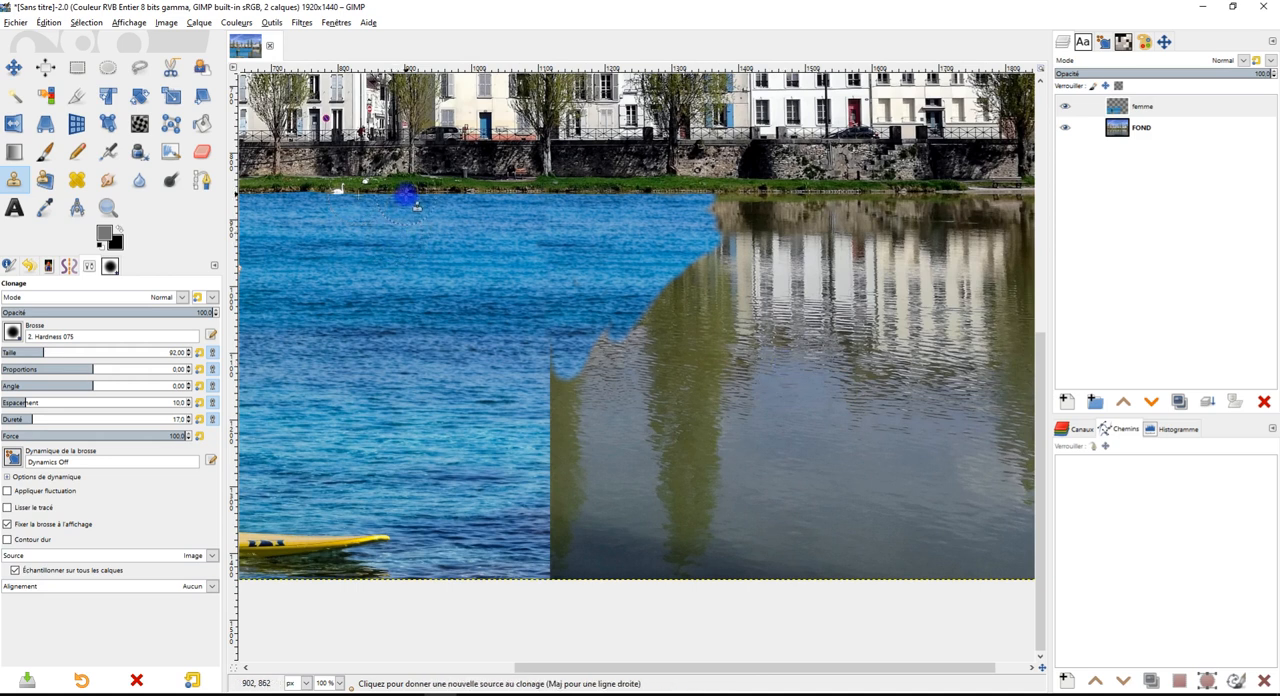
ctrl+click(722, 206)
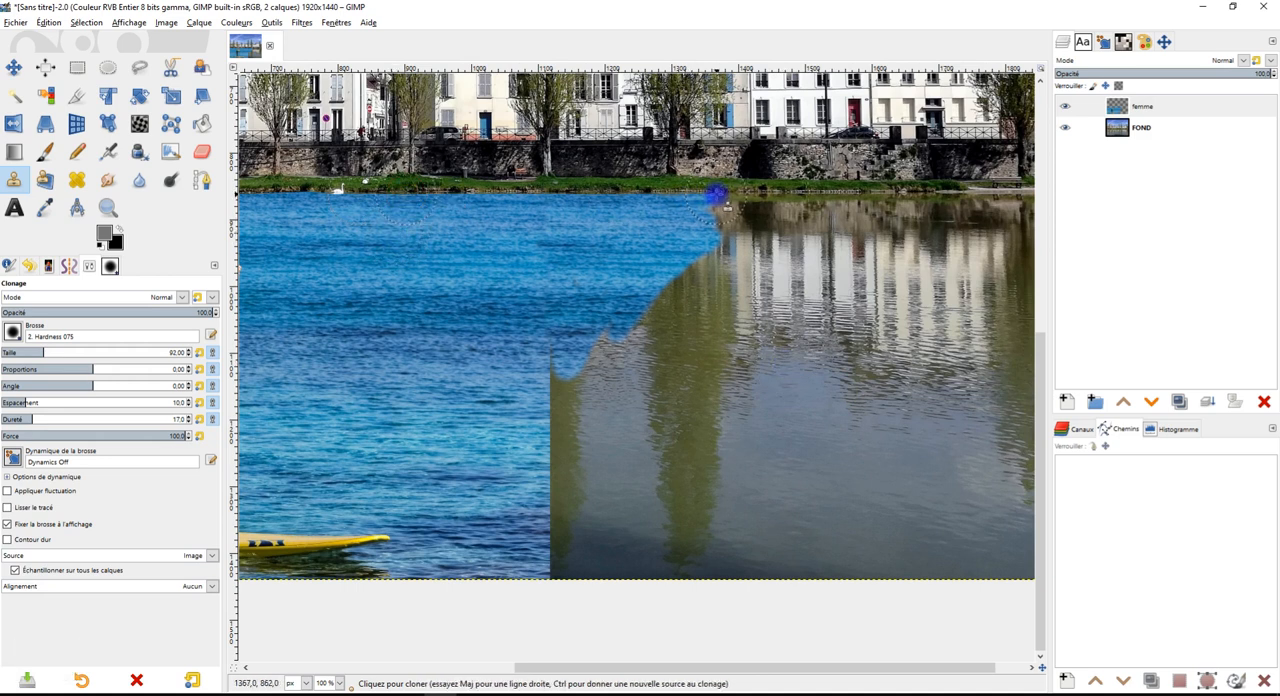
mouse_move(728, 197)
mouse_down()
mouse_move(758, 203)
mouse_move(717, 238)
mouse_move(844, 211)
mouse_move(813, 211)
mouse_move(1027, 209)
mouse_move(791, 240)
mouse_move(657, 297)
mouse_move(620, 296)
mouse_move(599, 348)
mouse_move(559, 376)
mouse_move(554, 358)
mouse_move(814, 249)
mouse_move(1027, 254)
mouse_move(976, 275)
mouse_move(916, 263)
mouse_move(789, 284)
mouse_up()
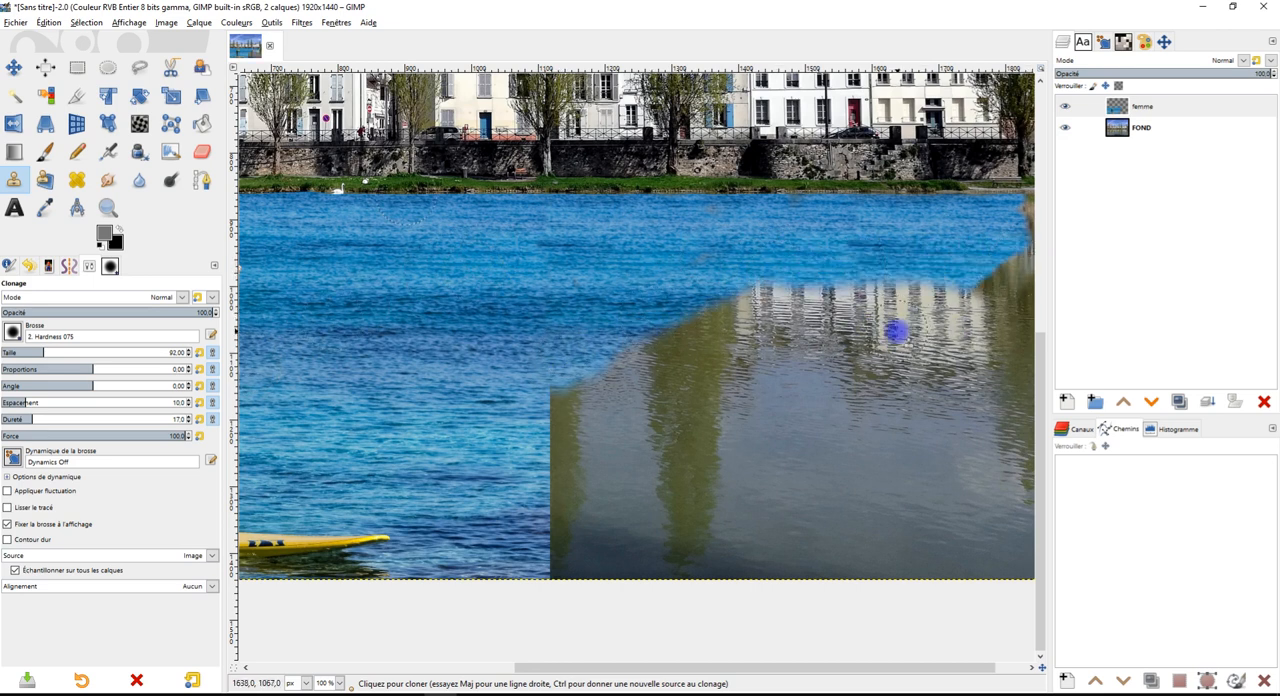
Try cloning water over the building reflections with the tool opacity at 44.5%, then restore the opacity to 100%
click(119, 312)
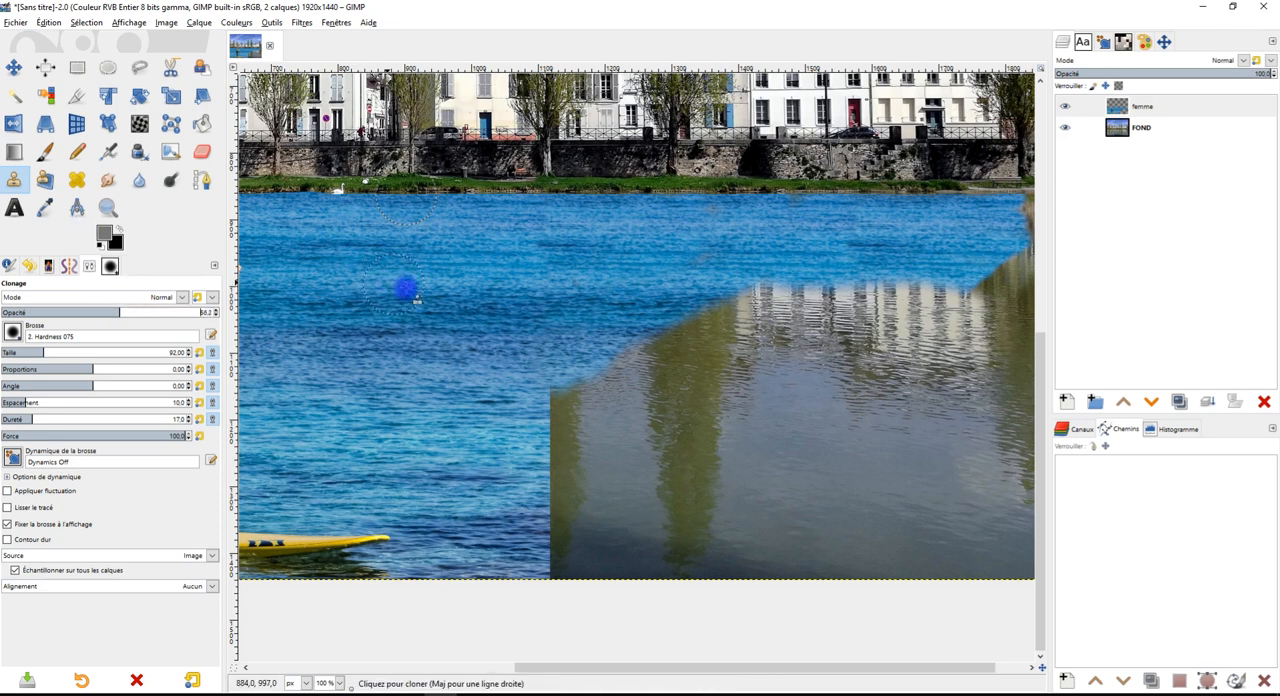
ctrl+click(350, 263)
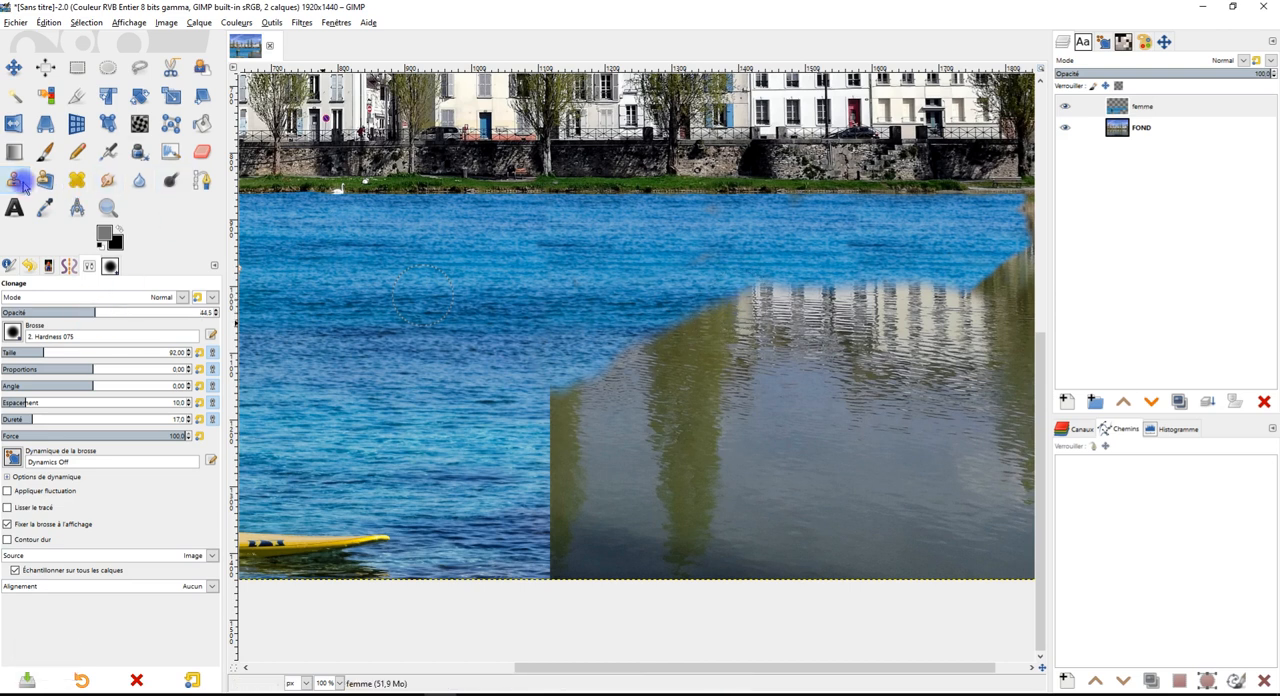
mouse_move(748, 288)
mouse_down()
mouse_move(802, 298)
mouse_move(778, 301)
mouse_move(946, 294)
mouse_up()
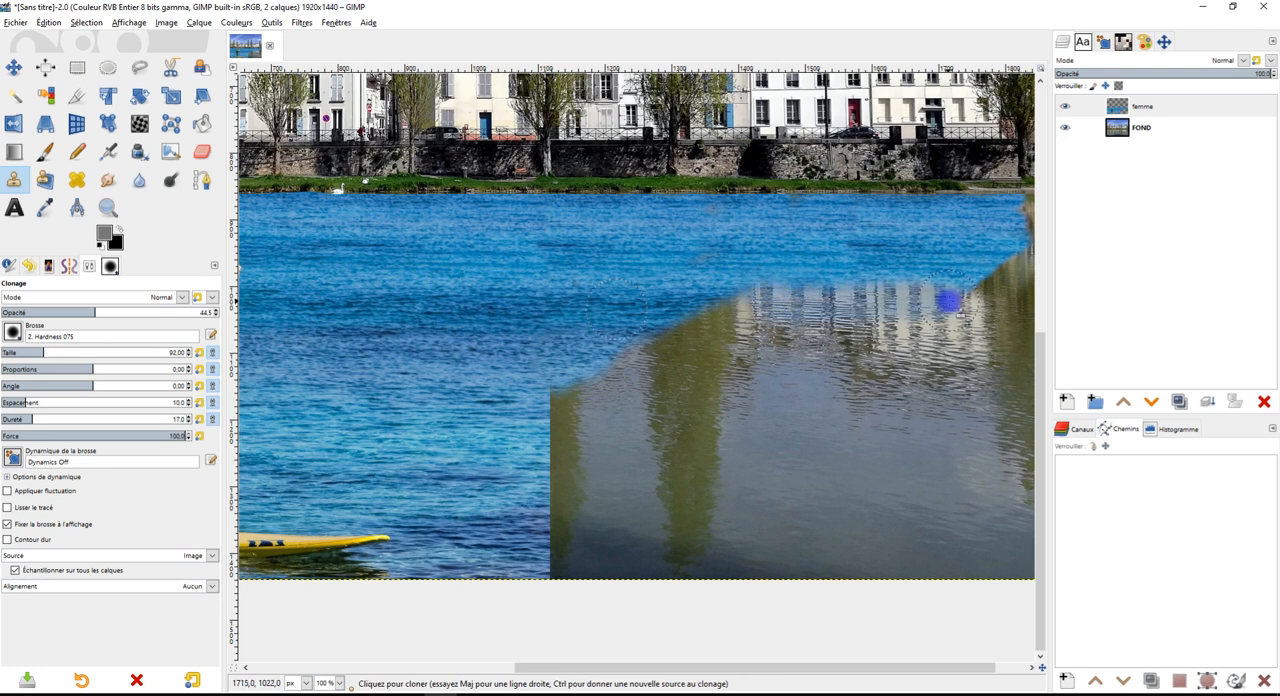
key(ctrl+z)
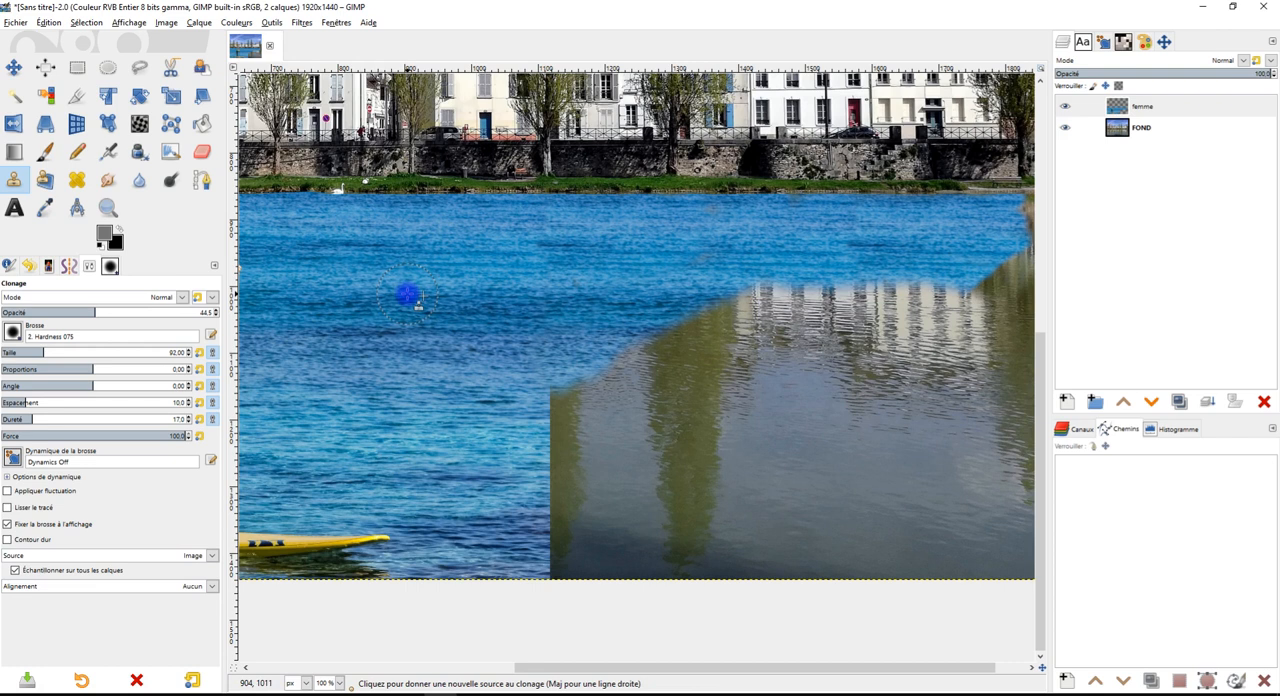
ctrl+click(404, 292)
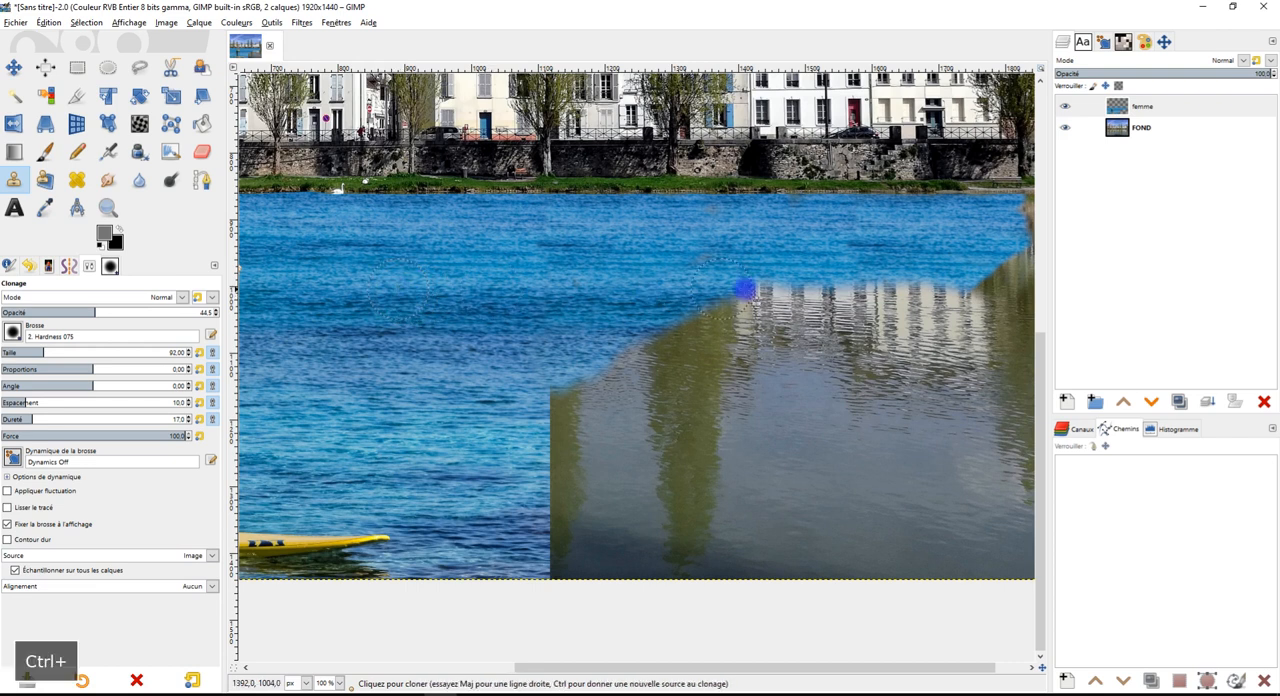
mouse_move(744, 289)
mouse_down()
mouse_move(820, 285)
mouse_move(786, 297)
mouse_move(808, 297)
mouse_up()
drag(114, 313, 240, 313)
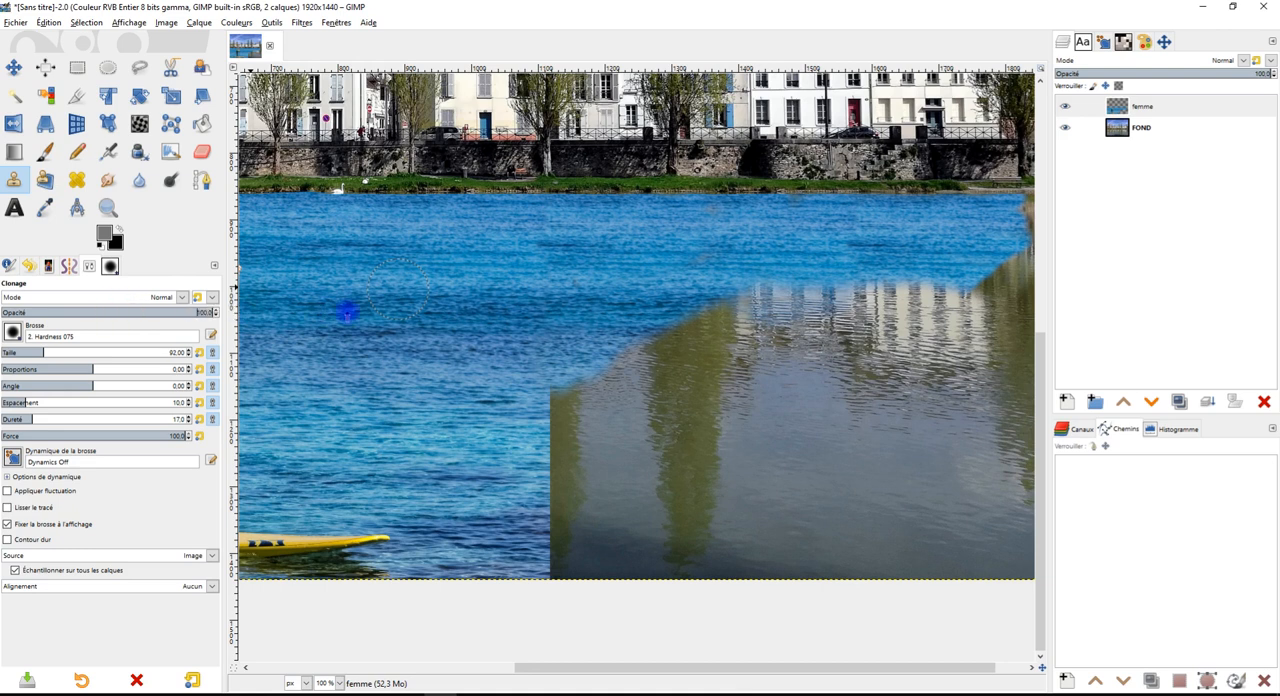
Clone mid-river sea water over the remaining building and tree reflections, extending it to the image's right edge
ctrl+click(404, 292)
mouse_move(735, 295)
mouse_down()
mouse_move(1003, 292)
mouse_move(1034, 223)
mouse_move(803, 331)
mouse_move(566, 393)
mouse_move(983, 331)
mouse_move(925, 397)
mouse_move(930, 259)
mouse_up()
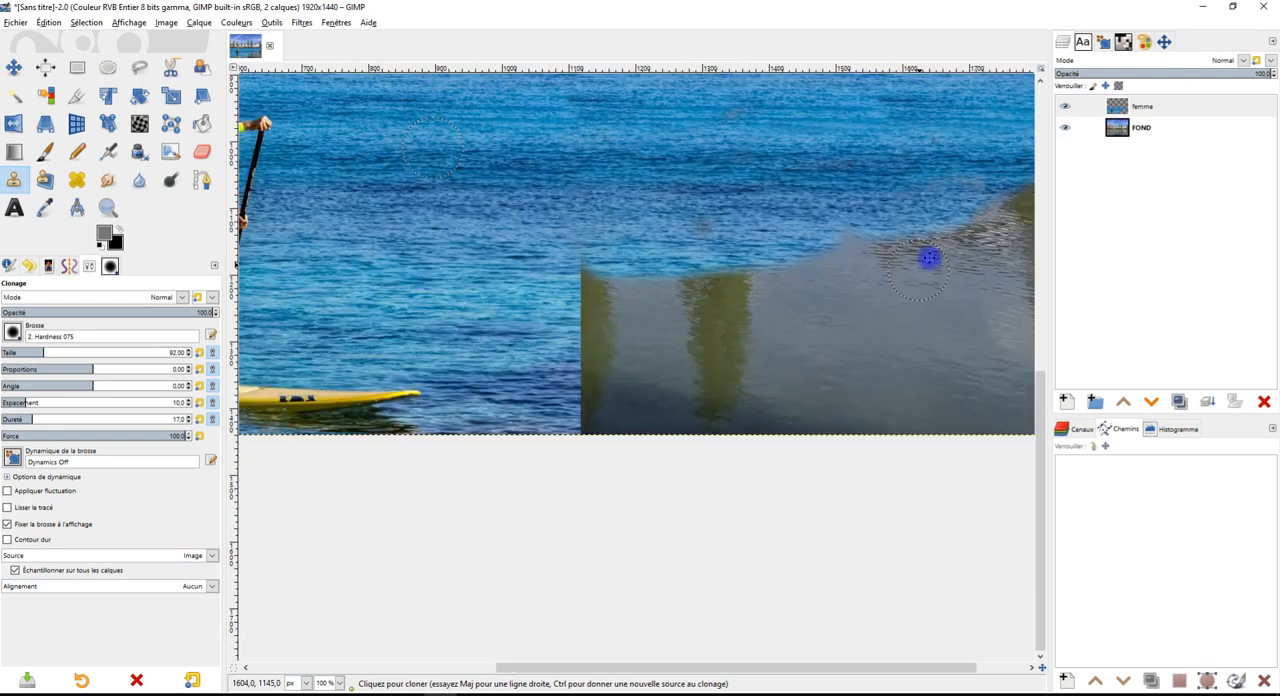
scroll(930, 259, down, 2)
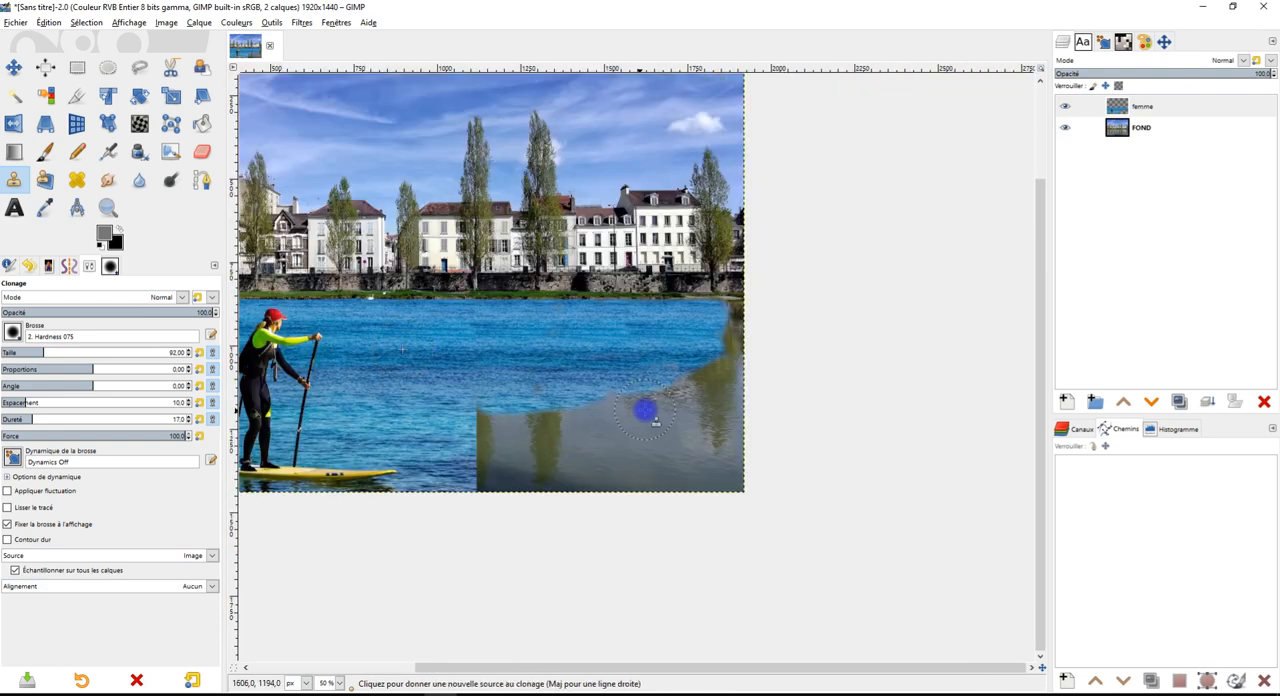
ctrl+click(412, 352)
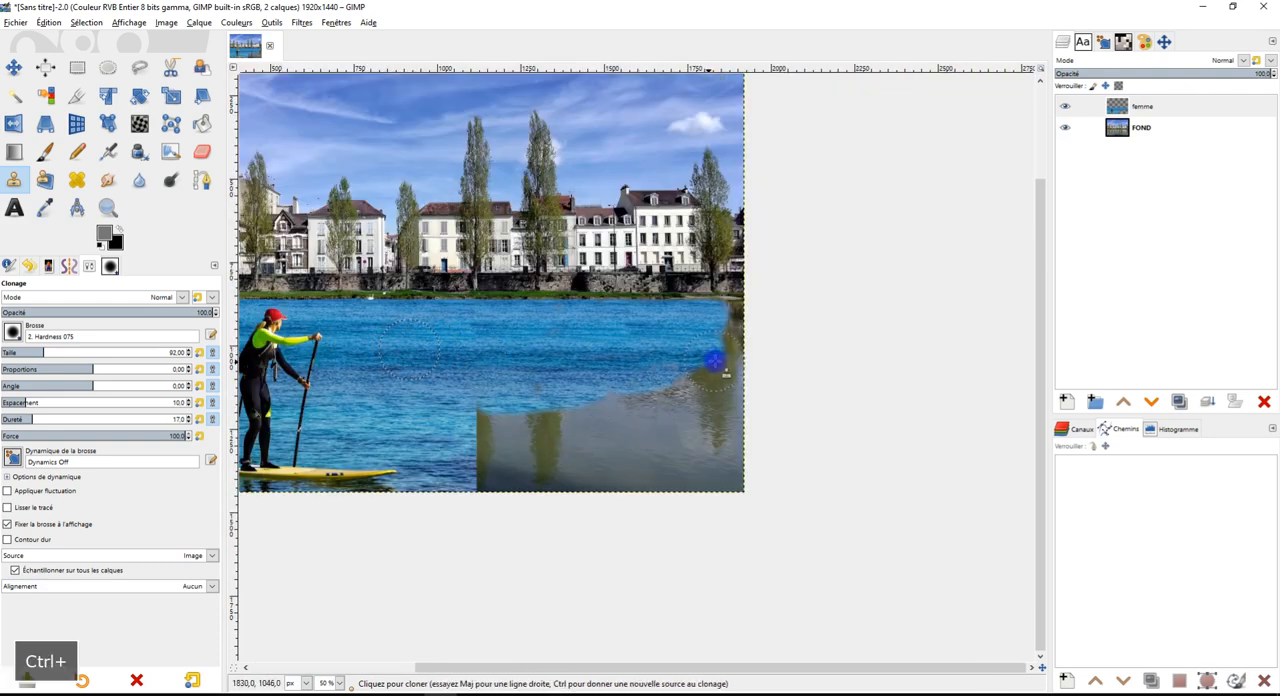
mouse_move(750, 357)
mouse_down()
mouse_move(620, 406)
mouse_move(533, 425)
mouse_up()
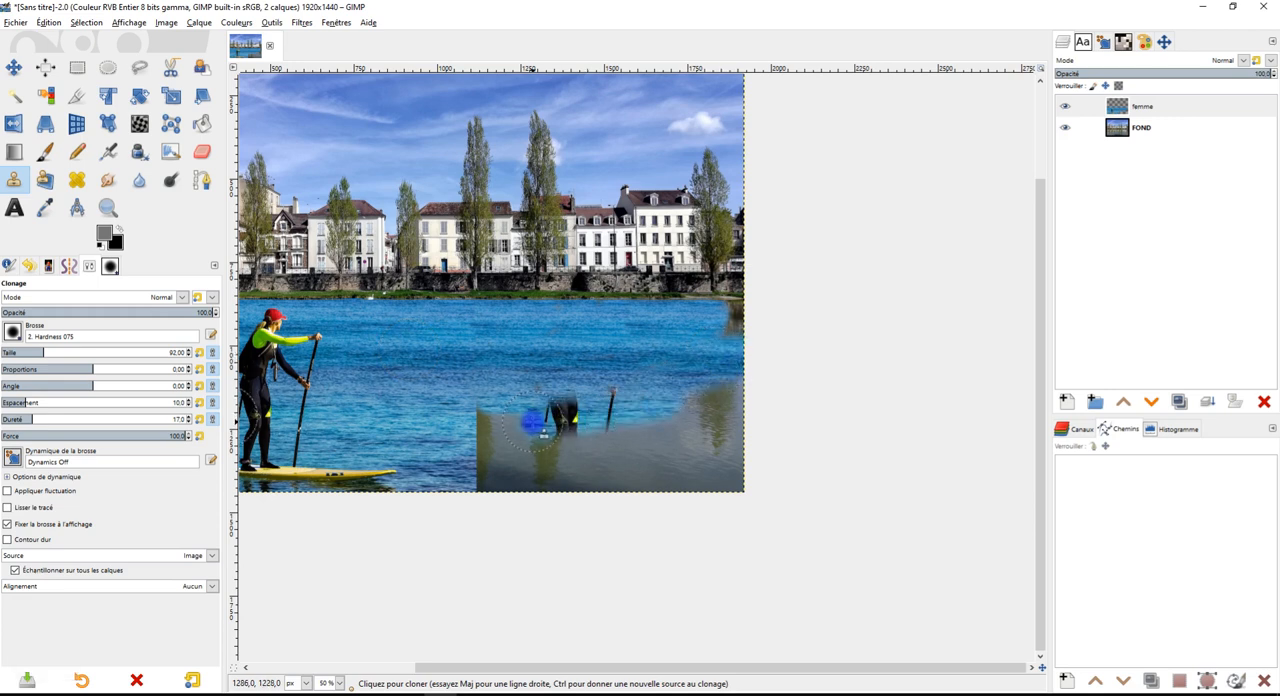
Clone plain water over the duplicated paddler's legs and the stray paddle fragment on the river
ctrl+click(406, 396)
mouse_move(490, 422)
mouse_down()
mouse_move(601, 425)
mouse_move(567, 430)
mouse_up()
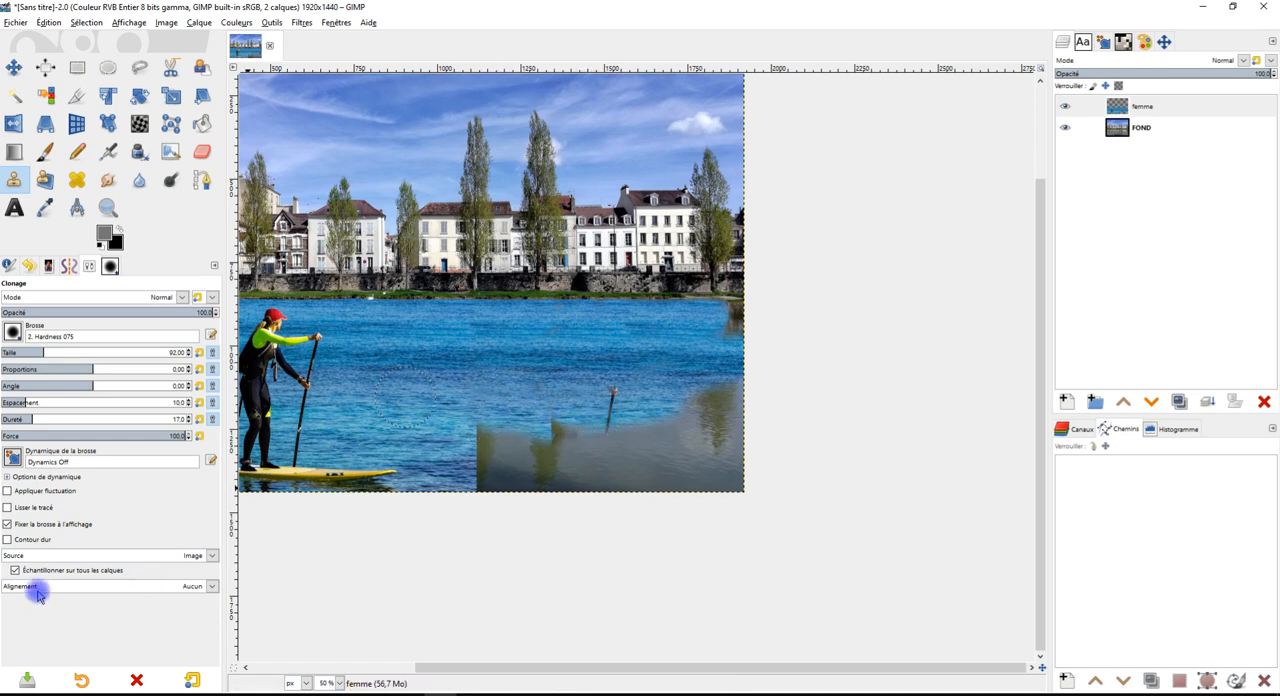
scroll(397, 479, up, 2)
drag(528, 397, 446, 417)
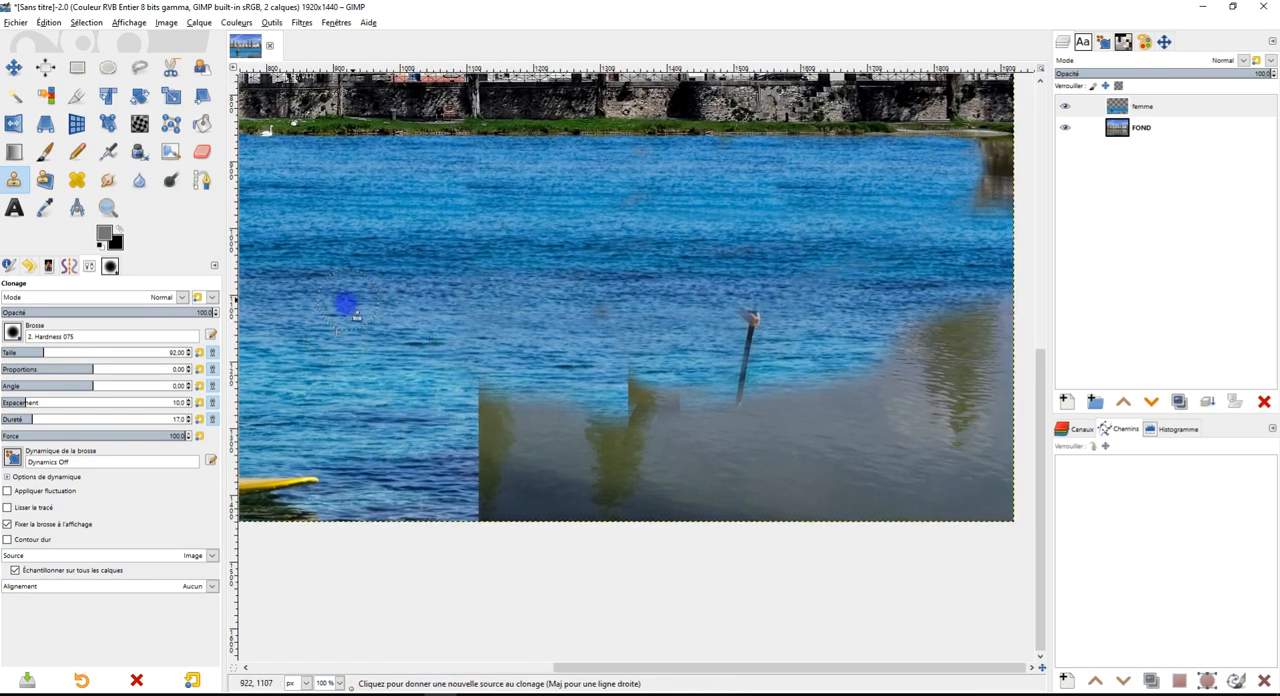
ctrl+click(345, 320)
mouse_move(663, 340)
mouse_down()
mouse_move(606, 336)
mouse_move(632, 323)
mouse_move(603, 315)
mouse_move(767, 325)
mouse_move(698, 406)
mouse_move(628, 386)
mouse_move(632, 466)
mouse_up()
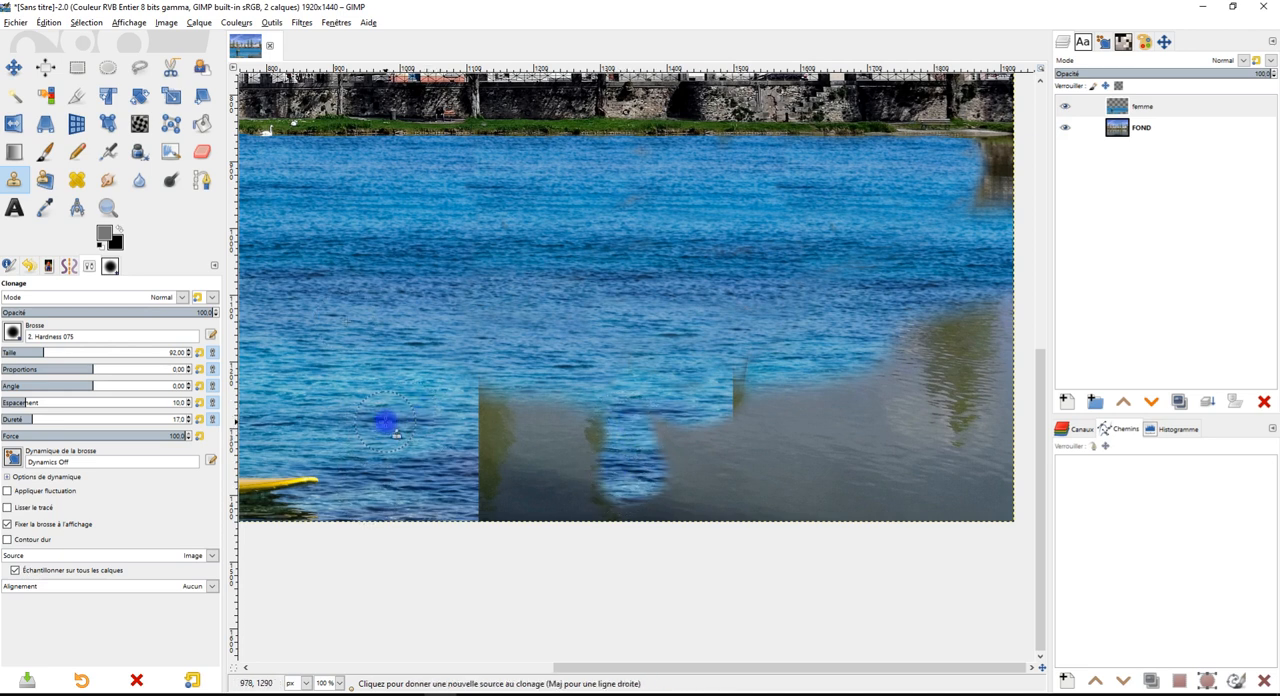
Clone water from near the board's tip over the vertical seam and the adjoining grey river down to the image's lower edge
ctrl+click(386, 422)
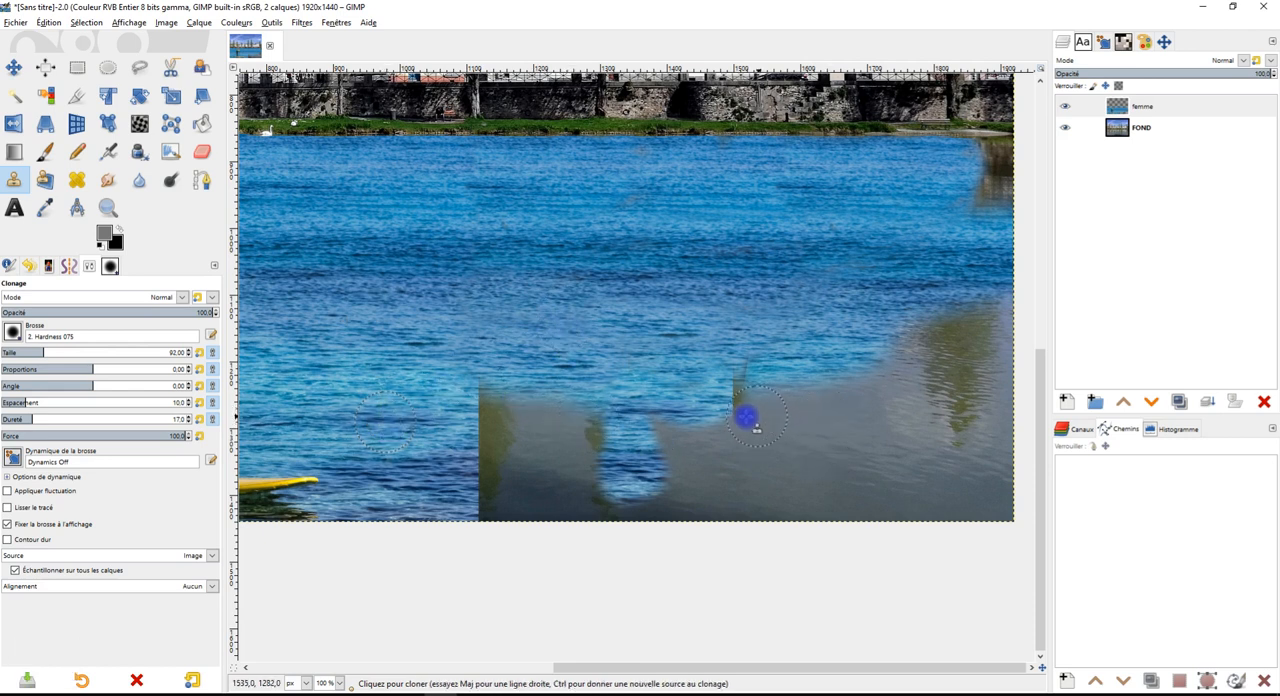
drag(497, 423, 495, 405)
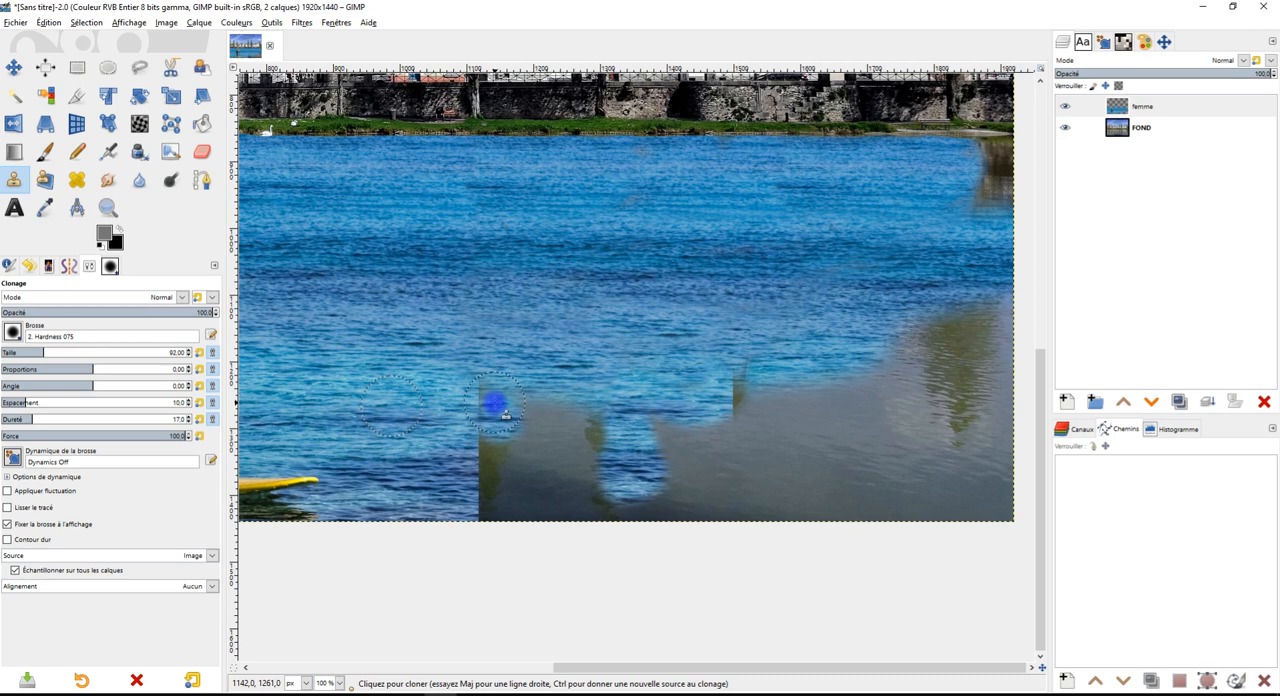
mouse_move(500, 447)
mouse_down()
mouse_move(491, 513)
mouse_move(513, 485)
mouse_move(529, 406)
mouse_move(531, 506)
mouse_move(552, 417)
mouse_move(562, 503)
mouse_move(562, 416)
mouse_move(589, 472)
mouse_up()
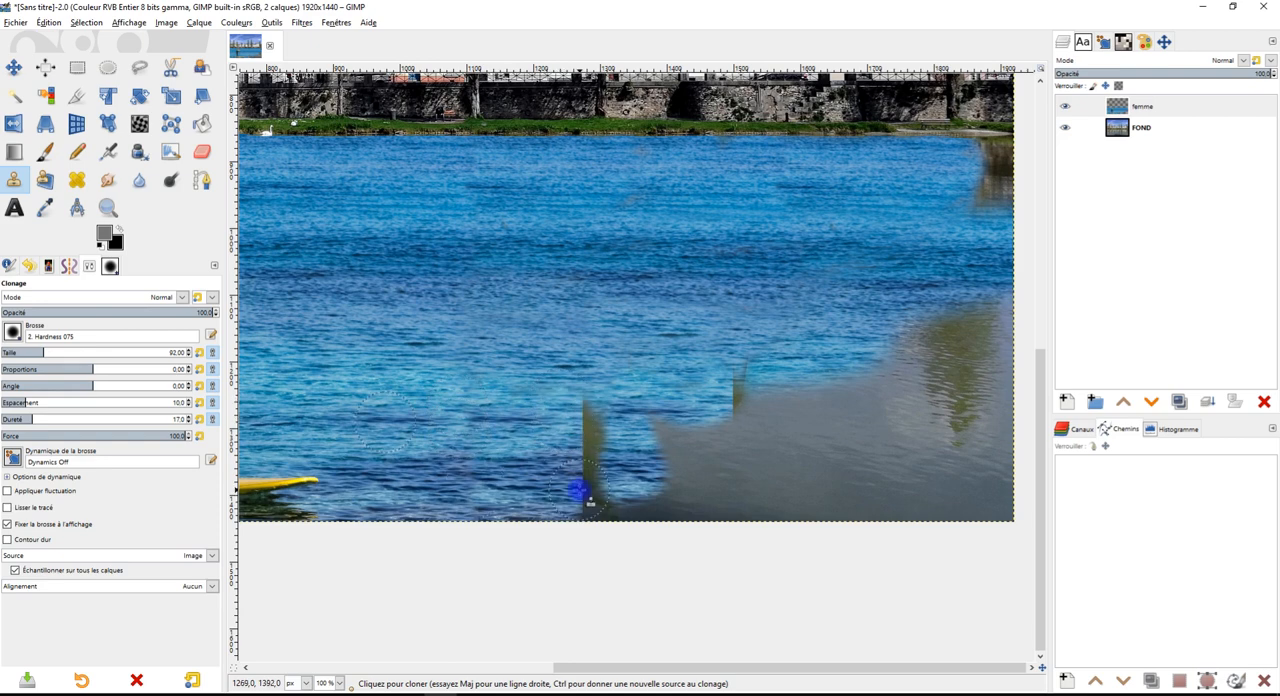
Resample the water beyond the board and clone it over the dark tree reflection and leftover gaps along the lower edge
ctrl+scroll(650, 436, down, 3)
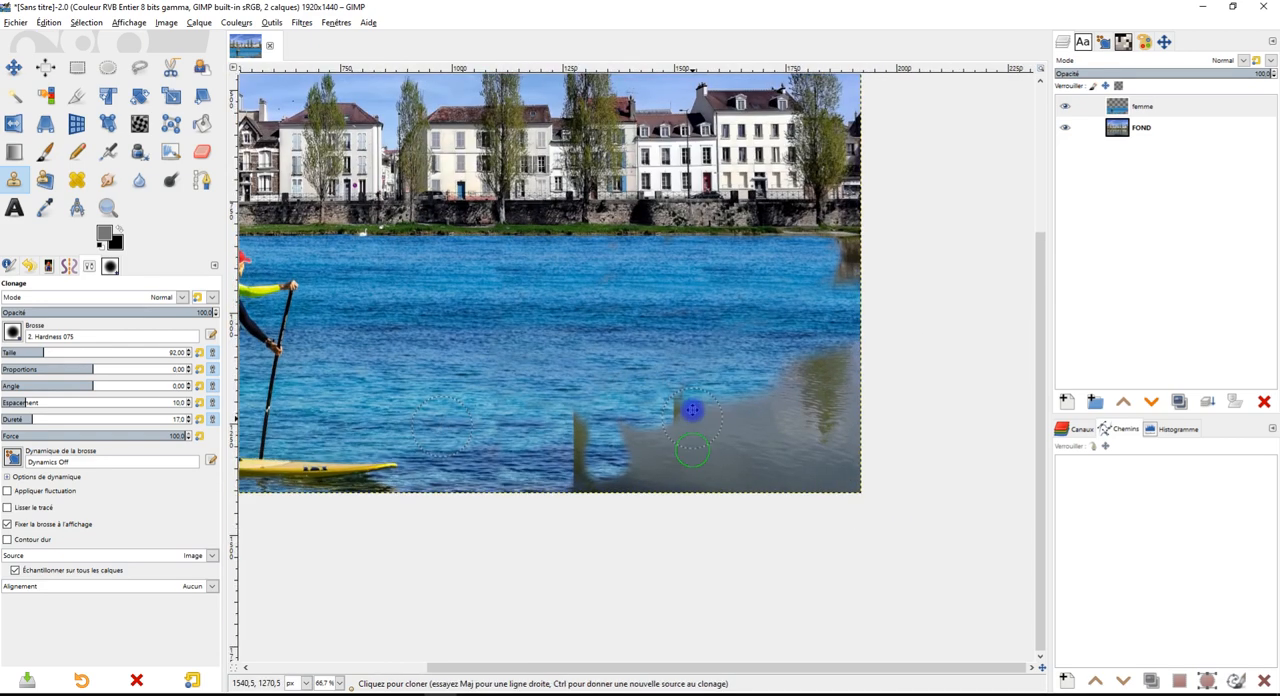
ctrl+scroll(670, 438, up, 2)
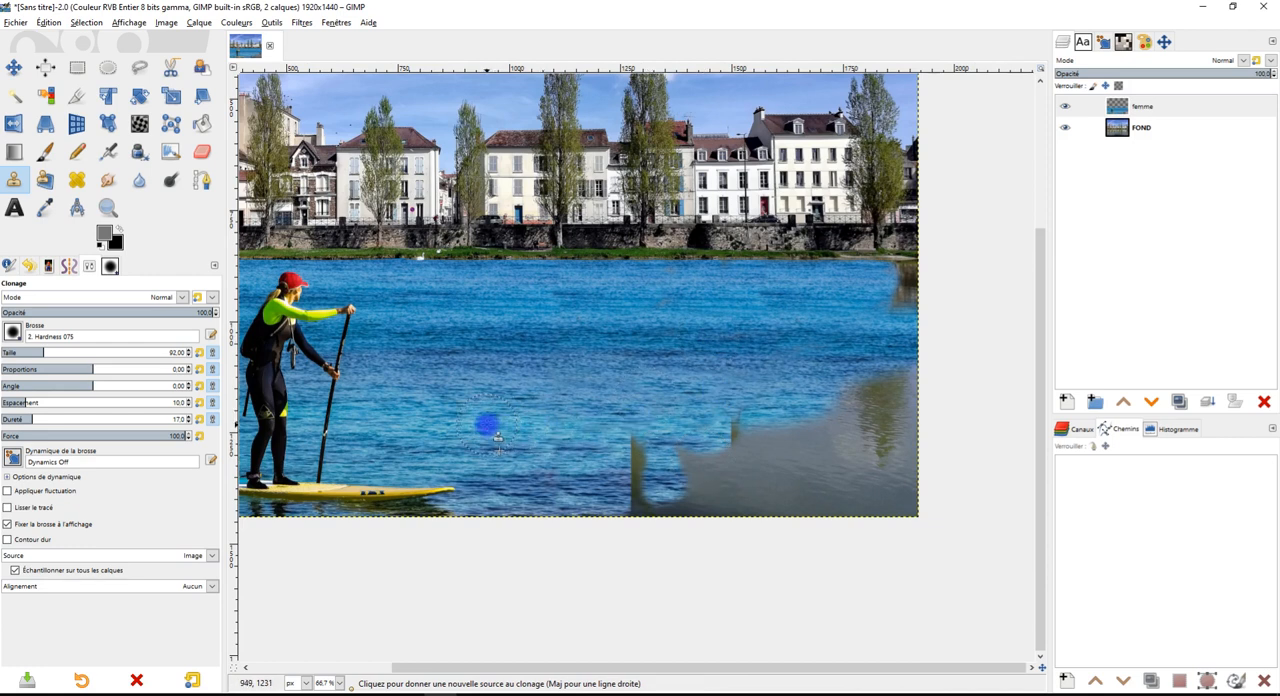
ctrl+click(475, 424)
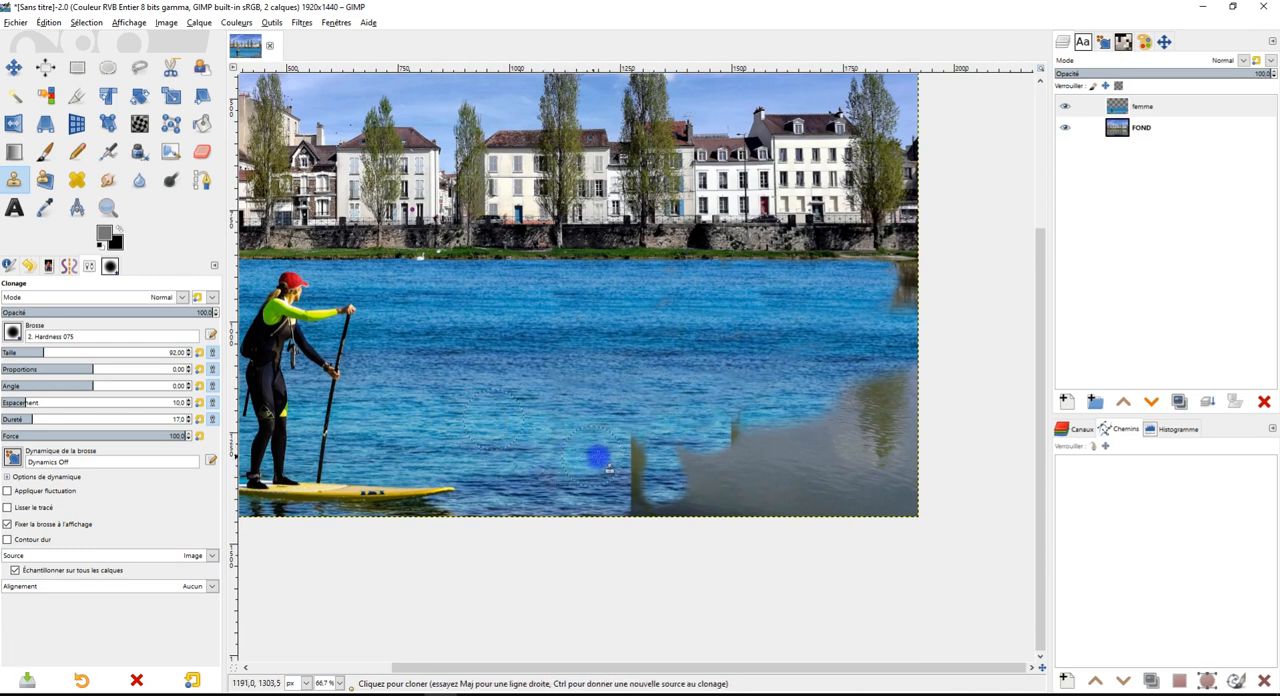
mouse_move(576, 482)
mouse_down()
mouse_move(631, 464)
mouse_move(618, 459)
mouse_move(635, 448)
mouse_move(656, 449)
mouse_move(650, 461)
mouse_move(695, 462)
mouse_up()
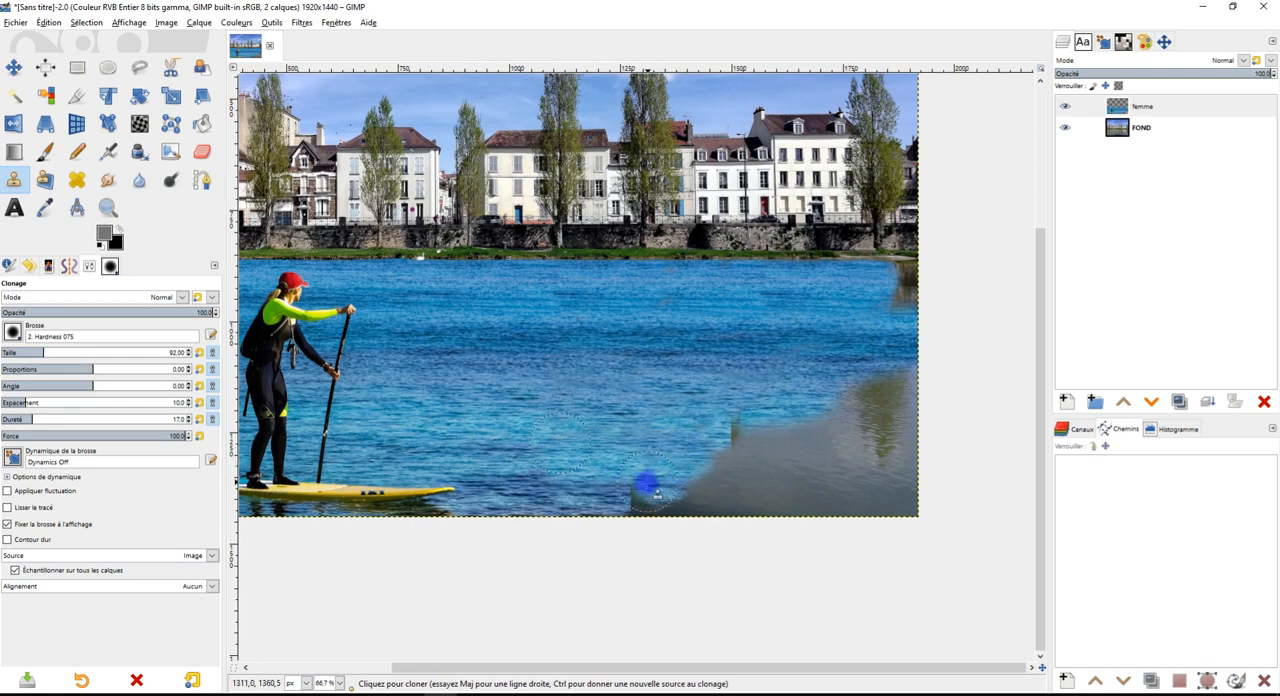
mouse_move(658, 506)
mouse_down()
mouse_move(689, 493)
mouse_move(662, 498)
mouse_move(719, 501)
mouse_move(730, 449)
mouse_move(738, 494)
mouse_move(614, 477)
mouse_up()
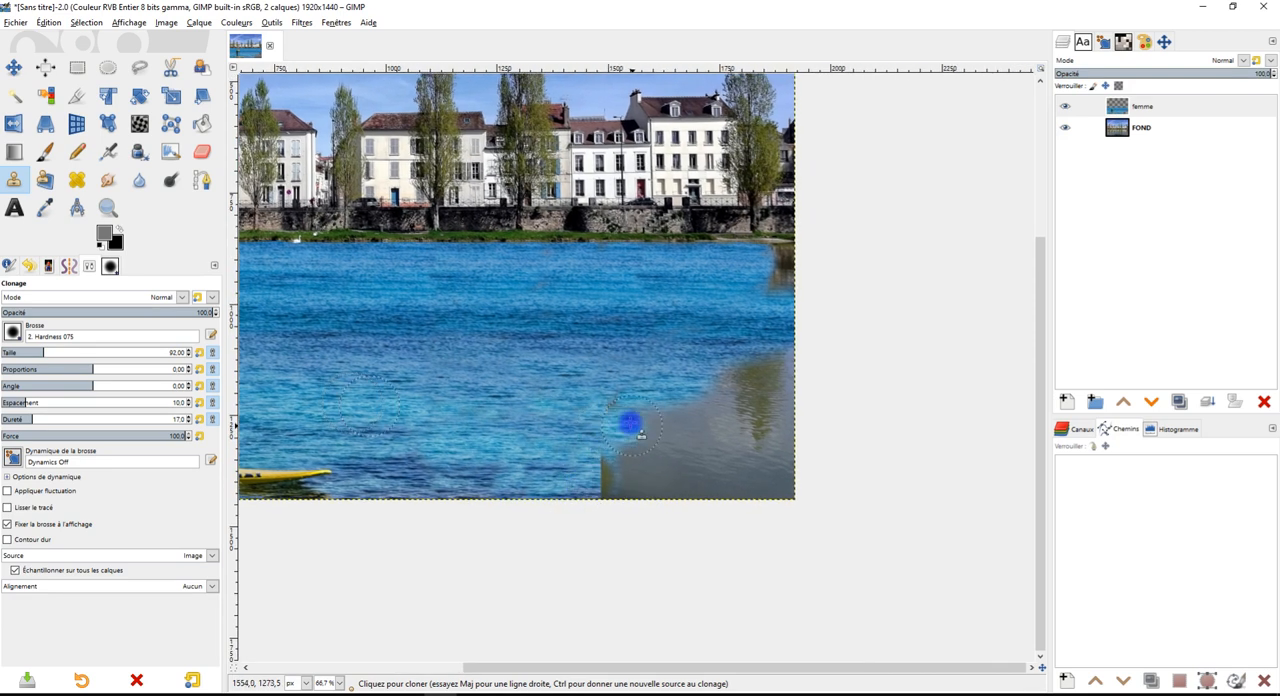
Cover the remaining grey river in the image's lower right corner with cloned sea water
mouse_move(647, 428)
mouse_down()
mouse_move(704, 407)
mouse_move(742, 373)
mouse_move(764, 383)
mouse_move(783, 362)
mouse_move(778, 500)
mouse_up()
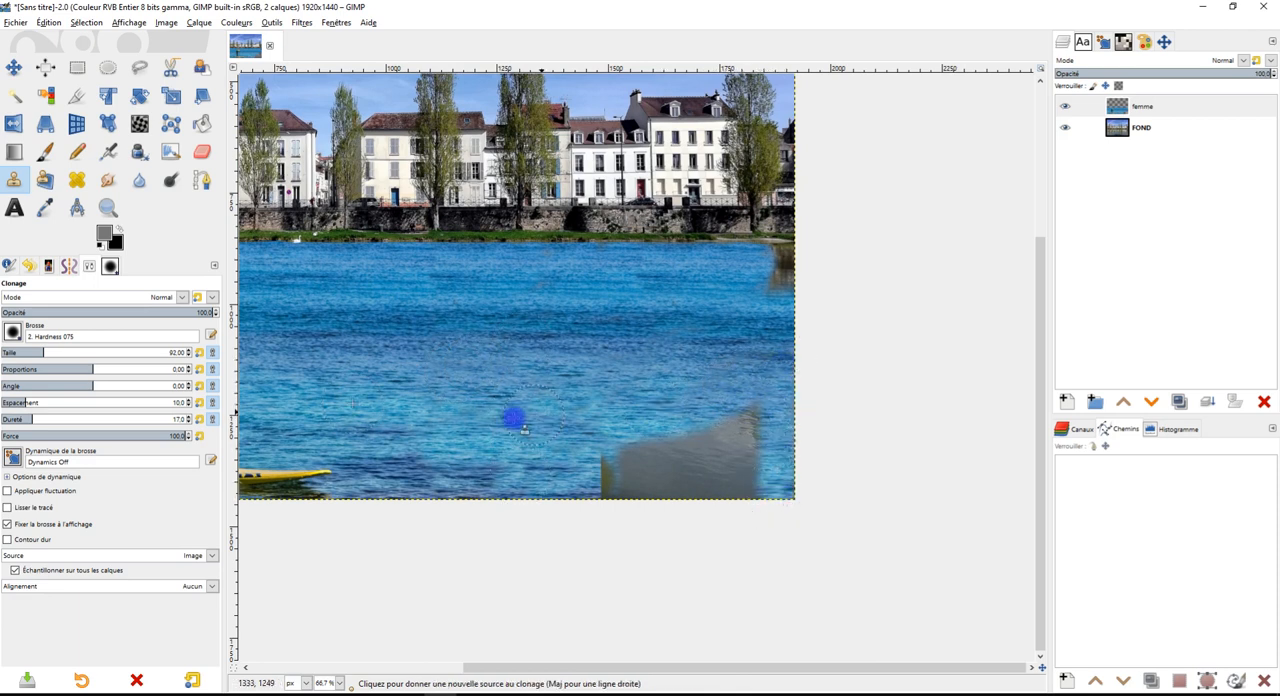
ctrl+click(446, 409)
mouse_move(701, 424)
mouse_down()
mouse_move(583, 440)
mouse_move(756, 416)
mouse_move(731, 431)
mouse_move(748, 409)
mouse_move(753, 457)
mouse_move(712, 476)
mouse_move(689, 459)
mouse_move(613, 462)
mouse_move(607, 477)
mouse_move(626, 494)
mouse_move(700, 495)
mouse_move(725, 489)
mouse_move(783, 413)
mouse_move(792, 501)
mouse_move(754, 482)
mouse_move(780, 491)
mouse_move(797, 479)
mouse_move(766, 476)
mouse_up()
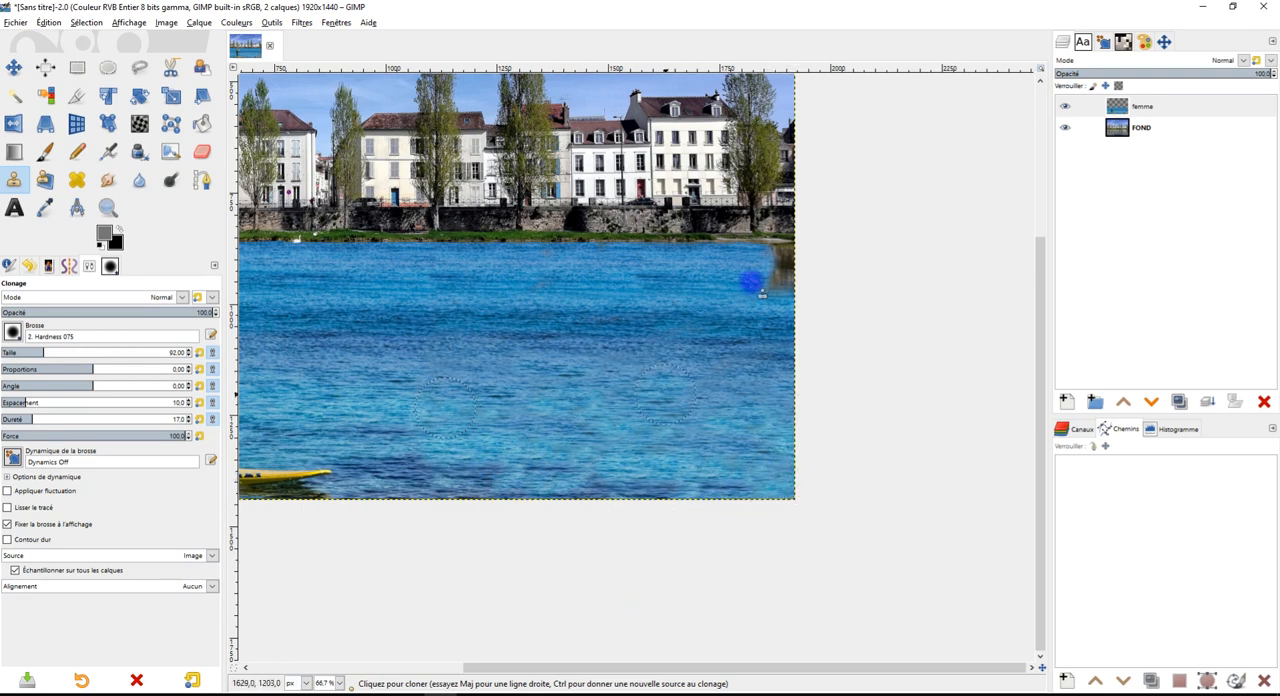
Switch to Discord in the browser and look through the channel list of the Les amis du libre server
click(1203, 8)
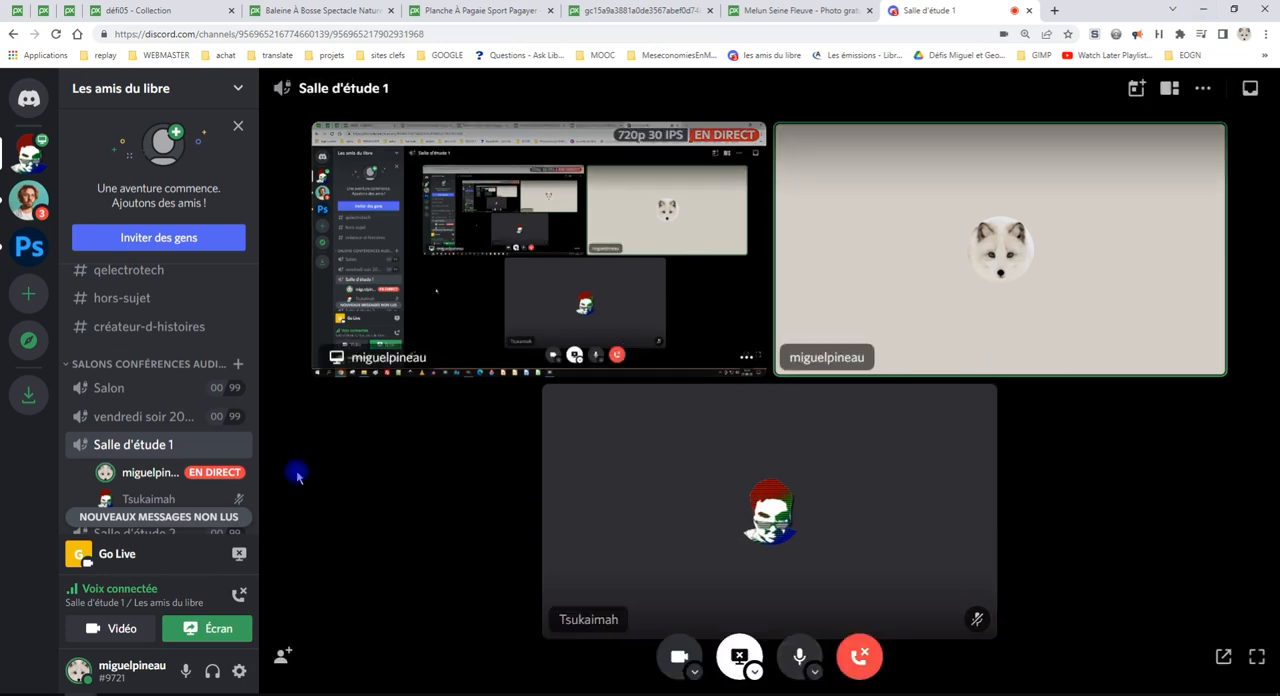
scroll(213, 450, down, 2)
scroll(213, 450, down, 1)
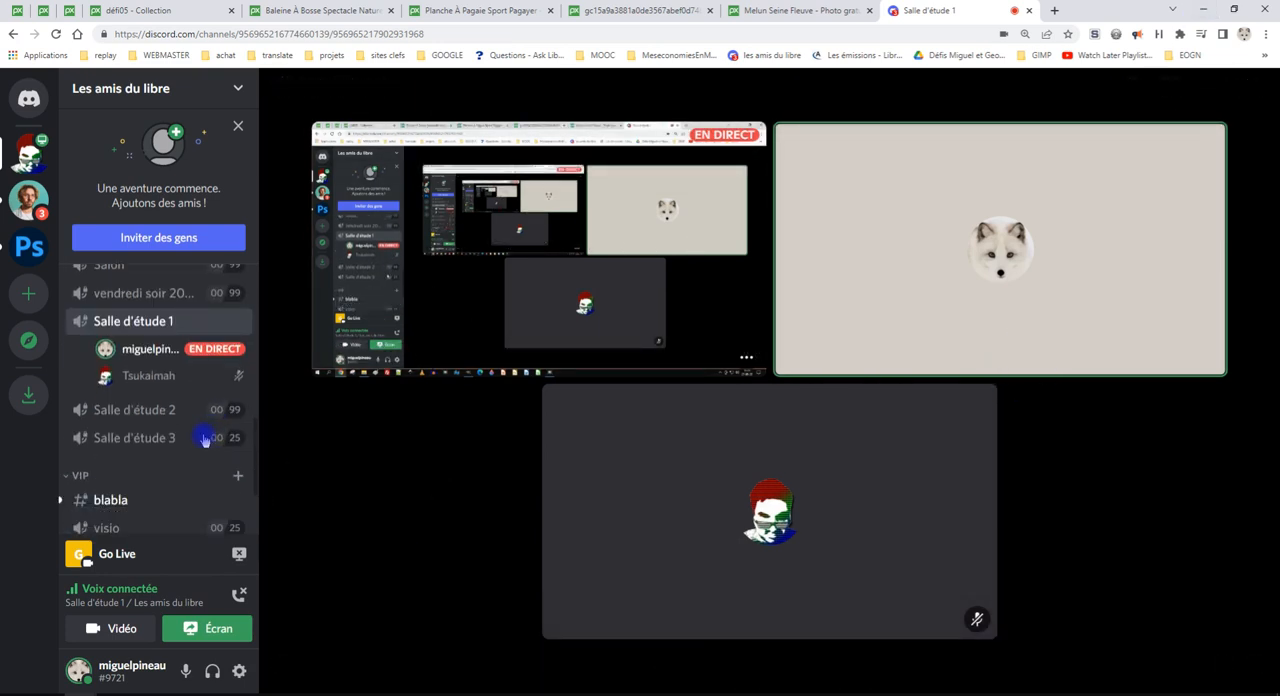
scroll(169, 402, up, 10)
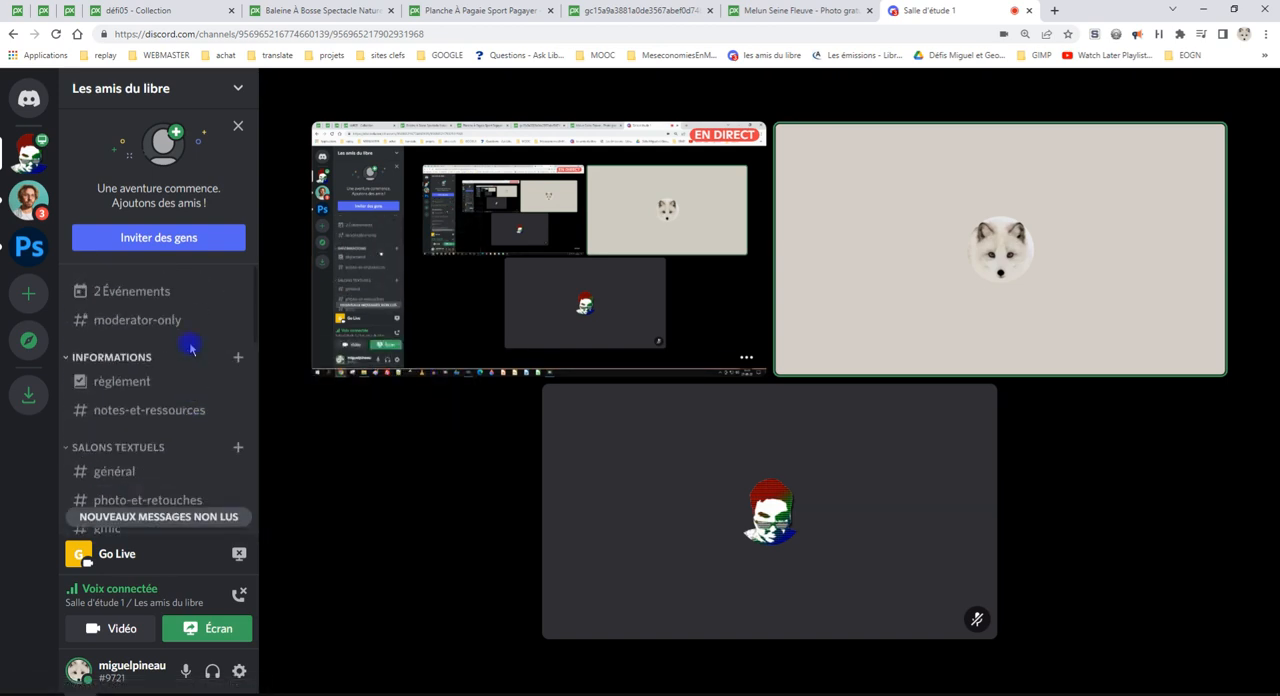
scroll(205, 435, down, 10)
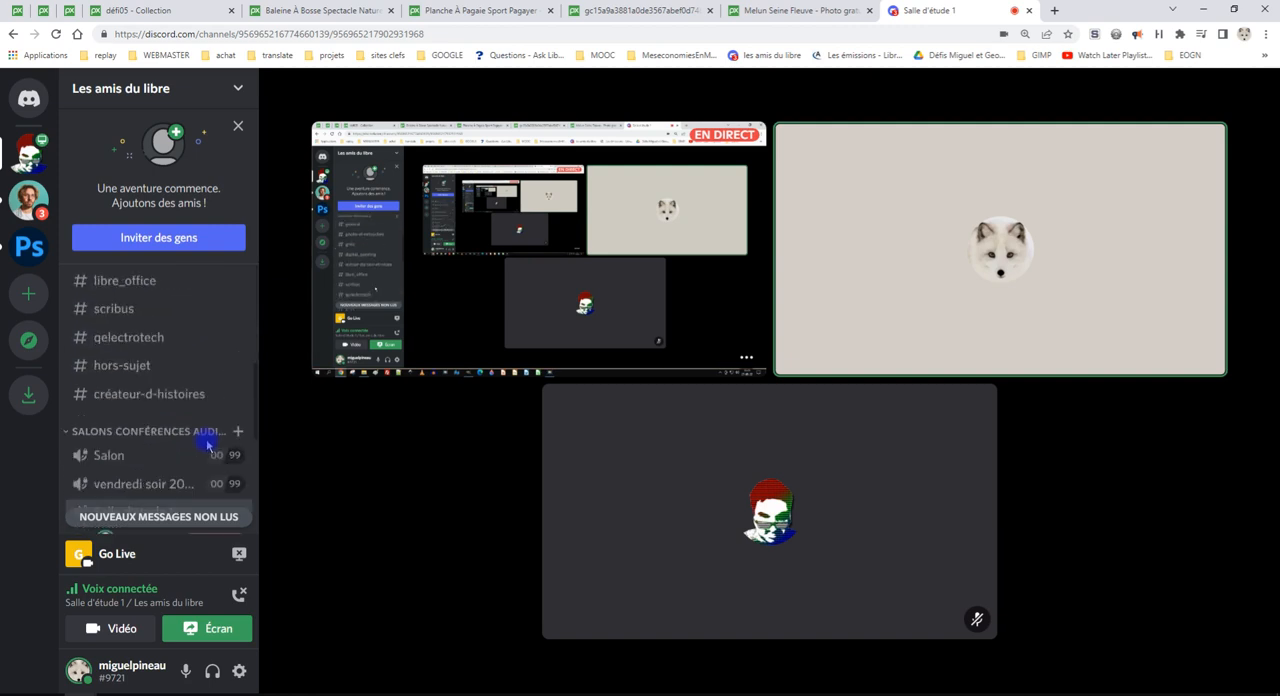
scroll(200, 420, up, 5)
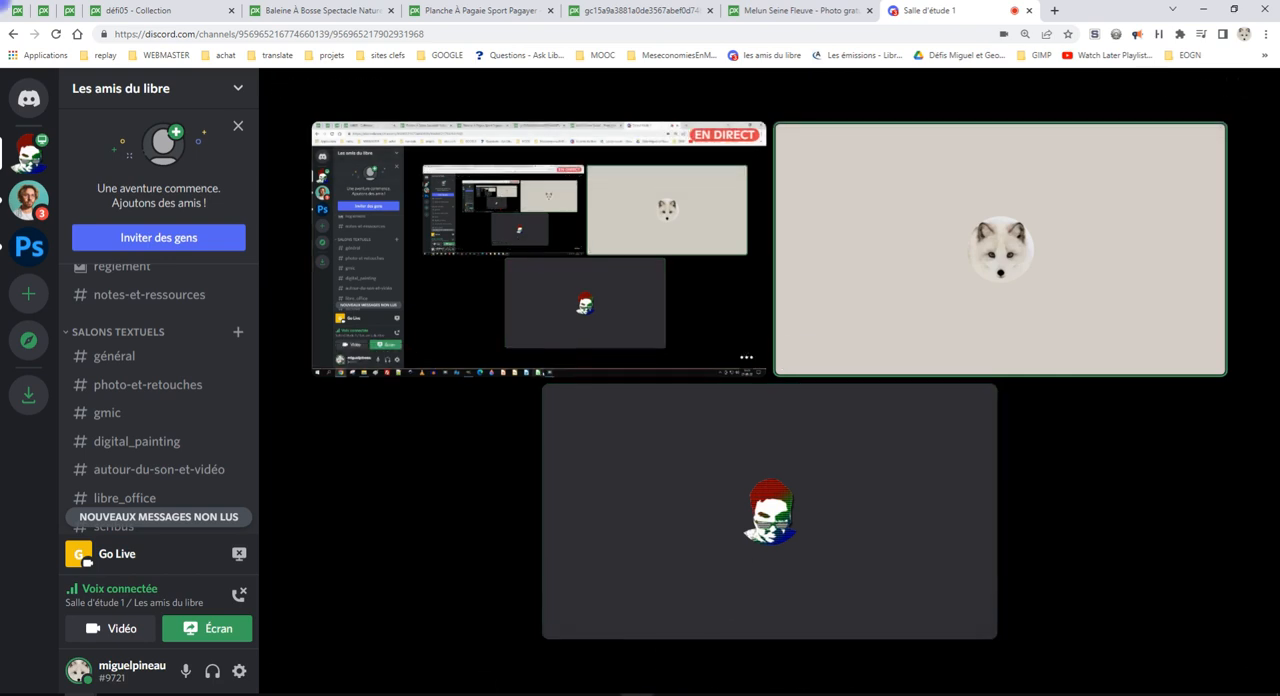
Switch back to GIMP and even out the blue water just below the right-hand riverbank with cloned patches of nearby water
mouse_move(440, 695)
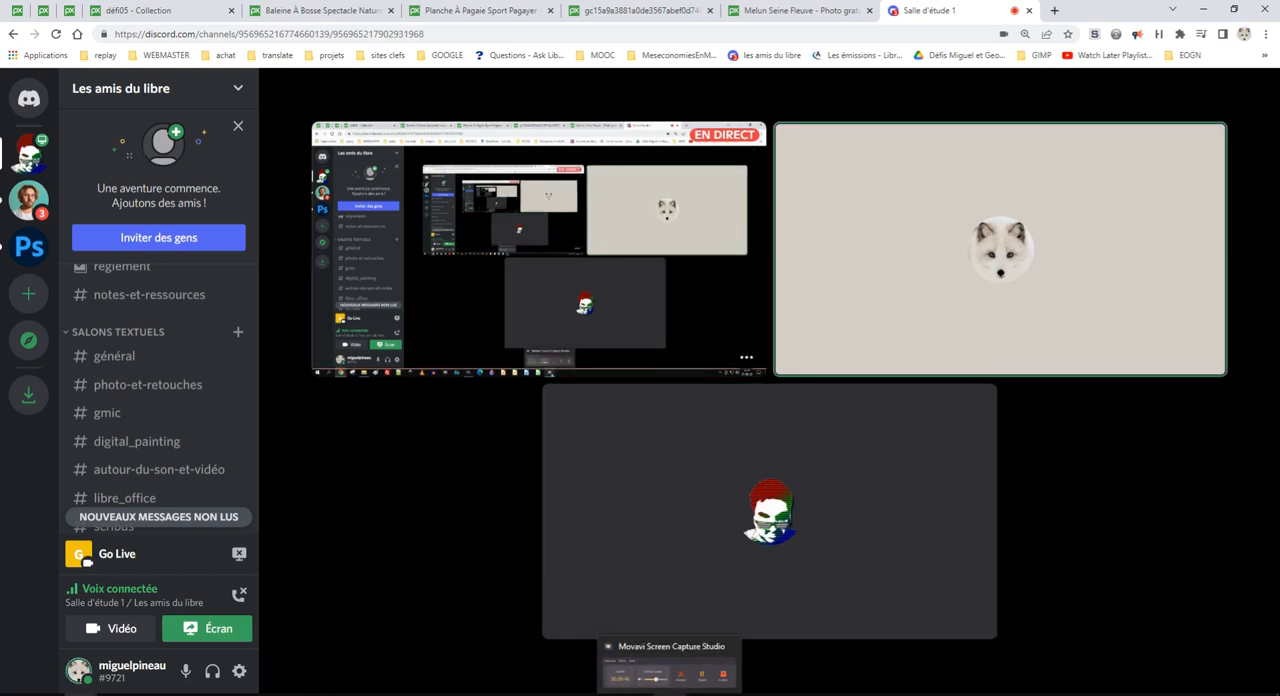
click(453, 693)
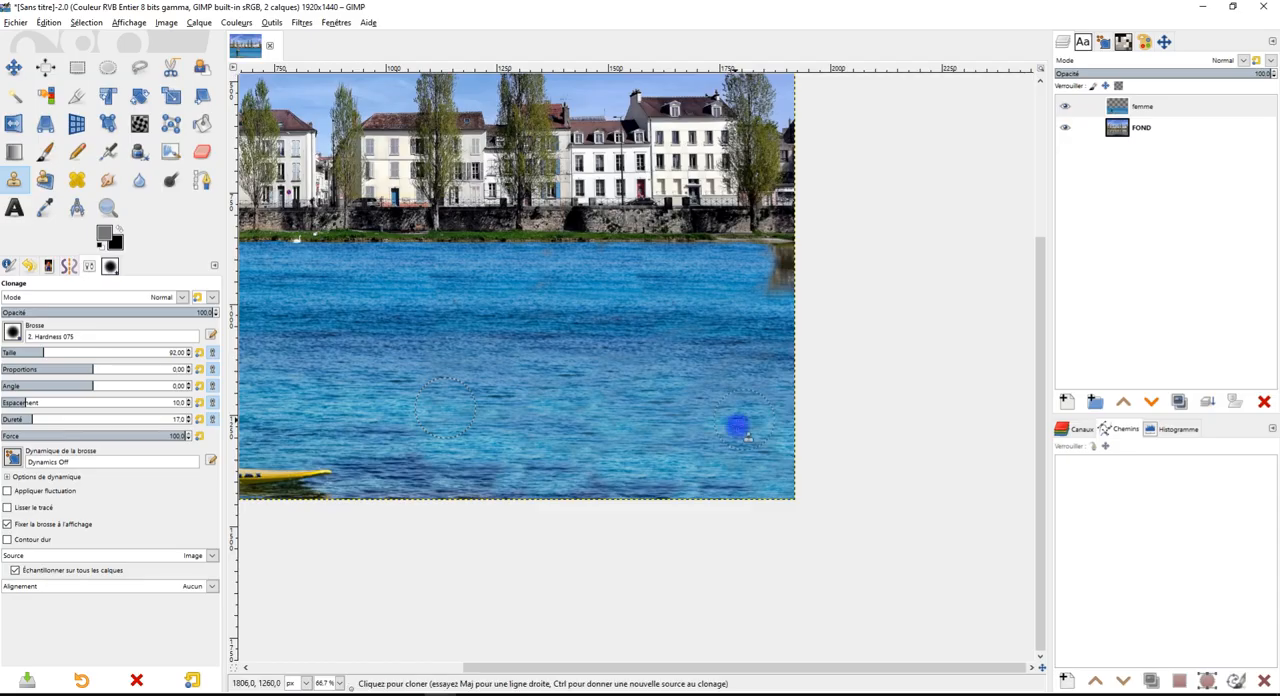
scroll(760, 338, up, 2)
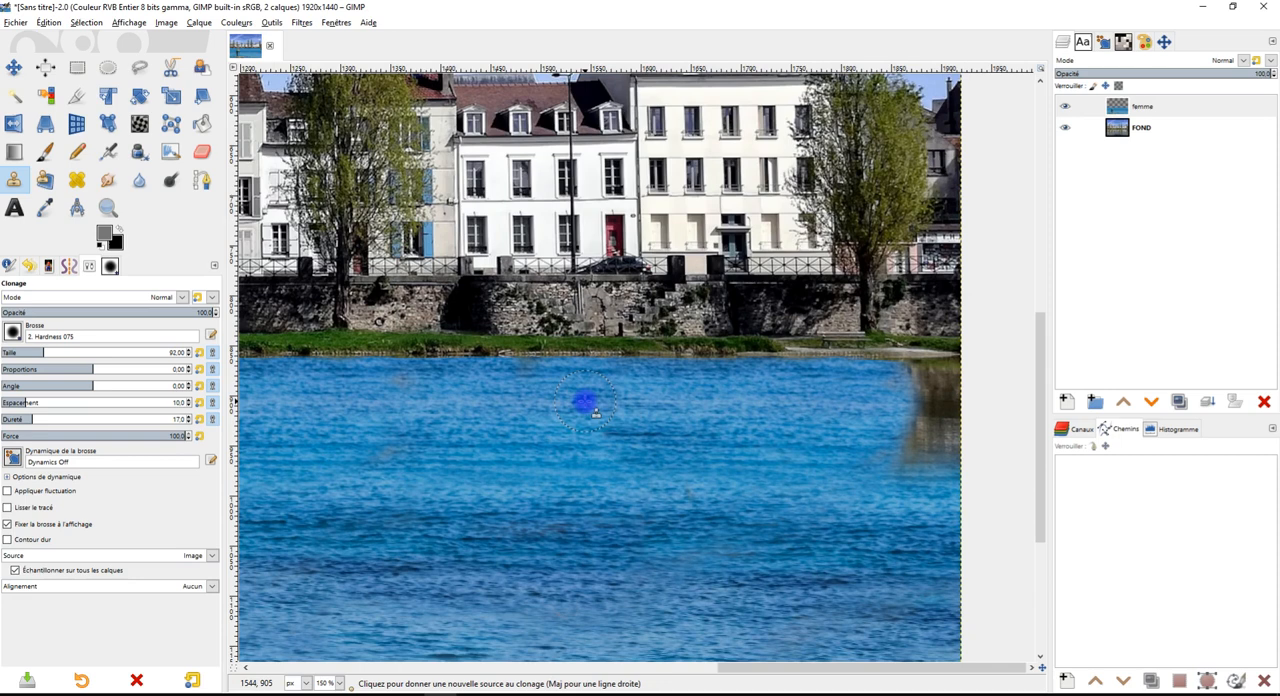
ctrl+click(585, 401)
drag(728, 426, 514, 411)
scroll(672, 393, up, 1)
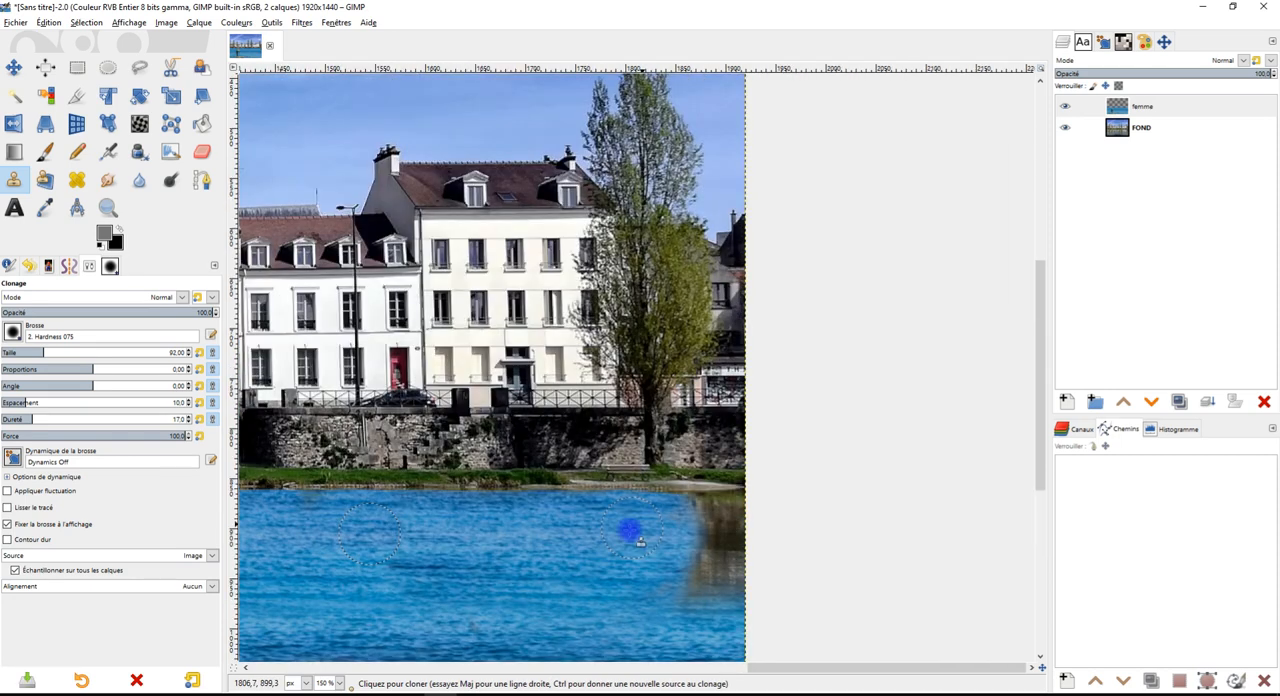
scroll(640, 541, down, 2)
ctrl+click(330, 463)
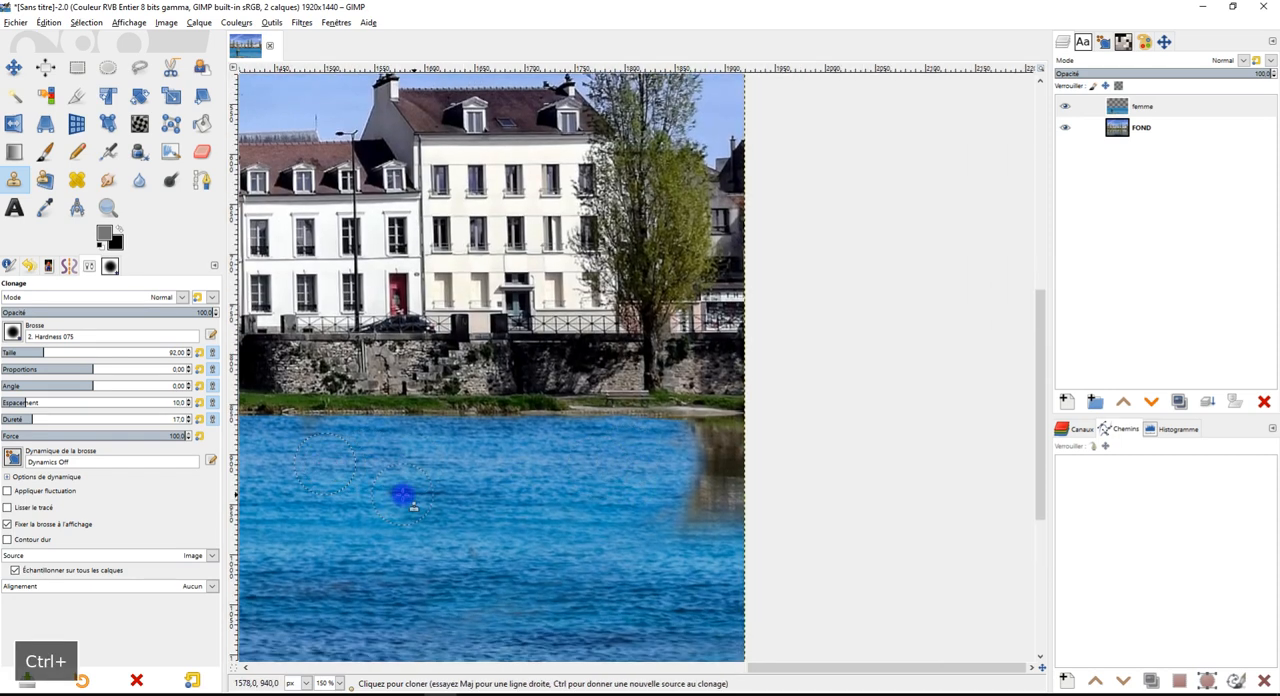
ctrl+click(528, 460)
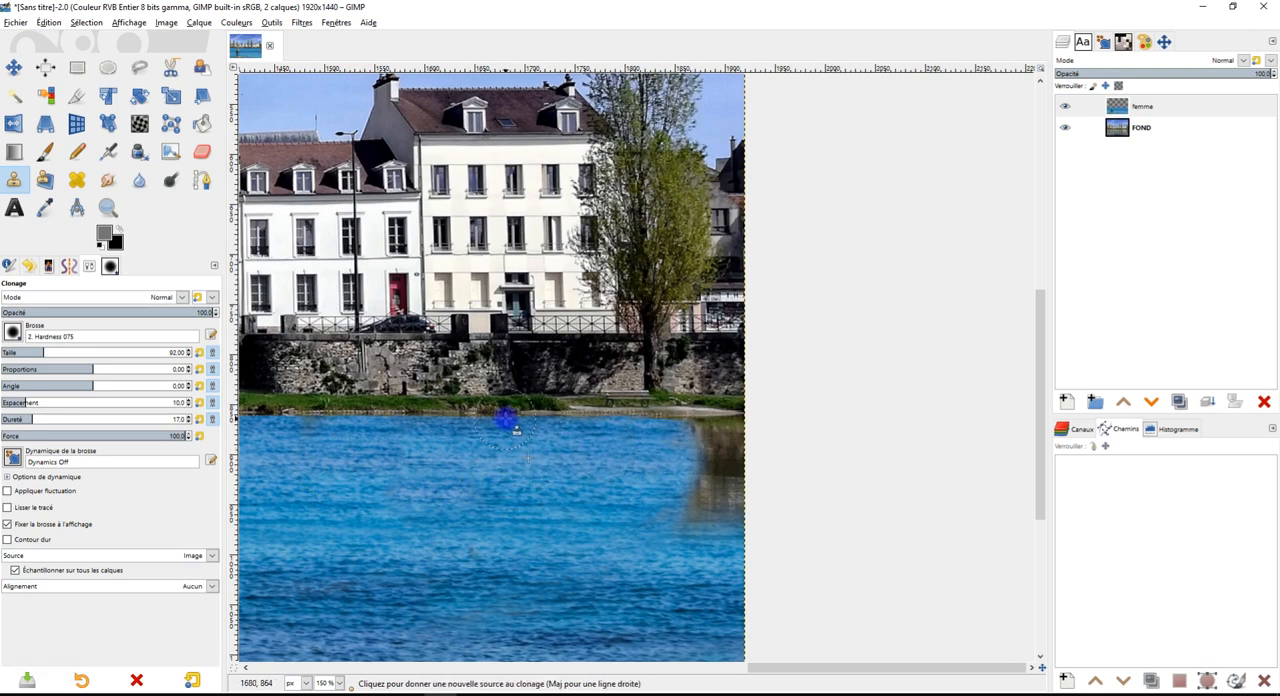
Try cloning from the shoreline over the top of the brown tree reflection at the image's right edge, and undo the stroke
ctrl+click(518, 415)
drag(697, 426, 728, 428)
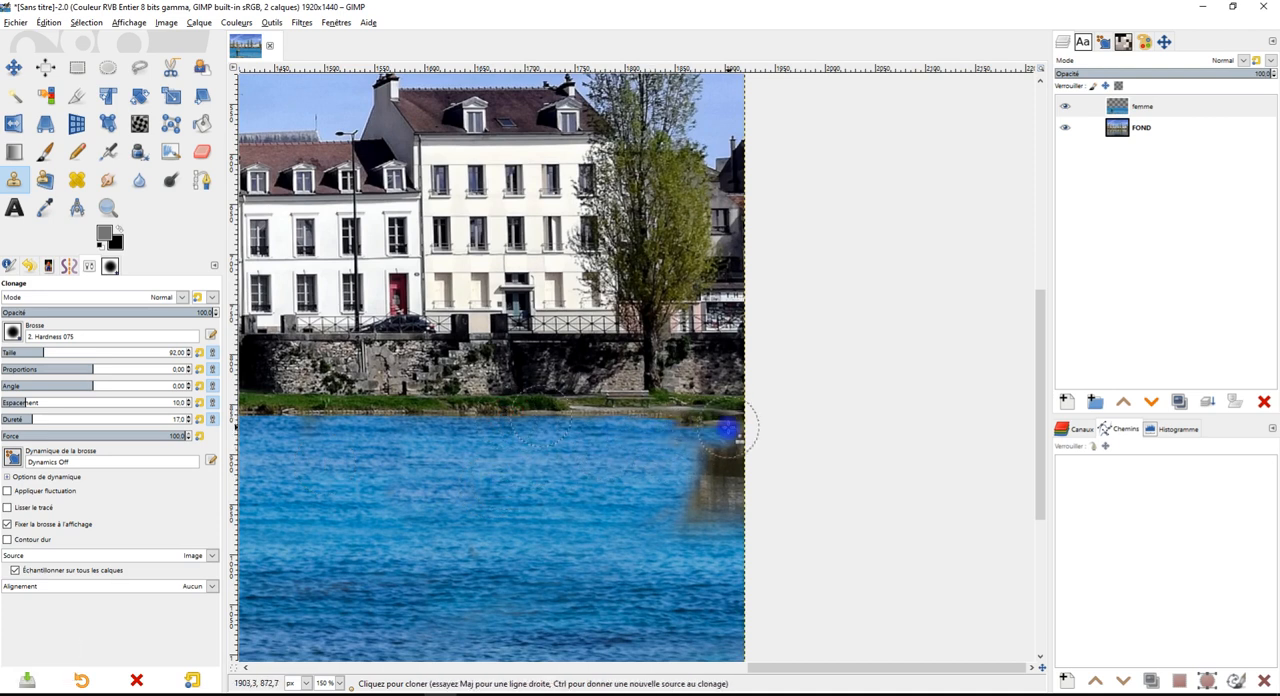
key(ctrl+z)
Sample blue water below the bank and clone it over the brown tree reflection at the image's right edge
drag(656, 470, 713, 373)
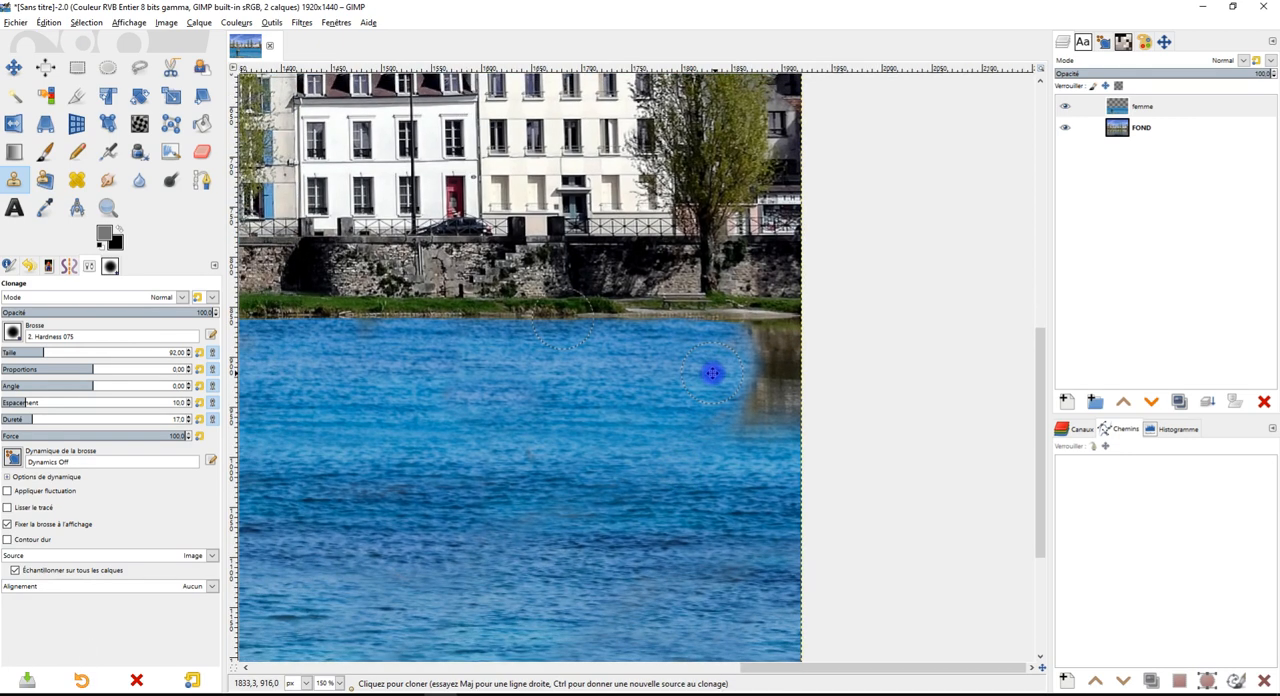
scroll(662, 424, down, 1)
scroll(665, 412, up, 2)
ctrl+click(533, 392)
ctrl+click(592, 362)
mouse_move(779, 358)
mouse_down()
mouse_move(772, 445)
mouse_move(797, 454)
mouse_move(815, 440)
mouse_move(800, 417)
mouse_move(747, 456)
mouse_move(760, 480)
mouse_move(806, 469)
mouse_move(820, 346)
mouse_up()
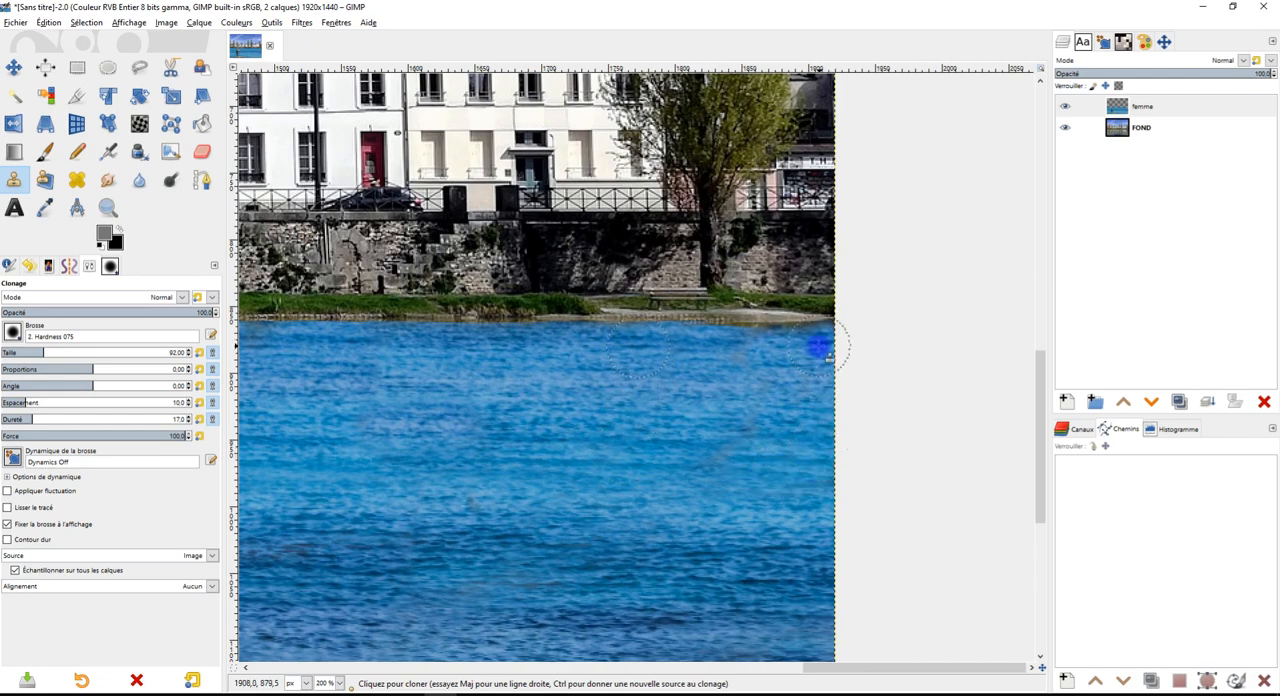
scroll(740, 417, down, 5)
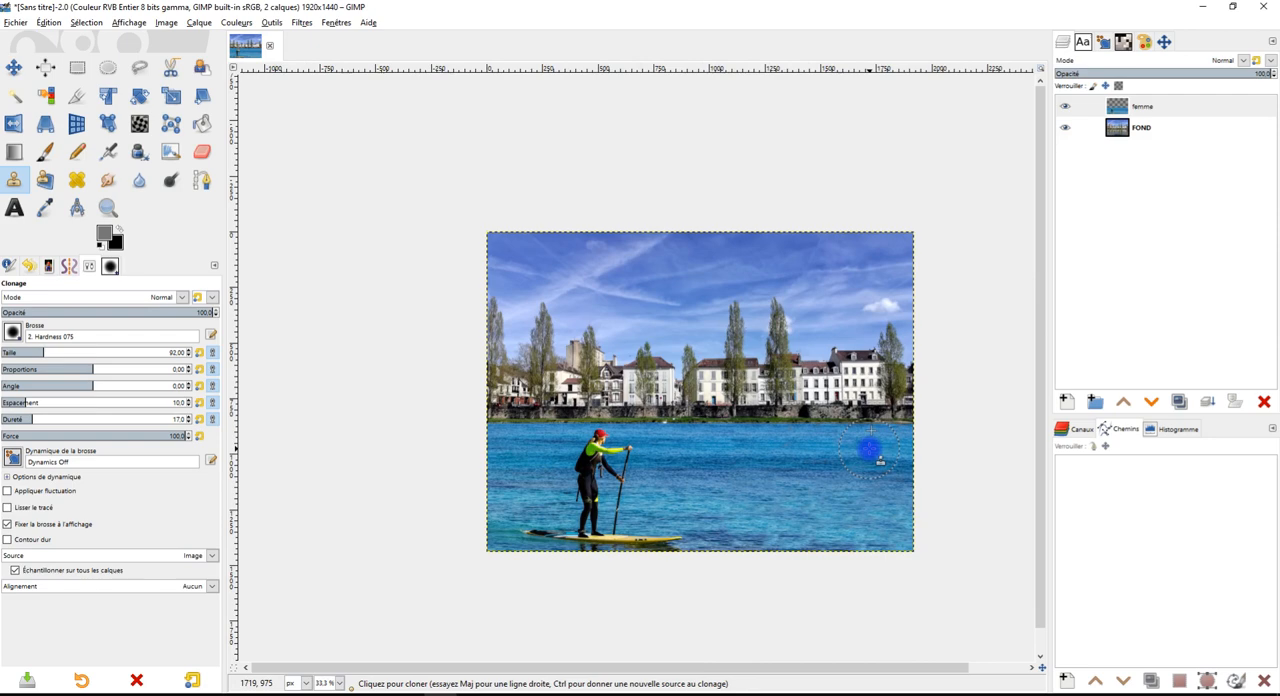
Touch up the remaining irregular patches in the open water beyond the board with cloned water
scroll(905, 573, up, 3)
drag(761, 482, 910, 546)
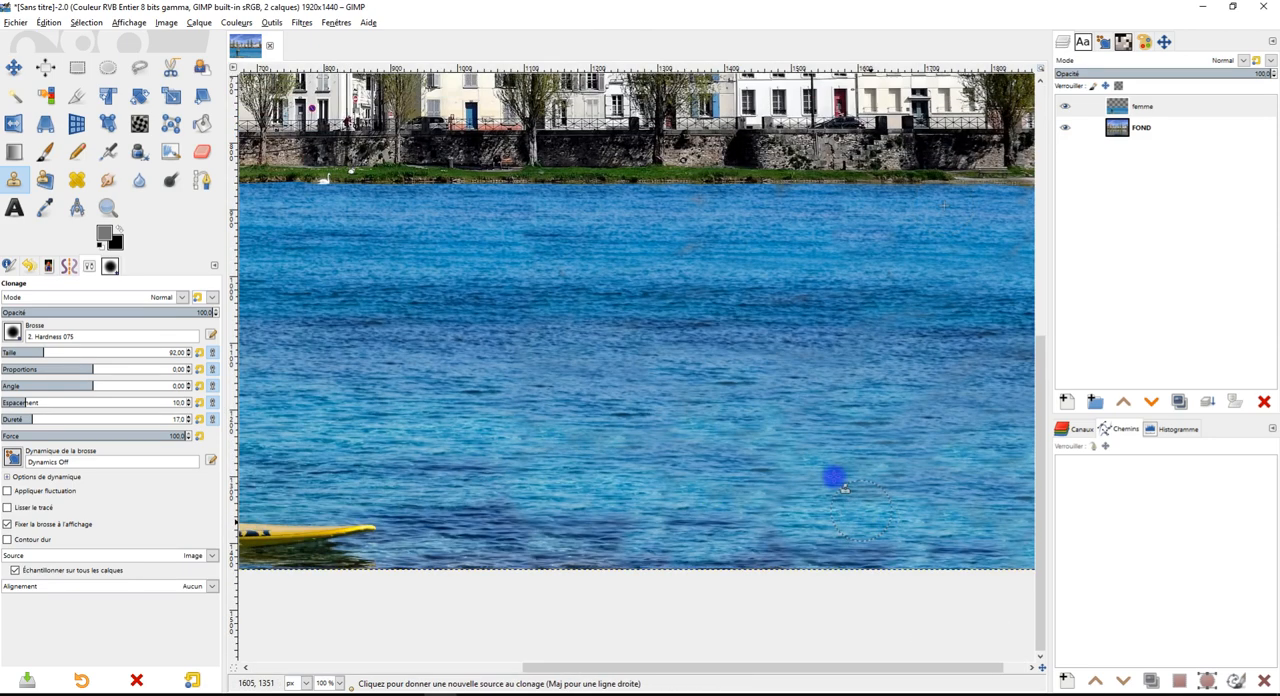
scroll(763, 305, down, 3)
scroll(711, 322, up, 3)
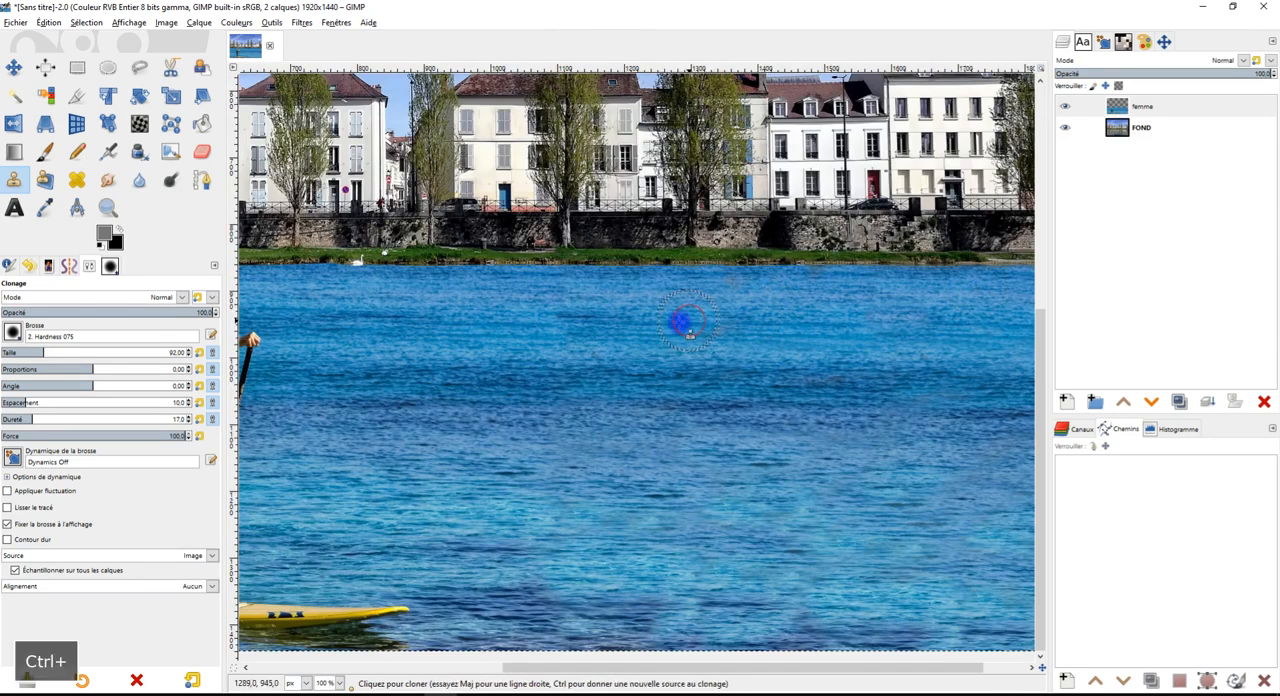
scroll(570, 325, down, 2)
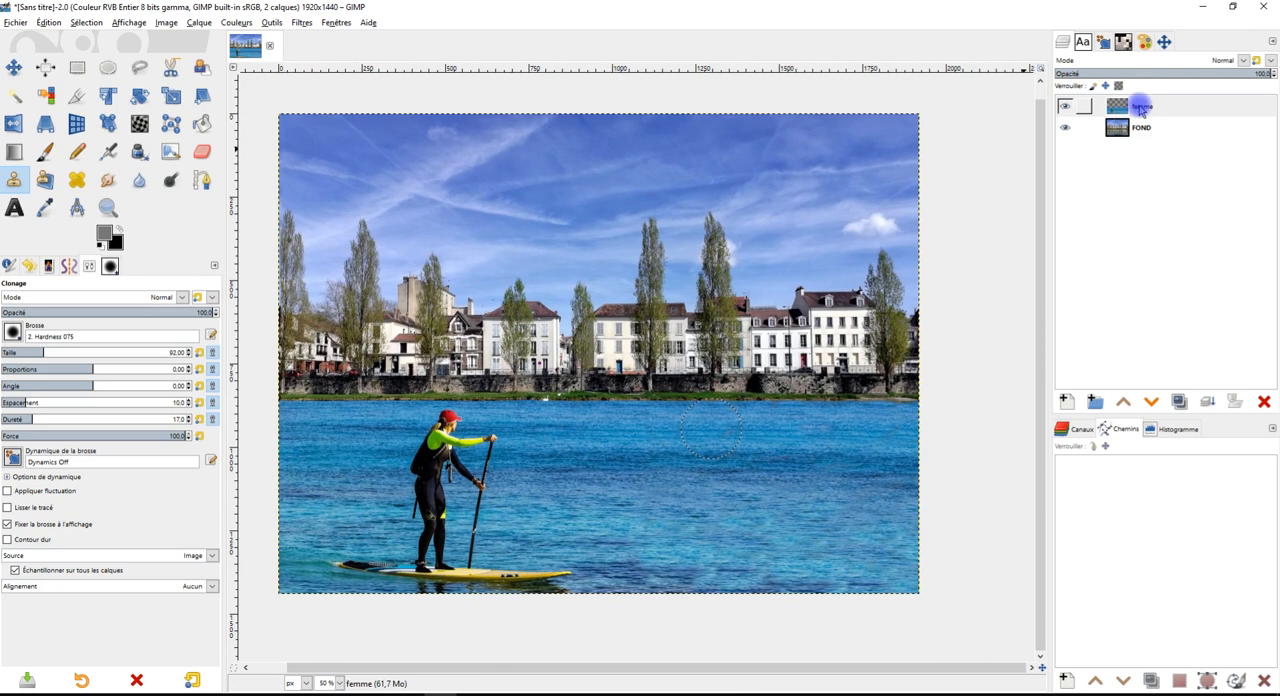
right_click(1141, 110)
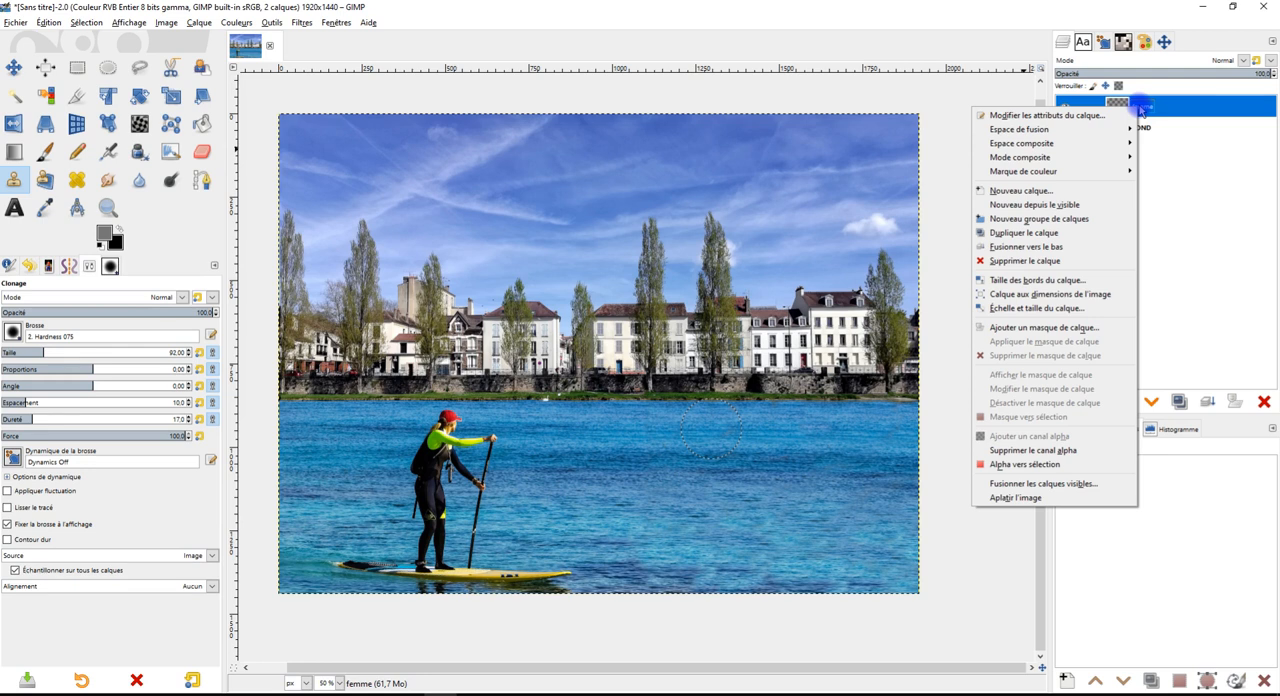
click(1191, 212)
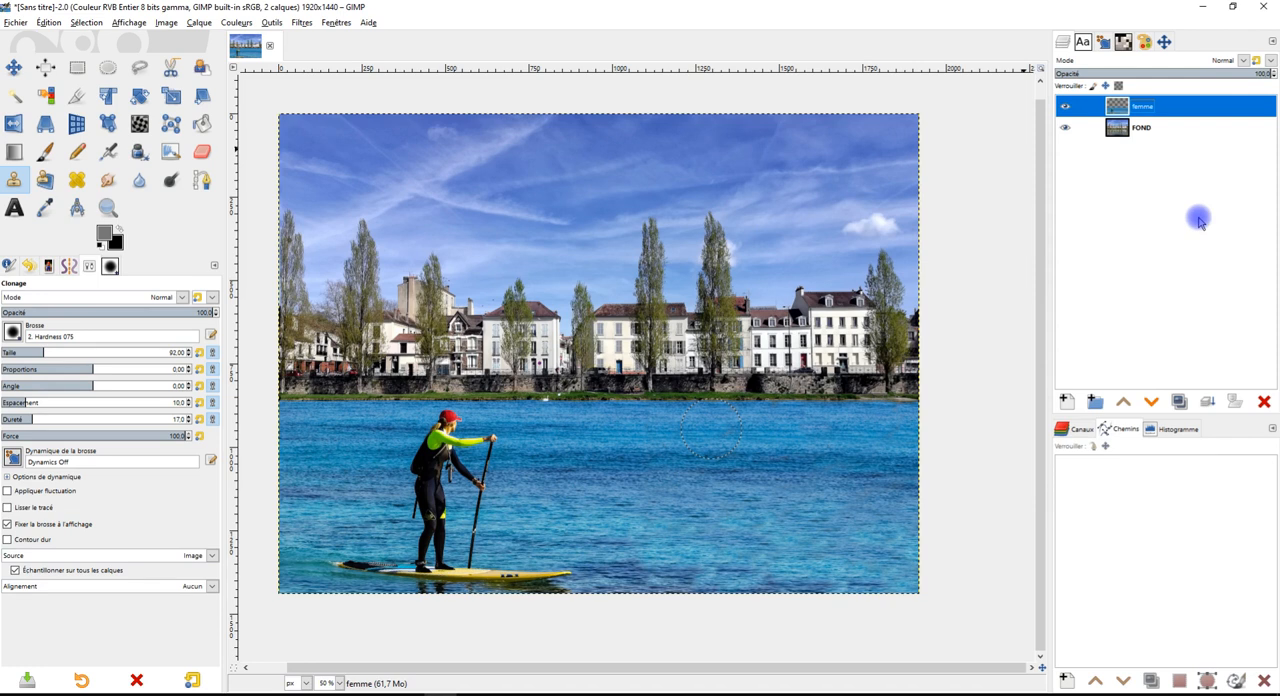
right_click(1122, 108)
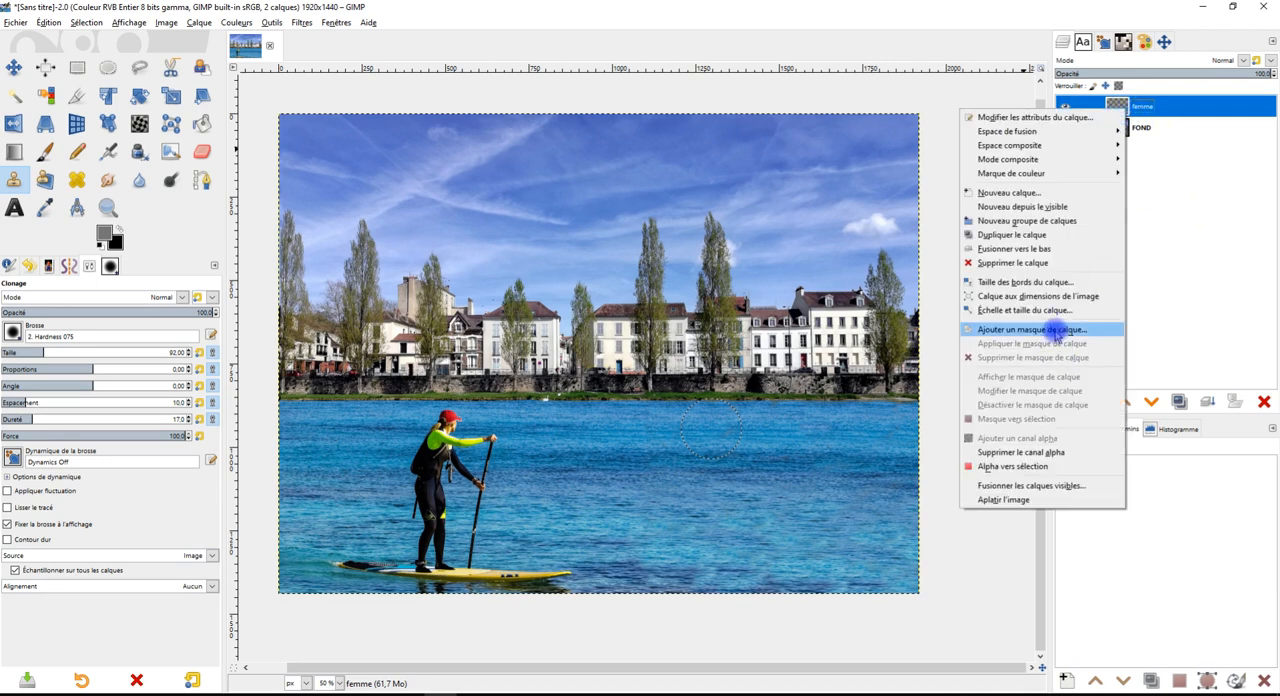
click(1200, 314)
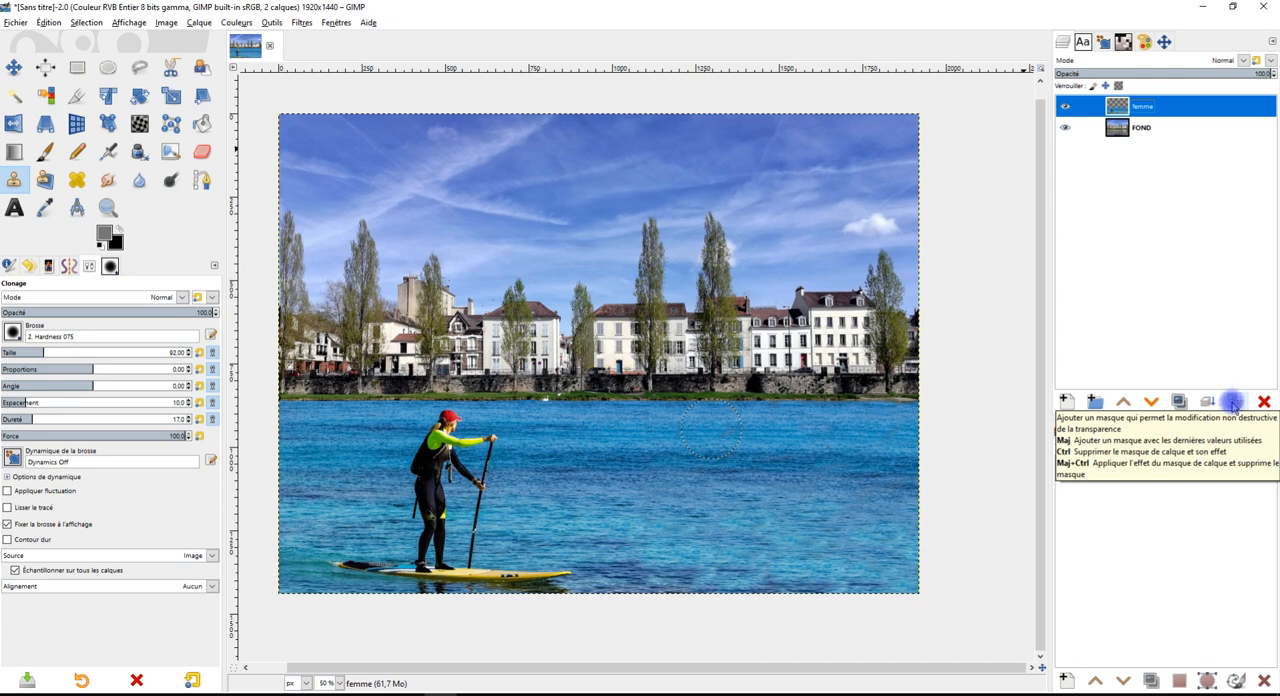
right_click(1116, 106)
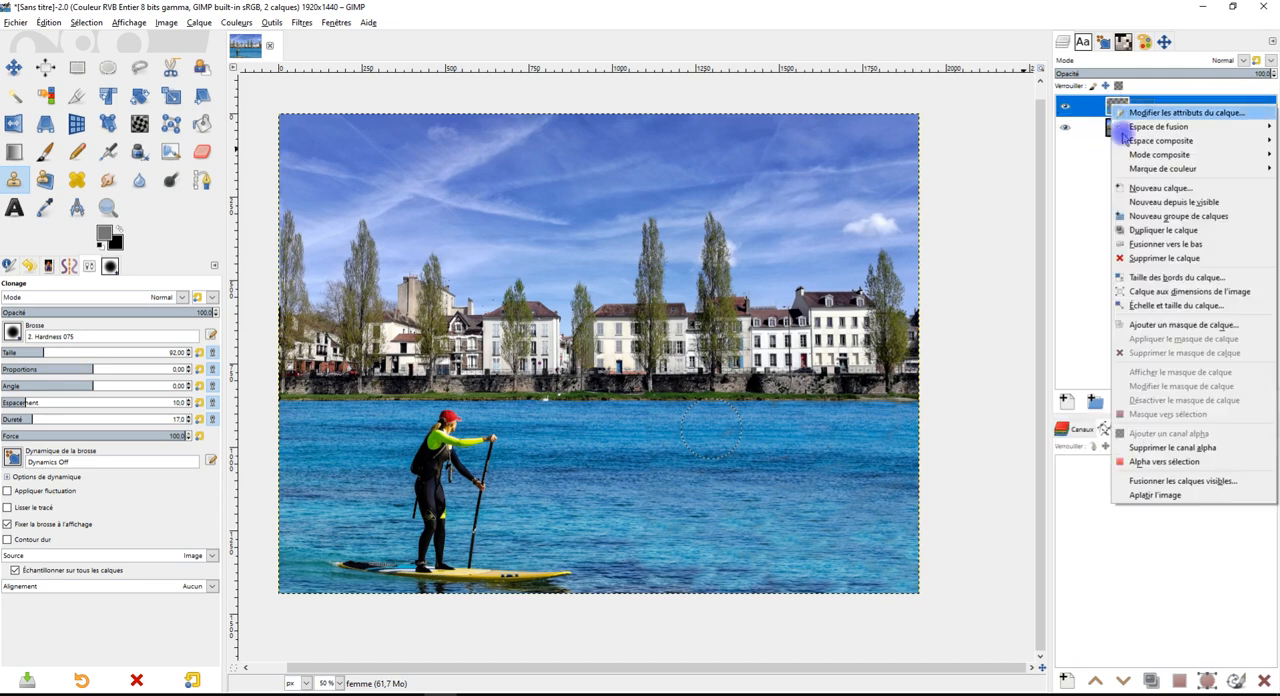
click(1147, 327)
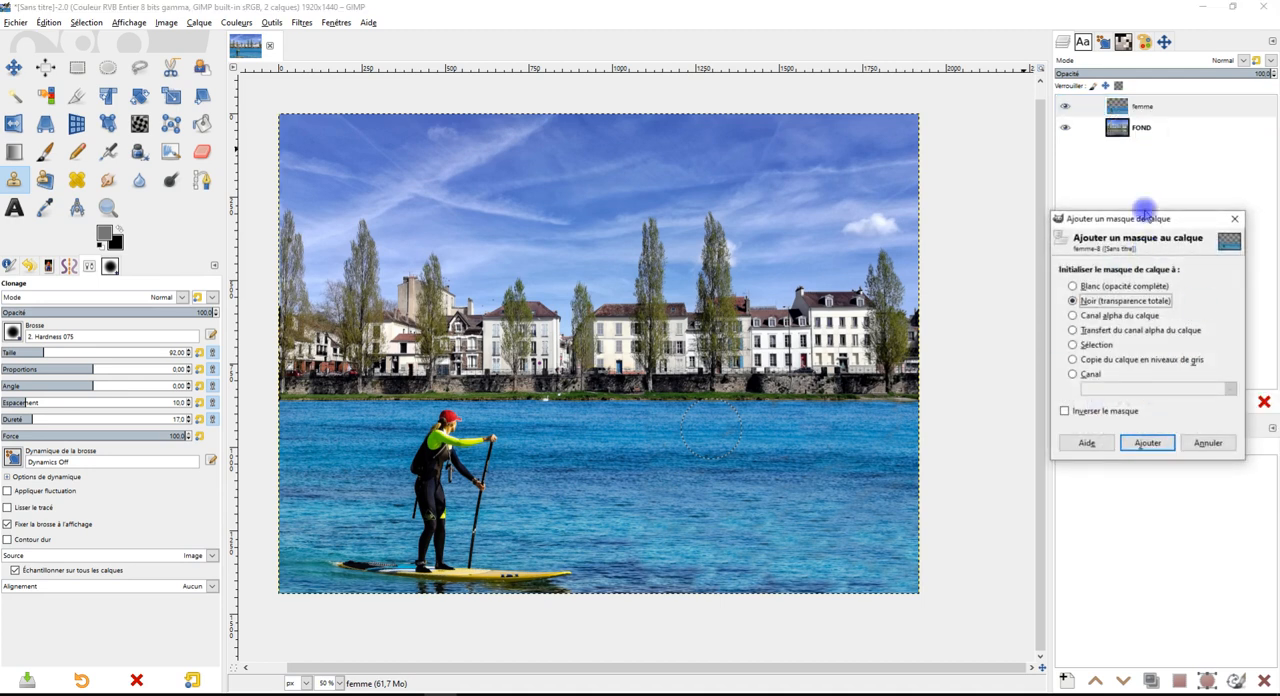
click(1237, 217)
Add a white (full opacity) layer mask to the femme layer and make the mask the active editing target
click(1228, 396)
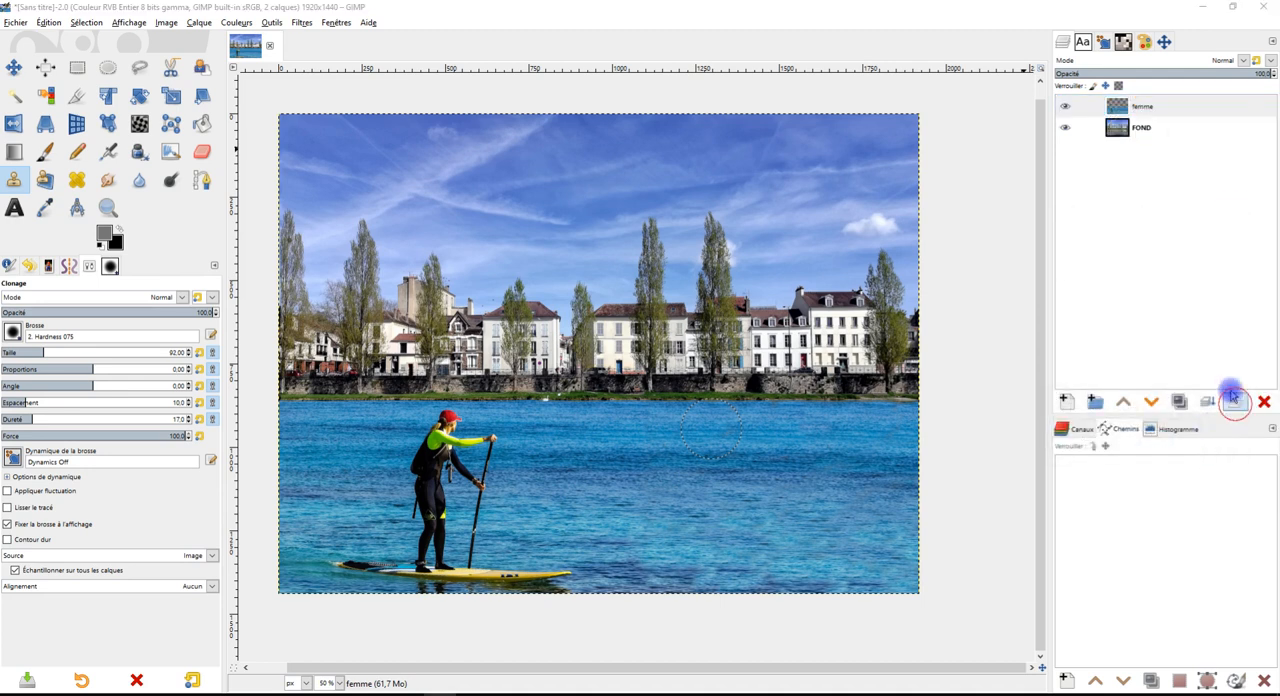
drag(1188, 298, 960, 277)
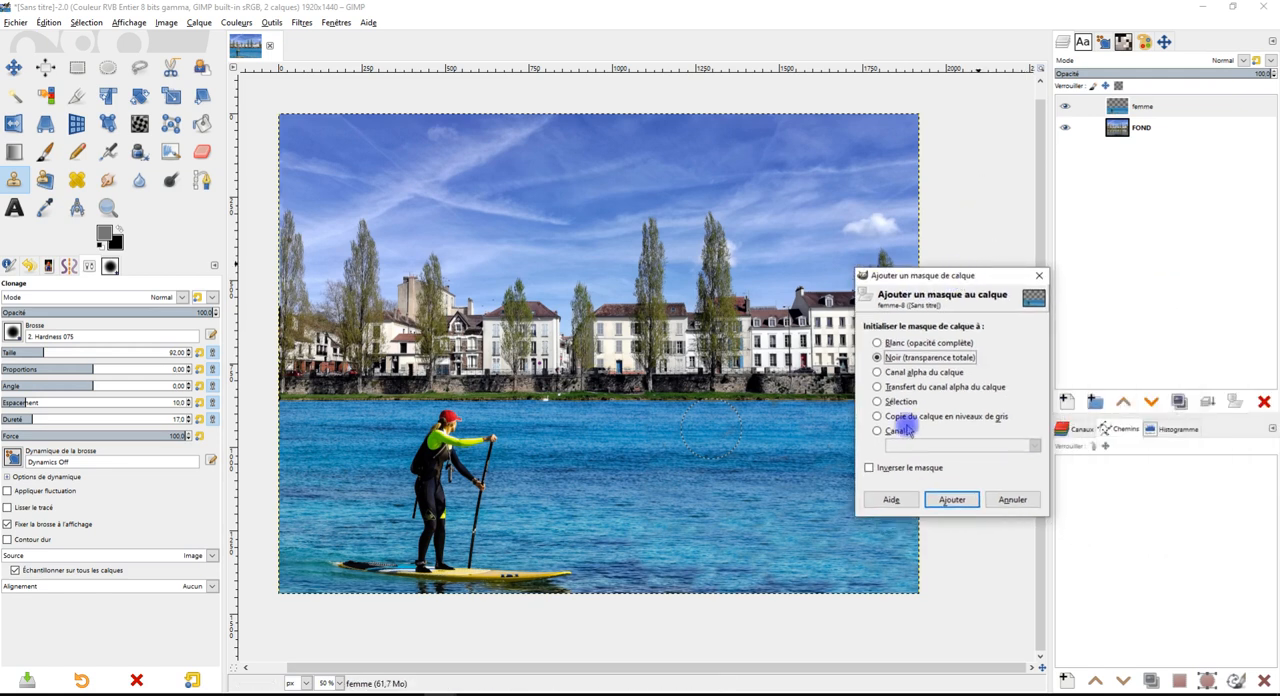
click(899, 344)
click(951, 502)
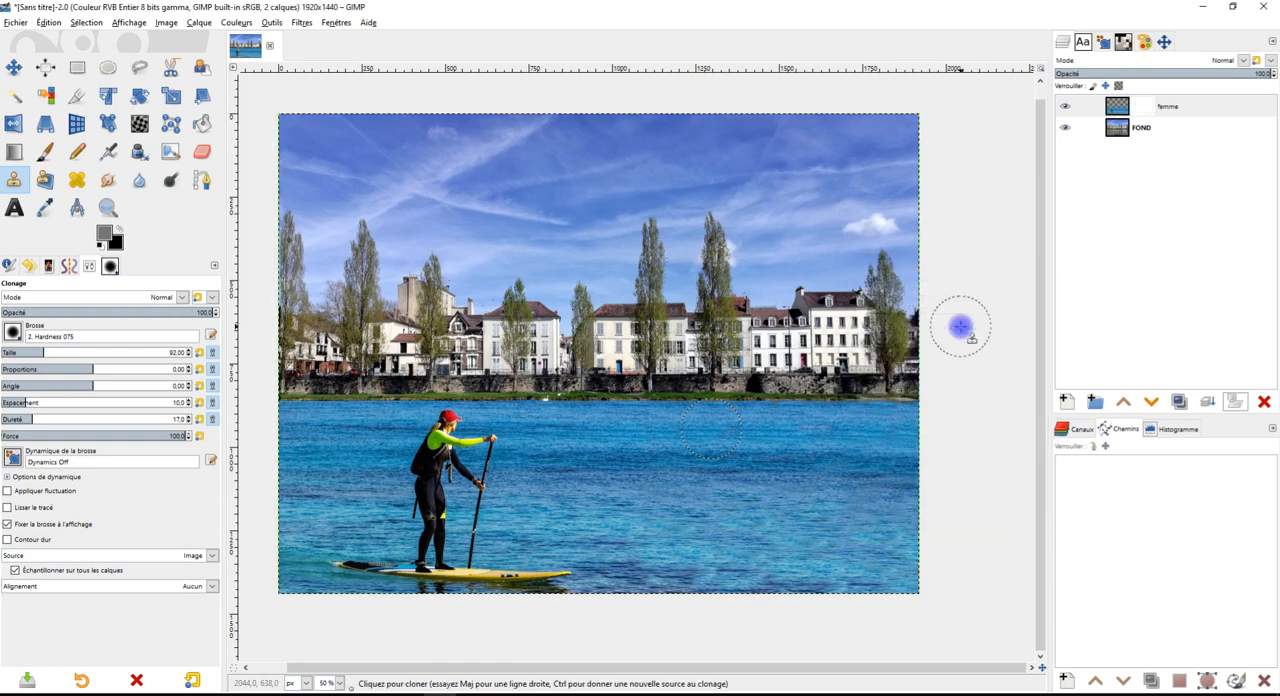
click(1146, 108)
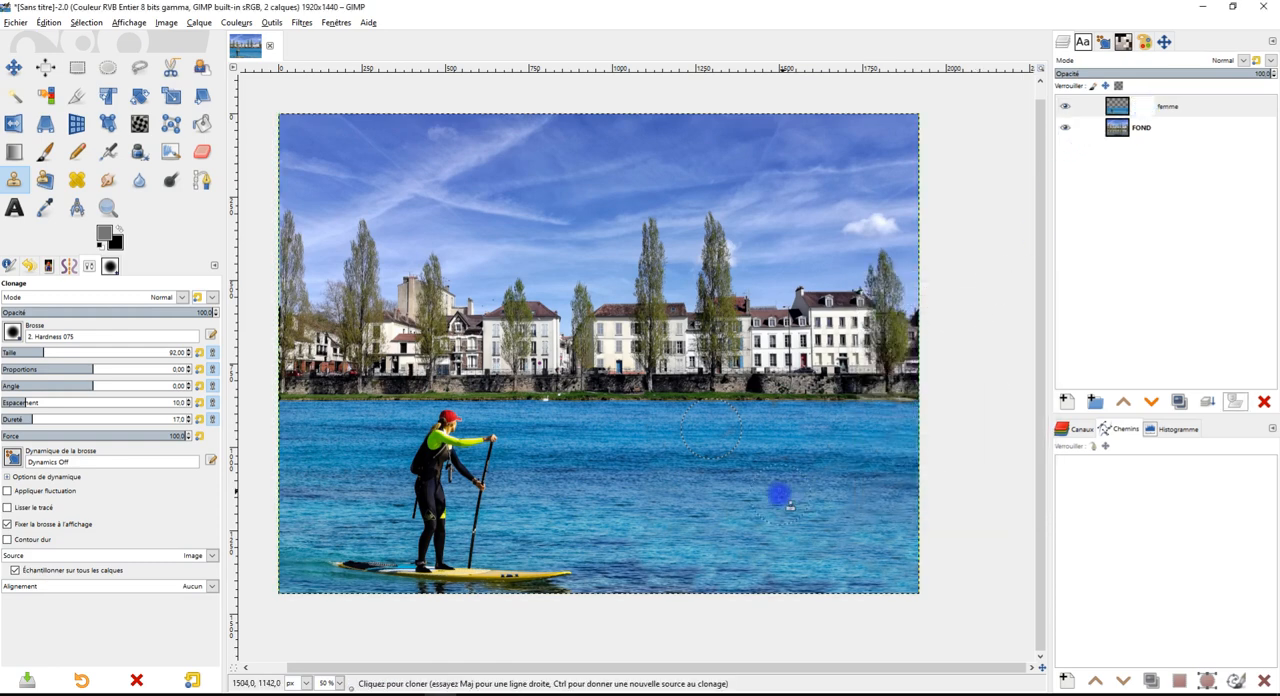
Activate the Paintbrush with black as the foreground colour and set its opacity to 47
scroll(762, 418, up, 3)
drag(774, 450, 746, 392)
click(47, 151)
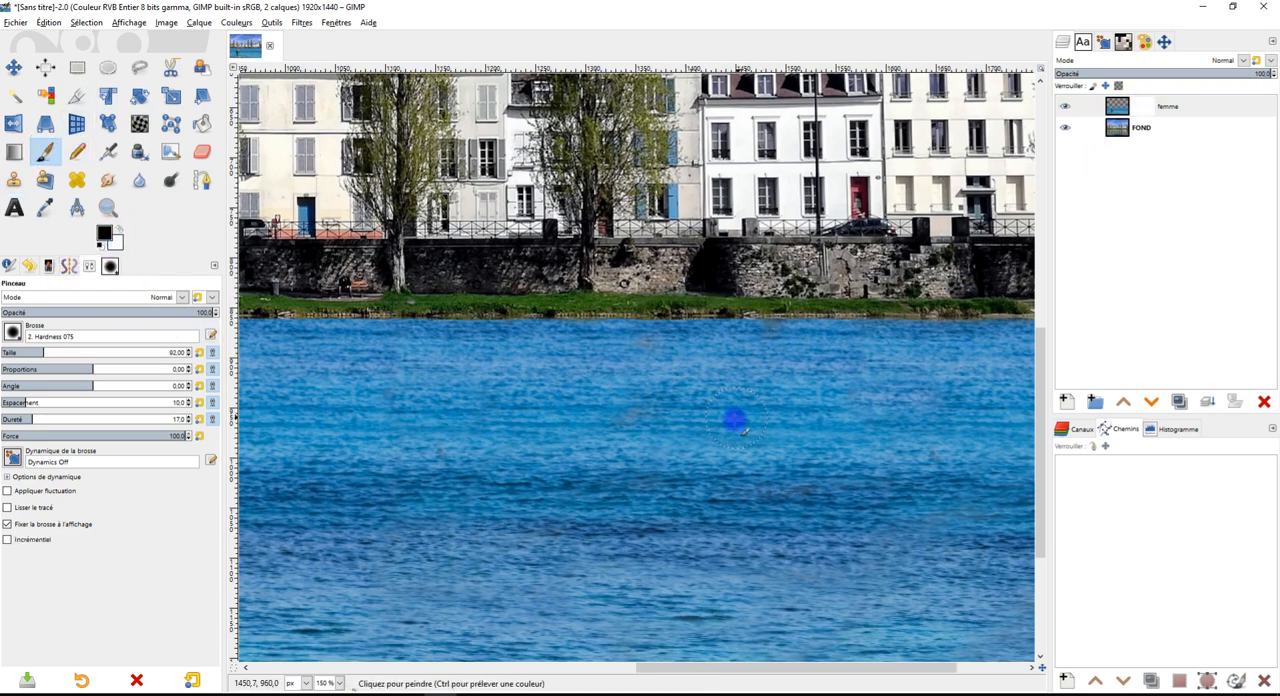
scroll(793, 437, down, 2)
drag(830, 440, 690, 440)
scroll(690, 440, up, 1)
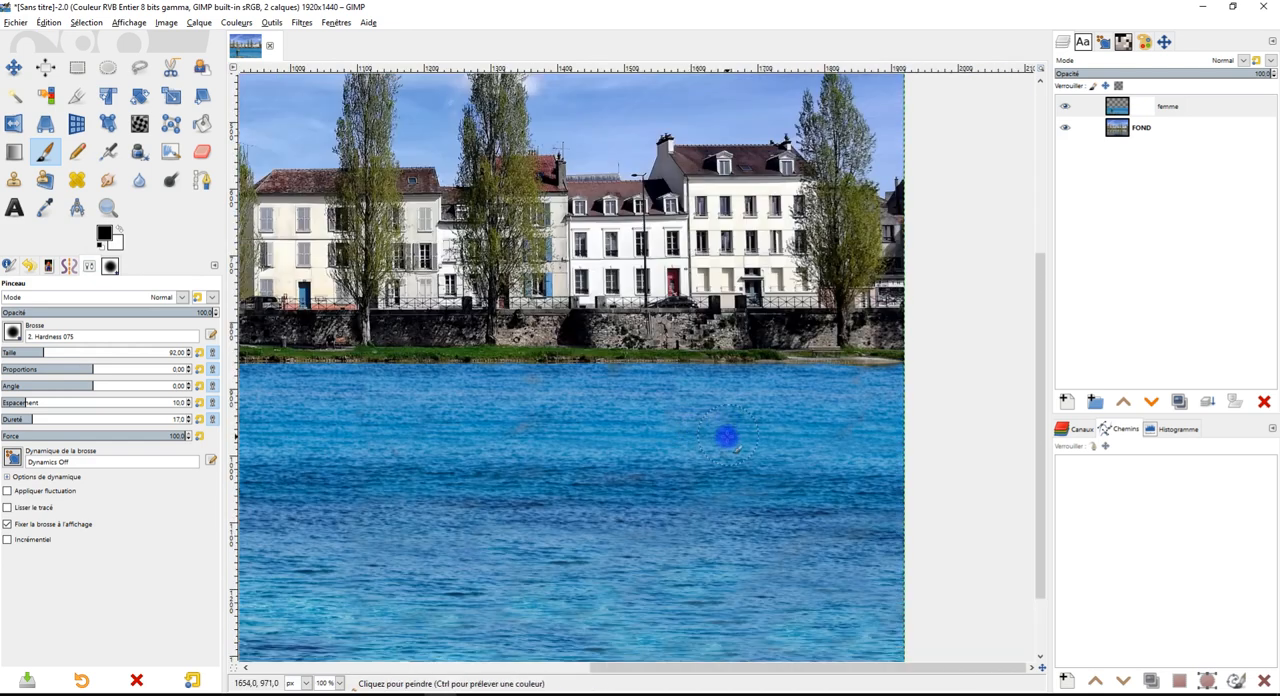
click(100, 313)
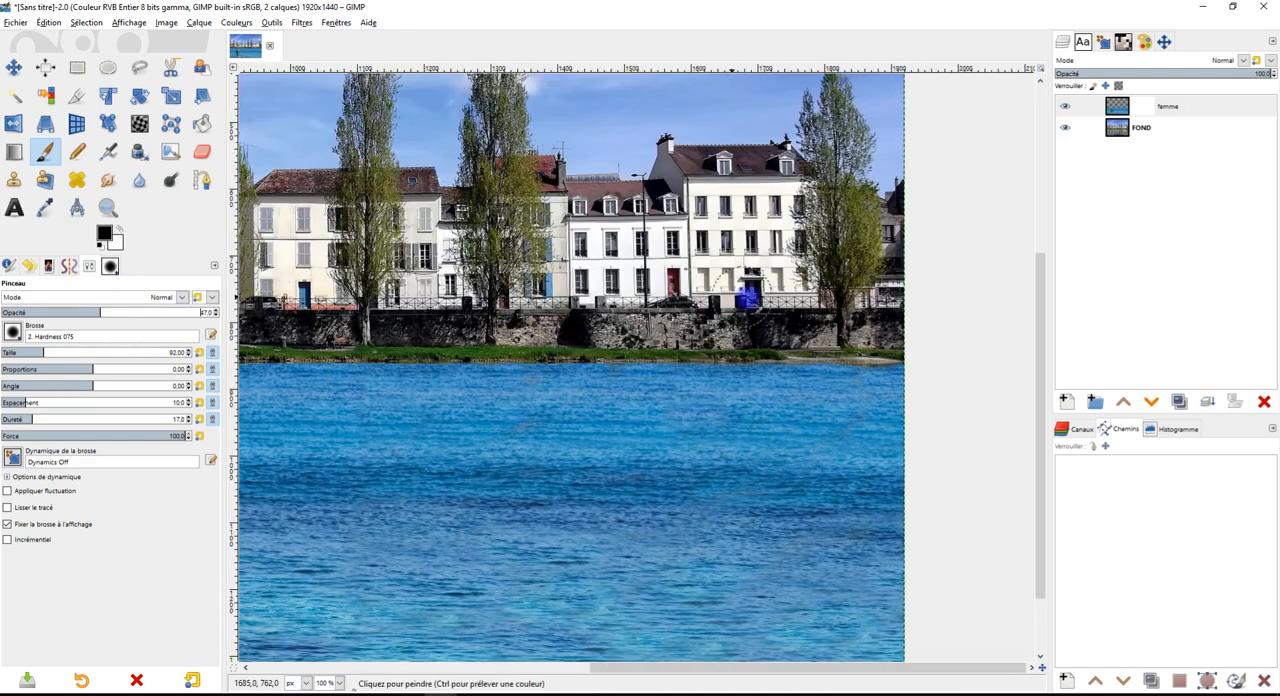
Try revealing the building reflections by painting black on the mask over the water below the white houses, and undo the strokes
scroll(634, 420, up, 2)
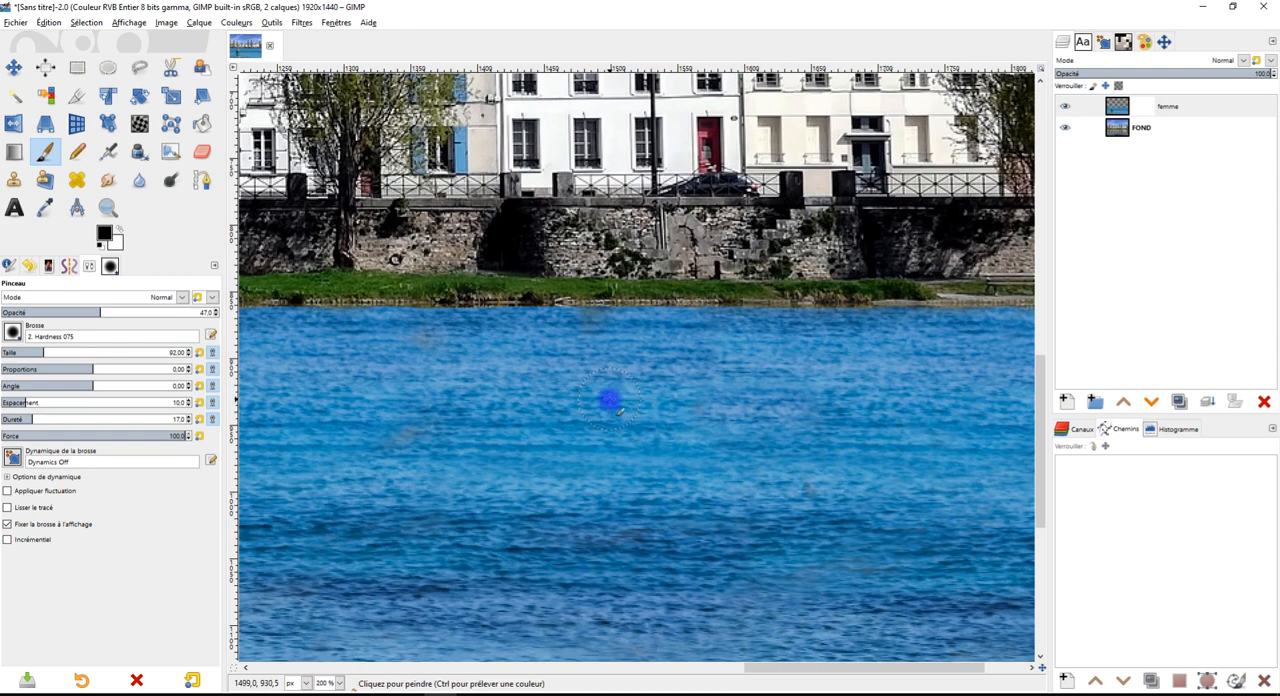
scroll(683, 400, down, 1)
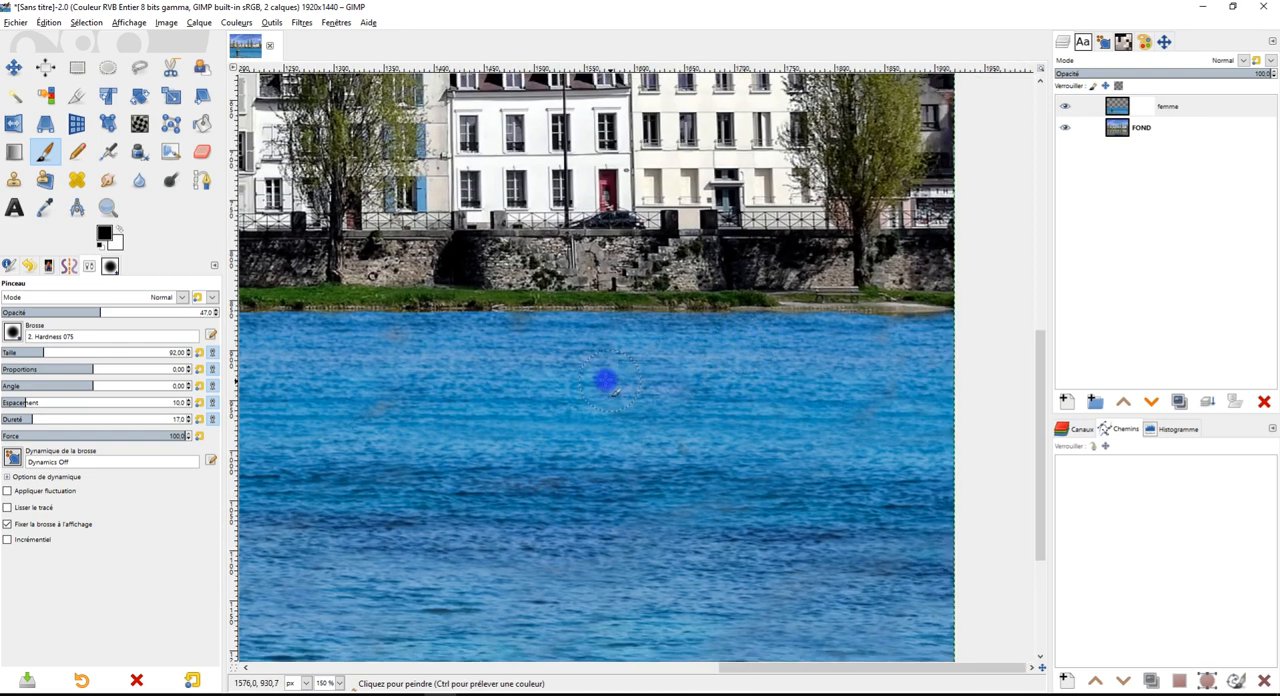
drag(752, 383, 624, 374)
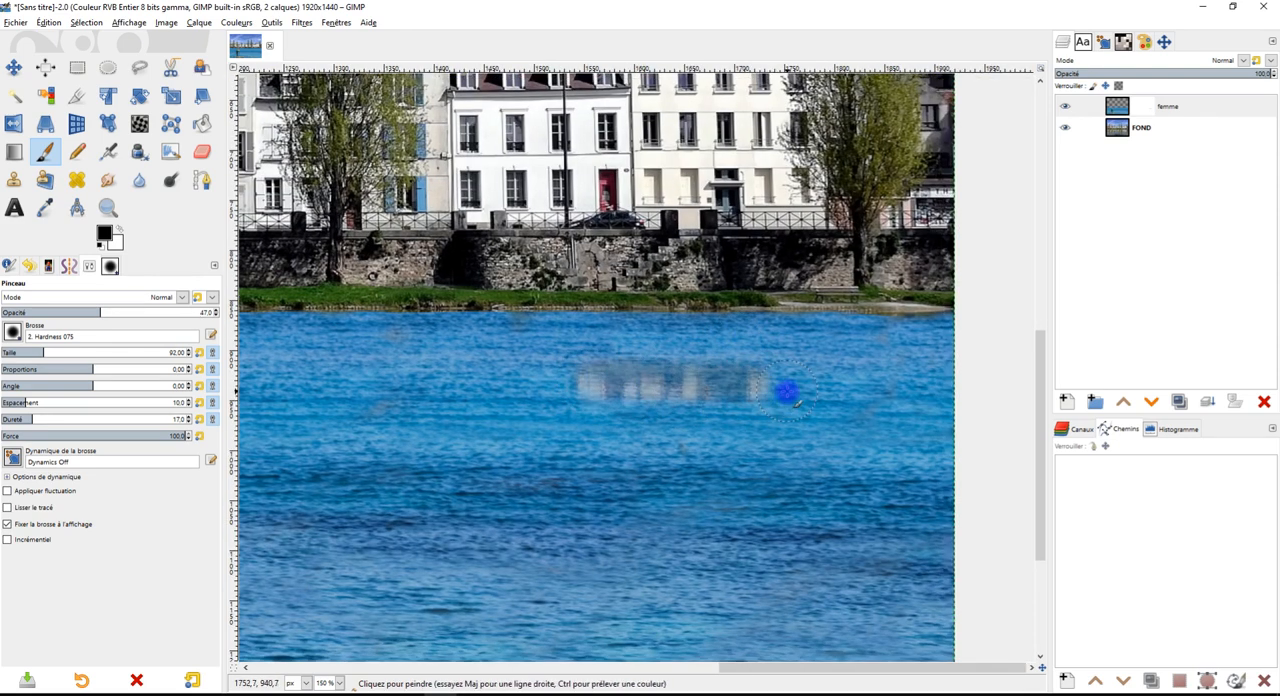
key(ctrl+z)
scroll(800, 380, right, 1)
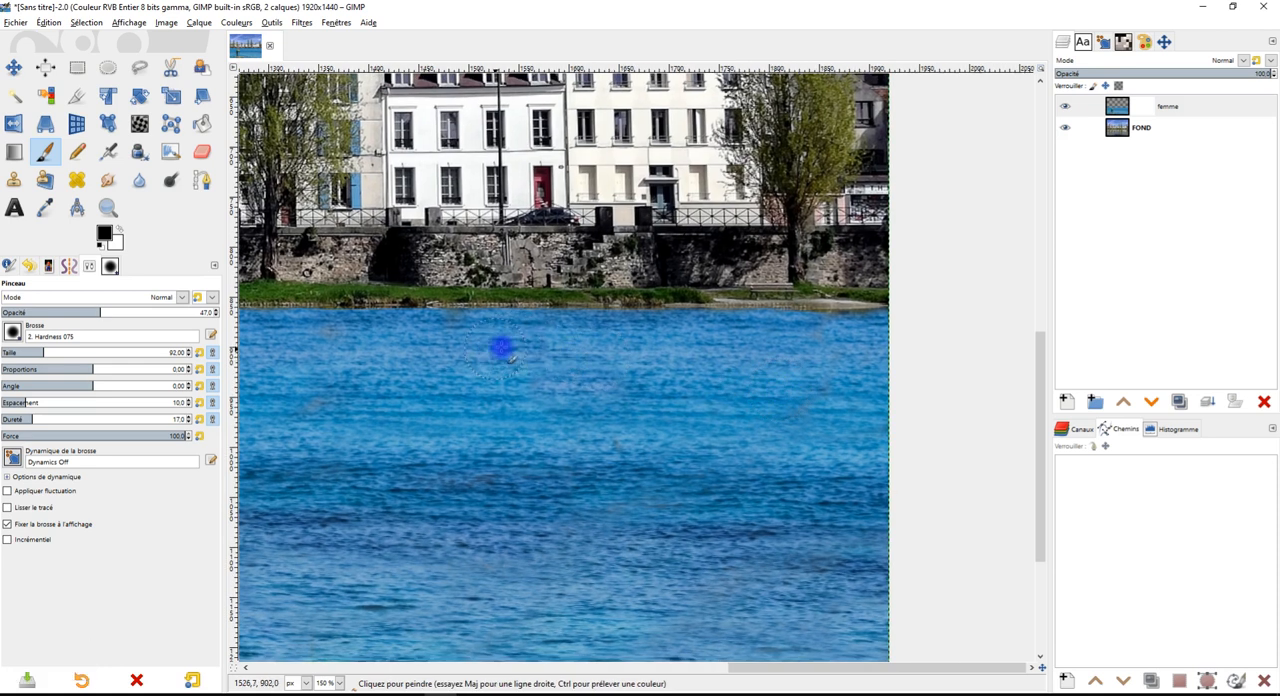
mouse_move(466, 349)
mouse_down()
mouse_move(709, 354)
mouse_move(497, 391)
mouse_move(564, 402)
mouse_move(627, 403)
mouse_move(704, 380)
mouse_move(662, 344)
mouse_move(472, 335)
mouse_move(787, 342)
mouse_move(707, 382)
mouse_move(738, 394)
mouse_move(797, 393)
mouse_move(820, 370)
mouse_move(795, 370)
mouse_move(836, 351)
mouse_up()
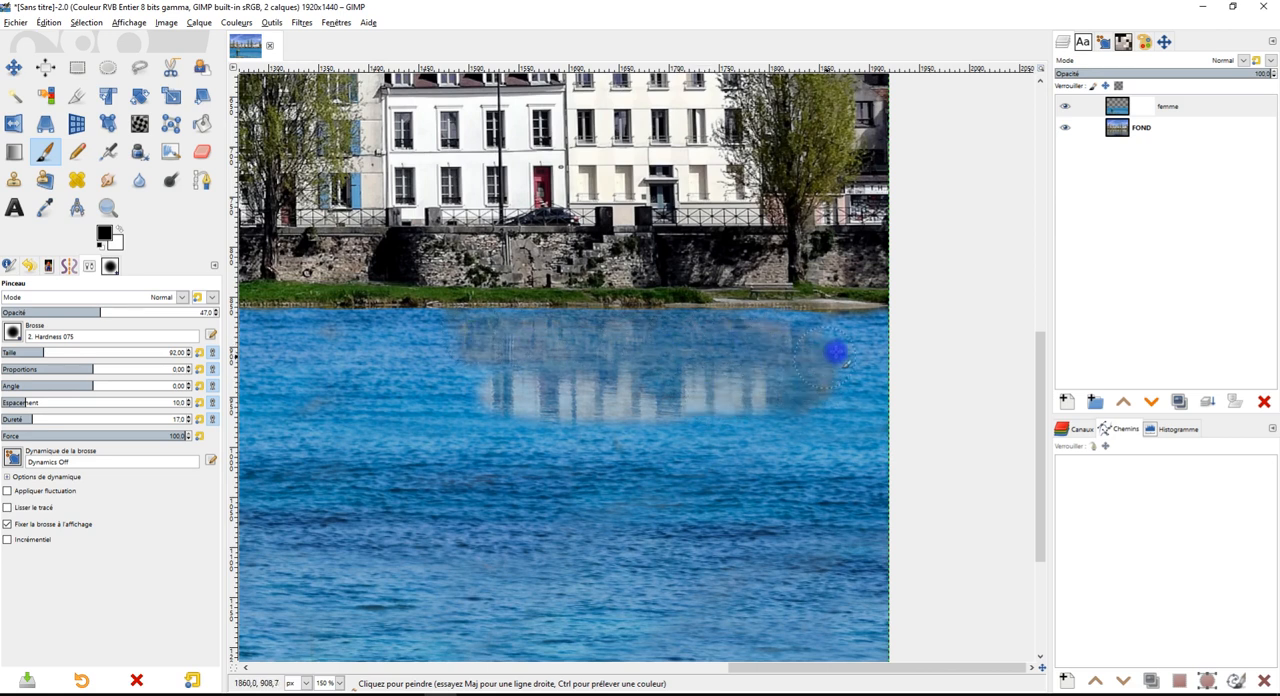
mouse_move(476, 369)
mouse_down()
mouse_move(437, 340)
mouse_move(380, 338)
mouse_move(481, 402)
mouse_move(454, 414)
mouse_move(759, 433)
mouse_move(481, 450)
mouse_move(385, 394)
mouse_move(364, 360)
mouse_up()
scroll(677, 400, down, 2)
scroll(663, 400, up, 2)
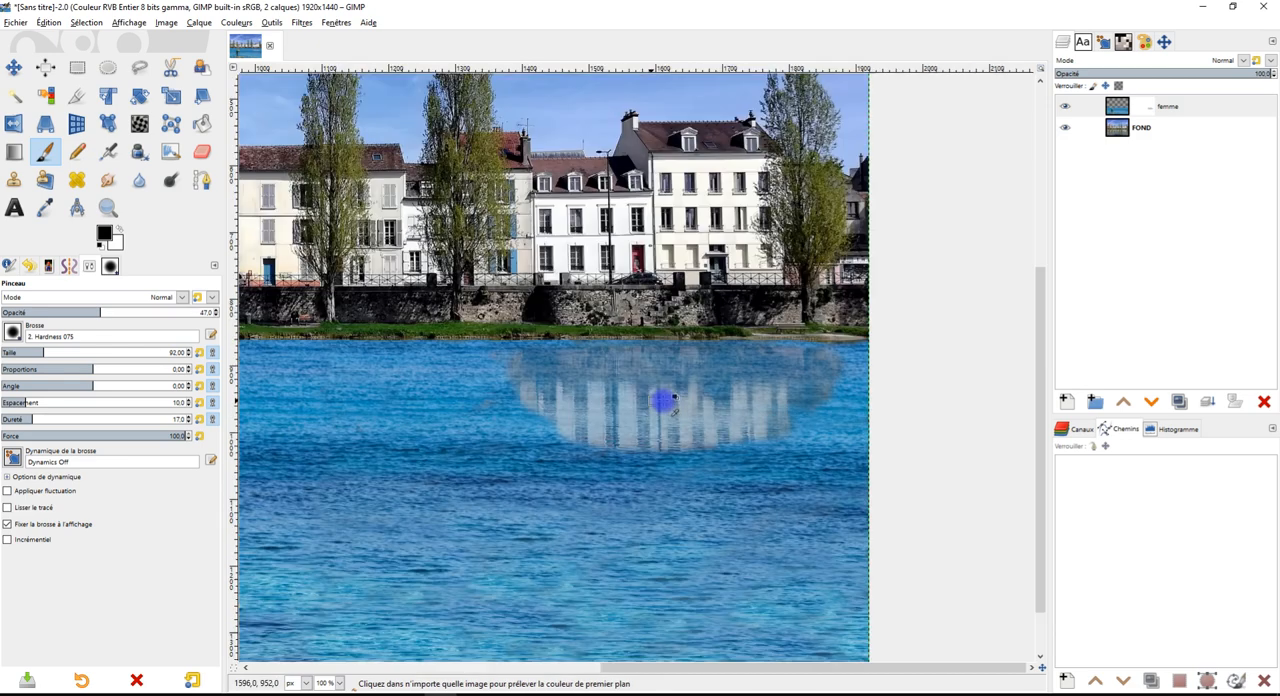
key(ctrl+z)
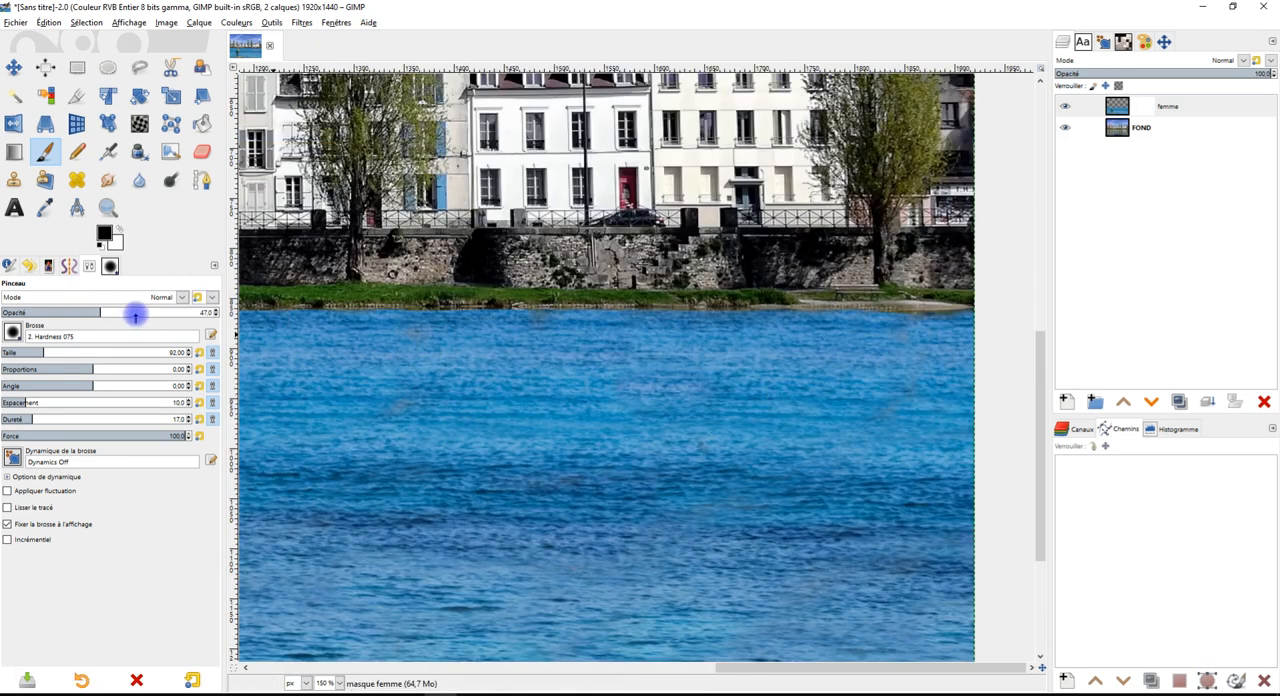
Lower the brush opacity to about 24 and paint black on the mask to bring back faint building reflections in the water below the houses
click(747, 346)
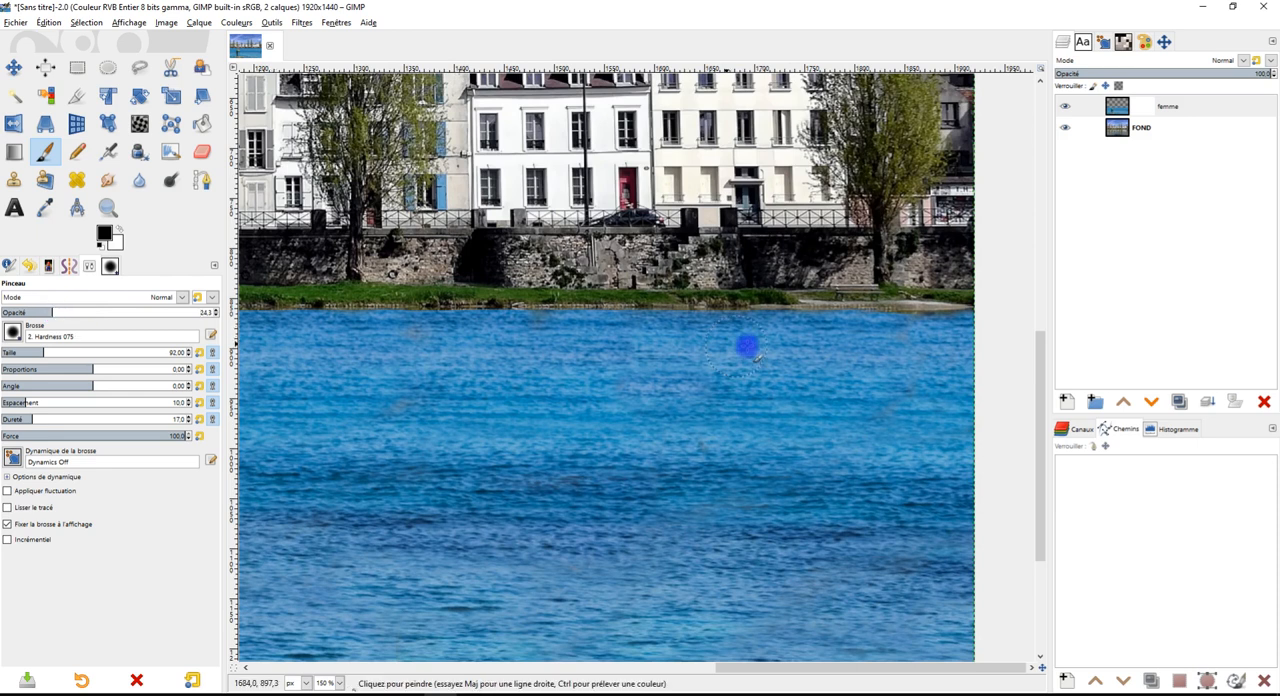
mouse_move(848, 350)
mouse_down()
mouse_move(611, 346)
mouse_move(780, 330)
mouse_move(943, 335)
mouse_move(738, 378)
mouse_move(627, 385)
mouse_move(920, 396)
mouse_move(640, 425)
mouse_move(541, 419)
mouse_move(790, 459)
mouse_move(722, 459)
mouse_move(501, 453)
mouse_move(547, 383)
mouse_move(600, 385)
mouse_move(439, 368)
mouse_move(525, 355)
mouse_move(403, 339)
mouse_move(765, 337)
mouse_move(440, 323)
mouse_move(540, 317)
mouse_move(917, 342)
mouse_move(886, 434)
mouse_move(925, 435)
mouse_move(818, 472)
mouse_move(895, 455)
mouse_move(955, 376)
mouse_move(959, 341)
mouse_move(817, 337)
mouse_move(714, 416)
mouse_move(903, 475)
mouse_move(742, 511)
mouse_move(480, 507)
mouse_move(540, 480)
mouse_move(888, 503)
mouse_up()
mouse_move(567, 463)
mouse_down()
mouse_move(374, 429)
mouse_move(340, 400)
mouse_move(429, 340)
mouse_move(297, 338)
mouse_move(876, 362)
mouse_up()
mouse_move(910, 487)
mouse_down()
mouse_move(791, 551)
mouse_move(456, 551)
mouse_up()
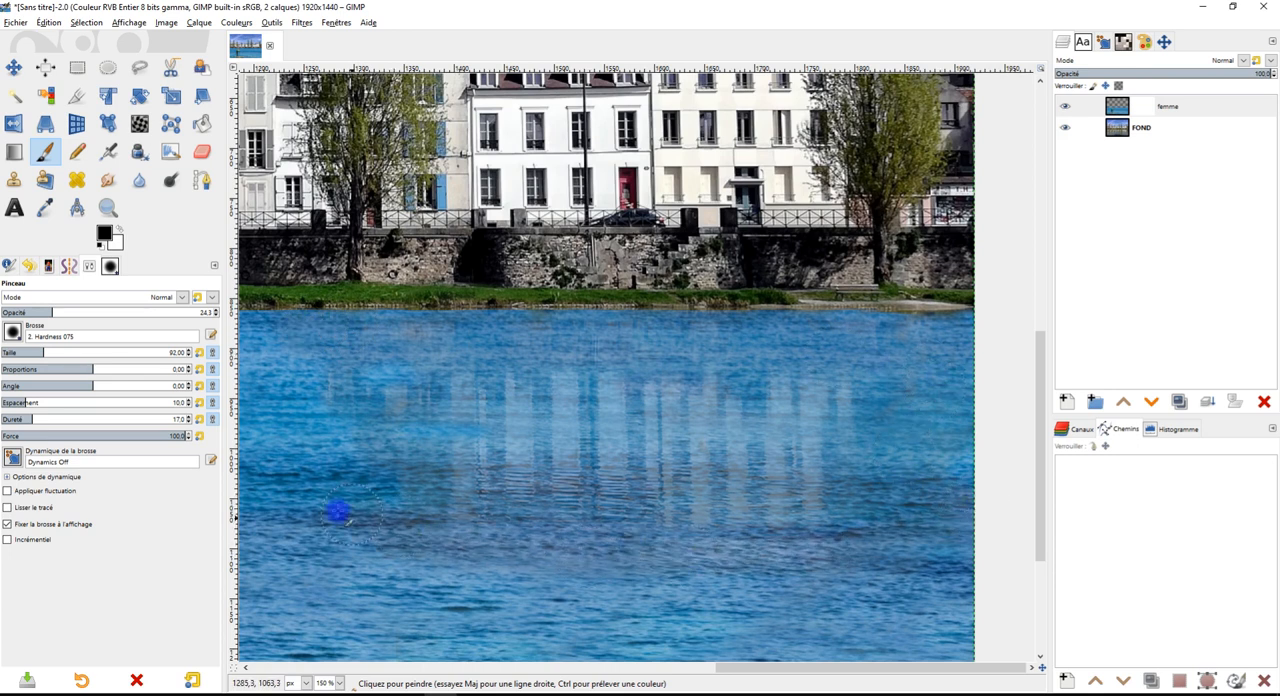
Extend the faint building reflections westward by painting black at low opacity on the femme mask over the water below the houses
mouse_move(372, 452)
mouse_down()
mouse_move(494, 416)
mouse_move(316, 372)
mouse_move(466, 386)
mouse_move(329, 413)
mouse_move(433, 456)
mouse_up()
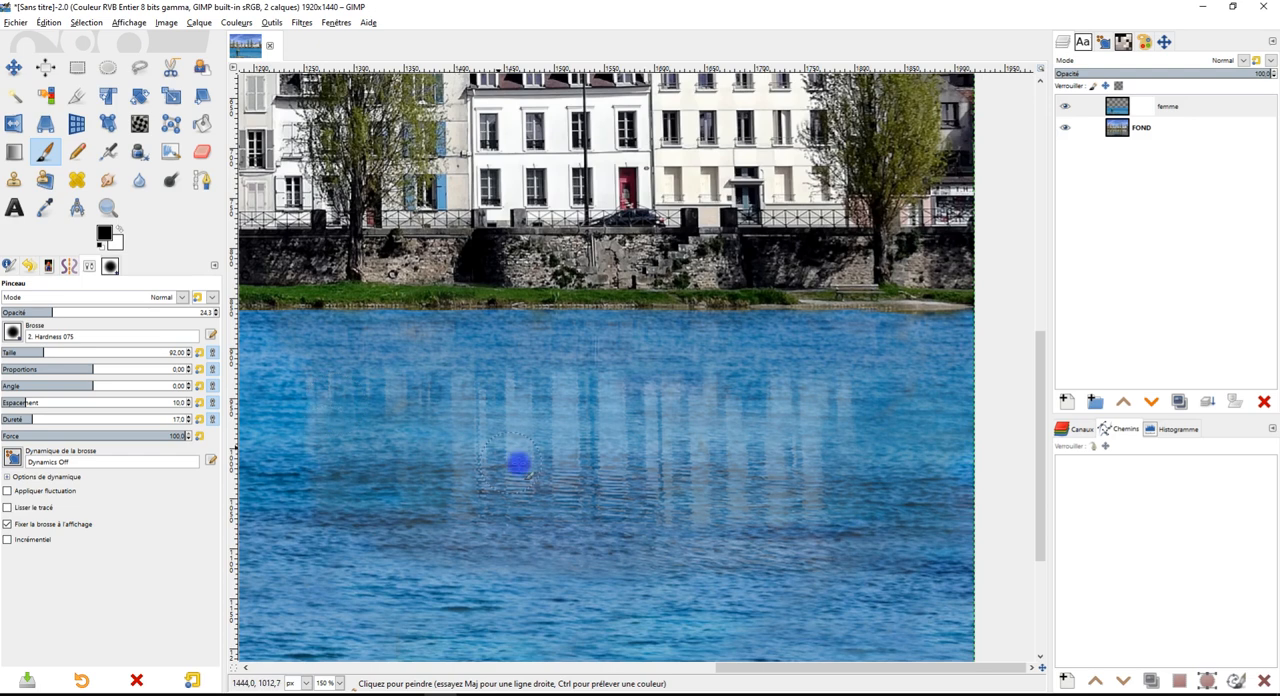
scroll(582, 503, down, 3)
drag(606, 494, 836, 402)
scroll(652, 461, up, 1)
scroll(836, 402, up, 2)
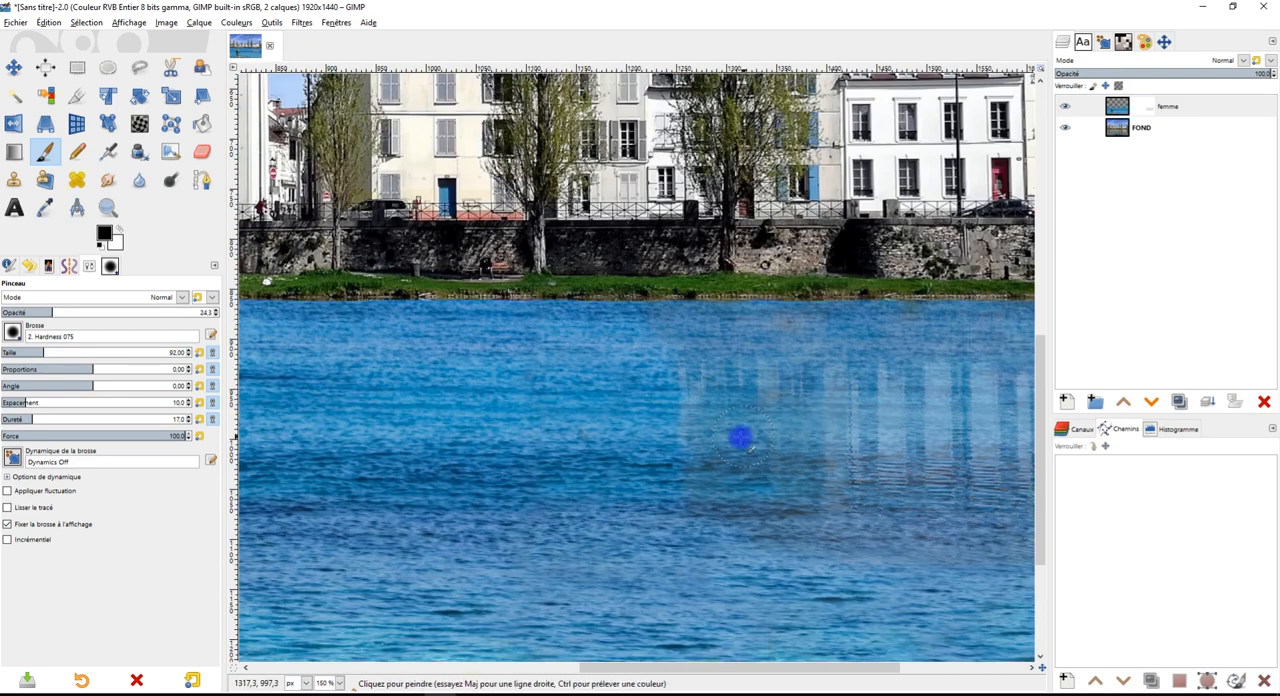
mouse_move(690, 447)
mouse_down()
mouse_move(426, 446)
mouse_move(679, 422)
mouse_move(418, 397)
mouse_move(663, 387)
mouse_move(622, 363)
mouse_move(429, 354)
mouse_move(648, 339)
mouse_move(406, 308)
mouse_move(371, 317)
mouse_move(350, 367)
mouse_move(381, 402)
mouse_move(470, 415)
mouse_move(350, 358)
mouse_move(352, 416)
mouse_move(429, 441)
mouse_move(331, 465)
mouse_move(444, 492)
mouse_move(784, 507)
mouse_move(519, 480)
mouse_up()
drag(462, 524, 829, 580)
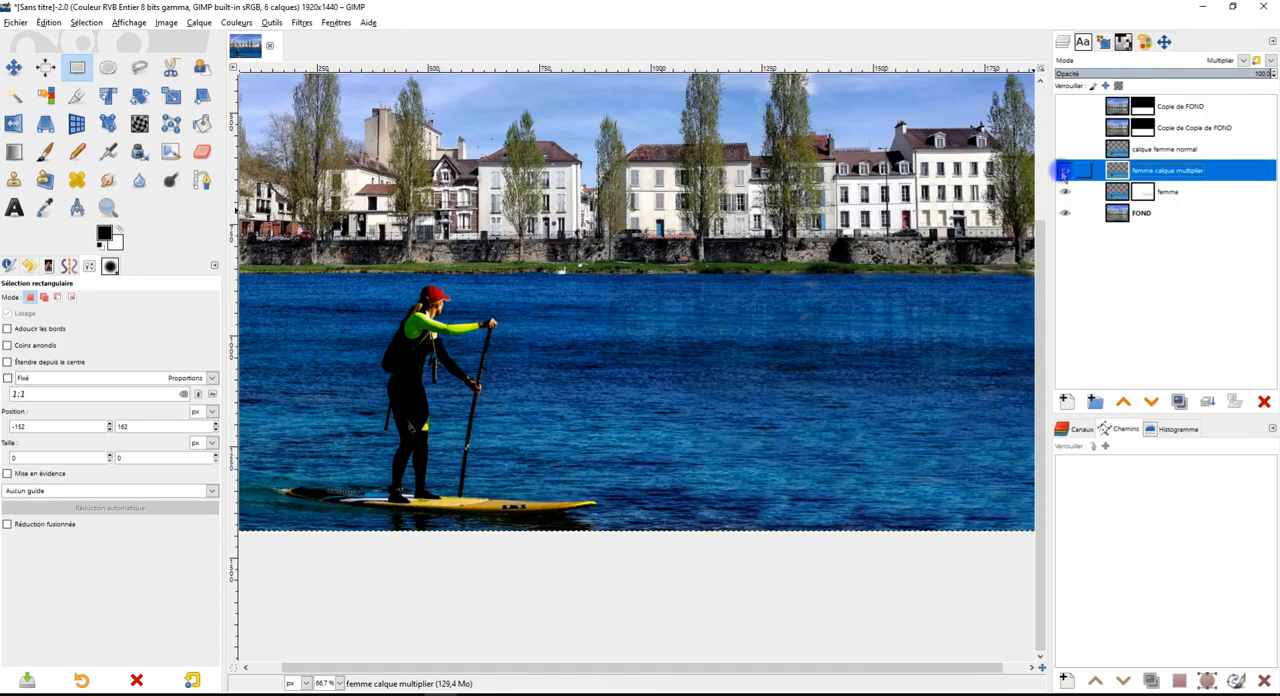
Compare the water with the femme calque multiplier, Copie de FOND and Copie de Copie de FOND layers shown and hidden
click(1063, 171)
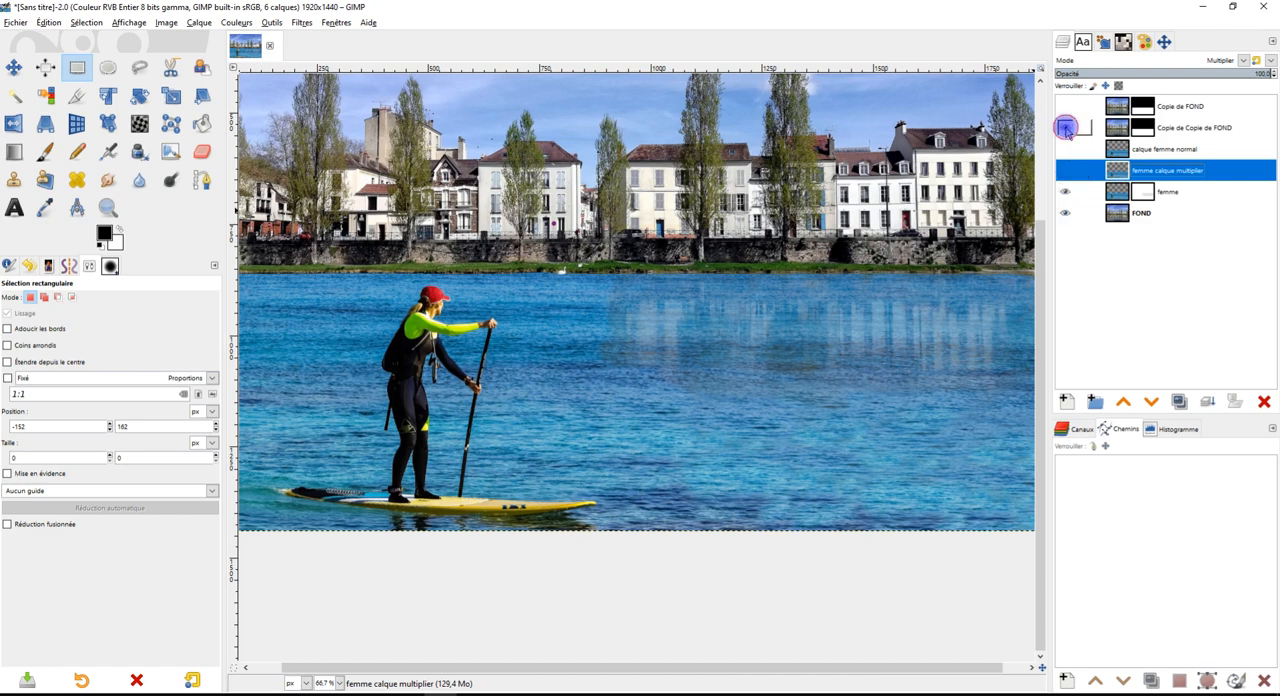
click(1066, 127)
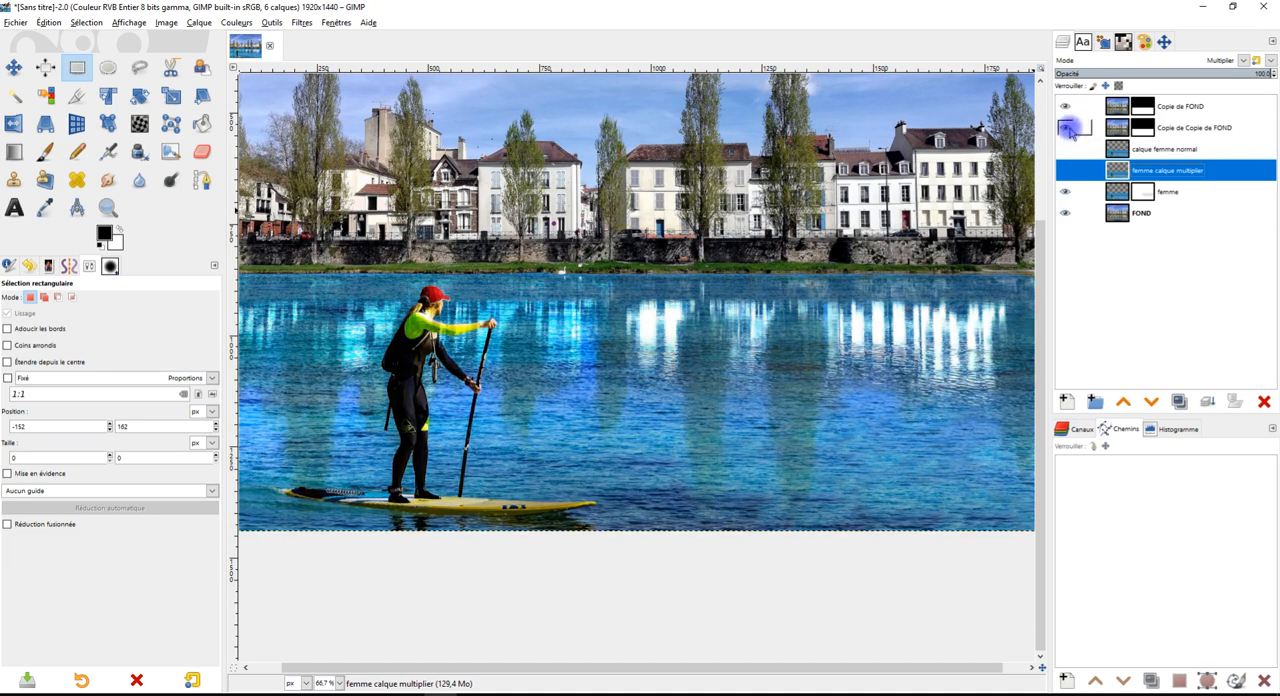
click(1065, 126)
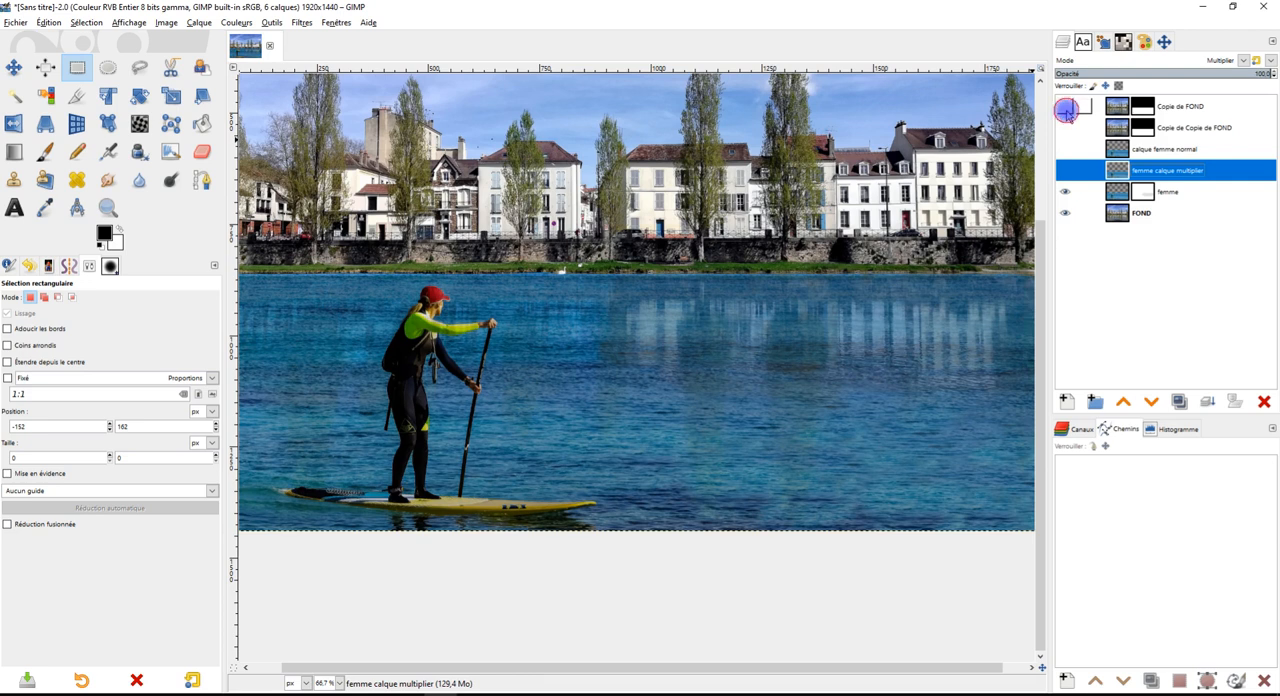
click(1066, 108)
Delete the layers Copie de FOND, Copie de Copie de FOND, calque femme normal and femme calque multiplier
click(1195, 106)
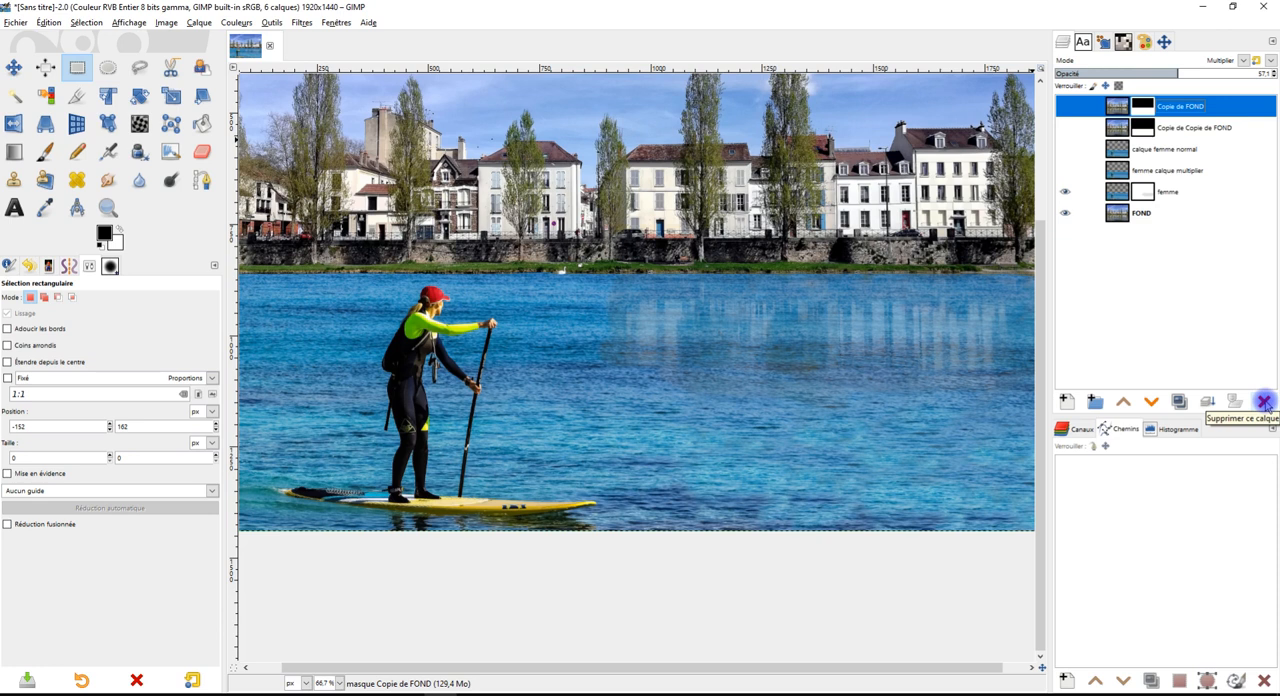
click(1264, 402)
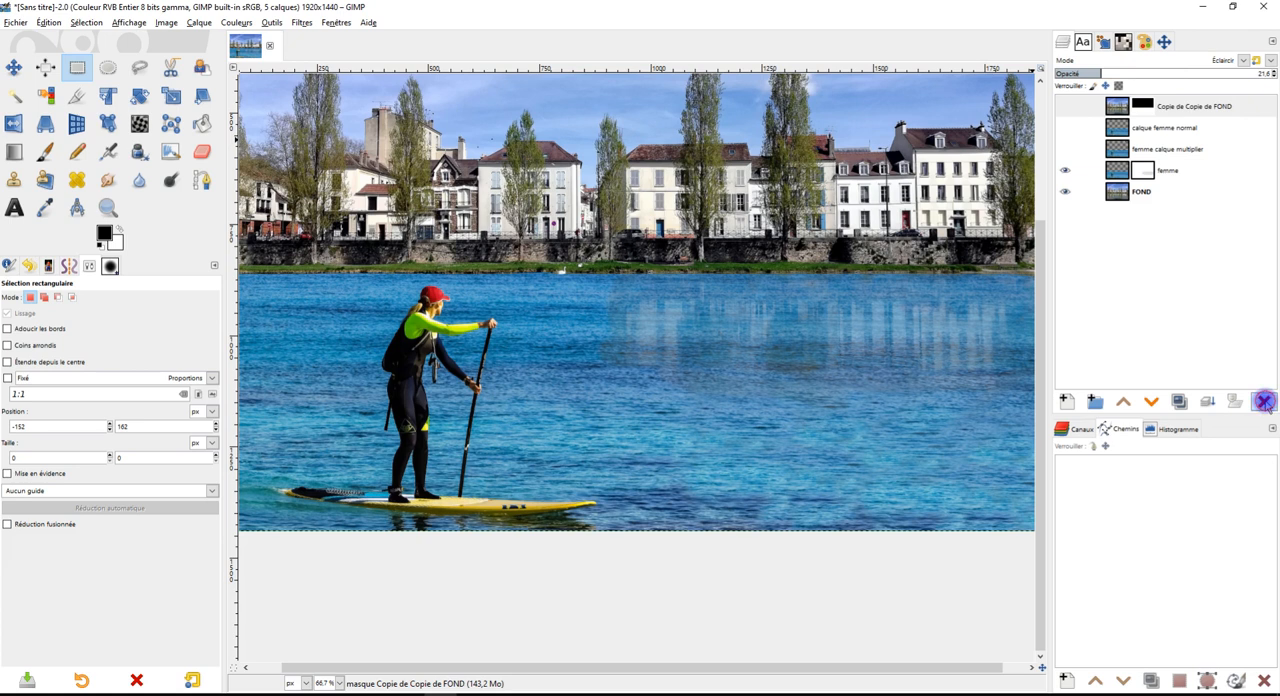
click(1264, 402)
click(1264, 402)
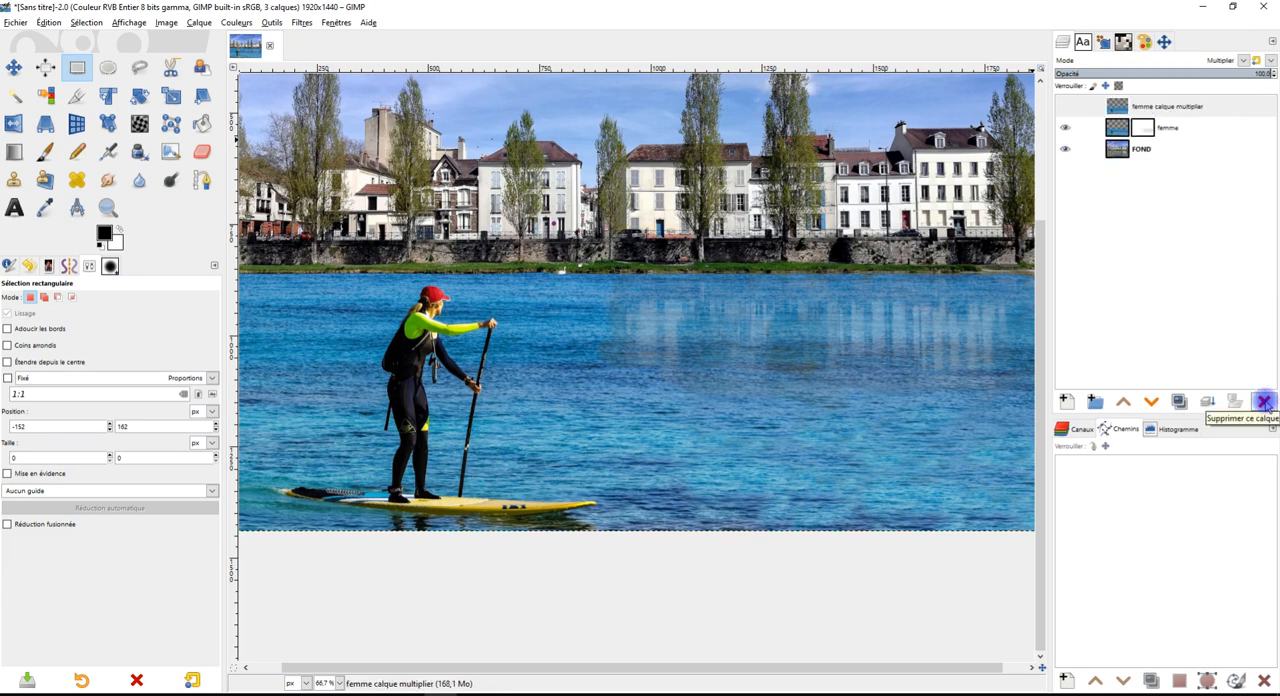
click(1067, 106)
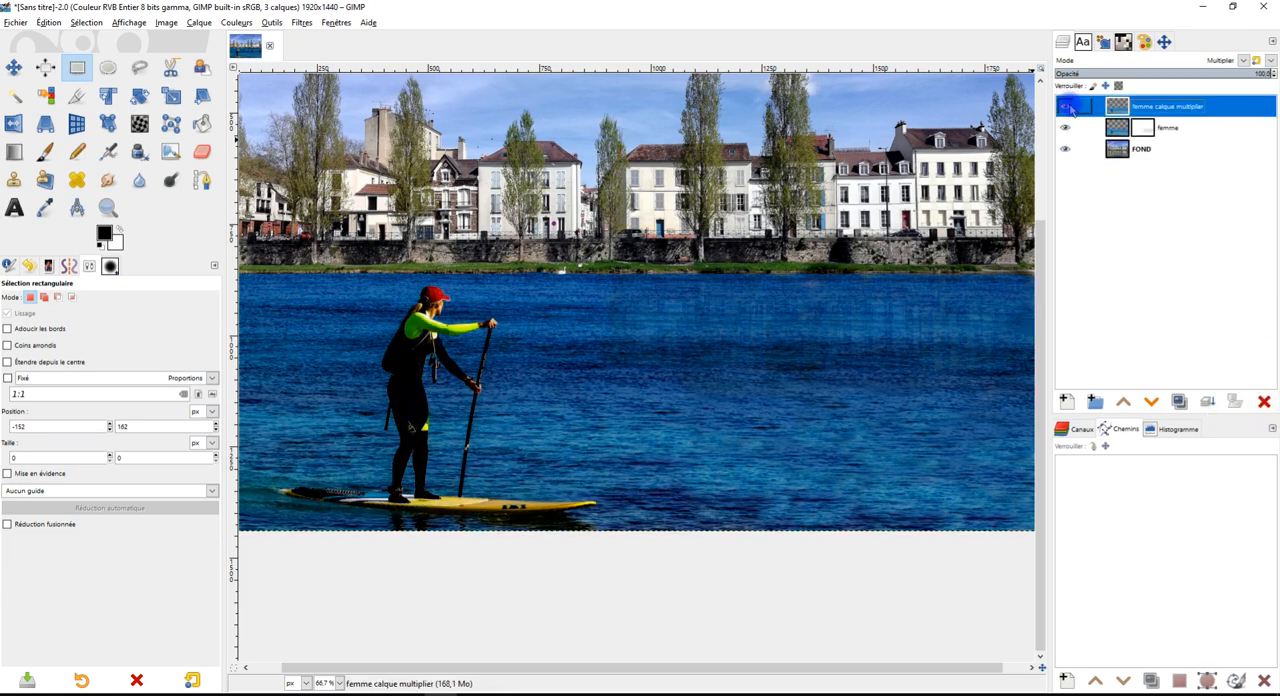
click(1067, 106)
click(1264, 402)
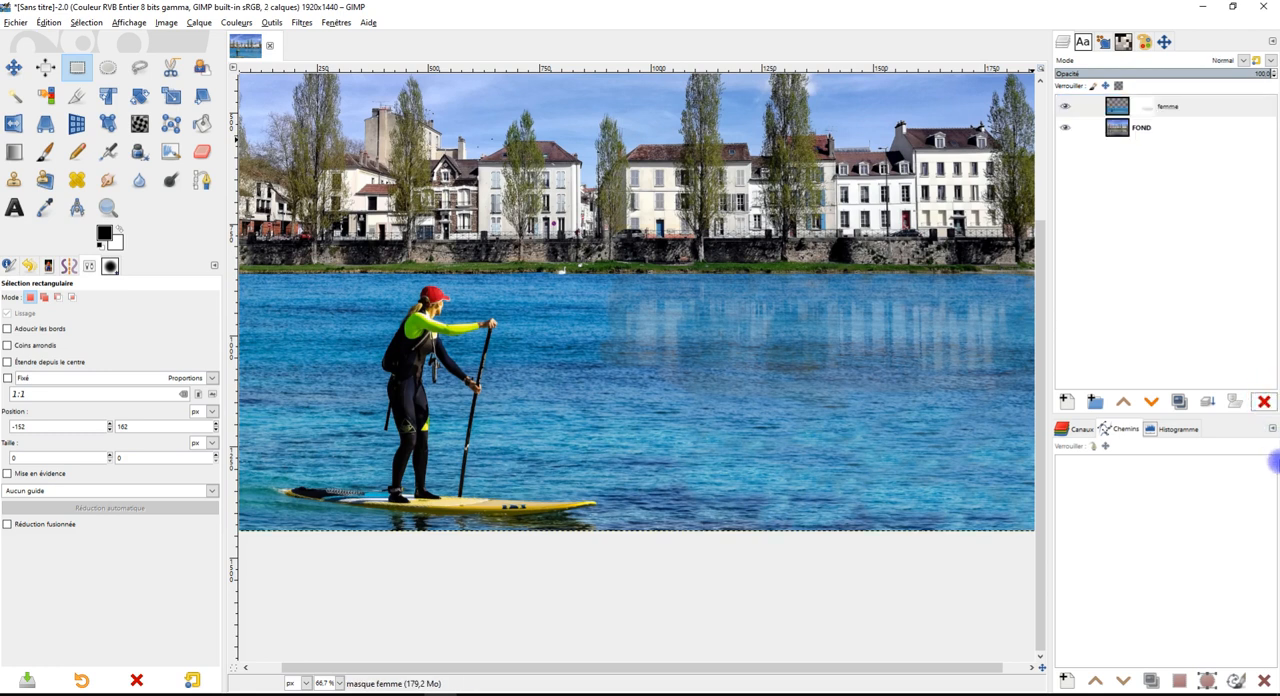
Activate the Paintbrush at about 43 opacity and make the femme layer's mask the active editing target
click(1186, 106)
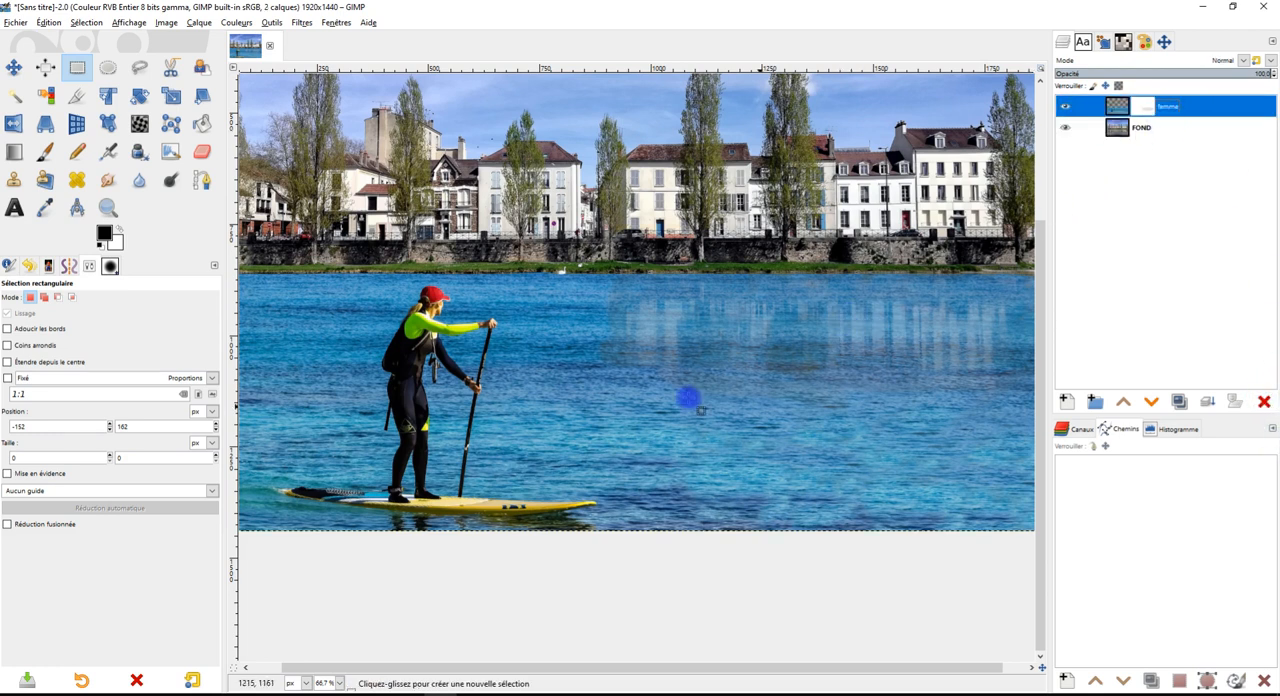
click(44, 151)
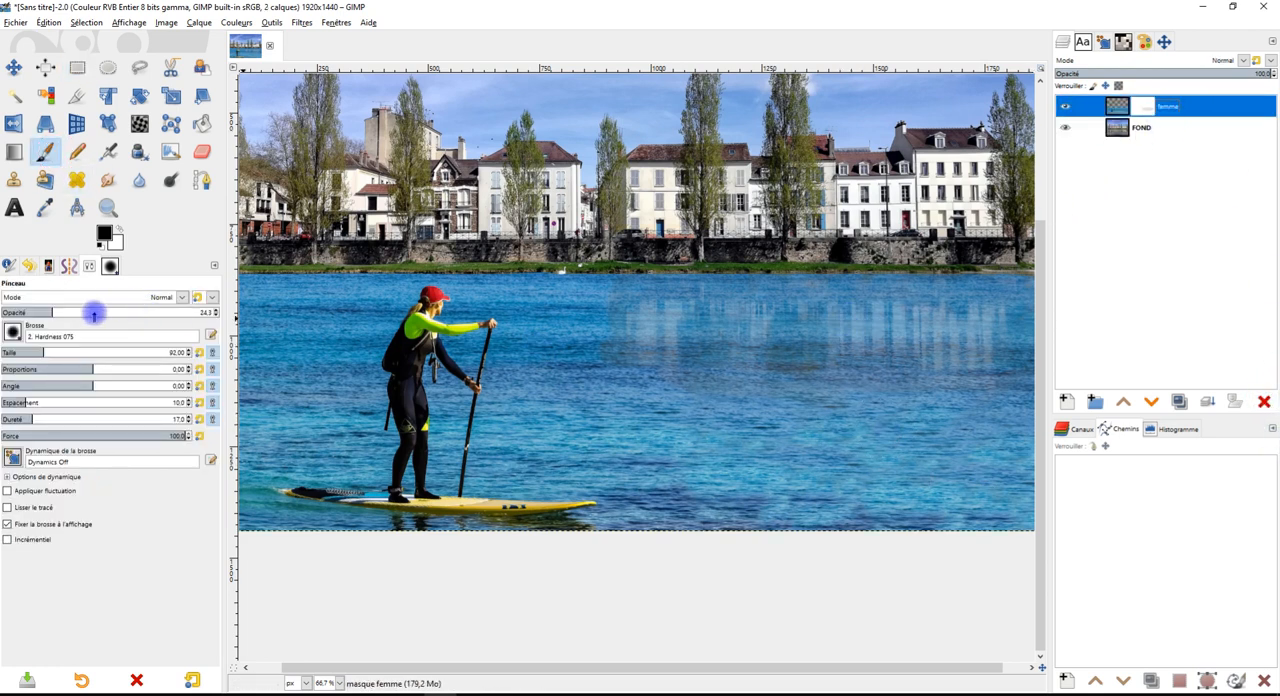
click(92, 311)
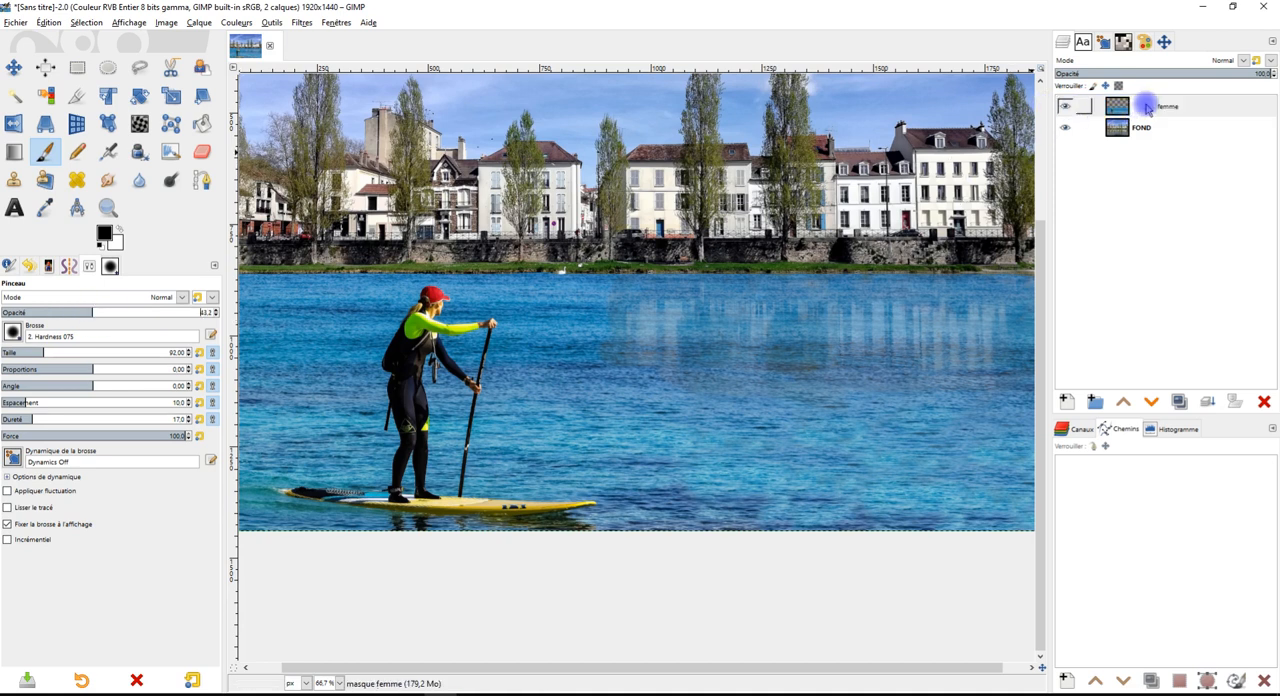
click(1148, 109)
drag(592, 401, 546, 369)
scroll(721, 367, down, 1)
scroll(723, 367, up, 1)
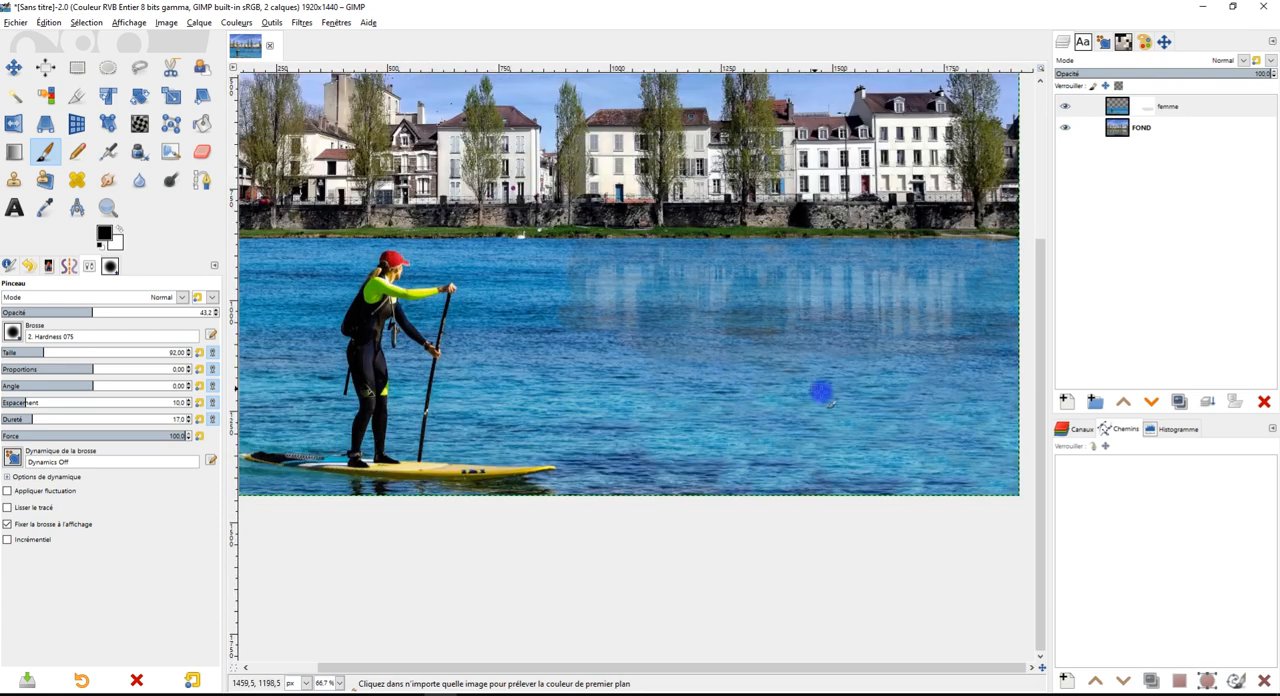
drag(820, 392, 722, 386)
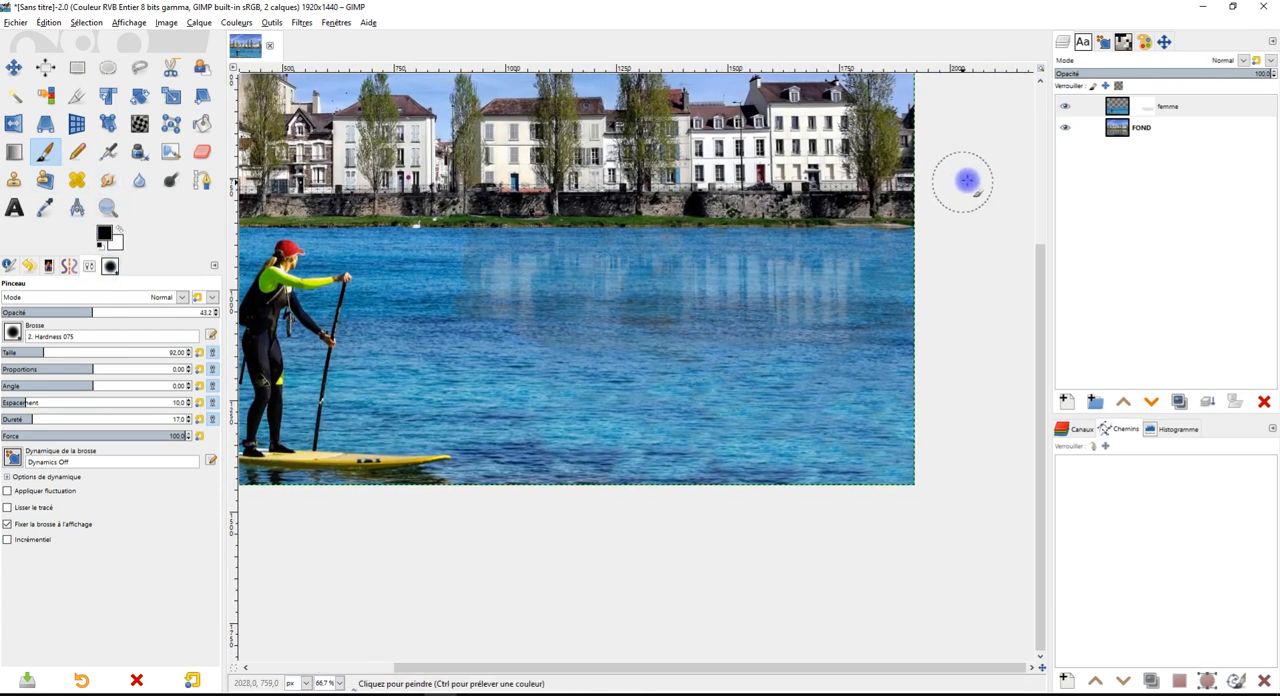
click(1153, 107)
Paint black on the femme mask to bring back building reflections in the water on both sides of the paddleboarder
mouse_move(908, 375)
mouse_down()
mouse_move(669, 373)
mouse_move(890, 366)
mouse_move(745, 367)
mouse_move(648, 404)
mouse_move(936, 411)
mouse_move(707, 443)
mouse_move(907, 459)
mouse_move(702, 473)
mouse_move(906, 469)
mouse_move(886, 434)
mouse_move(899, 480)
mouse_move(645, 462)
mouse_move(690, 463)
mouse_move(697, 423)
mouse_move(539, 428)
mouse_move(665, 400)
mouse_move(556, 384)
mouse_move(614, 361)
mouse_move(512, 360)
mouse_move(491, 393)
mouse_move(538, 433)
mouse_move(554, 392)
mouse_move(519, 390)
mouse_move(516, 483)
mouse_move(556, 478)
mouse_move(496, 485)
mouse_move(479, 478)
mouse_move(494, 462)
mouse_move(484, 439)
mouse_move(456, 422)
mouse_move(468, 375)
mouse_move(433, 386)
mouse_move(488, 358)
mouse_move(470, 338)
mouse_move(415, 331)
mouse_move(464, 264)
mouse_move(383, 254)
mouse_move(409, 303)
mouse_move(370, 372)
mouse_move(378, 407)
mouse_move(582, 447)
mouse_move(562, 425)
mouse_move(674, 470)
mouse_move(687, 508)
mouse_up()
scroll(378, 409, down, 1)
scroll(566, 438, up, 2)
drag(429, 388, 589, 429)
mouse_move(383, 317)
mouse_down()
mouse_move(696, 322)
mouse_move(409, 354)
mouse_move(663, 363)
mouse_move(492, 405)
mouse_up()
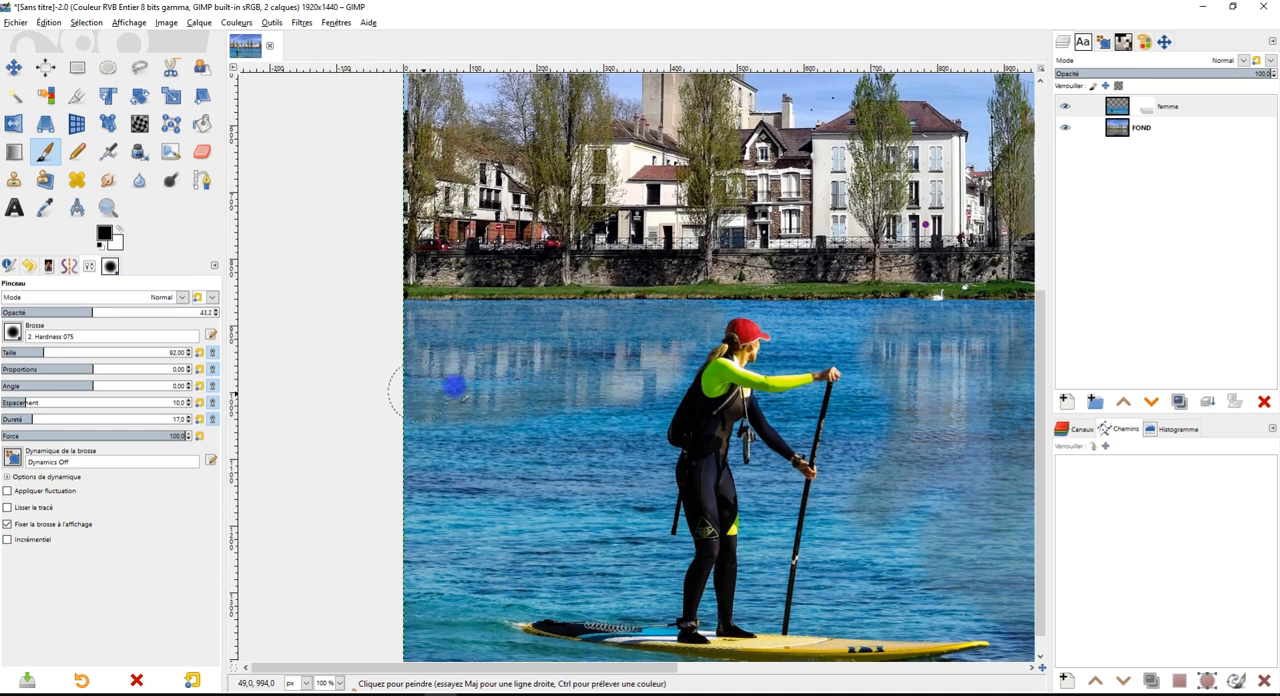
mouse_move(640, 428)
mouse_down()
mouse_move(390, 433)
mouse_move(406, 477)
mouse_move(665, 488)
mouse_move(608, 470)
mouse_up()
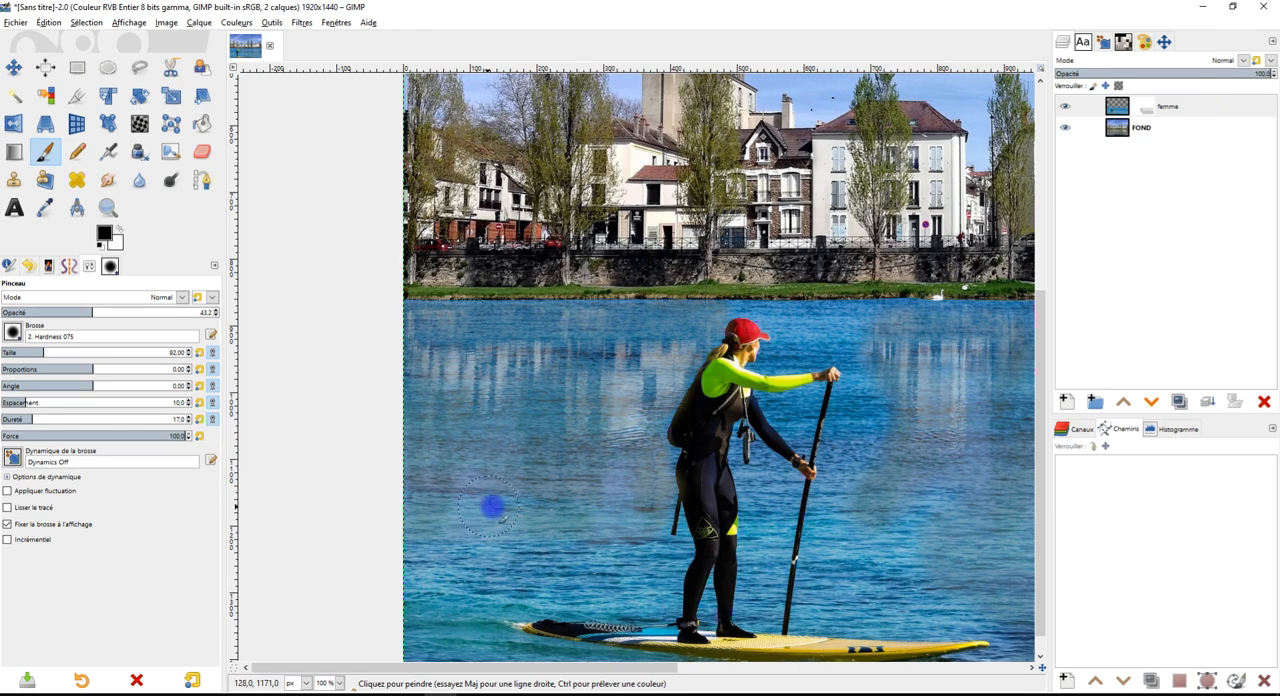
Start a path with the Paths tool at the paddleboard's tail and curve it along the board's lower edge
drag(957, 412, 886, 342)
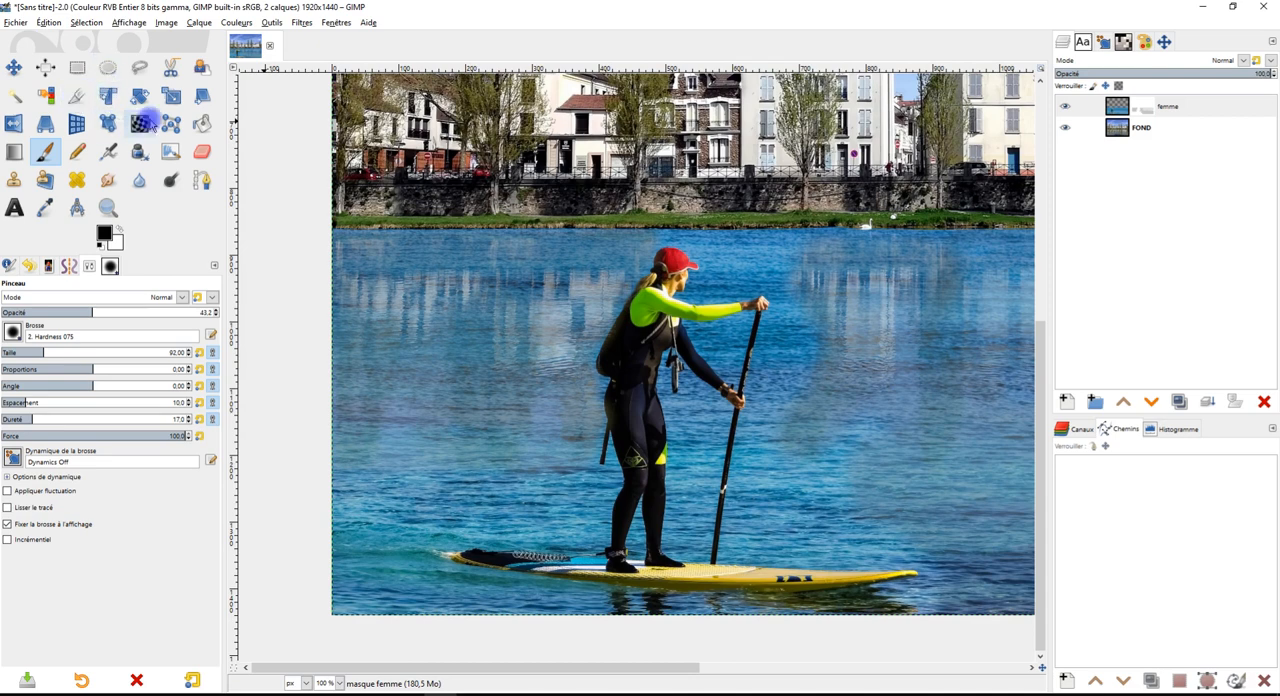
click(202, 179)
drag(631, 452, 562, 332)
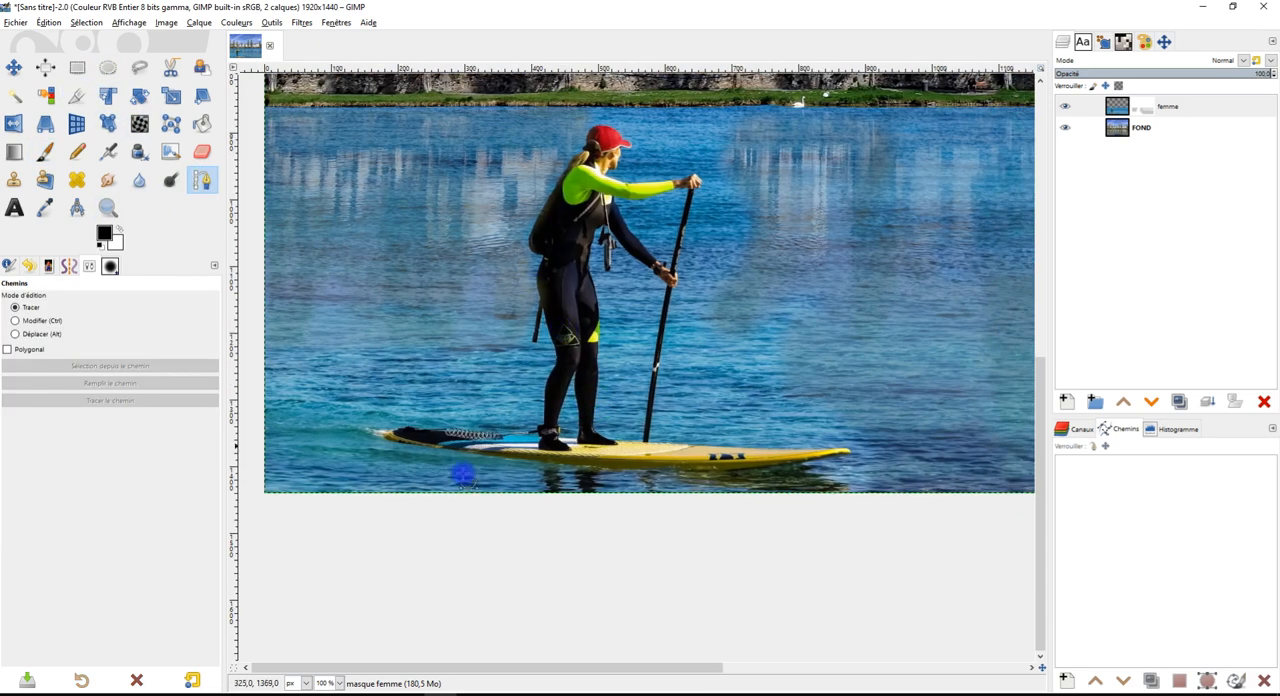
scroll(411, 444, up, 2)
drag(503, 366, 499, 454)
drag(812, 430, 775, 331)
drag(386, 413, 372, 357)
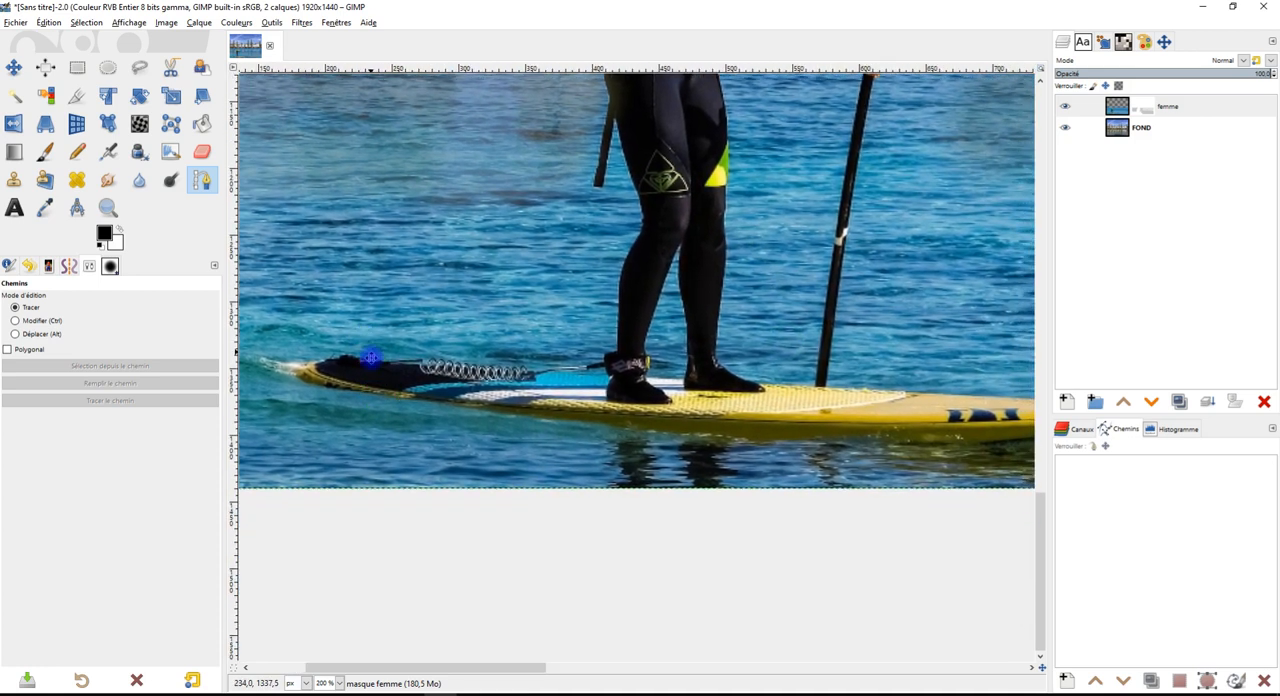
click(297, 373)
drag(490, 410, 549, 416)
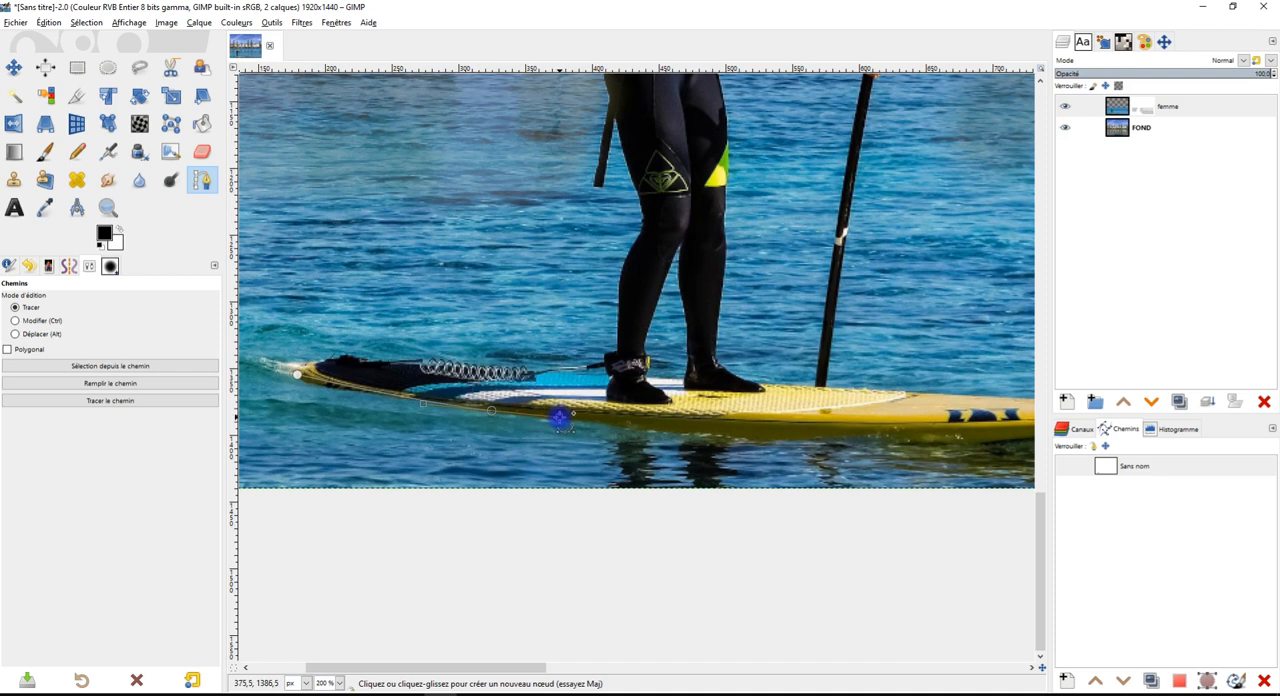
Continue the path with curved nodes along the underside of the paddleboard towards its nose
ctrl+scroll(690, 424, down, 3)
ctrl+scroll(771, 412, up, 1)
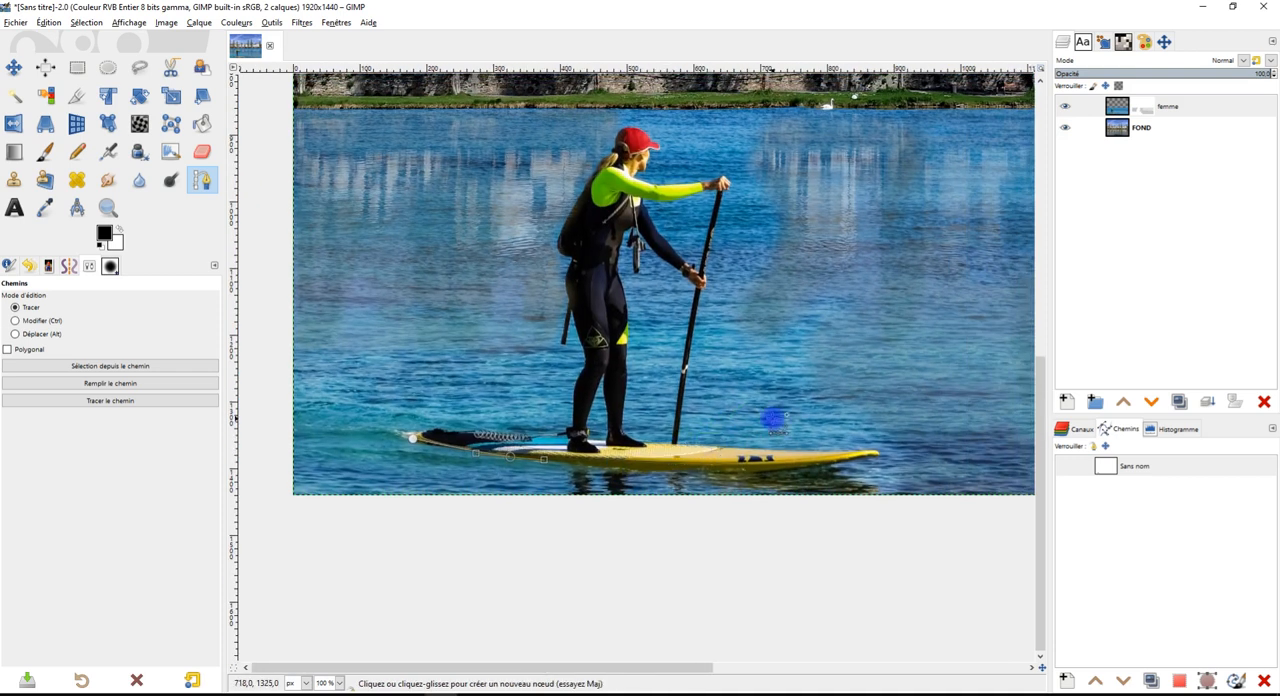
ctrl+scroll(777, 416, down, 2)
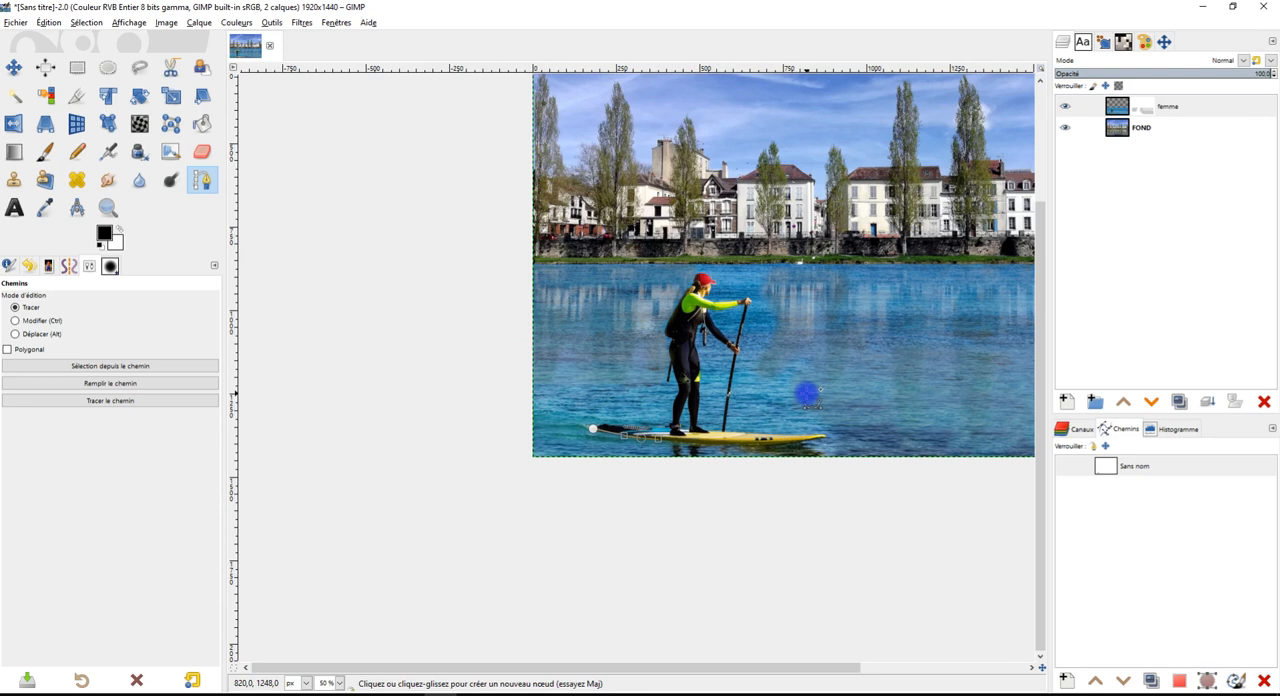
ctrl+scroll(771, 423, up, 2)
scroll(660, 422, down, 1)
ctrl+scroll(620, 424, up, 1)
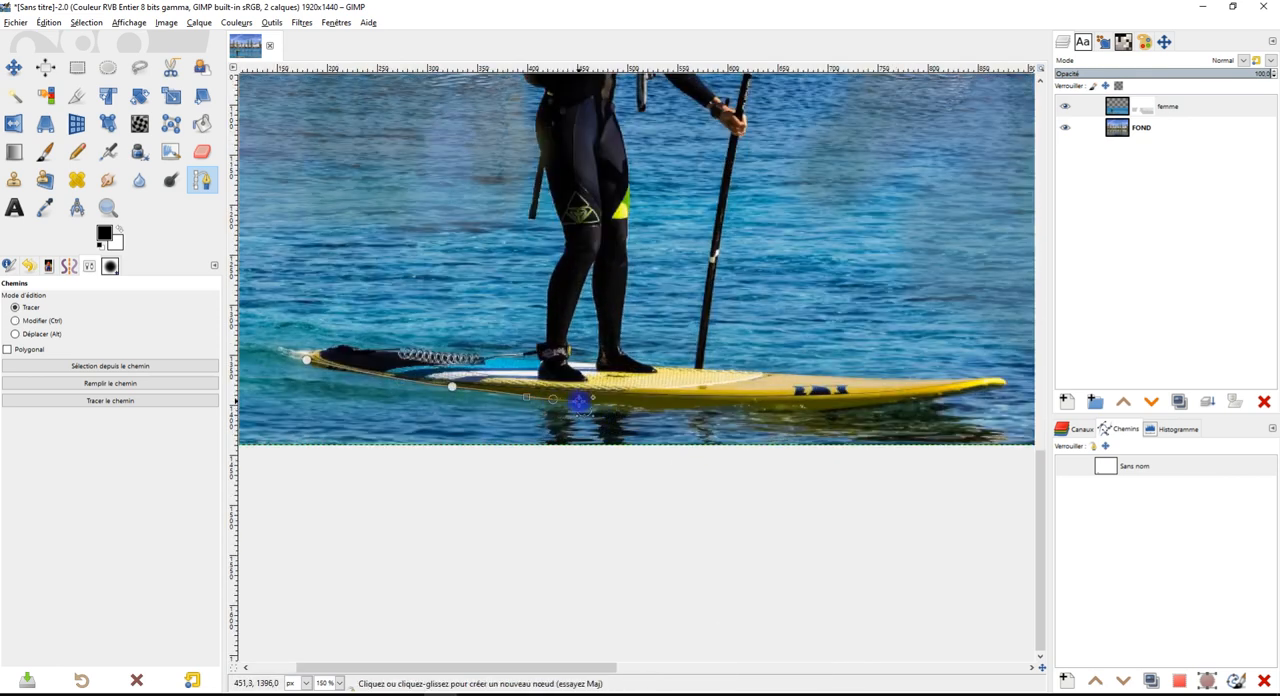
drag(727, 412, 759, 412)
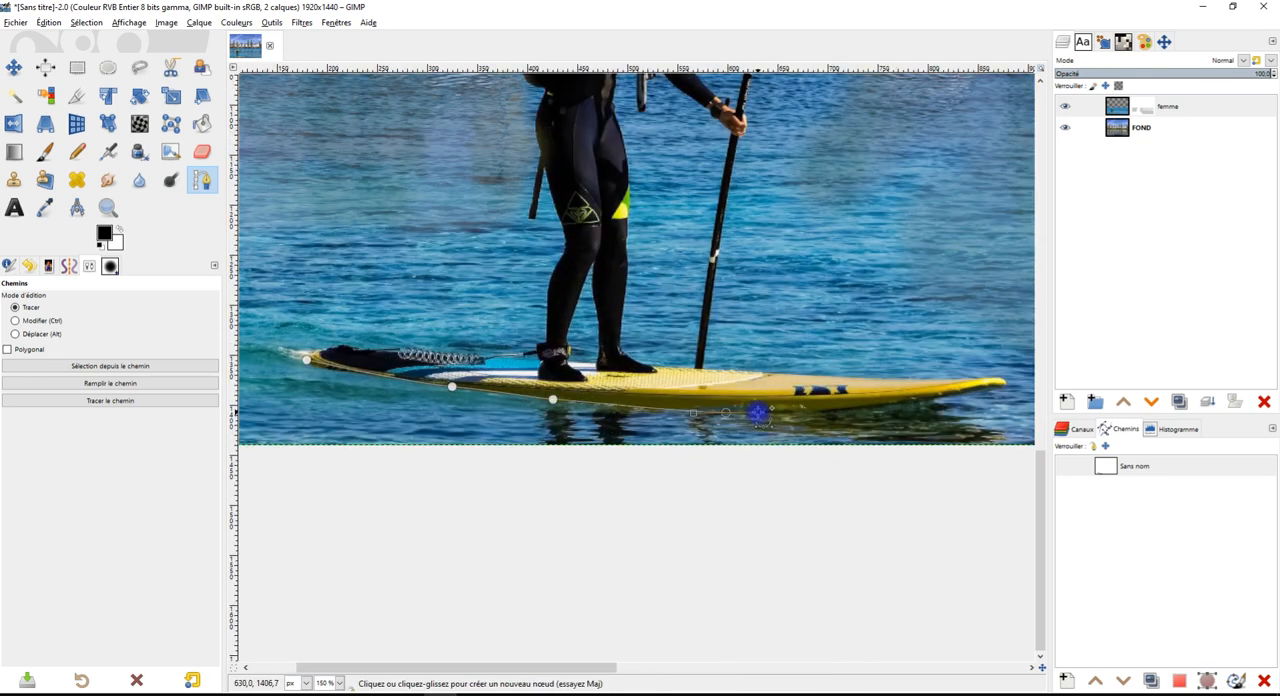
drag(861, 409, 1005, 390)
Undo the misplaced nodes near the board's nose and retrace the path around the tip onto the upper edge
click(1005, 385)
click(1004, 381)
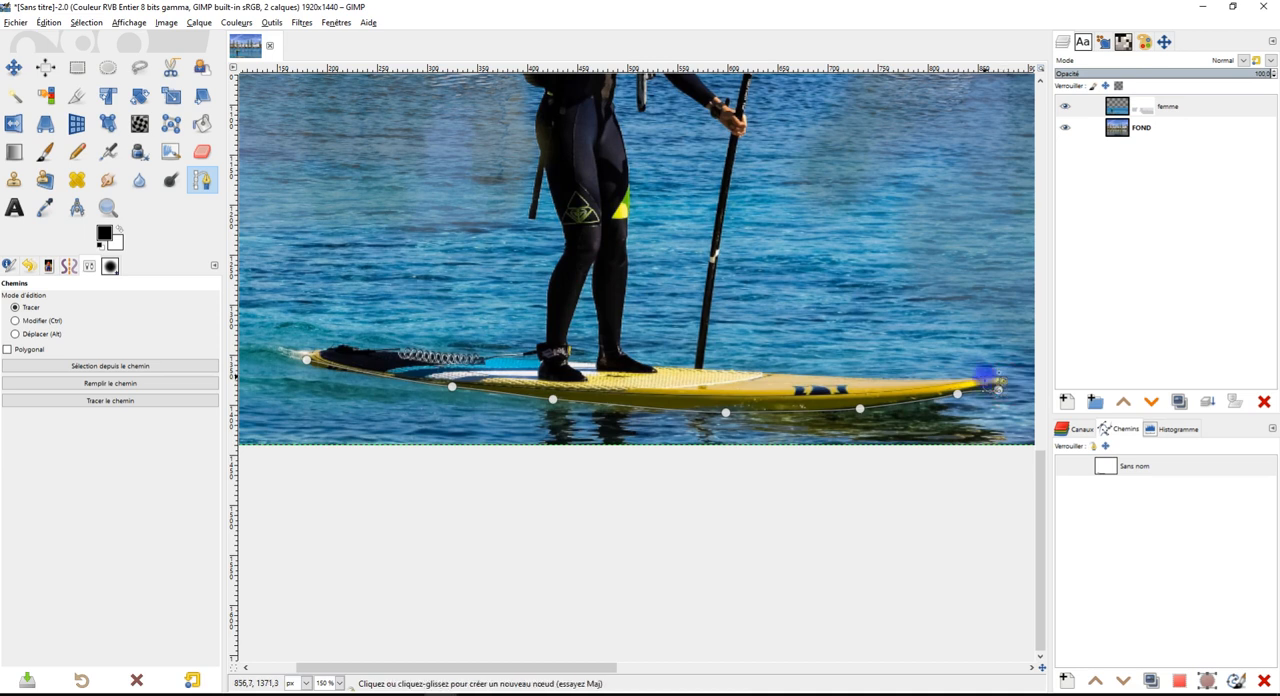
scroll(996, 381, up, 2)
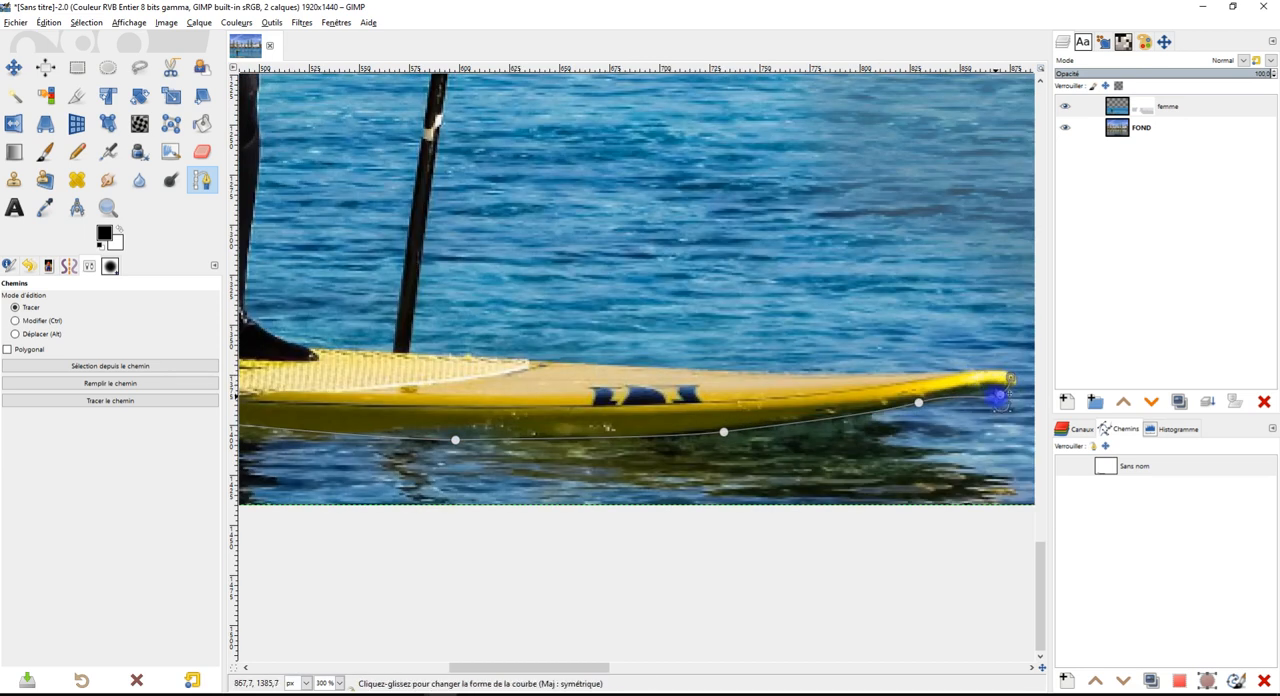
key(ctrl+z)
key(ctrl+z)
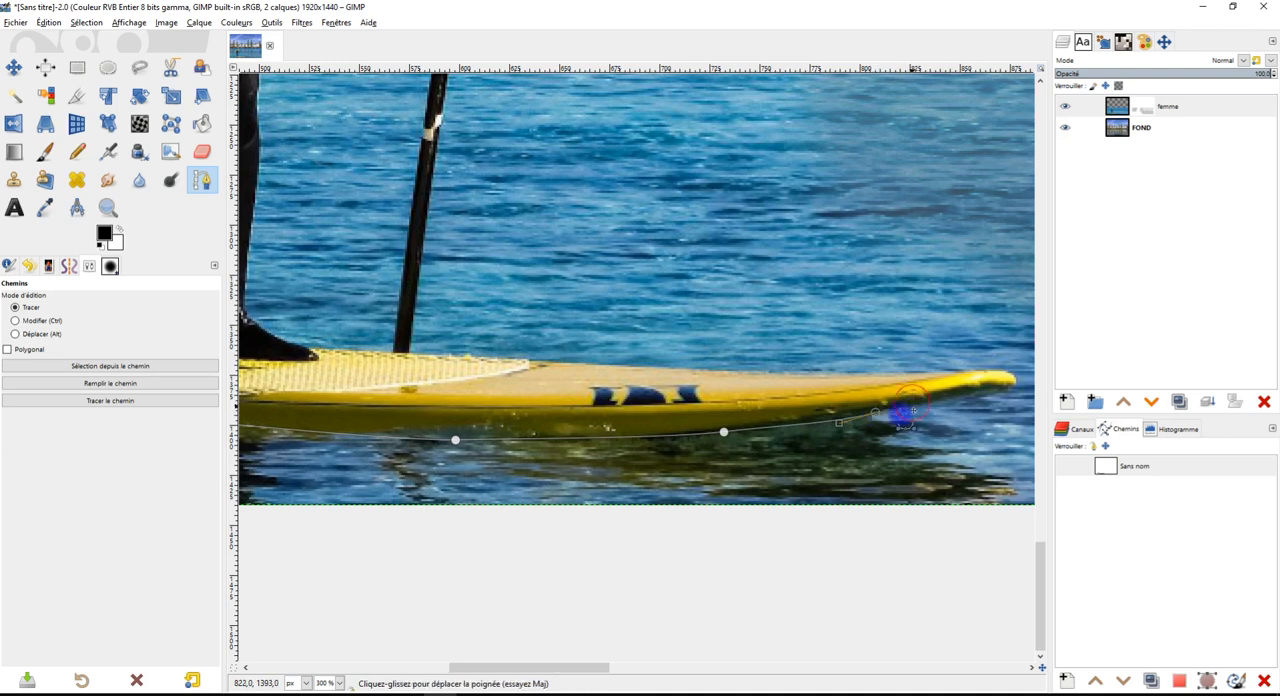
click(1016, 385)
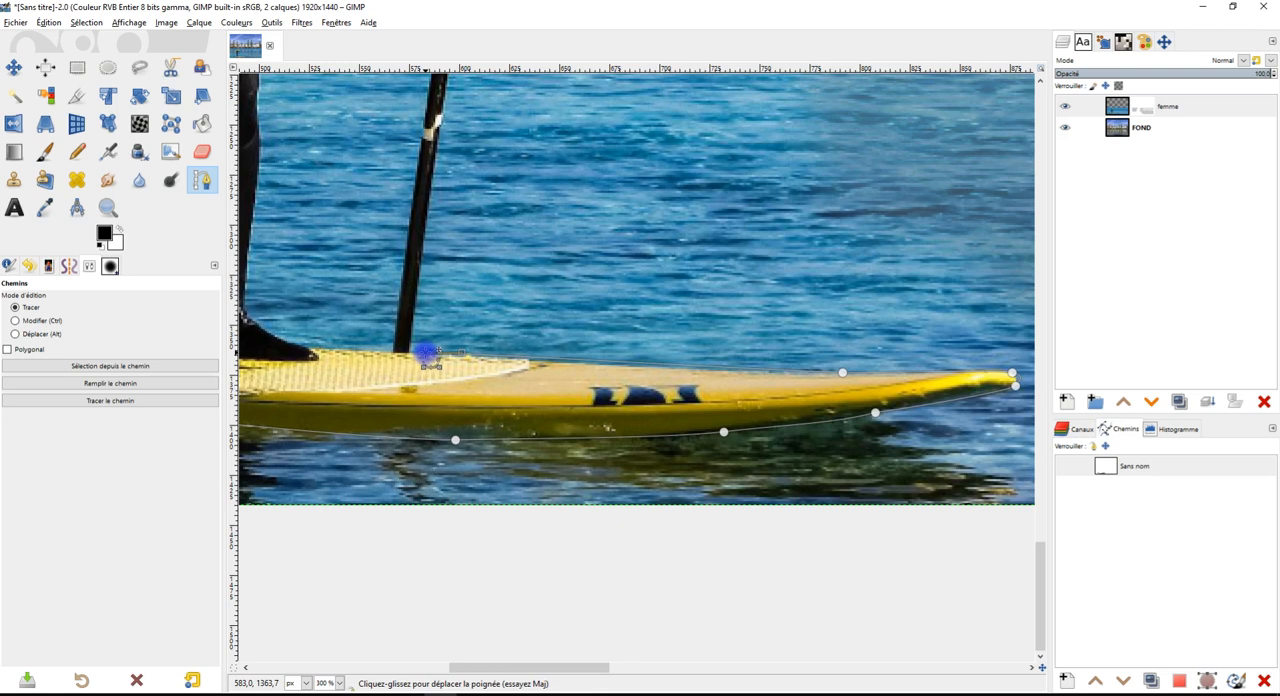
Add a path node on the board's upper edge where the foot of the paddle meets the deck
ctrl+scroll(472, 282, down, 3)
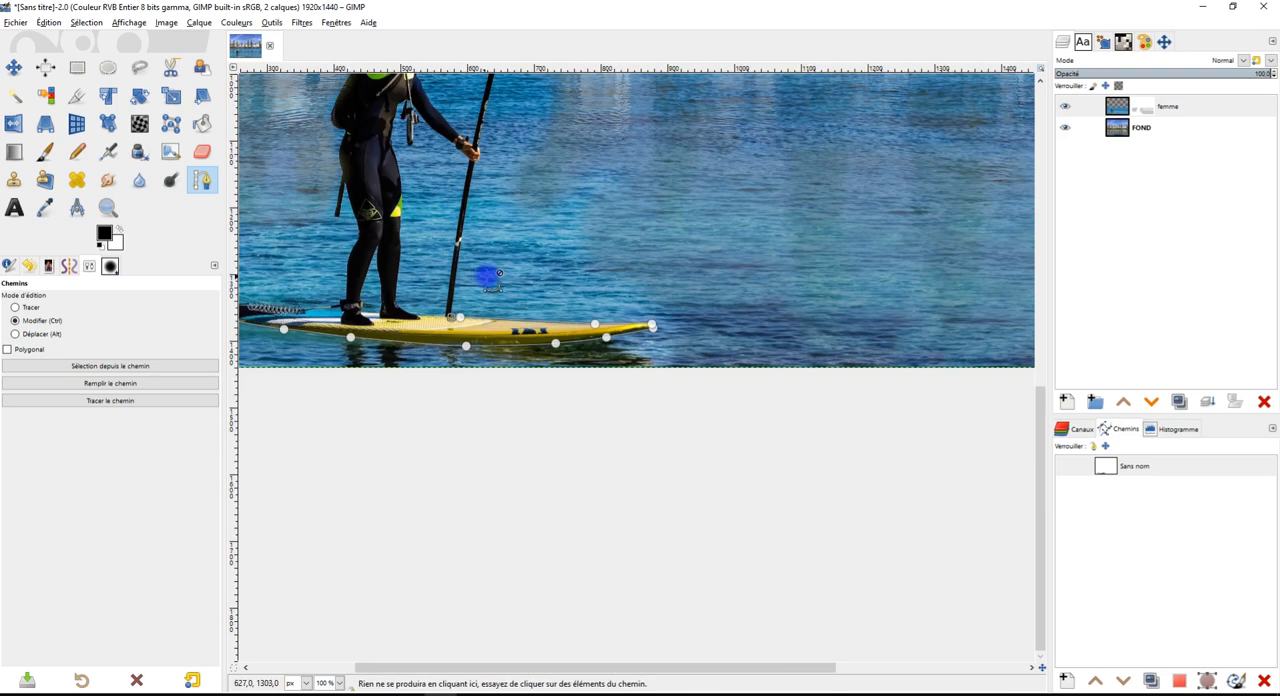
drag(540, 250, 576, 303)
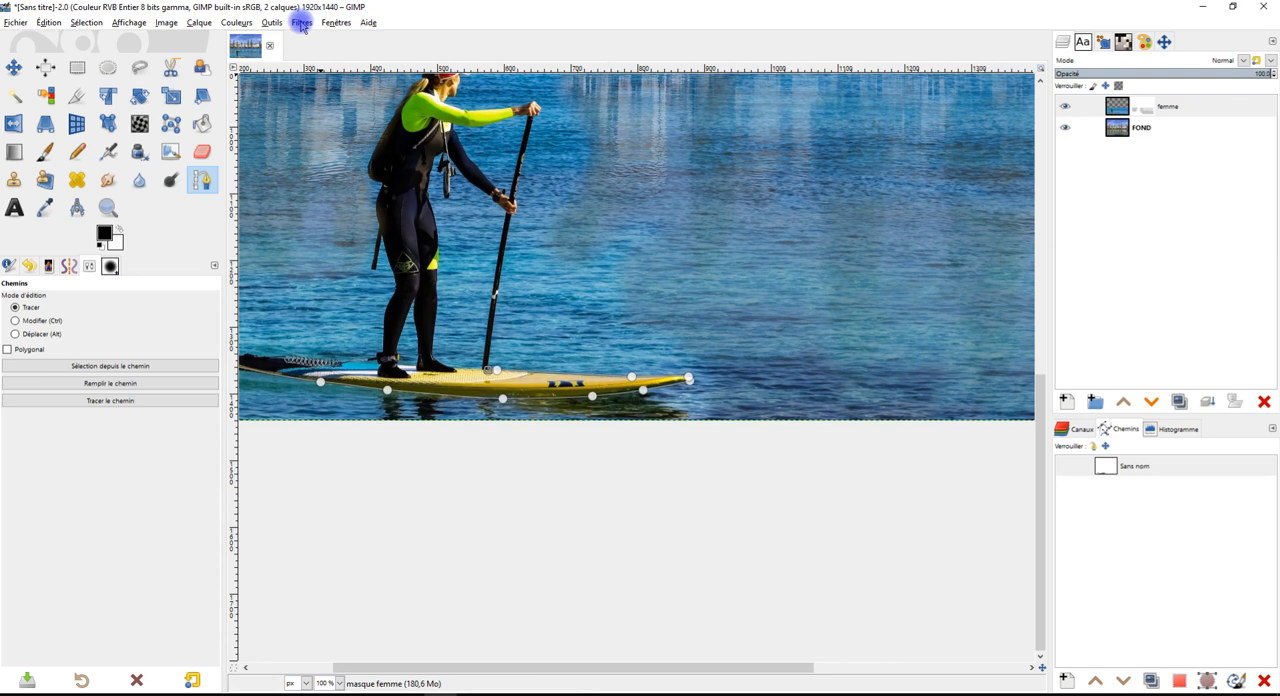
key(Escape)
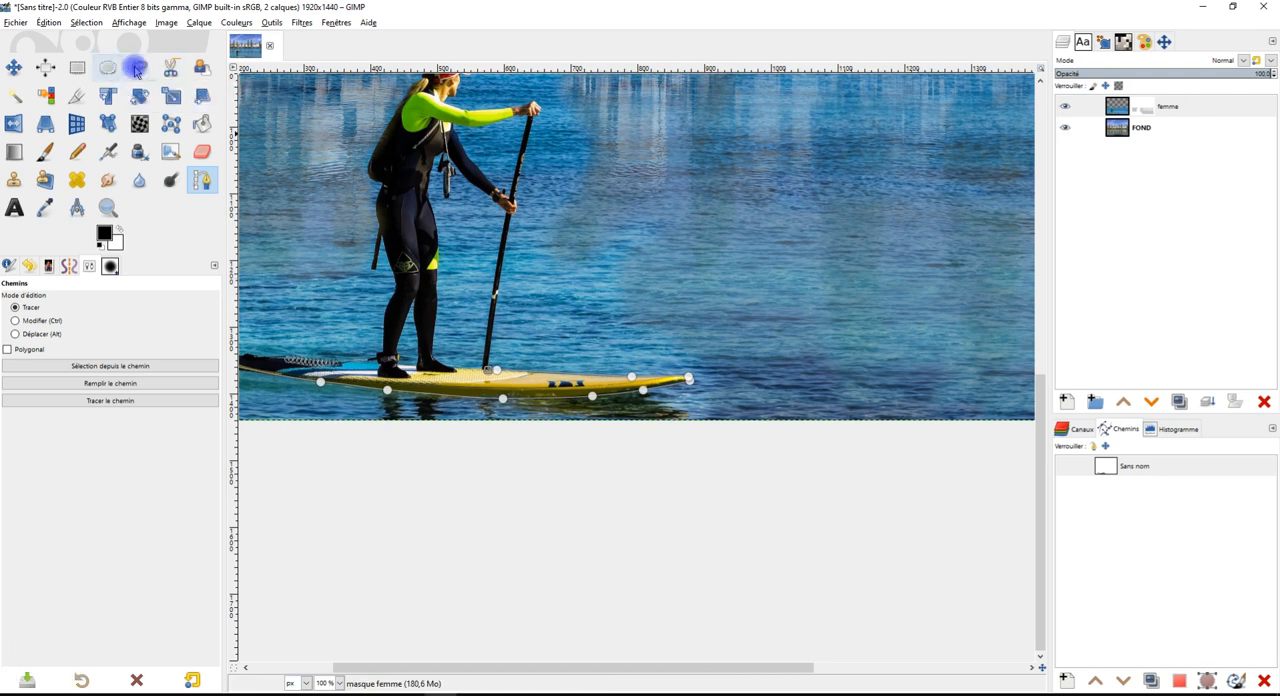
scroll(506, 350, up, 3)
scroll(557, 342, up, 2)
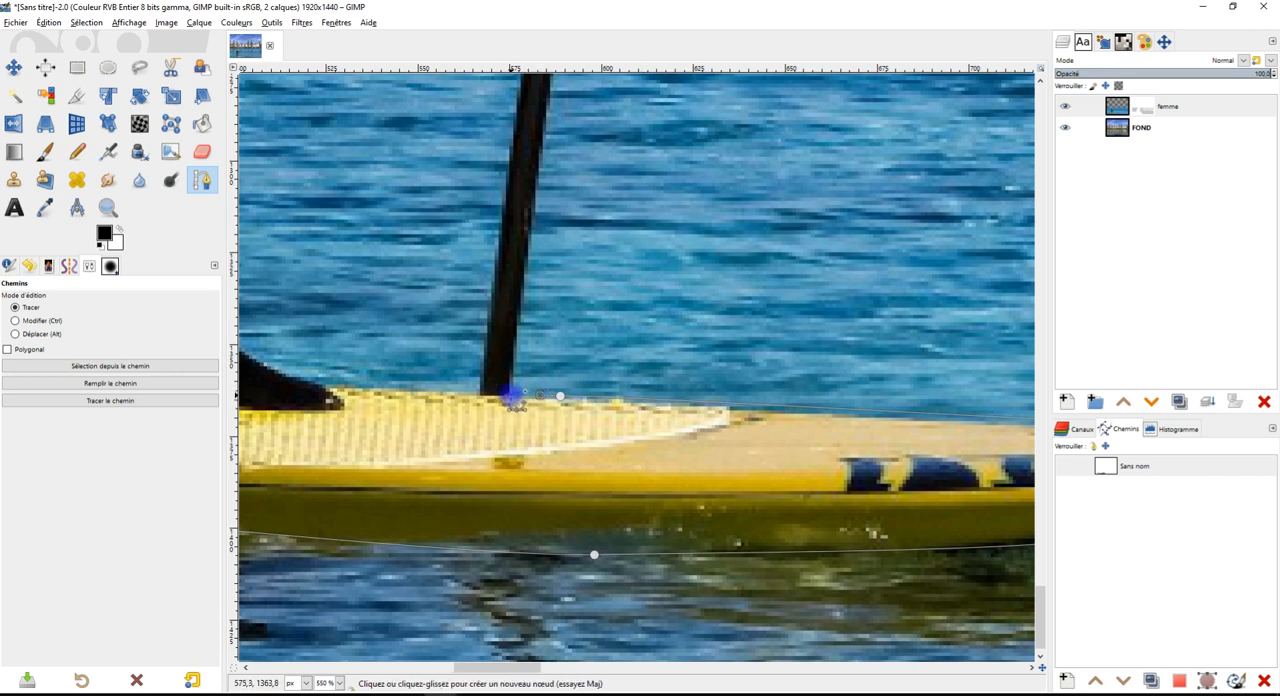
scroll(597, 208, up, 3)
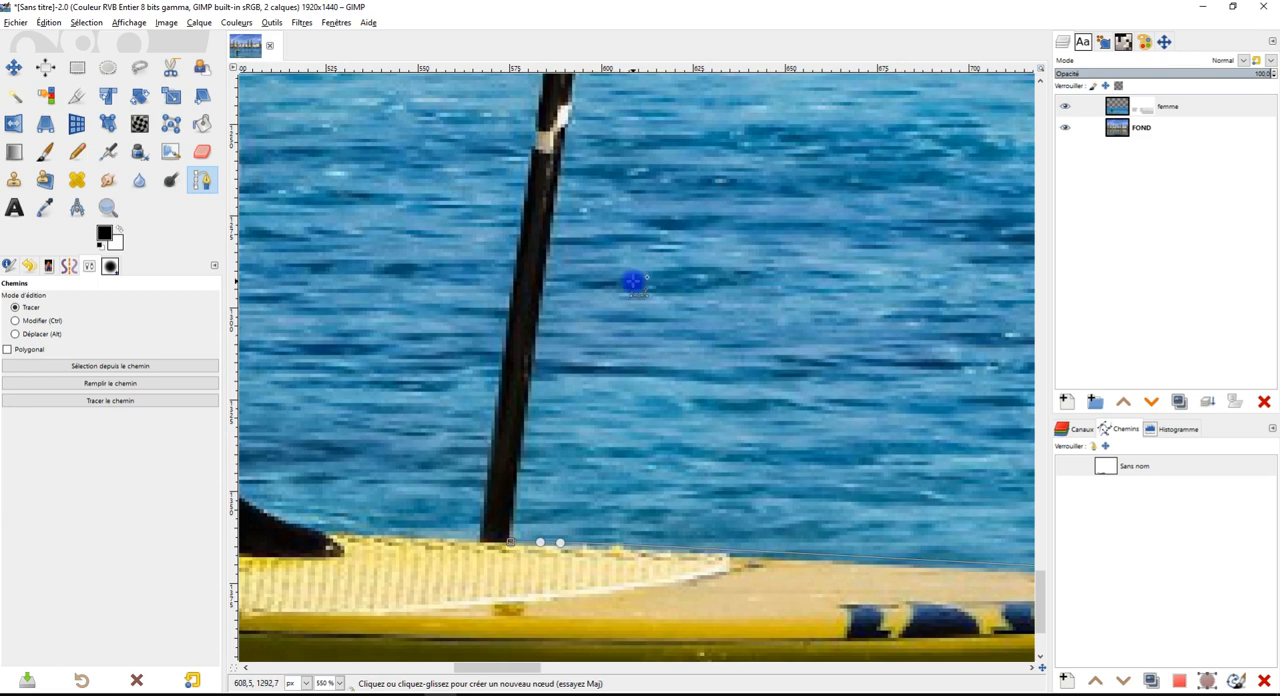
Continue the path up the outer edge of the paddle shaft to just below the woman's lower hand
scroll(633, 283, down, 1)
scroll(633, 283, up, 1)
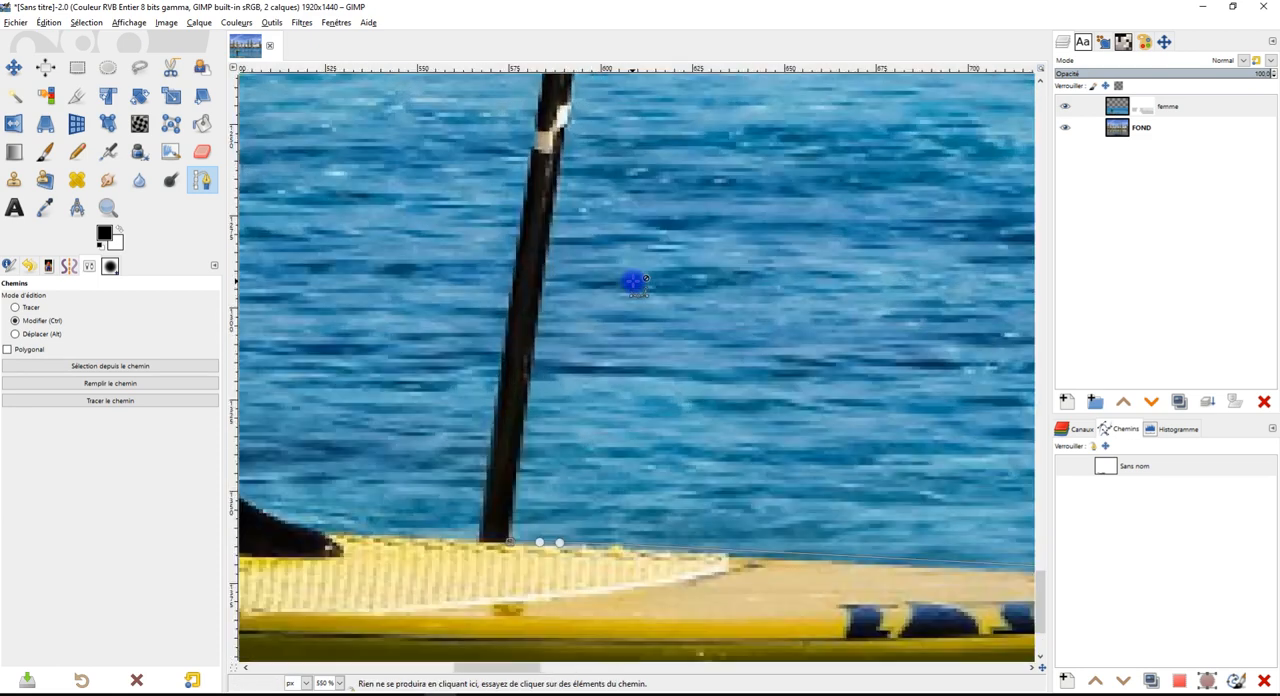
drag(621, 222, 662, 460)
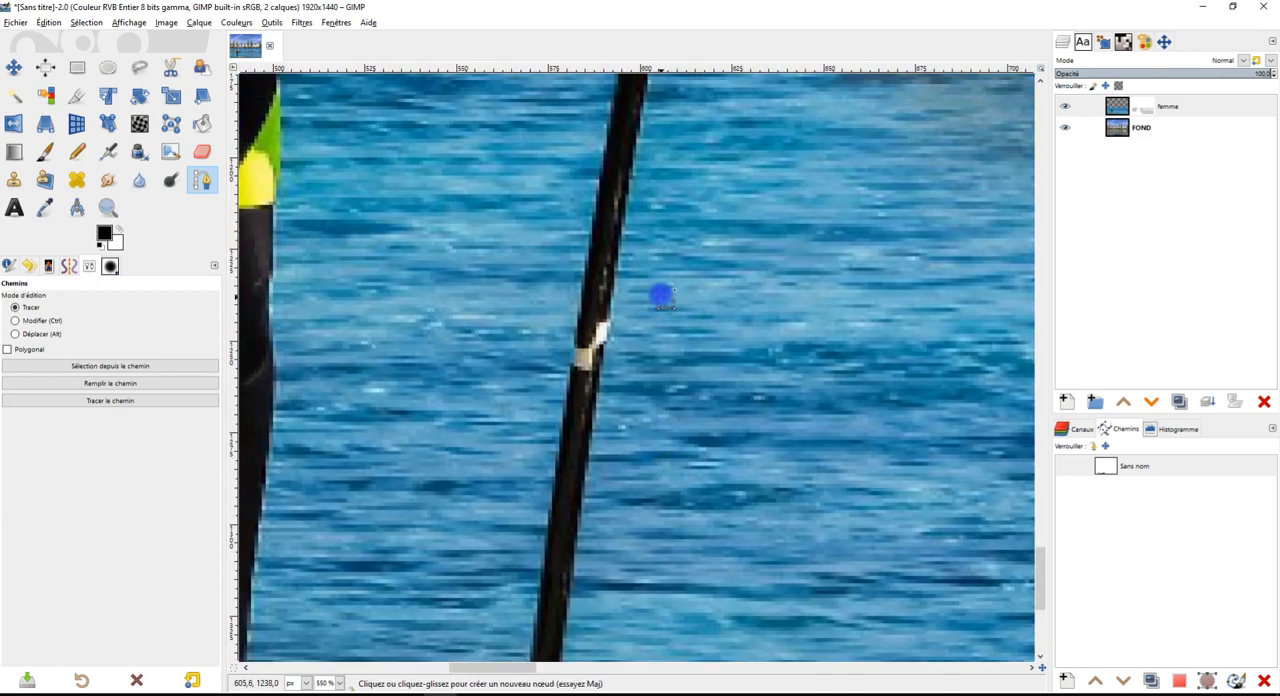
click(629, 180)
drag(720, 188, 666, 463)
click(624, 187)
drag(693, 169, 669, 325)
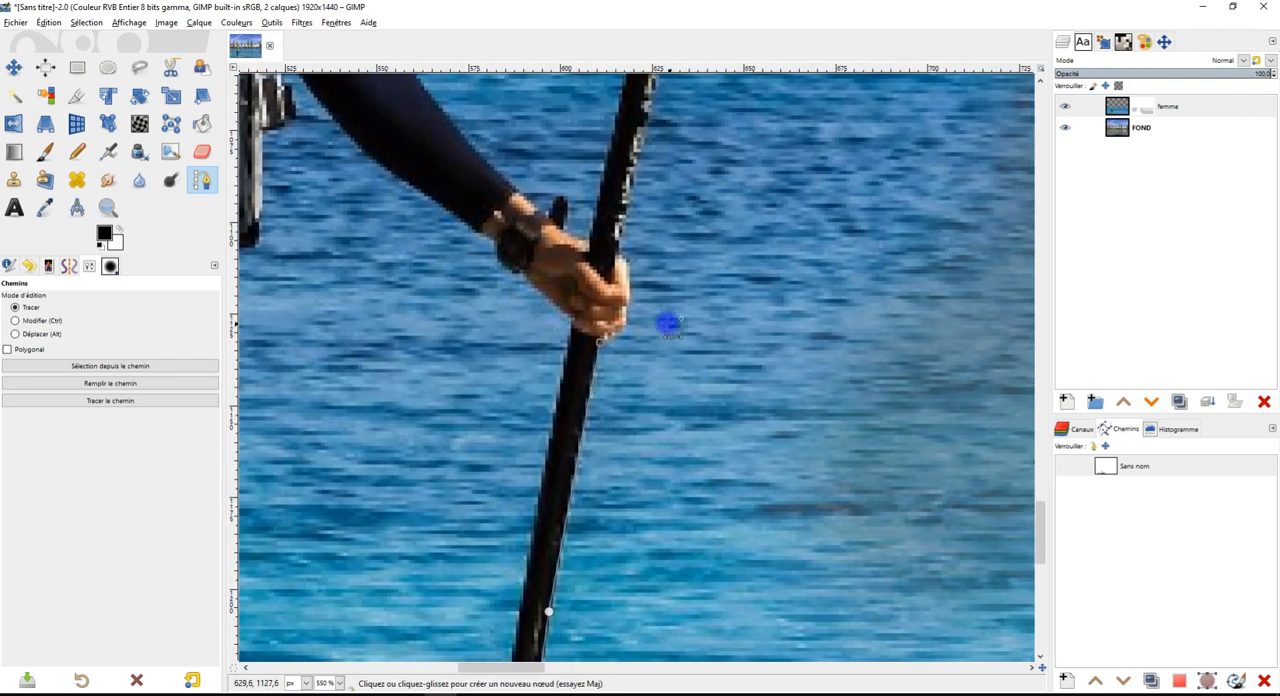
Trace the path around the fingers of the lower hand and up the paddle shaft to the upper hand
click(613, 335)
click(629, 303)
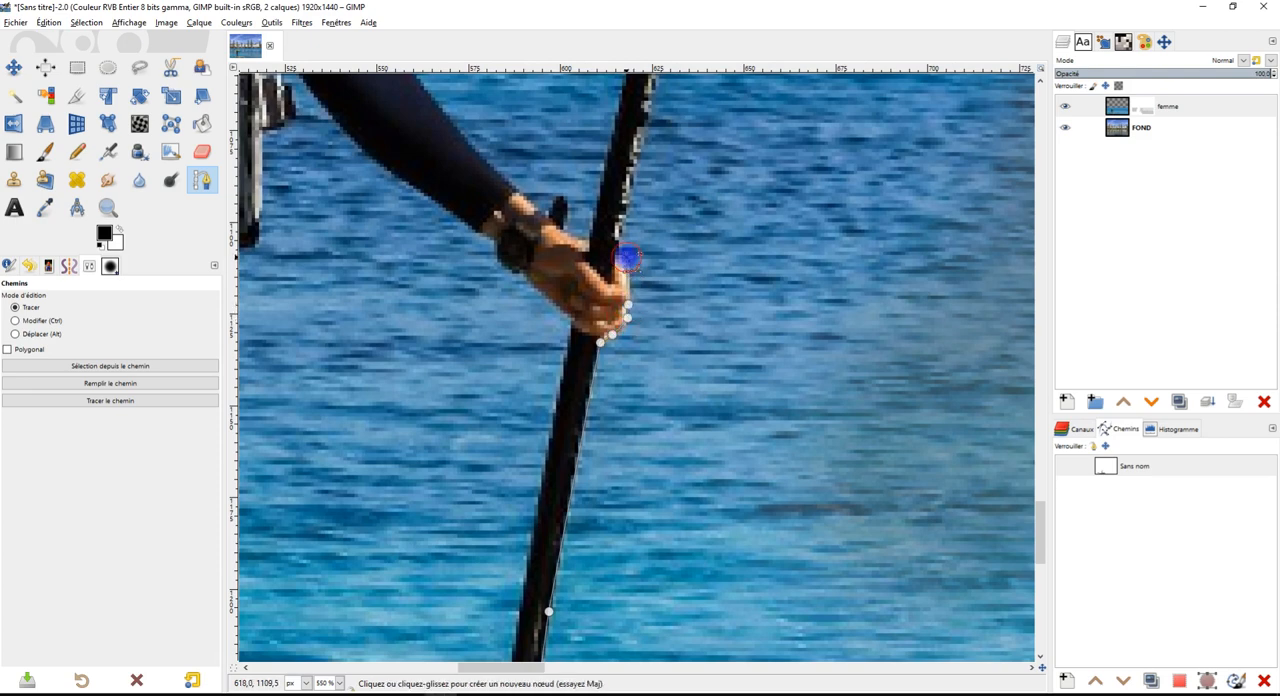
scroll(686, 391, up, 10)
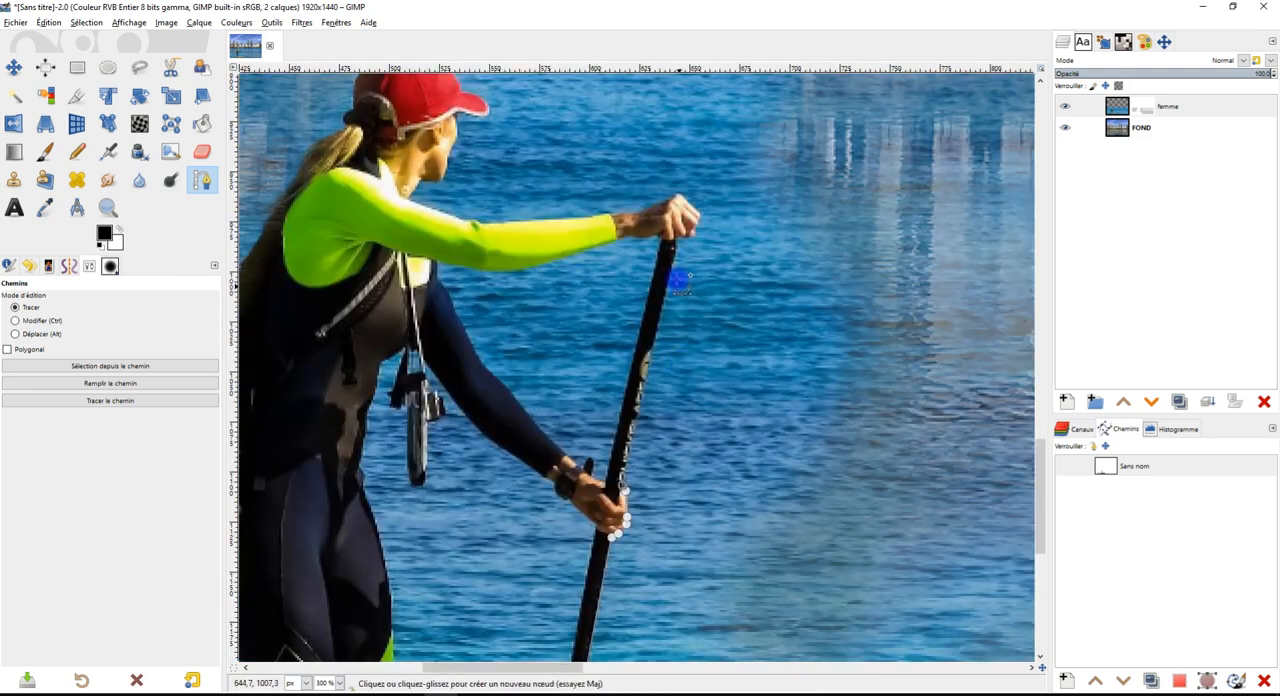
click(680, 264)
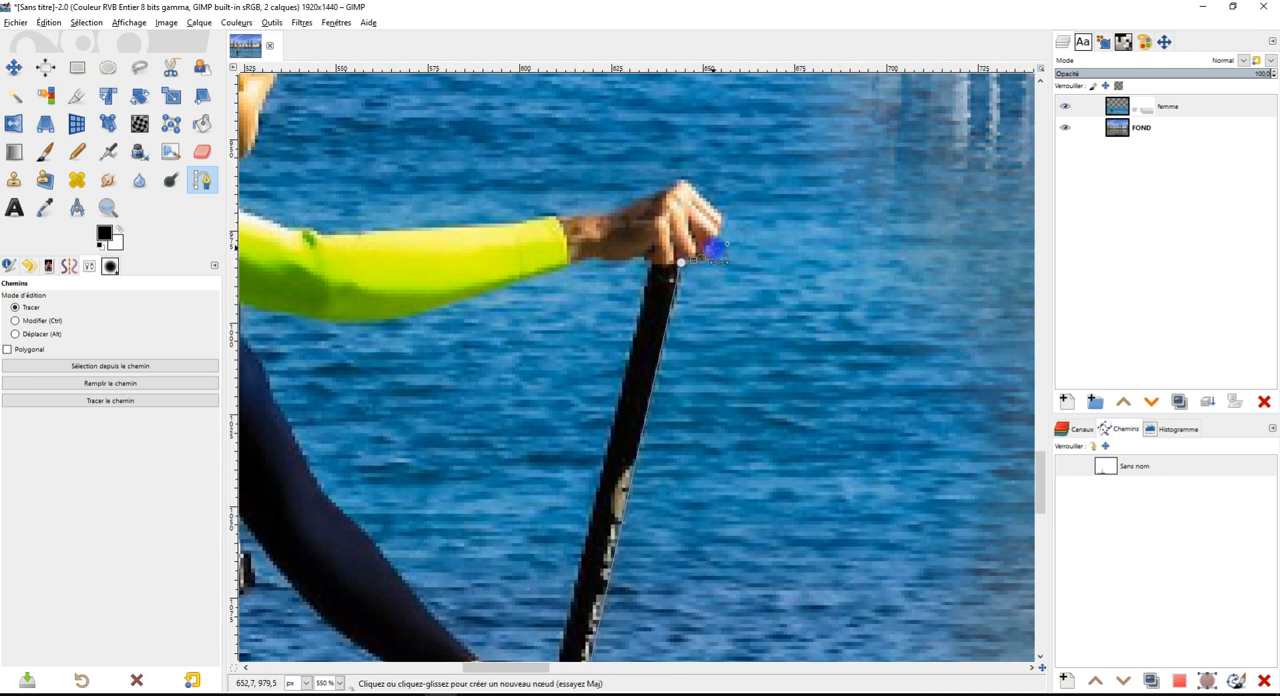
Continue the path around the upper hand's knuckles and along the top of the green sleeve to the elbow
click(721, 225)
click(681, 177)
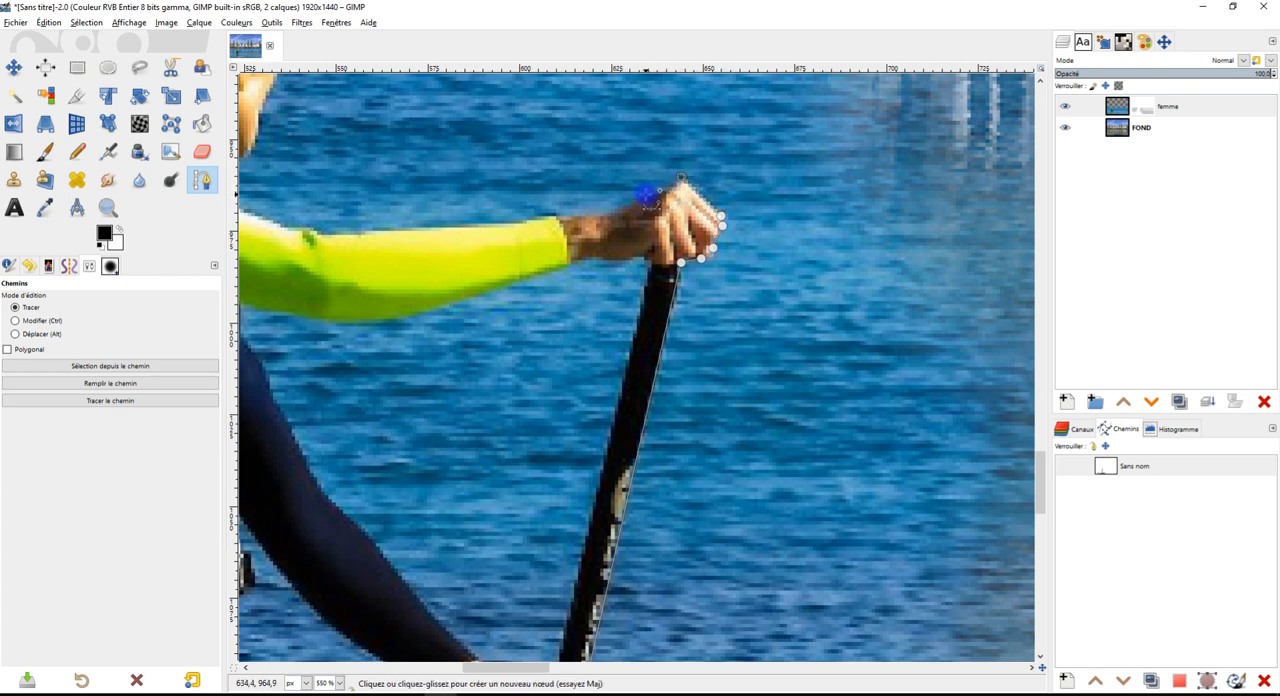
click(604, 212)
click(552, 216)
click(424, 225)
drag(316, 236, 673, 372)
click(675, 370)
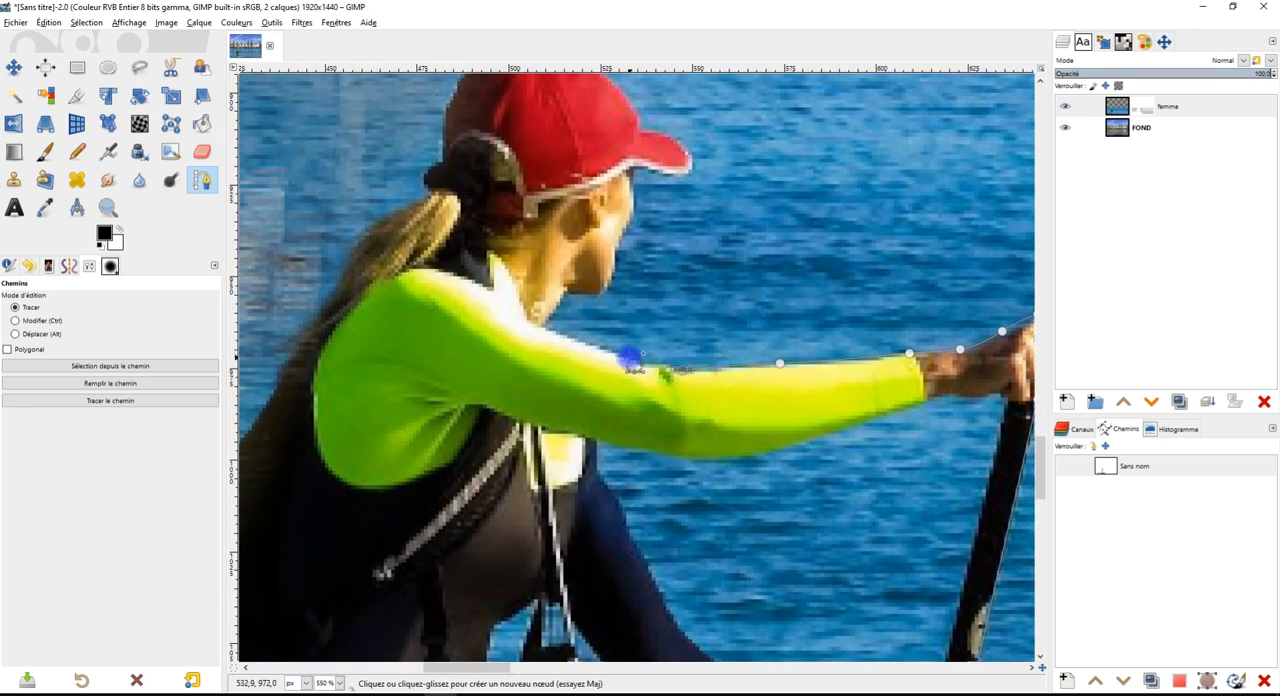
Trace the path along the upper arm to the neck and up the chin and face to the cap's visor
click(546, 332)
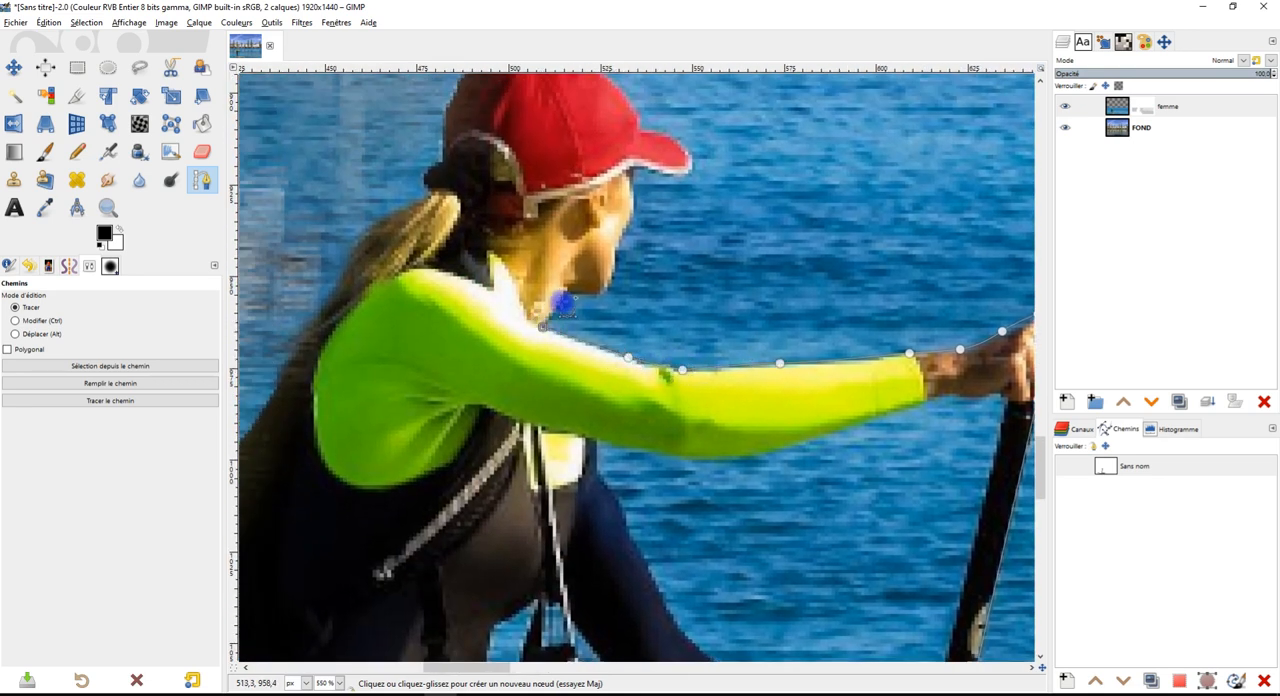
click(566, 295)
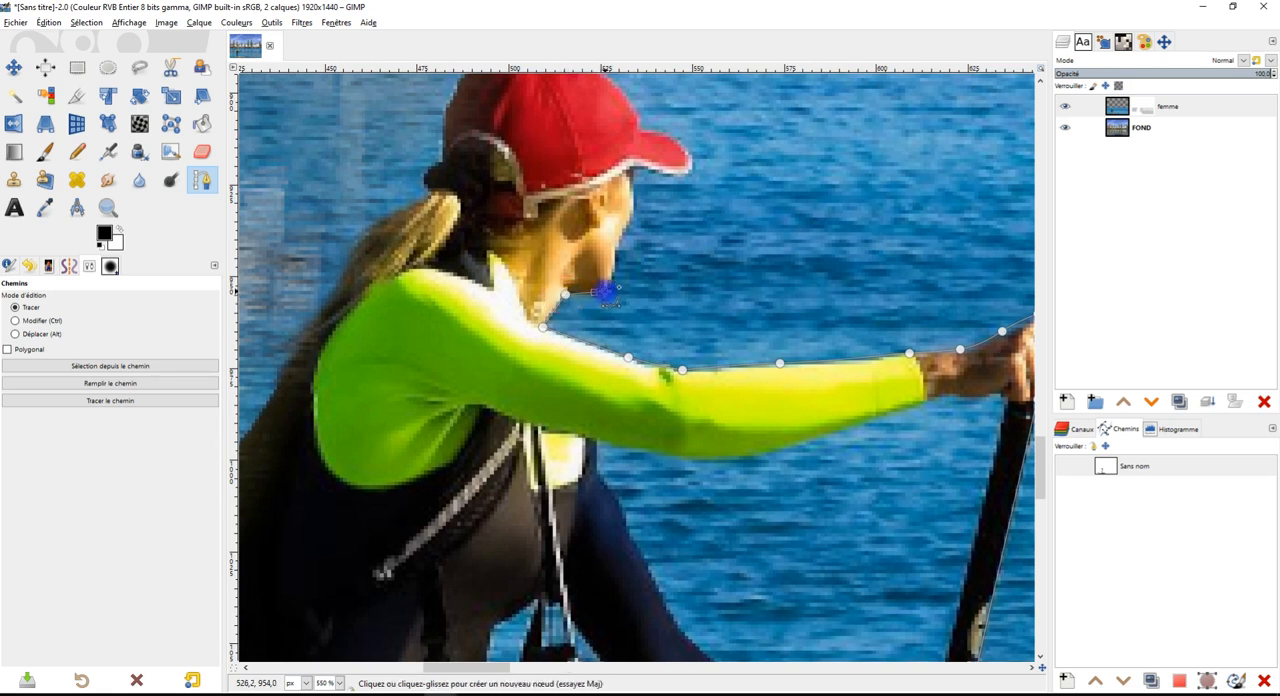
click(609, 277)
click(641, 178)
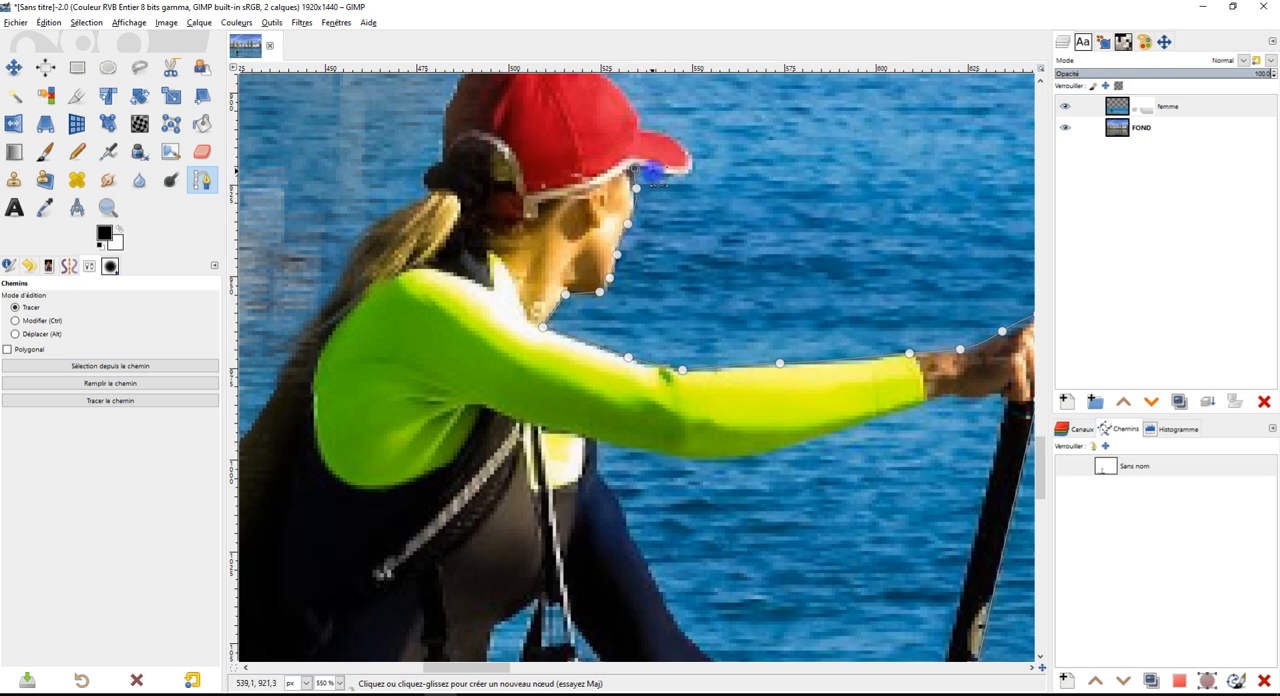
Outline the visor and crown of the red cap with path nodes, ending at the hair behind the cap
drag(713, 135, 826, 315)
click(806, 344)
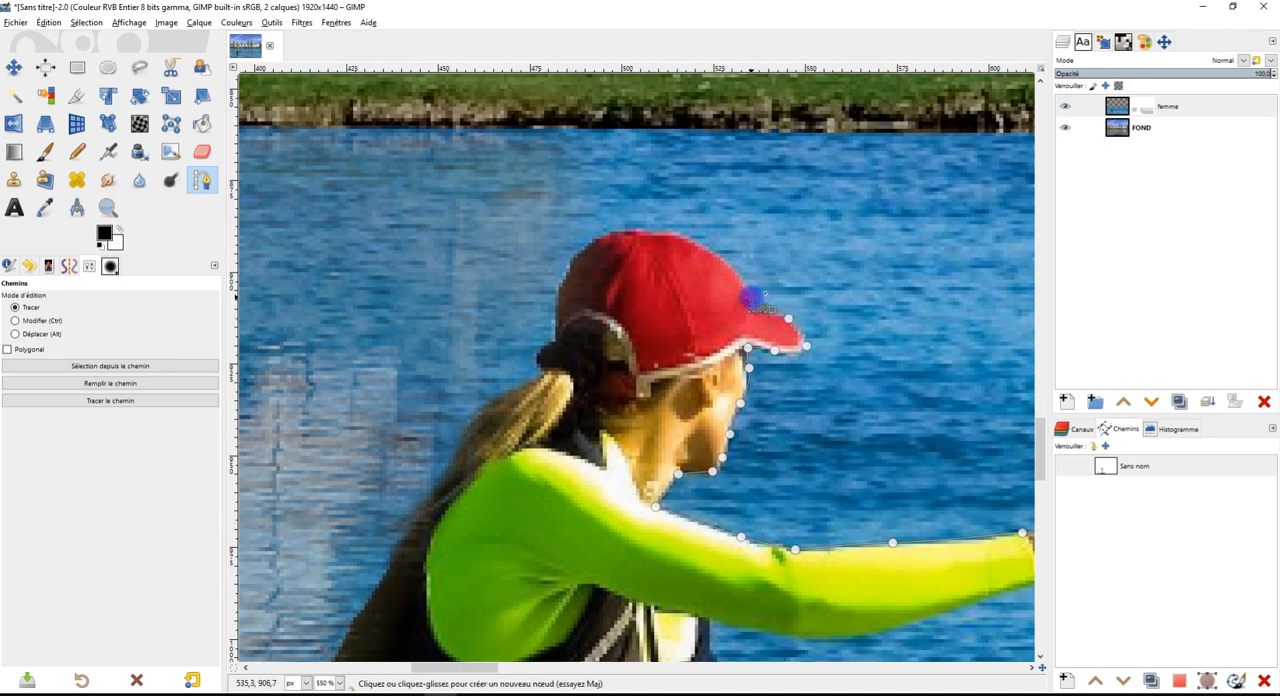
click(722, 259)
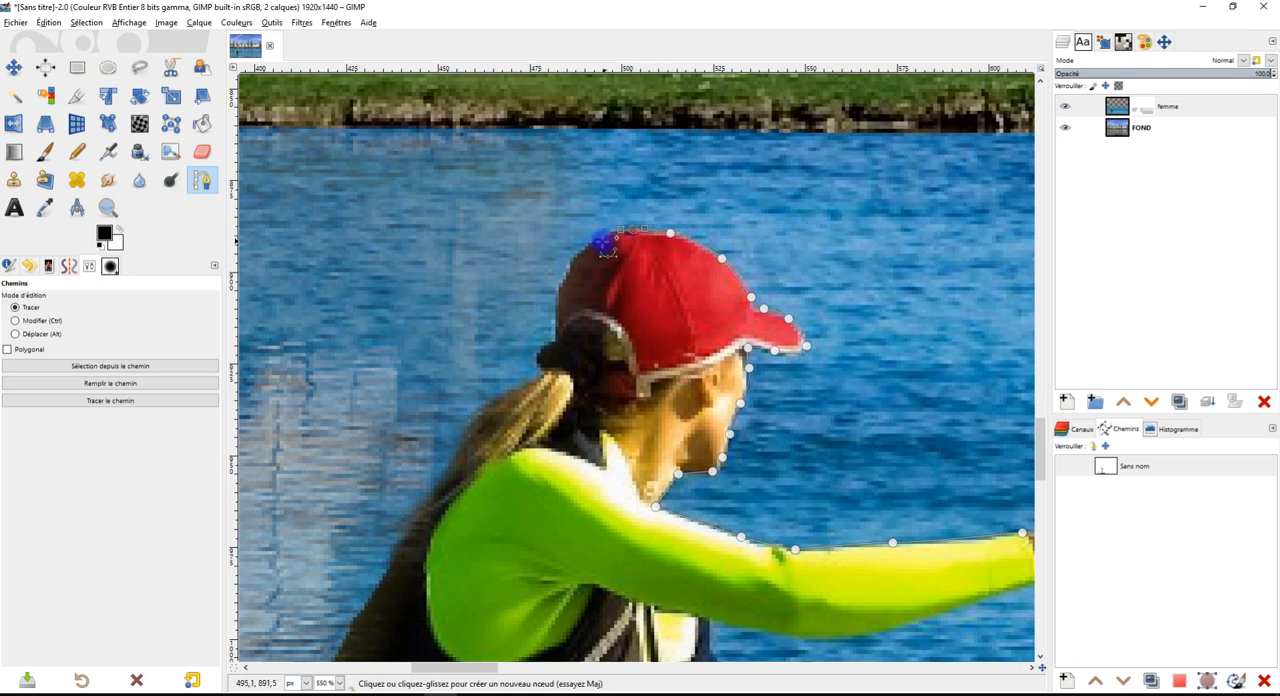
click(565, 276)
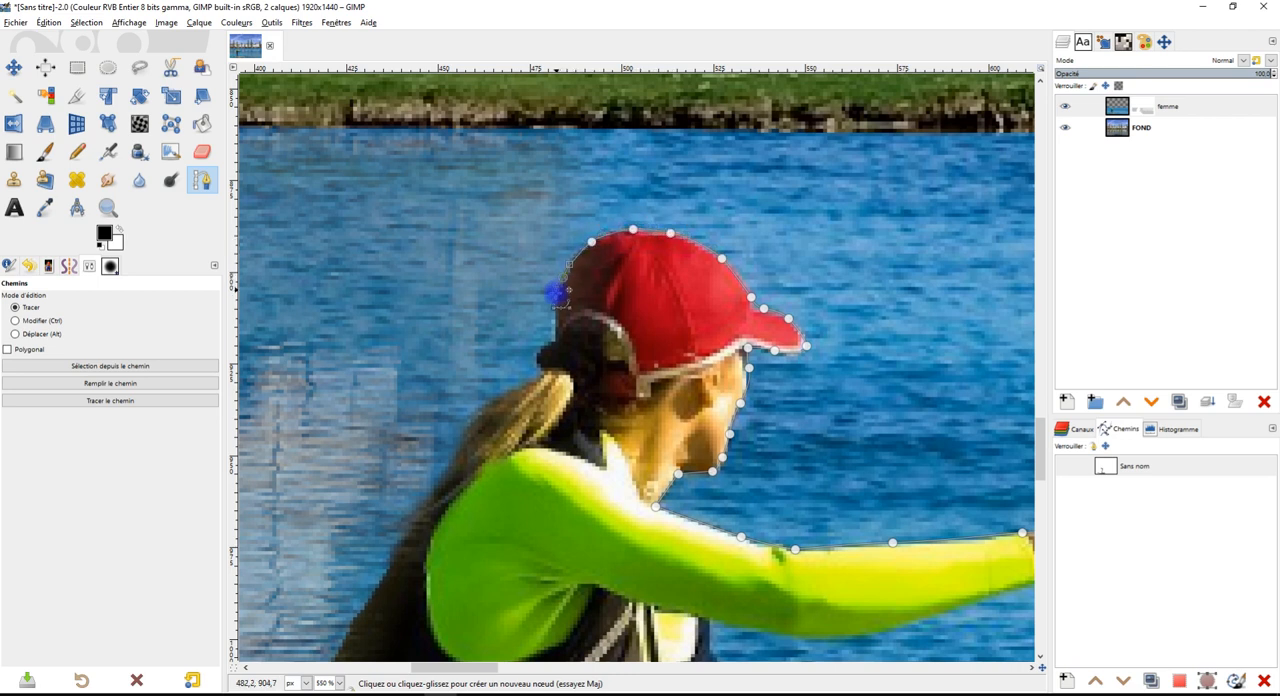
click(543, 348)
Continue the path down the outer edge of the ponytail to the top of the woman's back
click(475, 410)
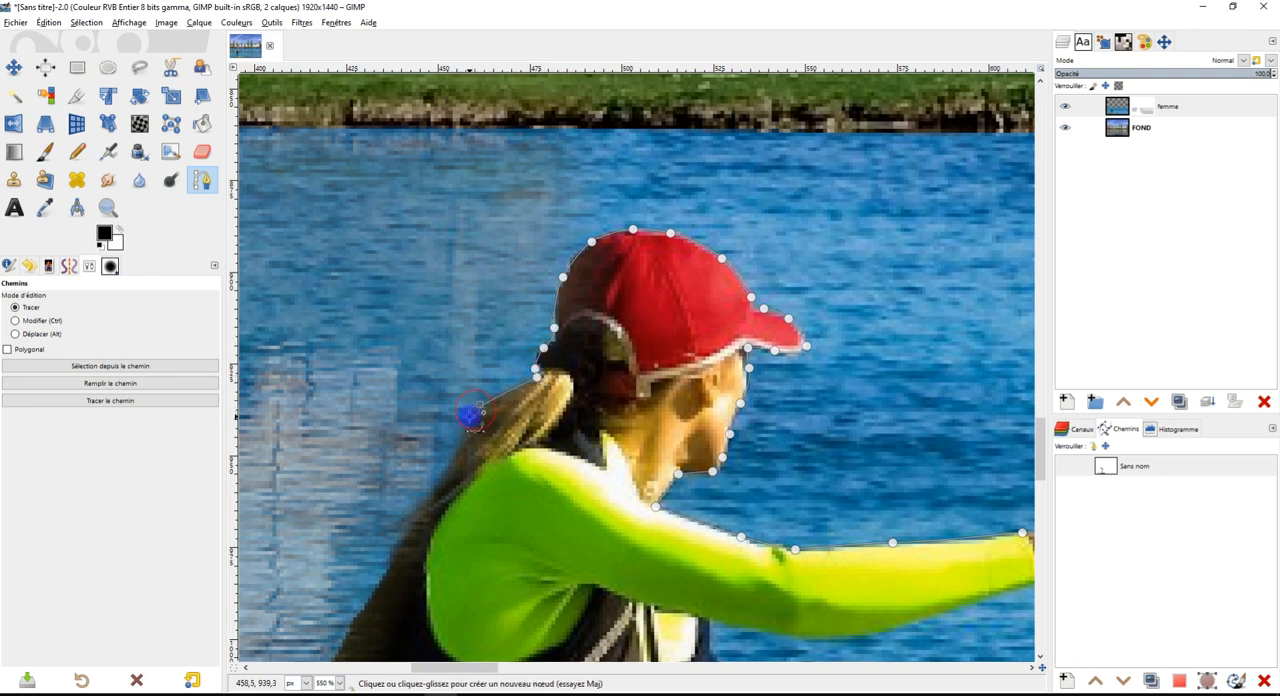
click(449, 452)
click(431, 498)
drag(431, 495, 427, 503)
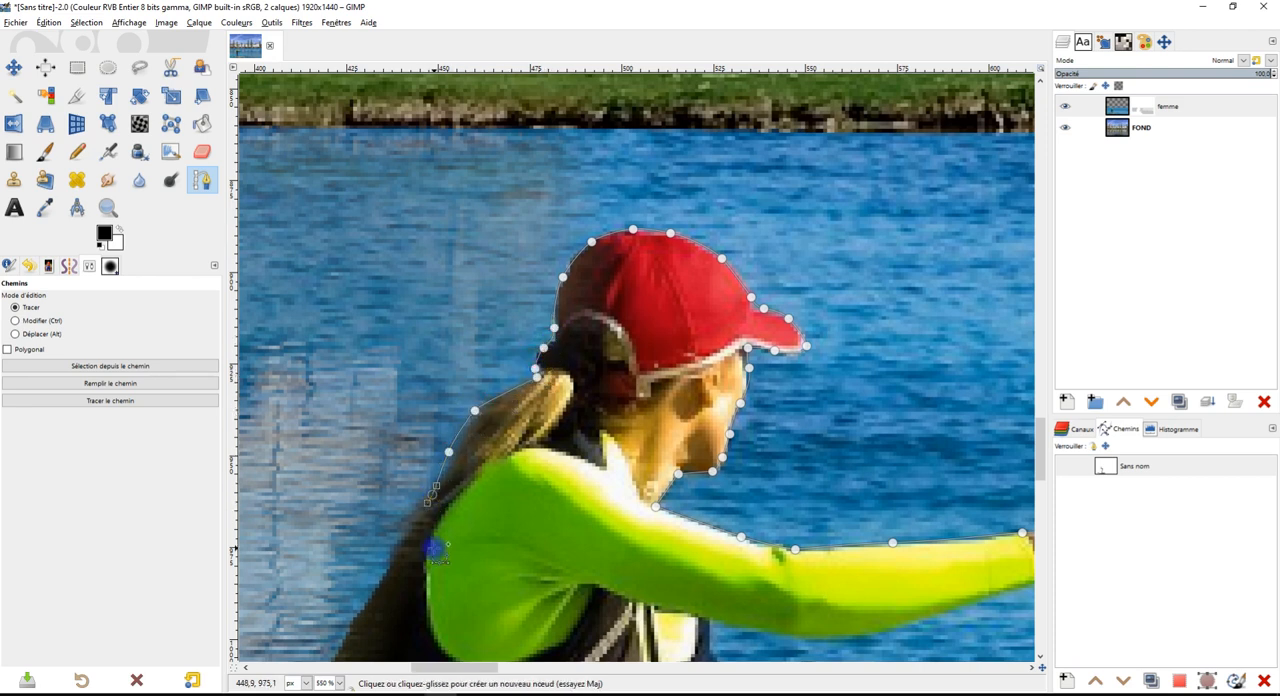
drag(439, 551, 476, 461)
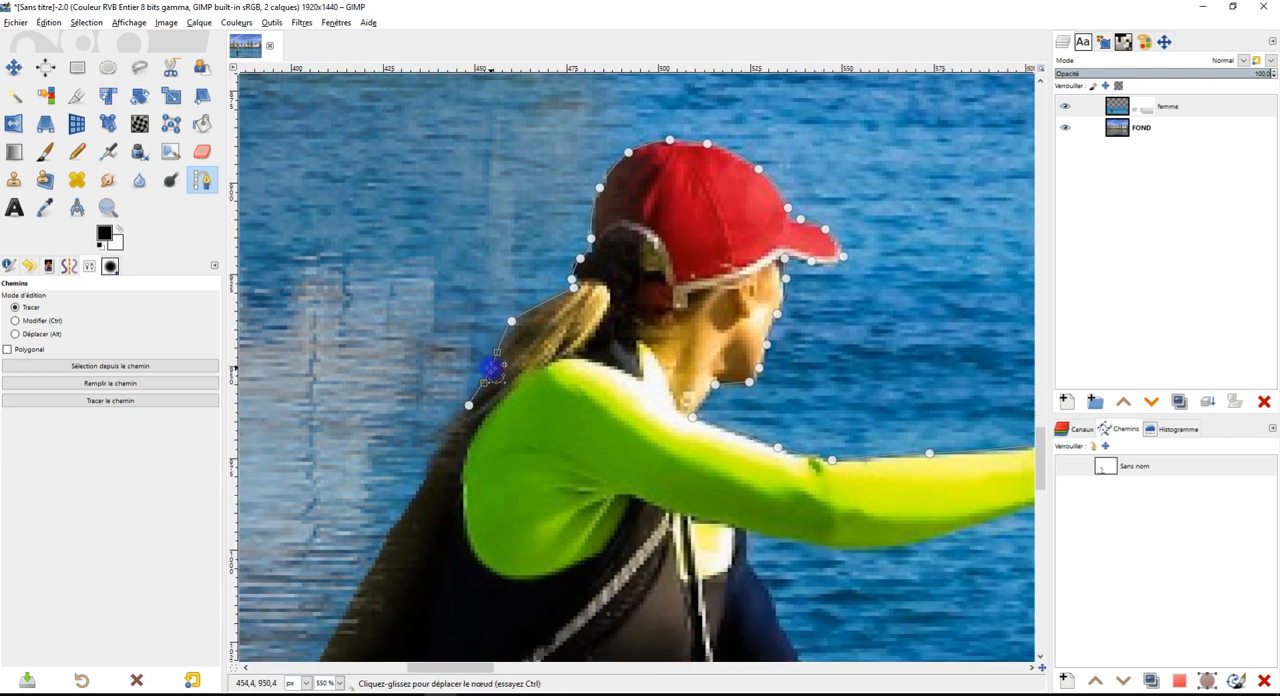
click(513, 323)
drag(549, 404, 600, 311)
click(533, 297)
Trace the path down the back of the dark backpack with curved nodes to its lower bulge
drag(484, 383, 674, 337)
drag(617, 388, 596, 418)
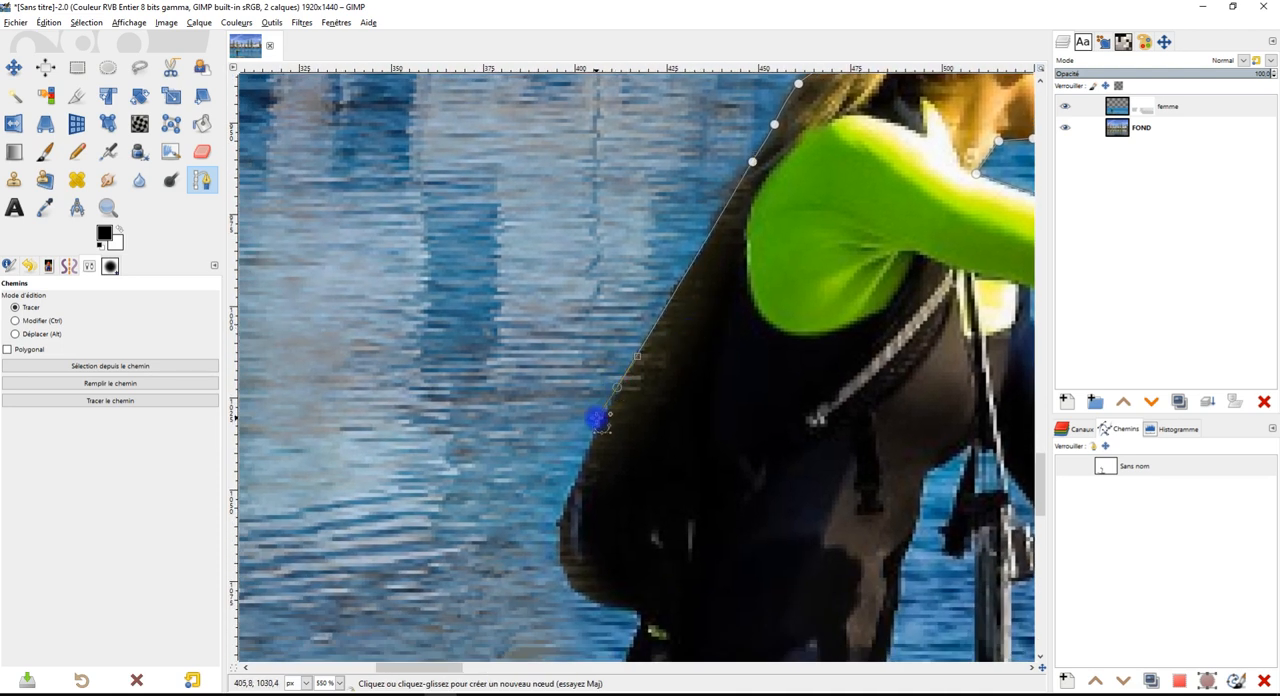
scroll(642, 443, down, 4)
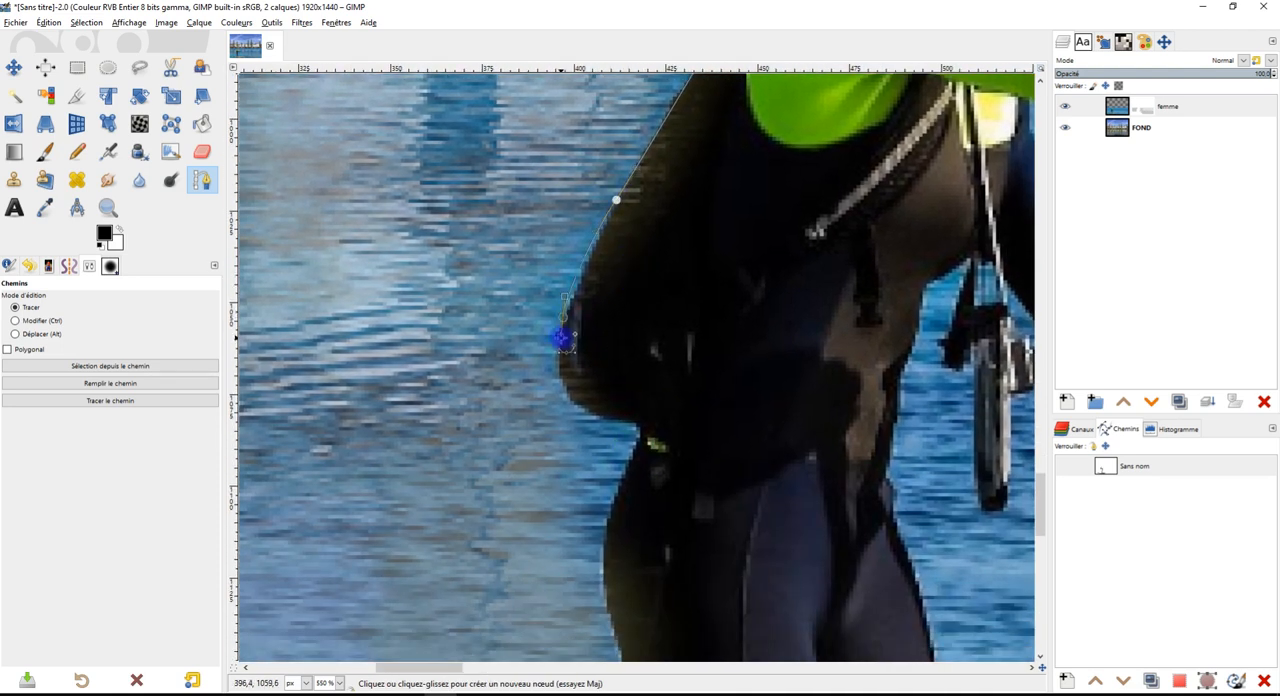
drag(559, 343, 557, 376)
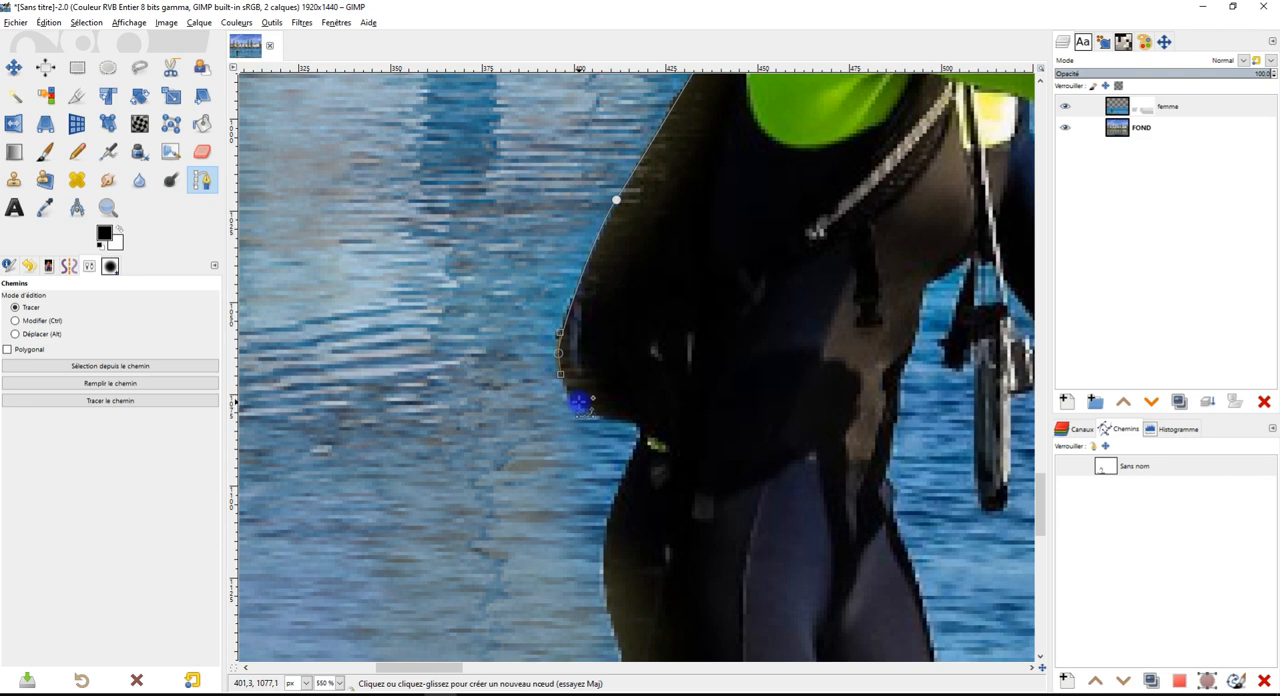
Curve the path under the backpack and down the woman's hip to the top of the hanging strap
drag(640, 427, 666, 234)
drag(609, 293, 610, 318)
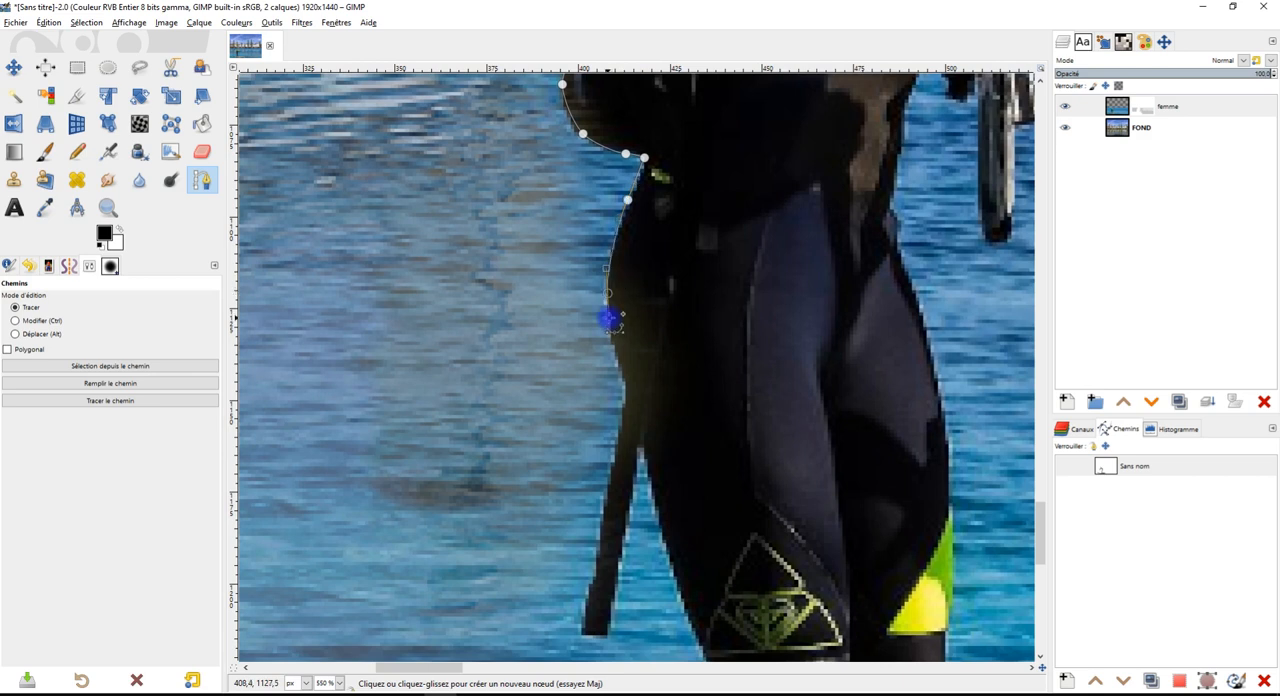
drag(638, 360, 611, 220)
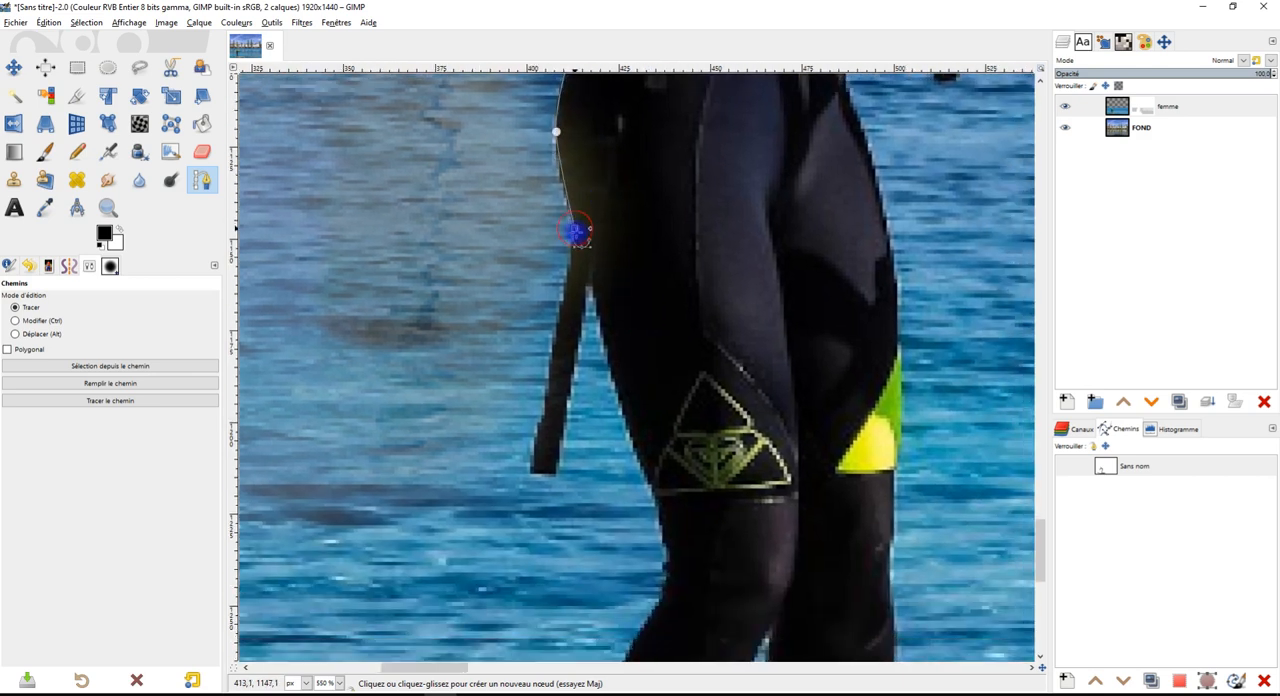
Outline the hanging strap behind the thigh with path nodes, returning to where it meets the leg
click(569, 261)
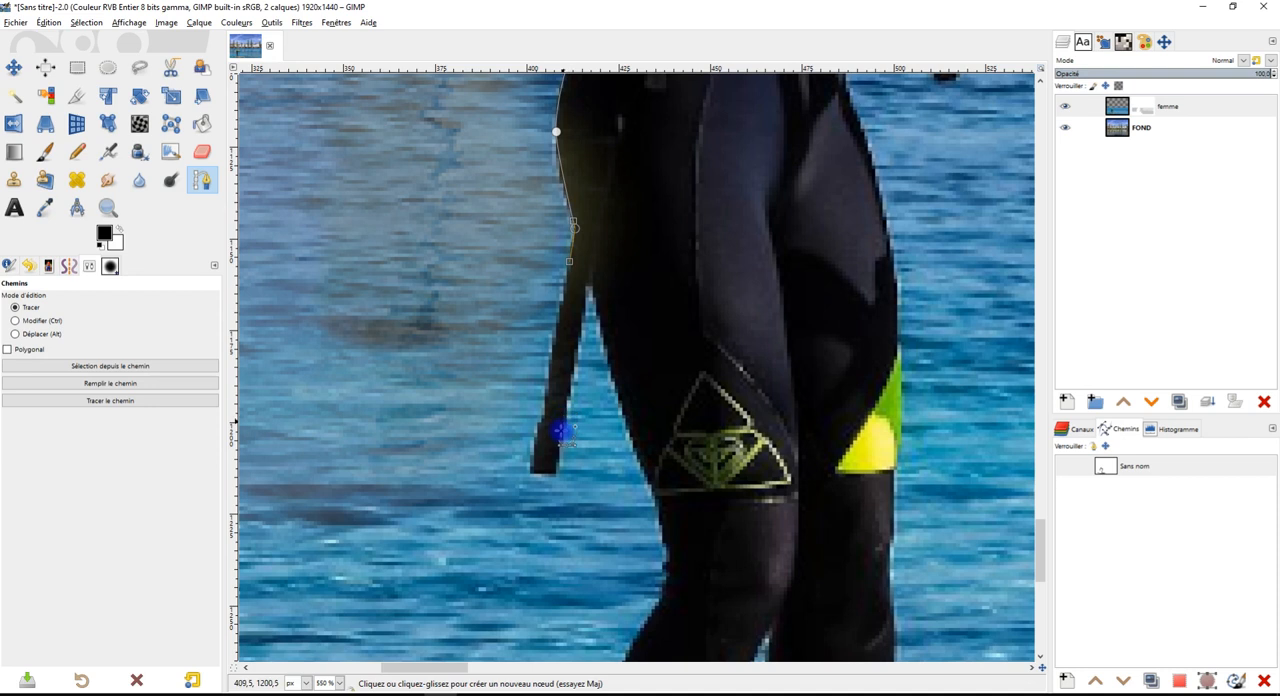
click(533, 469)
click(553, 477)
click(589, 287)
Continue the path with curved nodes down the back of the thigh, knee and calf
drag(665, 542, 682, 281)
drag(639, 330, 612, 372)
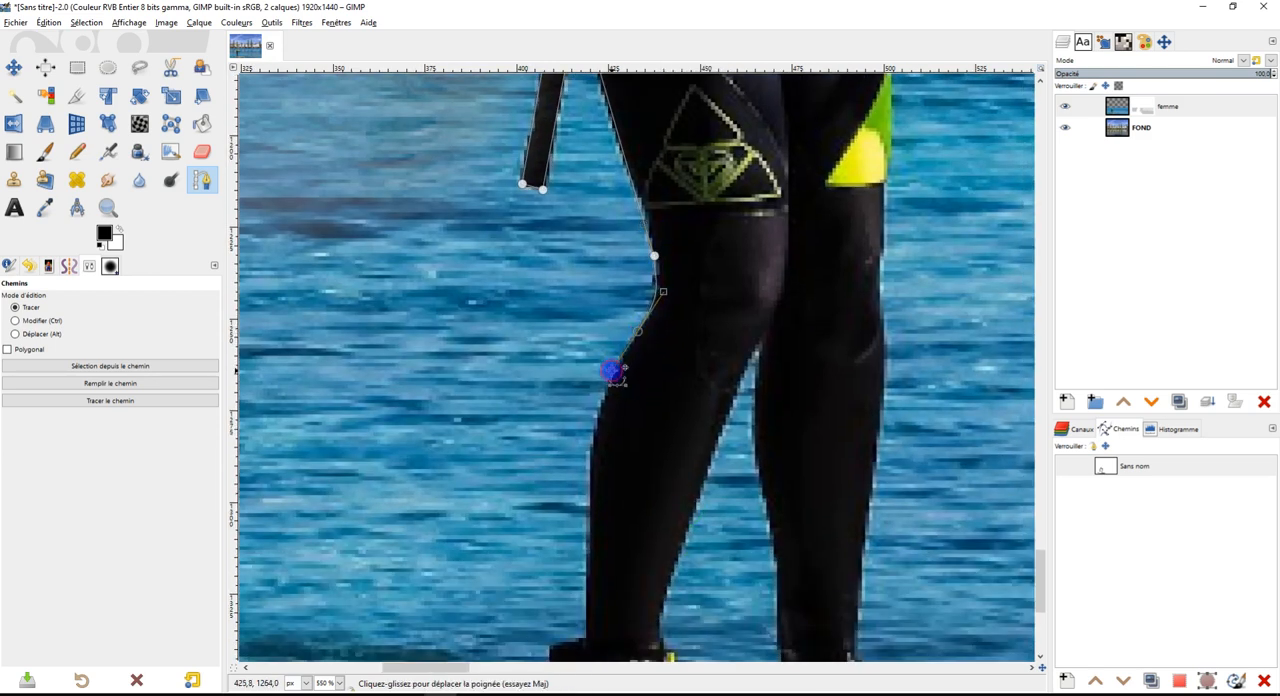
drag(596, 425, 597, 447)
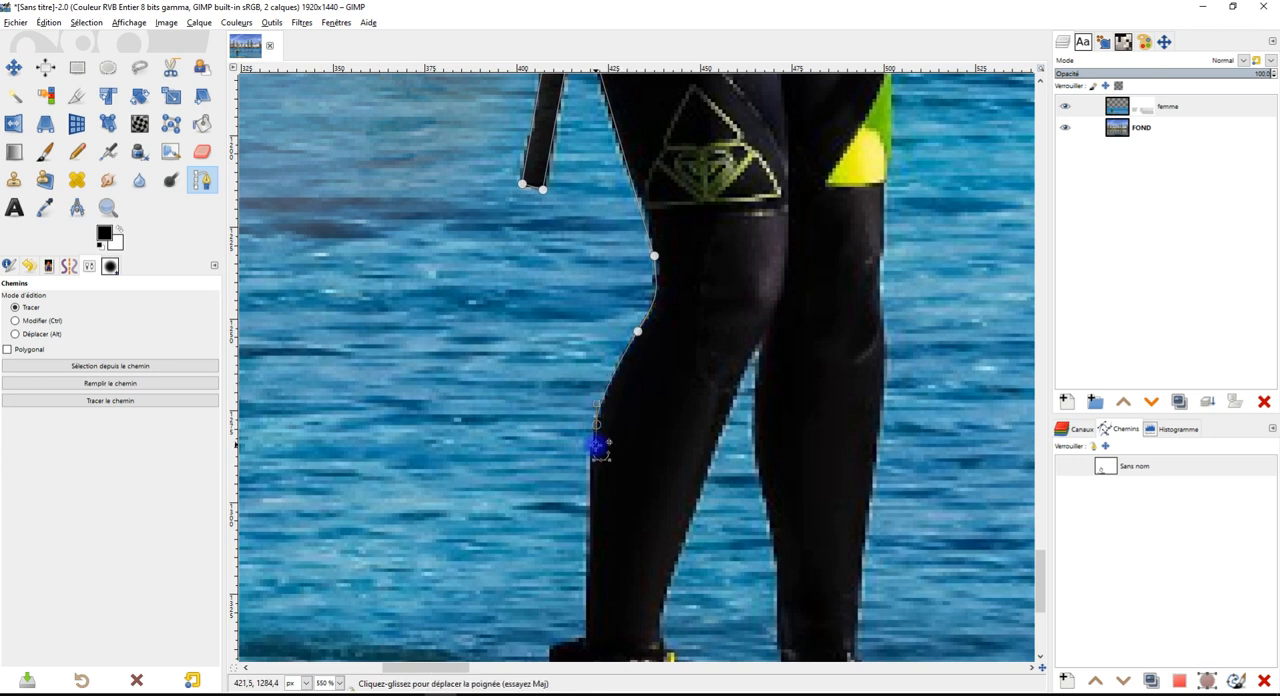
drag(667, 472, 703, 177)
Trace the path around the back of the ankle cuff and along the leash cord to its coiled section
drag(622, 276, 743, 384)
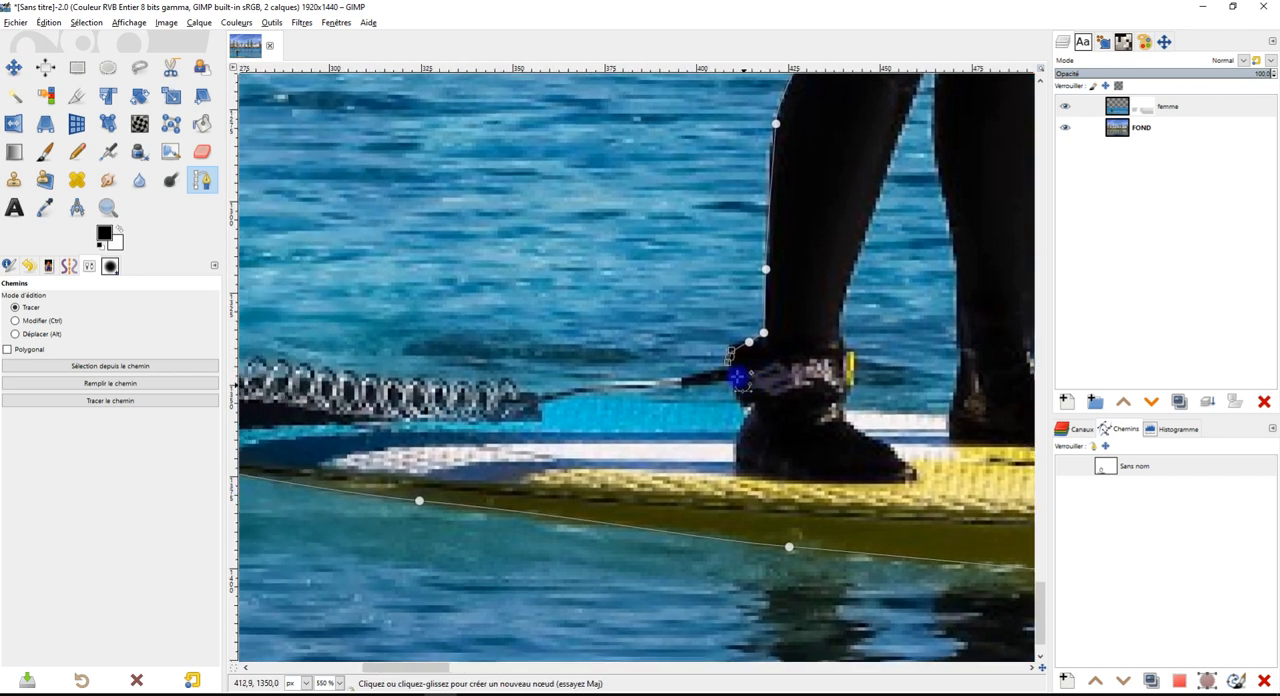
click(717, 368)
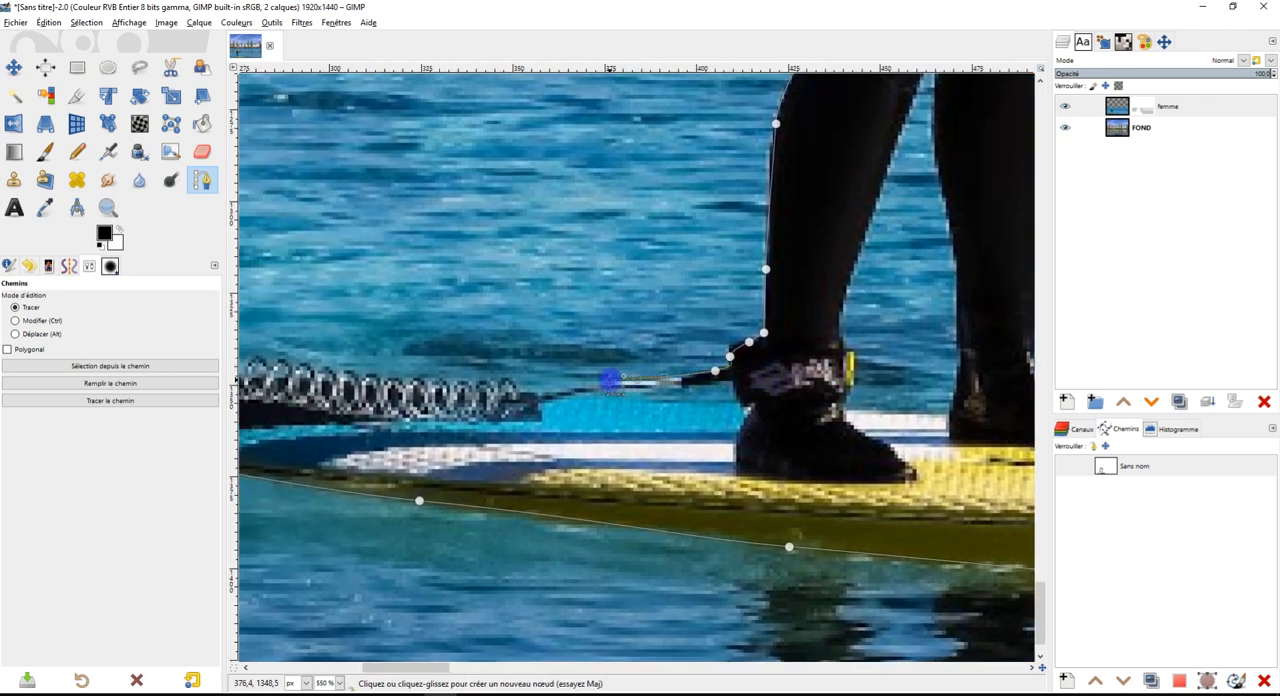
drag(578, 385, 480, 383)
drag(662, 380, 964, 363)
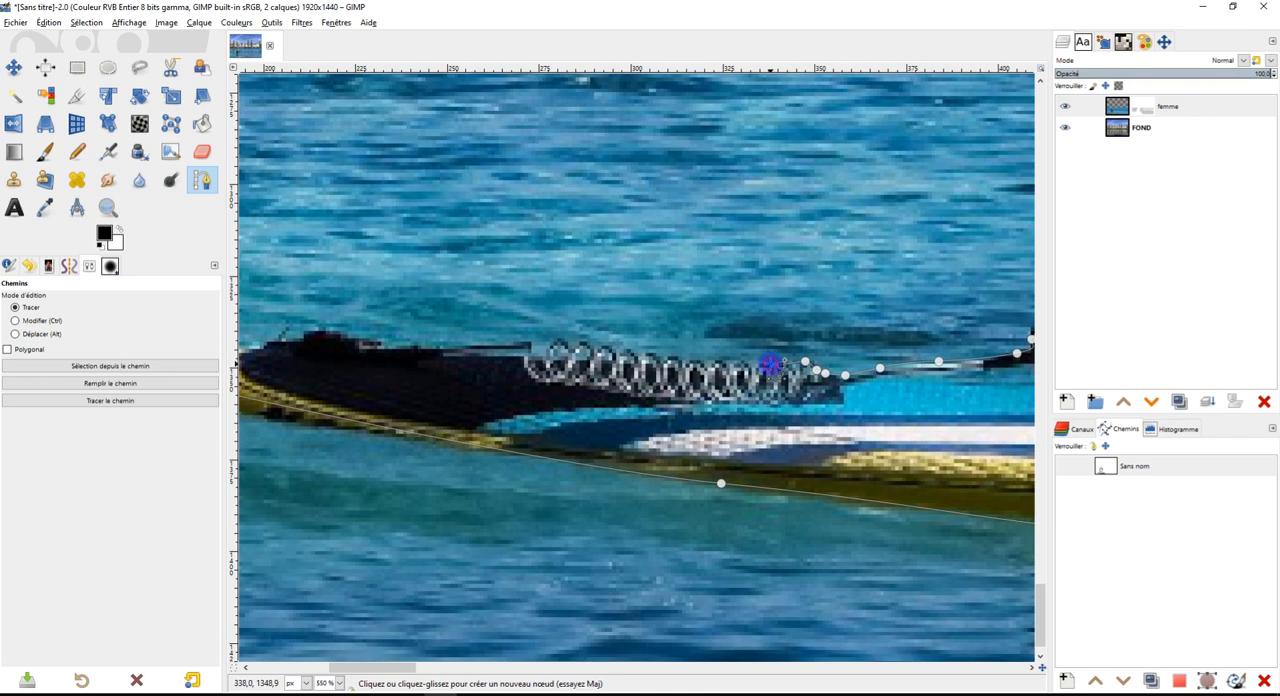
Follow the upper edge of the coiled leash with closely spaced path nodes to its far end
click(741, 363)
click(723, 363)
click(706, 362)
click(692, 361)
click(674, 360)
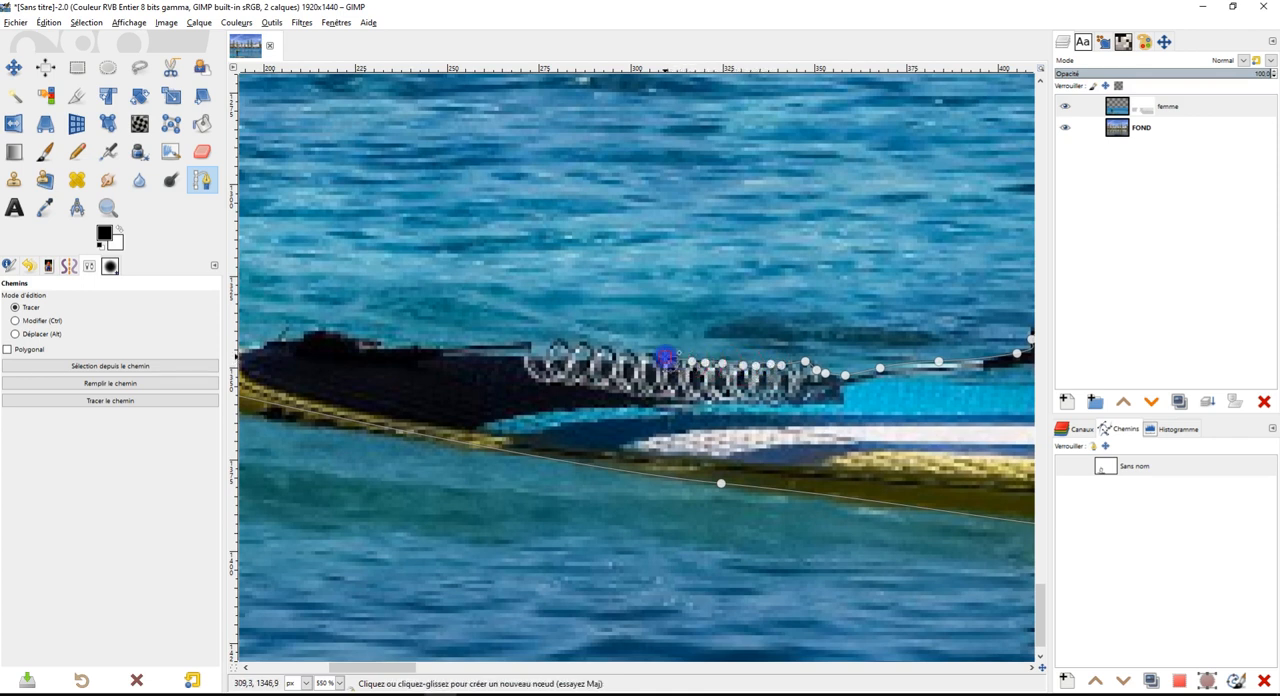
click(630, 352)
click(619, 351)
click(609, 350)
click(597, 346)
click(580, 341)
click(567, 345)
click(558, 338)
click(542, 351)
click(525, 350)
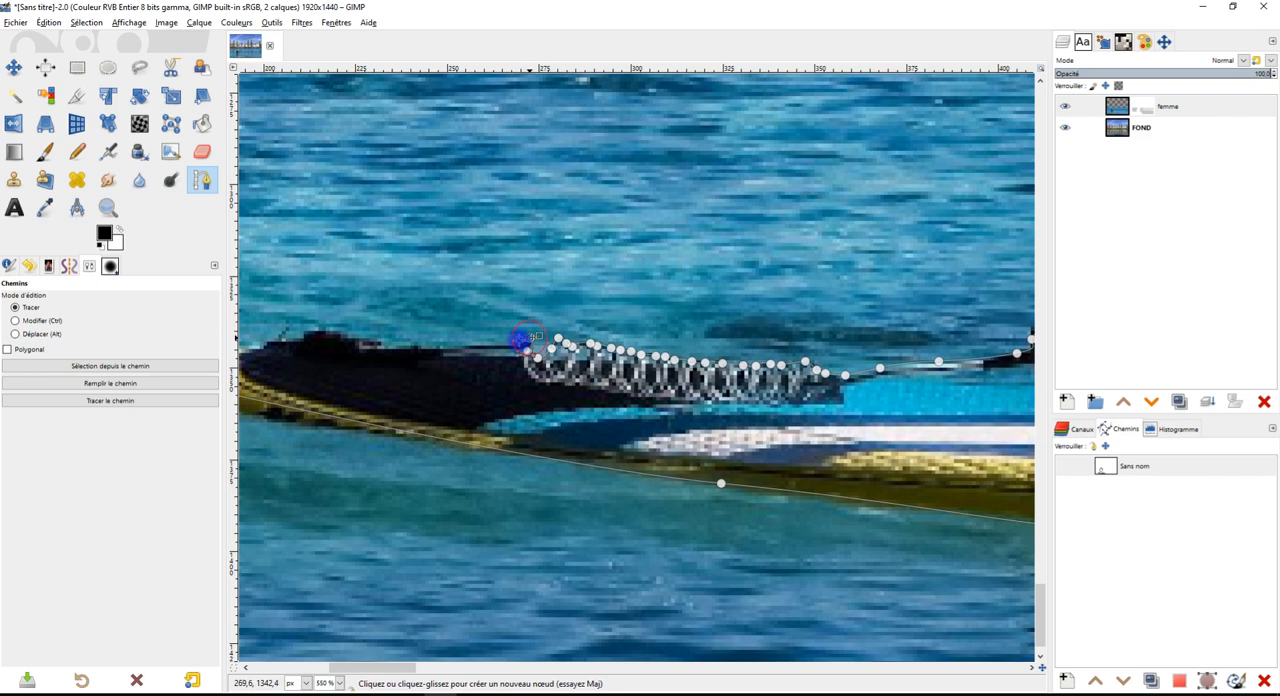
Trace the path along the board's dark tail edge to its tip and close the outer outline
drag(402, 346, 360, 347)
click(323, 330)
scroll(547, 280, left, 5)
scroll(547, 280, down, 1)
click(546, 285)
drag(532, 296, 400, 298)
click(403, 316)
ctrl+click(446, 328)
scroll(676, 335, down, 5)
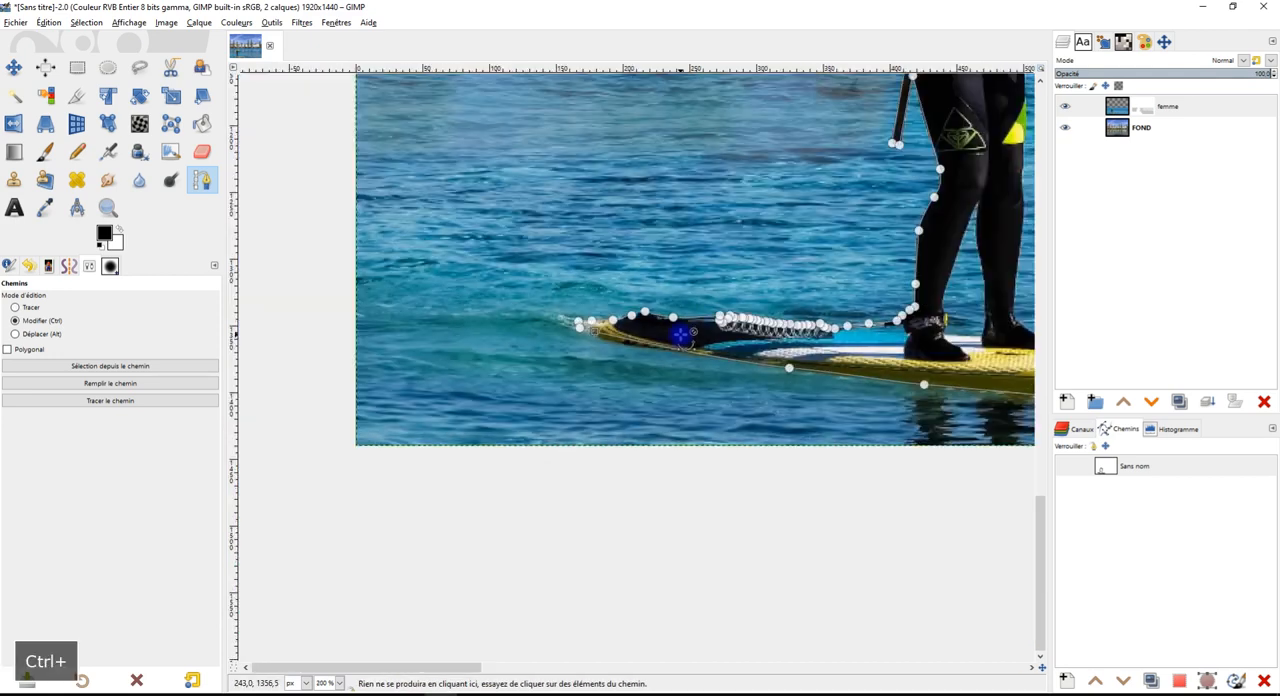
Start a new path component below the knees and trace the inner edge of the rear leg down past the ankle cuff
drag(815, 321, 552, 357)
scroll(563, 355, up, 4)
scroll(633, 377, down, 4)
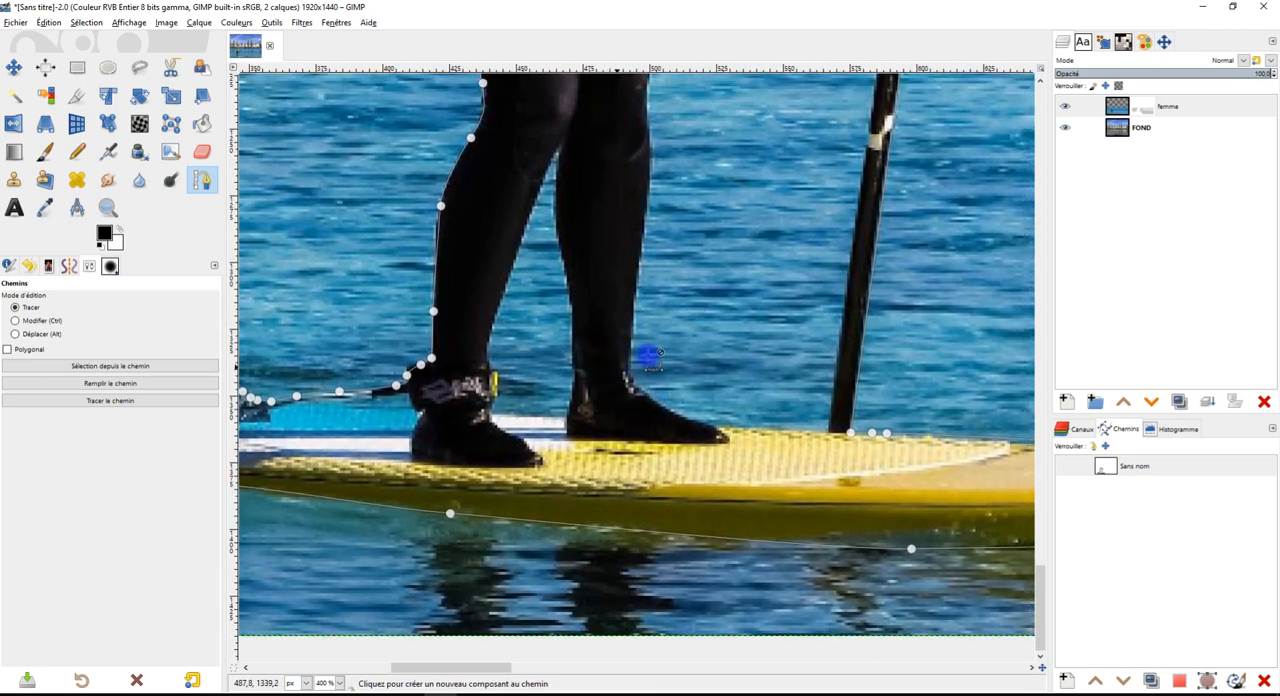
scroll(600, 410, up, 4)
scroll(600, 410, down, 2)
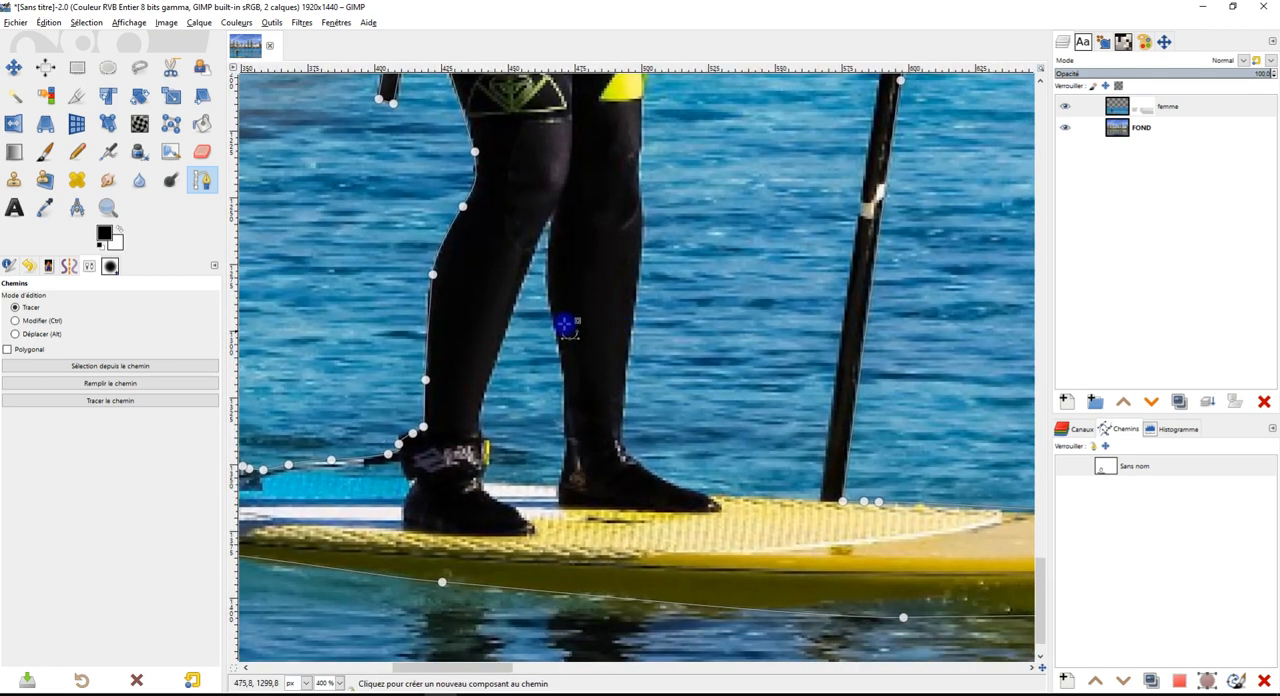
click(550, 216)
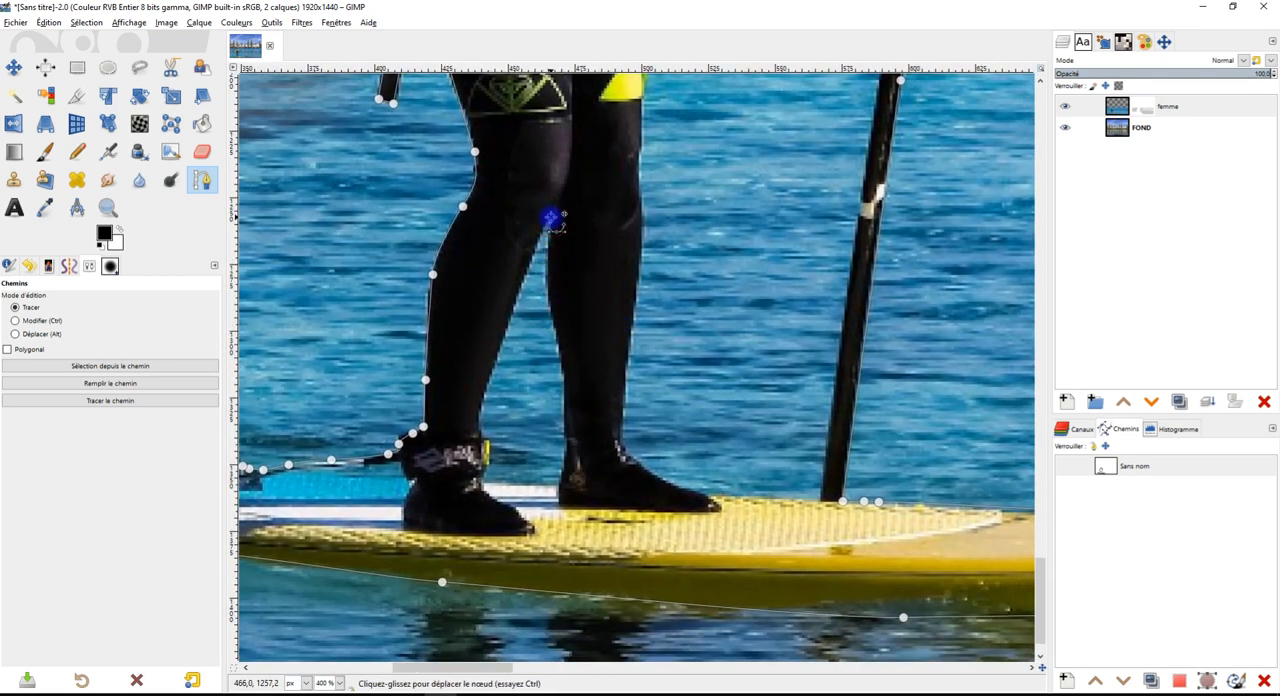
drag(482, 421, 482, 433)
click(487, 441)
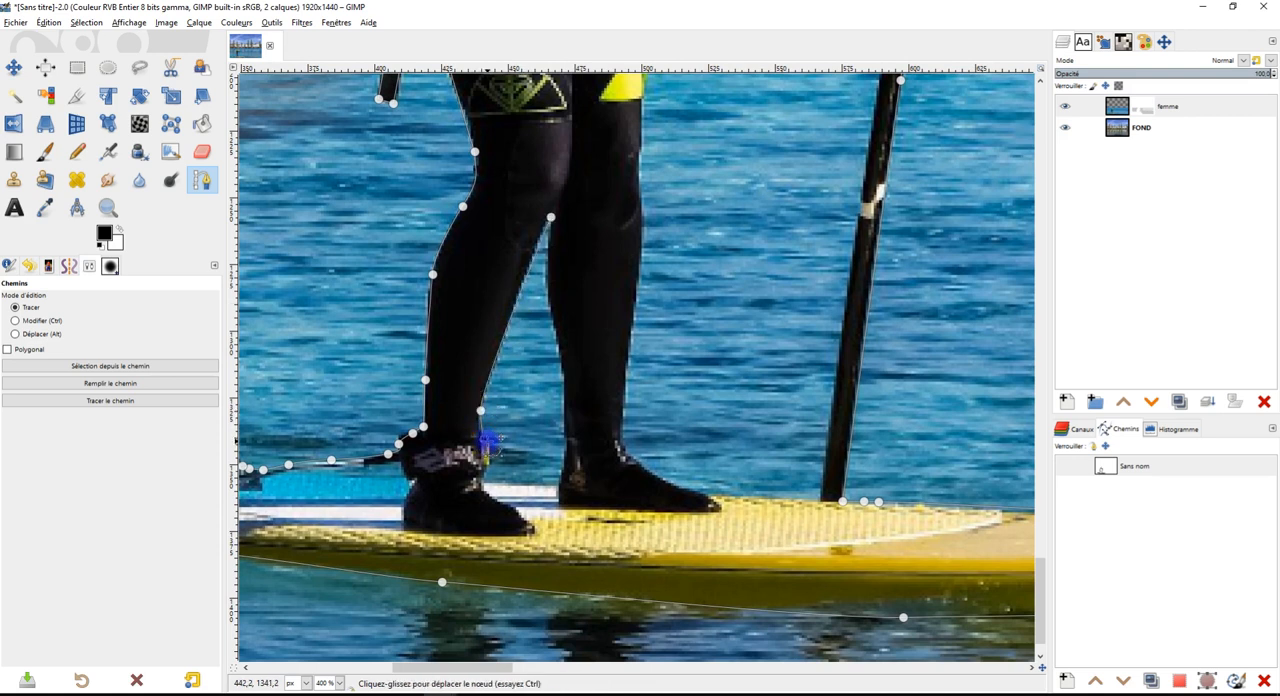
click(488, 465)
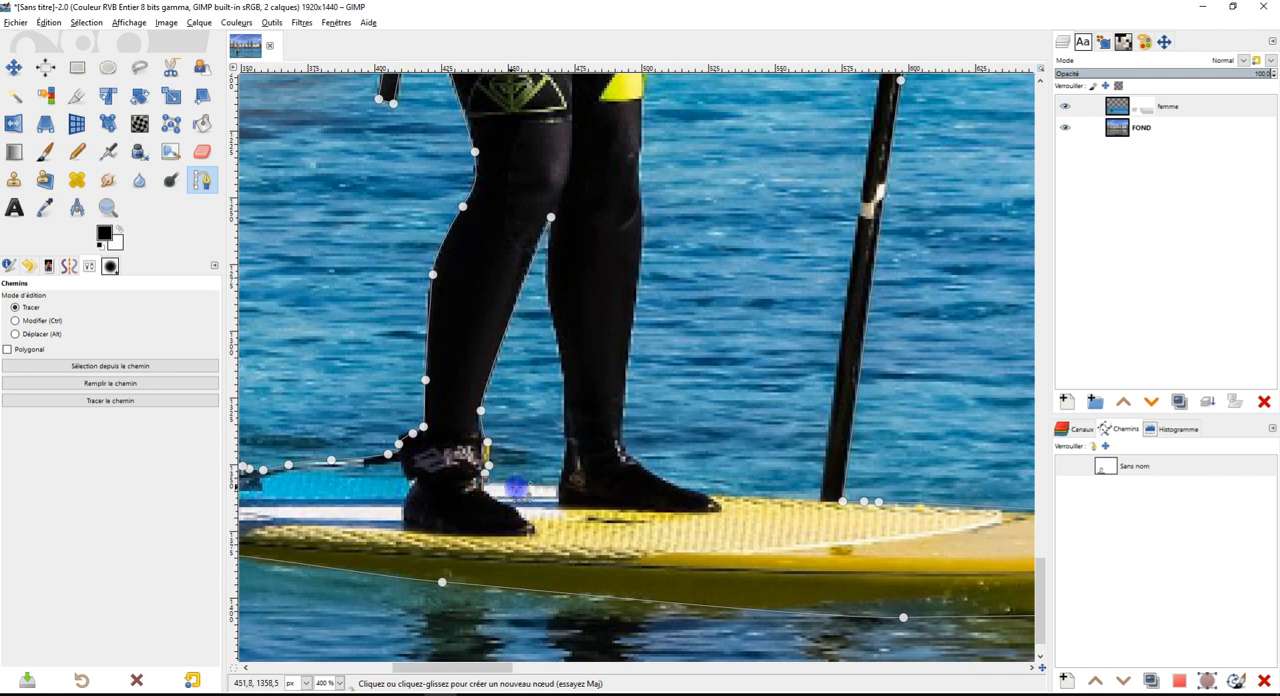
Carry the path across the board and up the inner edge of the front leg, closing the gap between the legs
click(556, 487)
drag(565, 433, 568, 407)
drag(560, 351, 541, 265)
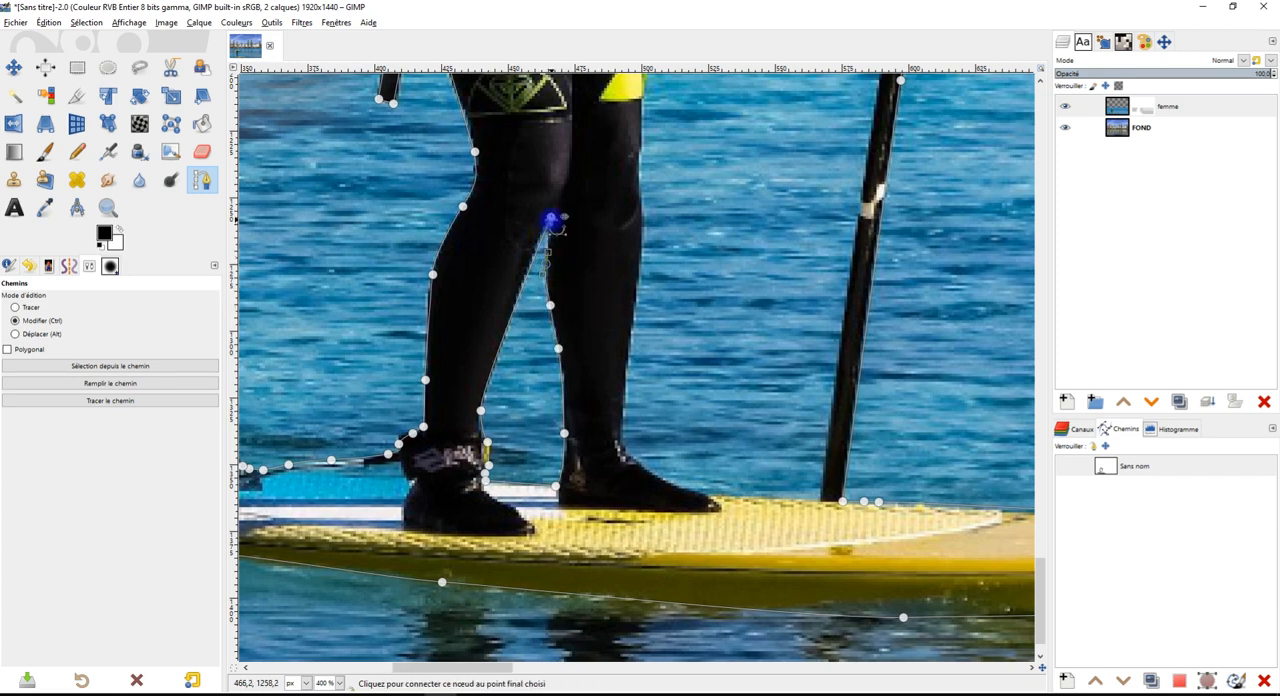
key(ctrl)
Start another path component at the chest and trace down the front of the torso and thigh with curved nodes
scroll(600, 363, down, 1)
scroll(547, 220, up, 2)
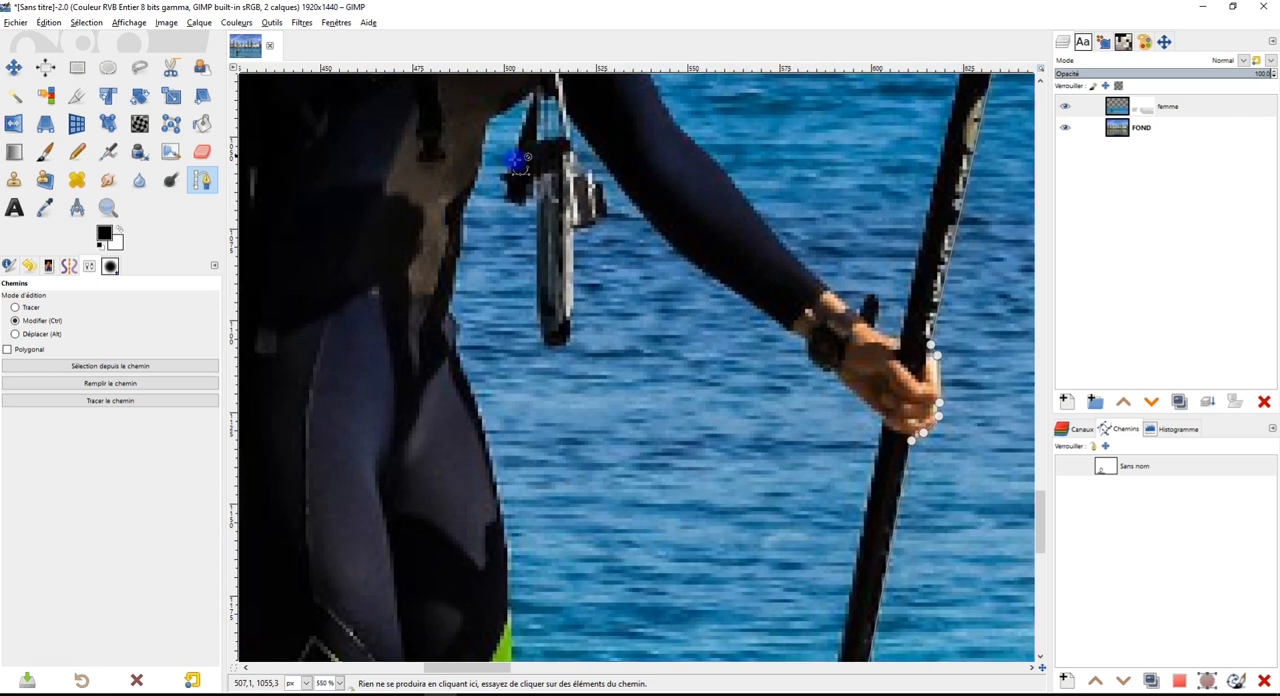
click(529, 221)
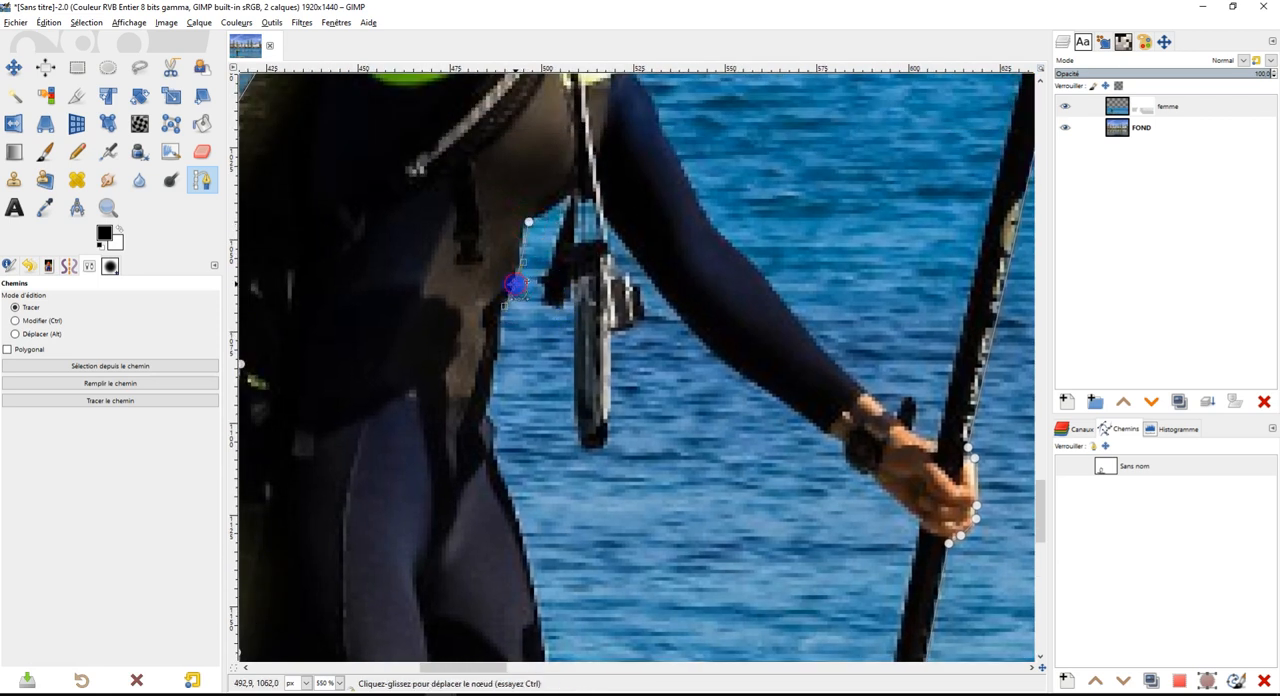
drag(511, 289, 500, 326)
drag(523, 405, 534, 290)
drag(509, 178, 569, 208)
scroll(663, 206, down, 4)
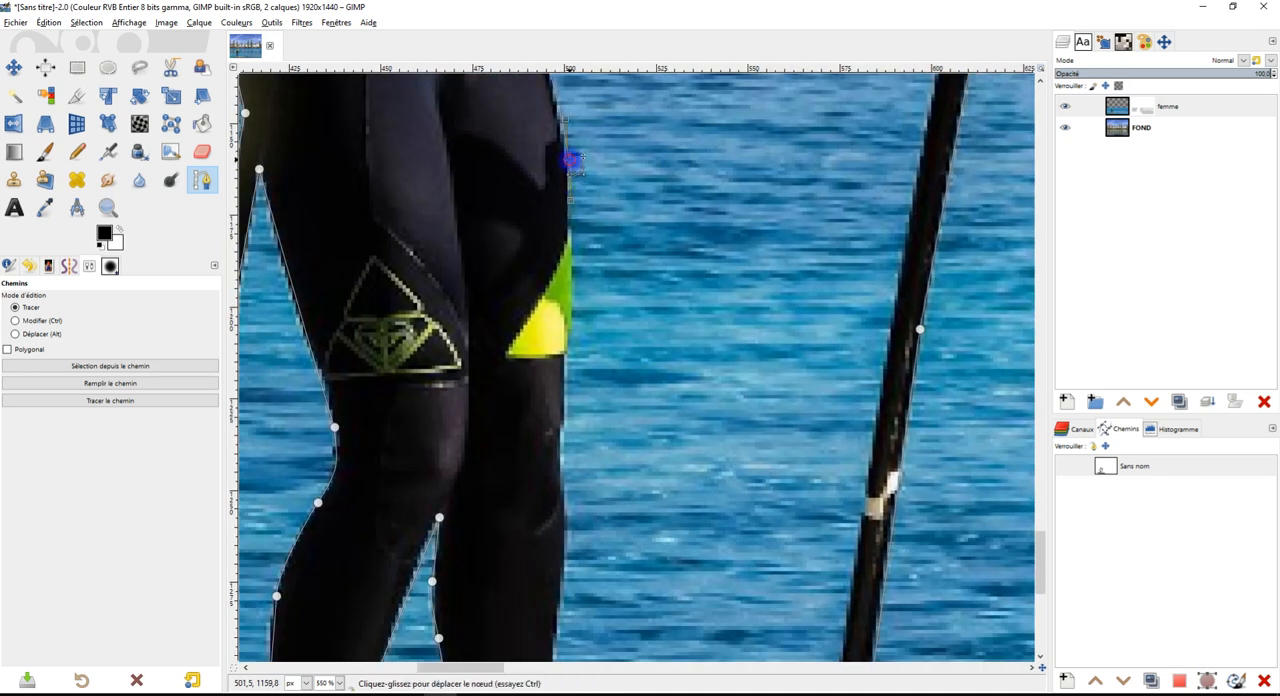
Continue the path down the front of the knee and shin, over the foot and onto the board's deck edge
scroll(566, 170, down, 3)
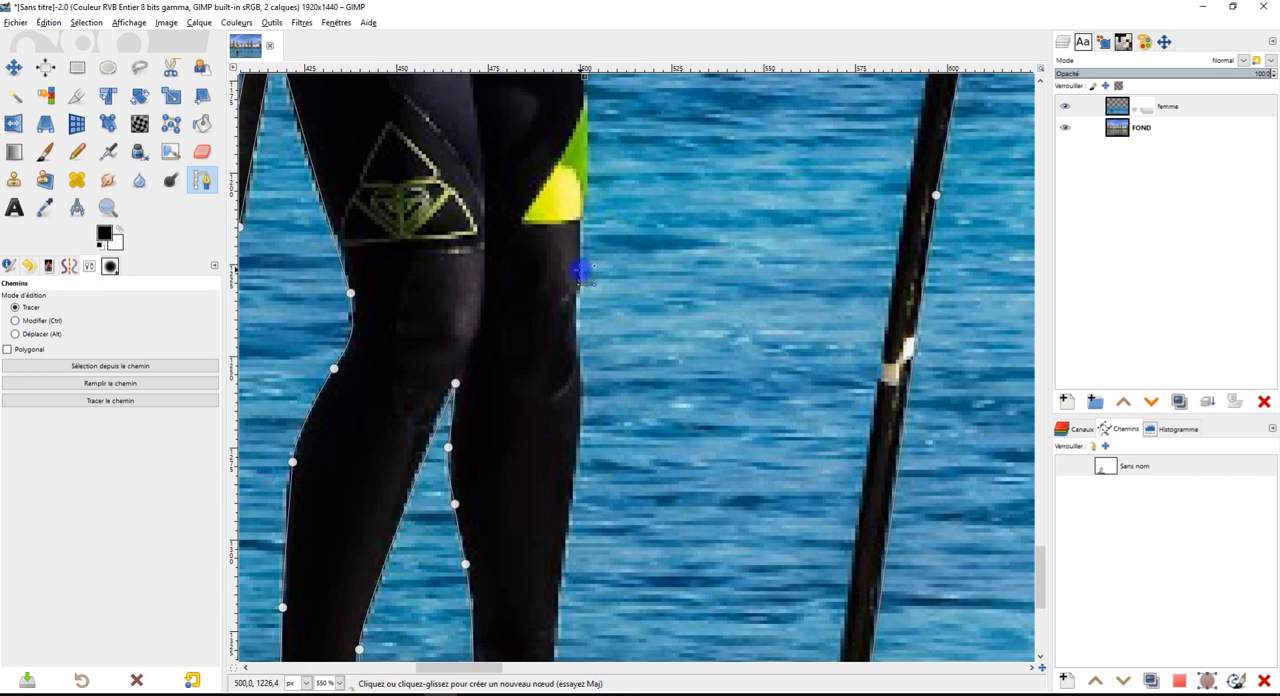
scroll(697, 294, down, 4)
drag(567, 177, 570, 203)
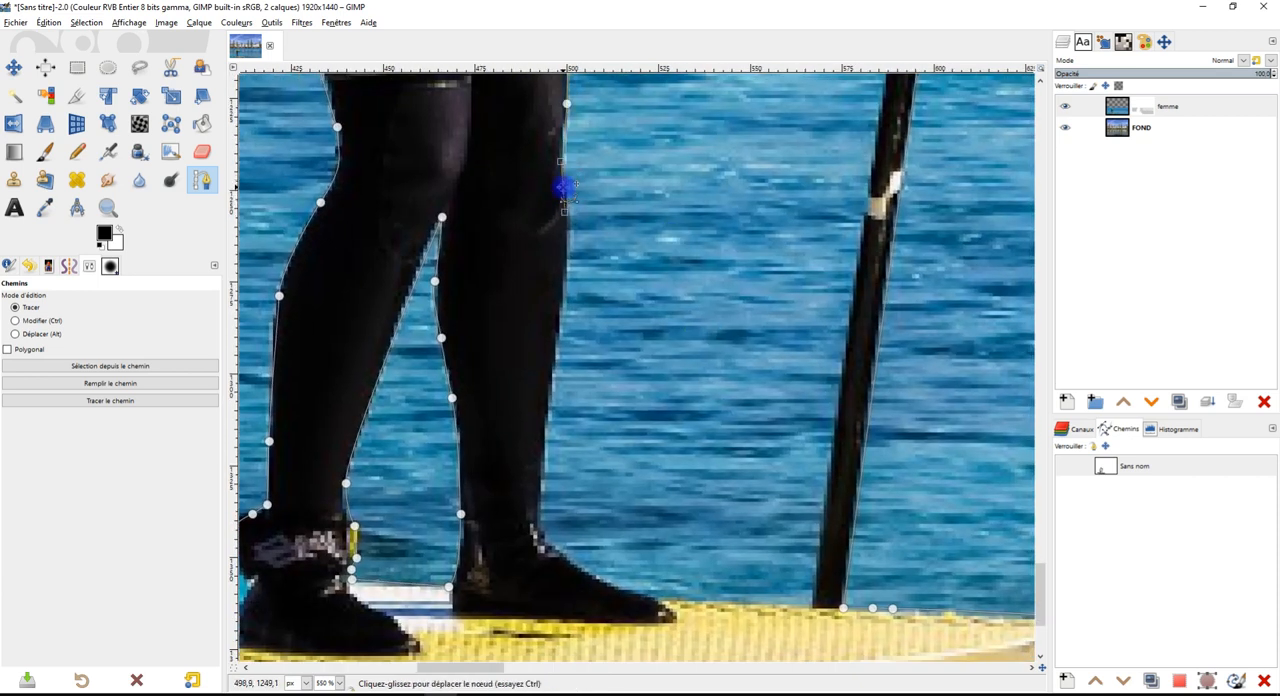
scroll(568, 279, down, 2)
drag(567, 277, 555, 325)
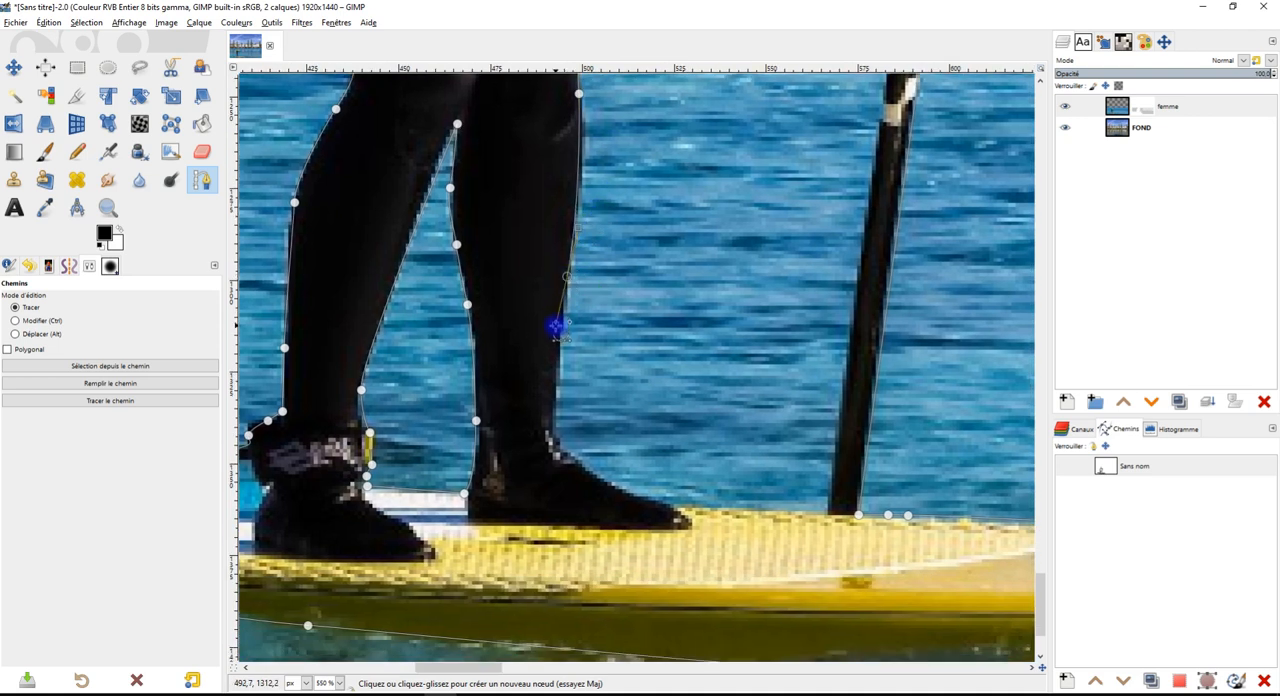
drag(553, 416, 646, 499)
click(661, 503)
click(702, 508)
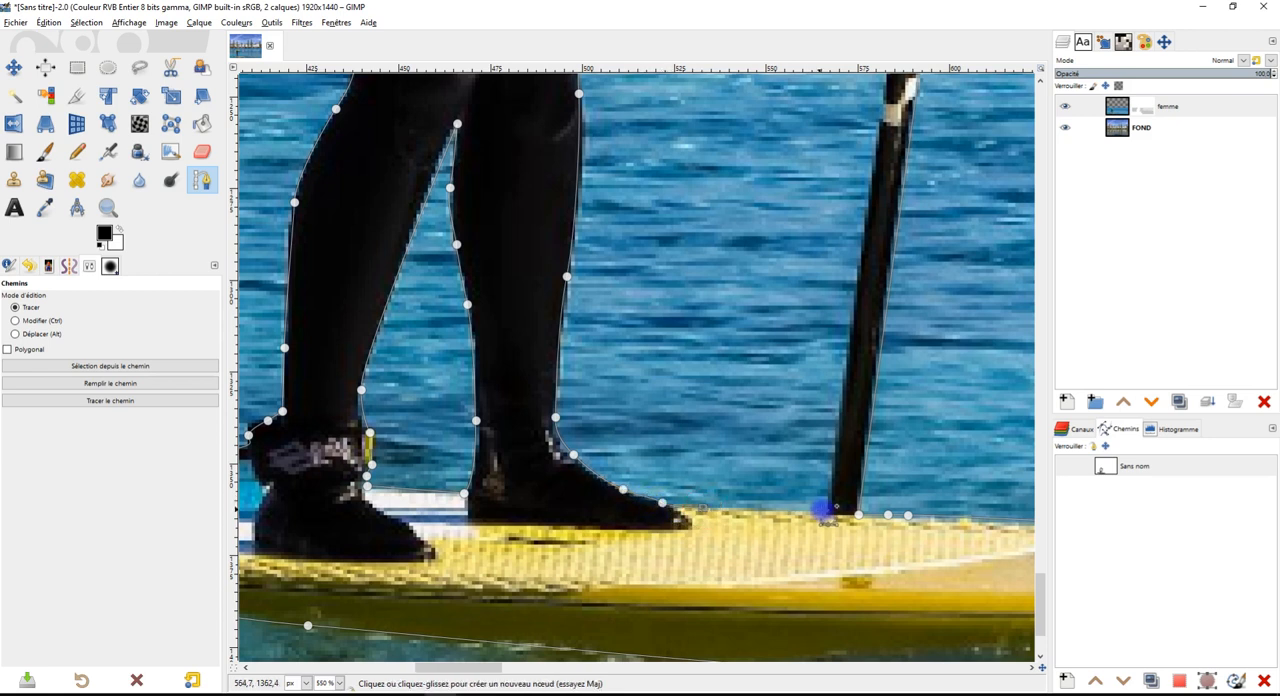
Follow the deck to the paddle, then trace the shaft's body-side edge up to the lower hand and around the watch
drag(897, 362, 653, 427)
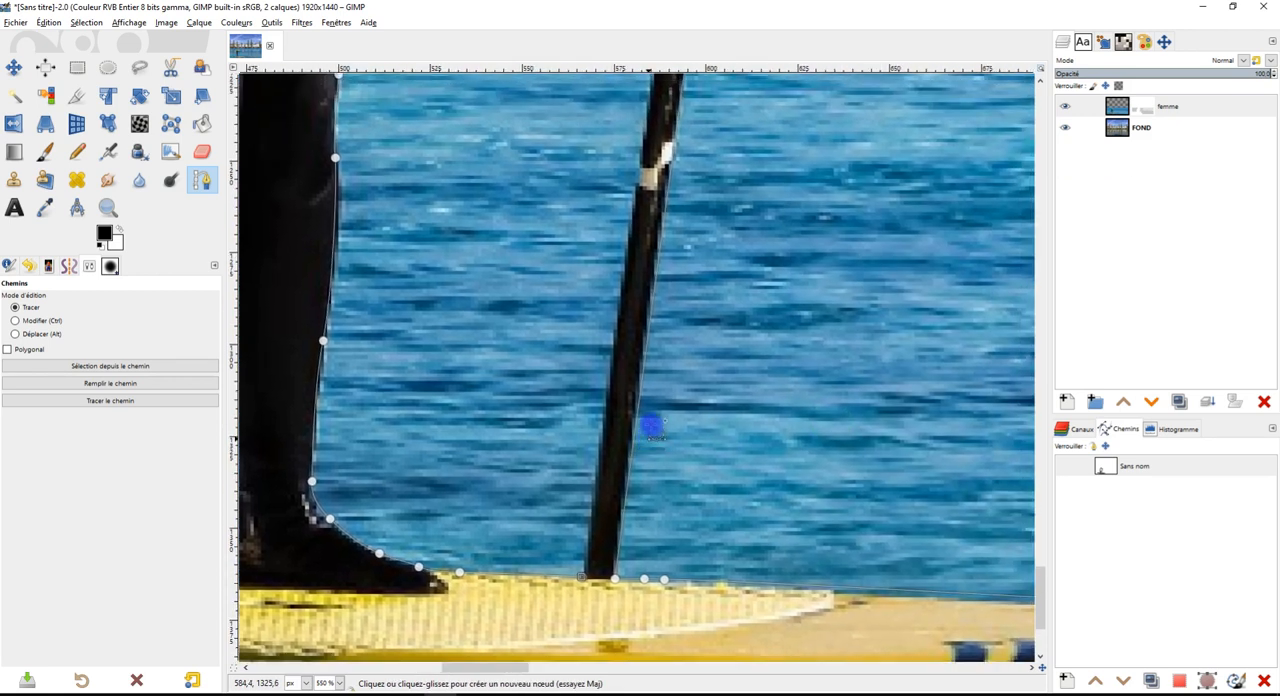
drag(678, 218, 562, 466)
click(556, 211)
drag(557, 209, 560, 193)
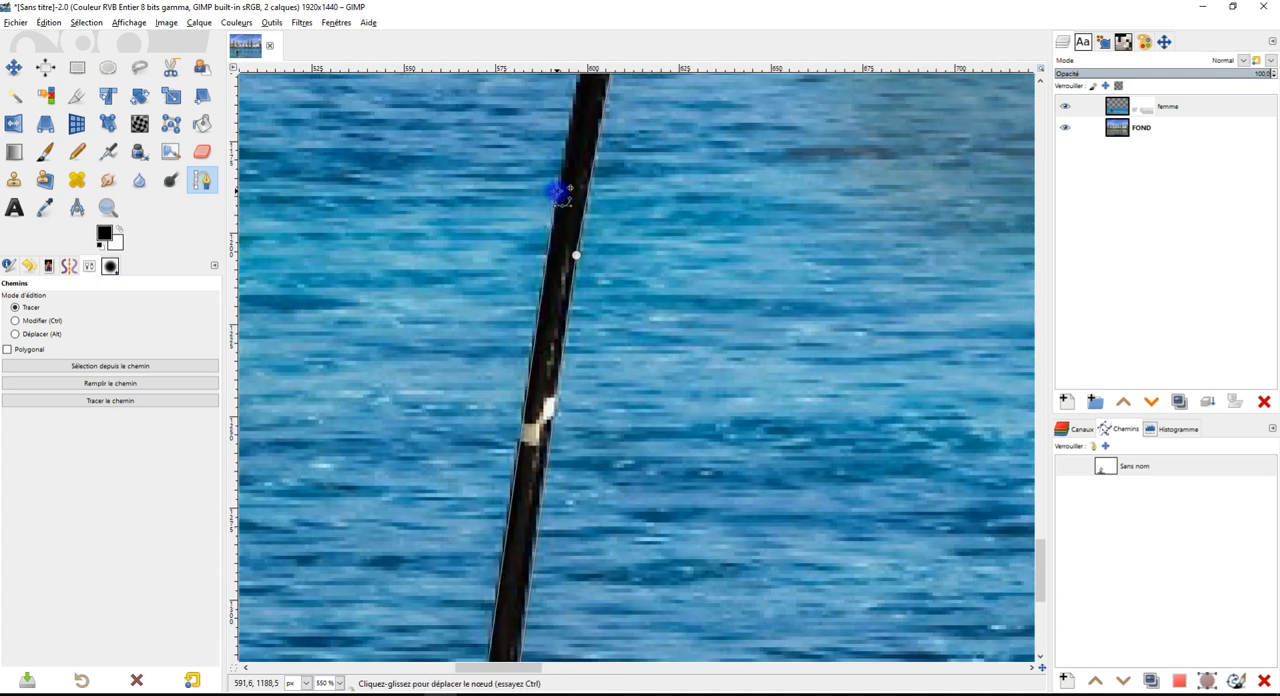
drag(609, 157, 660, 528)
click(566, 354)
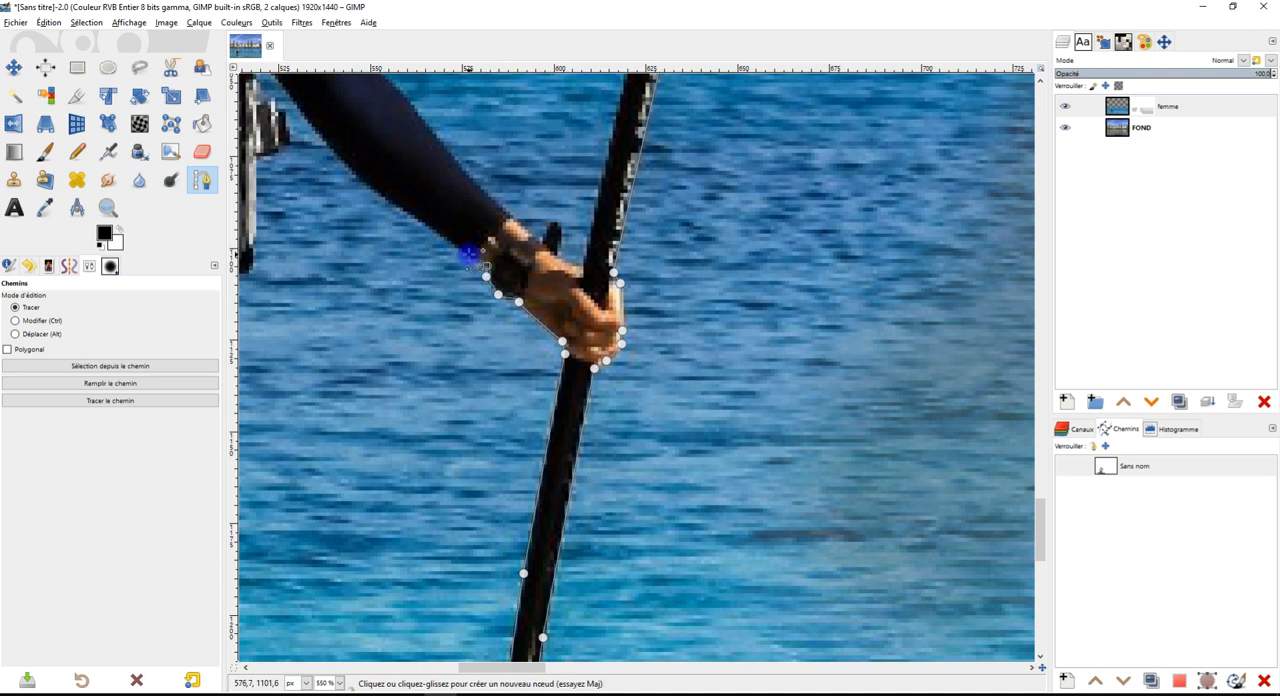
Trace the underside of the lowered arm with curved nodes from the wrist to the strap at the chest
drag(458, 214, 579, 275)
drag(515, 224, 557, 252)
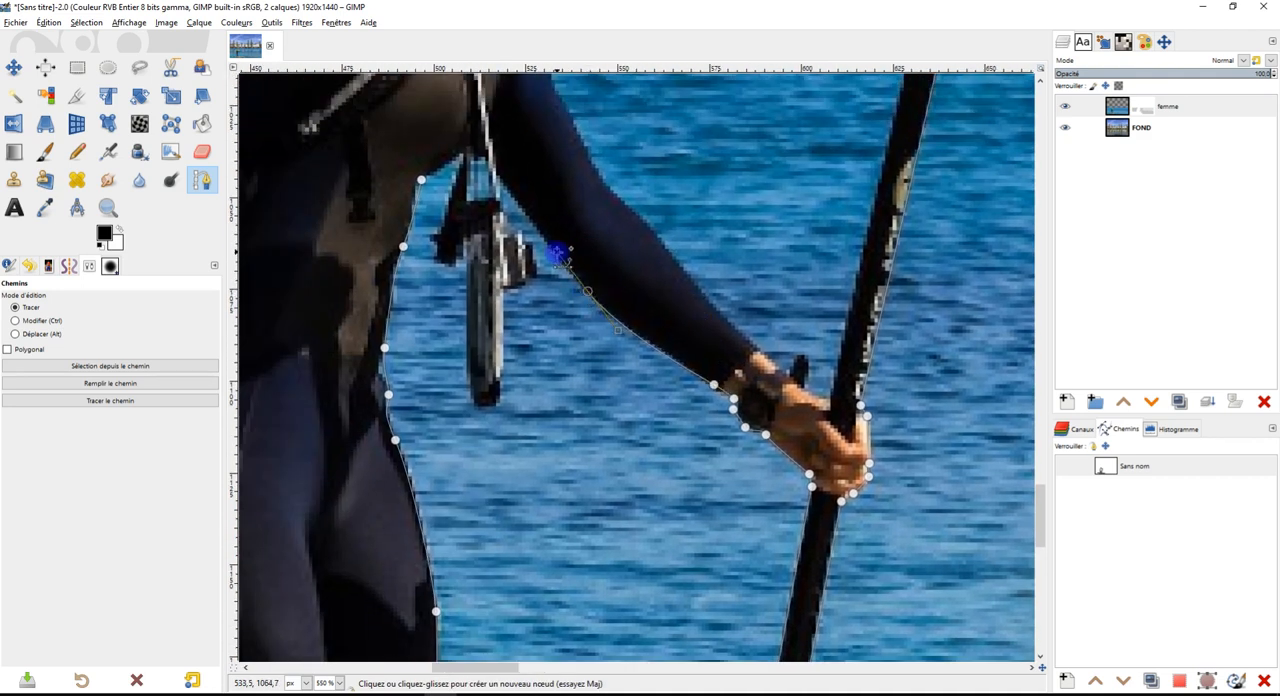
click(499, 180)
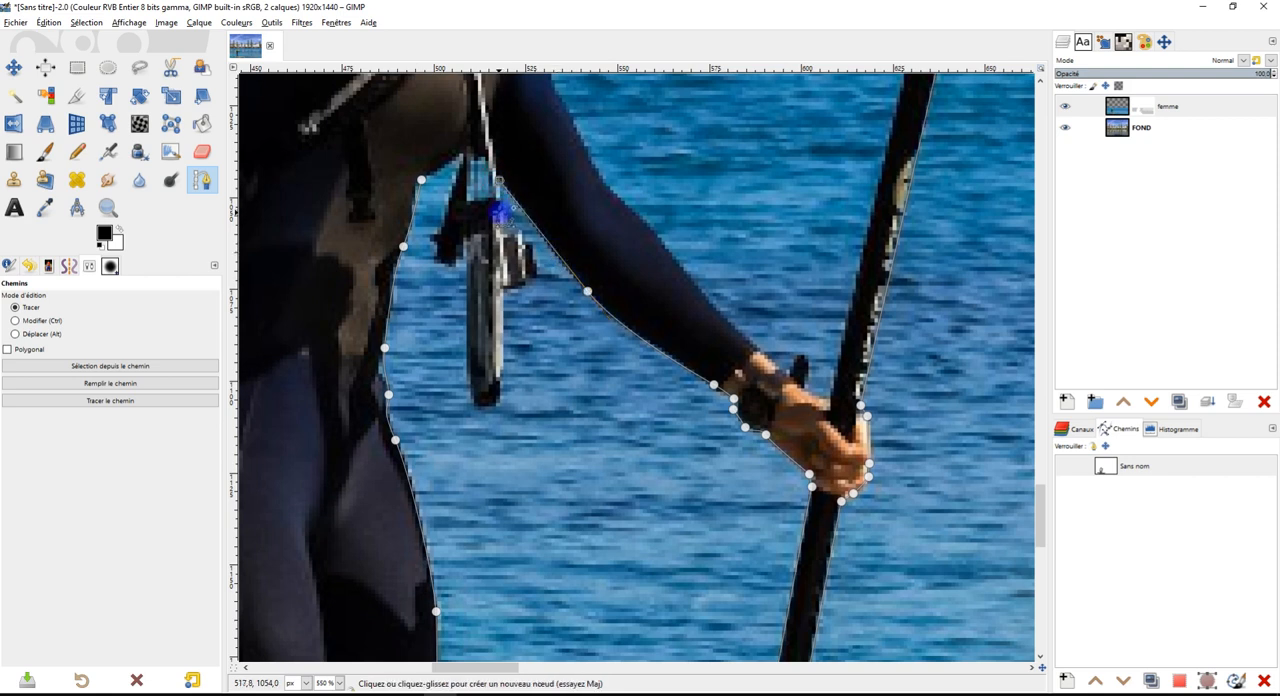
Outline the front side and lower end of the accessory hanging from the chest strap
drag(526, 238, 488, 410)
click(521, 285)
click(502, 300)
click(488, 410)
click(472, 394)
click(466, 366)
Trace the accessory's rear side up to the torso, close the component and convert the path to a selection
drag(463, 258, 450, 263)
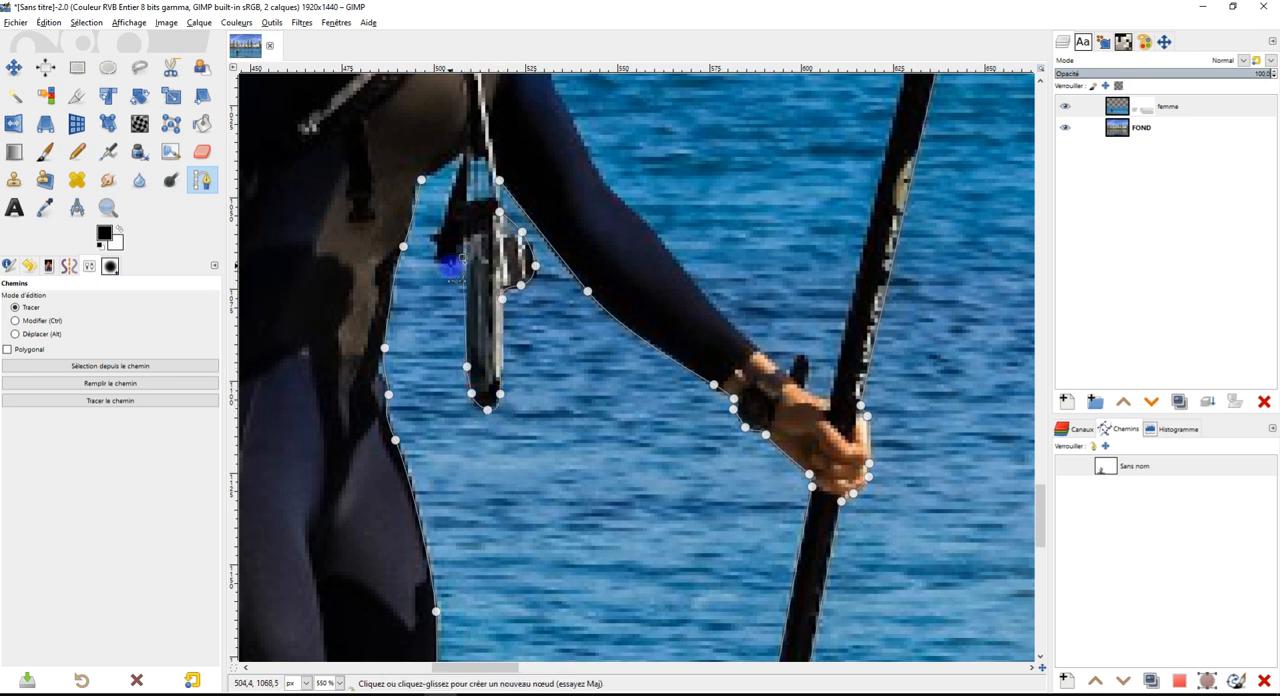
click(435, 242)
click(435, 232)
click(447, 215)
click(463, 153)
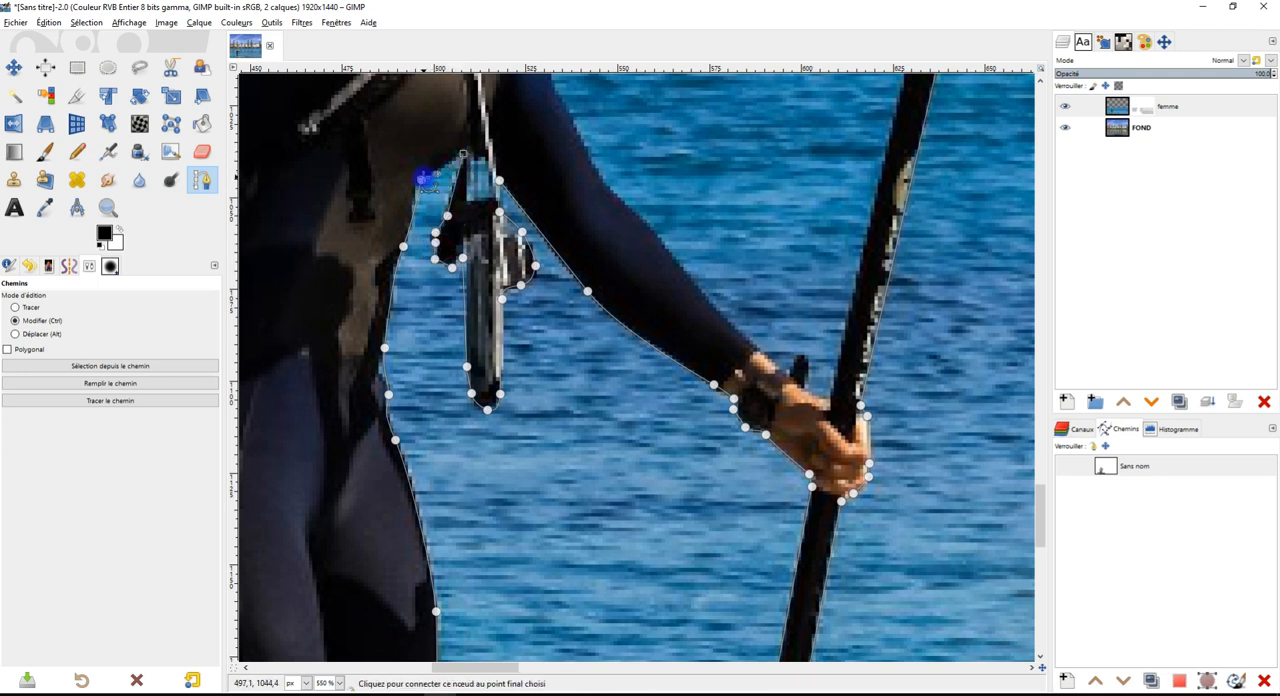
scroll(583, 135, down, 4)
key(Return)
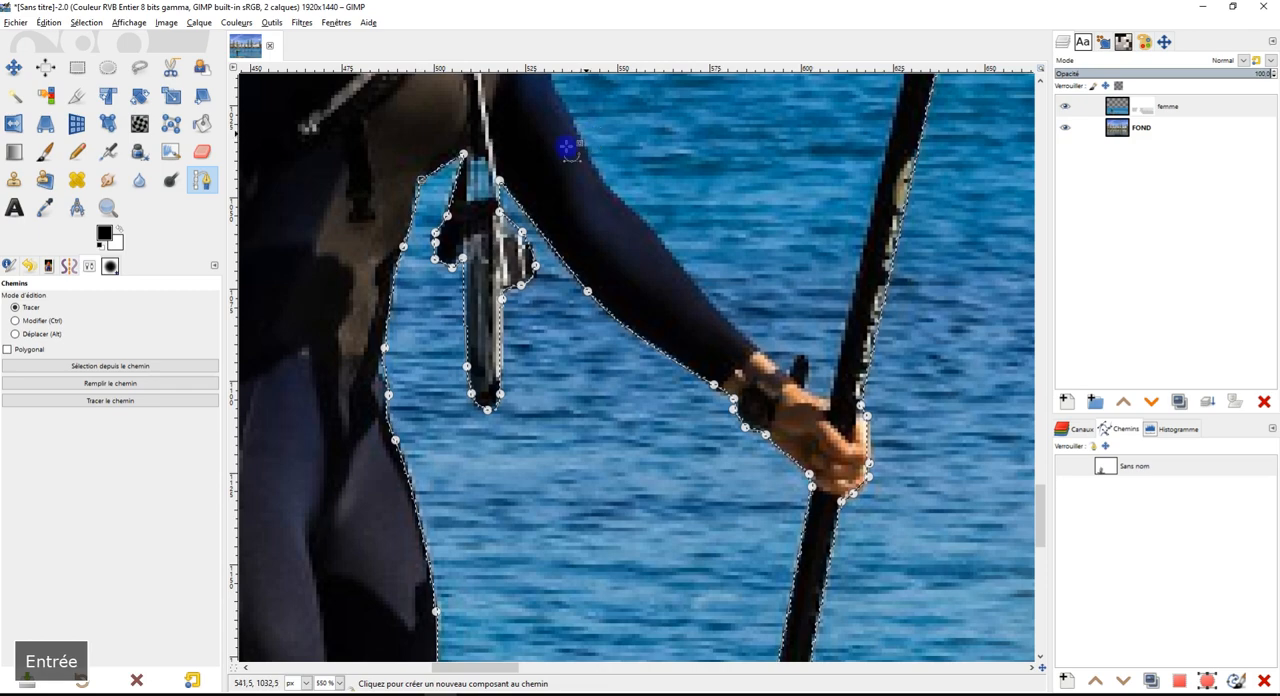
Start a component under the raised sleeve and trace the upper edge of the lowered arm down to the hand and thumb
scroll(651, 177, up, 4)
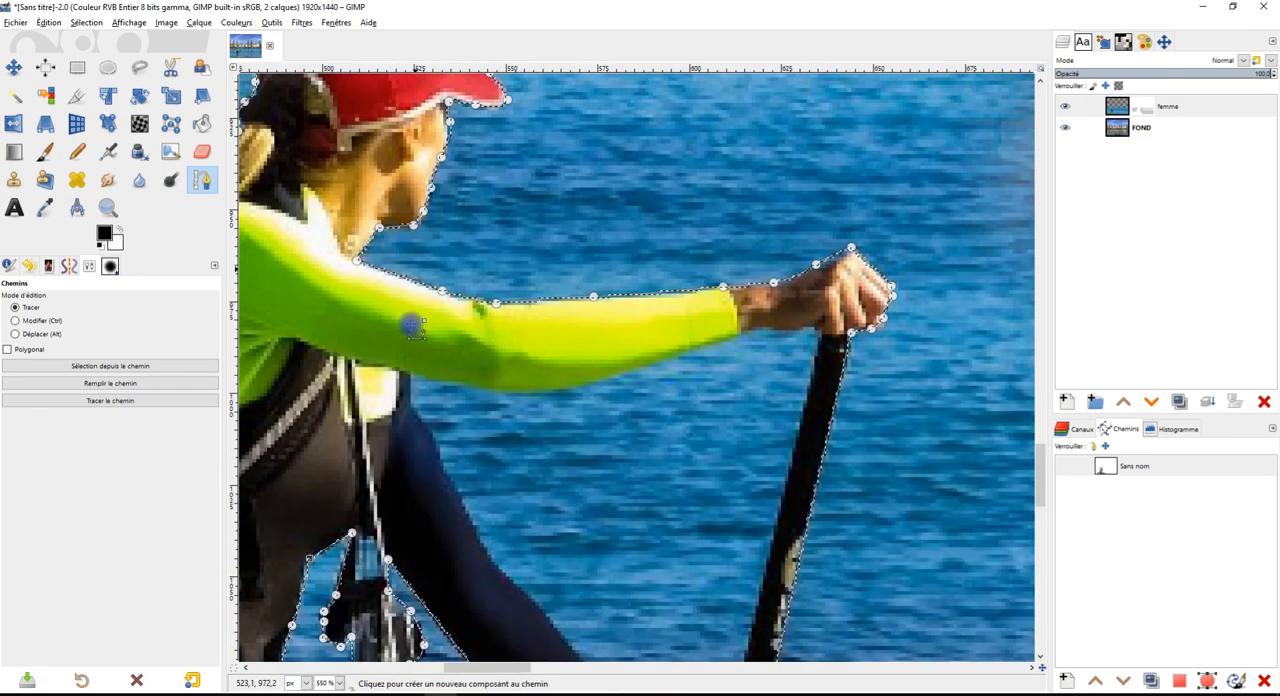
drag(412, 372, 414, 406)
drag(520, 465, 505, 402)
drag(575, 455, 535, 338)
drag(601, 430, 693, 485)
click(662, 452)
click(668, 457)
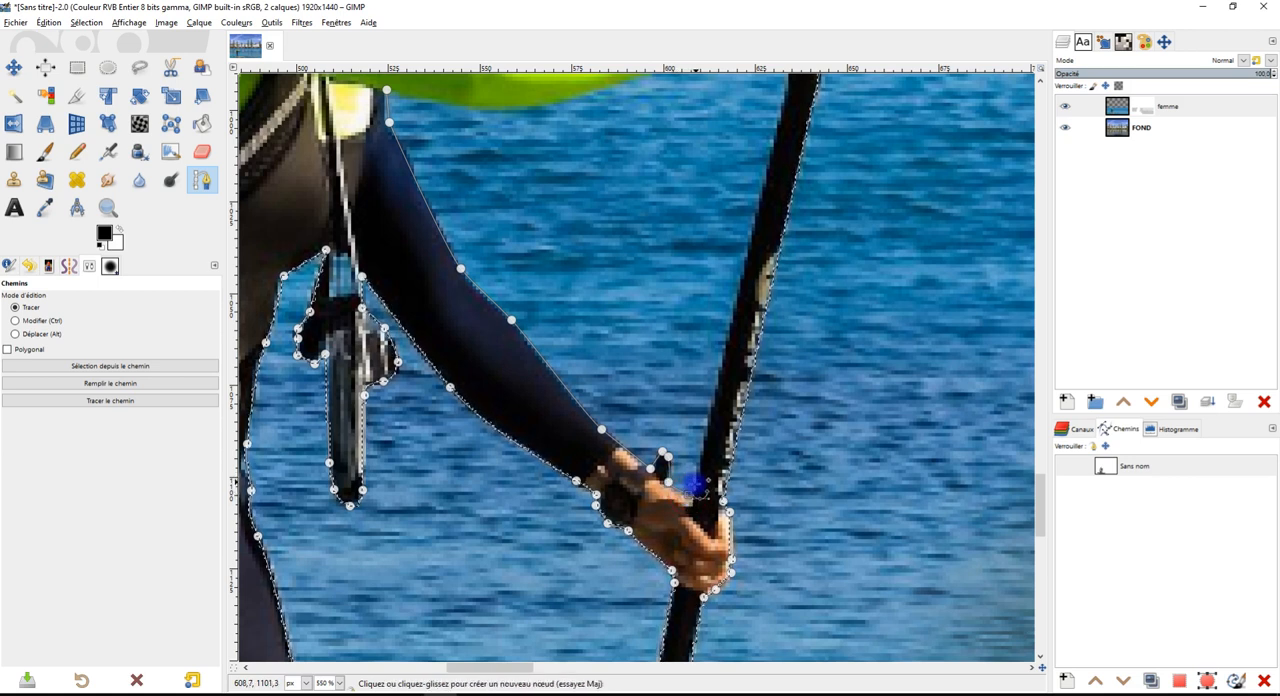
Trace up the paddle shaft and along the underside of the raised arm, close the component and convert the path to a selection
drag(760, 265, 669, 495)
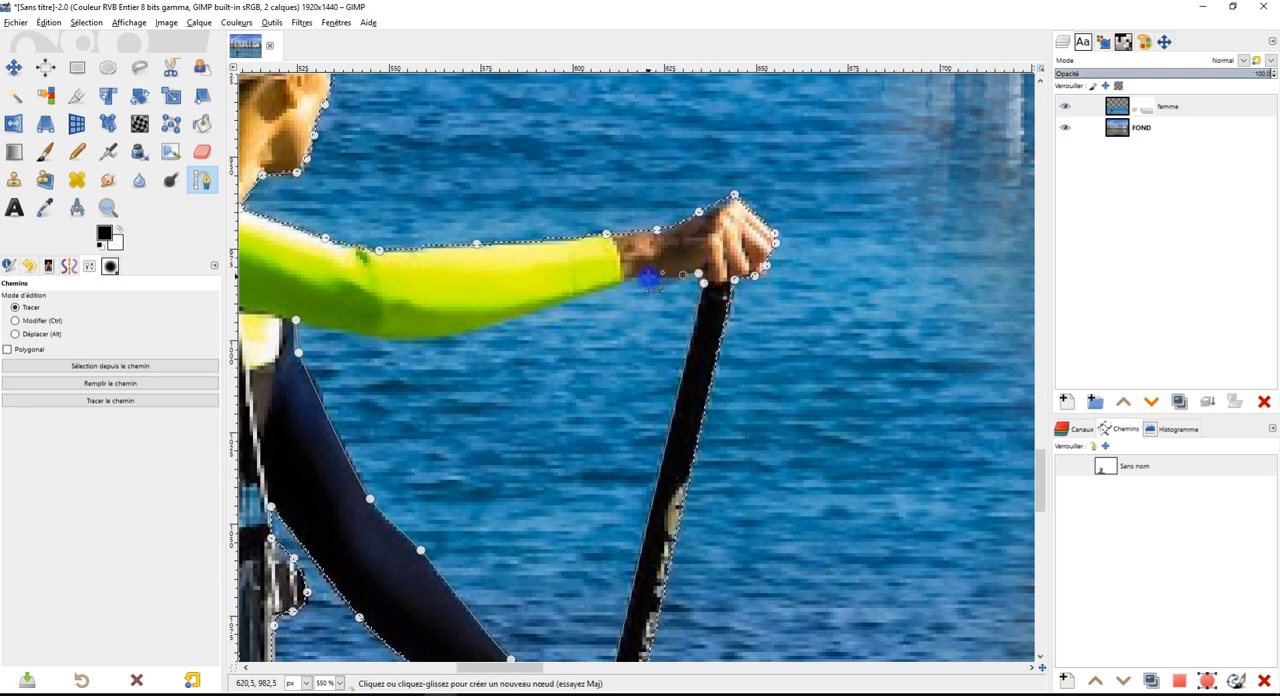
click(592, 291)
drag(426, 344, 451, 331)
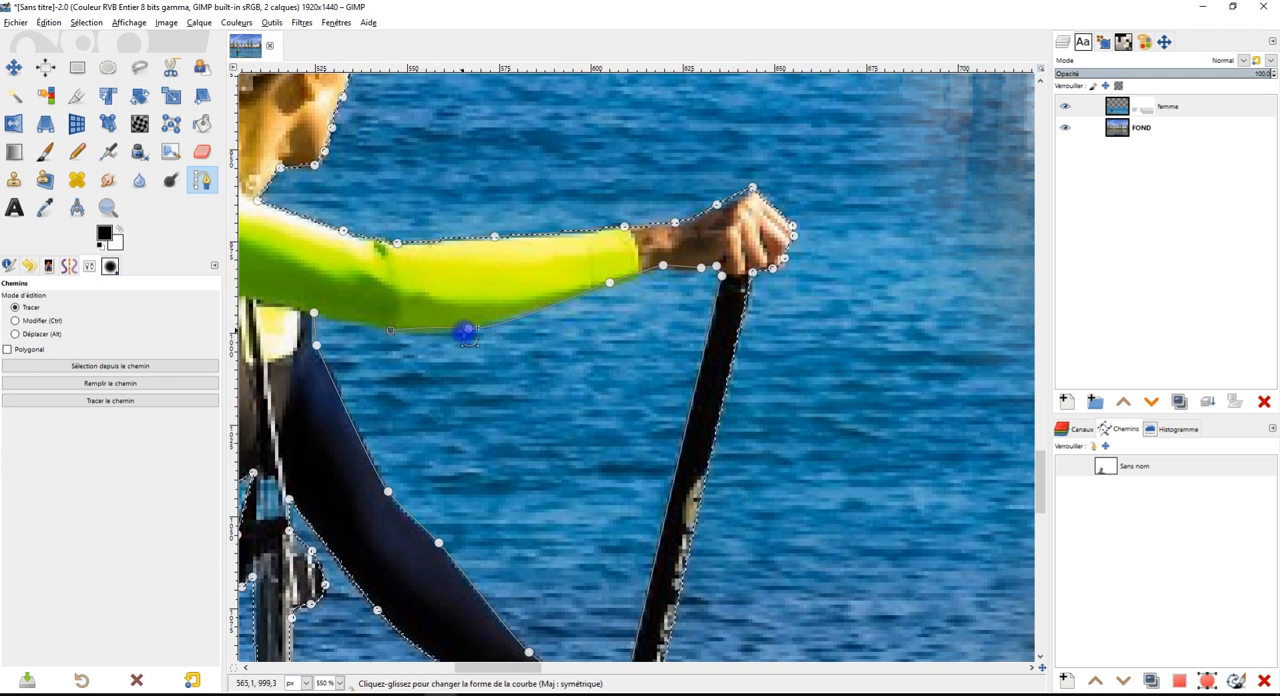
key(ctrl+z)
mouse_move(435, 325)
mouse_down()
mouse_move(437, 338)
mouse_move(368, 324)
mouse_up()
click(347, 321)
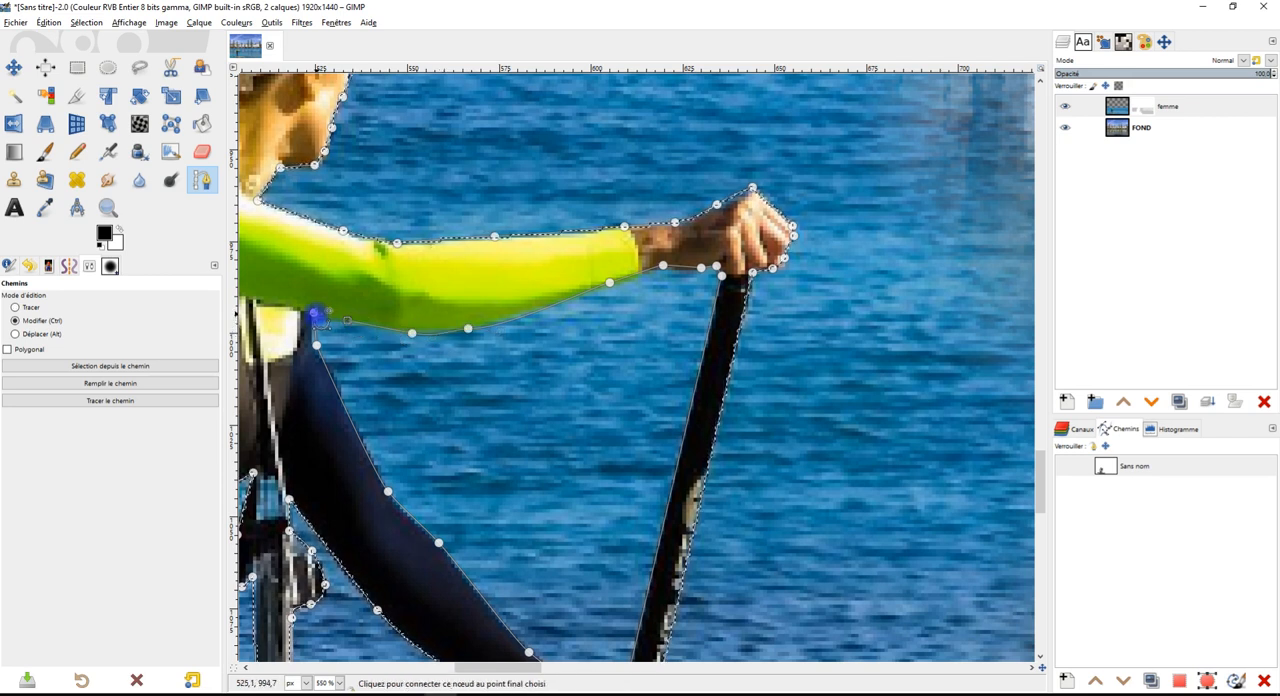
ctrl+click(314, 313)
key(Return)
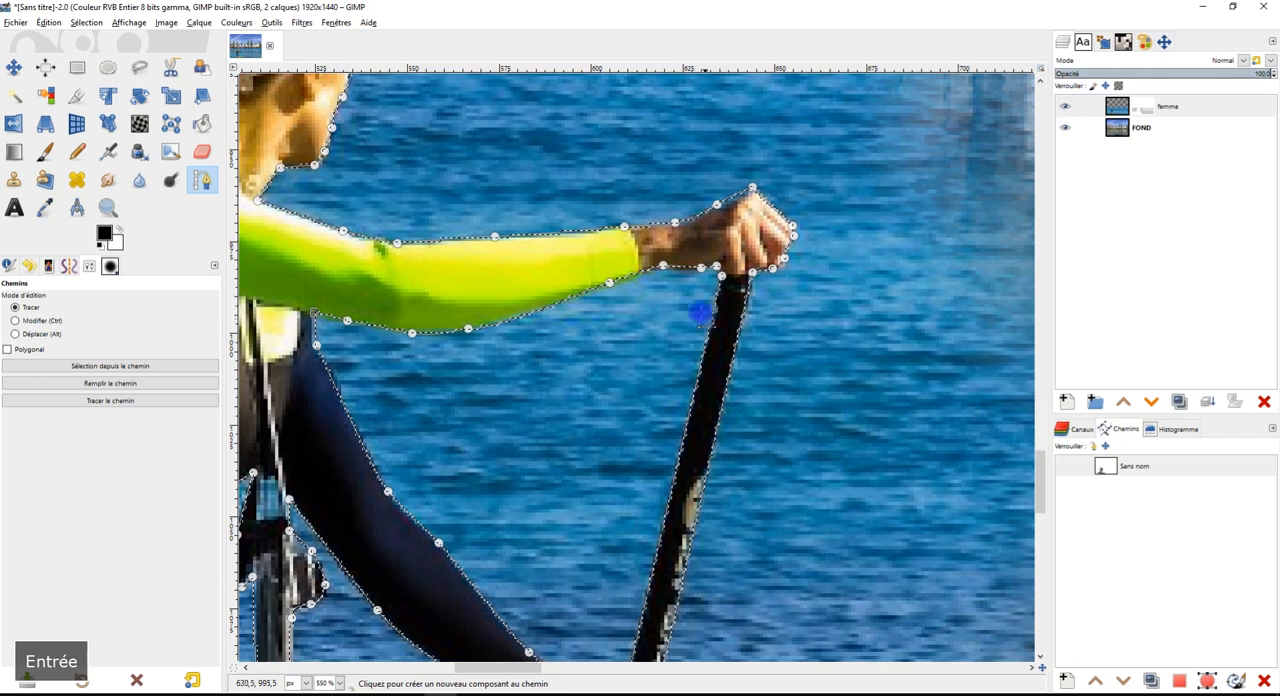
Toggle the path's visibility and examine the complete outline around the paddleboarder and board
scroll(697, 296, down, 4)
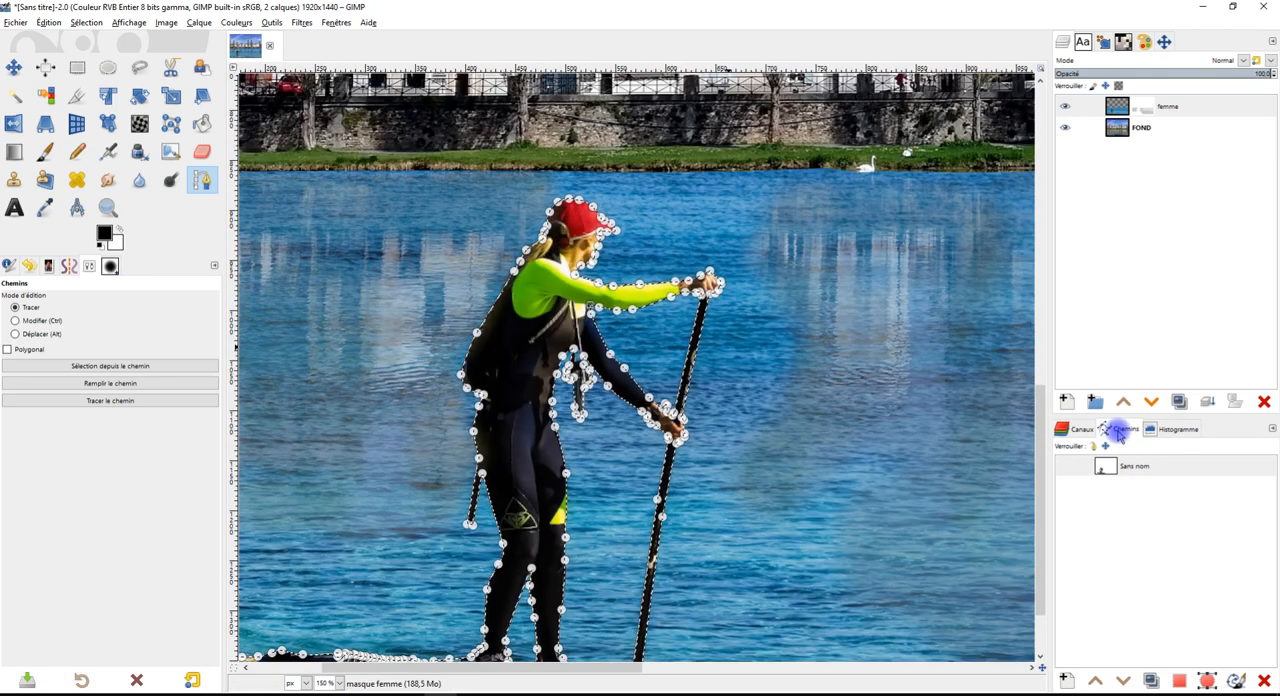
click(1068, 468)
click(1068, 468)
scroll(713, 380, down, 2)
scroll(713, 382, up, 3)
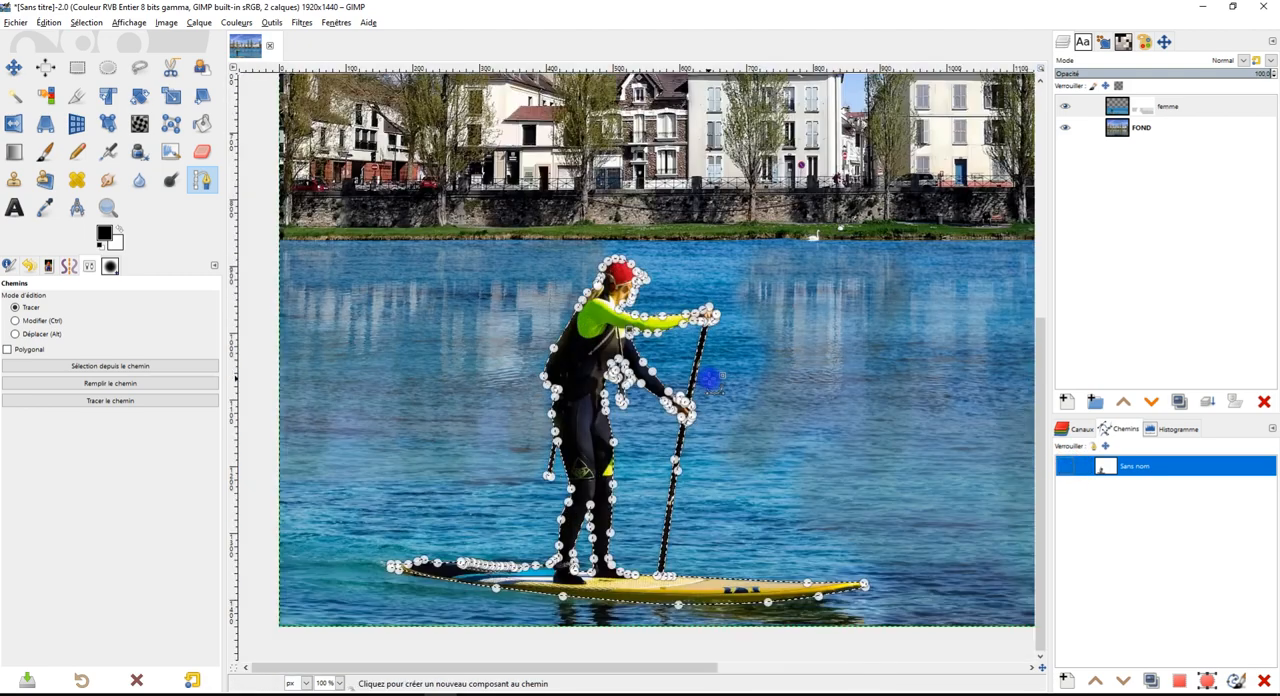
scroll(771, 323, down, 3)
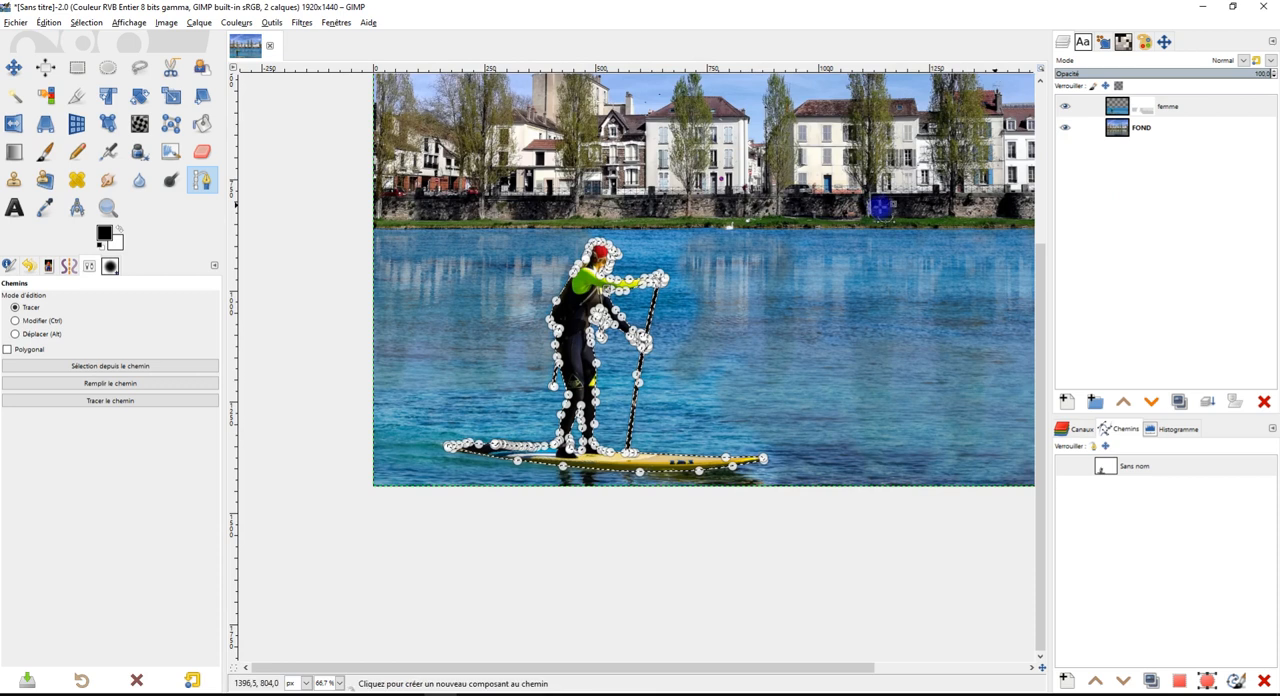
Invert the selection and fill the area around the paddleboarder with white on the femme layer's mask
click(48, 22)
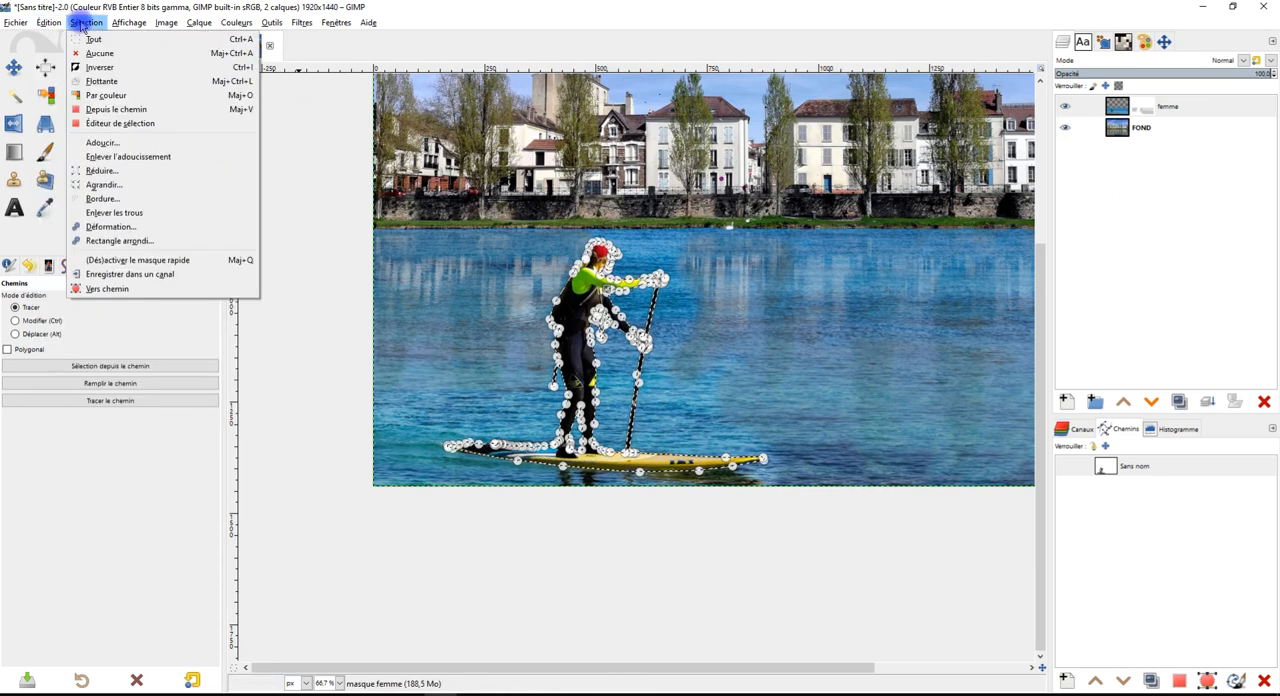
click(110, 68)
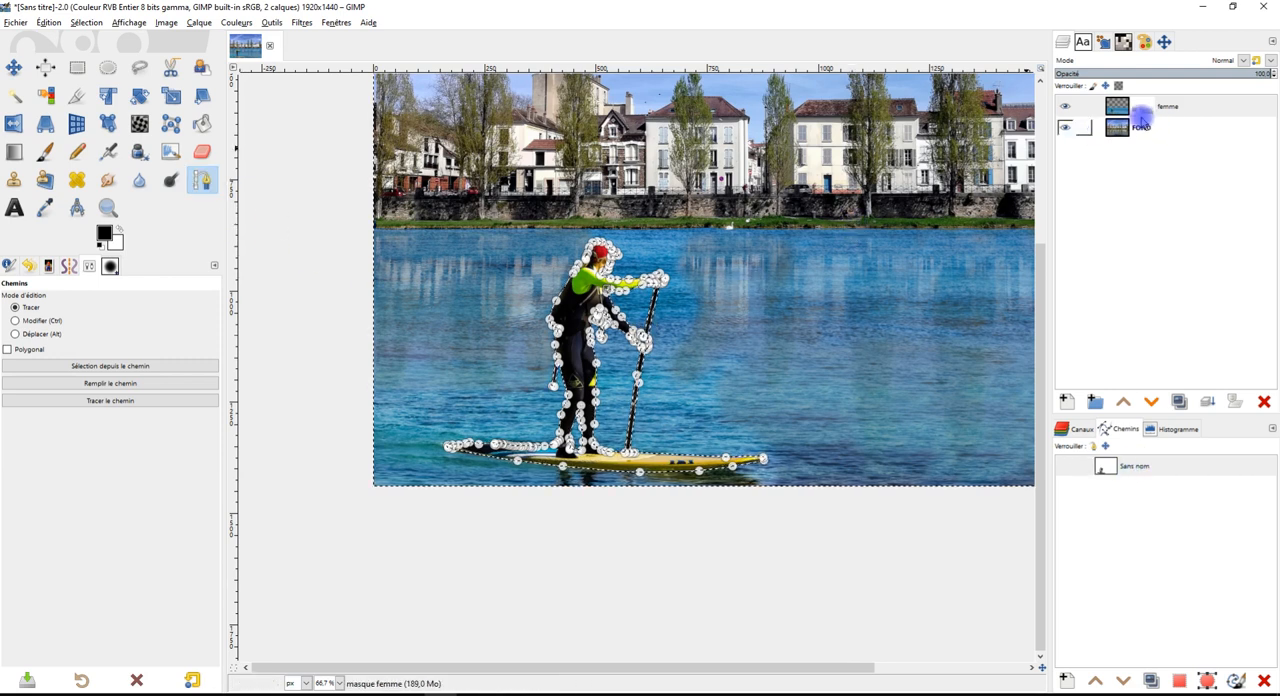
click(1197, 106)
drag(832, 209, 783, 266)
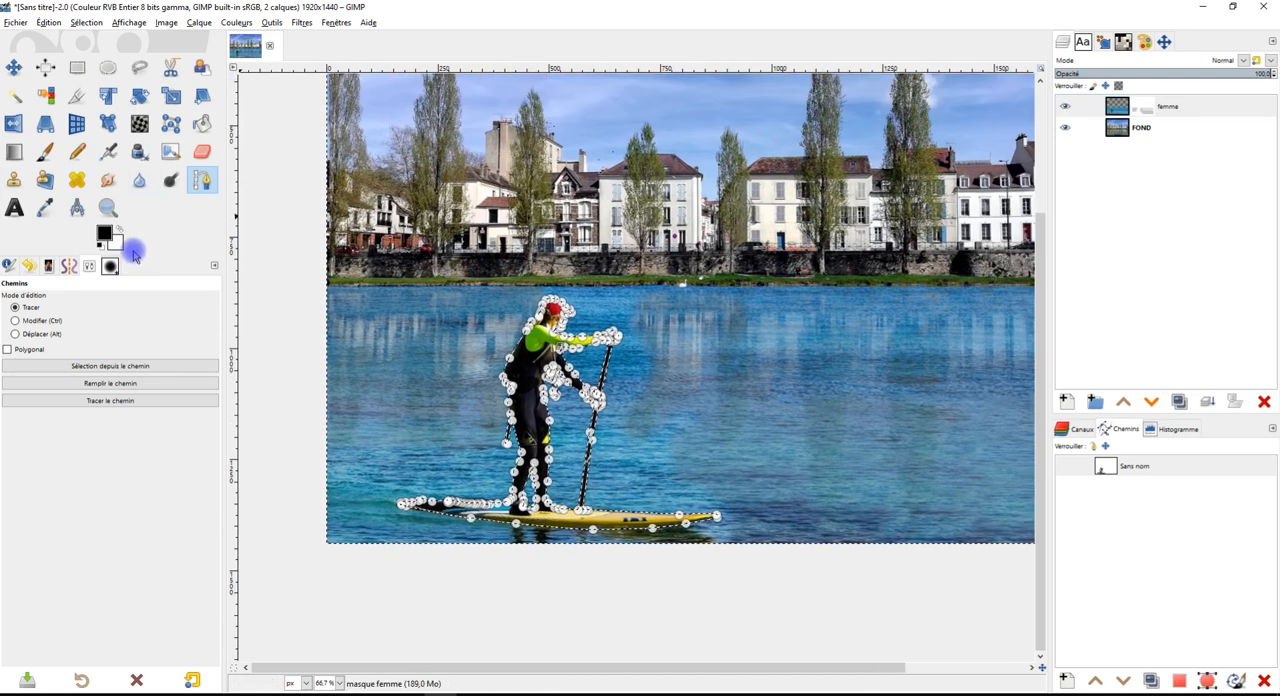
drag(117, 242, 789, 140)
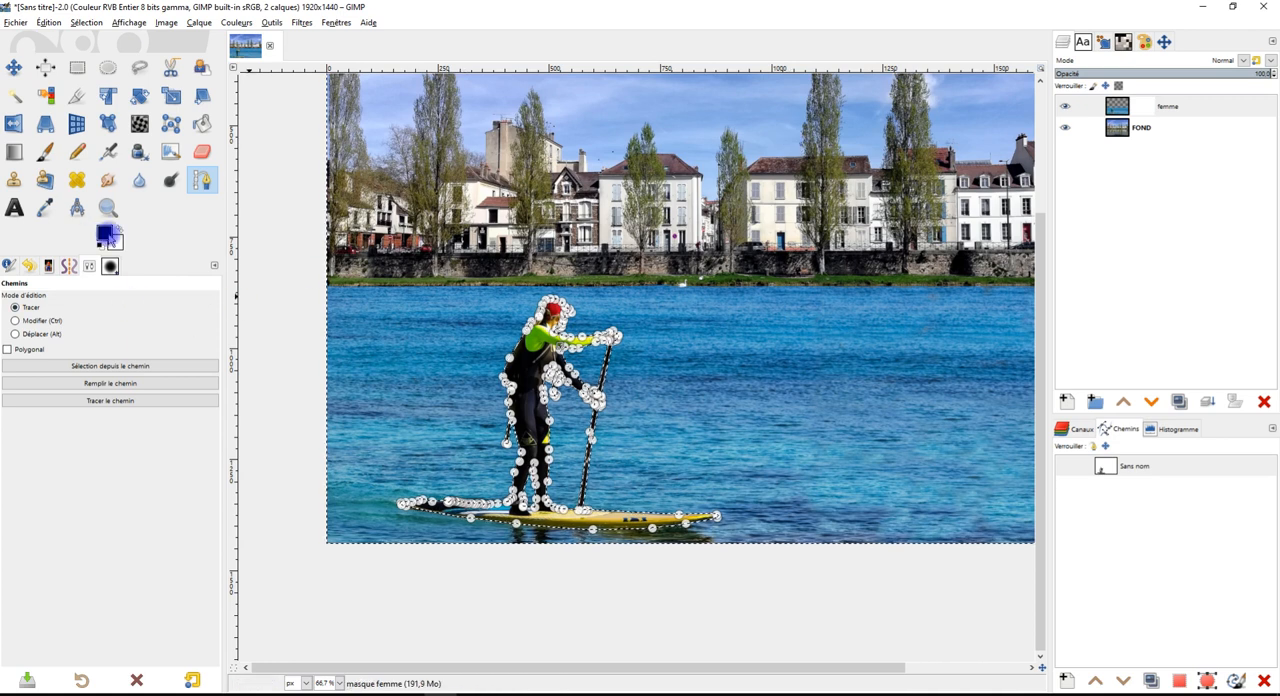
Fill the selected area around the paddleboarder on the femme mask with black, and refill it with mid-grey 959595
drag(106, 234, 811, 374)
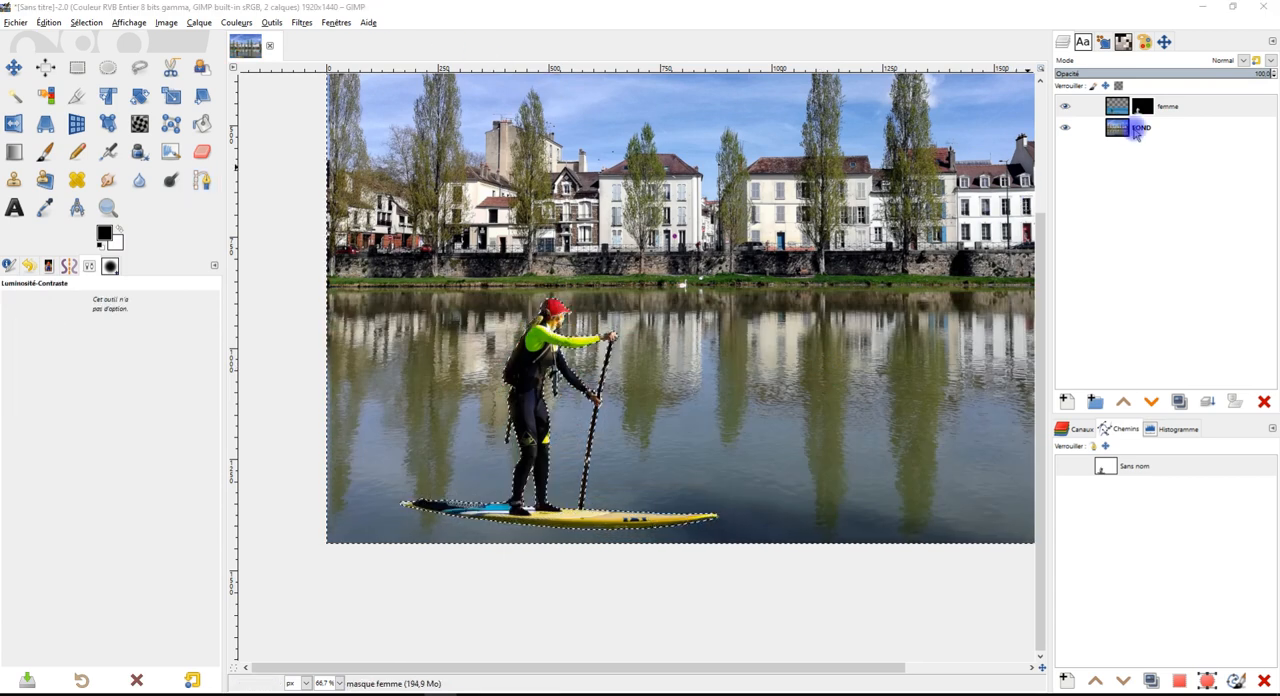
click(104, 236)
click(44, 172)
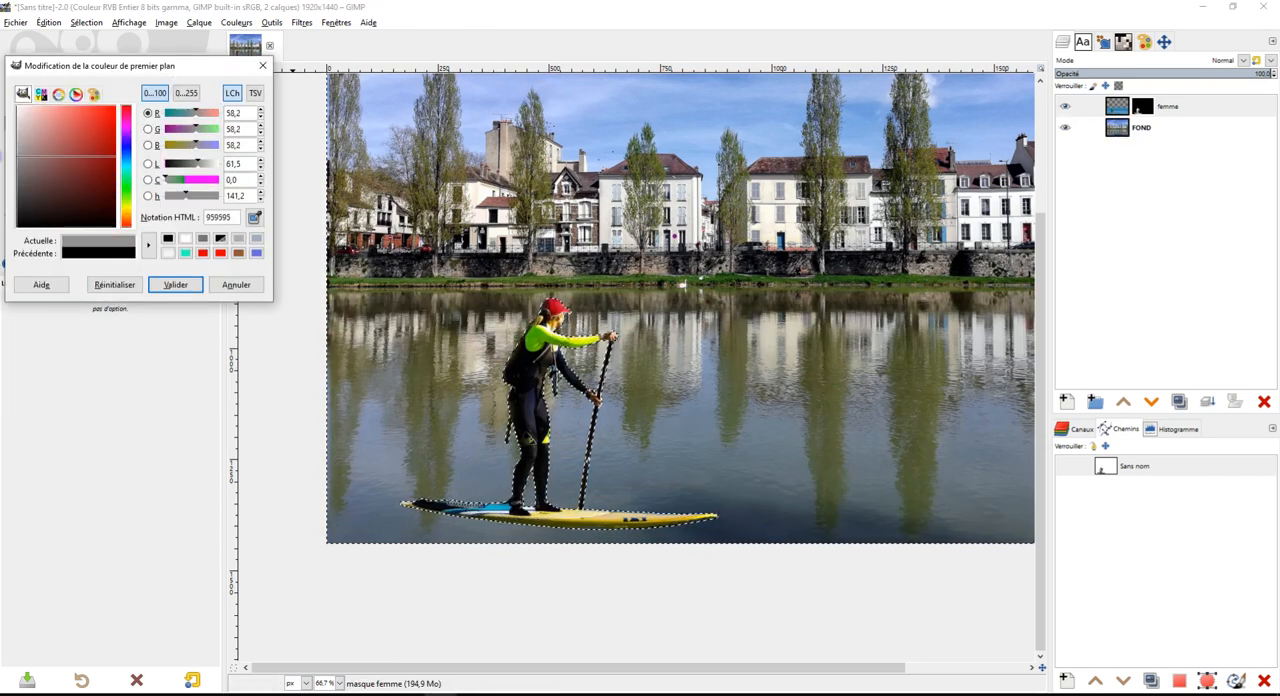
click(190, 285)
drag(104, 236, 754, 297)
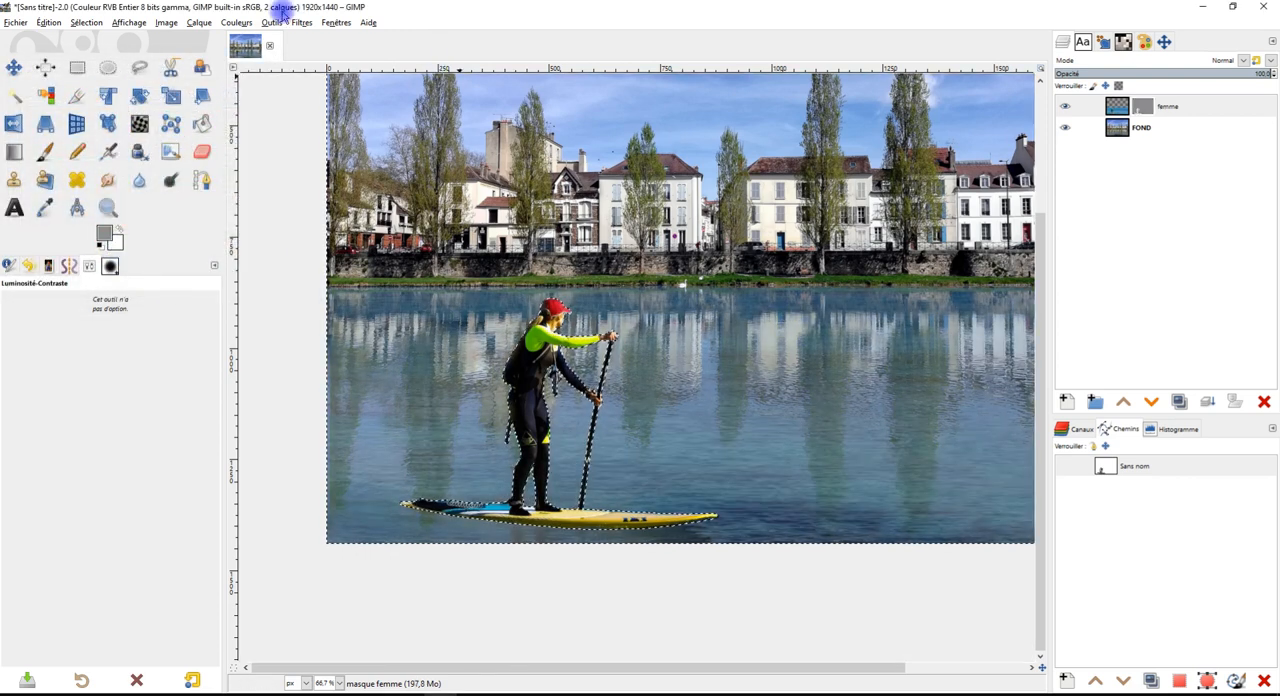
Brighten the grey area of the femme layer's mask with Brightness-Contrast, setting the brightness to 117
click(236, 24)
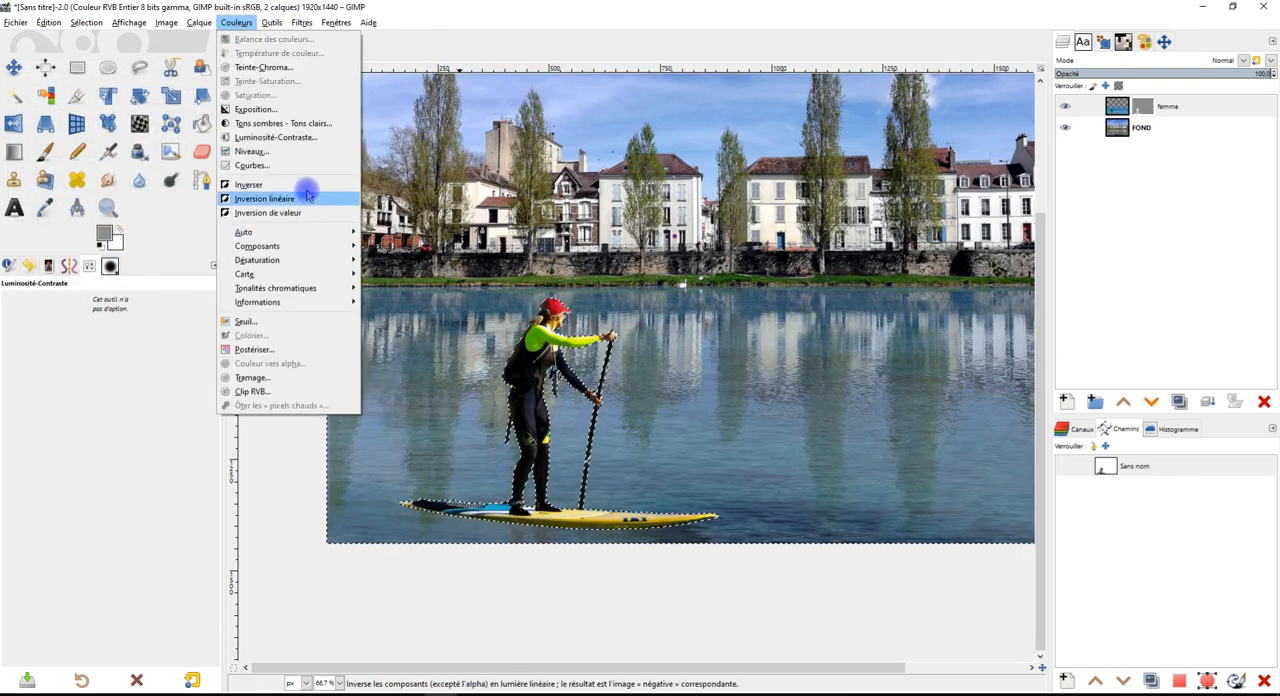
click(292, 139)
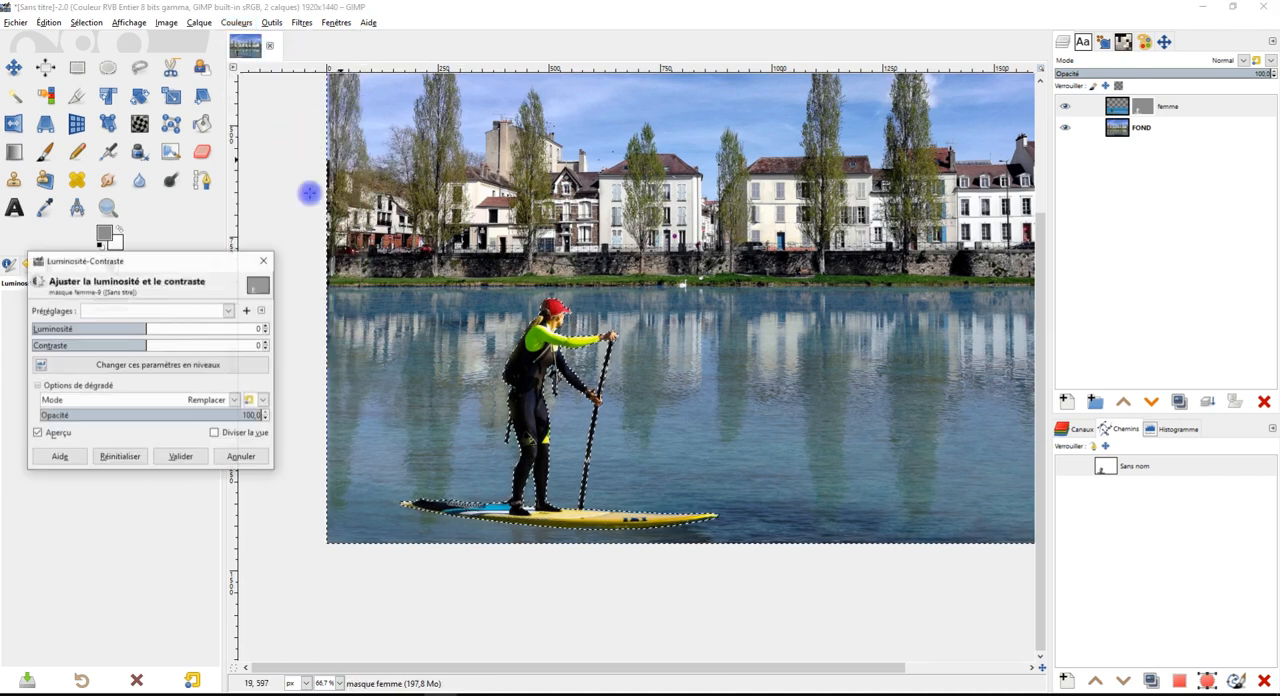
drag(177, 259, 286, 187)
drag(253, 255, 323, 255)
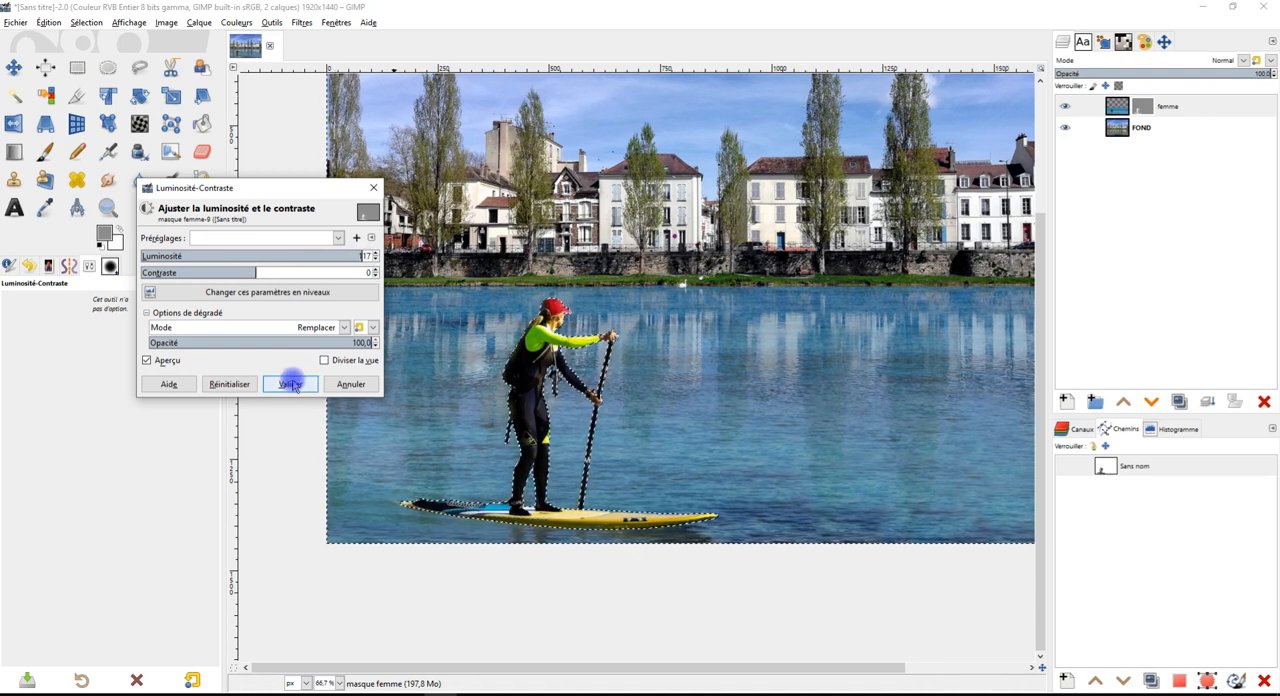
click(290, 385)
Rename the paddleboarder's unnamed path as "chemin femme"
click(1134, 465)
click(1134, 465)
text(che)
key(BackSpace)
text(hemin )
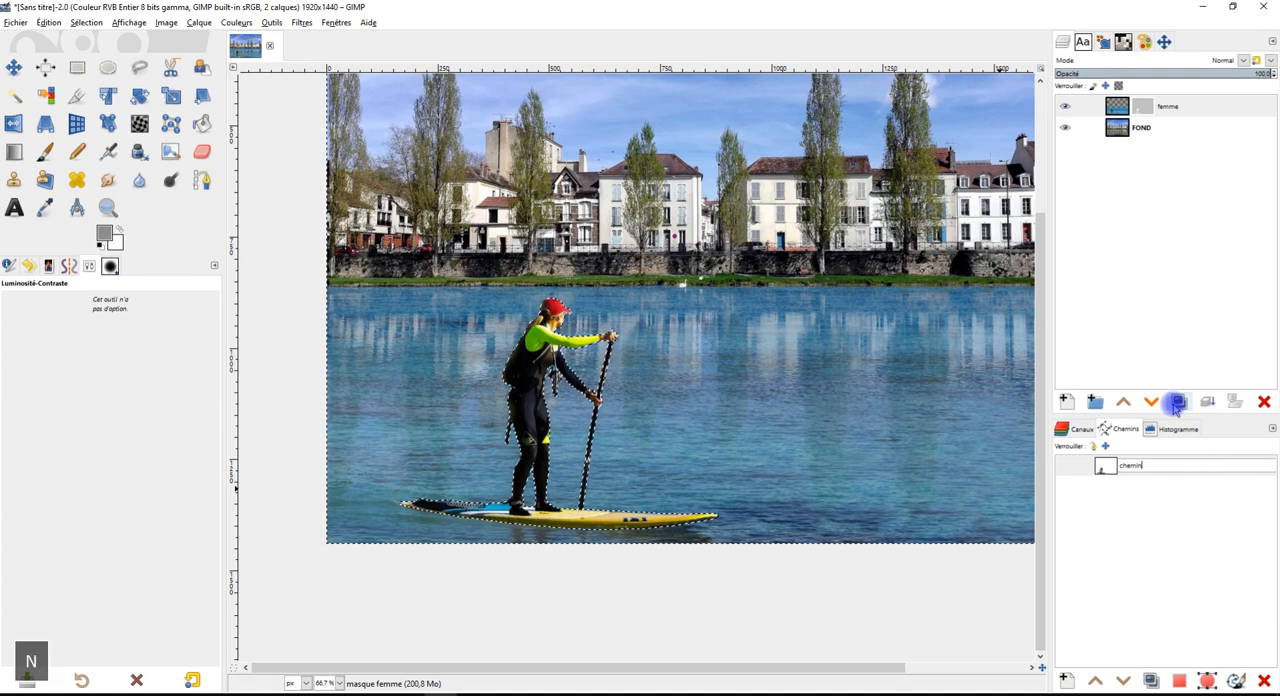
text(femme)
key(Return)
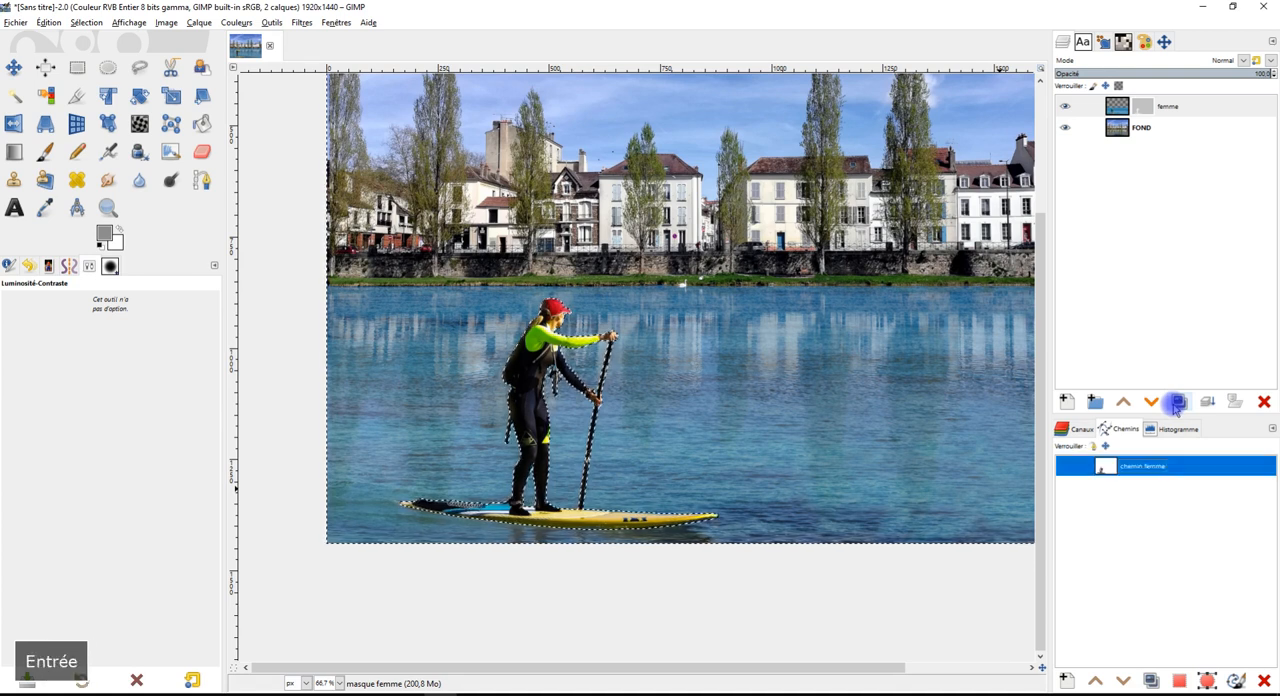
Clear the selection around the paddleboarder with the Rectangle Select tool
click(77, 67)
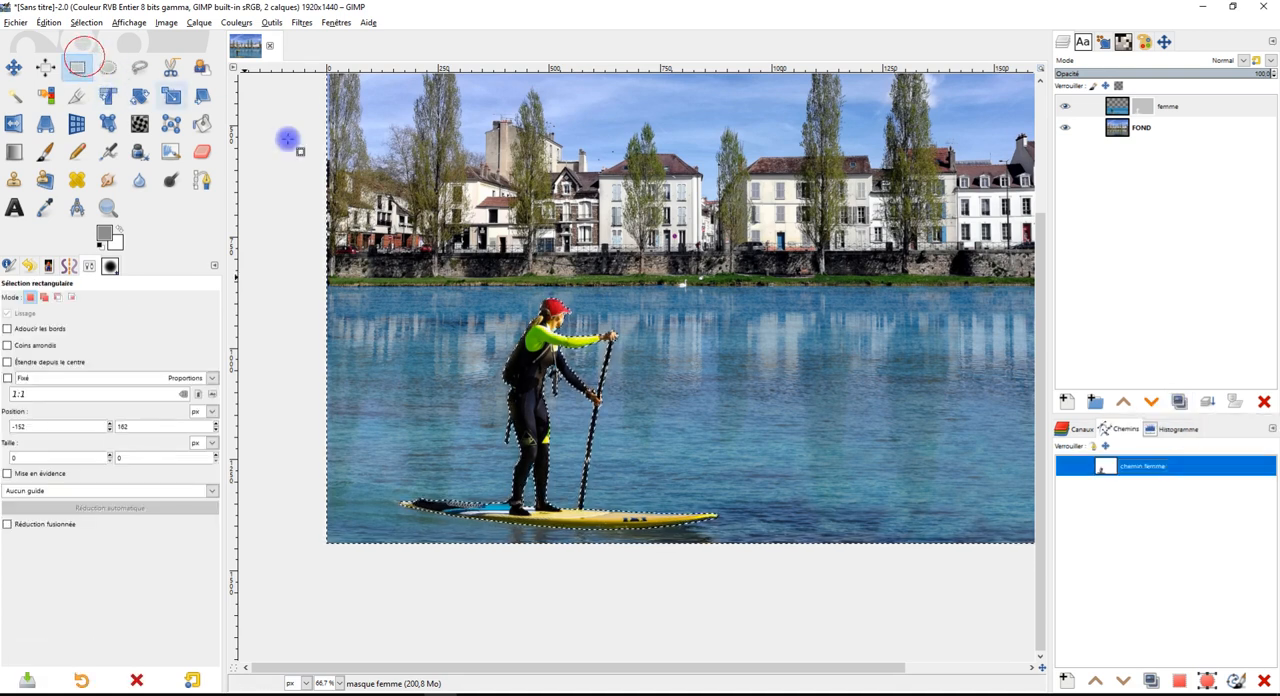
click(368, 148)
scroll(803, 188, down, 1)
scroll(808, 205, up, 2)
scroll(806, 194, down, 1)
Switch to the browser and look over the Melun Seine and paddleboarder photos on Pixabay, dismissing the thank-the-author overlay
click(1203, 7)
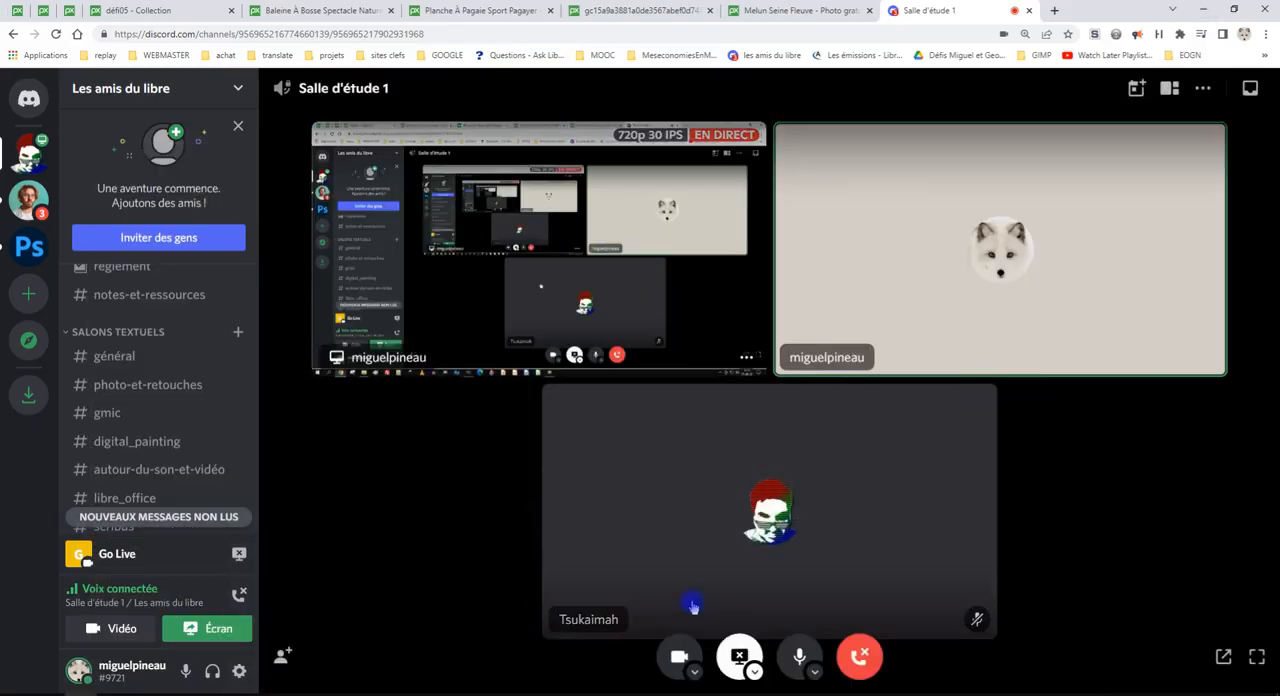
click(760, 11)
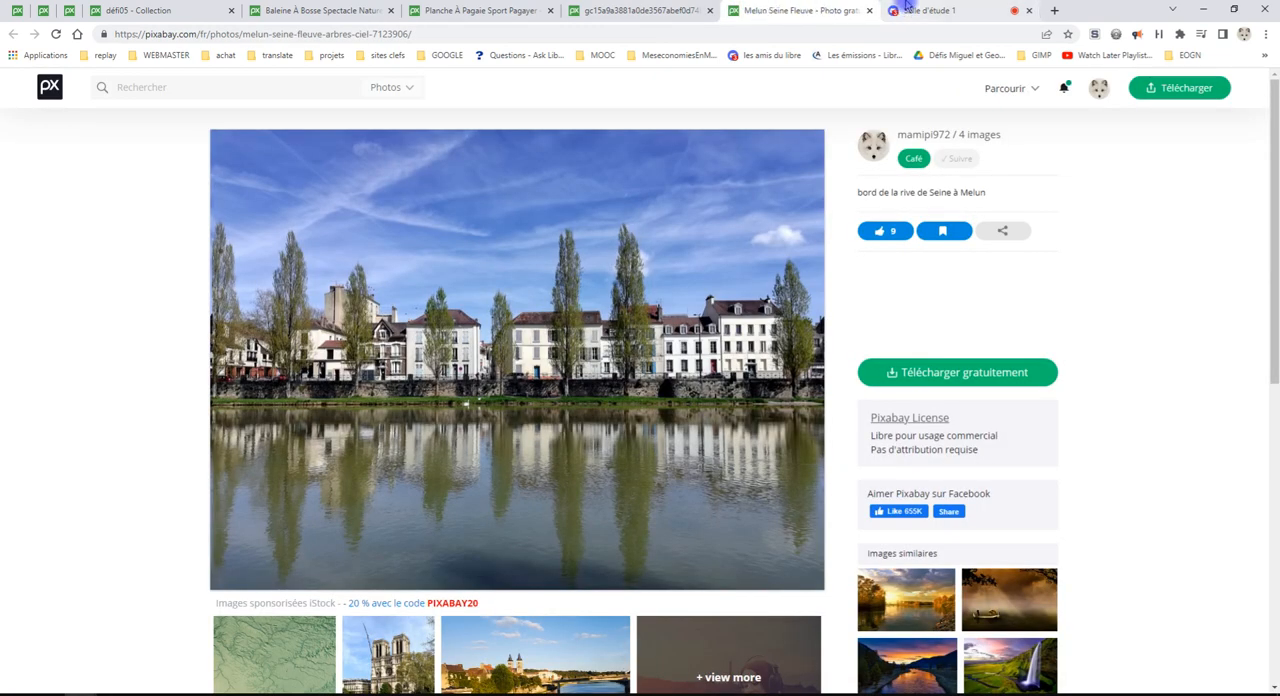
click(640, 11)
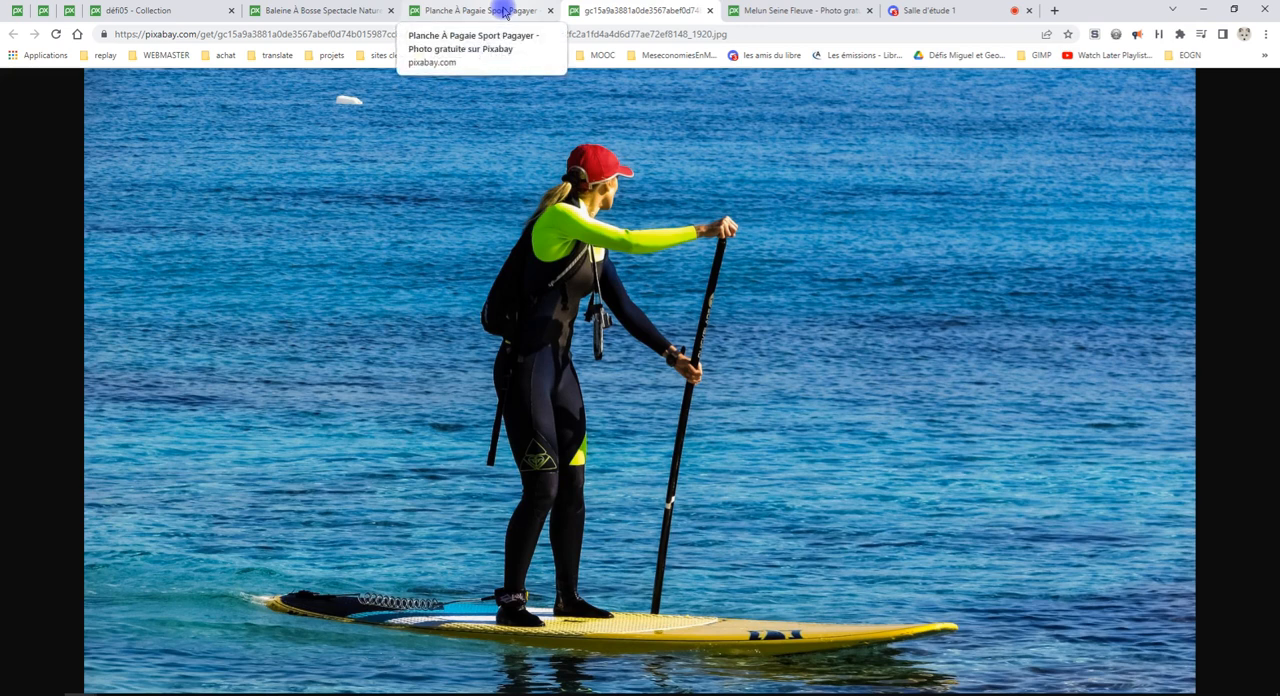
click(505, 12)
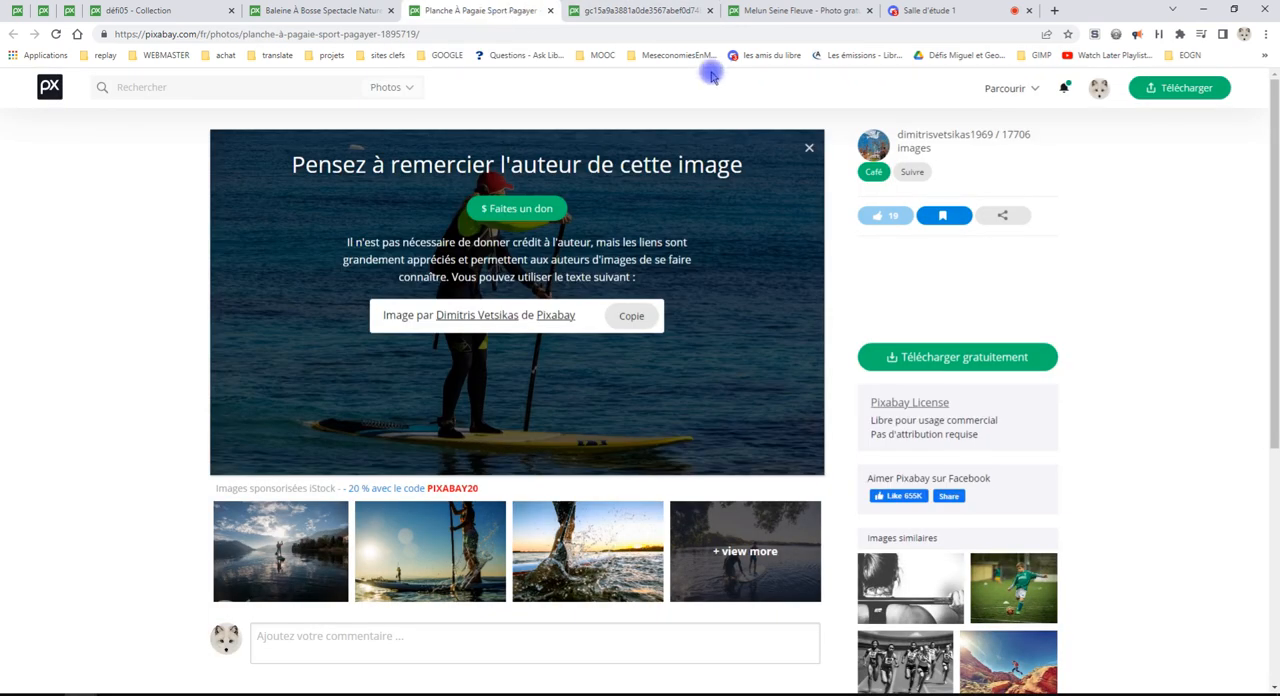
click(810, 149)
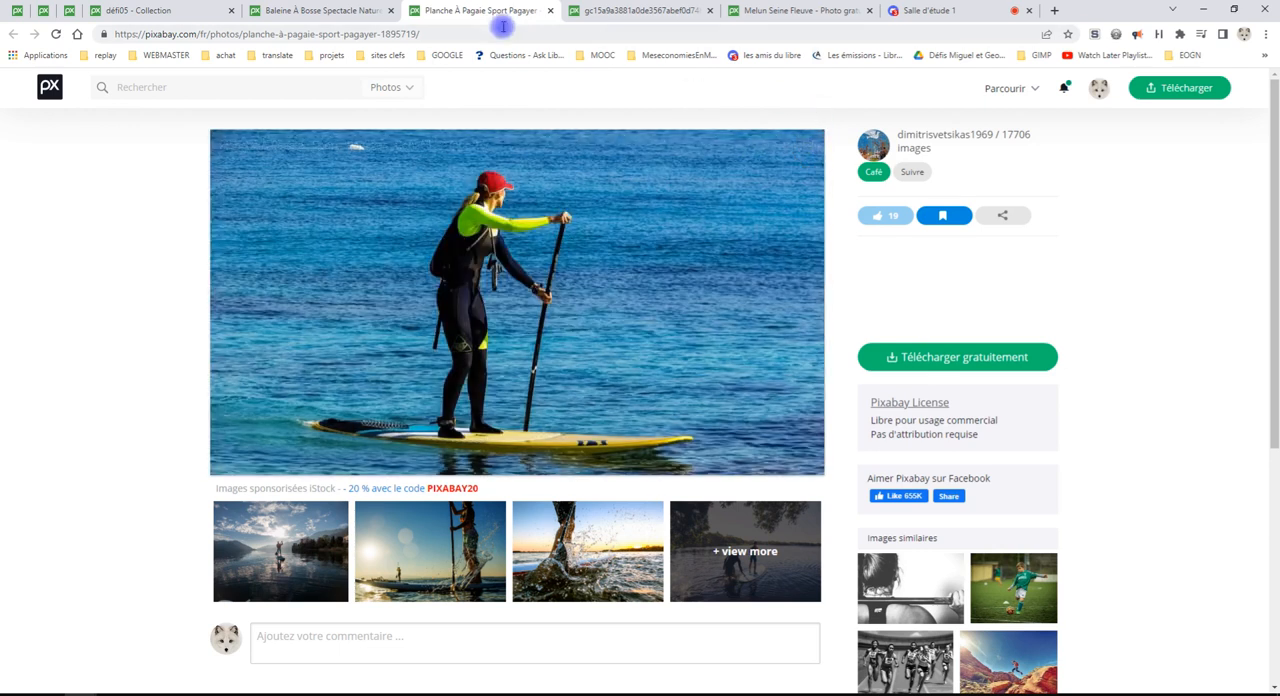
Bring up the humpback whale photo's Pixabay page and show its free download sizes
click(312, 12)
click(893, 204)
scroll(651, 365, down, 1)
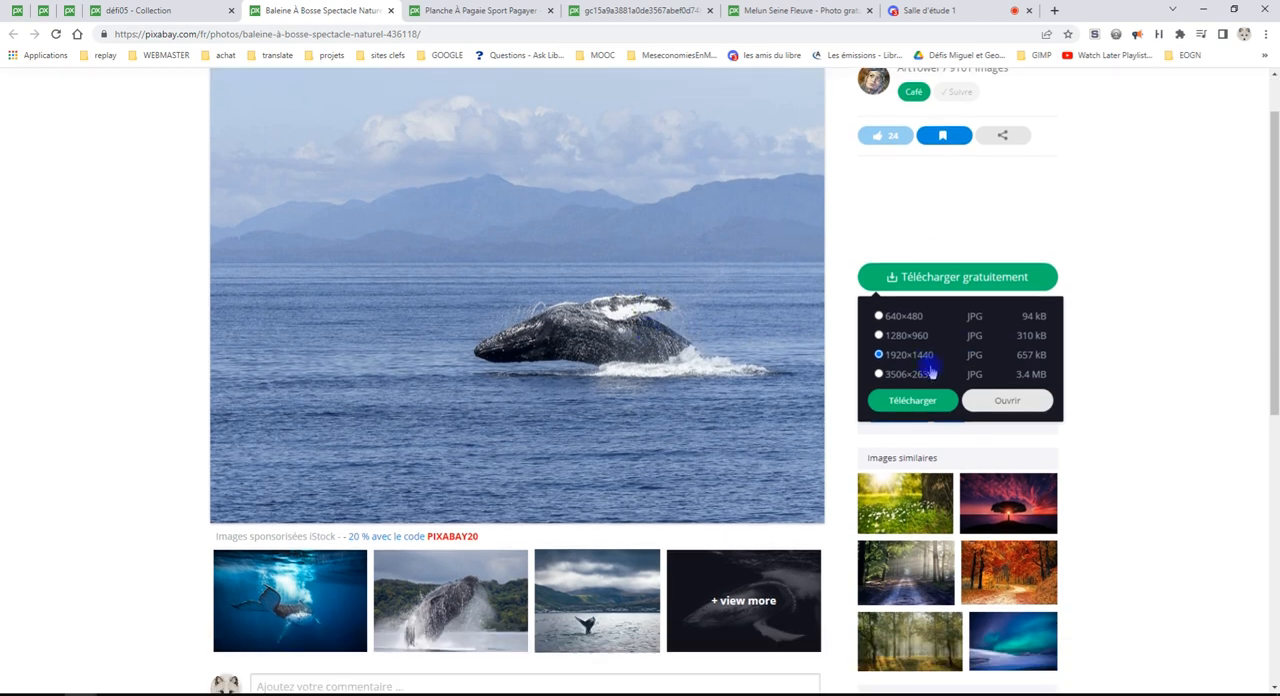
click(1006, 400)
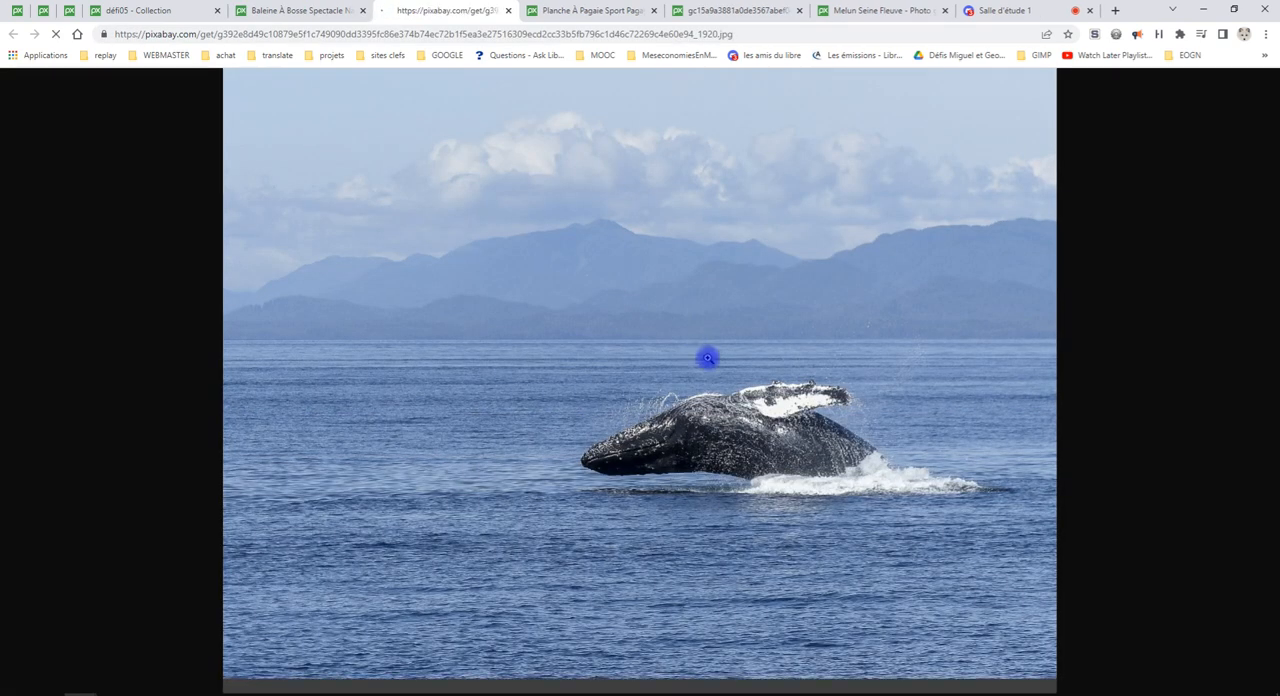
right_click(712, 406)
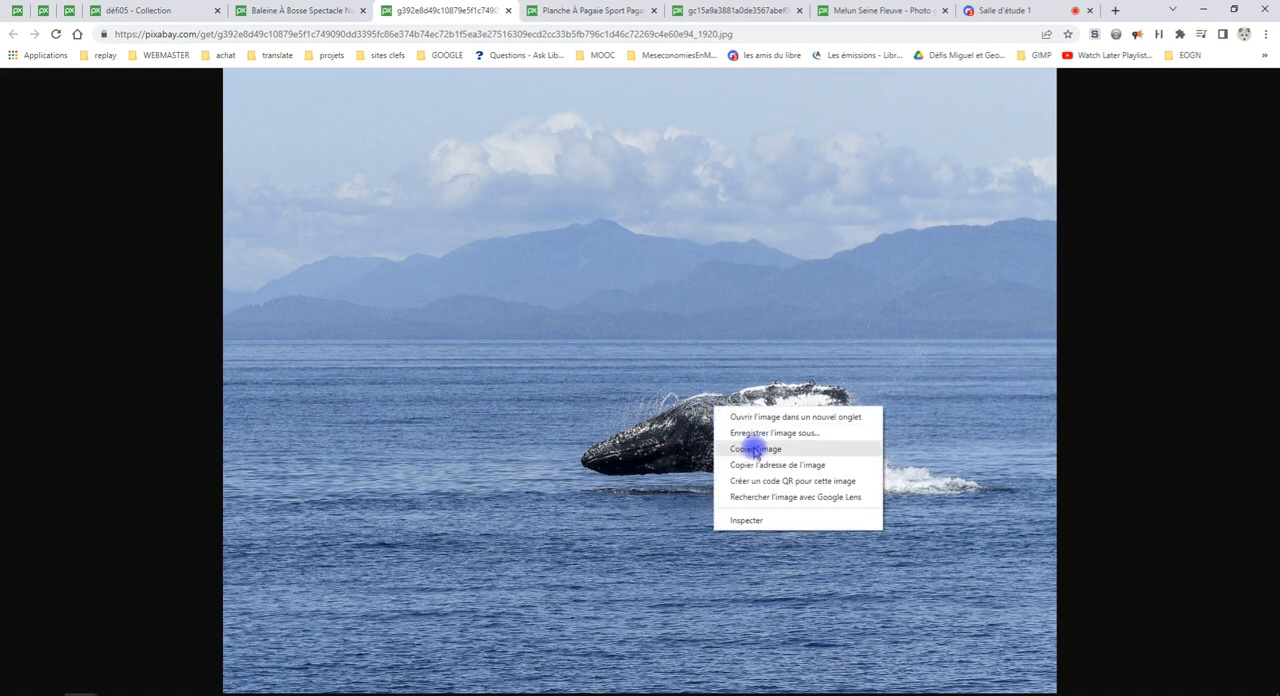
click(283, 10)
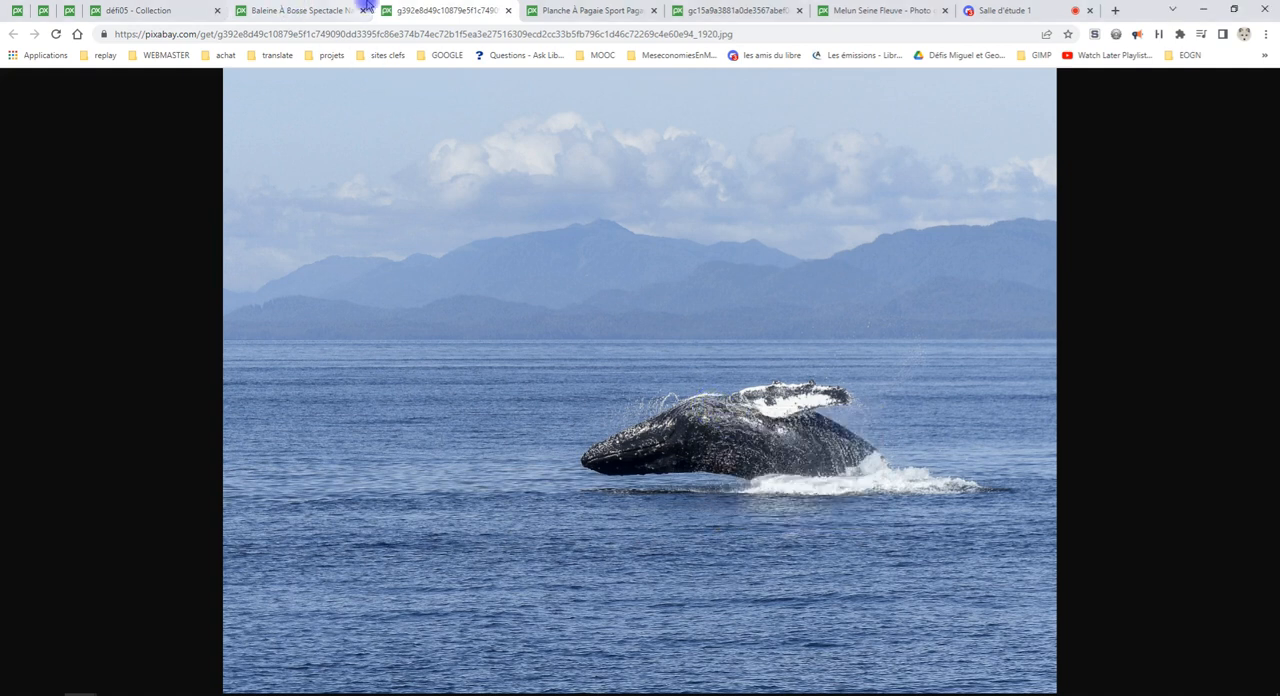
Open the humpback whale photo at 3506×2630 and copy the image to the clipboard
click(368, 12)
click(930, 374)
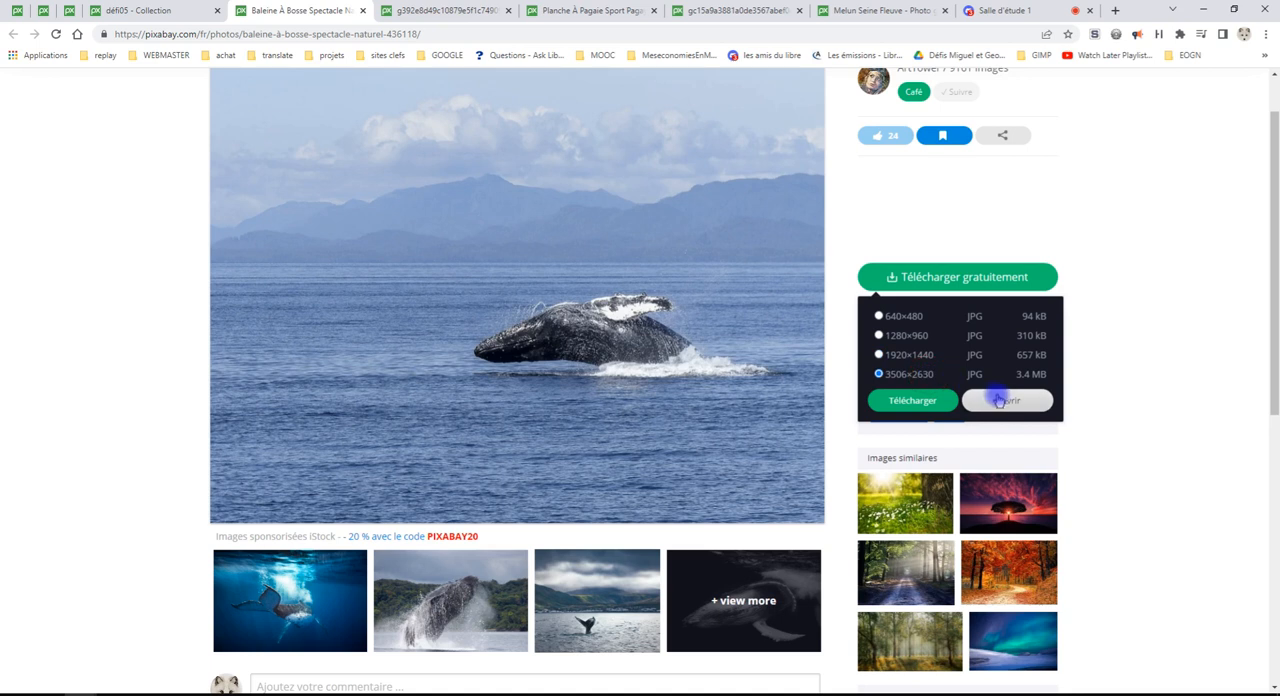
click(1003, 405)
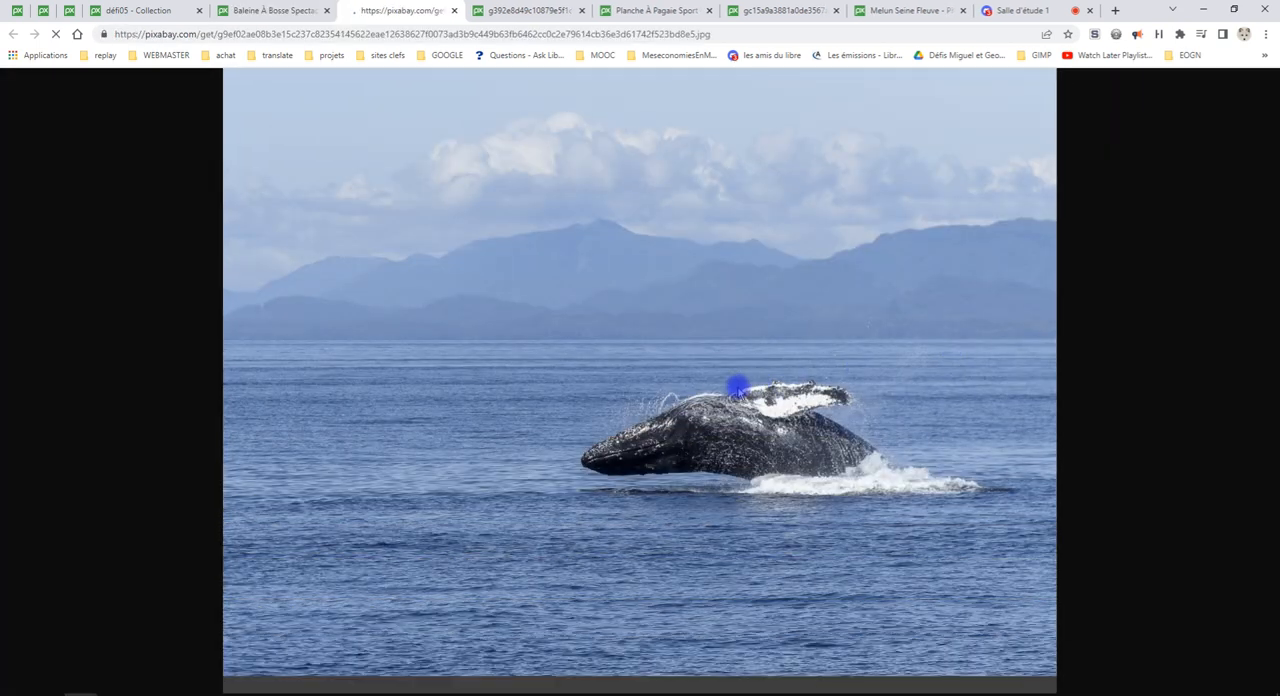
right_click(737, 387)
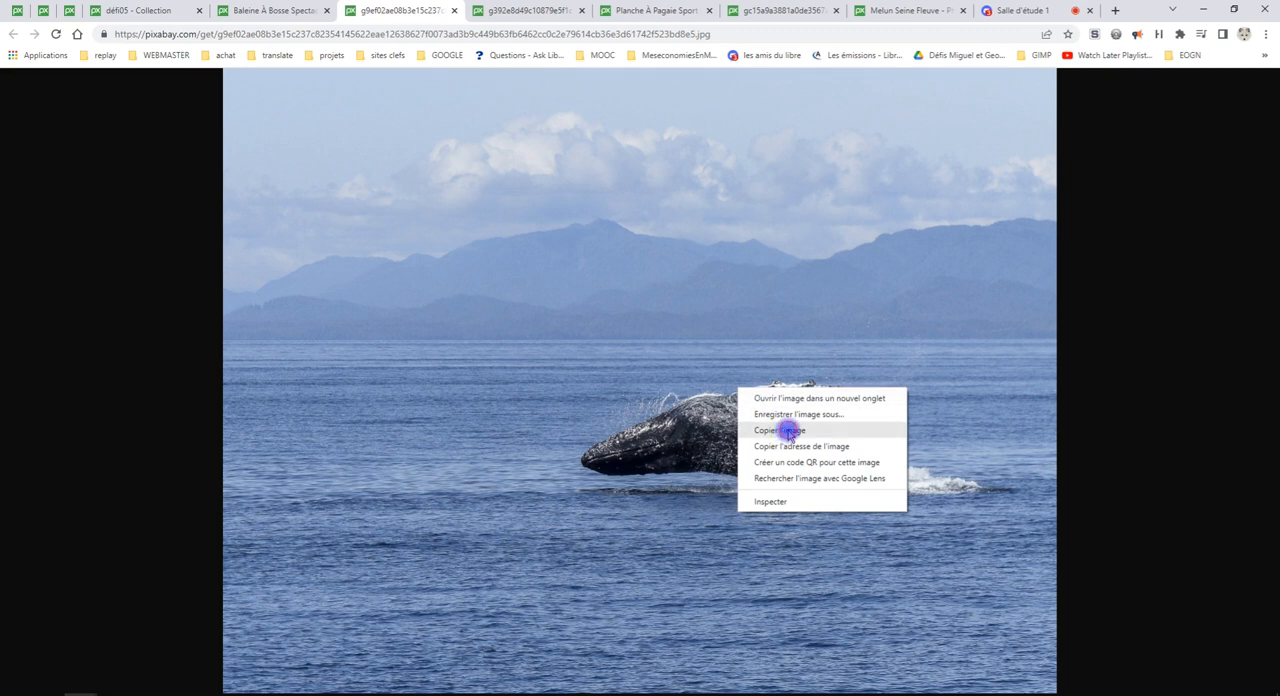
click(789, 430)
Switch back to GIMP and paste the copied whale photo with the Paste As command
key(alt+Tab)
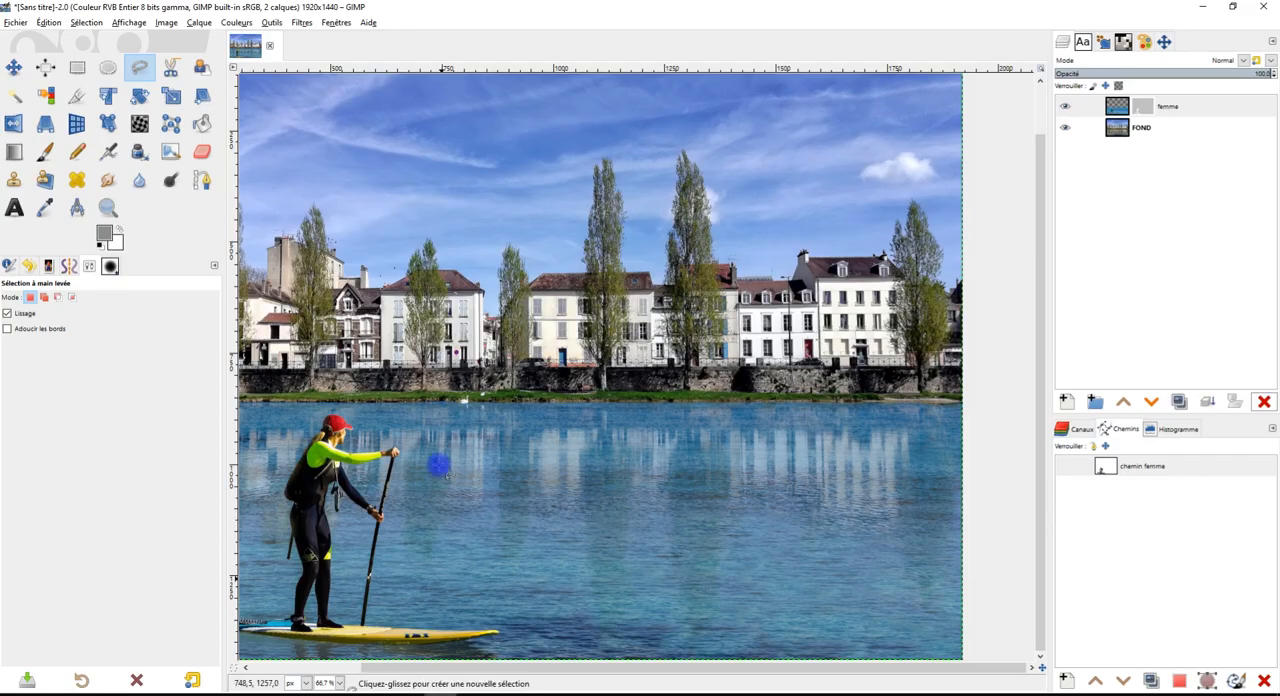
click(48, 22)
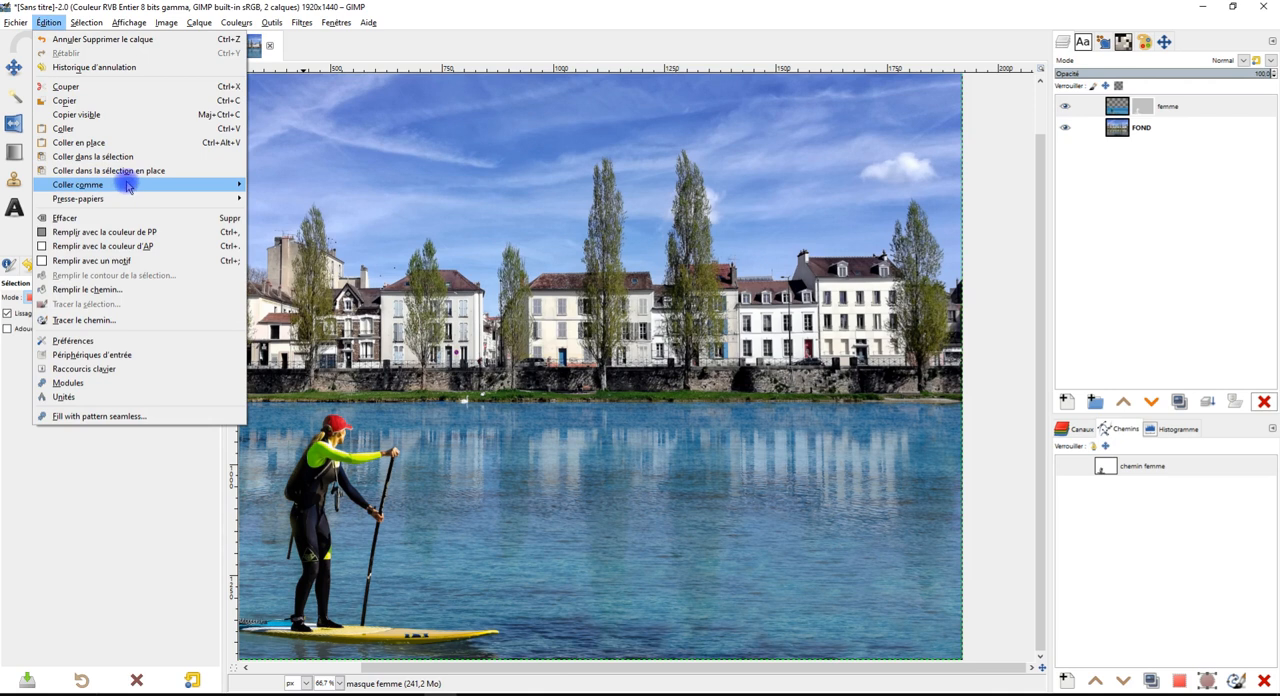
mouse_move(125, 184)
click(278, 185)
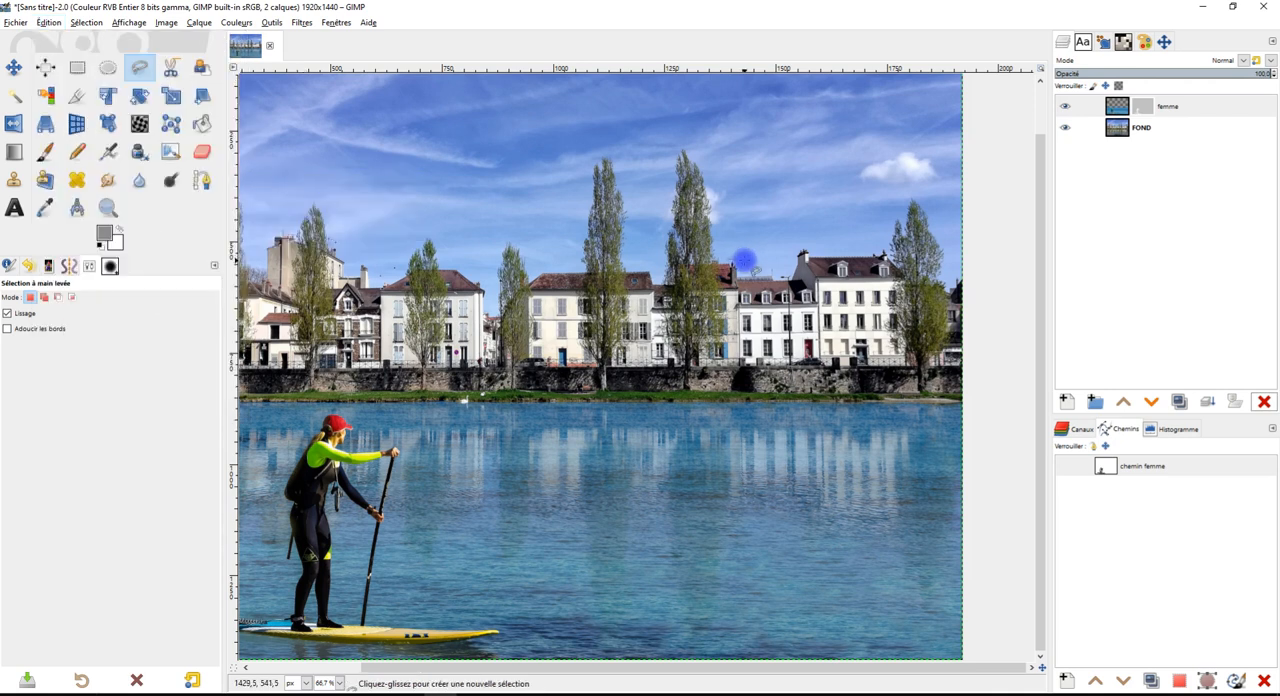
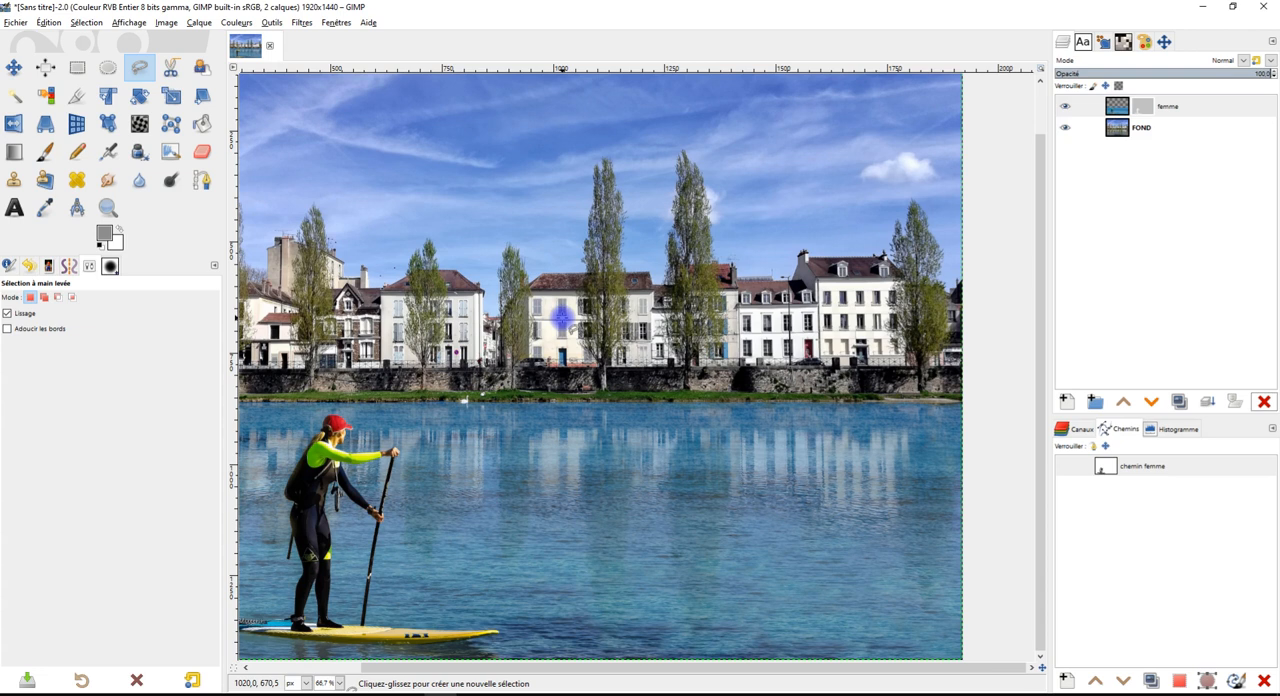
Move the pasted whale layer by about -552, -284 px so the whole whale sits inside the canvas
scroll(561, 318, down, 2)
scroll(647, 350, up, 1)
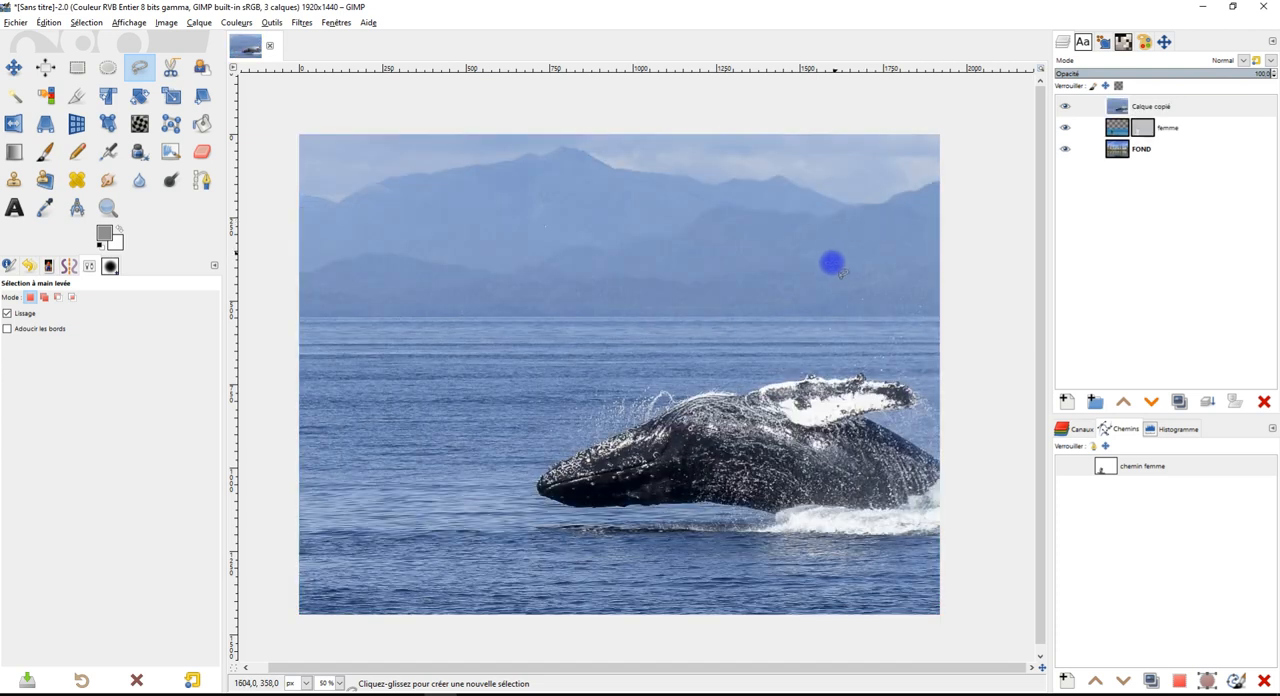
mouse_move(809, 332)
mouse_down()
mouse_move(776, 288)
mouse_move(820, 314)
mouse_up()
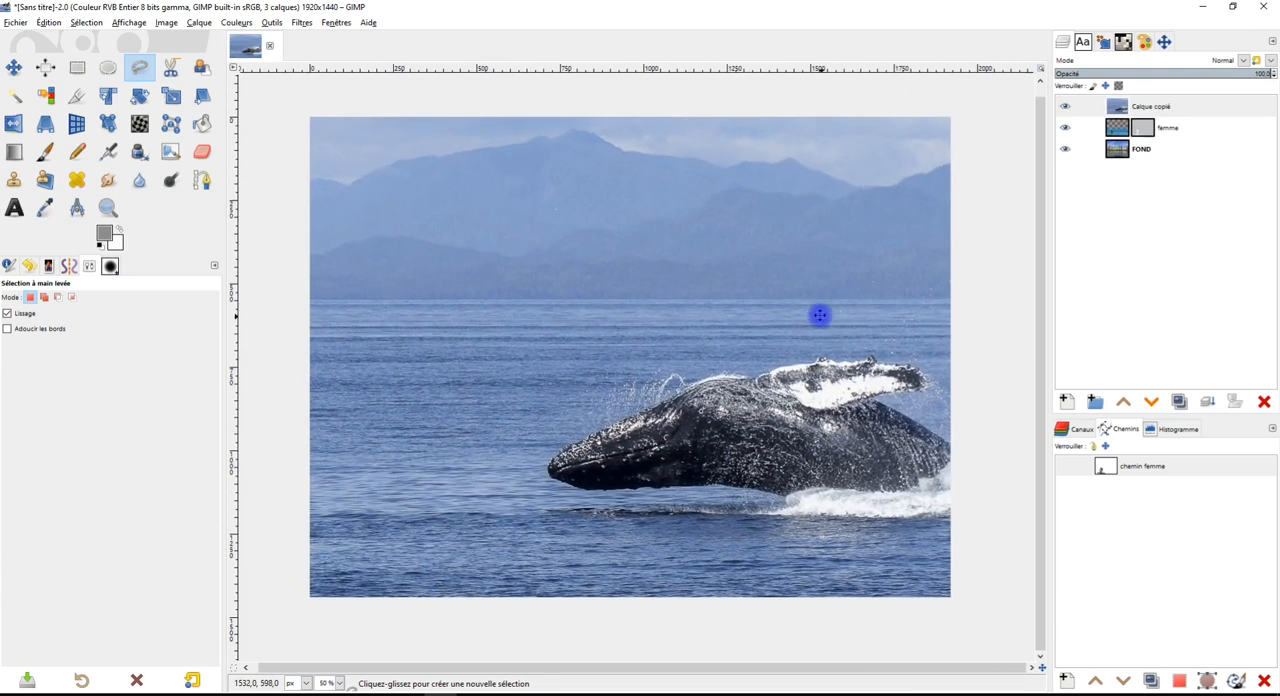
click(13, 67)
drag(760, 414, 589, 331)
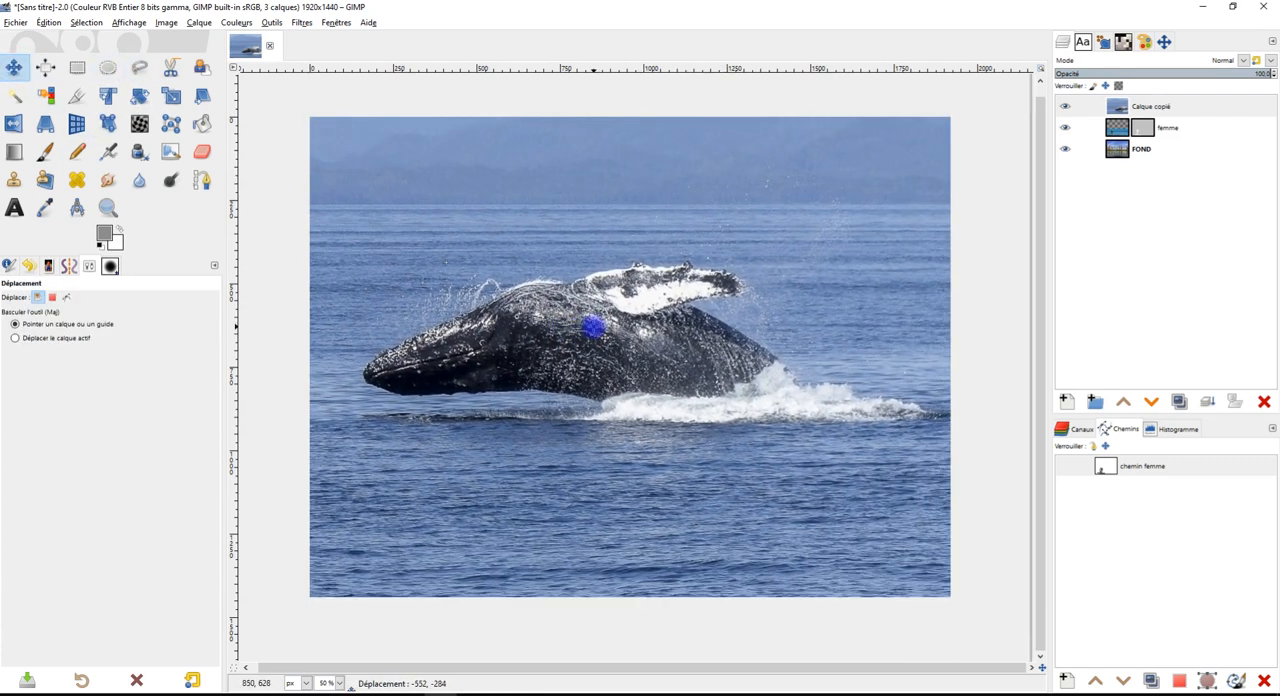
Outline the whale and its splash with a loose free selection that leaves a margin of sea around them
click(139, 67)
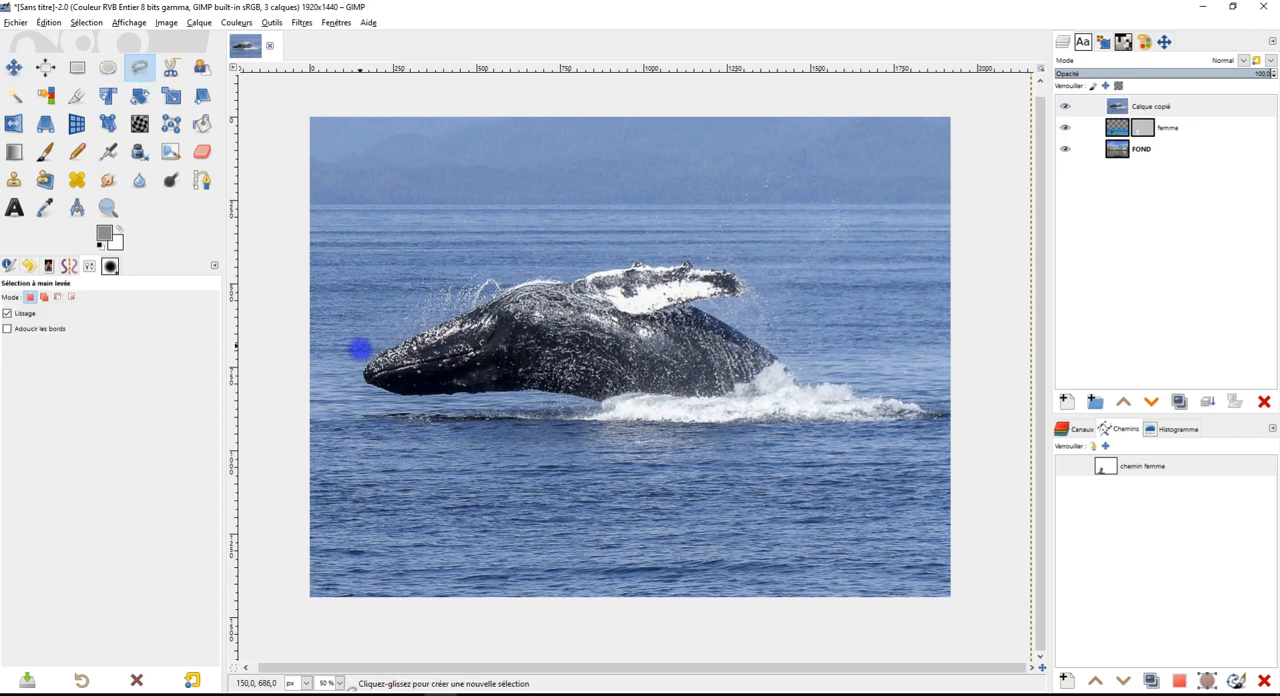
mouse_move(351, 362)
mouse_down()
mouse_move(394, 280)
mouse_move(491, 249)
mouse_move(628, 242)
mouse_move(761, 159)
mouse_move(866, 170)
mouse_move(880, 291)
mouse_move(917, 345)
mouse_move(994, 388)
mouse_move(986, 465)
mouse_move(952, 476)
mouse_up()
mouse_move(639, 466)
mouse_down()
mouse_move(435, 464)
mouse_move(378, 442)
mouse_move(348, 358)
mouse_up()
key(Return)
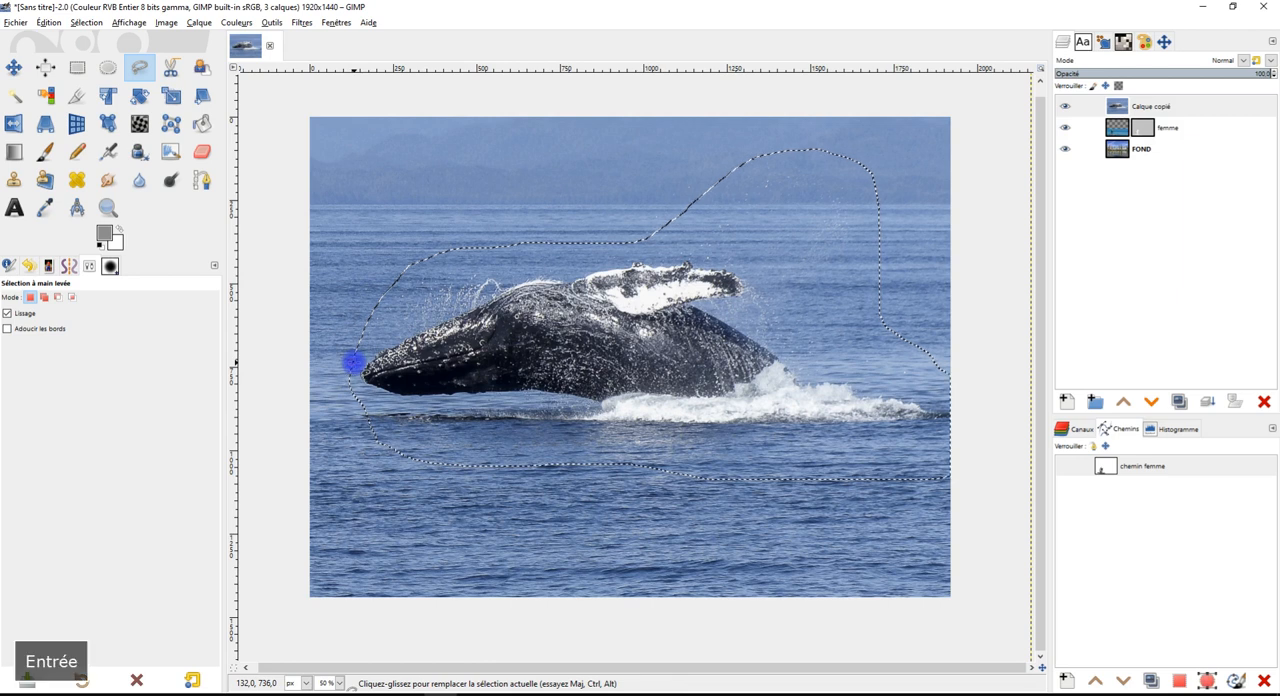
Cut the selected whale and paste it onto its own new layer, and delete the leftover layer Calque copié
key(ctrl)
key(ctrl+x)
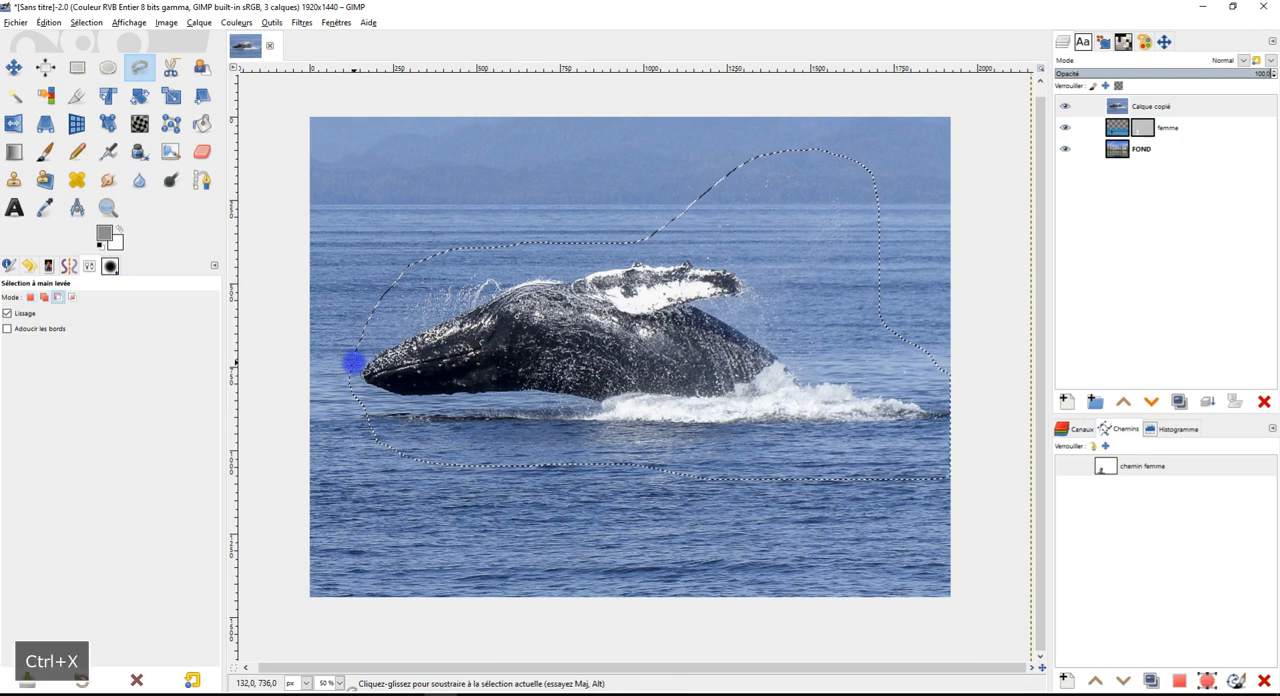
key(ctrl+v)
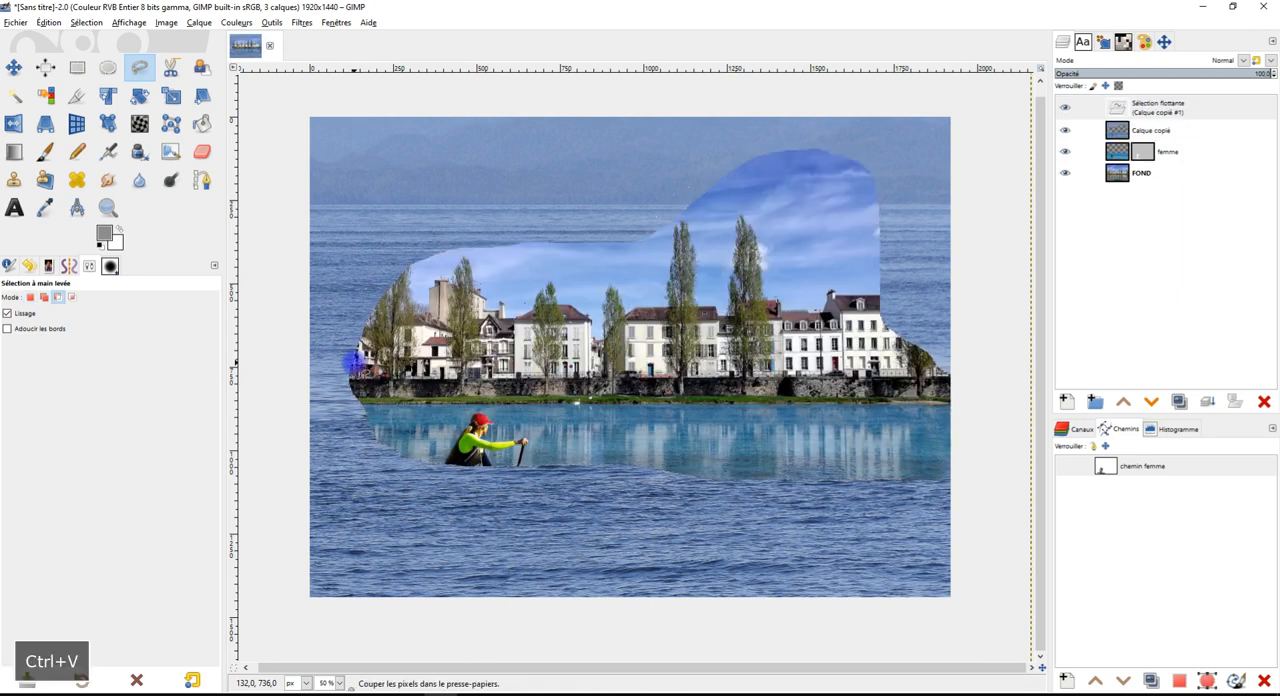
click(1093, 403)
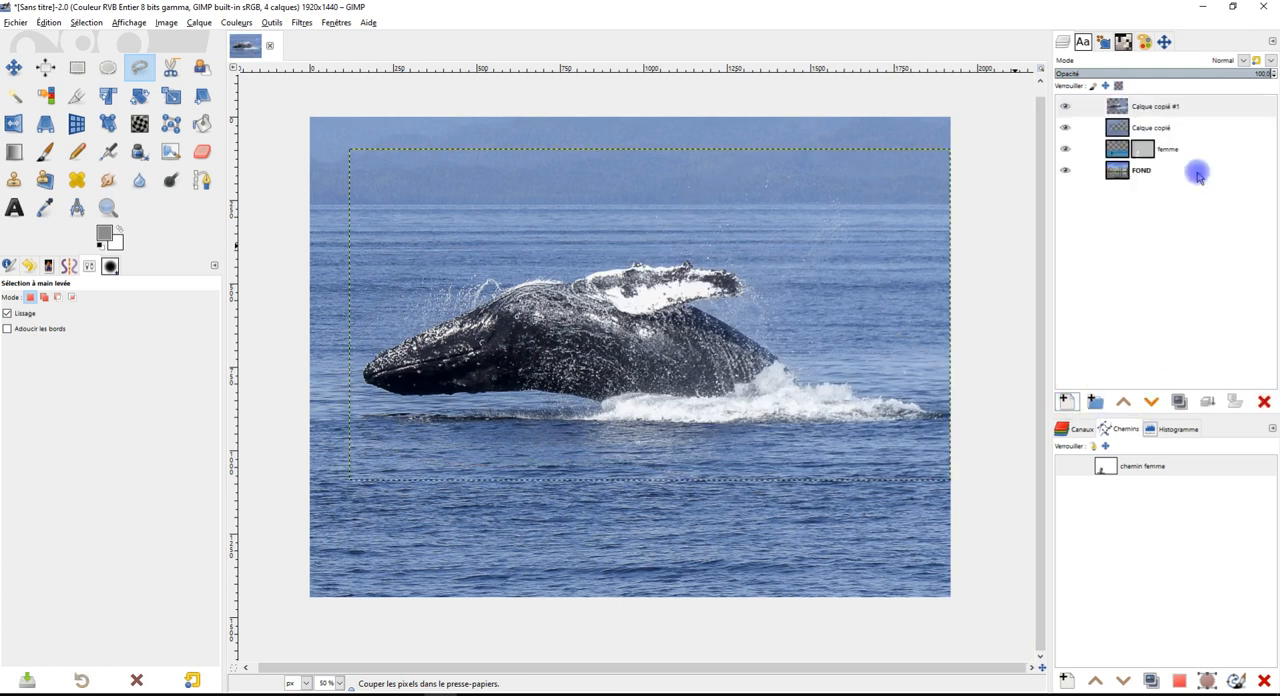
click(1151, 128)
click(1263, 401)
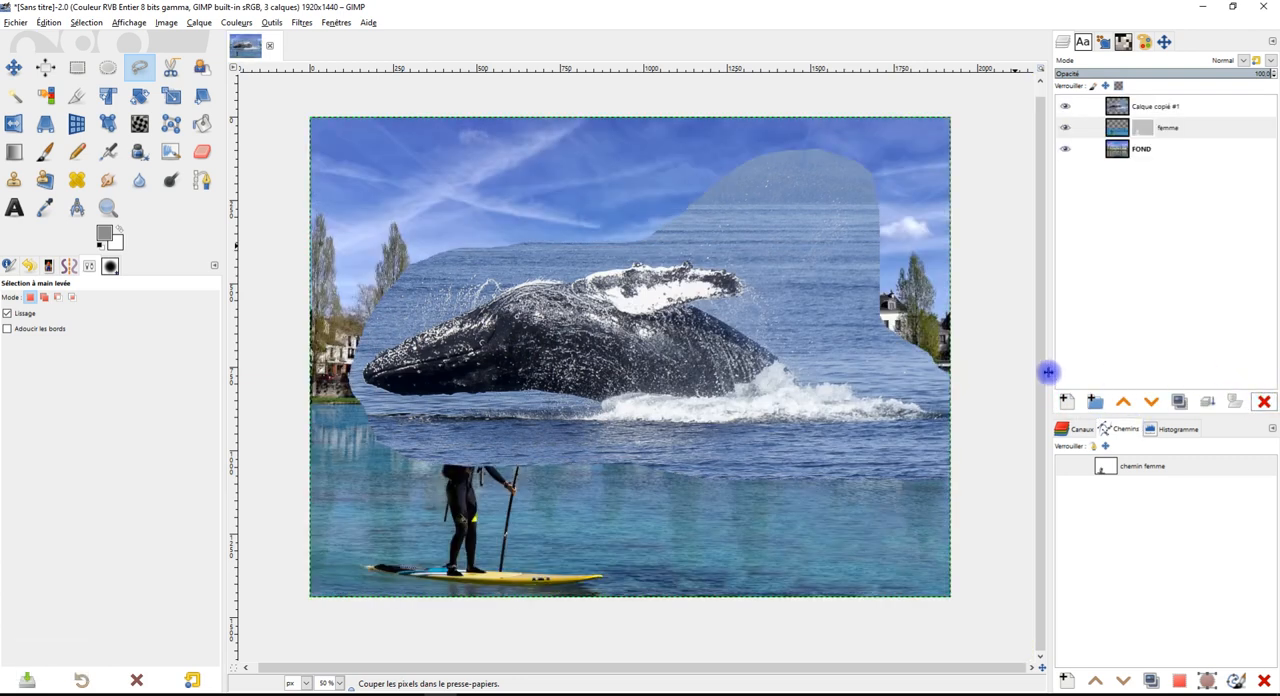
Place the whale layer below the femme layer and rename it baleine
drag(1170, 106, 1178, 146)
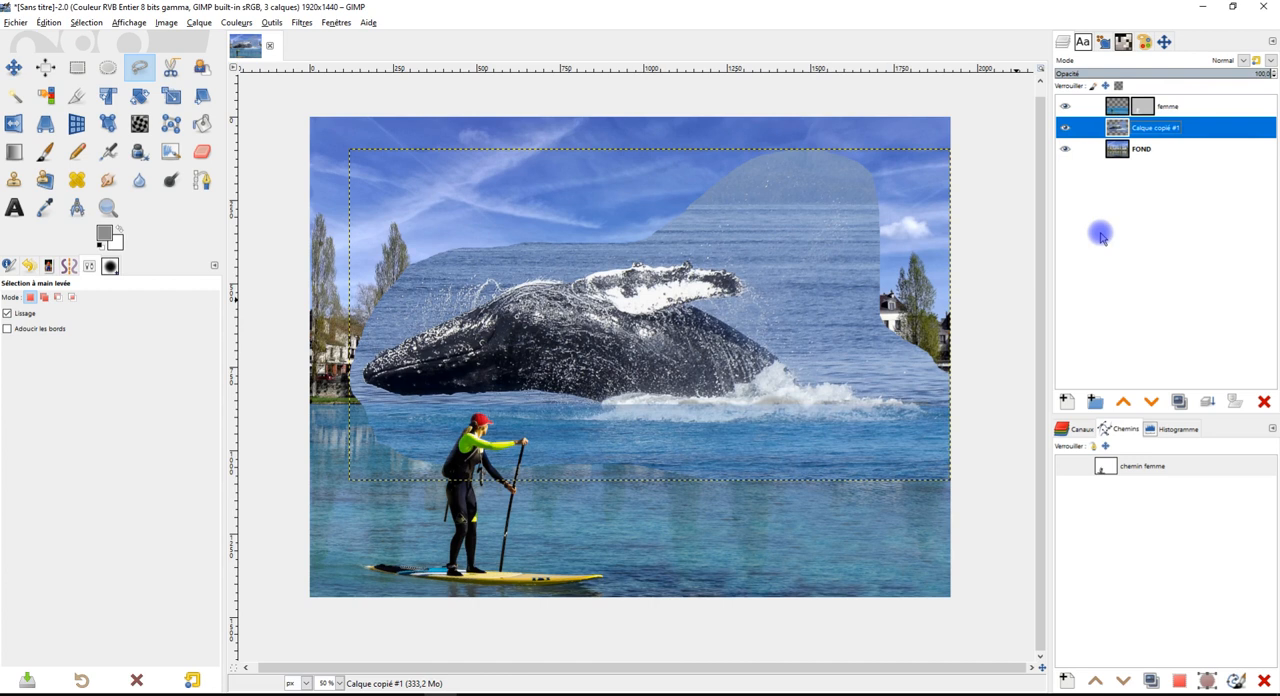
double_click(1150, 128)
text(B)
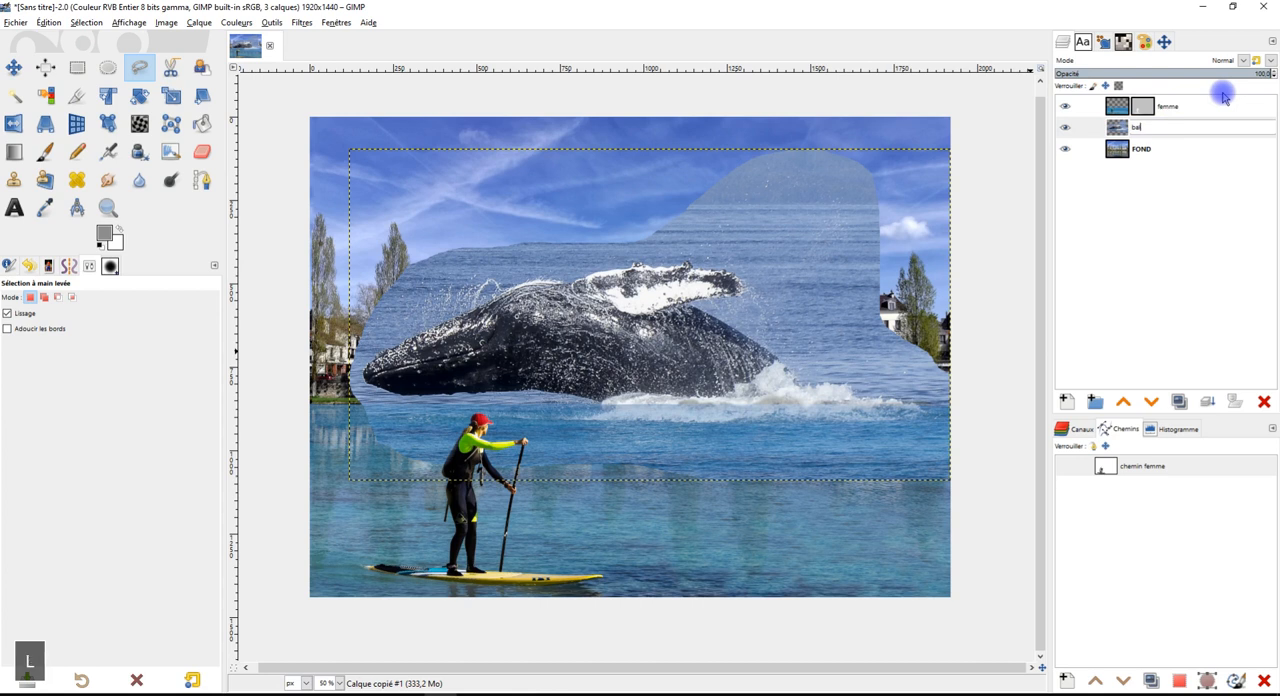
text(aleine)
key(Return)
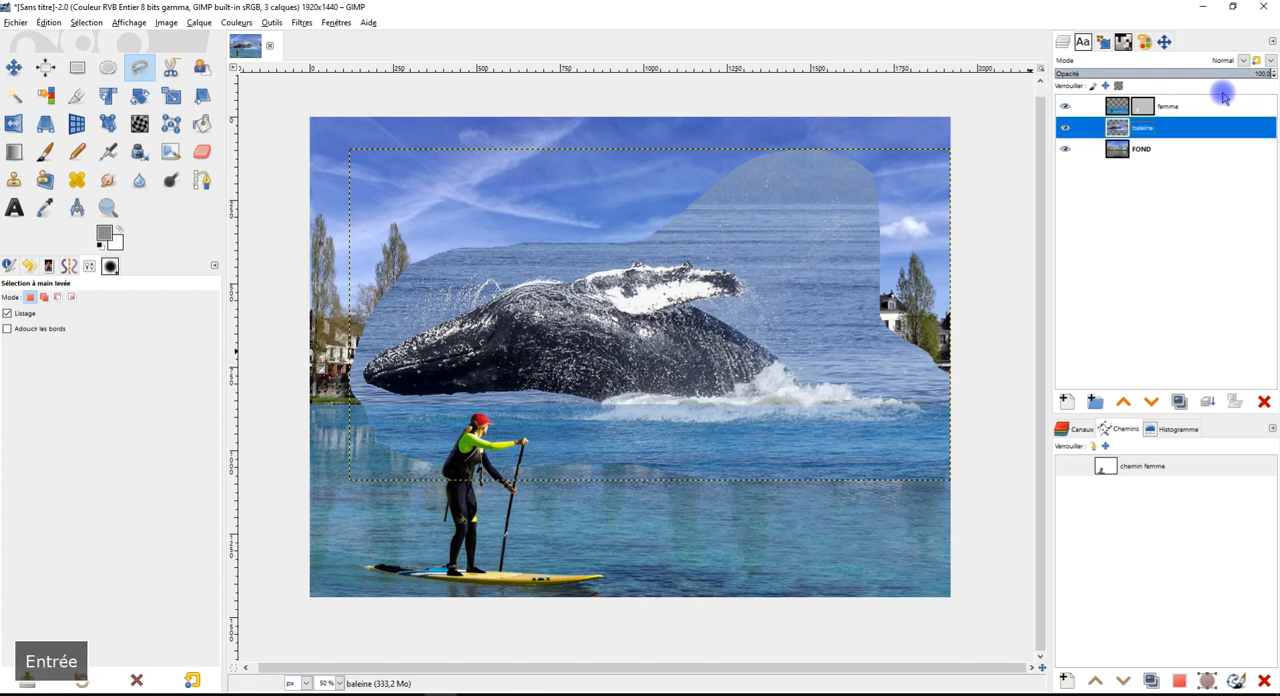
Add a white (full opacity) layer mask to the baleine layer
click(203, 151)
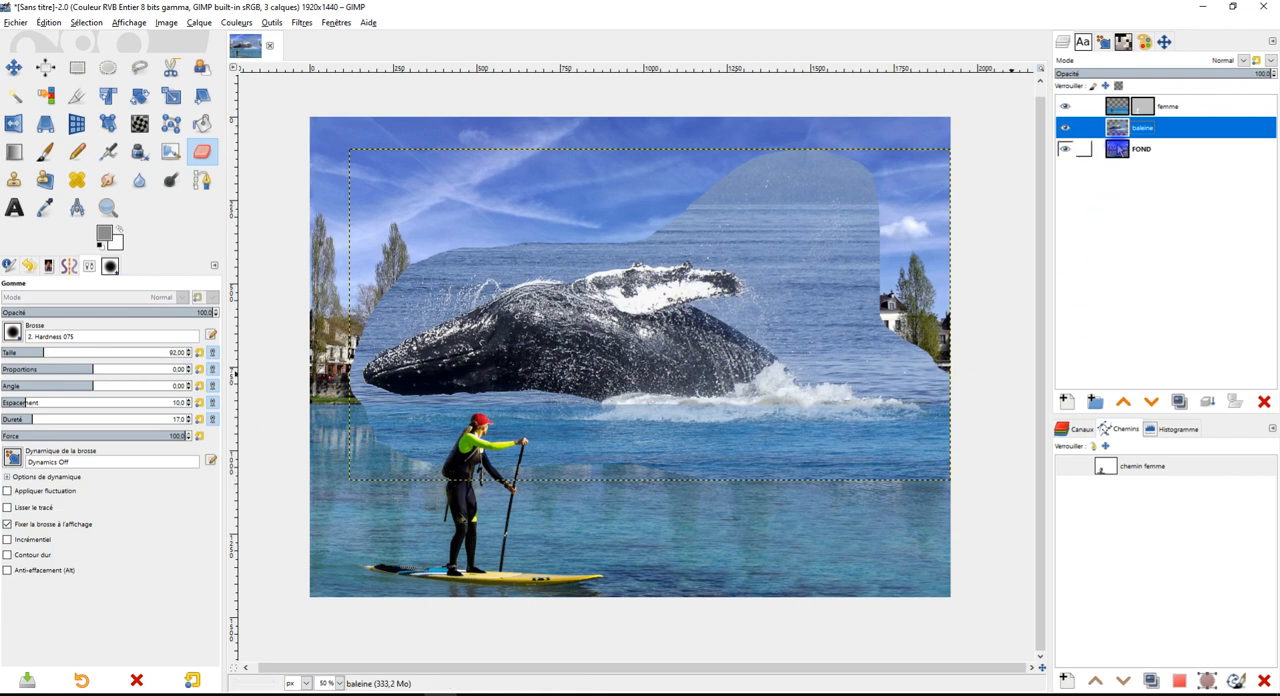
right_click(1120, 128)
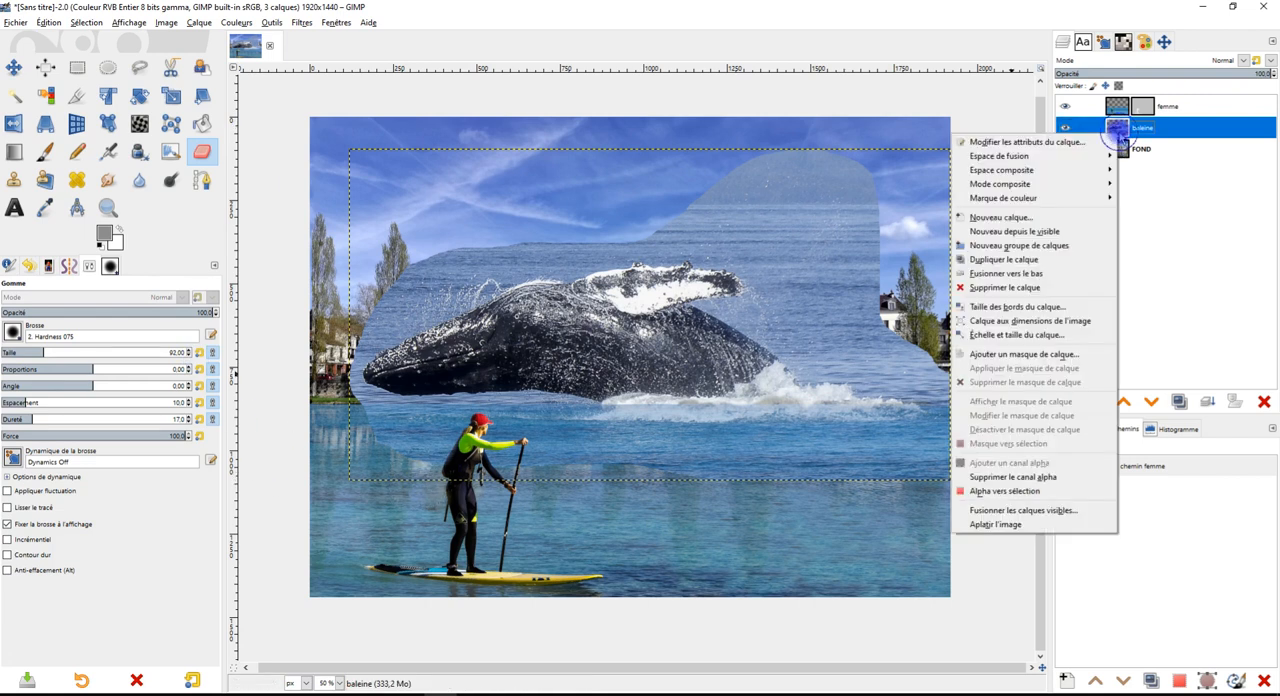
click(1079, 355)
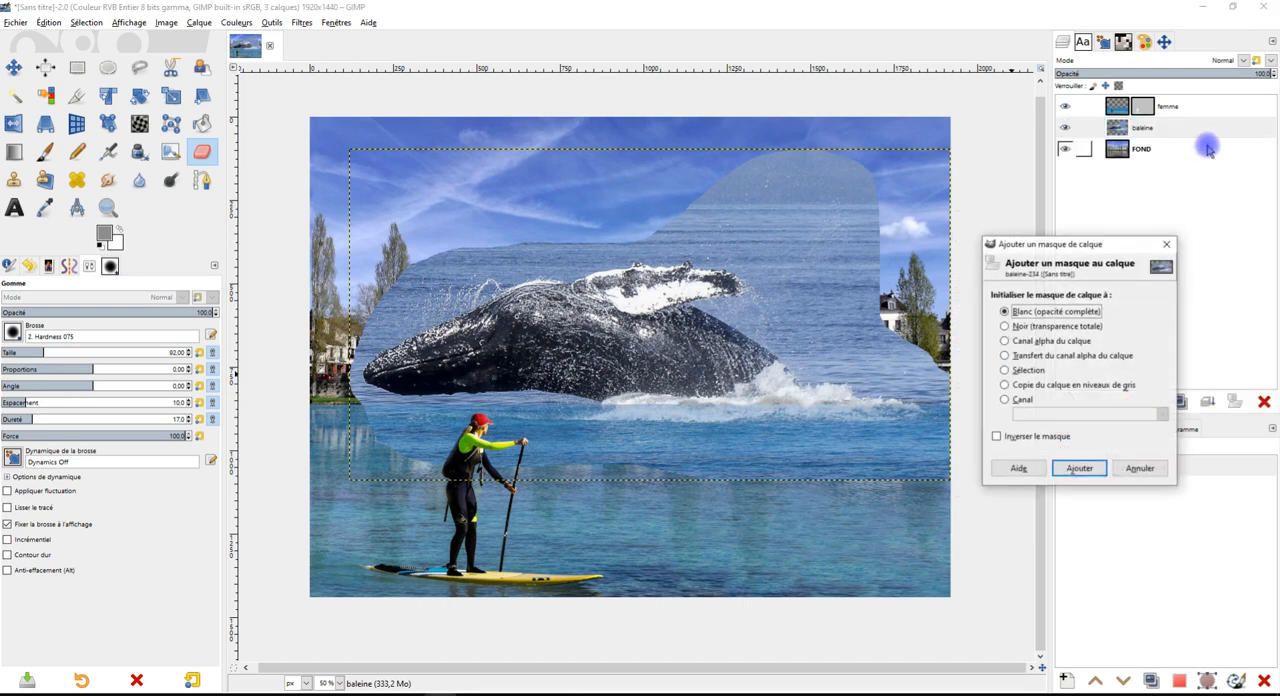
click(1082, 470)
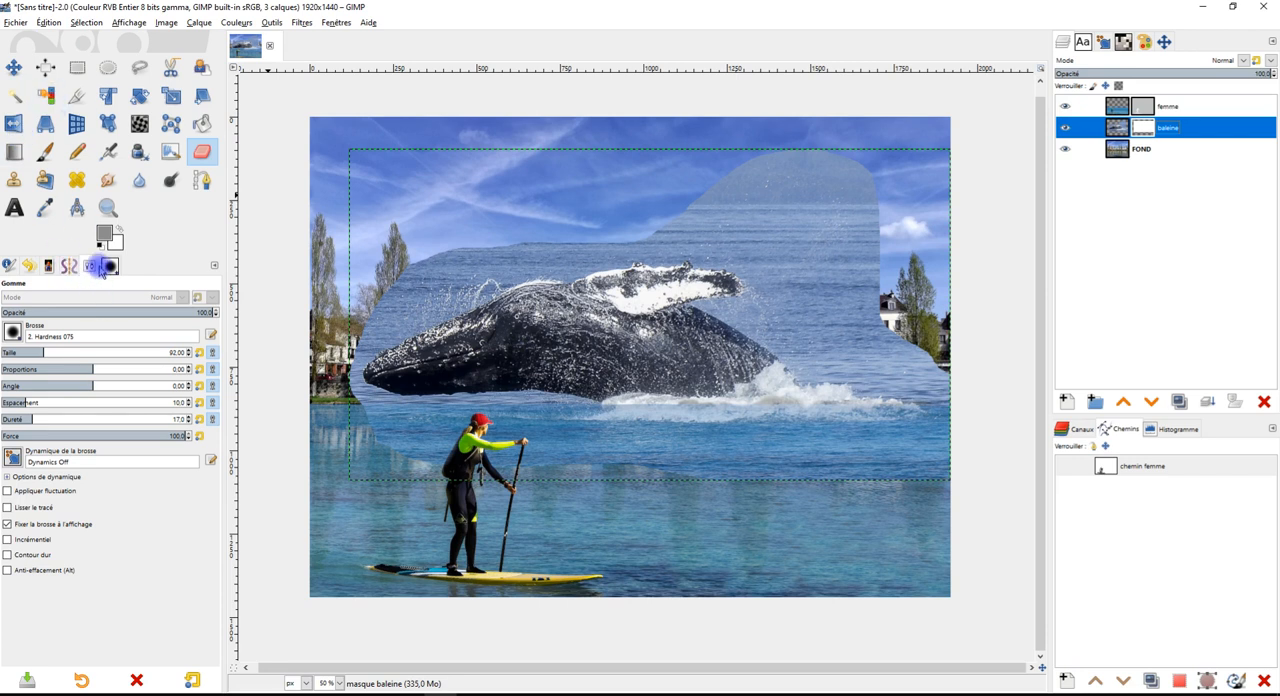
Try to hide the sea below the whale on the baleine mask using the Eraser at size 158
drag(42, 352, 78, 352)
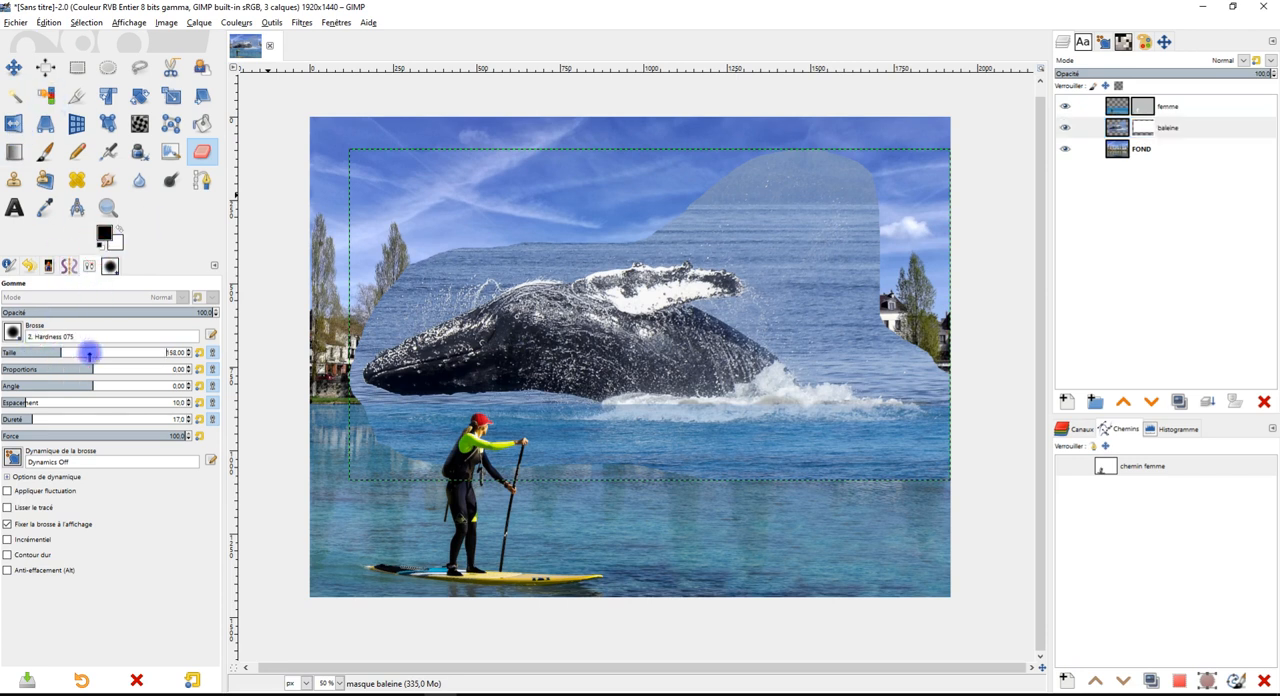
click(1143, 127)
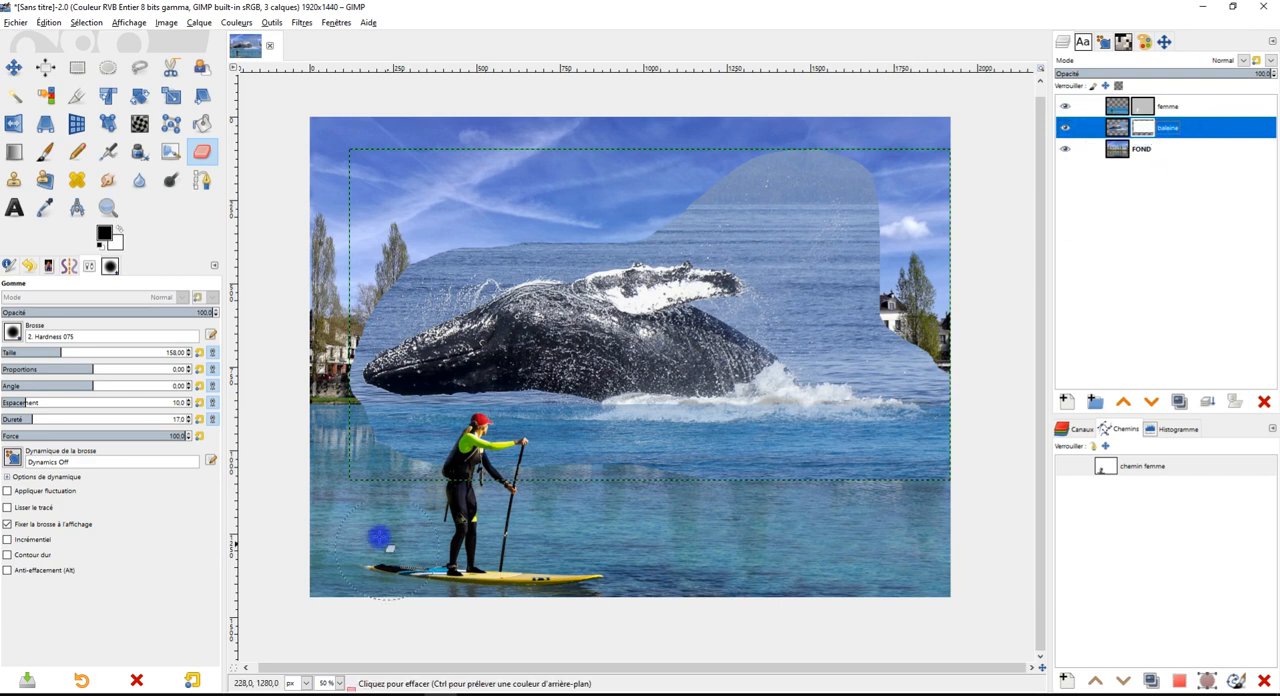
drag(393, 469, 545, 470)
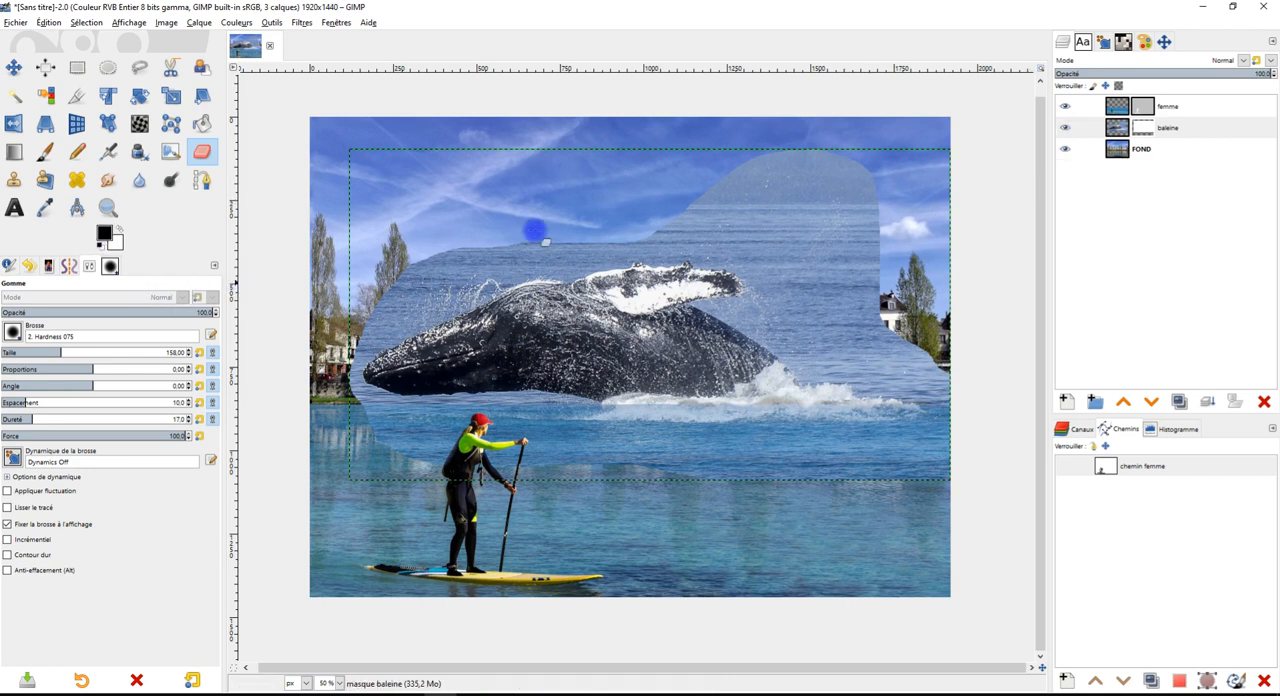
click(1143, 128)
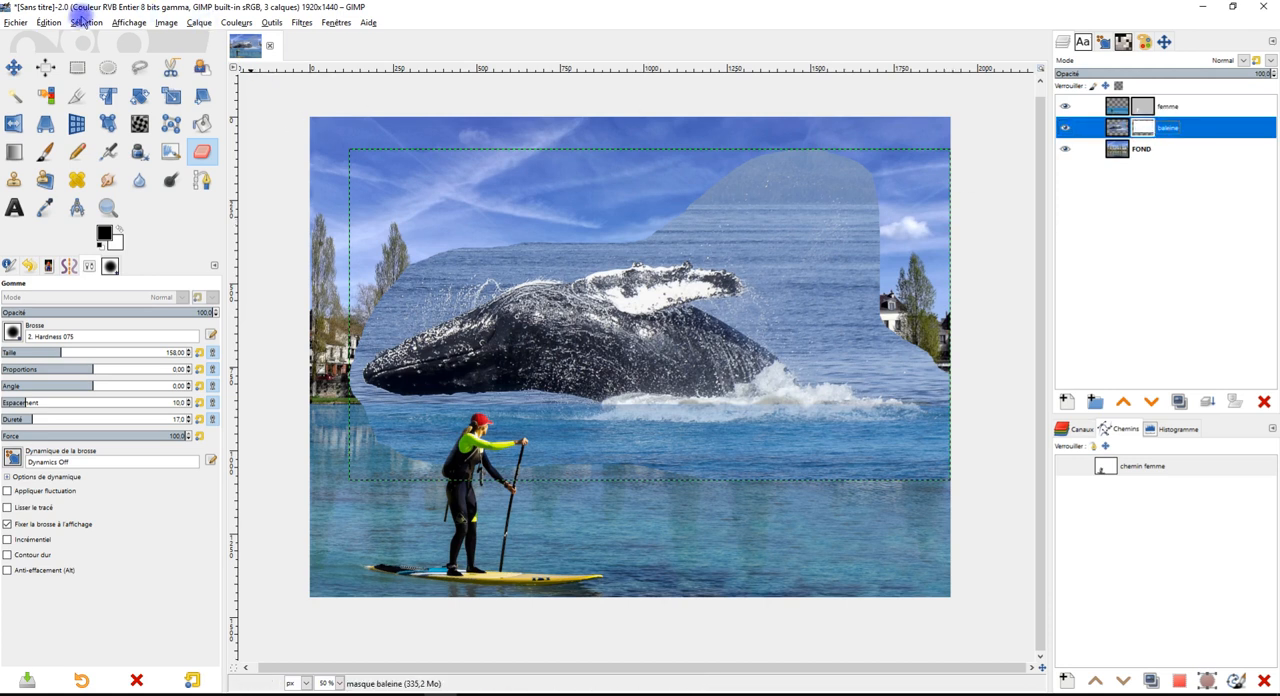
click(85, 22)
click(516, 45)
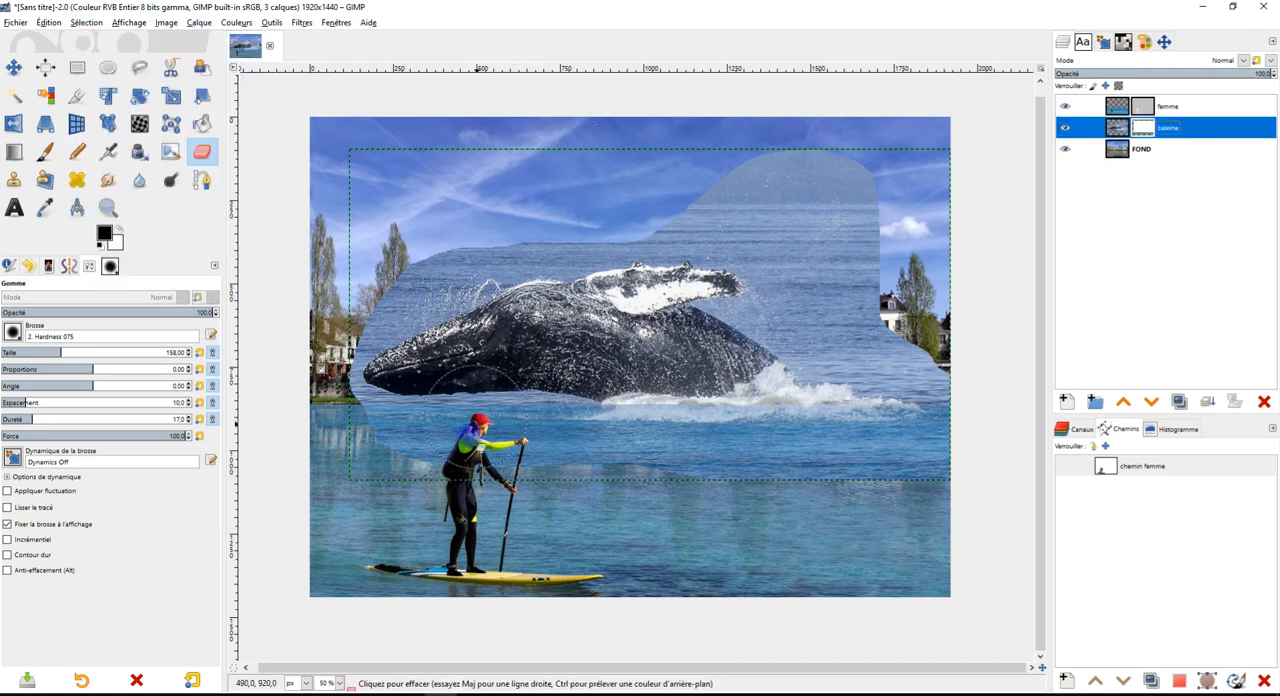
click(606, 461)
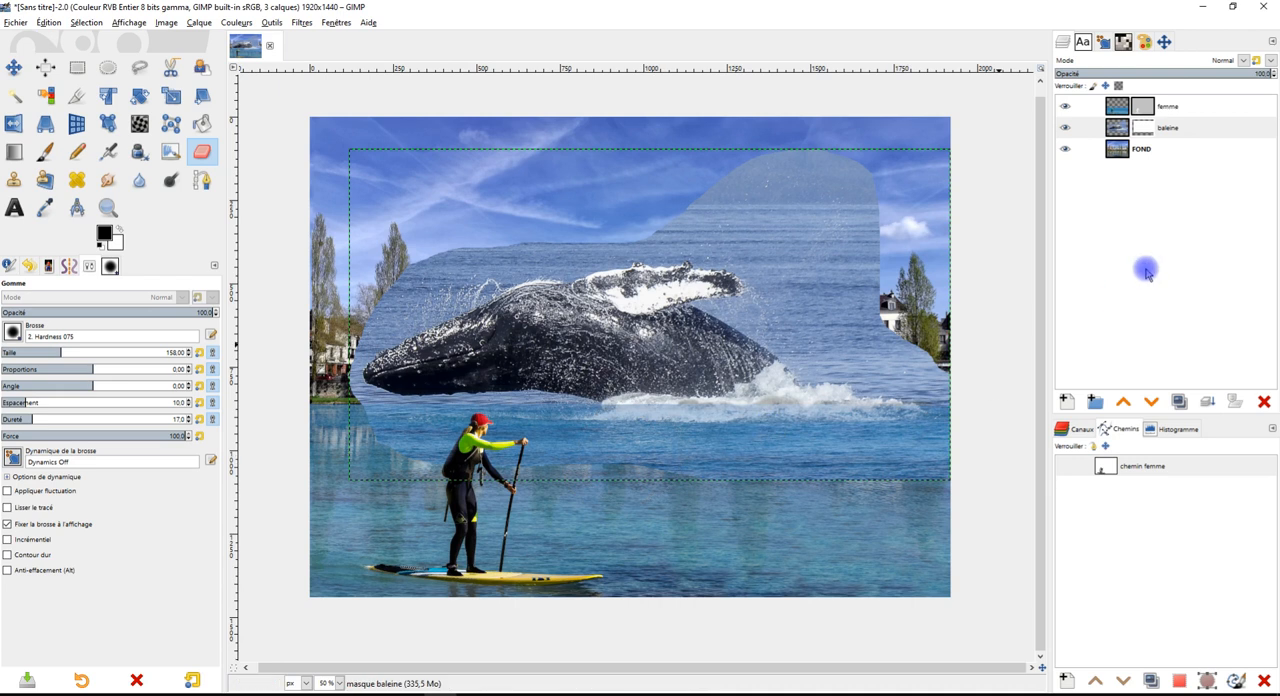
click(1166, 107)
click(1178, 129)
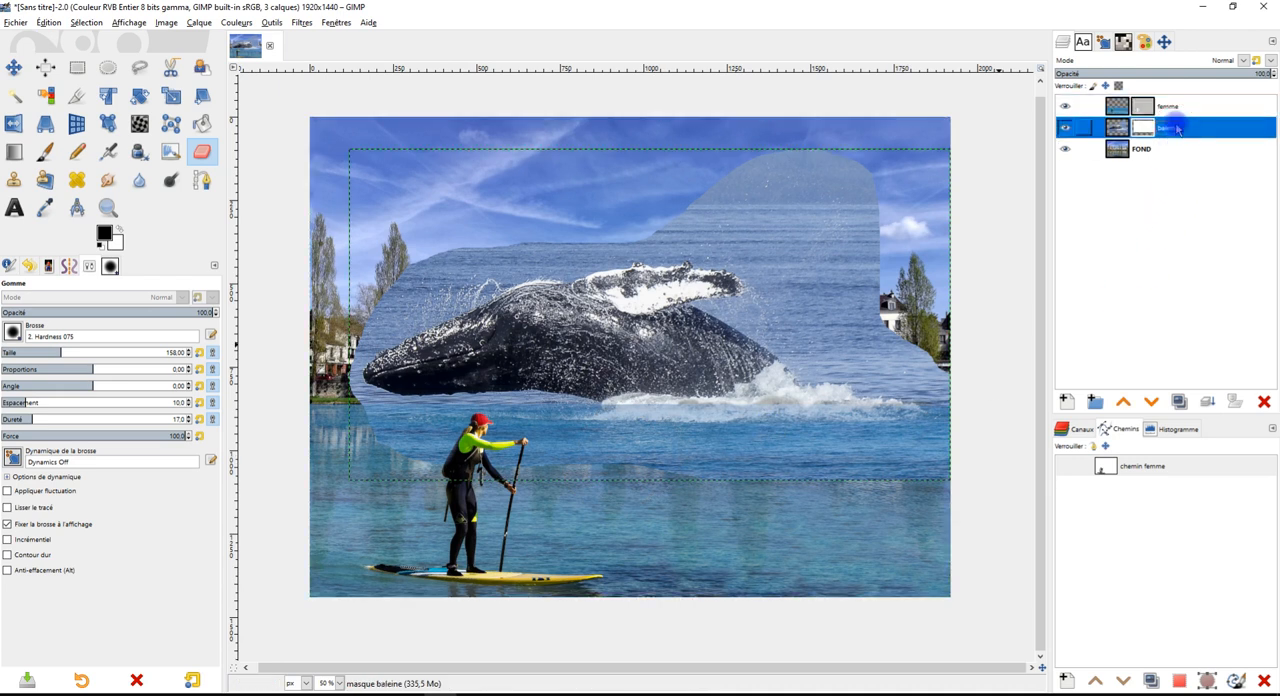
right_click(1150, 132)
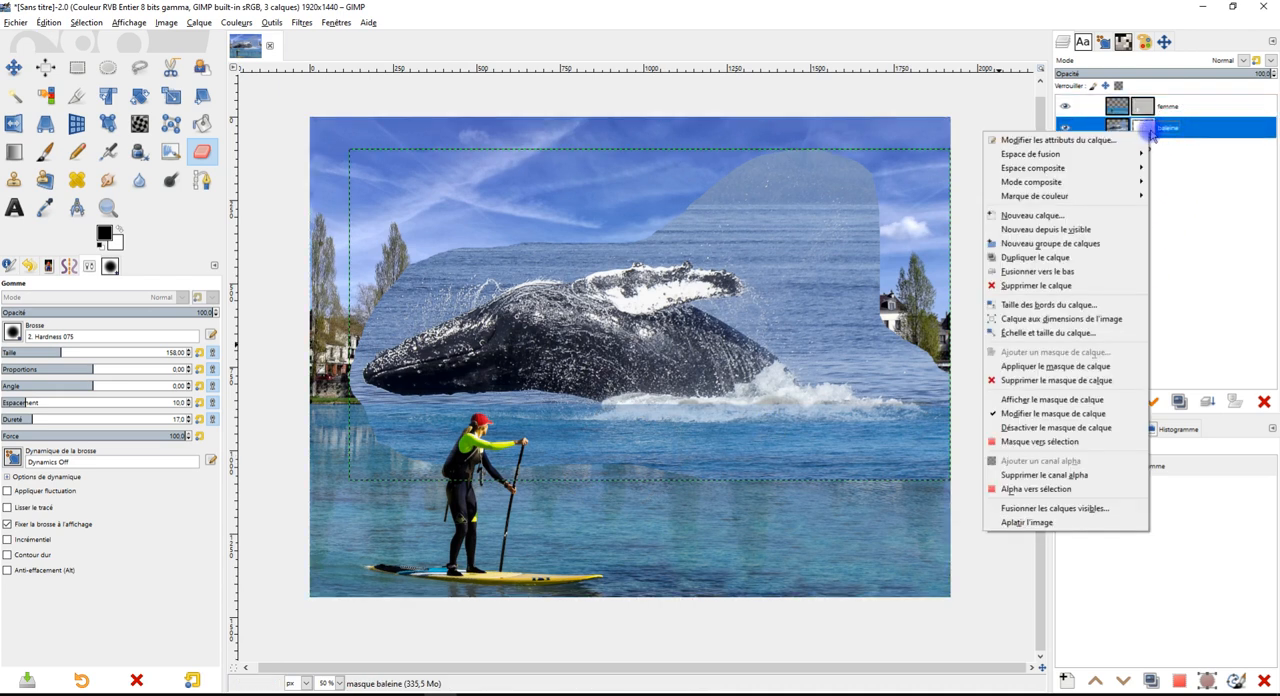
click(1150, 134)
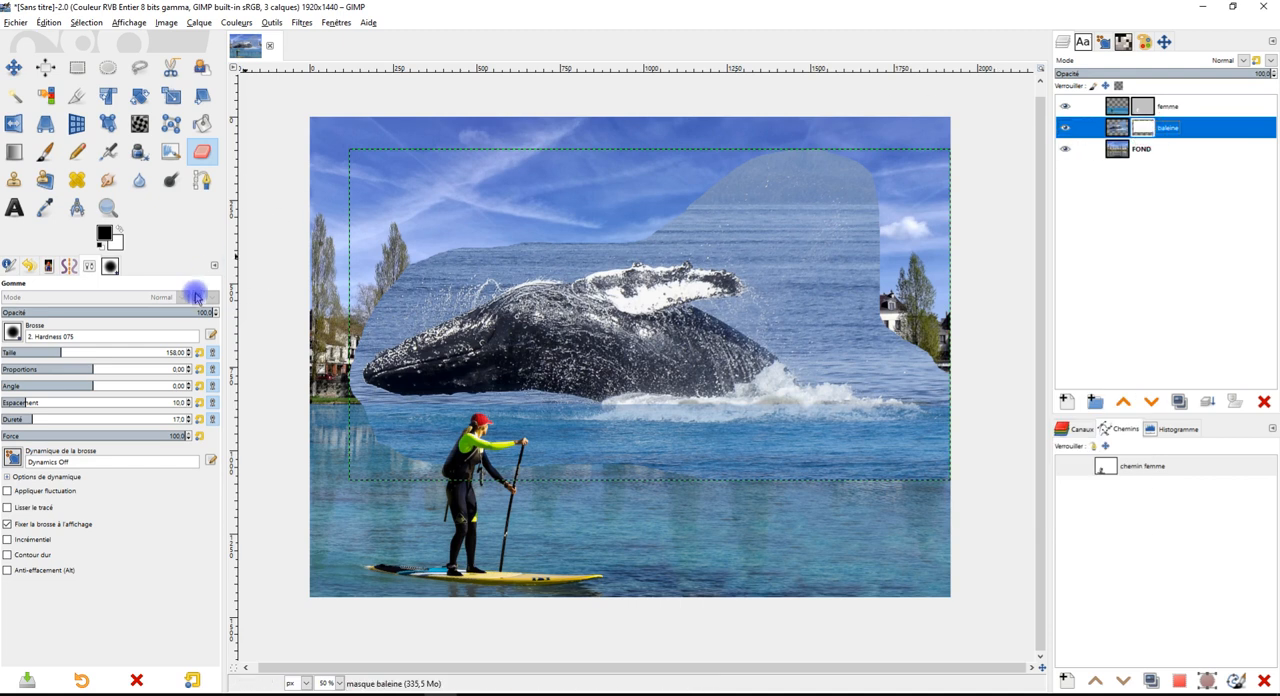
click(88, 22)
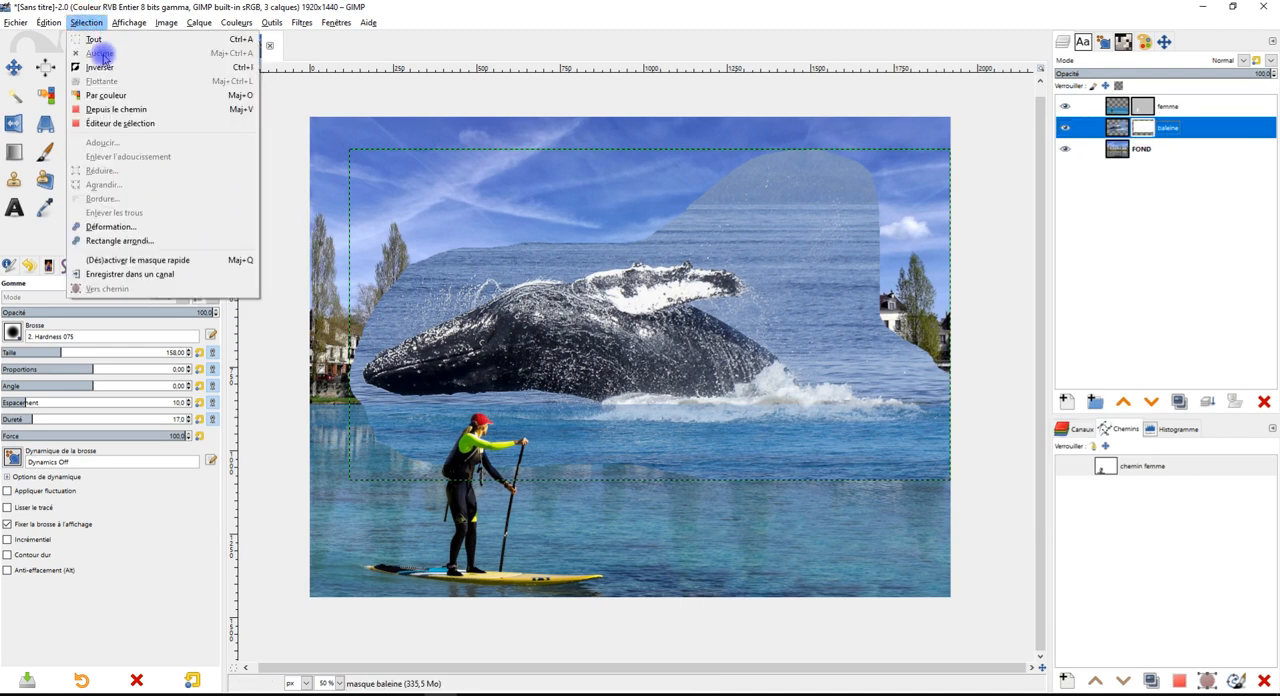
click(192, 540)
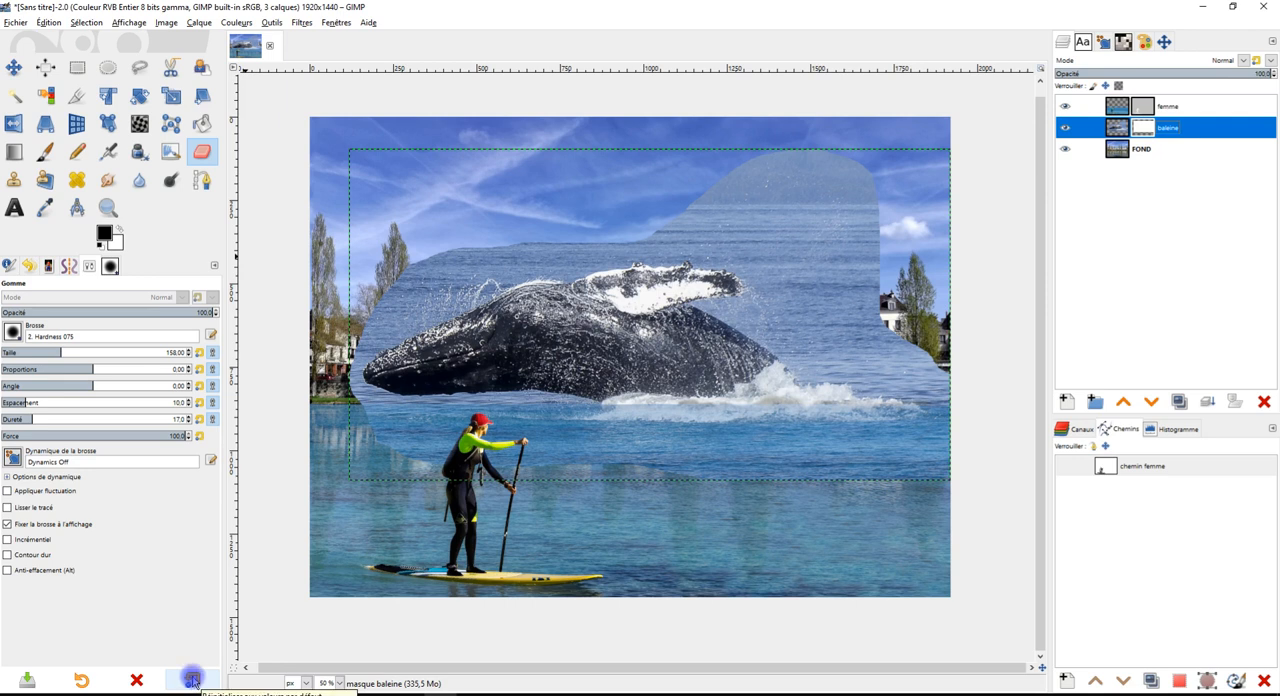
Reset the Eraser options to their defaults, and set up the Paintbrush with opacity 100 and size 273
click(192, 680)
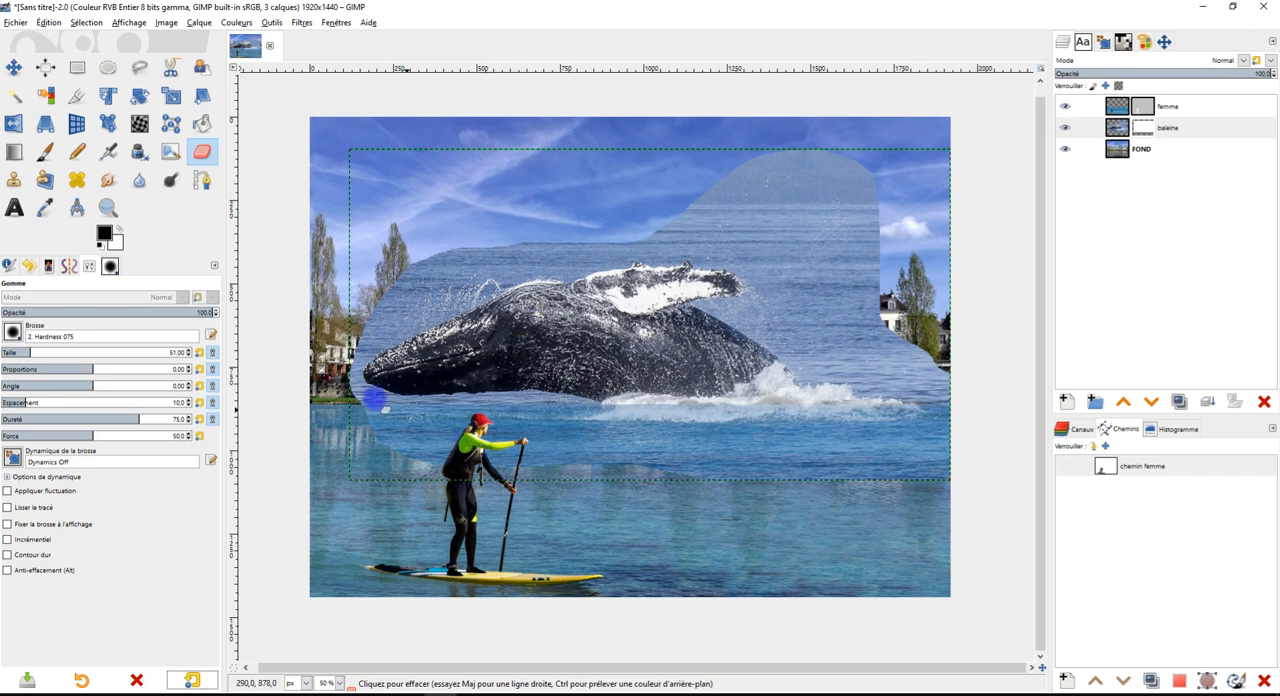
click(45, 151)
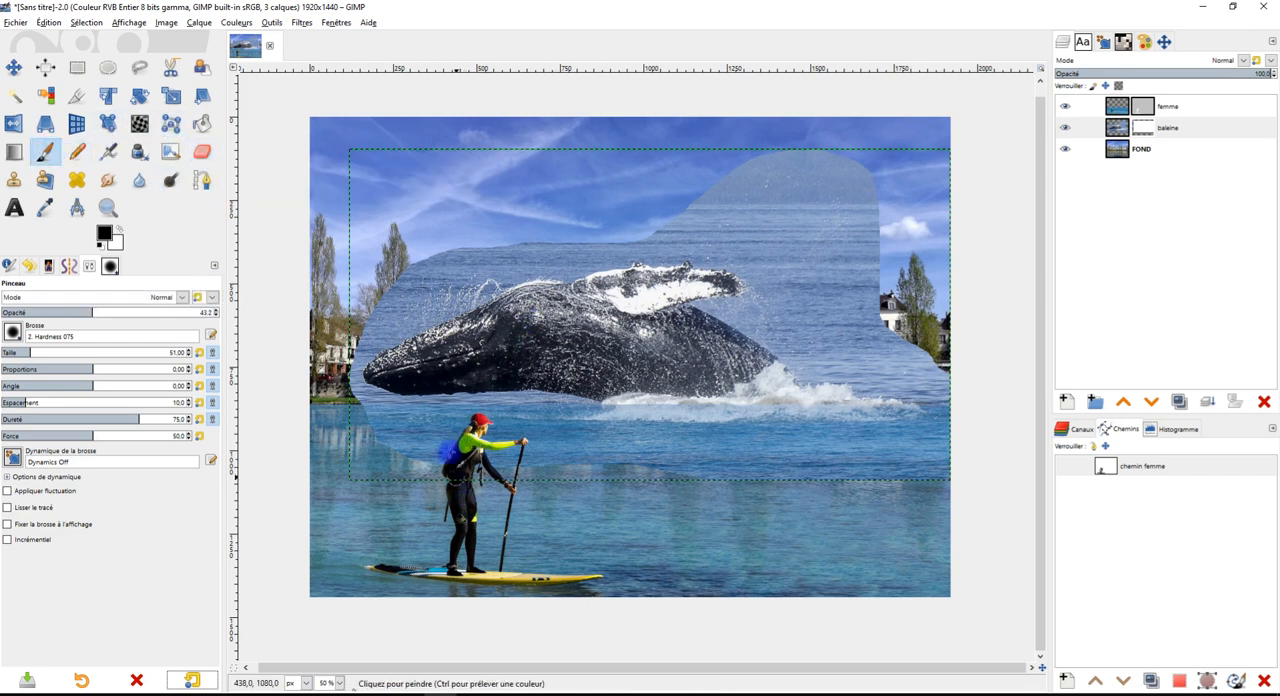
drag(128, 314, 226, 319)
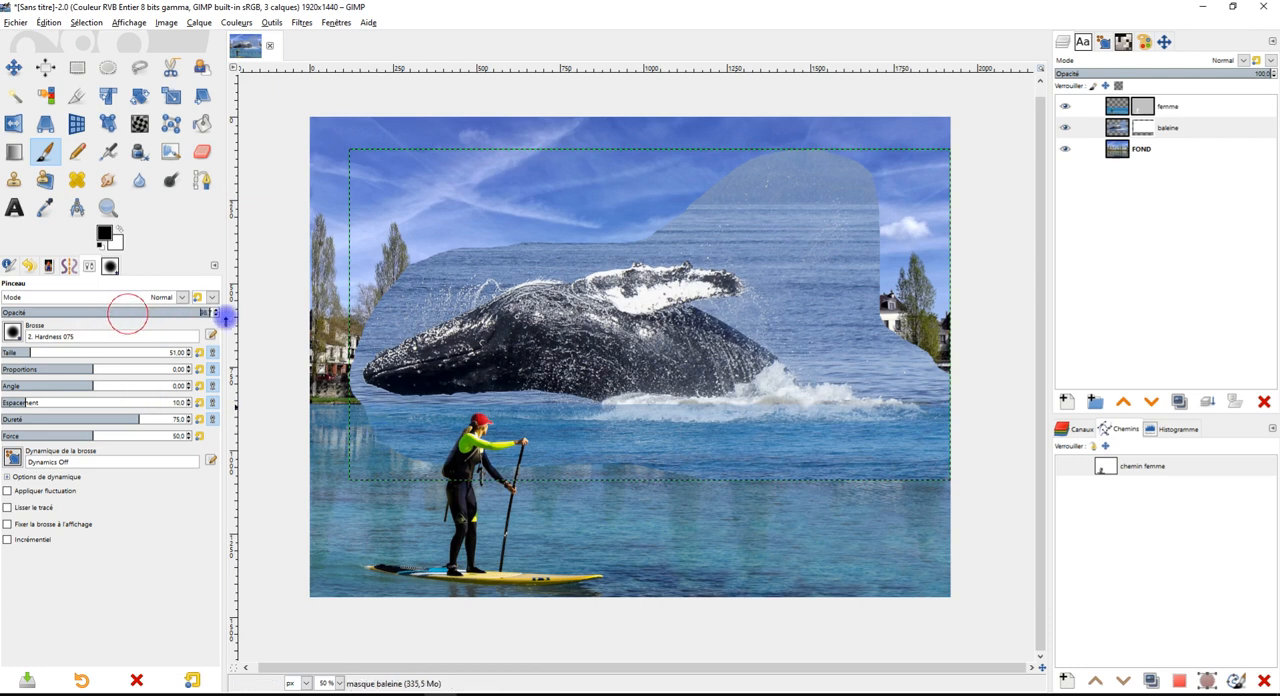
click(73, 350)
drag(74, 350, 85, 351)
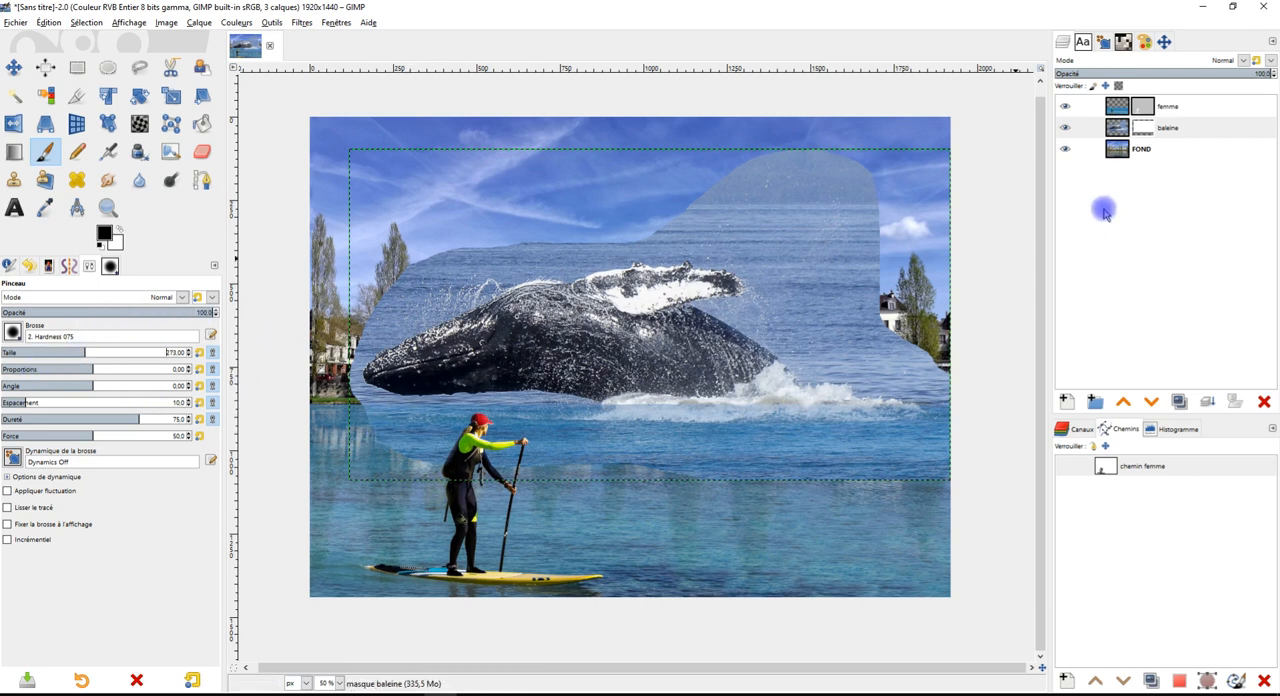
Paint black on the baleine mask to hide the sea below the whale and around its head
click(1145, 127)
mouse_move(428, 476)
mouse_down()
mouse_move(560, 462)
mouse_move(963, 475)
mouse_up()
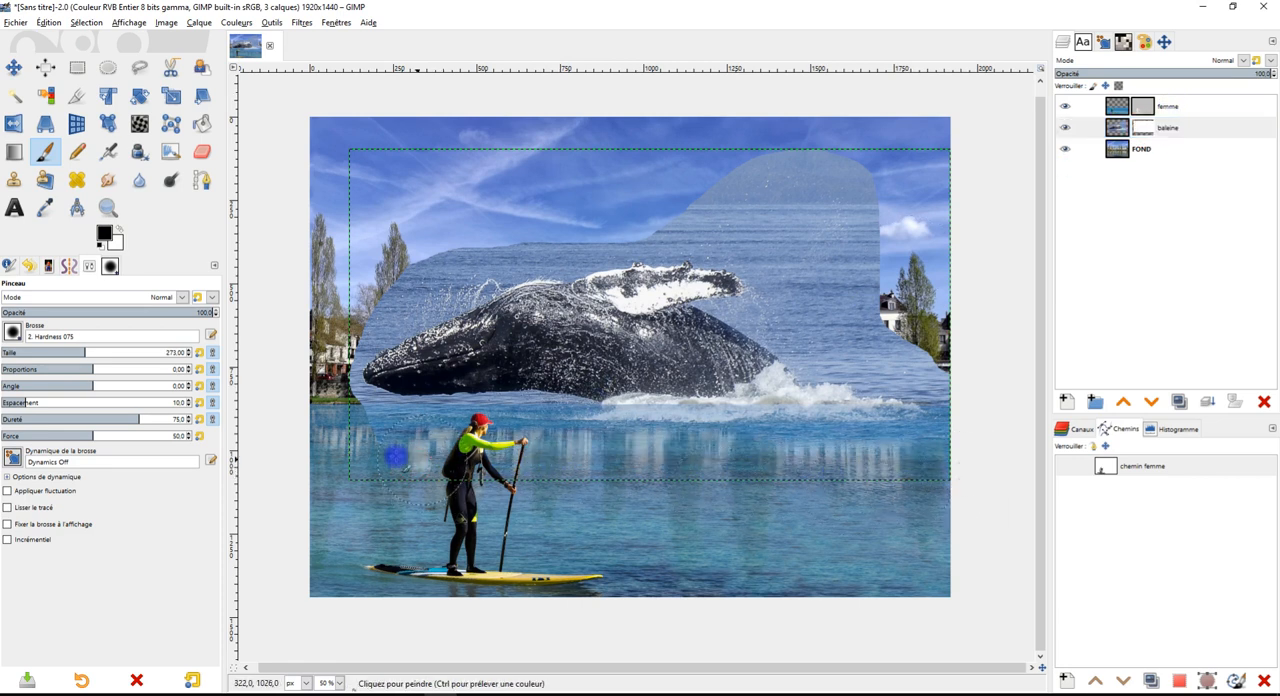
mouse_move(336, 408)
mouse_down()
mouse_move(337, 357)
mouse_move(383, 268)
mouse_move(410, 248)
mouse_up()
Select the blue sea around the whale by colour on the baleine layer's image instead of its mask
scroll(740, 232, up, 2)
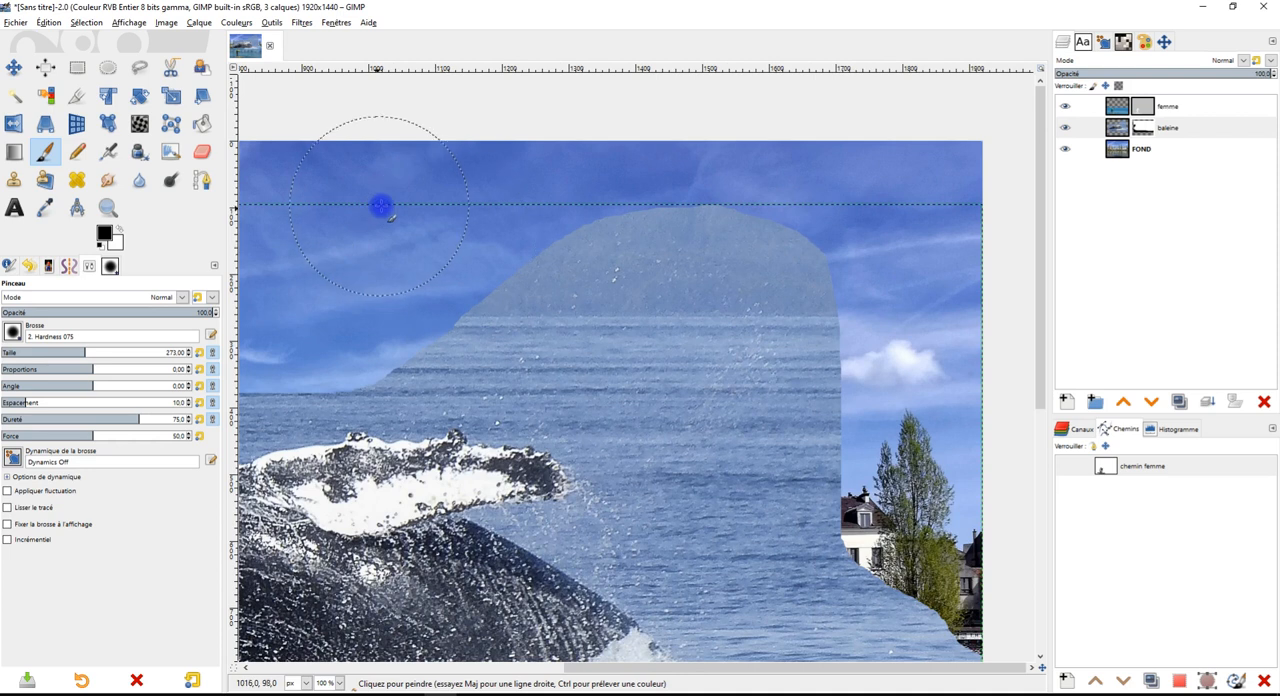
click(52, 94)
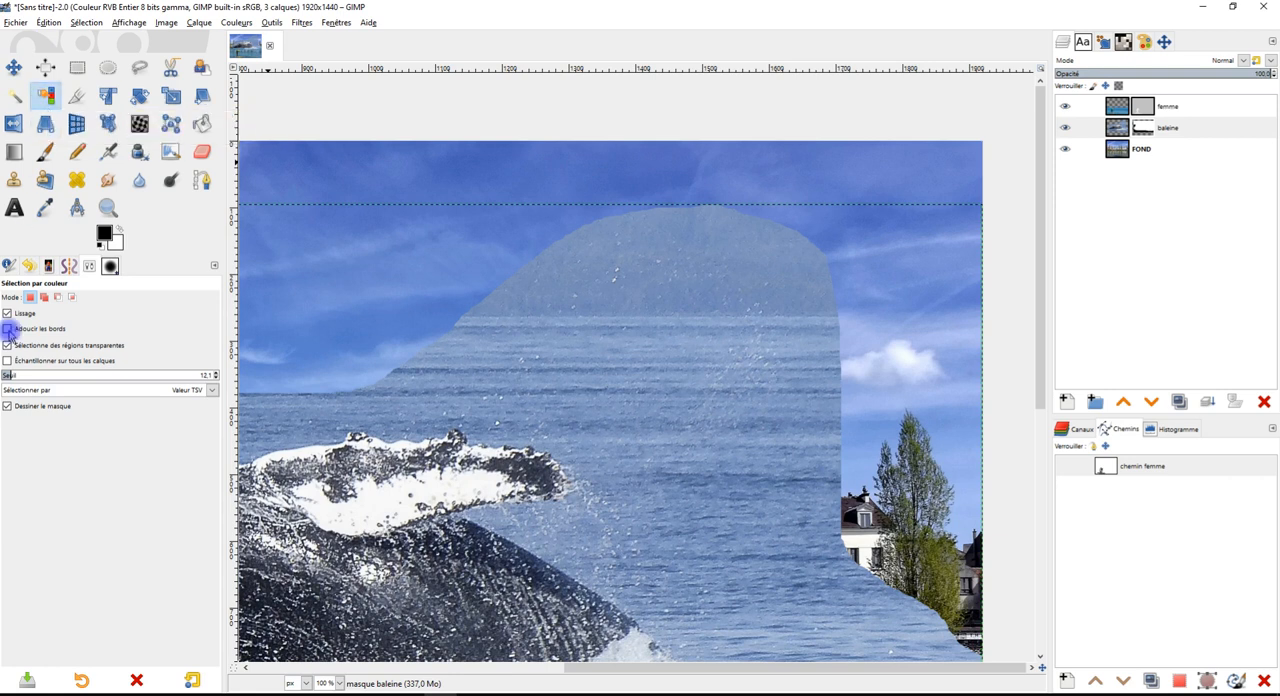
click(775, 259)
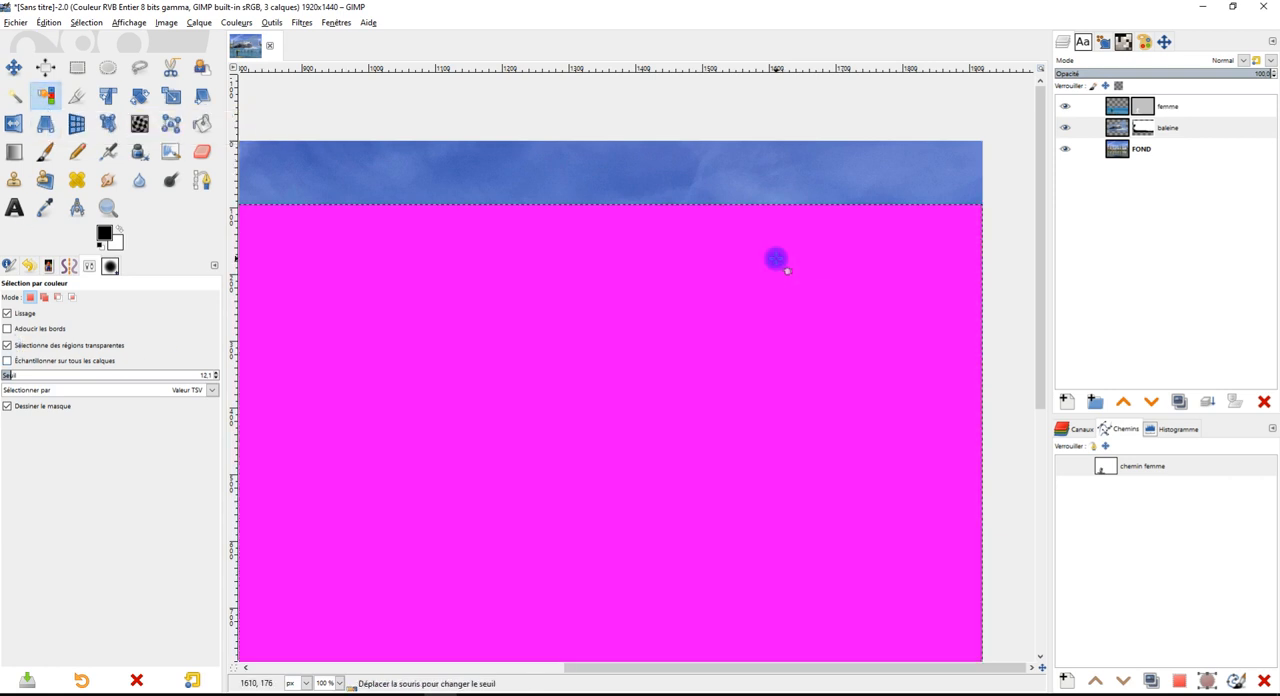
click(1126, 130)
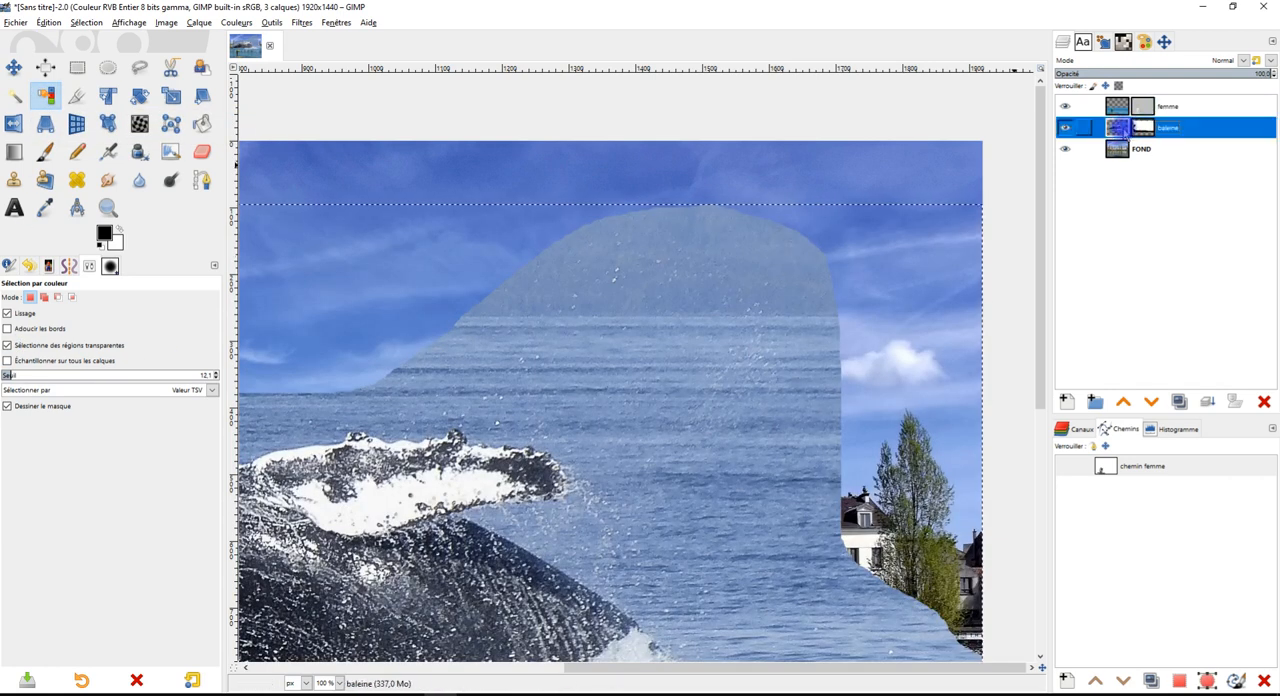
click(752, 254)
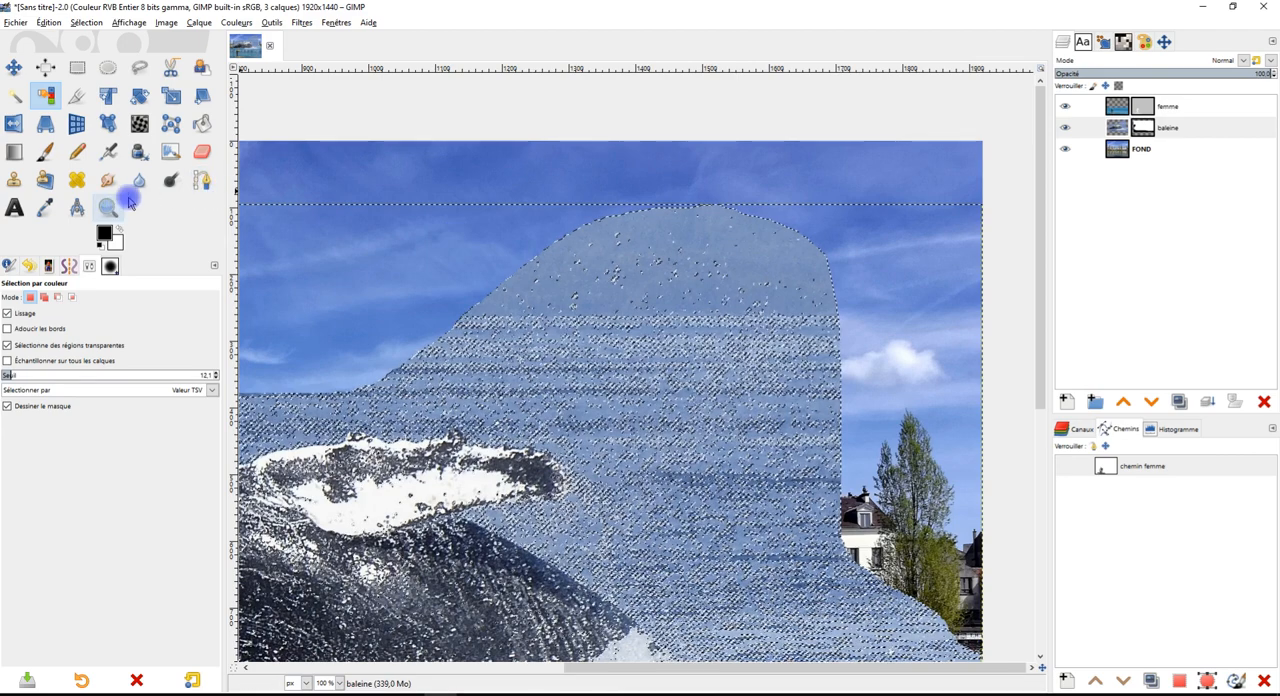
Paint black on the baleine mask within the selected sea above the whale using the size 273 Paintbrush, and remove the selection
key(p)
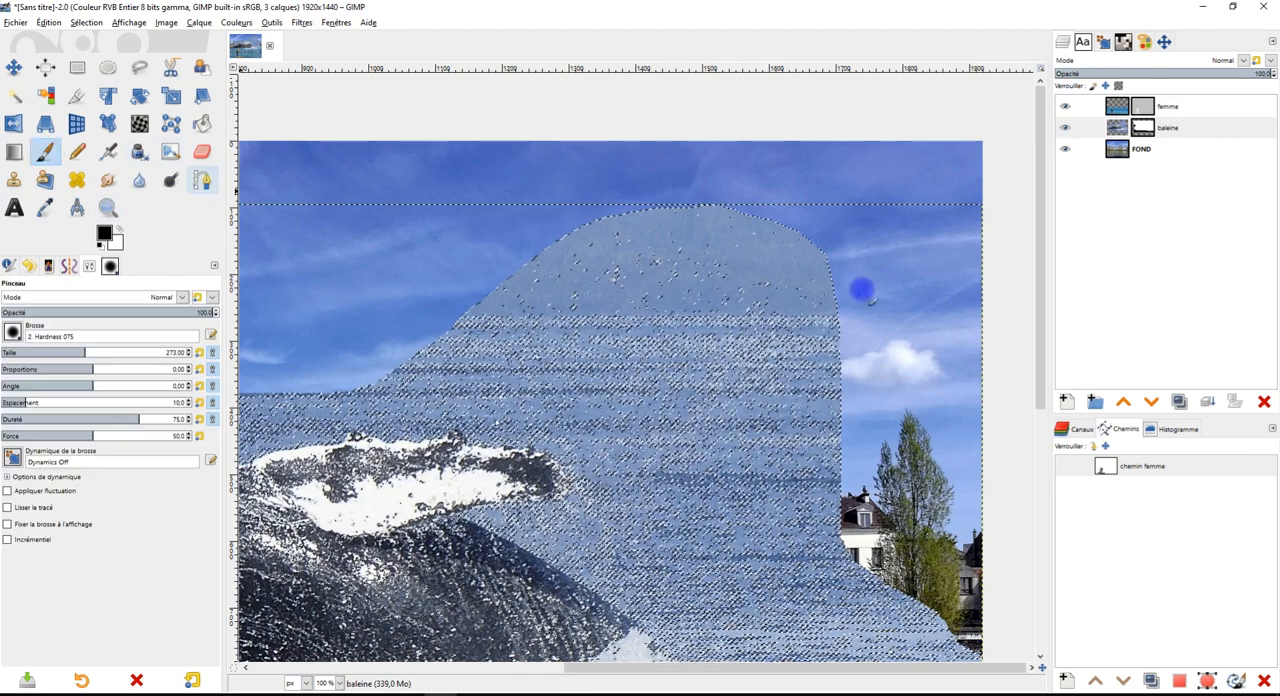
click(1143, 127)
mouse_move(817, 263)
mouse_down()
mouse_move(641, 265)
mouse_move(546, 286)
mouse_move(557, 314)
mouse_move(726, 386)
mouse_move(820, 366)
mouse_up()
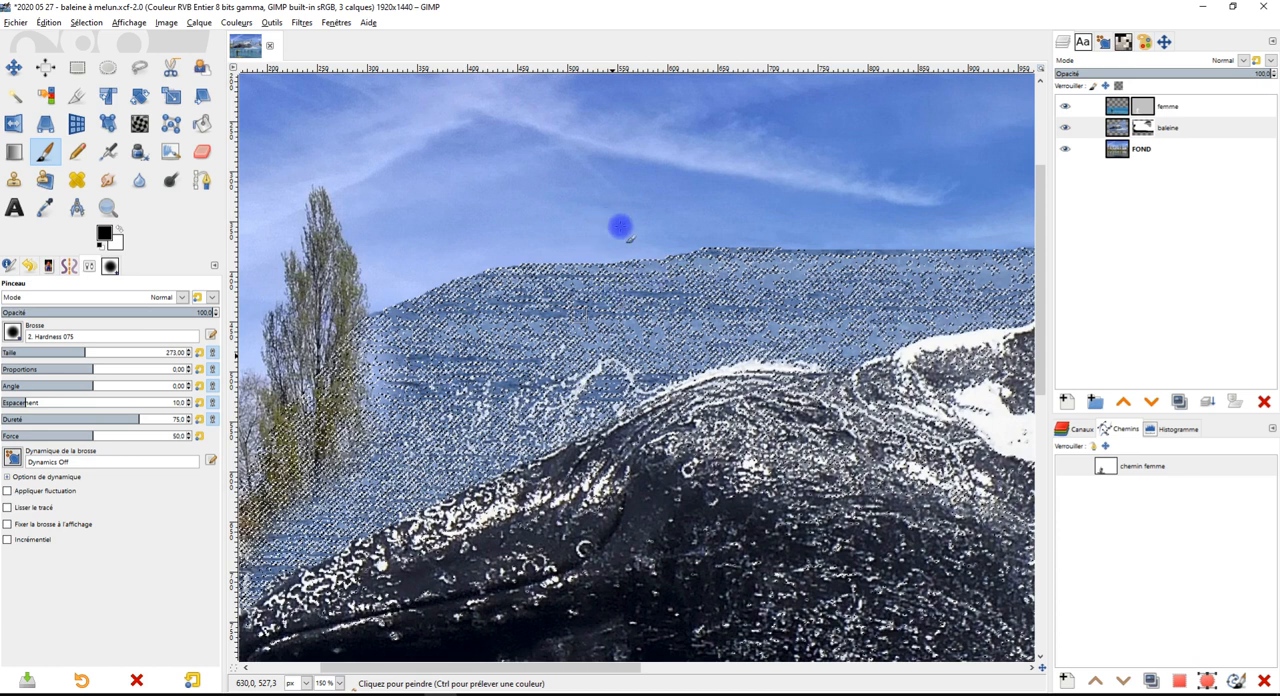
click(98, 21)
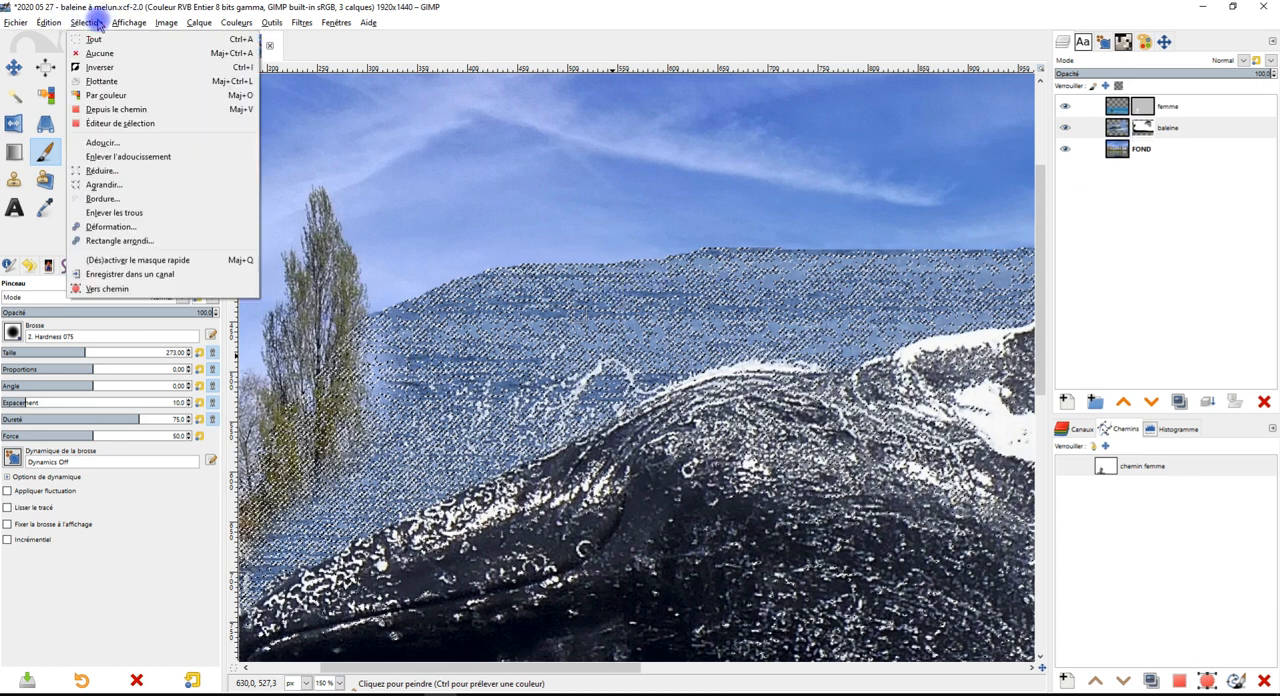
click(104, 47)
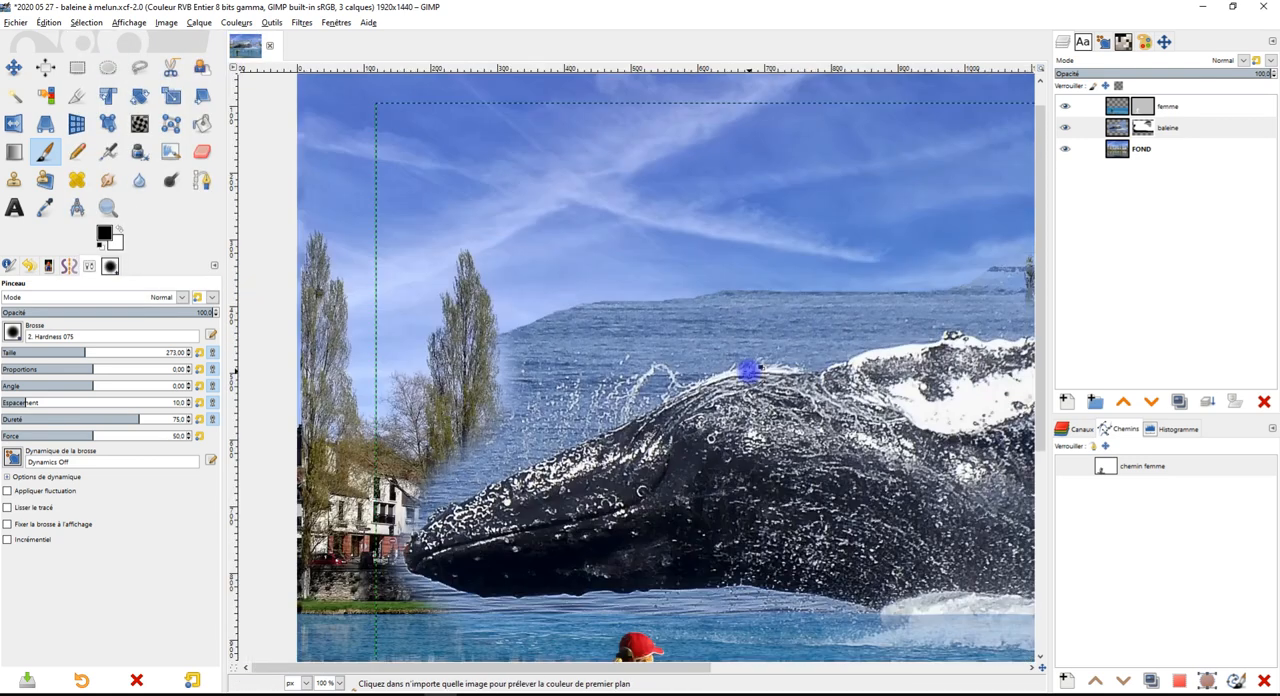
Duplicate the baleine layer with its mask and hide the original baleine layer
click(1117, 128)
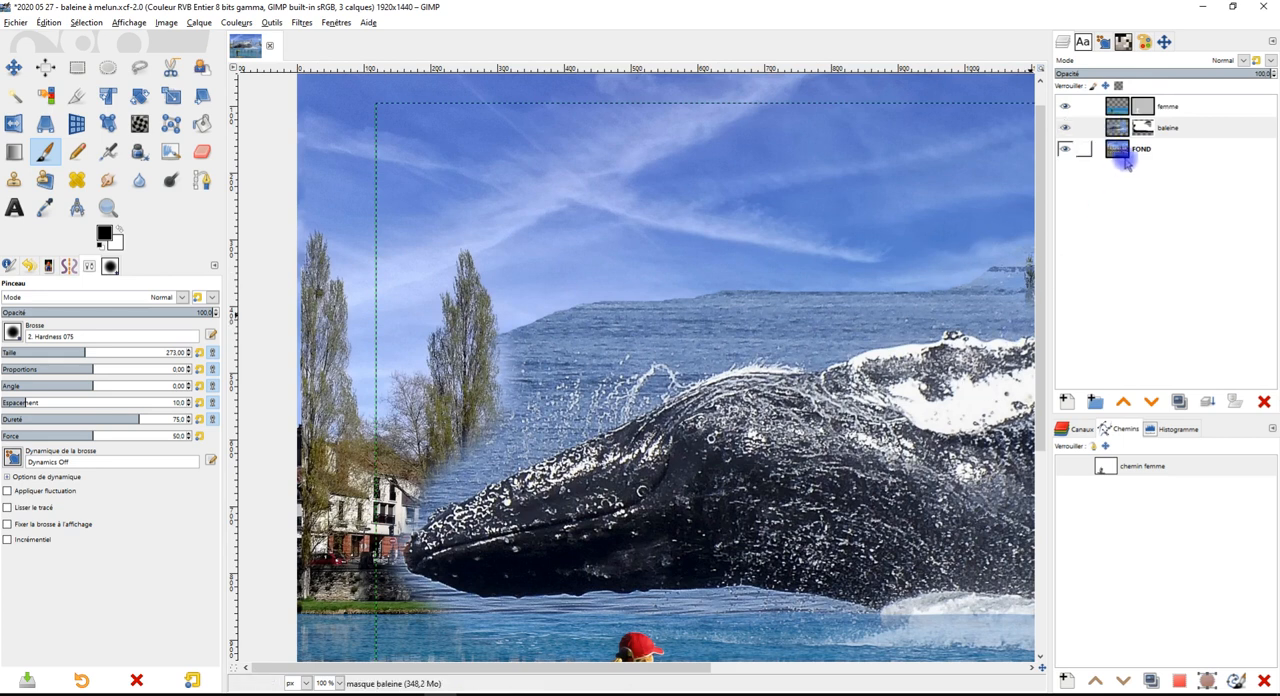
click(1178, 402)
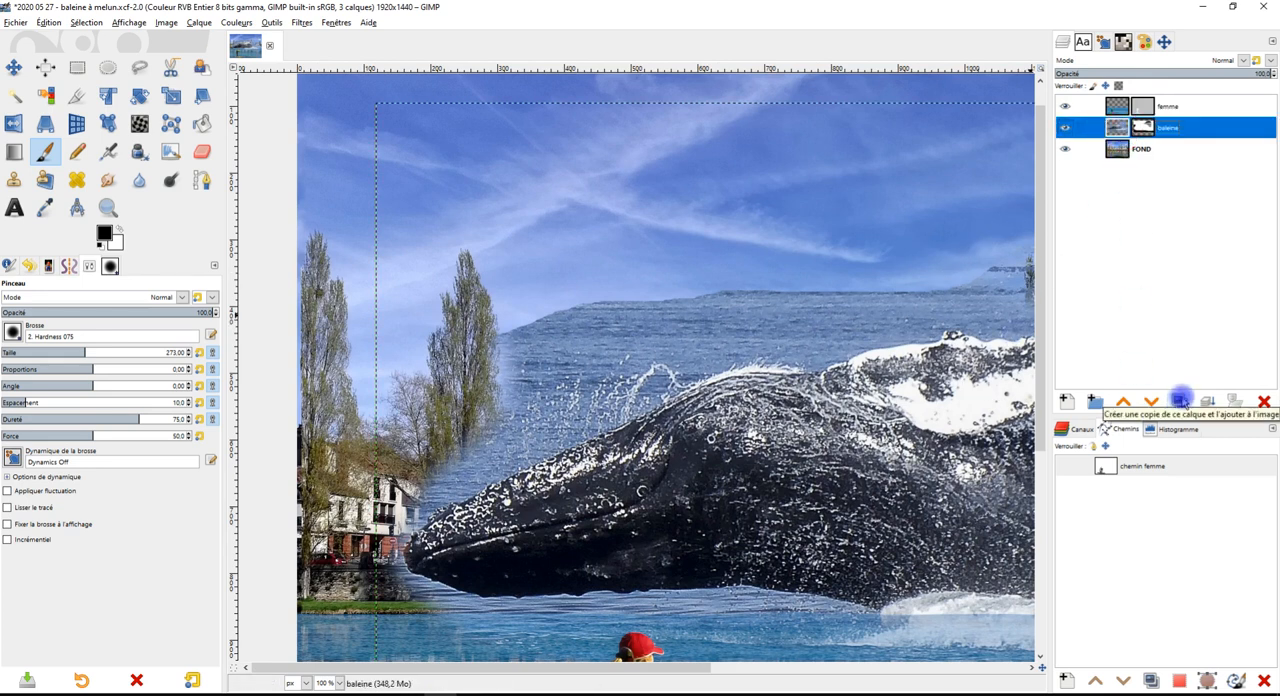
click(1180, 402)
click(1064, 148)
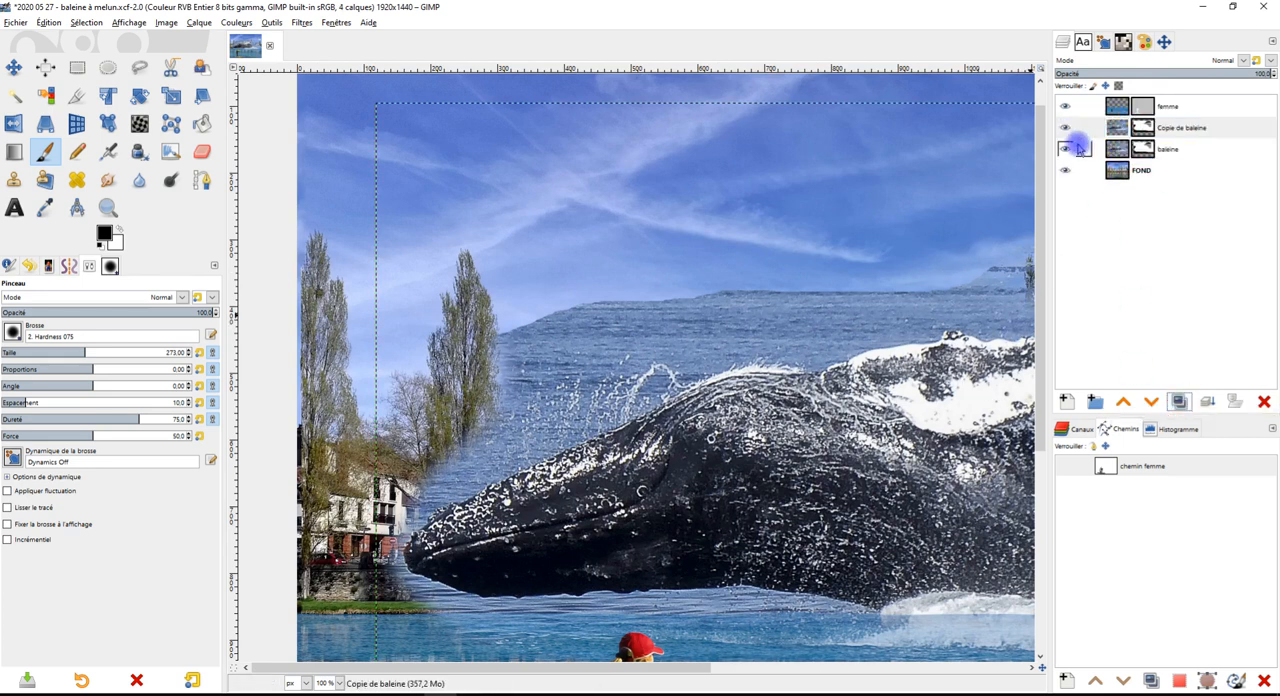
Delete the layer mask from the Copie de baleine layer
right_click(1143, 130)
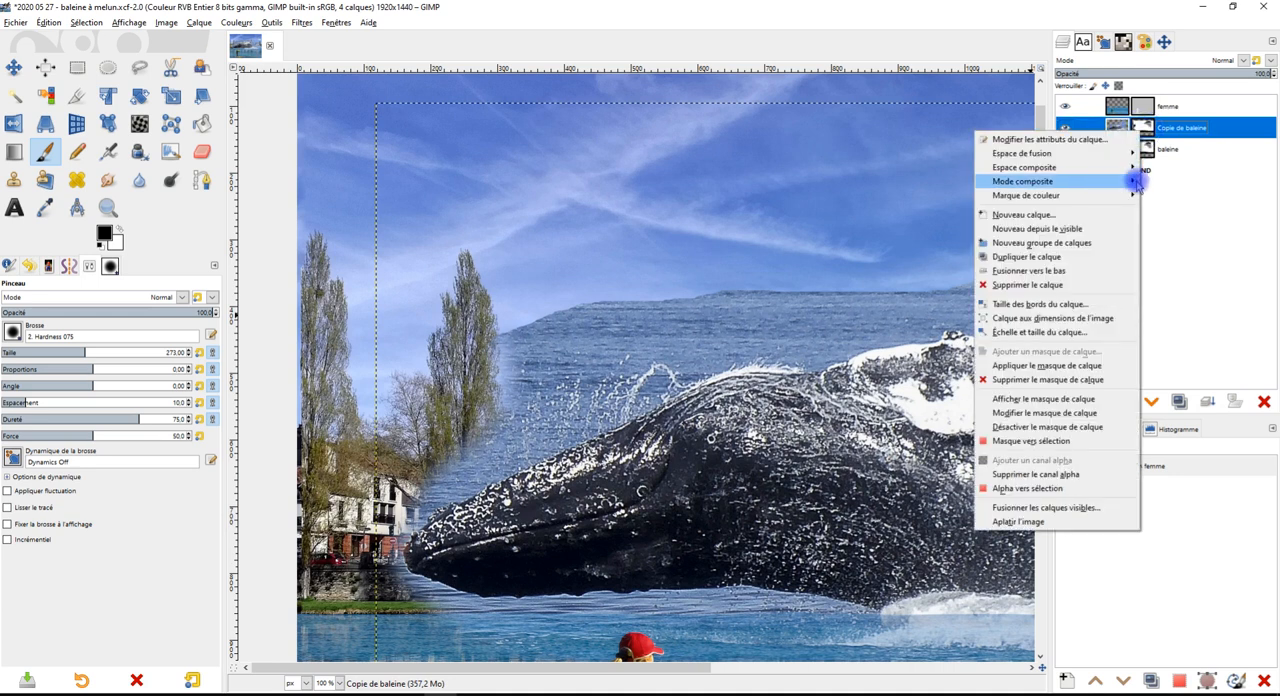
mouse_move(1133, 181)
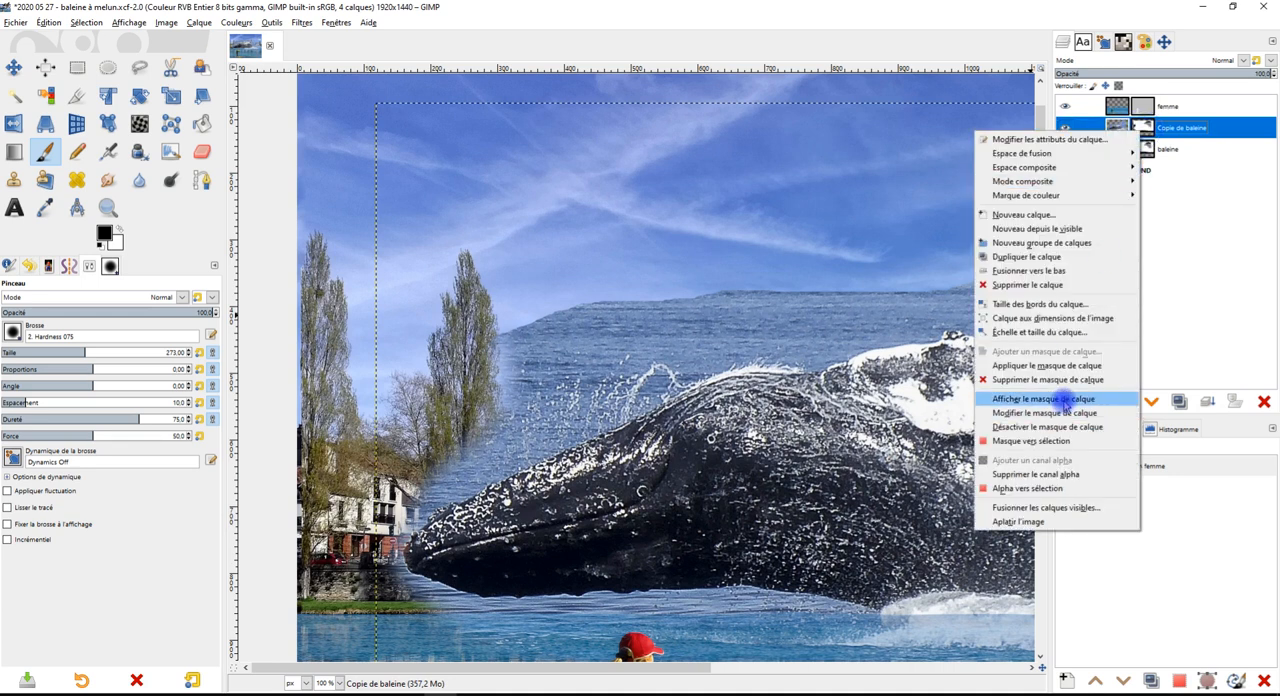
click(1060, 381)
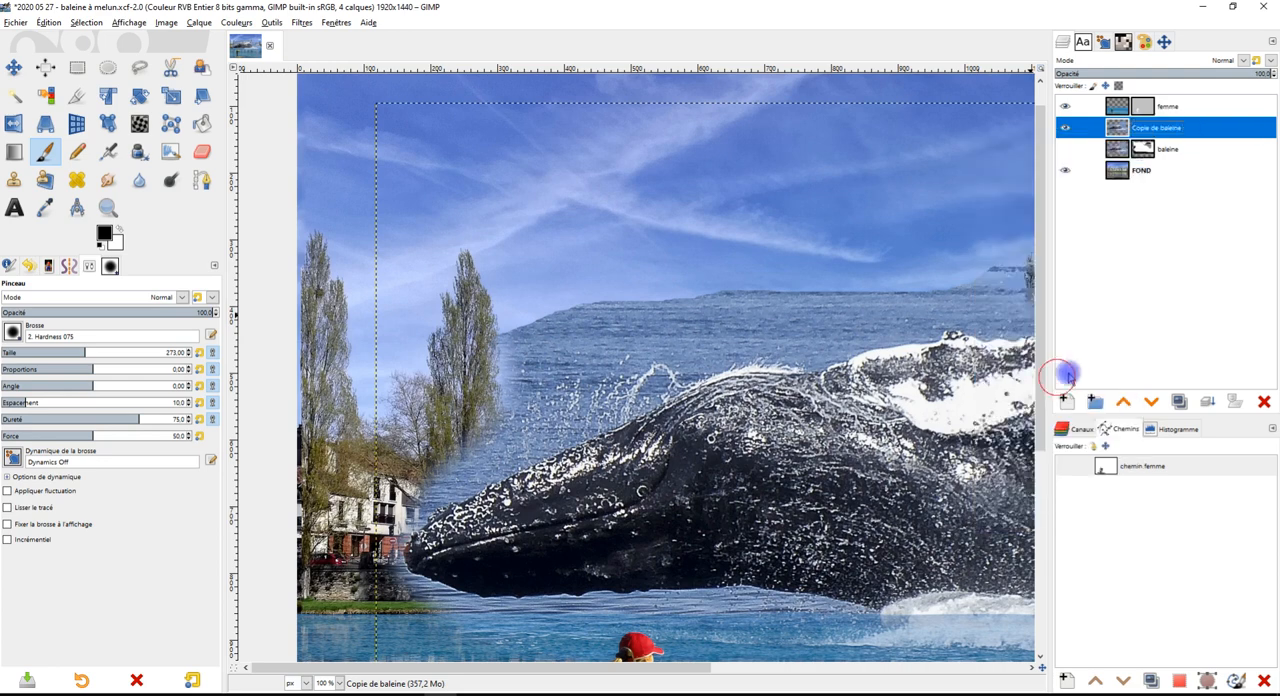
Start the Mono Mixer on the Copie de baleine layer and turn on its preview
scroll(905, 405, down, 1)
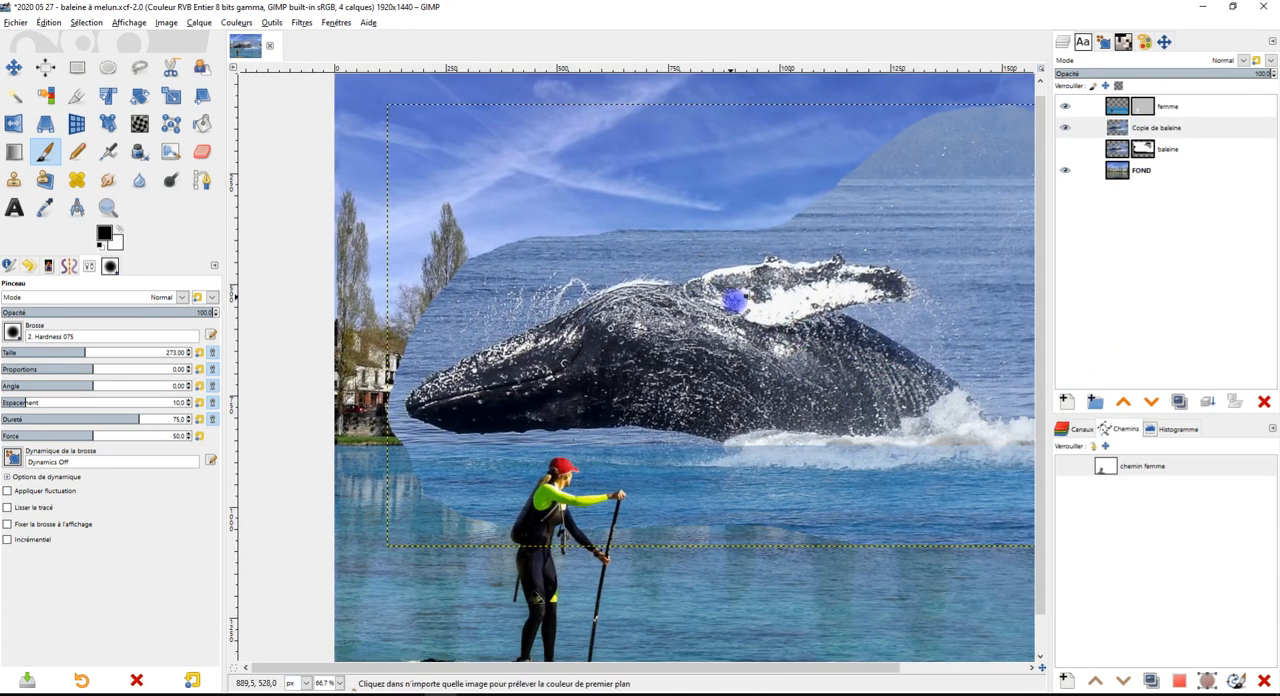
drag(912, 346, 812, 319)
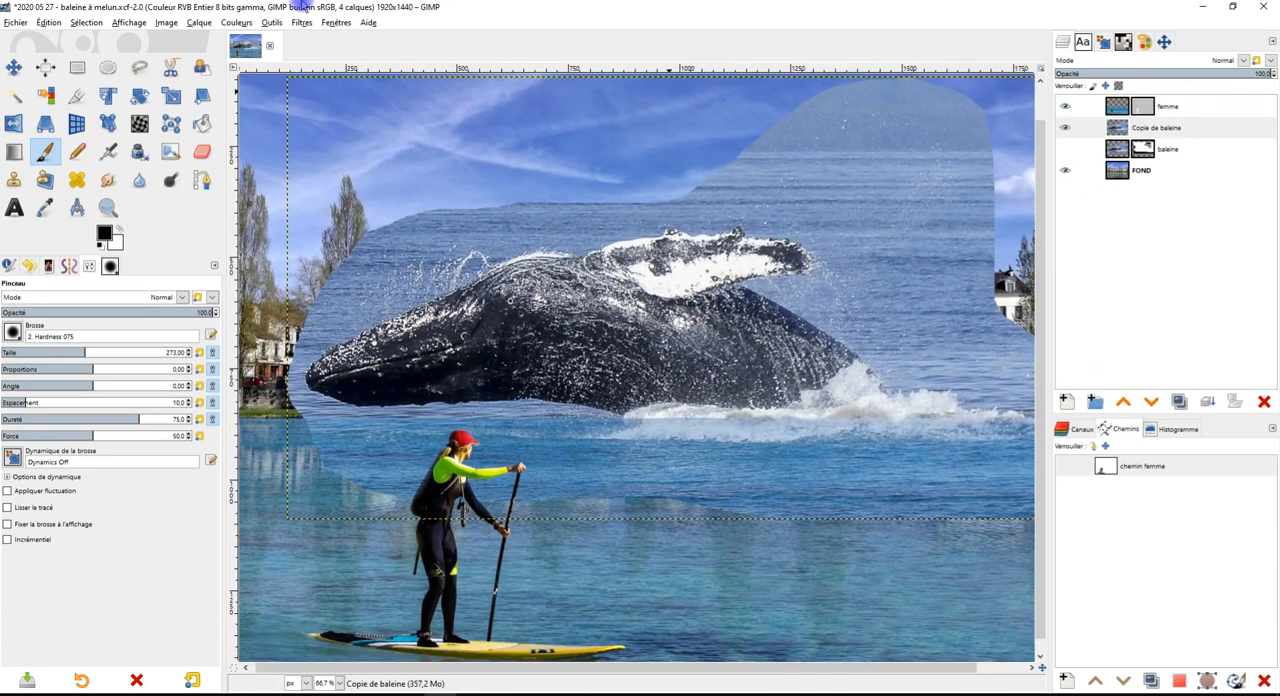
click(222, 23)
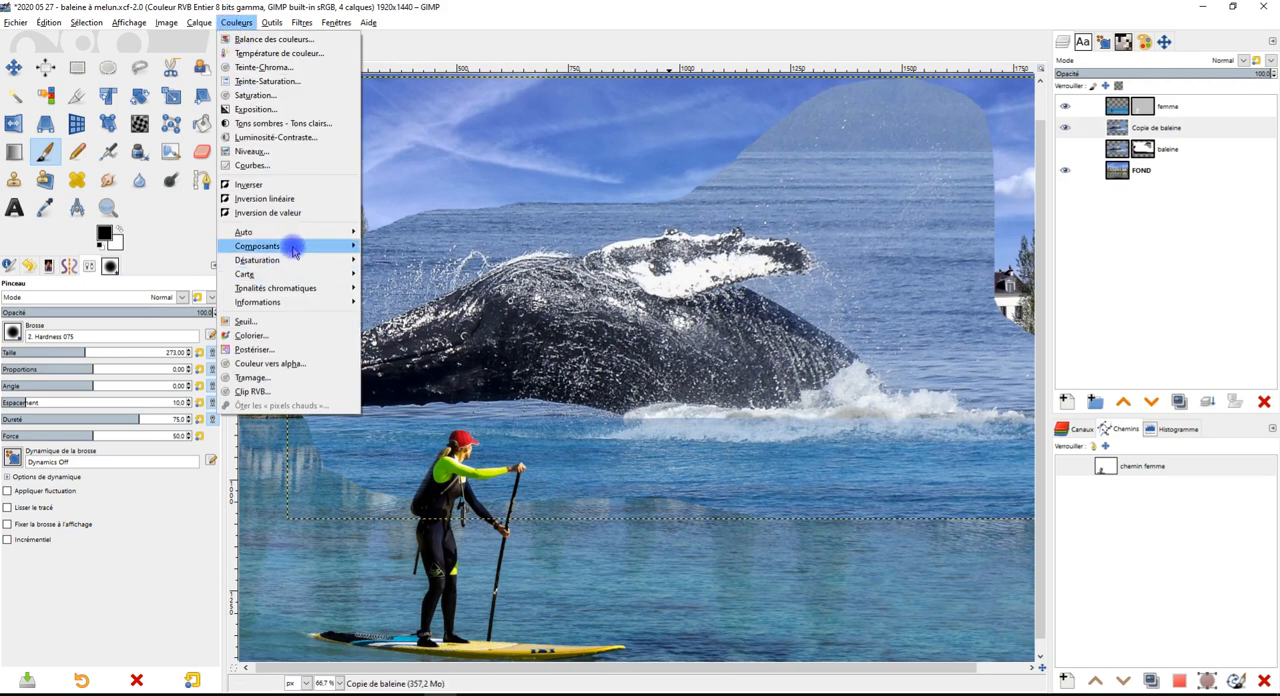
mouse_move(293, 252)
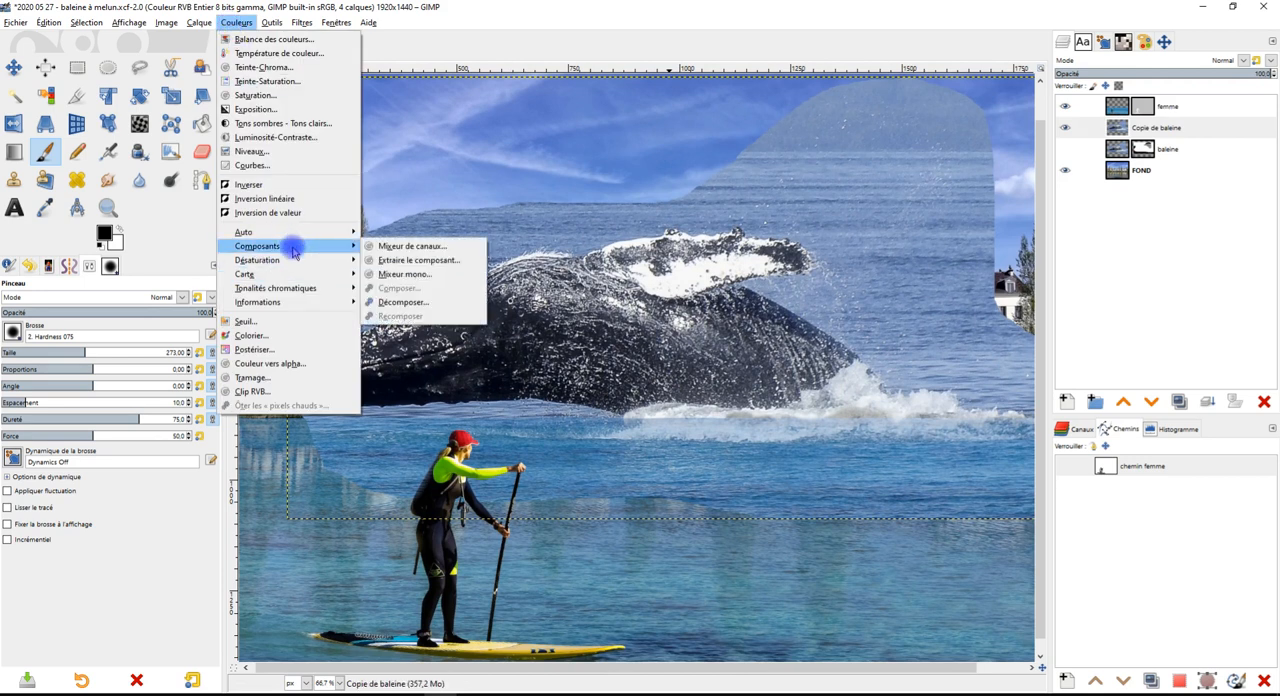
click(434, 275)
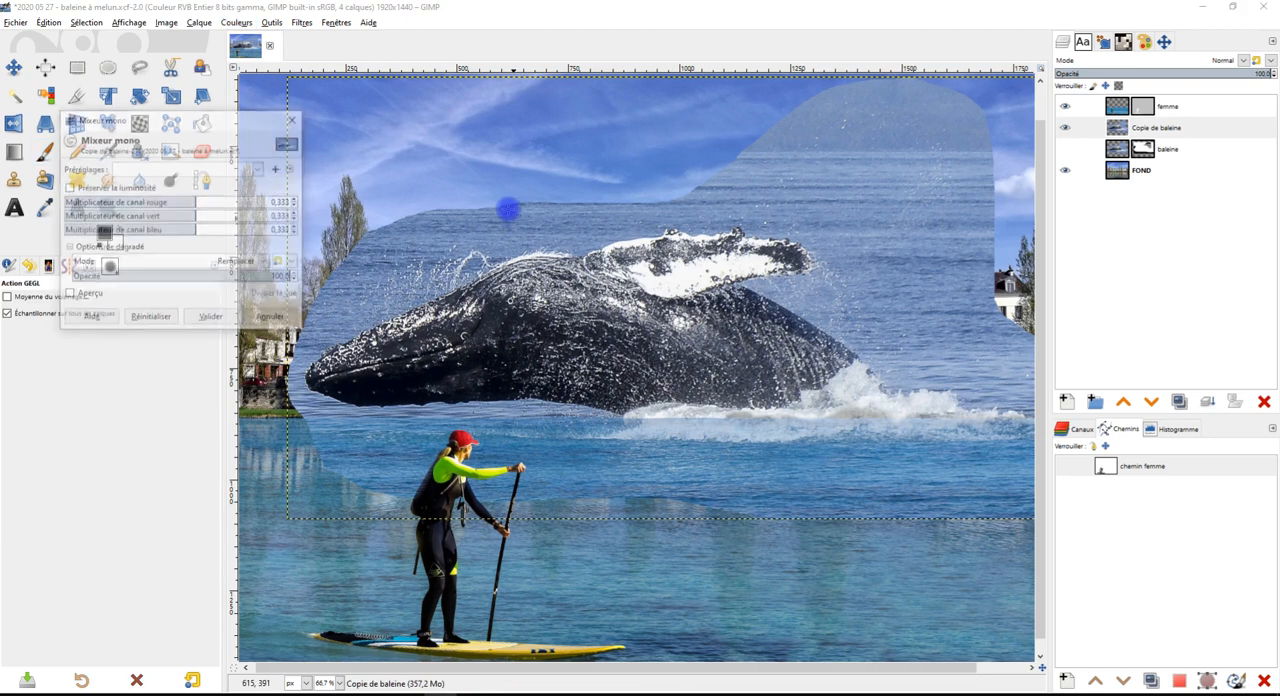
mouse_move(193, 204)
mouse_down()
mouse_move(130, 202)
mouse_move(203, 202)
mouse_up()
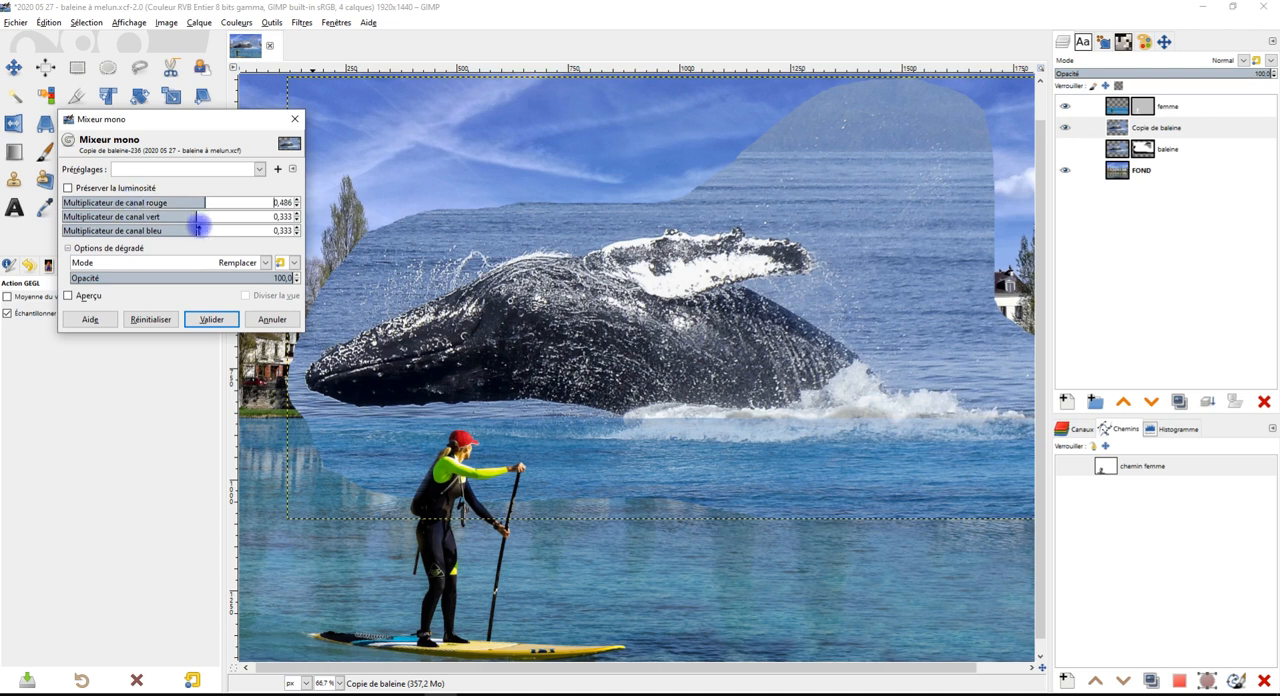
click(86, 295)
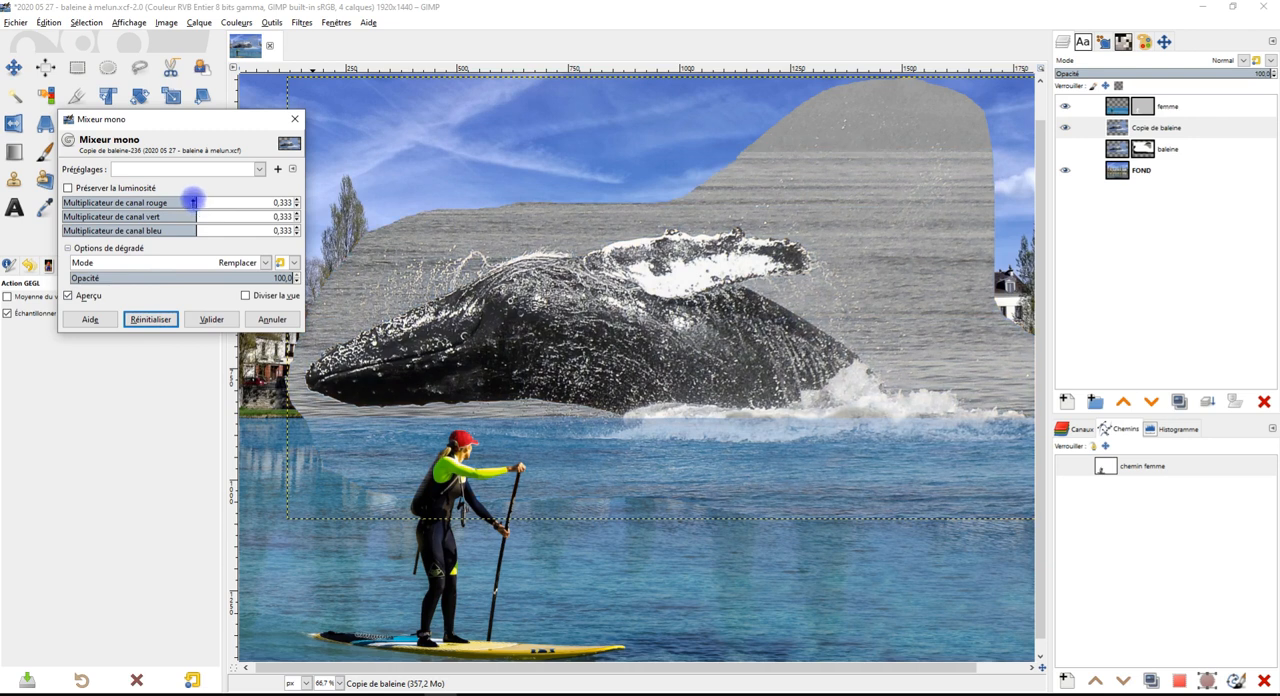
Set the Mono Mixer's red channel multiplier to 2.277 and the blue channel multiplier to -1.364 to blacken the sea
drag(193, 202, 309, 218)
drag(198, 229, 126, 229)
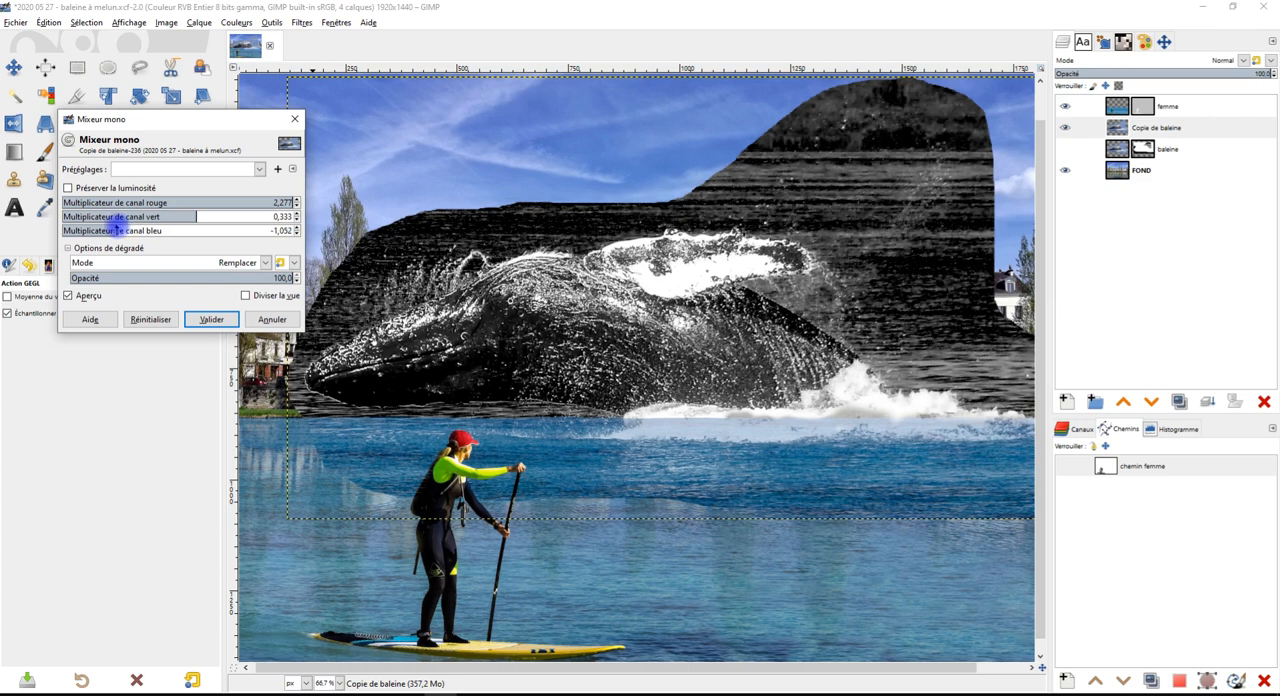
drag(117, 228, 101, 228)
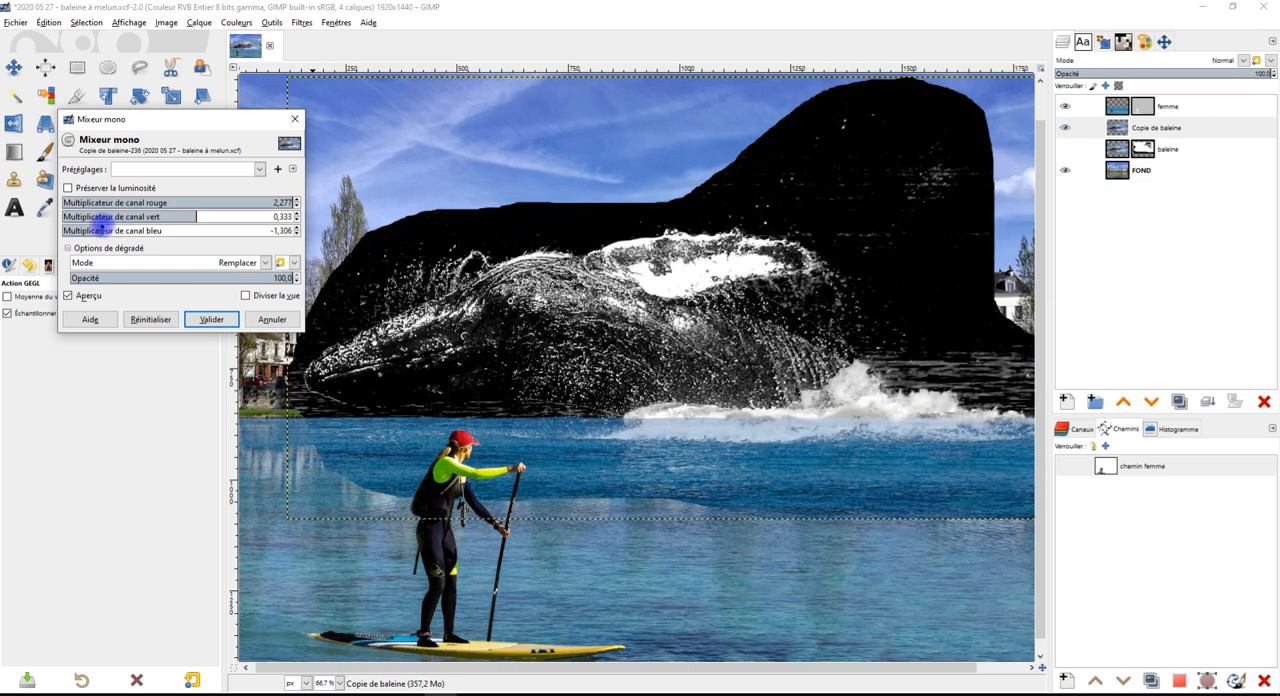
drag(101, 227, 92, 228)
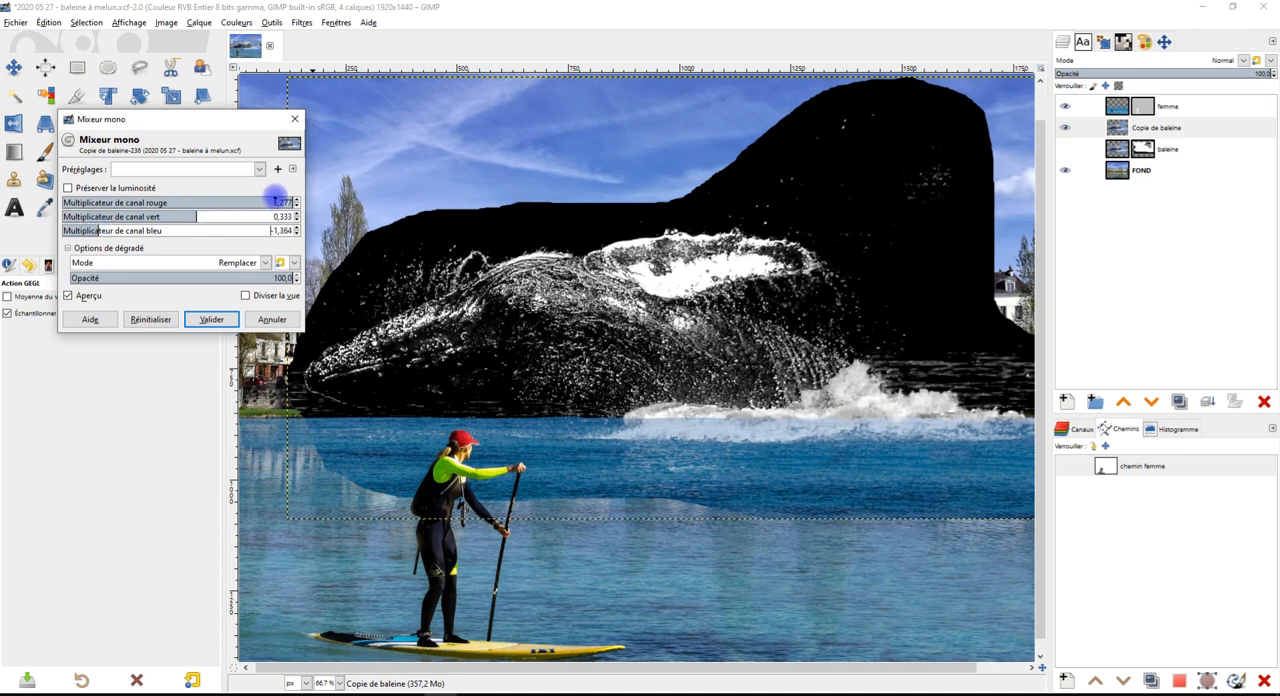
Fine-tune the red channel multiplier to 2.301 and apply the Mono Mixer to Copie de baleine
drag(224, 202, 294, 204)
click(296, 203)
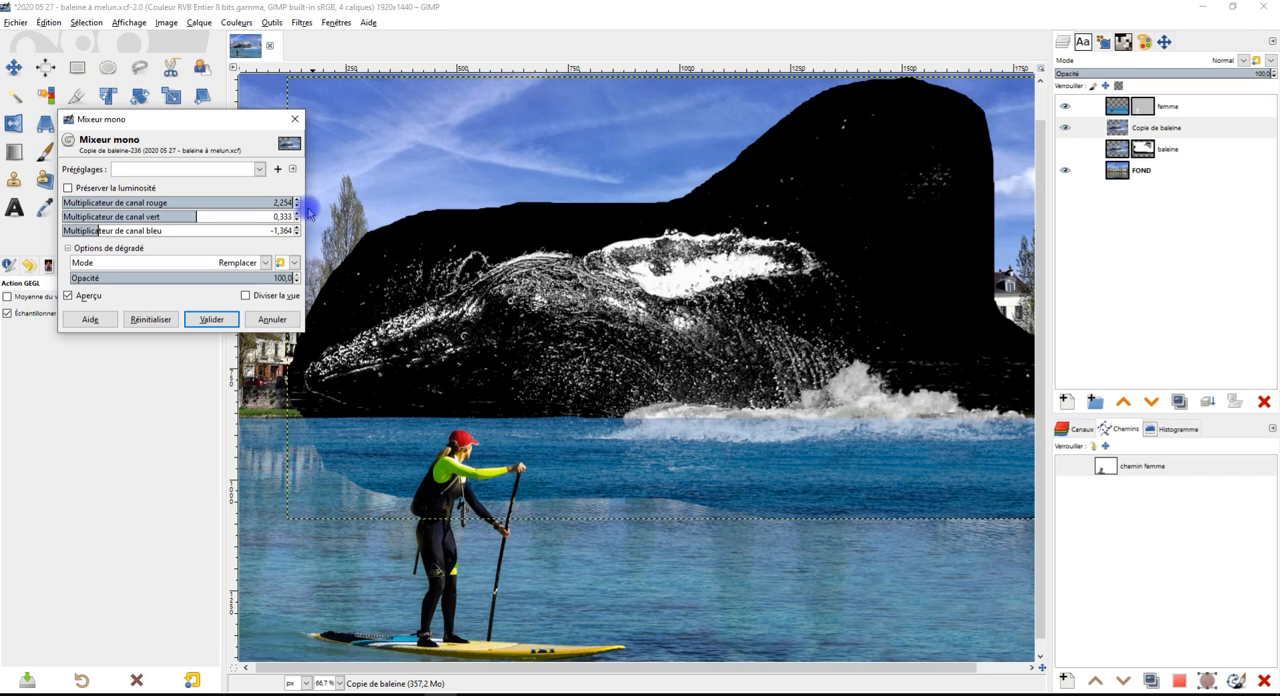
drag(318, 209, 311, 208)
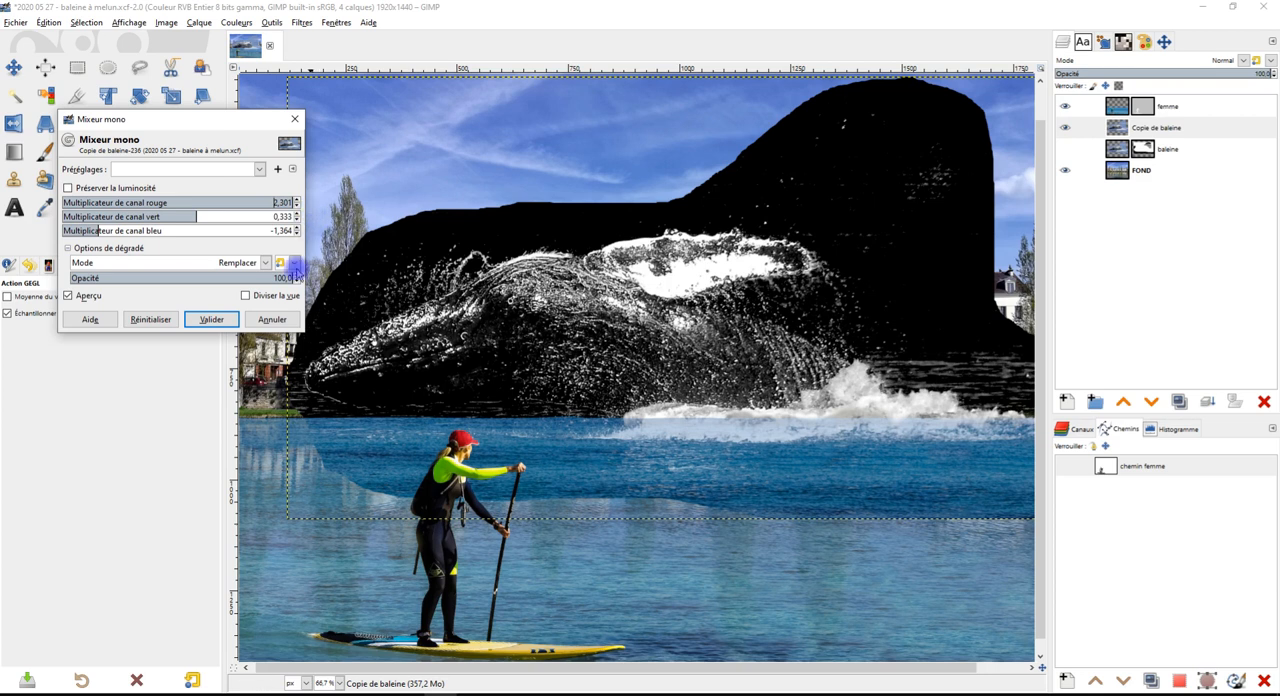
click(218, 318)
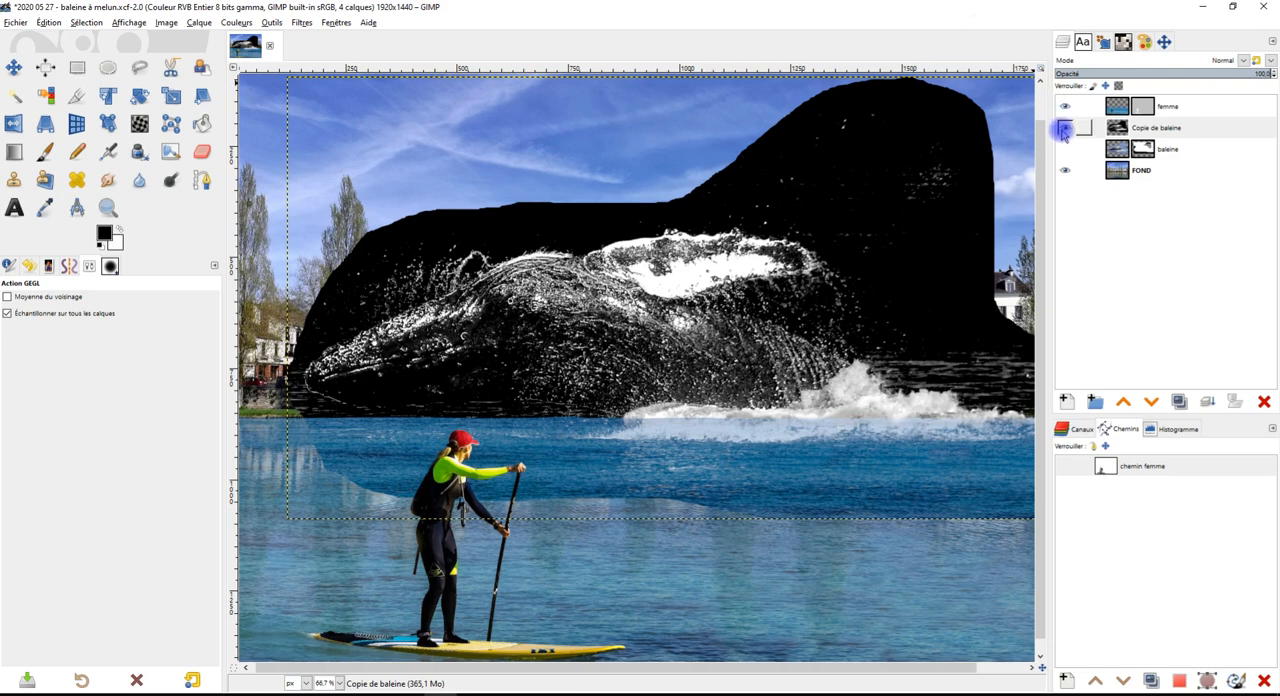
Examine the black-and-white whale copy up close, checking the spray, the head, the fin and the sea background
scroll(390, 236, up, 2)
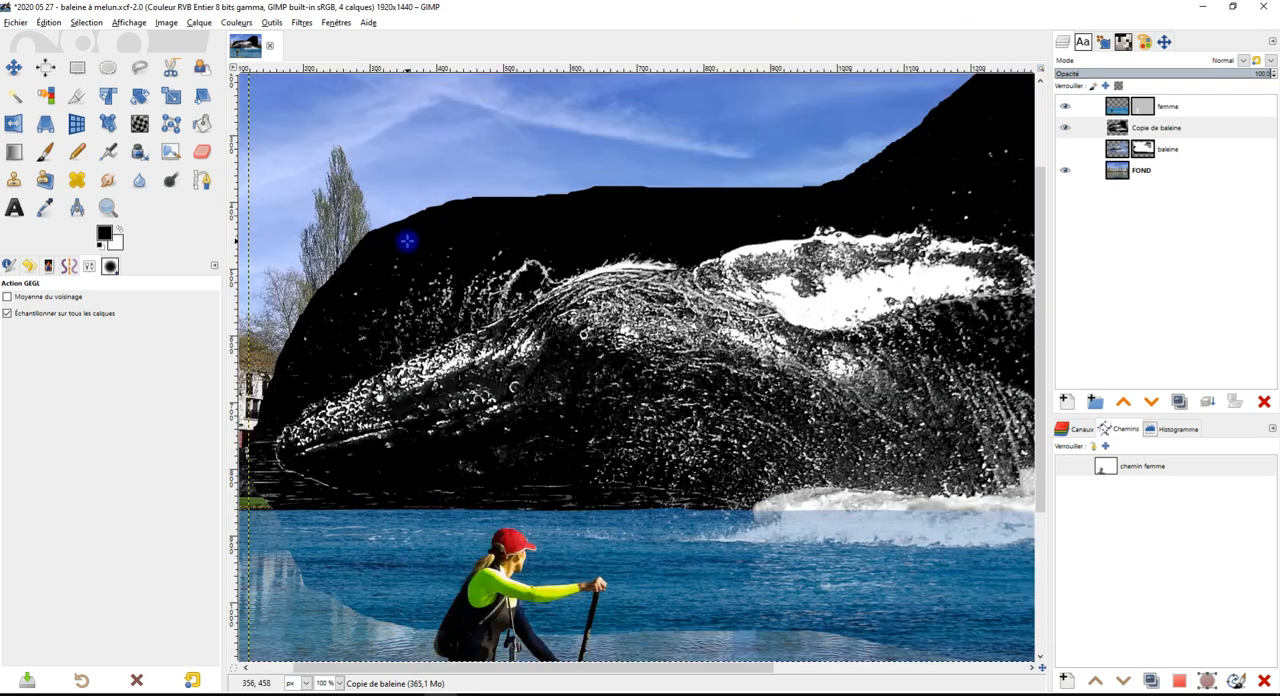
scroll(550, 245, down, 2)
drag(820, 293, 737, 318)
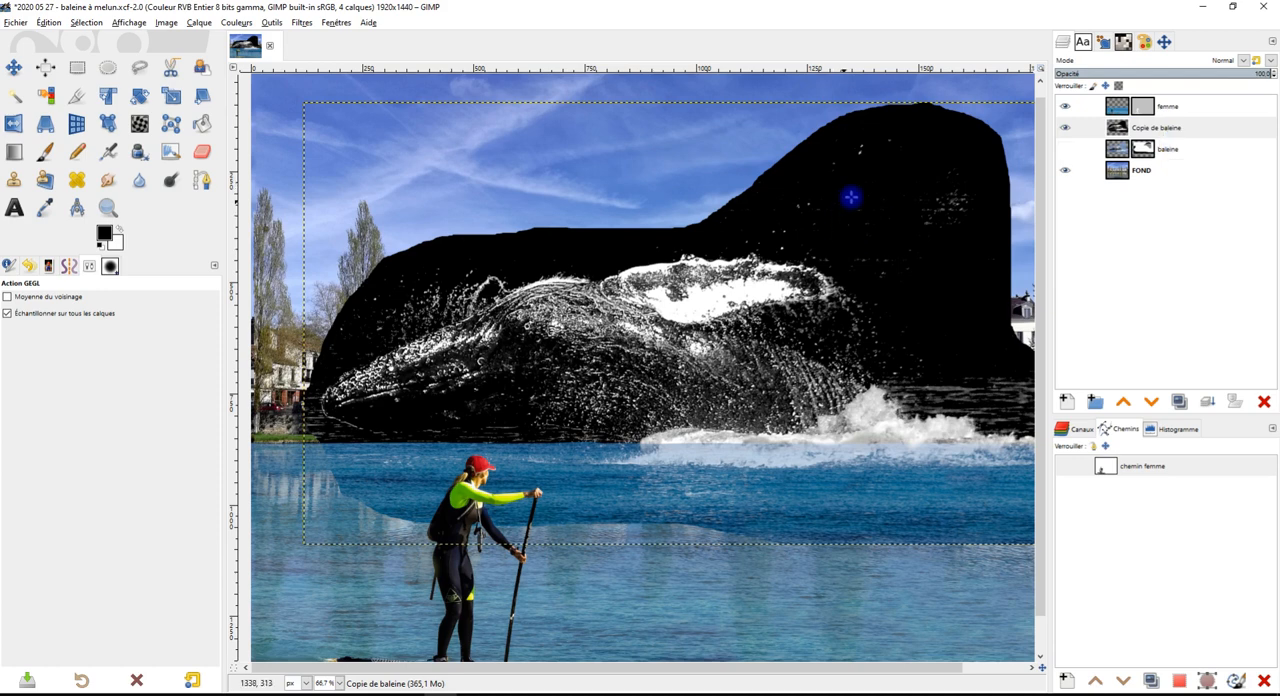
ctrl+scroll(918, 188, up, 2)
ctrl+scroll(867, 182, down, 1)
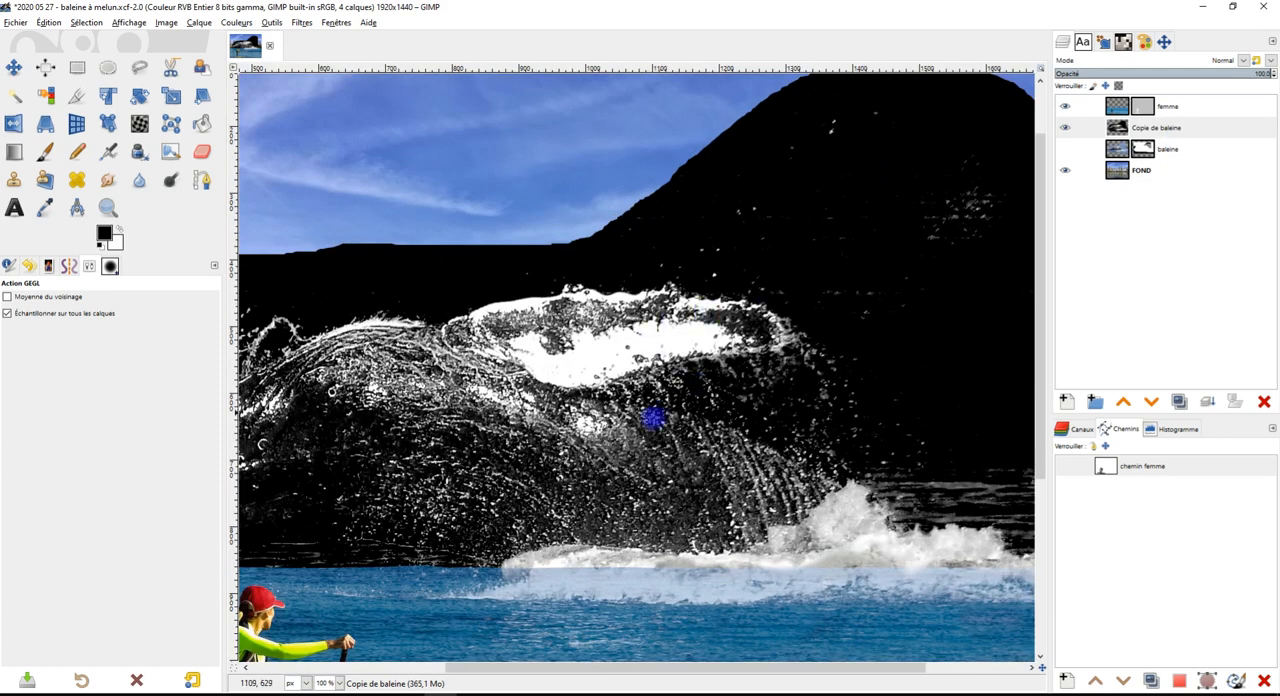
ctrl+scroll(634, 320, down, 4)
ctrl+scroll(606, 288, up, 5)
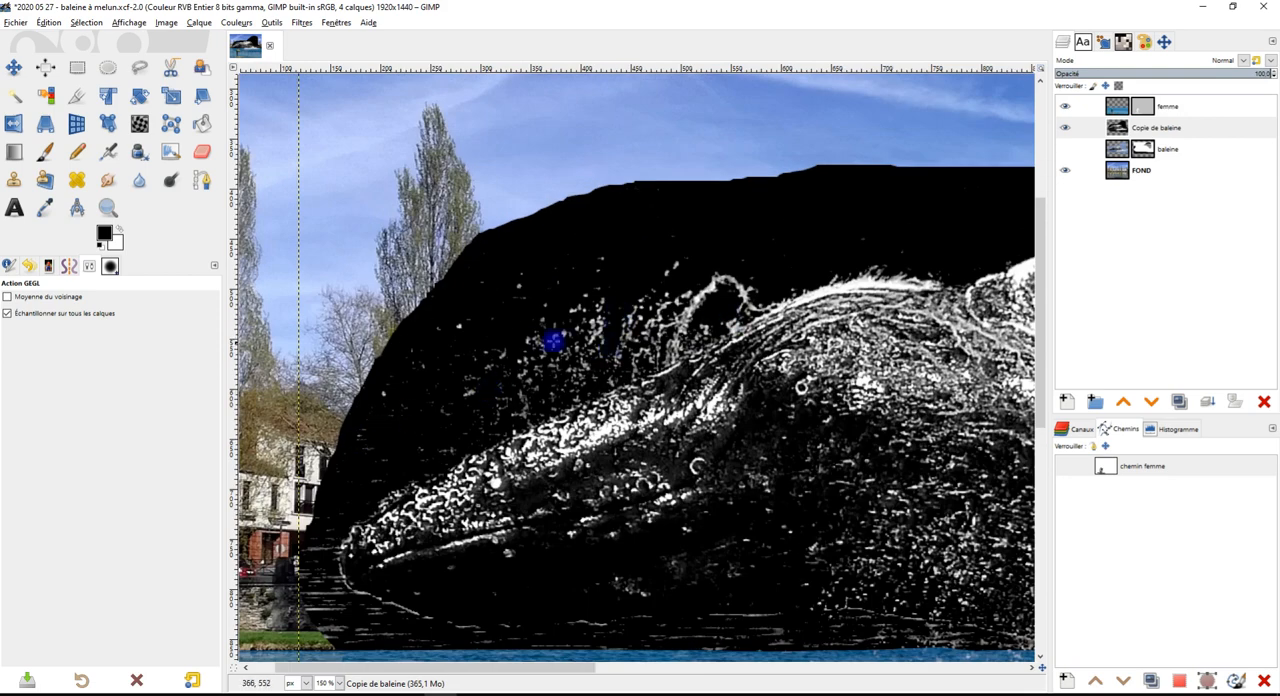
ctrl+scroll(716, 302, down, 2)
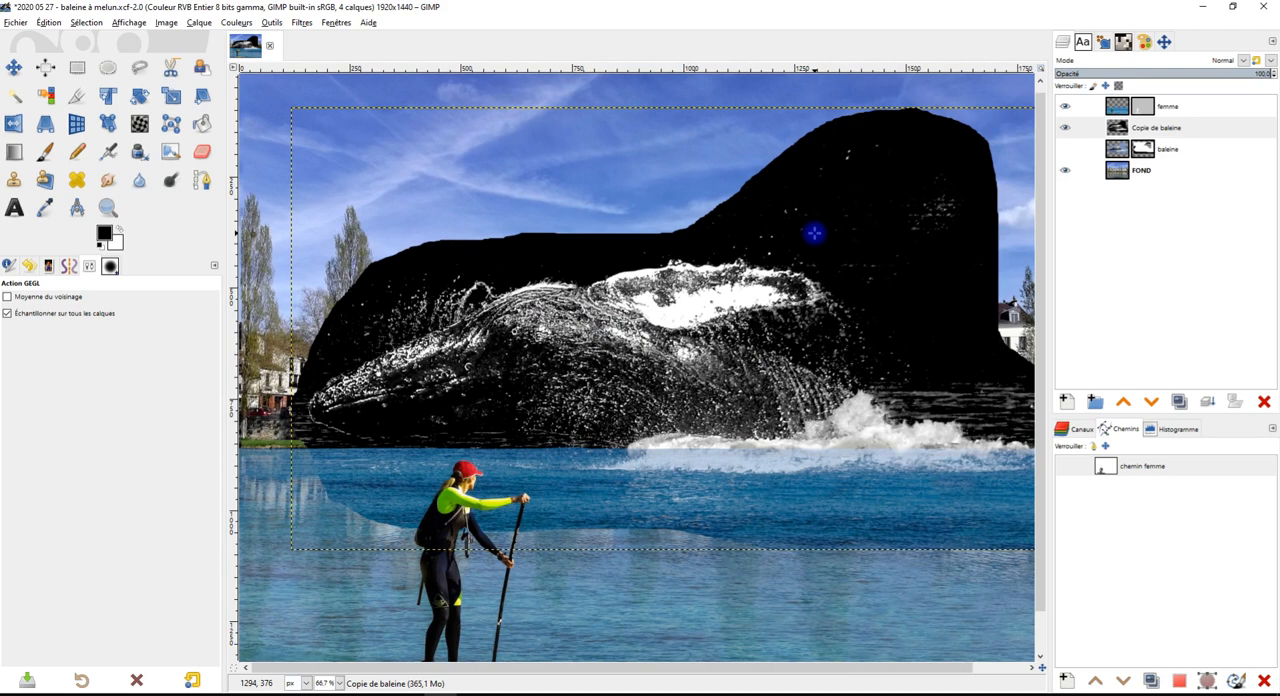
ctrl+scroll(400, 371, up, 2)
ctrl+scroll(405, 349, down, 1)
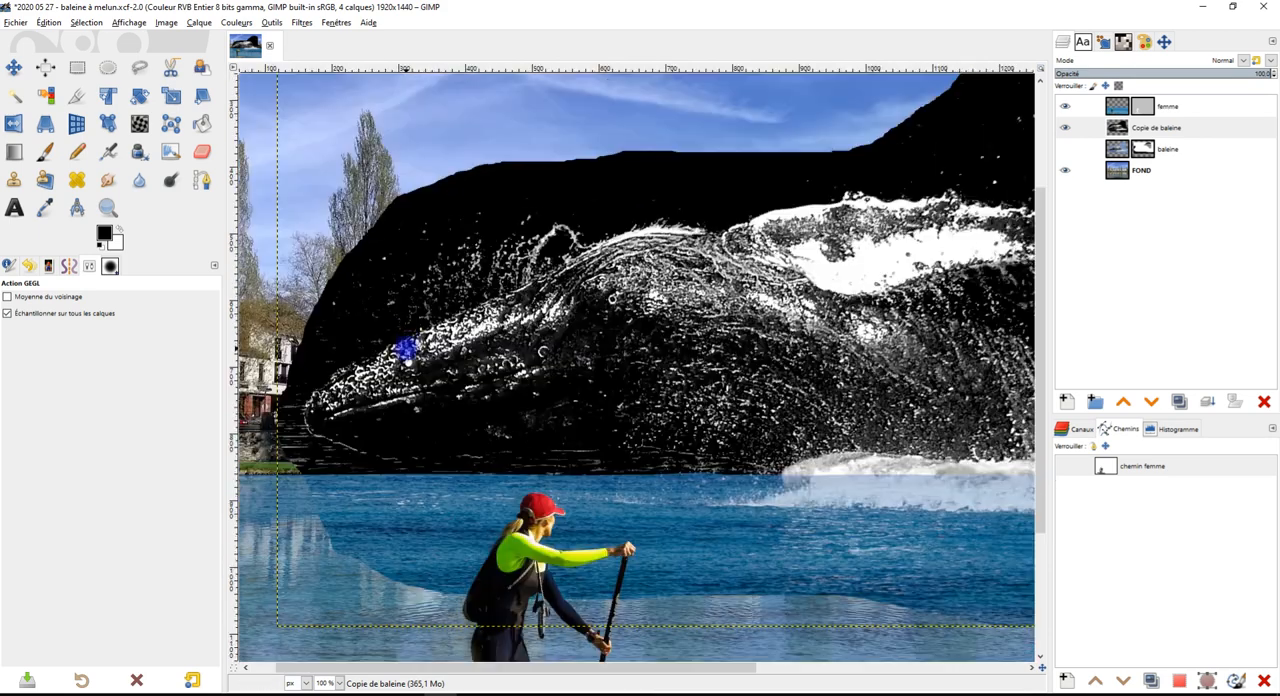
ctrl+scroll(414, 335, up, 1)
Duplicate the hidden baleine layer together with its mask
click(1143, 128)
click(1197, 150)
click(1179, 402)
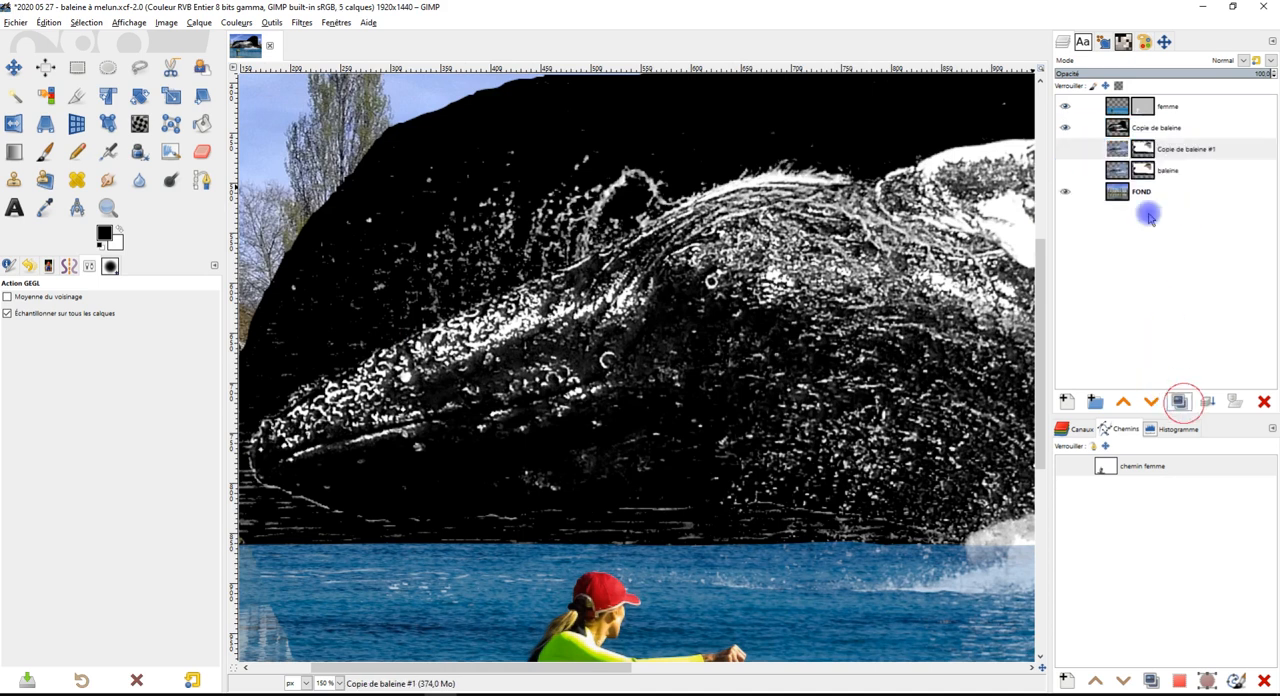
Make the duplicated whale layer visible and rename it éclaboussures
click(1069, 149)
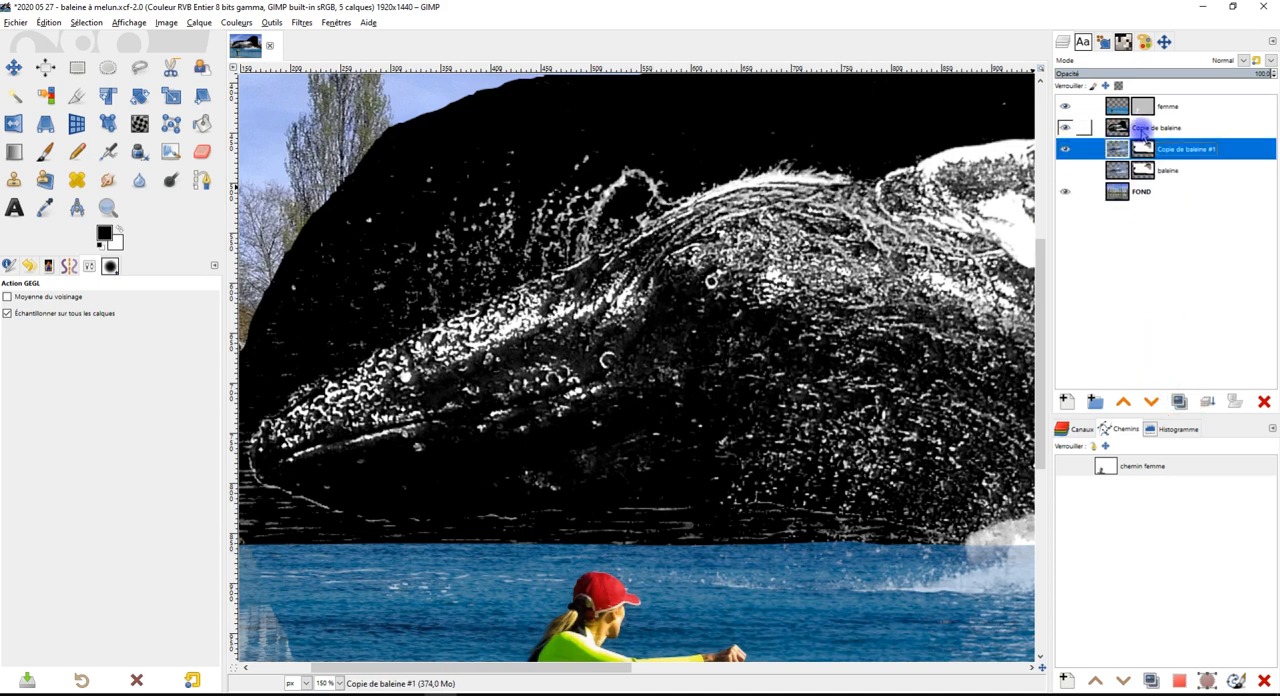
double_click(1180, 150)
text(2)
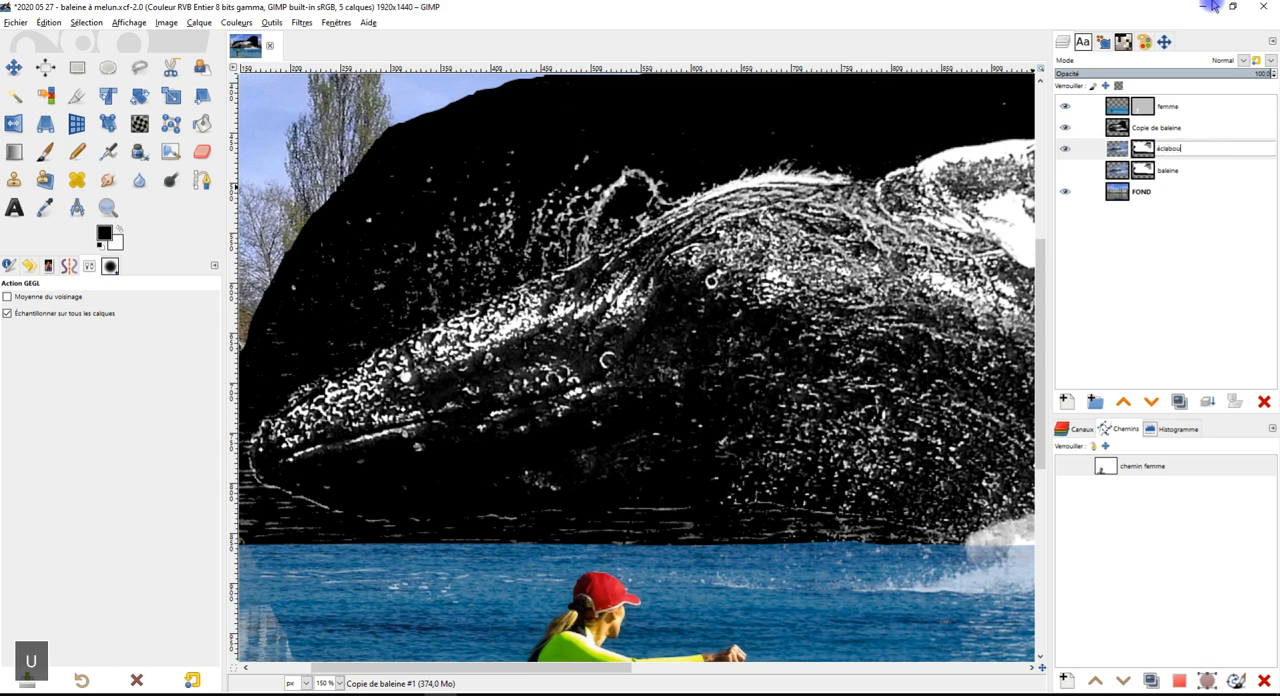
text(claboussure)
key(Return)
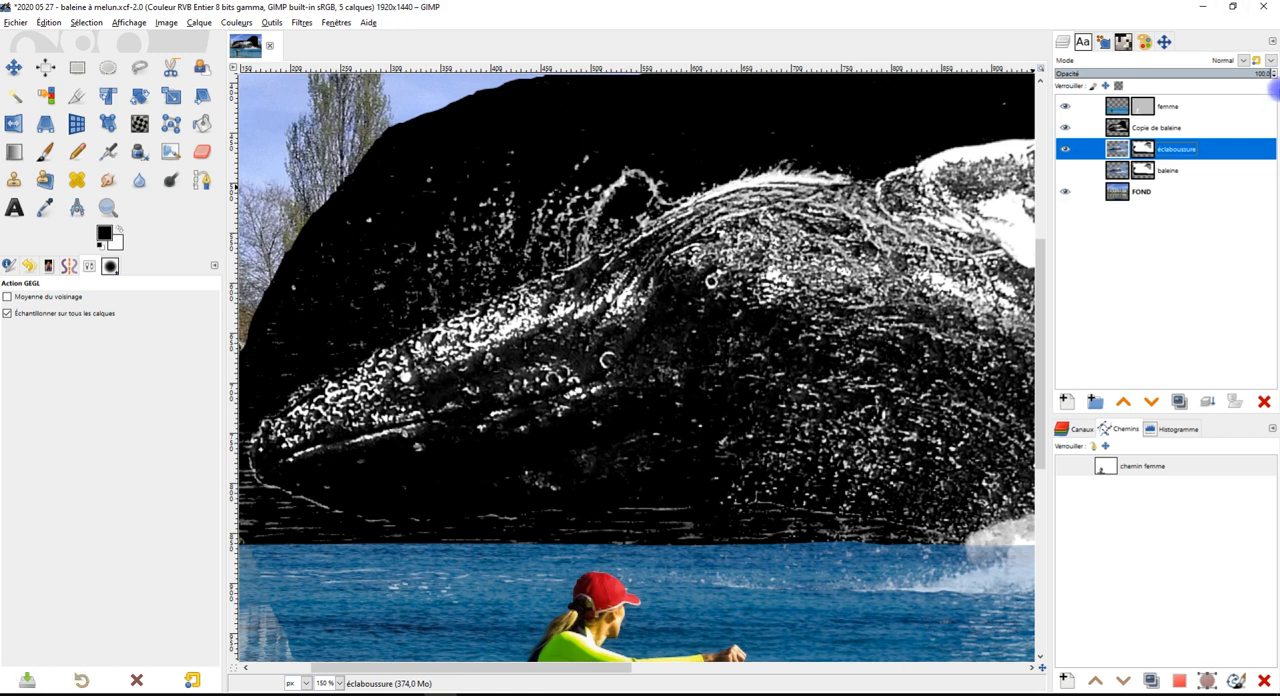
double_click(1207, 148)
text(s)
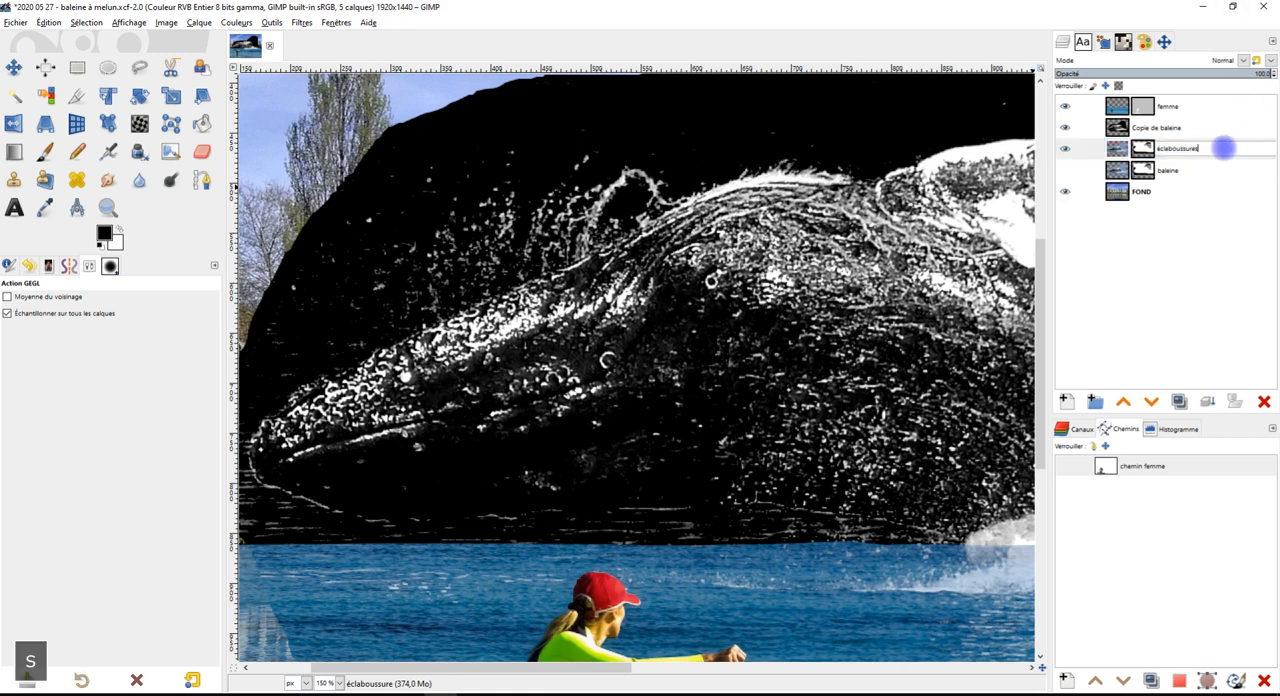
key(Return)
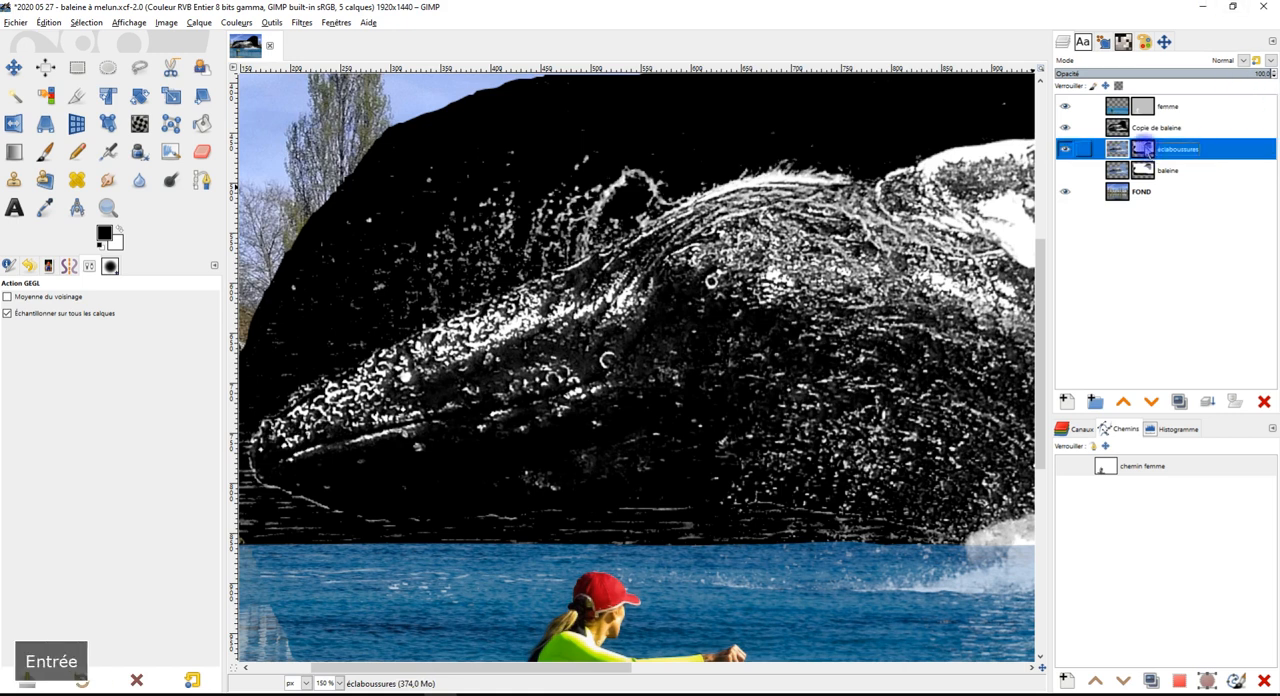
Copy the black-and-white Copie de baleine layer into the éclaboussures layer mask, anchor it, and hide Copie de baleine
click(1139, 129)
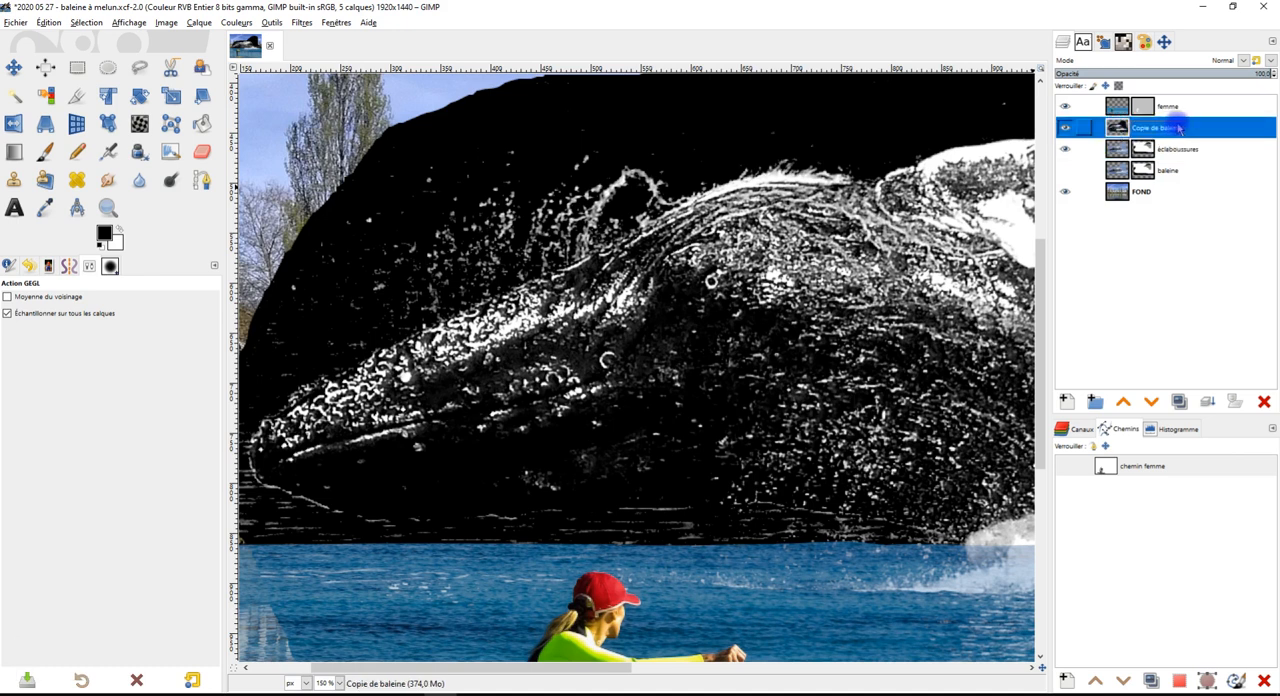
key(ctrl+c)
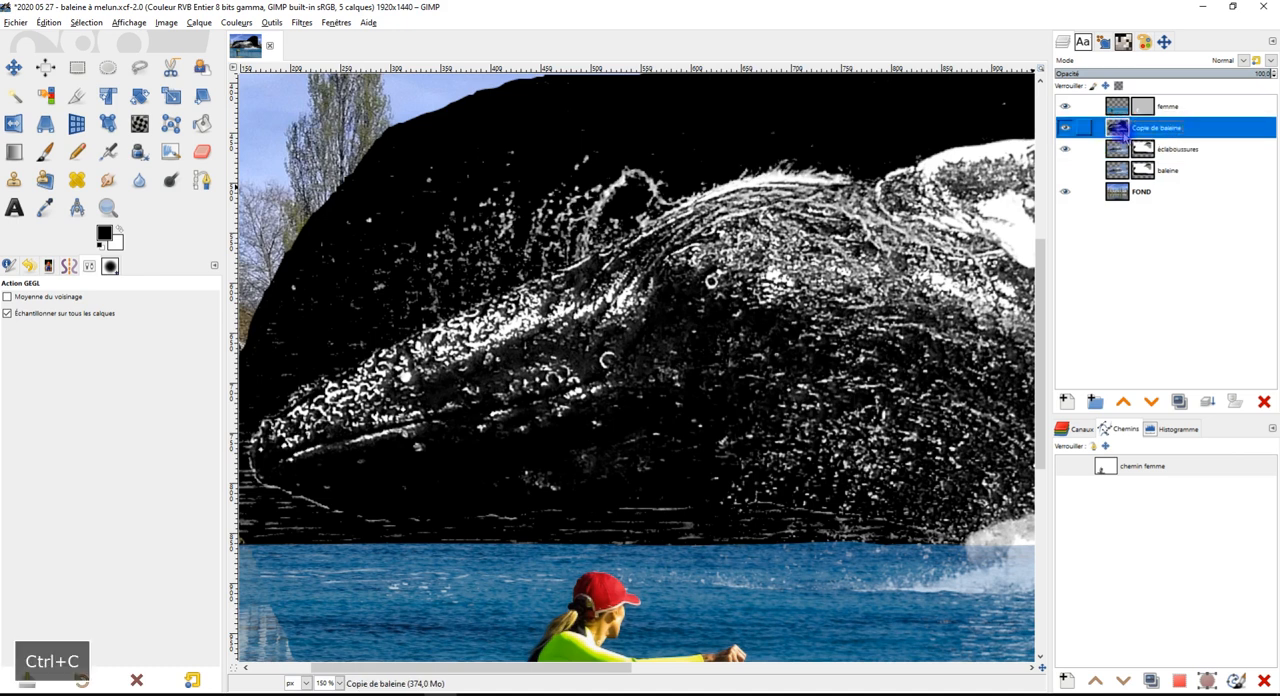
click(1146, 150)
key(ctrl+v)
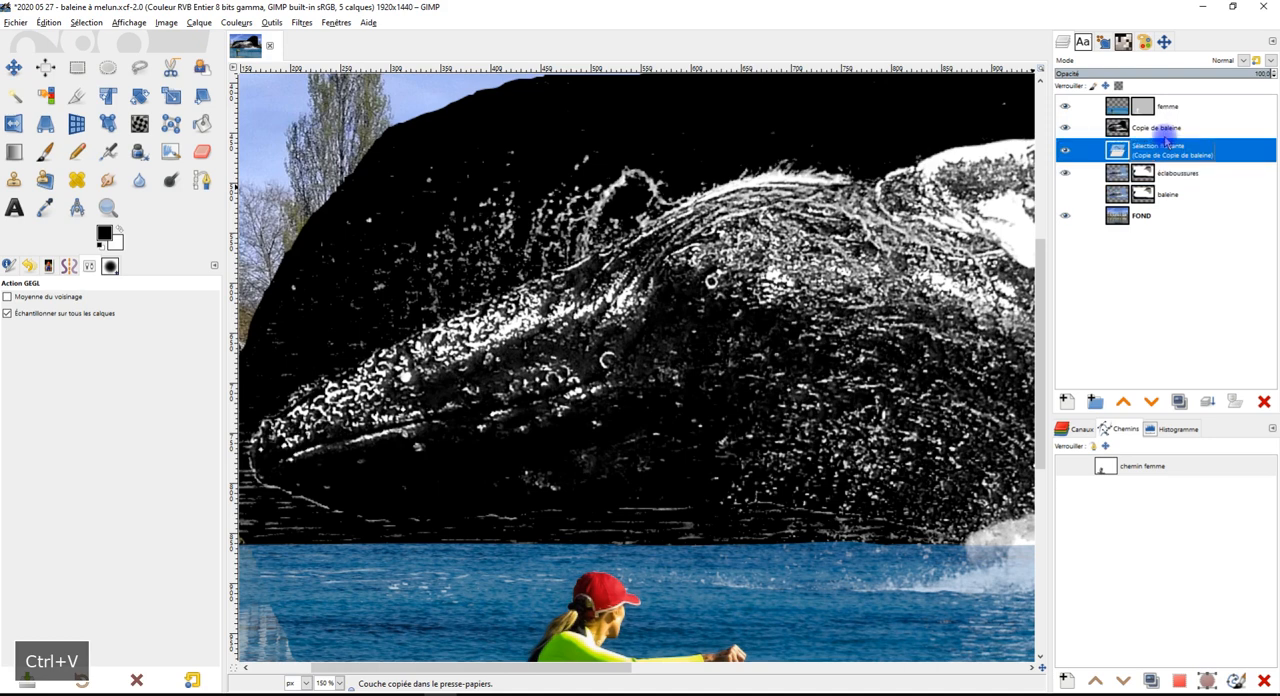
click(1206, 401)
click(1063, 127)
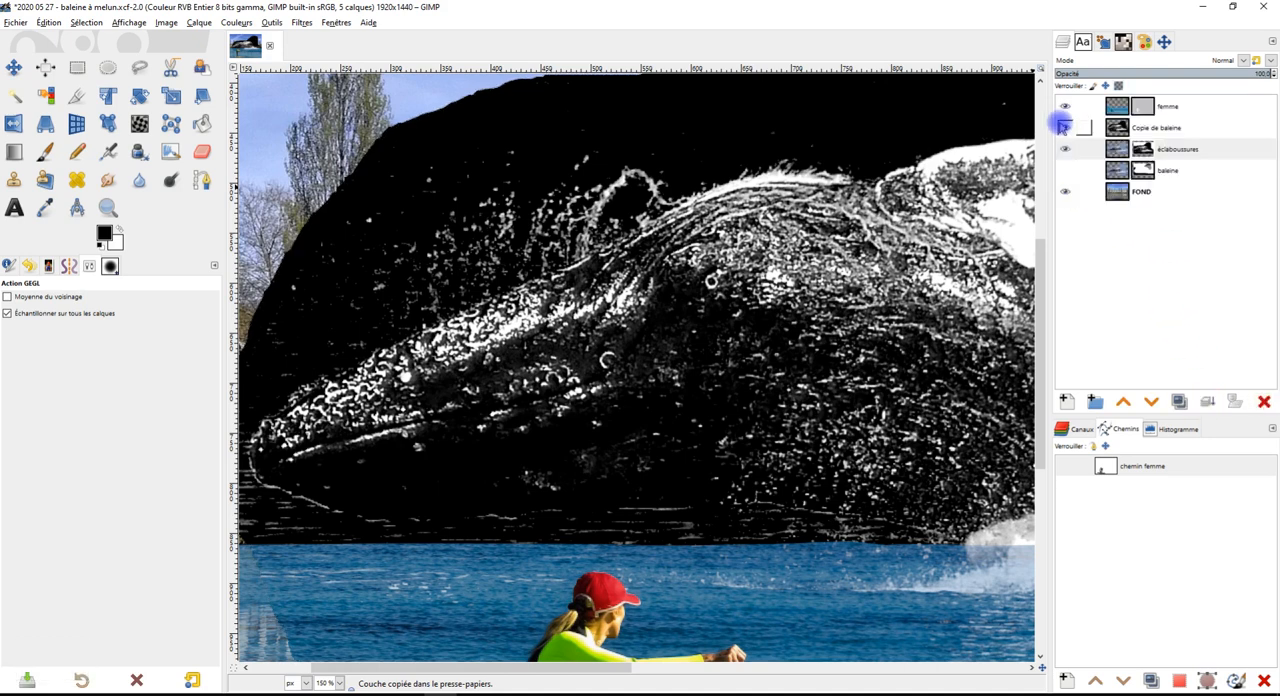
scroll(746, 324, down, 4)
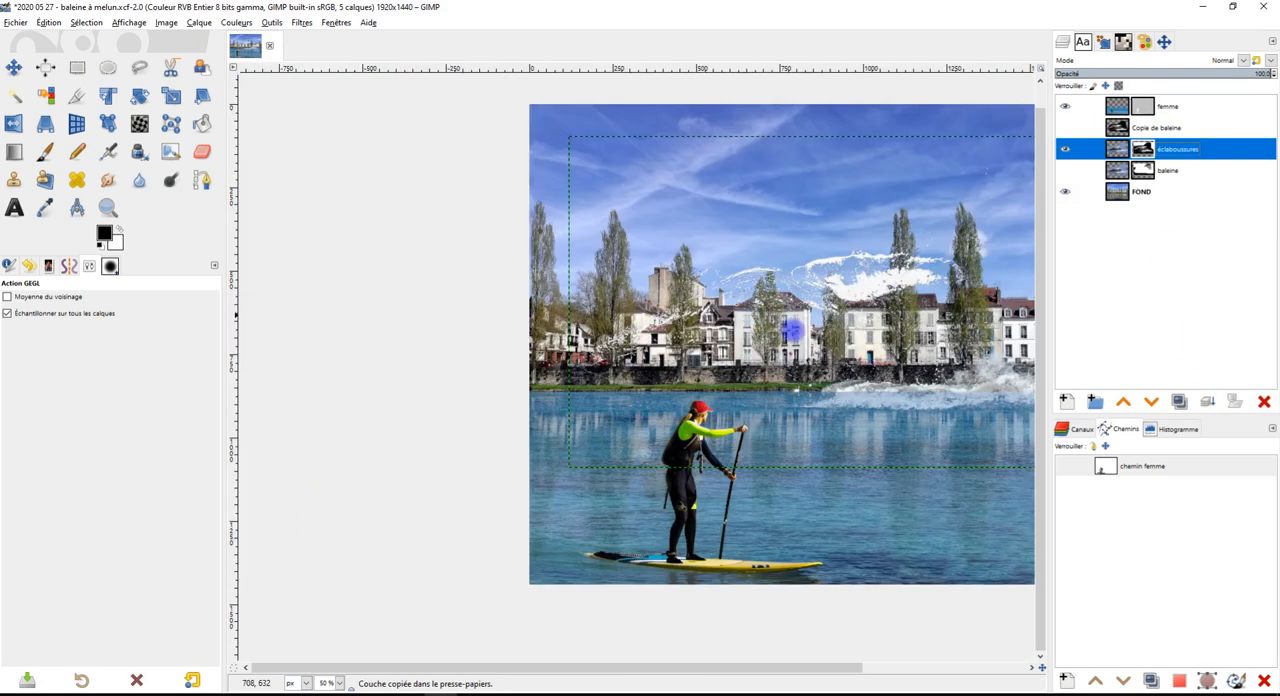
scroll(660, 325, up, 3)
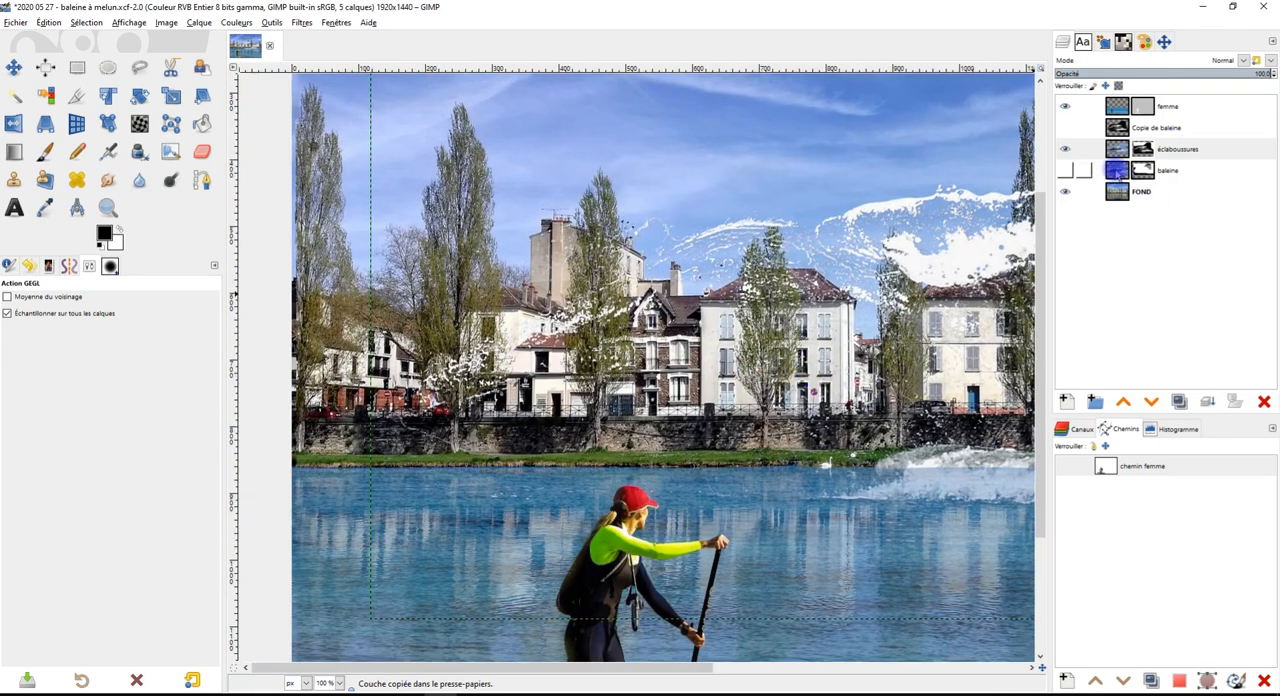
Show the baleine layer and paint black on its mask with the Paintbrush at size 273 to remove sea around the head spray
drag(1116, 170, 1080, 172)
click(1068, 171)
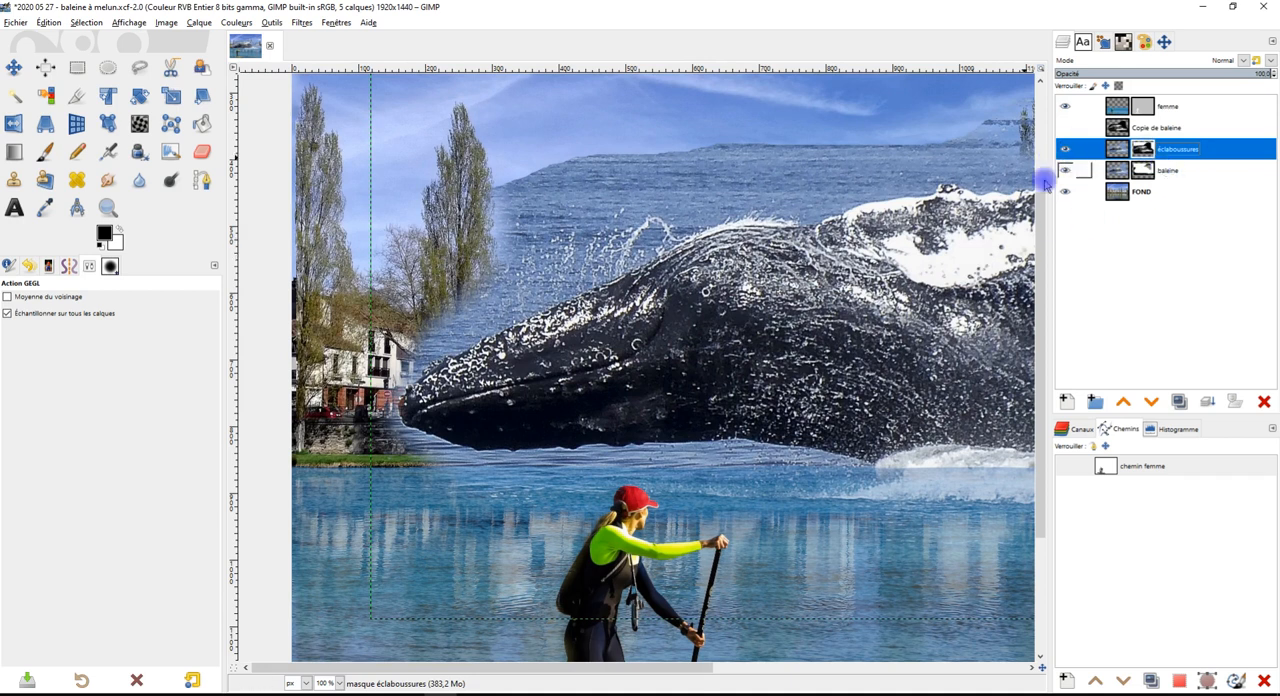
click(1182, 171)
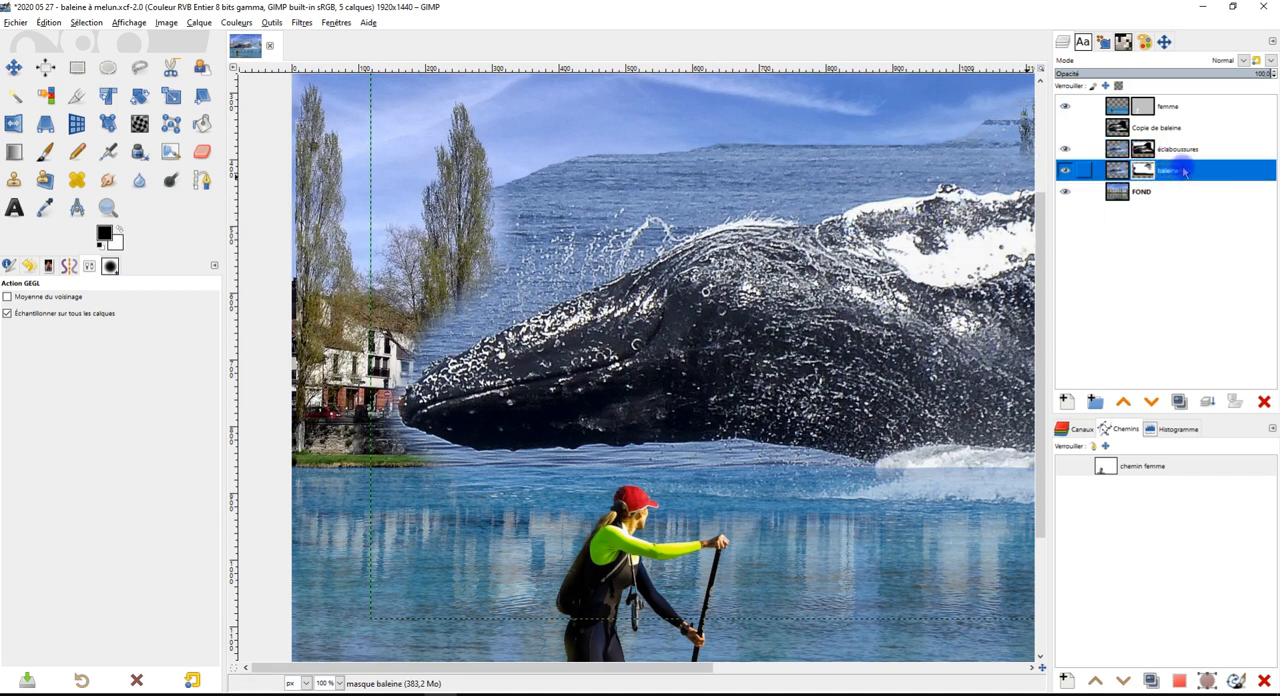
click(44, 151)
drag(657, 309, 635, 330)
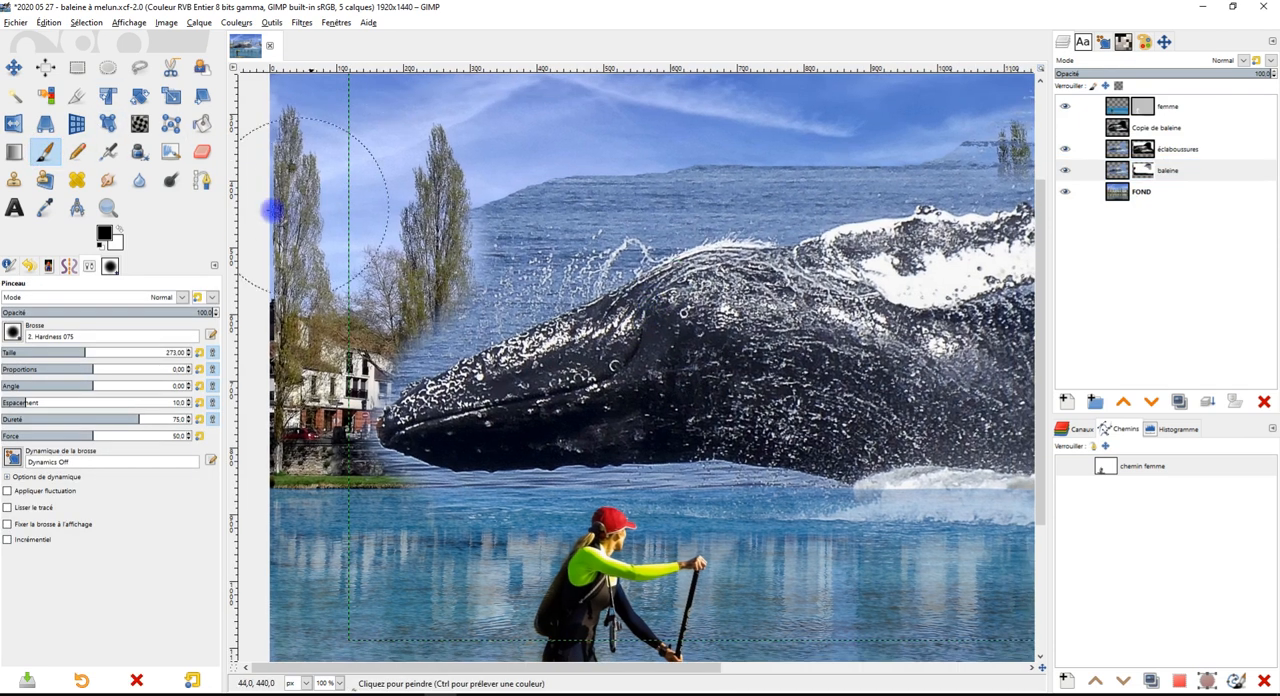
click(1142, 172)
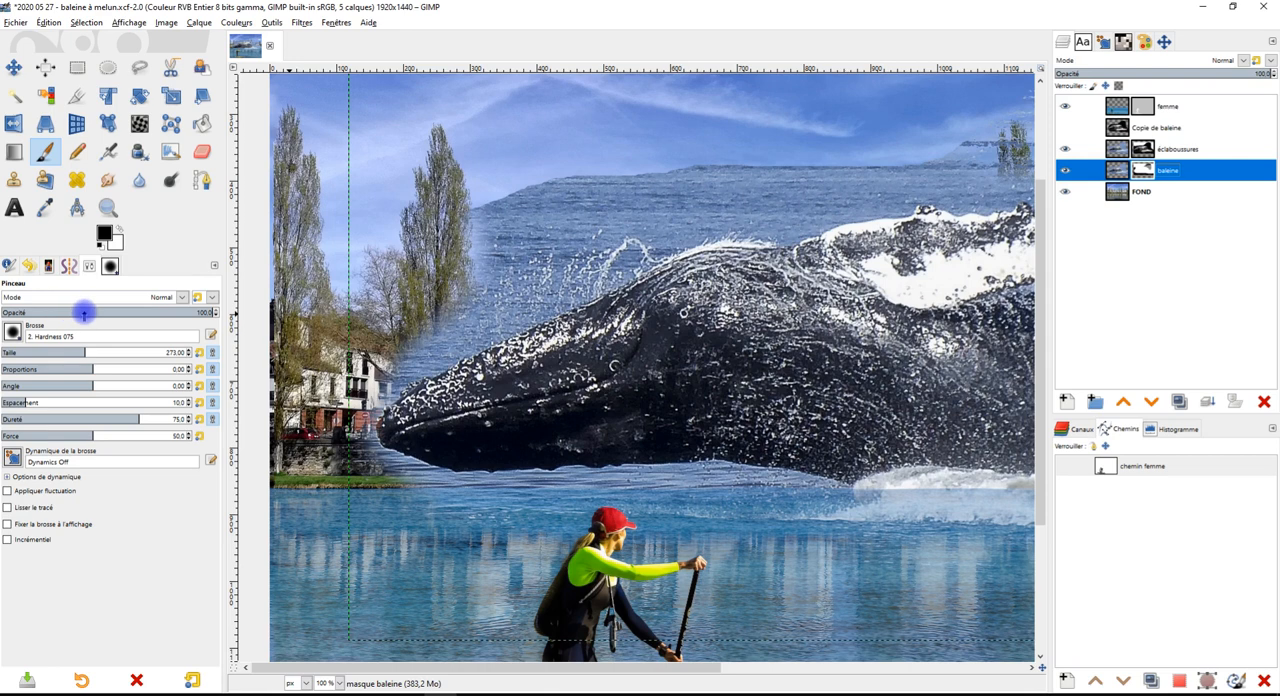
mouse_move(509, 251)
mouse_down()
mouse_move(700, 159)
mouse_move(428, 283)
mouse_up()
scroll(443, 329, up, 2)
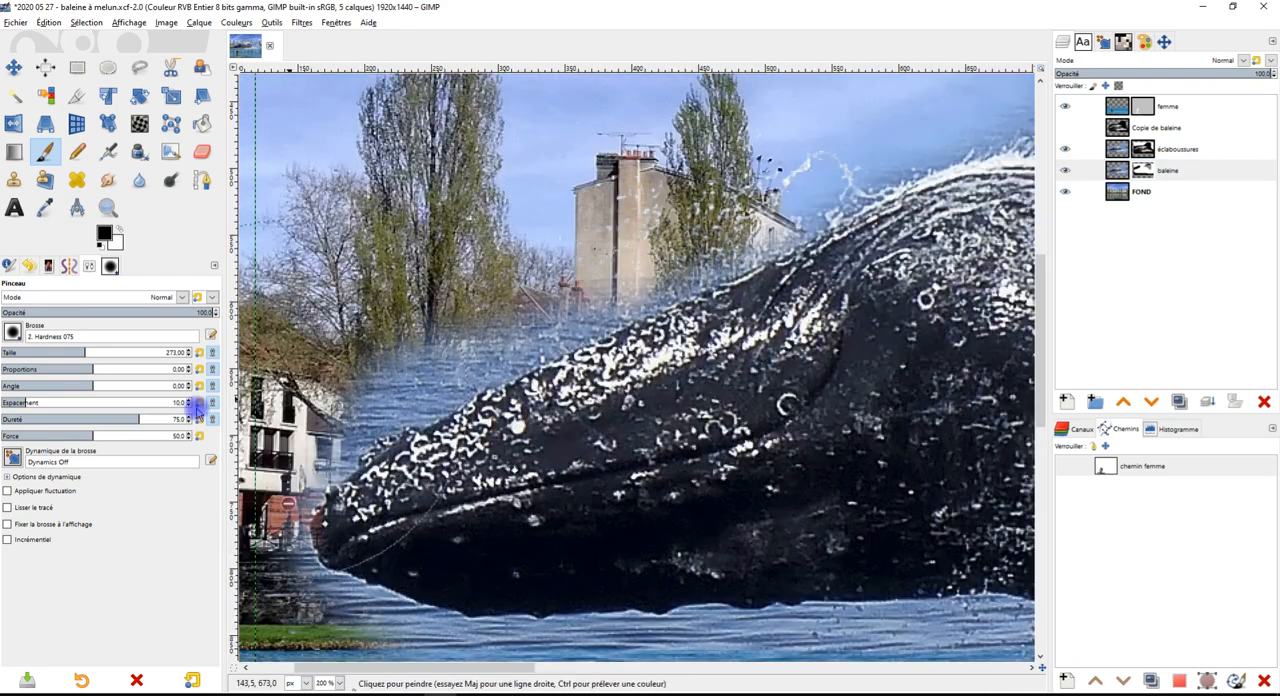
Lock the brush size to the display and mask out the sea along the whale's head and the front of its back
click(8, 524)
drag(400, 355, 837, 133)
drag(868, 240, 578, 421)
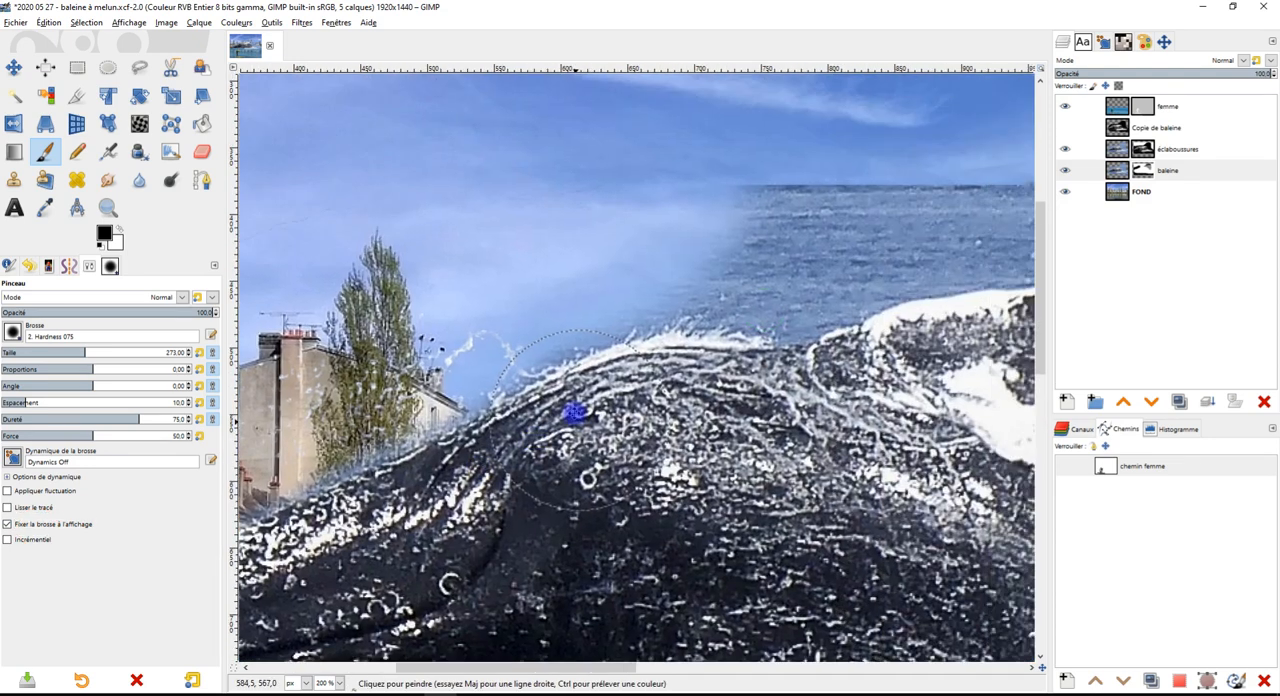
mouse_move(597, 263)
mouse_down()
mouse_move(795, 221)
mouse_move(672, 259)
mouse_move(769, 254)
mouse_move(844, 201)
mouse_move(693, 355)
mouse_move(531, 376)
mouse_move(541, 315)
mouse_move(583, 279)
mouse_move(557, 292)
mouse_move(895, 213)
mouse_up()
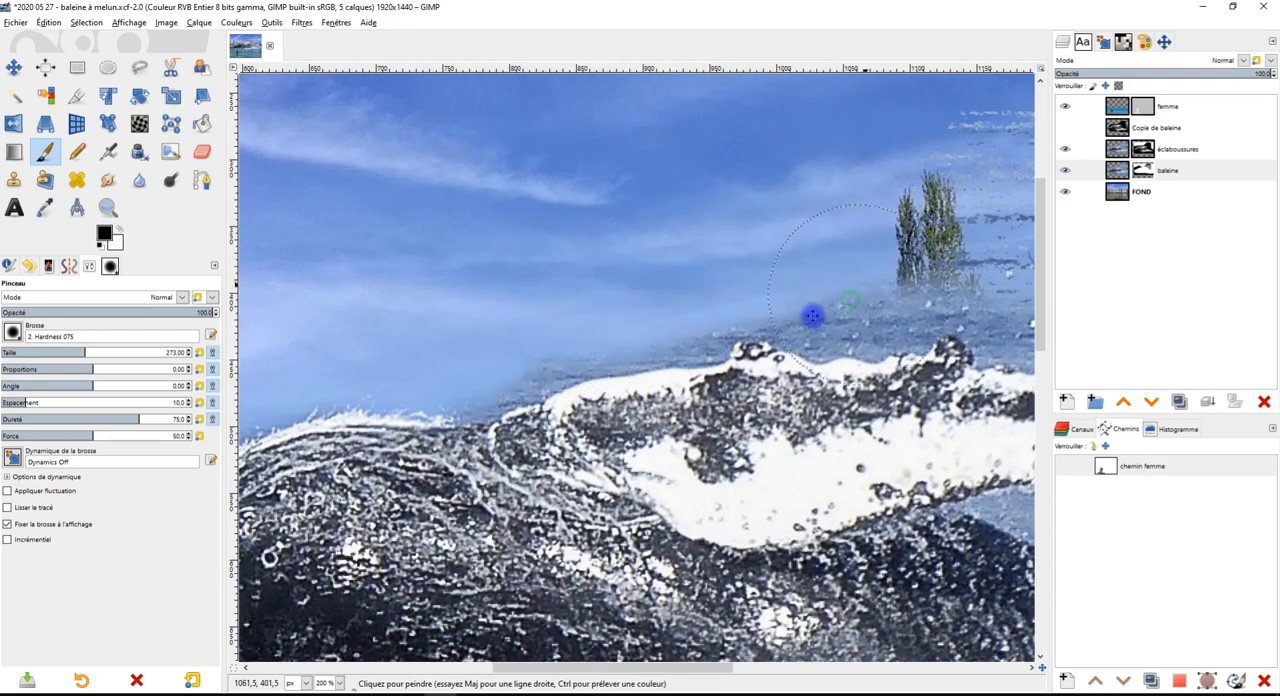
Paint black on the baleine mask to remove the sea from the sky above the whale's back and raised fin
drag(808, 311, 401, 404)
mouse_move(482, 294)
mouse_down()
mouse_move(926, 318)
mouse_move(898, 267)
mouse_move(586, 214)
mouse_move(834, 224)
mouse_move(884, 167)
mouse_up()
drag(838, 378, 671, 275)
mouse_move(376, 198)
mouse_down()
mouse_move(466, 274)
mouse_move(686, 309)
mouse_move(731, 243)
mouse_up()
mouse_move(812, 343)
mouse_down()
mouse_move(628, 462)
mouse_move(612, 458)
mouse_up()
drag(672, 423, 495, 161)
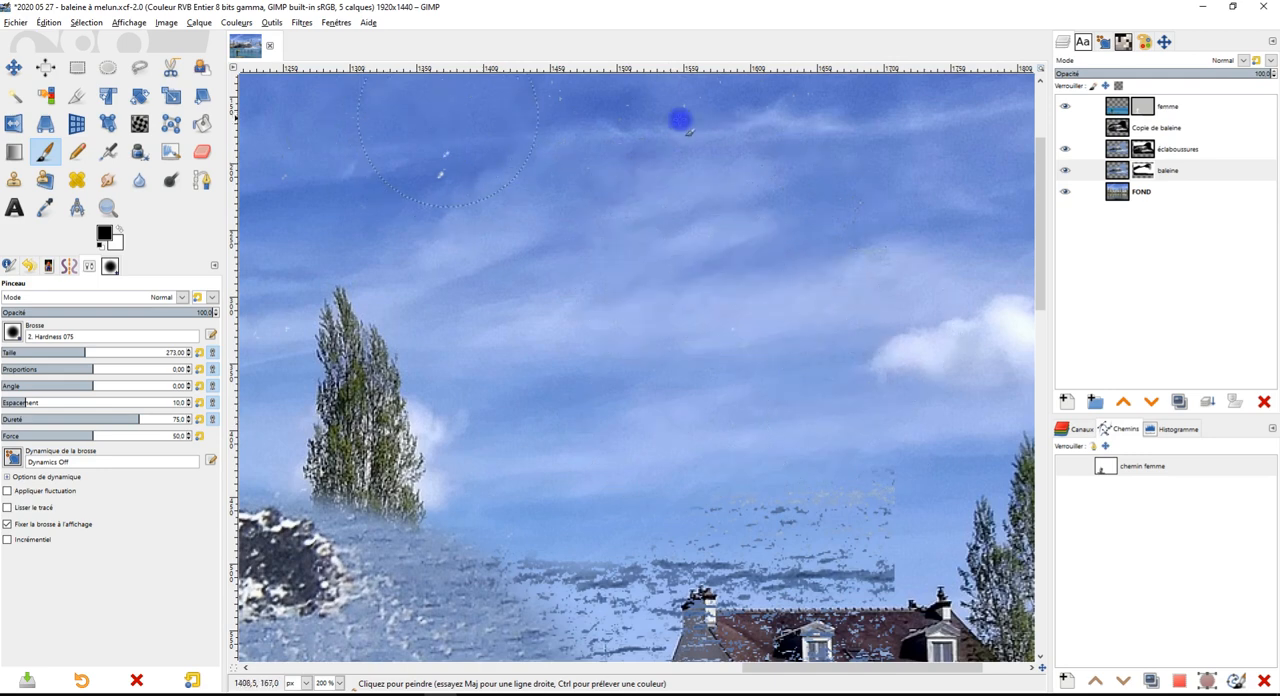
Mask out the sea covering the sky, rooftops and houses beyond the fin tip, behind the whale's body
drag(698, 546, 688, 396)
scroll(664, 401, down, 2)
scroll(558, 395, up, 2)
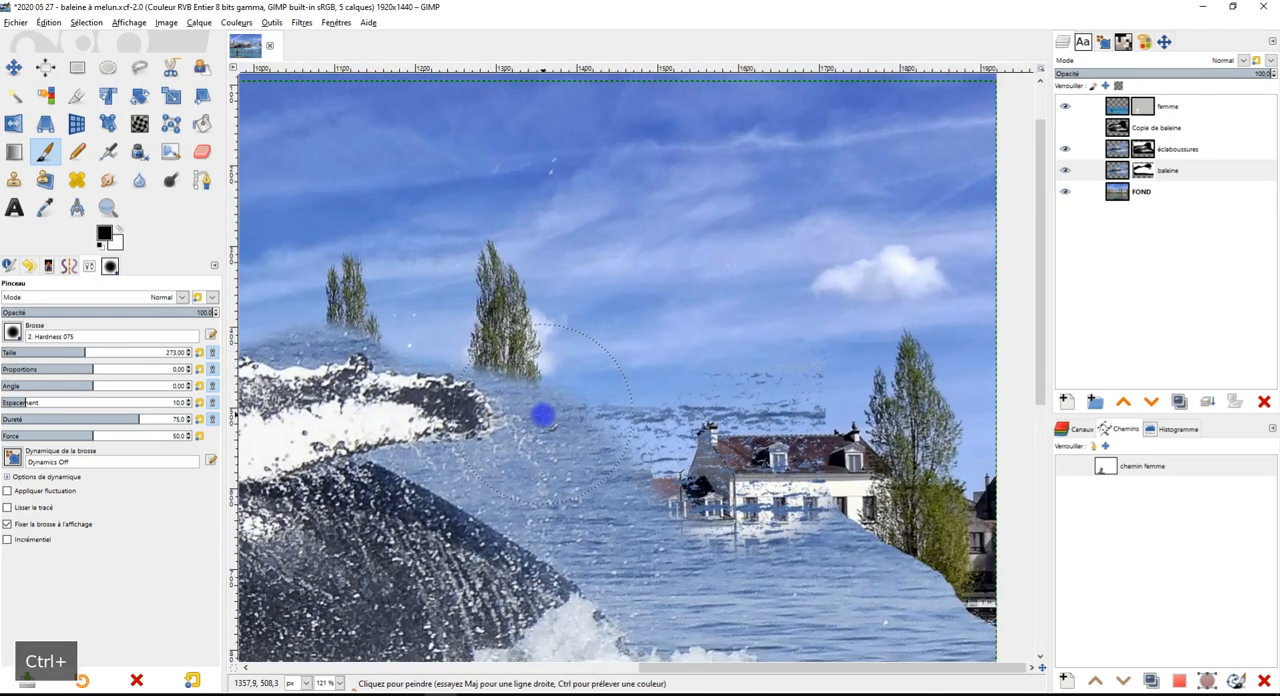
drag(668, 482, 650, 412)
mouse_move(691, 314)
mouse_down()
mouse_move(839, 303)
mouse_move(843, 393)
mouse_move(698, 434)
mouse_move(562, 375)
mouse_move(556, 342)
mouse_move(578, 403)
mouse_move(799, 508)
mouse_move(895, 478)
mouse_move(913, 548)
mouse_move(866, 544)
mouse_move(785, 396)
mouse_move(840, 344)
mouse_move(941, 480)
mouse_move(879, 531)
mouse_move(824, 480)
mouse_move(788, 470)
mouse_move(792, 503)
mouse_move(962, 537)
mouse_move(989, 496)
mouse_move(959, 484)
mouse_move(736, 477)
mouse_move(615, 407)
mouse_move(456, 261)
mouse_up()
mouse_move(532, 315)
mouse_down()
mouse_move(620, 377)
mouse_move(884, 478)
mouse_up()
Paint black on the baleine mask to clear the sea from the narrow gap between the raised fin and the body
scroll(884, 478, up, 2)
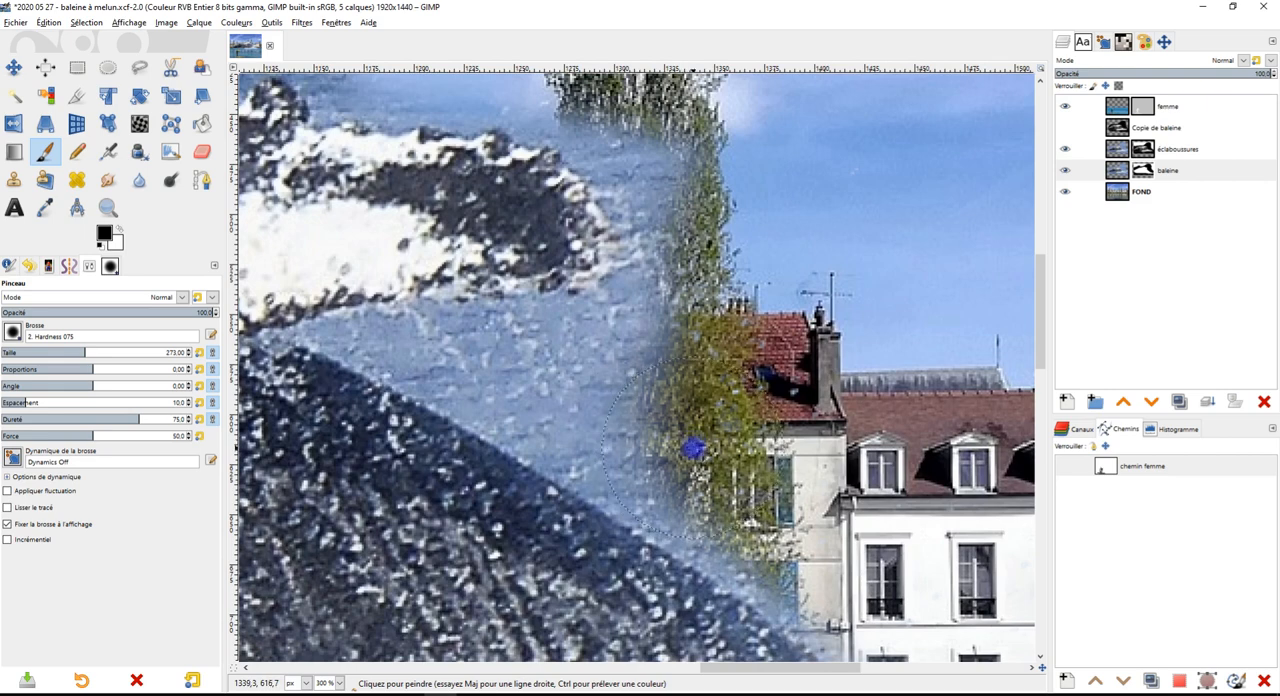
mouse_move(695, 437)
mouse_down()
mouse_move(630, 390)
mouse_move(678, 337)
mouse_up()
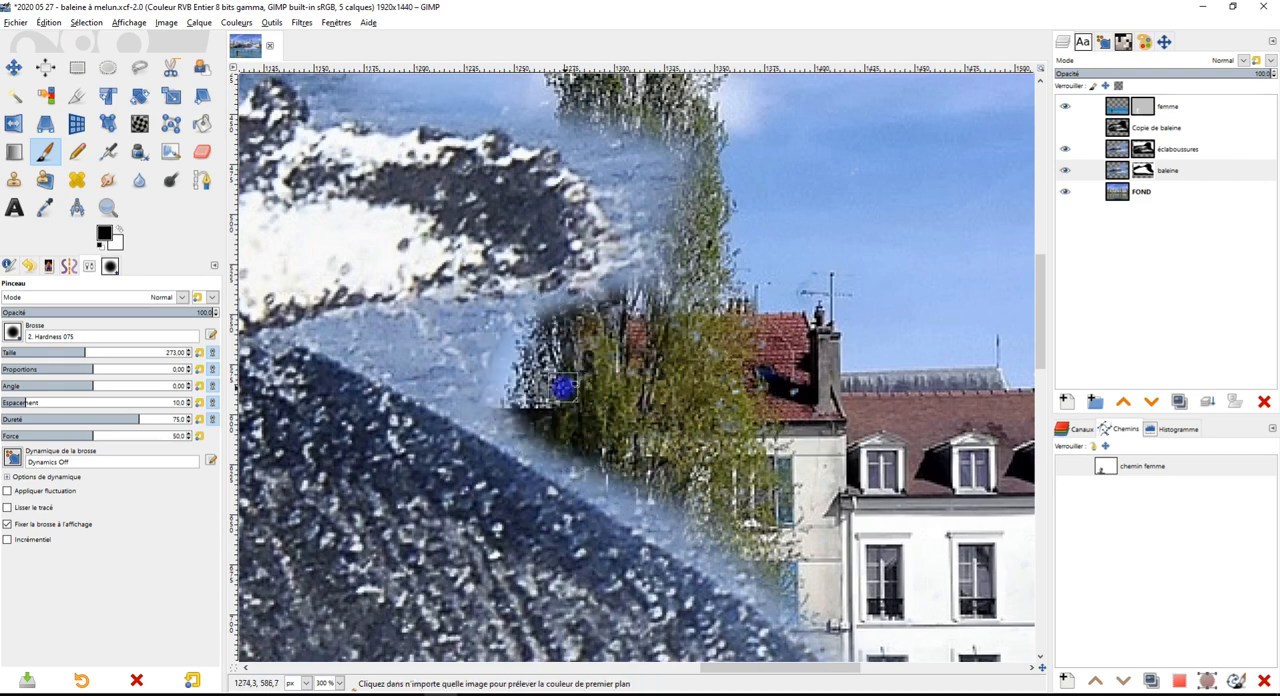
scroll(563, 387, up, 3)
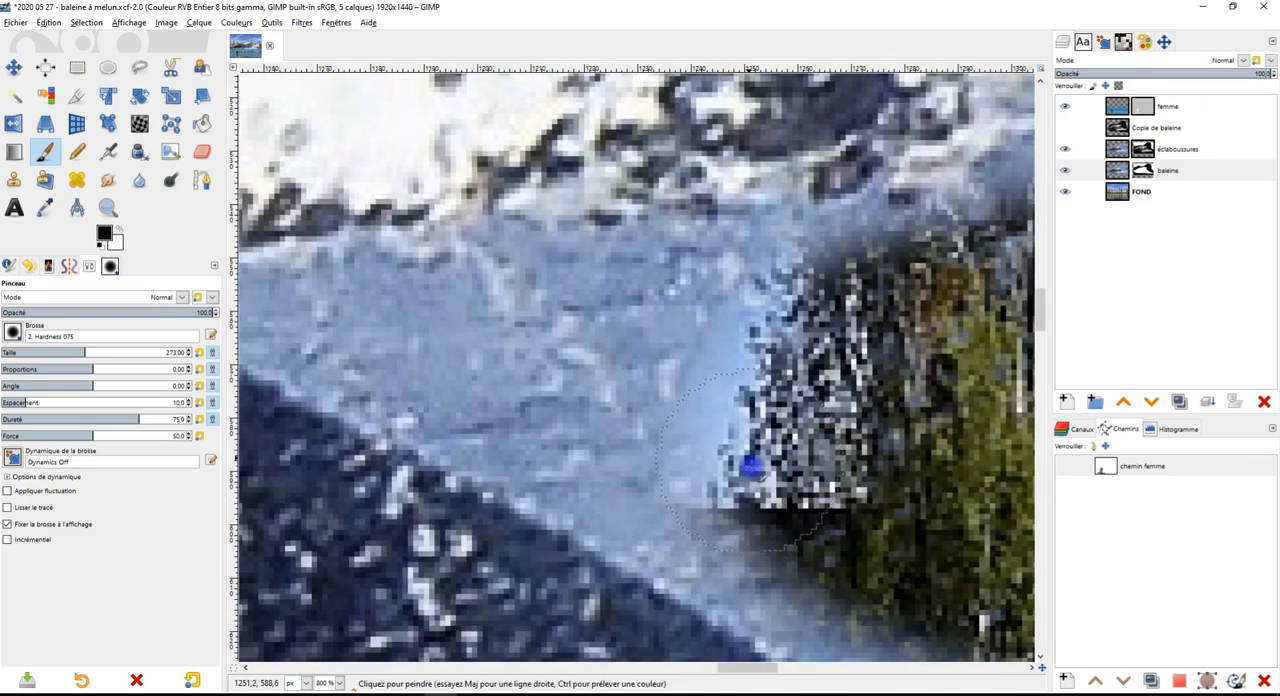
mouse_move(751, 465)
mouse_down()
mouse_move(546, 394)
mouse_move(484, 343)
mouse_move(768, 324)
mouse_move(583, 325)
mouse_move(829, 318)
mouse_up()
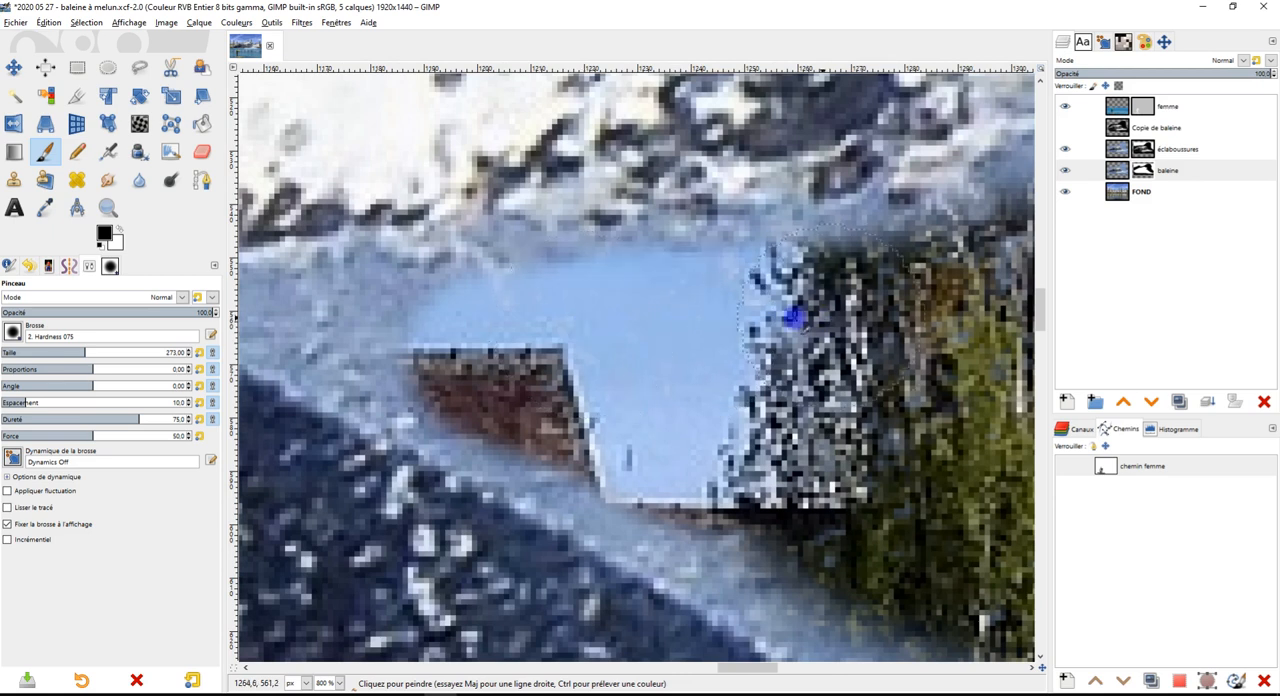
scroll(829, 318, left, 5)
scroll(829, 318, up, 1)
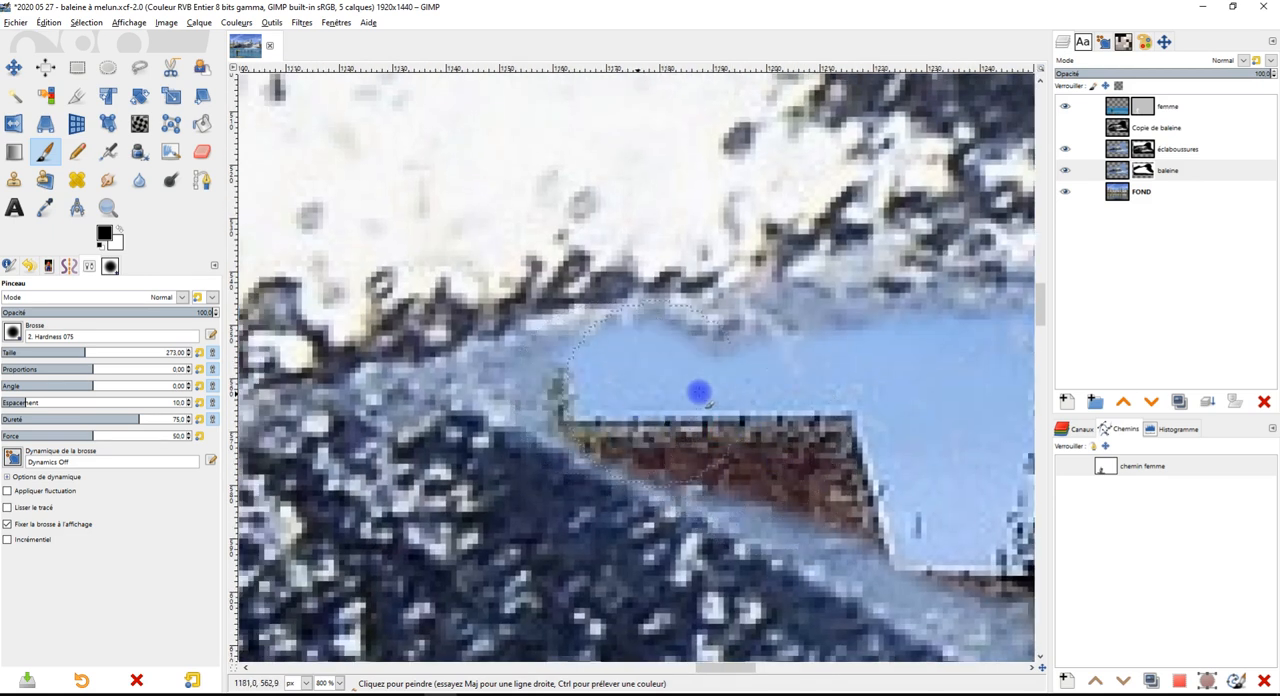
mouse_move(787, 399)
mouse_down()
mouse_move(903, 517)
mouse_move(983, 554)
mouse_move(753, 457)
mouse_up()
scroll(753, 457, up, 2)
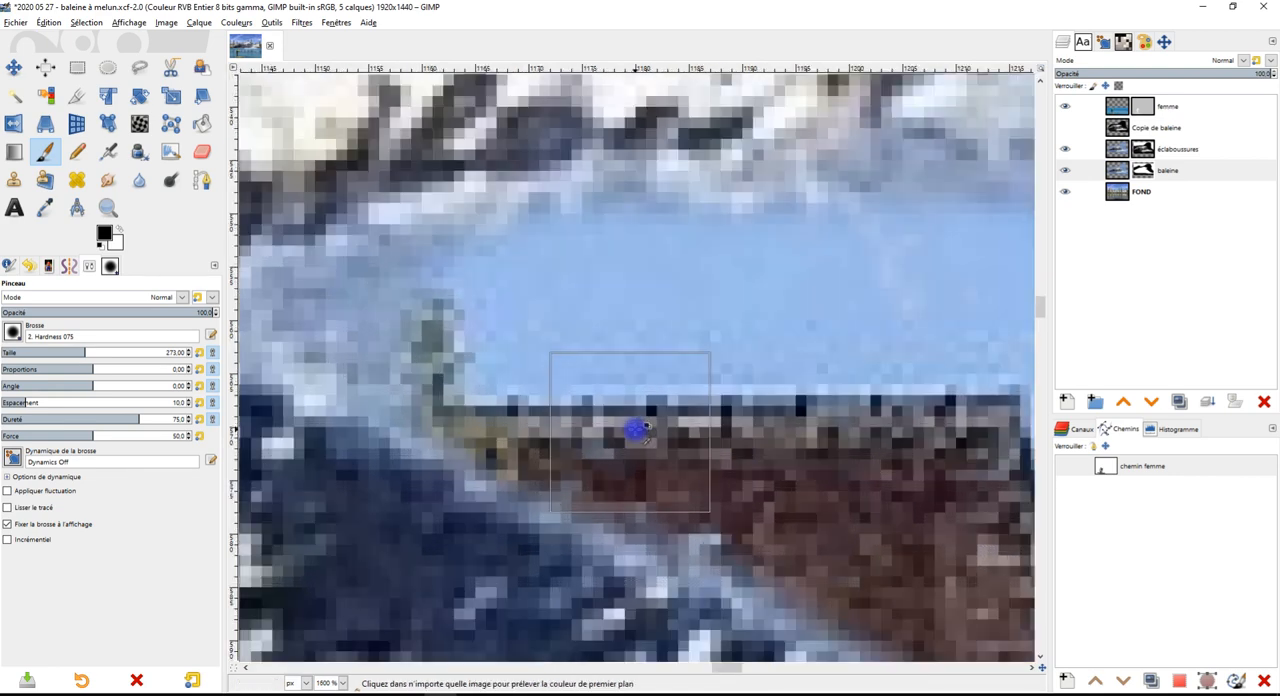
scroll(714, 428, left, 4)
scroll(780, 391, down, 3)
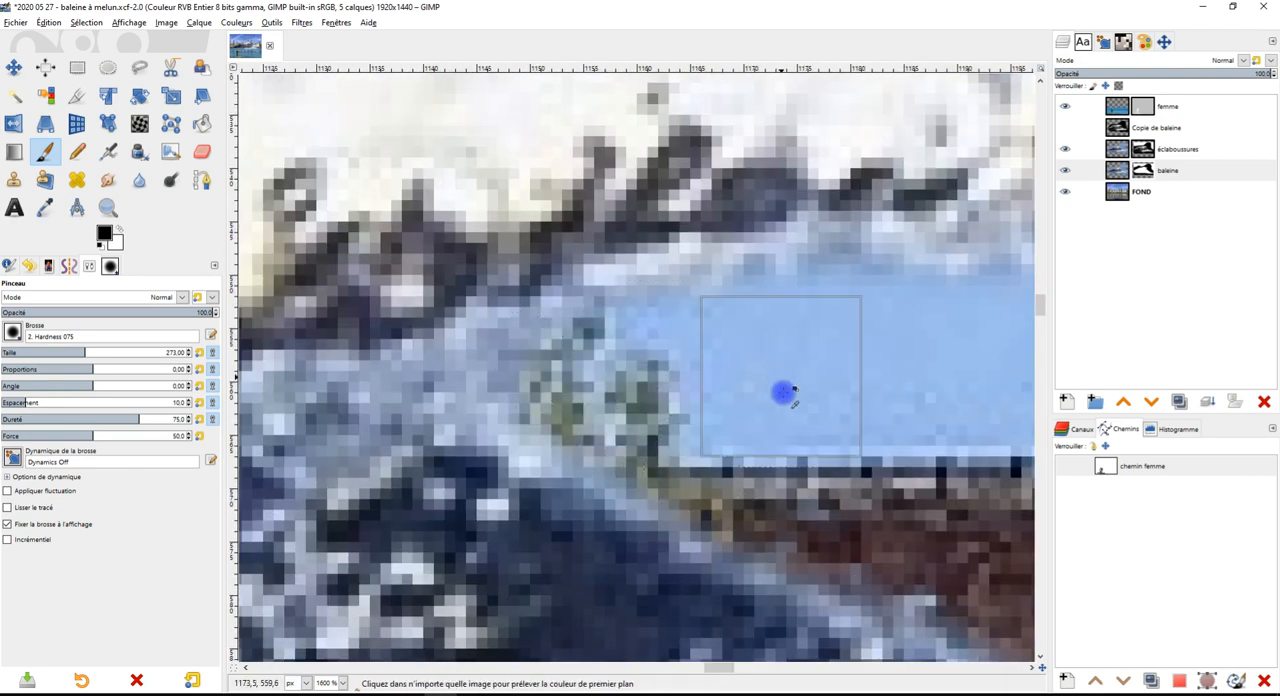
scroll(580, 433, up, 1)
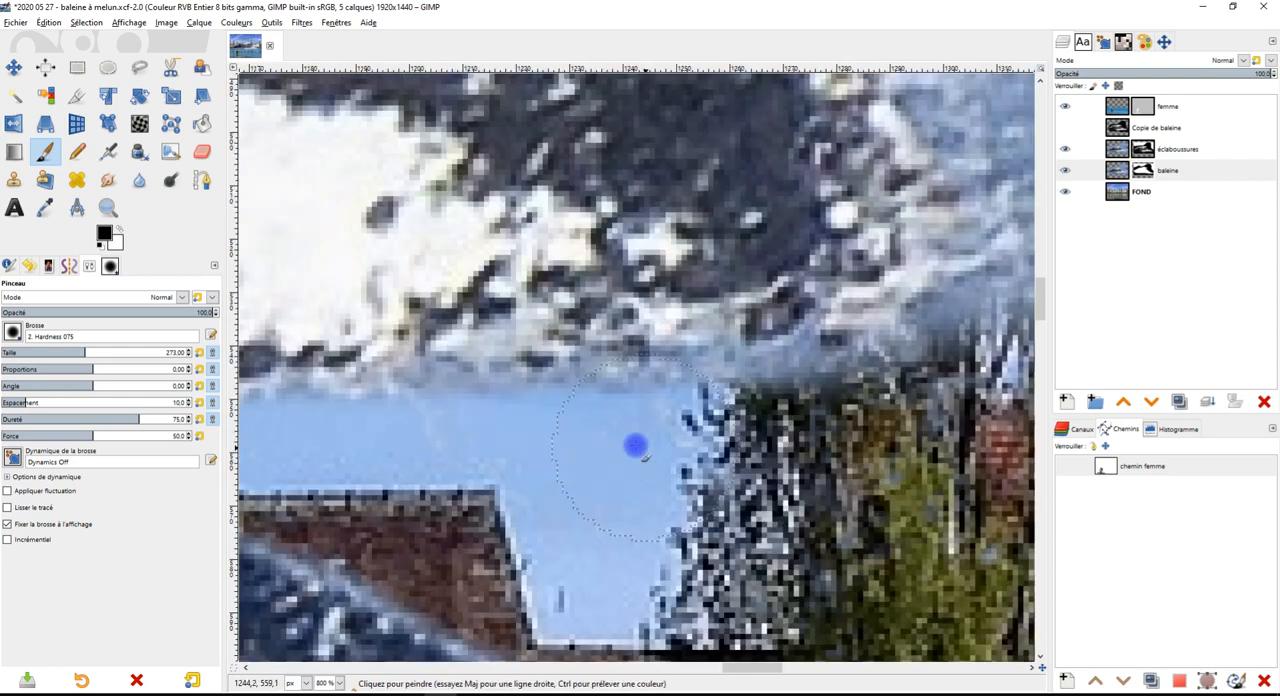
drag(889, 399, 389, 565)
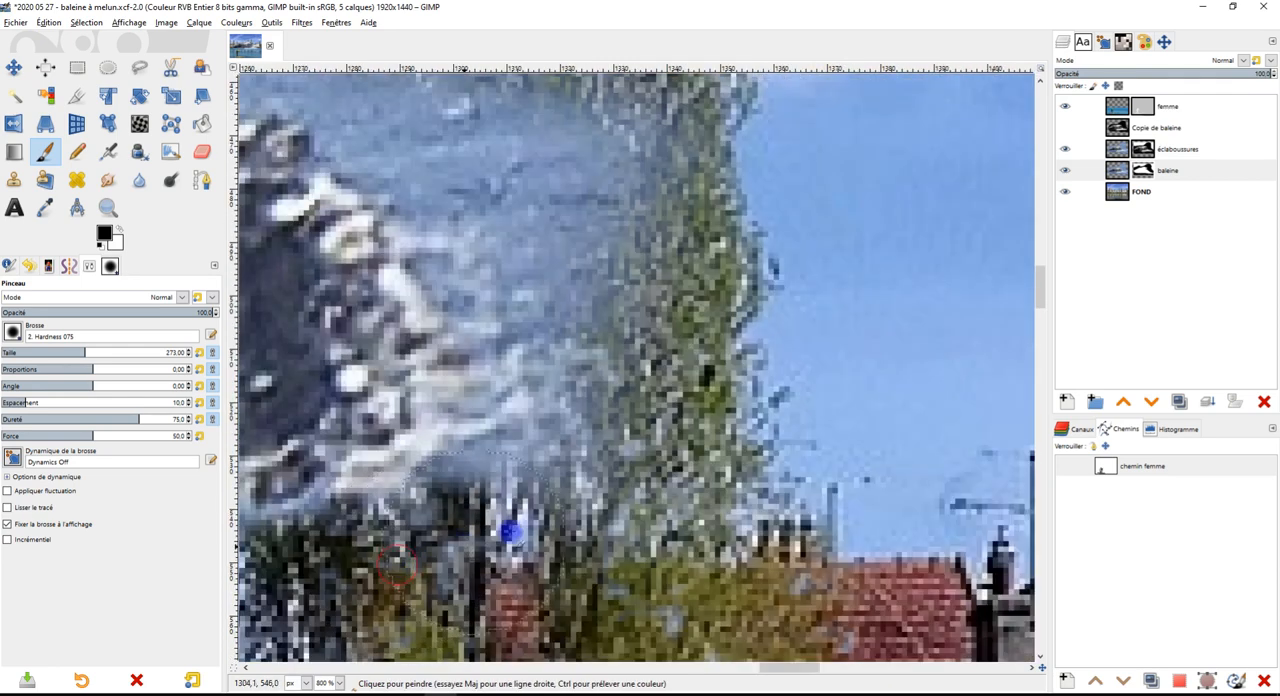
Mask out the sea around the fin tip and over the large poplar behind it
scroll(664, 432, down, 2)
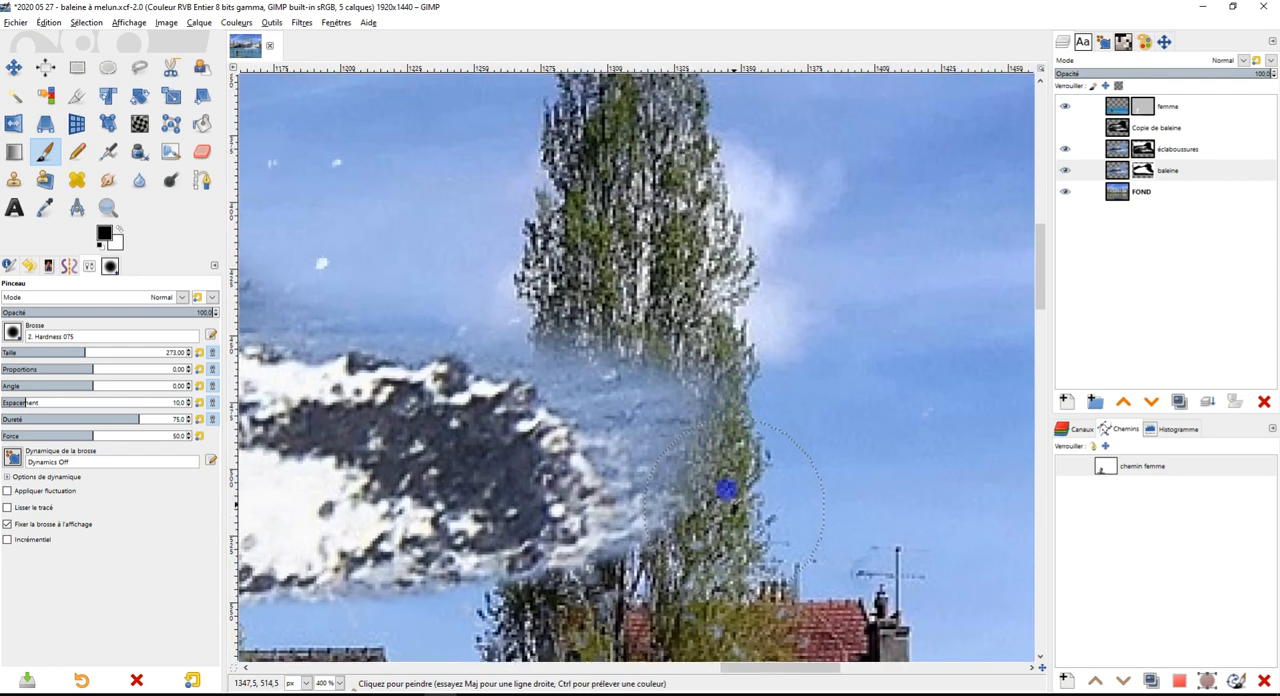
mouse_move(715, 440)
mouse_down()
mouse_move(562, 328)
mouse_move(707, 457)
mouse_up()
drag(555, 349, 787, 378)
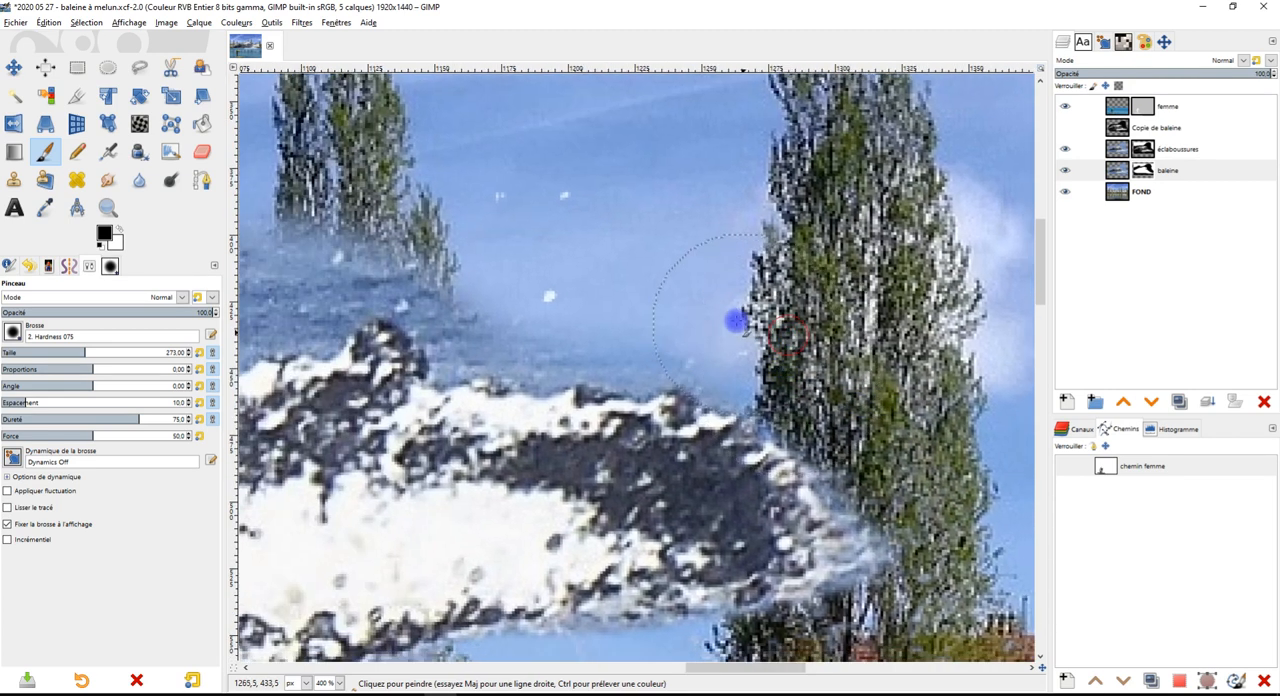
drag(474, 278, 392, 231)
mouse_move(460, 321)
mouse_down()
mouse_move(520, 371)
mouse_move(788, 445)
mouse_up()
Reduce the brush size to 83 and mask out the sea around the small poplars above the fin
scroll(764, 423, up, 1)
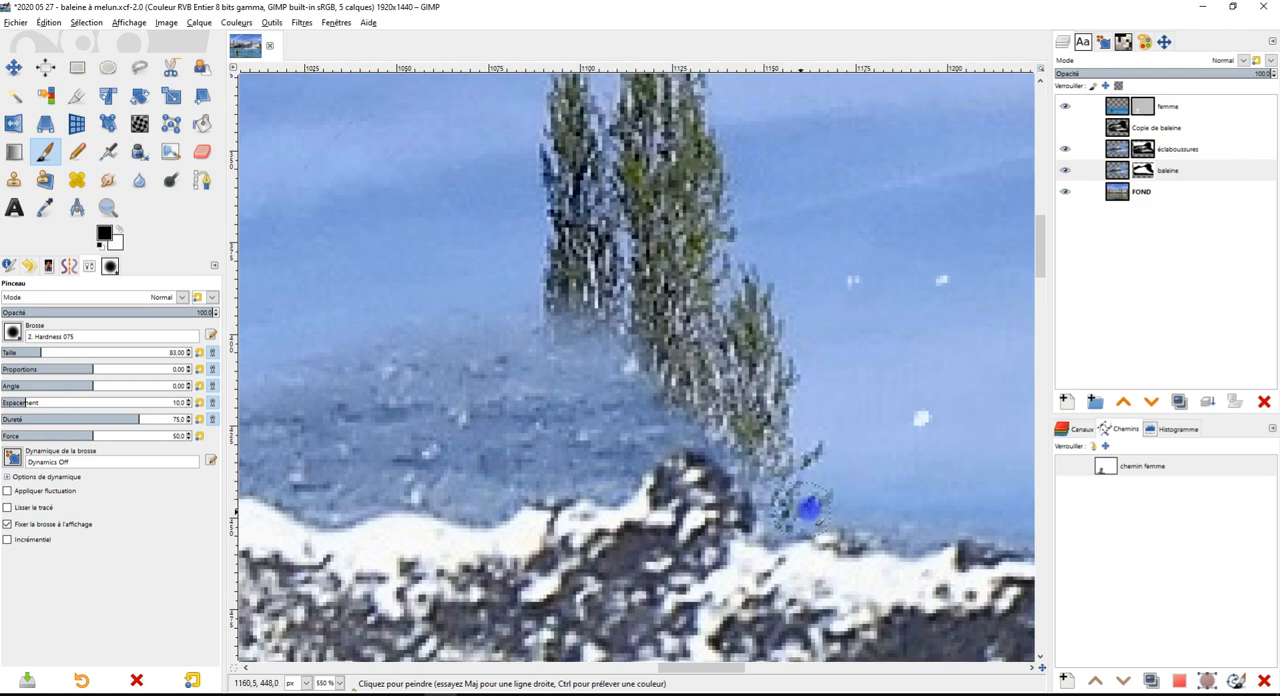
mouse_move(763, 483)
mouse_down()
mouse_move(707, 414)
mouse_move(657, 406)
mouse_move(623, 453)
mouse_move(712, 426)
mouse_move(670, 390)
mouse_move(707, 348)
mouse_move(523, 390)
mouse_move(423, 389)
mouse_move(531, 309)
mouse_move(443, 402)
mouse_move(538, 422)
mouse_move(617, 462)
mouse_move(616, 475)
mouse_move(537, 481)
mouse_move(509, 459)
mouse_move(480, 504)
mouse_move(452, 463)
mouse_move(465, 499)
mouse_move(379, 483)
mouse_move(445, 438)
mouse_up()
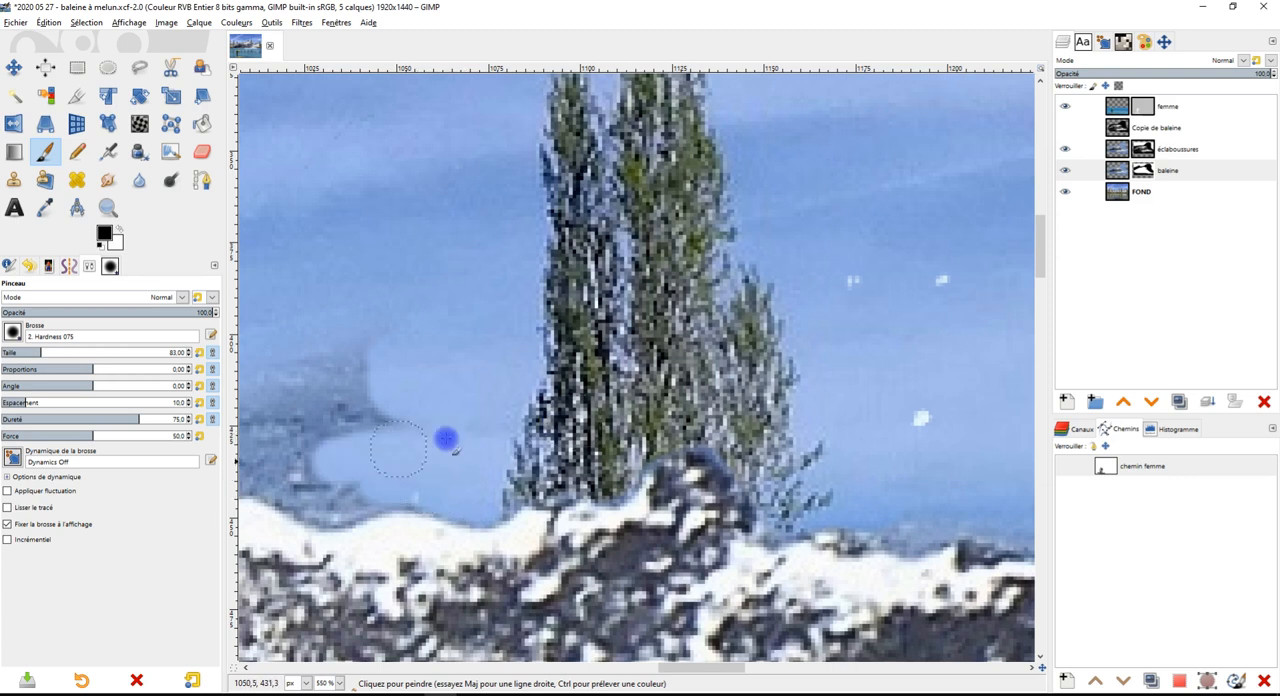
scroll(471, 428, down, 3)
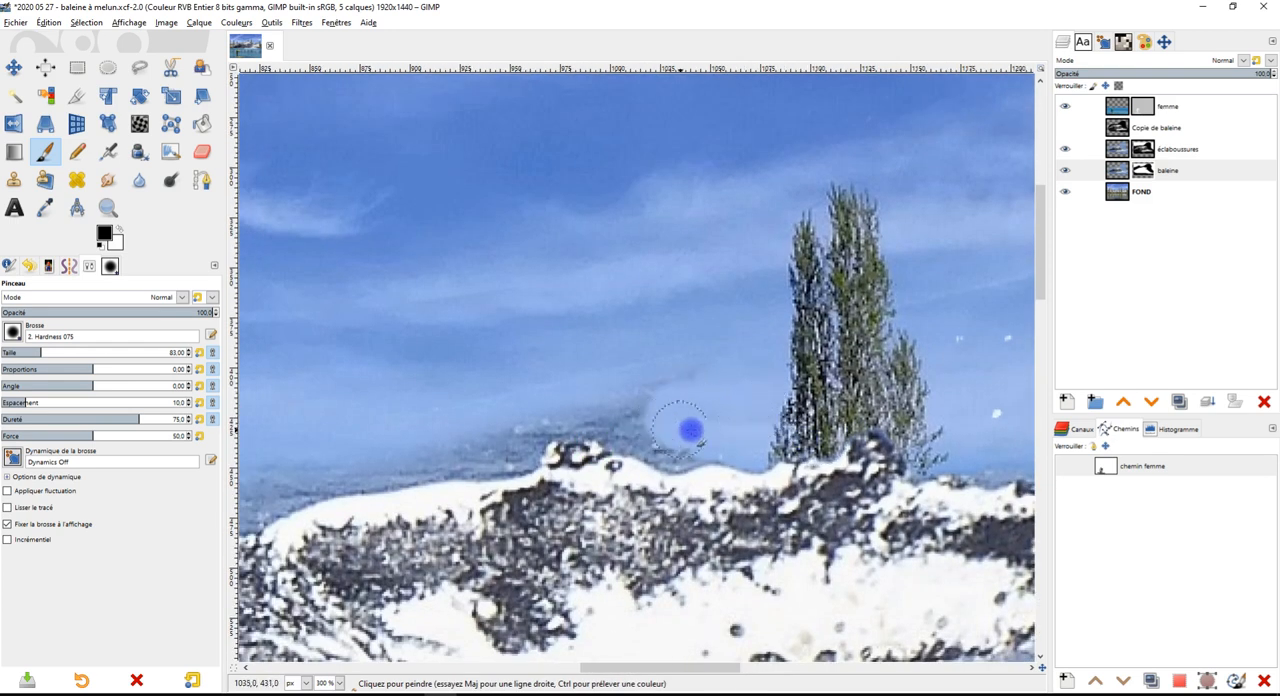
Mask out the remaining strip of sea along the fin's upper edge down to the spray on the whale's back
mouse_move(678, 451)
mouse_down()
mouse_move(651, 440)
mouse_move(677, 374)
mouse_move(614, 431)
mouse_move(586, 410)
mouse_move(531, 423)
mouse_move(511, 451)
mouse_move(437, 457)
mouse_move(579, 412)
mouse_up()
drag(429, 431, 849, 380)
mouse_move(754, 429)
mouse_down()
mouse_move(654, 473)
mouse_move(782, 419)
mouse_move(551, 511)
mouse_up()
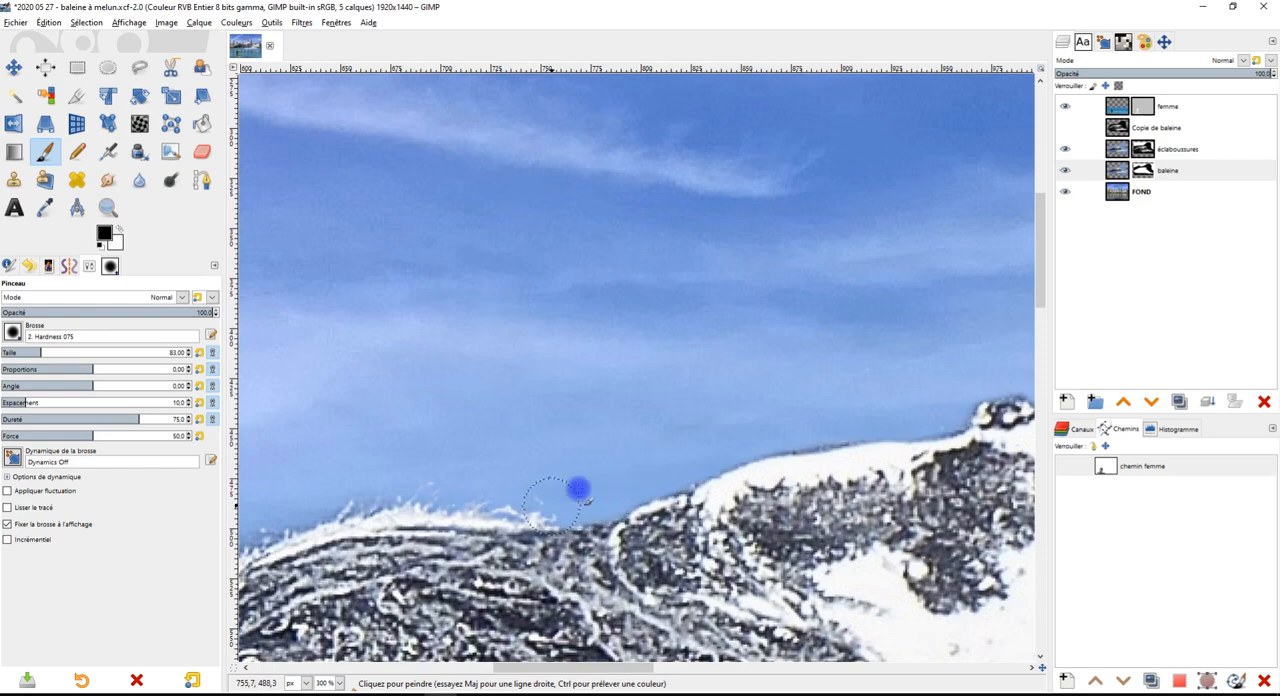
scroll(509, 428, down, 6)
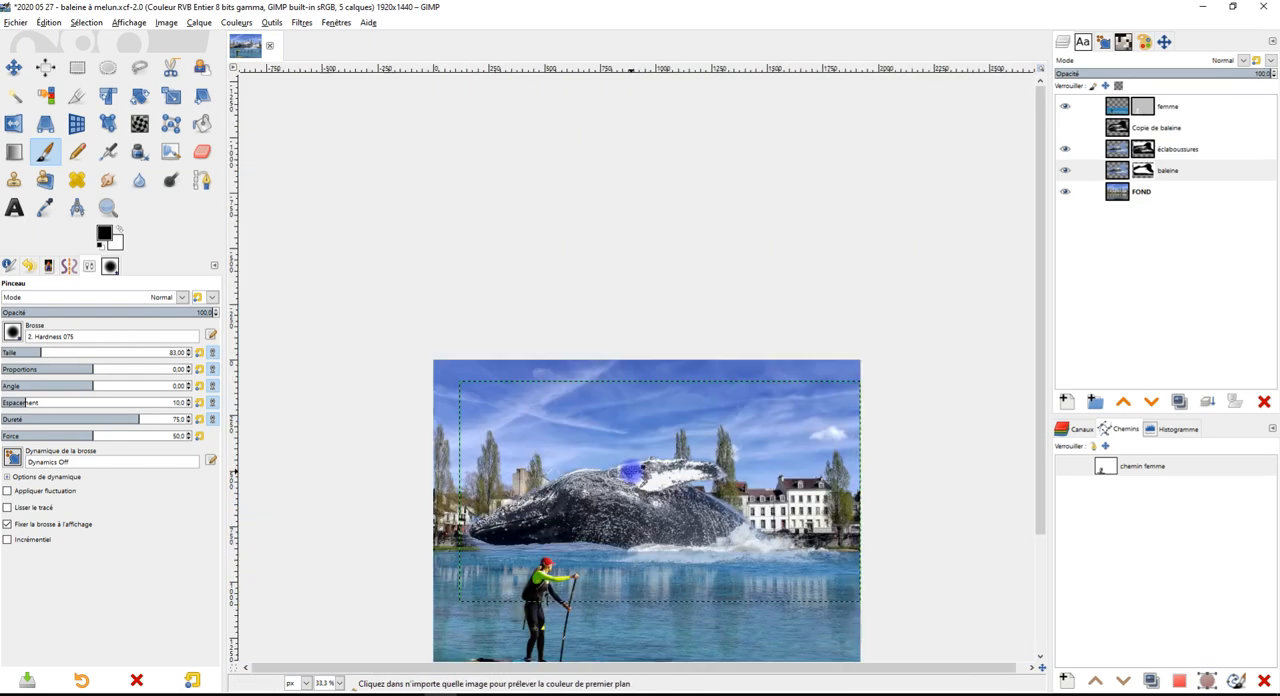
scroll(624, 493, up, 6)
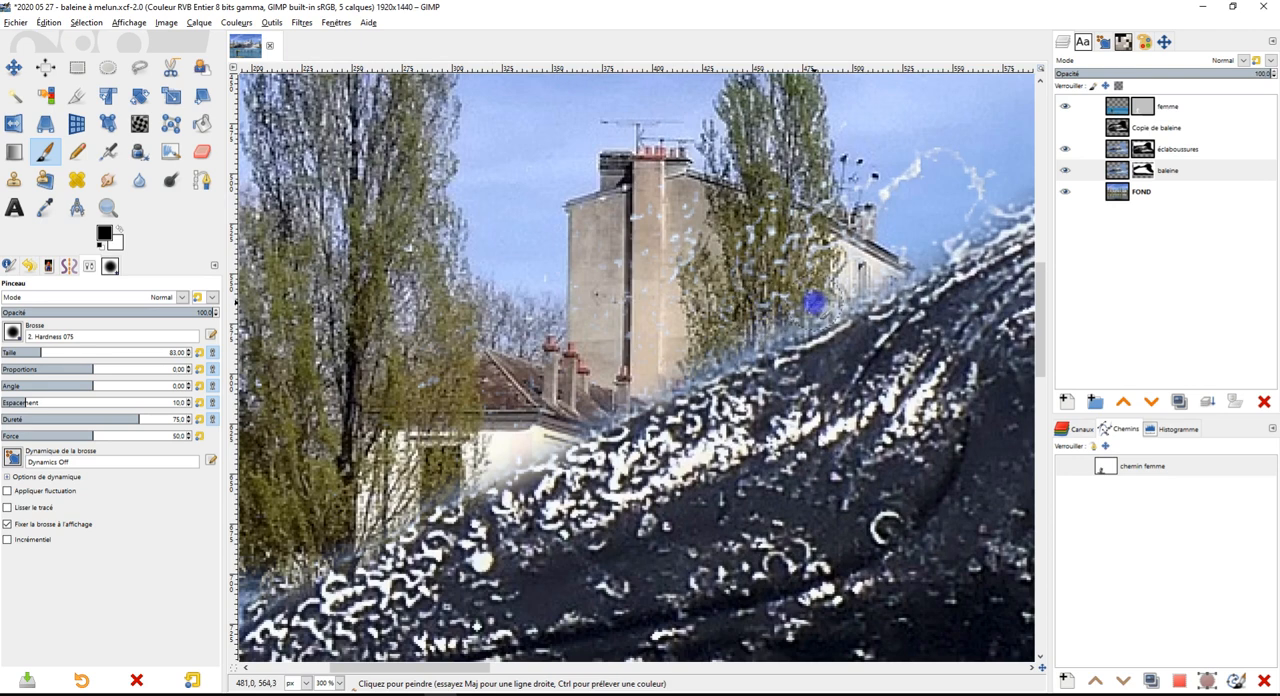
Mask out the sea along the top of the whale's head and around its snout down to the grassy bank
mouse_move(814, 302)
mouse_down()
mouse_move(596, 413)
mouse_move(396, 490)
mouse_up()
drag(474, 511, 857, 285)
mouse_move(694, 311)
mouse_down()
mouse_move(568, 414)
mouse_move(534, 485)
mouse_move(551, 552)
mouse_move(650, 600)
mouse_up()
drag(759, 525, 643, 174)
mouse_move(493, 268)
mouse_down()
mouse_move(820, 334)
mouse_move(537, 276)
mouse_move(697, 409)
mouse_move(406, 257)
mouse_move(457, 250)
mouse_move(860, 309)
mouse_move(706, 403)
mouse_move(541, 401)
mouse_up()
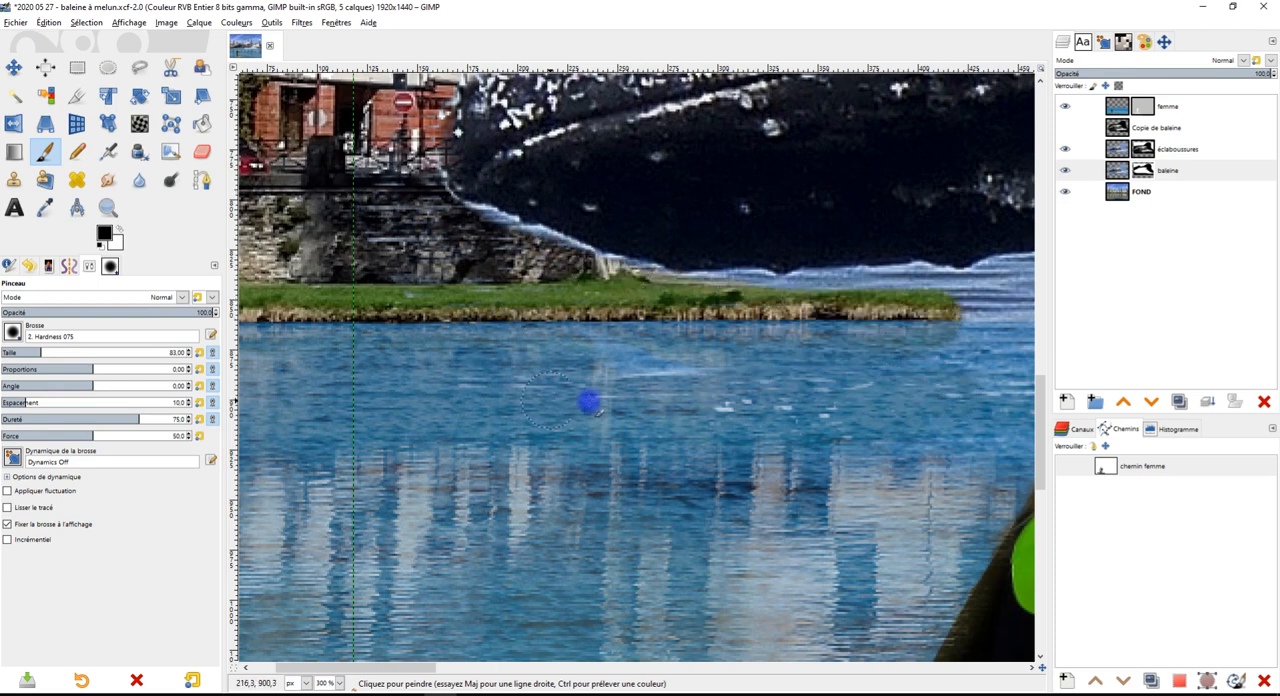
Extend the masking beneath the whale's belly to uncover the grassy bank as far as the swan, undoing the stray stroke on the body
scroll(691, 426, down, 3)
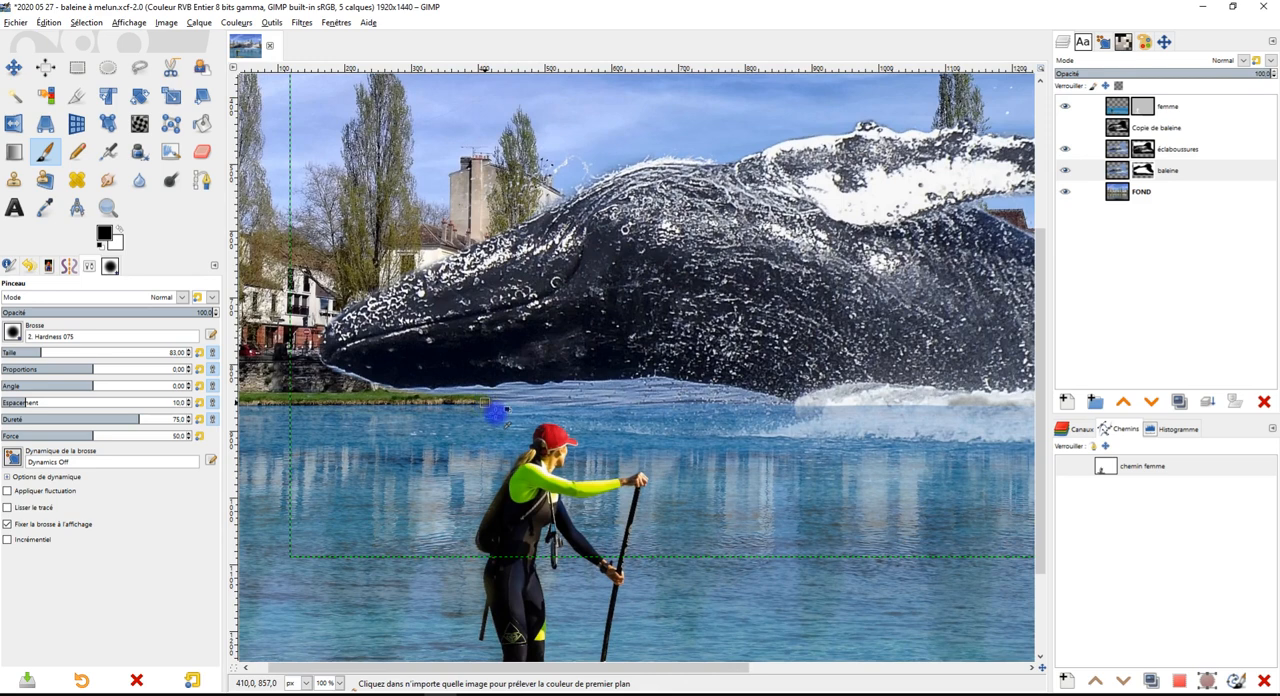
scroll(541, 416, up, 1)
mouse_move(476, 428)
mouse_down()
mouse_move(673, 416)
mouse_move(868, 441)
mouse_move(773, 405)
mouse_move(559, 394)
mouse_move(776, 395)
mouse_up()
scroll(800, 405, up, 3)
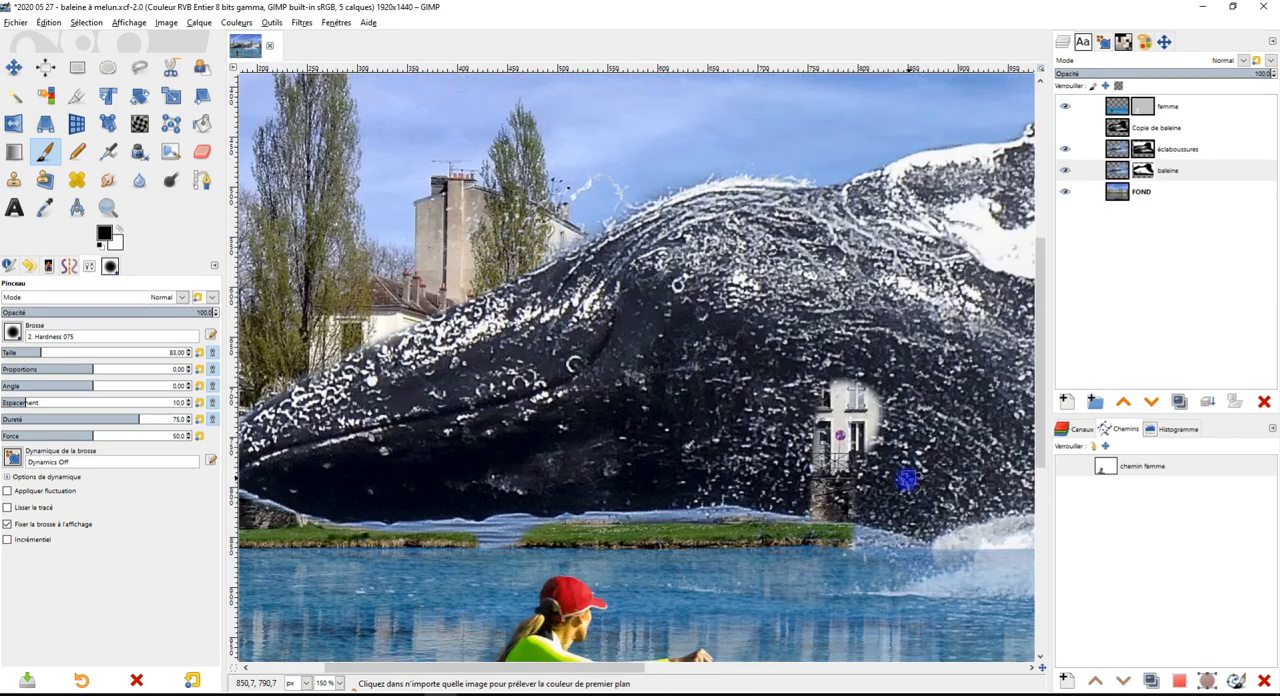
key(ctrl+z)
mouse_move(716, 576)
mouse_down()
mouse_move(510, 569)
mouse_move(491, 549)
mouse_move(730, 538)
mouse_move(851, 559)
mouse_up()
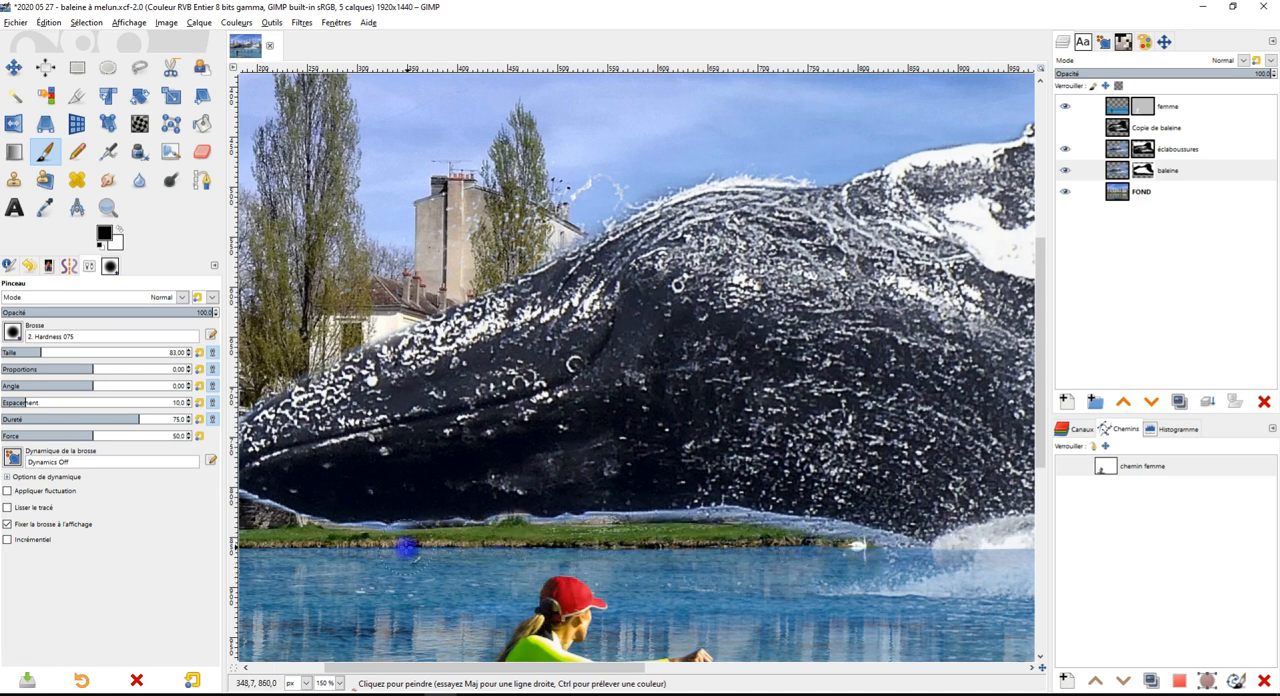
mouse_move(641, 533)
mouse_down()
mouse_move(757, 527)
mouse_move(891, 565)
mouse_up()
Refine the baleine mask along the underside of the whale's jaw to uncover the stone wall
scroll(650, 397, up, 4)
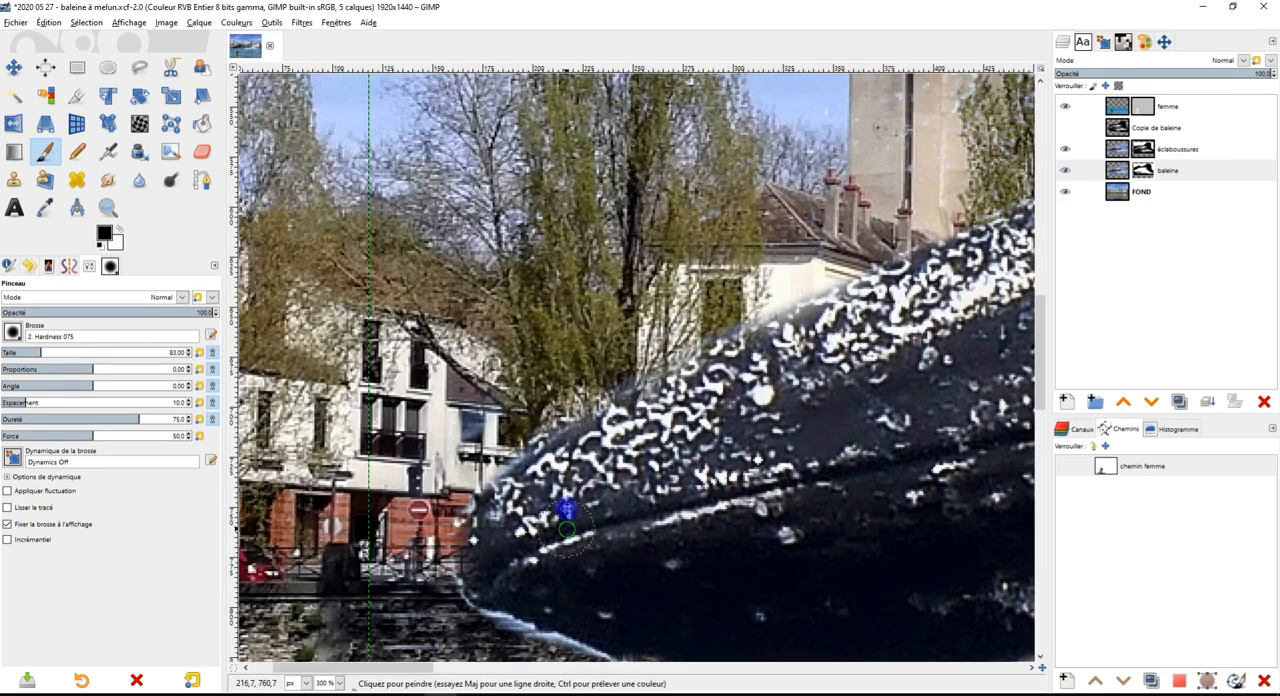
mouse_move(430, 332)
mouse_down()
mouse_move(477, 345)
mouse_move(452, 337)
mouse_up()
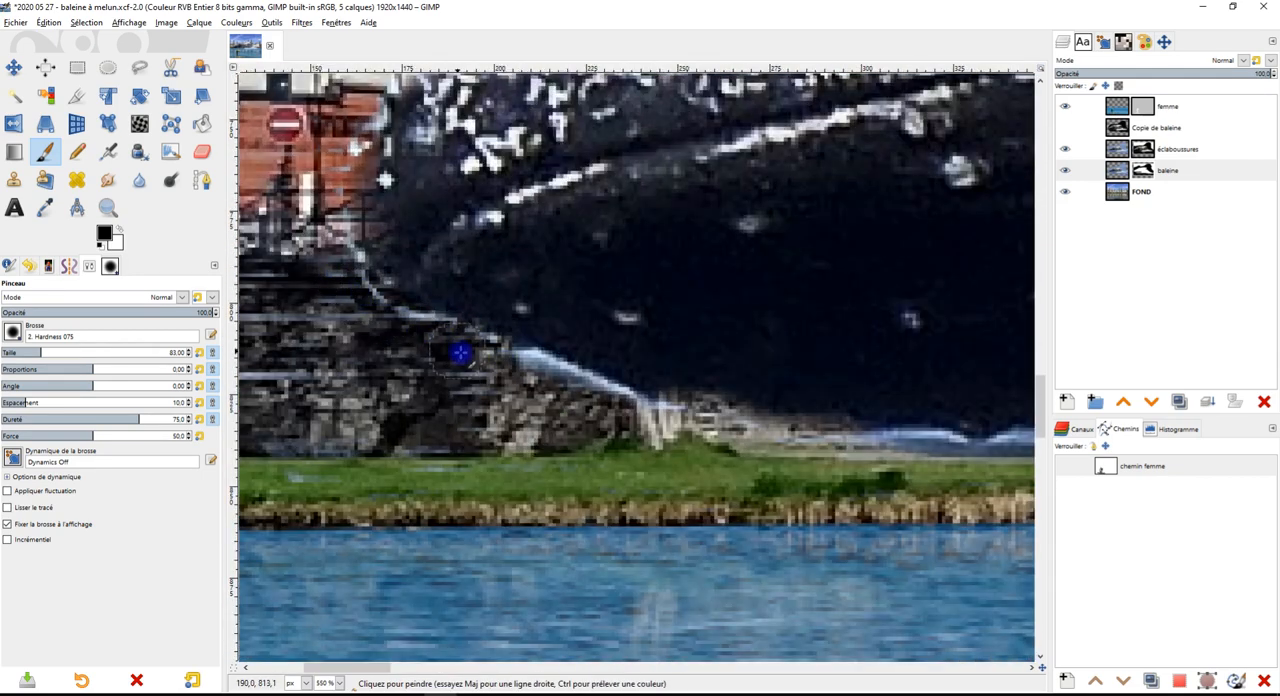
drag(560, 387, 636, 413)
mouse_move(735, 432)
mouse_down()
mouse_move(957, 460)
mouse_move(331, 369)
mouse_move(335, 386)
mouse_move(397, 378)
mouse_up()
Mask out the remaining fringe of sea between the whale's belly and the grassy bank
scroll(944, 457, down, 2)
scroll(396, 388, up, 2)
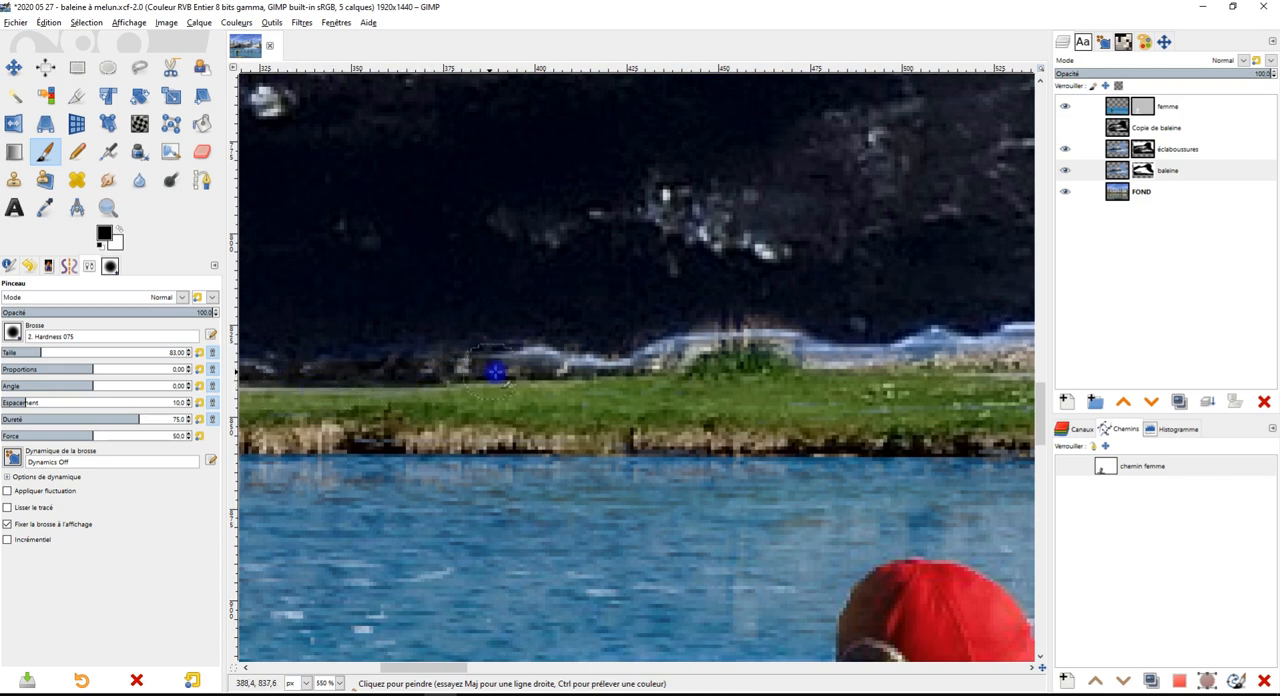
mouse_move(645, 374)
mouse_down()
mouse_move(720, 349)
mouse_move(845, 364)
mouse_move(943, 357)
mouse_move(926, 372)
mouse_move(522, 441)
mouse_move(439, 406)
mouse_move(427, 434)
mouse_move(488, 430)
mouse_move(470, 417)
mouse_move(510, 413)
mouse_move(743, 411)
mouse_move(590, 403)
mouse_up()
scroll(641, 413, down, 3)
drag(820, 412, 423, 411)
scroll(414, 411, up, 2)
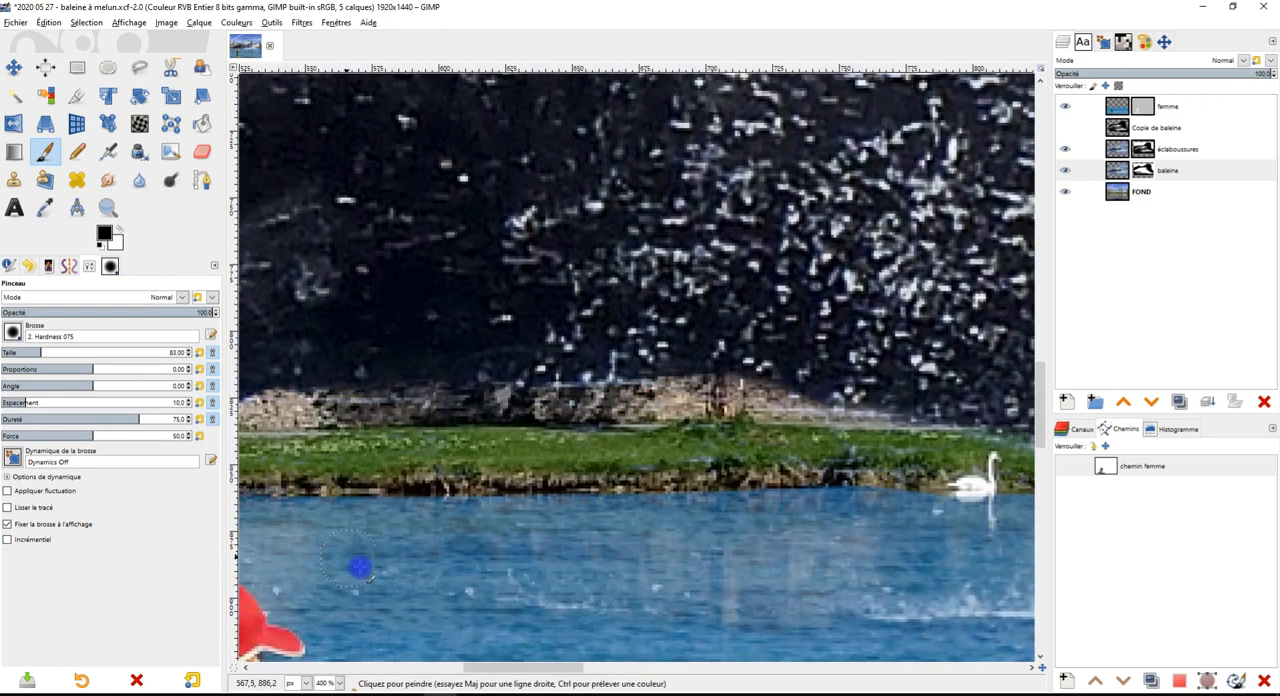
scroll(766, 557, down, 5)
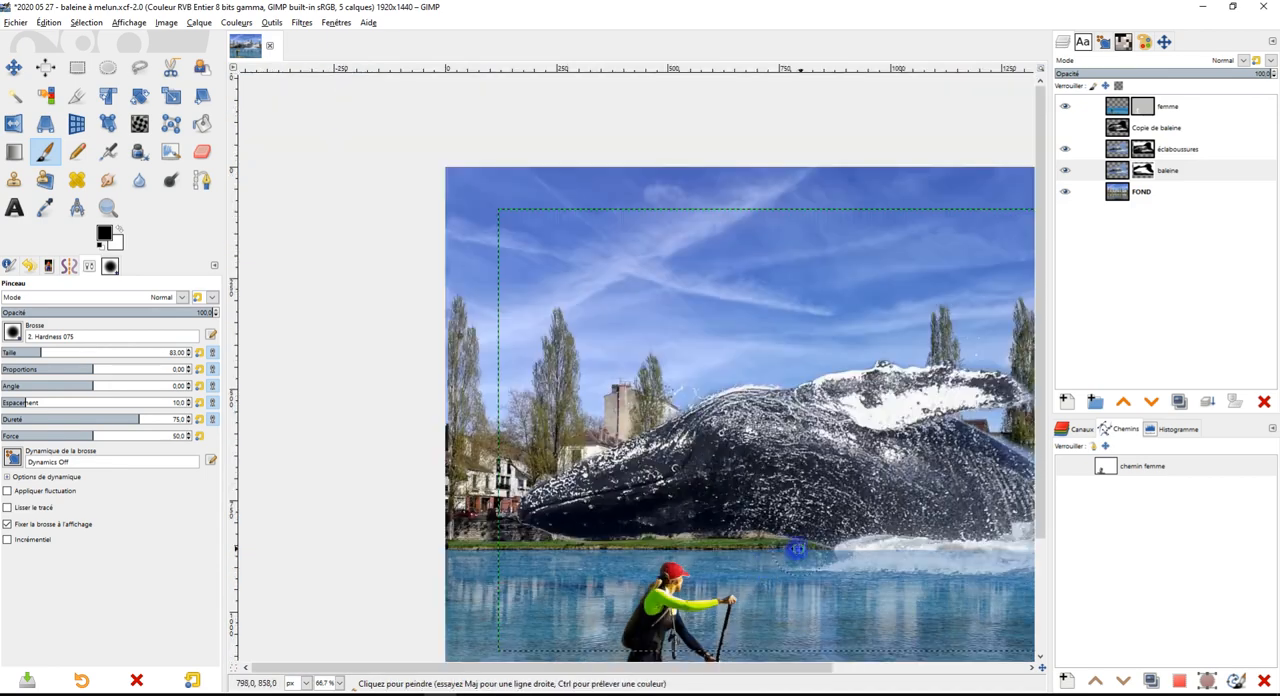
scroll(837, 403, up, 3)
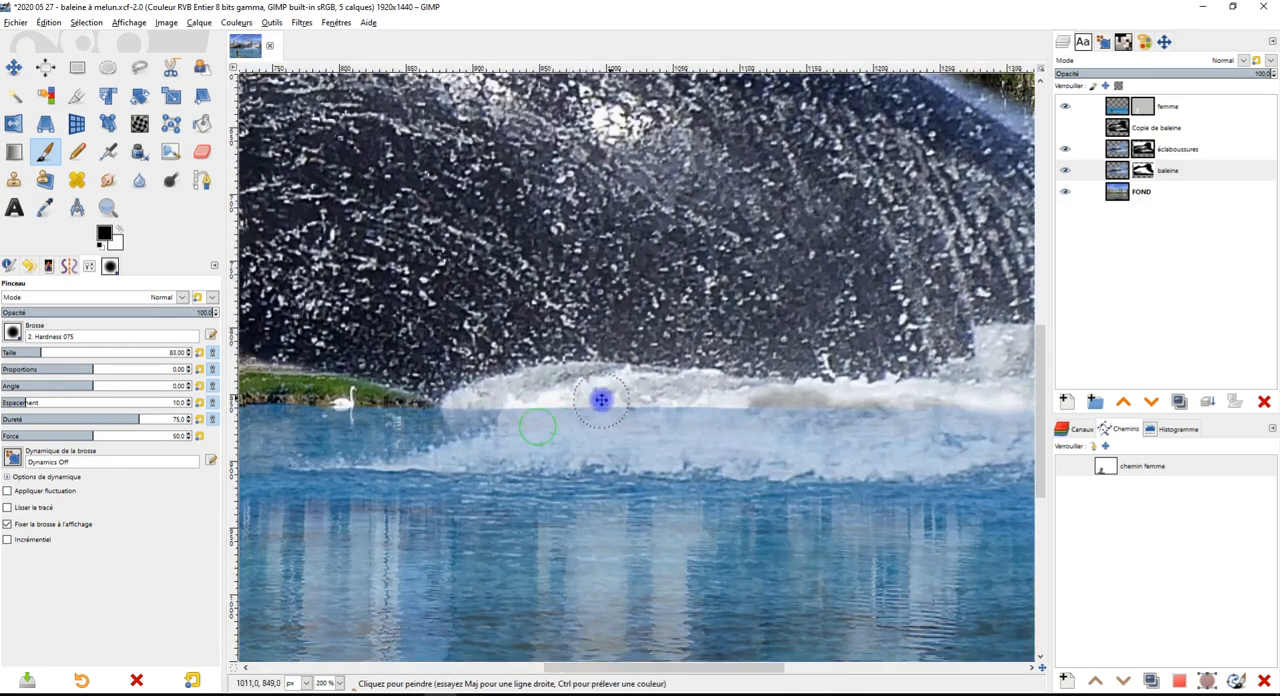
drag(601, 400, 690, 365)
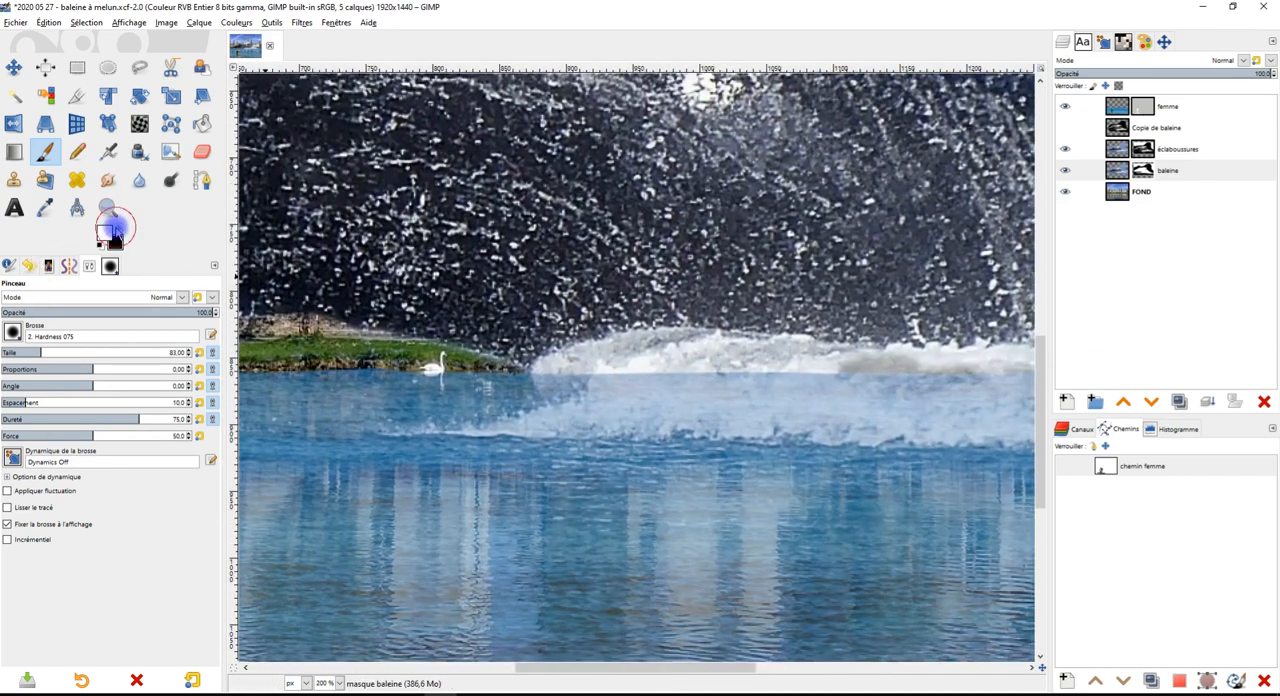
scroll(940, 309, down, 1)
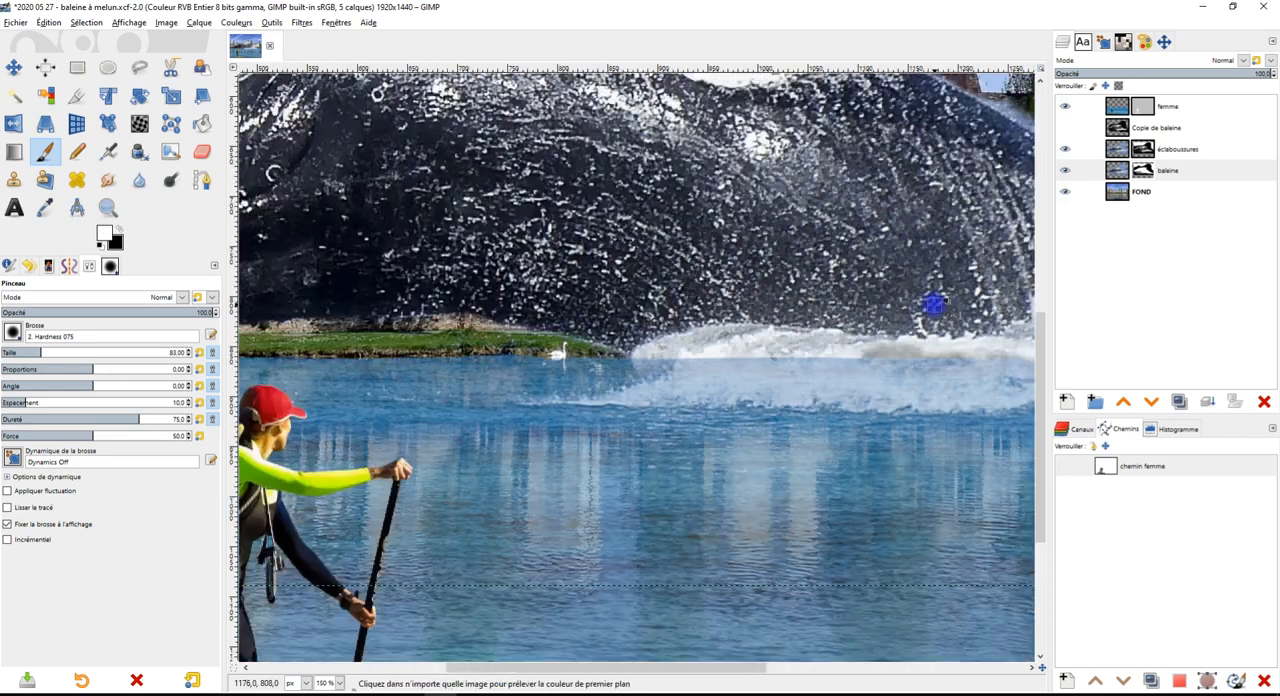
scroll(931, 307, up, 2)
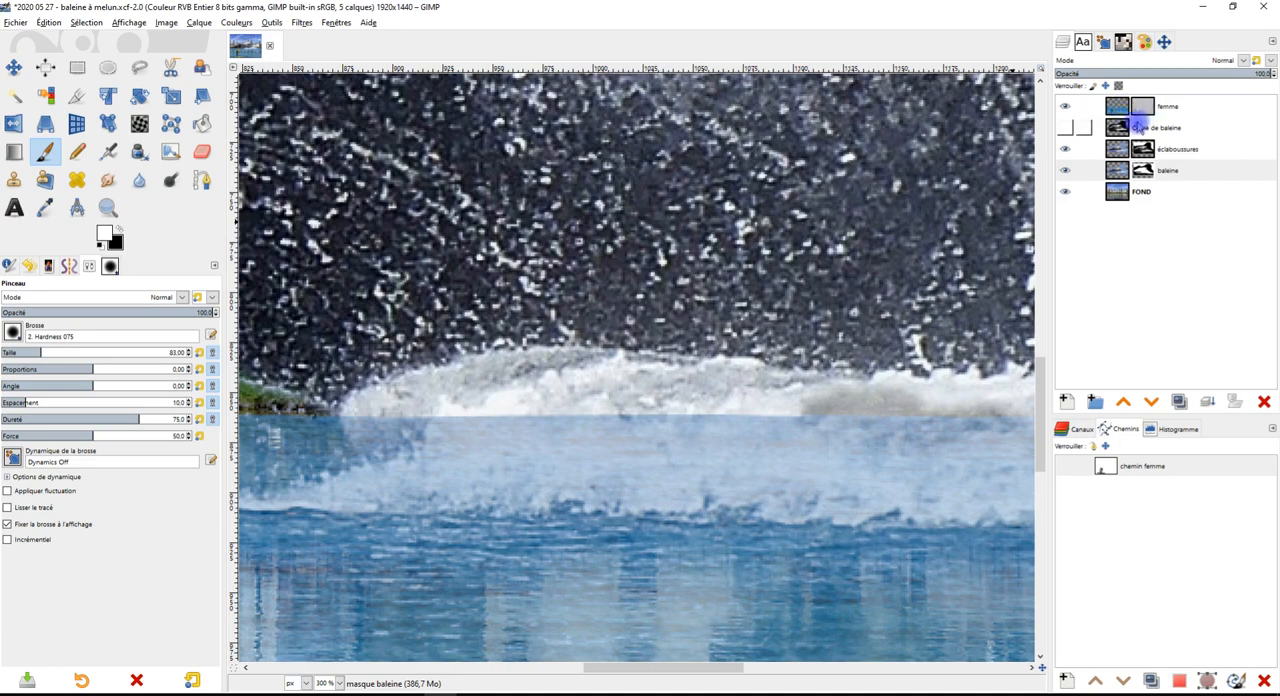
scroll(718, 447, down, 3)
scroll(728, 459, up, 1)
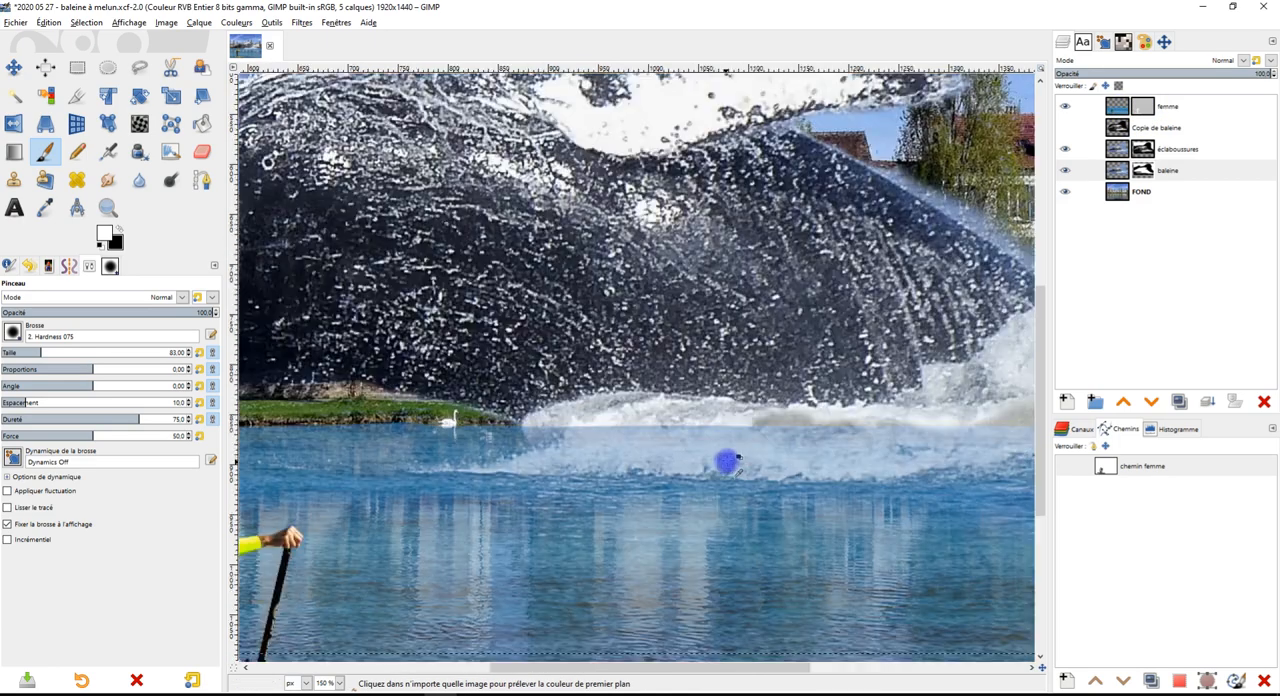
Paint black on the femme layer's mask to uncover the near end of the splash beside the swan, undoing the excess stroke
click(1141, 107)
drag(698, 468, 676, 391)
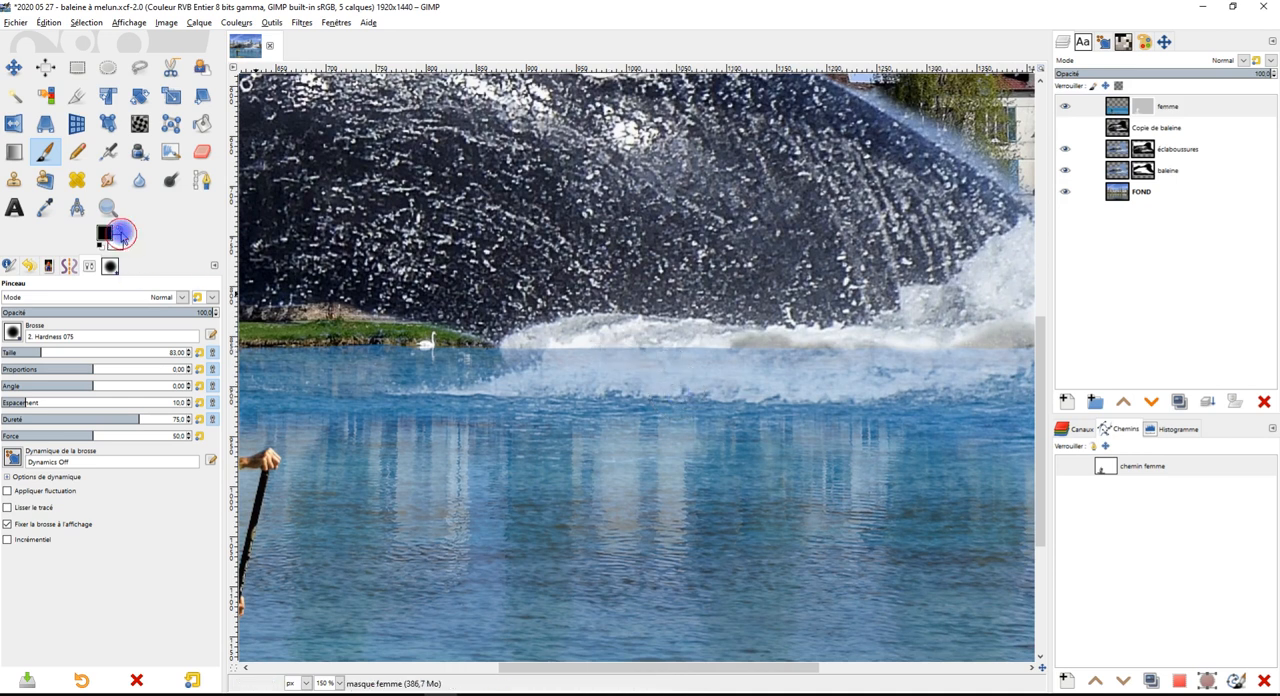
scroll(623, 320, up, 1)
click(1150, 112)
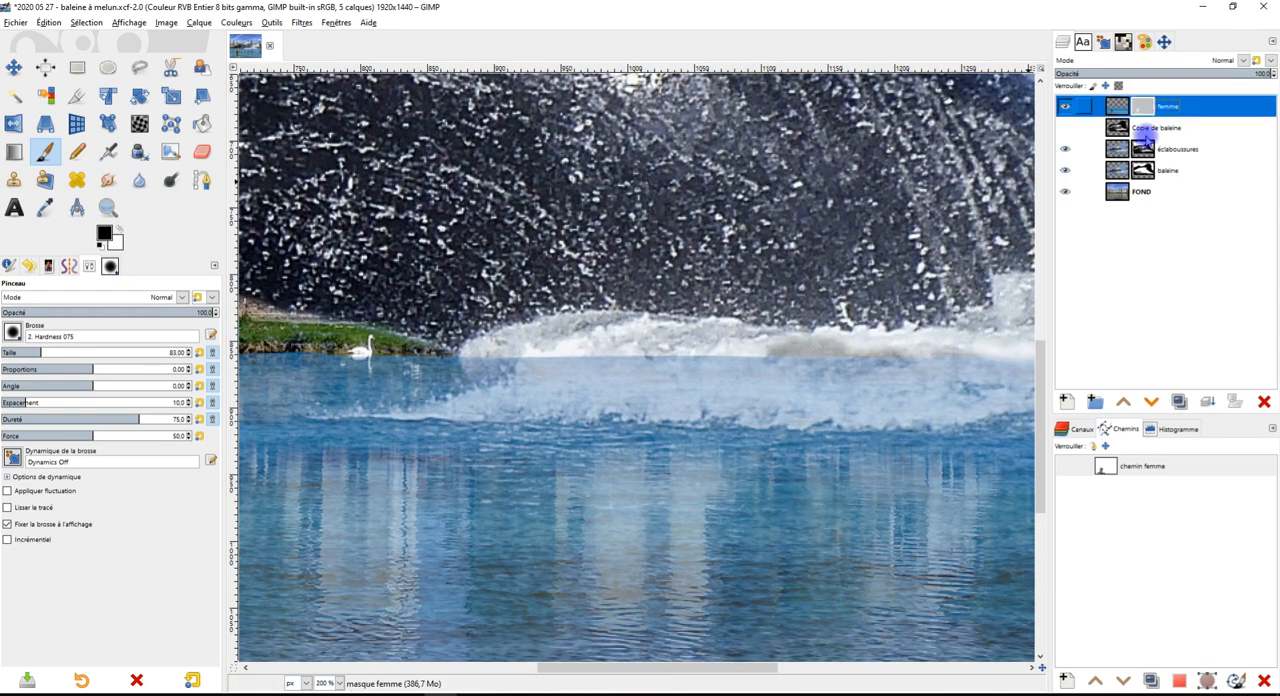
mouse_move(543, 329)
mouse_down()
mouse_move(599, 353)
mouse_move(720, 356)
mouse_move(575, 383)
mouse_move(795, 387)
mouse_move(784, 372)
mouse_move(725, 370)
mouse_move(919, 384)
mouse_move(986, 372)
mouse_move(843, 375)
mouse_move(904, 408)
mouse_move(631, 404)
mouse_move(486, 353)
mouse_move(533, 389)
mouse_move(445, 409)
mouse_move(286, 408)
mouse_up()
scroll(287, 400, up, 2)
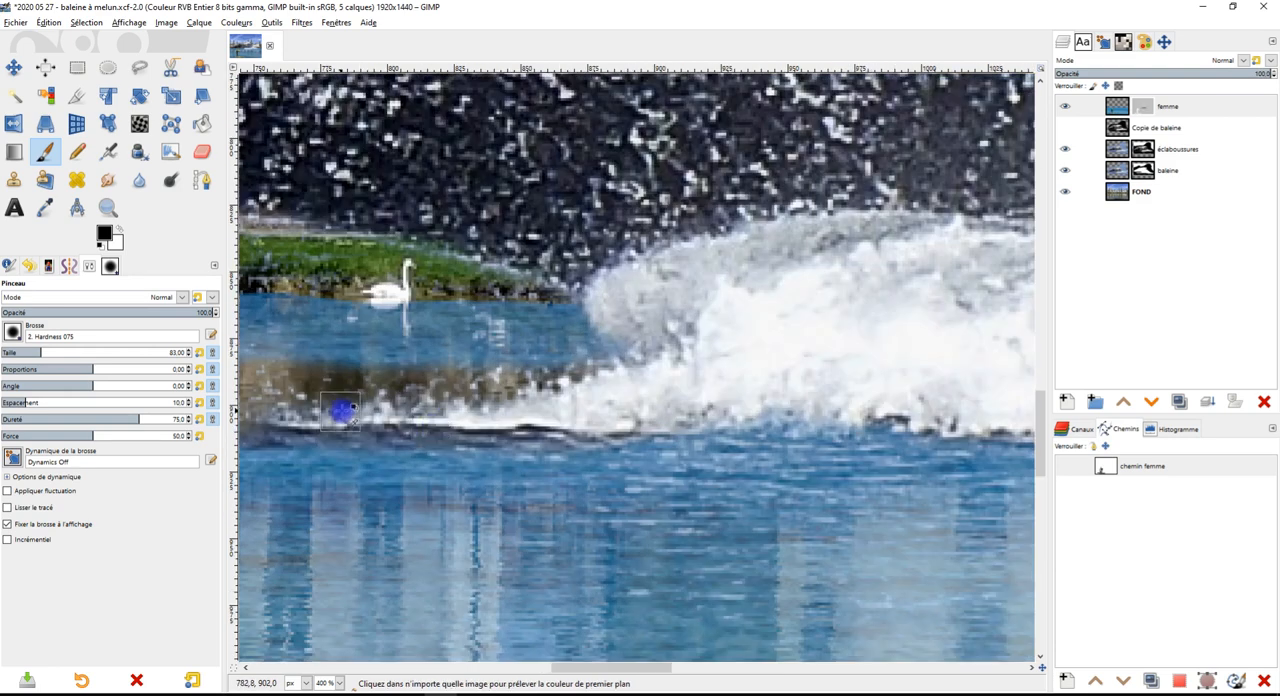
key(ctrl+z)
Continue painting the femme mask black over the veiled foam along the foot of the splash below the whale's body
drag(544, 425, 588, 389)
scroll(826, 390, down, 1)
drag(846, 391, 556, 402)
mouse_move(480, 309)
mouse_down()
mouse_move(780, 326)
mouse_move(836, 300)
mouse_move(881, 319)
mouse_move(819, 361)
mouse_move(858, 371)
mouse_move(839, 387)
mouse_move(893, 401)
mouse_move(446, 409)
mouse_move(357, 389)
mouse_move(346, 363)
mouse_move(309, 365)
mouse_move(605, 333)
mouse_move(695, 308)
mouse_move(354, 308)
mouse_move(453, 353)
mouse_move(777, 344)
mouse_move(931, 307)
mouse_move(882, 276)
mouse_move(930, 250)
mouse_move(856, 292)
mouse_move(895, 316)
mouse_move(596, 355)
mouse_move(965, 352)
mouse_up()
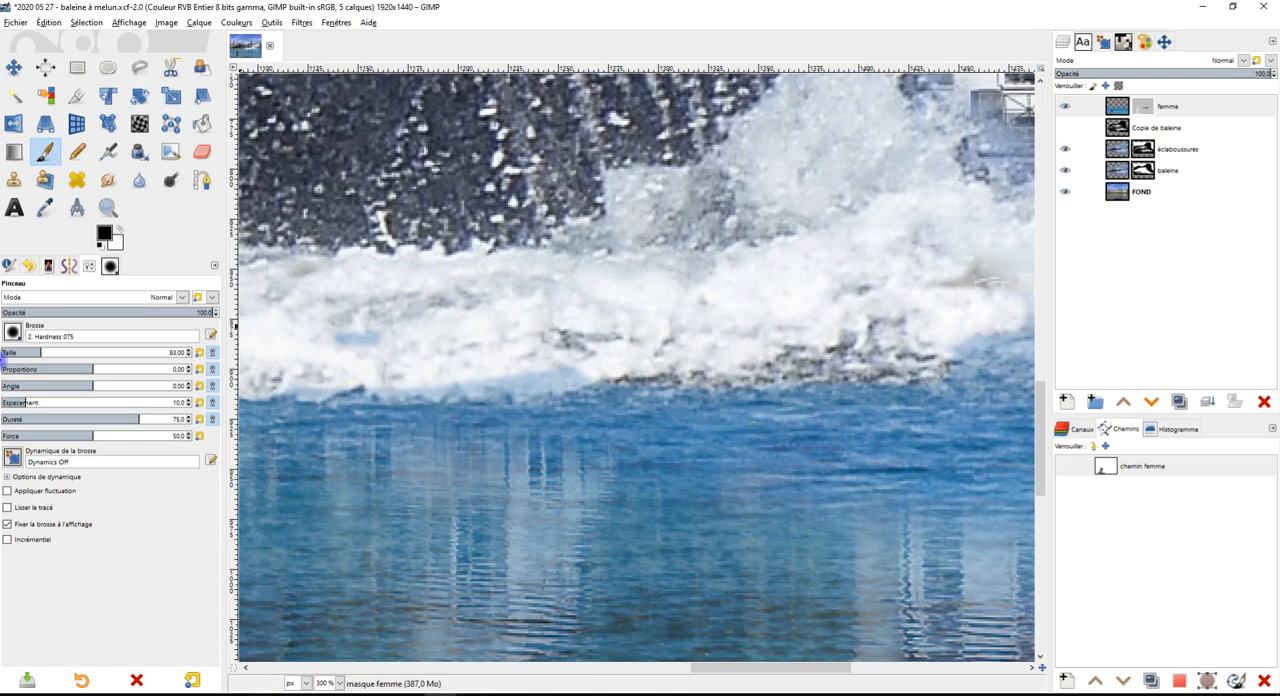
Set the brush to size 138 and hardness 8, and softly uncover the lower edge of the large splash on the femme mask
click(18, 418)
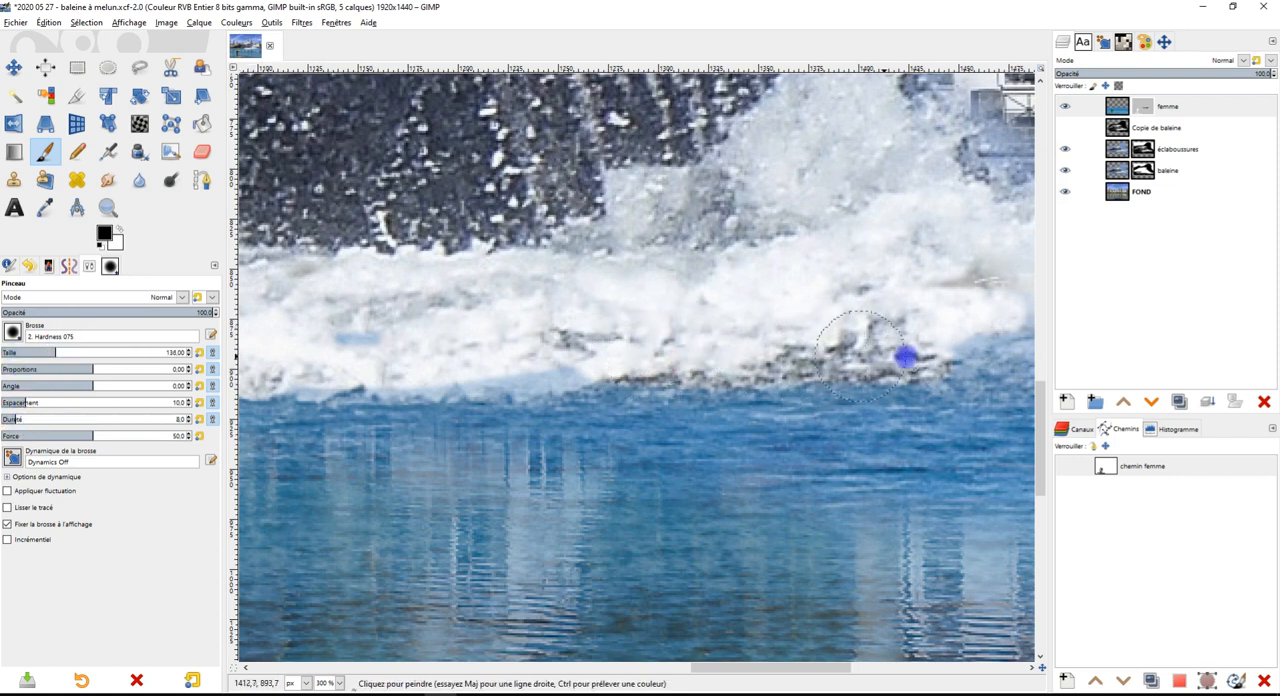
scroll(489, 377, right, 2)
mouse_move(494, 340)
mouse_down()
mouse_move(789, 354)
mouse_move(541, 357)
mouse_move(795, 353)
mouse_move(717, 333)
mouse_move(774, 319)
mouse_move(897, 330)
mouse_move(752, 282)
mouse_move(915, 282)
mouse_move(910, 319)
mouse_move(945, 352)
mouse_move(850, 382)
mouse_move(914, 387)
mouse_move(909, 318)
mouse_up()
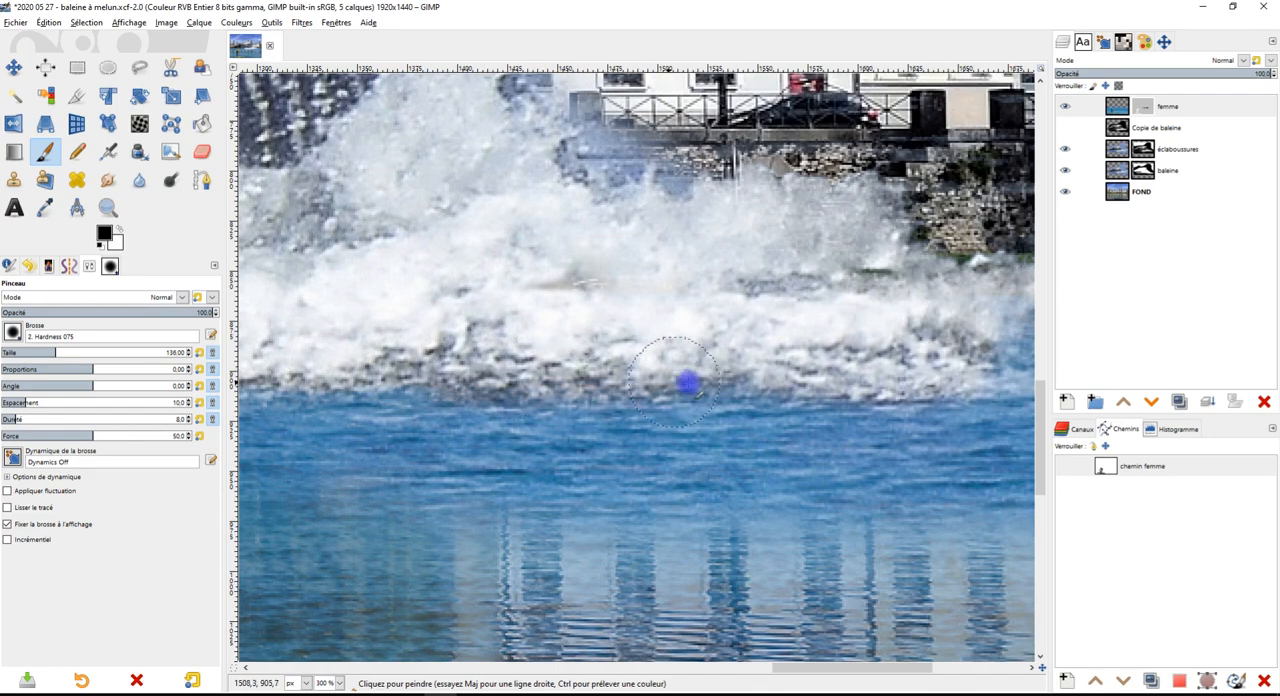
scroll(726, 373, down, 3)
drag(694, 379, 922, 428)
scroll(922, 428, up, 5)
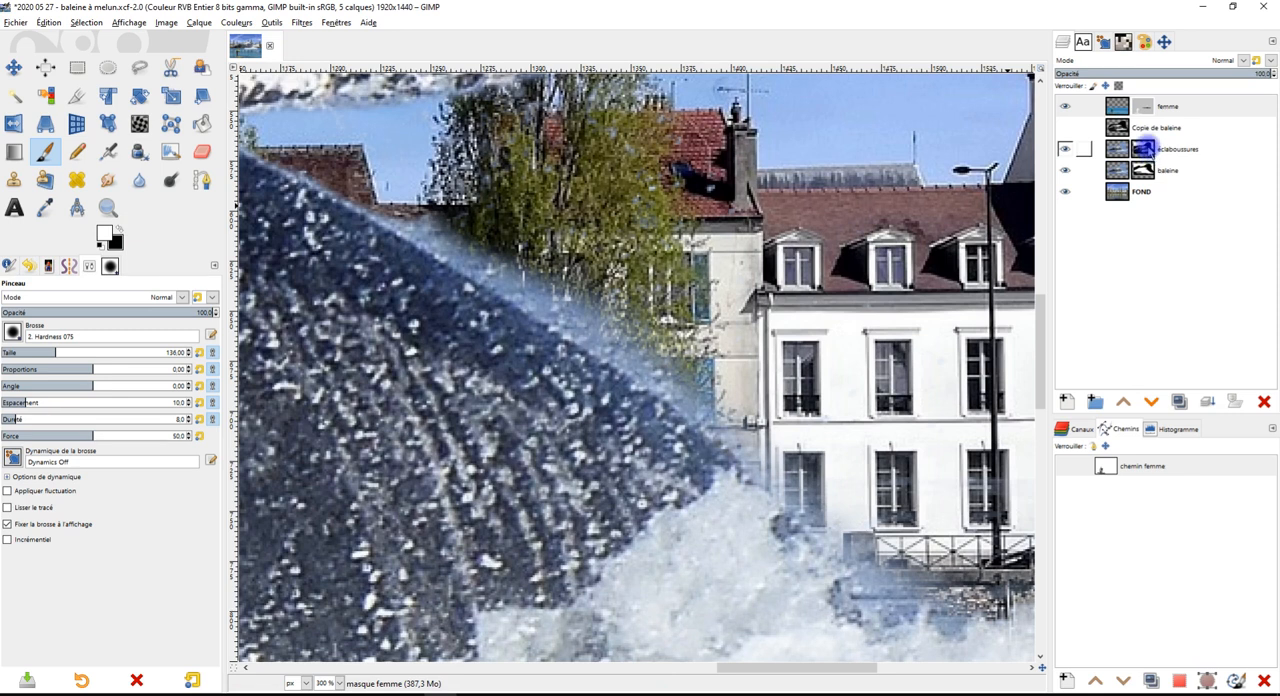
click(1145, 148)
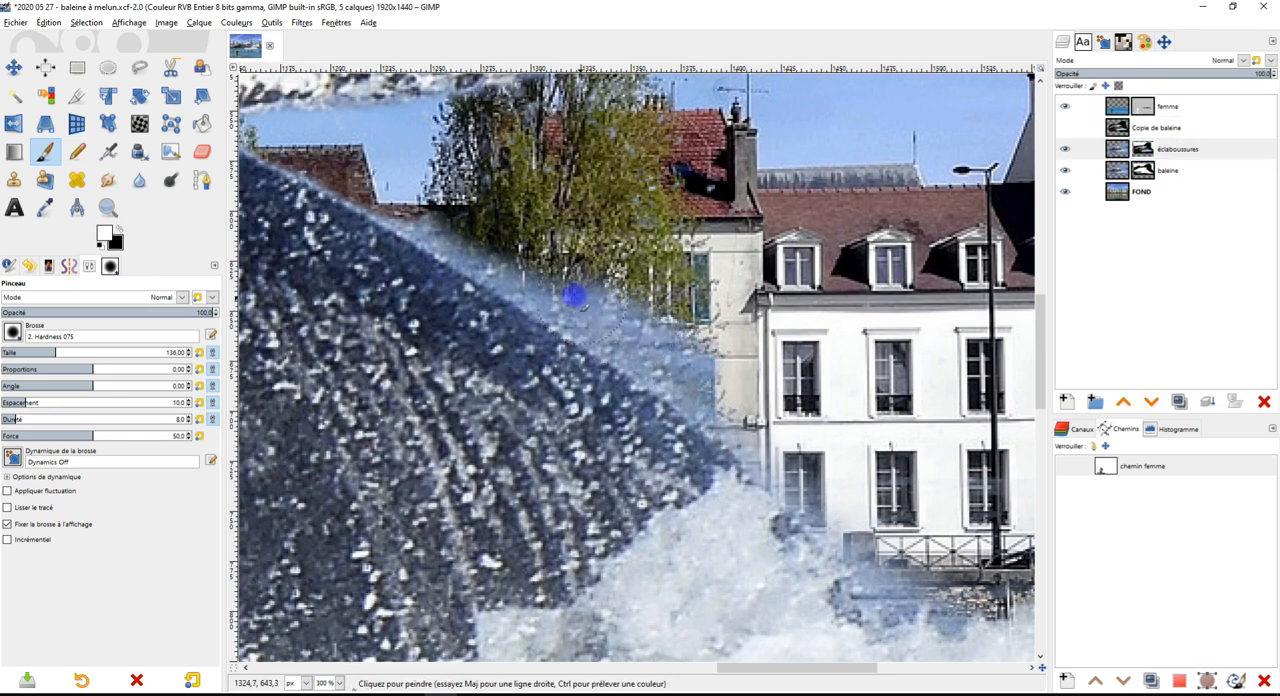
key(ctrl+z)
click(118, 230)
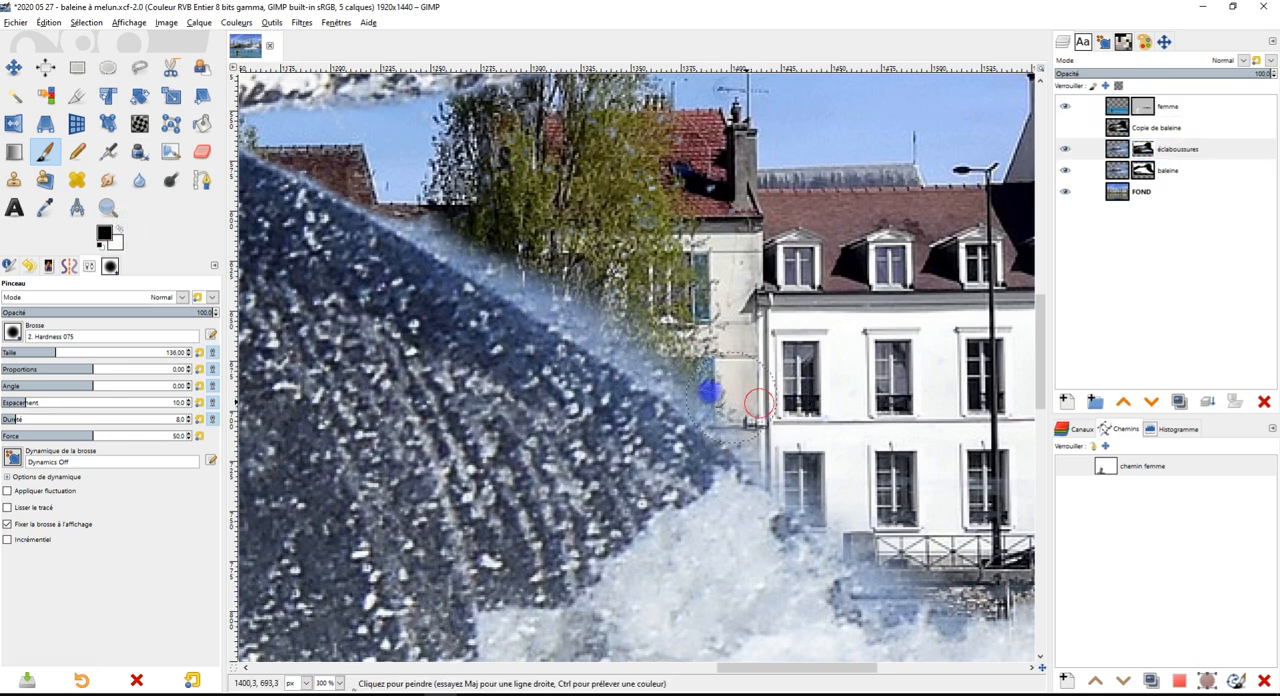
Paint black on the baleine mask to remove the blue fringe along the whale's sloping flank beside the poplar and houses
click(1140, 172)
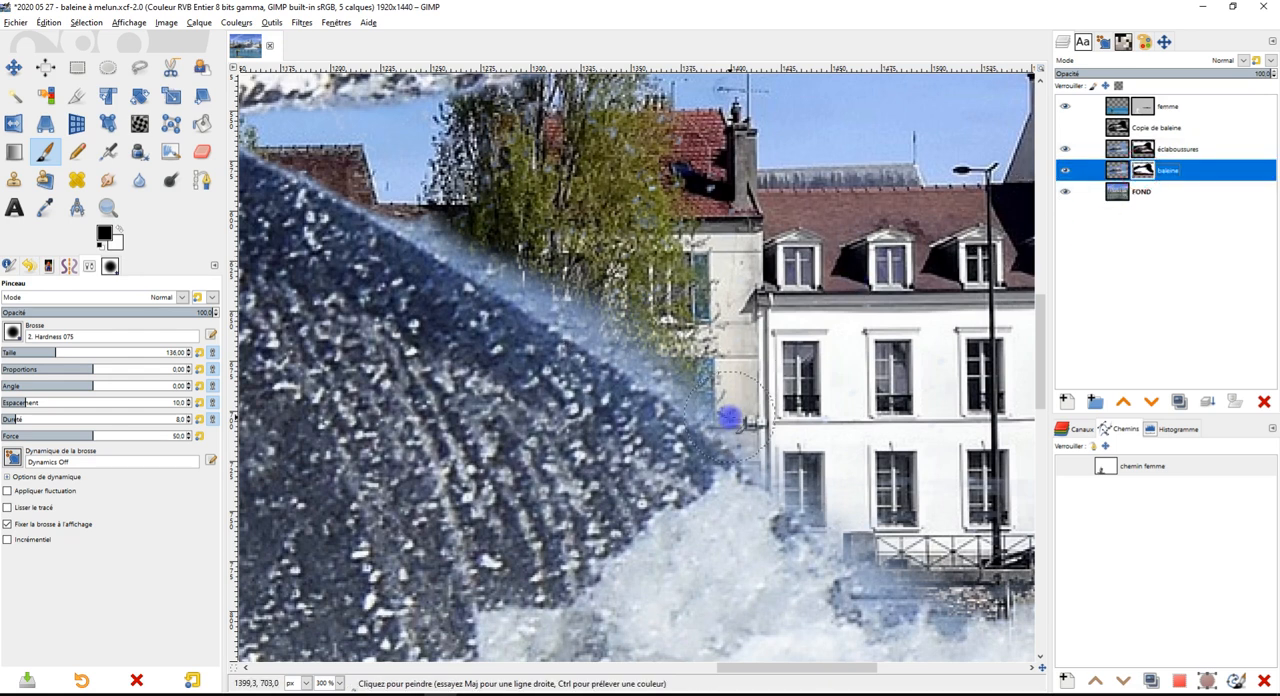
mouse_move(473, 252)
mouse_down()
mouse_move(417, 203)
mouse_move(748, 428)
mouse_up()
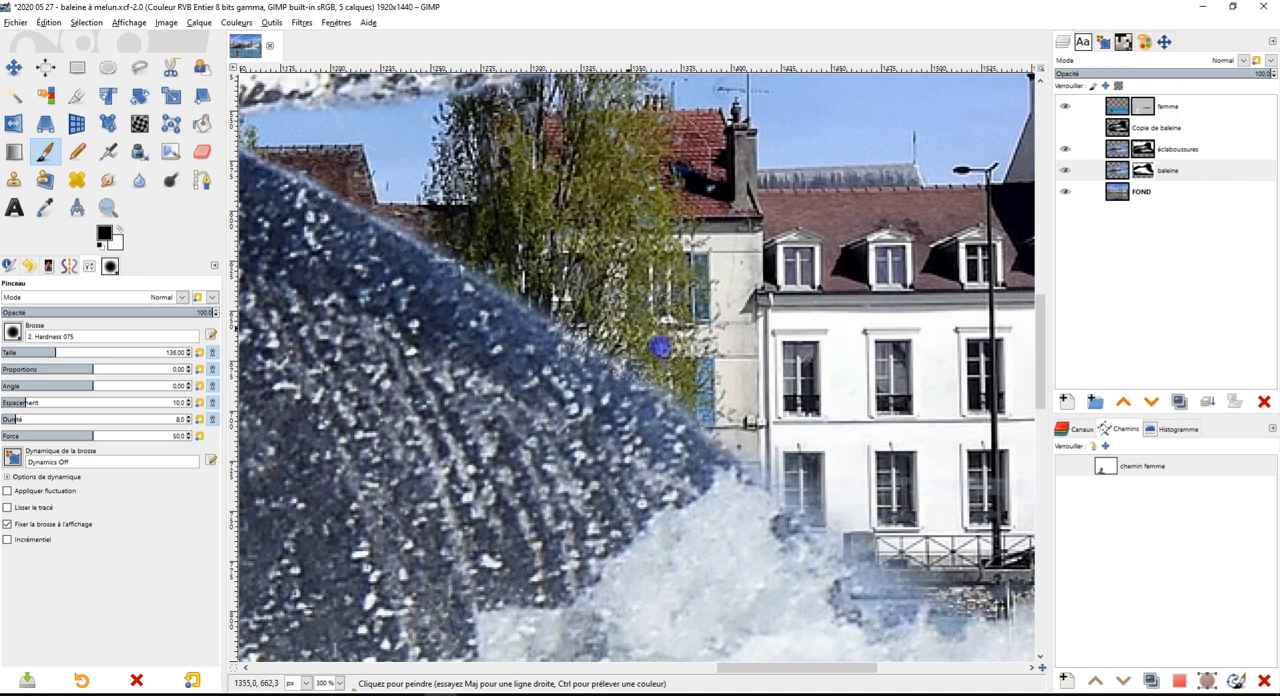
mouse_move(777, 444)
mouse_down()
mouse_move(918, 612)
mouse_move(957, 596)
mouse_move(1001, 634)
mouse_up()
key(shift+ctrl+j)
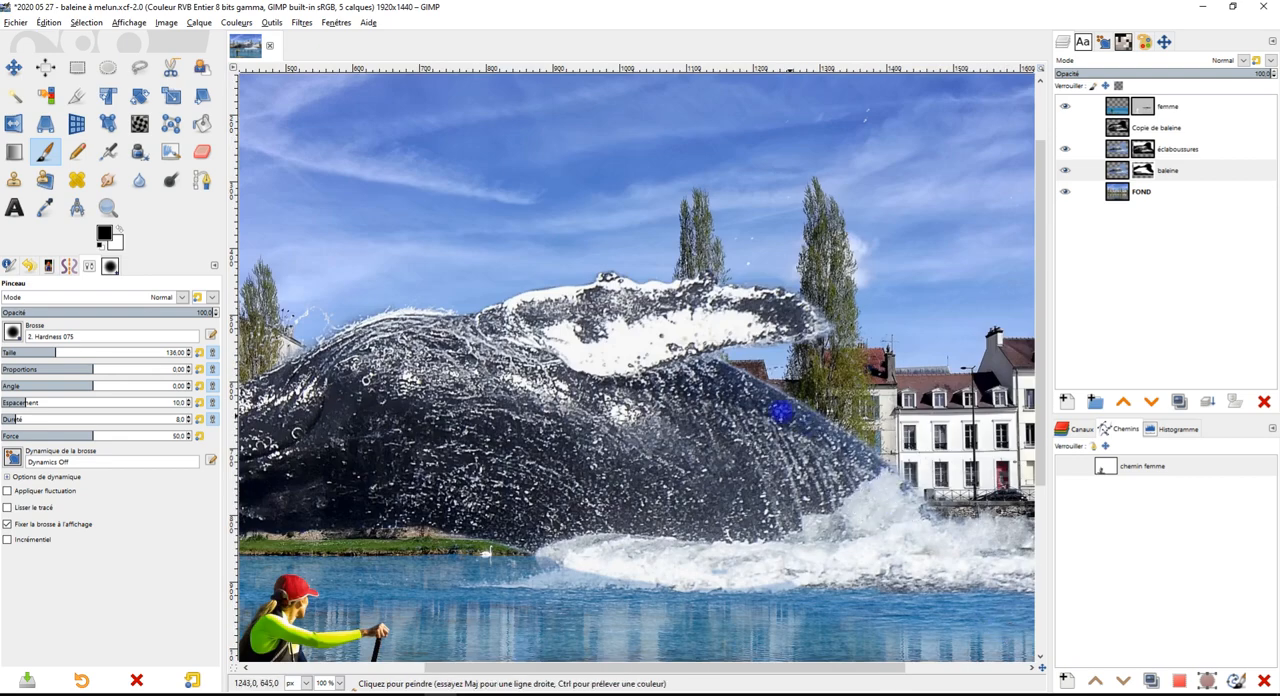
Clean the leftover blue fringe on the baleine mask around the fin tip and in the gap beneath the fin
key(3)
drag(708, 366, 716, 384)
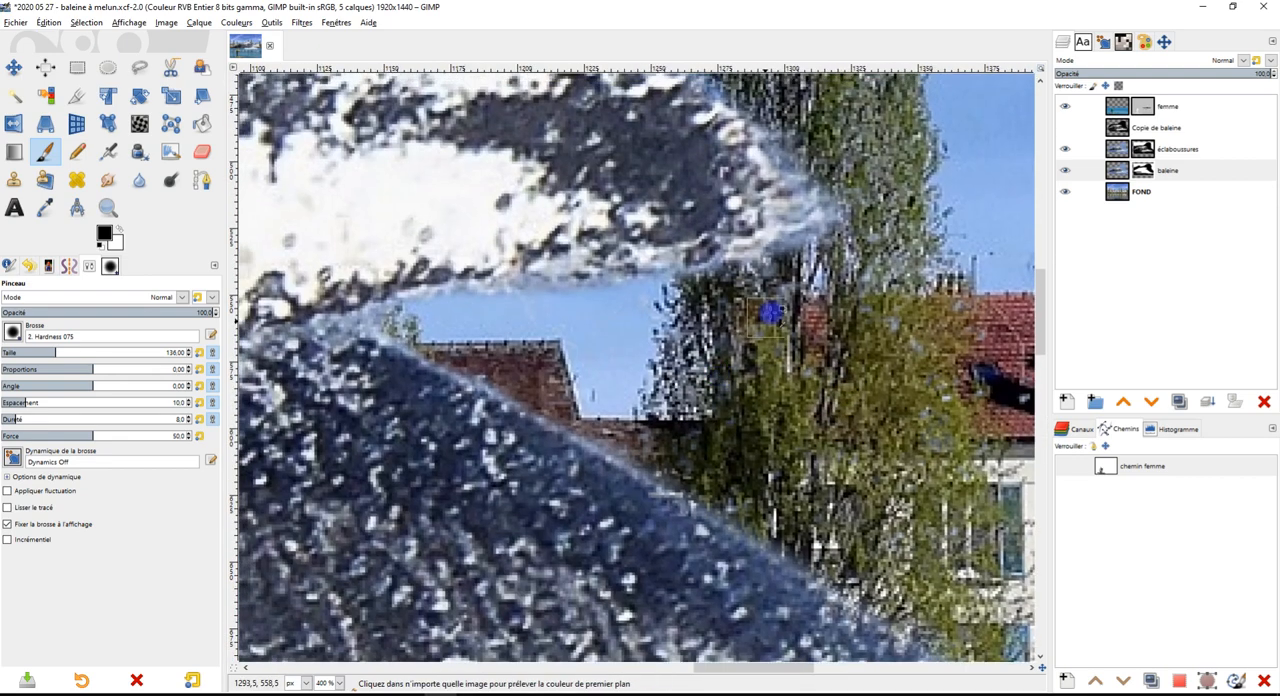
scroll(824, 300, up, 2)
mouse_move(826, 300)
mouse_down()
mouse_move(759, 394)
mouse_move(663, 336)
mouse_move(602, 360)
mouse_move(797, 244)
mouse_move(568, 328)
mouse_move(299, 376)
mouse_up()
scroll(660, 280, down, 2)
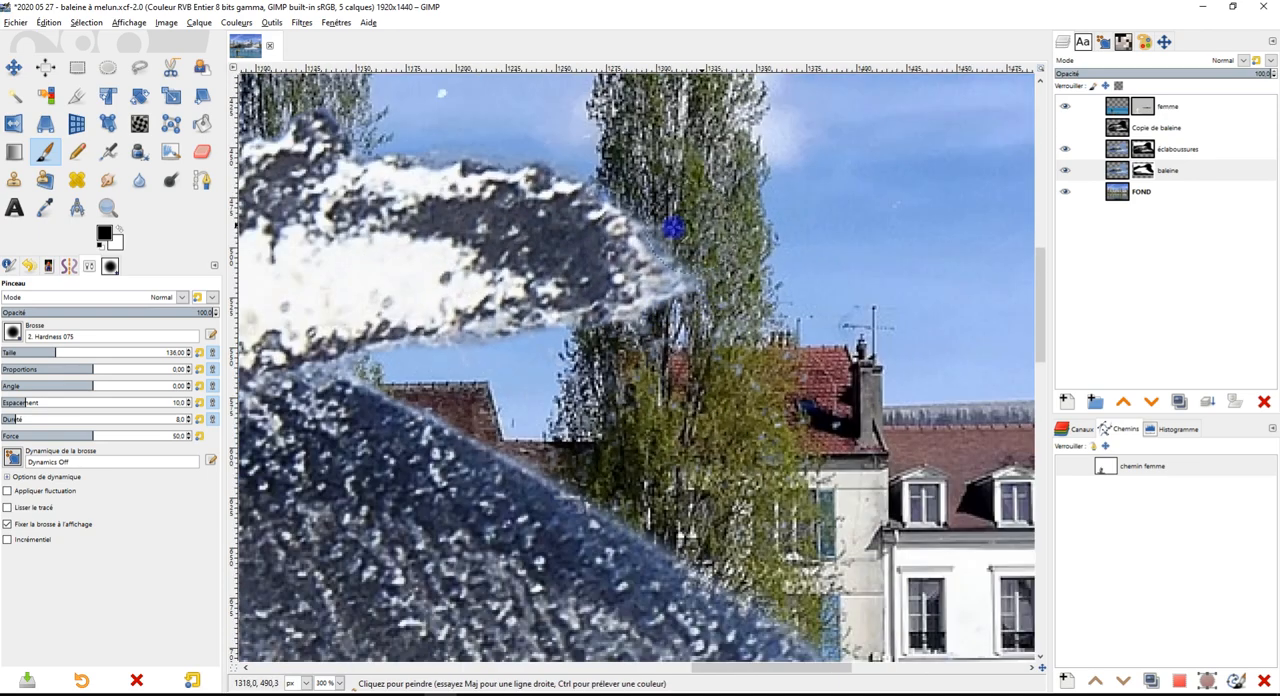
scroll(663, 200, up, 2)
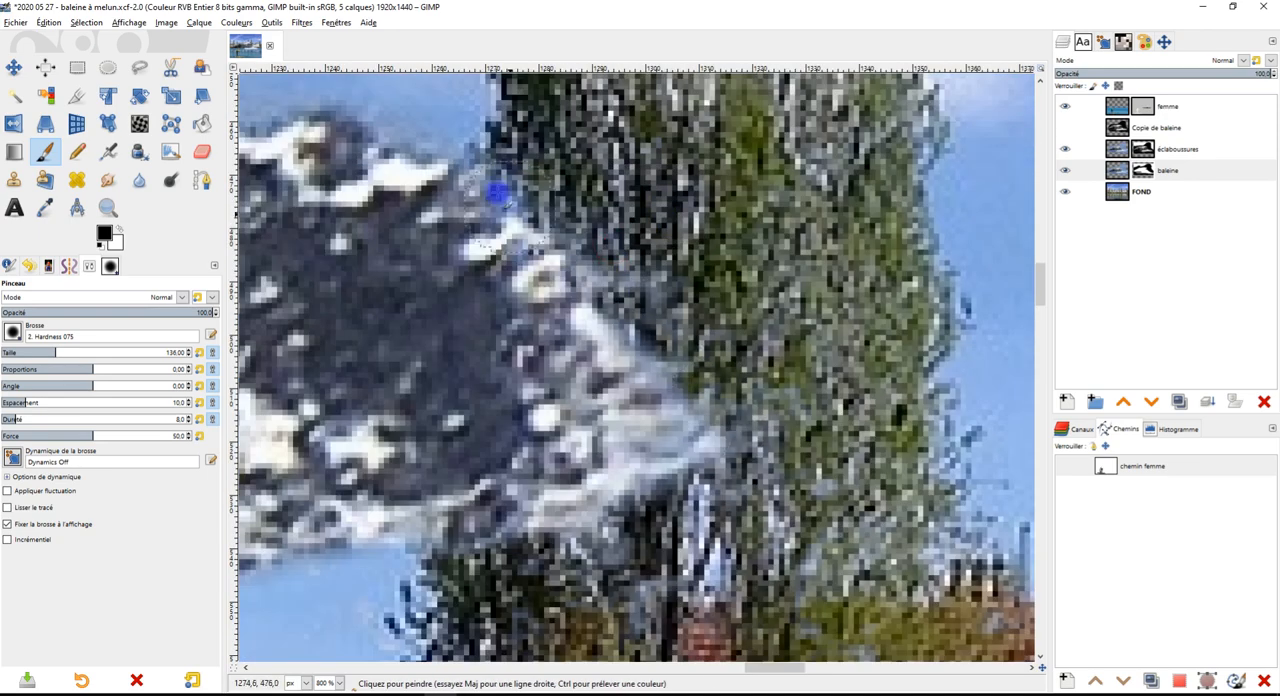
scroll(587, 298, down, 4)
scroll(587, 298, down, 4)
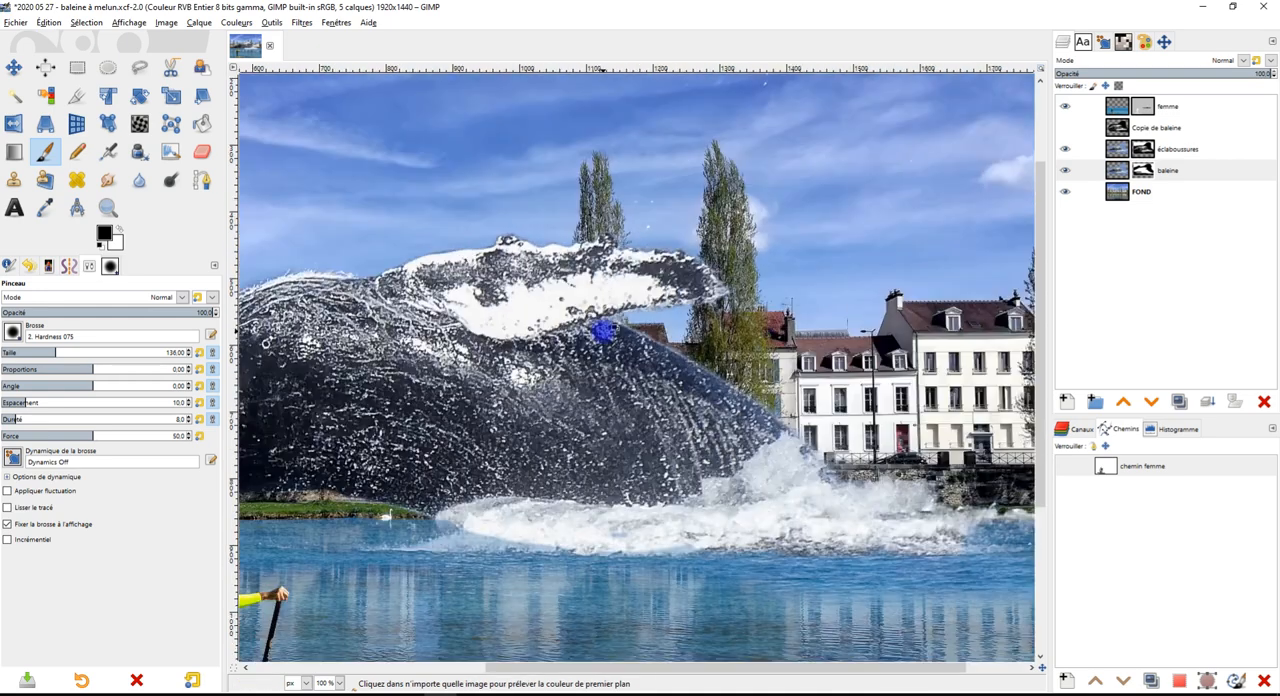
Mask out the remaining light fringe under the whale's jaw along the stone wall and grassy bank
scroll(310, 432, up, 9)
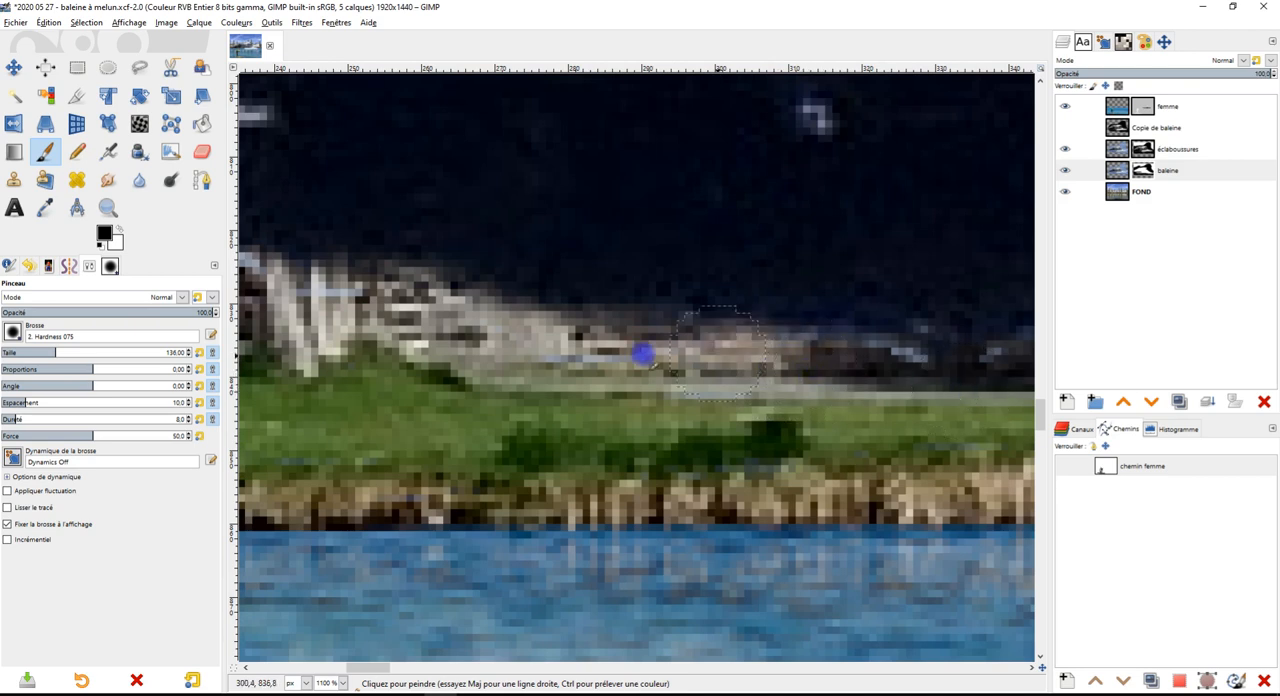
scroll(391, 357, down, 2)
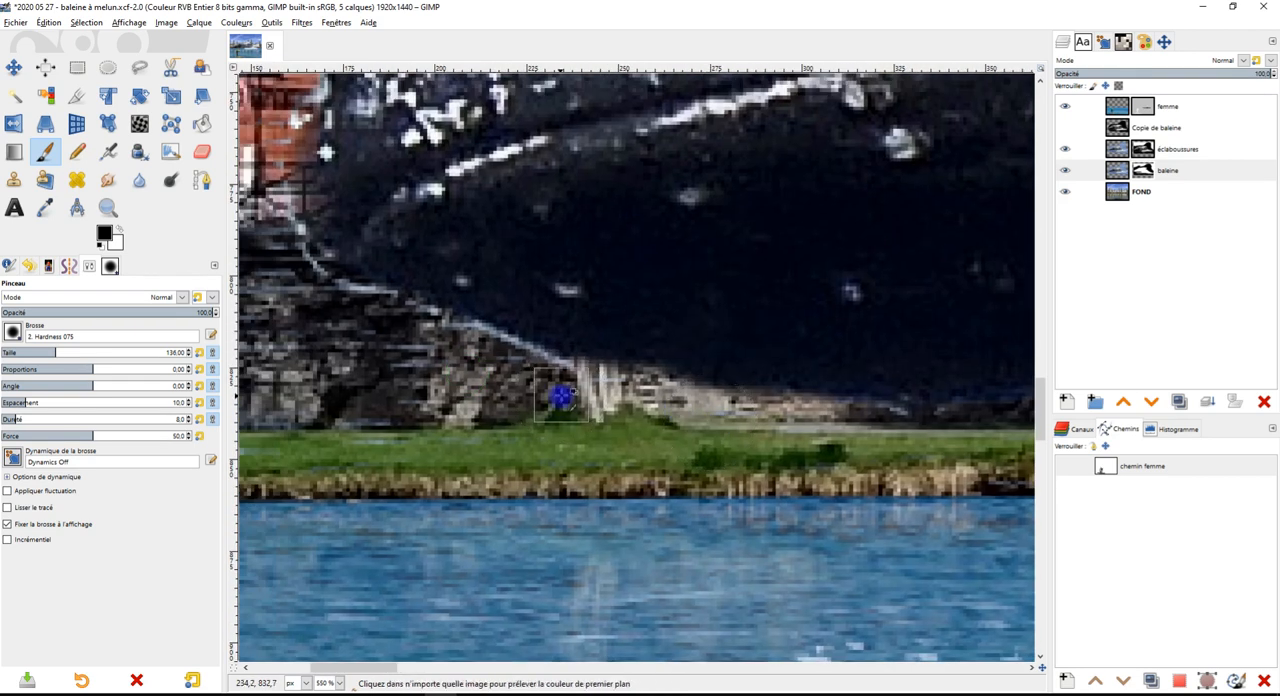
scroll(561, 398, up, 2)
drag(262, 188, 743, 443)
click(641, 474)
Set the brush hardness to 82 and clear the bluish fringe along the top of the snout on the baleine mask
scroll(755, 352, down, 2)
drag(799, 321, 650, 506)
drag(862, 165, 495, 336)
click(1143, 150)
click(533, 356)
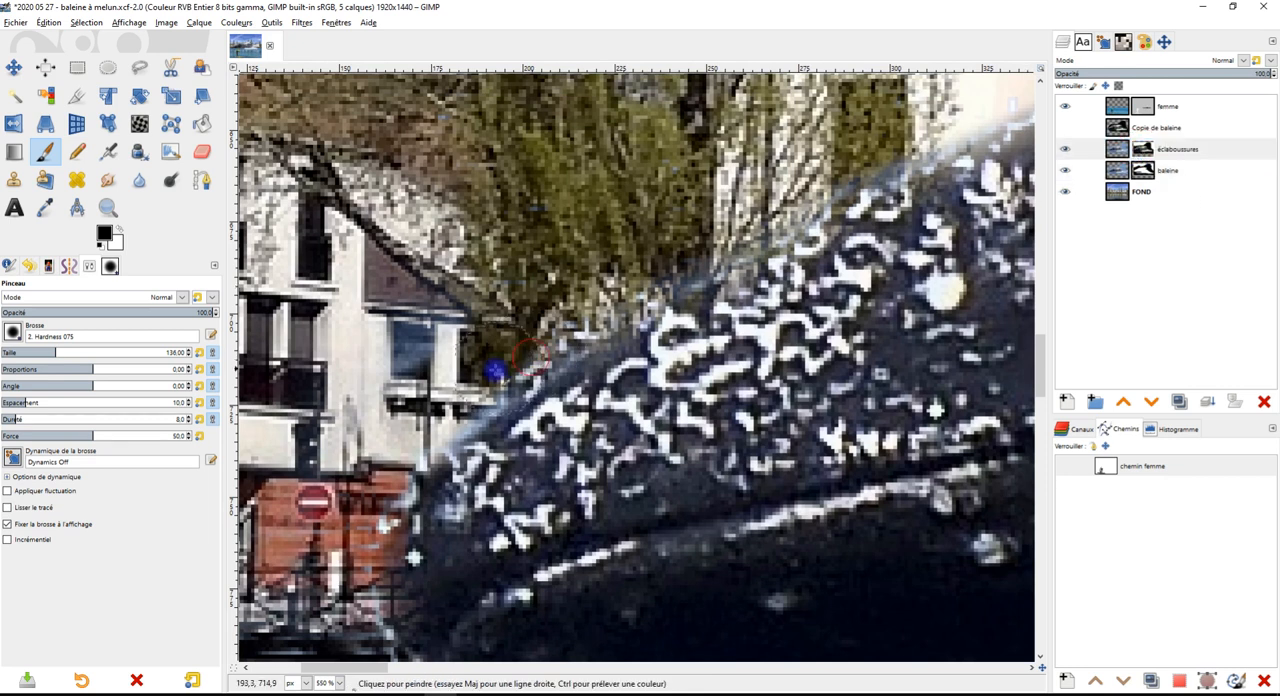
click(1143, 170)
click(482, 395)
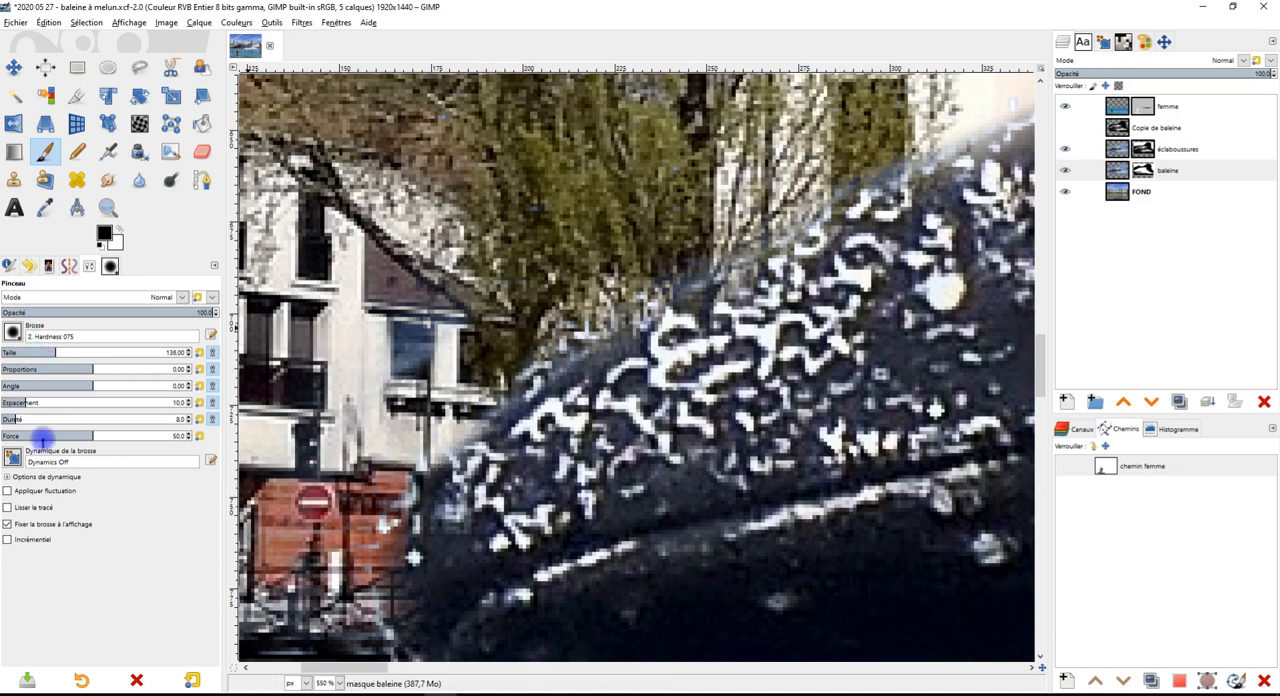
drag(148, 416, 156, 417)
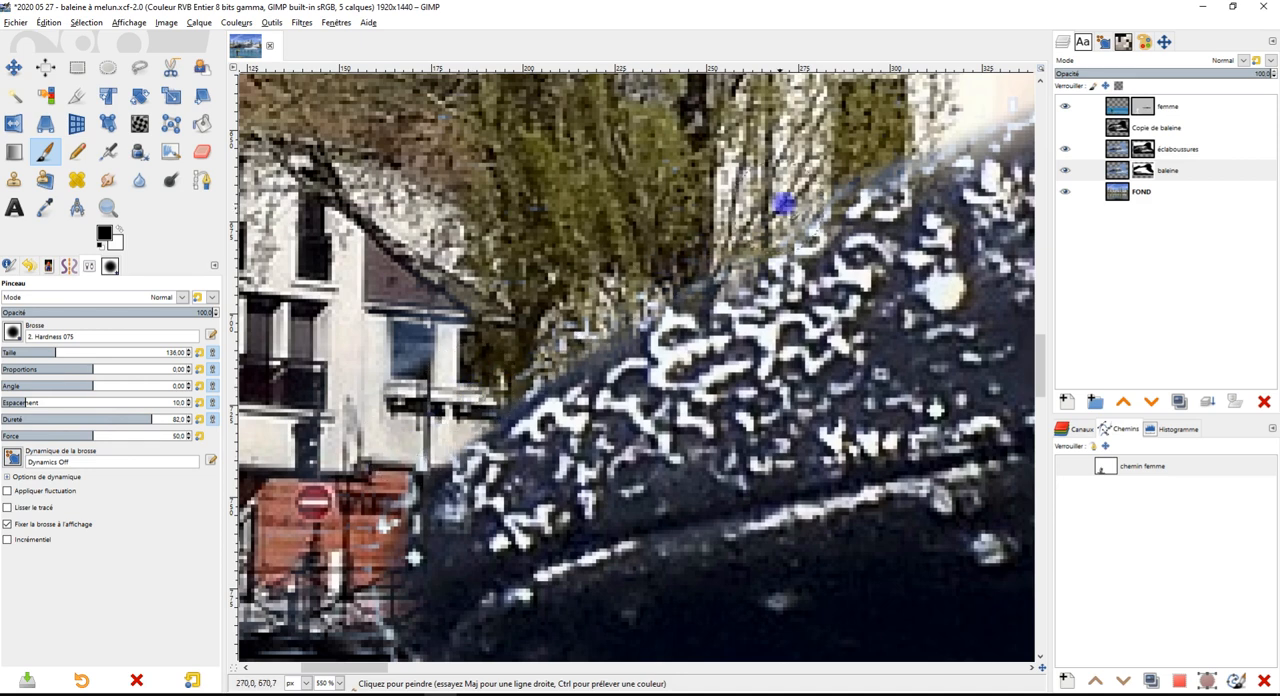
Examine the whale's outline from the snout to the fin tip and the splashes above its back for leftover fringe
drag(1008, 294, 616, 575)
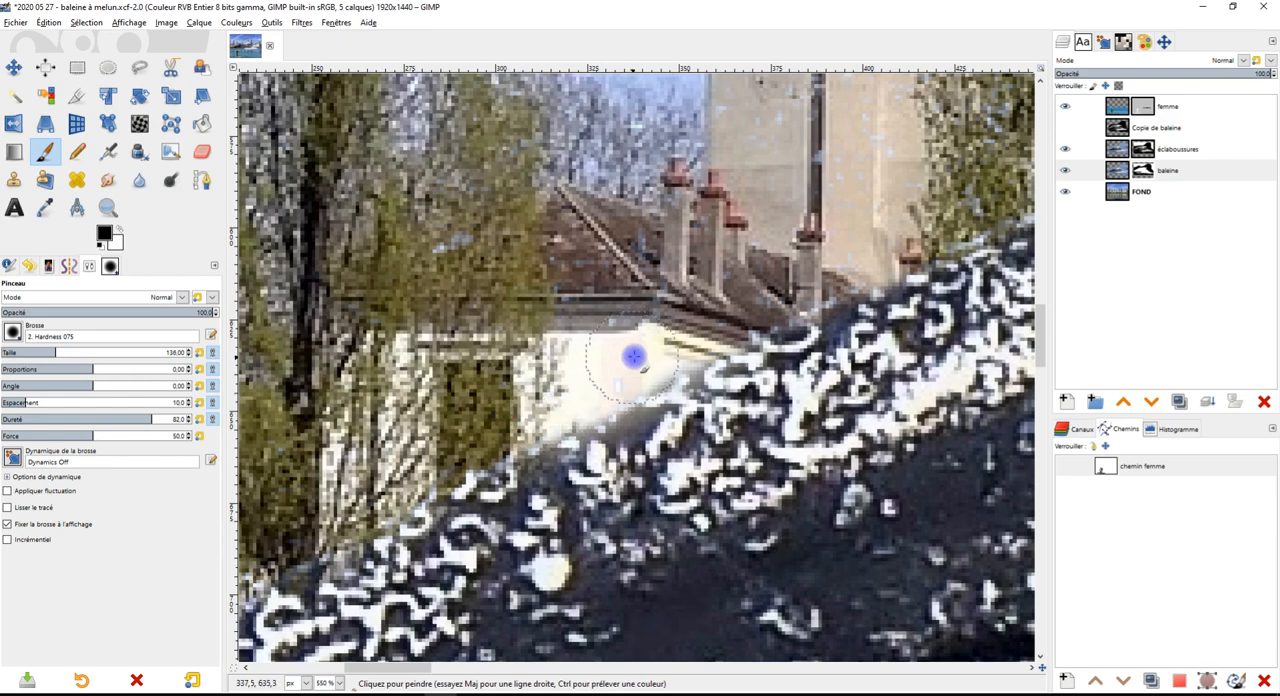
scroll(776, 268, down, 8)
scroll(980, 366, up, 5)
scroll(700, 409, up, 4)
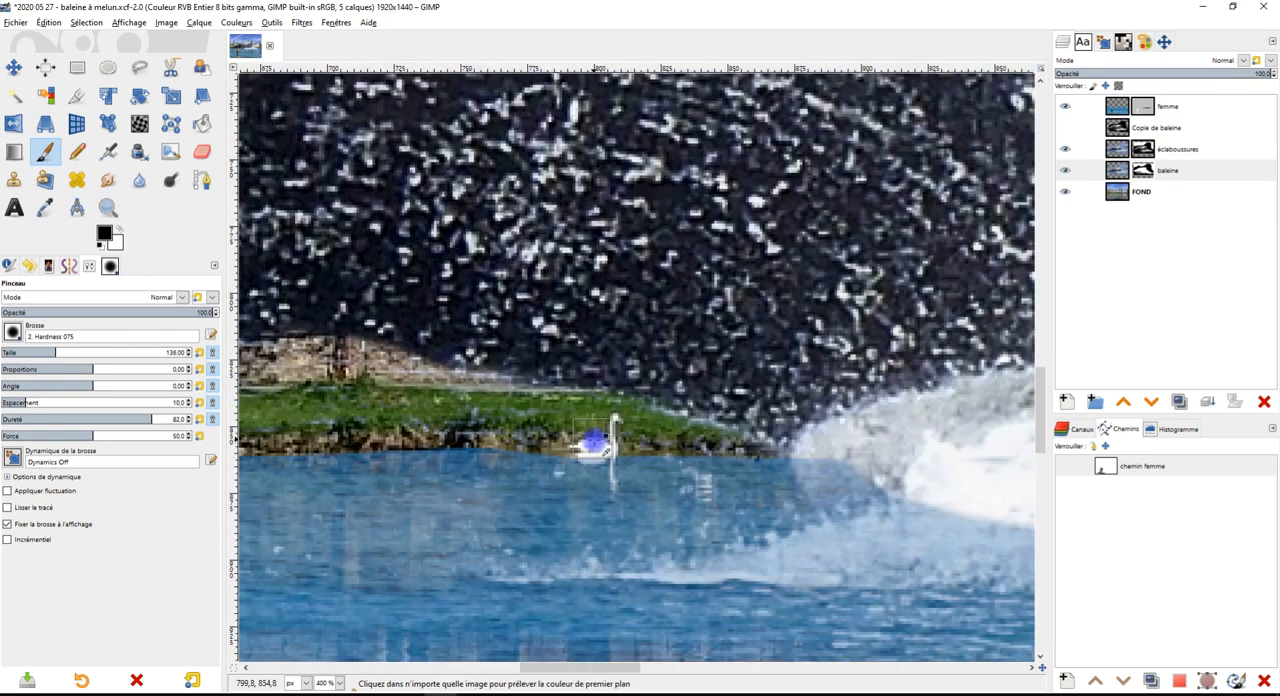
scroll(680, 420, down, 5)
scroll(769, 340, up, 5)
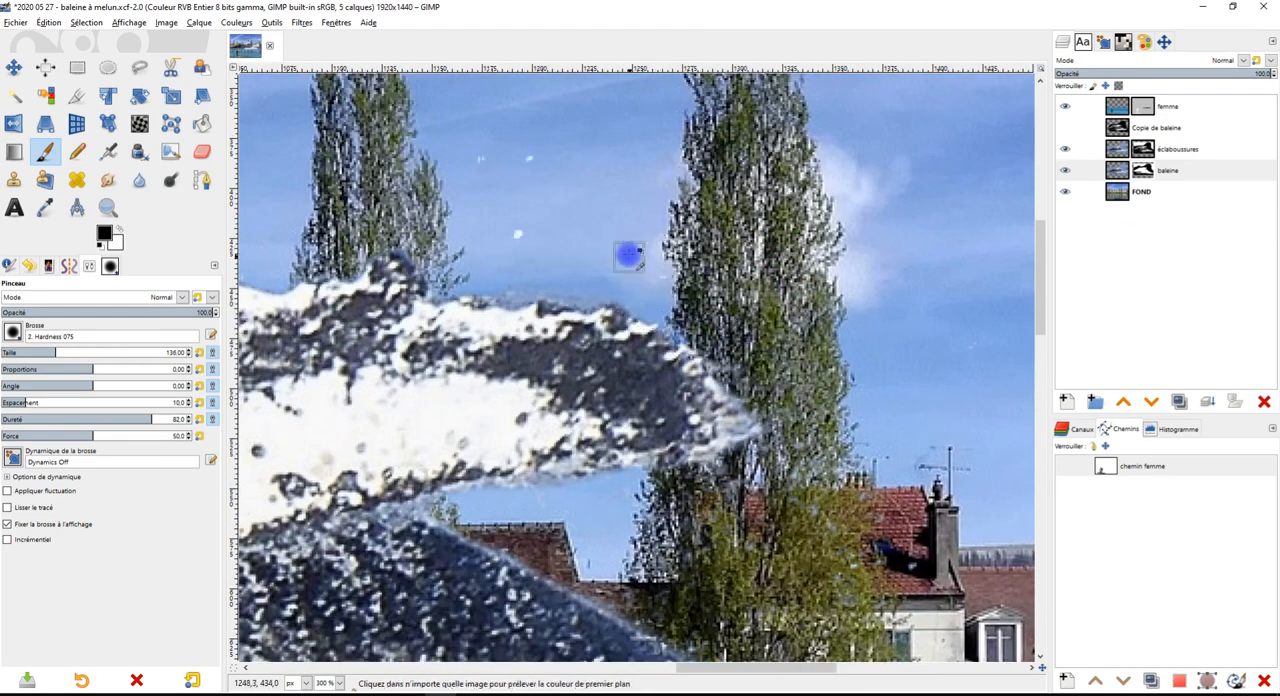
scroll(629, 262, down, 5)
scroll(563, 337, up, 4)
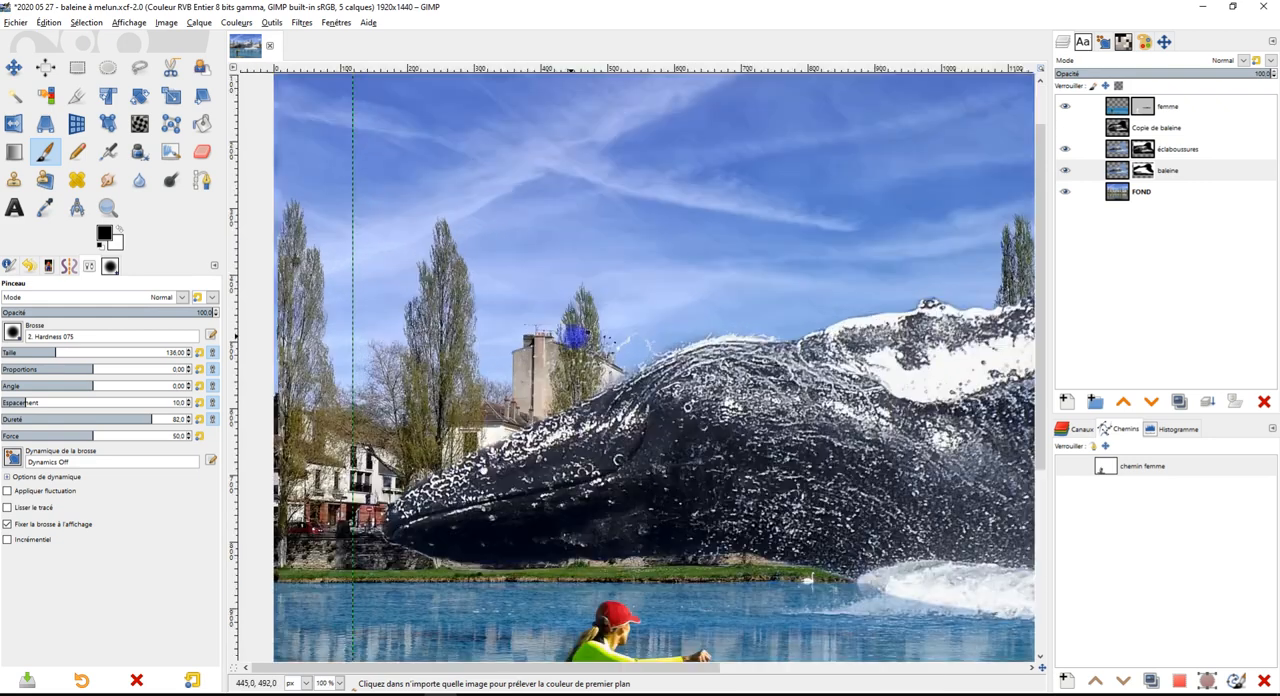
scroll(574, 338, up, 2)
scroll(722, 332, up, 2)
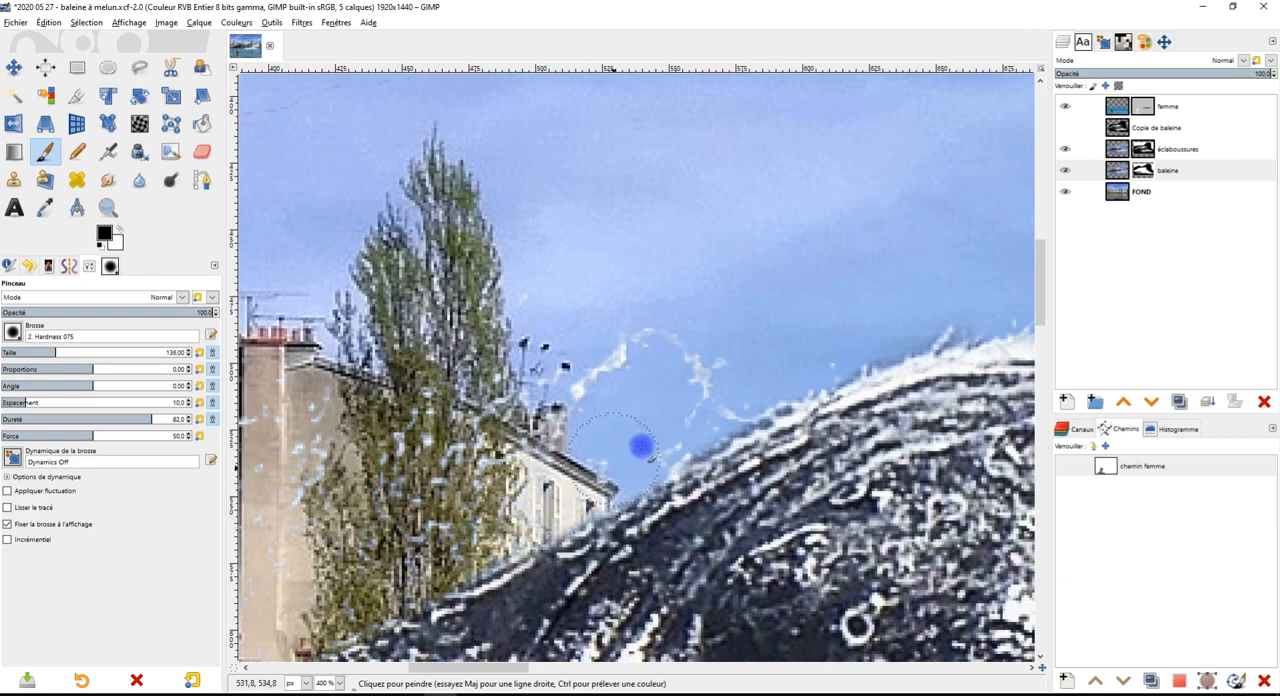
scroll(870, 358, down, 6)
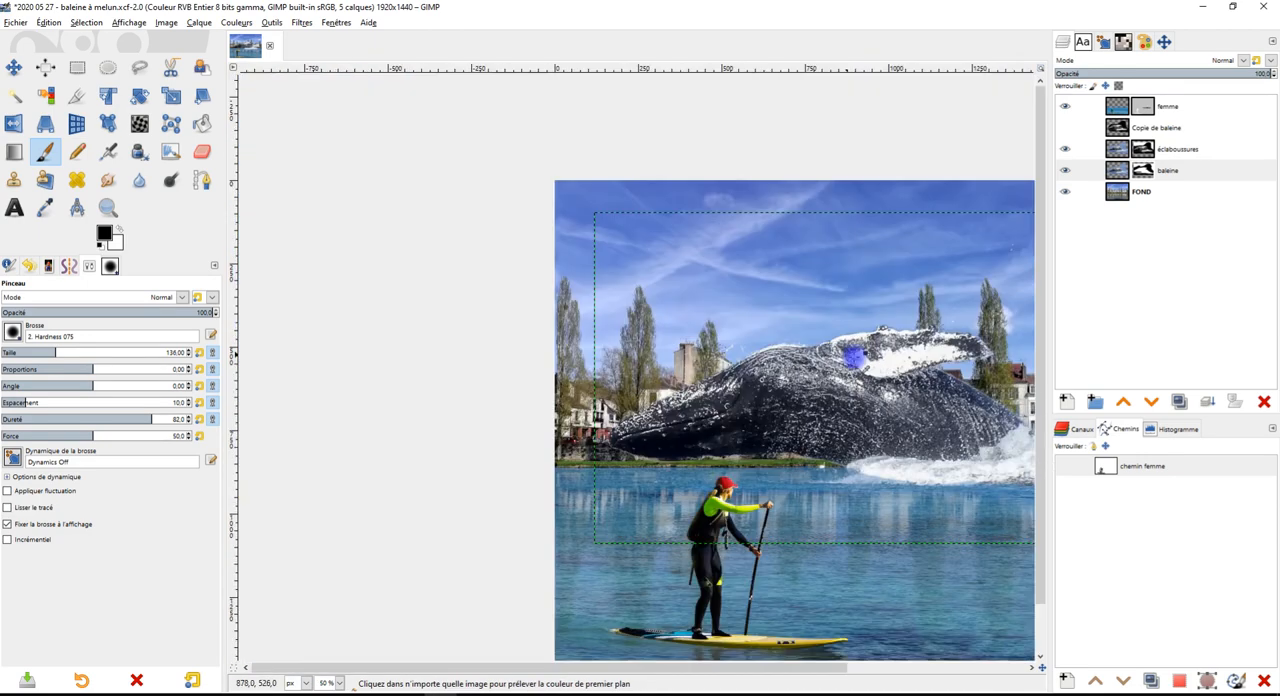
scroll(835, 352, up, 2)
Show and hide the Copie de baleine layer to compare its black-and-white splashes with the montage
click(1143, 147)
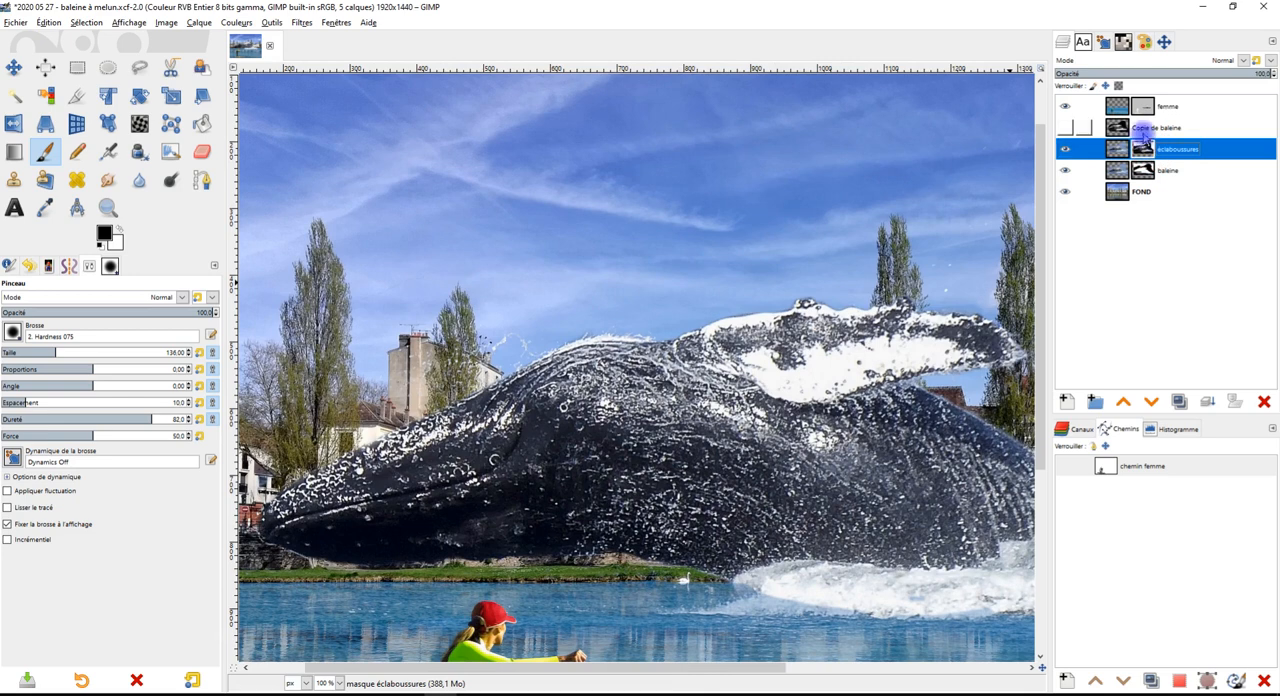
click(1120, 130)
click(1064, 128)
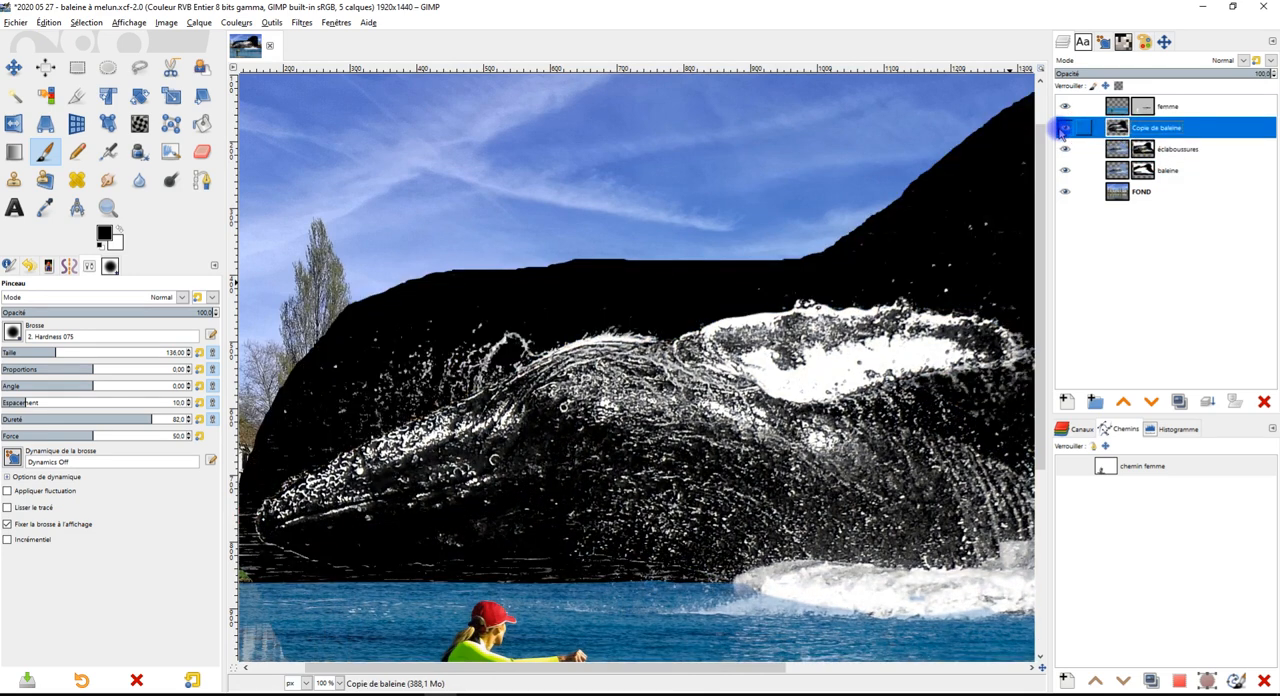
scroll(617, 328, up, 2)
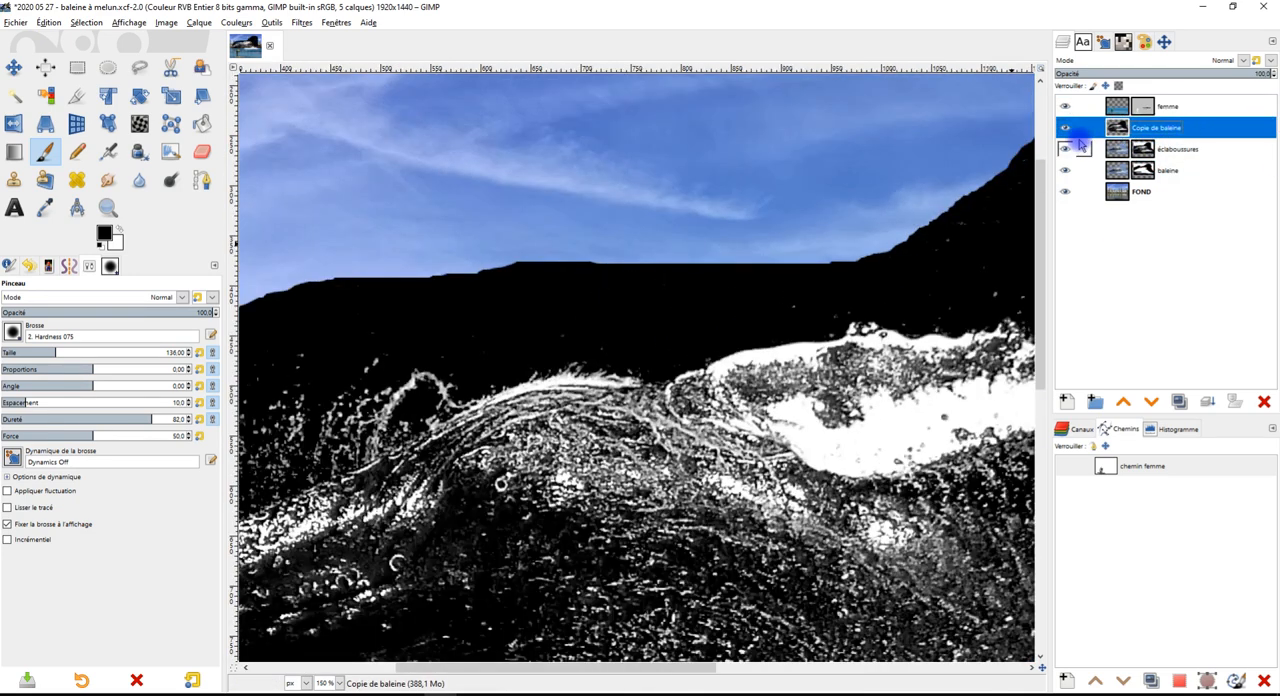
click(1065, 130)
click(1065, 130)
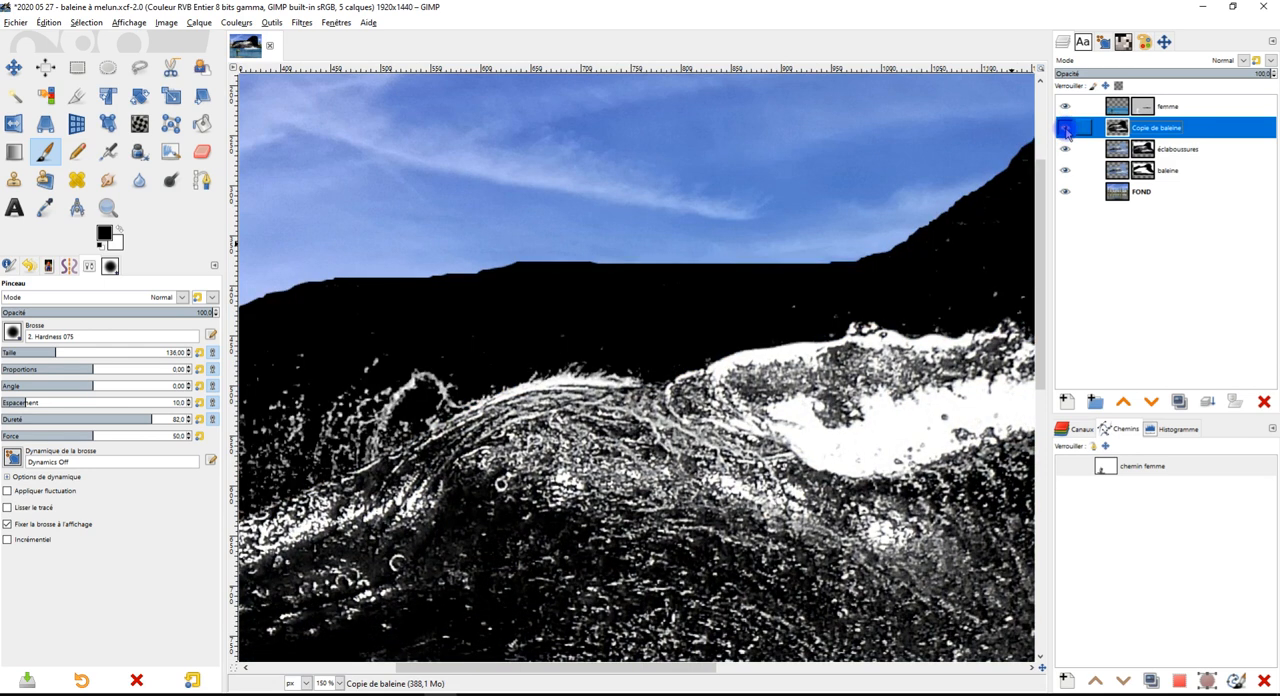
click(1065, 130)
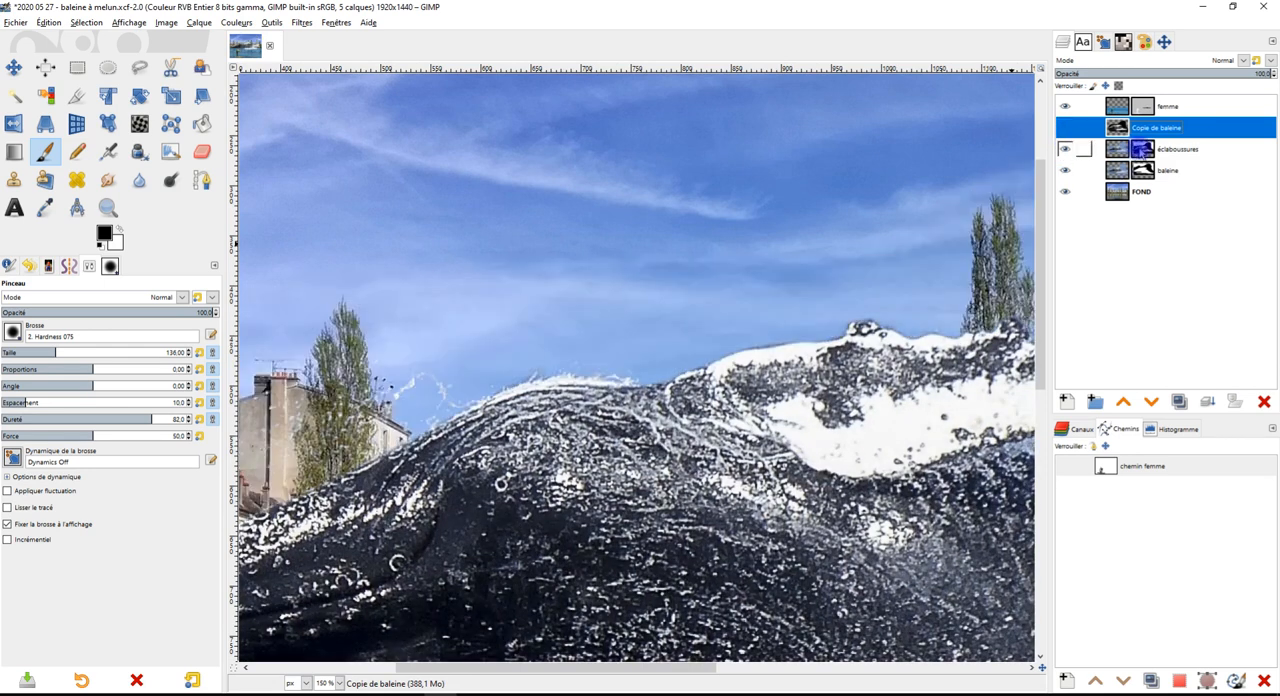
Display the éclaboussures layer mask on the canvas and inspect its splashes around the fin and whale's back
right_click(1141, 150)
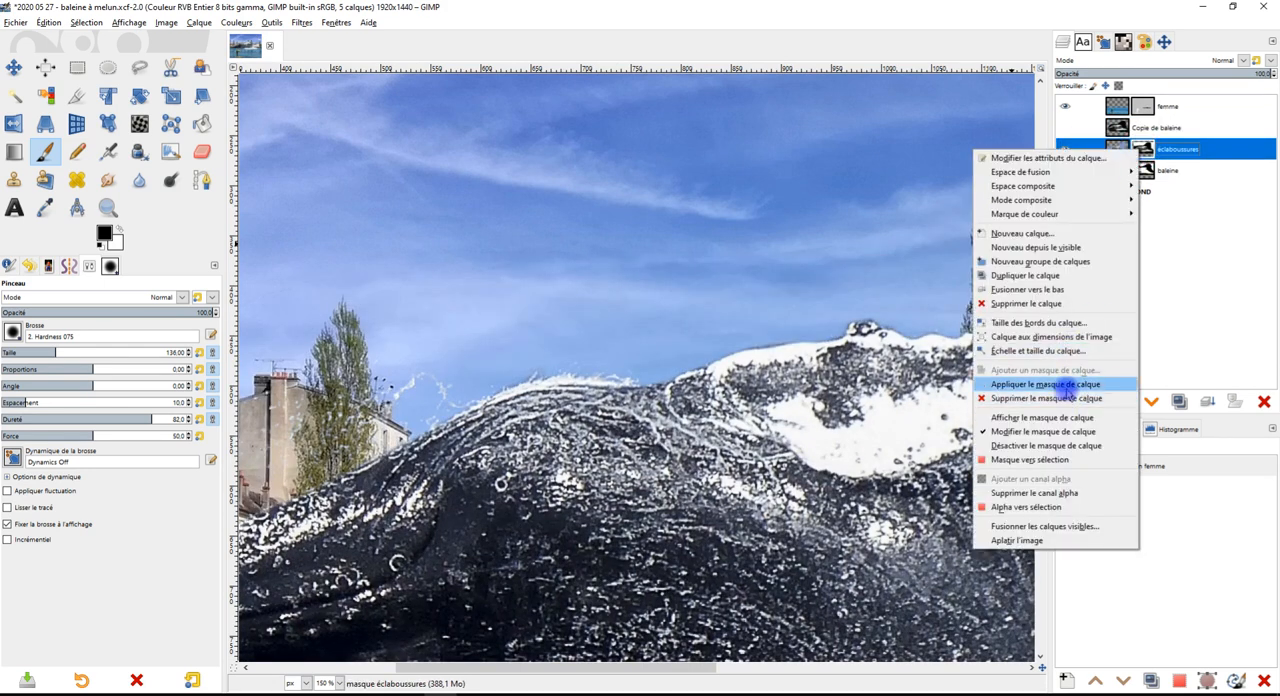
click(1060, 417)
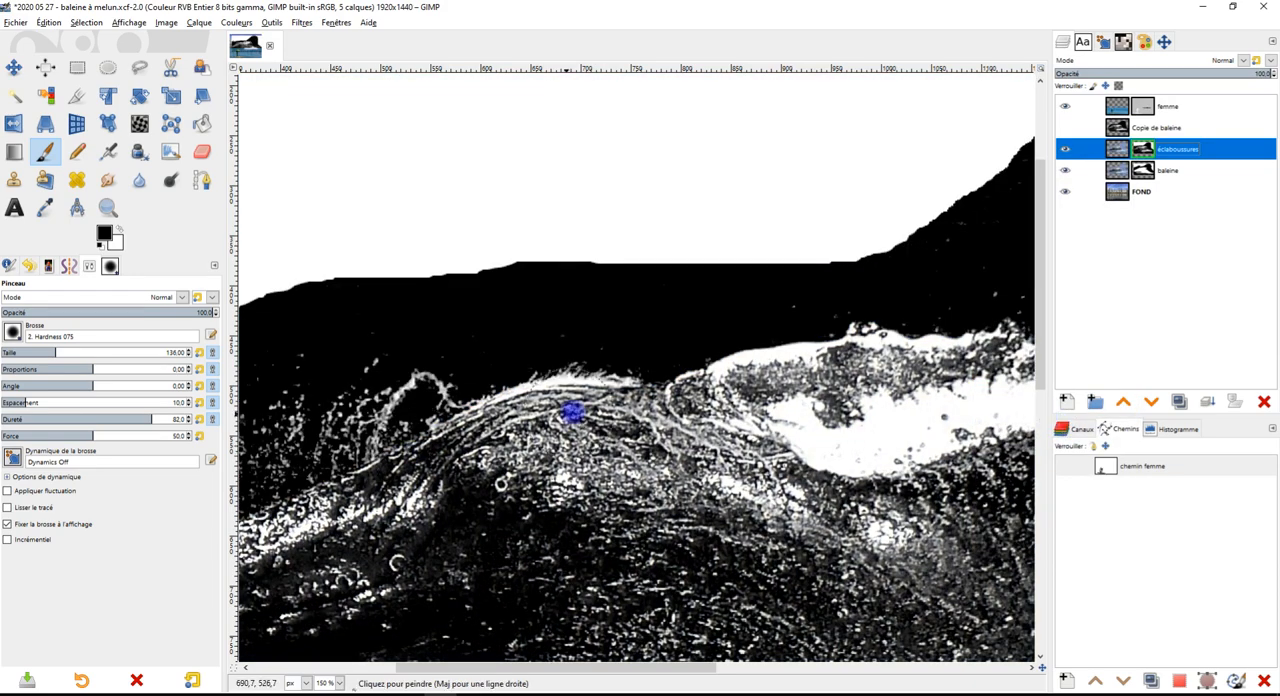
ctrl+scroll(571, 413, down, 3)
ctrl+scroll(814, 371, up, 4)
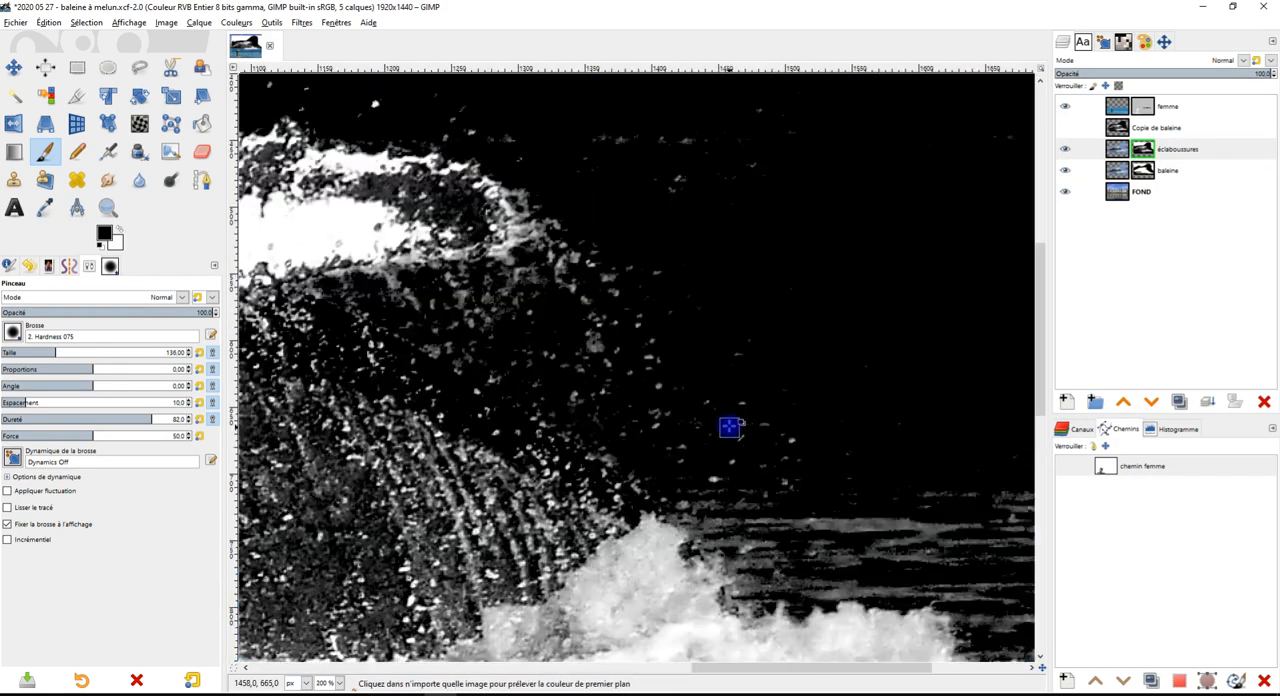
ctrl+scroll(760, 410, down, 2)
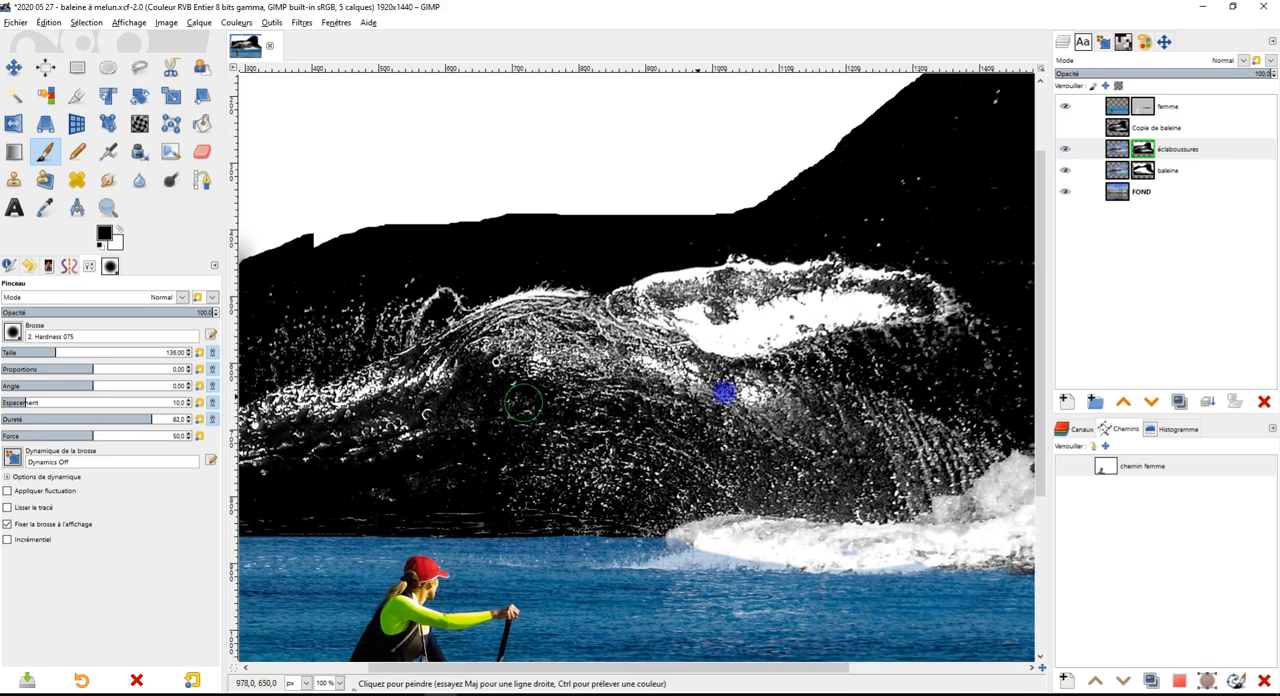
drag(724, 392, 786, 386)
Brighten the midtones of the éclaboussures mask with Levels, setting the input gamma to 2.15
click(228, 23)
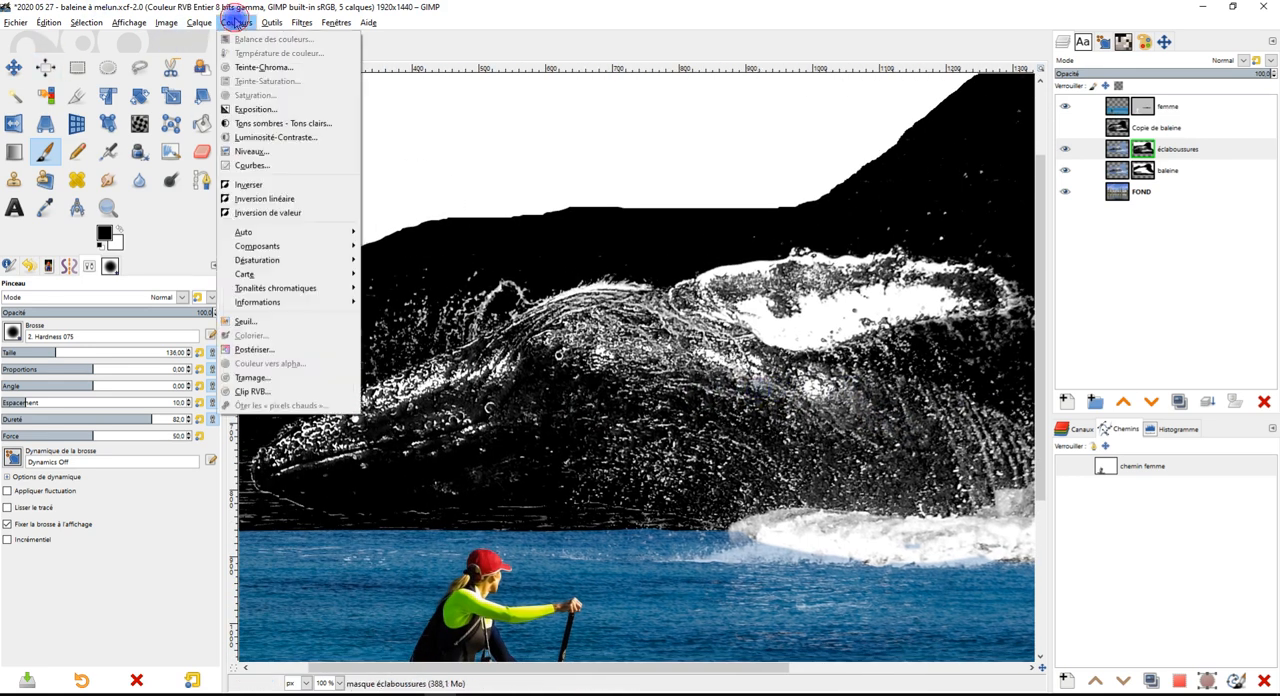
click(281, 152)
drag(147, 237, 115, 236)
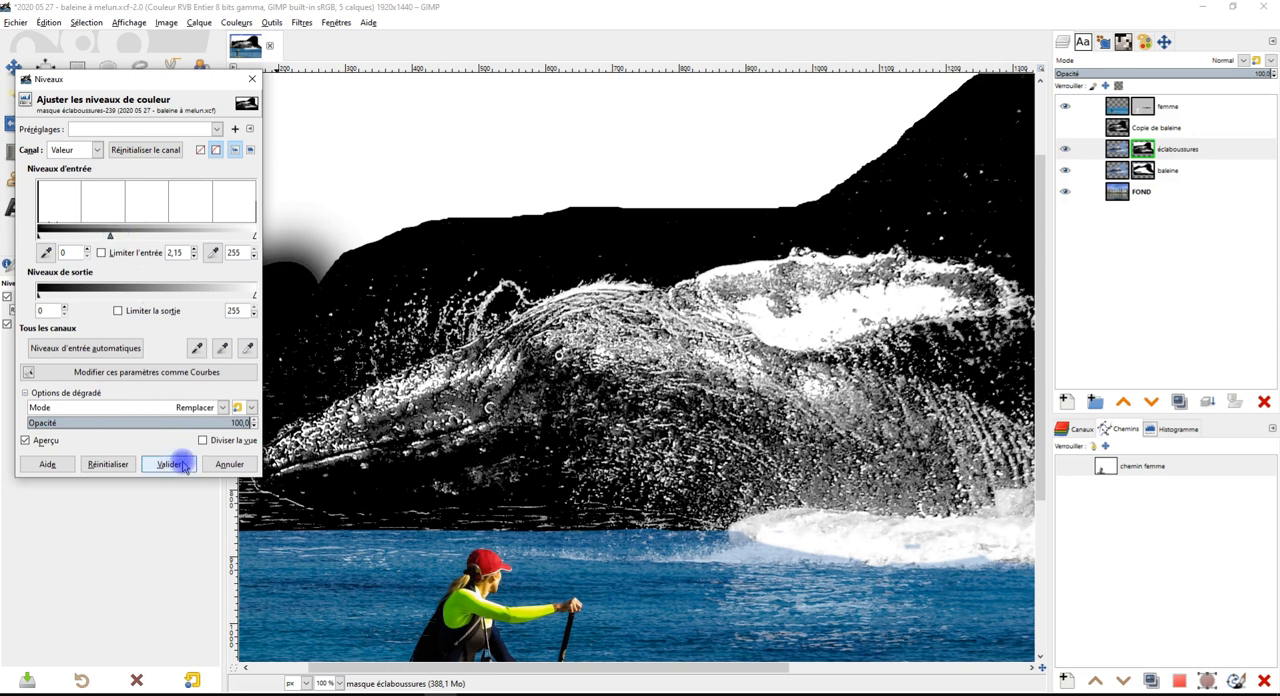
click(170, 464)
Stop displaying the éclaboussures layer mask and check the splashes around the fin, back and foam in the montage
right_click(1140, 150)
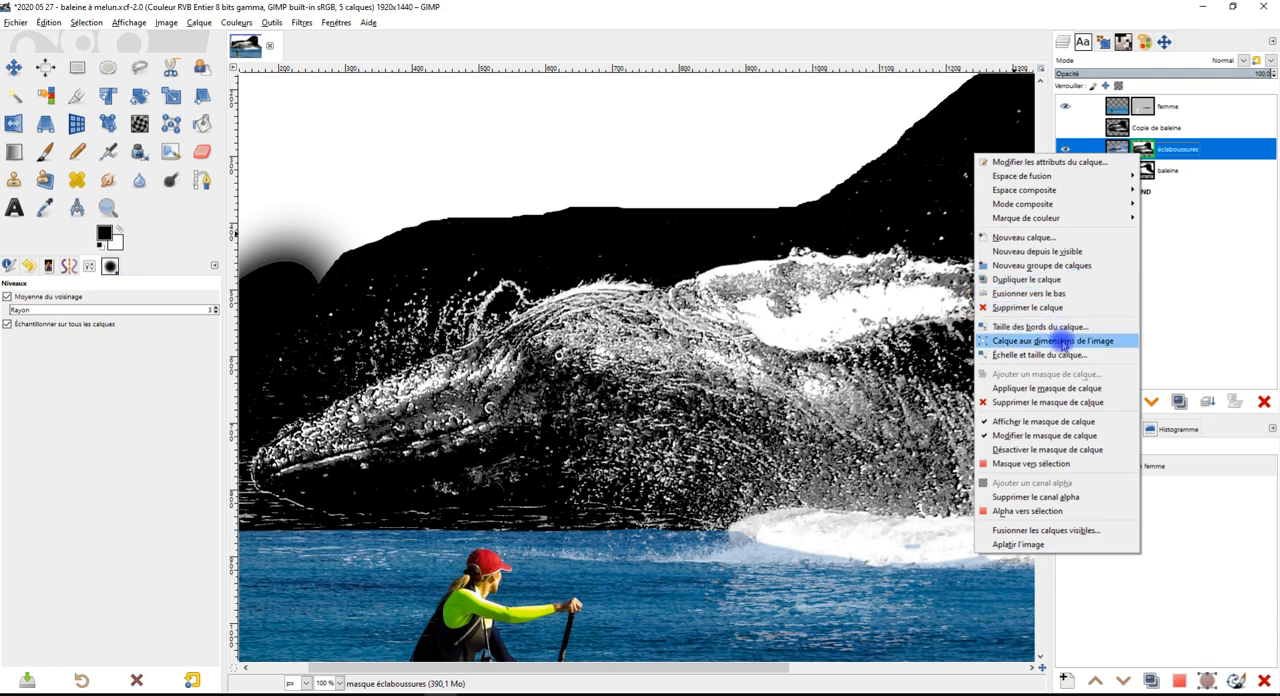
click(1045, 421)
scroll(848, 302, up, 4)
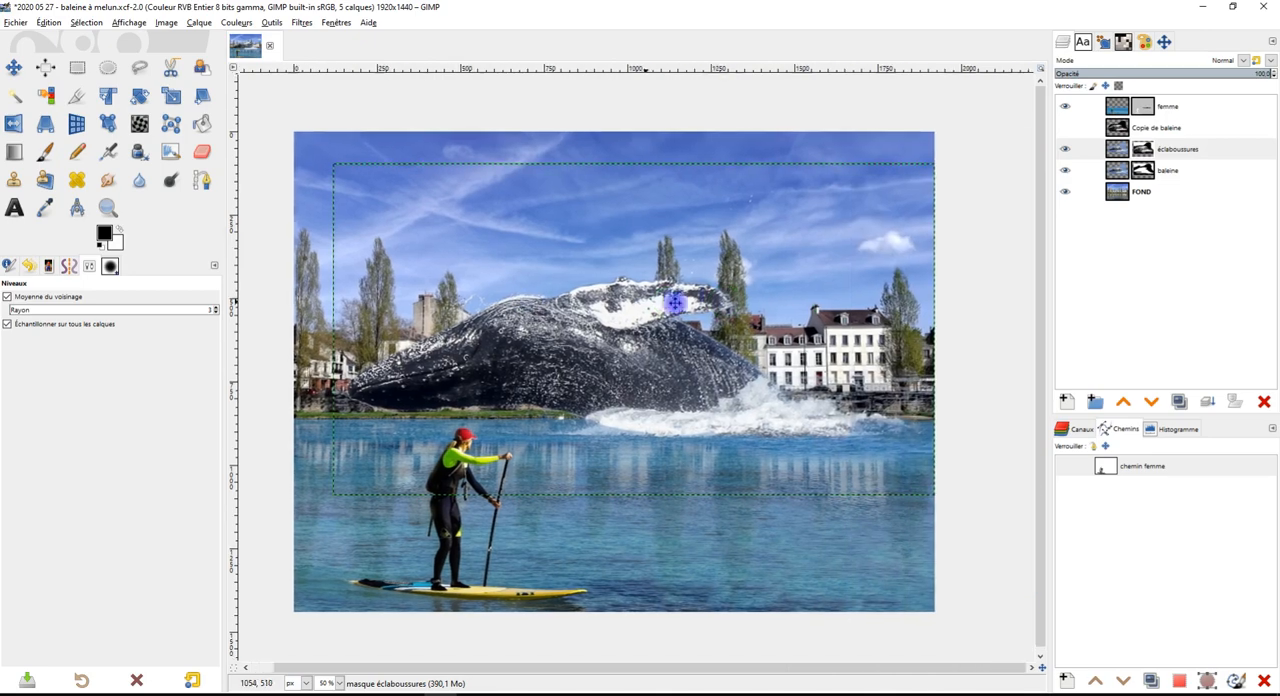
scroll(827, 319, down, 3)
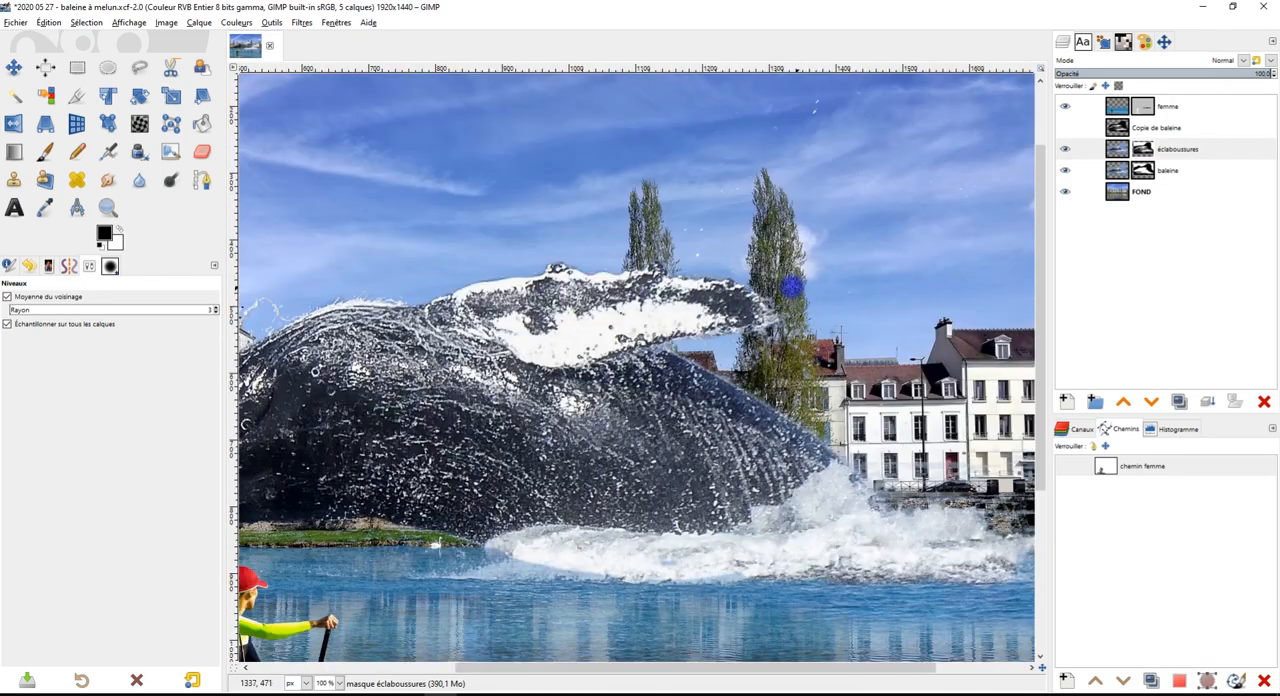
scroll(797, 294, up, 1)
scroll(686, 549, up, 3)
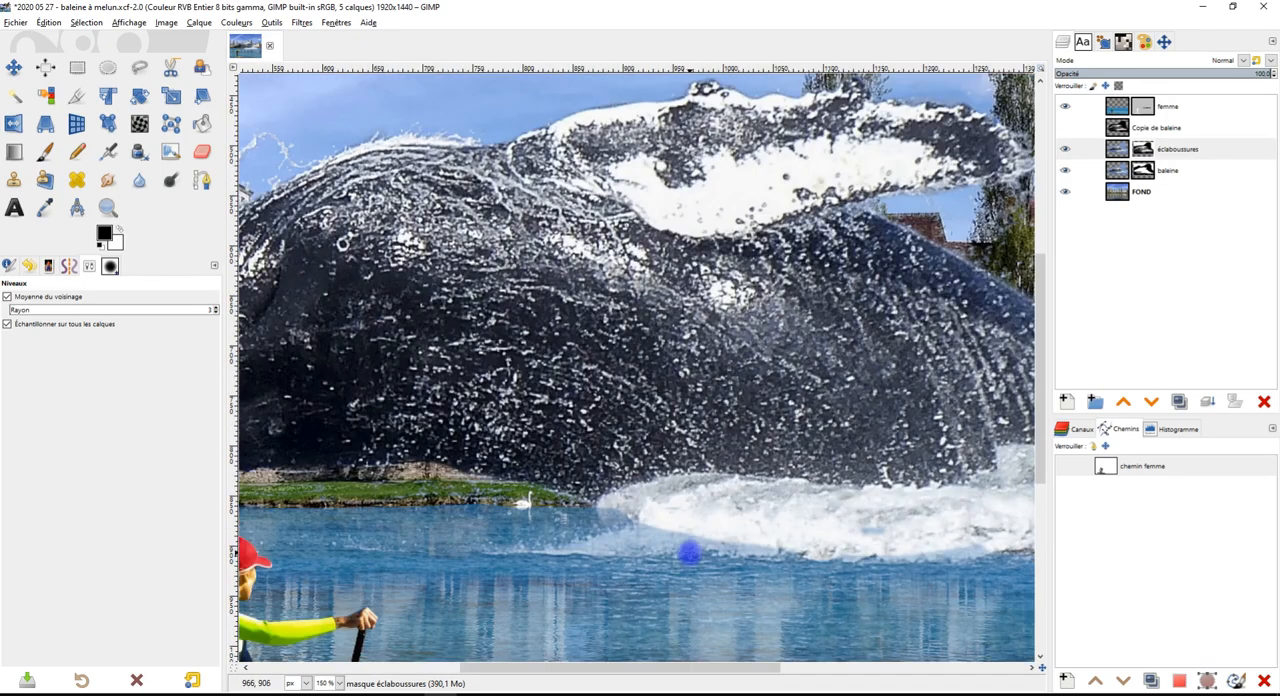
Paint black on the femme mask to uncover the foam along the waterline, undoing the stroke that spills below it
click(1138, 110)
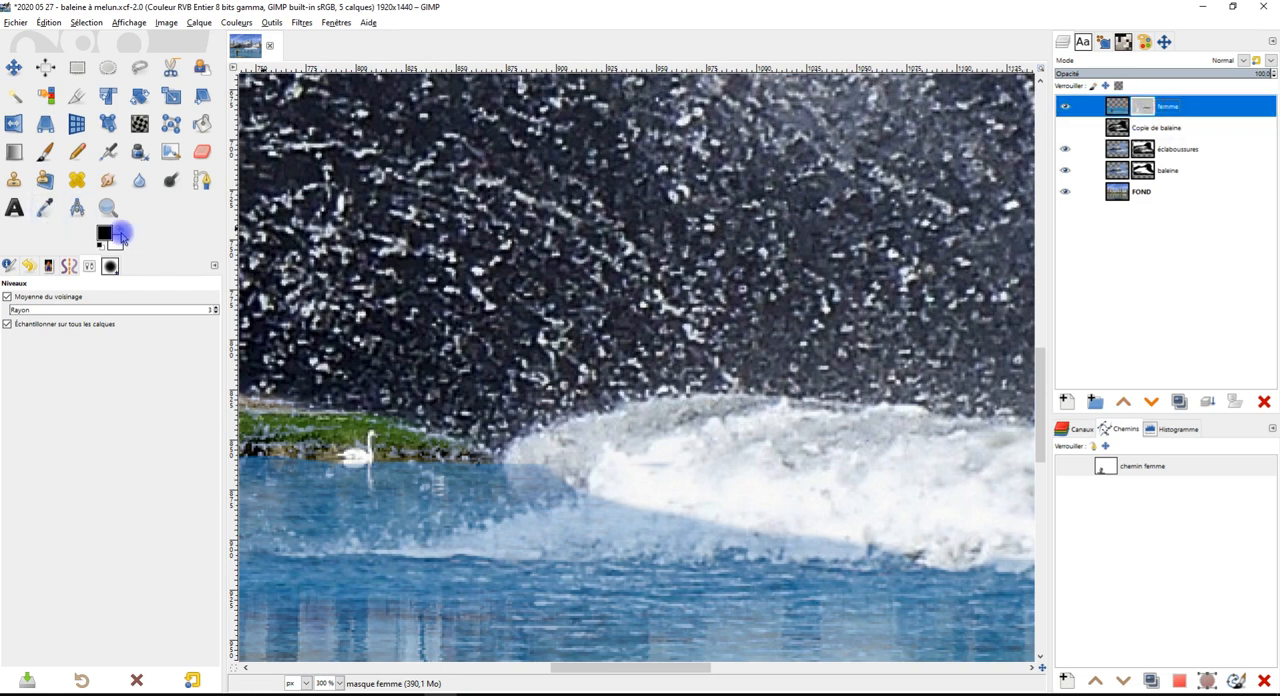
click(41, 150)
scroll(723, 543, up, 3)
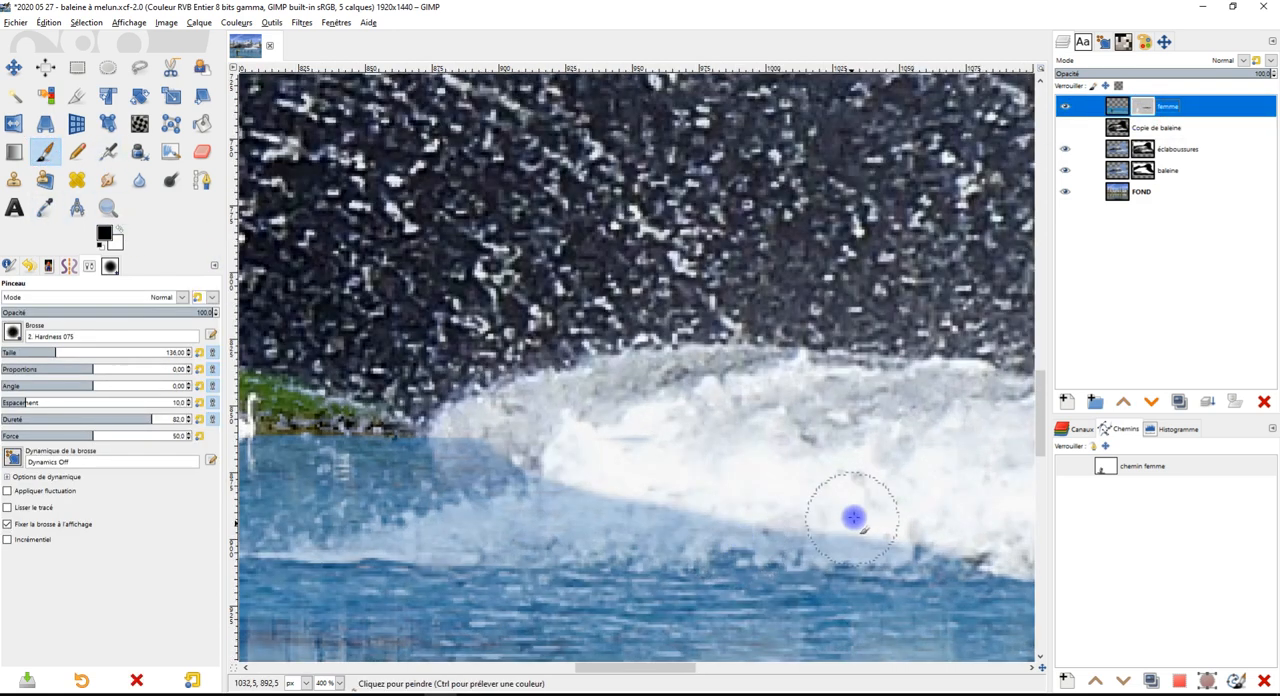
mouse_move(640, 524)
mouse_down()
mouse_move(617, 511)
mouse_move(543, 526)
mouse_up()
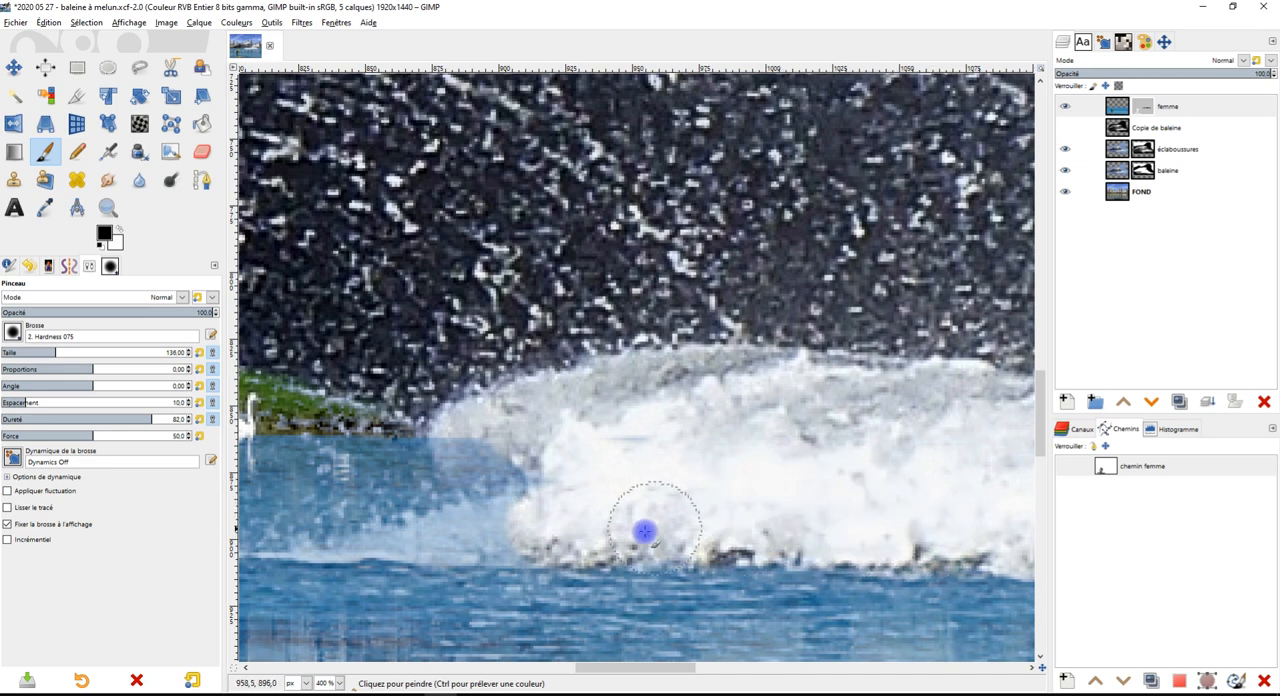
mouse_move(563, 536)
mouse_down()
mouse_move(543, 569)
mouse_move(429, 569)
mouse_up()
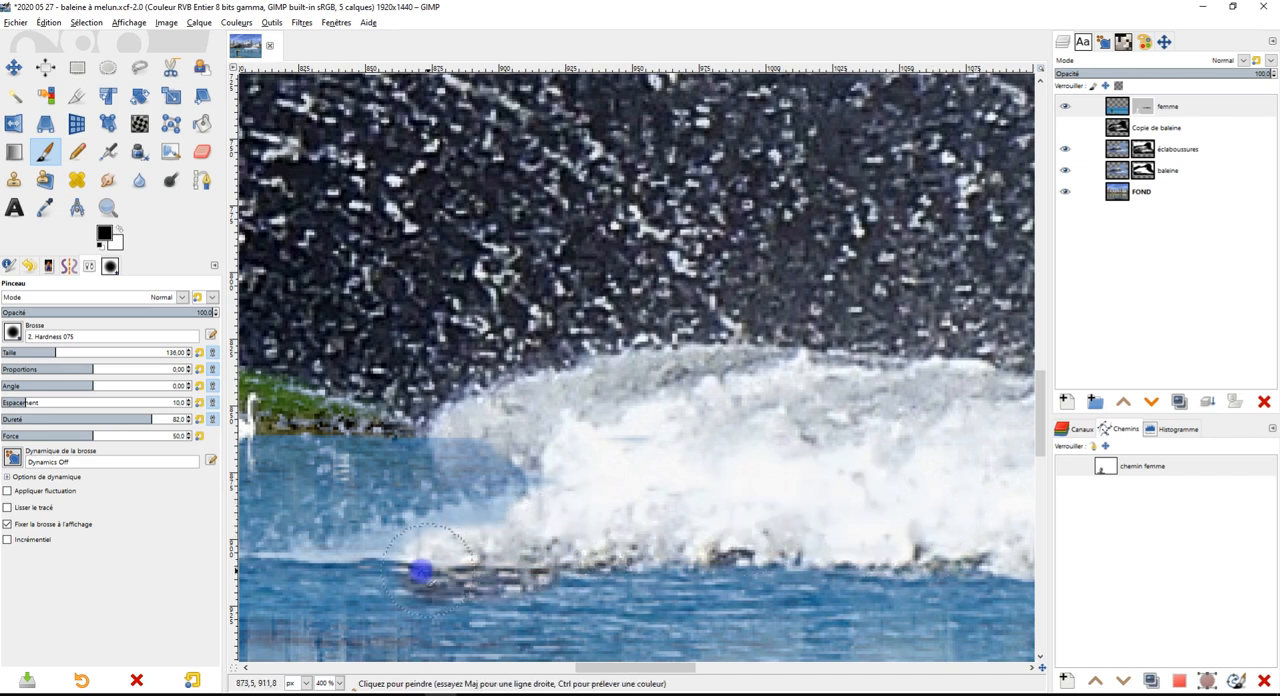
key(ctrl+z)
Uncover the foam's pointed tip and the bluish patch near the swan by painting black on the femme mask
scroll(638, 517, up, 3)
mouse_move(660, 423)
mouse_down()
mouse_move(449, 451)
mouse_move(580, 389)
mouse_move(376, 449)
mouse_move(691, 457)
mouse_move(803, 477)
mouse_move(287, 460)
mouse_move(360, 448)
mouse_up()
scroll(500, 431, down, 3)
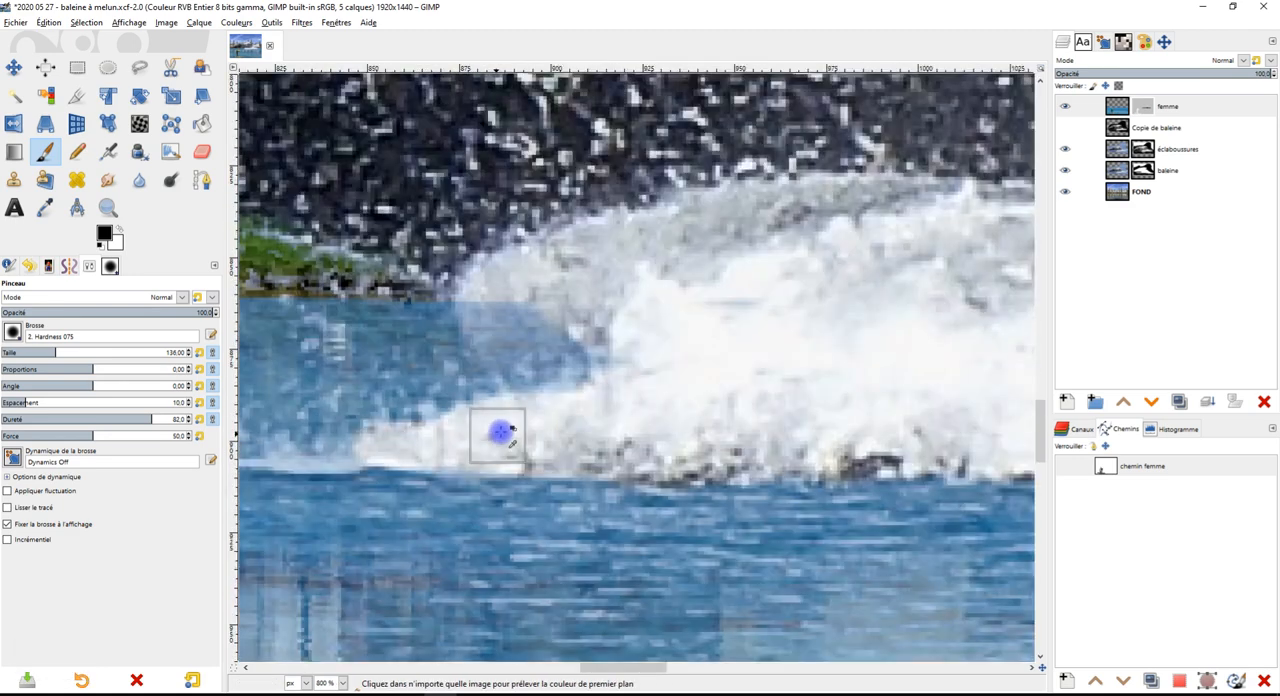
scroll(571, 314, up, 4)
mouse_move(459, 410)
mouse_down()
mouse_move(359, 401)
mouse_move(288, 458)
mouse_move(574, 489)
mouse_move(284, 518)
mouse_move(592, 563)
mouse_up()
scroll(592, 563, down, 3)
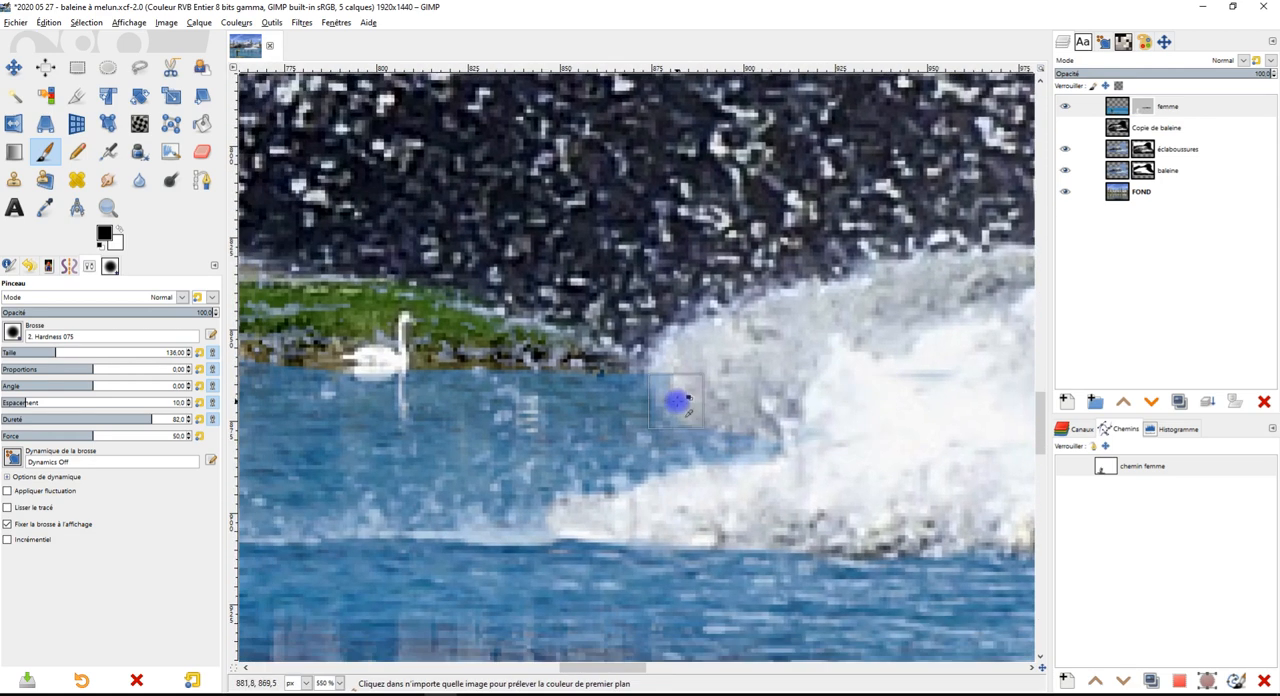
scroll(677, 400, up, 1)
mouse_move(680, 410)
mouse_down()
mouse_move(802, 436)
mouse_move(818, 464)
mouse_move(730, 465)
mouse_up()
Review the whole montage, examining the foam, the splashes over the buildings and the whale's back
scroll(860, 480, down, 4)
scroll(752, 516, up, 2)
scroll(741, 514, down, 6)
scroll(763, 466, up, 4)
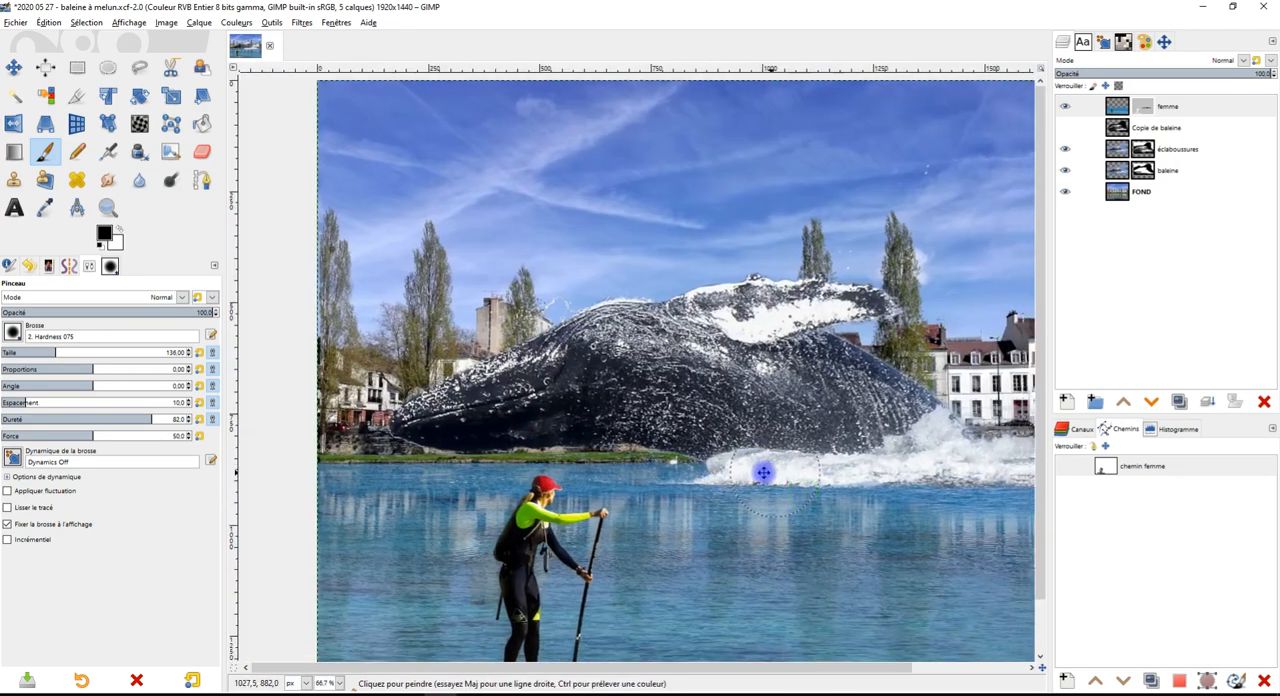
scroll(793, 504, down, 3)
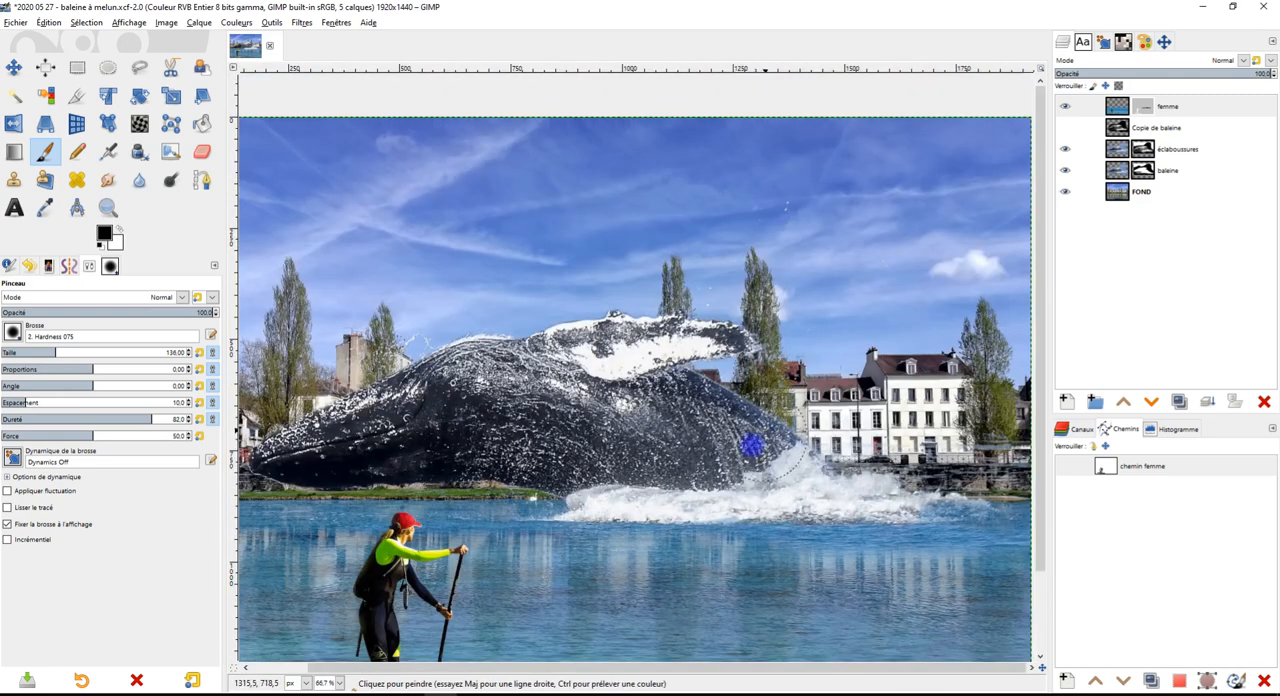
scroll(527, 347, up, 3)
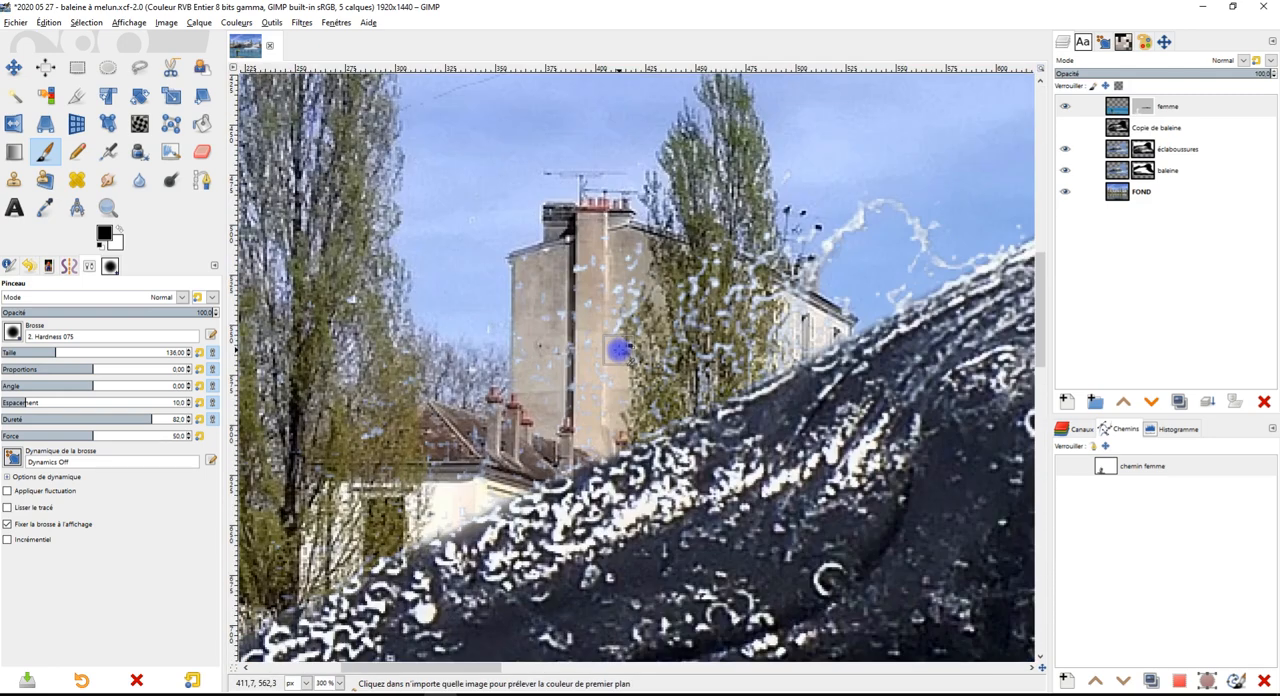
scroll(619, 349, down, 4)
scroll(714, 395, up, 1)
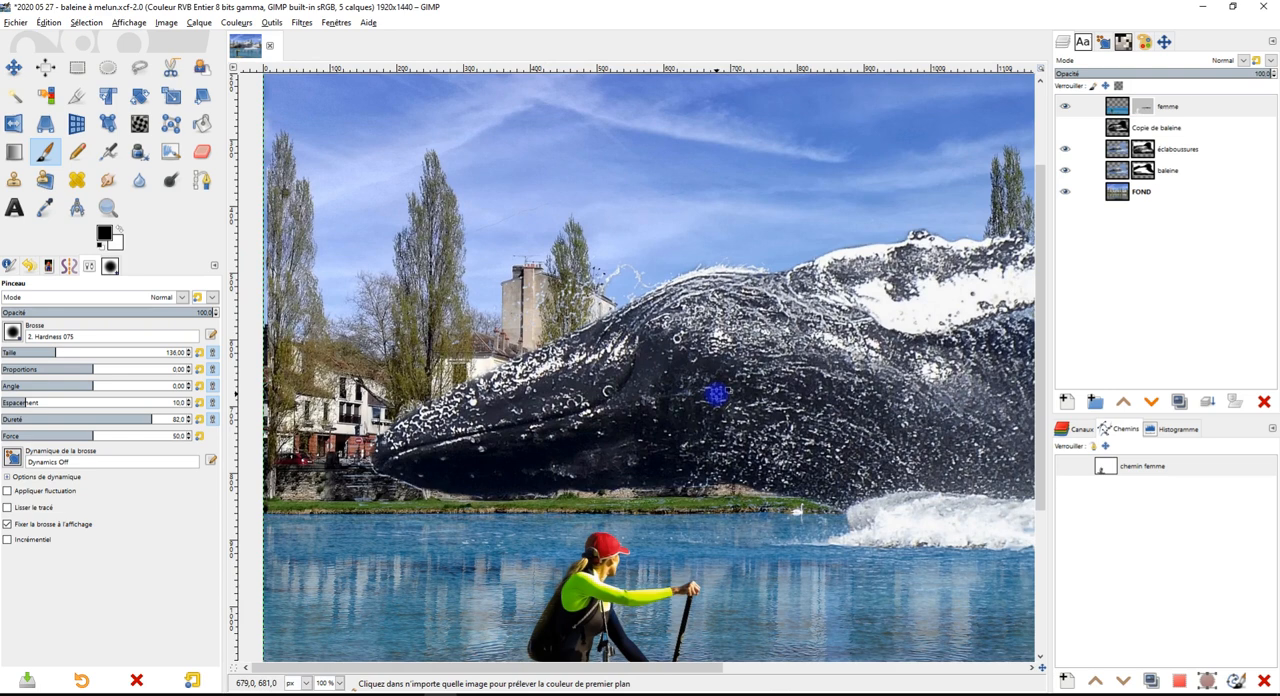
drag(812, 412, 637, 374)
scroll(734, 394, down, 1)
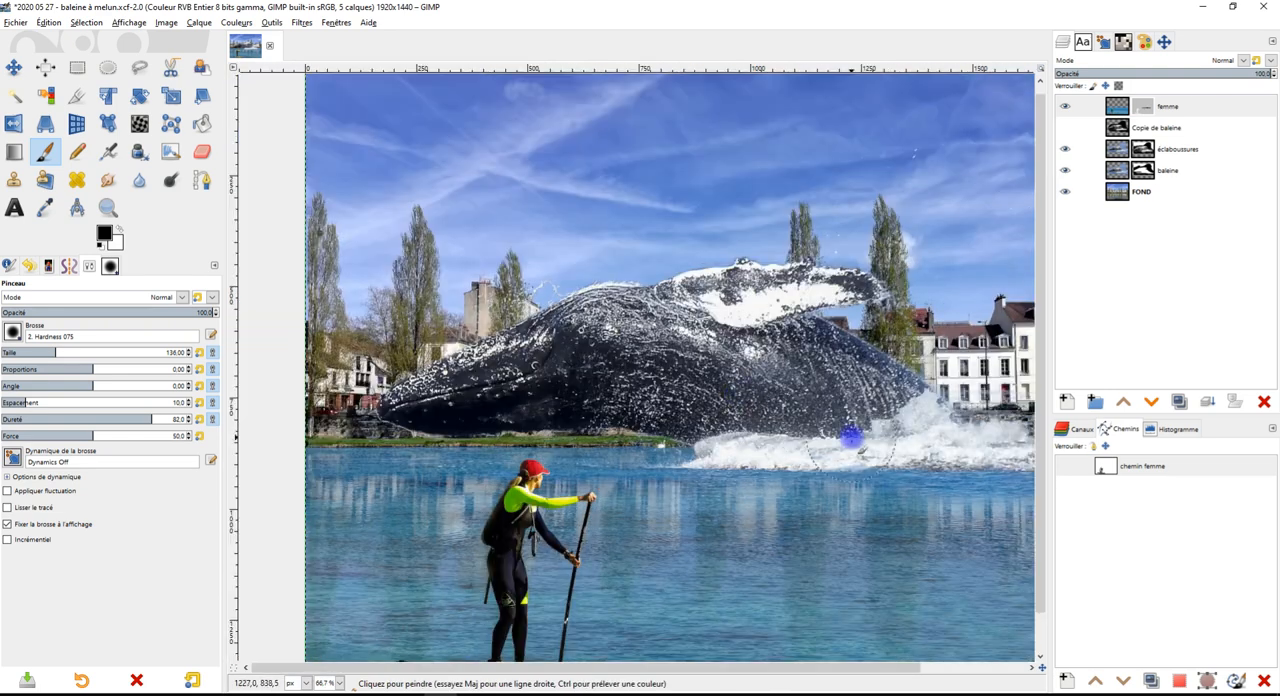
drag(851, 440, 734, 414)
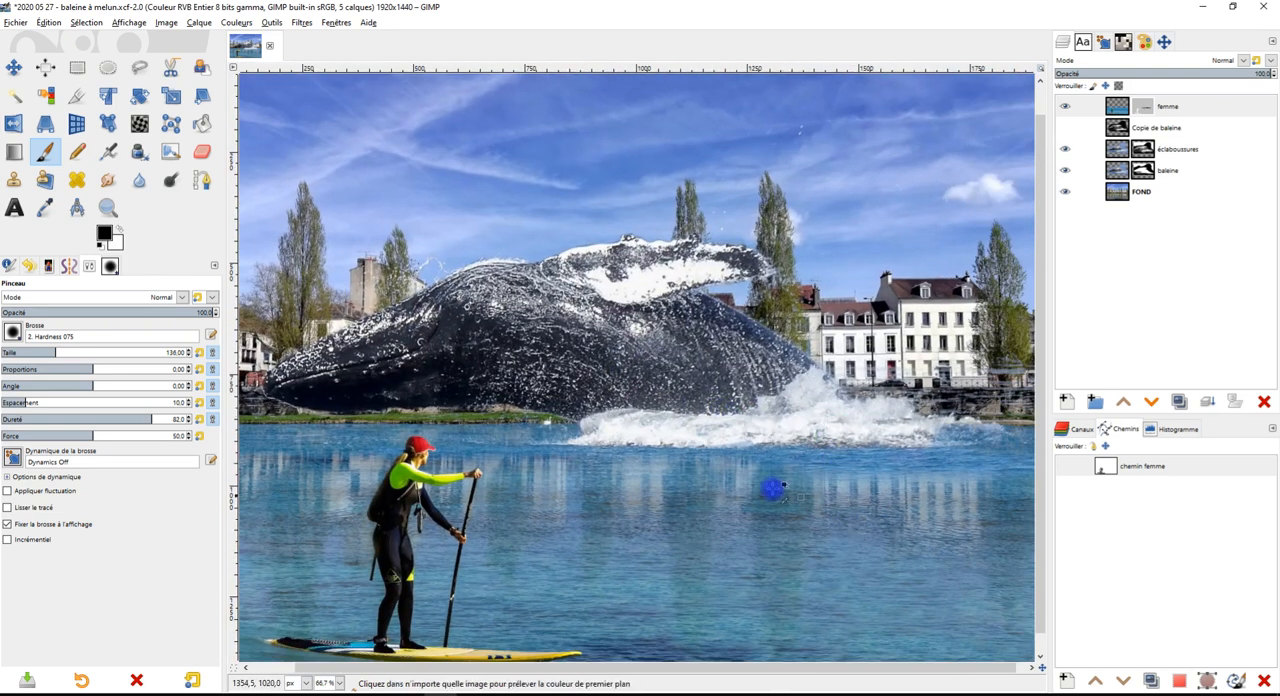
scroll(760, 480, down, 1)
scroll(751, 422, up, 4)
Duplicate the éclaboussures layer with its mask to reinforce the splashes
drag(789, 350, 706, 531)
click(1175, 149)
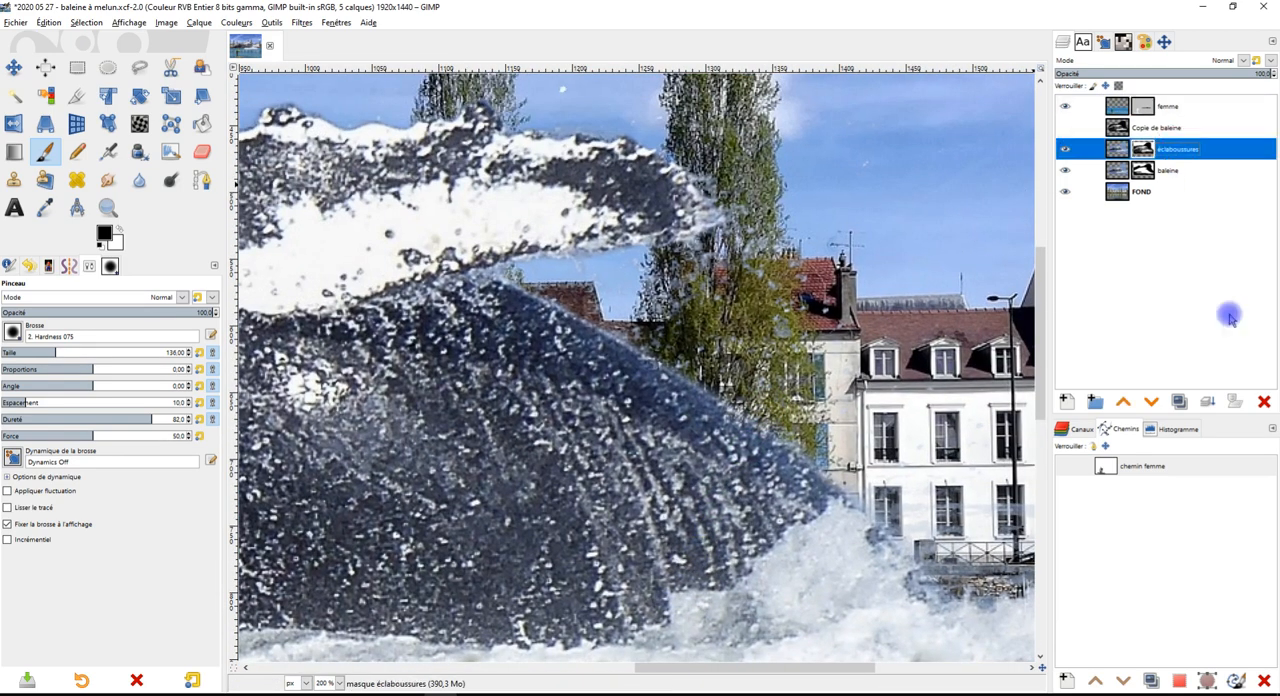
click(1180, 402)
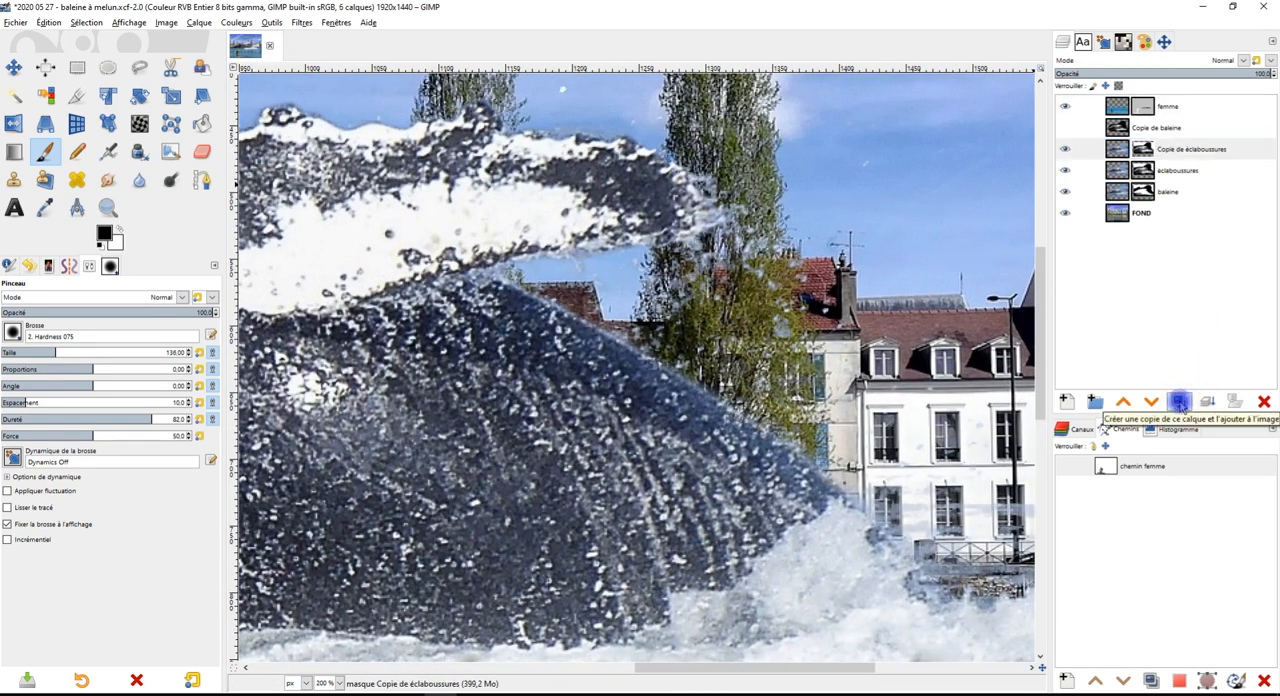
scroll(781, 393, down, 2)
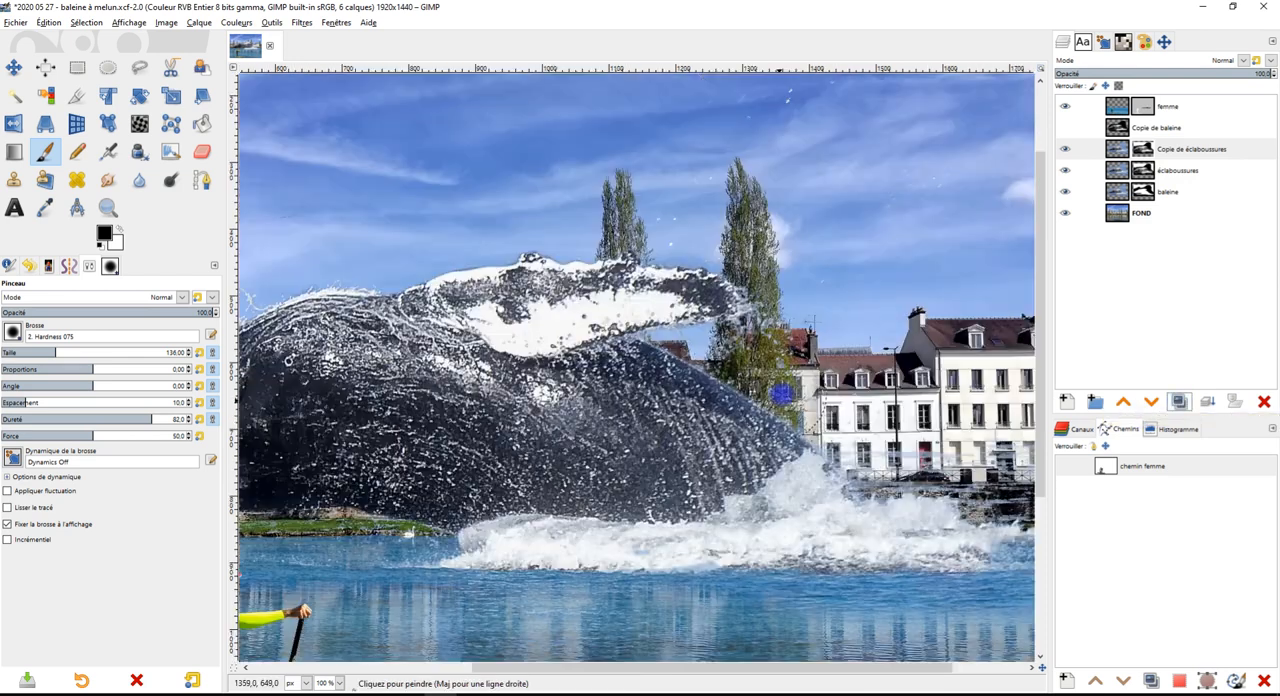
Duplicate the splash copy once more, merge both copies down into éclaboussures, and compare the montage with that layer hidden and shown
drag(753, 367, 791, 419)
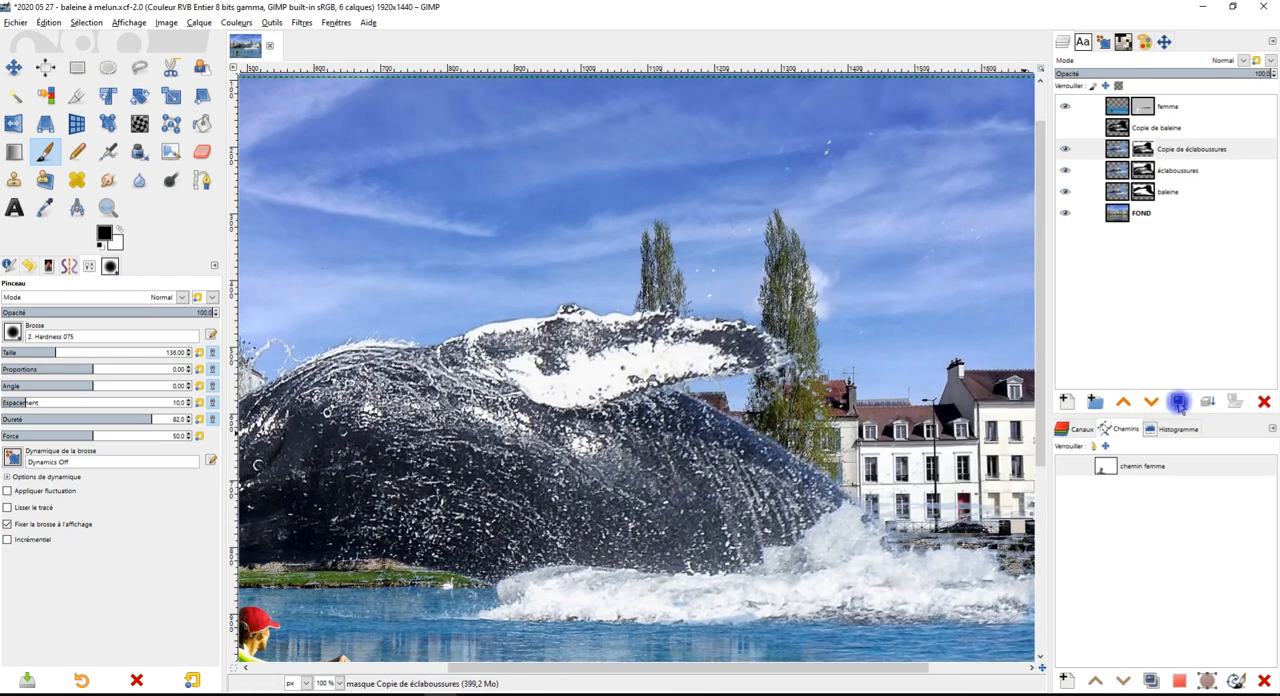
click(1180, 402)
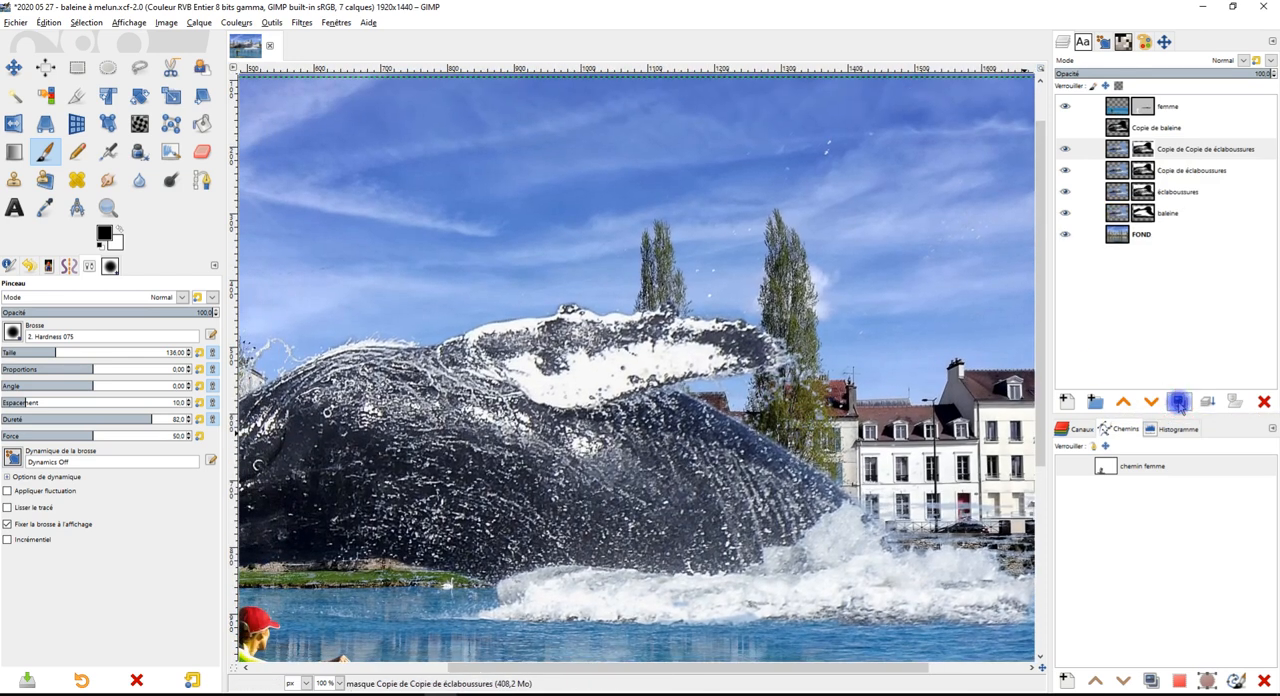
click(1205, 152)
click(1209, 403)
click(1208, 403)
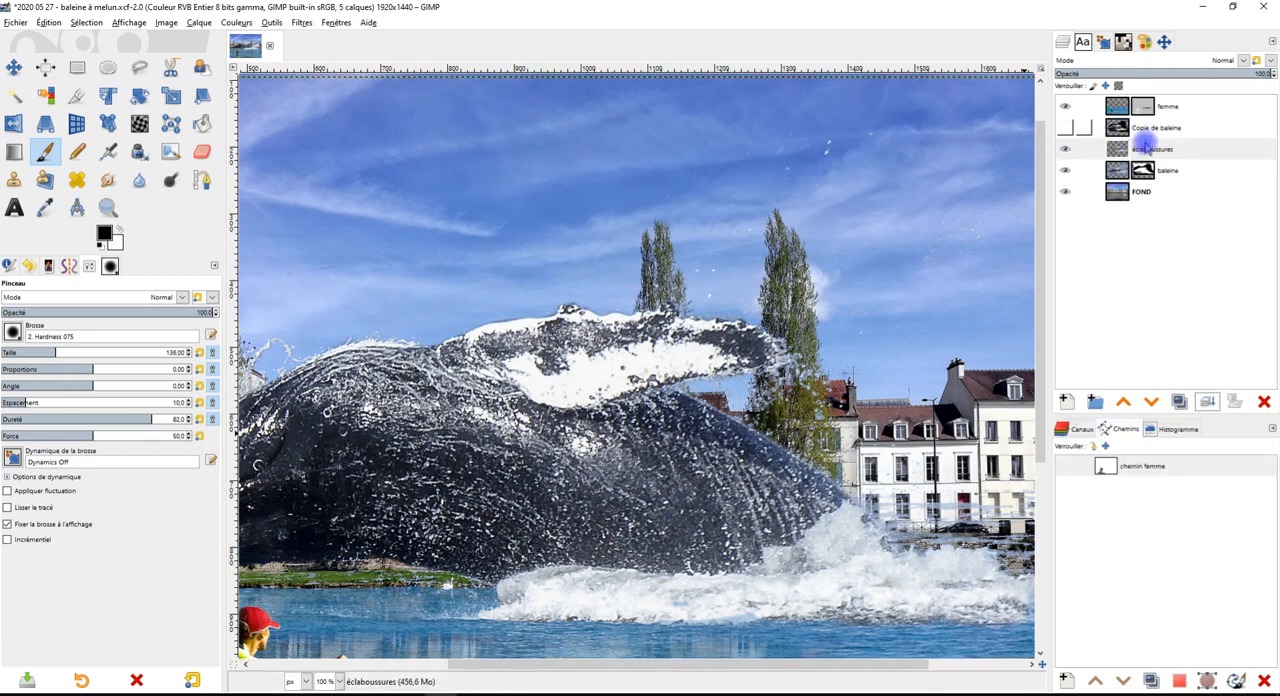
click(1066, 149)
click(1066, 149)
click(1066, 149)
click(1066, 149)
Erase the pale horizontal streaks and stray splash residue over the building facades, tree and quay wall on the éclaboussures layer
drag(832, 463, 608, 322)
scroll(777, 322, up, 2)
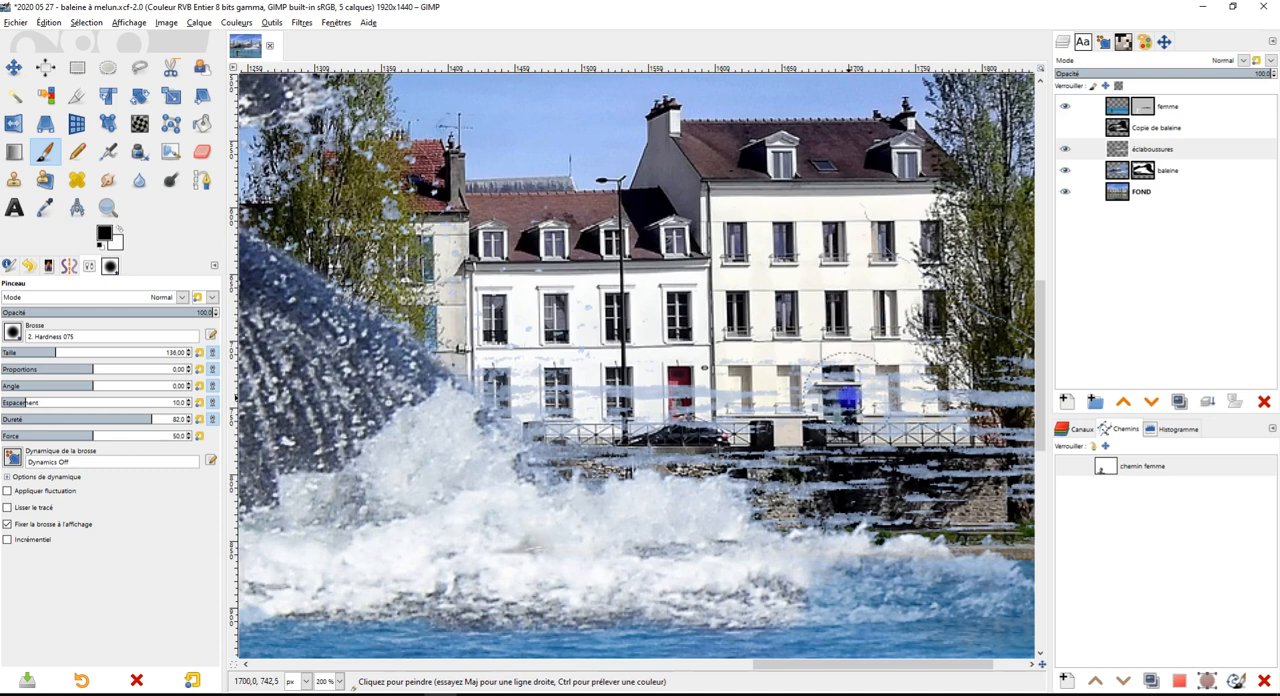
drag(849, 397, 818, 343)
scroll(920, 367, up, 1)
scroll(920, 366, down, 1)
drag(920, 366, 697, 385)
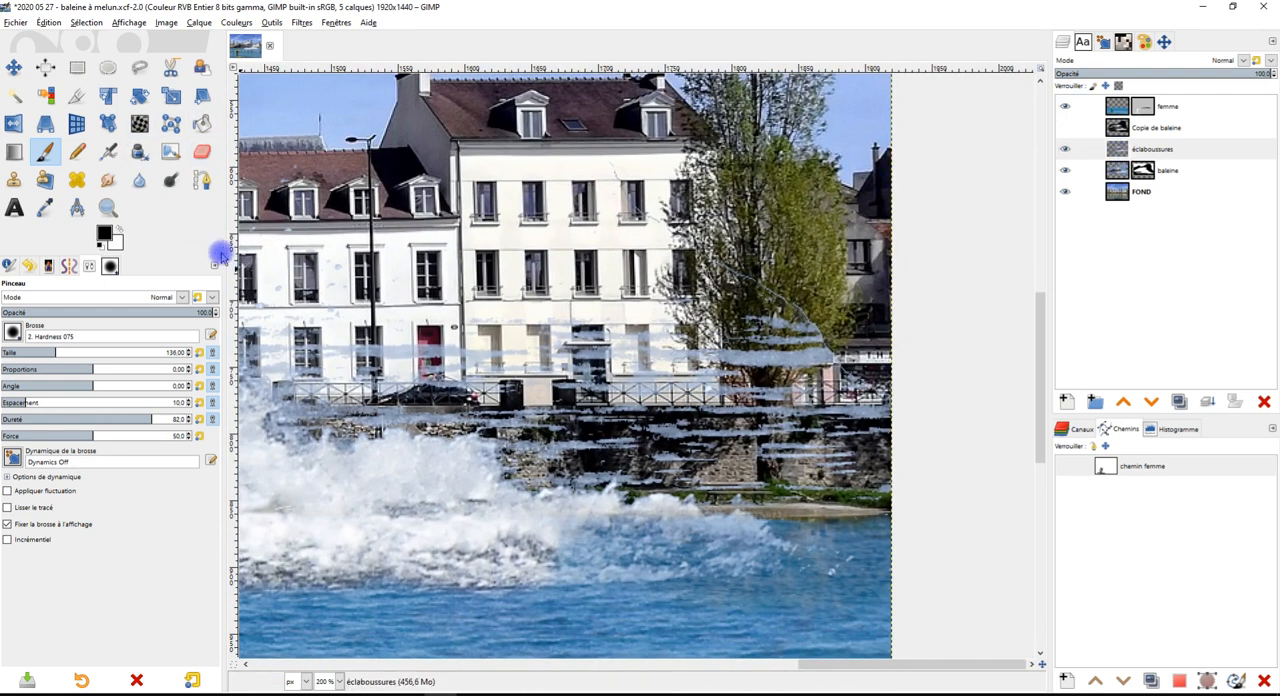
click(203, 152)
mouse_move(650, 358)
mouse_down()
mouse_move(868, 417)
mouse_move(760, 354)
mouse_move(710, 387)
mouse_move(791, 448)
mouse_move(797, 439)
mouse_move(759, 433)
mouse_move(749, 444)
mouse_move(666, 433)
mouse_move(591, 386)
mouse_move(562, 388)
mouse_move(620, 429)
mouse_move(690, 436)
mouse_up()
mouse_move(578, 406)
mouse_down()
mouse_move(445, 360)
mouse_move(323, 358)
mouse_move(594, 451)
mouse_move(646, 455)
mouse_up()
ctrl+scroll(686, 451, up, 3)
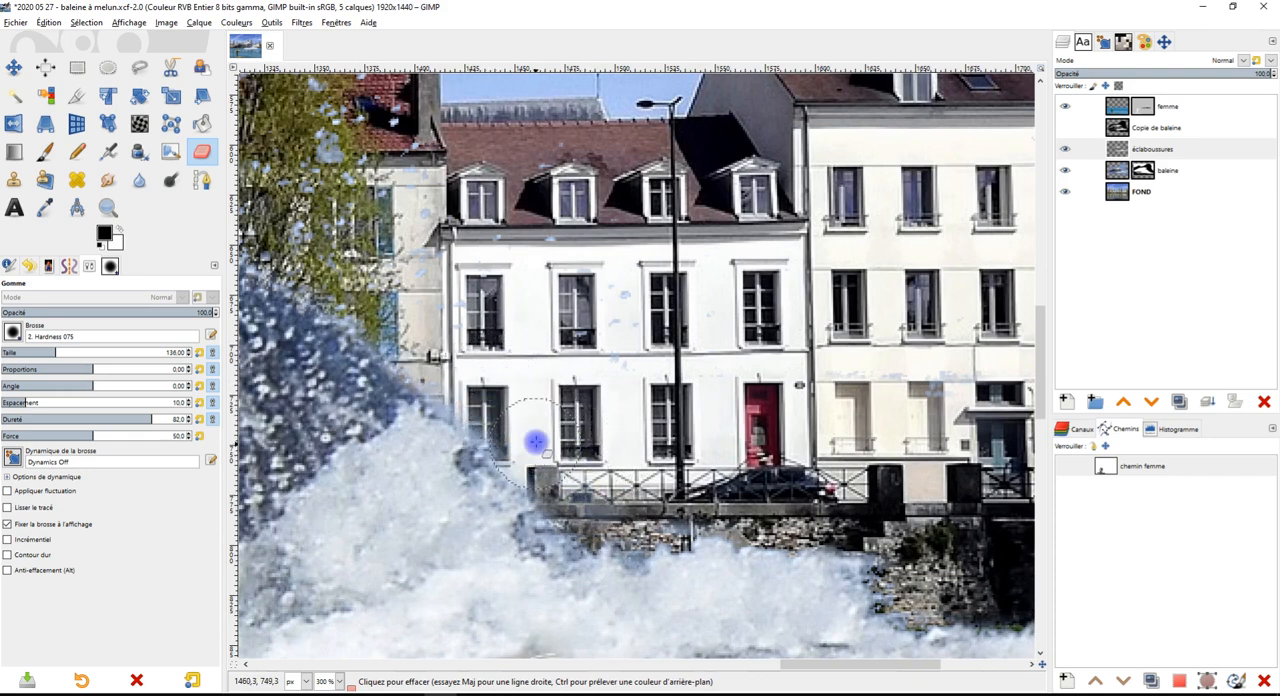
ctrl+scroll(676, 512, down, 3)
ctrl+scroll(800, 440, up, 3)
Examine the splashes around the whale and foam, toggling the éclaboussures and Copie de baleine layers for comparison
click(1166, 150)
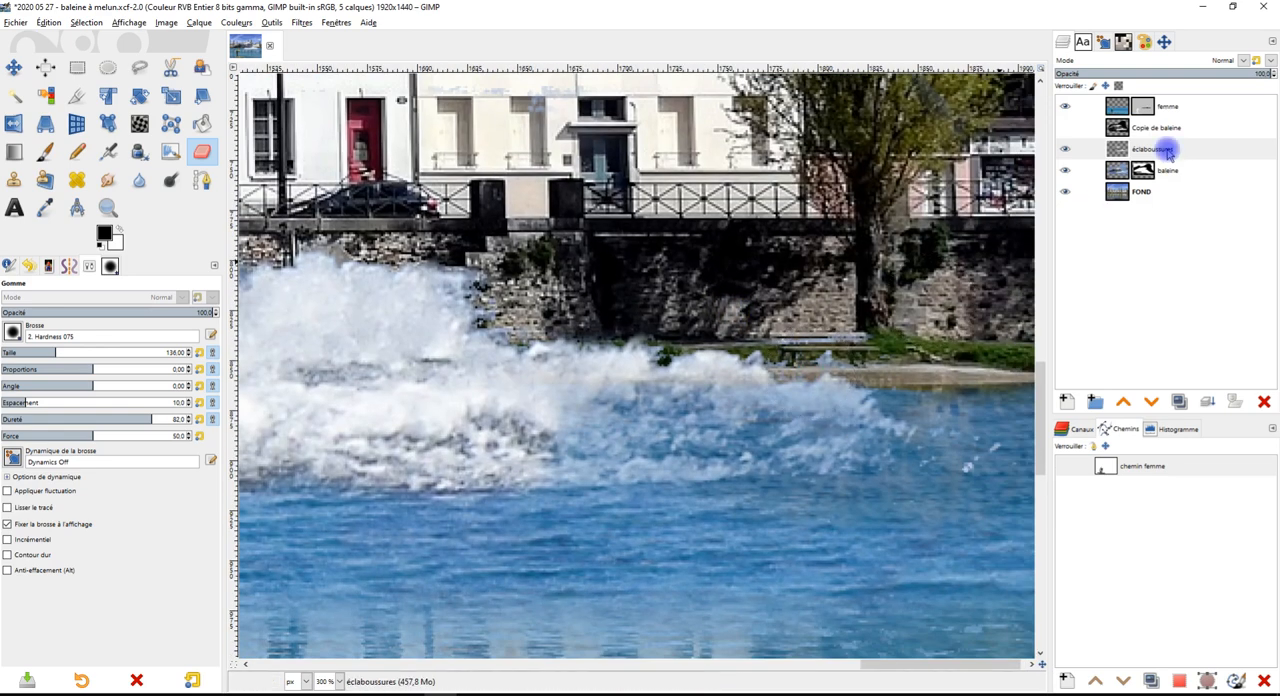
click(1066, 150)
click(1065, 150)
ctrl+scroll(849, 371, down, 3)
ctrl+scroll(768, 484, up, 2)
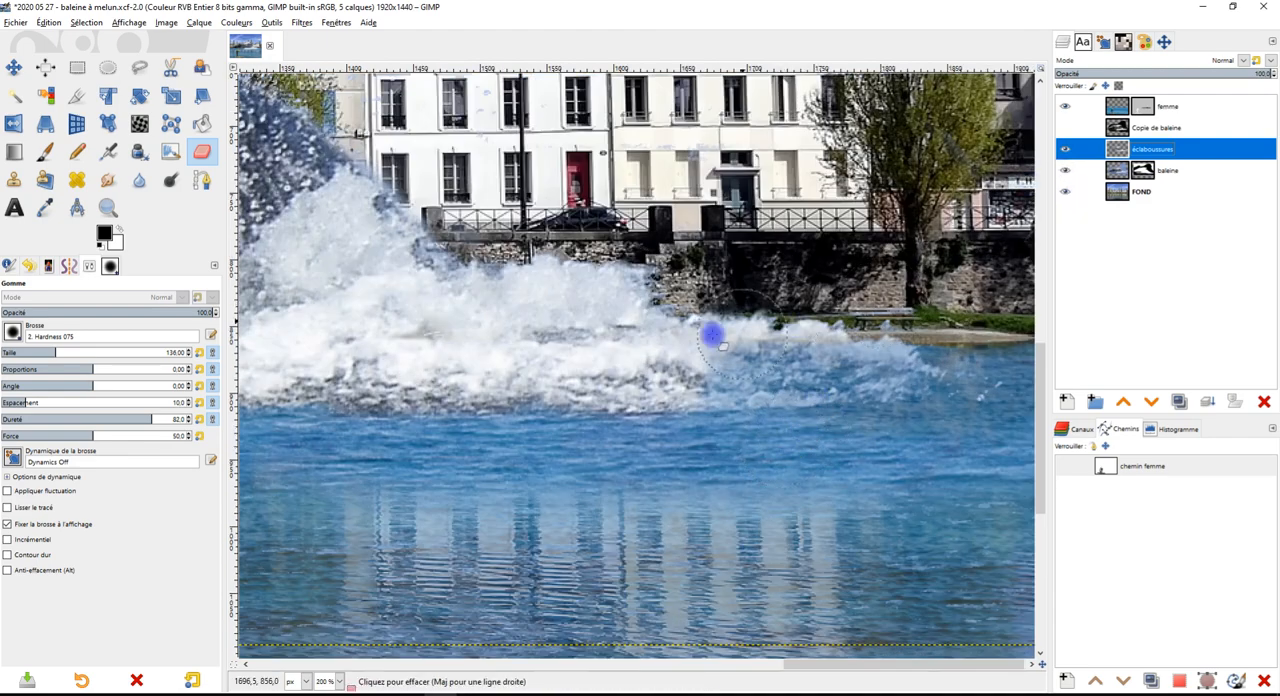
ctrl+scroll(808, 322, down, 2)
ctrl+scroll(786, 266, down, 2)
ctrl+scroll(714, 328, up, 2)
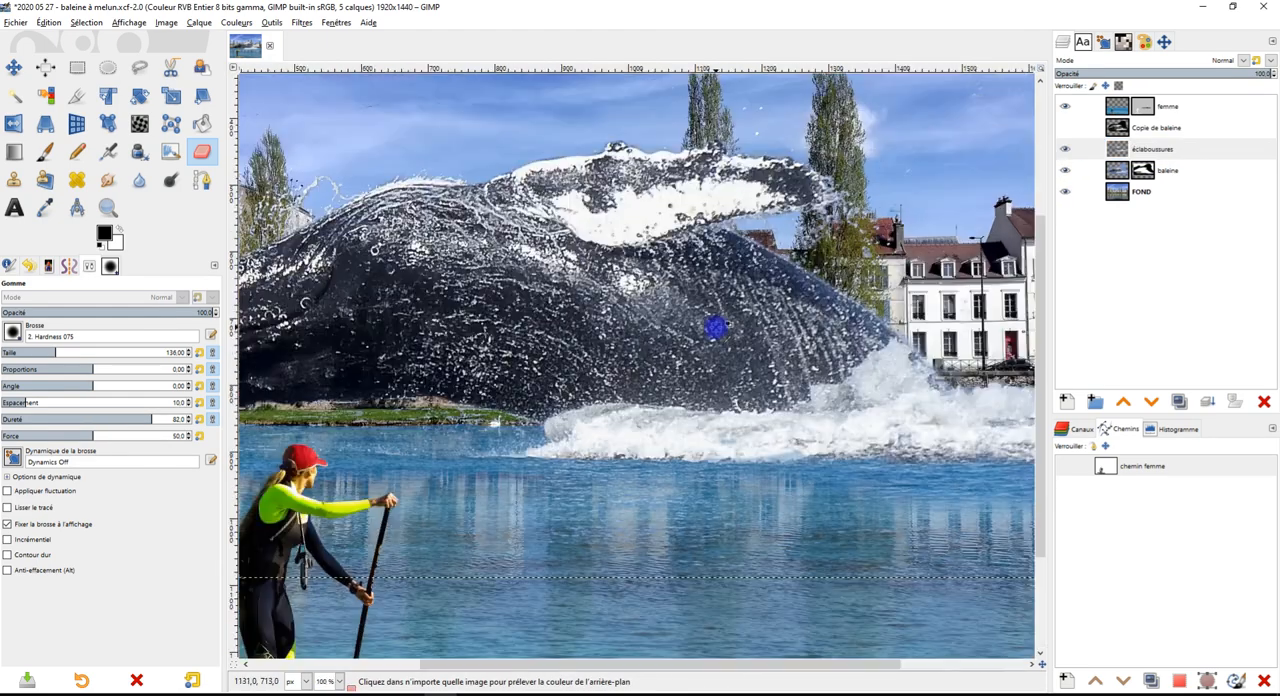
drag(551, 255, 706, 320)
click(1072, 150)
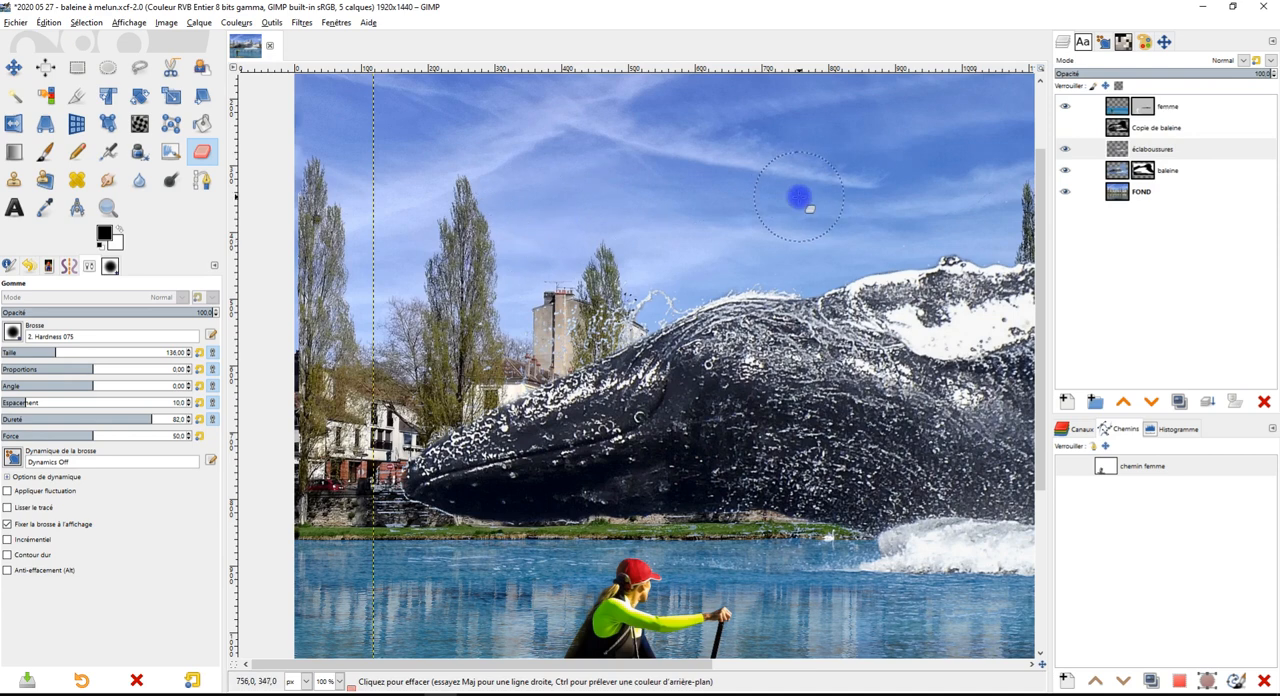
drag(789, 408, 580, 358)
drag(835, 354, 803, 374)
drag(938, 356, 767, 308)
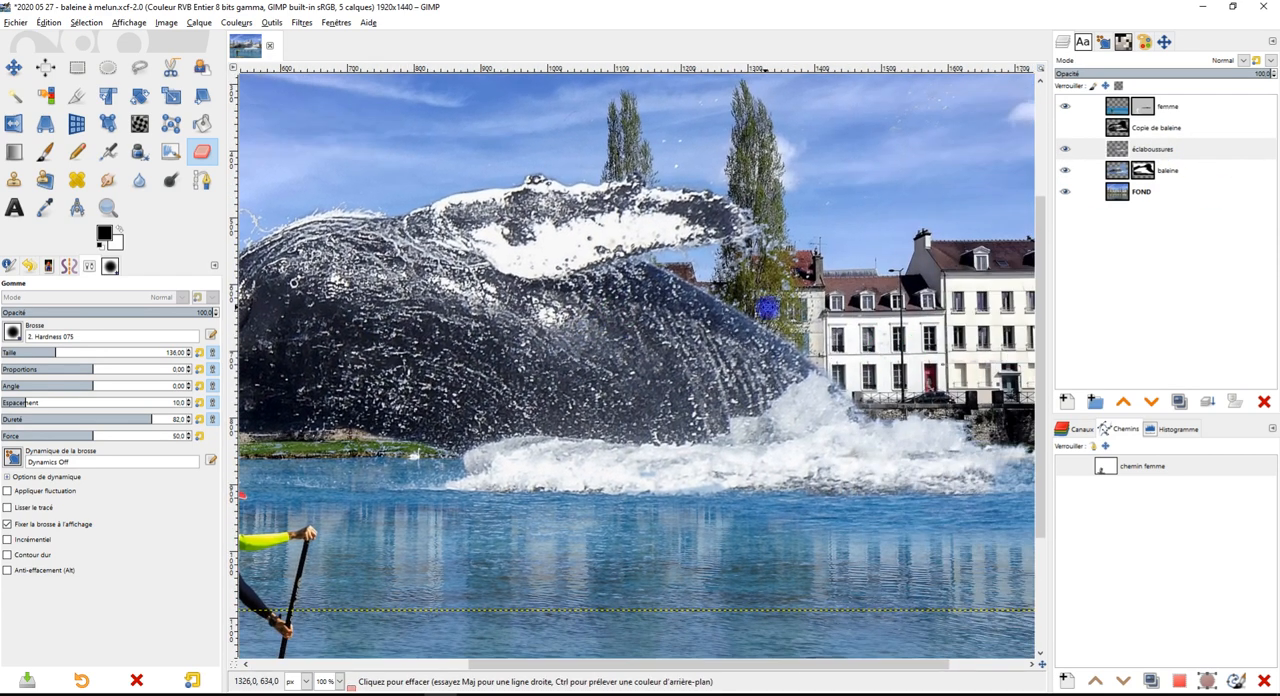
scroll(850, 430, down, 1)
scroll(835, 420, up, 2)
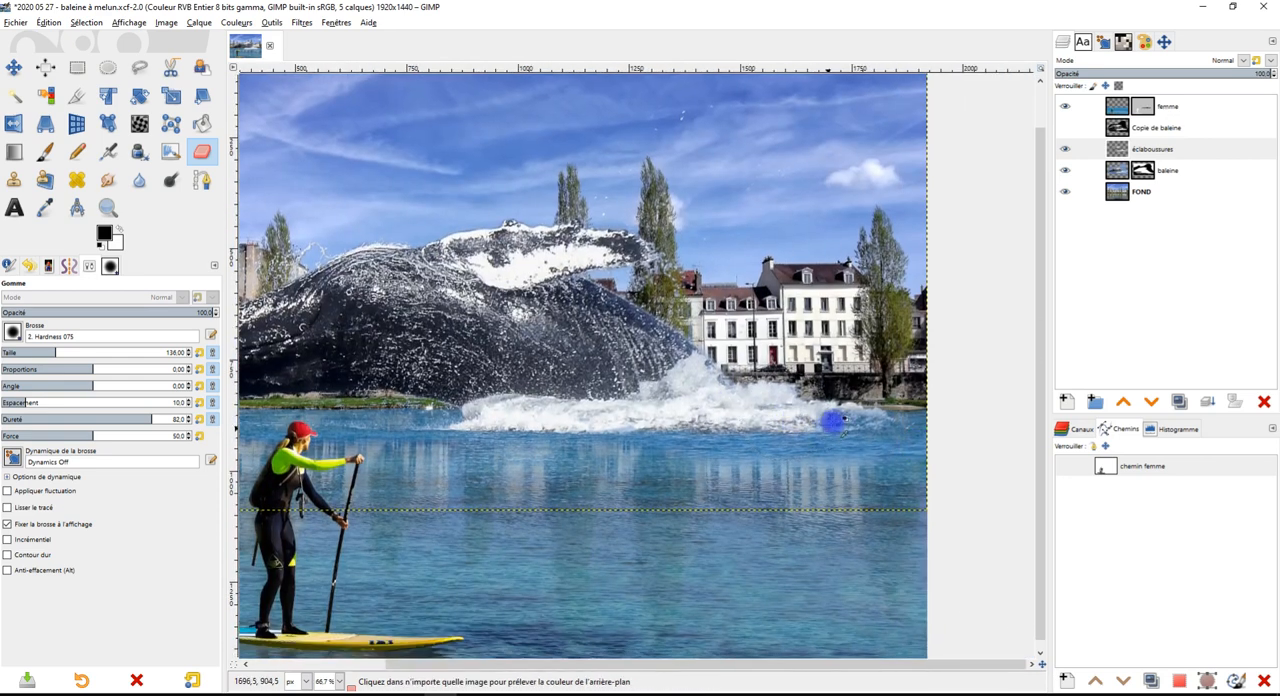
scroll(843, 416, up, 1)
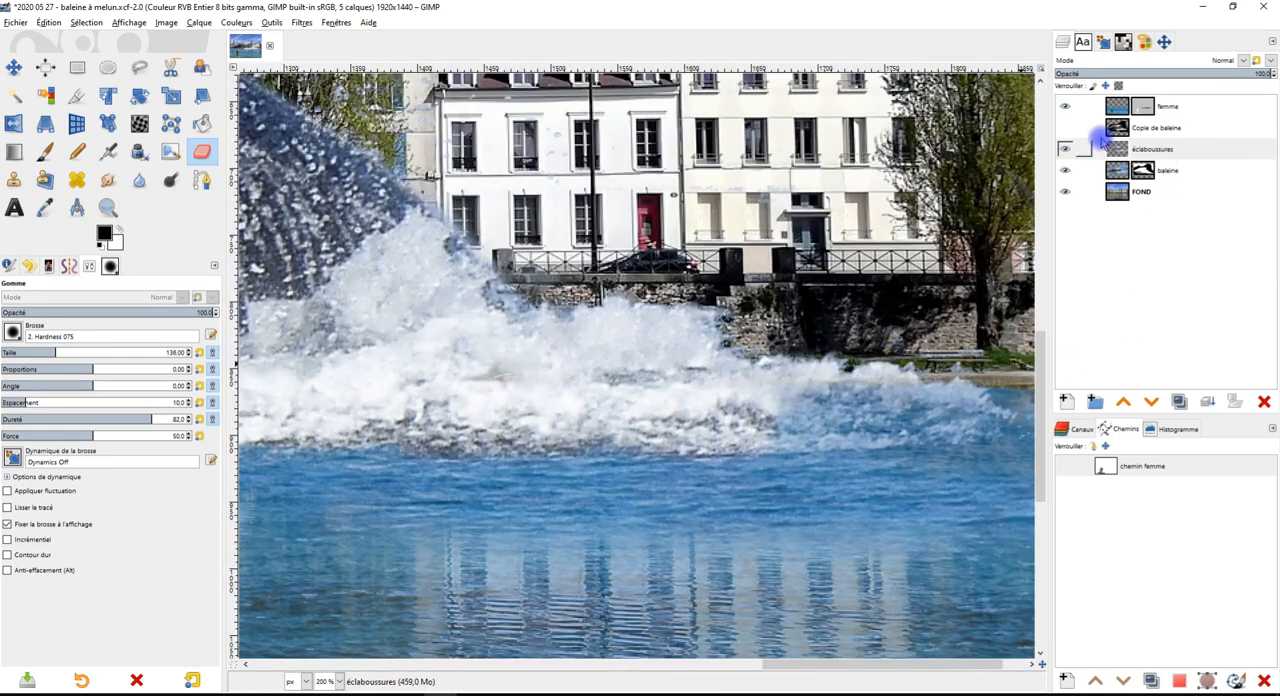
click(1068, 129)
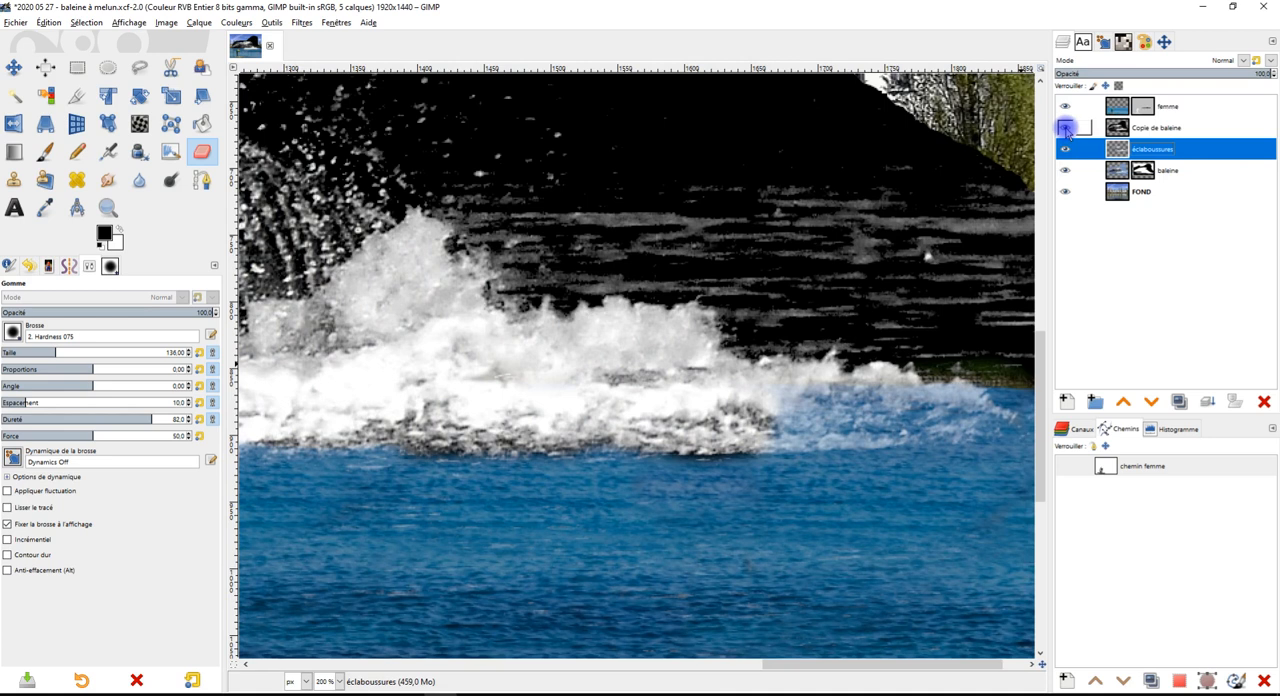
click(1066, 129)
Paint black on the femme mask with the Paintbrush to uncover the foam's far end near the bank
click(1143, 110)
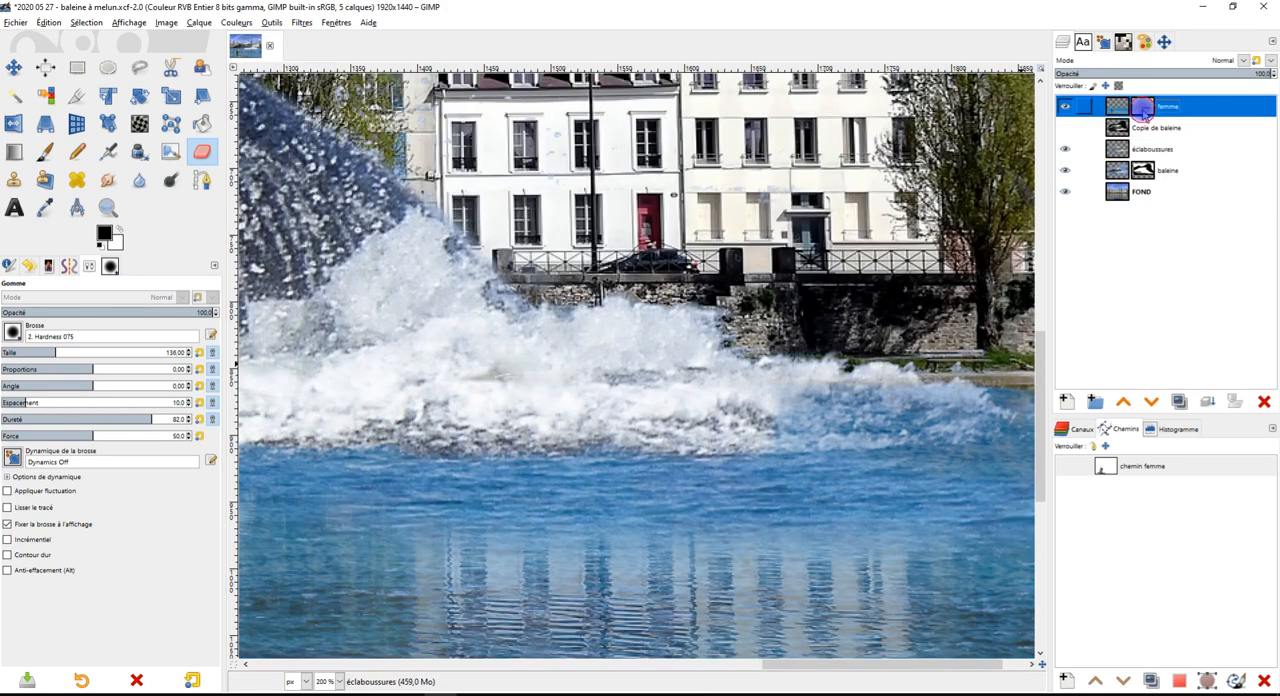
drag(848, 477, 676, 459)
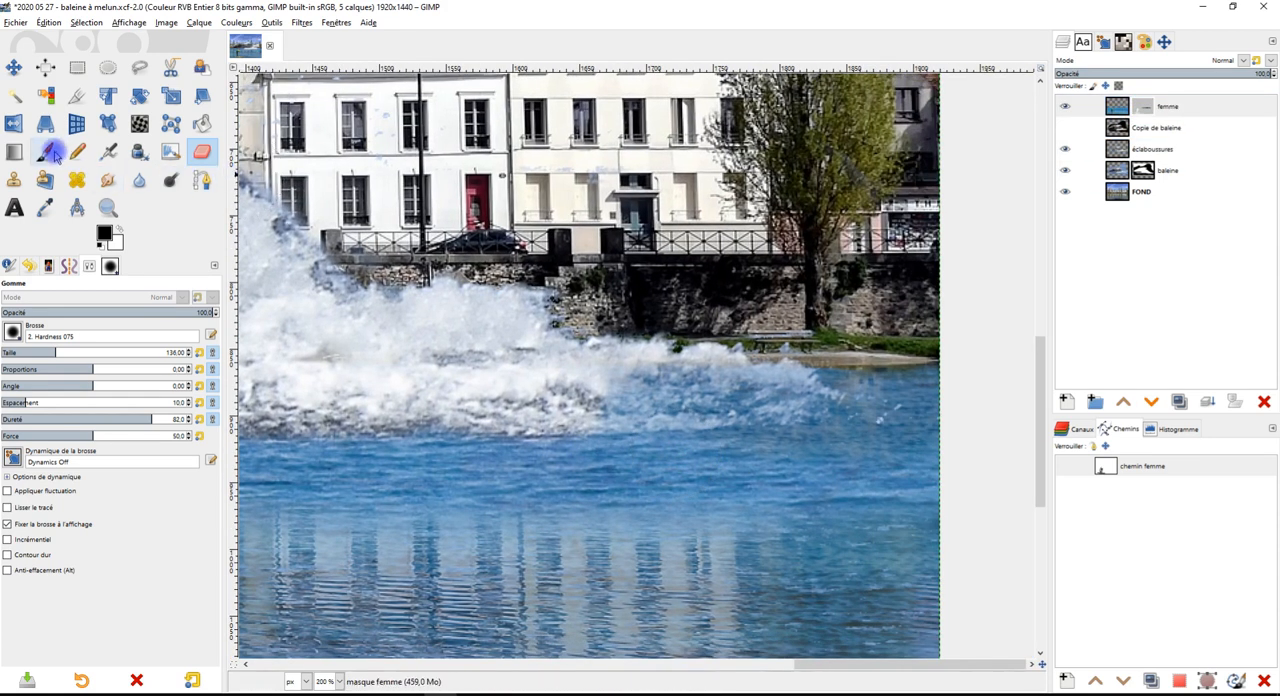
click(50, 153)
click(1140, 110)
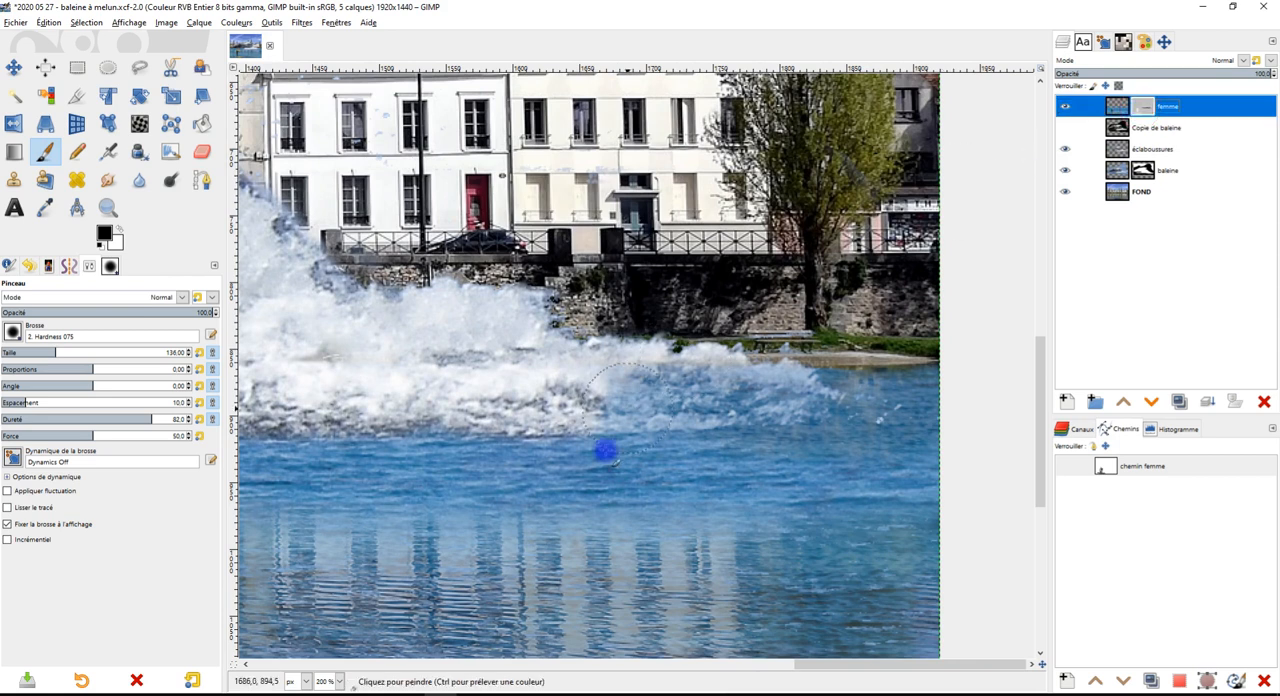
scroll(694, 403, up, 1)
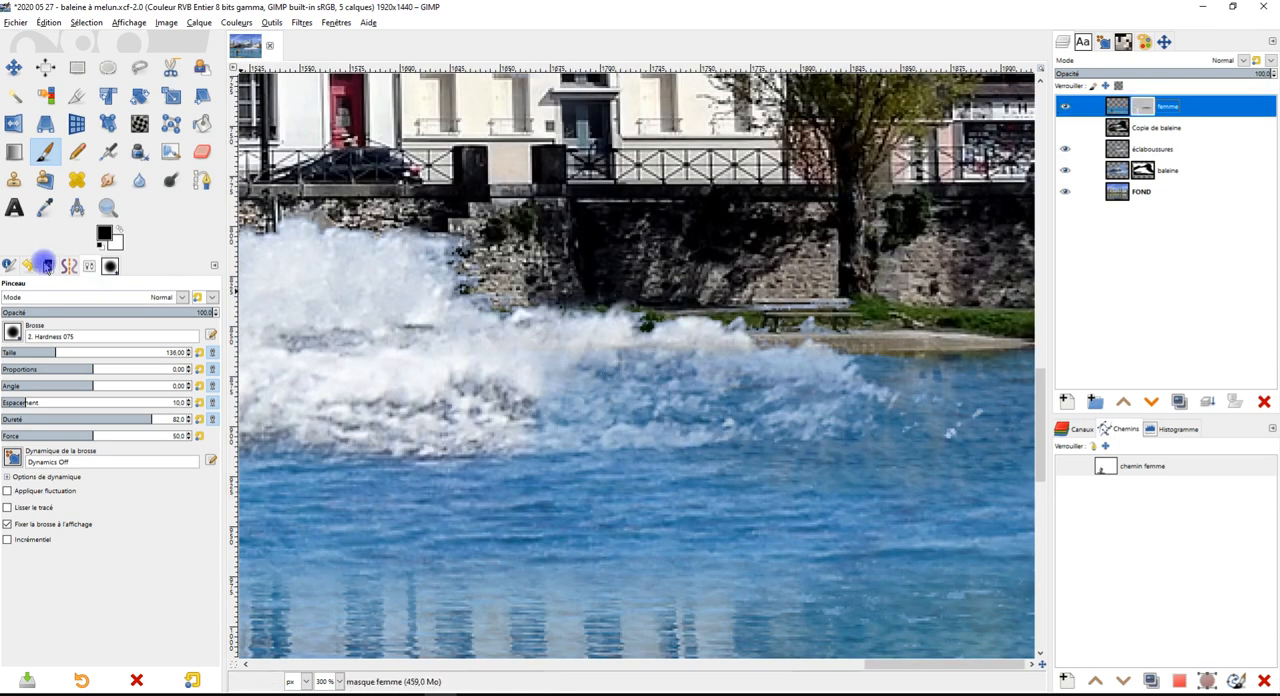
mouse_move(408, 391)
mouse_down()
mouse_move(660, 385)
mouse_move(748, 407)
mouse_move(791, 397)
mouse_move(571, 415)
mouse_up()
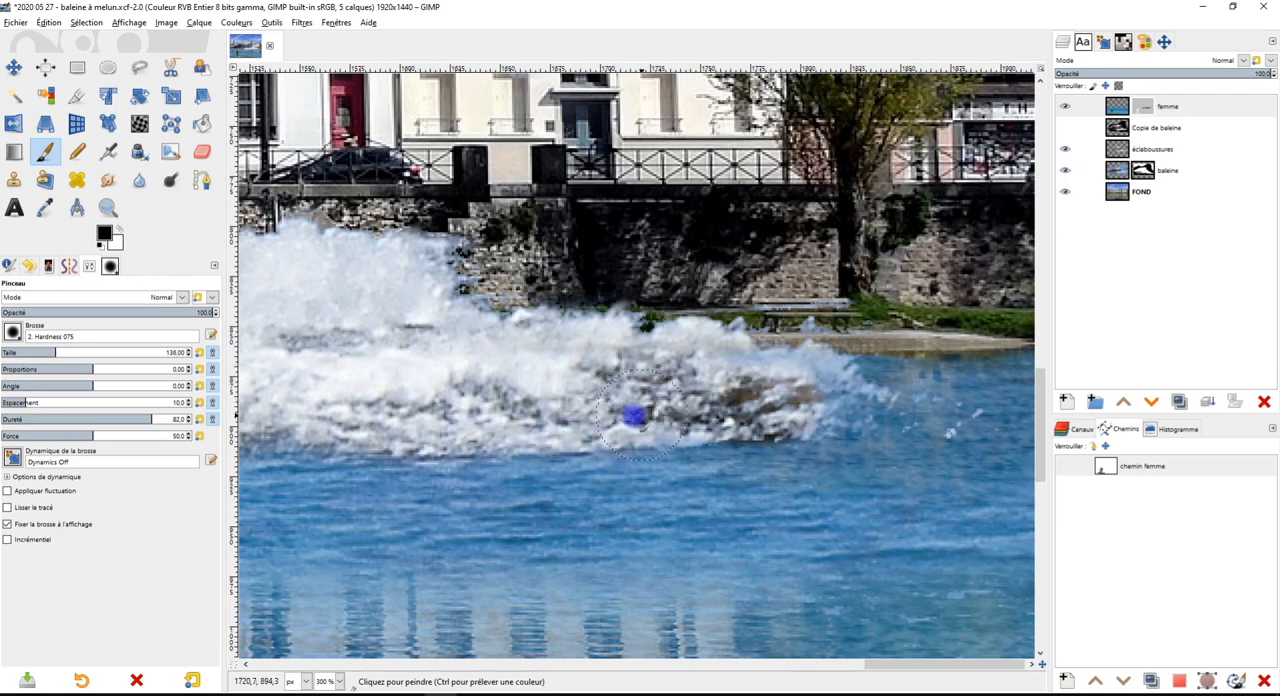
mouse_move(791, 403)
mouse_down()
mouse_move(840, 402)
mouse_move(826, 406)
mouse_up()
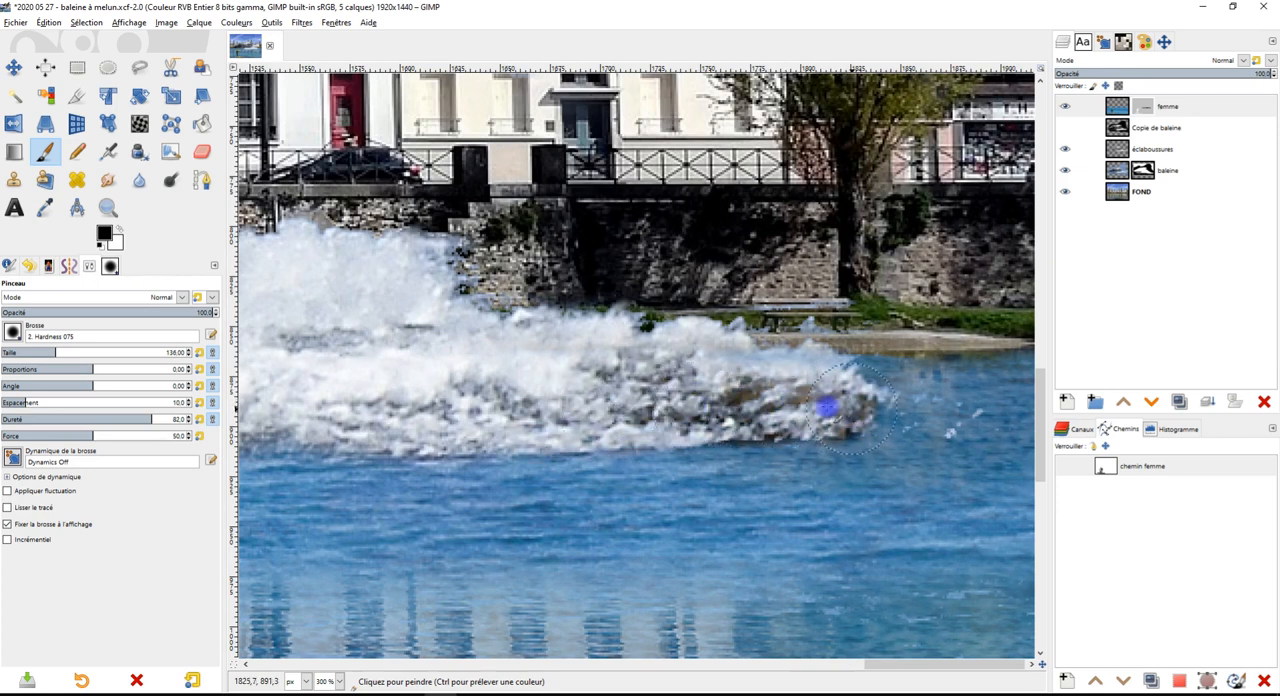
Switch to white paint at 20.8 opacity and undo the trial strokes over the foam's dark edge and brown patch
scroll(826, 428, up, 3)
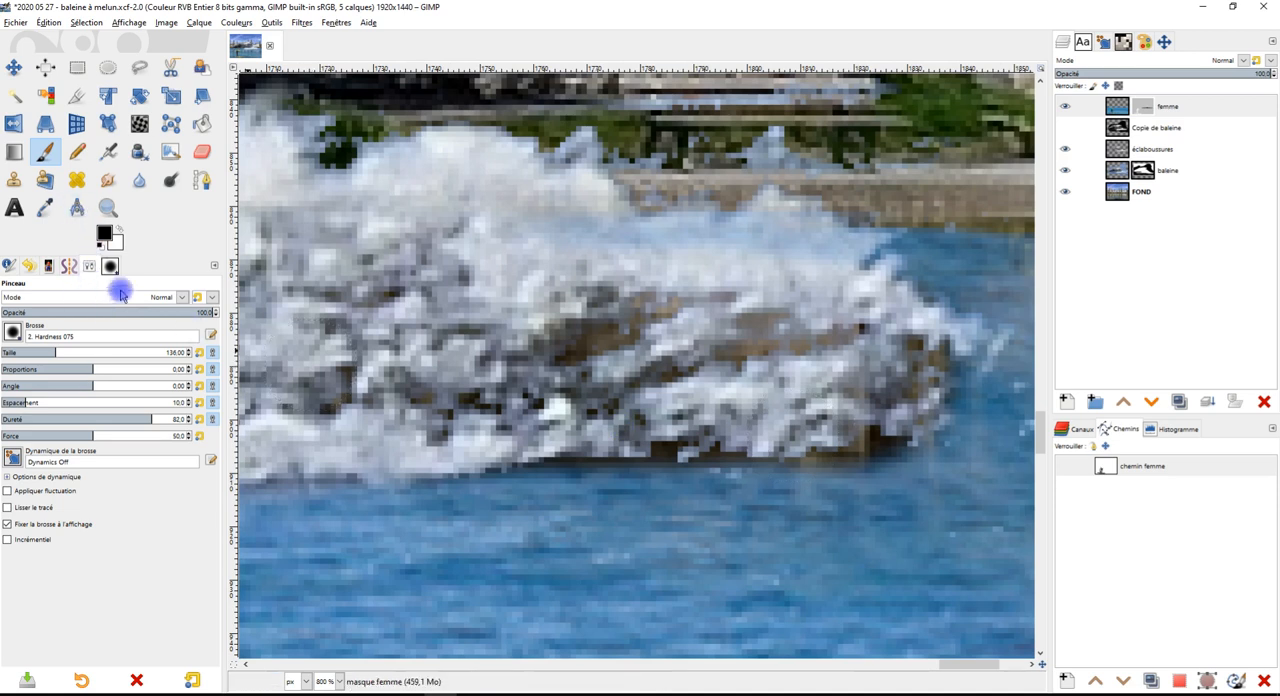
click(95, 311)
click(117, 229)
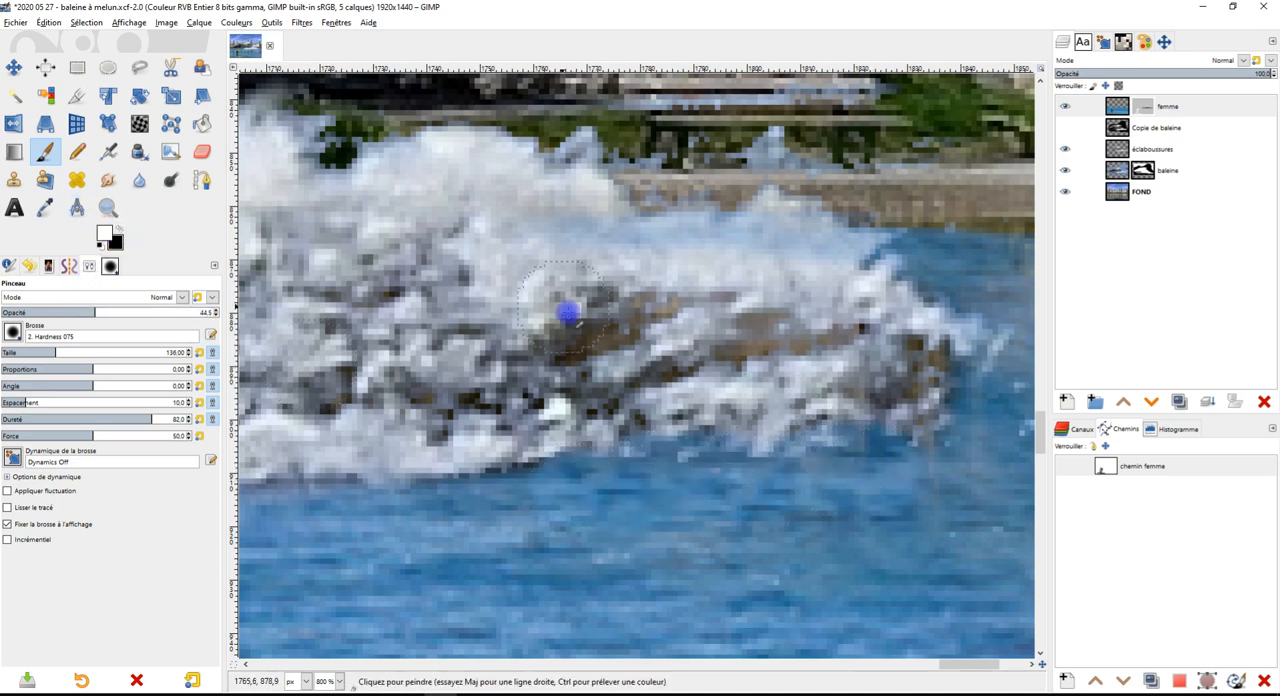
scroll(608, 342, up, 2)
mouse_move(608, 342)
mouse_down()
mouse_move(706, 287)
mouse_move(708, 271)
mouse_move(589, 326)
mouse_move(511, 383)
mouse_up()
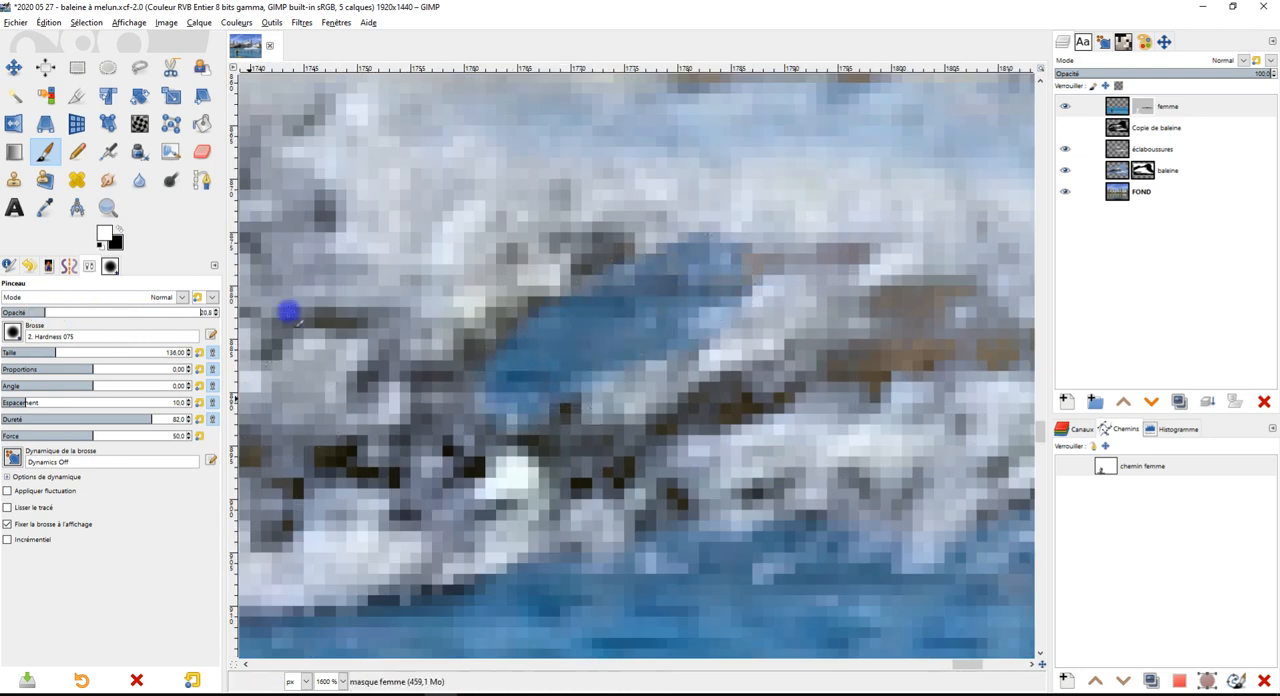
key(ctrl+e)
click(955, 52)
key(ctrl+z)
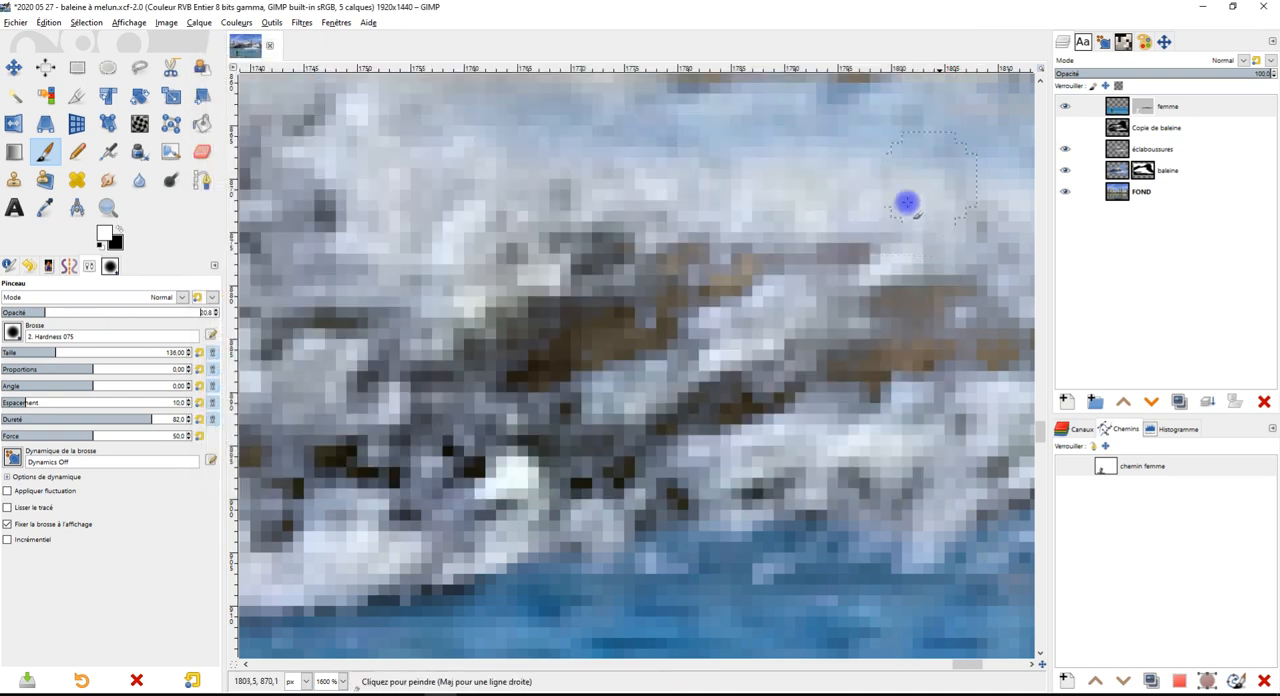
key(ctrl+z)
Paint white at 20.8 opacity on the femme mask over the brown and dark gaps at the foam's far end
scroll(806, 486, down, 3)
scroll(789, 446, up, 3)
mouse_move(741, 442)
mouse_down()
mouse_move(531, 428)
mouse_move(543, 431)
mouse_up()
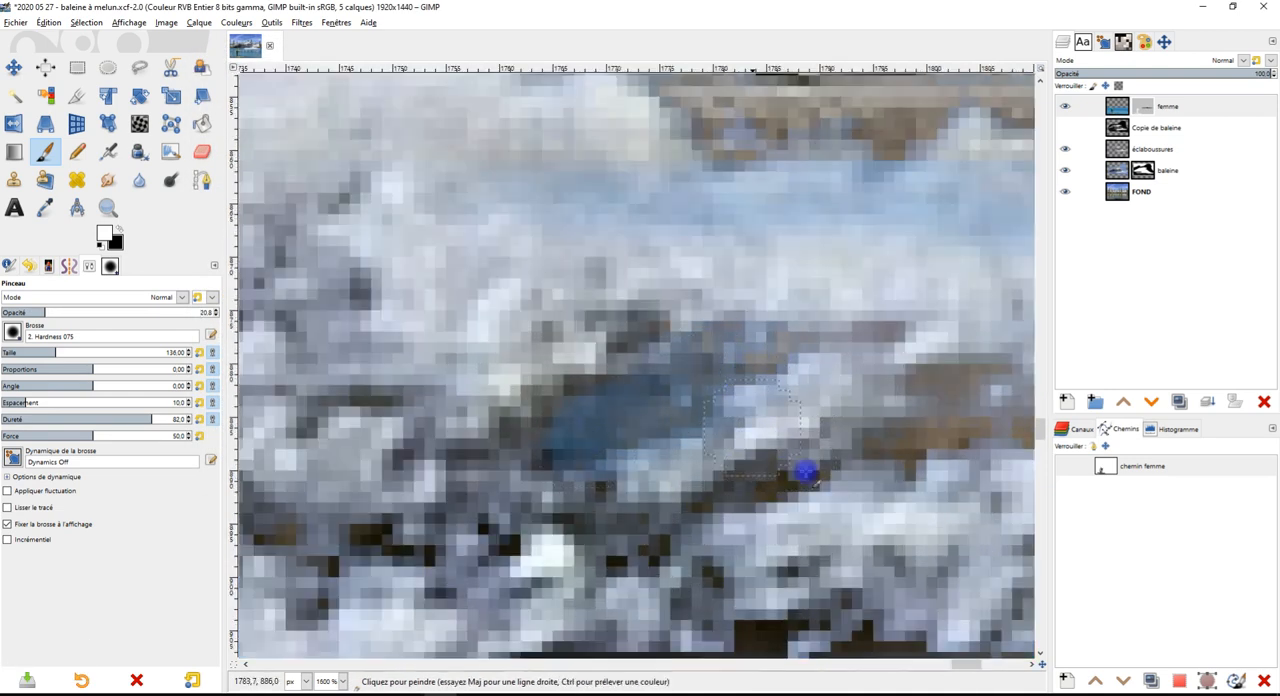
drag(853, 457, 740, 377)
mouse_move(655, 406)
mouse_down()
mouse_move(843, 349)
mouse_move(960, 348)
mouse_up()
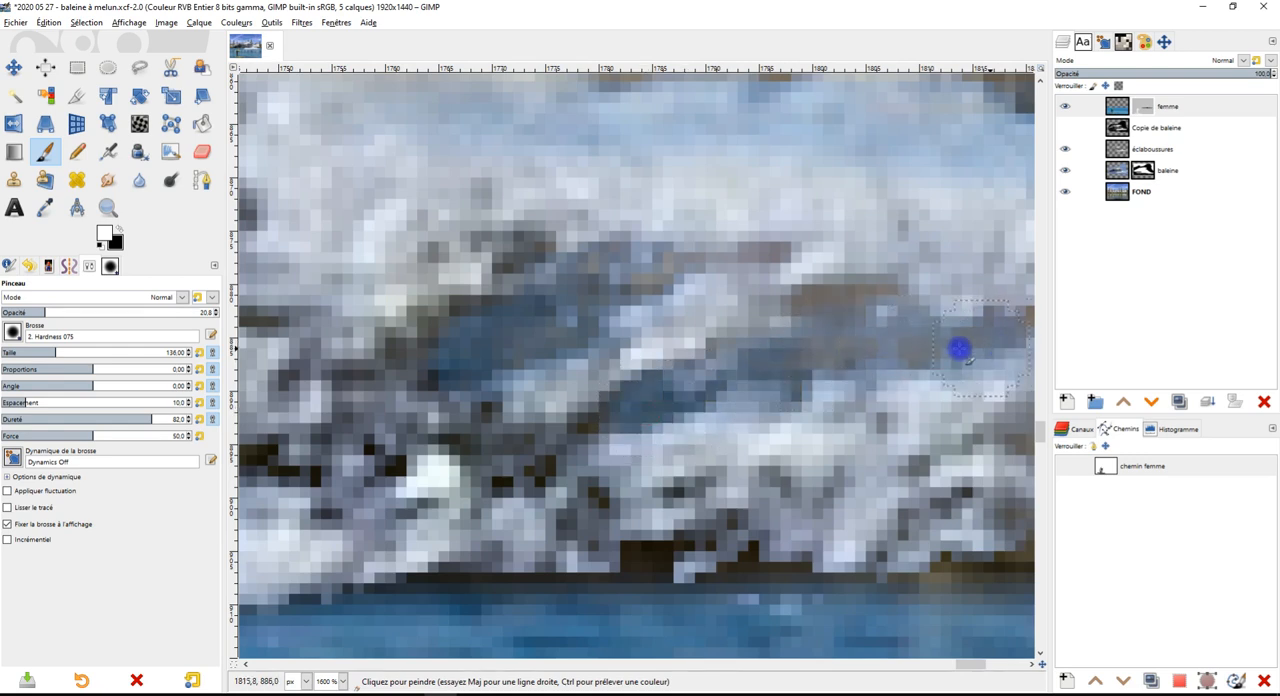
mouse_move(563, 349)
mouse_down()
mouse_move(417, 382)
mouse_move(532, 265)
mouse_up()
mouse_move(657, 566)
mouse_down()
mouse_move(591, 604)
mouse_move(400, 595)
mouse_up()
drag(780, 540, 597, 370)
mouse_move(516, 419)
mouse_down()
mouse_move(622, 418)
mouse_move(874, 380)
mouse_move(848, 380)
mouse_up()
mouse_move(725, 423)
mouse_down()
mouse_move(954, 389)
mouse_move(926, 414)
mouse_move(577, 511)
mouse_up()
mouse_move(611, 346)
mouse_down()
mouse_move(584, 301)
mouse_move(592, 278)
mouse_move(522, 369)
mouse_up()
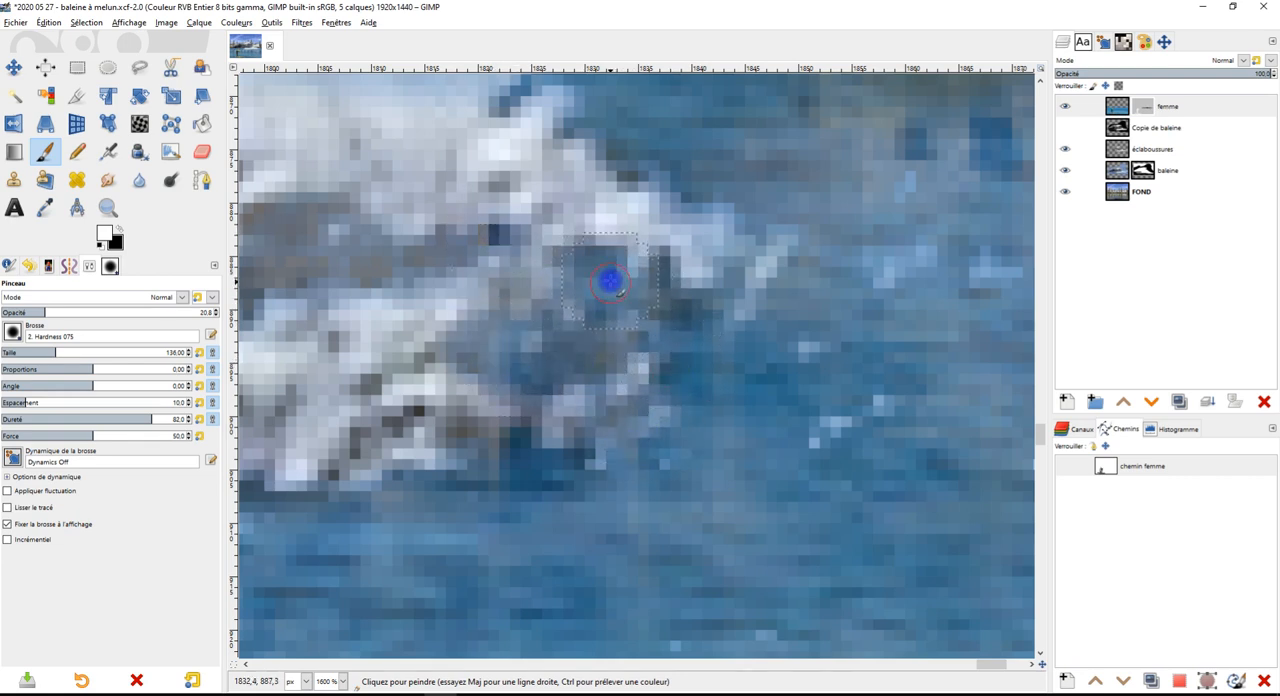
ctrl+click(610, 284)
Restore white paint and soften the dark spots along the foam's lower waterline near the whale's belly on the femme mask
scroll(610, 284, down, 6)
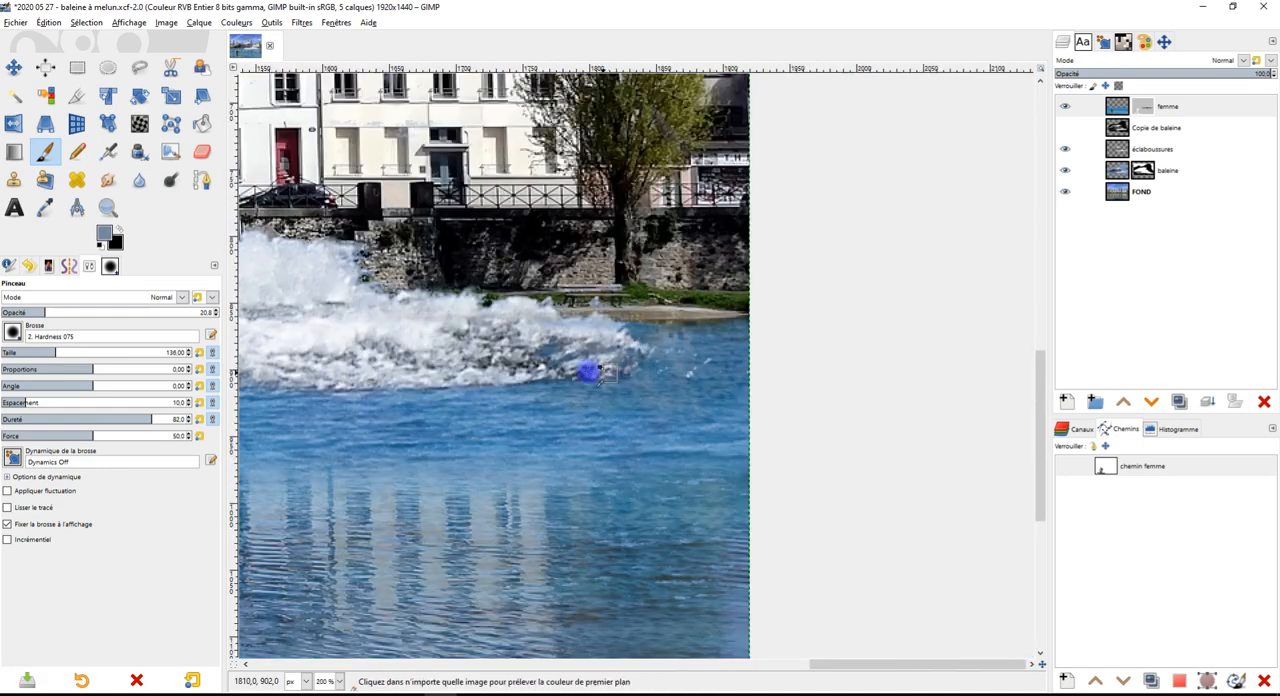
scroll(615, 372, down, 5)
scroll(740, 466, up, 2)
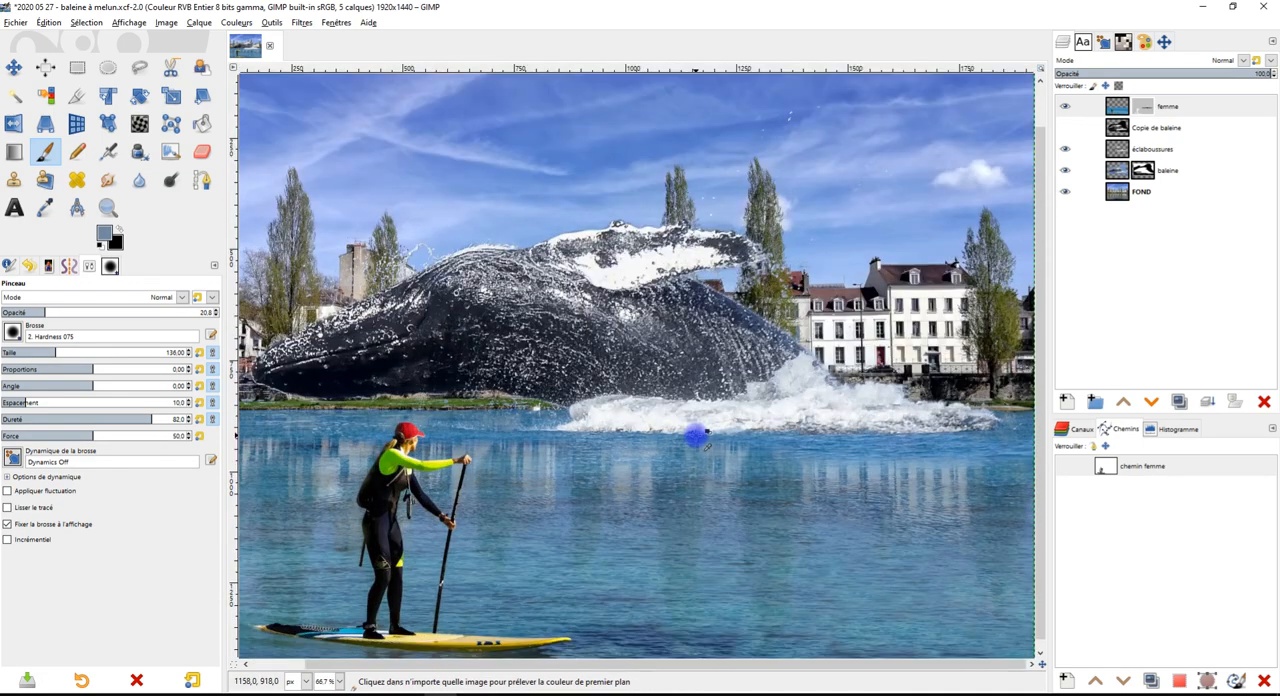
scroll(705, 440, up, 4)
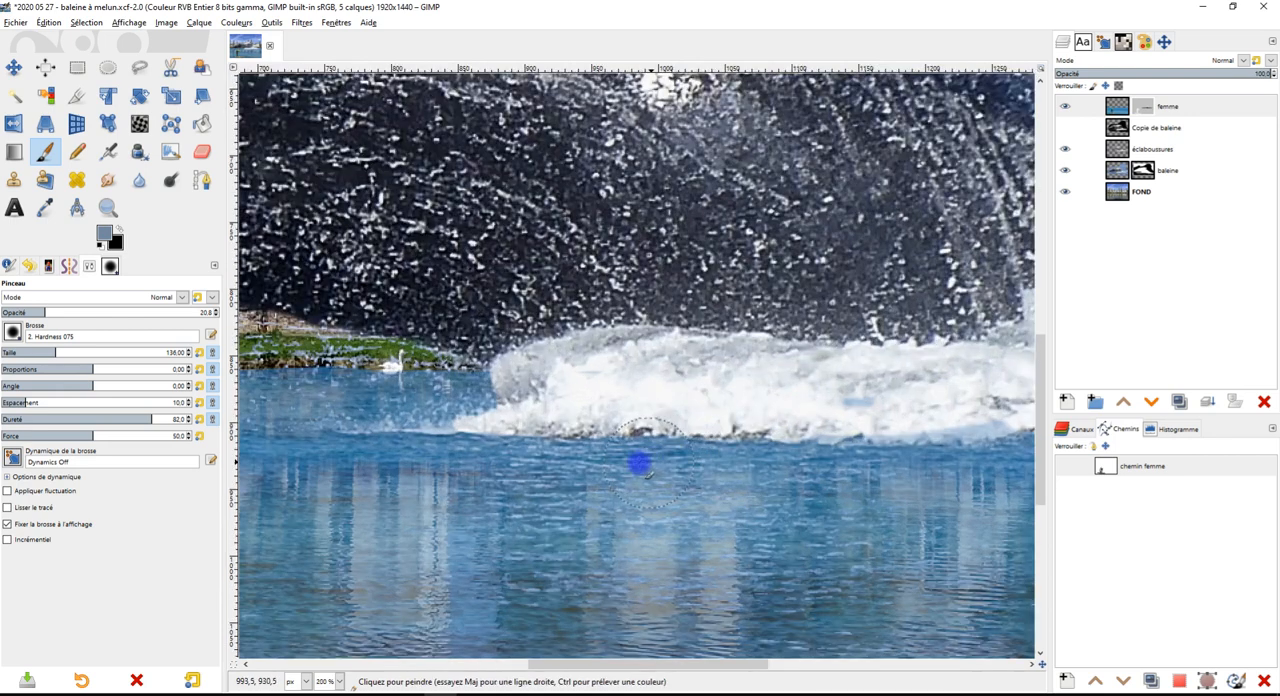
scroll(645, 470, up, 2)
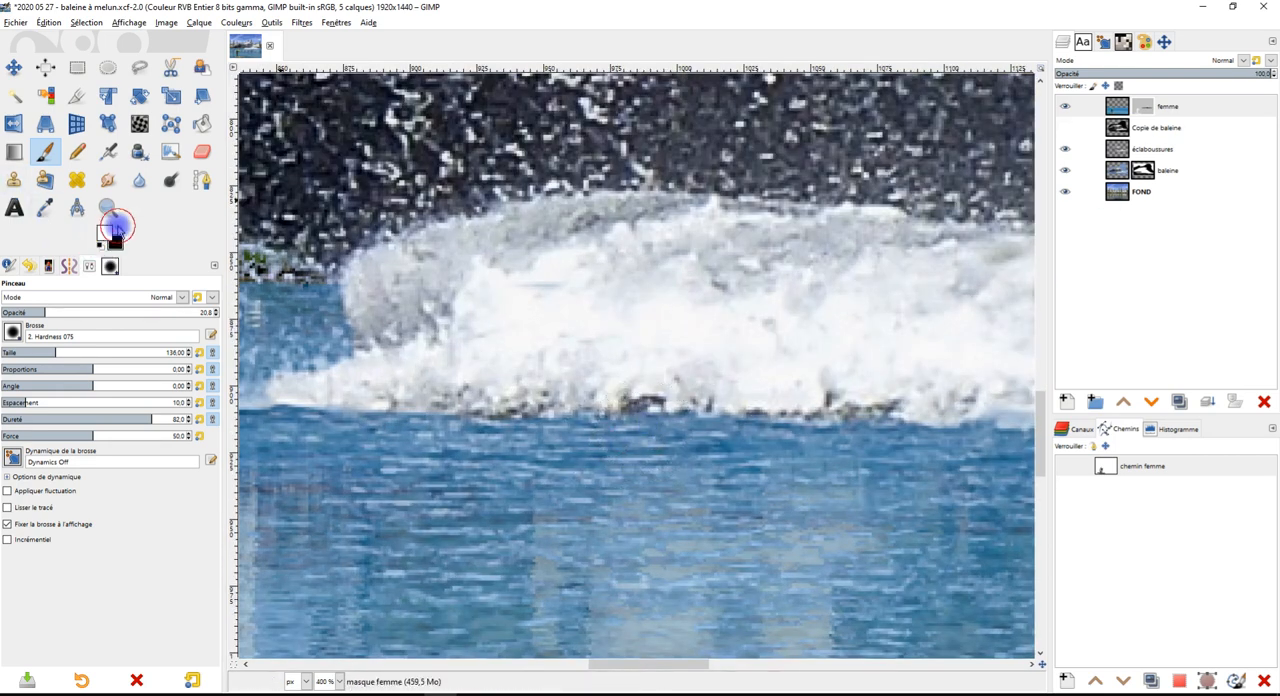
click(1143, 110)
scroll(668, 410, up, 2)
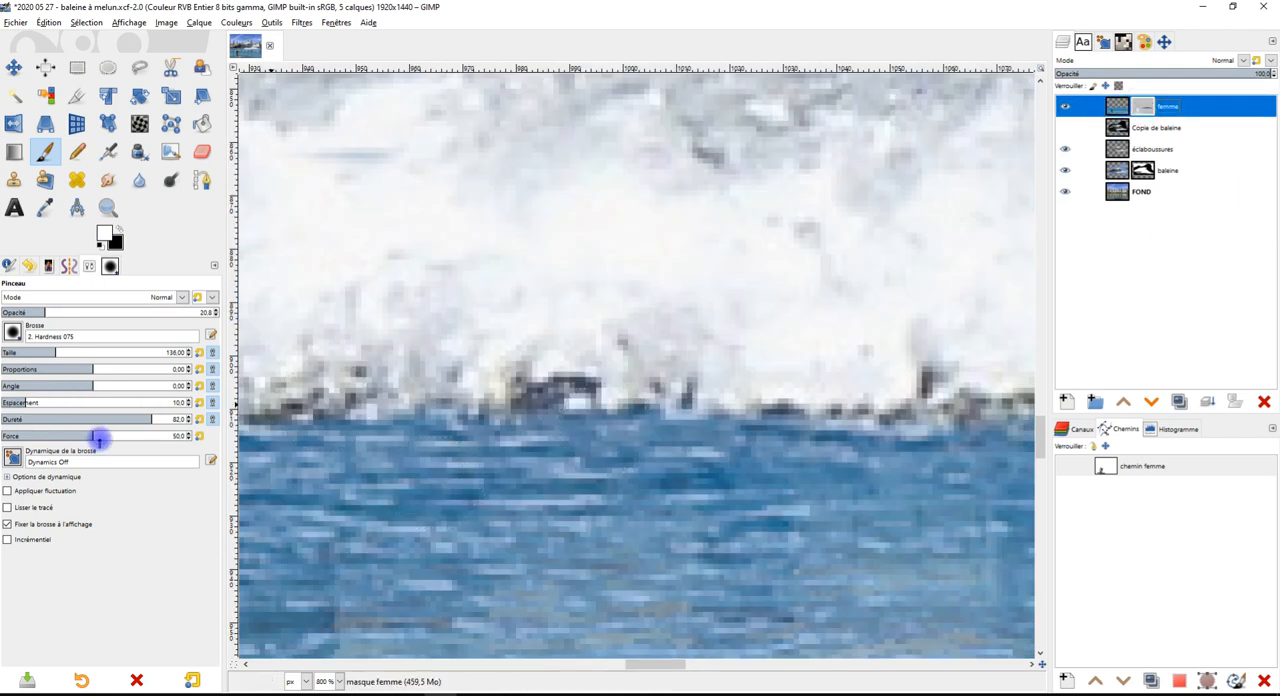
drag(495, 431, 540, 414)
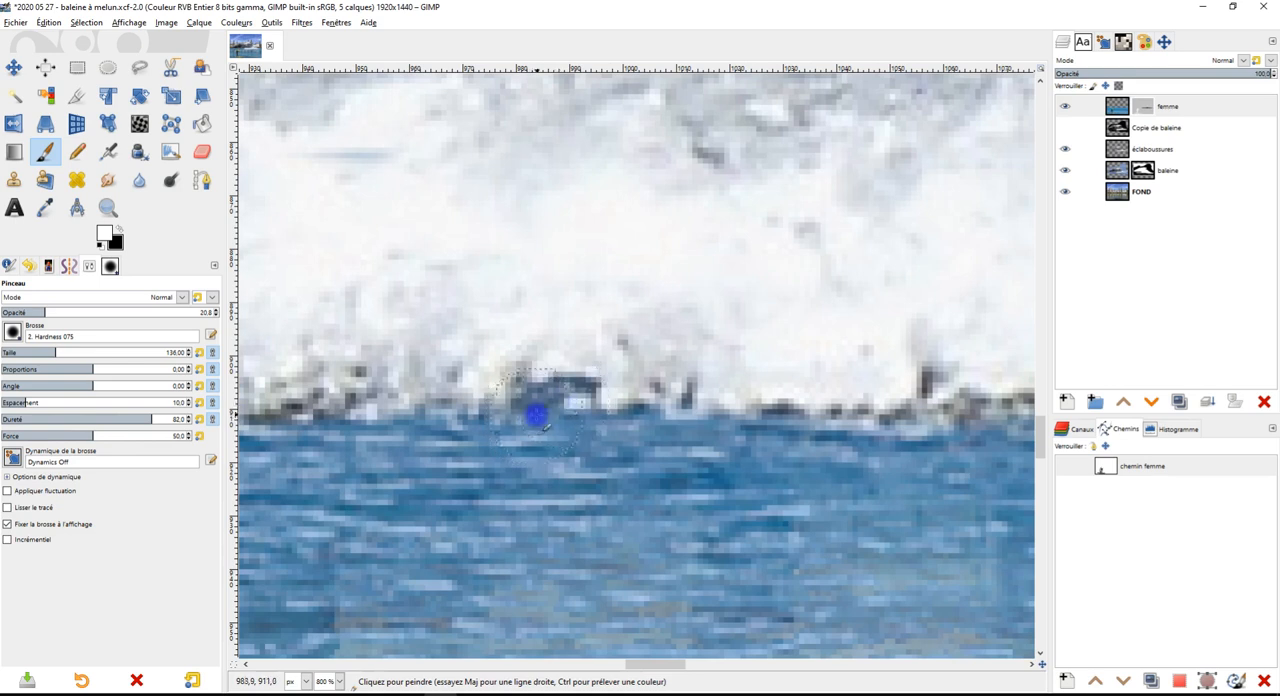
mouse_move(825, 474)
mouse_down()
mouse_move(571, 451)
mouse_move(594, 446)
mouse_up()
mouse_move(681, 395)
mouse_down()
mouse_move(715, 387)
mouse_move(744, 414)
mouse_up()
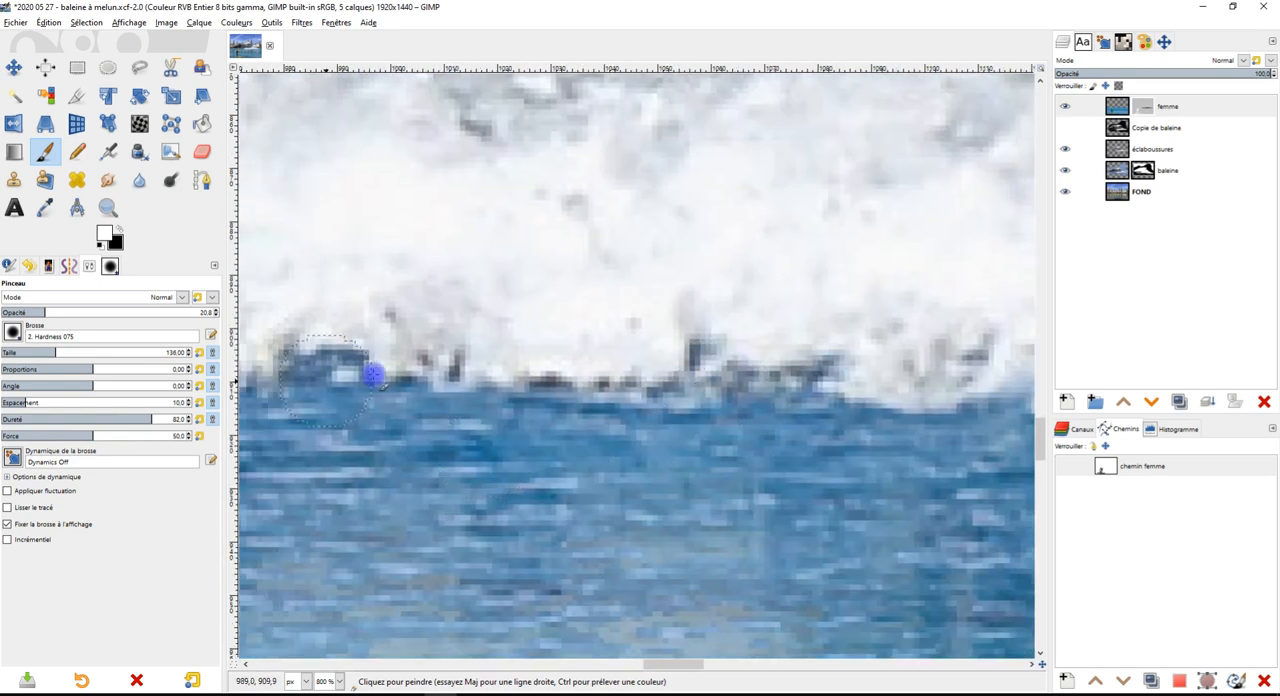
ctrl+scroll(700, 434, down, 3)
ctrl+scroll(700, 400, down, 2)
ctrl+scroll(686, 337, up, 4)
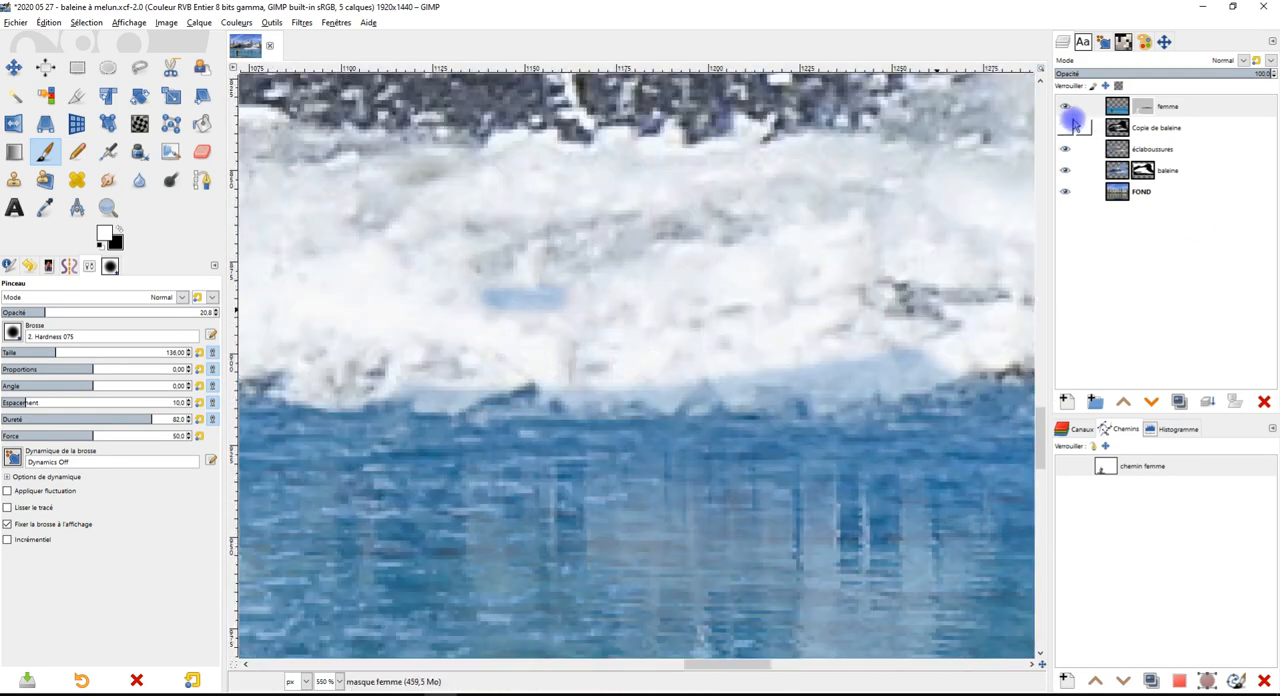
Paint black at 20.8 opacity on the femme mask over the bluish patch and pale lower waterline to restore the white foam
click(1078, 108)
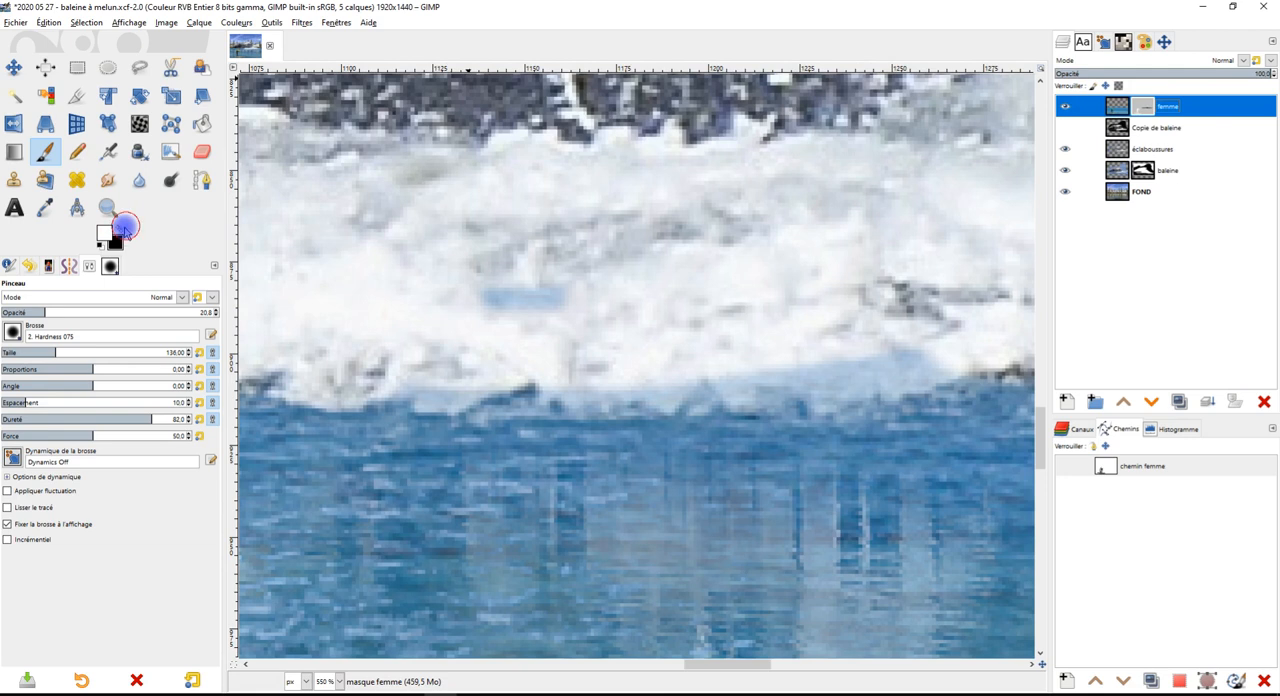
drag(586, 293, 527, 297)
drag(922, 345, 664, 400)
drag(841, 372, 853, 386)
ctrl+scroll(630, 375, down, 3)
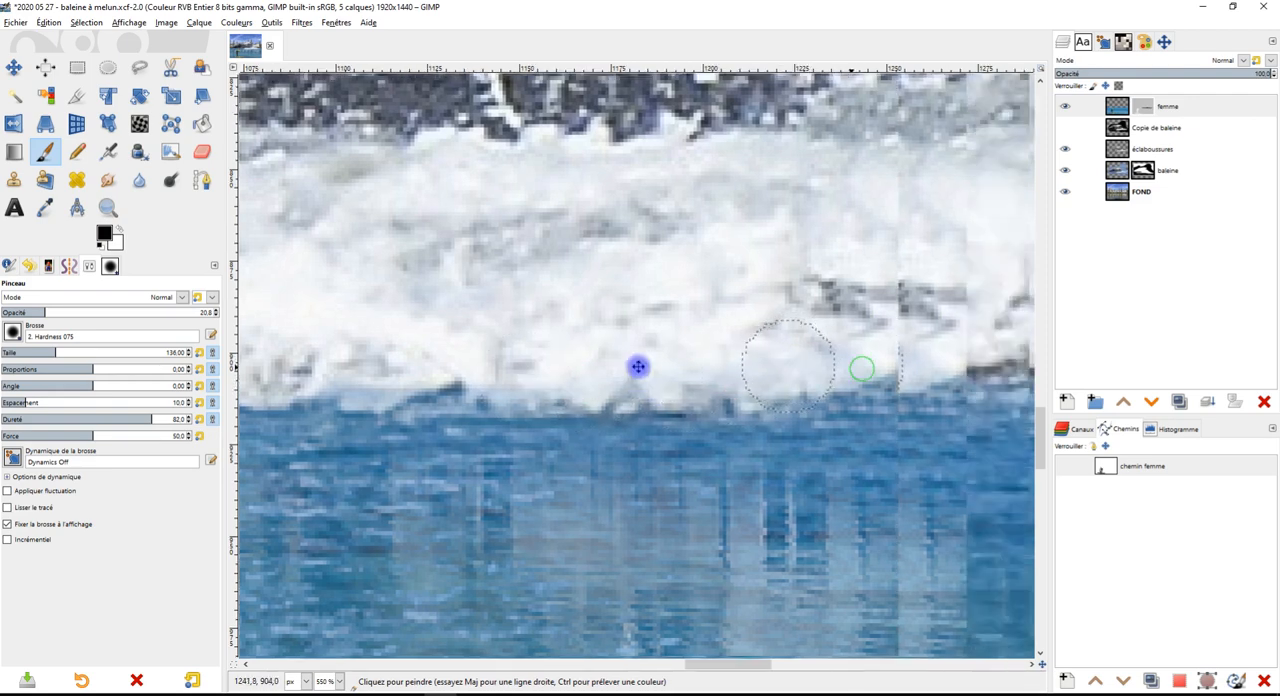
ctrl+scroll(731, 376, down, 4)
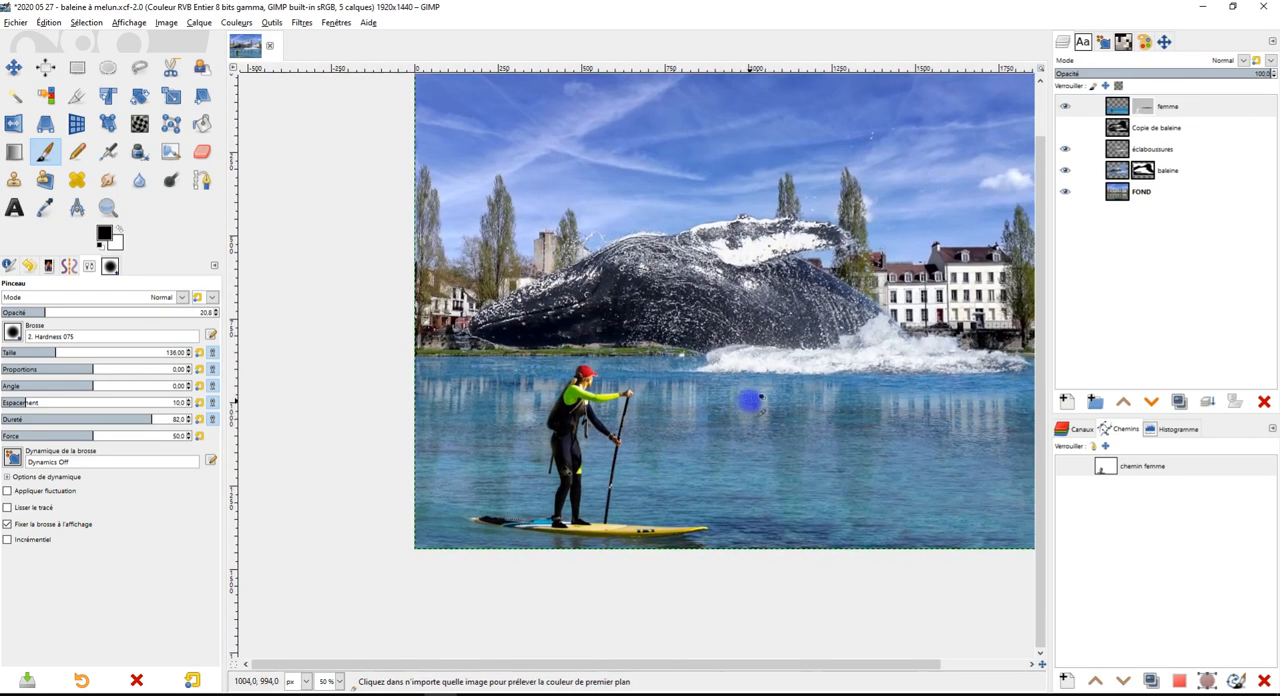
drag(848, 416, 715, 439)
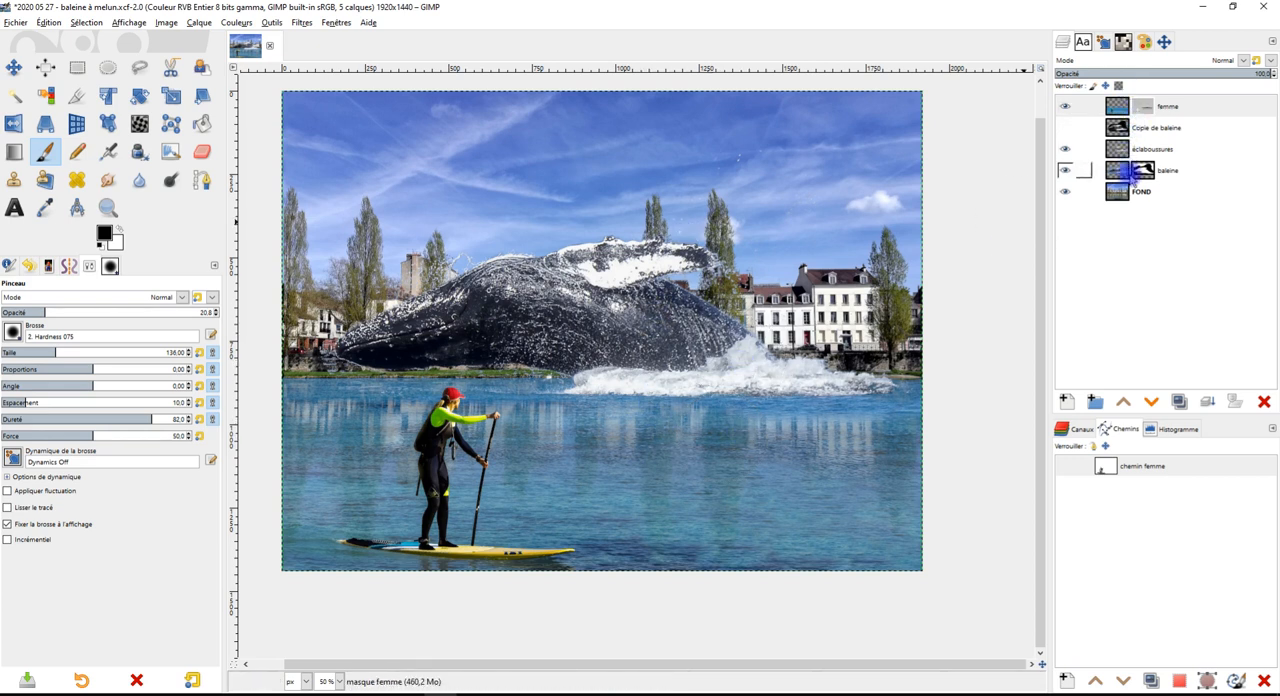
Move the hidden Copie de baleine layer below FOND and store a hidden duplicate of the femme layer beneath it
click(1134, 131)
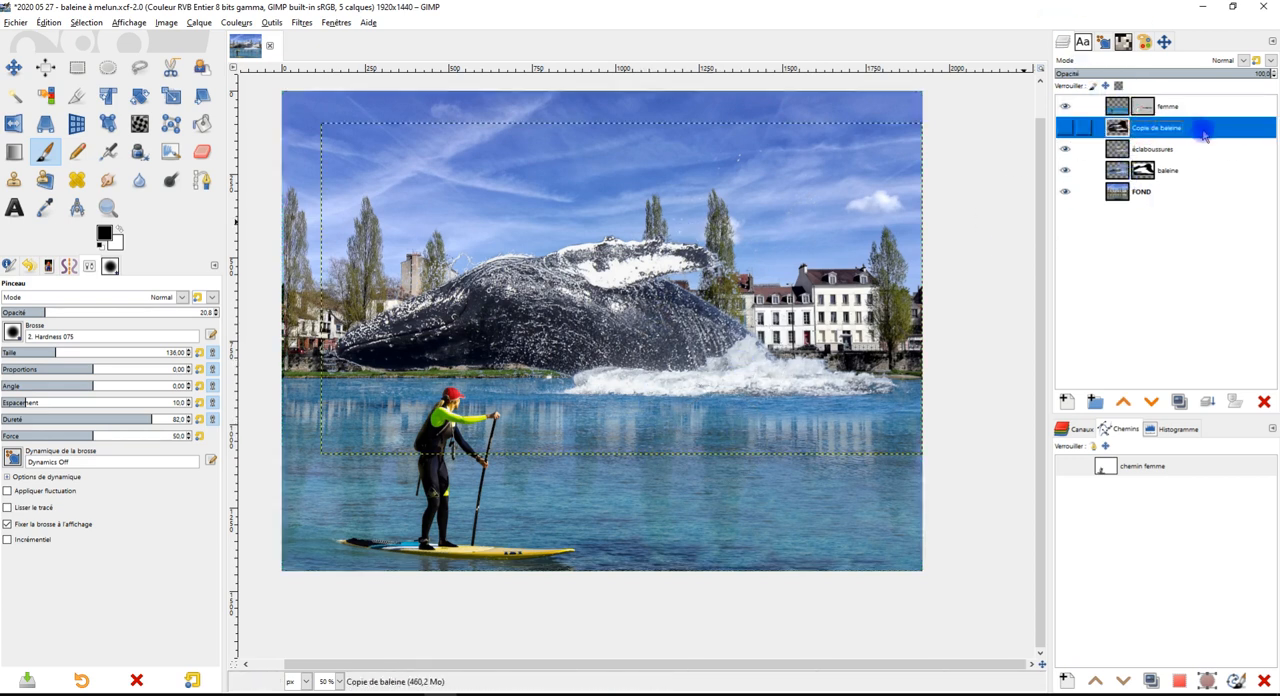
drag(1207, 178, 1181, 205)
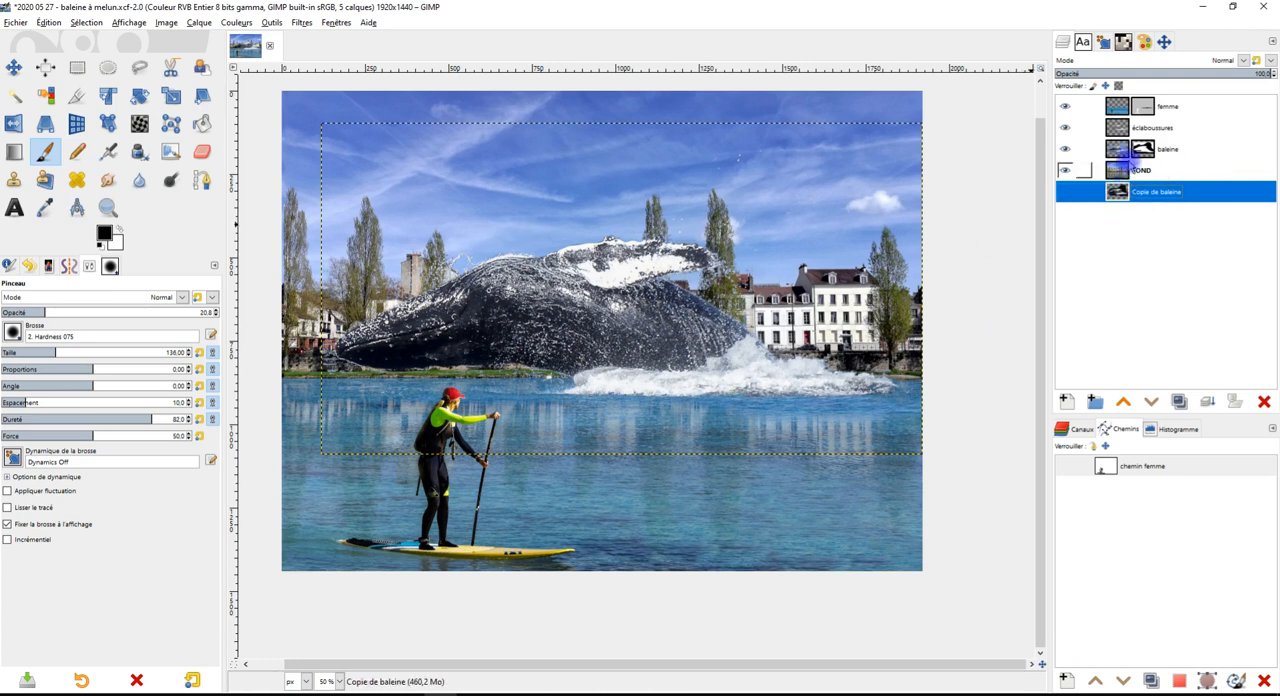
click(1117, 106)
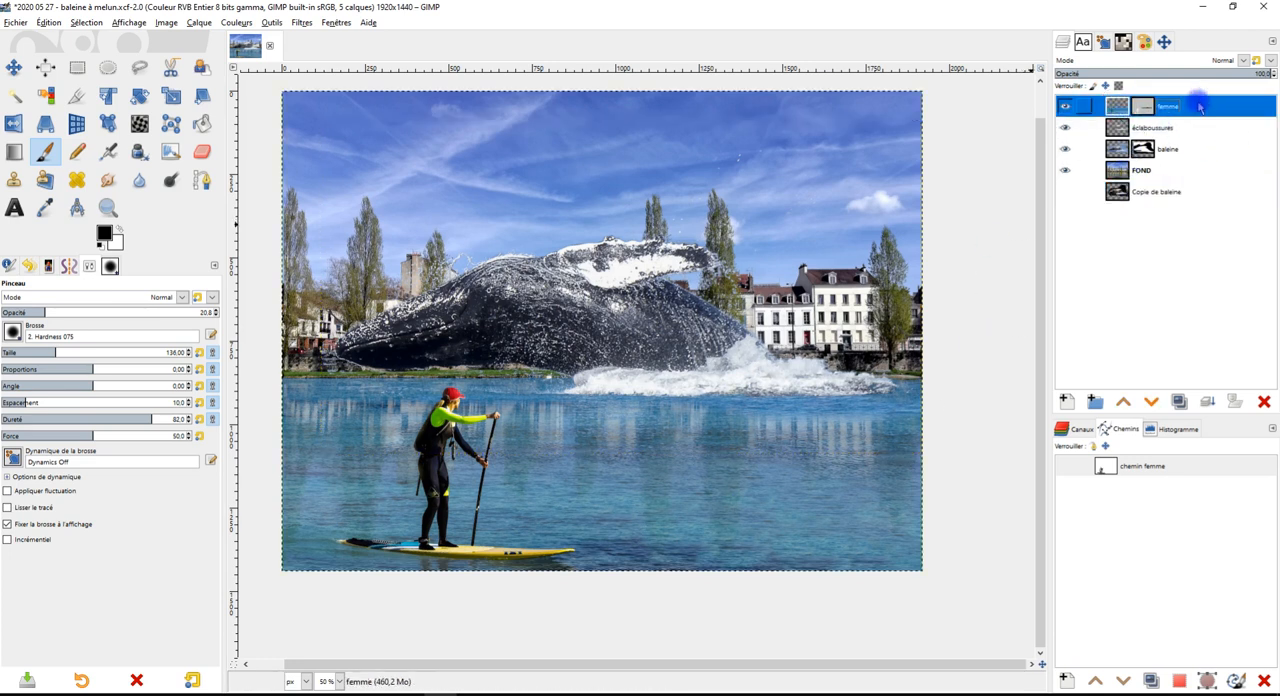
click(1182, 404)
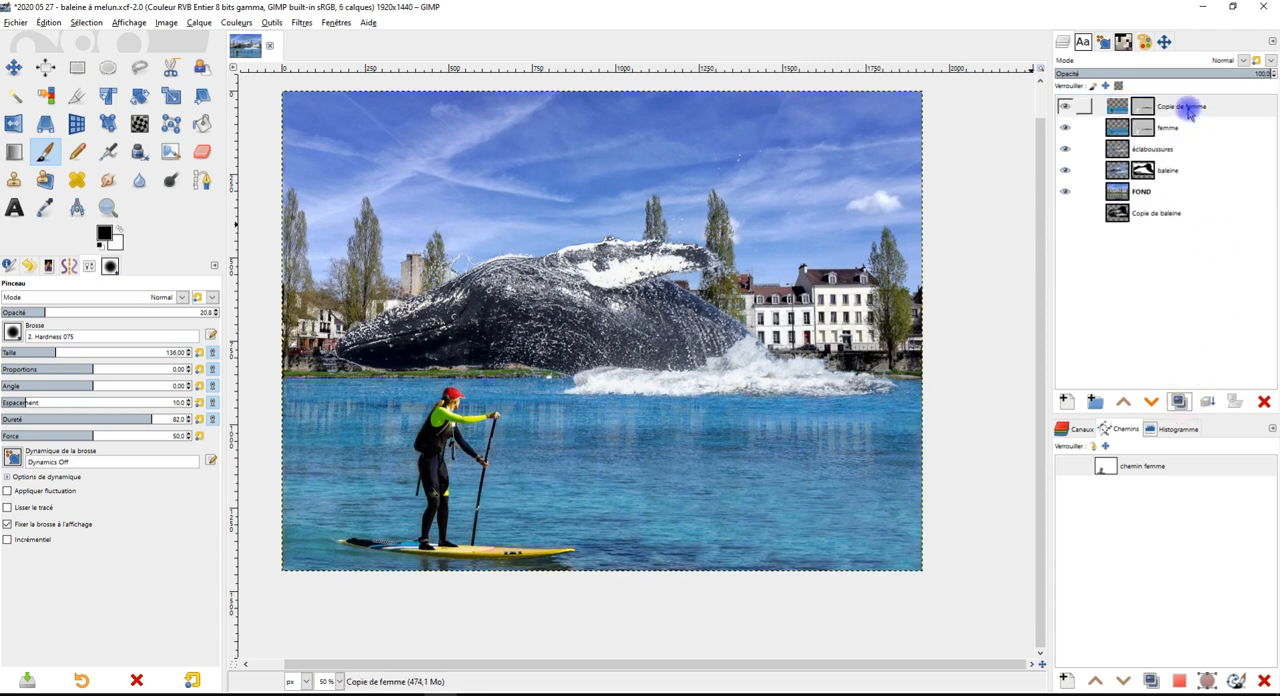
drag(1118, 108, 1080, 215)
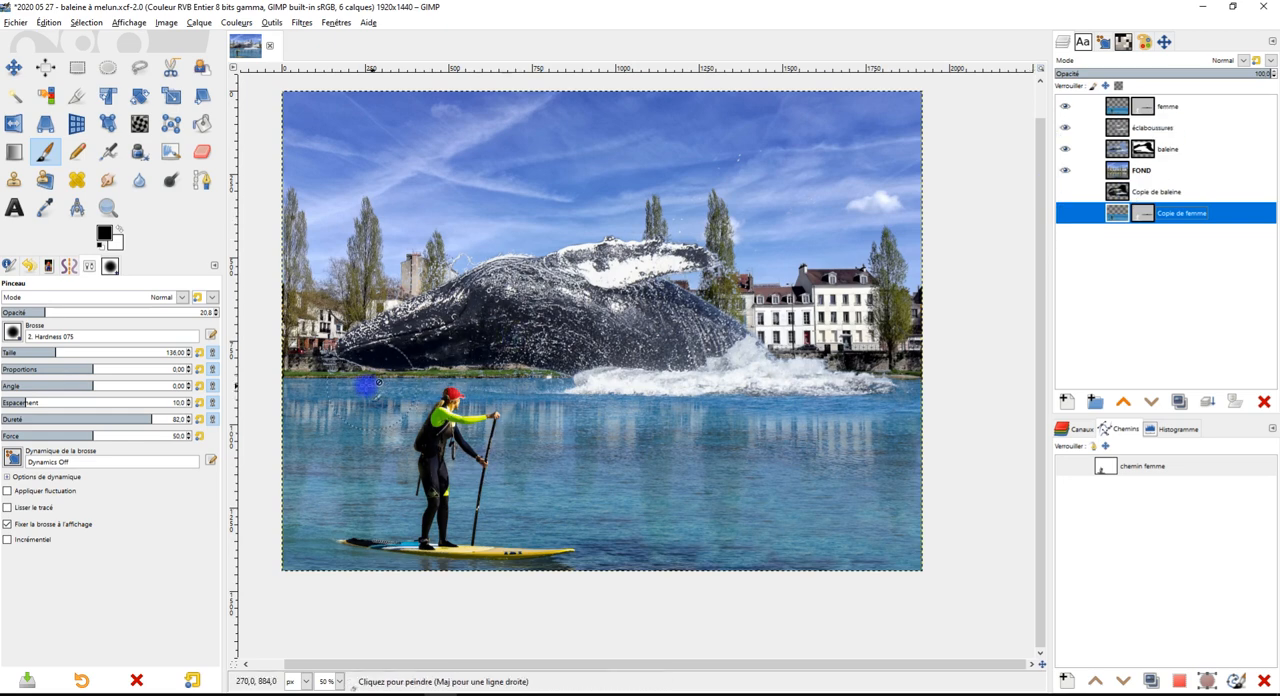
Check the éclaboussures layer's visibility around the whale's head, and move that layer directly below baleine
scroll(370, 375, up, 5)
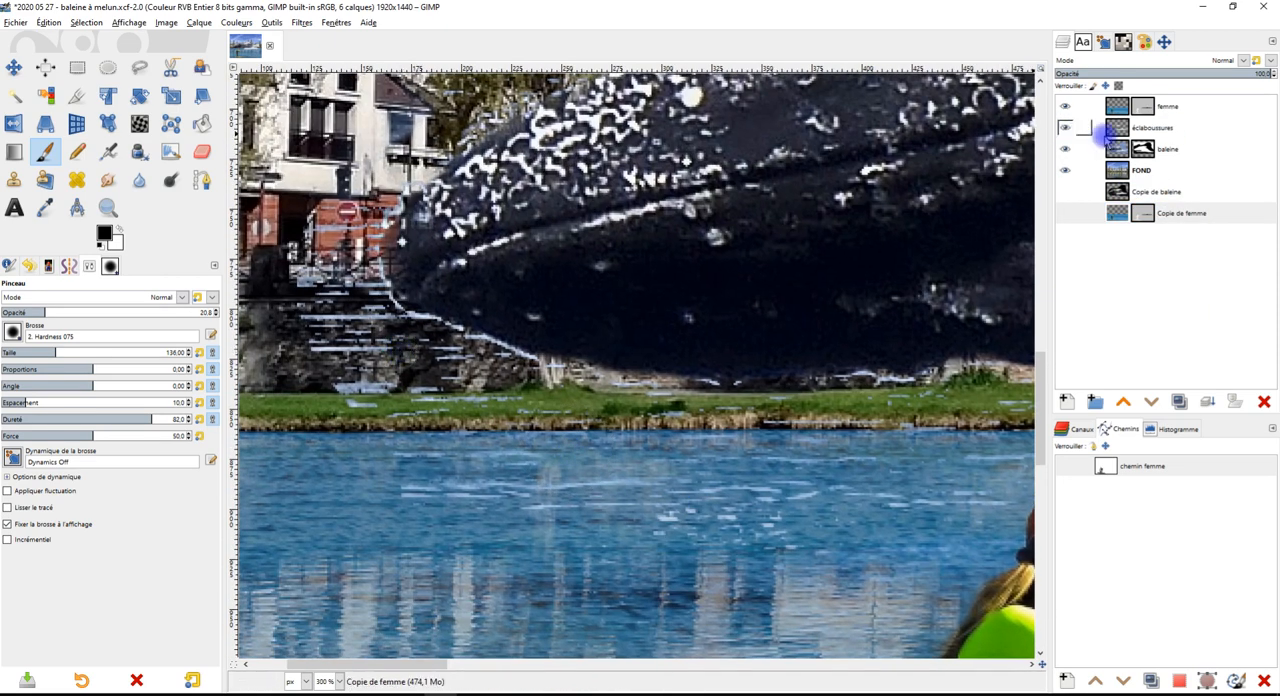
click(1065, 127)
click(1065, 127)
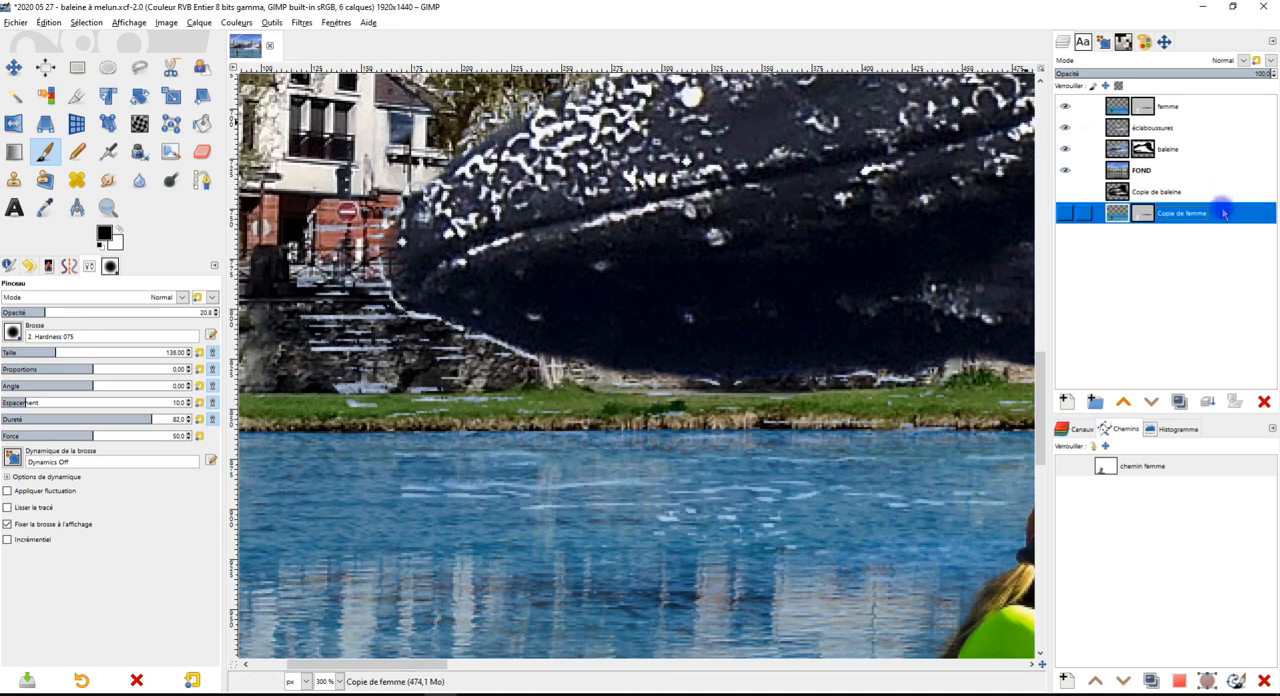
click(1180, 127)
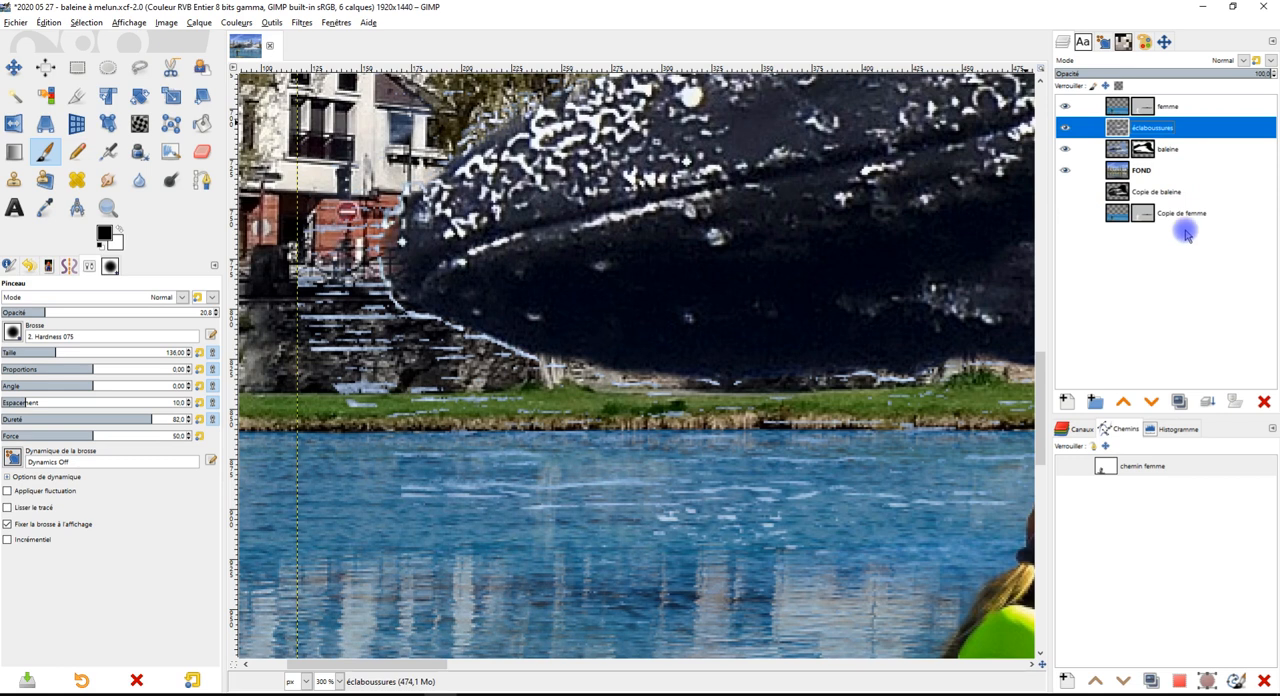
click(1153, 401)
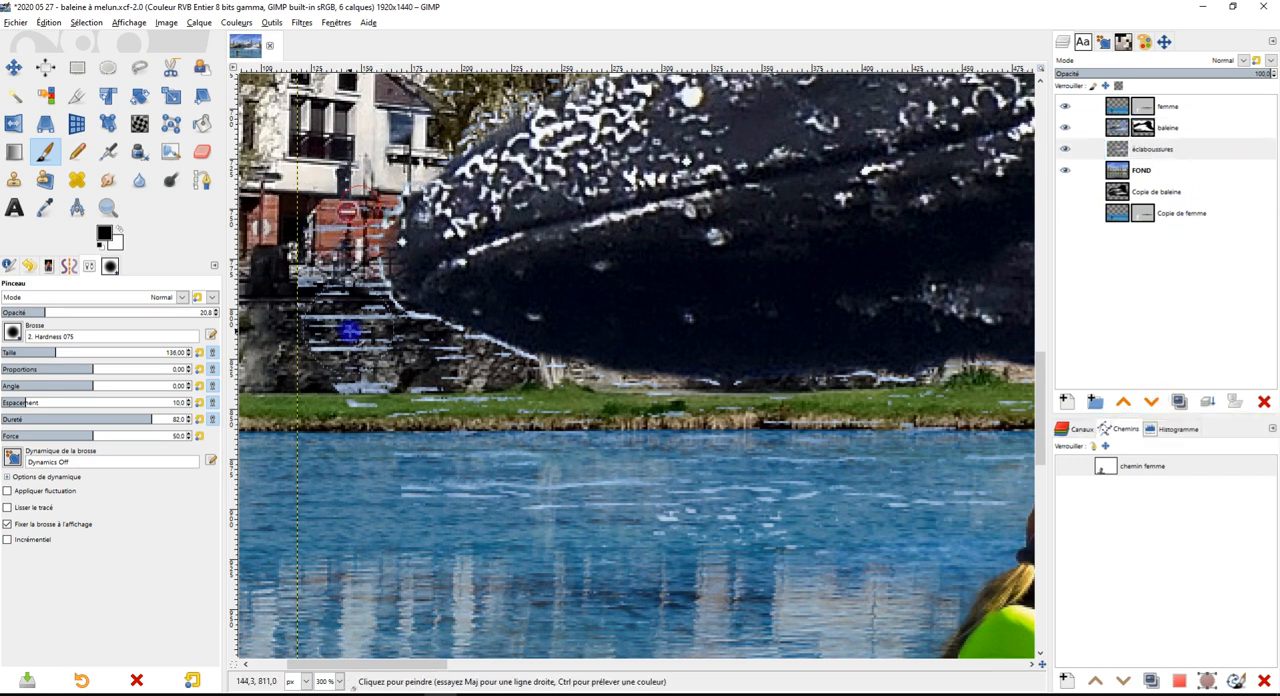
key(ctrl+z)
click(1137, 148)
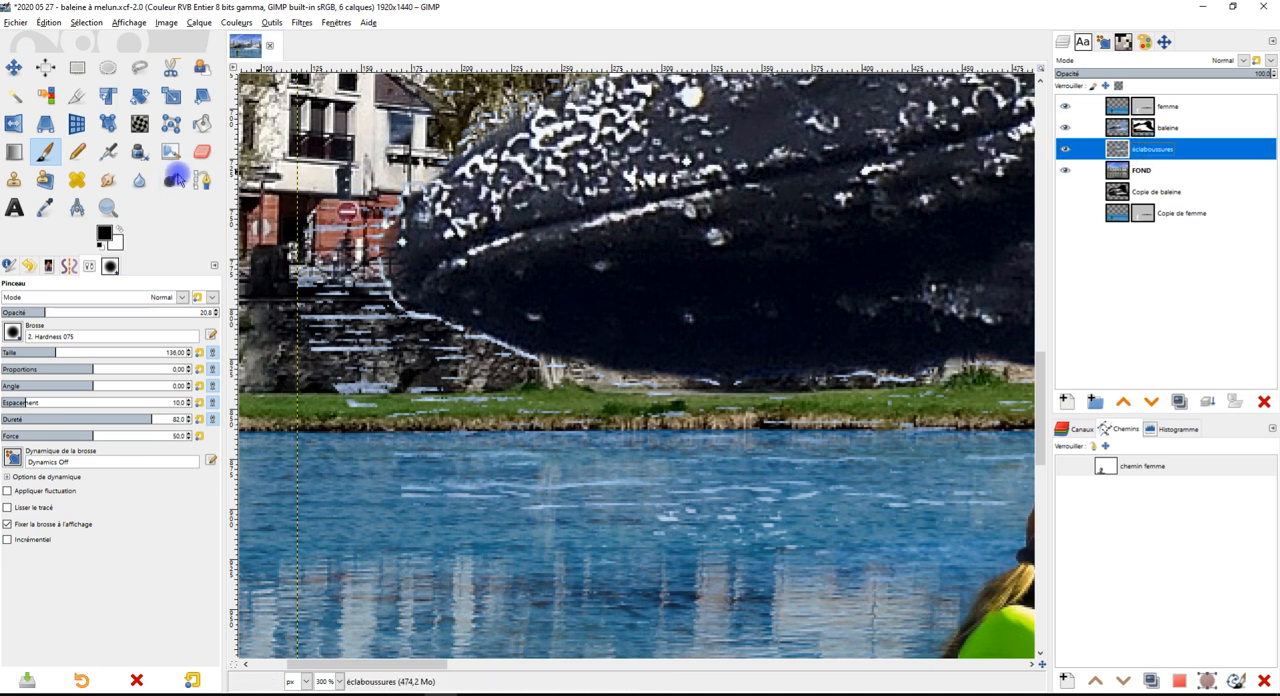
Erase the stray splashes on the éclaboussures layer around the whale's snout, along the stone wall and the grassy bank
click(202, 151)
mouse_move(337, 353)
mouse_down()
mouse_move(349, 209)
mouse_move(394, 409)
mouse_move(444, 355)
mouse_move(457, 437)
mouse_move(686, 474)
mouse_move(726, 423)
mouse_move(806, 503)
mouse_move(951, 486)
mouse_move(737, 434)
mouse_move(934, 391)
mouse_move(988, 469)
mouse_move(800, 552)
mouse_move(415, 323)
mouse_move(803, 410)
mouse_up()
scroll(614, 449, down, 2)
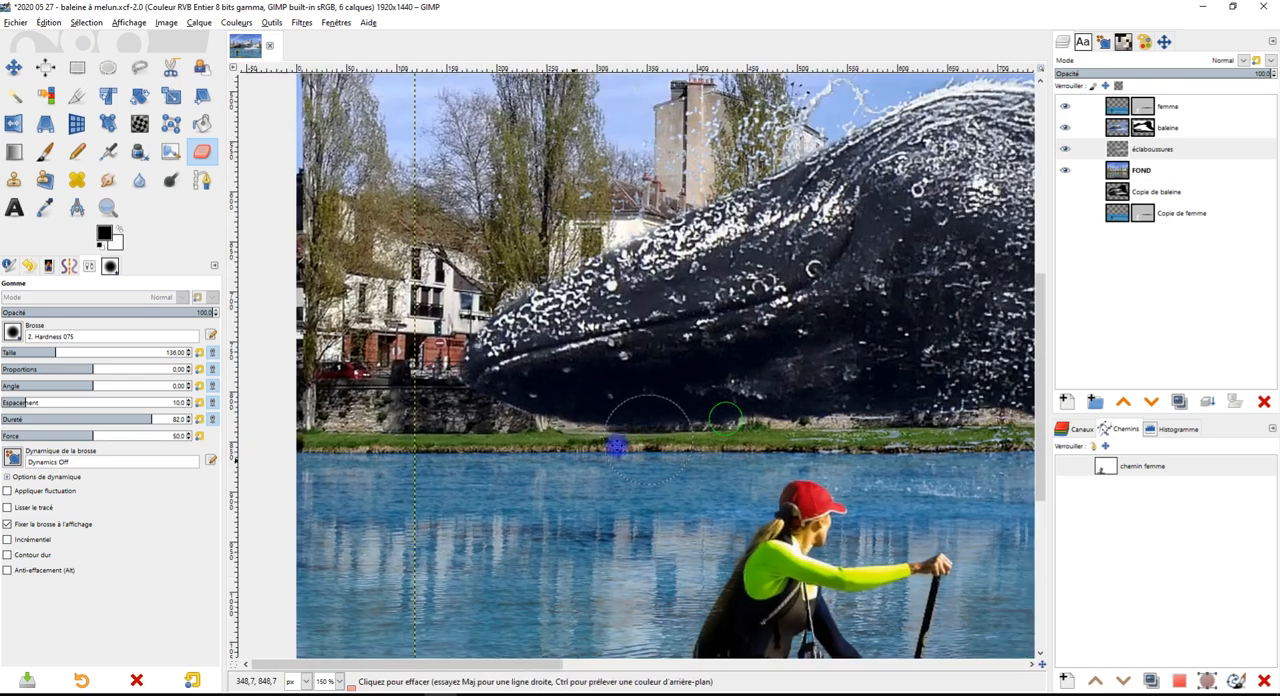
drag(709, 415, 452, 348)
scroll(622, 470, up, 1)
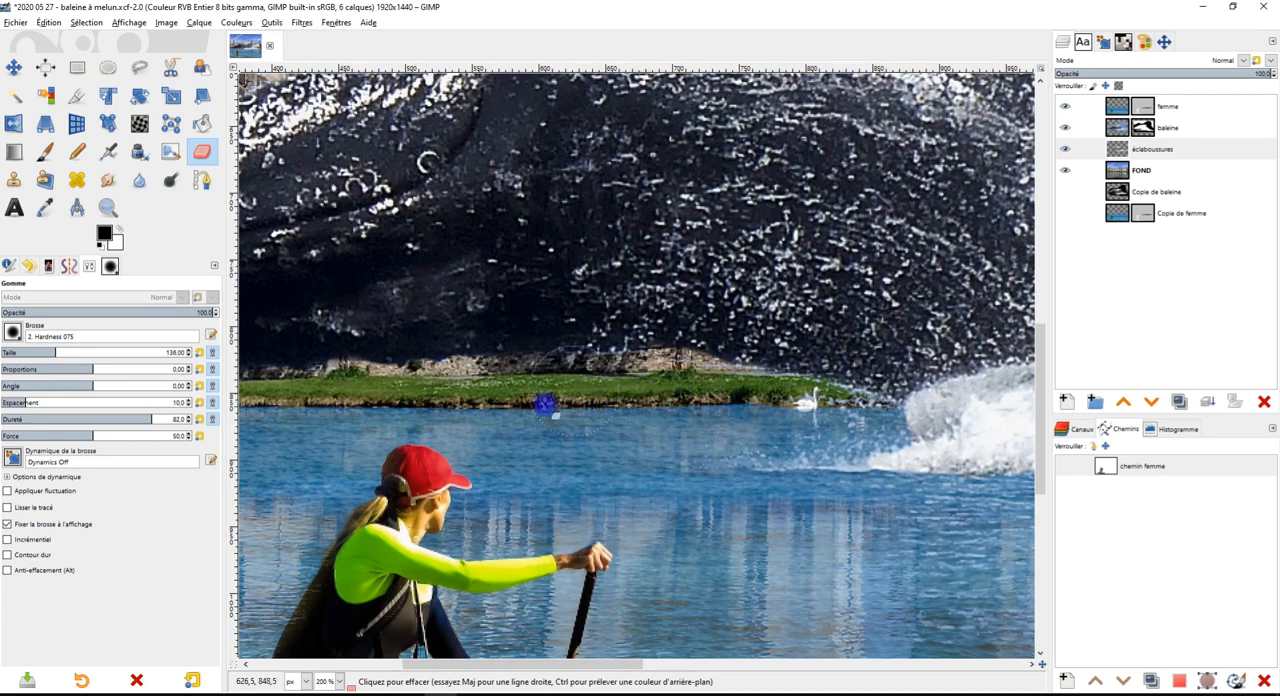
scroll(693, 437, down, 3)
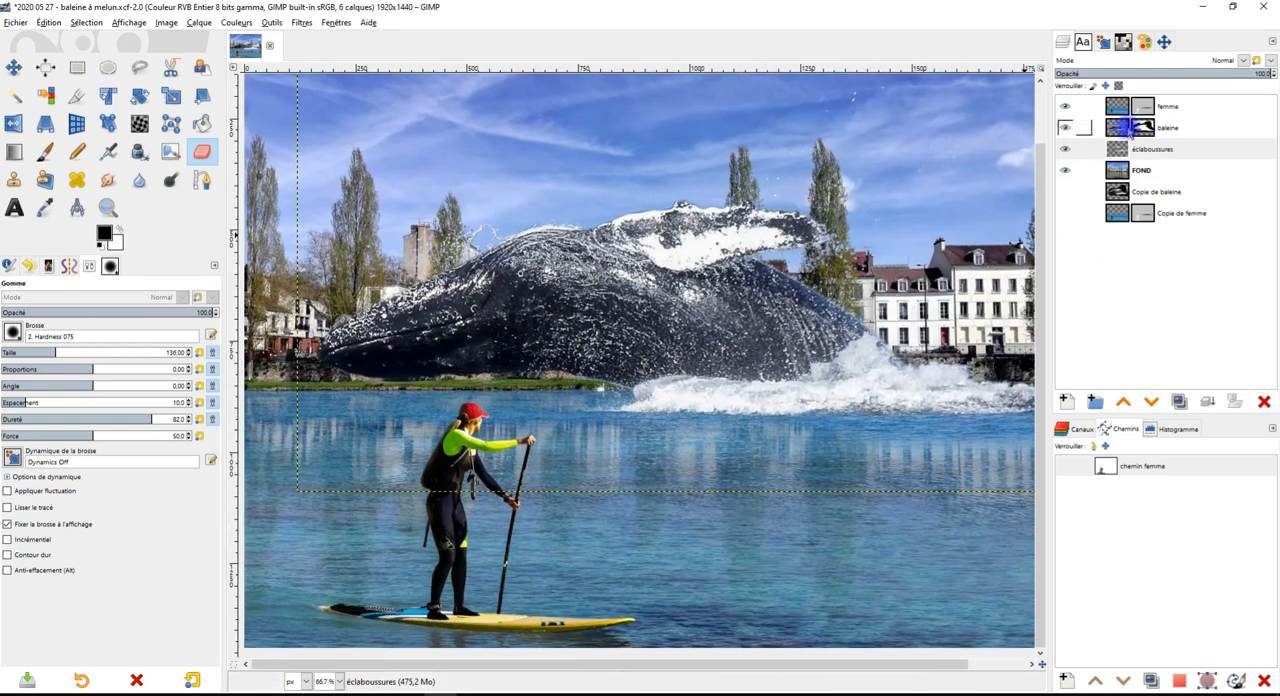
Duplicate the baleine layer and store the hidden copy at the very end of the layer stack
click(1140, 128)
click(1179, 400)
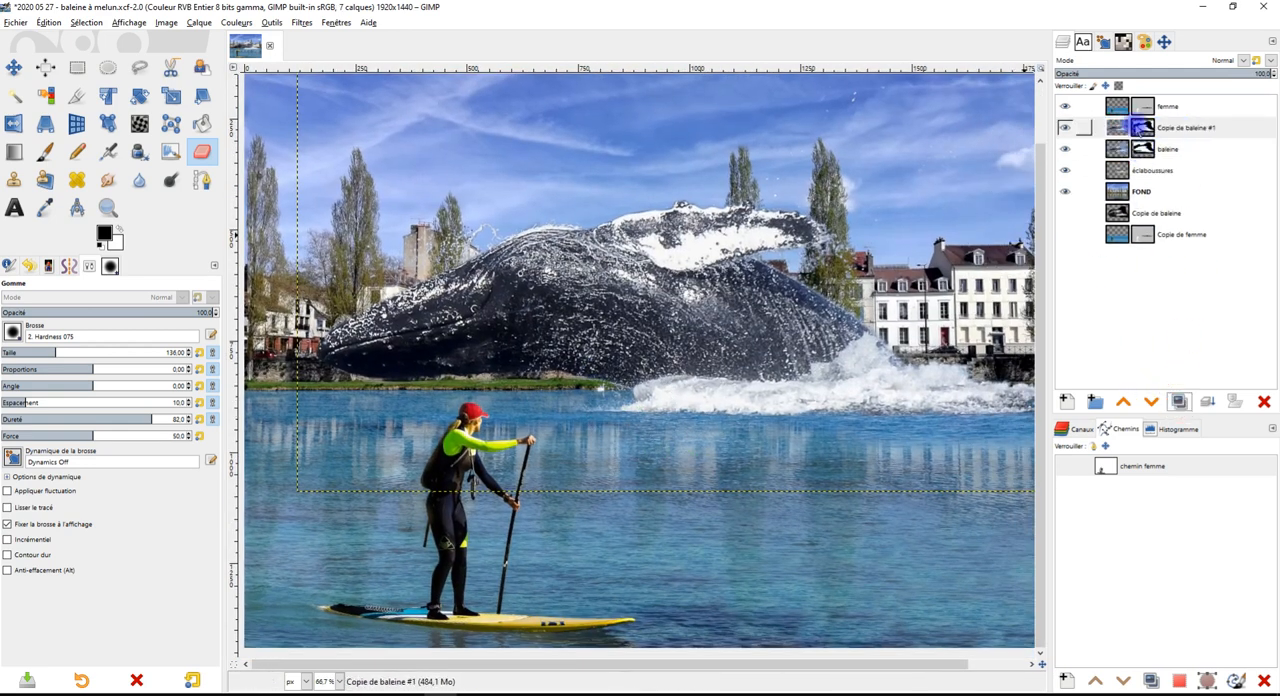
drag(1140, 128, 1150, 240)
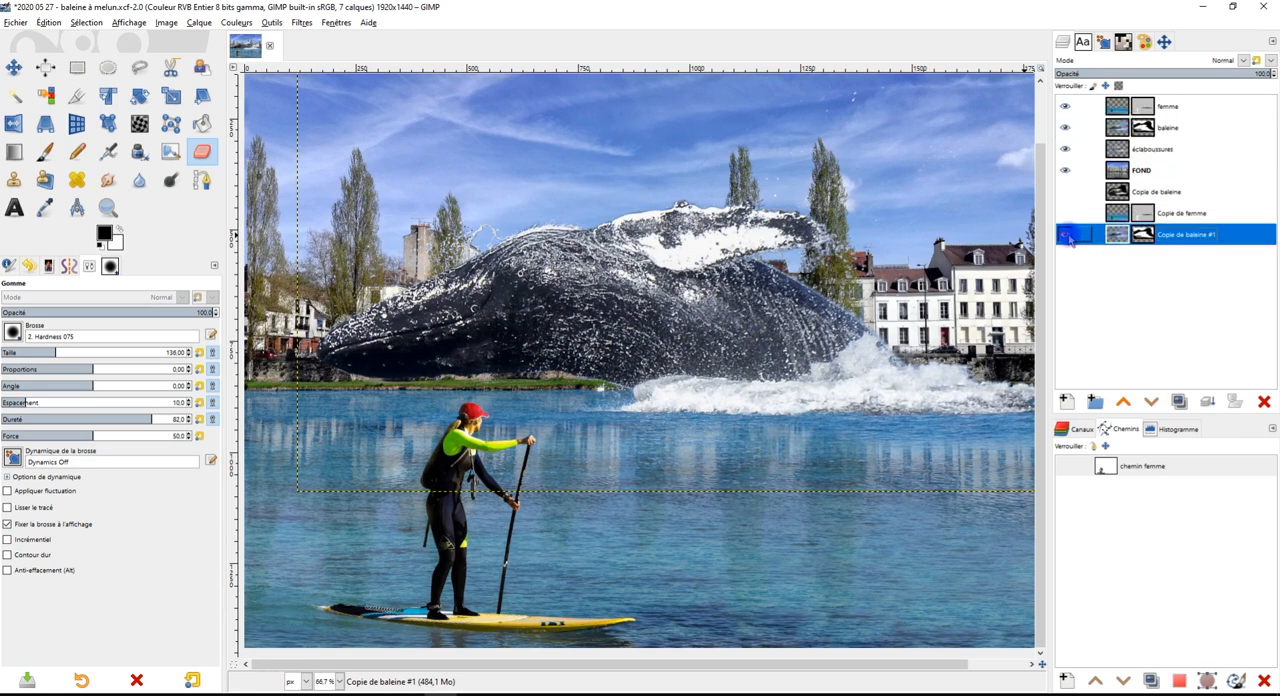
Open Curves on the baleine layer, try darkening the midtones at input 115, output 103, and reset the curve
click(1138, 132)
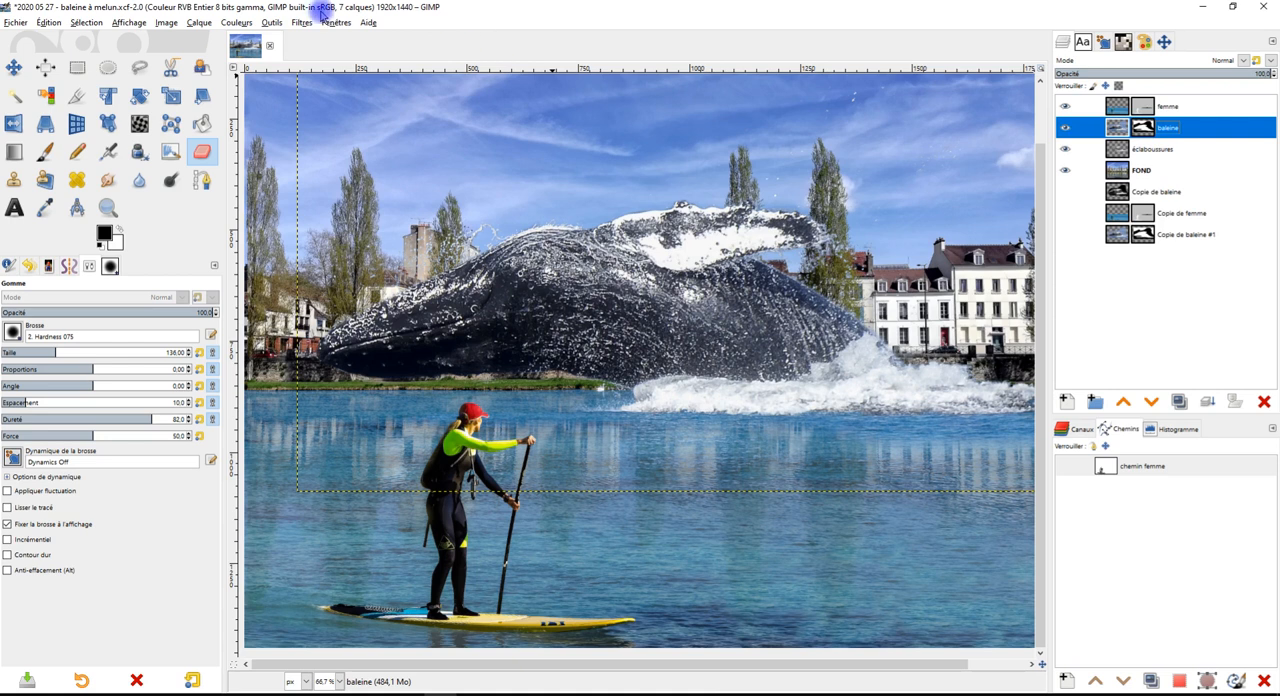
click(244, 25)
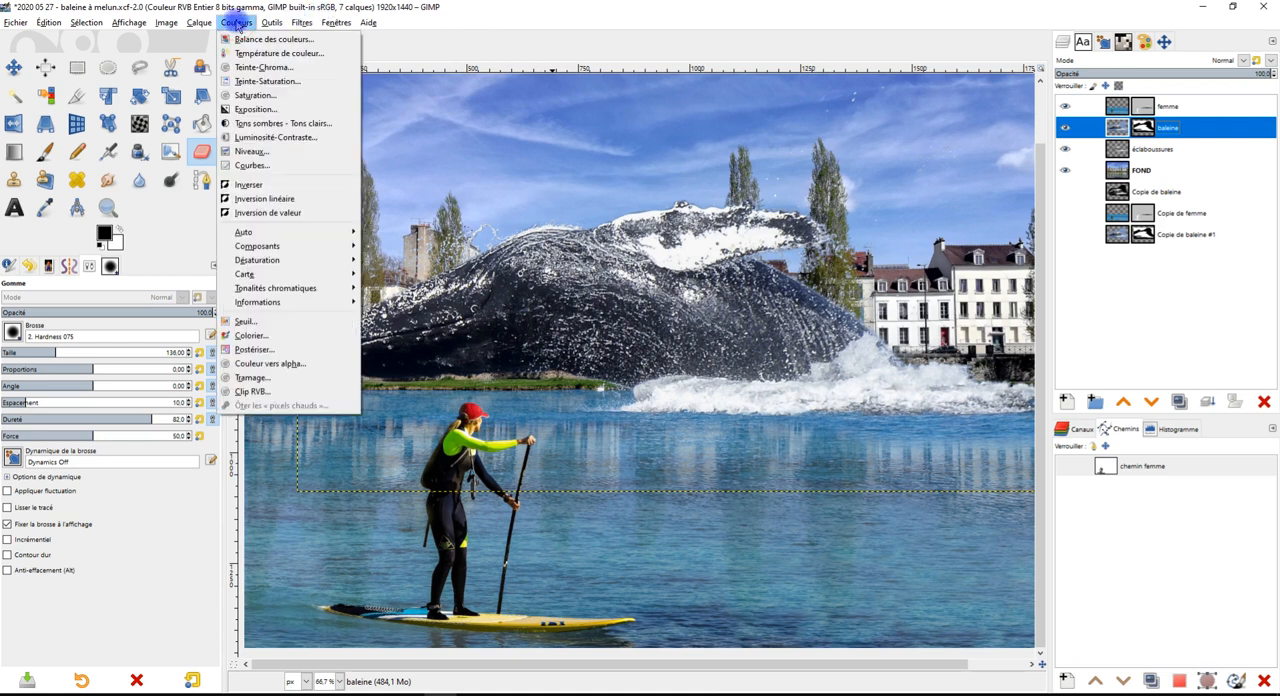
click(282, 163)
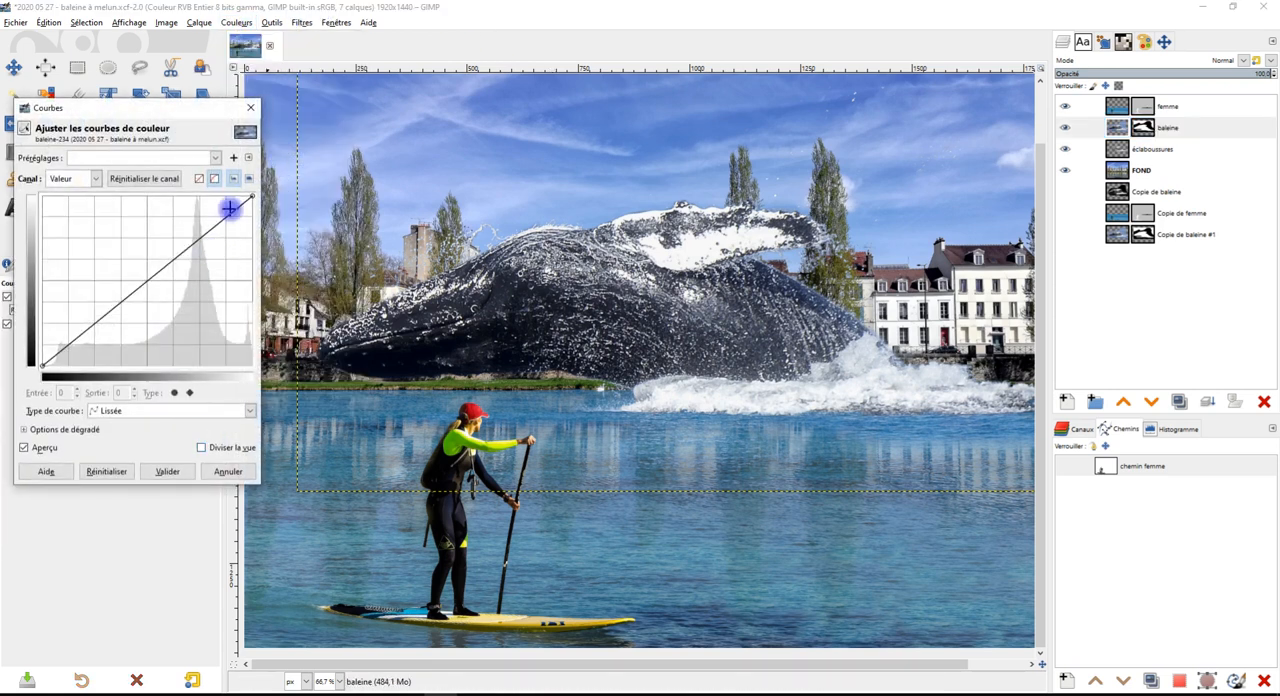
drag(133, 292, 137, 297)
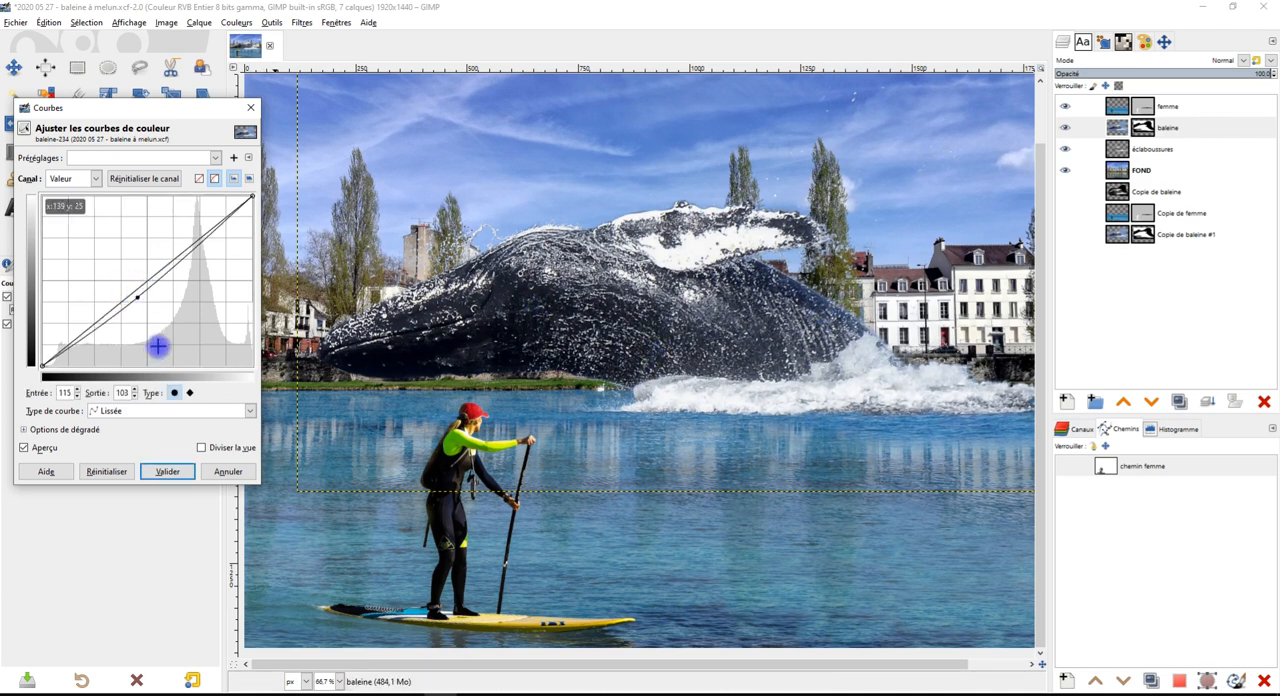
click(107, 471)
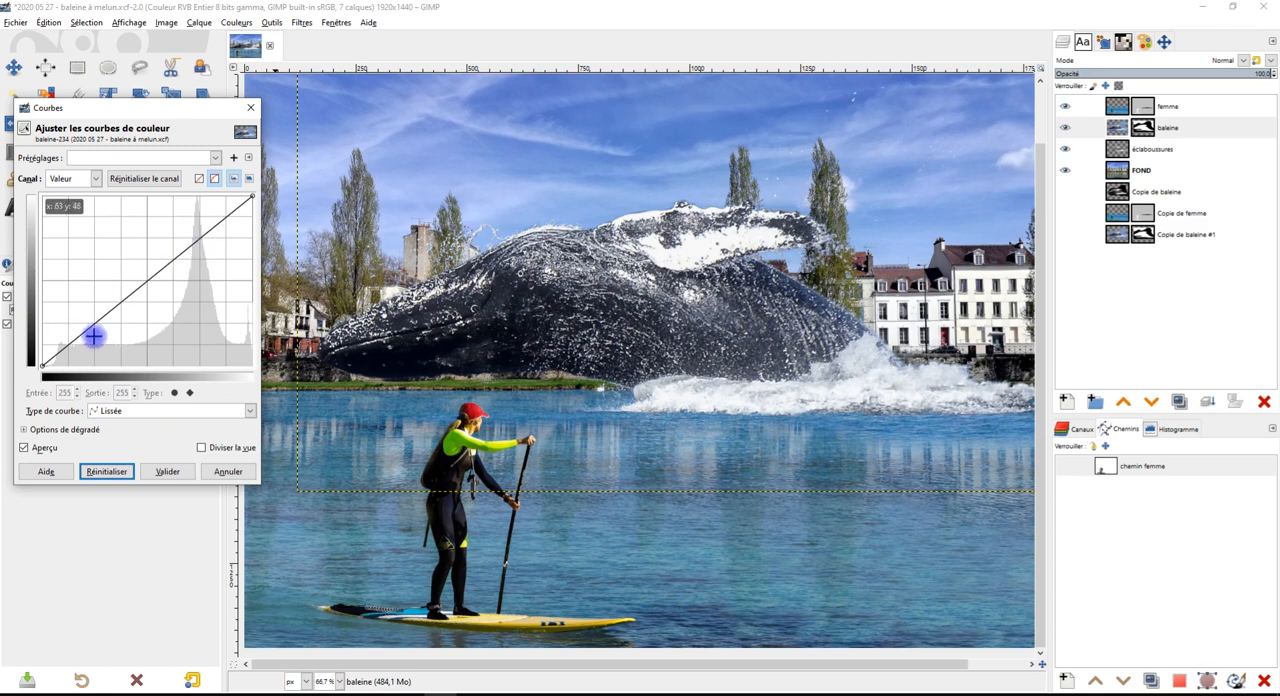
Try a contrast curve on baleine with highlights at input 189, output 211 and shadows at input 52, output 45
mouse_move(207, 231)
mouse_down()
mouse_move(200, 214)
mouse_move(200, 227)
mouse_up()
mouse_move(80, 334)
mouse_down()
mouse_move(91, 352)
mouse_move(73, 347)
mouse_up()
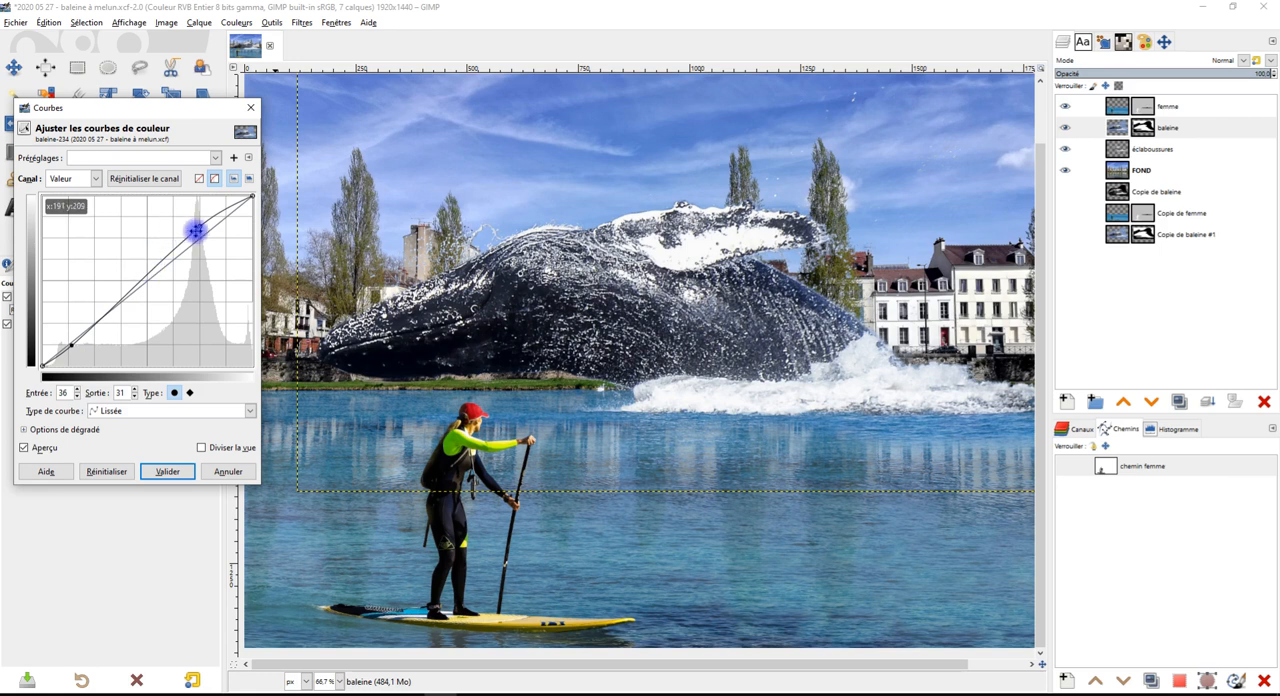
drag(199, 230, 199, 231)
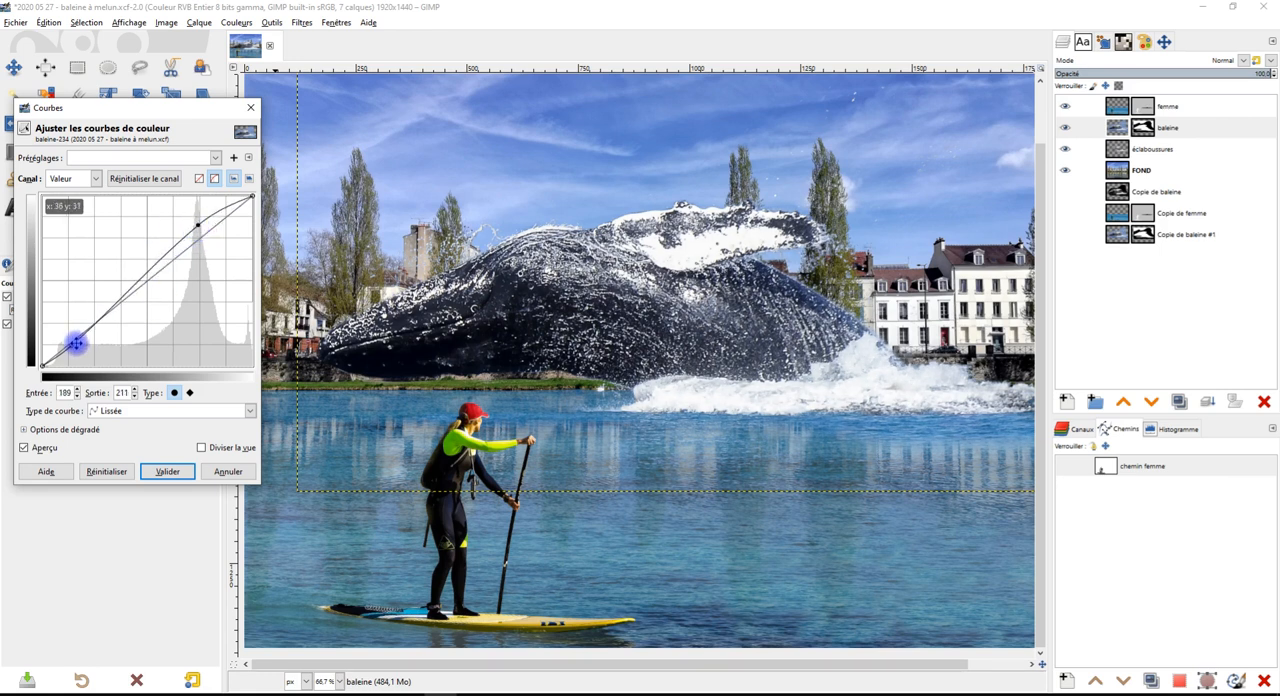
drag(70, 350, 76, 330)
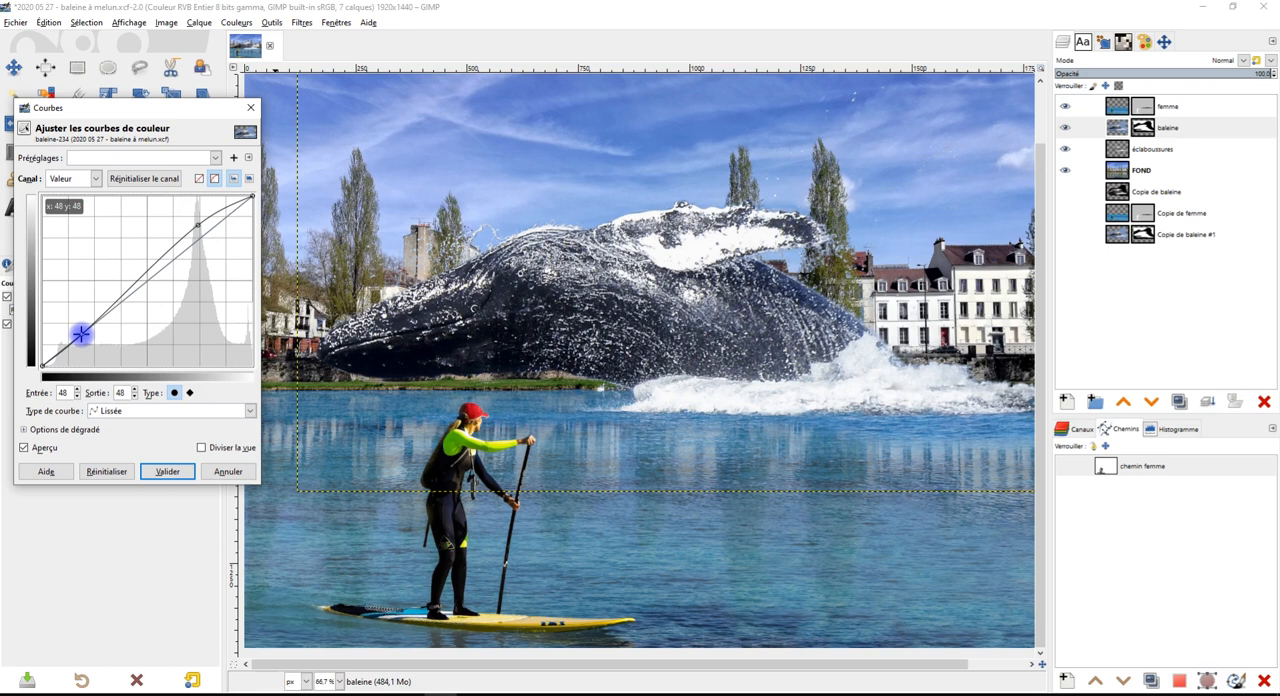
drag(80, 333, 83, 336)
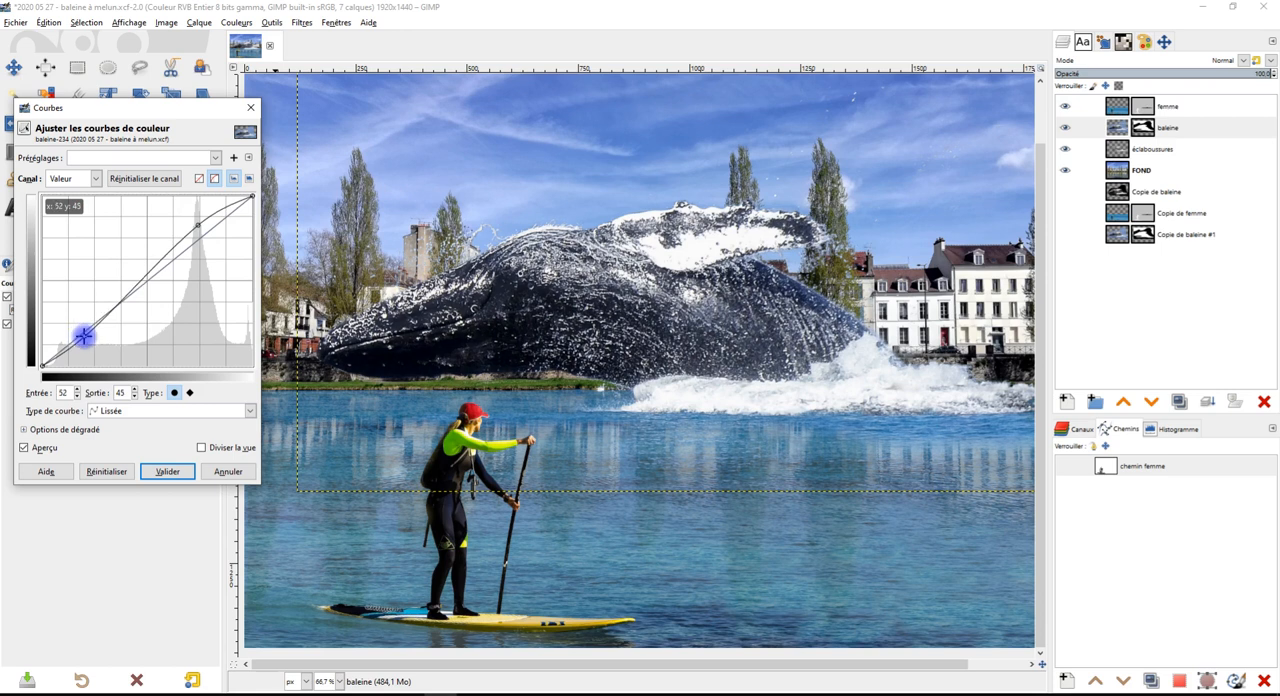
Try darkening baleine with curve points at input 53, output 40 and input 195, output 182, comparing with the preview off
drag(197, 228, 199, 237)
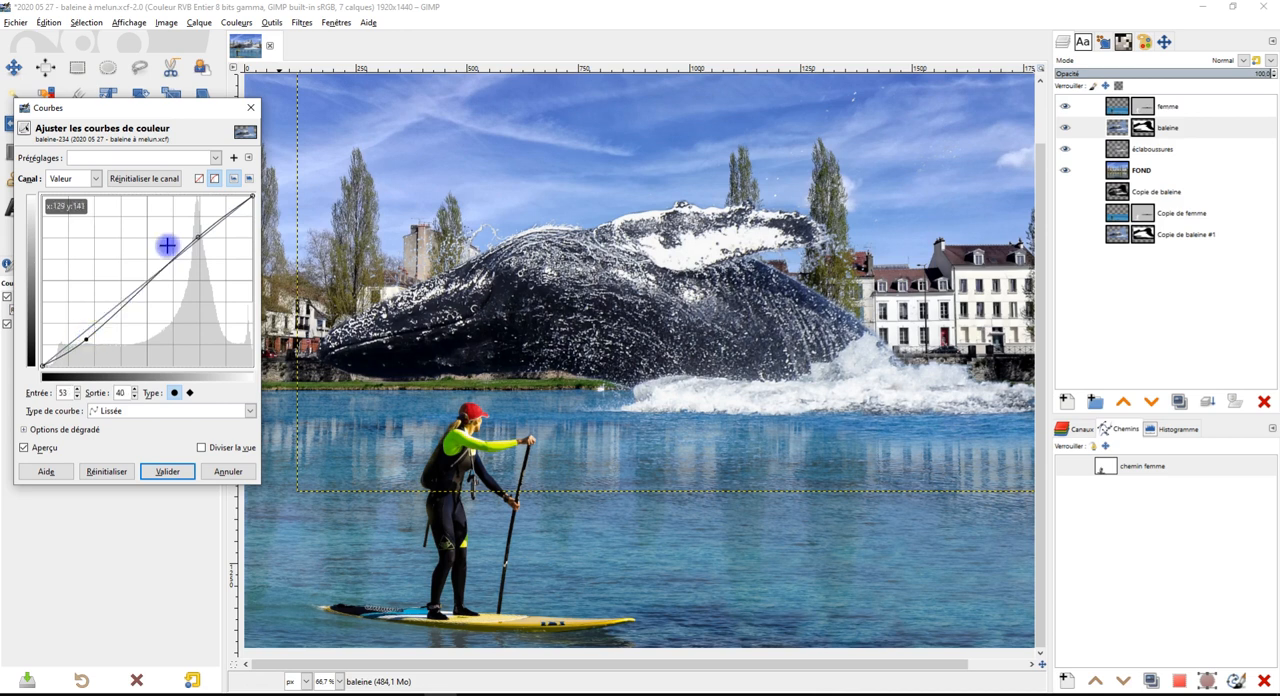
drag(198, 236, 201, 243)
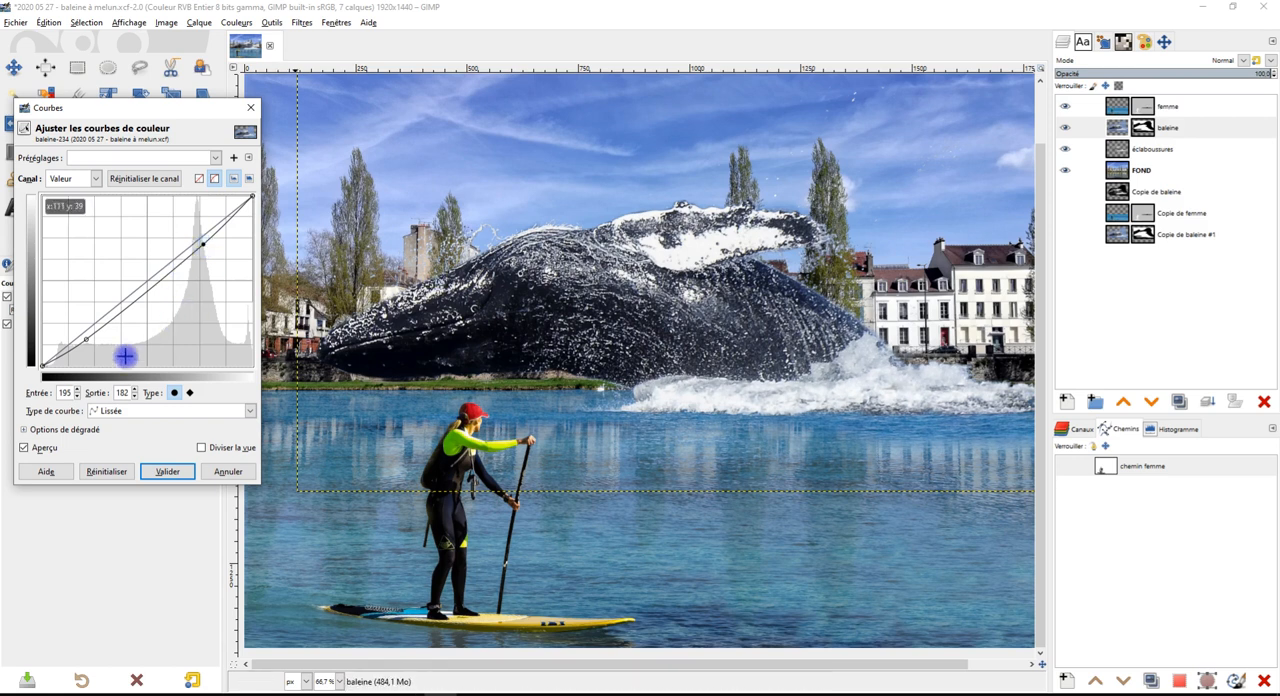
click(50, 448)
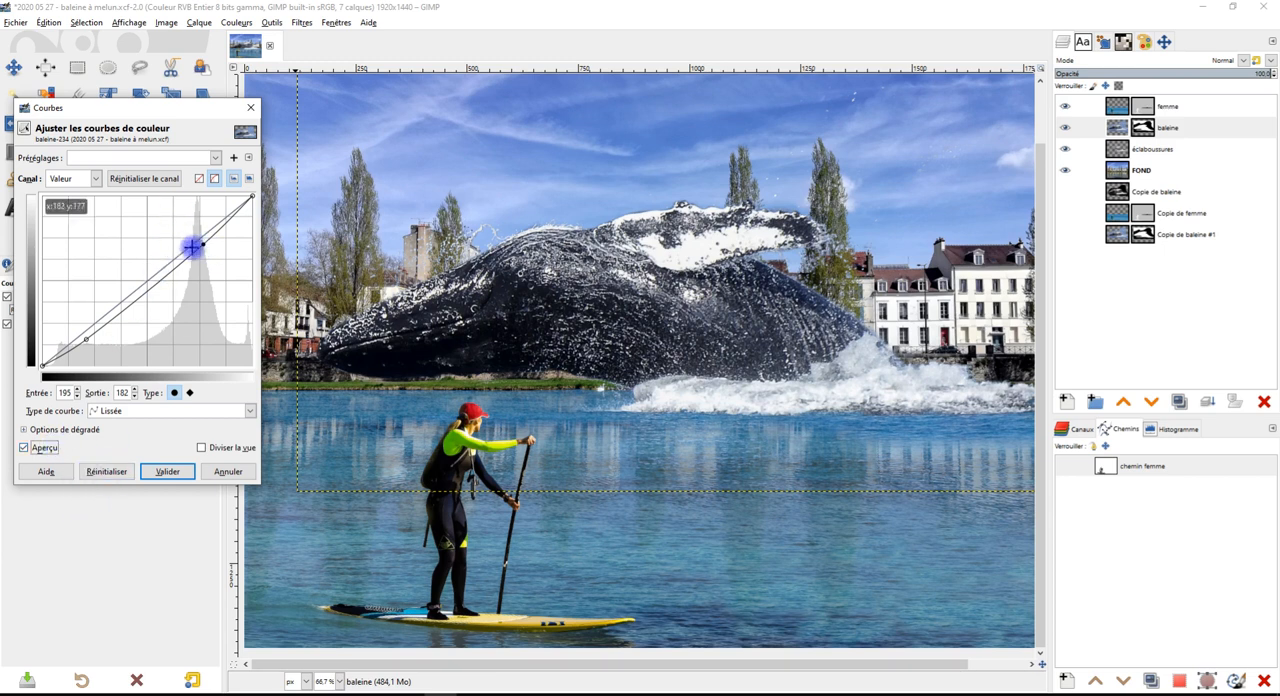
Set baleine's curve points to input 206, output 202 and input 53, output 50, and compare the preview on and off
mouse_move(204, 243)
mouse_down()
mouse_move(208, 218)
mouse_move(212, 230)
mouse_up()
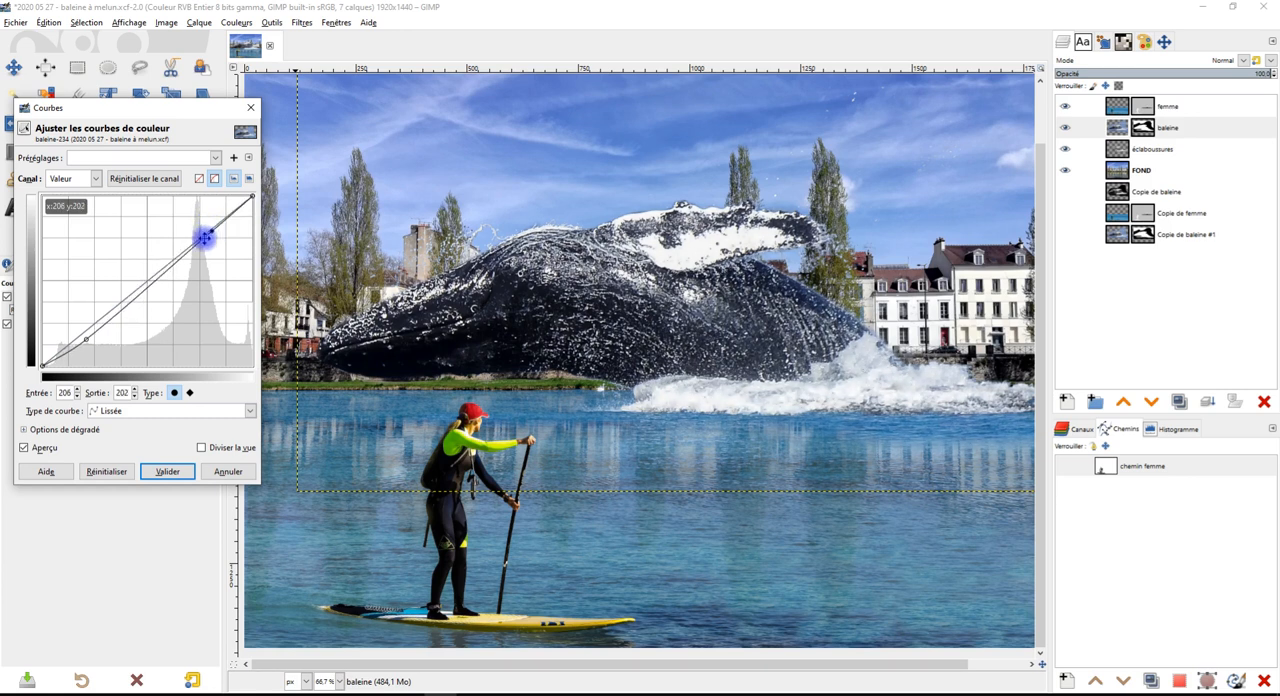
drag(86, 341, 86, 332)
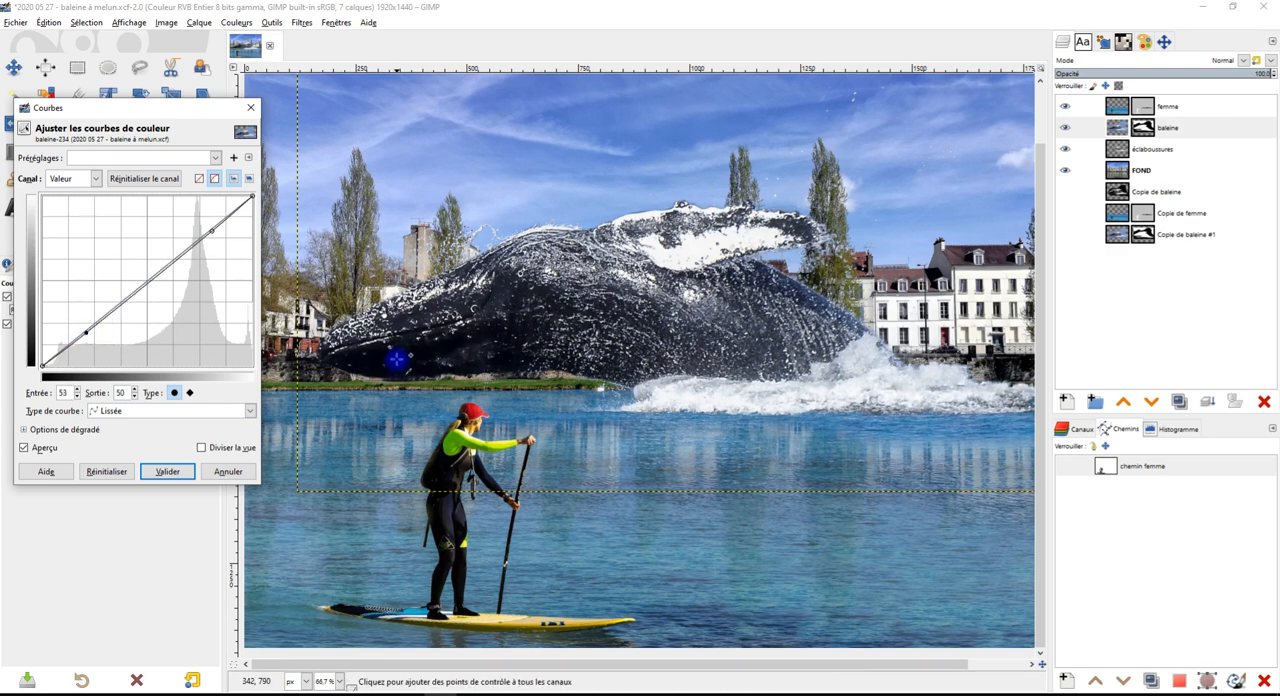
scroll(396, 355, up, 2)
scroll(396, 355, down, 2)
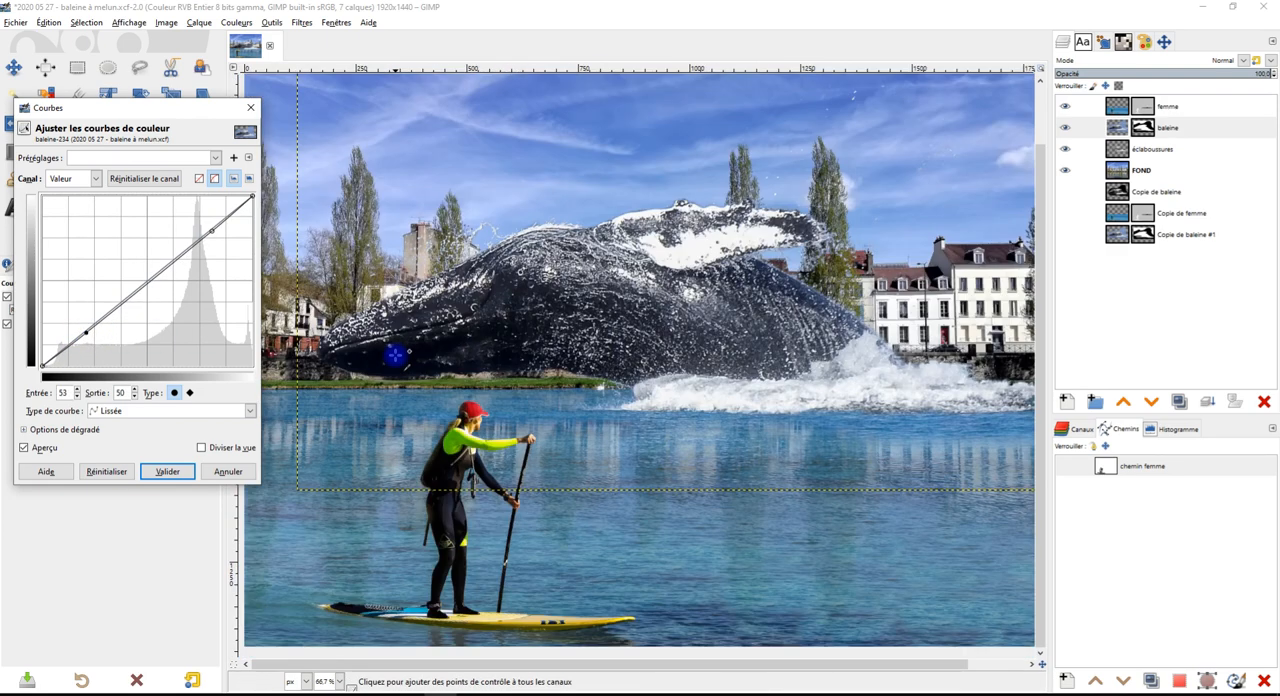
click(48, 449)
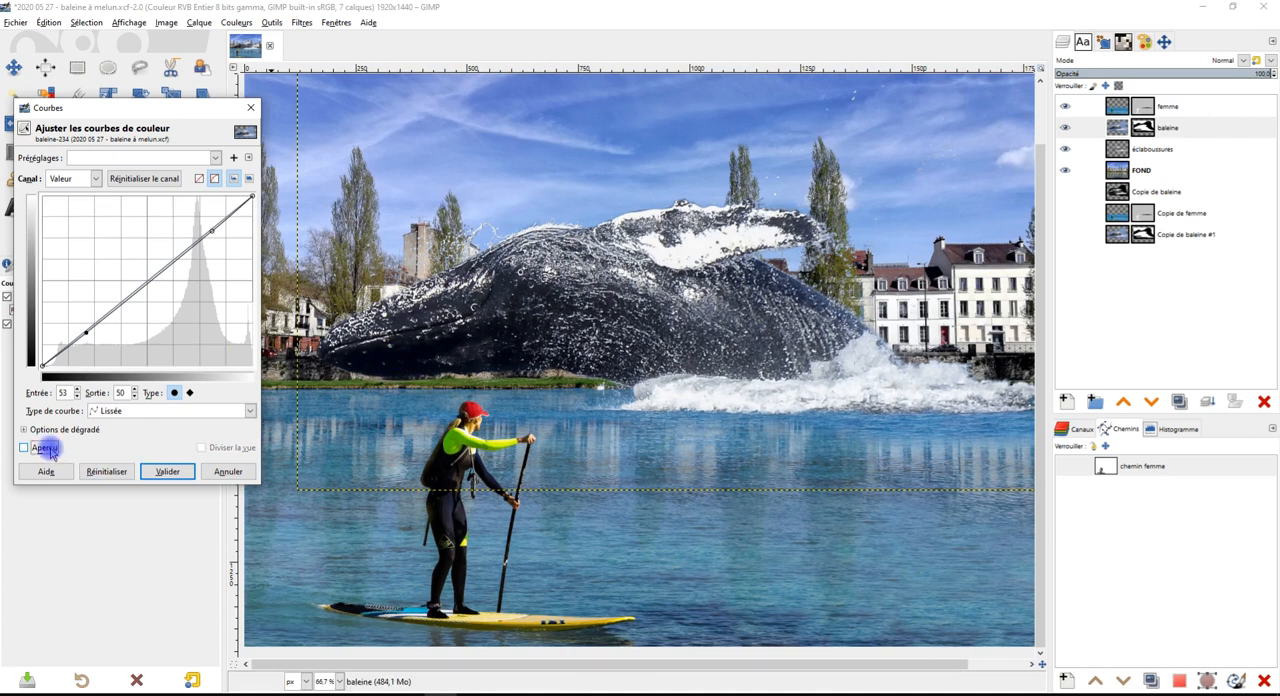
Reset the baleine curve and try a contrast curve with shadows at input 45, output 21 and slightly raised highlights near input 224
click(106, 471)
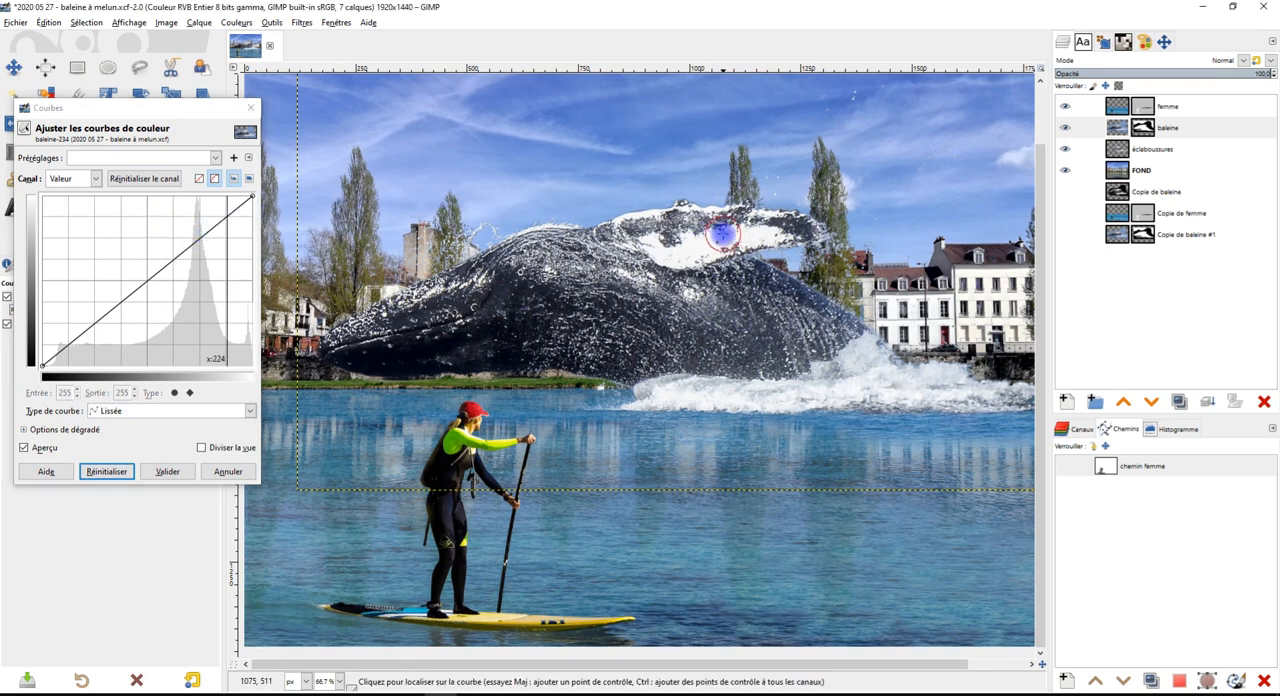
mouse_move(227, 216)
mouse_down()
mouse_move(220, 203)
mouse_move(226, 216)
mouse_up()
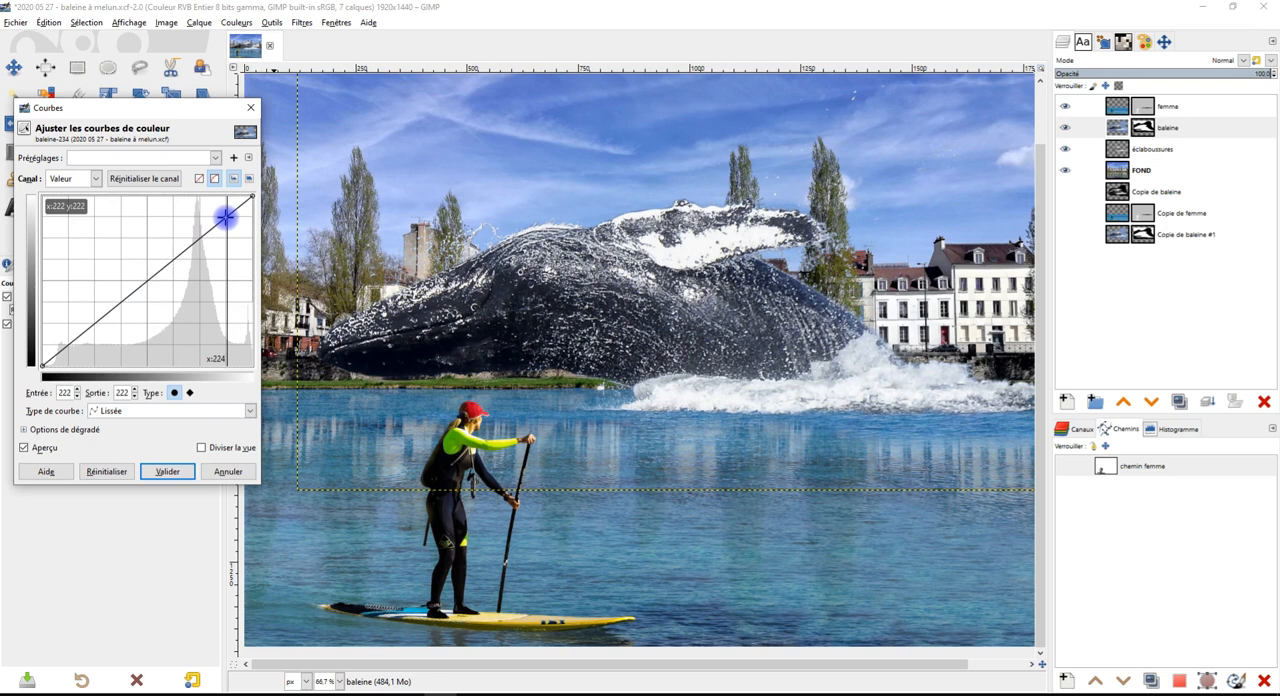
drag(219, 208, 195, 196)
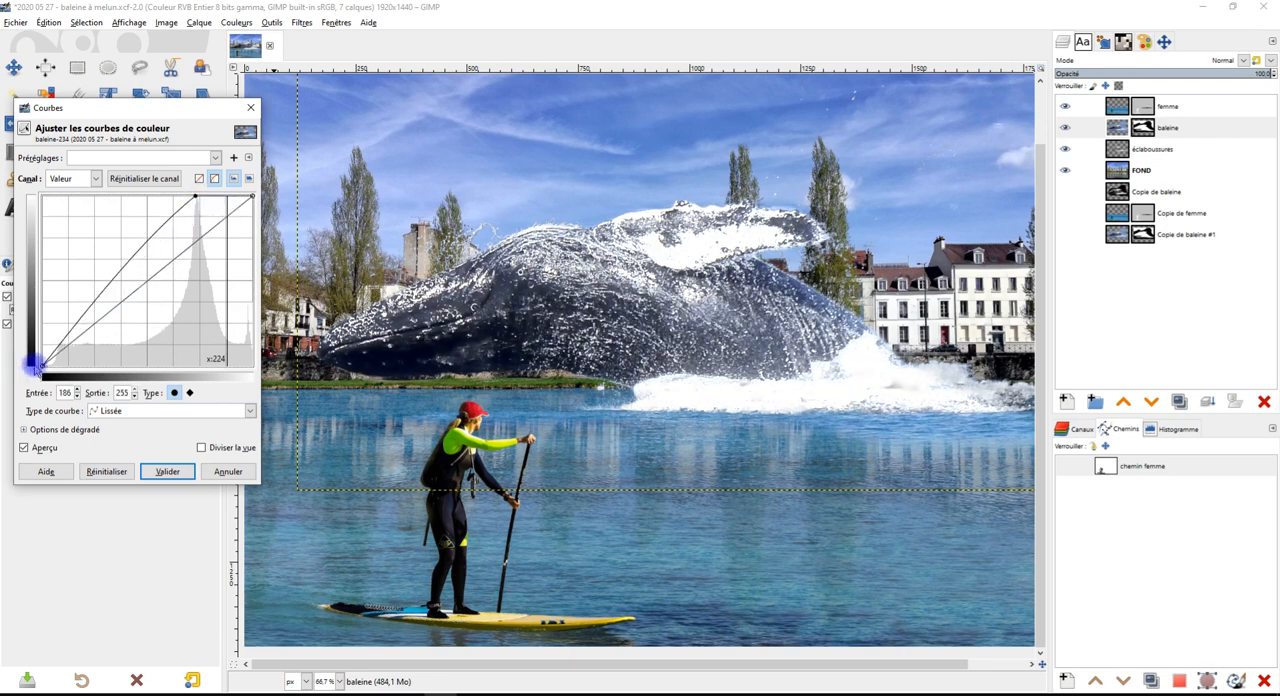
drag(57, 343, 78, 350)
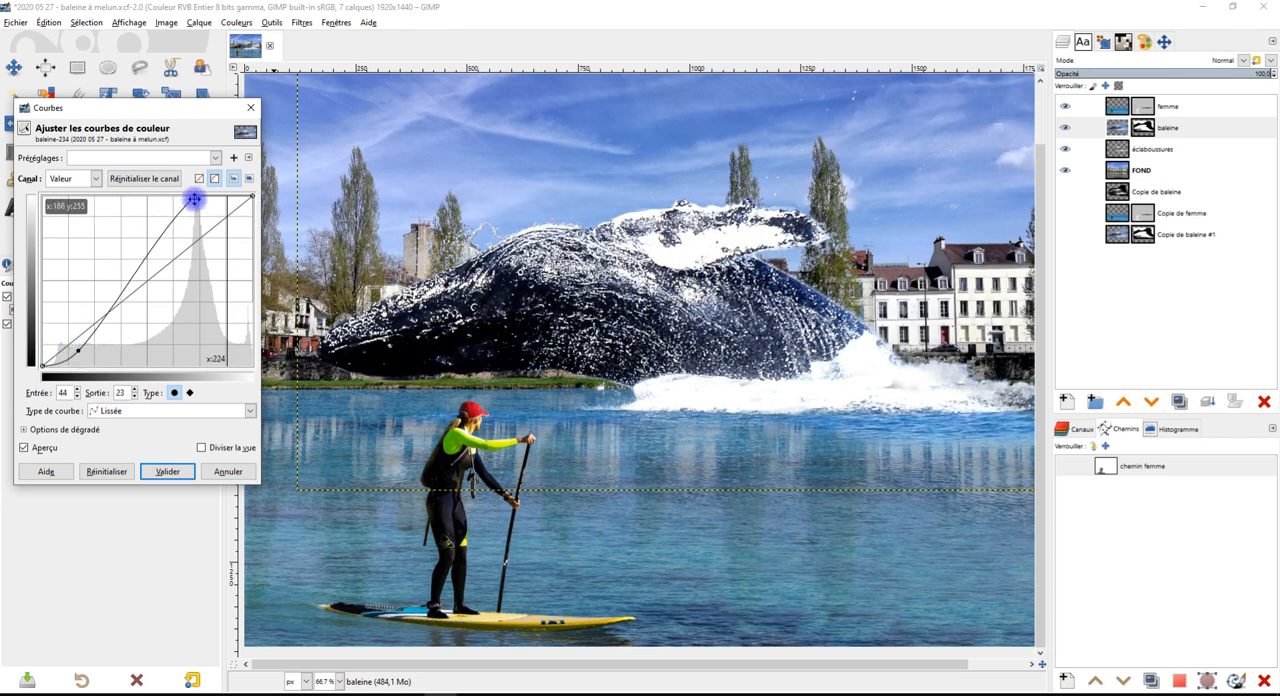
drag(196, 197, 227, 210)
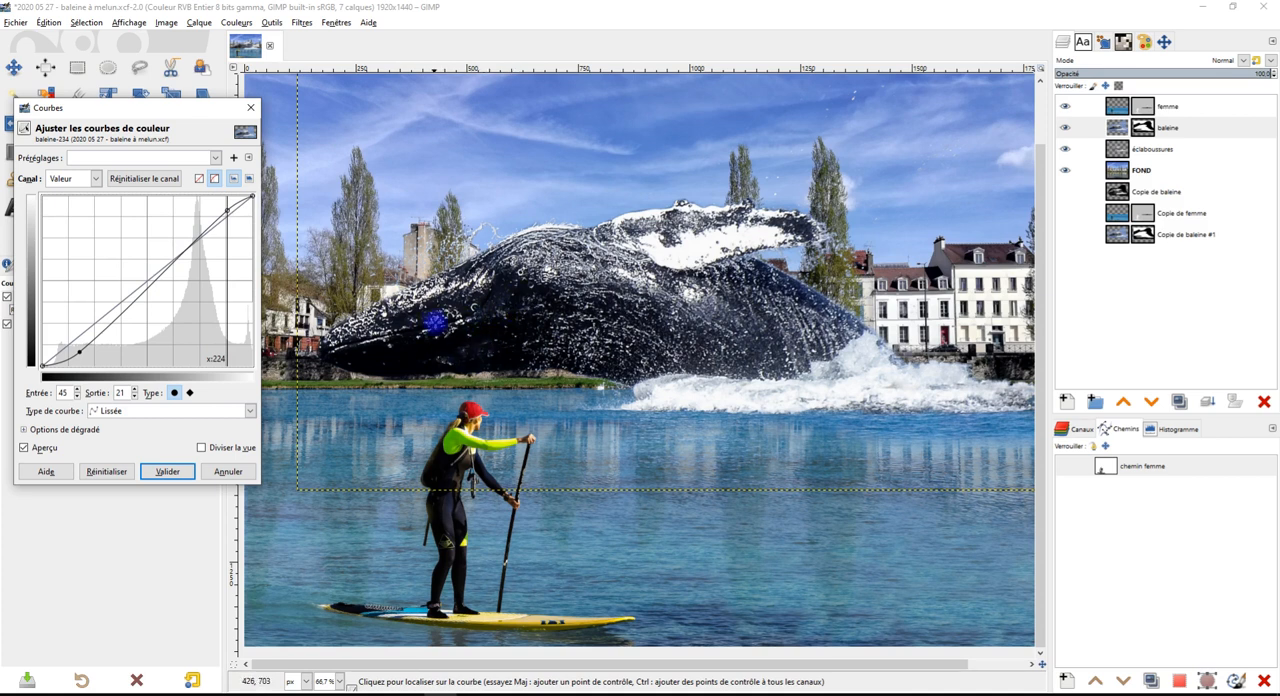
click(472, 328)
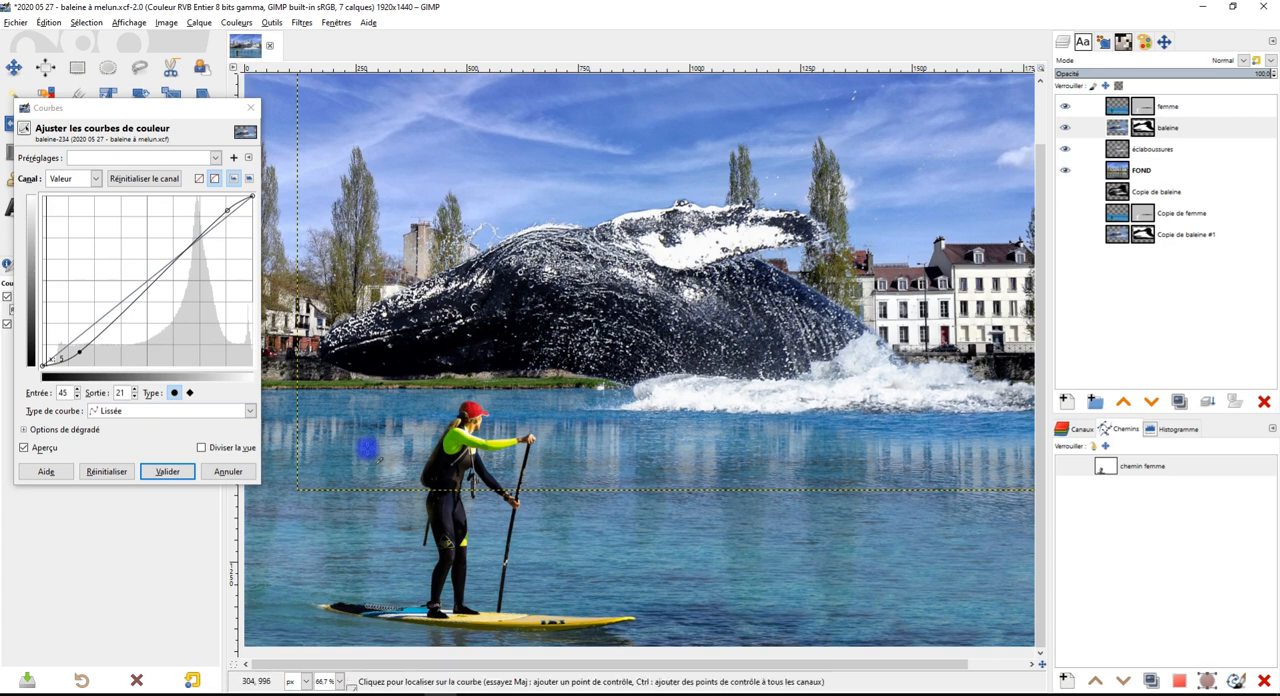
Compare the contrast curve on baleine with the preview on and off, and reset the curve
click(44, 451)
click(44, 449)
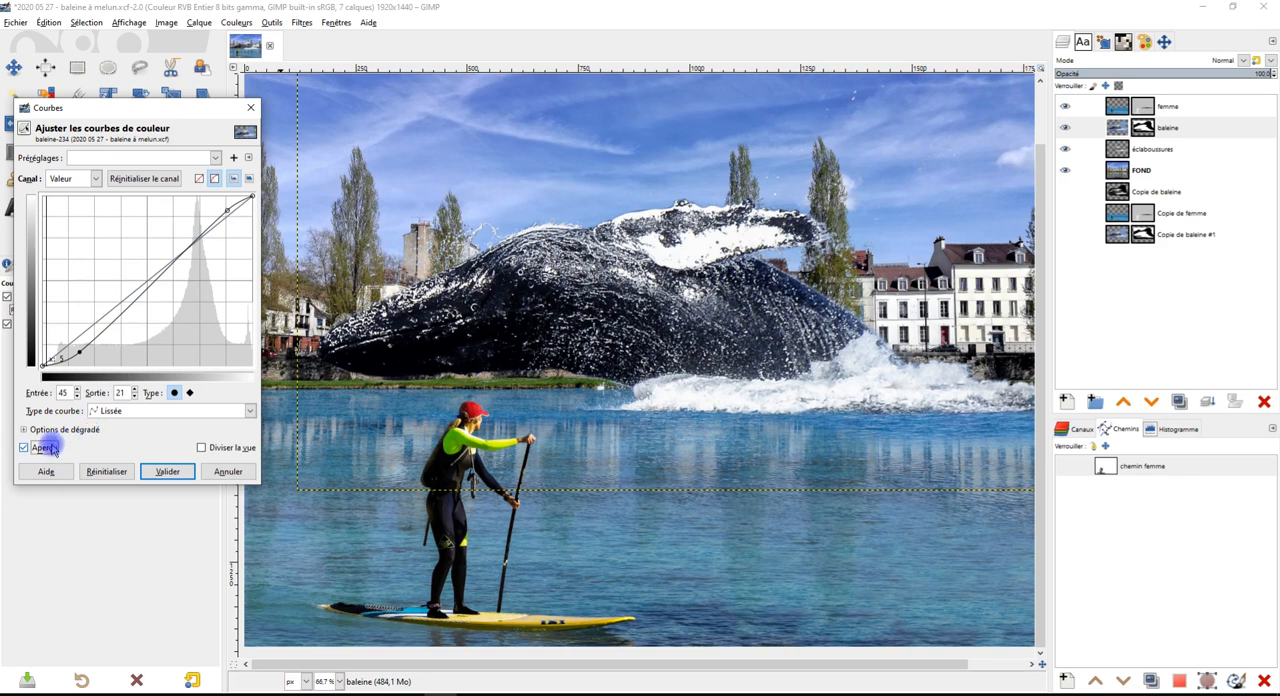
click(48, 449)
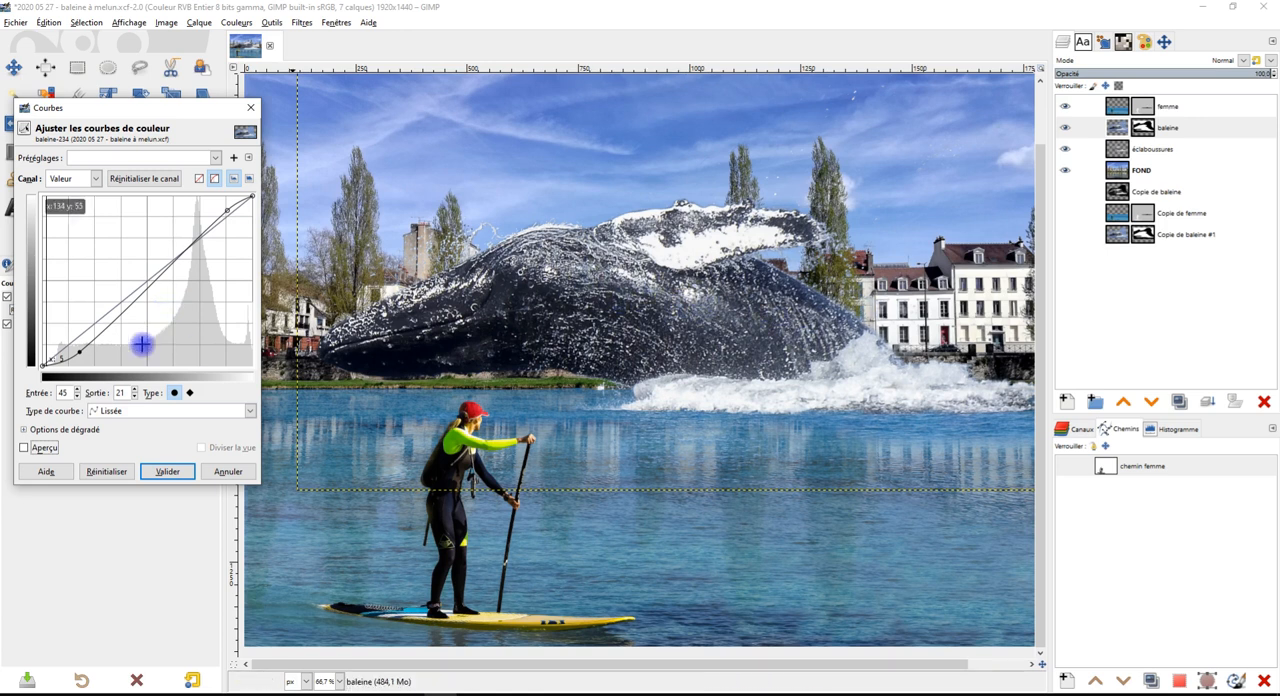
click(106, 470)
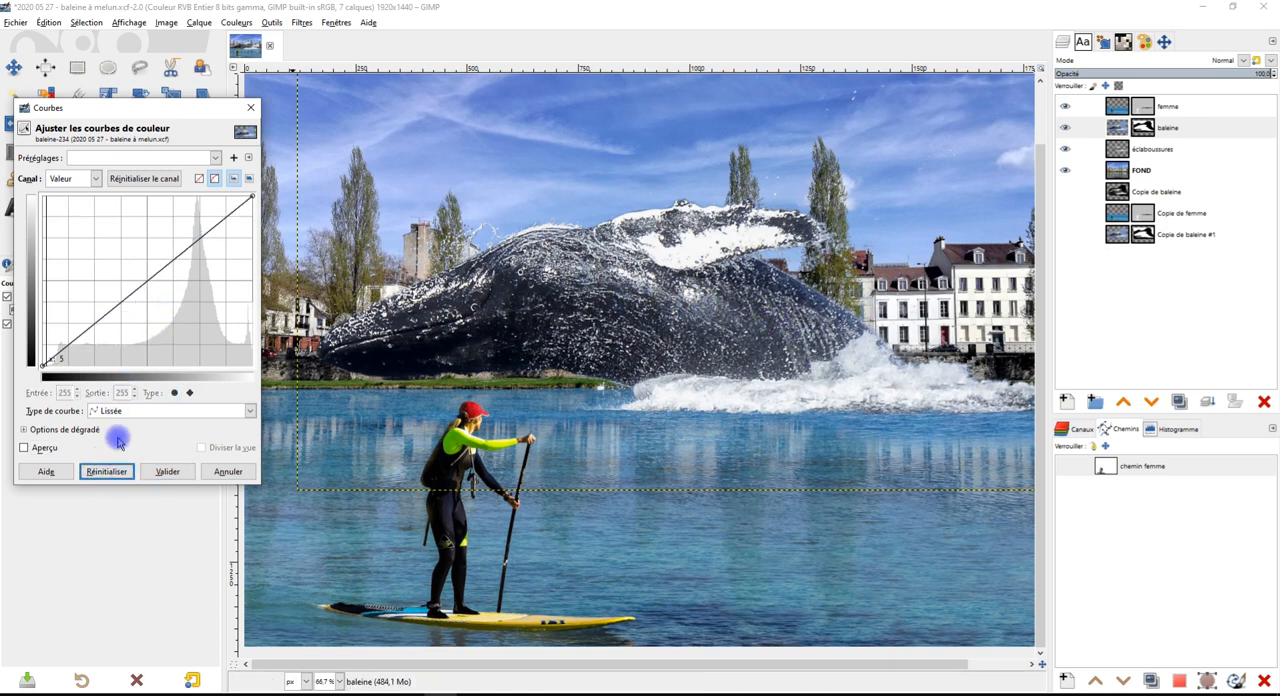
Sample a midtone on the whale, try darkening it at input 144, output 103, reset the curve and re-enable the preview
click(688, 290)
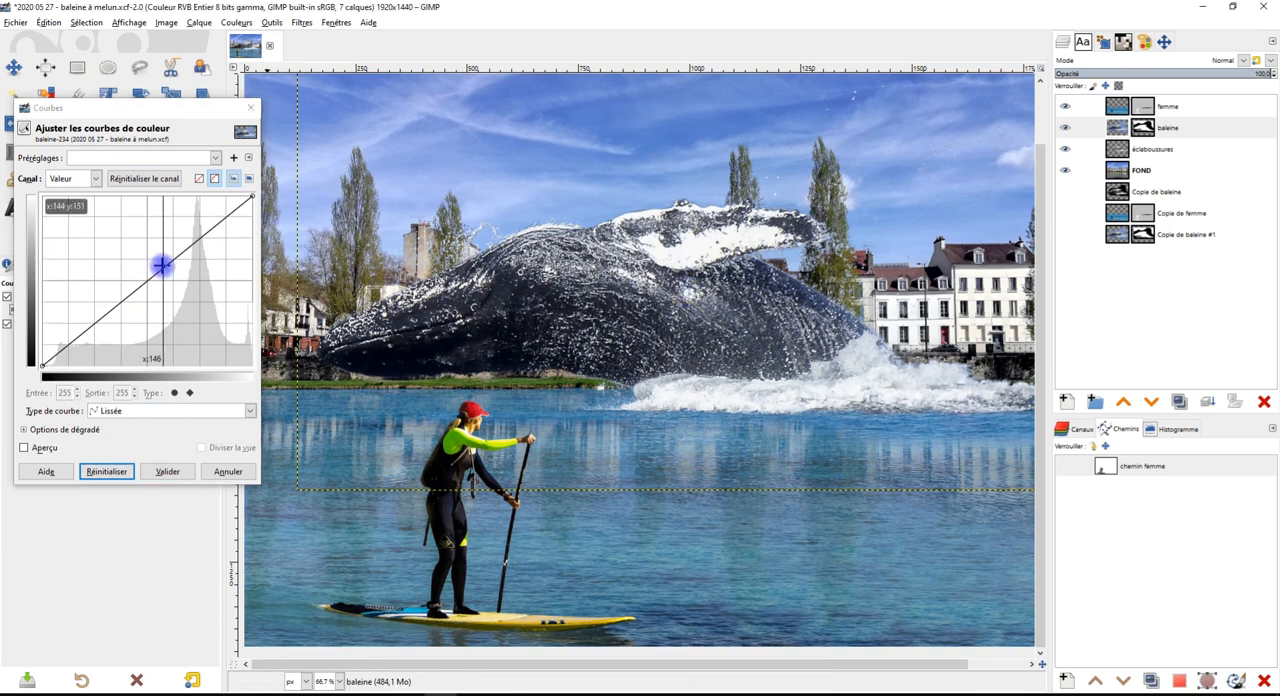
drag(163, 266, 161, 297)
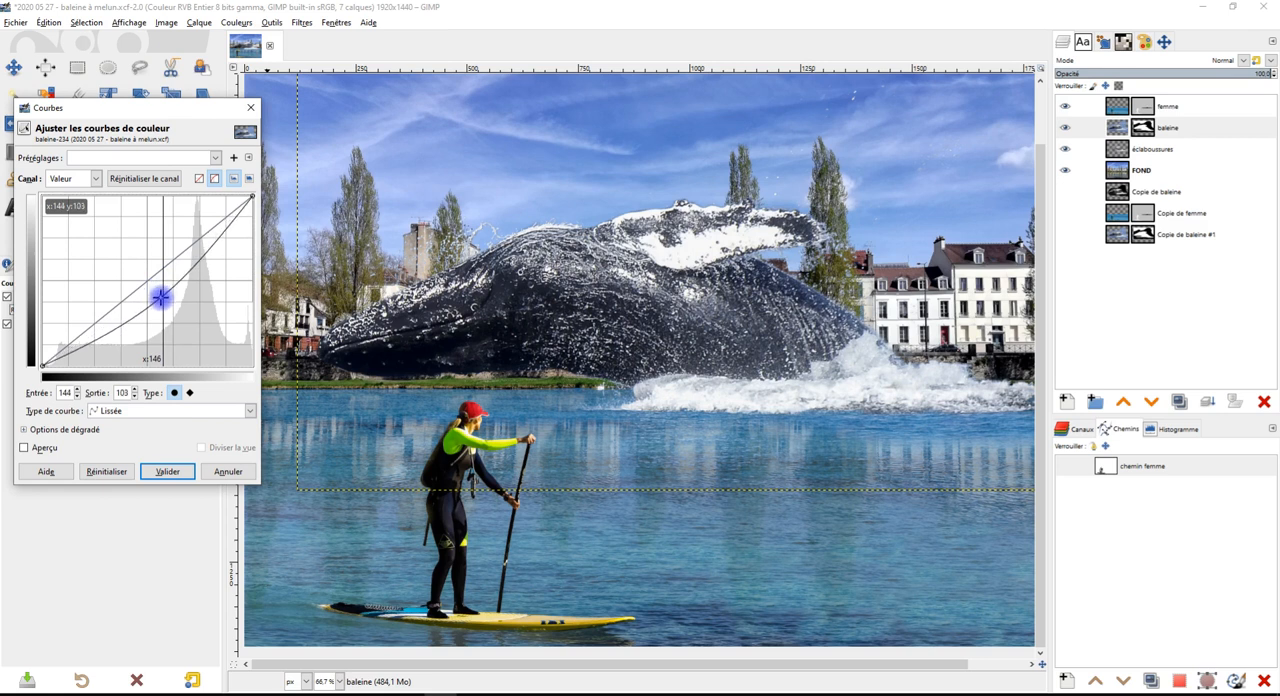
click(106, 471)
click(24, 448)
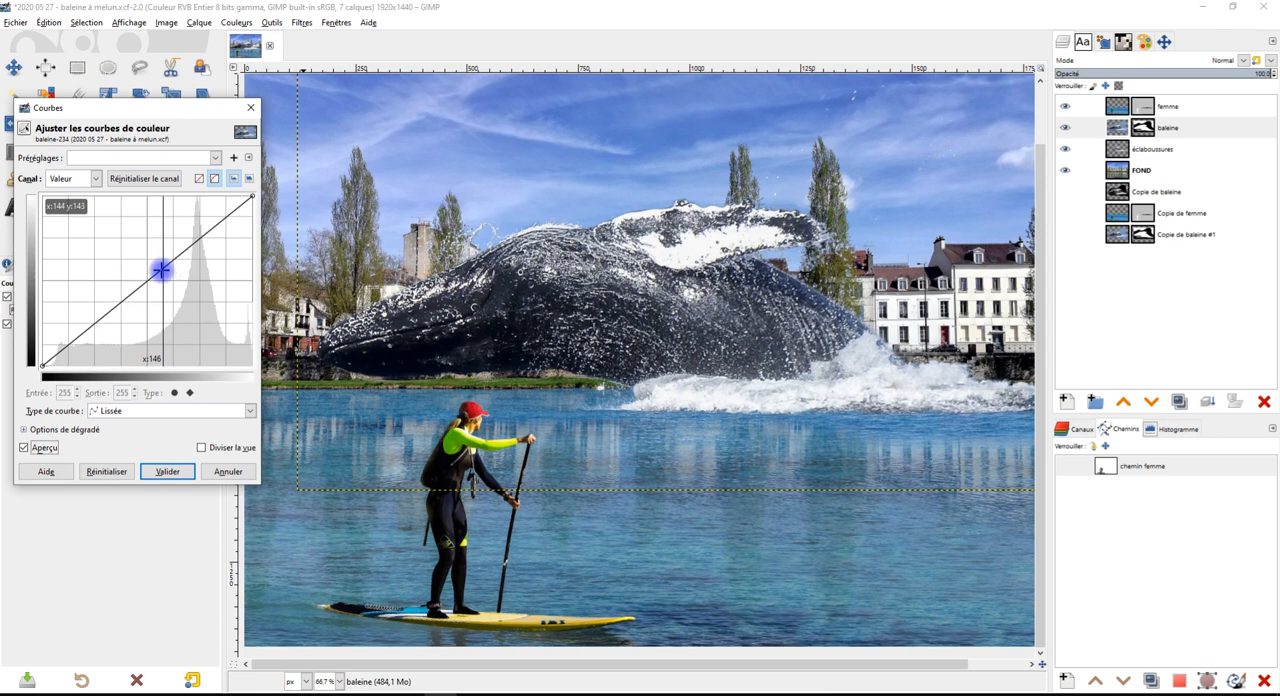
Darken baleine's midtones with a curve point at input 140, output 105, compare the preview across the whale, and apply the adjustment
drag(161, 270, 163, 287)
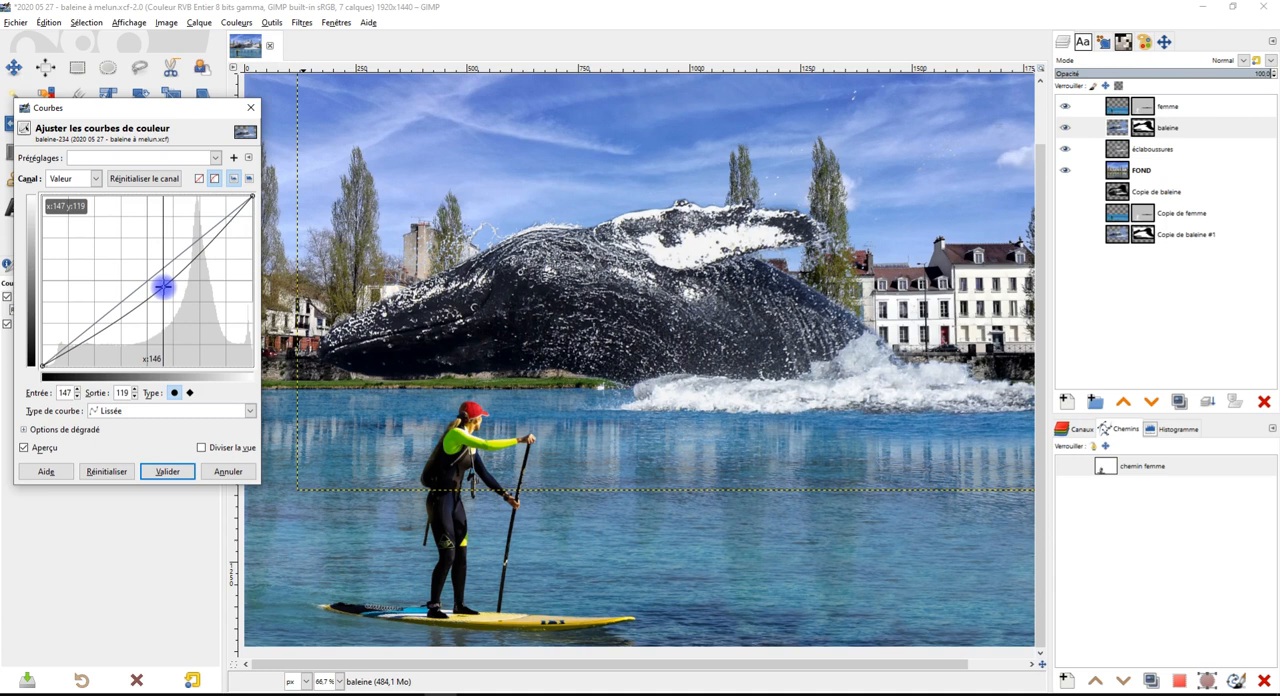
drag(163, 287, 158, 296)
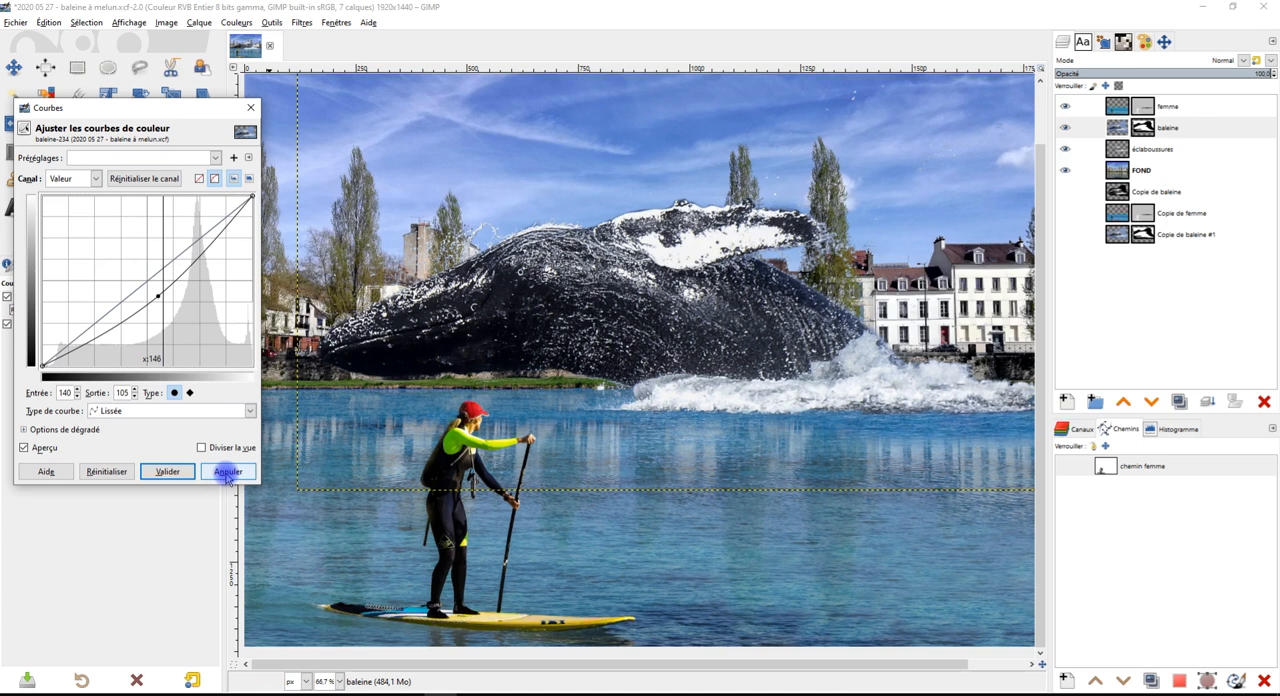
click(40, 448)
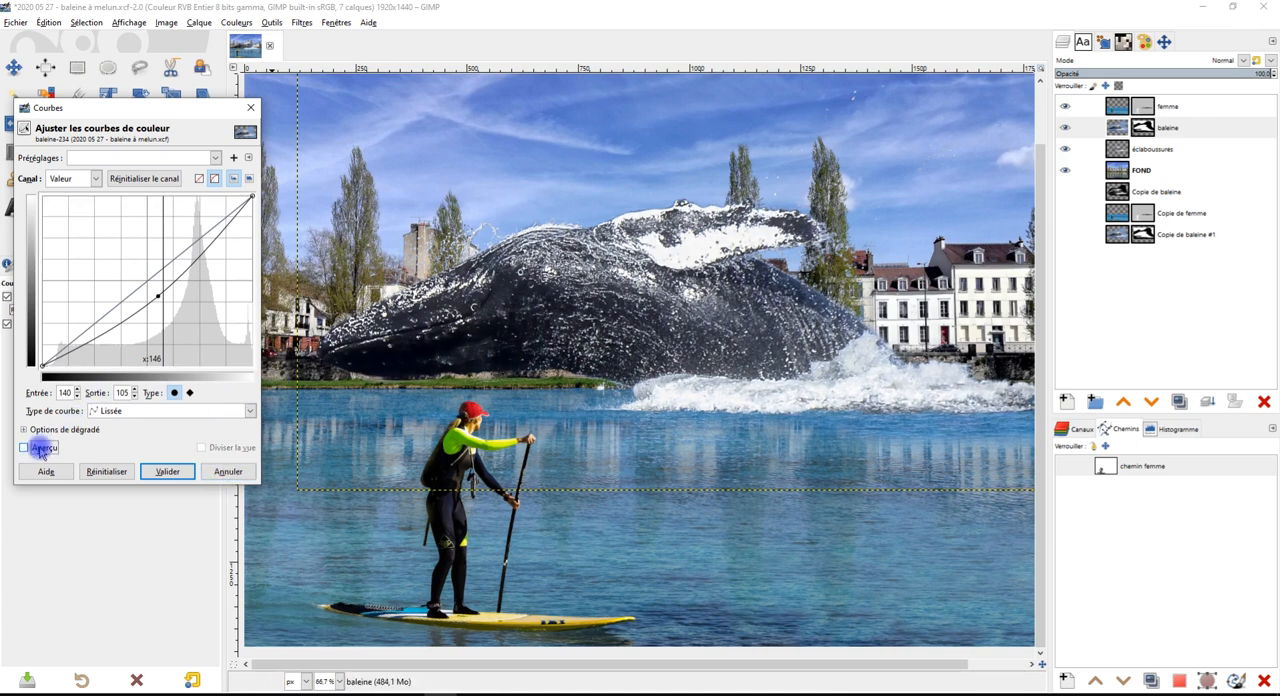
click(42, 448)
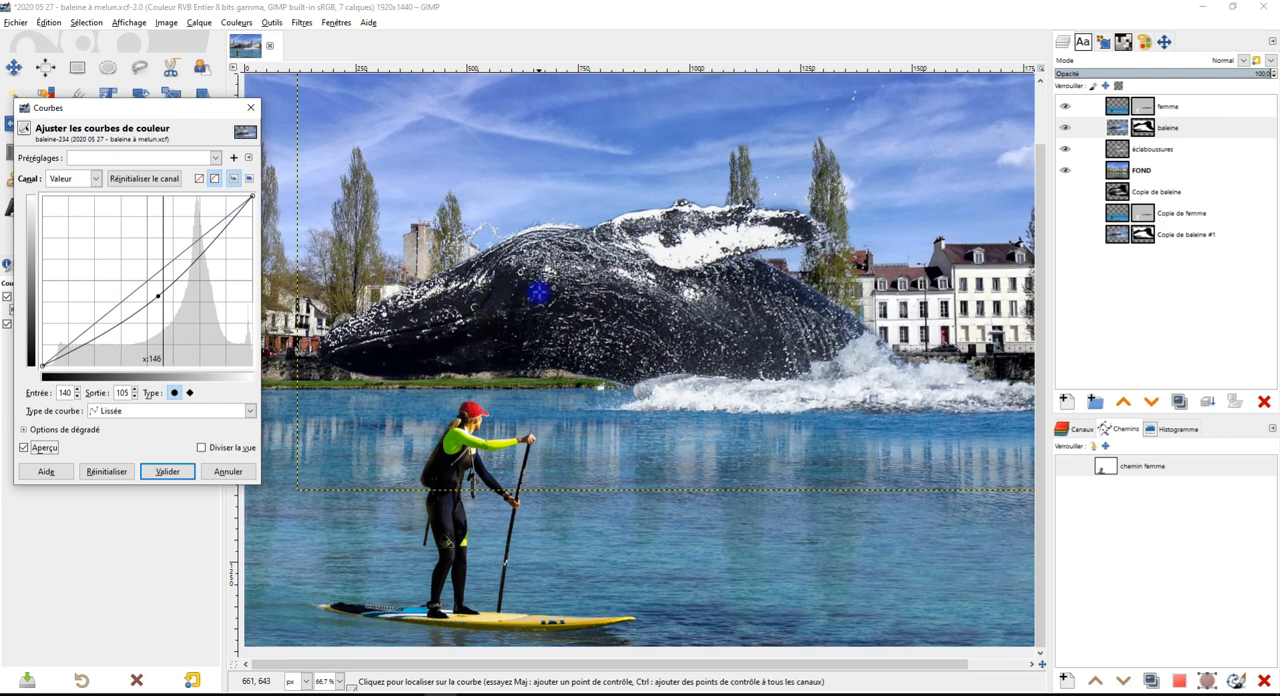
scroll(538, 292, up, 1)
drag(797, 318, 440, 328)
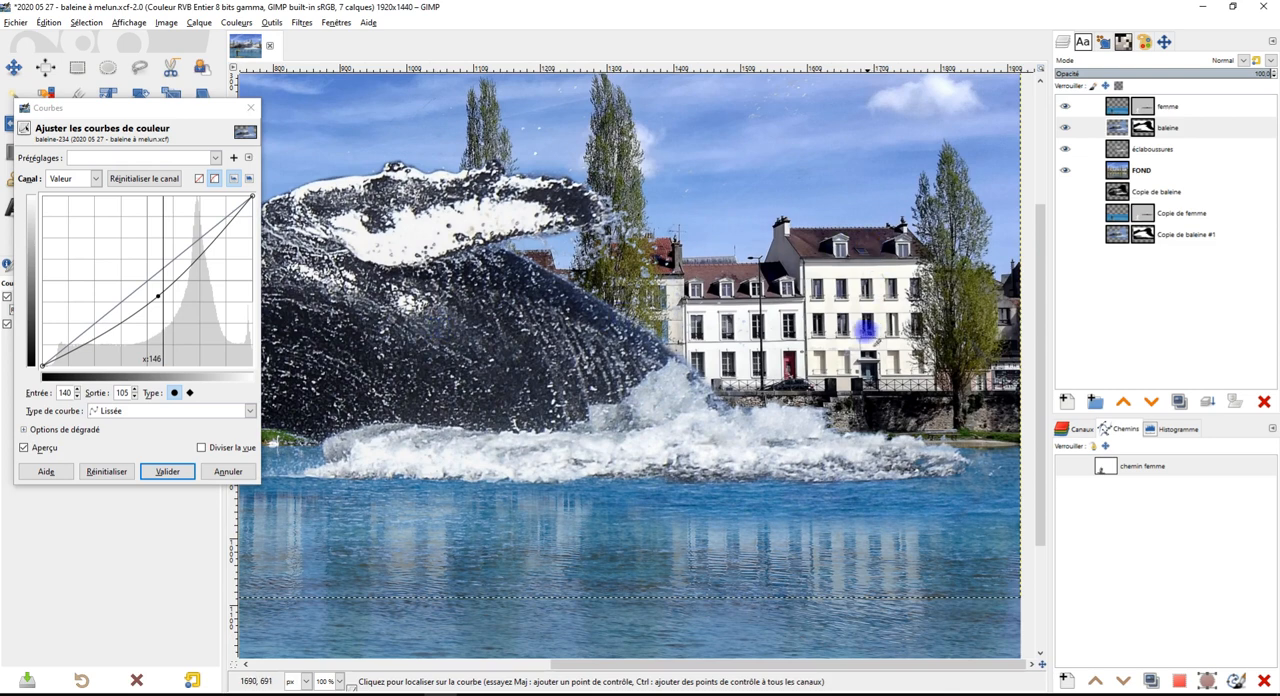
drag(645, 387, 874, 365)
drag(472, 373, 614, 362)
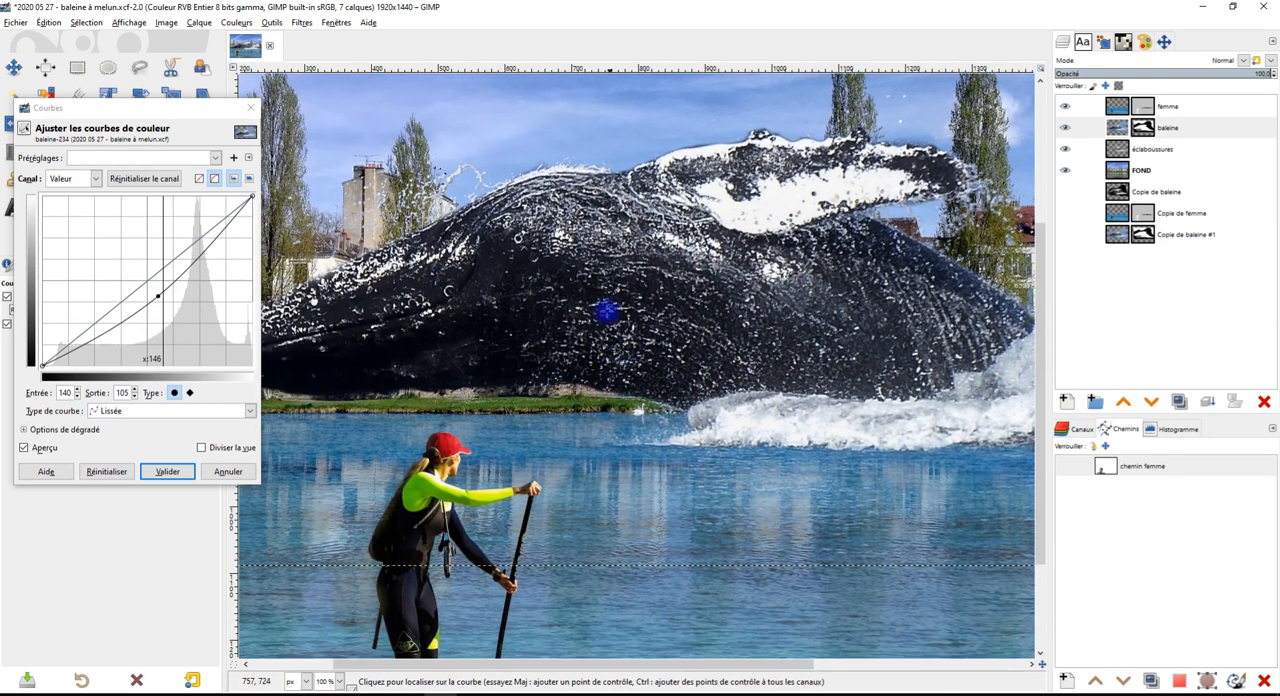
click(167, 472)
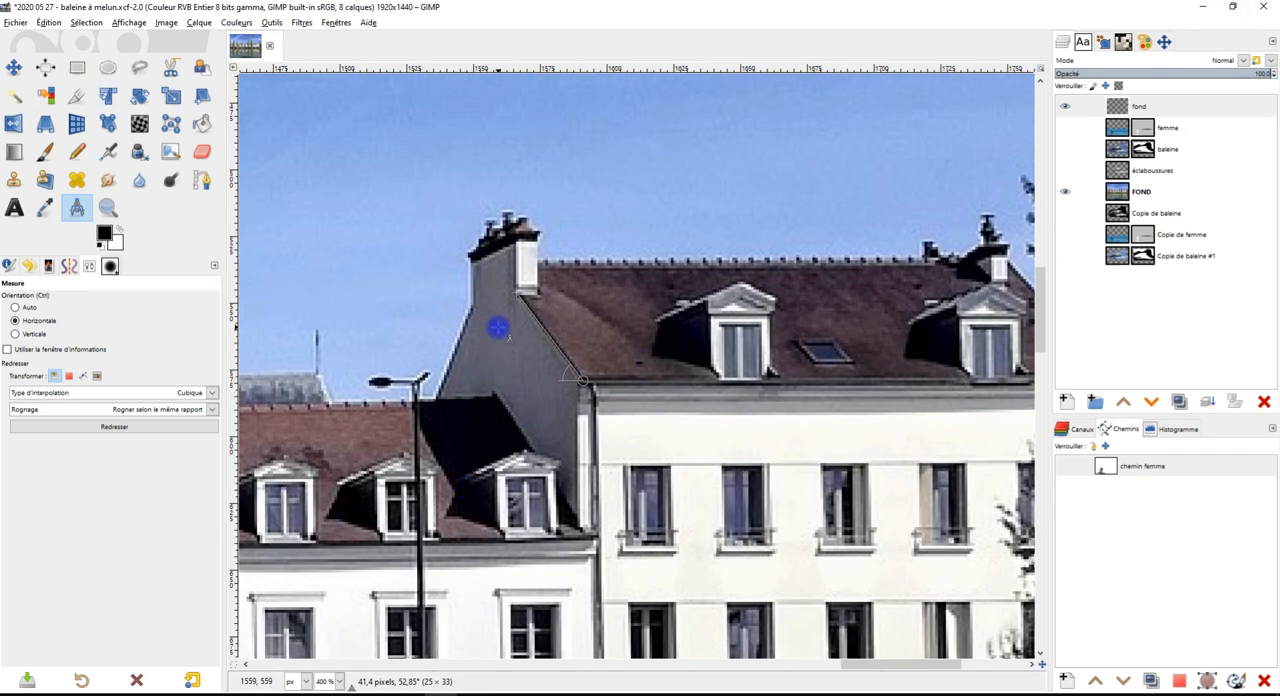
Minimize GIMP, switch to the Discord call in Salle d'étude 1 in the browser, and stop sharing the screen
click(1202, 7)
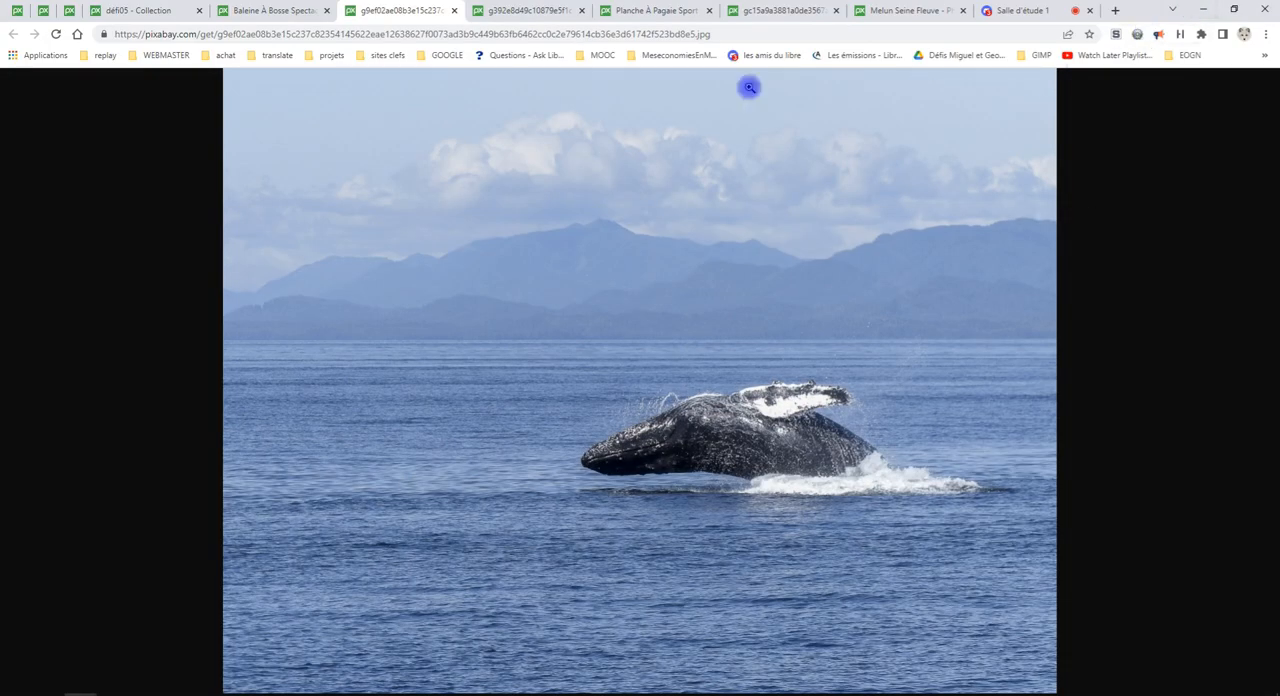
click(1014, 10)
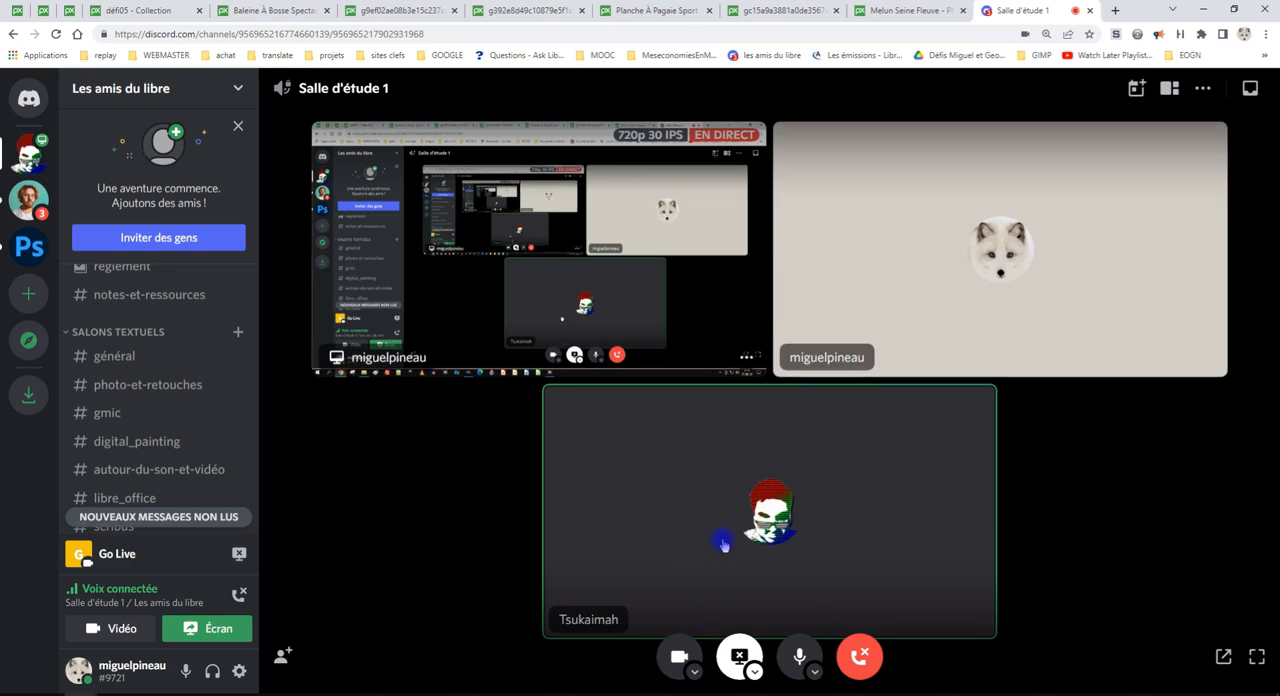
click(739, 655)
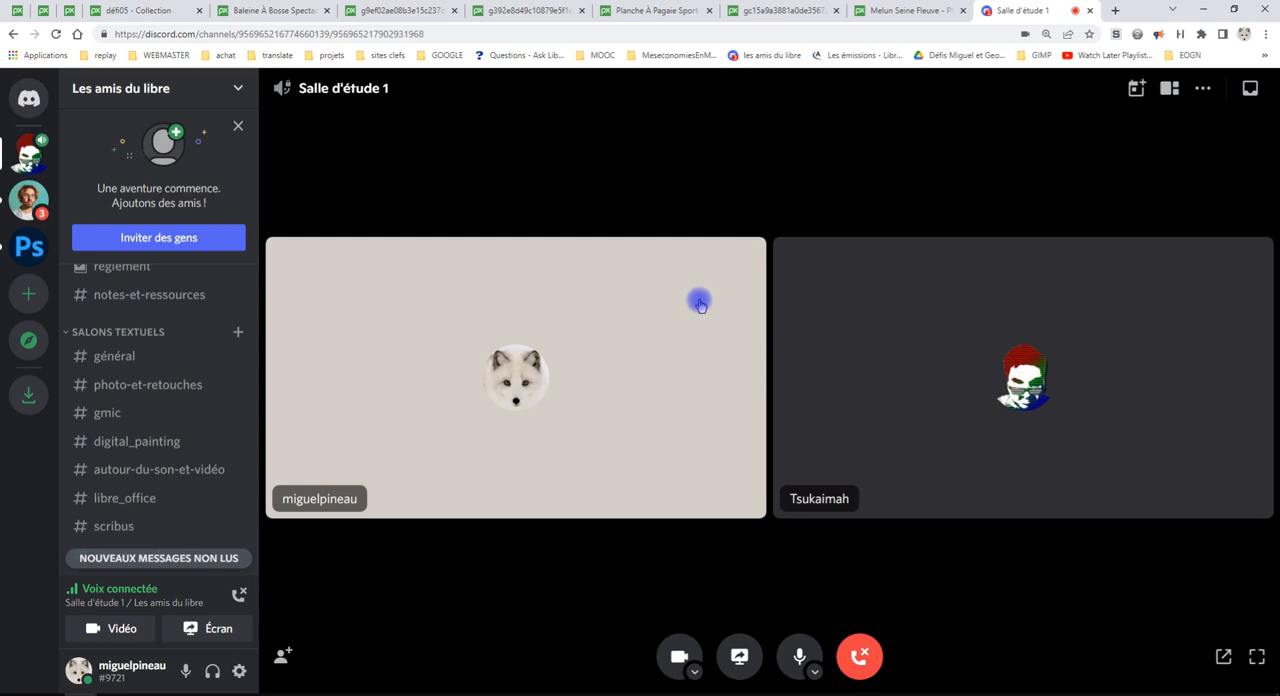
Look through the Discord server's channel list and start watching the other participant's live stream in Salle d'étude 1
scroll(149, 408, down, 5)
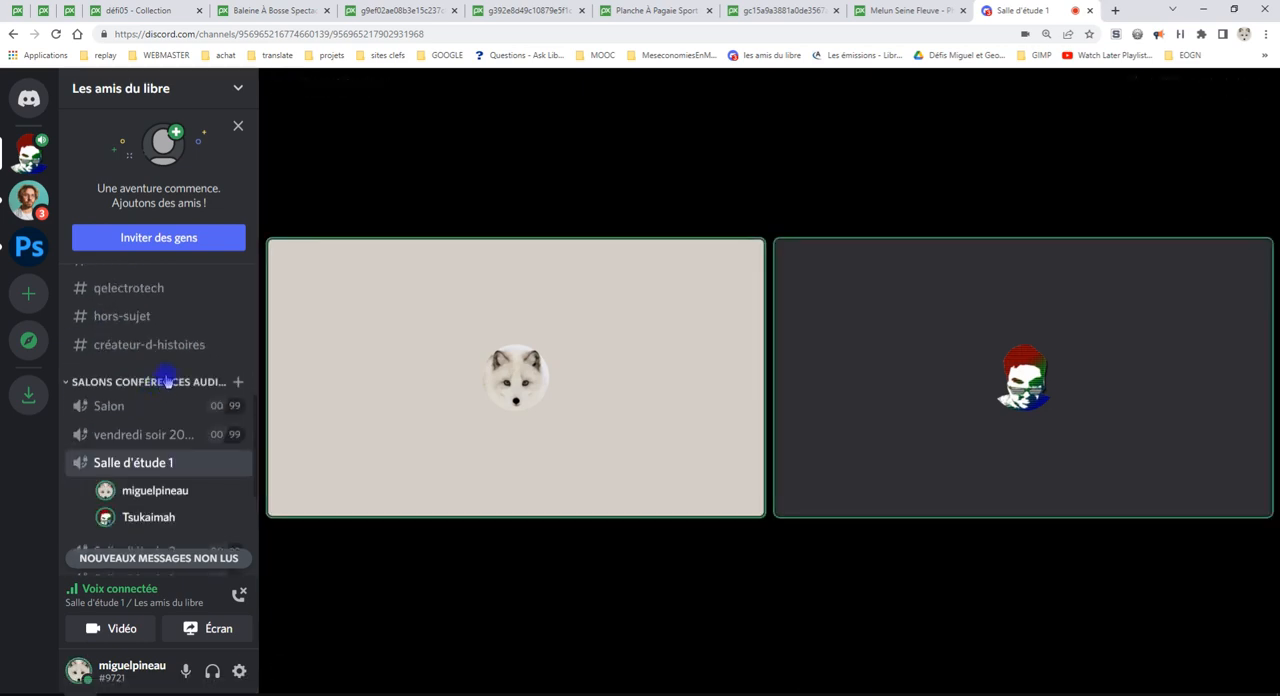
scroll(166, 360, up, 4)
scroll(175, 355, down, 4)
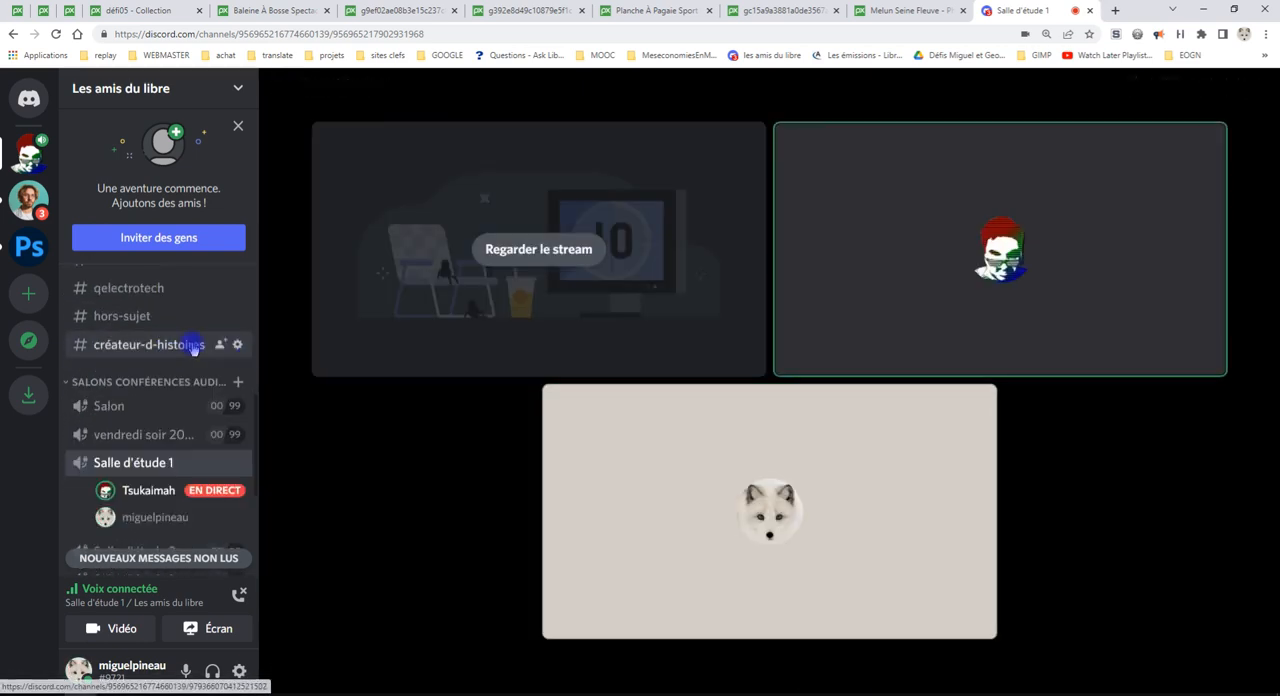
click(543, 256)
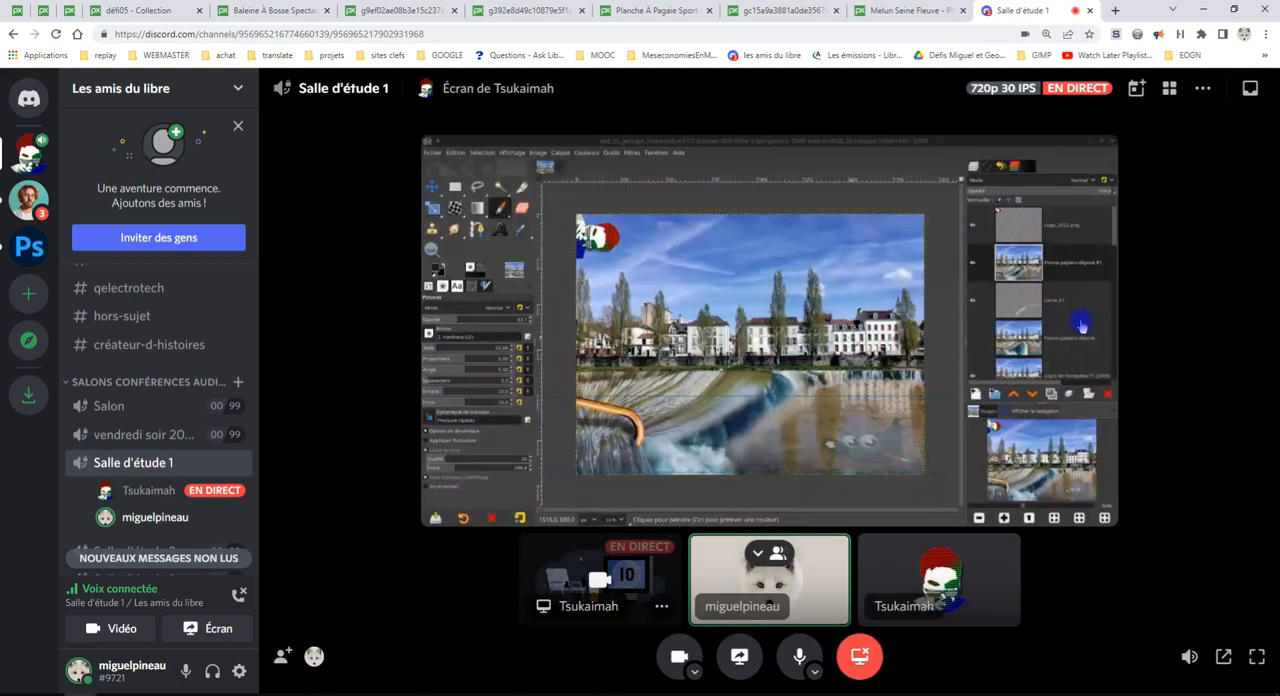
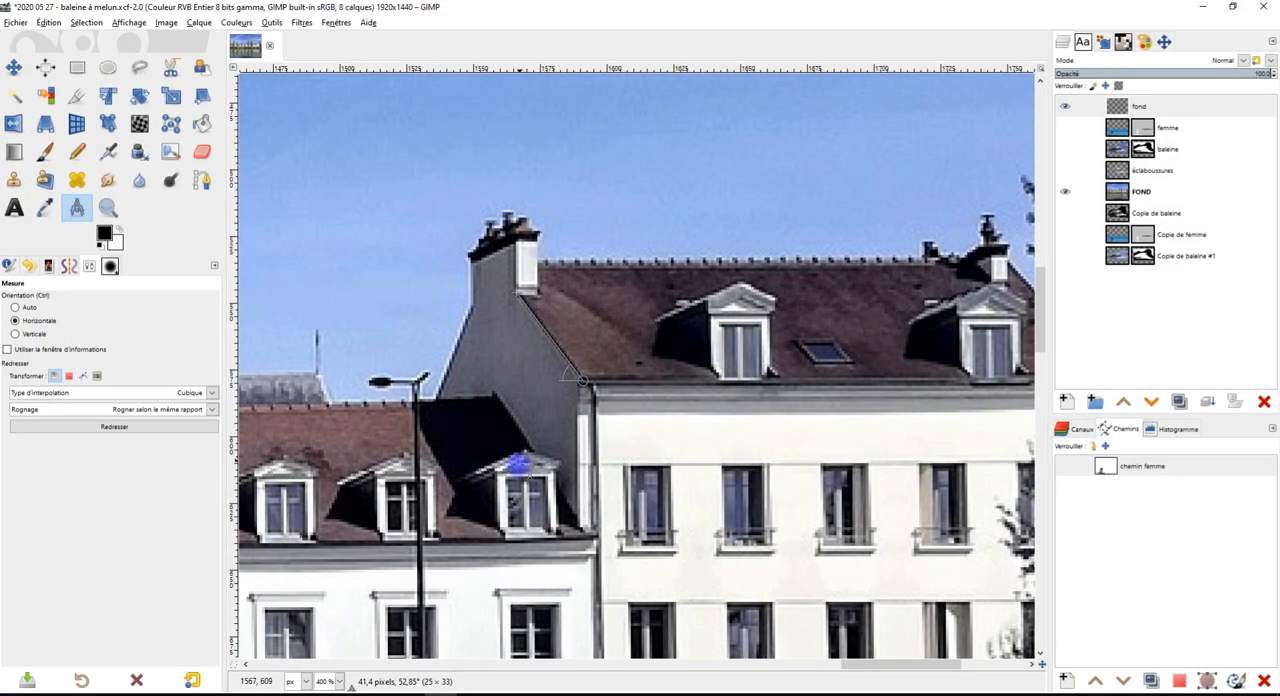
Switch to GIMP and examine the shadow on the houses' roof and the full Melun background at different magnifications
drag(522, 486, 711, 289)
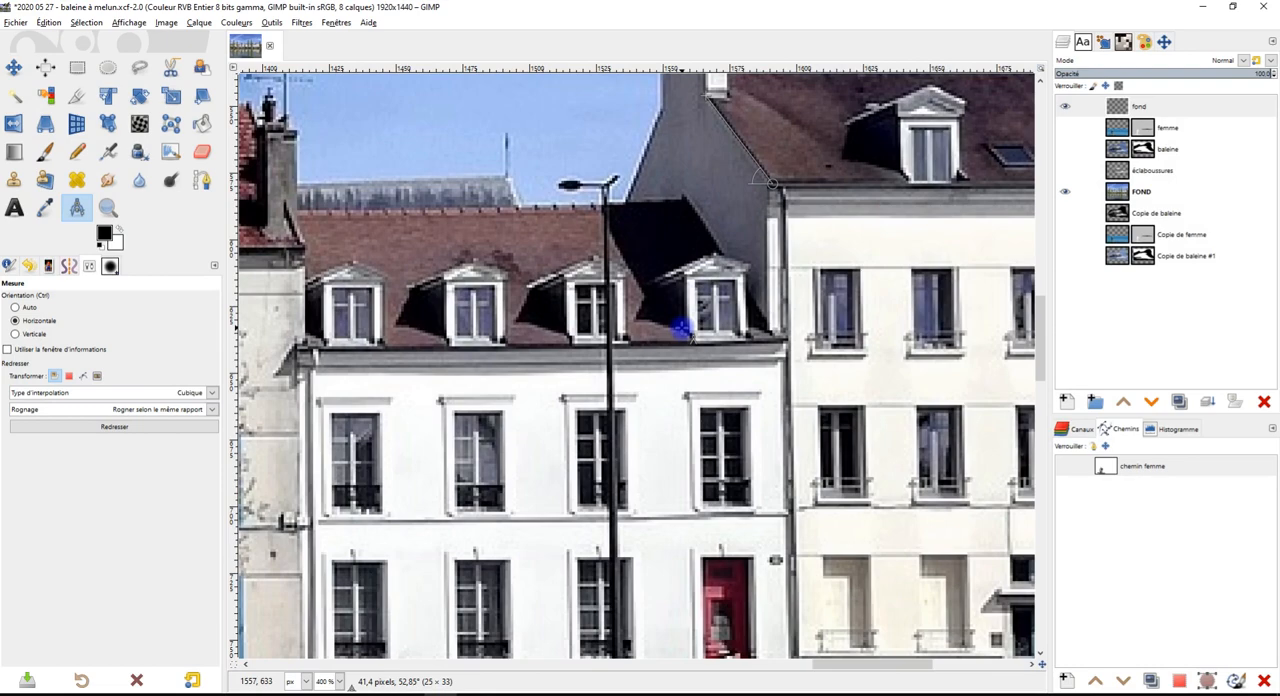
scroll(680, 330, down, 7)
scroll(665, 335, up, 6)
scroll(665, 335, down, 6)
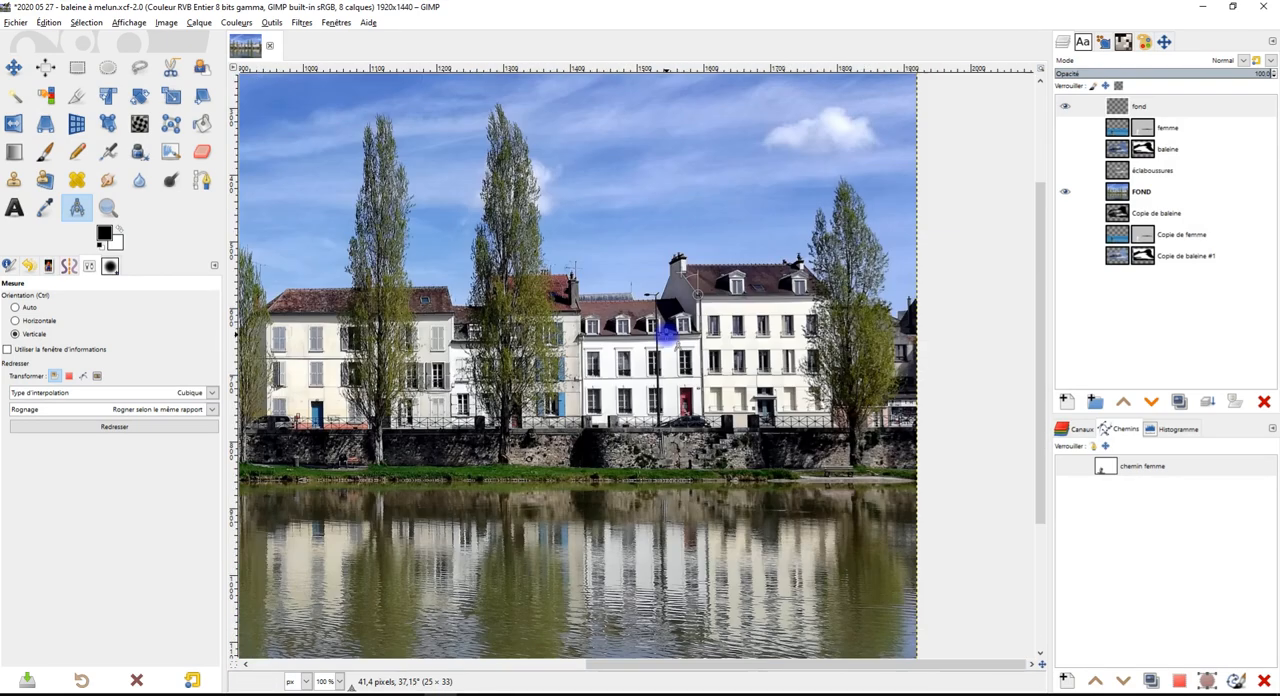
scroll(462, 345, up, 6)
scroll(462, 340, down, 5)
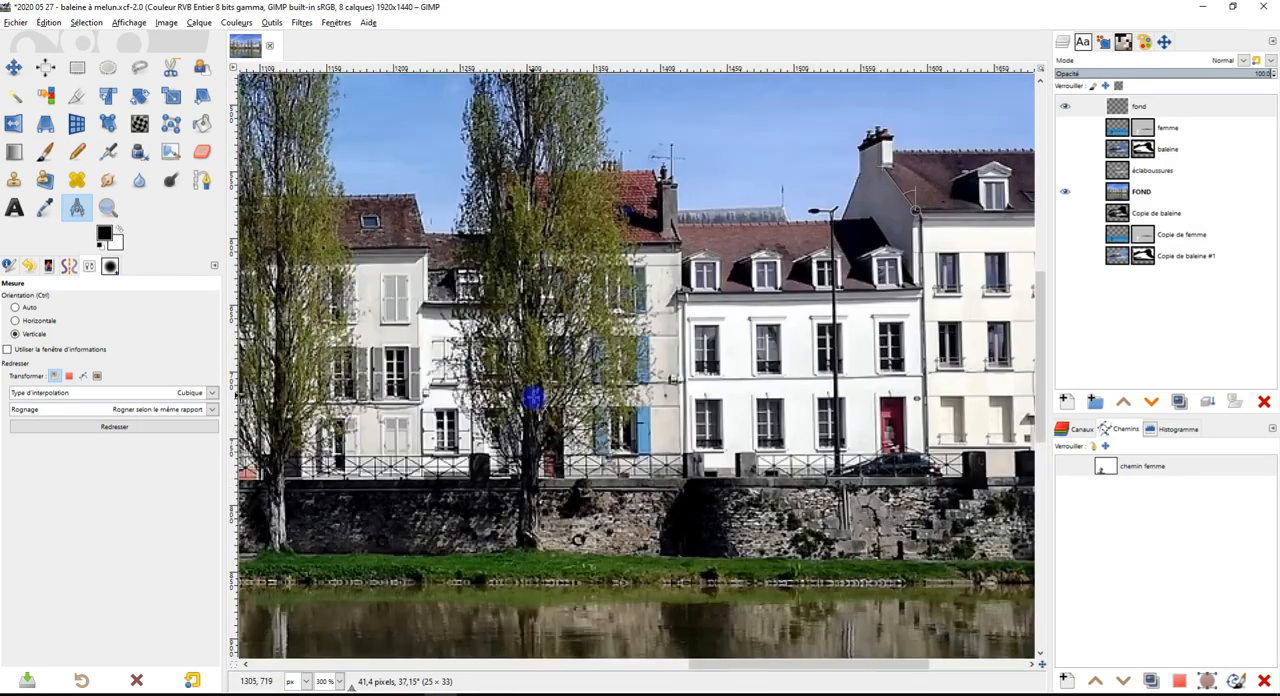
scroll(751, 423, up, 1)
scroll(751, 423, down, 4)
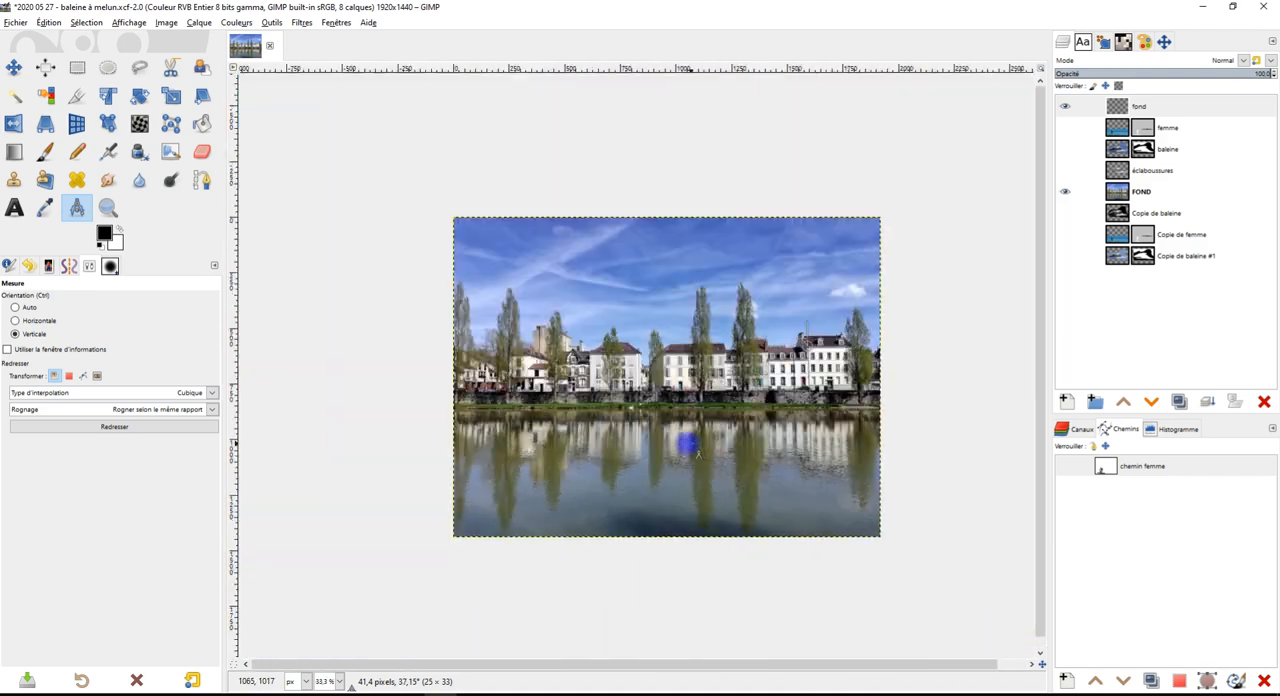
scroll(563, 503, up, 3)
click(1065, 191)
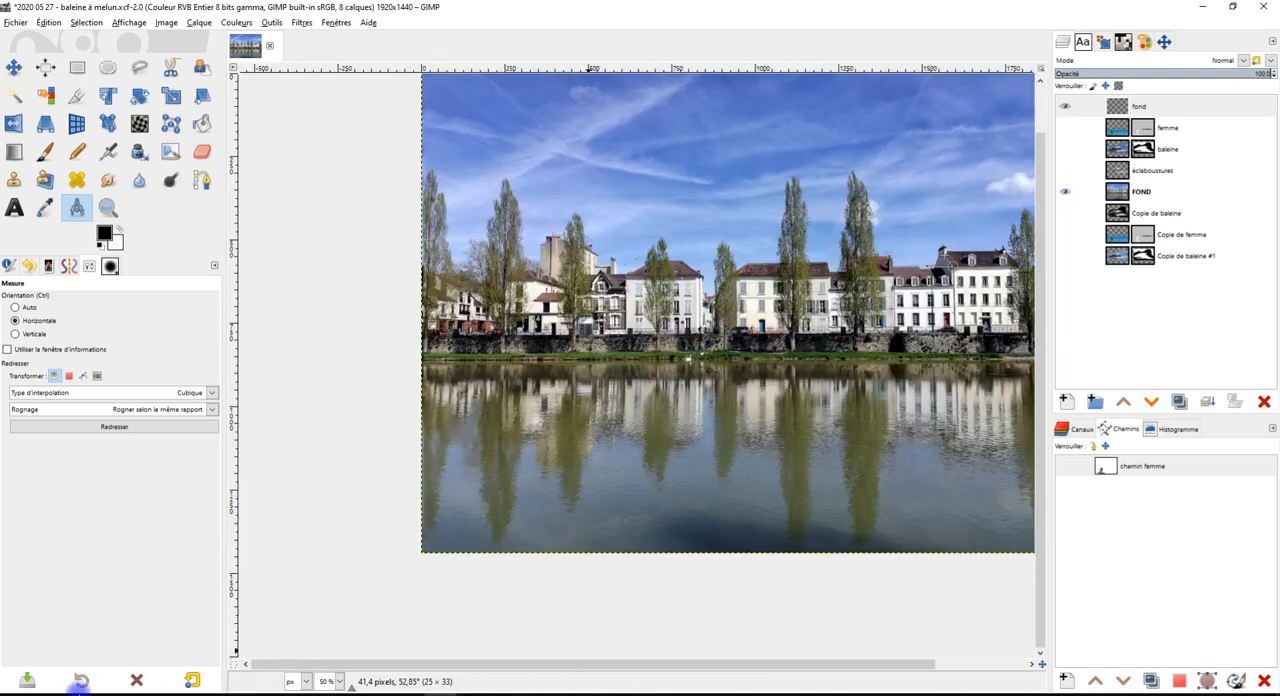
Switch to the Discord call in the browser and watch the other participant's montage stream
mouse_move(150, 694)
click(100, 648)
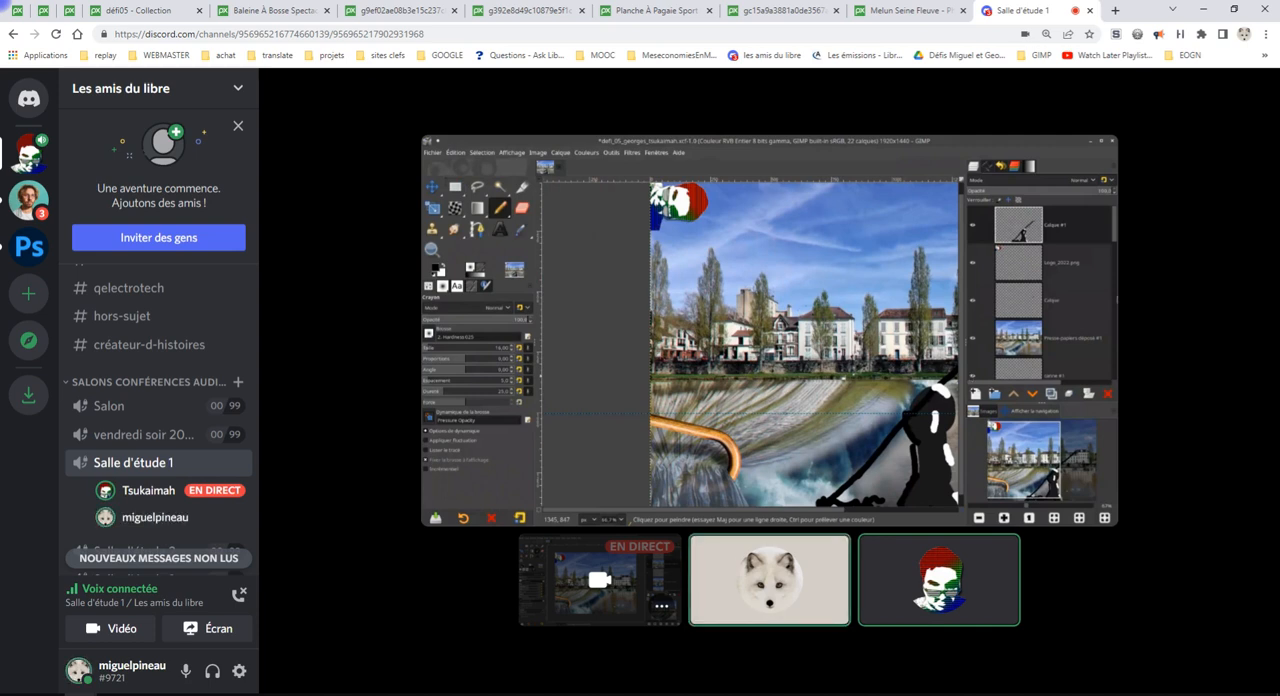
mouse_move(1120, 237)
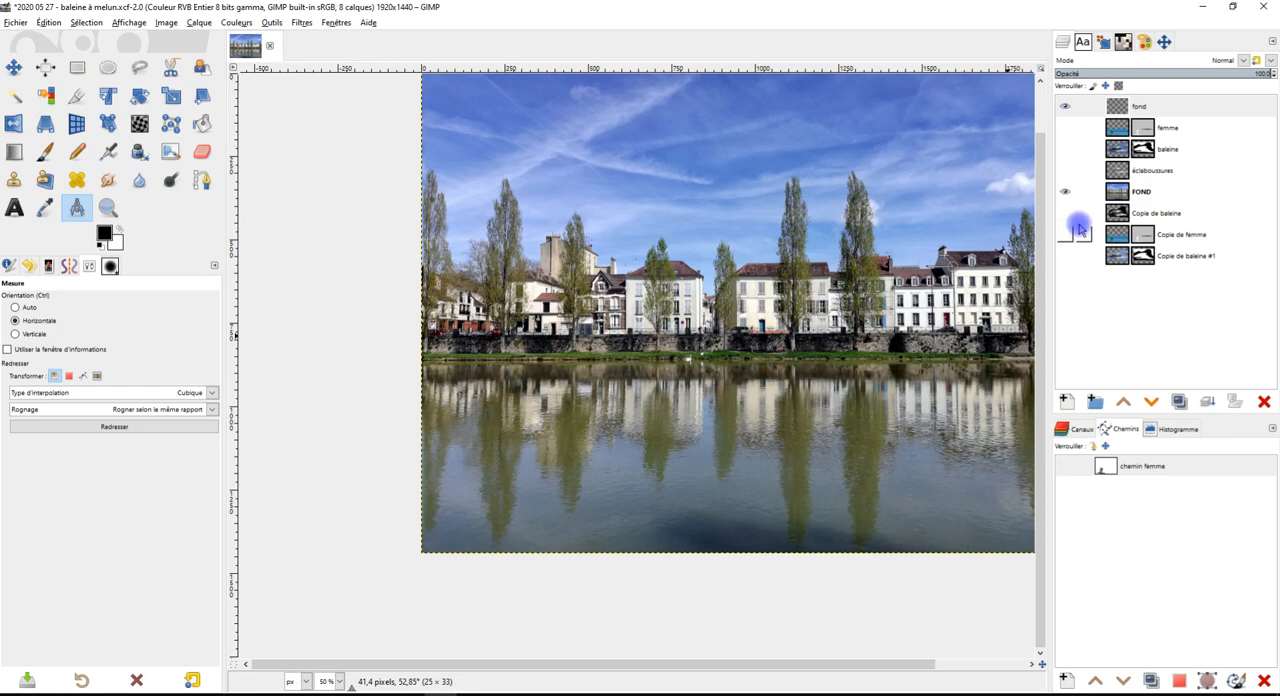
Return to GIMP and show the éclaboussures, baleine, femme, Copie de baleine, Copie de femme and Copie de baleine #1 layers
click(1064, 170)
click(1065, 149)
click(1065, 127)
click(1068, 214)
click(1068, 254)
Examine the whale, its splash and the shadowed roof of the neighbouring houses in the full montage
drag(826, 457, 726, 487)
scroll(710, 245, up, 1)
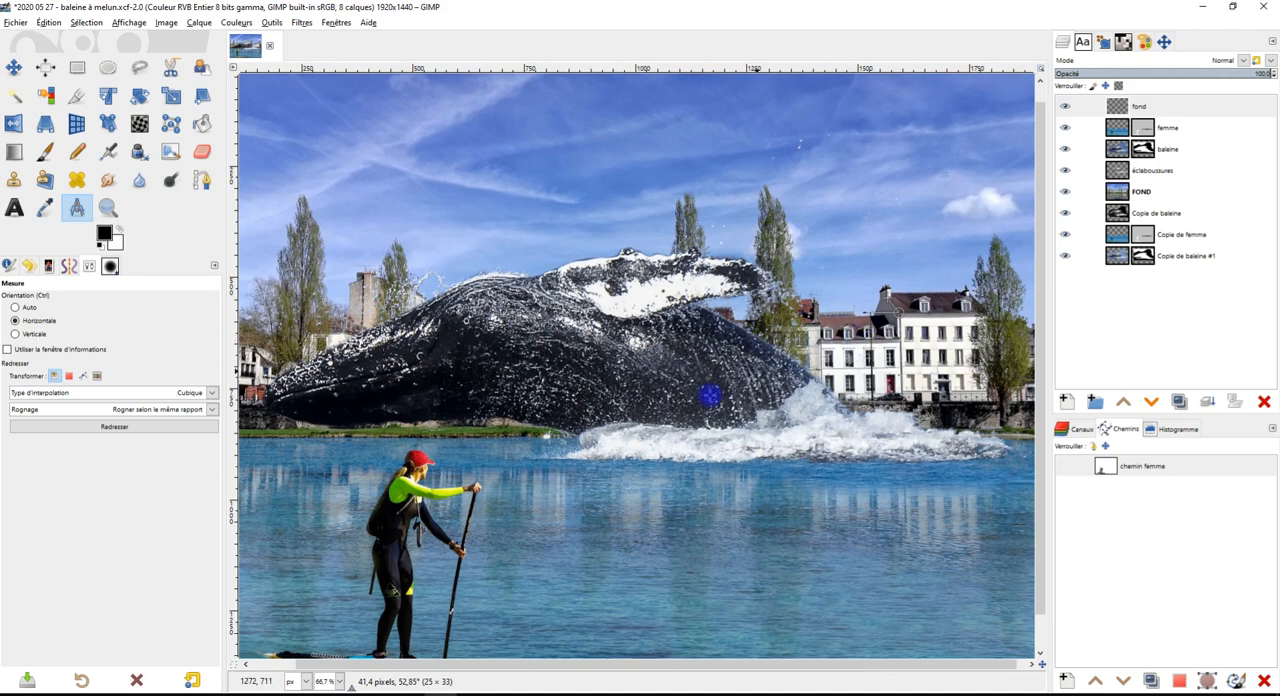
drag(663, 277, 750, 276)
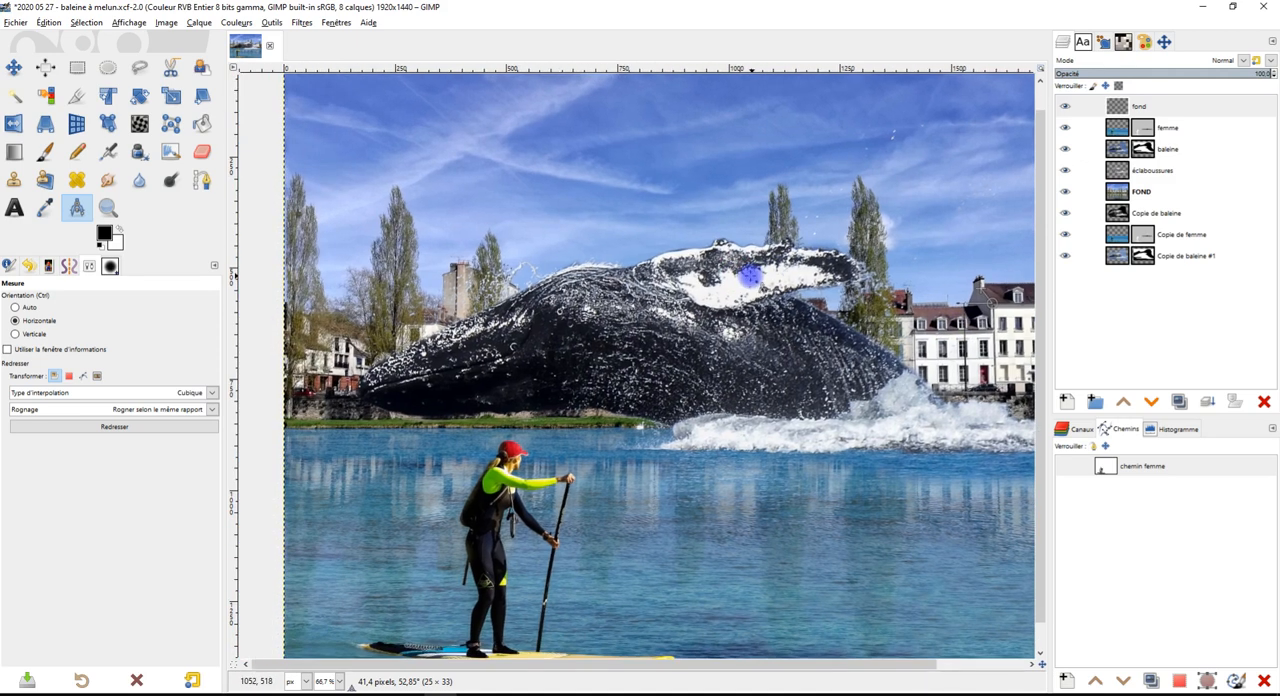
scroll(796, 393, down, 1)
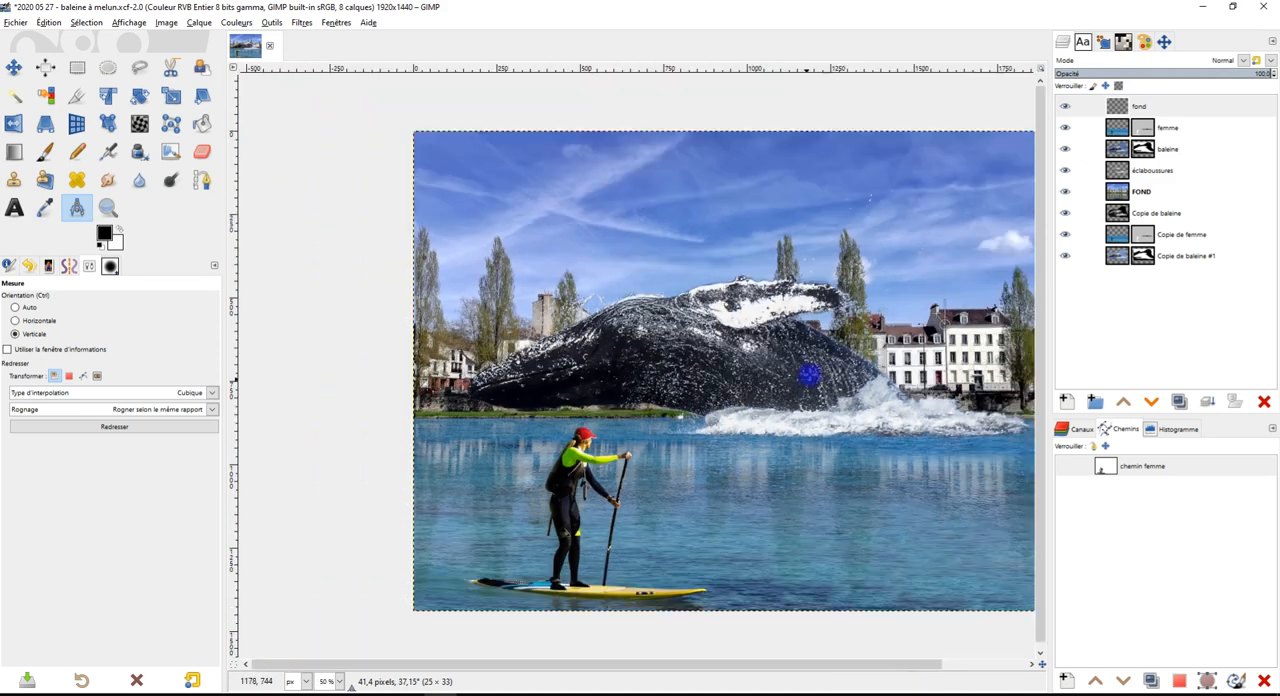
scroll(972, 318, up, 3)
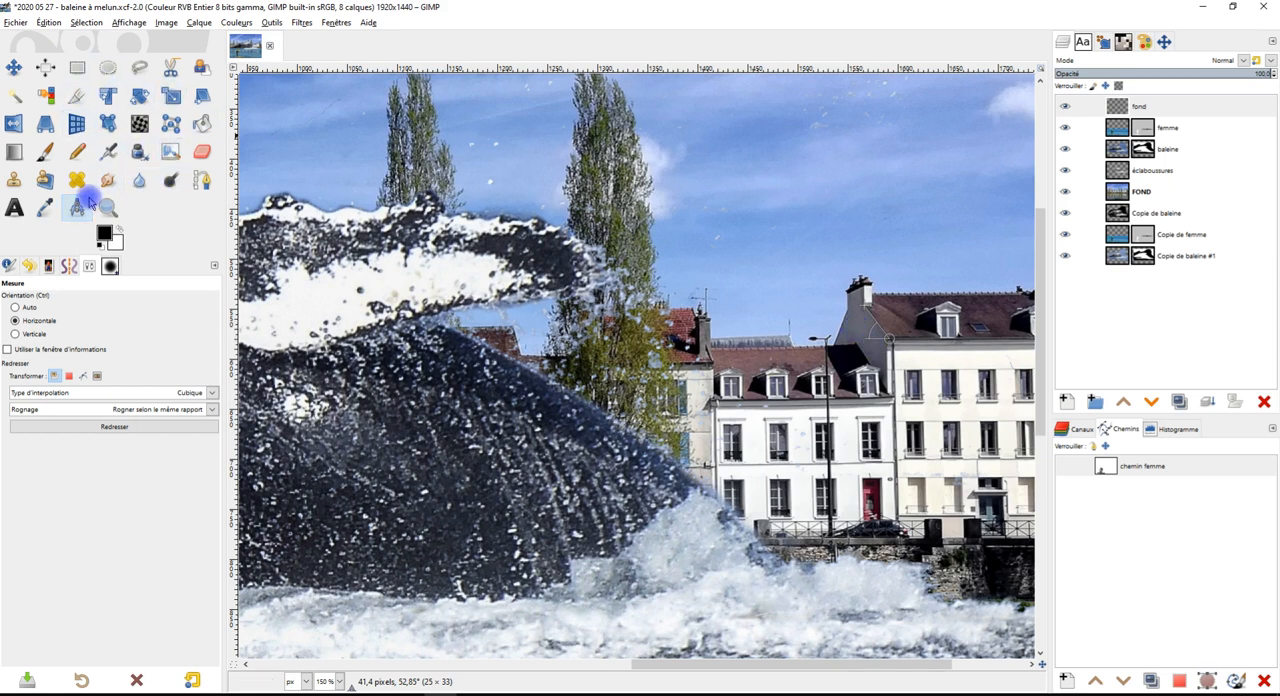
click(667, 227)
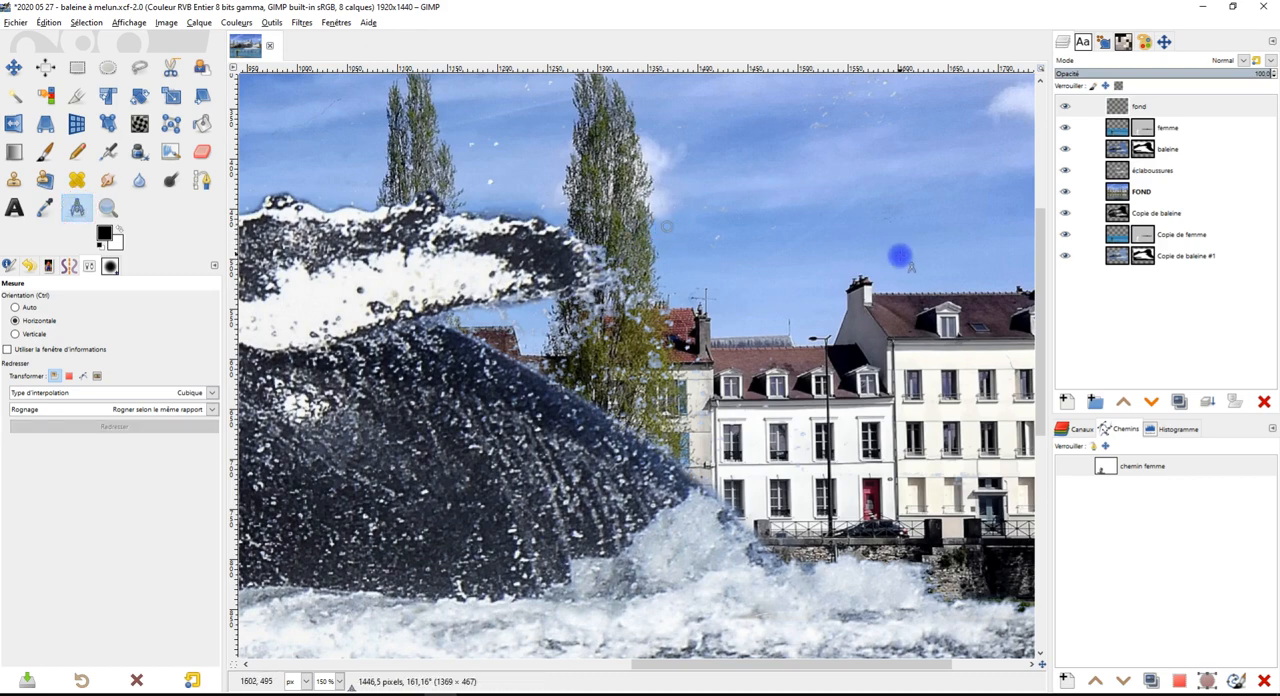
scroll(884, 302, up, 4)
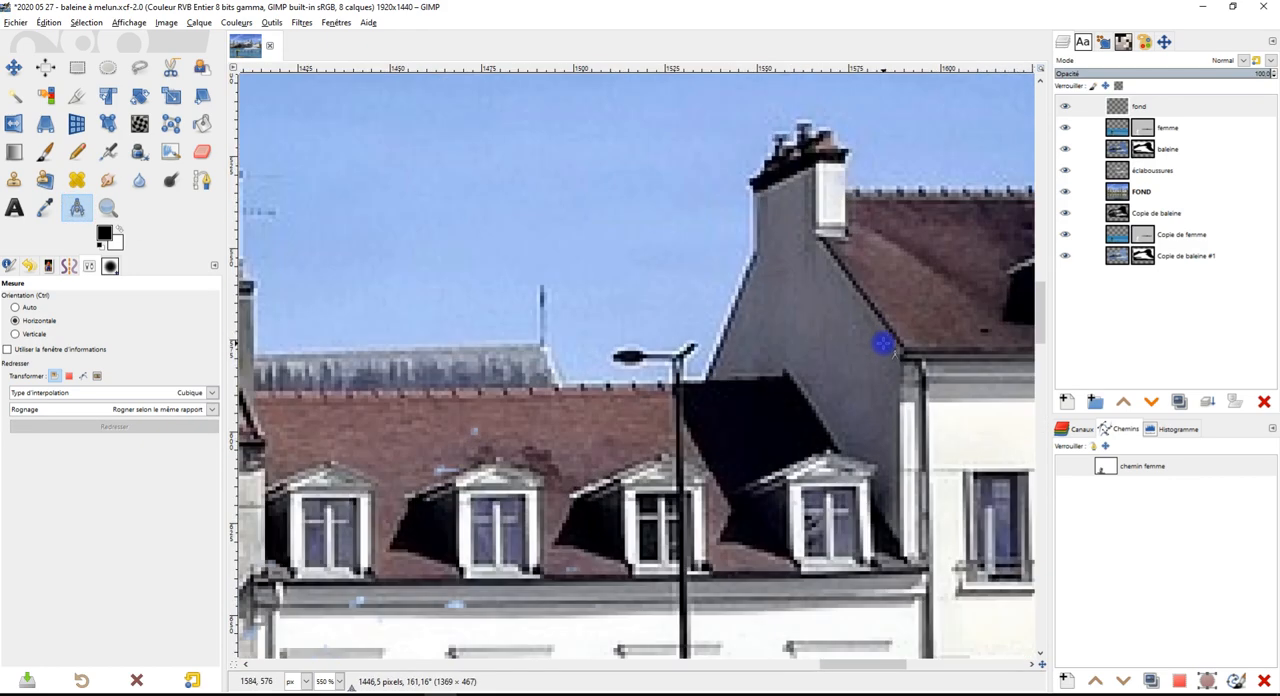
scroll(882, 343, down, 6)
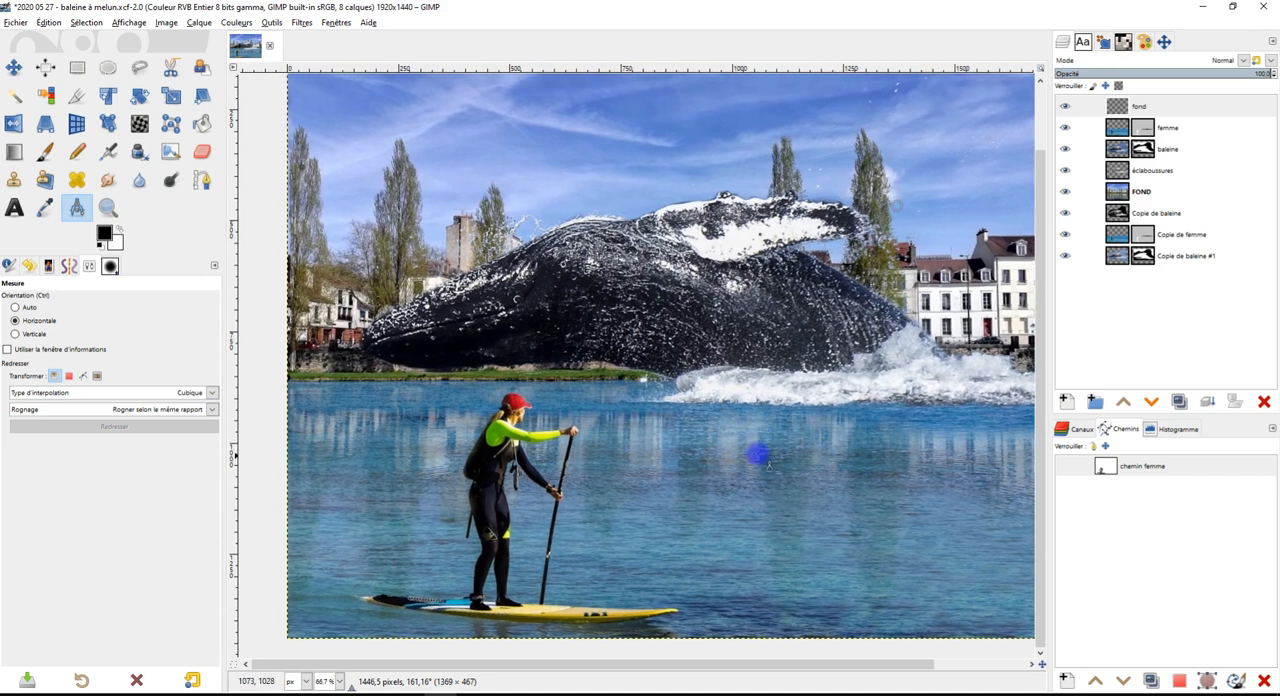
scroll(746, 368, down, 1)
scroll(770, 337, up, 1)
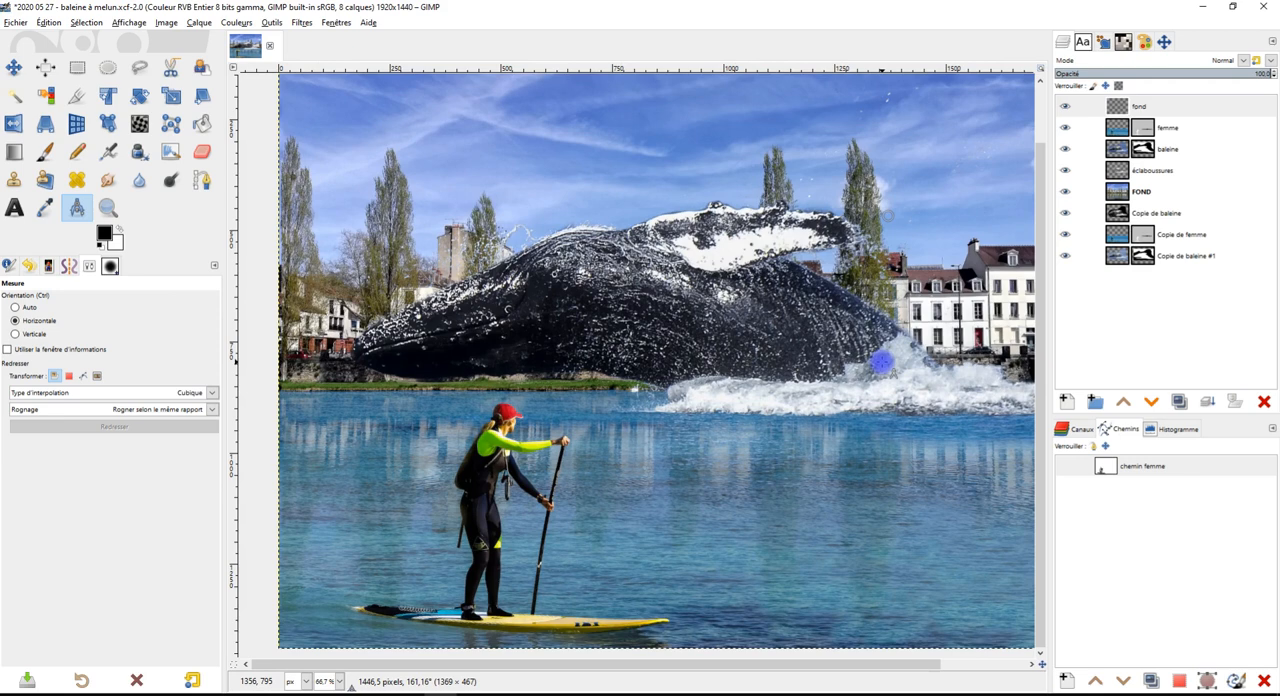
scroll(880, 364, down, 1)
scroll(920, 300, up, 3)
scroll(920, 337, down, 1)
scroll(746, 232, up, 1)
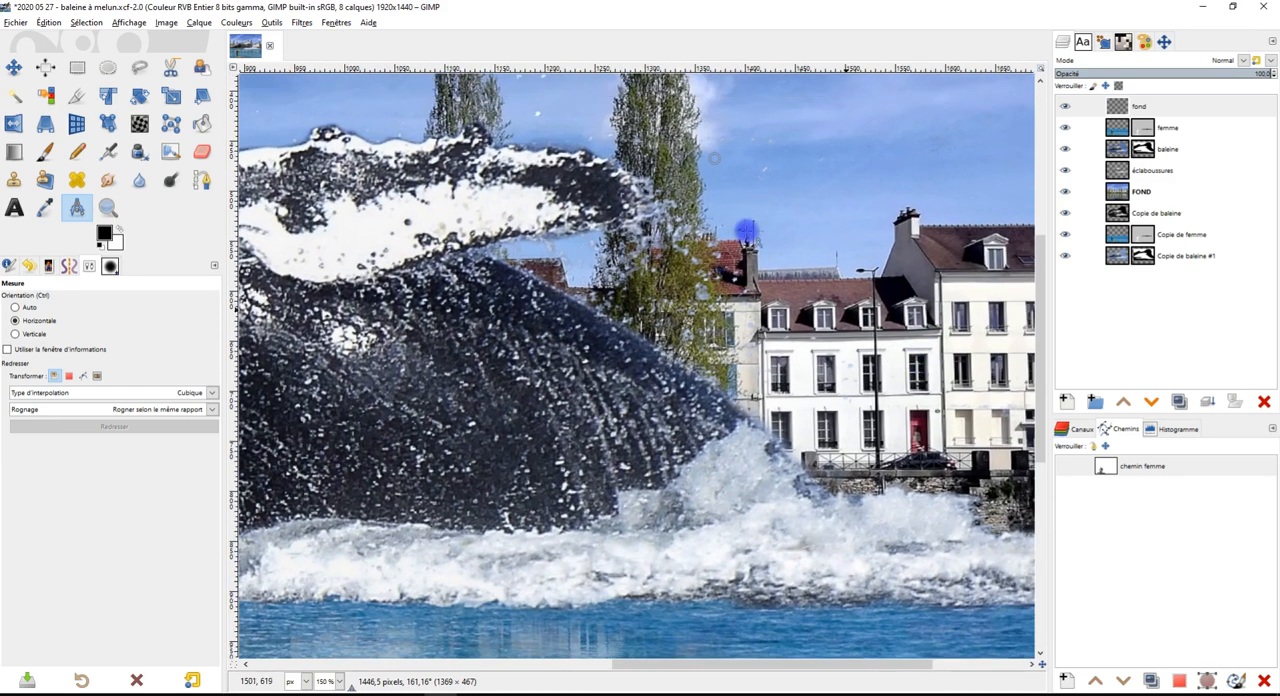
Switch to the Rectangle Select tool and inspect the riverbank below the whale and the woman on the paddleboard
click(77, 67)
scroll(855, 362, down, 1)
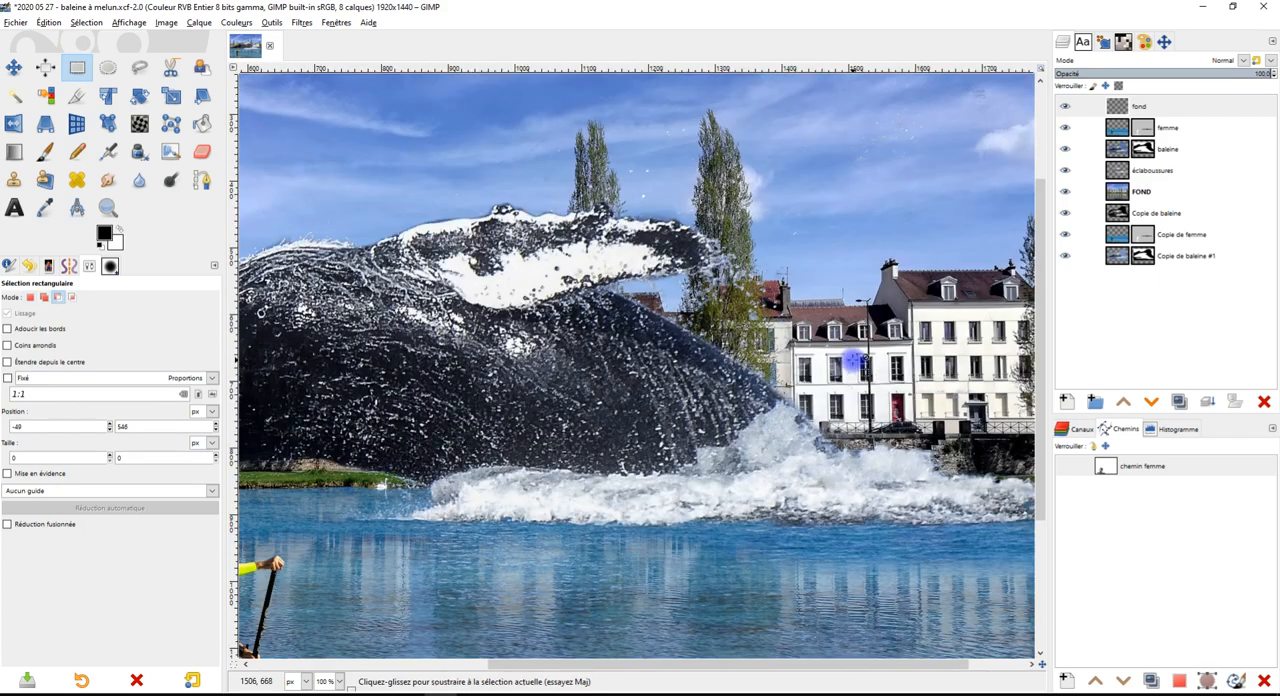
scroll(855, 362, down, 1)
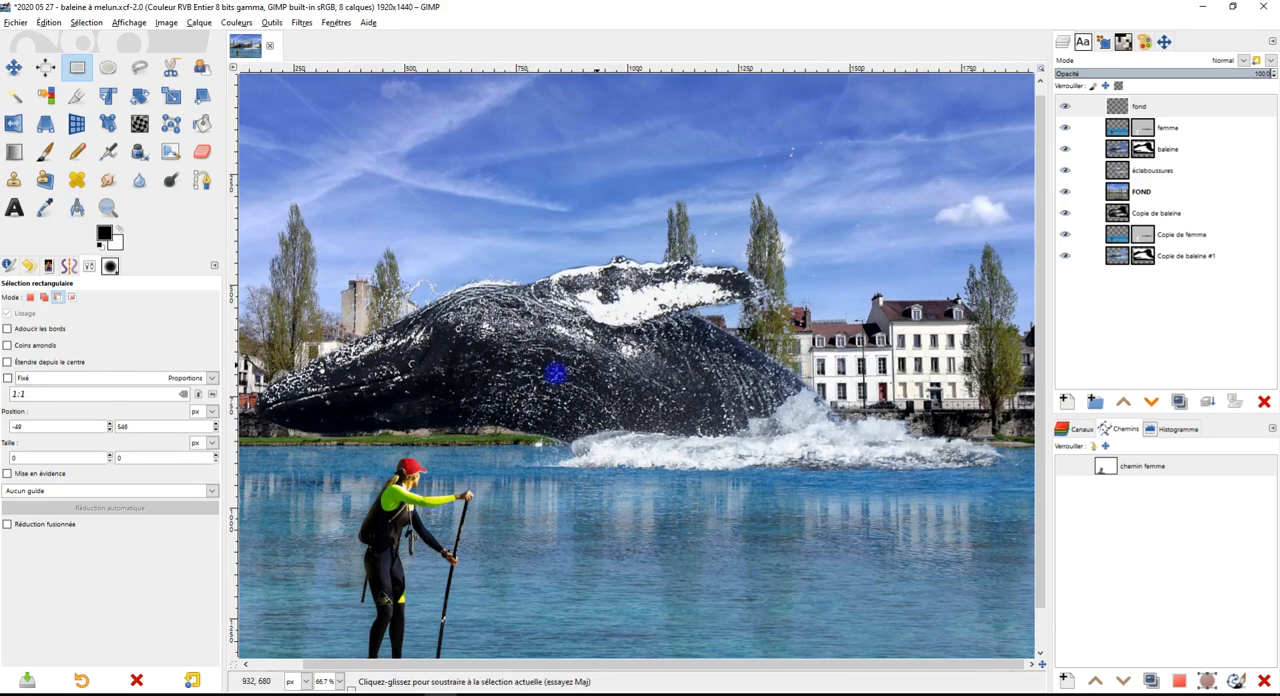
scroll(522, 449, up, 2)
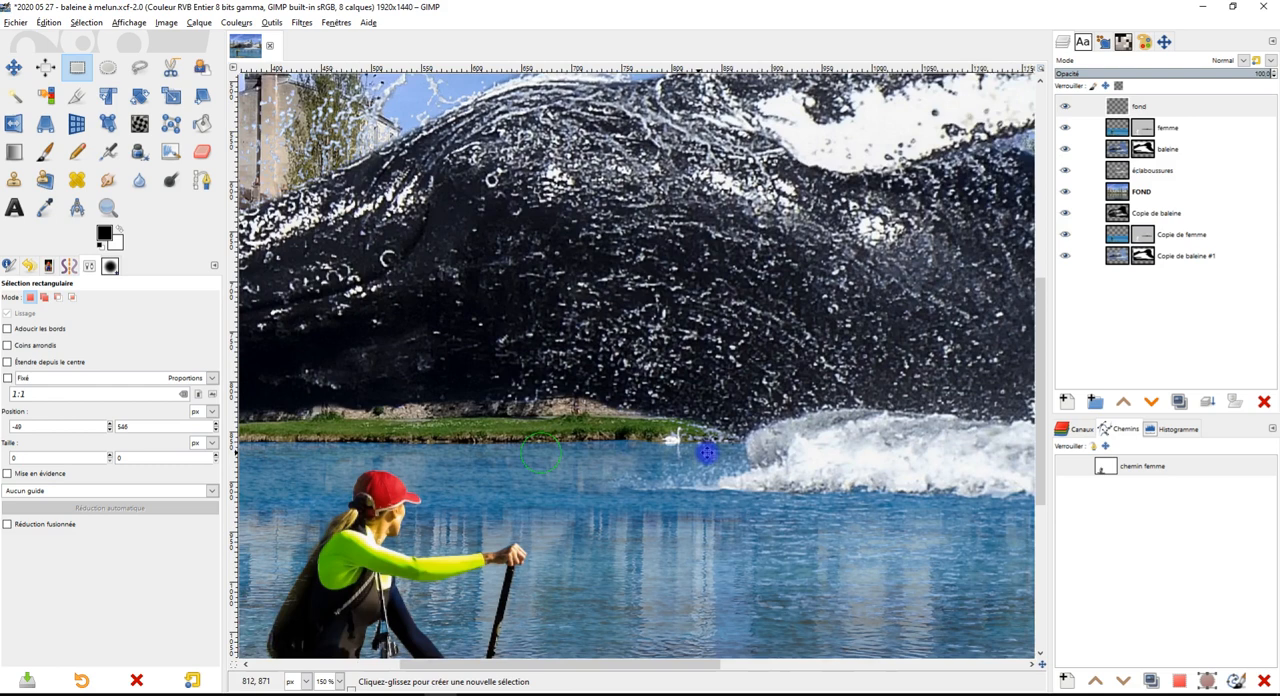
scroll(768, 449, down, 4)
scroll(745, 375, up, 2)
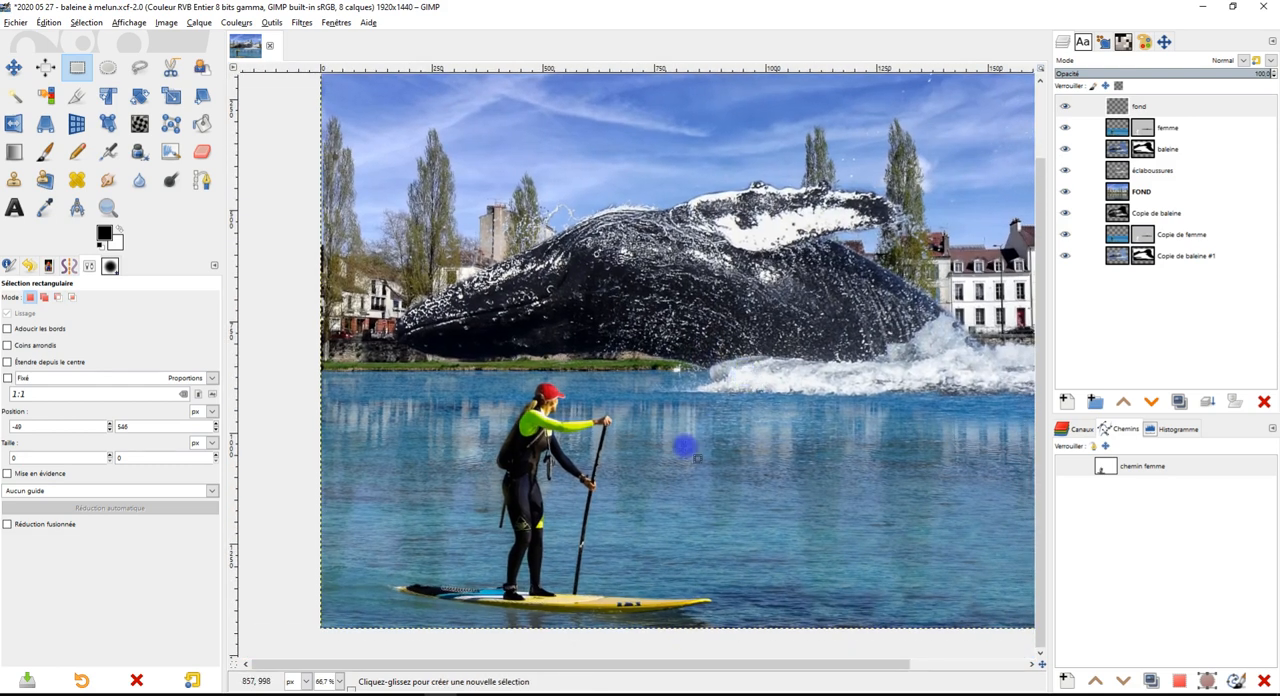
scroll(557, 566, up, 2)
drag(557, 566, 745, 469)
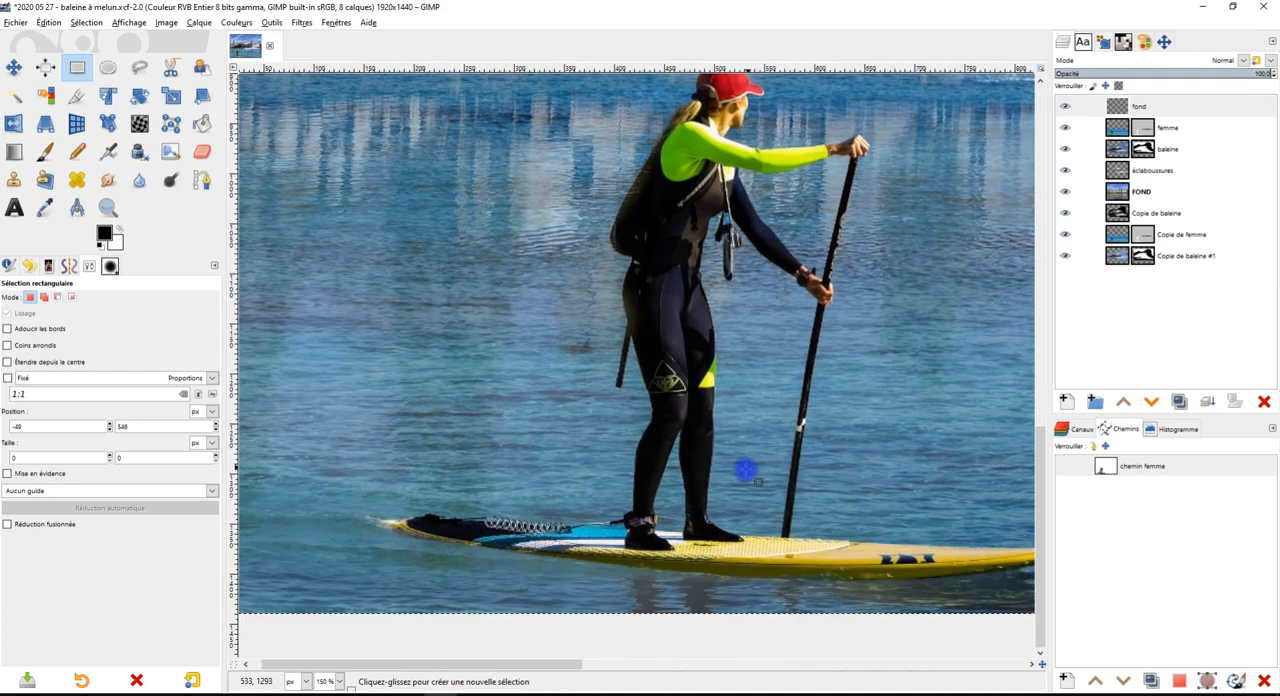
drag(828, 319, 733, 428)
drag(766, 470, 777, 357)
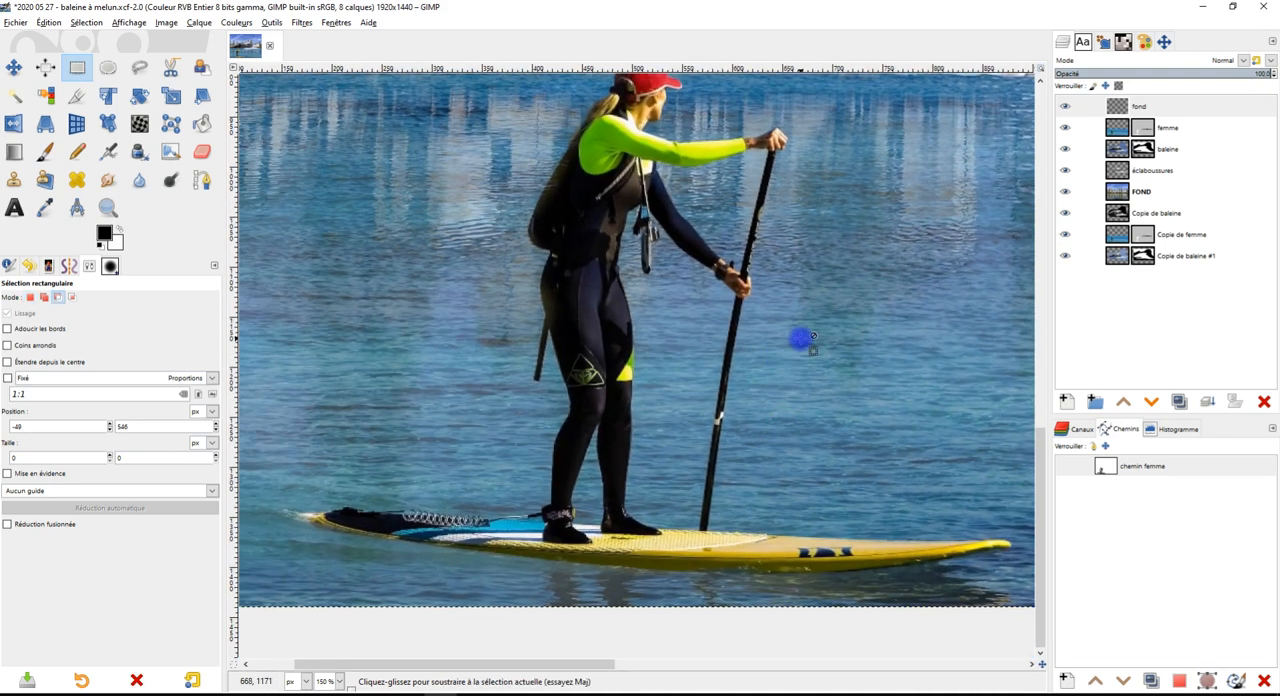
scroll(800, 340, down, 2)
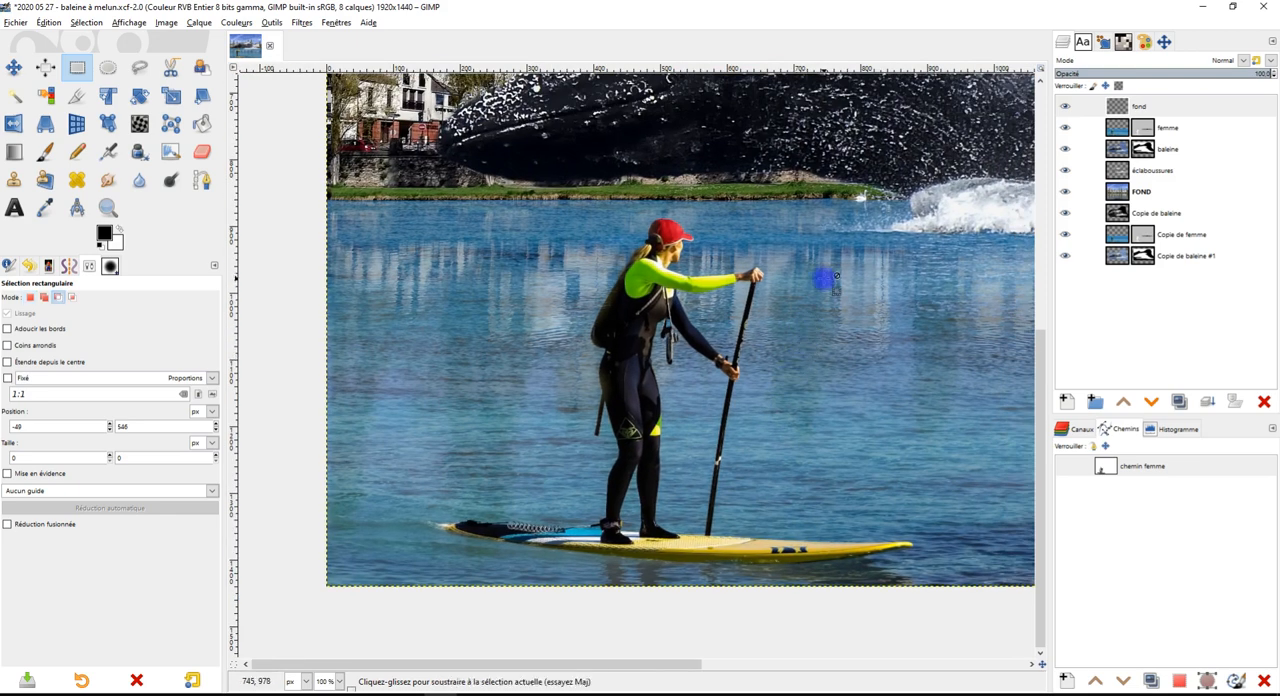
scroll(823, 277, down, 1)
Rename the top layer, fond, as "pente de l'ombre"
click(1117, 106)
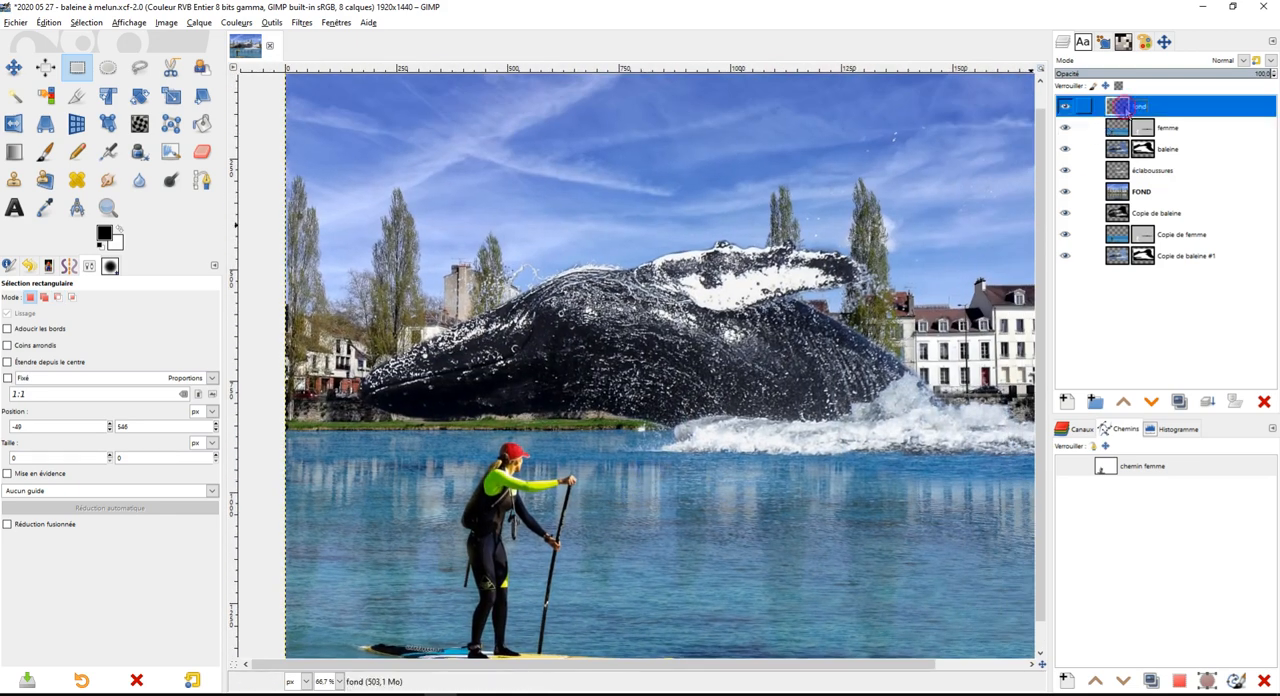
double_click(1146, 106)
text(pente de l)
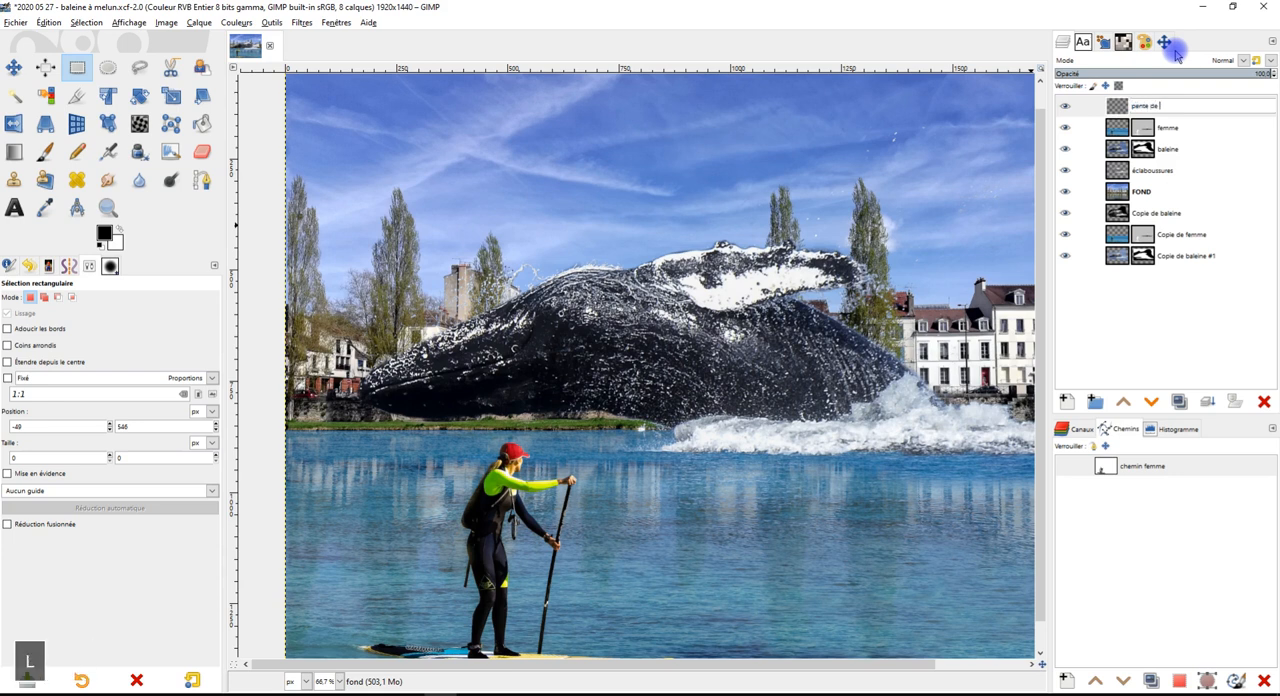
text('ombre)
key(Return)
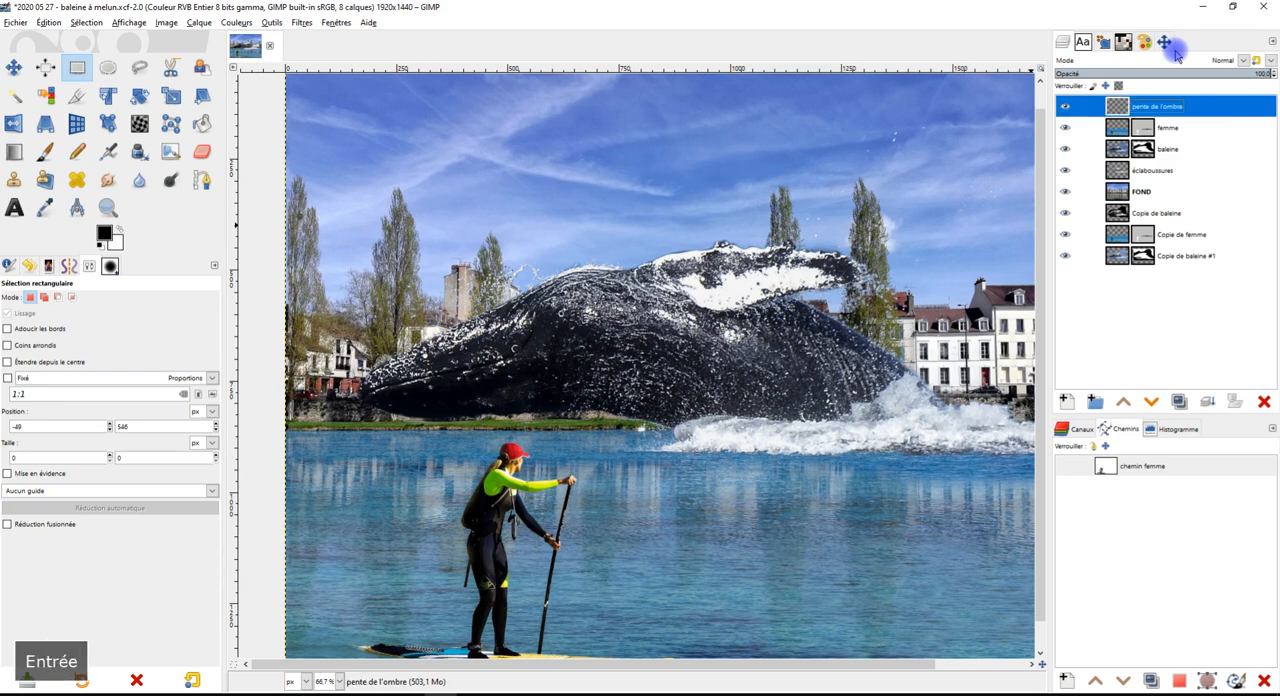
Select the pente de l'ombre layer and examine the slanted chimney wall and its shadow on the roof
scroll(975, 352, up, 7)
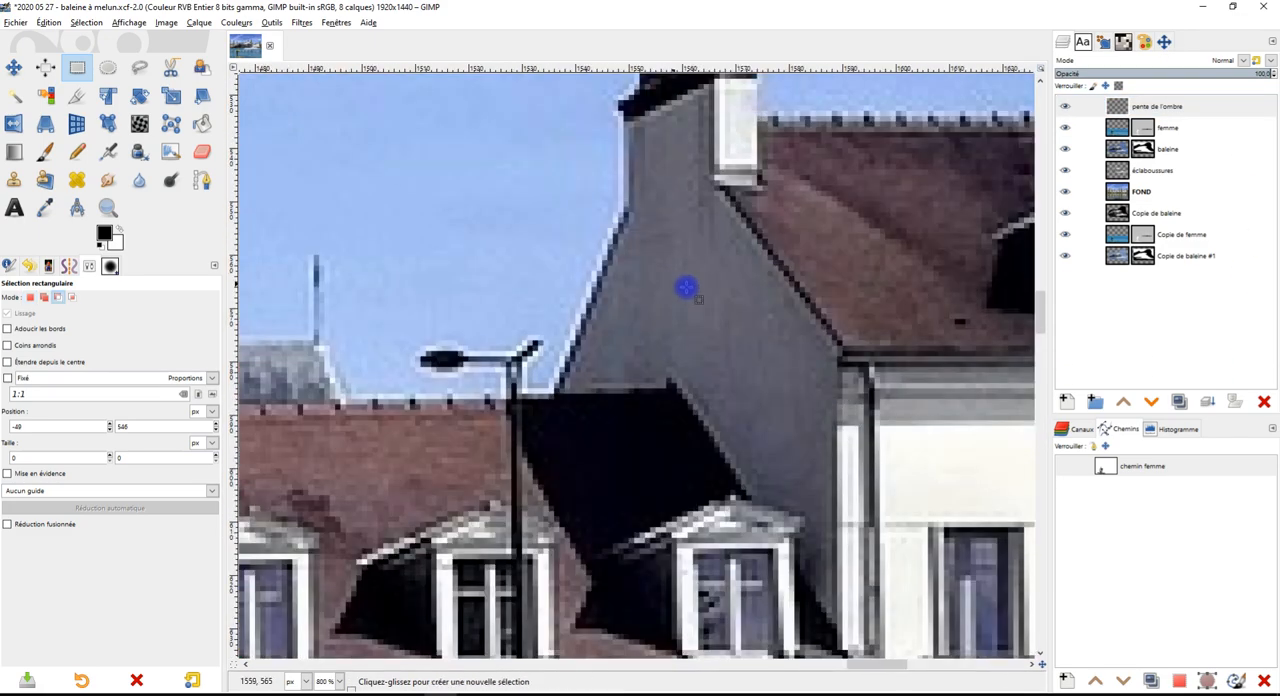
click(1140, 106)
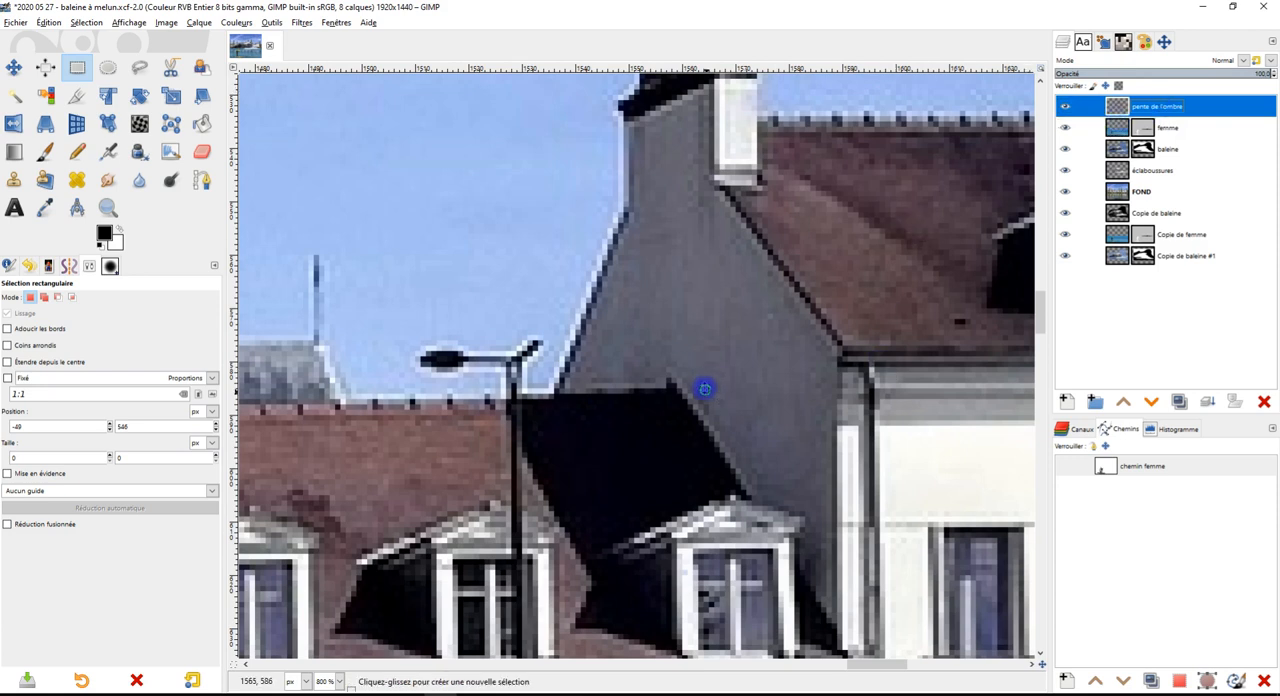
drag(705, 389, 646, 394)
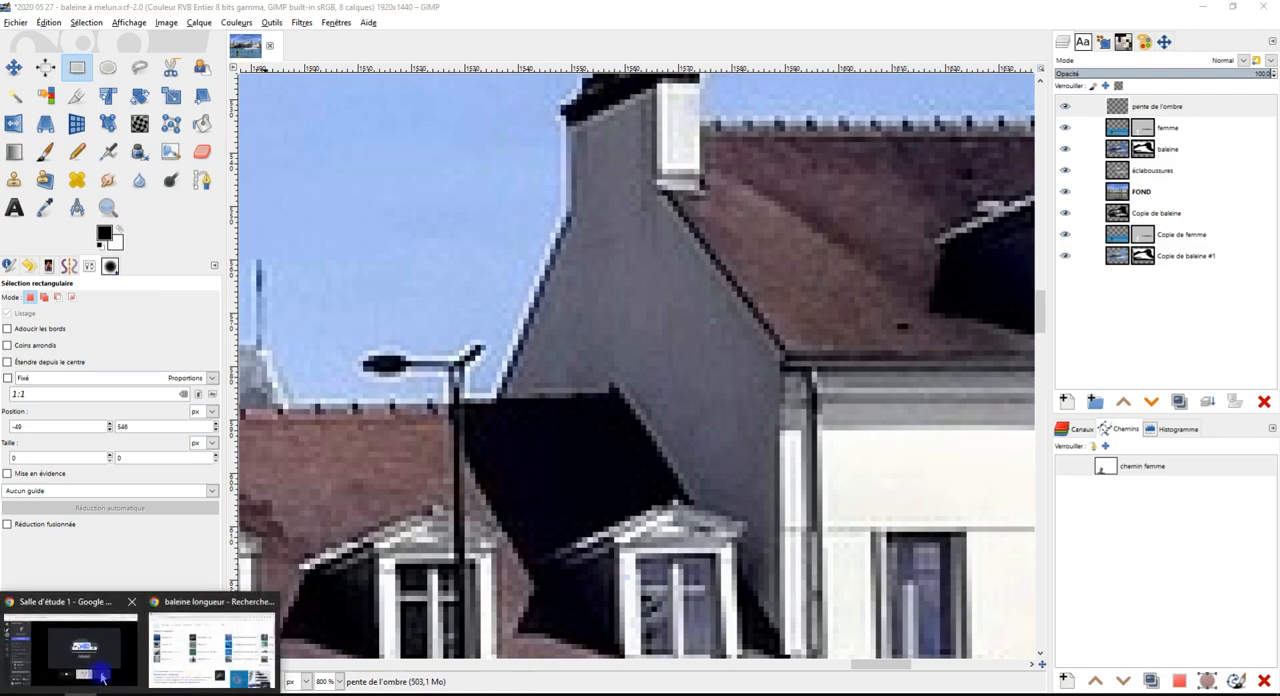
Switch to the Discord call in the browser and share the whole Écran 1
click(118, 655)
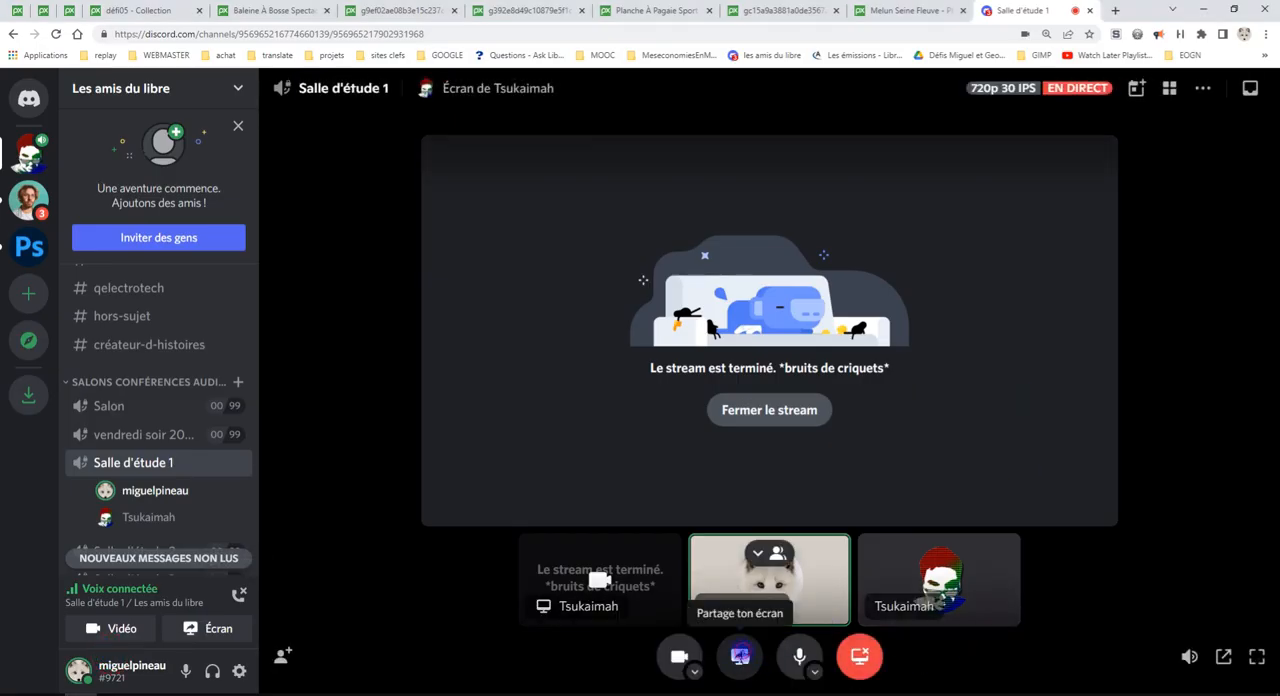
click(742, 660)
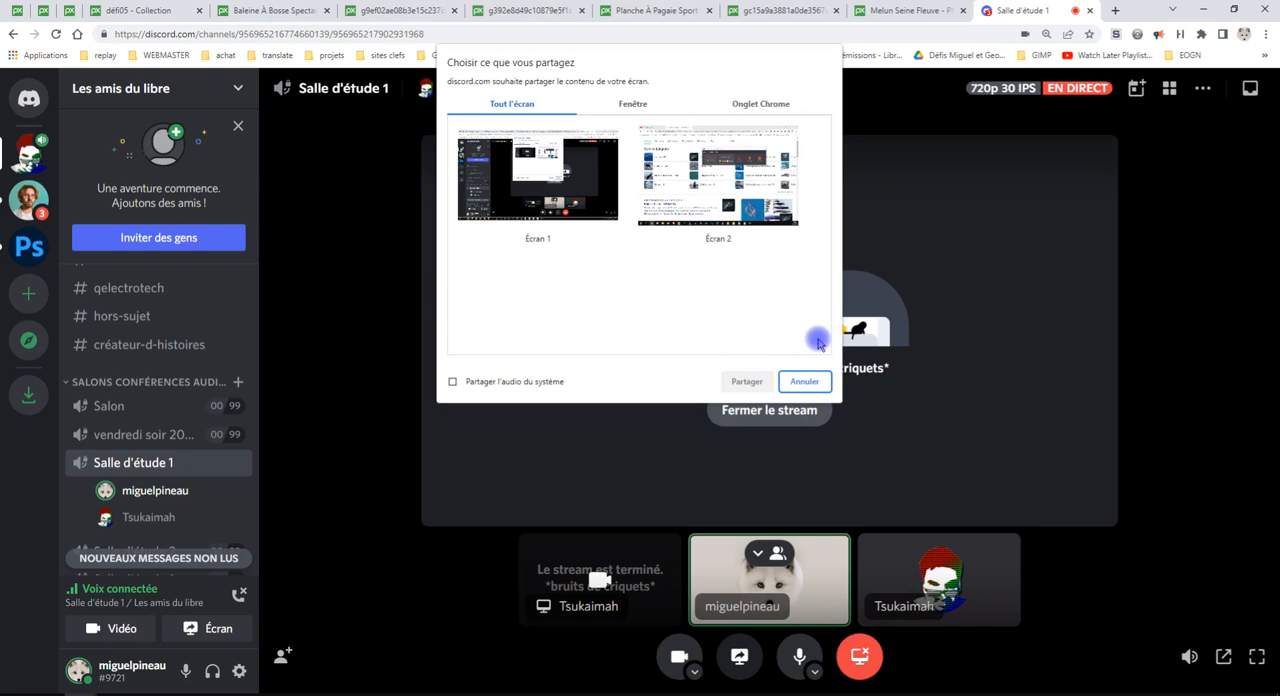
click(548, 192)
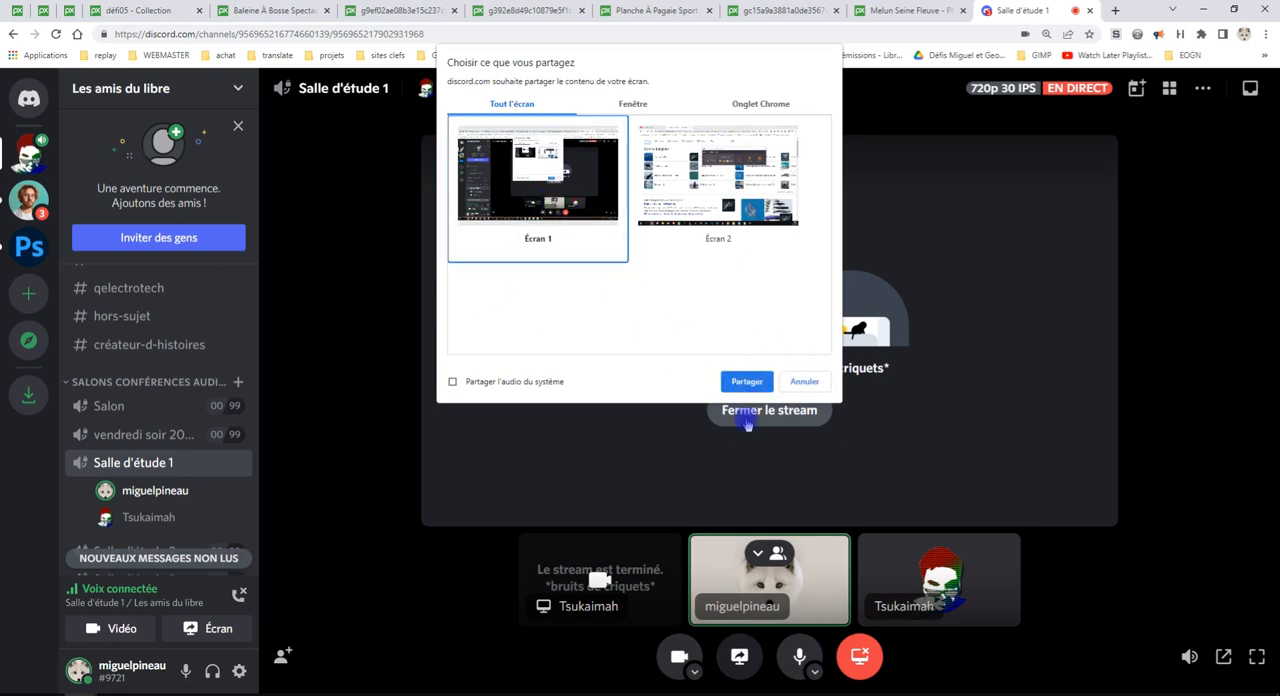
click(748, 382)
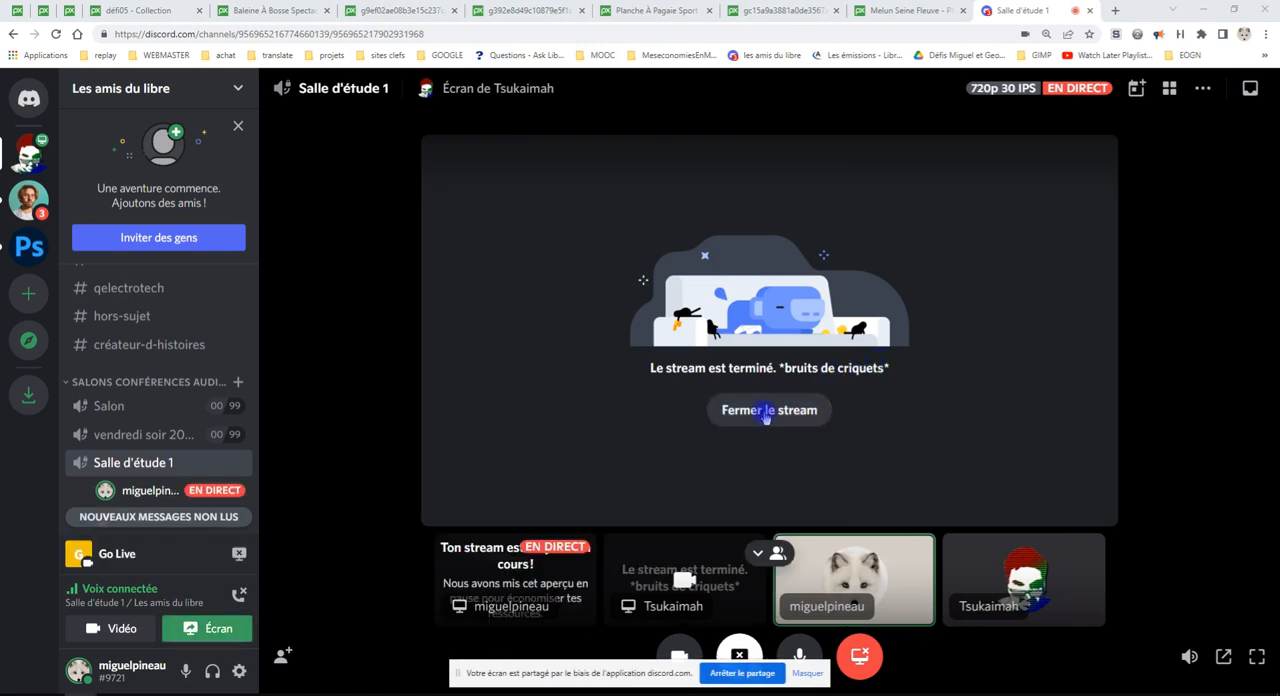
Close the ended stream in the Discord call and return to the montage in GIMP
click(767, 414)
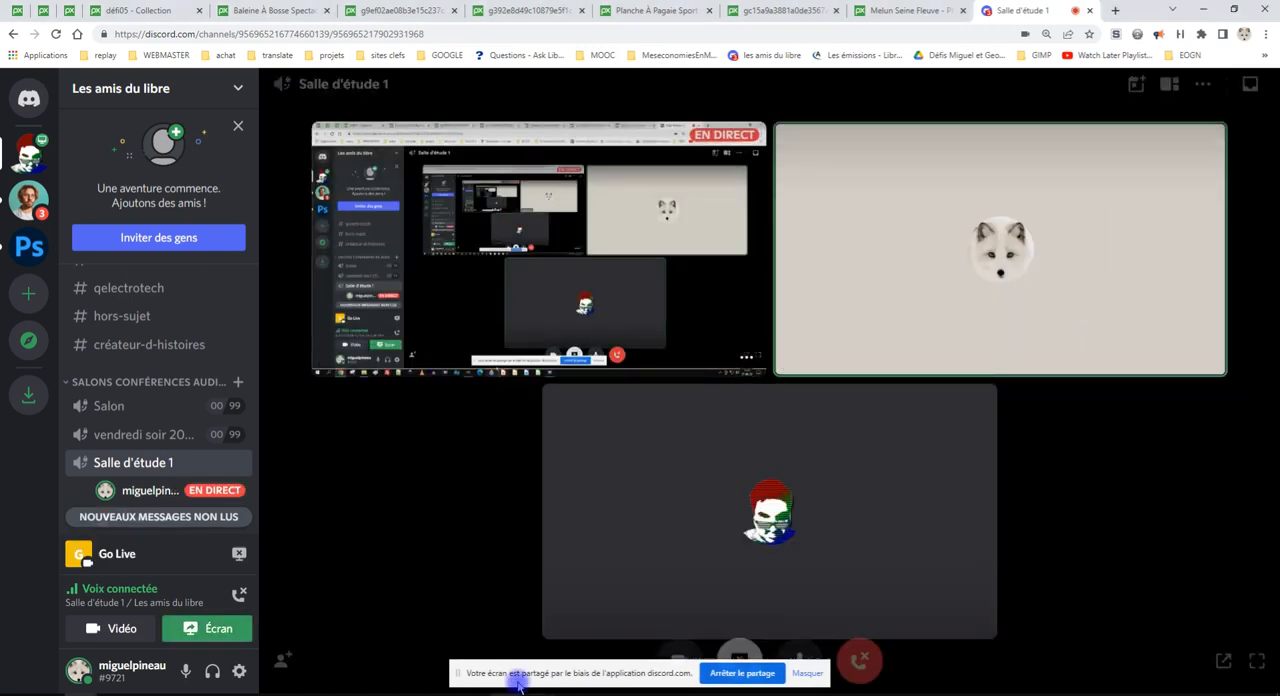
click(437, 690)
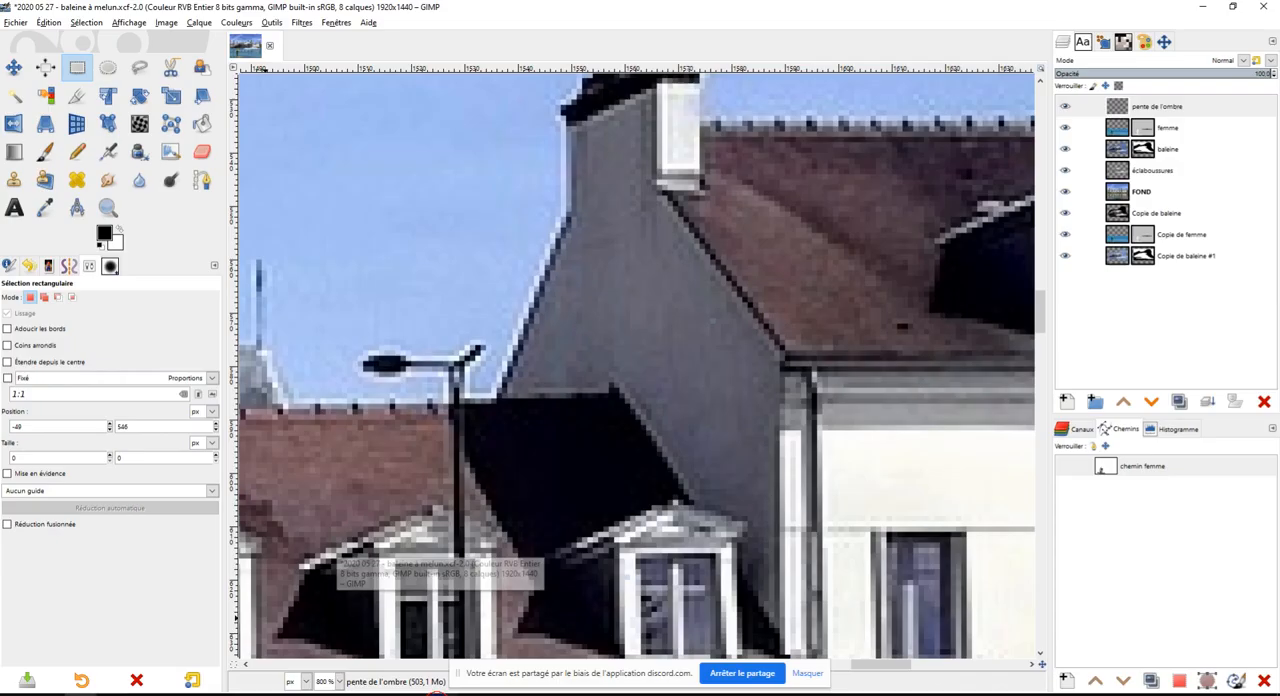
Hide the screen-sharing notice and select the pente de l'ombre layer for work on the slanted chimney wall
click(806, 673)
scroll(729, 349, up, 3)
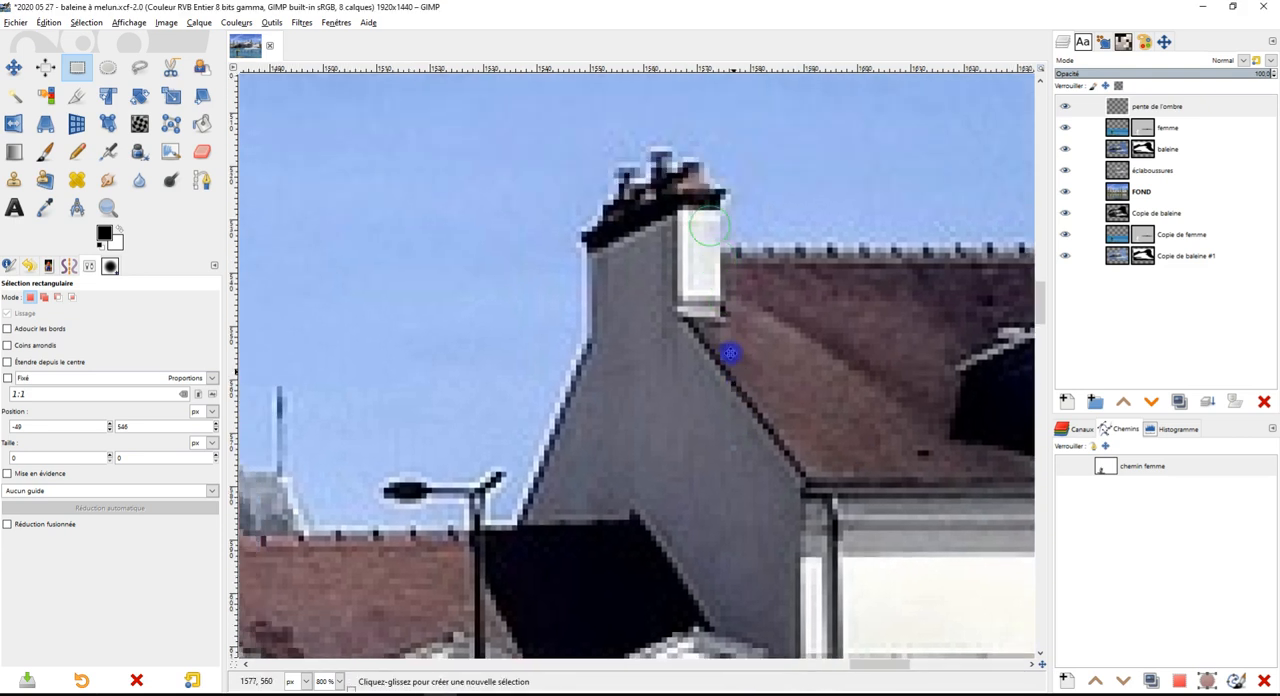
scroll(791, 385, down, 1)
click(1118, 108)
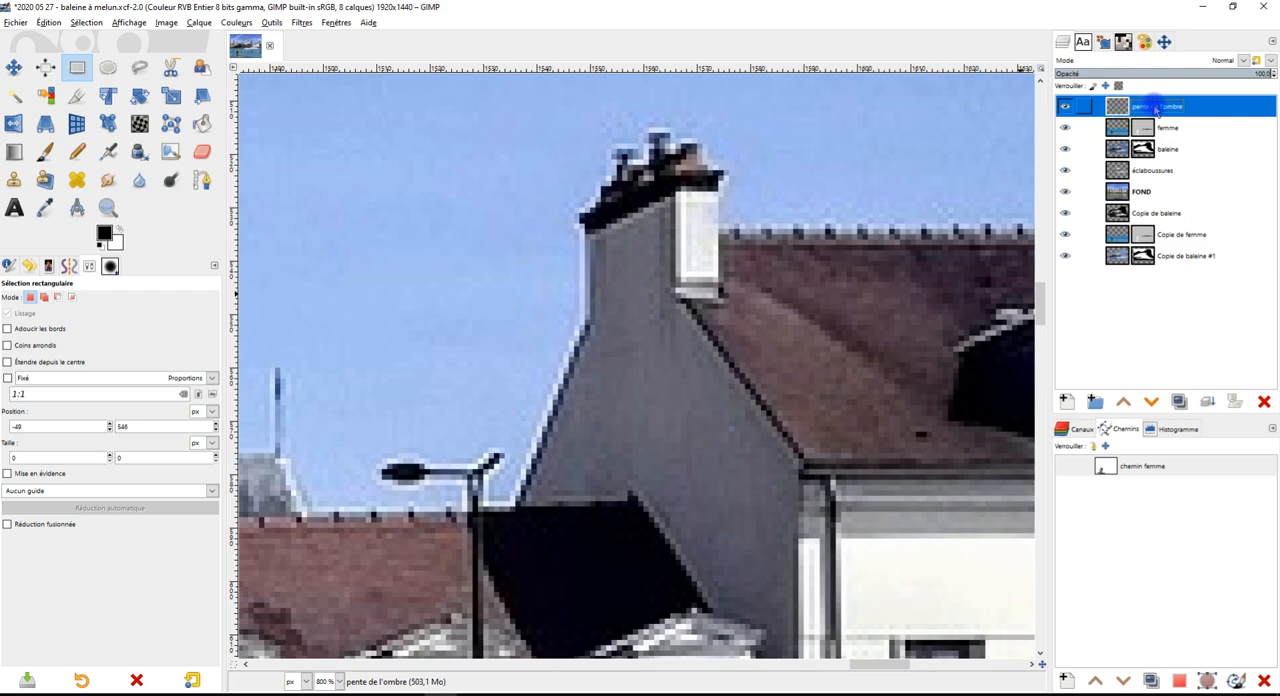
drag(670, 488, 612, 416)
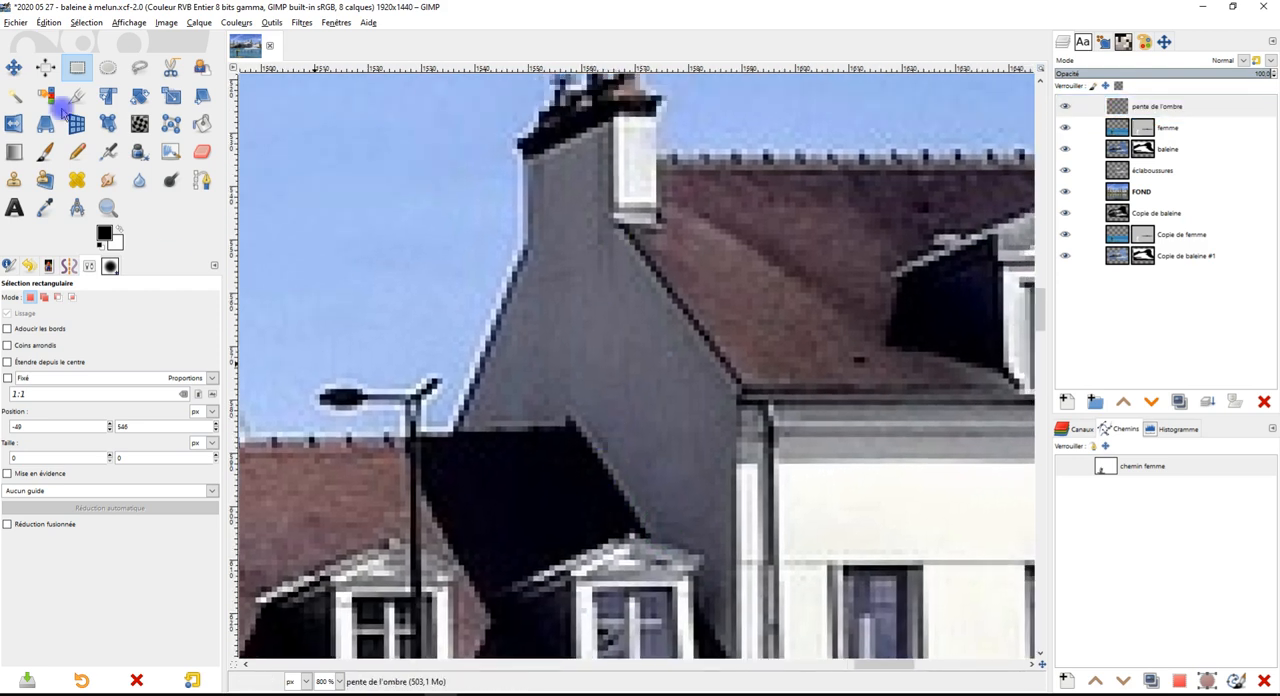
Set up the Paintbrush with opacity 100, size 2 and a red foreground colour
click(45, 151)
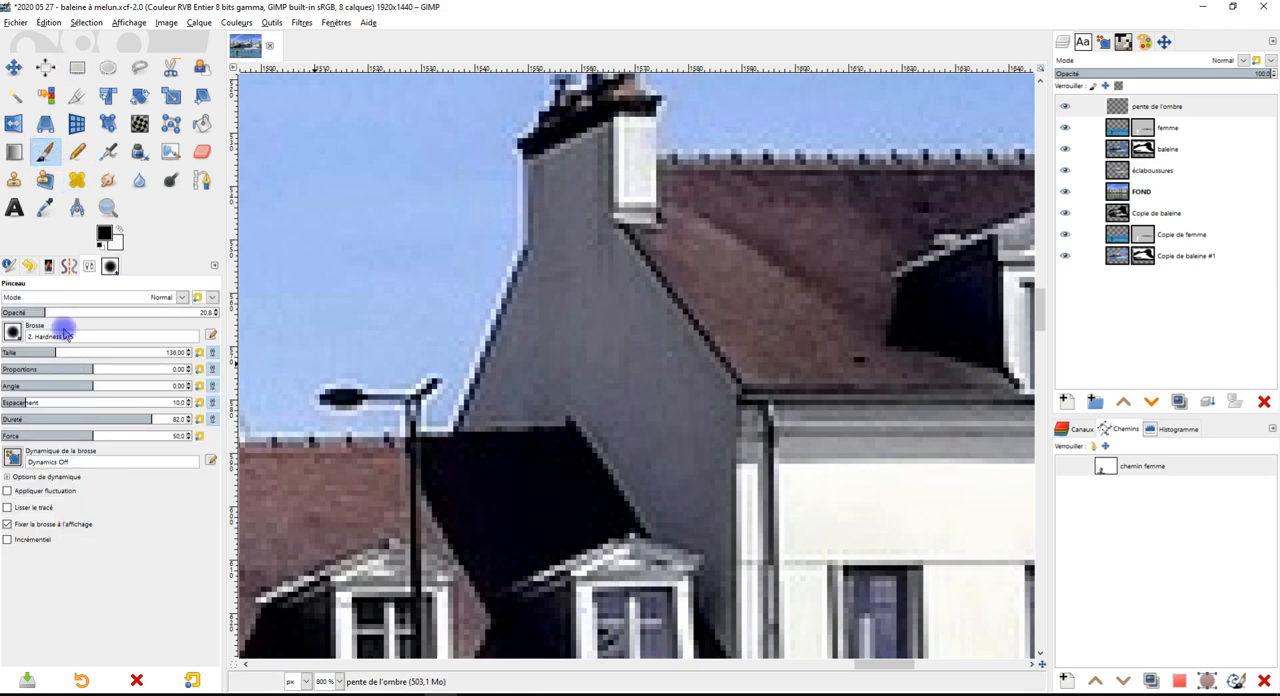
drag(45, 313, 406, 326)
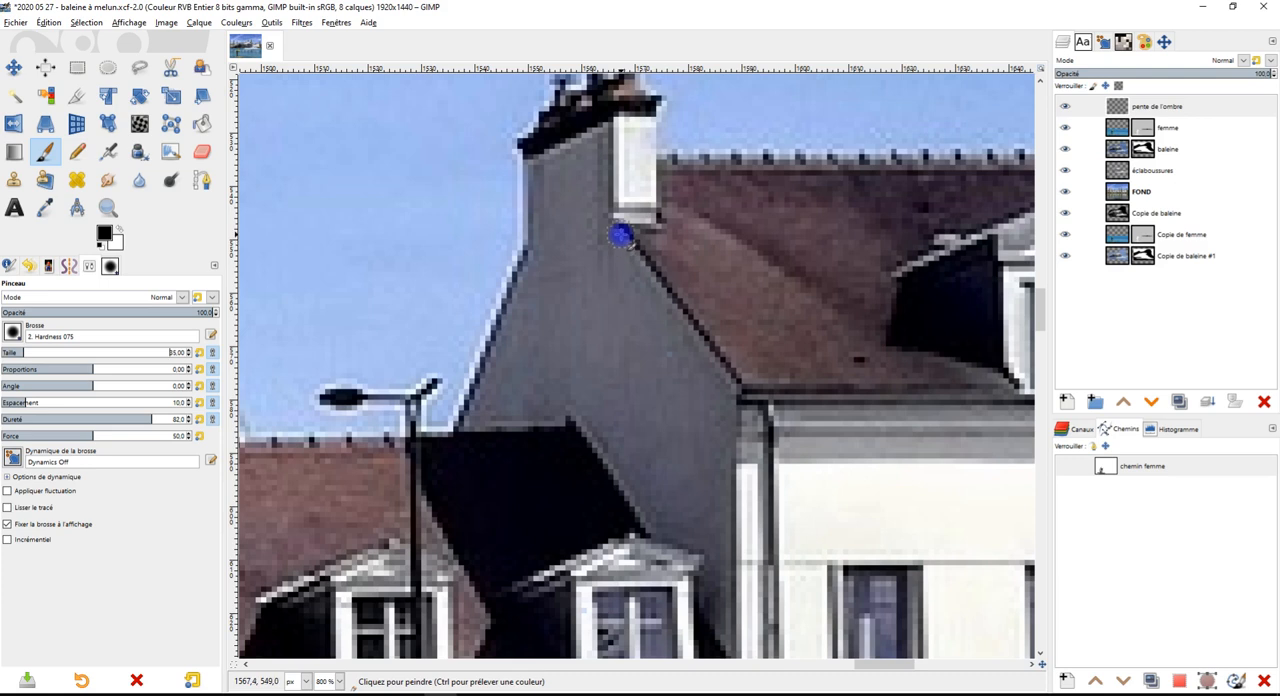
scroll(621, 234, up, 2)
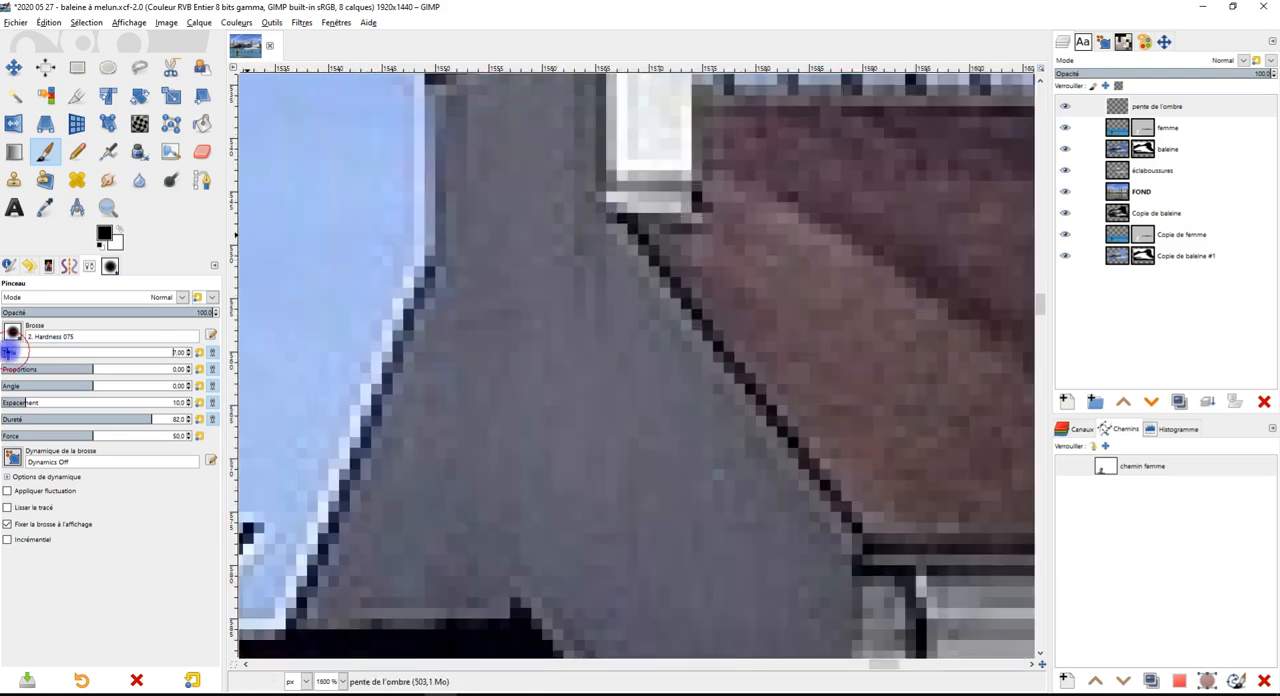
click(101, 236)
drag(76, 190, 163, 86)
click(170, 286)
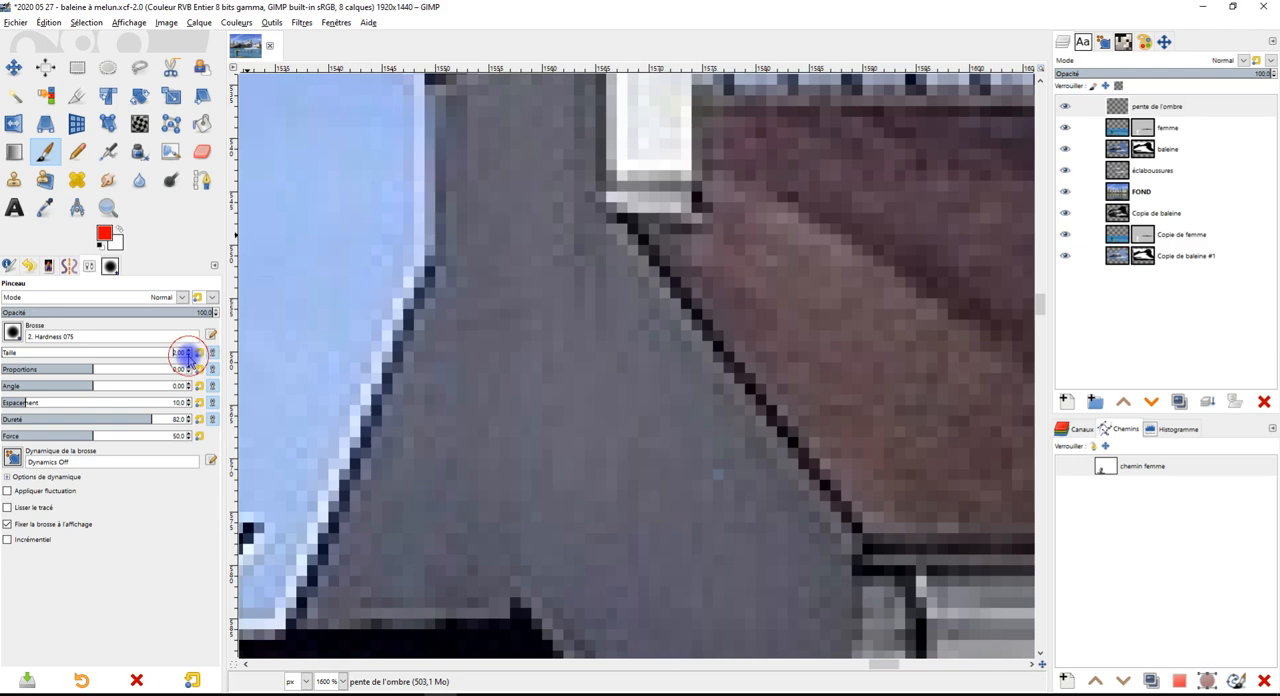
scroll(612, 215, down, 2)
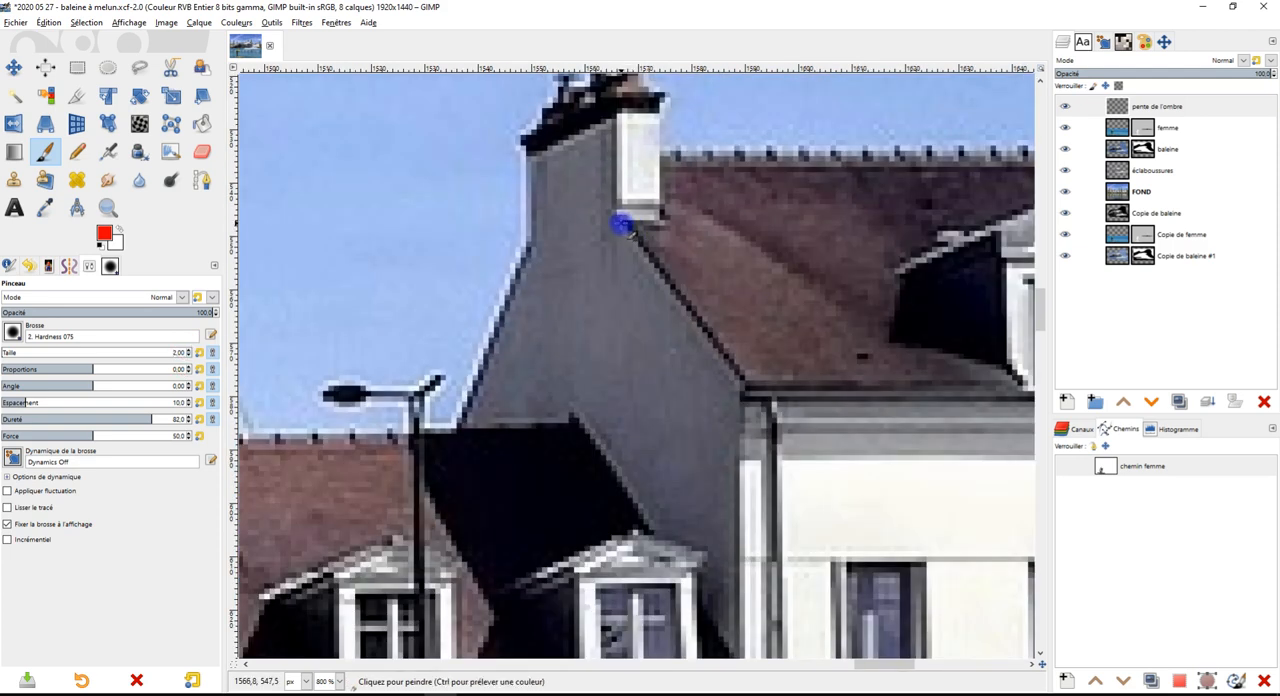
Try to paint a vertical red line down from the white chimney's base and a horizontal one to the lamp post at brush size 21
click(621, 224)
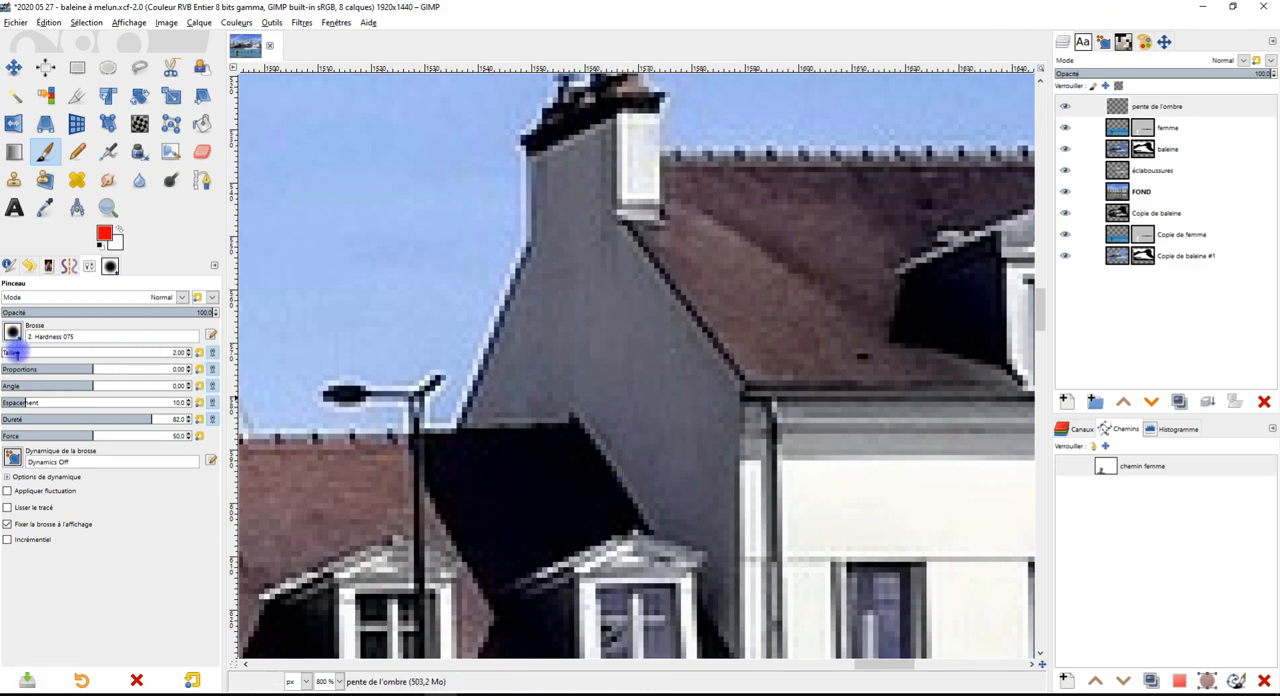
click(14, 352)
key(shift)
shift+click(621, 480)
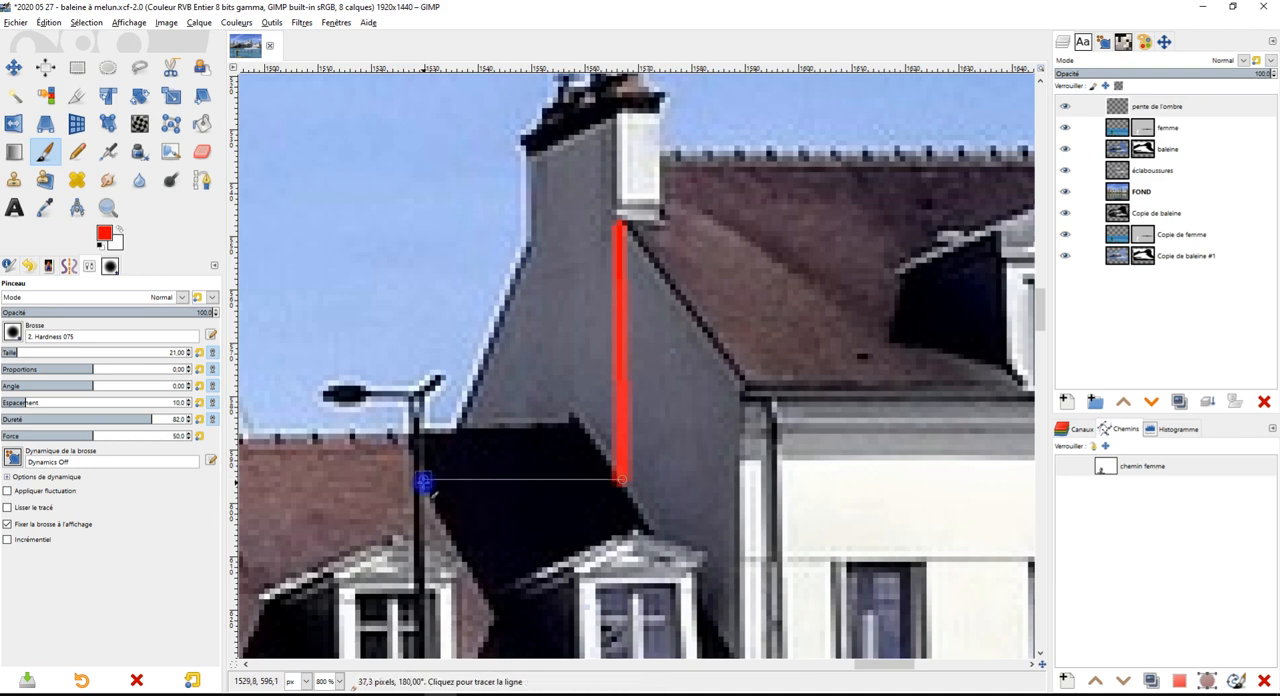
ctrl+shift+click(424, 482)
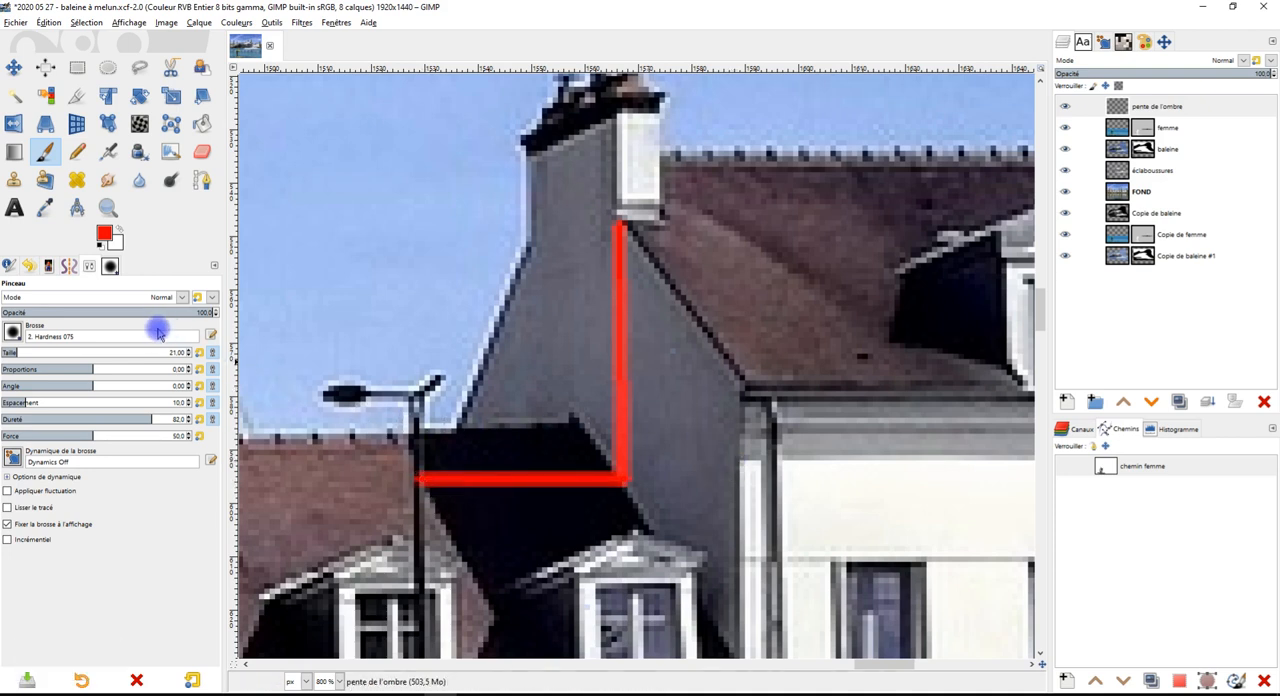
Switch the brush to 1. Pixel at size 3 and clear the thick red lines from the pente de l'ombre layer
click(14, 334)
click(67, 376)
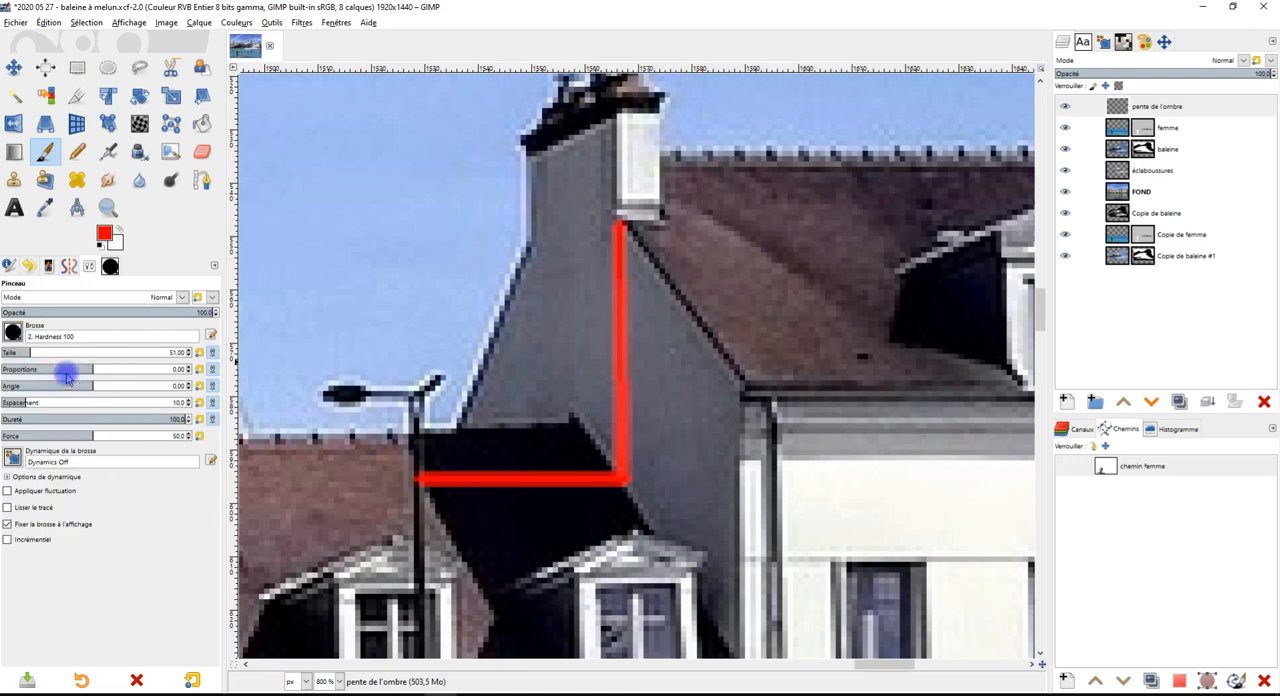
click(16, 335)
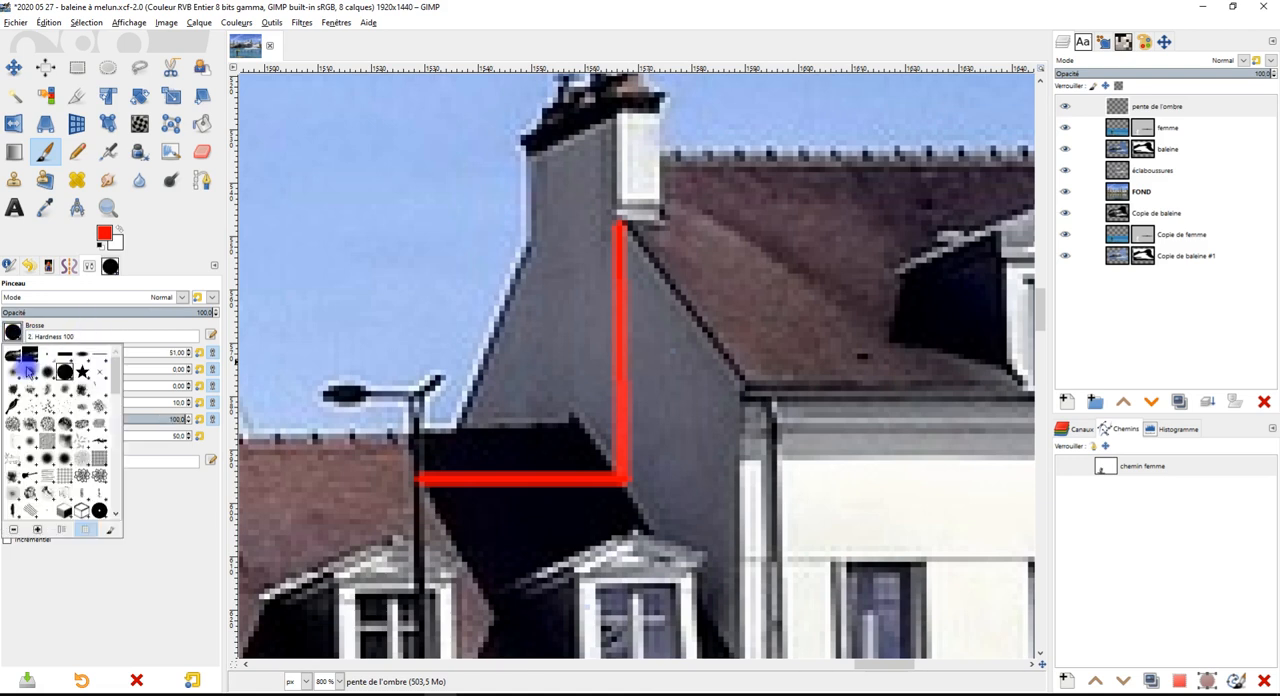
click(48, 358)
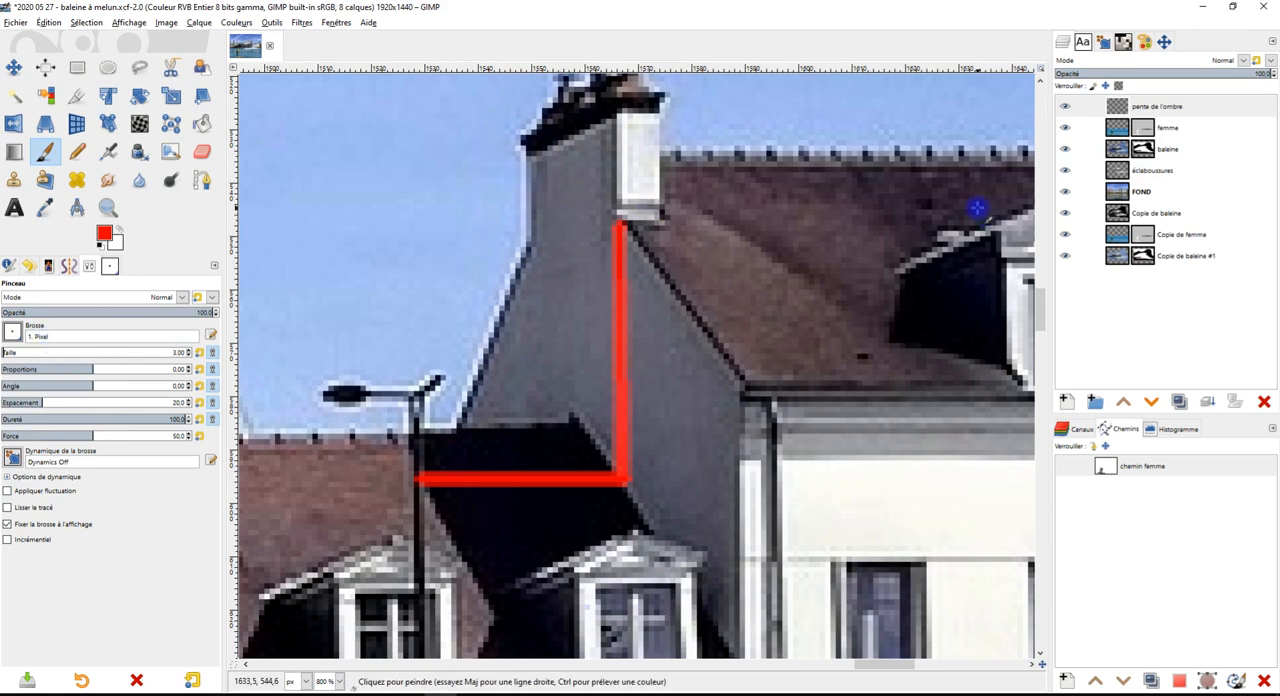
click(1229, 106)
key(Delete)
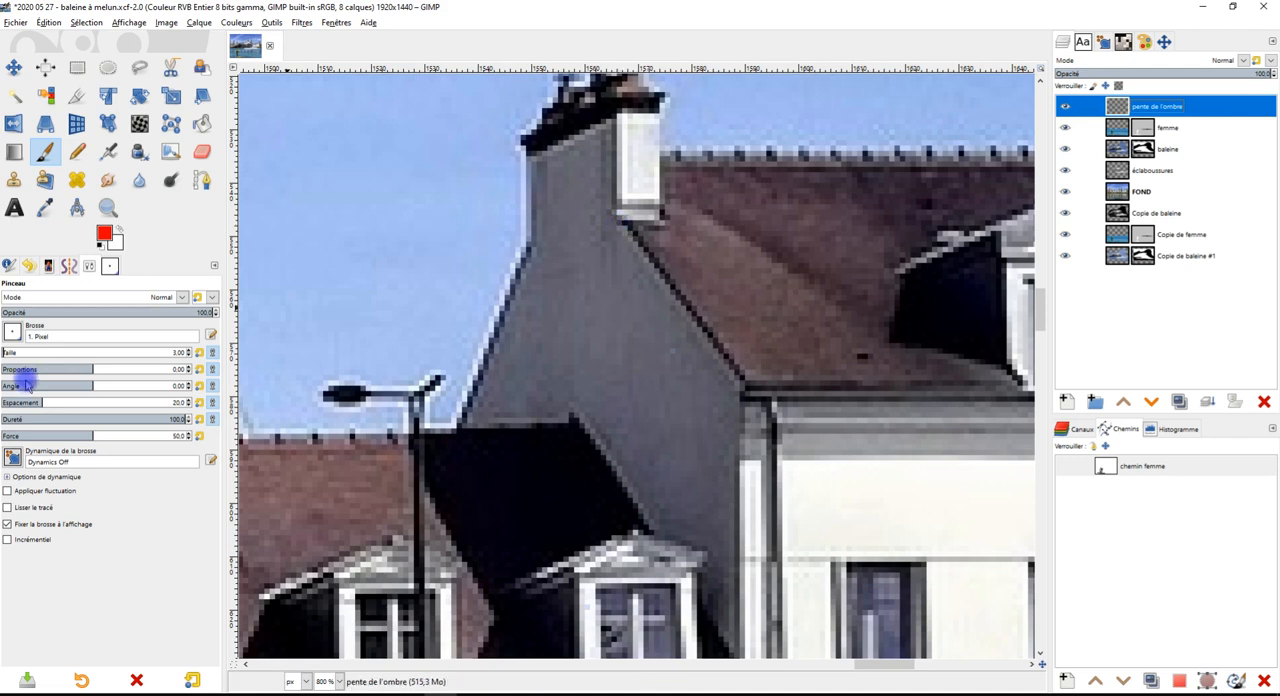
Paint a red right triangle at brush size 4 joining the chimney's base, the point straight below it and the shadow's edge by the lamp post
click(187, 352)
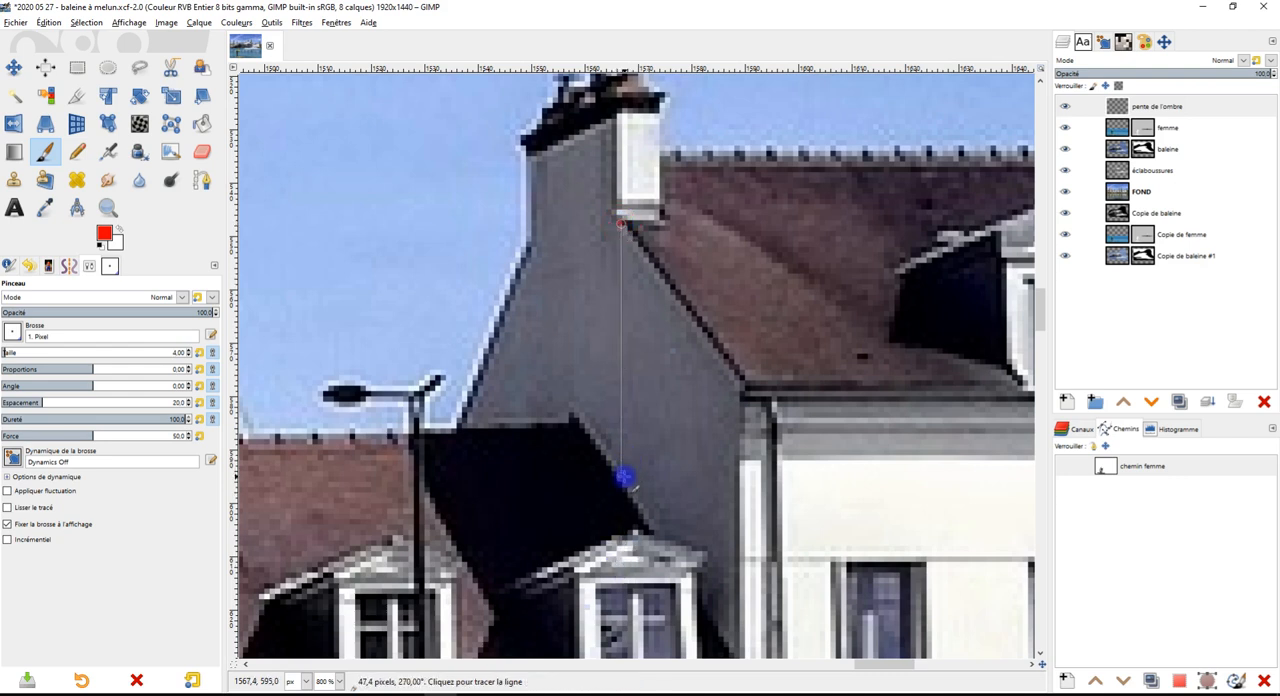
ctrl+shift+click(624, 480)
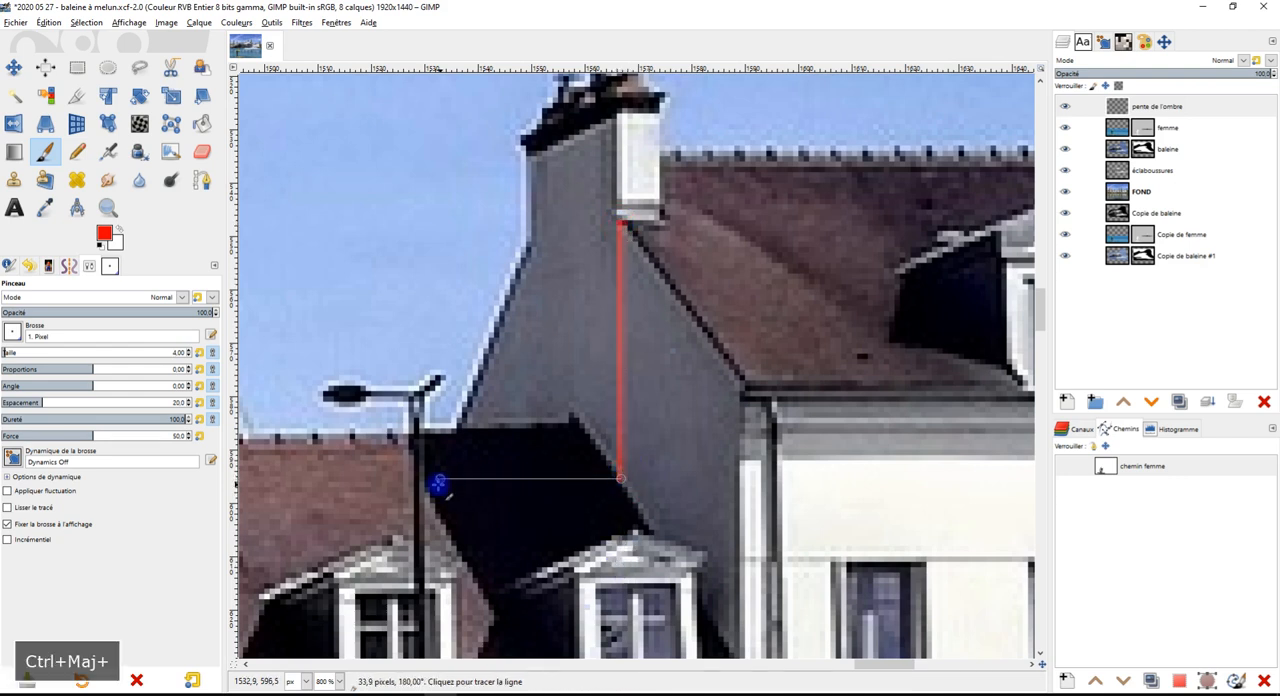
ctrl+shift+click(425, 480)
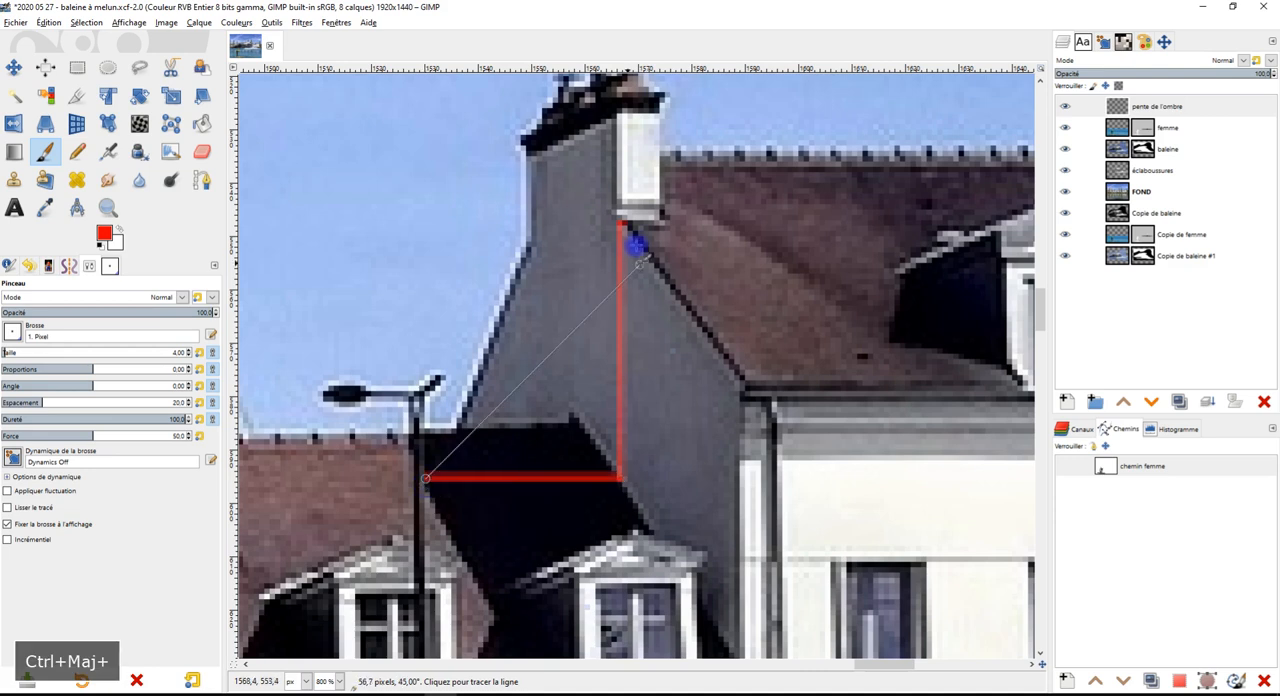
shift+click(620, 222)
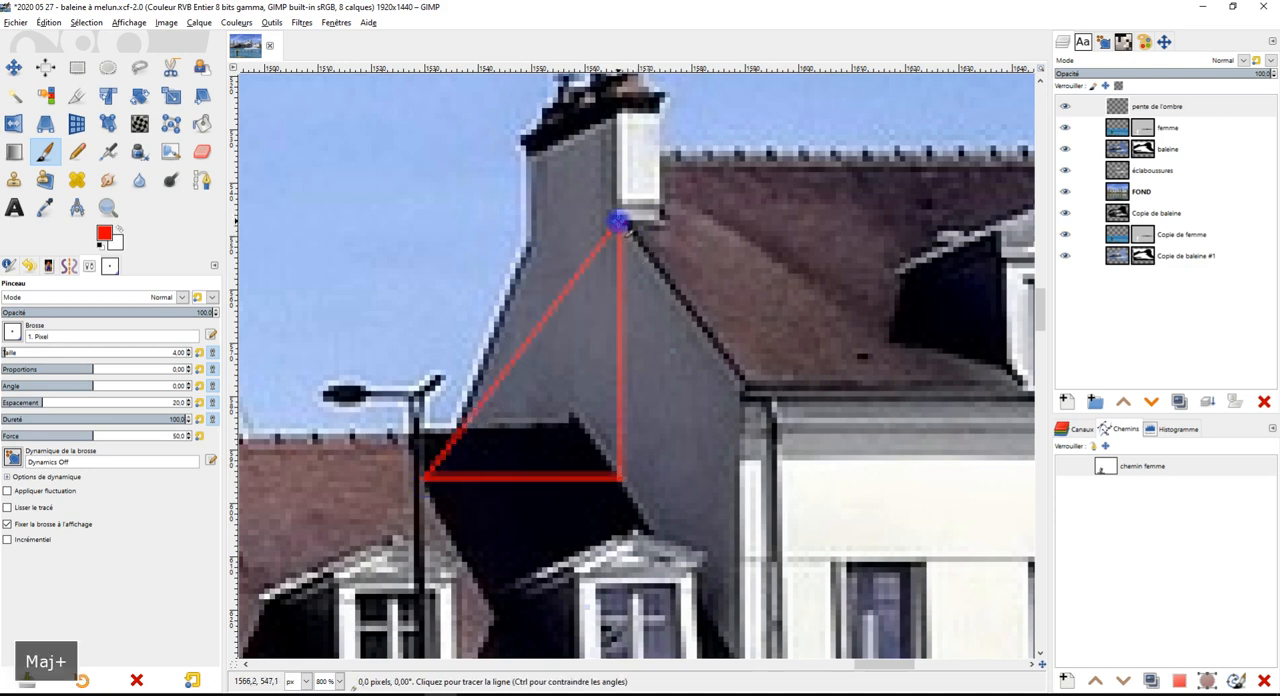
Crop the pente de l'ombre layer to its content
scroll(690, 370, down, 6)
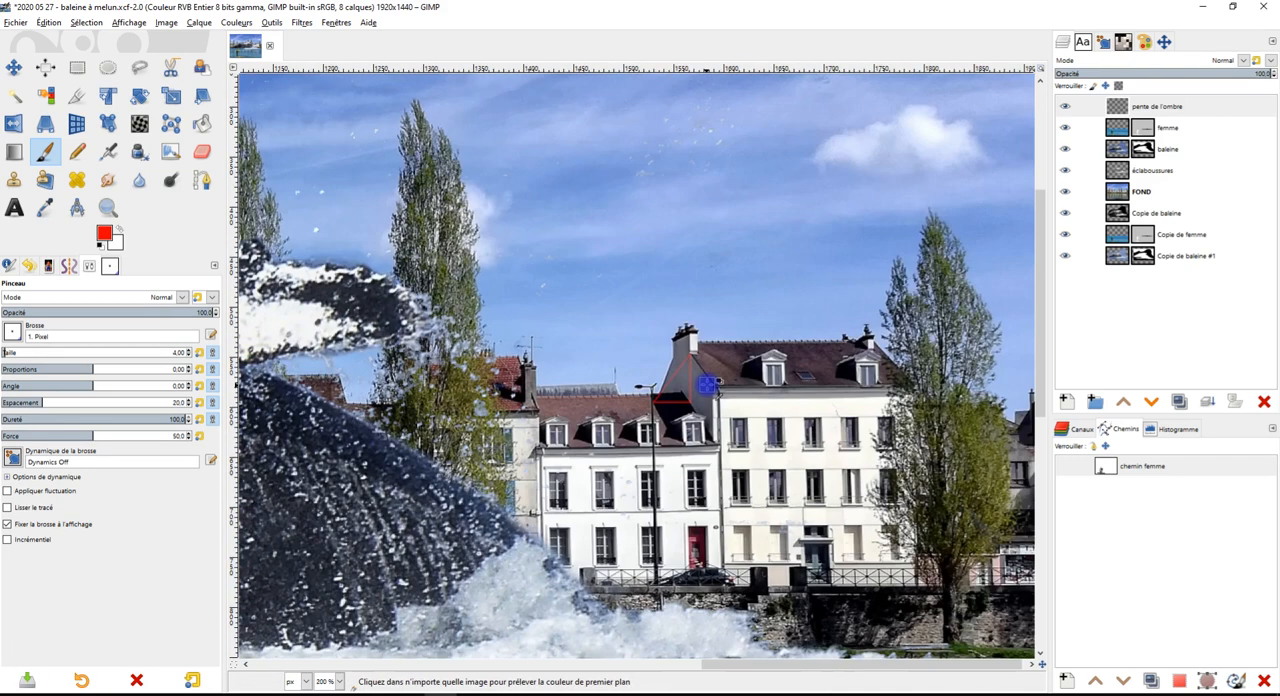
click(12, 67)
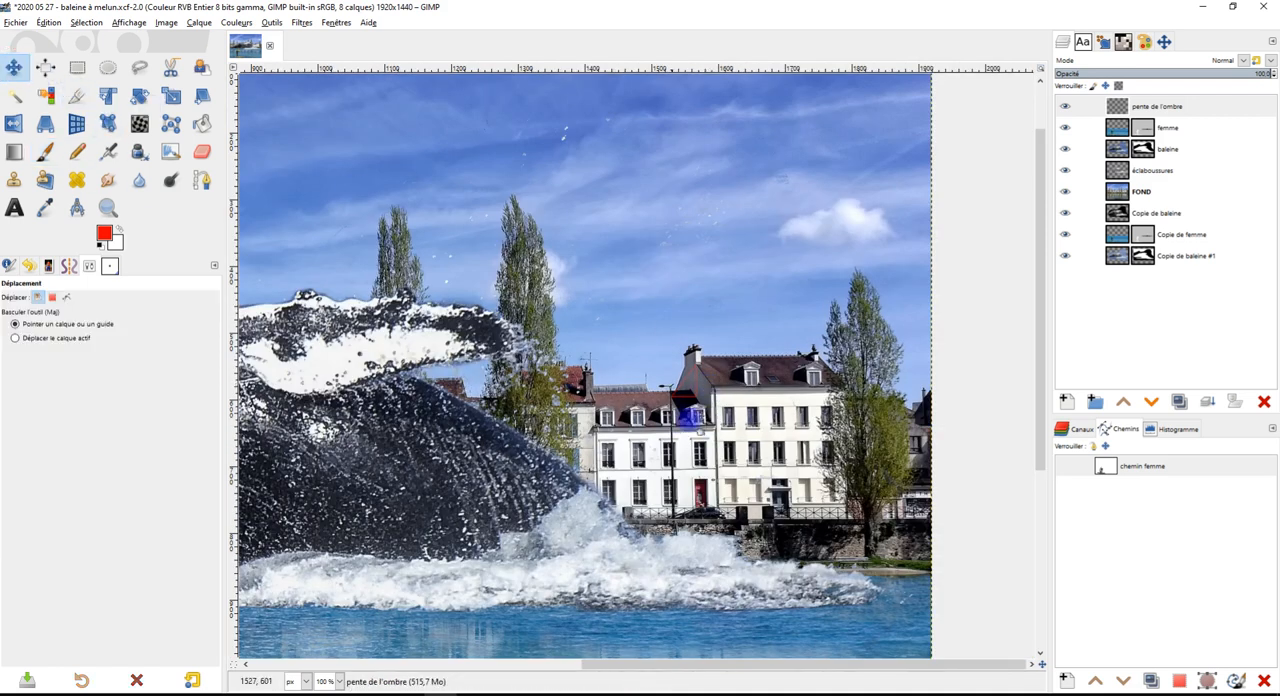
click(195, 20)
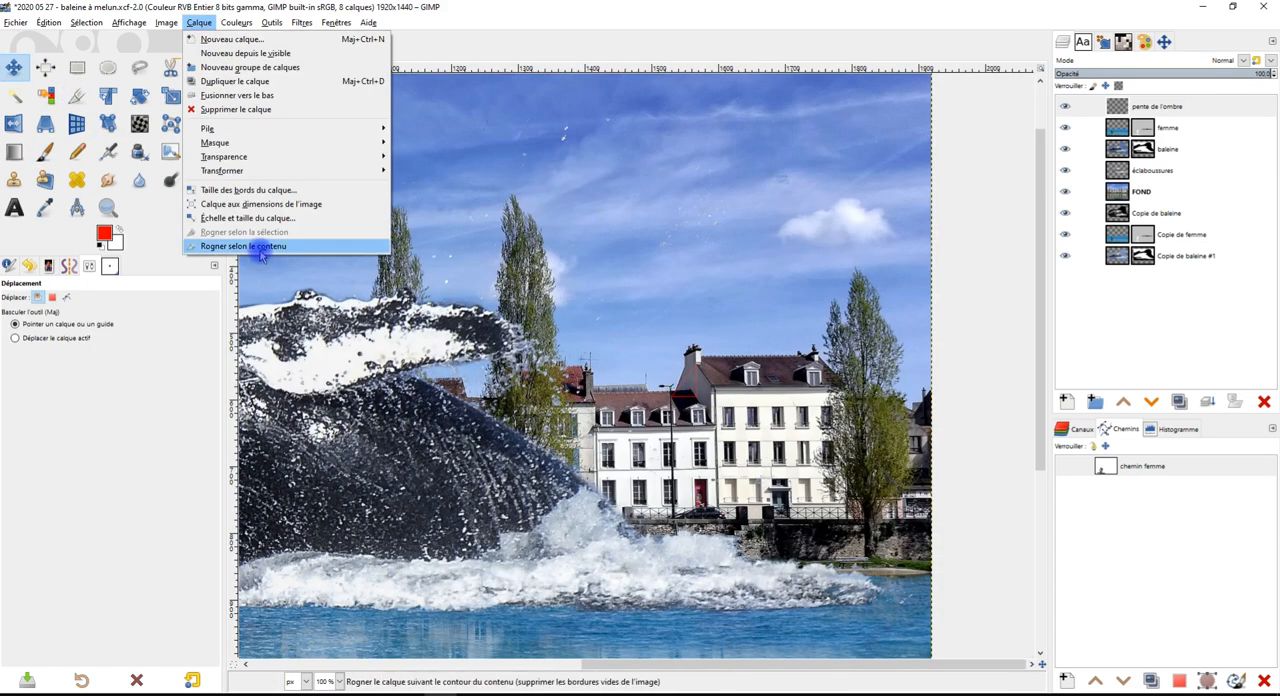
click(257, 249)
click(682, 380)
drag(685, 383, 679, 393)
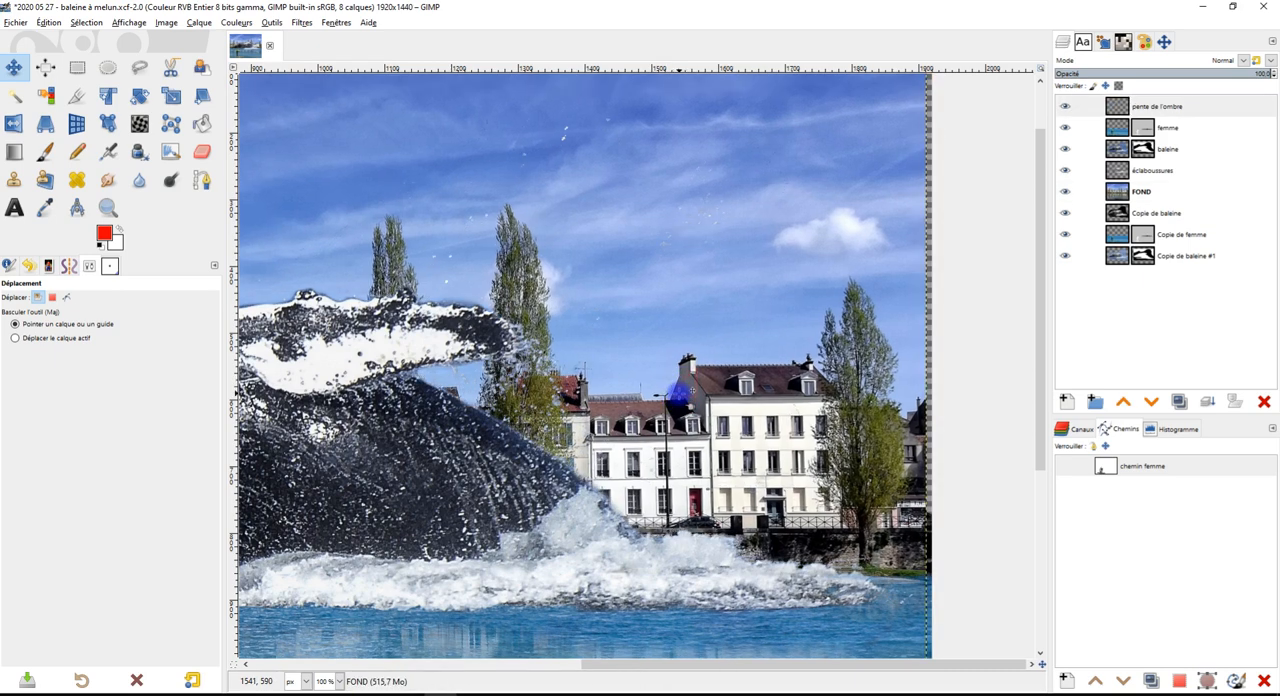
key(ctrl+z)
Move the red triangle from the rooftops to beside the paddleboarder's legs, with the Move tool set to move the active layer
scroll(690, 388, up, 3)
drag(693, 372, 310, 598)
scroll(460, 554, down, 4)
click(75, 338)
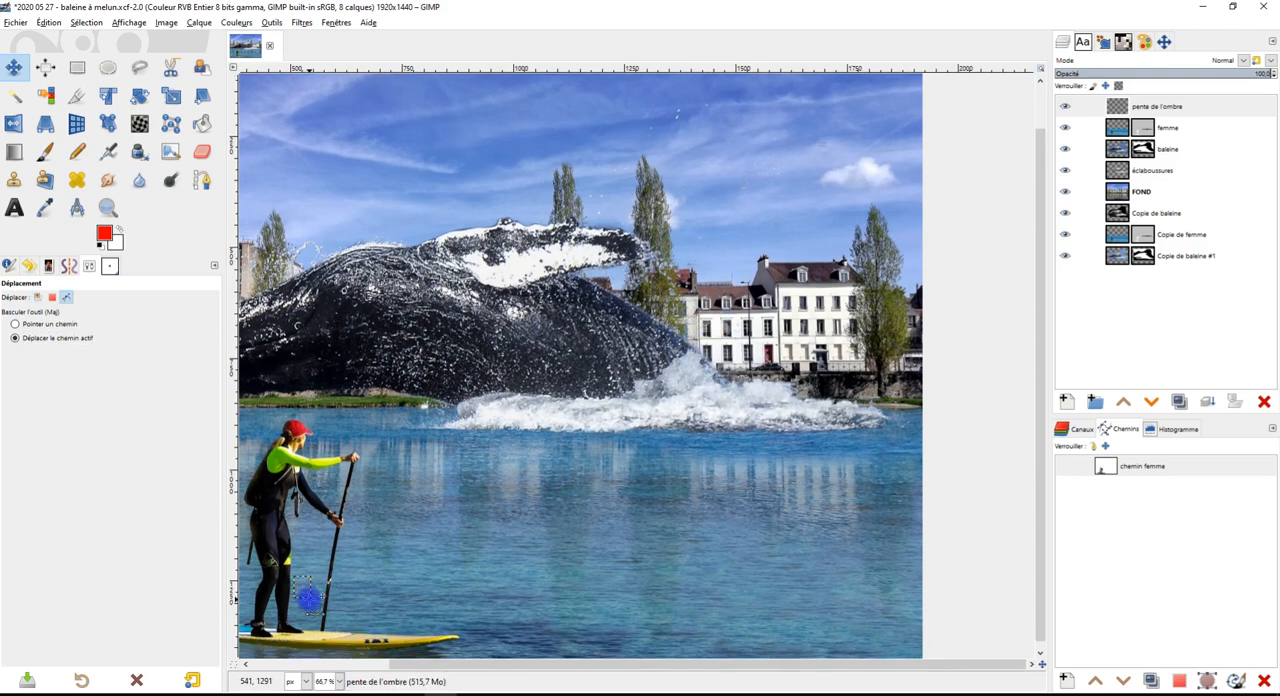
scroll(310, 598, up, 3)
drag(410, 601, 769, 374)
scroll(769, 374, down, 1)
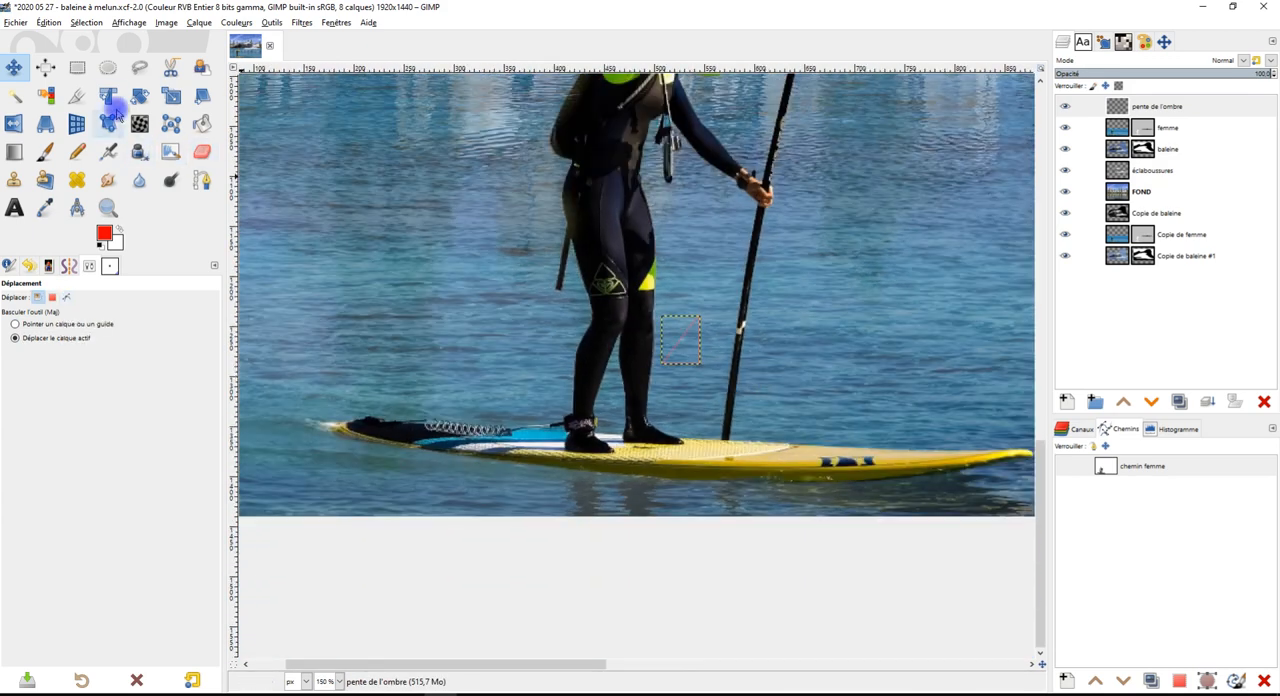
Scale the red triangle up to 346 × 435 px about its centre and shift it so its vertical side runs along the paddleboarder
click(171, 95)
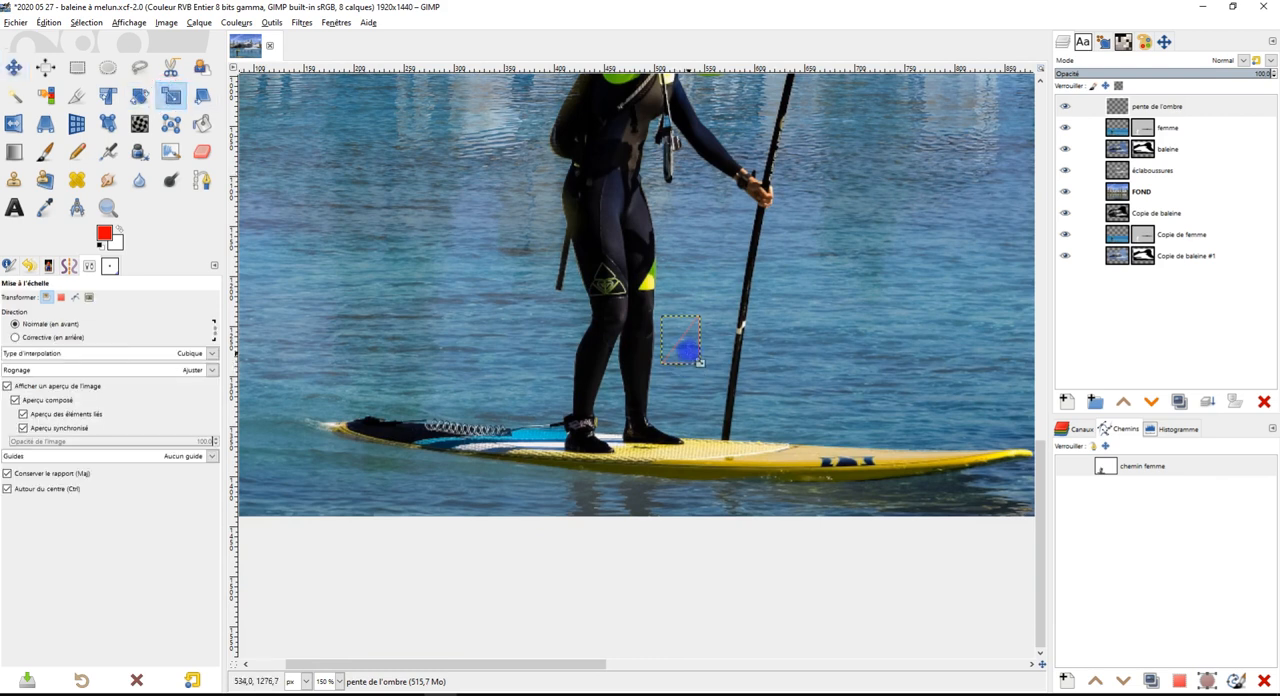
click(683, 338)
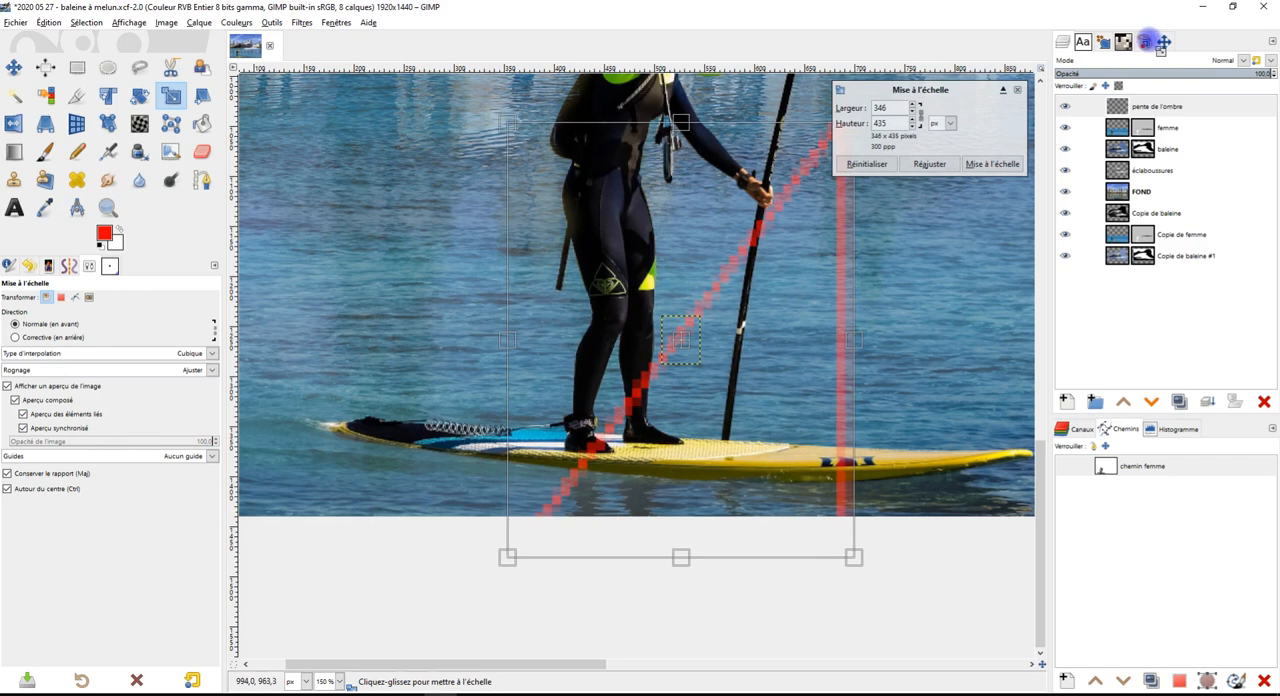
scroll(694, 494, down, 2)
scroll(585, 485, up, 1)
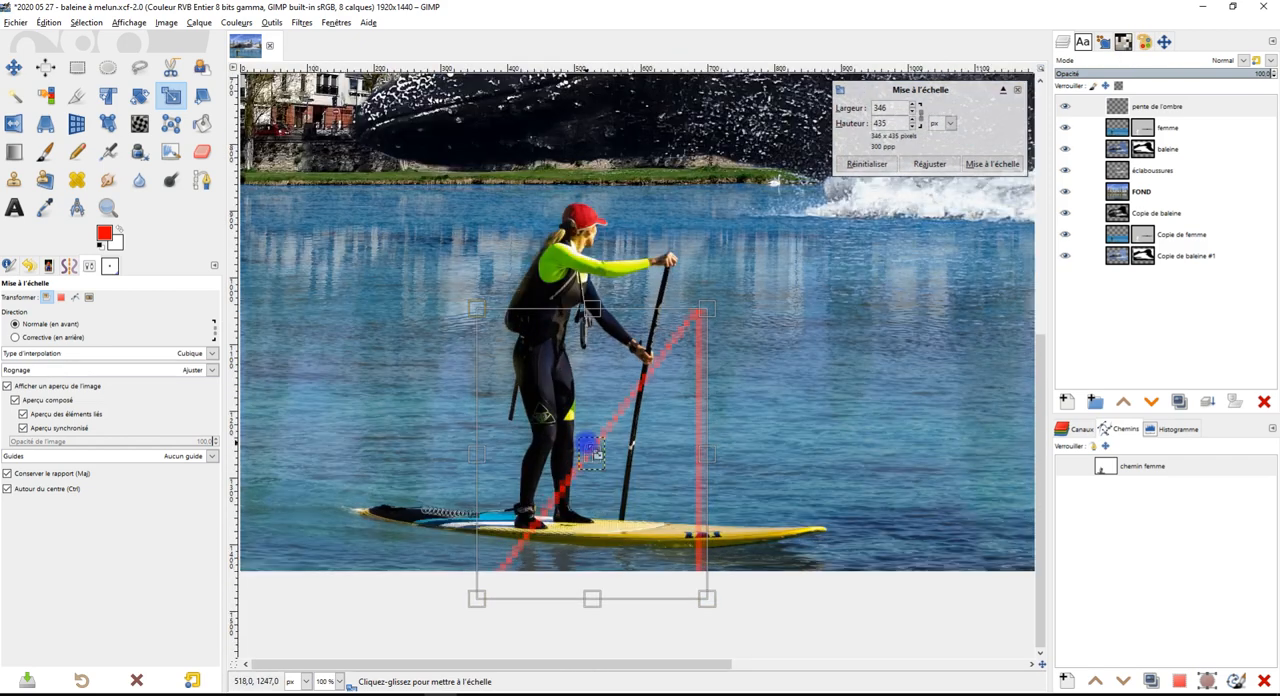
drag(590, 453, 588, 417)
scroll(503, 397, down, 1)
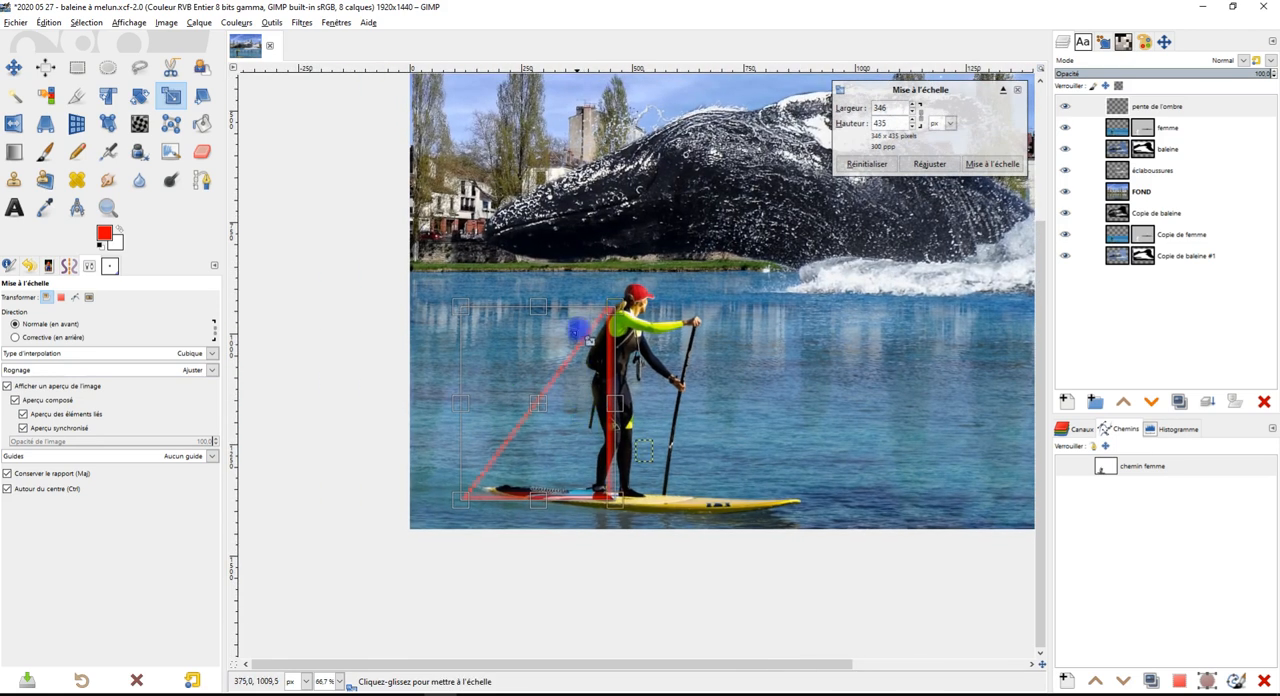
Enlarge the triangle to 418 × 525 px, align its base with the paddleboarder's feet and apply the scaling
drag(617, 310, 658, 273)
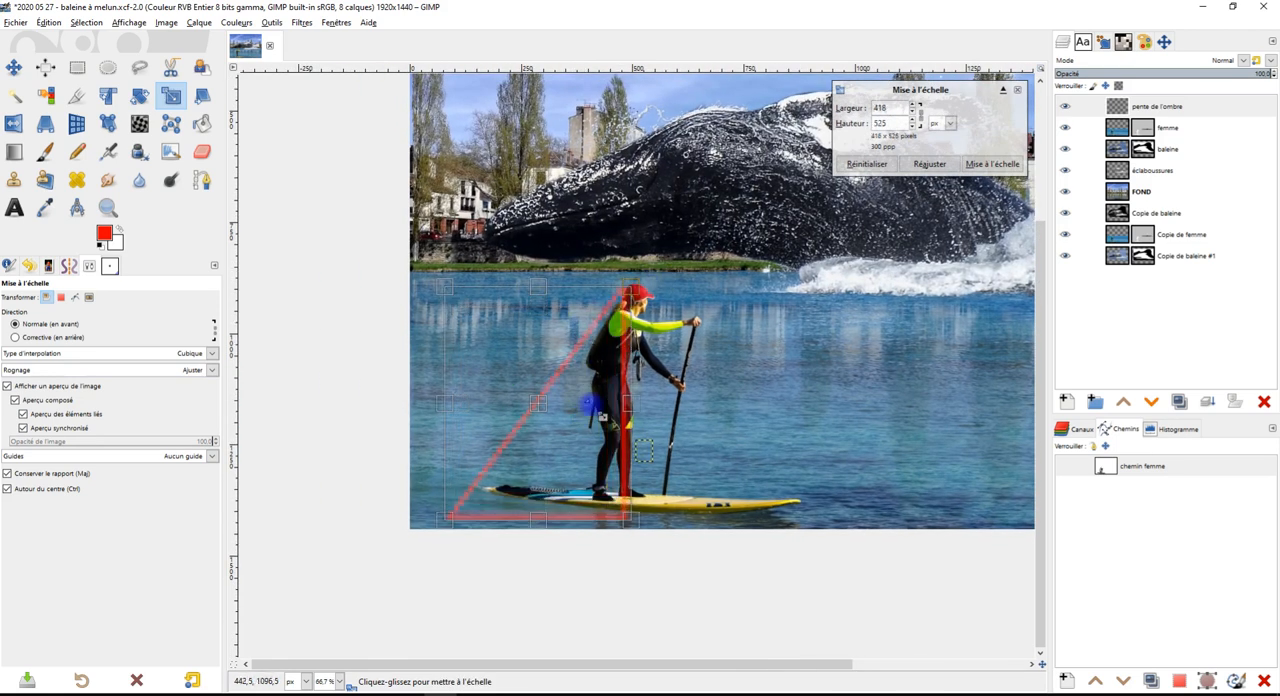
mouse_move(555, 412)
mouse_down()
mouse_move(561, 389)
mouse_move(536, 398)
mouse_move(556, 397)
mouse_up()
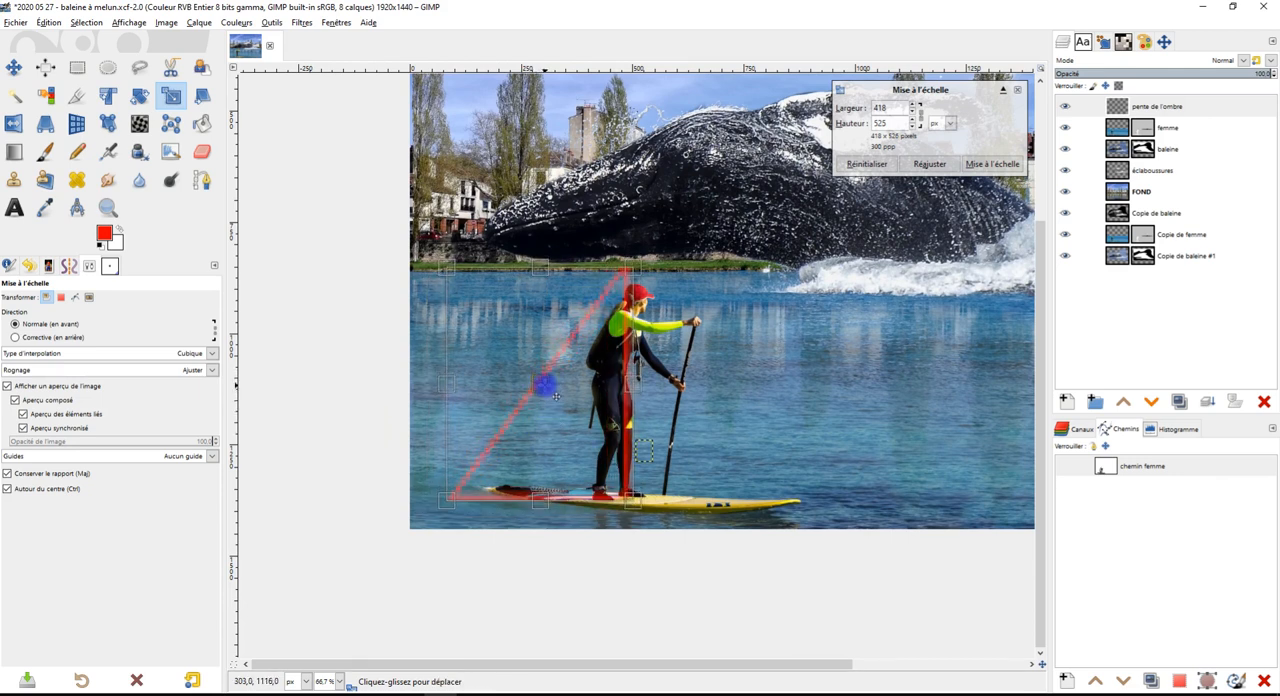
drag(549, 276, 543, 267)
drag(541, 384, 546, 386)
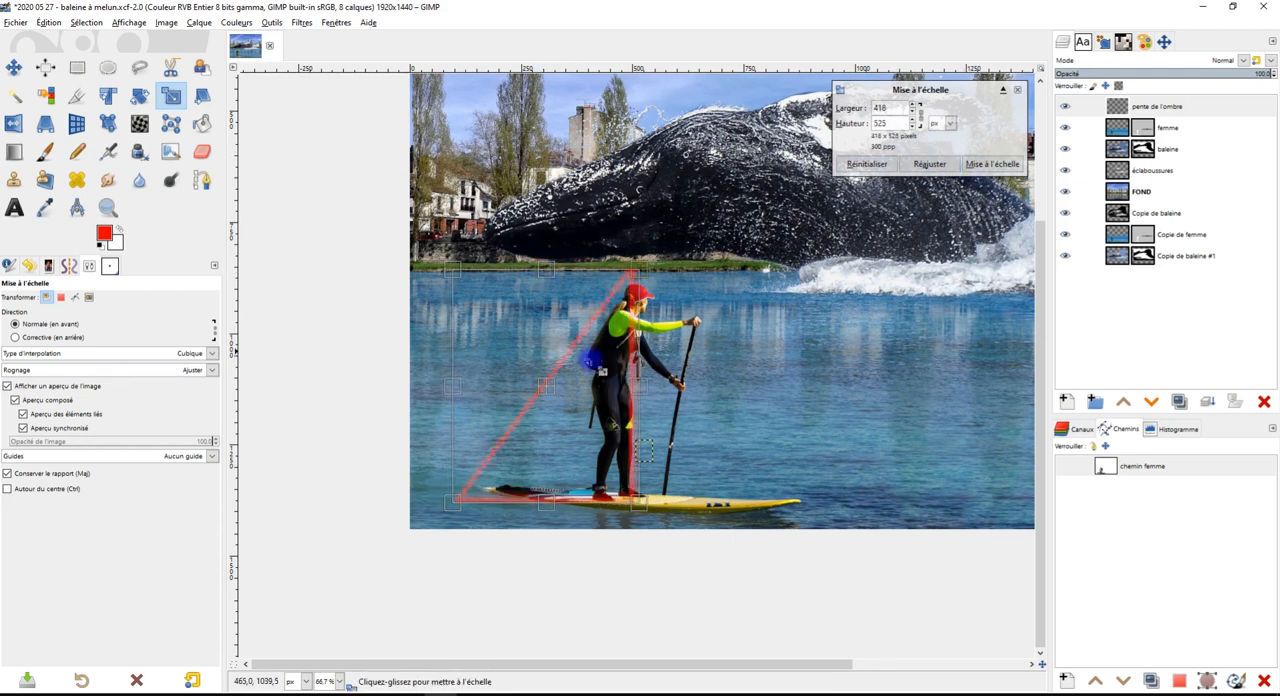
ctrl+scroll(553, 379, up, 1)
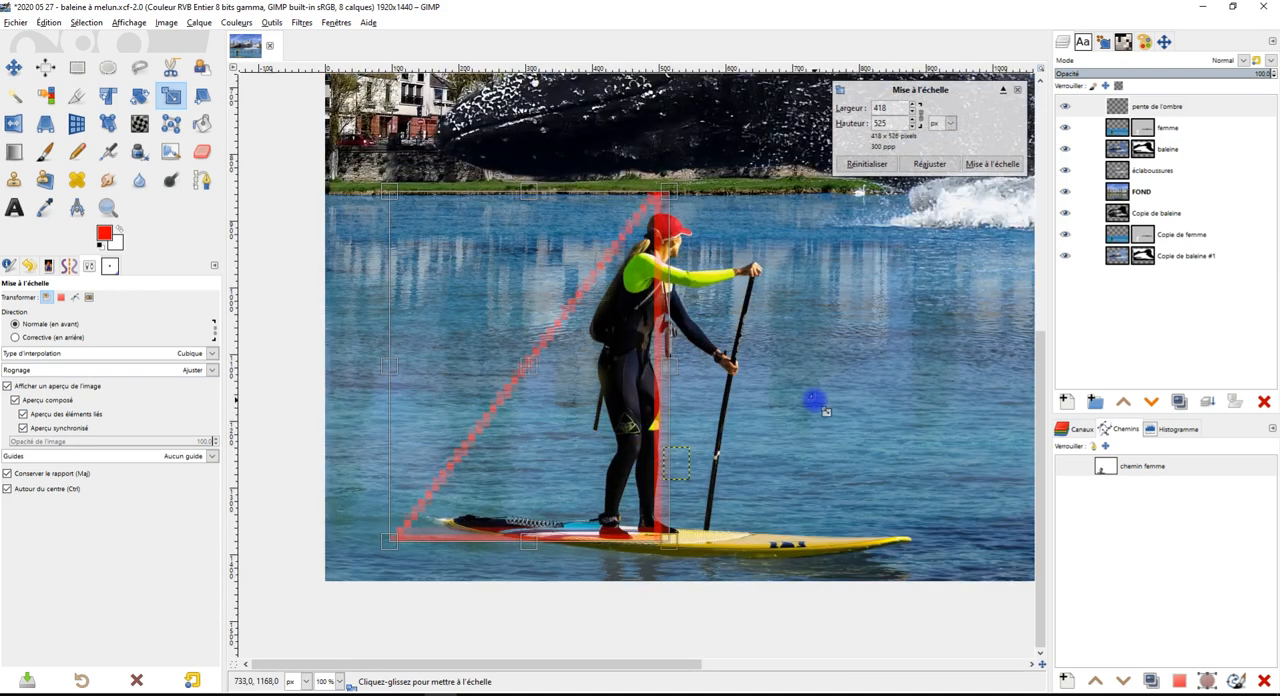
click(990, 165)
Move the triangle about 12 px right and 36 px down so its apex meets the top of the paddleboarder's head
drag(594, 487, 713, 432)
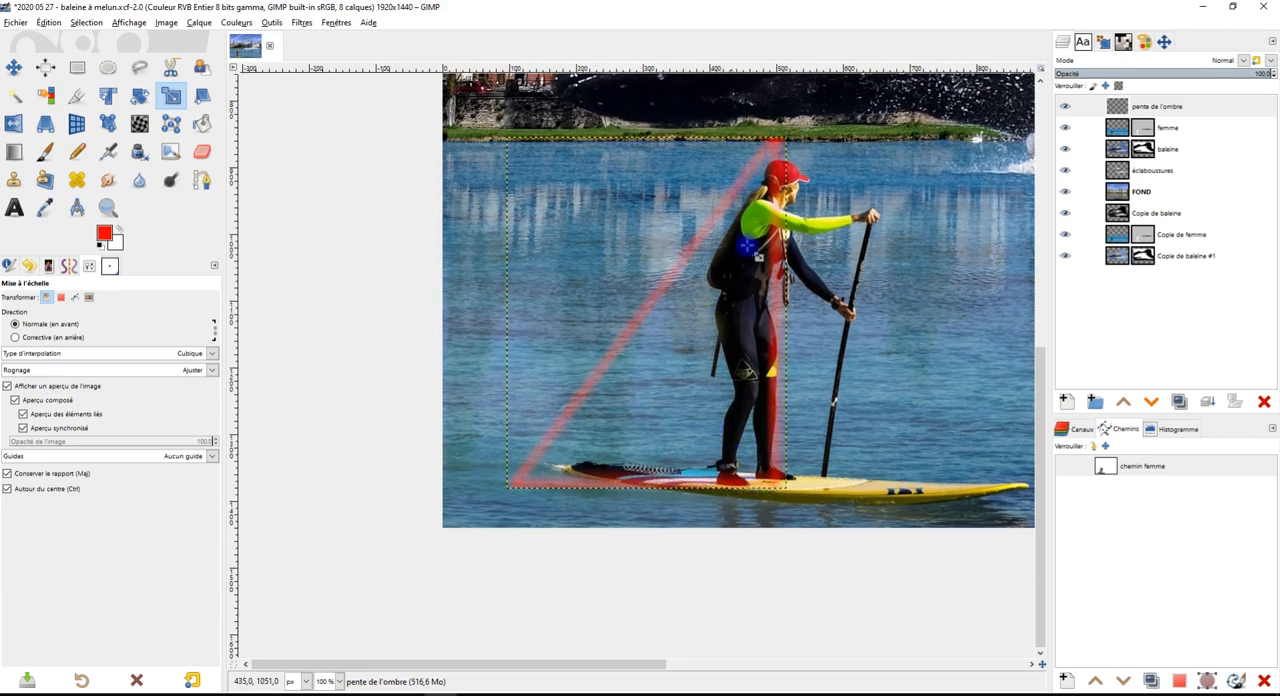
click(14, 67)
drag(703, 268, 711, 292)
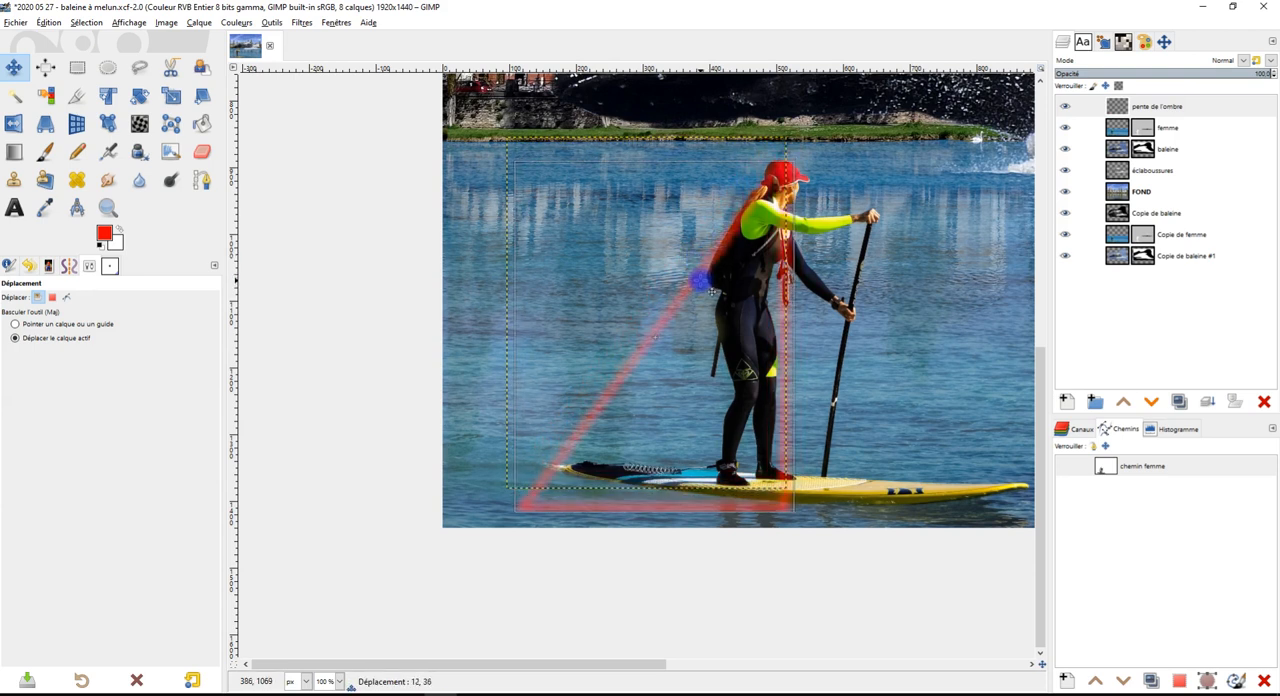
Nudge the red triangle slightly left against the paddleboarder, and select her silhouette with the board from the femme layer's mask using Fuzzy Select
drag(711, 292, 702, 291)
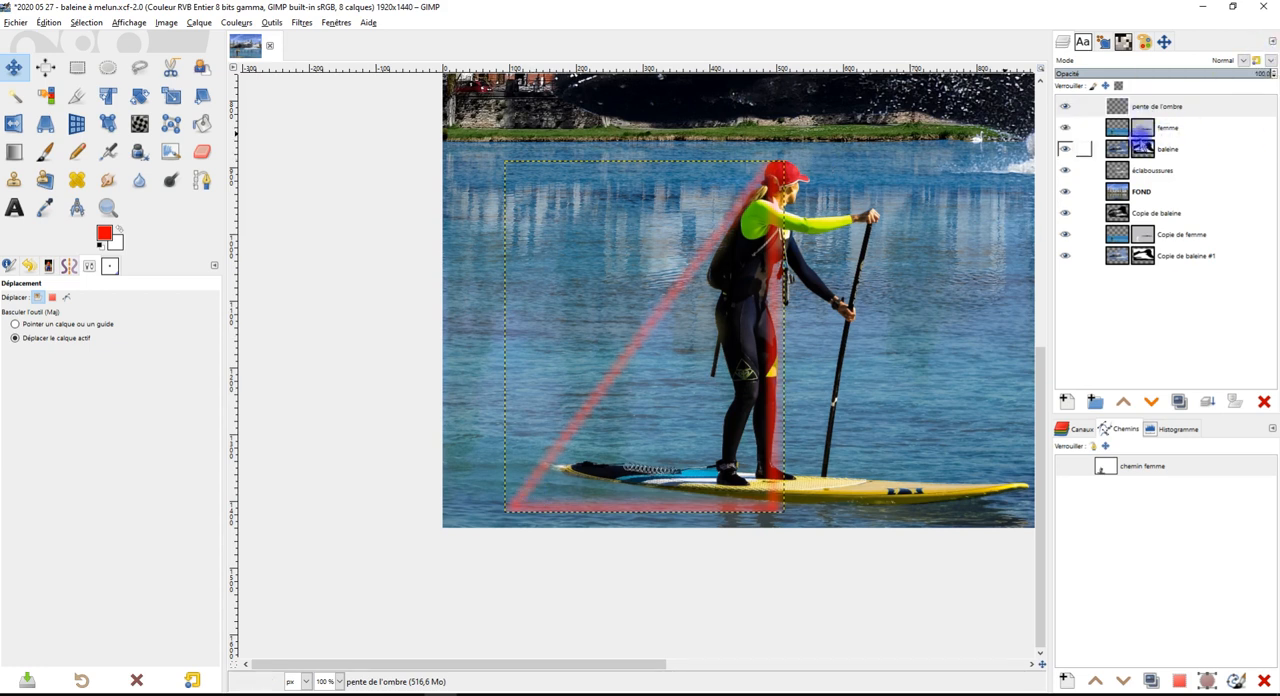
click(1140, 128)
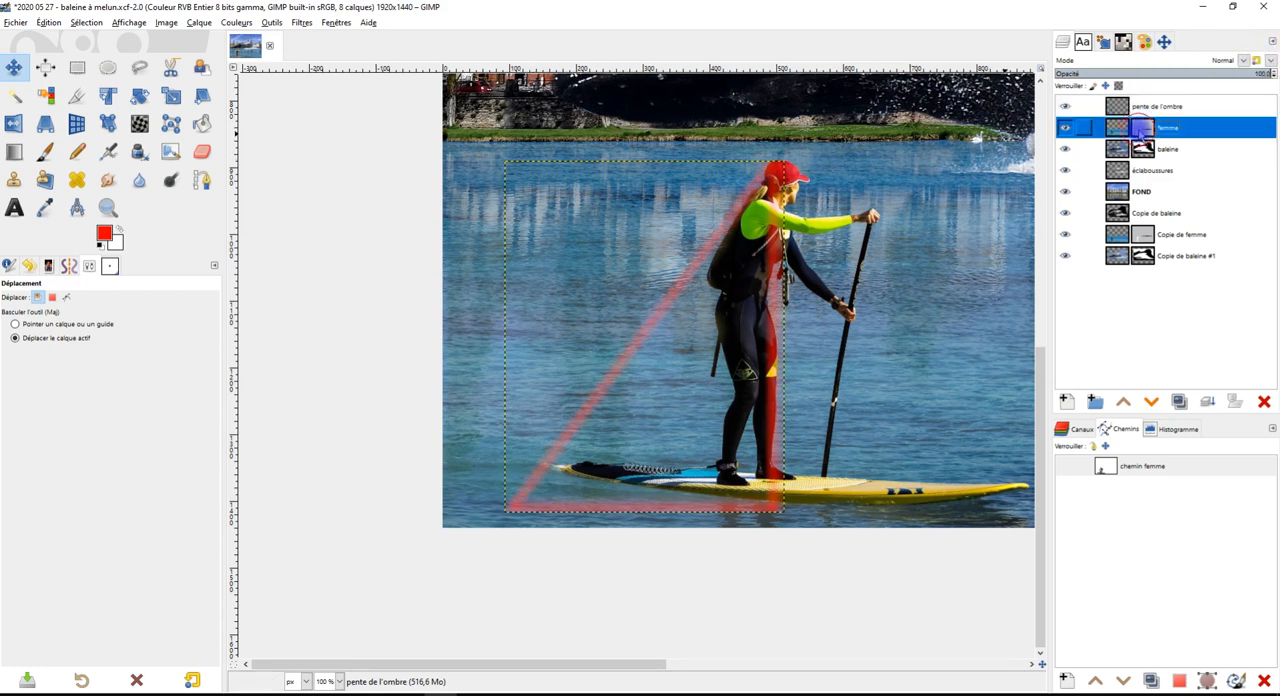
click(16, 95)
click(743, 286)
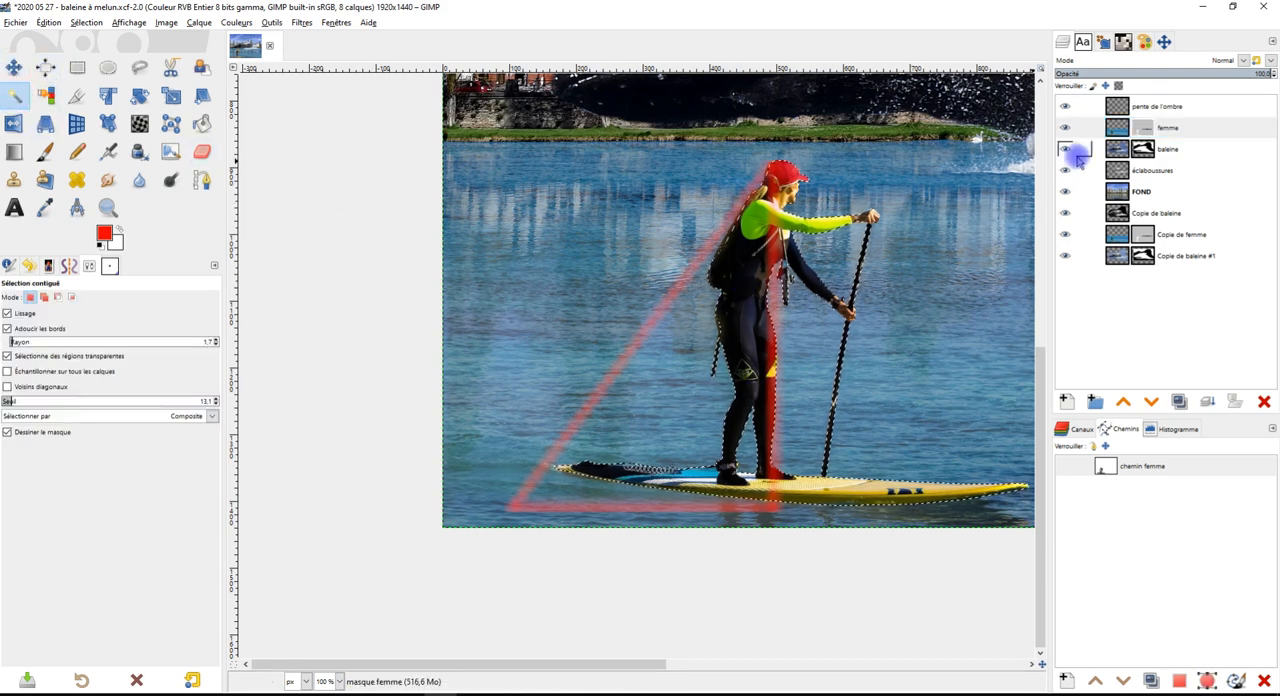
Create a new layer above the femme layer and fill the selected silhouette on it with black
click(1072, 401)
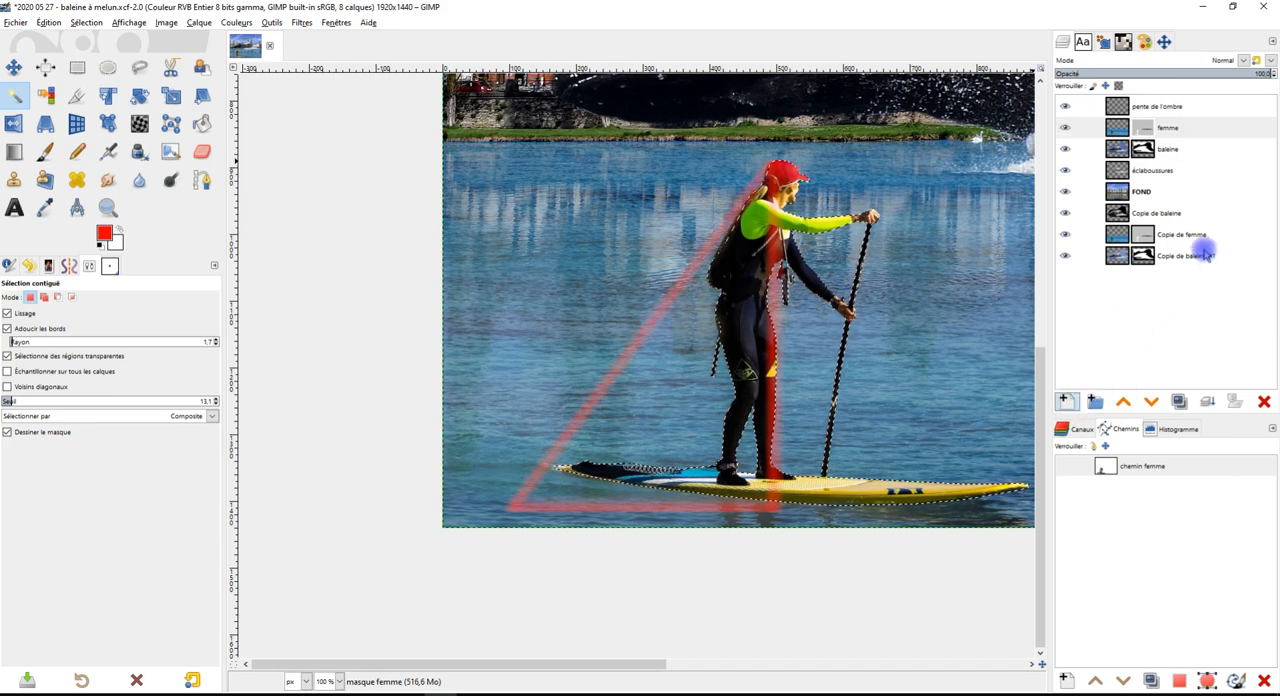
click(1177, 402)
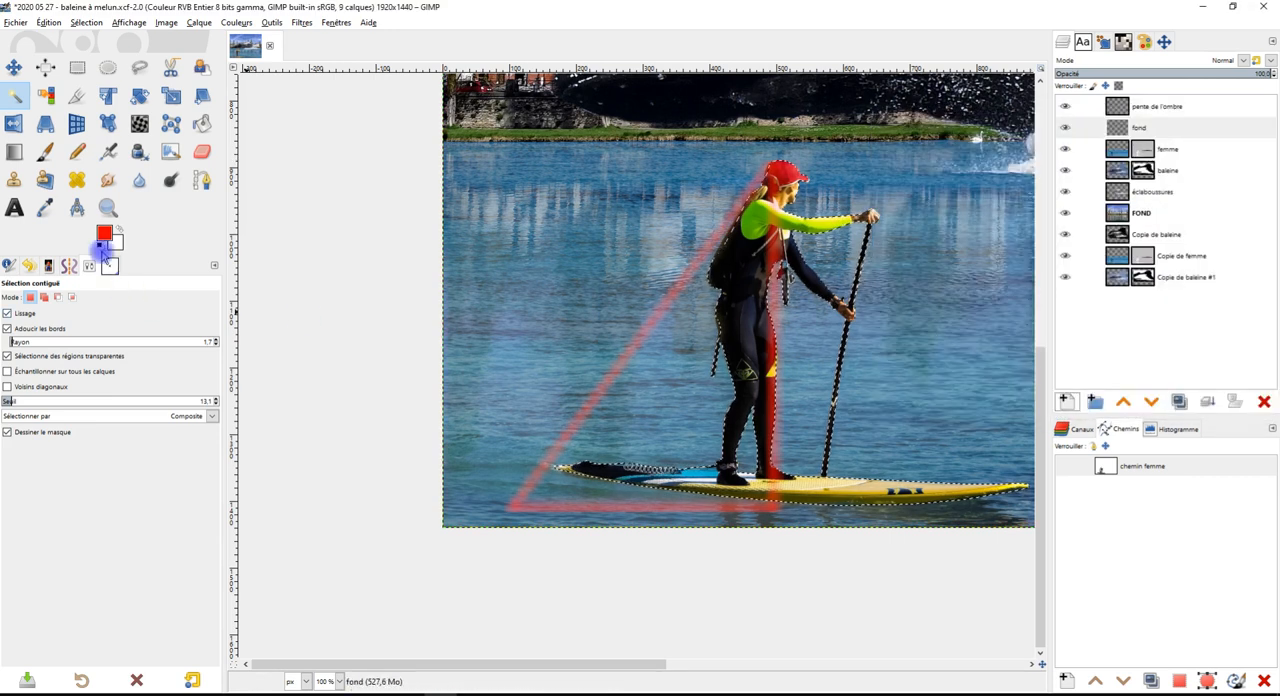
click(101, 240)
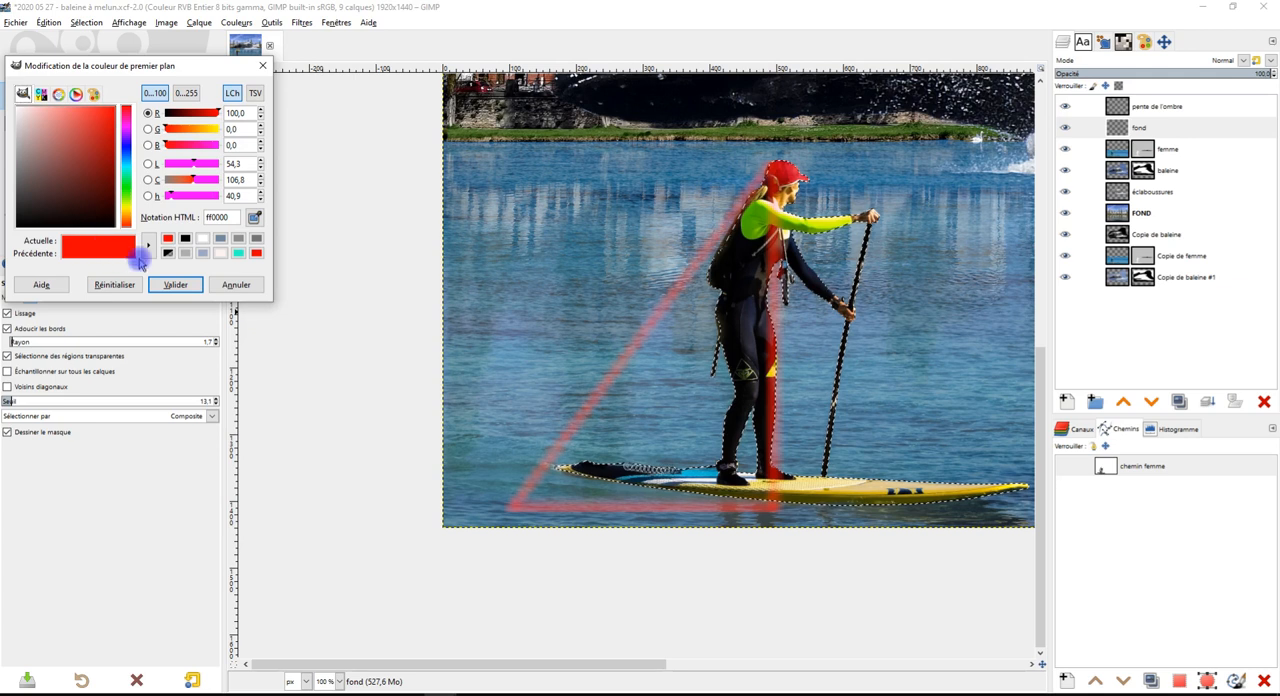
click(250, 286)
click(101, 245)
drag(105, 234, 806, 262)
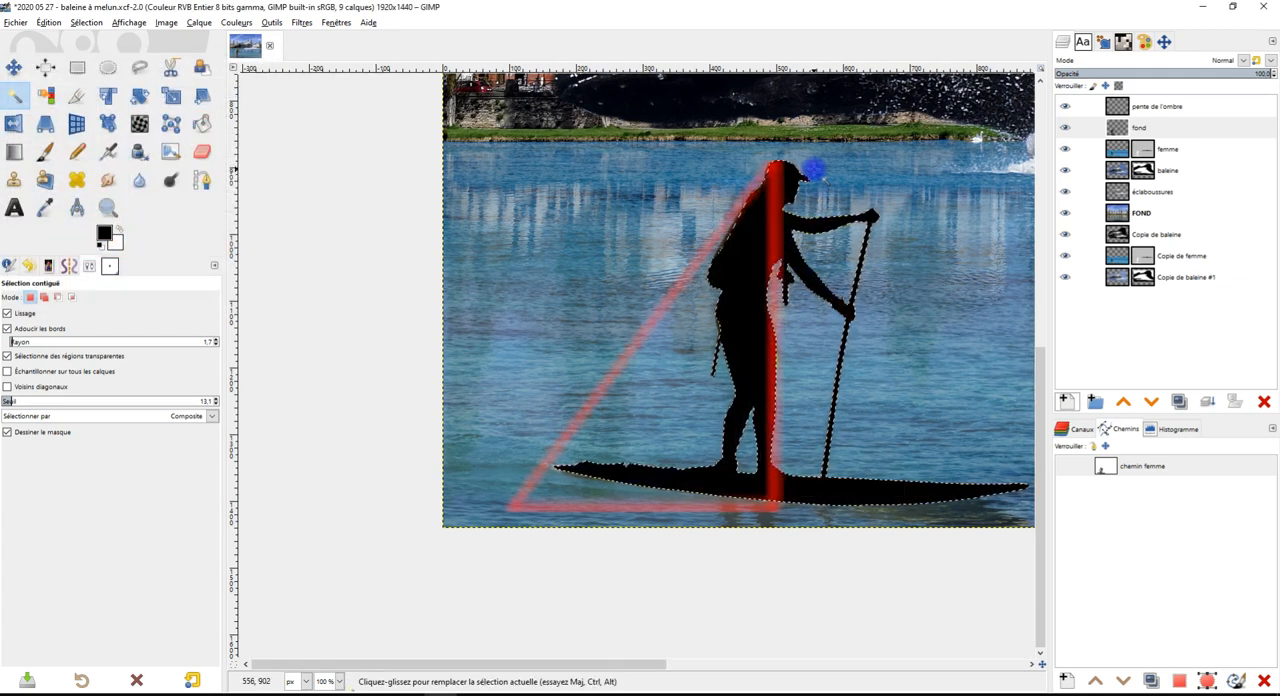
Deselect the silhouette and crop the black silhouette's layer to its content
key(r)
click(686, 150)
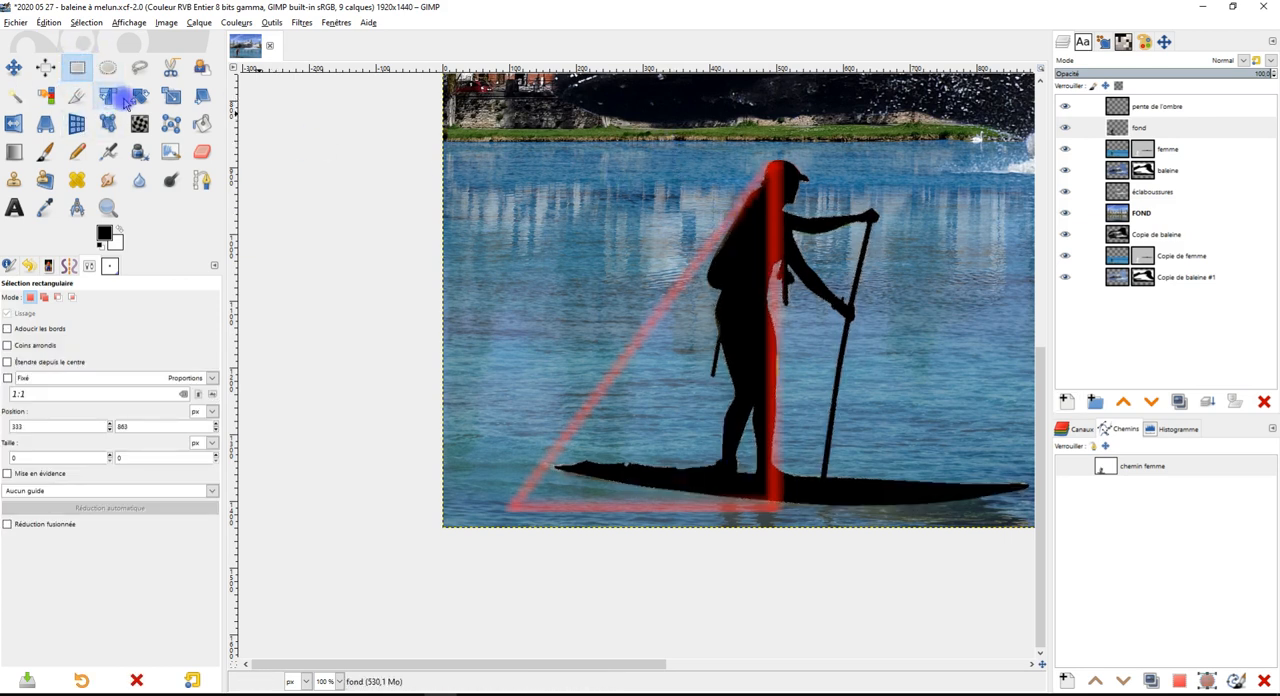
click(203, 28)
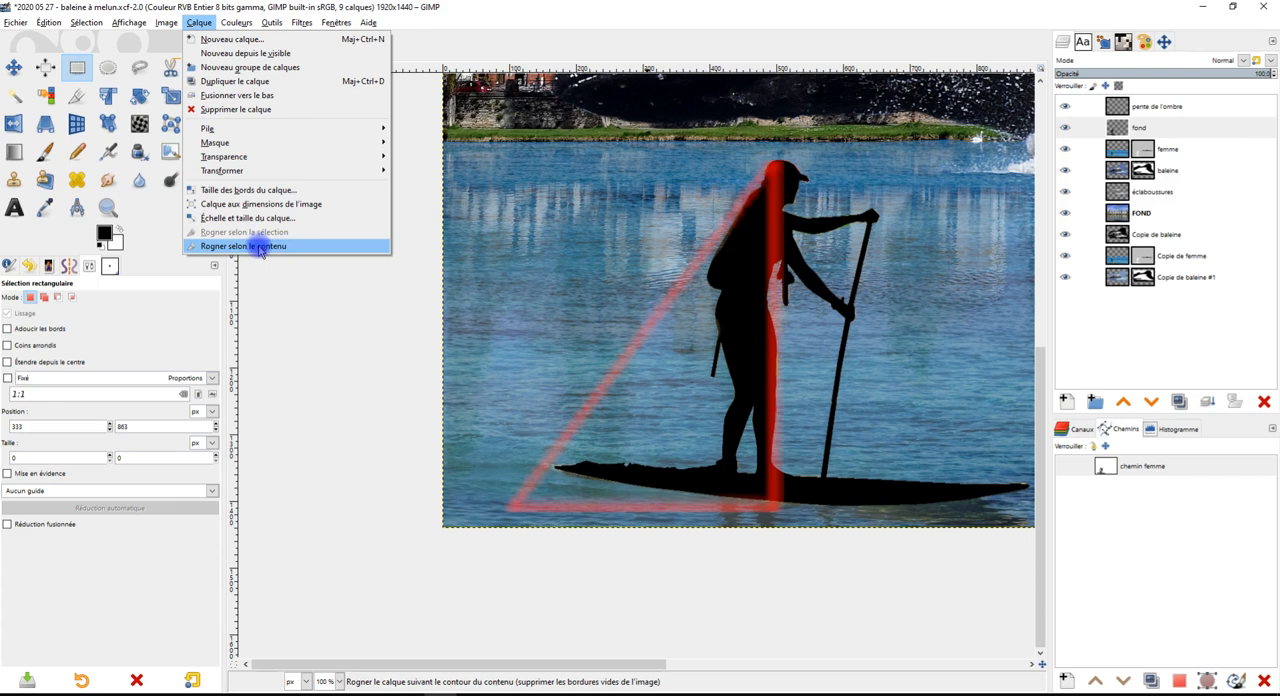
click(251, 246)
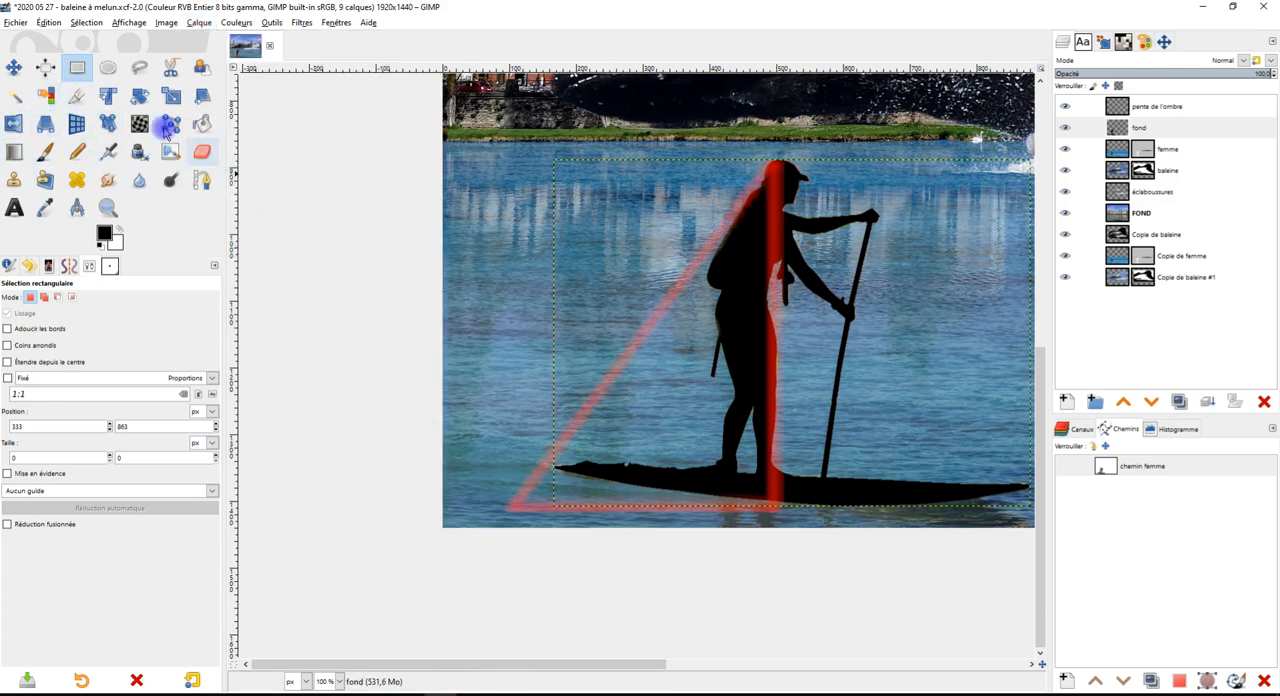
Start a Perspective transform on the black silhouette and fold its upper corners down past the board so it falls like a cast shadow
click(44, 125)
click(762, 222)
key(minus)
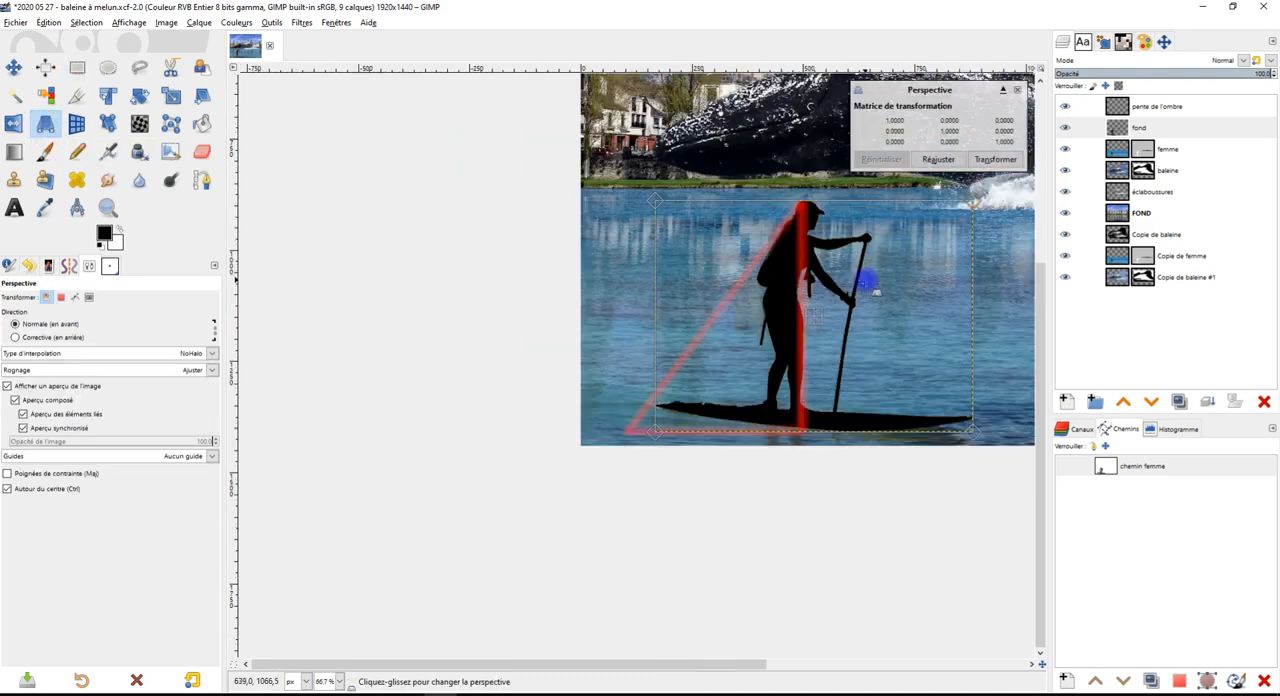
drag(966, 220, 674, 457)
drag(641, 221, 486, 462)
drag(645, 430, 700, 263)
key(ctrl)
scroll(750, 382, up, 2)
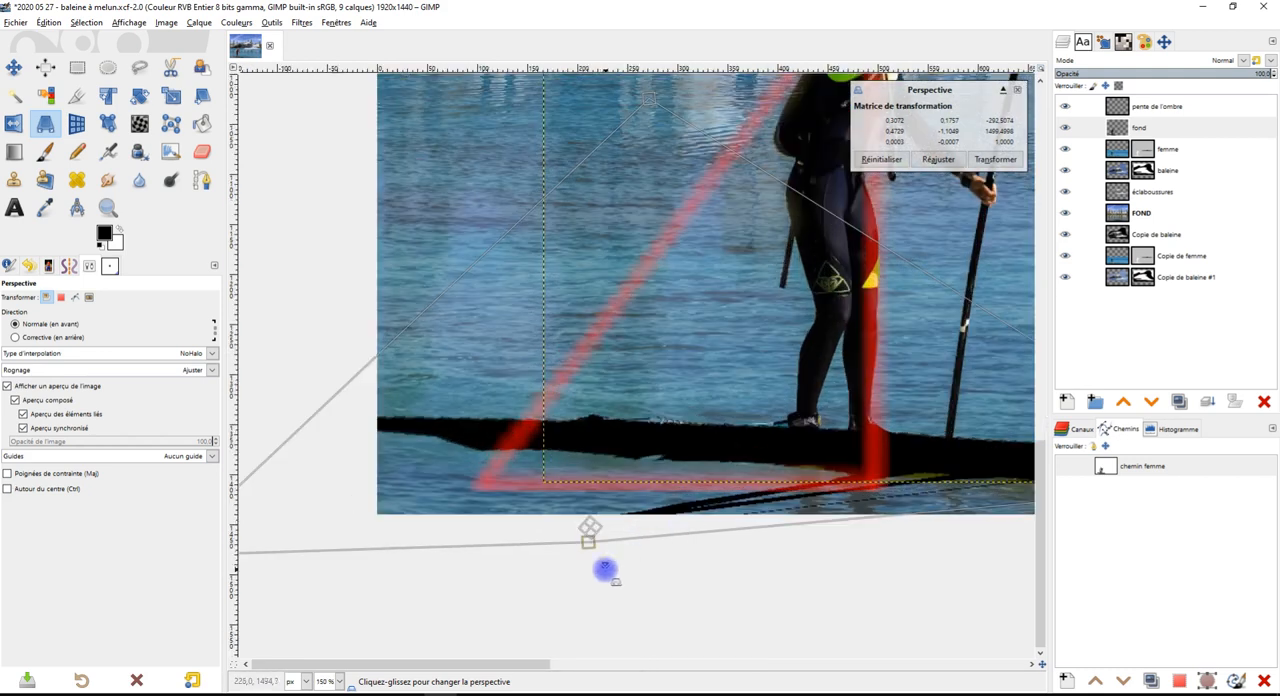
drag(583, 548, 549, 563)
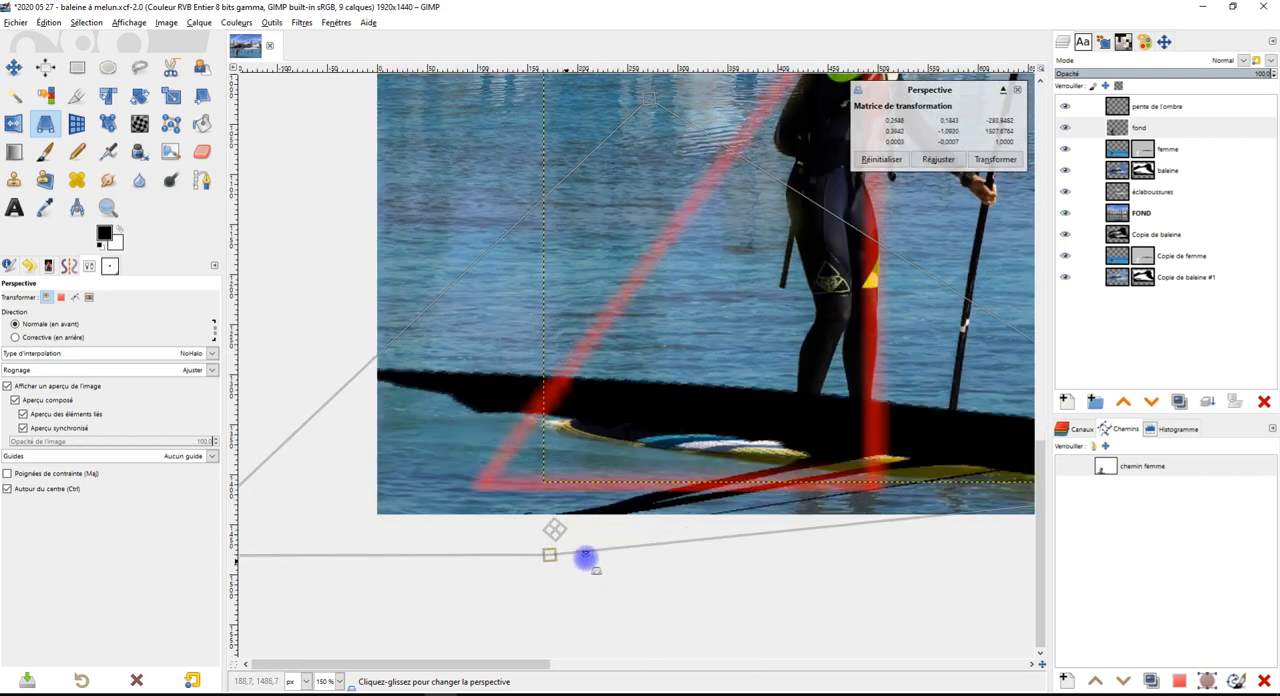
Reshape the perspective corners so the silhouette lies flat along the board, with its head end reaching the triangle's lower-left tip
scroll(656, 505, down, 2)
drag(437, 538, 509, 507)
drag(656, 333, 745, 452)
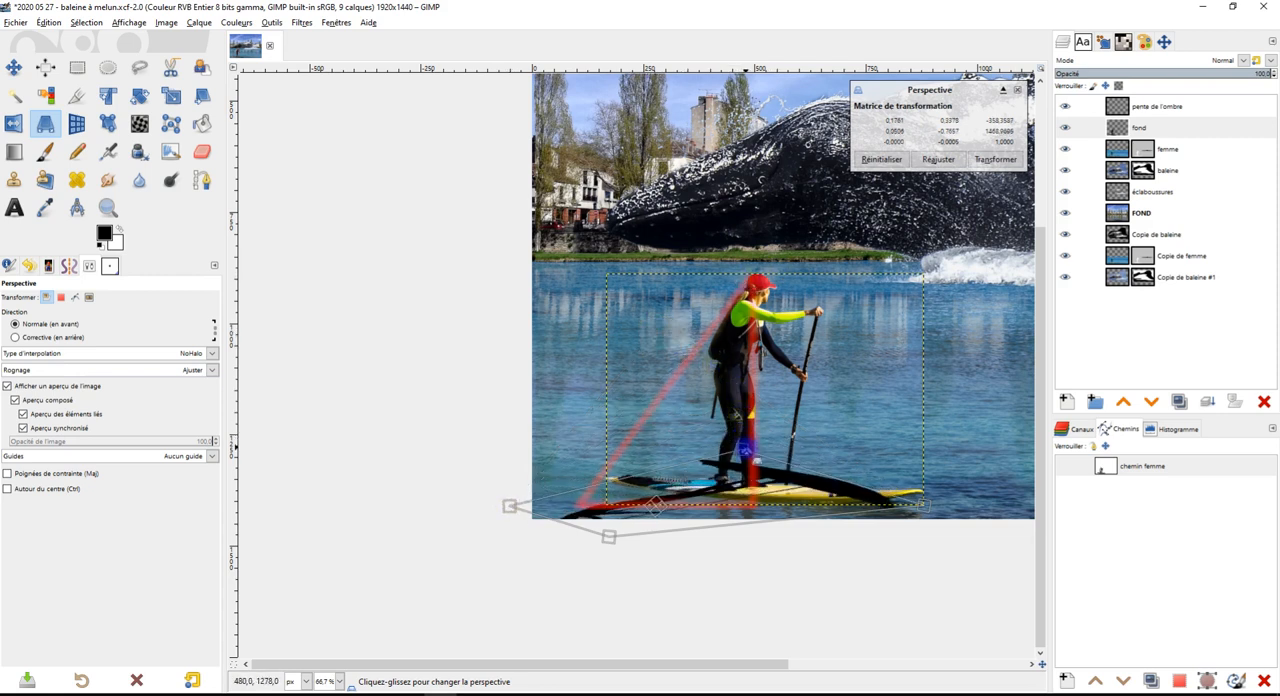
drag(509, 507, 557, 480)
drag(928, 507, 950, 550)
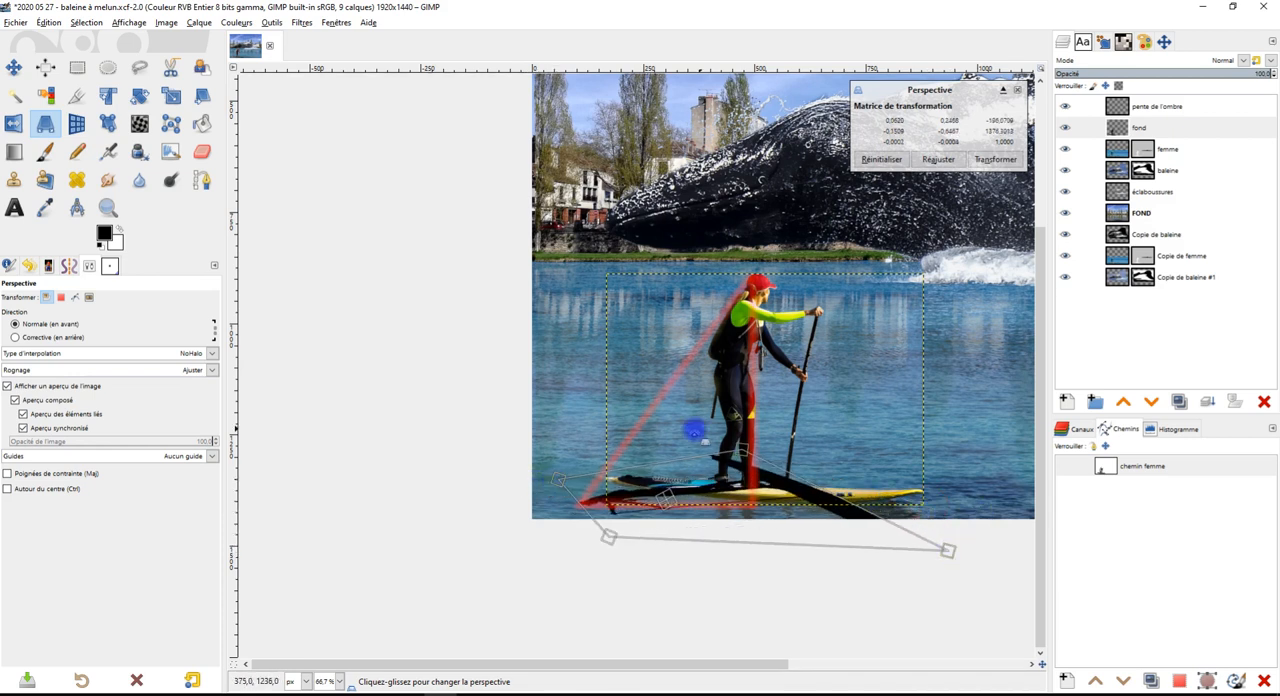
drag(744, 449, 855, 407)
drag(621, 448, 631, 441)
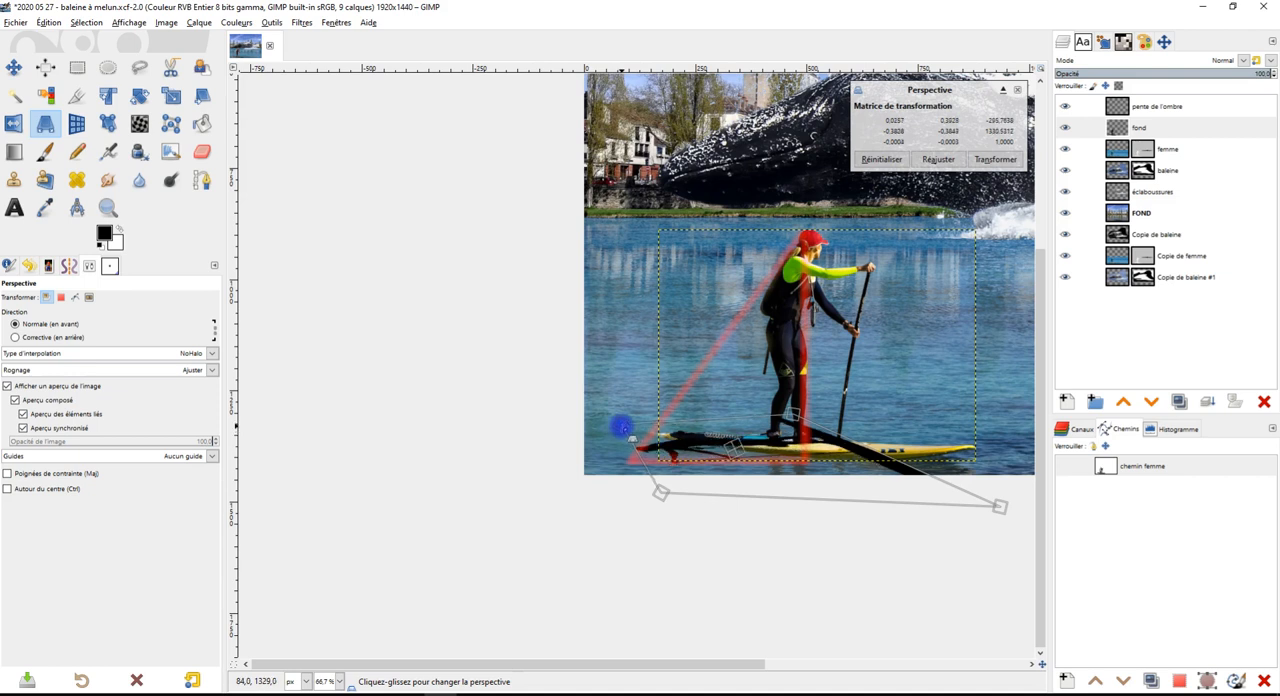
drag(662, 498, 657, 491)
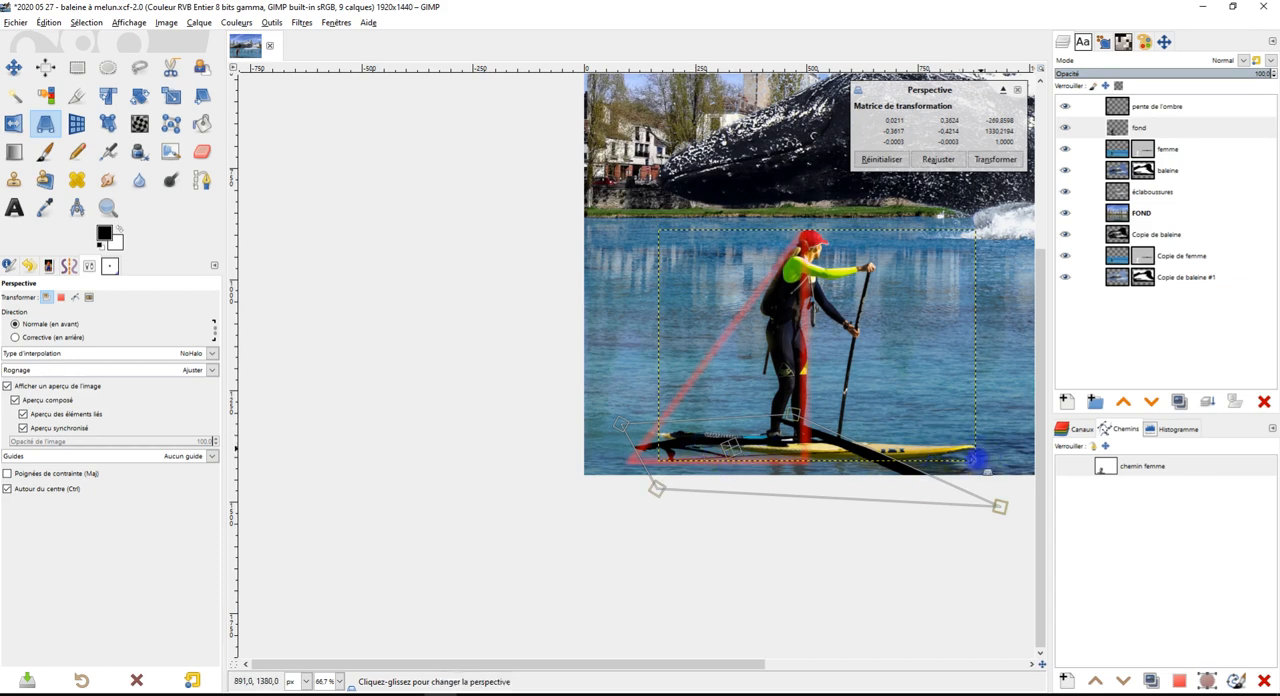
Fine-tune the shadow's perspective corner near the paddleboarder's feet and apply the transformation
scroll(905, 468, up, 3)
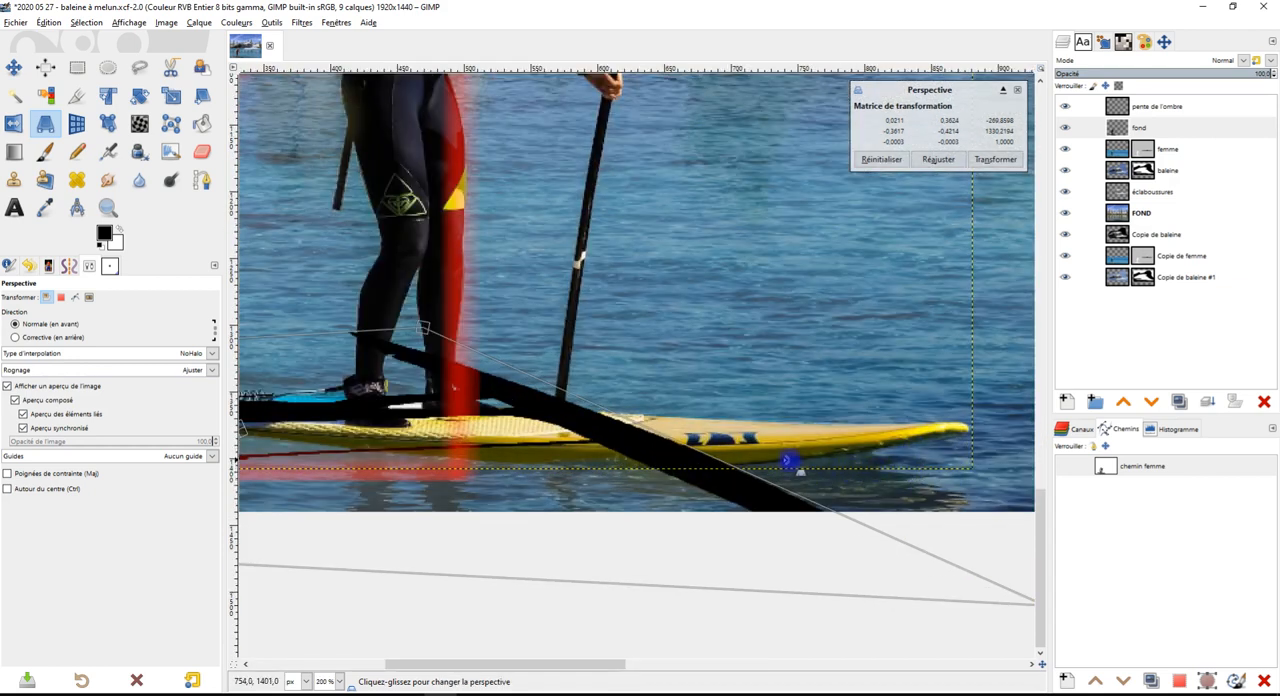
scroll(862, 456, down, 2)
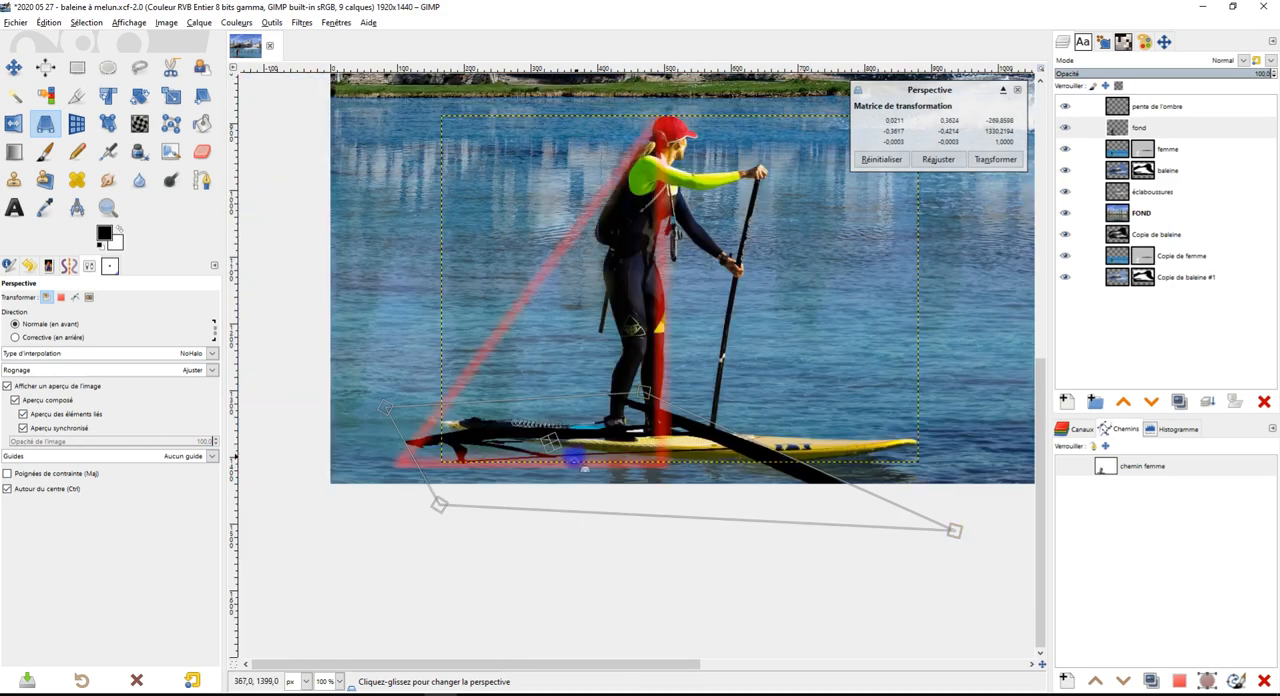
scroll(578, 458, up, 3)
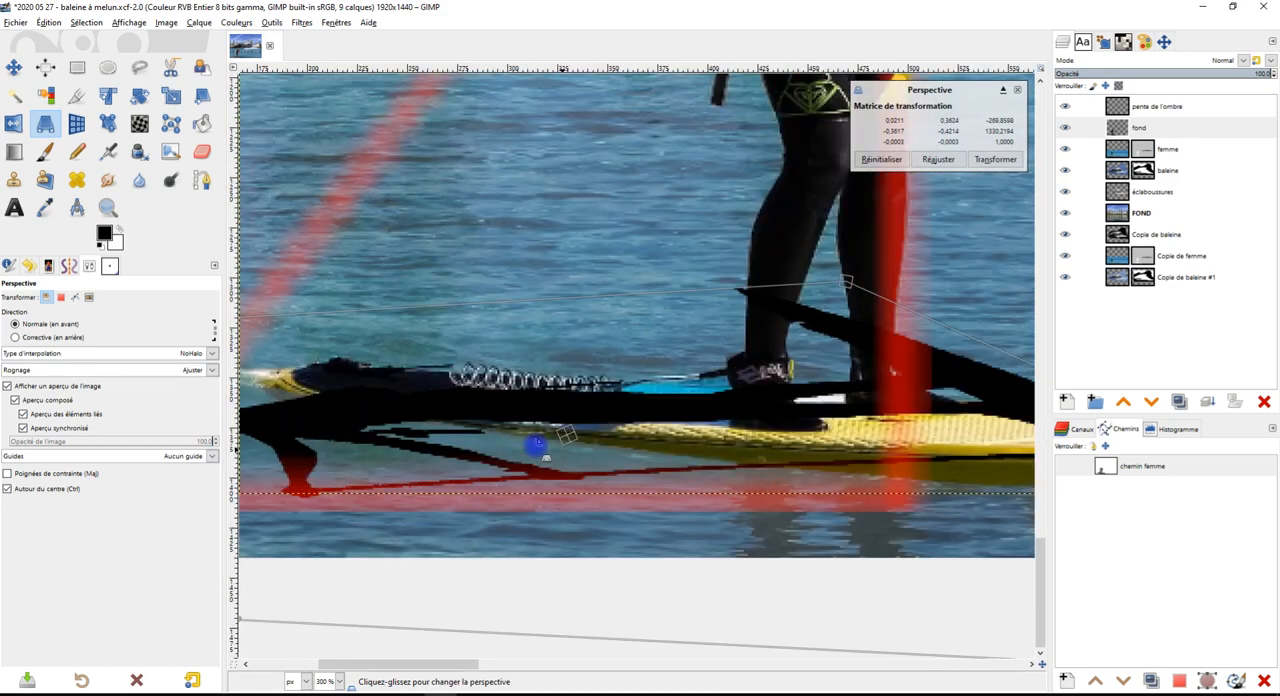
scroll(540, 450, down, 3)
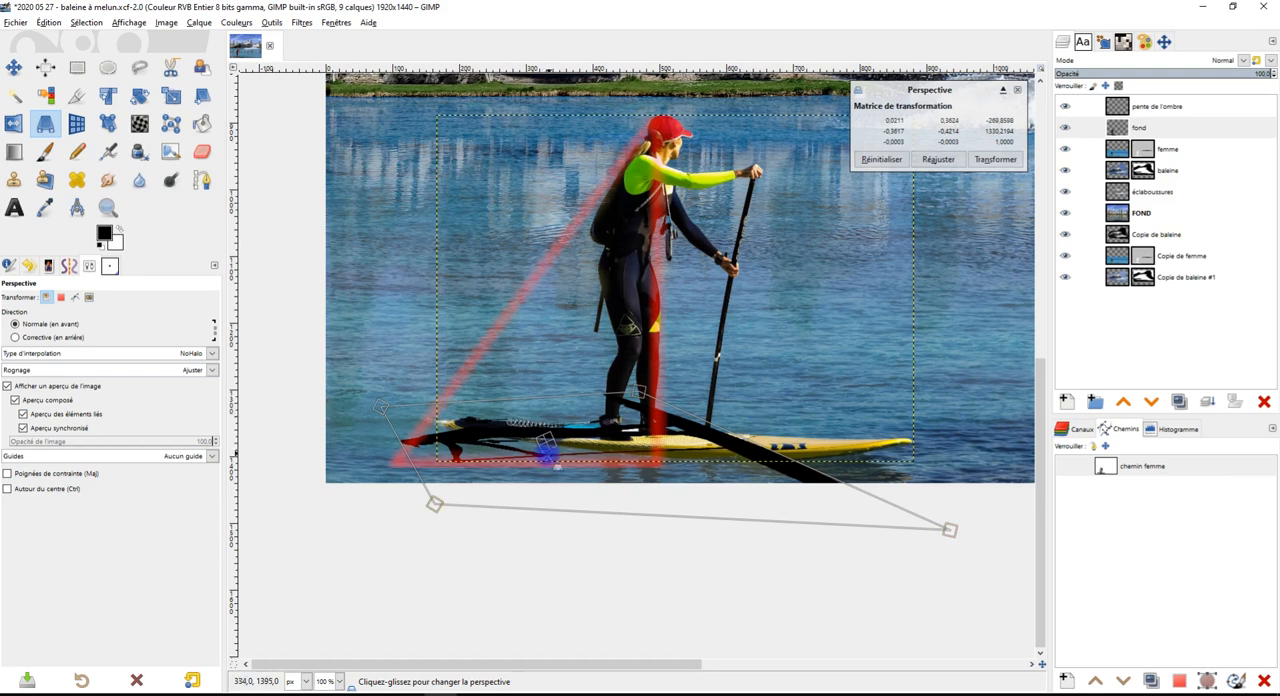
drag(630, 390, 648, 400)
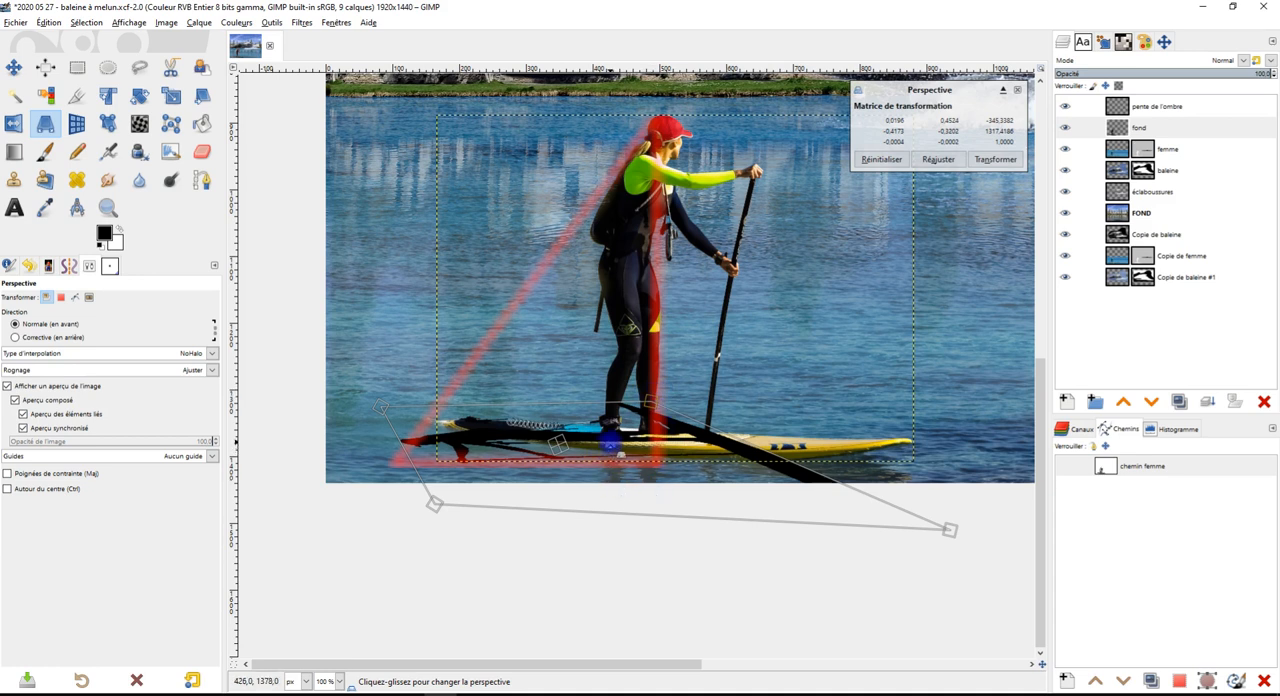
key(Return)
Switch to the Eraser with the 2. Hardness 075 brush
key(shift+e)
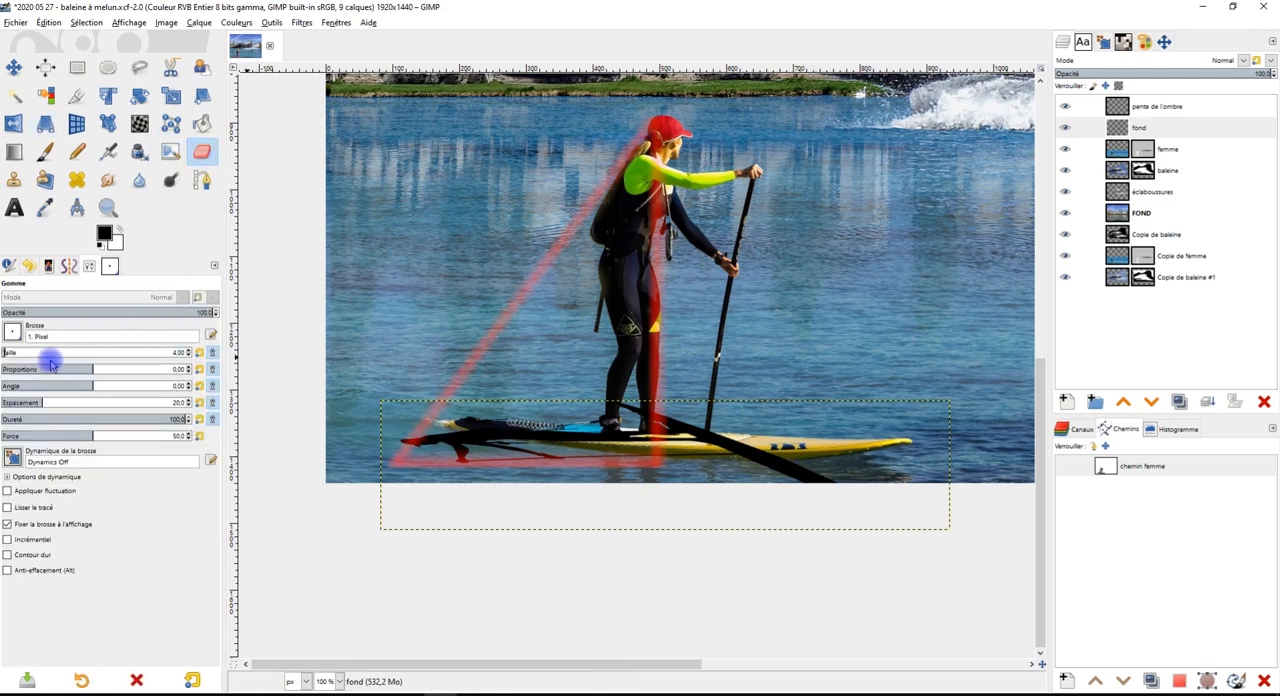
click(11, 333)
click(47, 372)
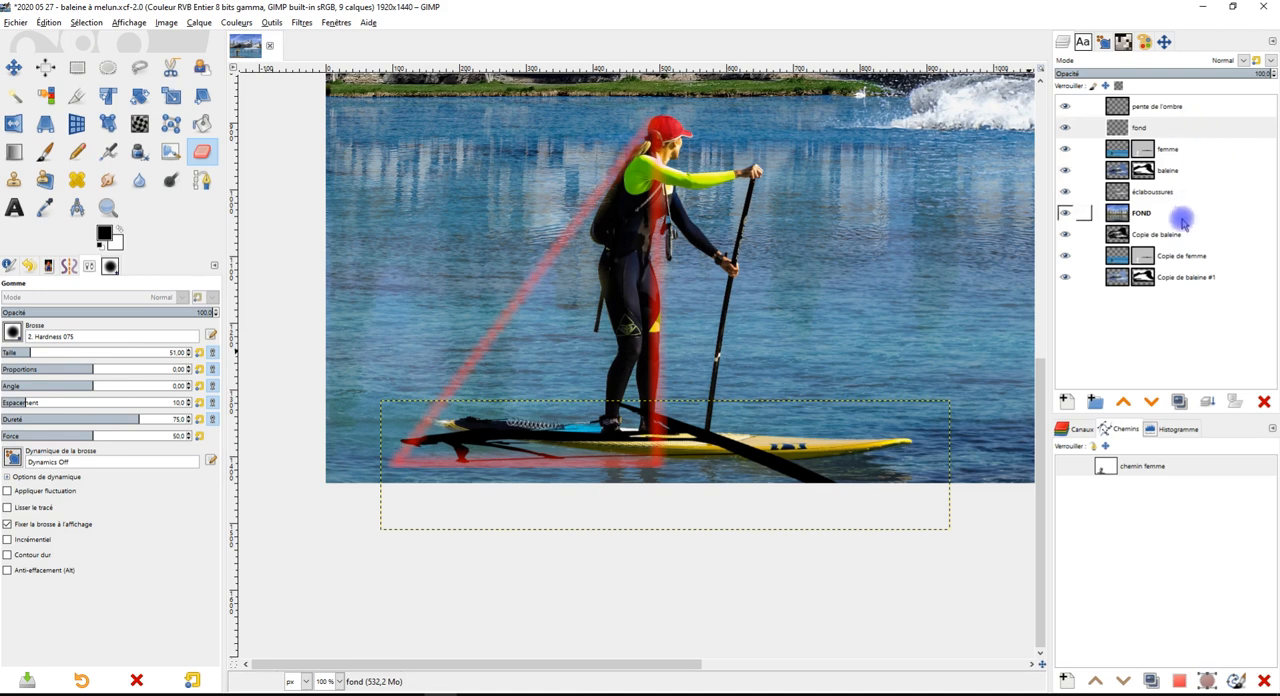
Try placing the shadow layer beneath the femme layer
click(1178, 128)
click(1151, 401)
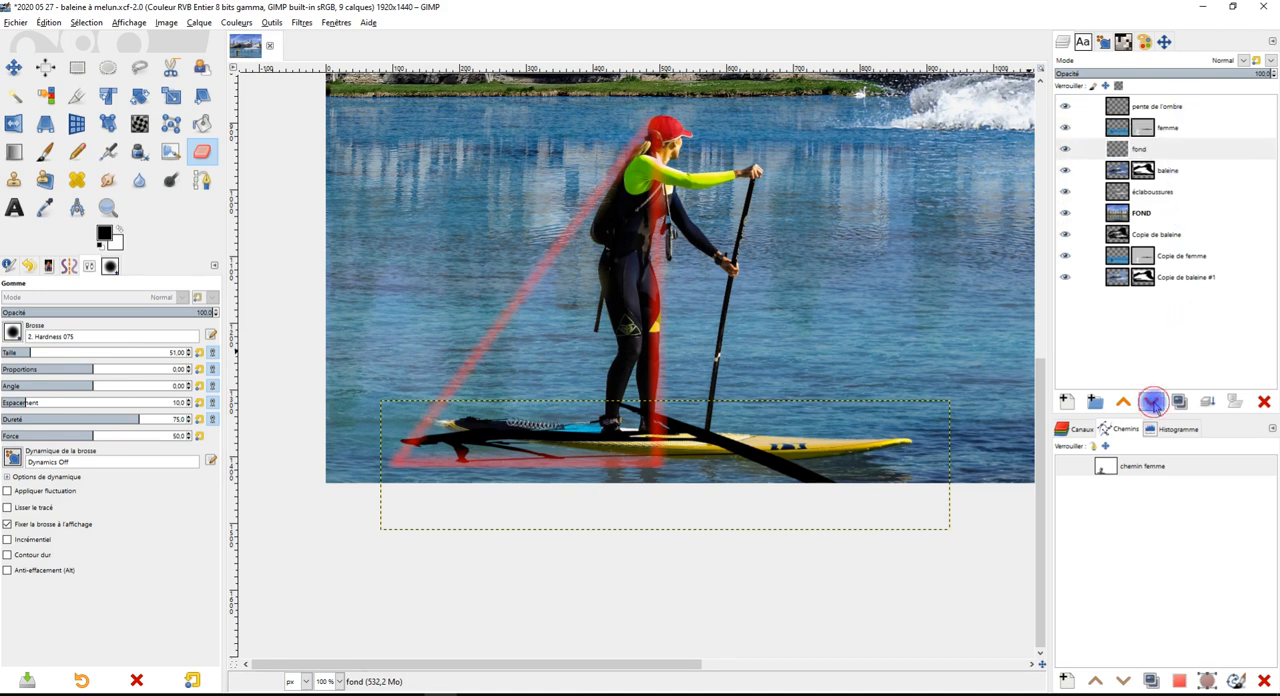
scroll(690, 450, up, 2)
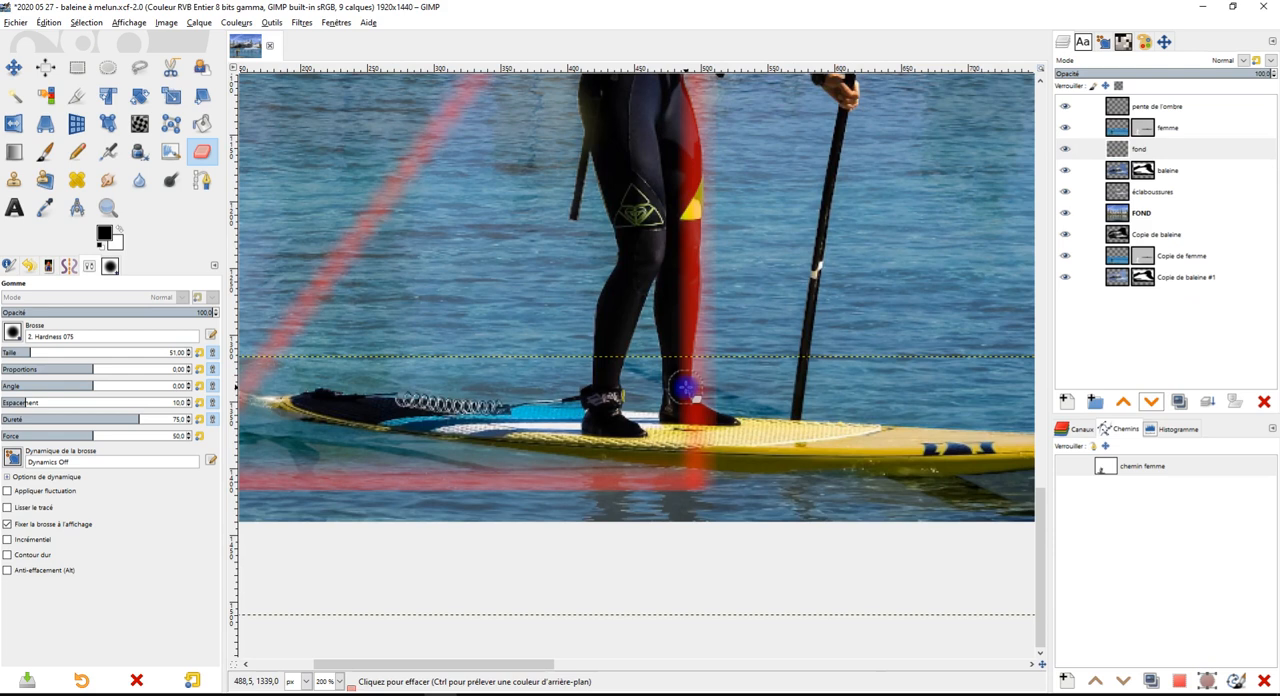
scroll(785, 440, down, 2)
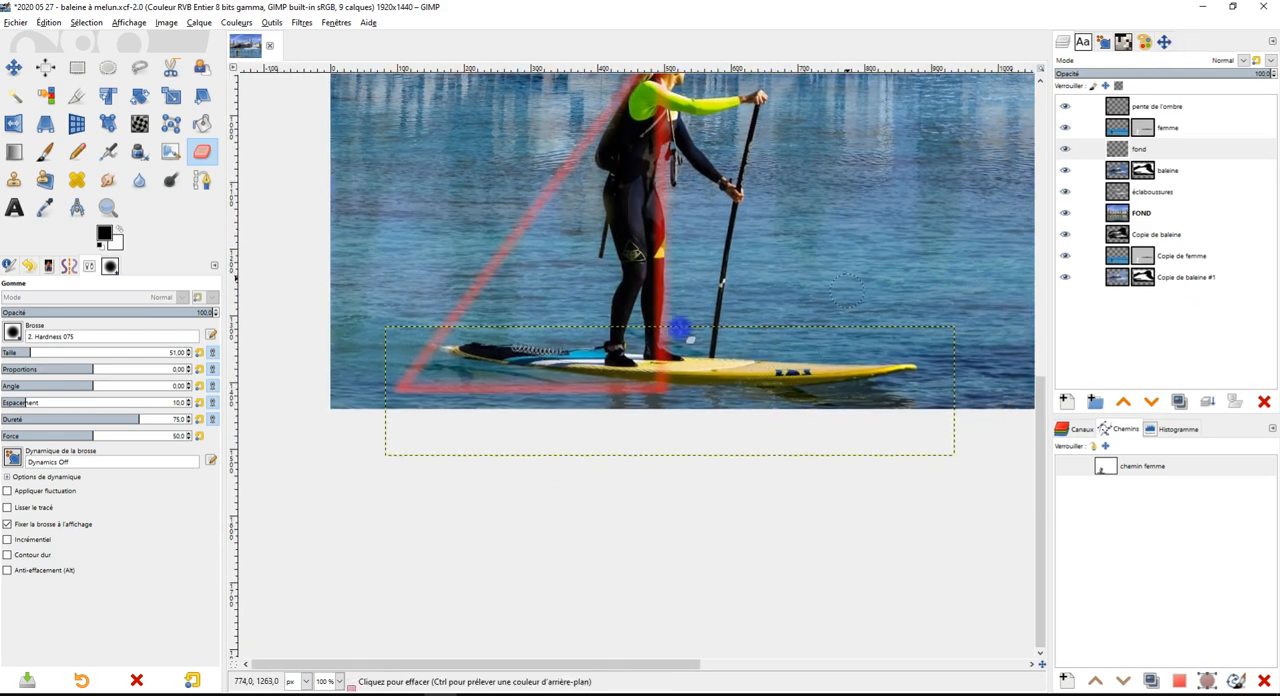
scroll(640, 350, up, 1)
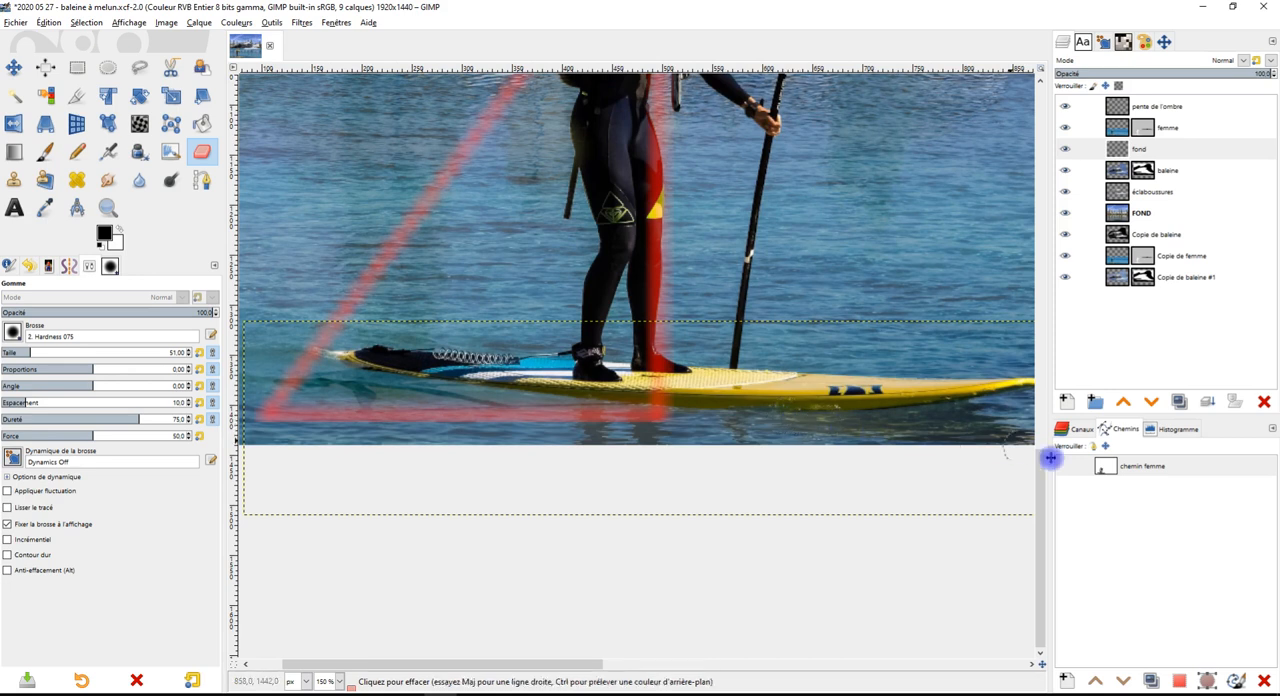
Raise the shadow layer back above the femme layer and erase the shadow parts covering her feet and crossing the front of the board
click(1124, 401)
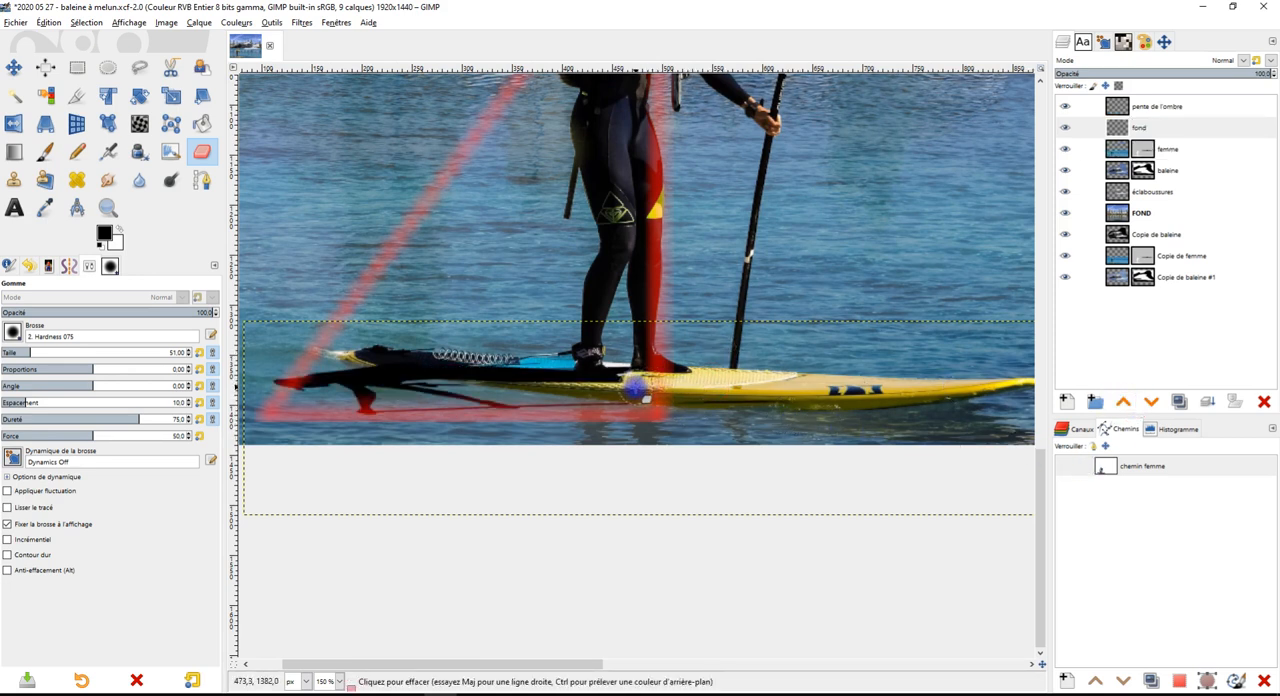
scroll(630, 390, down, 5)
scroll(640, 340, up, 5)
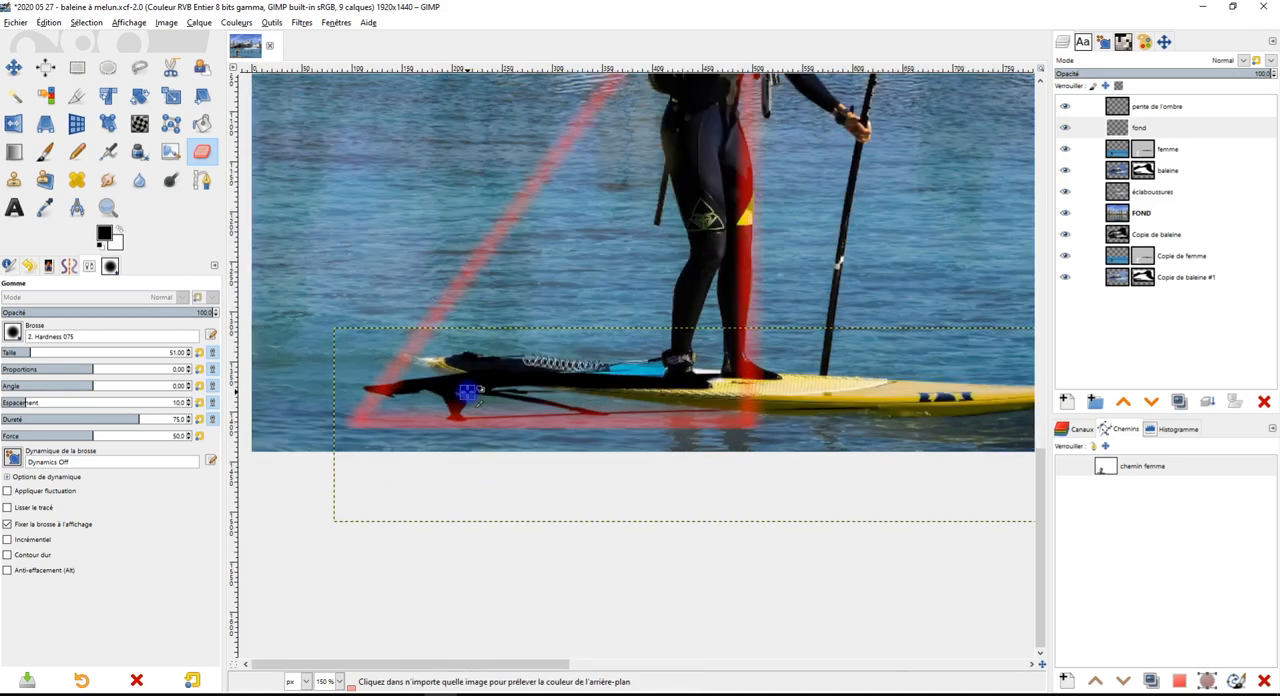
Lower the shadow layer's opacity to 79.9, keeping its blend mode at Normal
click(1160, 127)
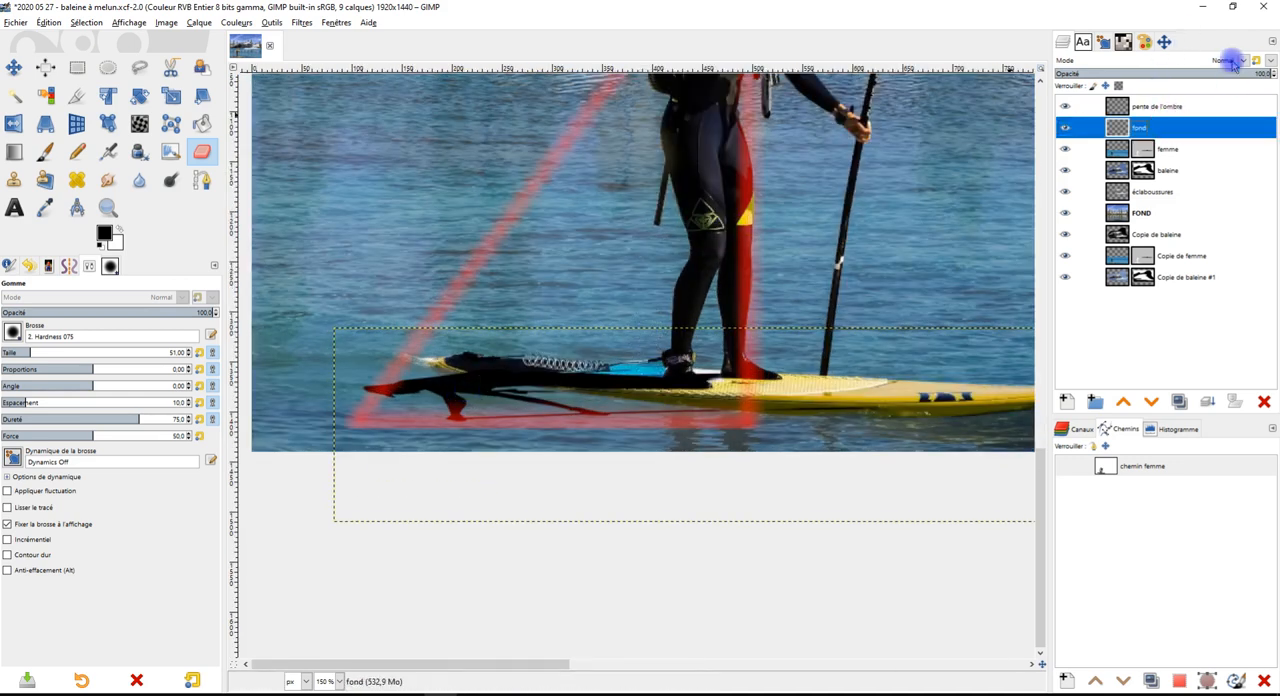
click(1233, 62)
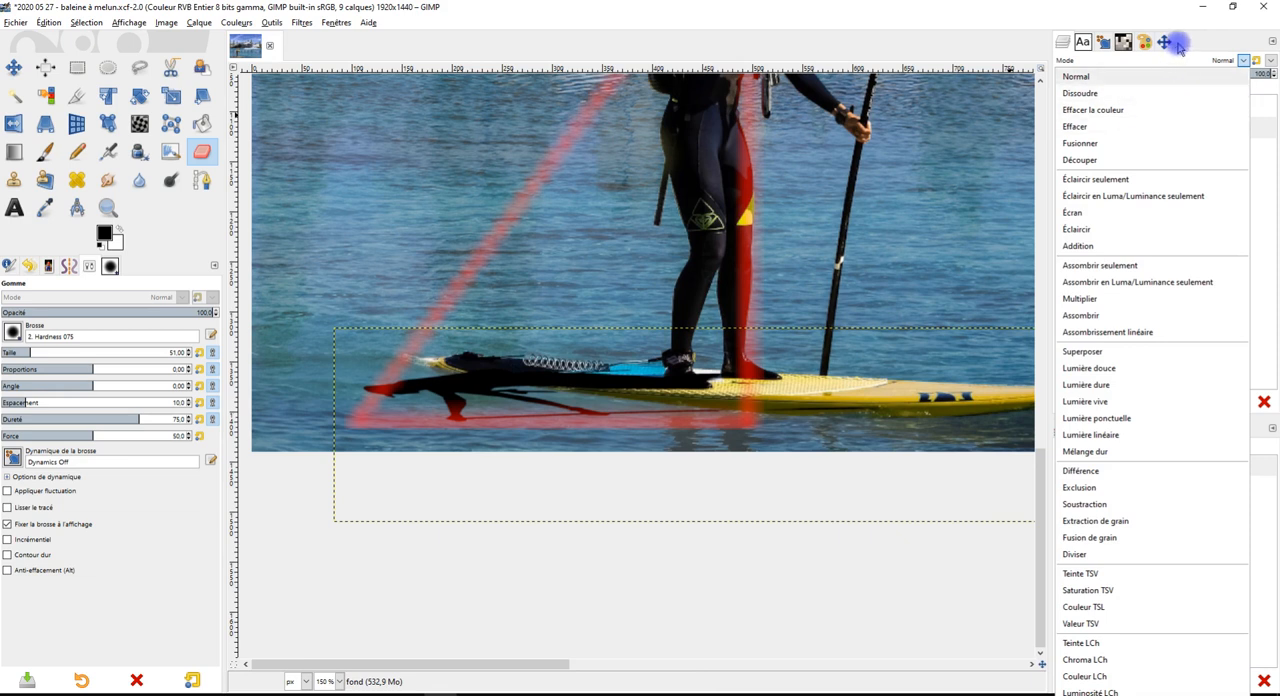
click(1200, 66)
click(1204, 74)
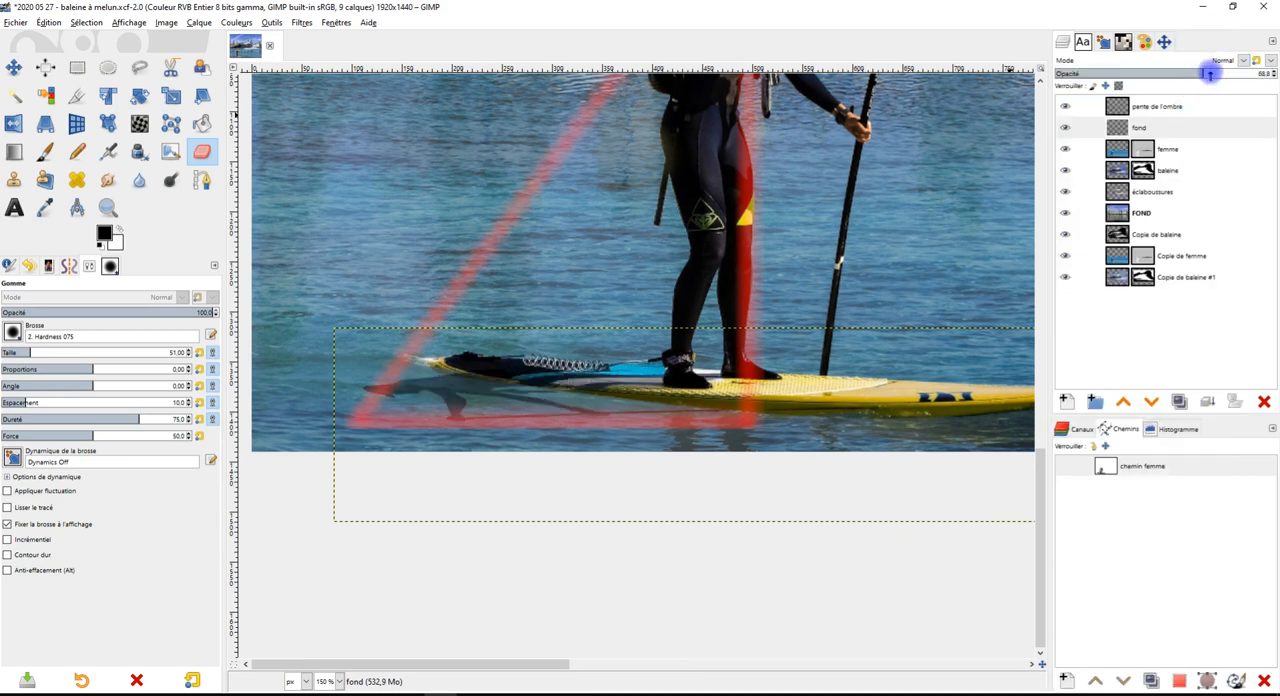
drag(1214, 73, 1227, 73)
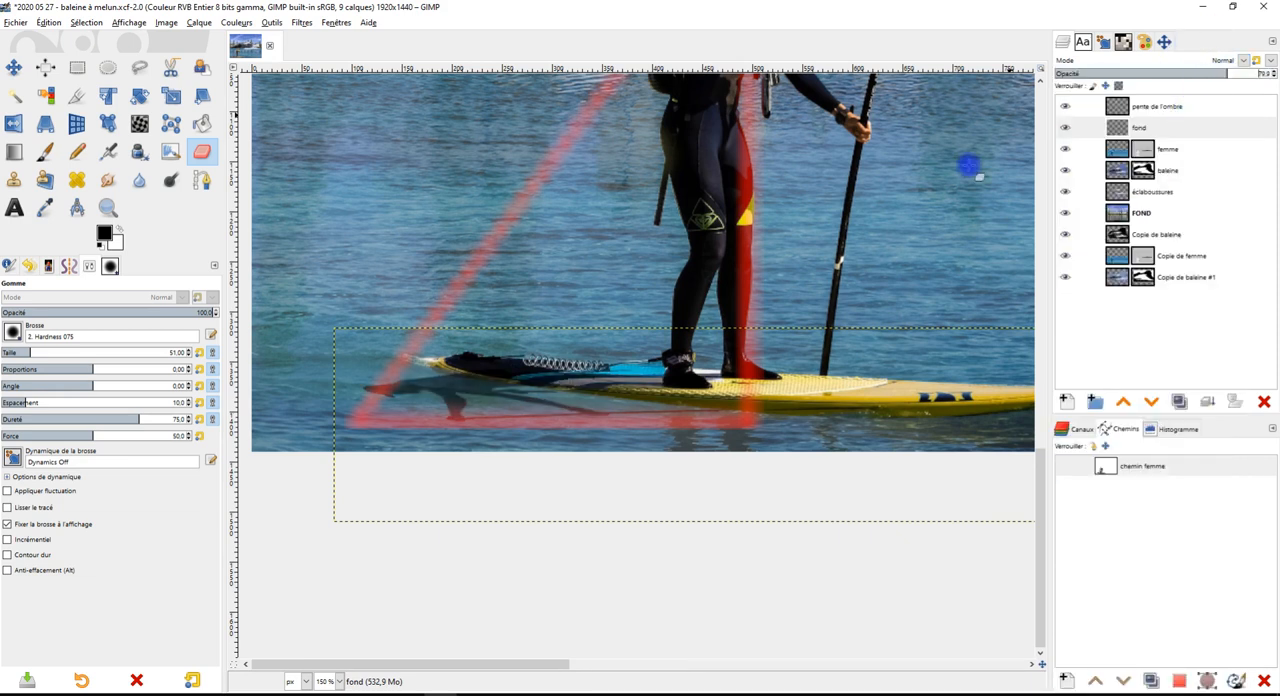
scroll(491, 371, up, 1)
scroll(500, 414, down, 1)
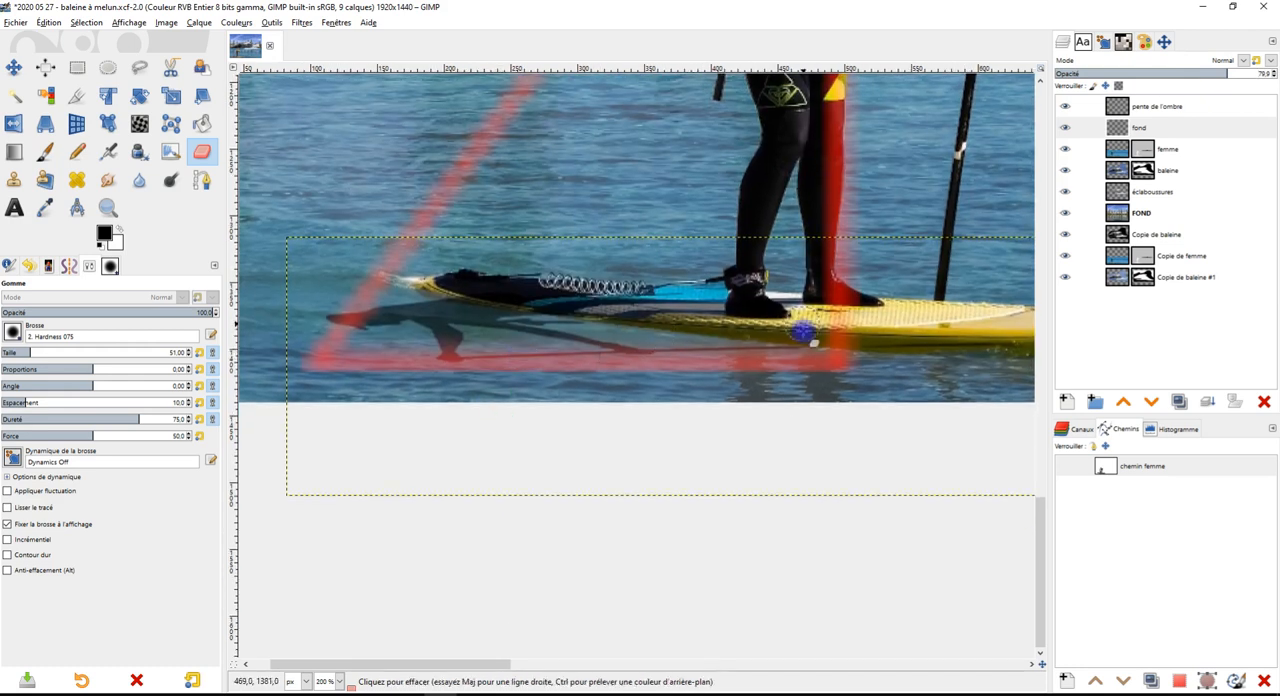
Expand the fond shadow layer to the full image size and save the image
scroll(847, 345, down, 1)
scroll(831, 342, up, 2)
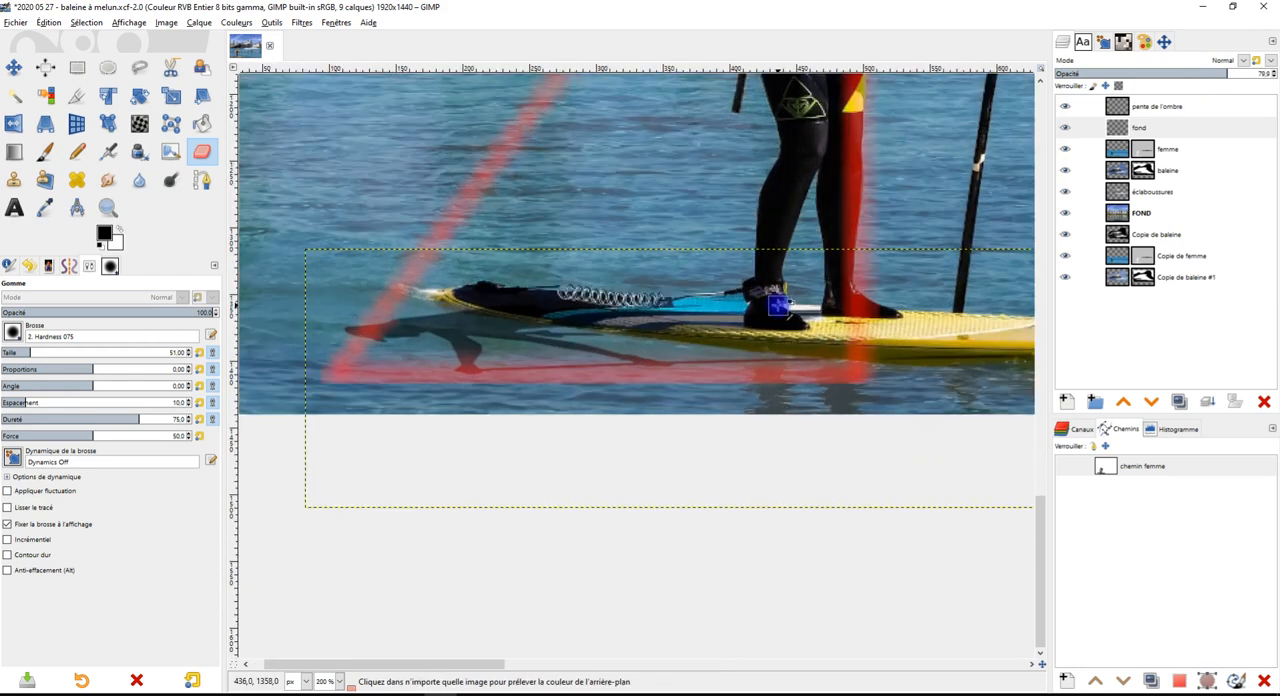
drag(737, 355, 798, 371)
scroll(812, 355, down, 1)
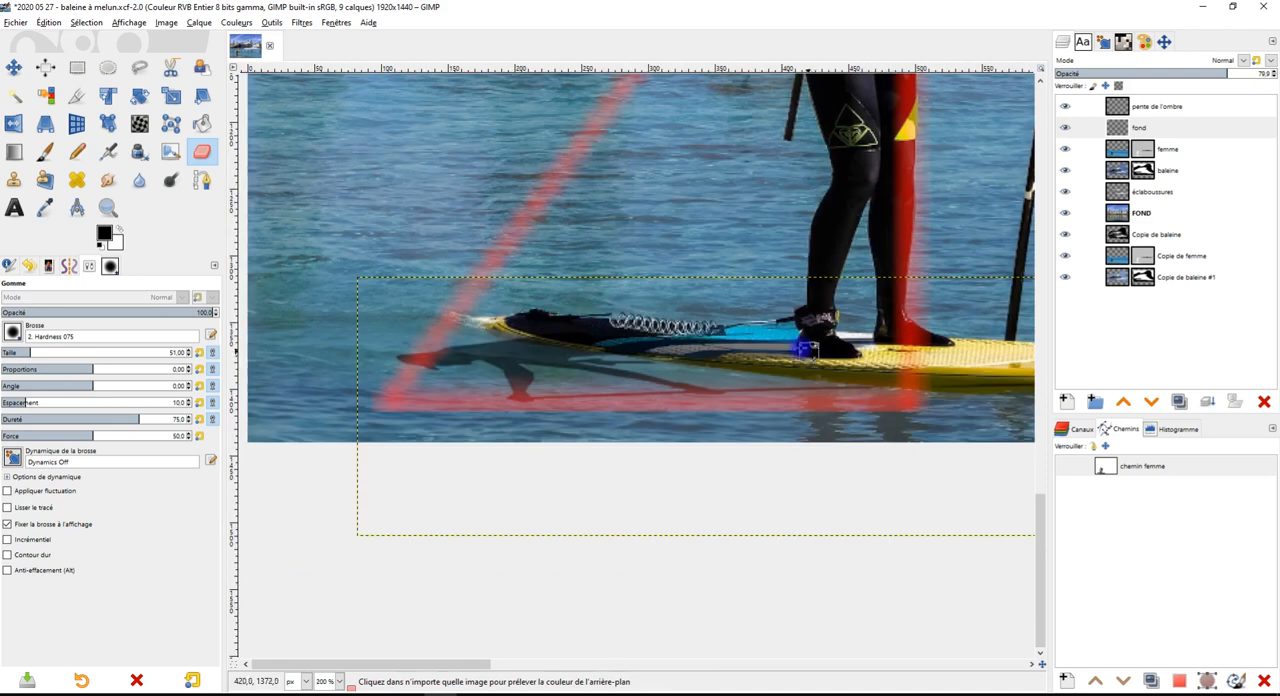
right_click(1157, 129)
click(1122, 315)
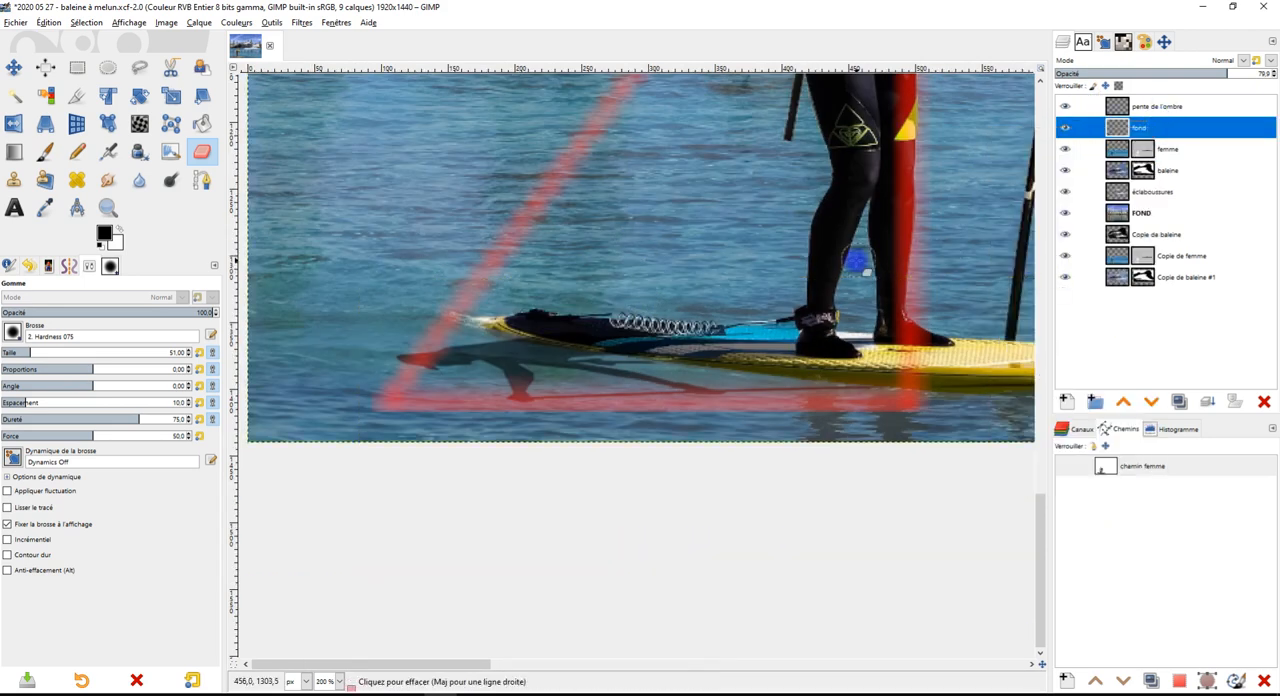
drag(834, 277, 829, 320)
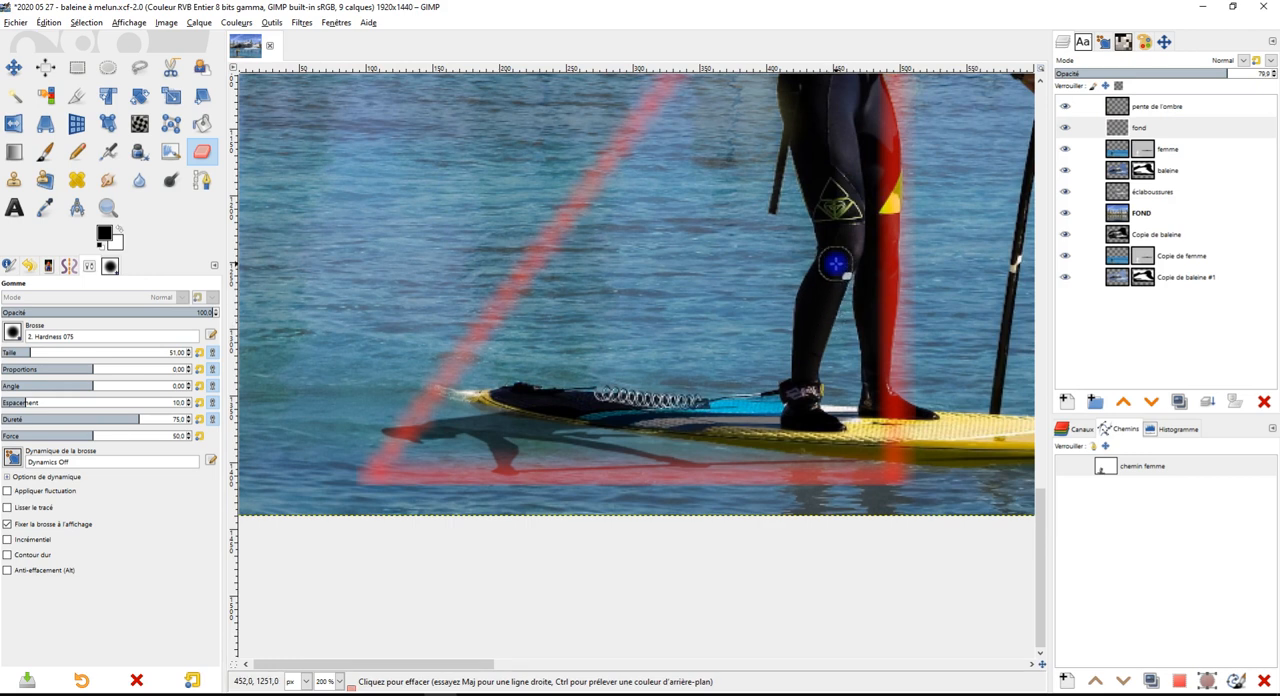
drag(820, 283, 783, 340)
key(ctrl+s)
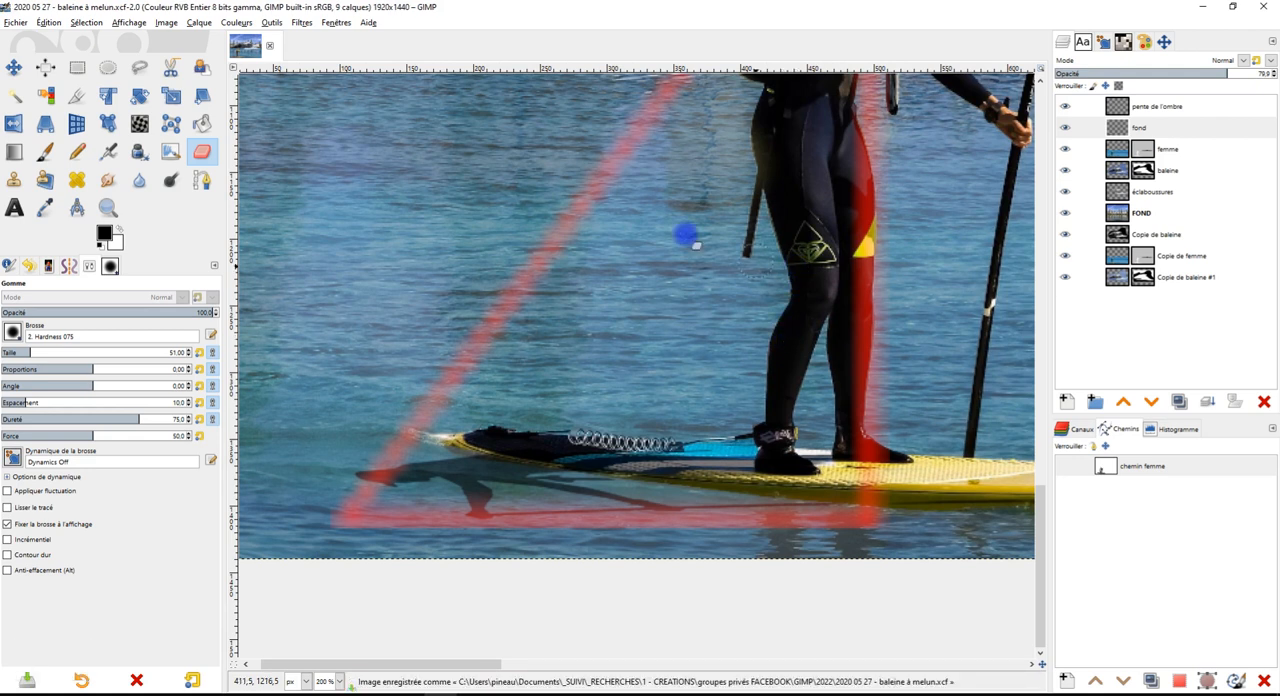
Open the G'MIC-Qt filters for the shadow layer, search for "wave" and select the Wave deformation
click(300, 22)
mouse_move(338, 199)
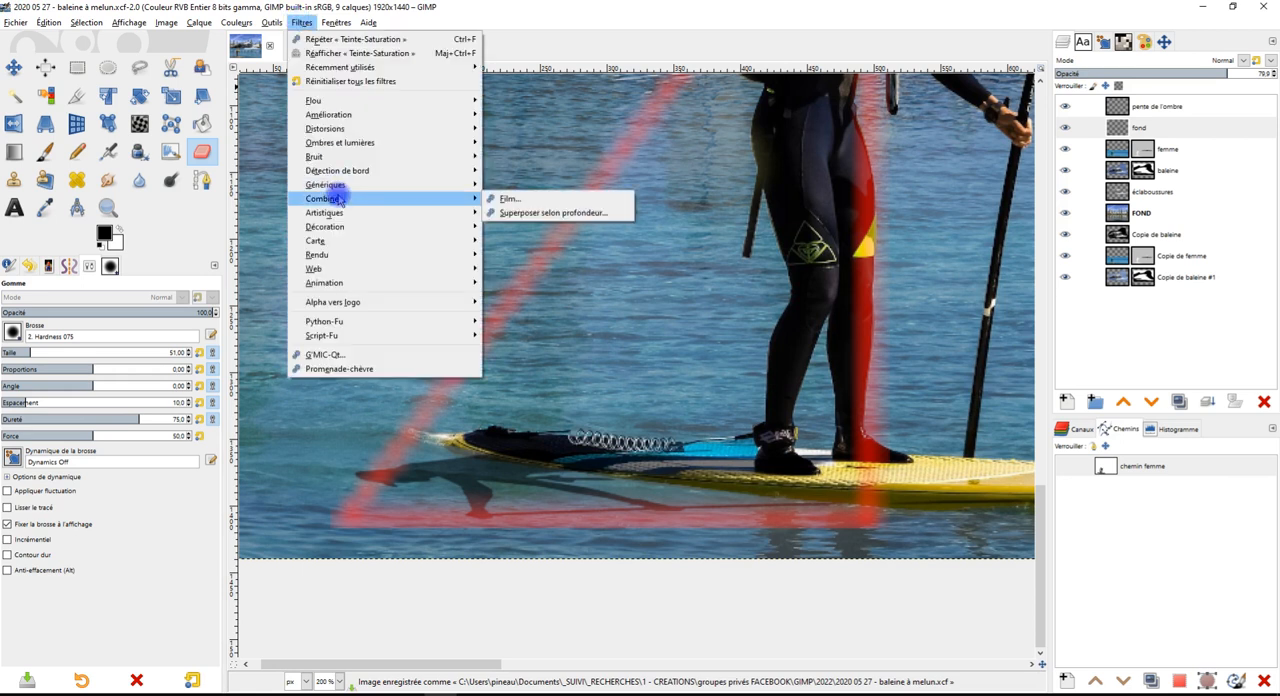
click(376, 354)
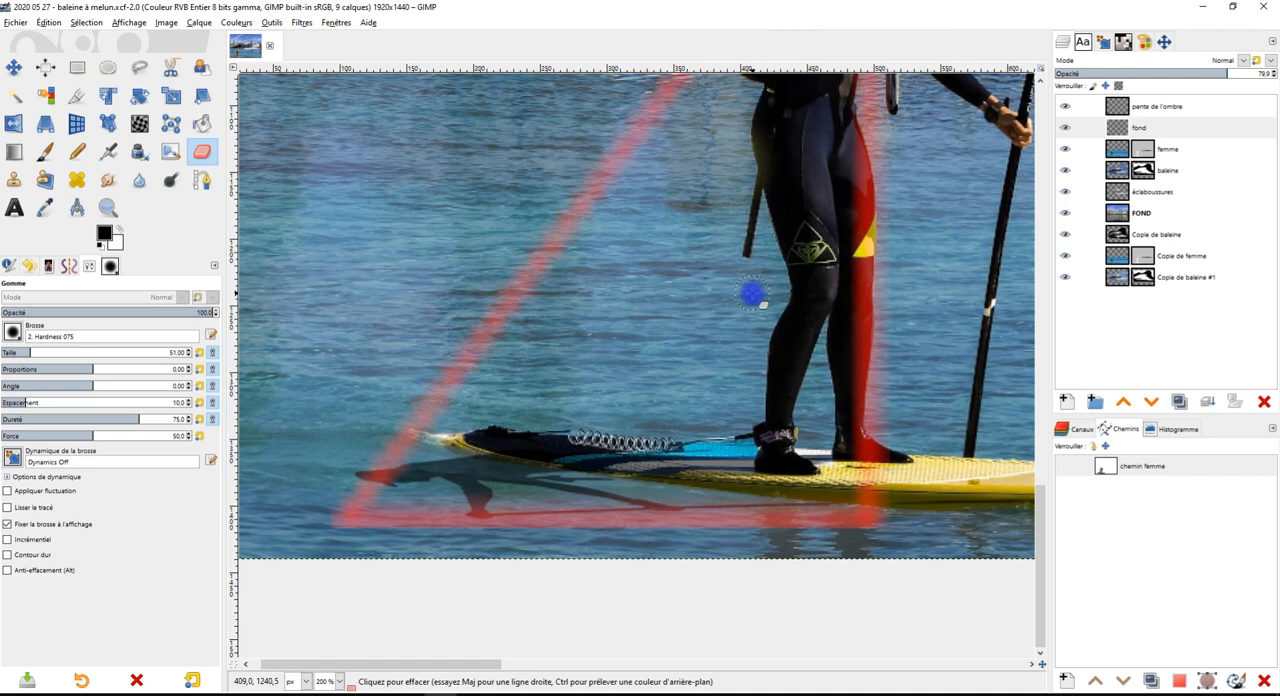
scroll(800, 245, down, 3)
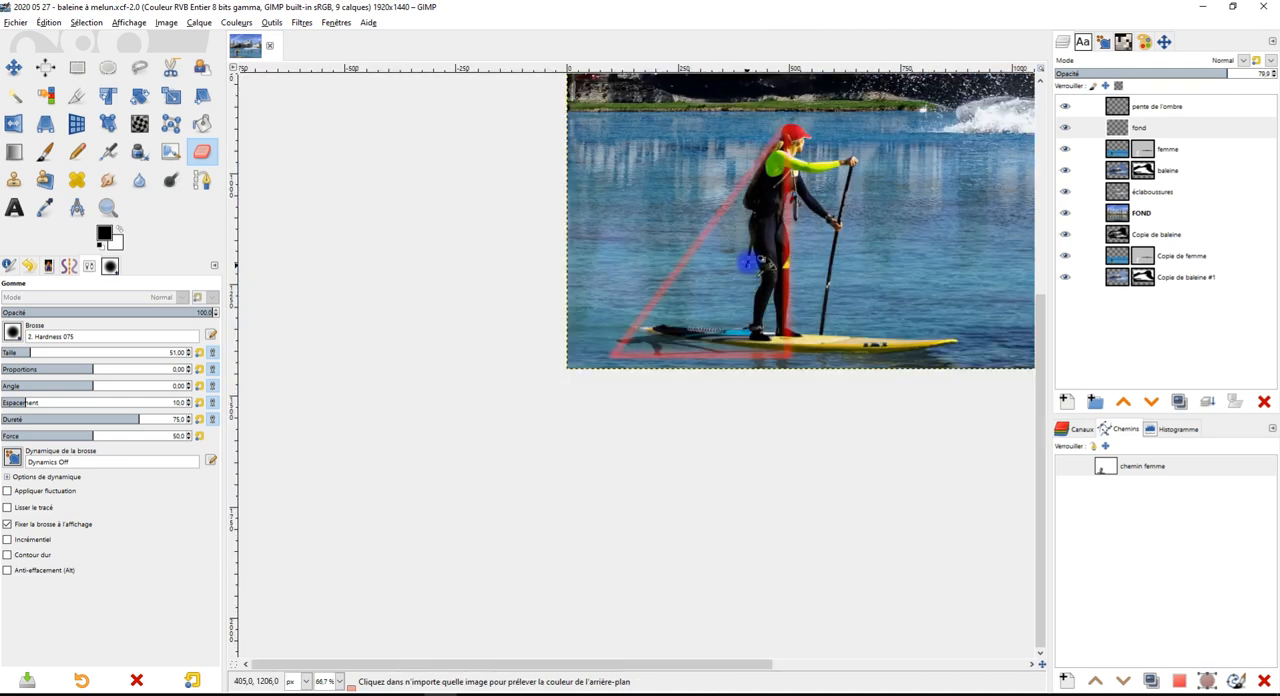
click(440, 694)
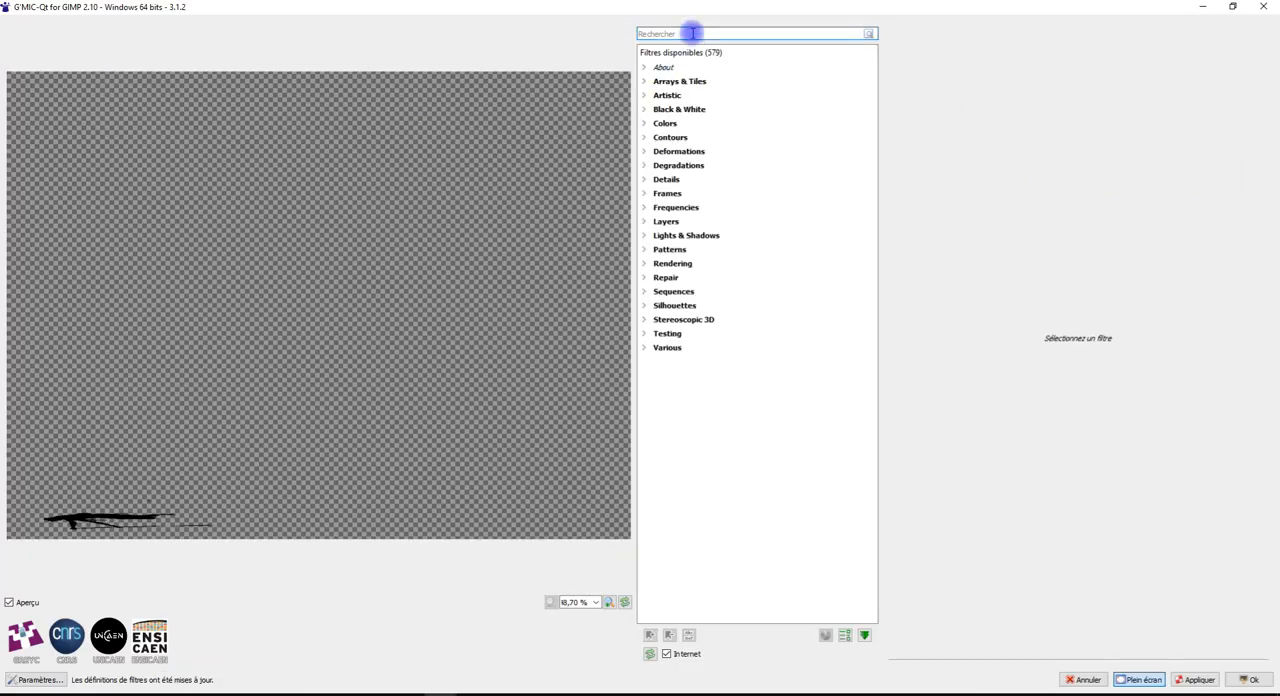
click(692, 33)
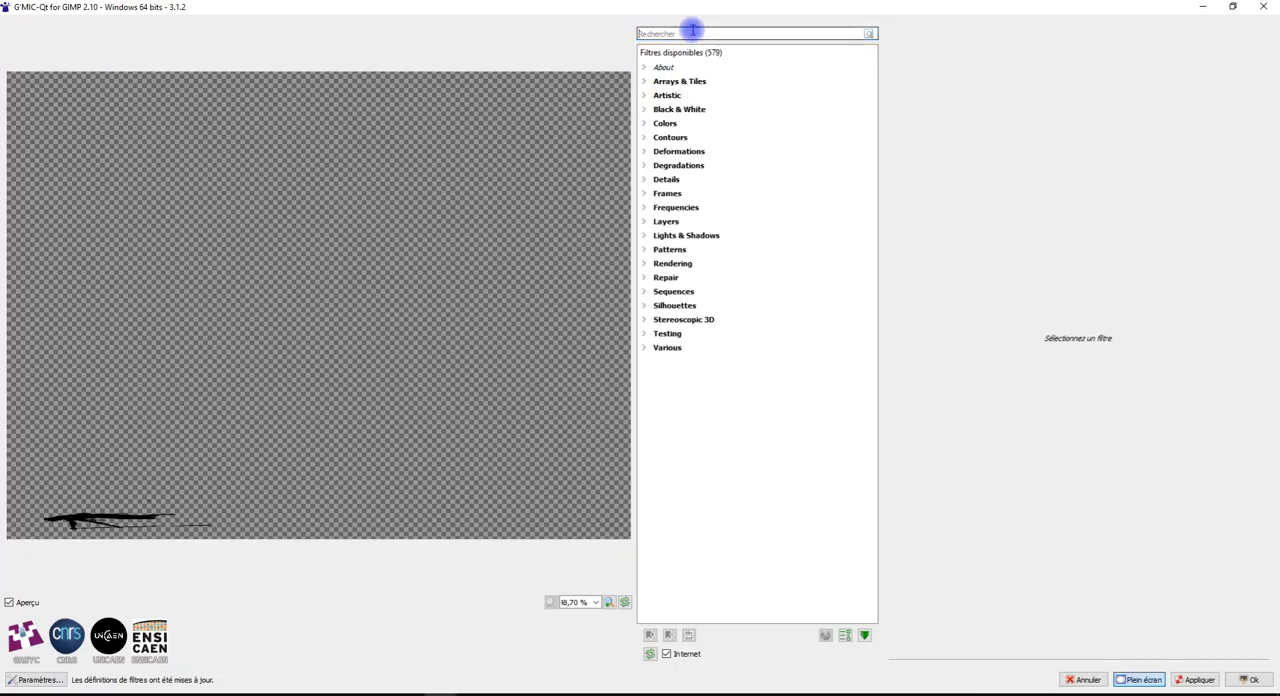
text(wave)
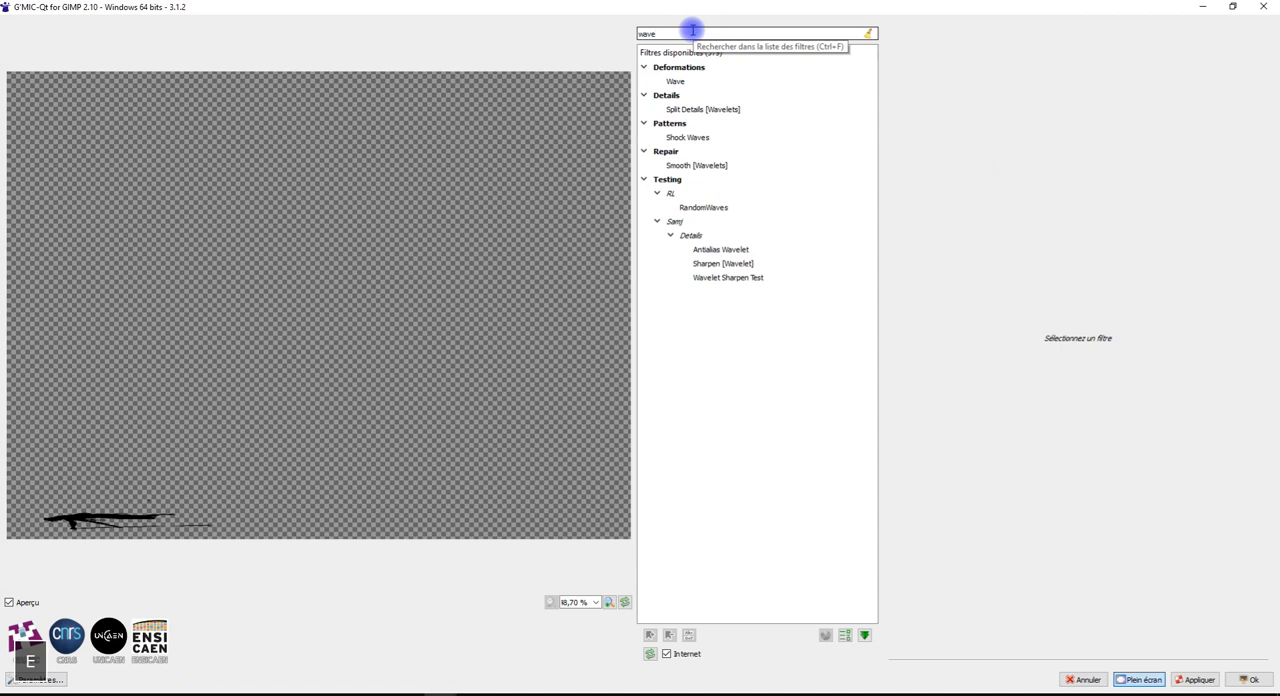
click(680, 81)
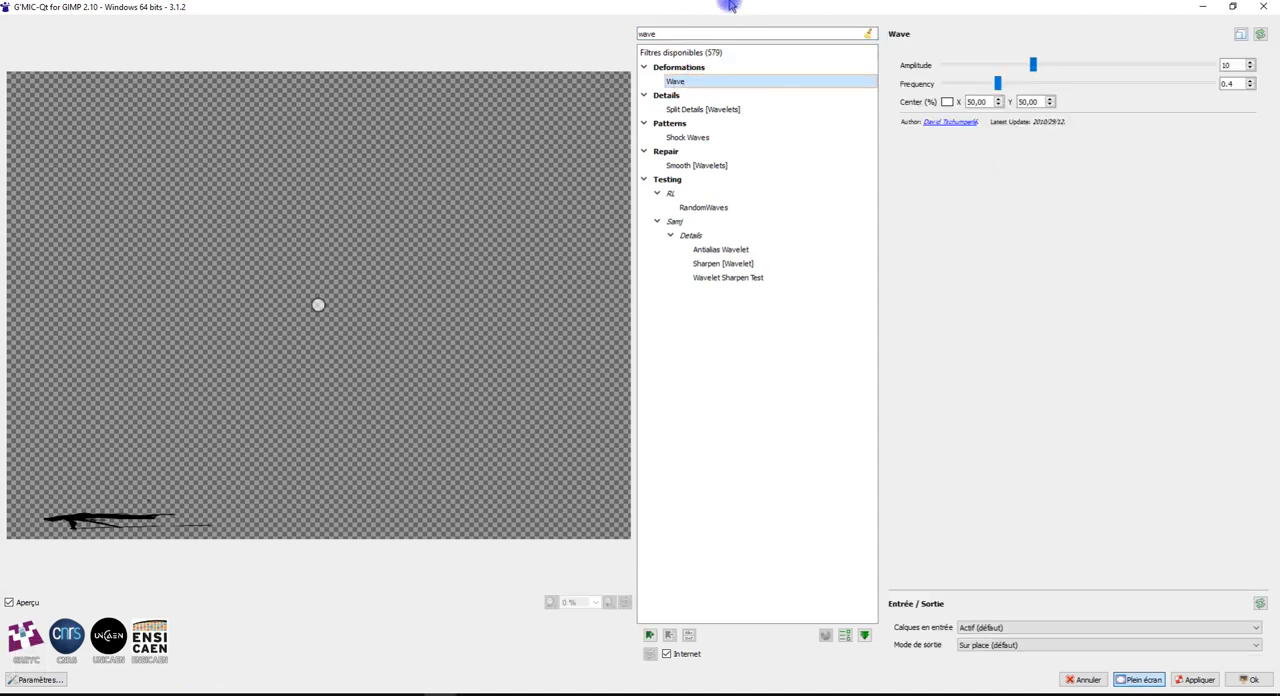
Apply the Wave filter with amplitude 2.19 and frequency 0.116, outputting the result to Nouveau(x) calque(s)
drag(1033, 65, 948, 87)
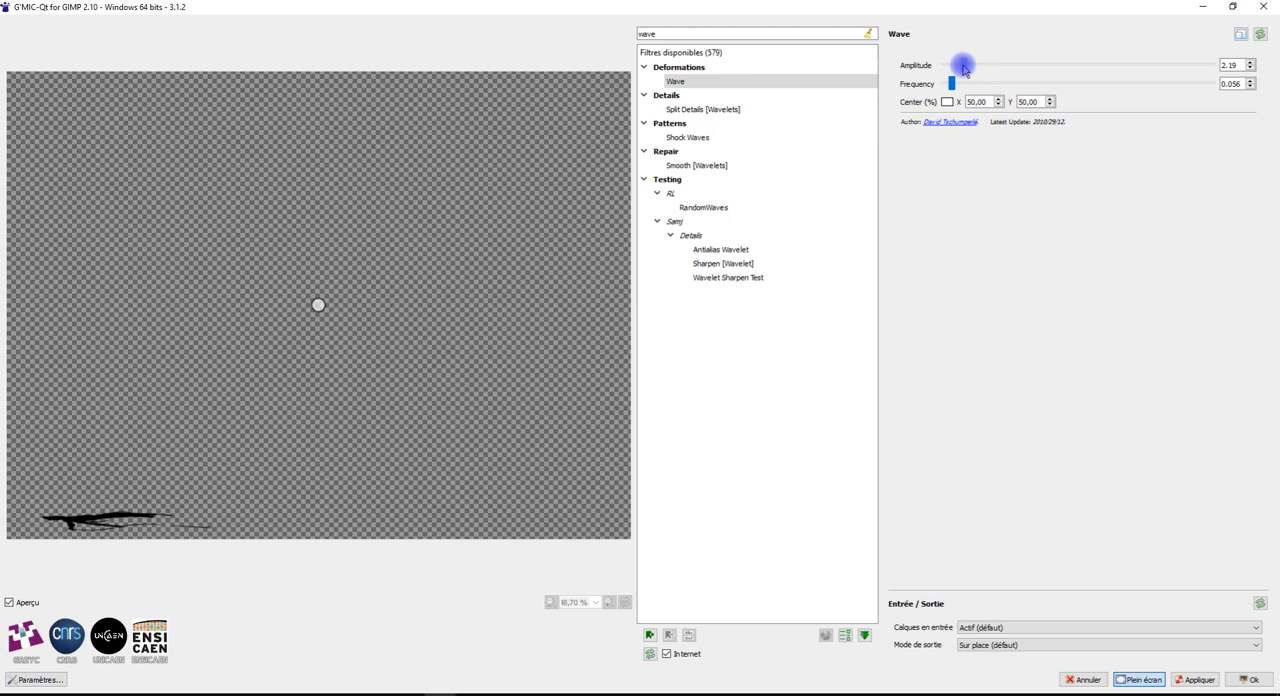
drag(952, 86, 958, 91)
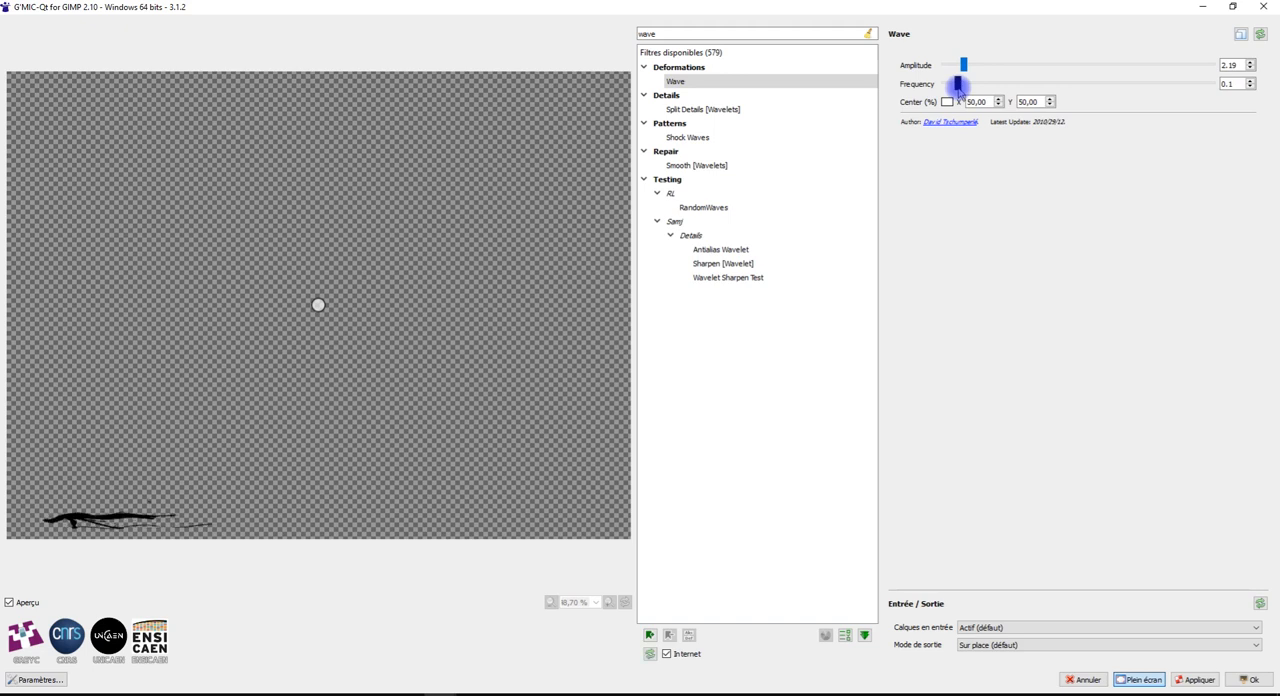
drag(958, 88, 960, 85)
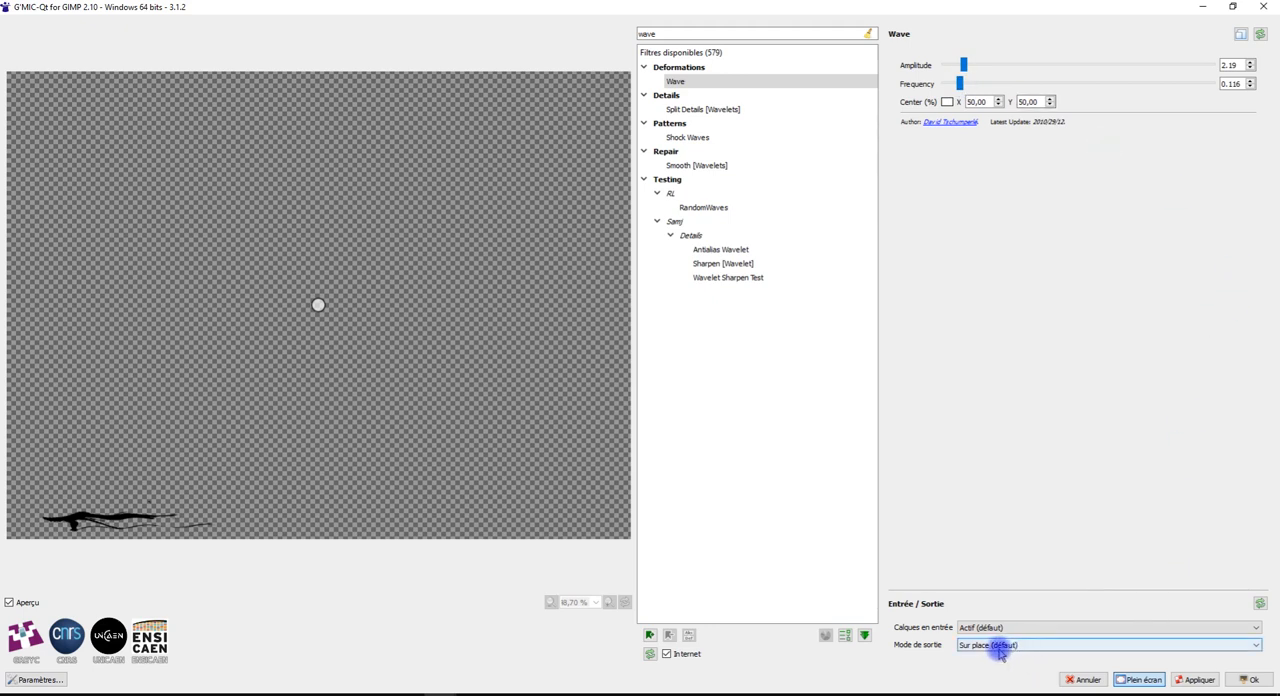
click(1019, 645)
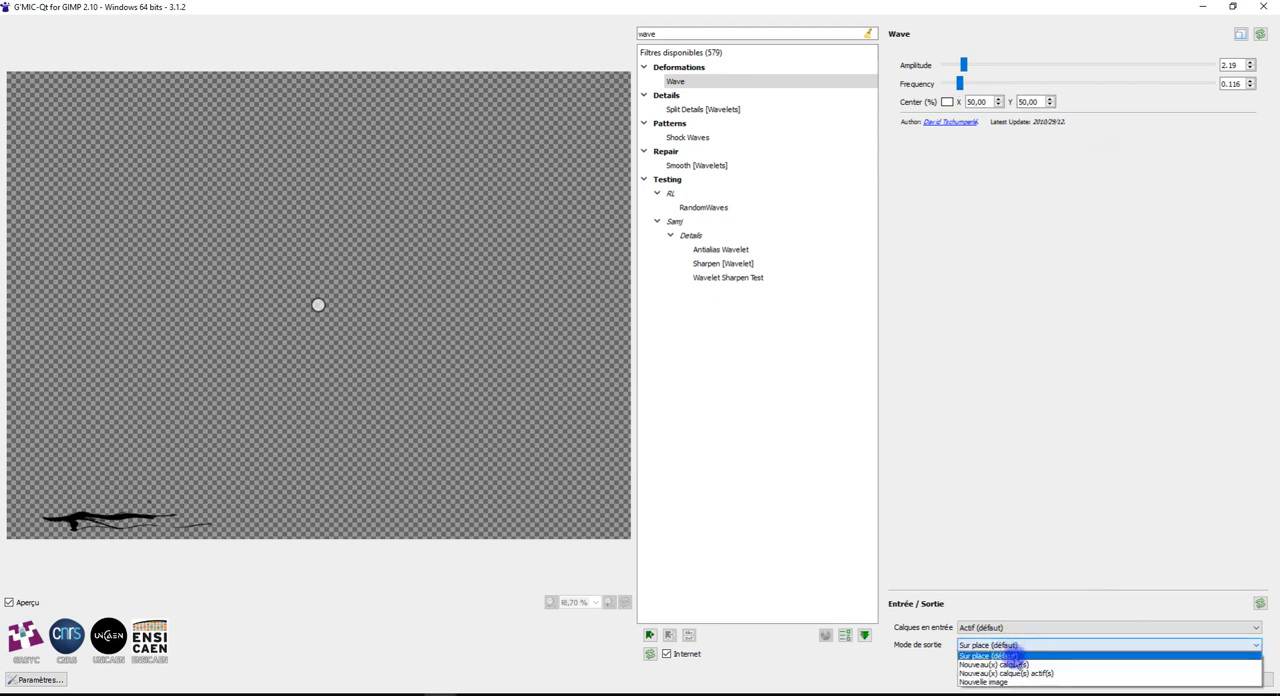
click(1010, 657)
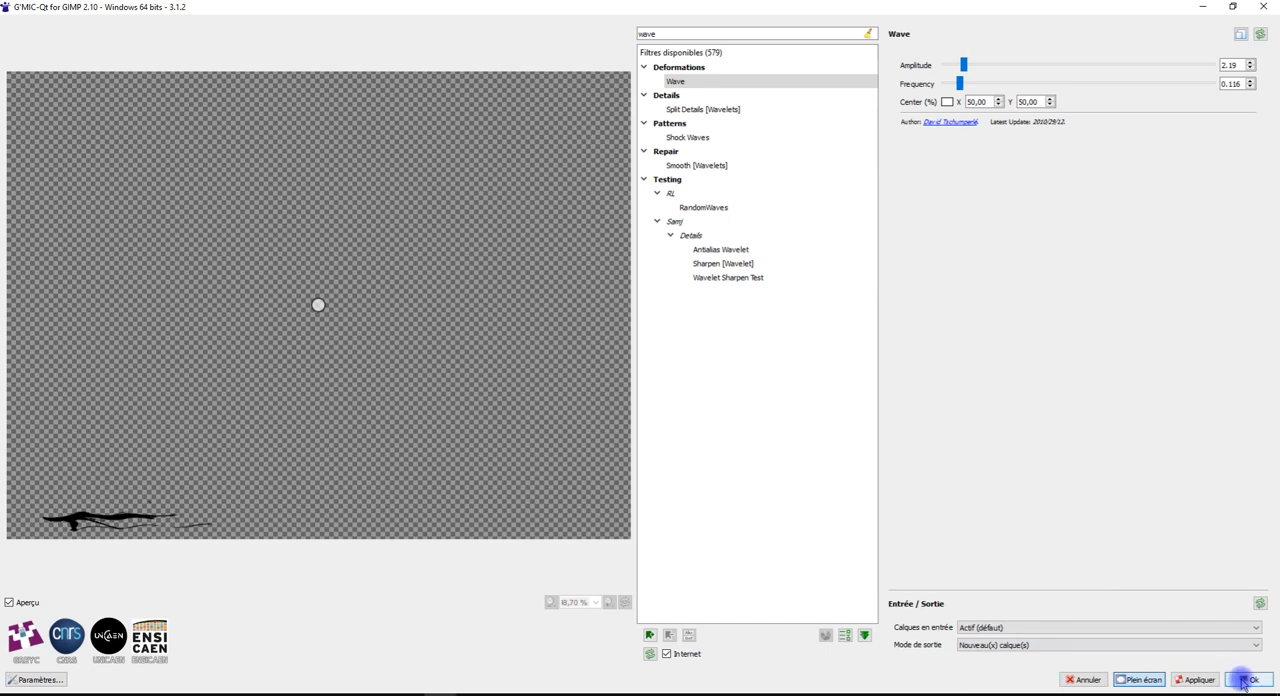
click(1248, 680)
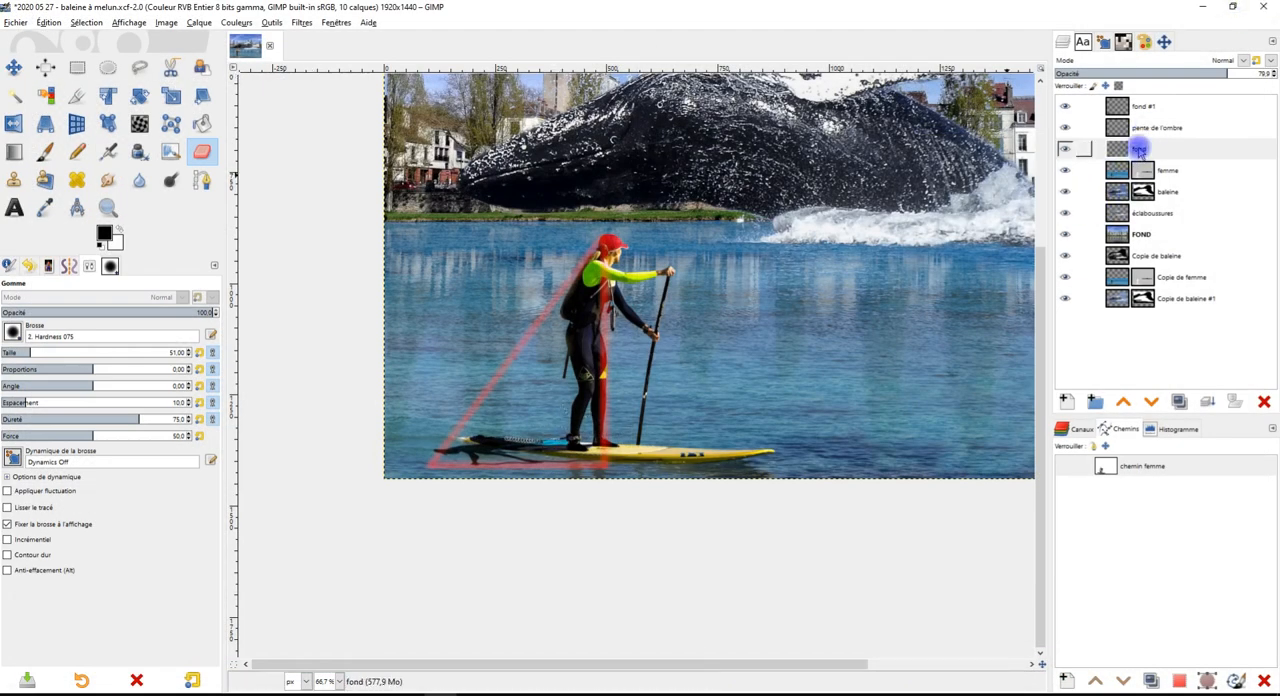
Hide the original fond shadow layer and inspect the rippled shadow beside the board
click(1064, 149)
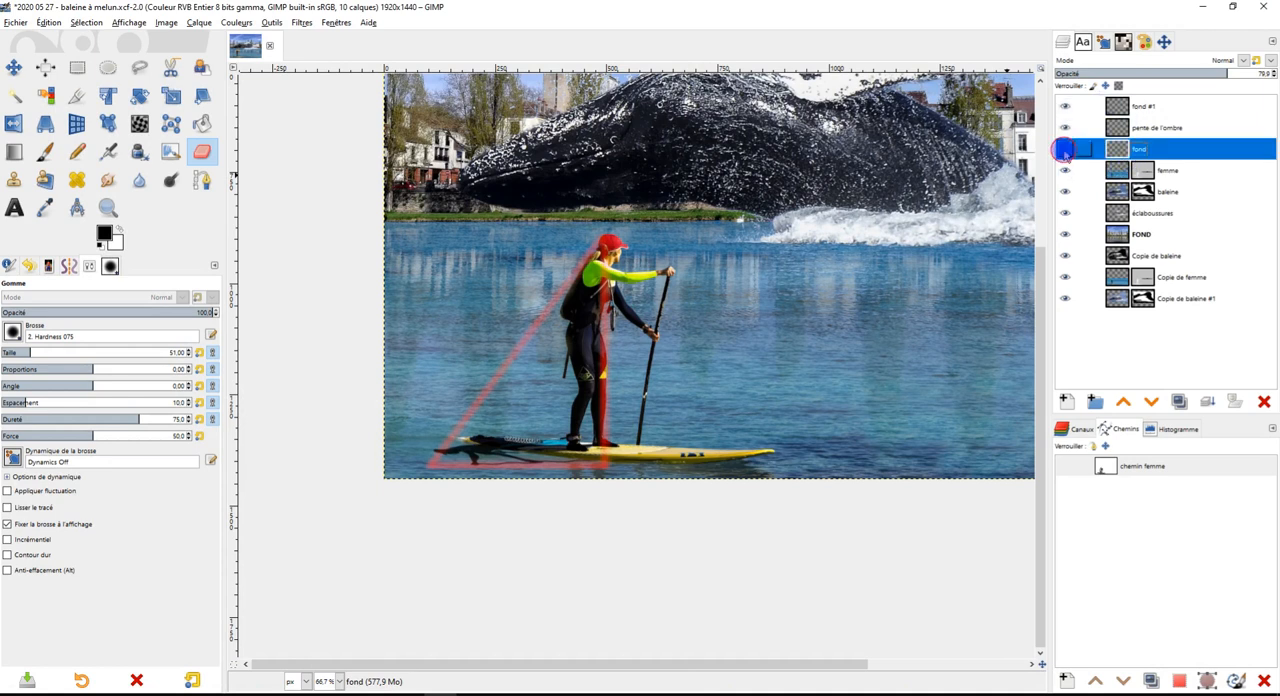
click(1068, 112)
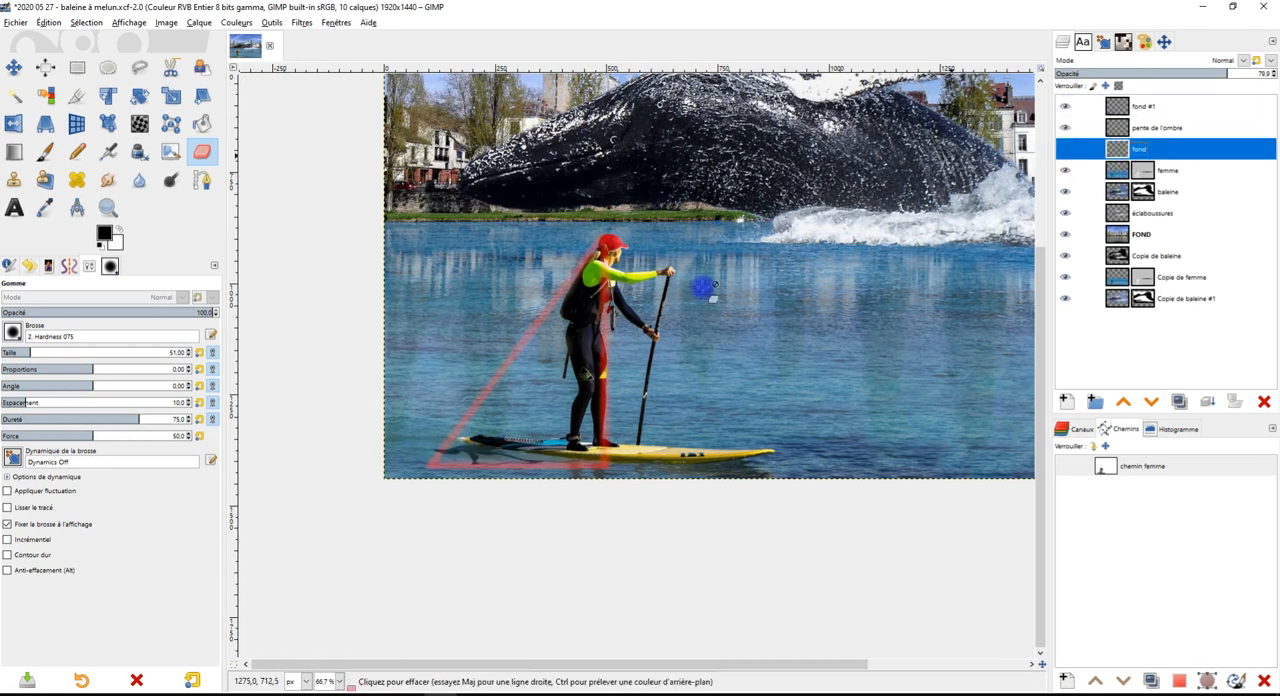
scroll(483, 445, up, 3)
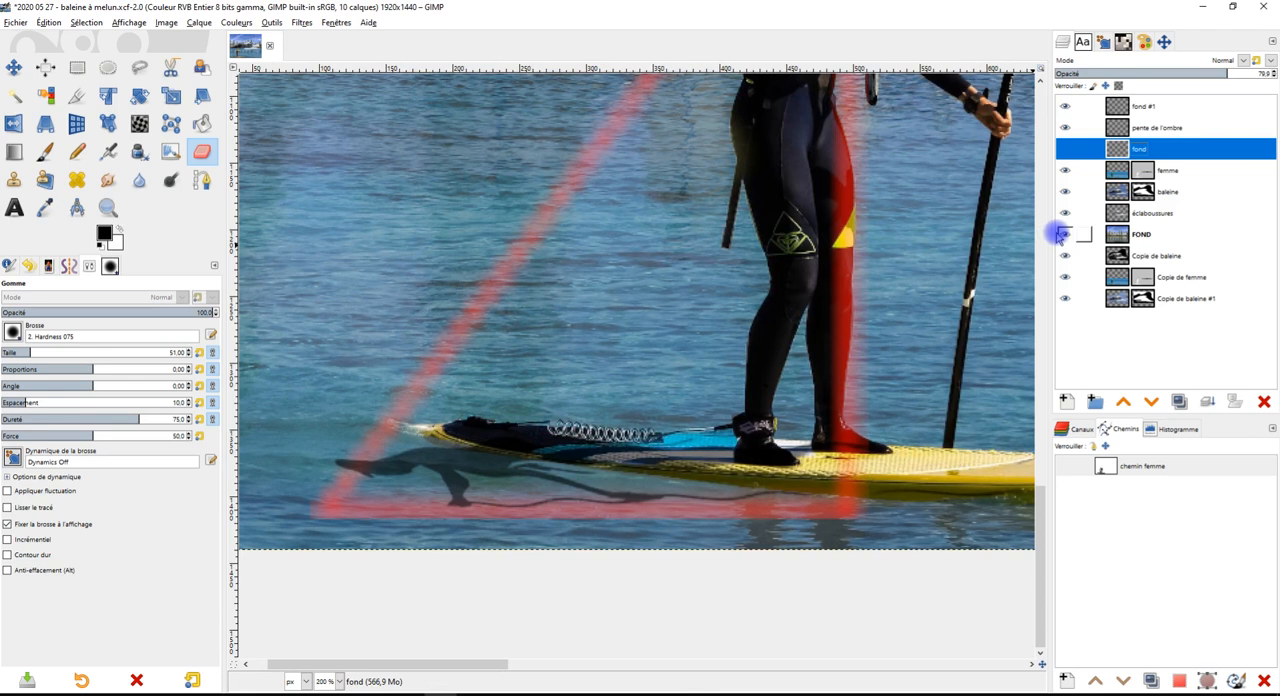
scroll(697, 418, down, 1)
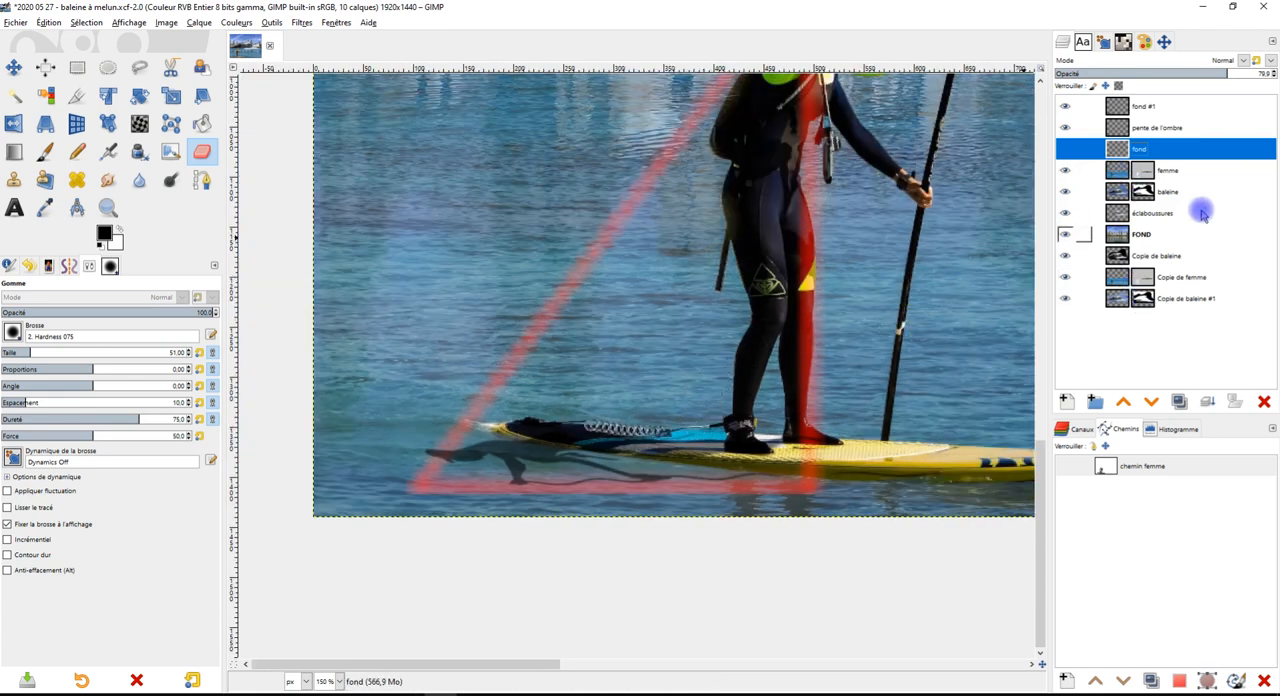
scroll(1015, 313, up, 1)
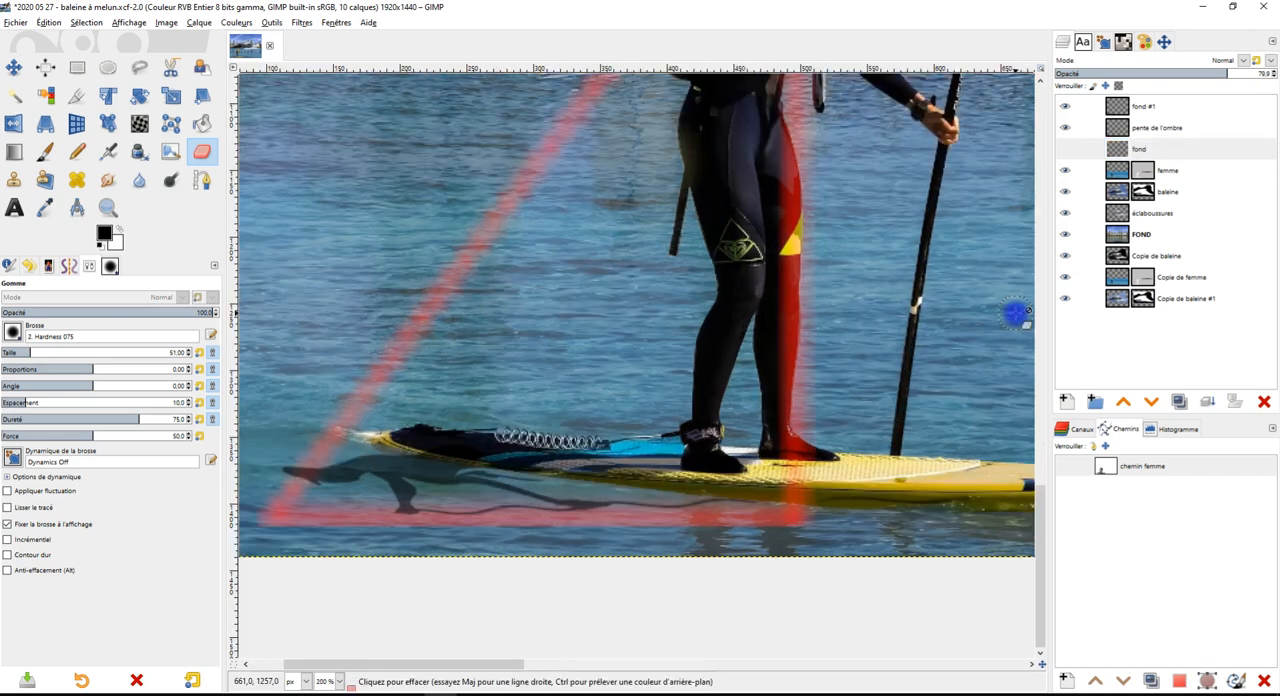
Set the layer preview size to Très grande
click(1268, 42)
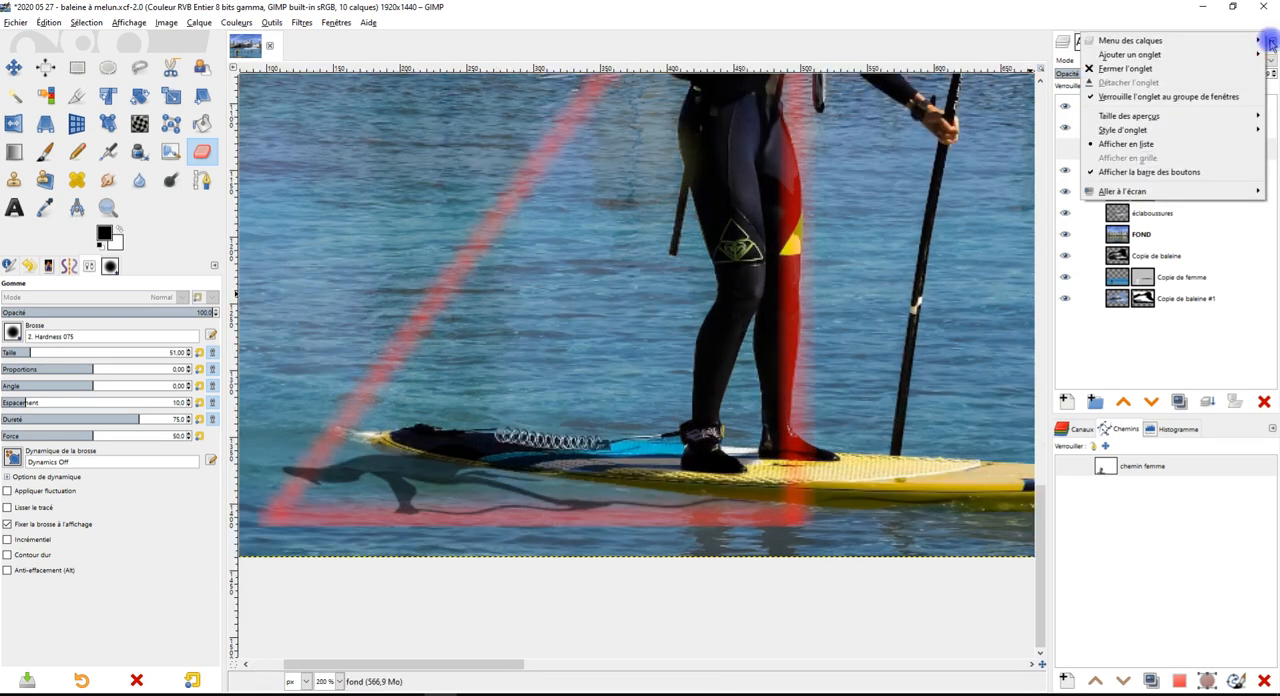
mouse_move(1200, 115)
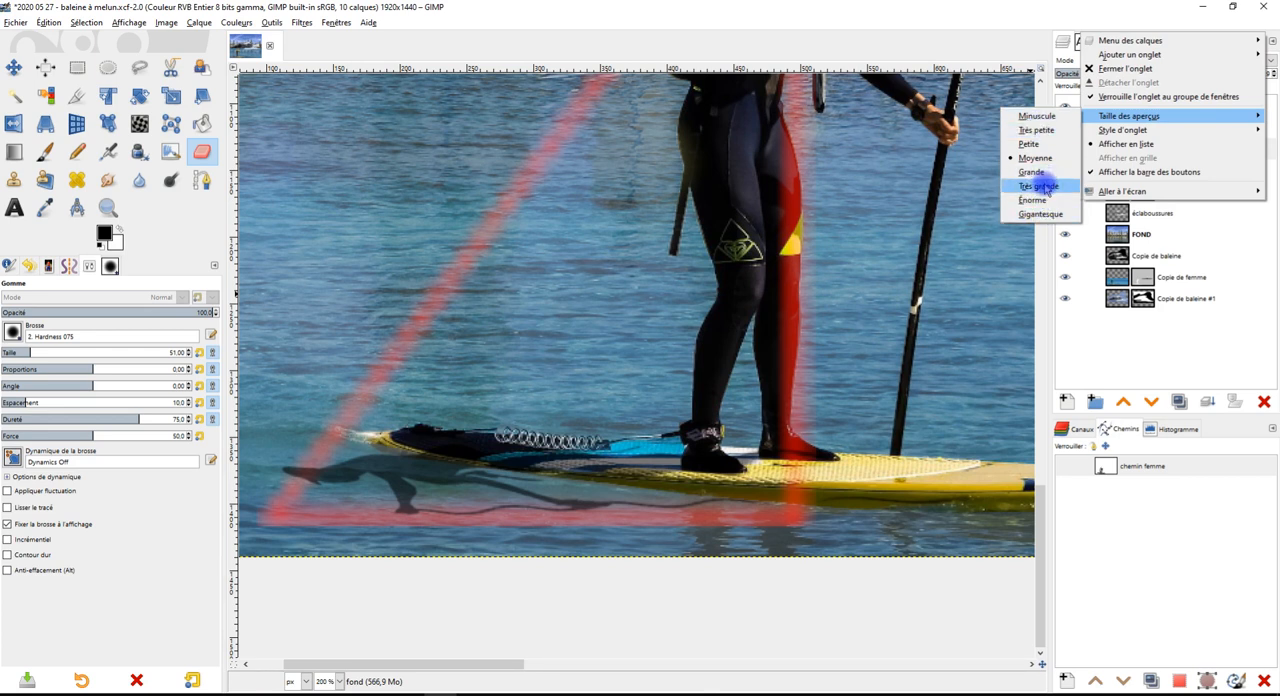
click(1040, 187)
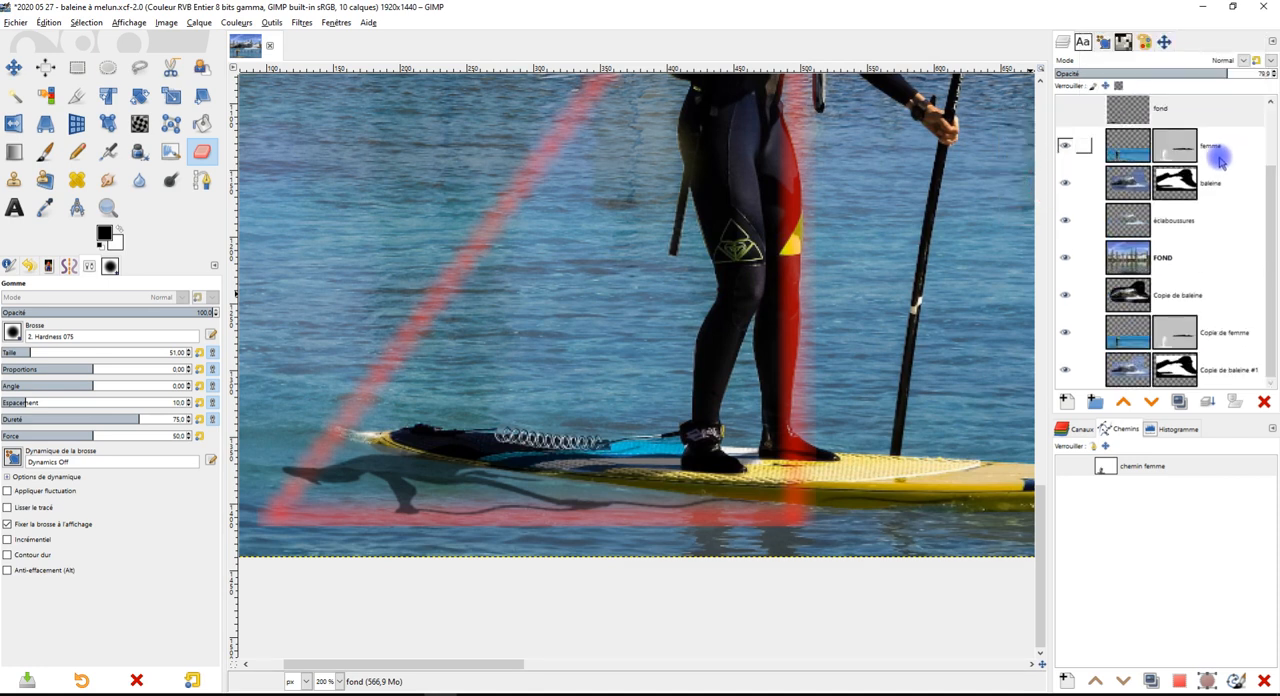
scroll(1219, 162, up, 2)
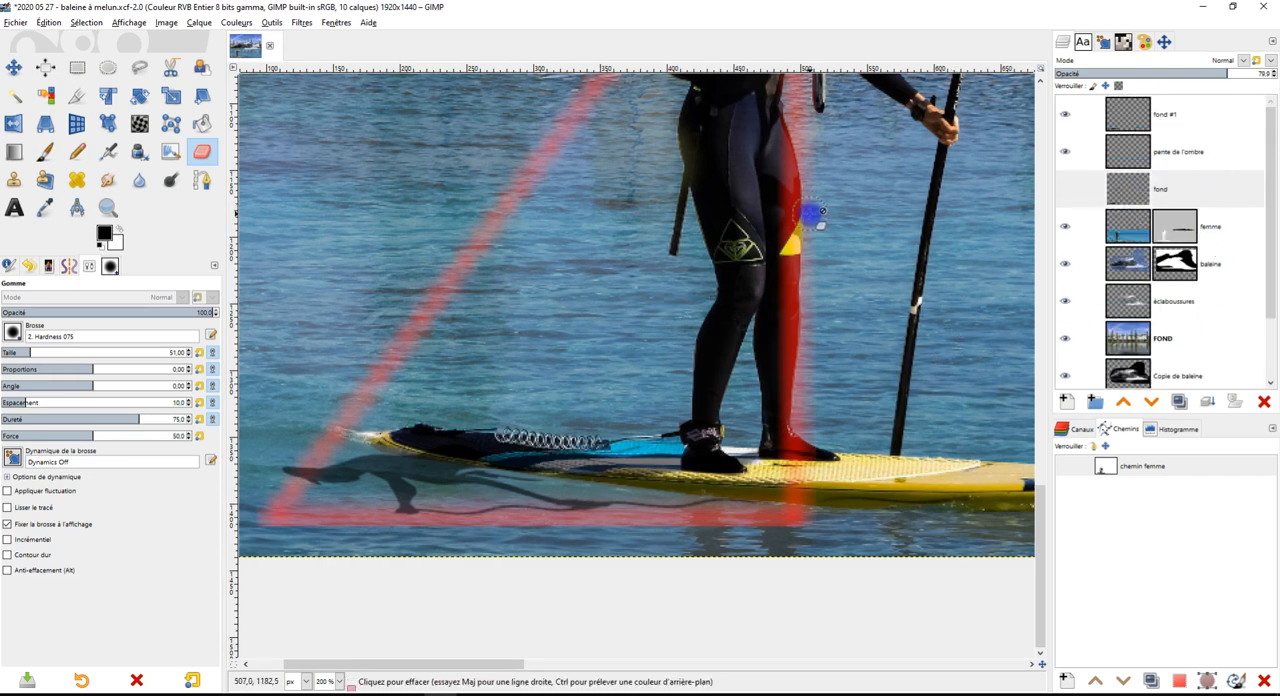
Add a layer mask initialised to Blanc (opacité complète) to the rippled shadow layer fond #1
key(1)
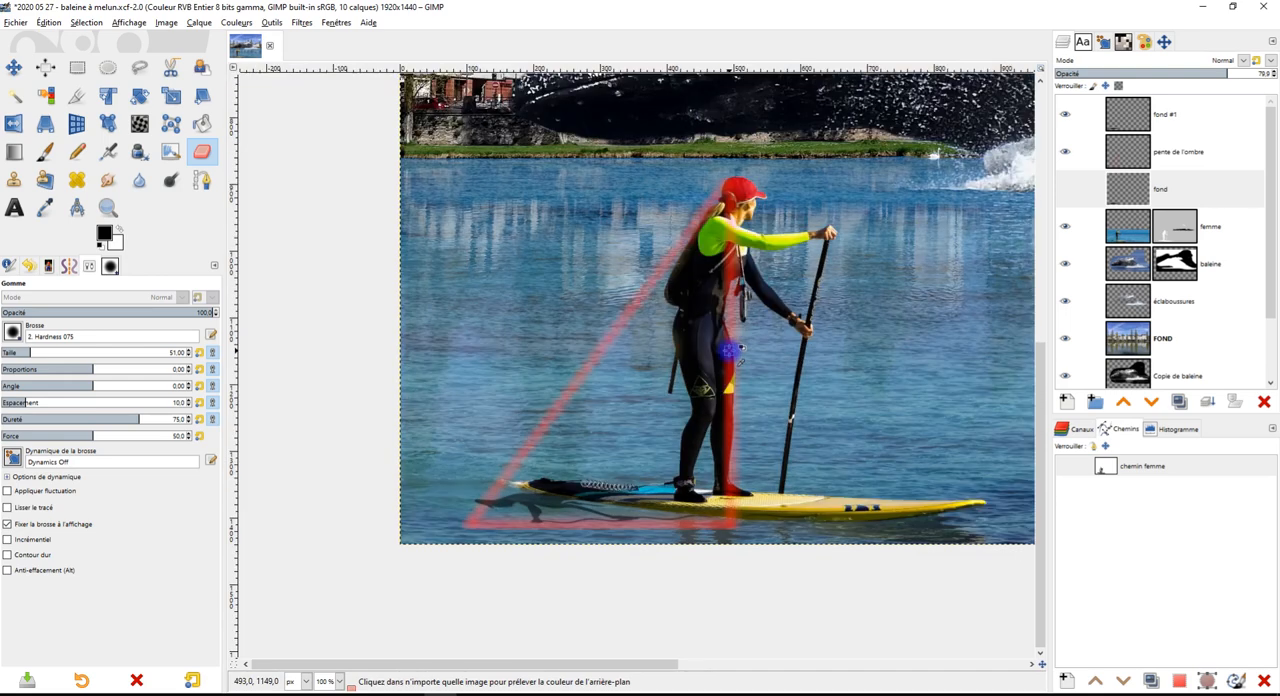
scroll(729, 351, up, 2)
drag(778, 367, 757, 232)
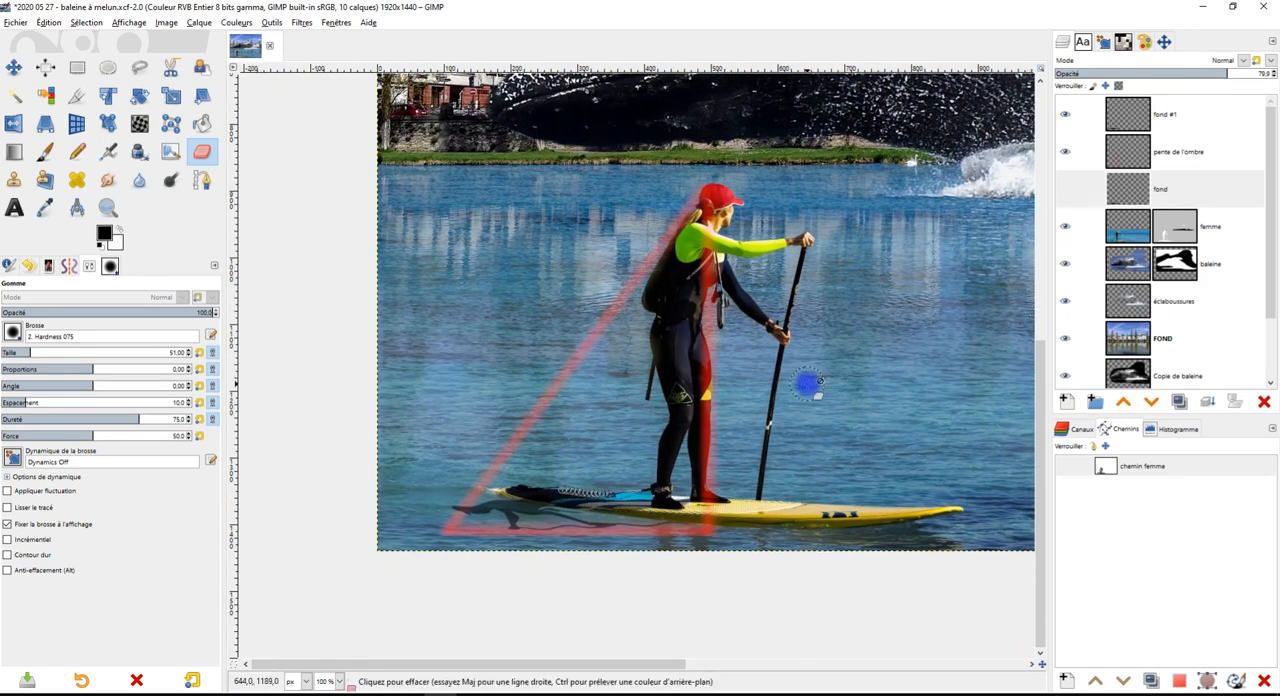
click(1200, 118)
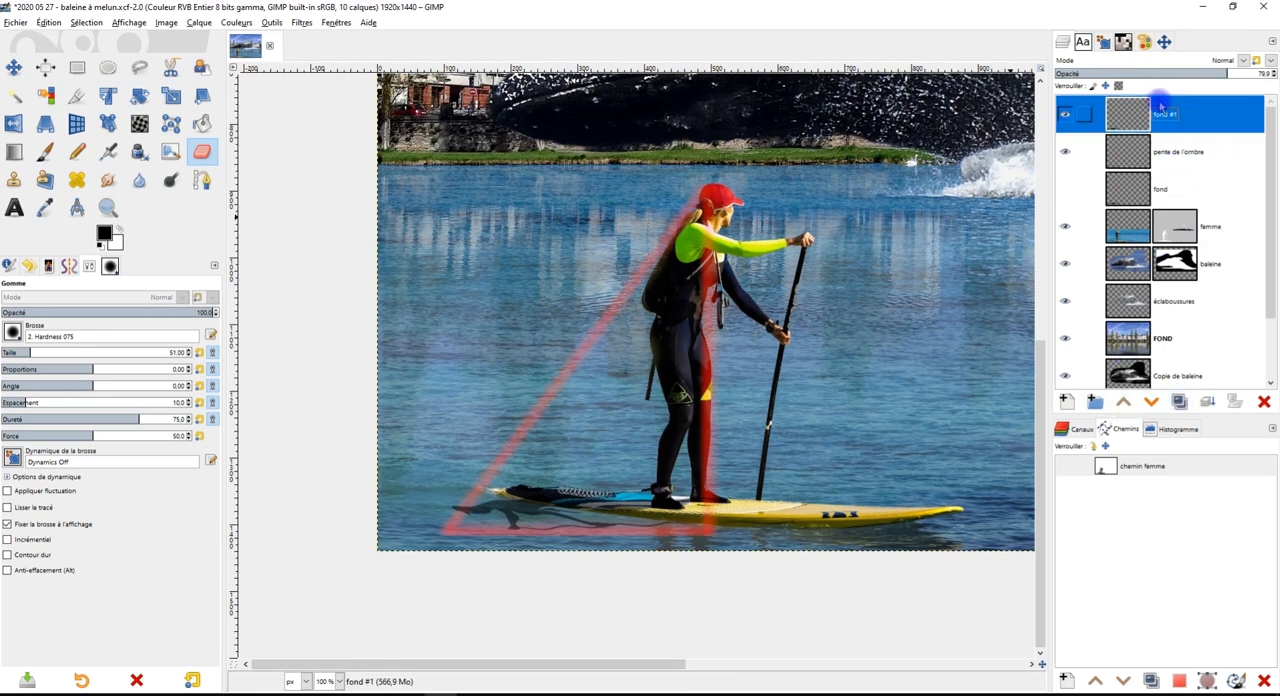
click(1233, 401)
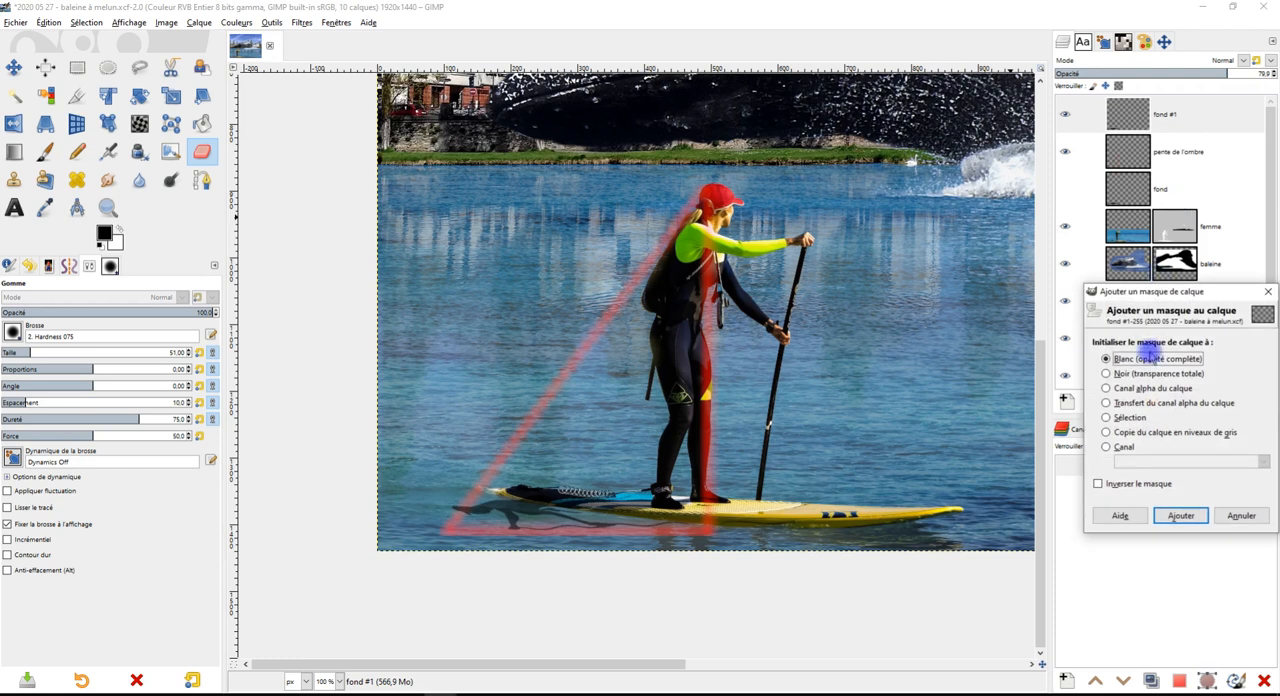
drag(1195, 292, 967, 170)
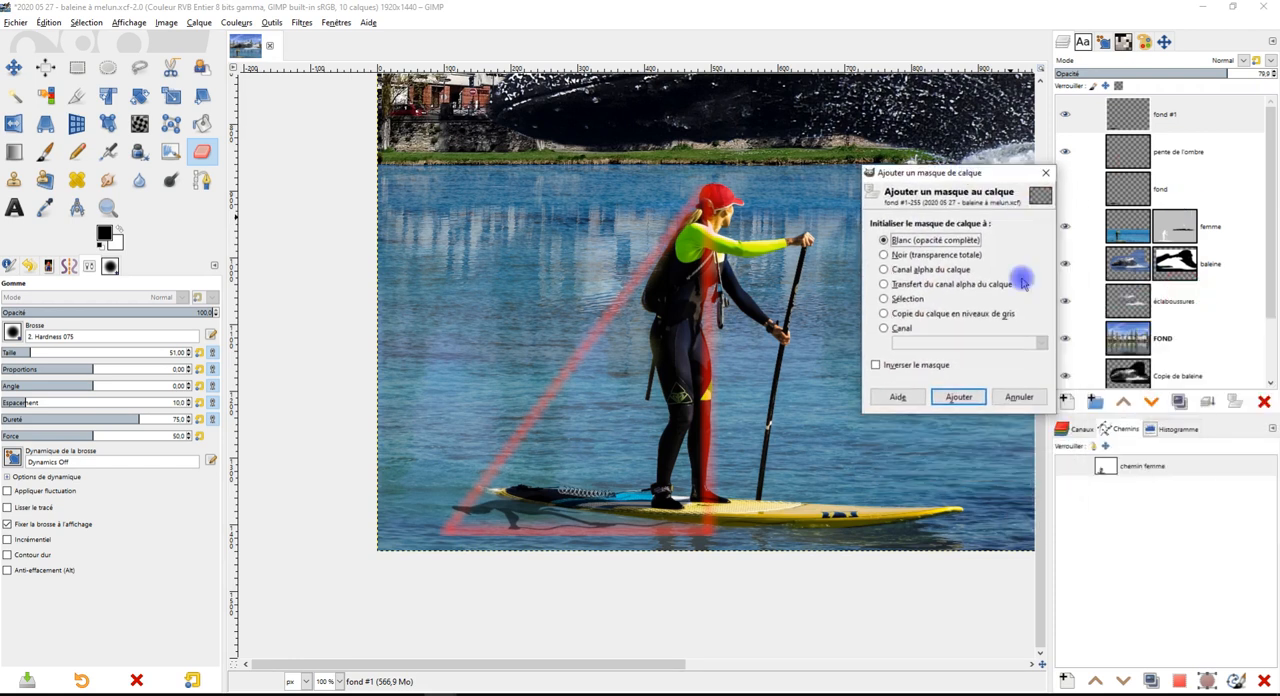
click(958, 398)
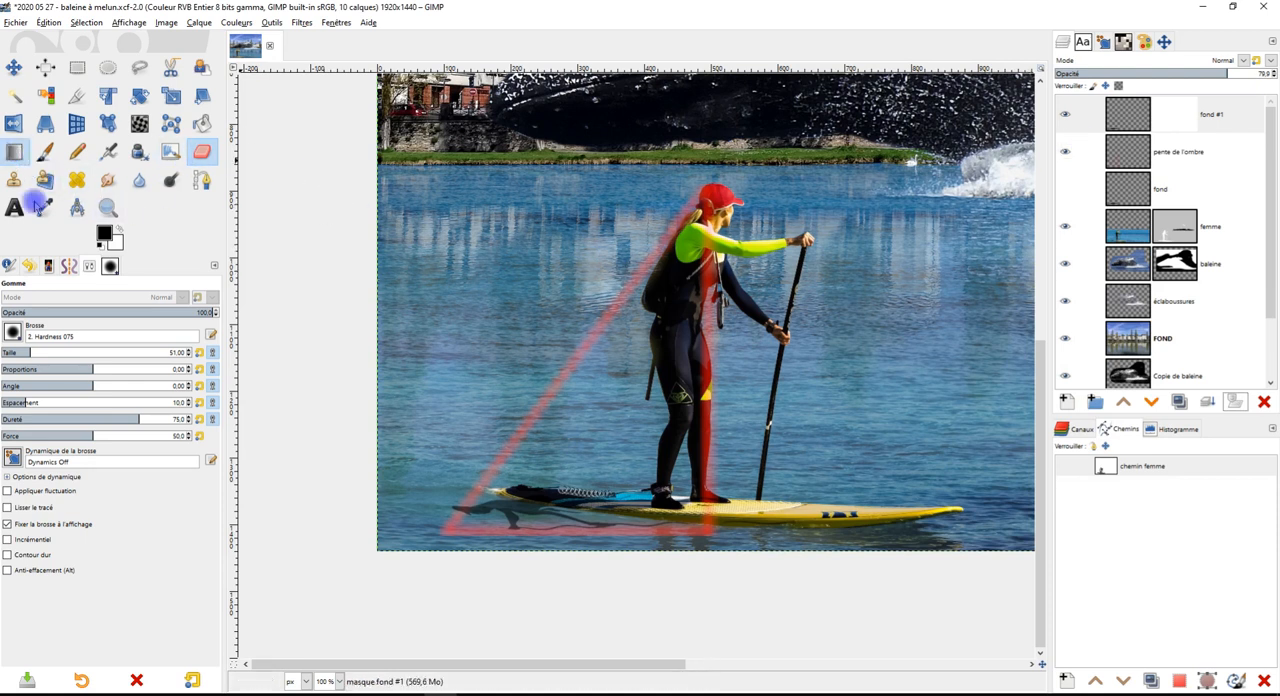
Switch to the Gradient tool and choose the PP vers AP (RVB) gradient
key(g)
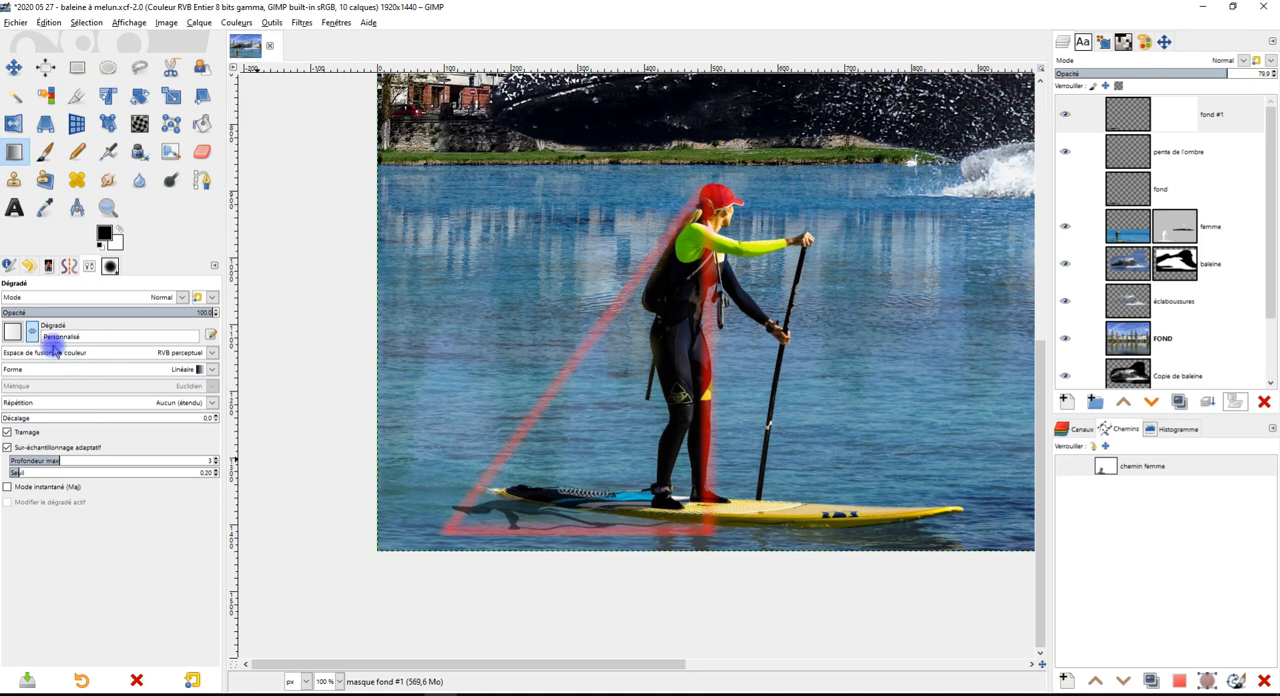
click(12, 330)
click(53, 403)
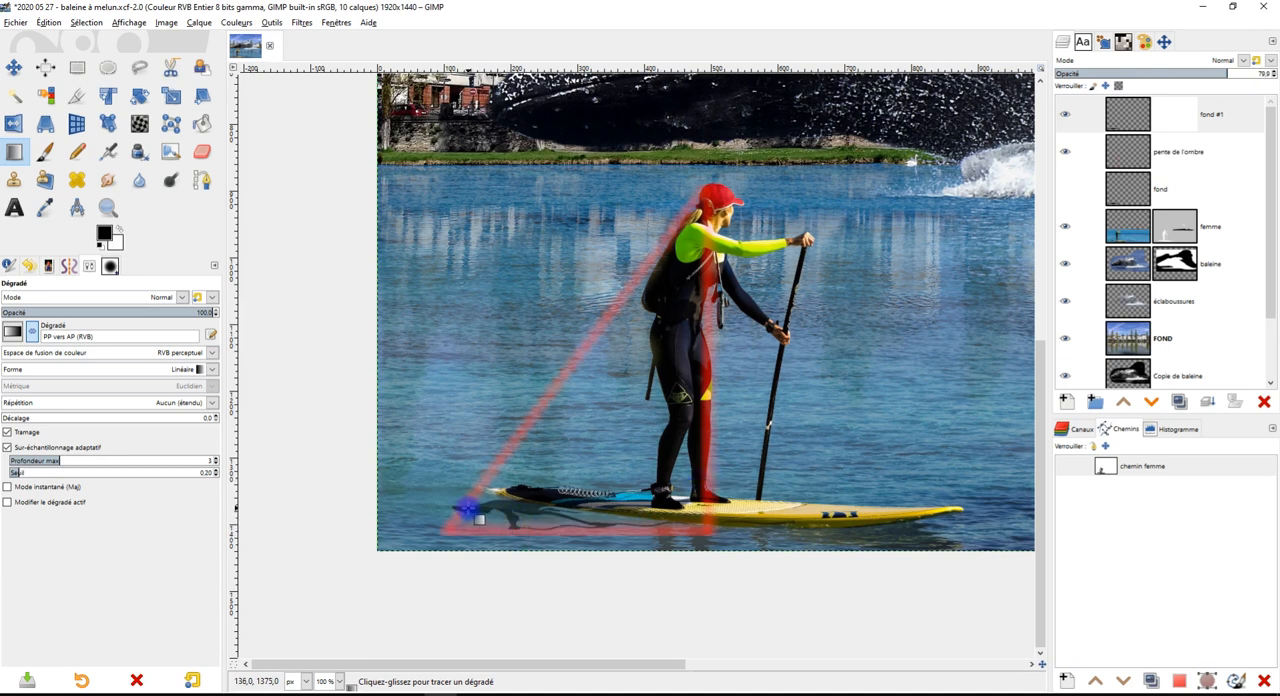
Draw a black-to-white linear gradient across the rippled shadow on the fond #1 mask, from behind the board's tail toward the feet
click(1182, 118)
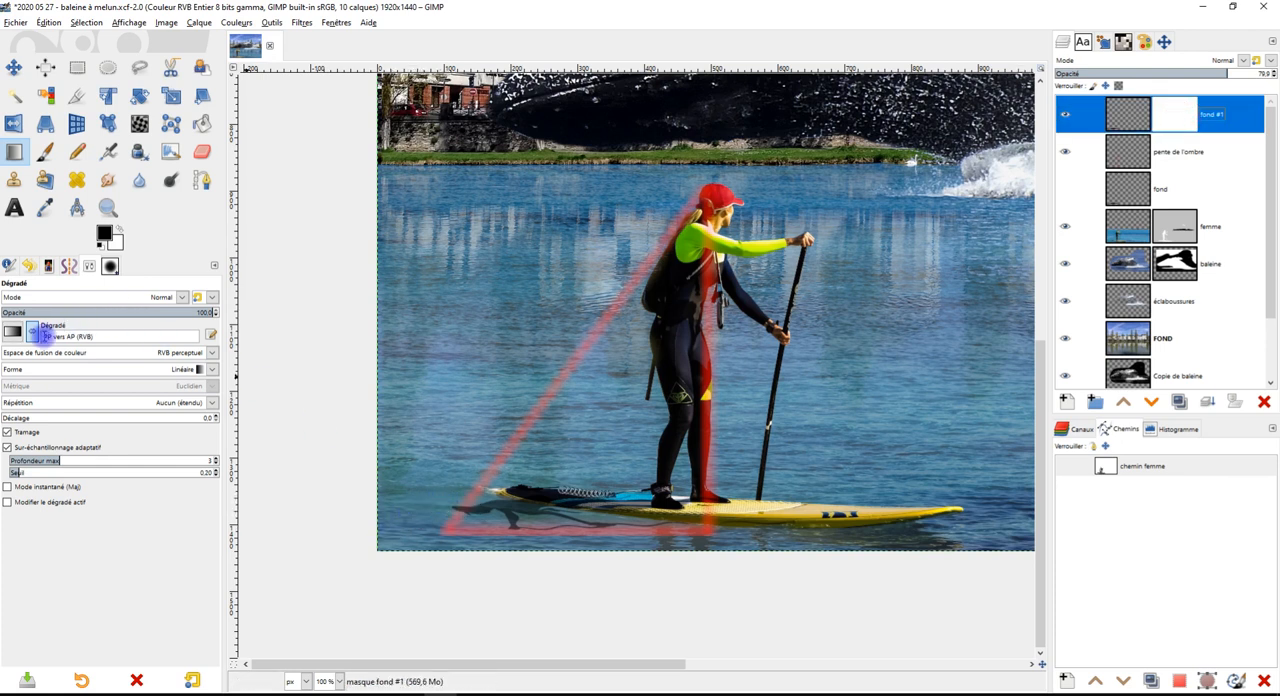
click(33, 333)
drag(423, 508, 672, 497)
drag(521, 504, 515, 504)
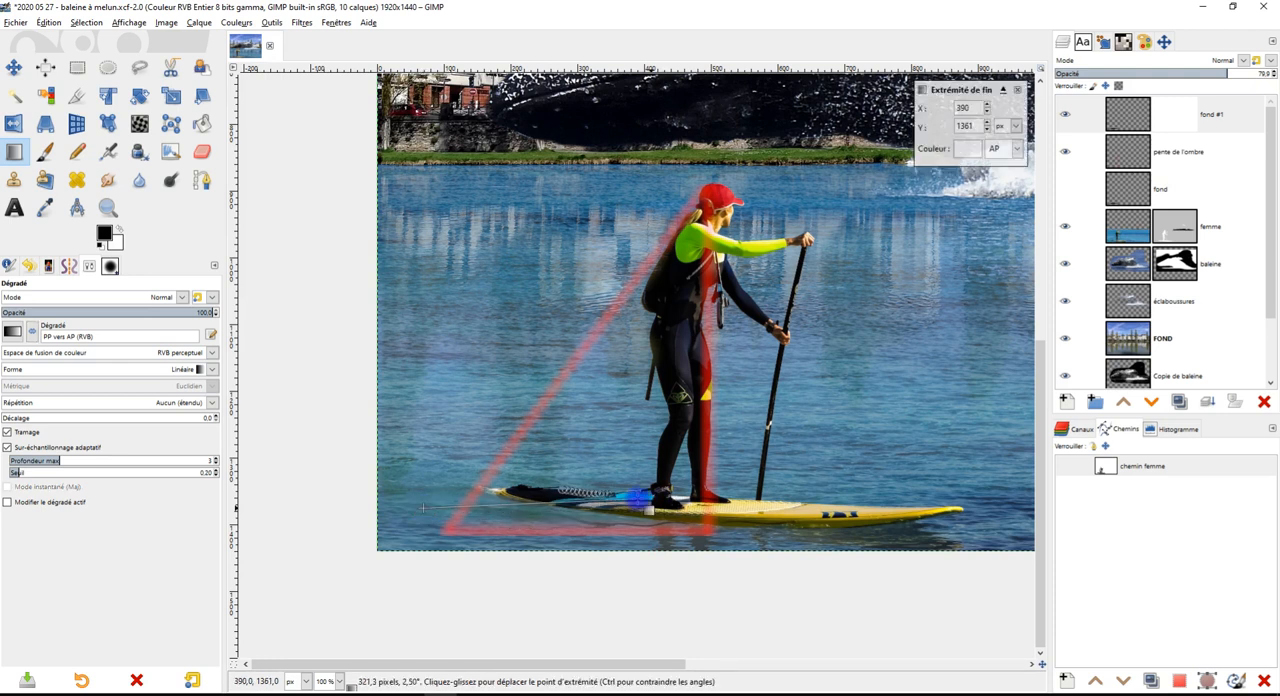
Reposition the gradient's start to about X 86, Y 1377 and its end to about X 309, Y 1375
drag(651, 499, 706, 495)
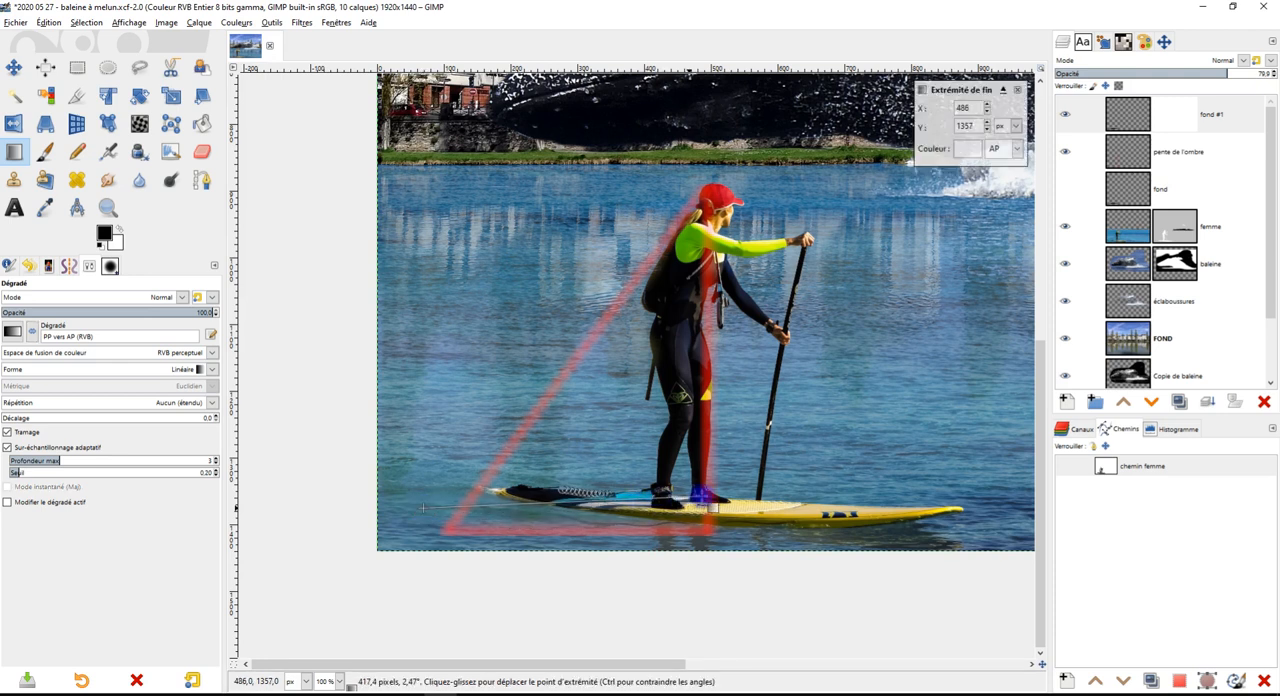
mouse_move(447, 519)
mouse_down()
mouse_move(460, 513)
mouse_move(435, 509)
mouse_up()
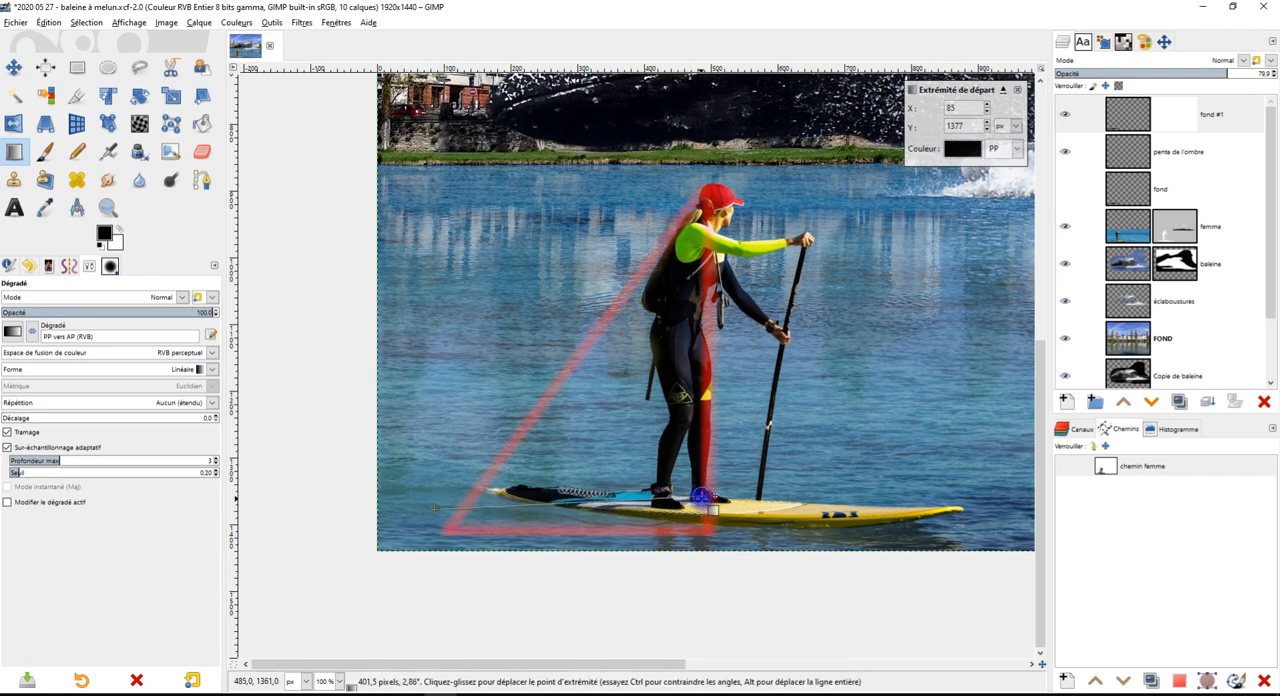
drag(703, 509, 608, 506)
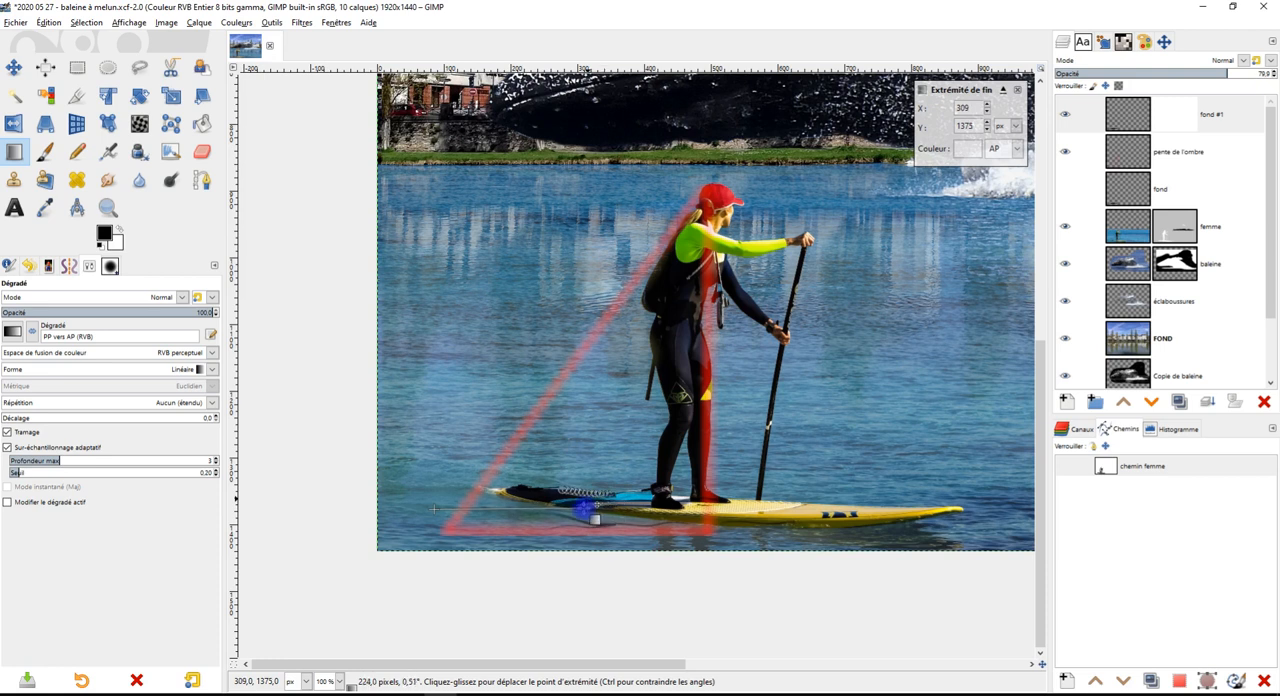
scroll(595, 519, up, 1)
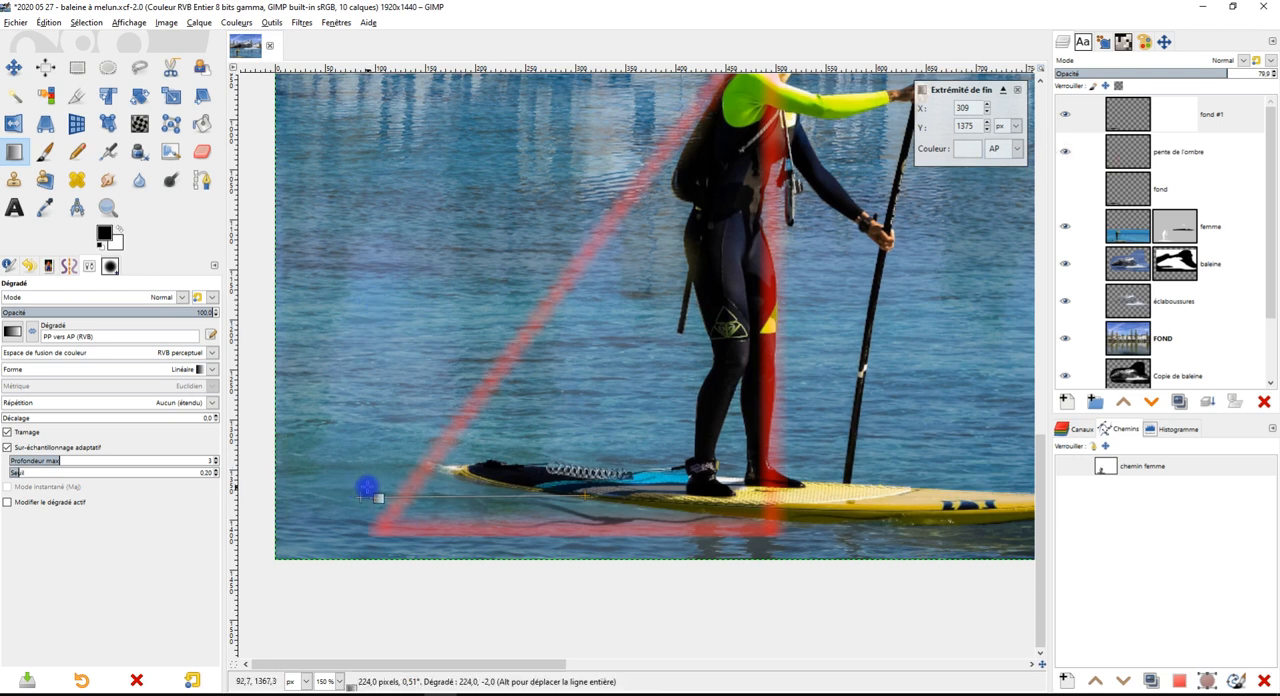
drag(362, 494, 361, 497)
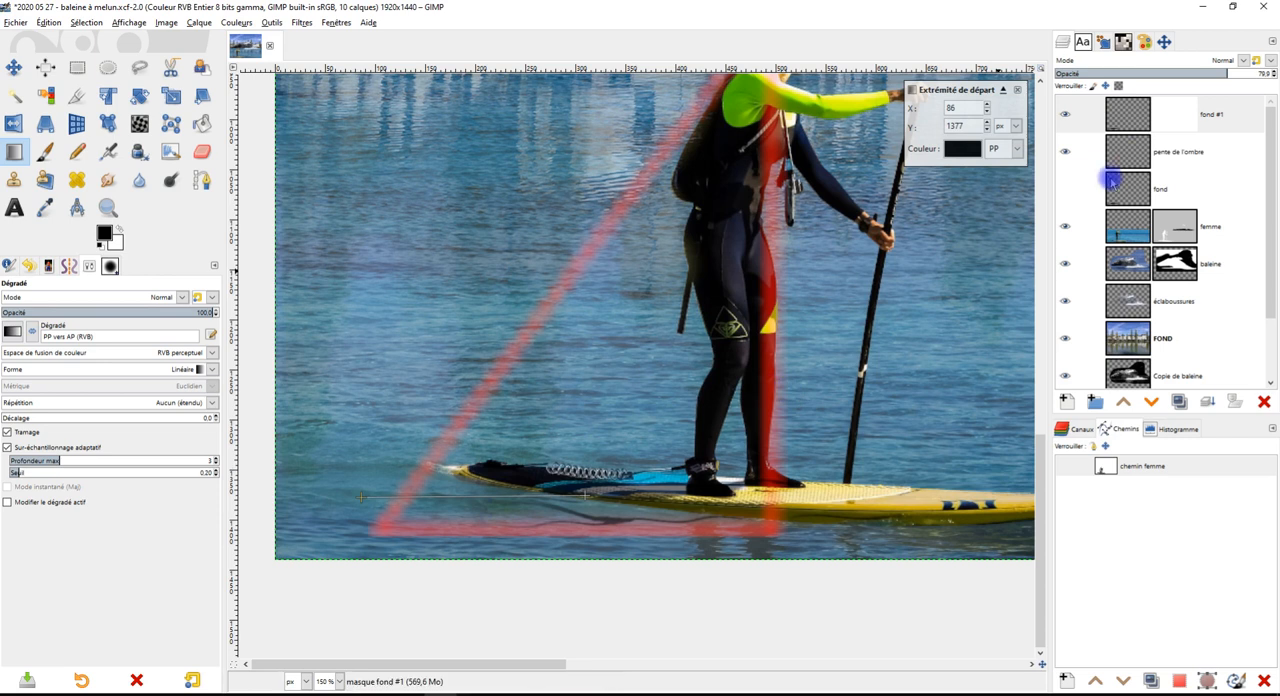
click(962, 148)
mouse_move(850, 128)
mouse_down()
mouse_move(834, 117)
mouse_move(830, 134)
mouse_up()
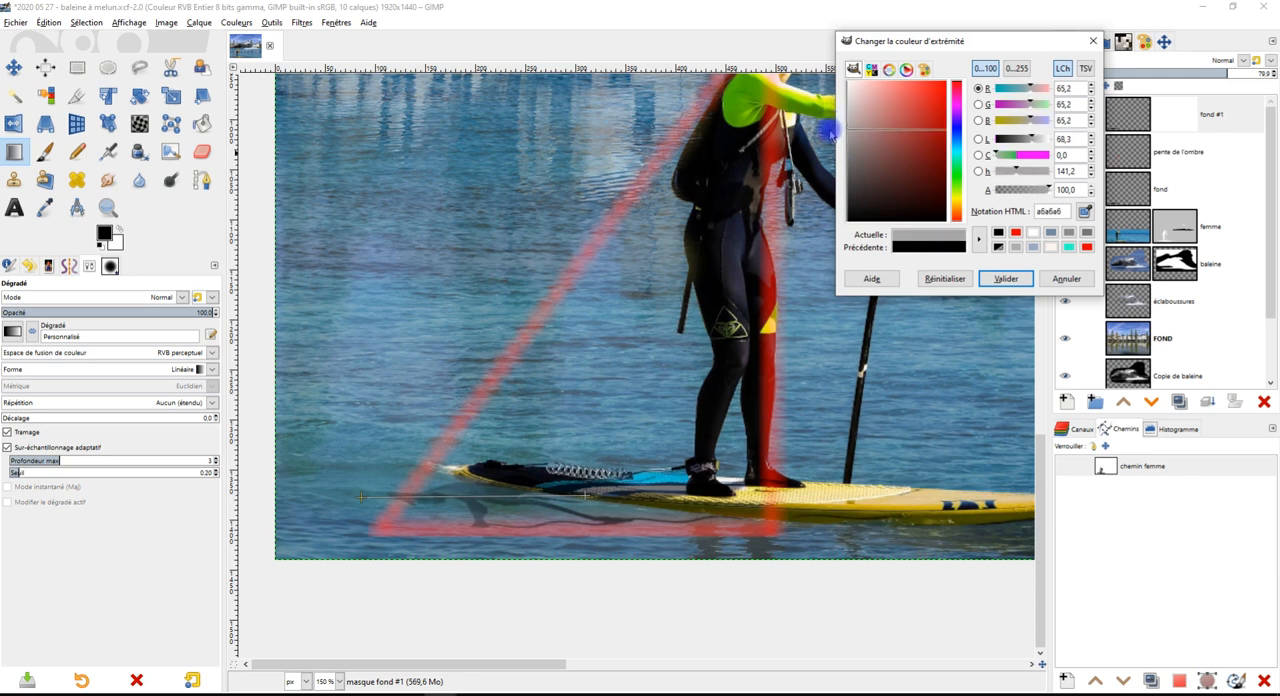
drag(830, 134, 830, 145)
click(1066, 279)
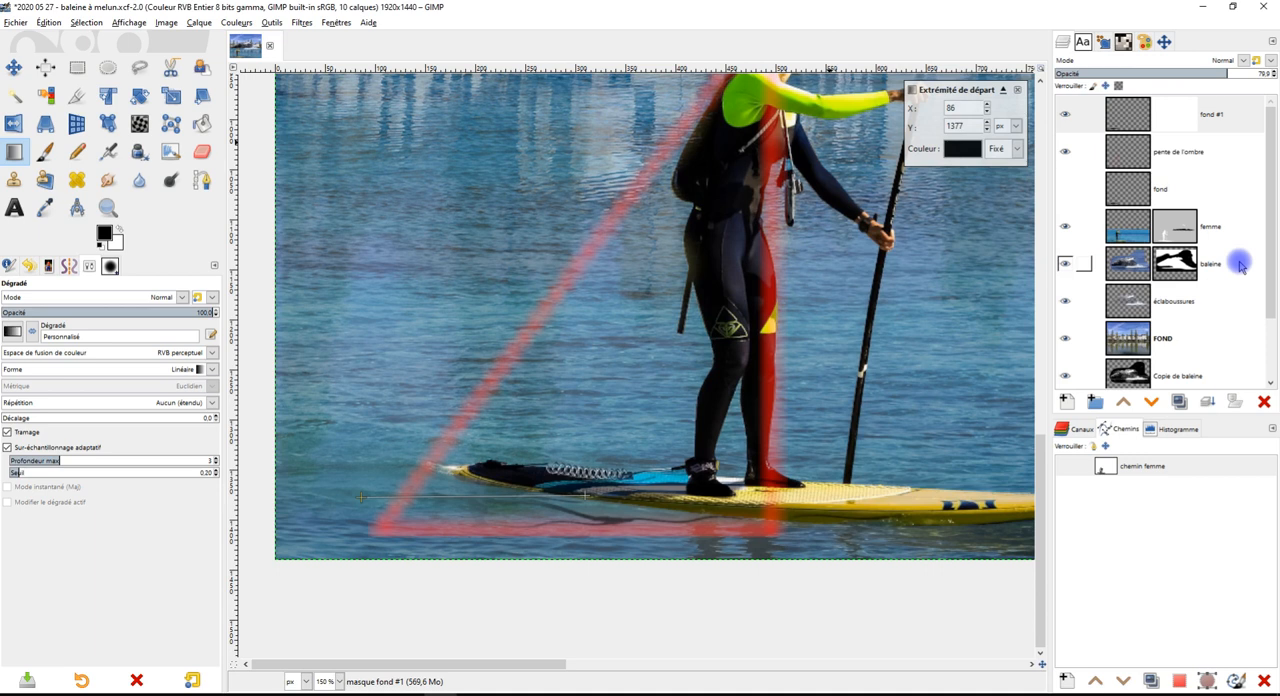
Move the gradient's end to about X 335, Y 1375 and its start outside the image to about X -83, Y 1395, and apply it
mouse_move(588, 497)
mouse_down()
mouse_move(633, 492)
mouse_move(613, 494)
mouse_up()
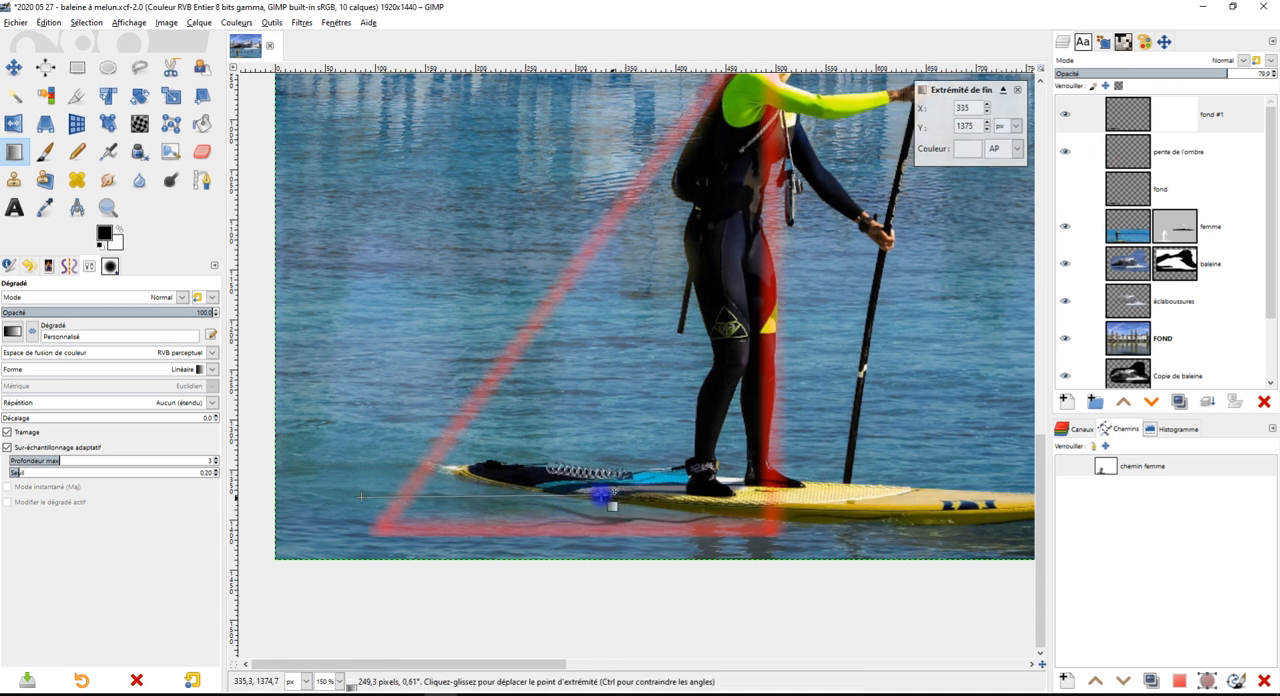
drag(362, 496, 226, 492)
drag(598, 557, 829, 510)
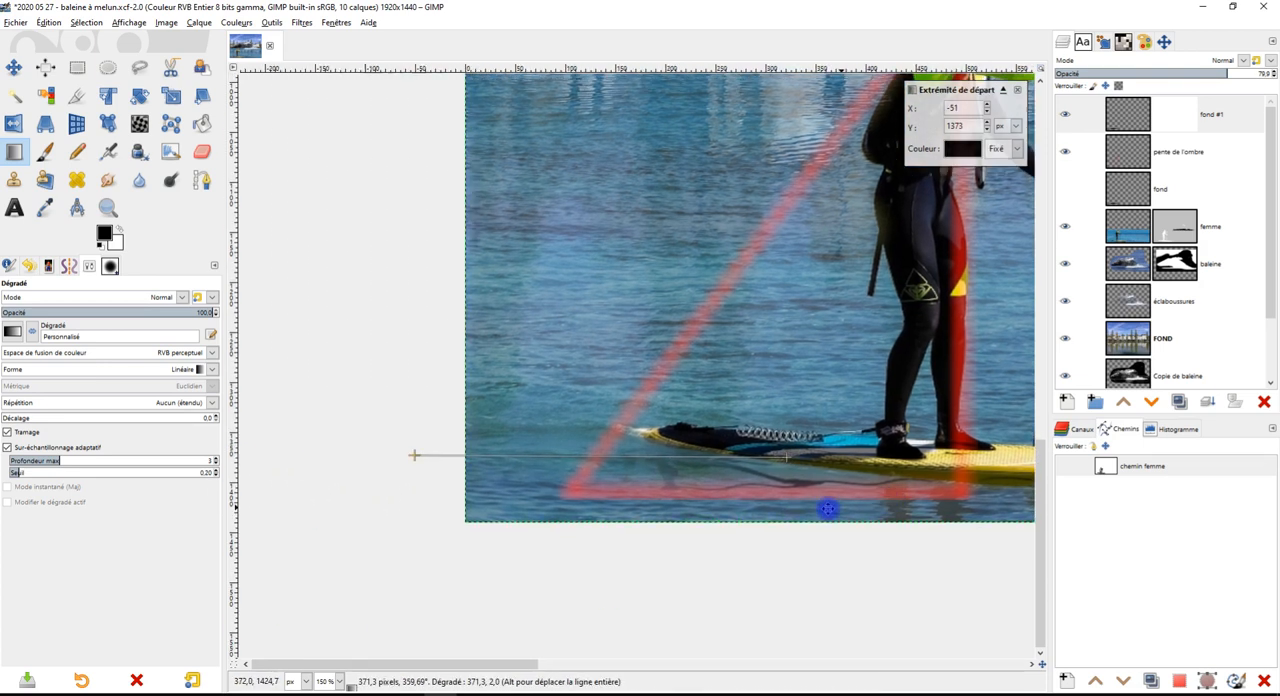
drag(454, 446, 423, 467)
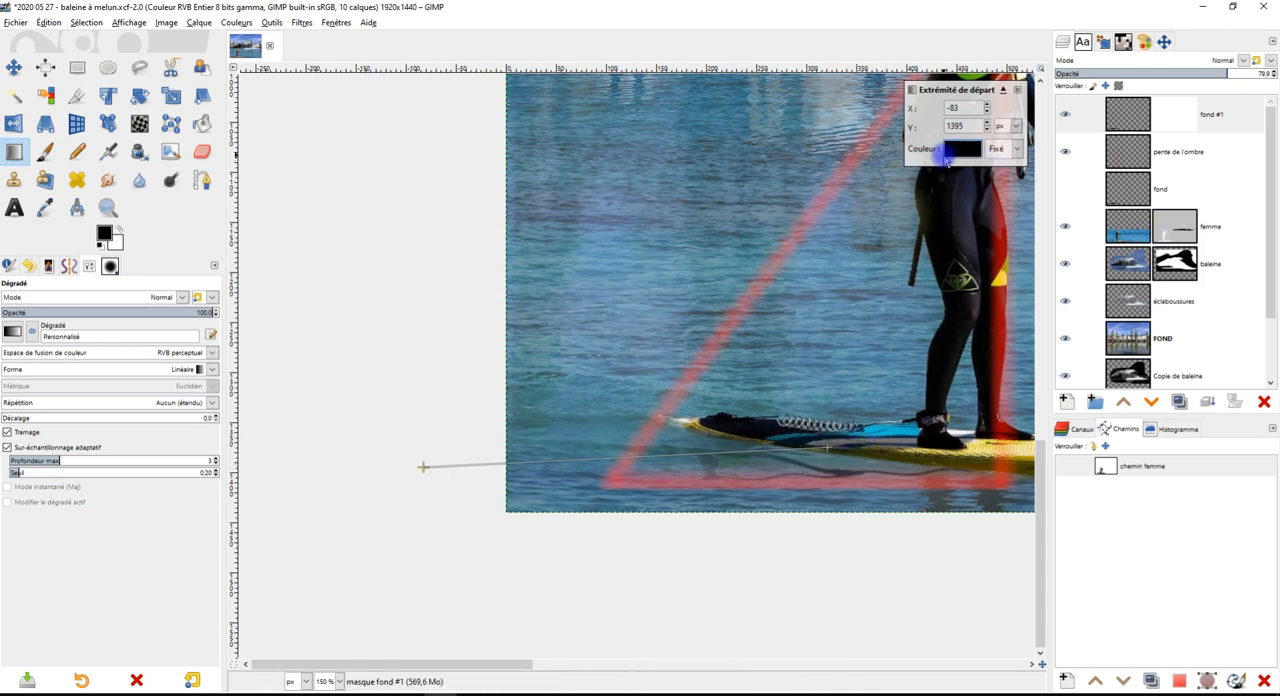
key(Return)
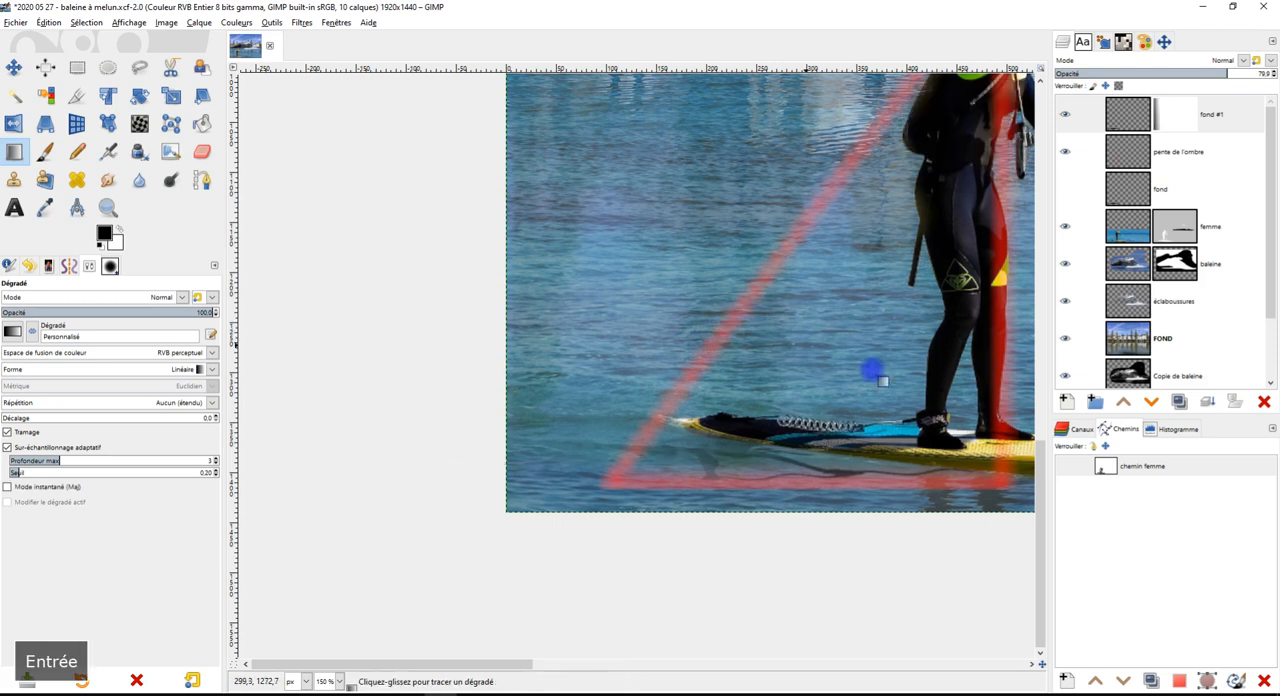
Hide the pente de l'ombre layer with the red guide triangle to judge the faded shadow
drag(894, 371, 671, 414)
scroll(637, 417, down, 1)
scroll(569, 462, up, 1)
mouse_move(650, 470)
mouse_down()
mouse_move(643, 451)
mouse_move(630, 456)
mouse_up()
drag(802, 290, 779, 424)
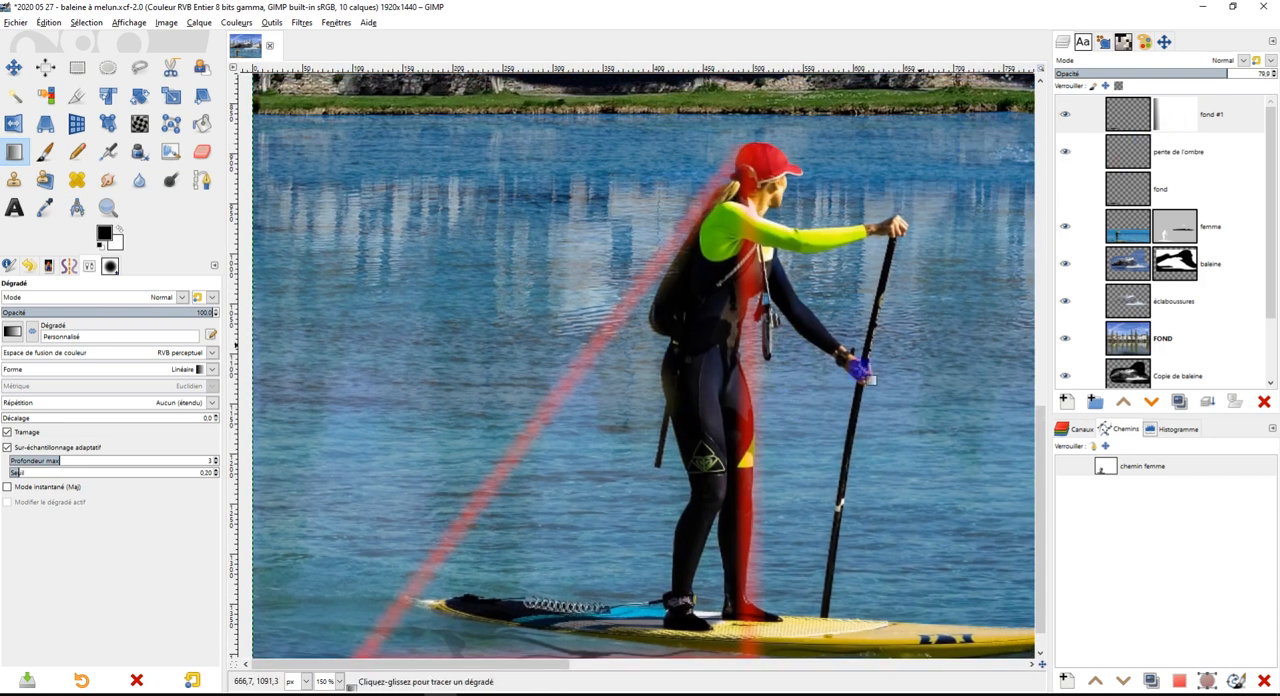
click(1065, 152)
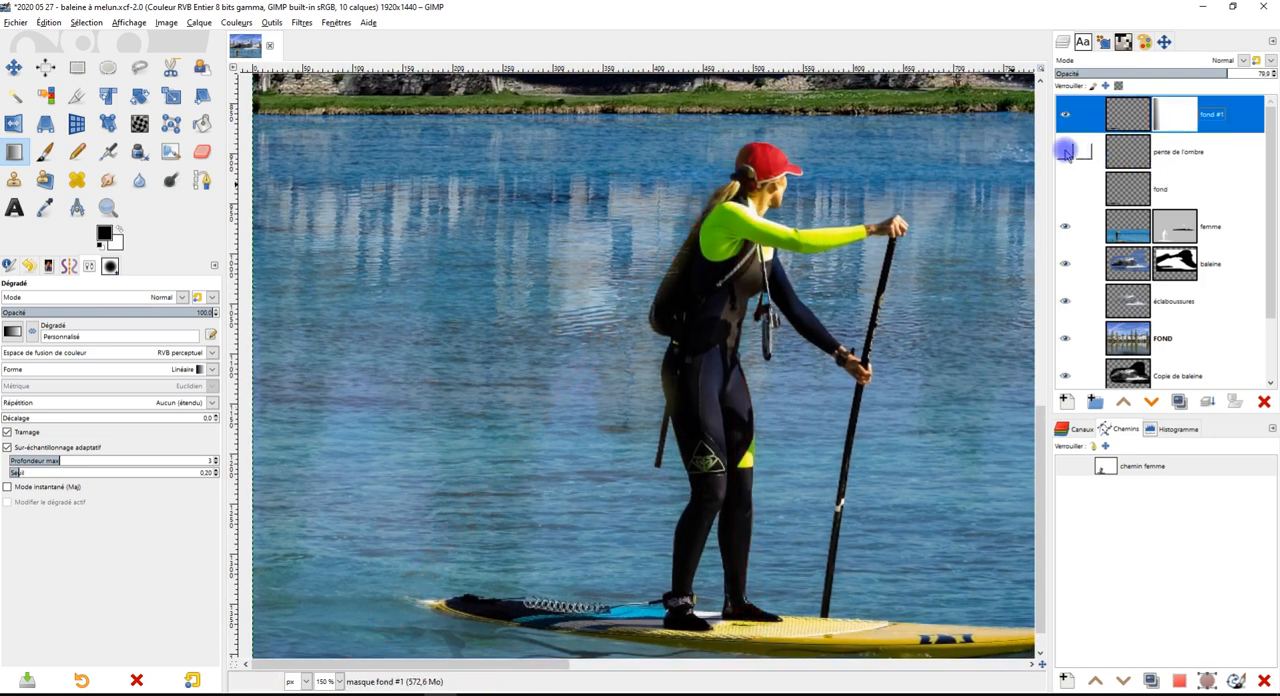
Rename the fond #1 layer as "ombre g'mic Wave"
double_click(1212, 116)
text(ombre Wave)
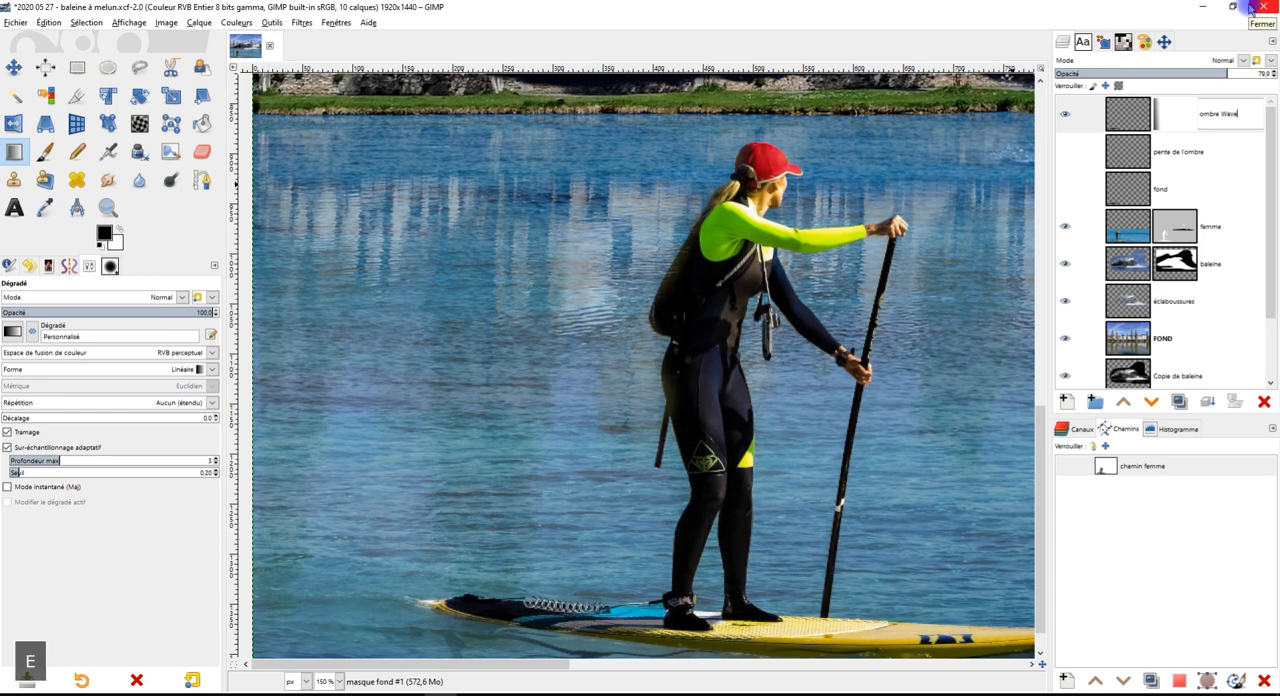
key(Return)
key(ctrl+Left)
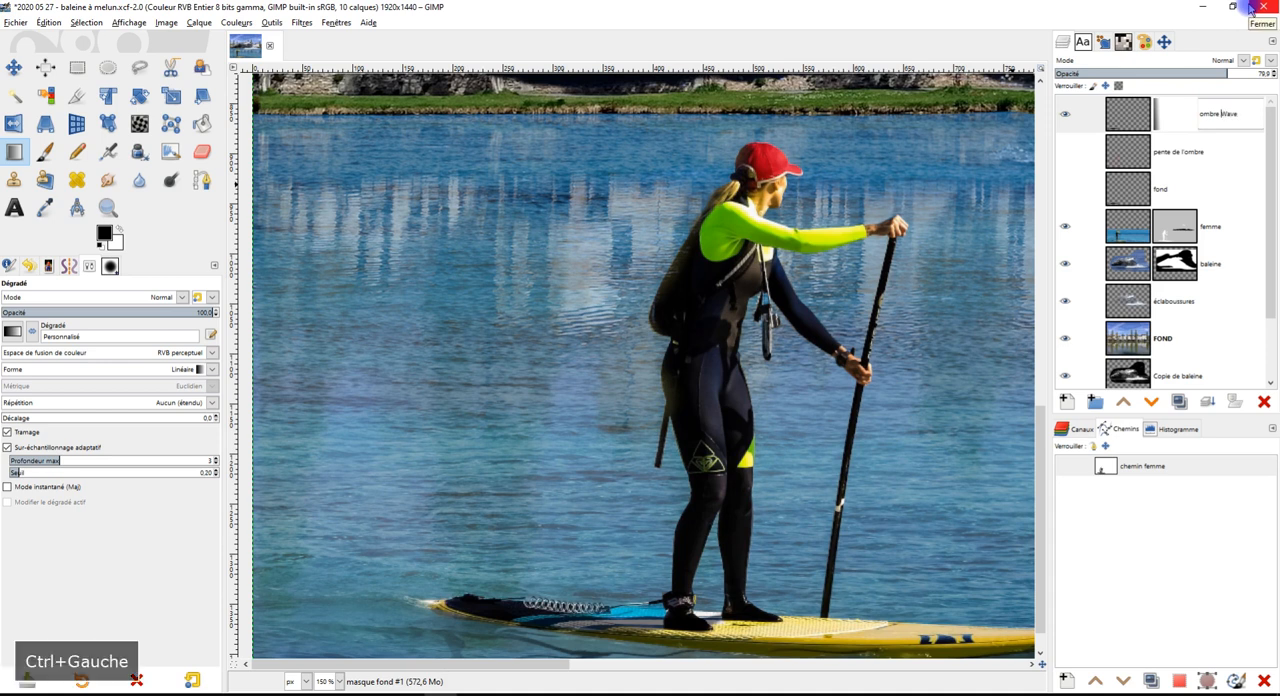
key(g)
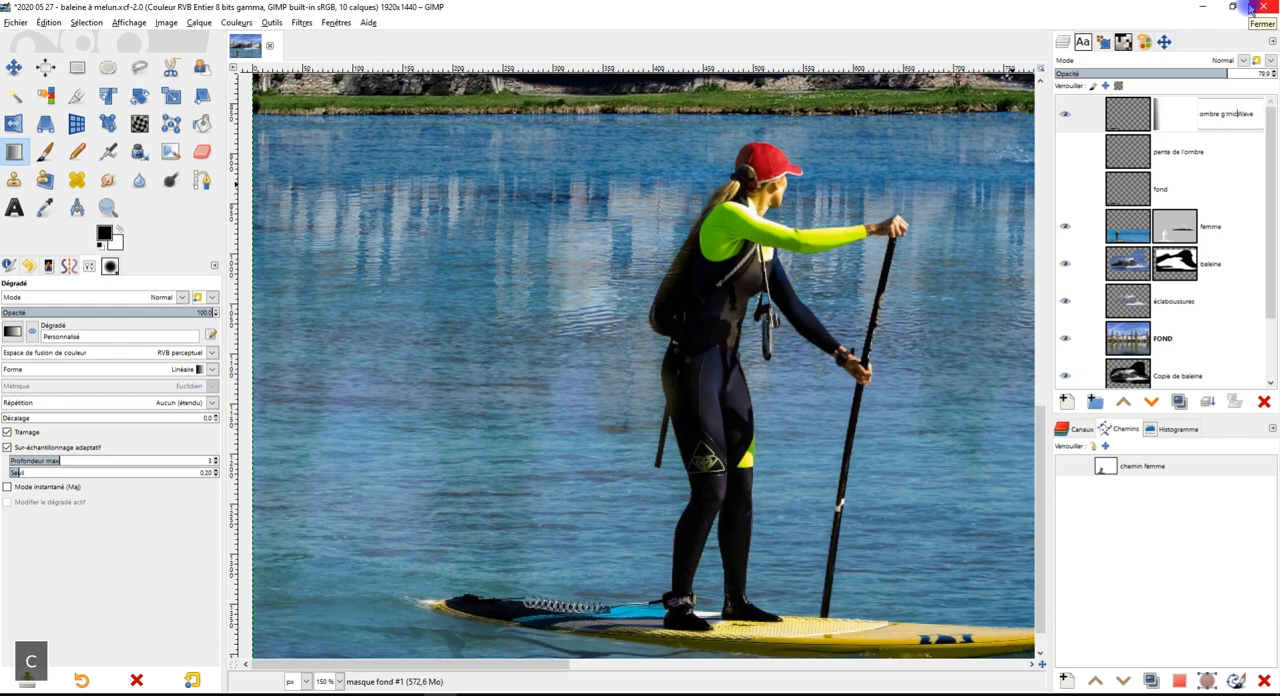
key(Return)
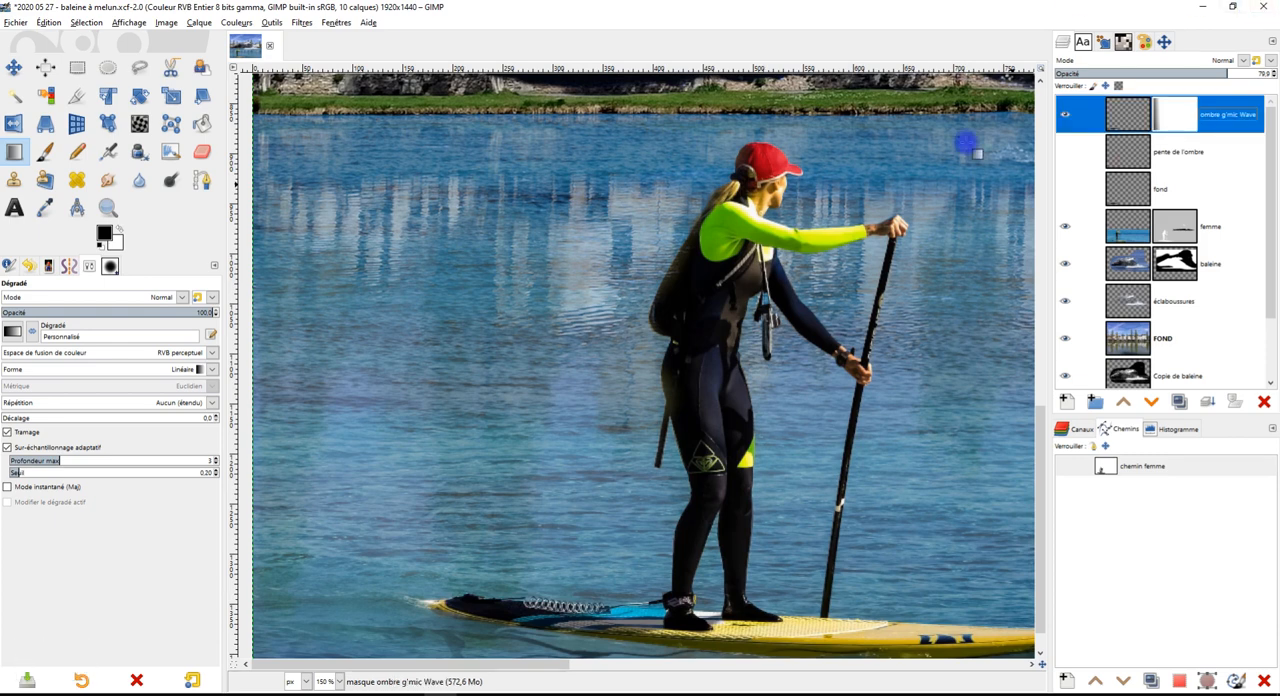
Activate the ombre g'mic Wave layer's mask and set up the Smudge tool with a brush size of 108
scroll(733, 388, down, 1)
scroll(800, 410, down, 2)
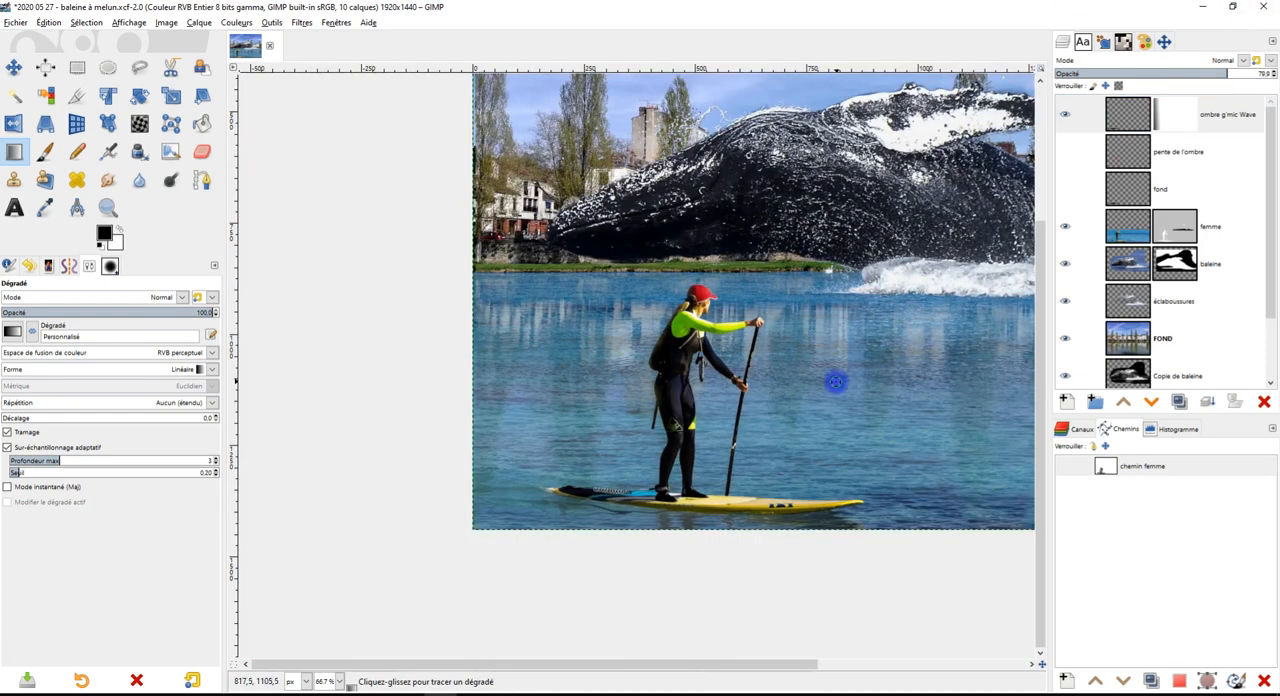
scroll(760, 420, up, 3)
scroll(715, 430, up, 3)
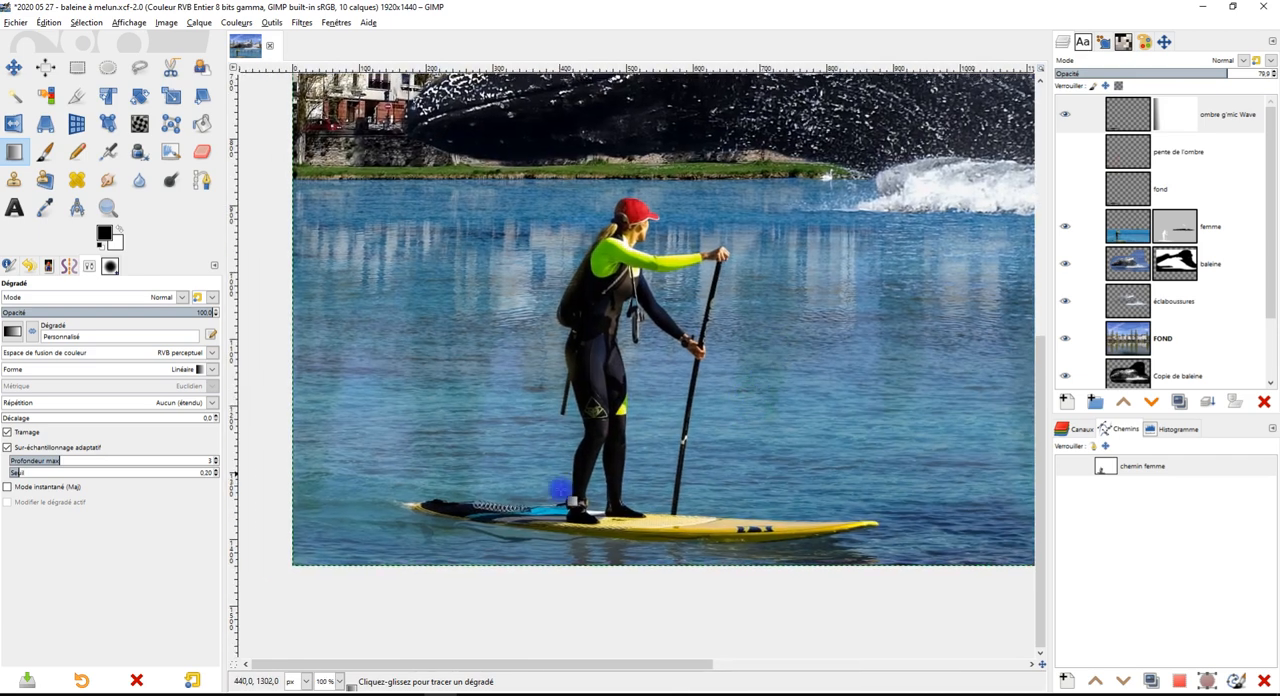
scroll(560, 533, down, 2)
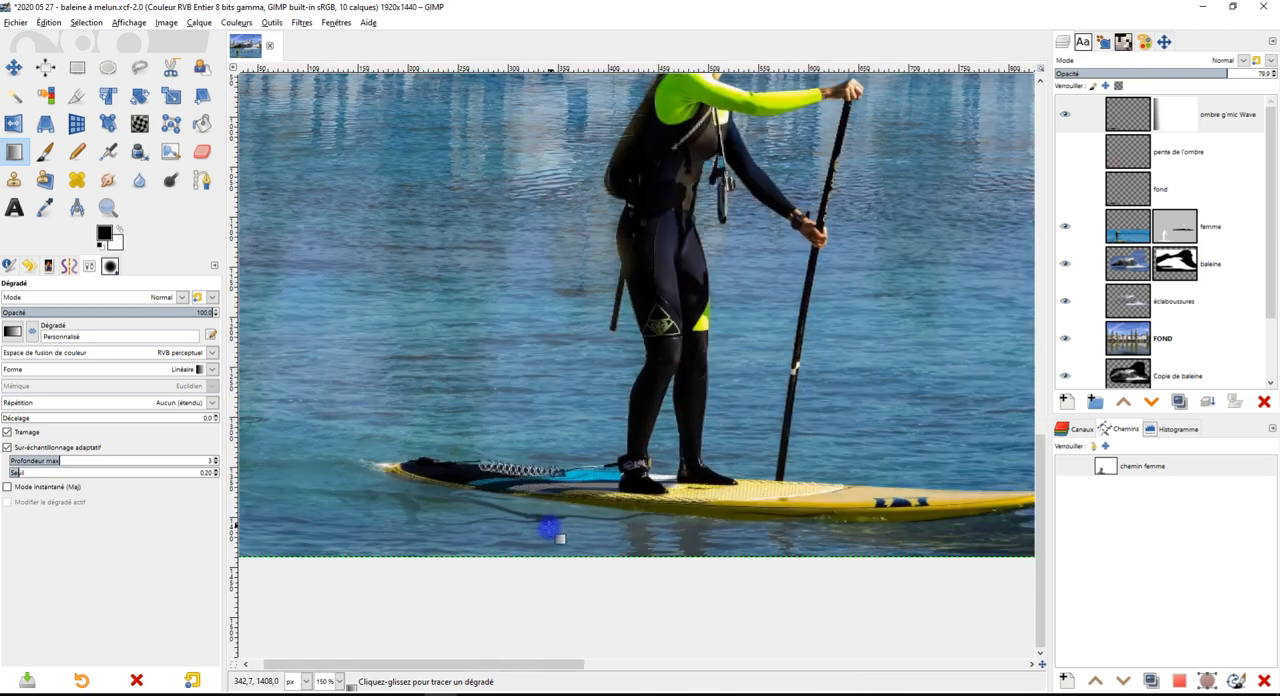
scroll(560, 533, up, 2)
click(1165, 115)
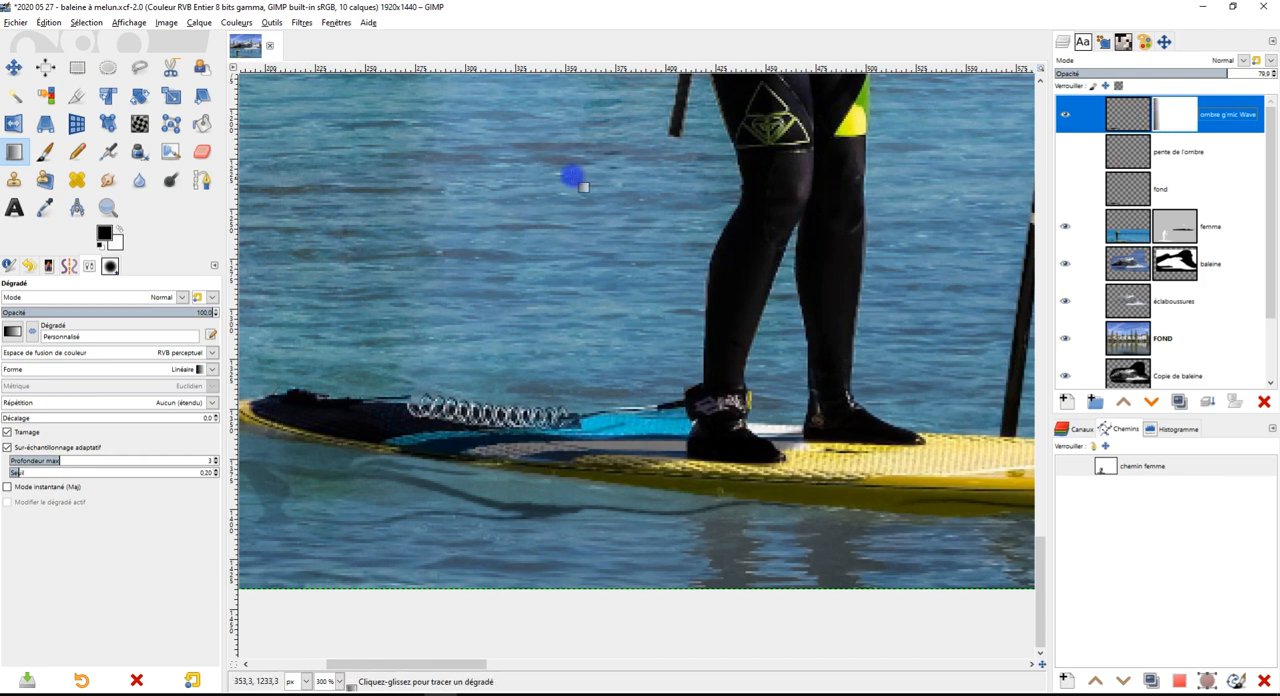
click(108, 179)
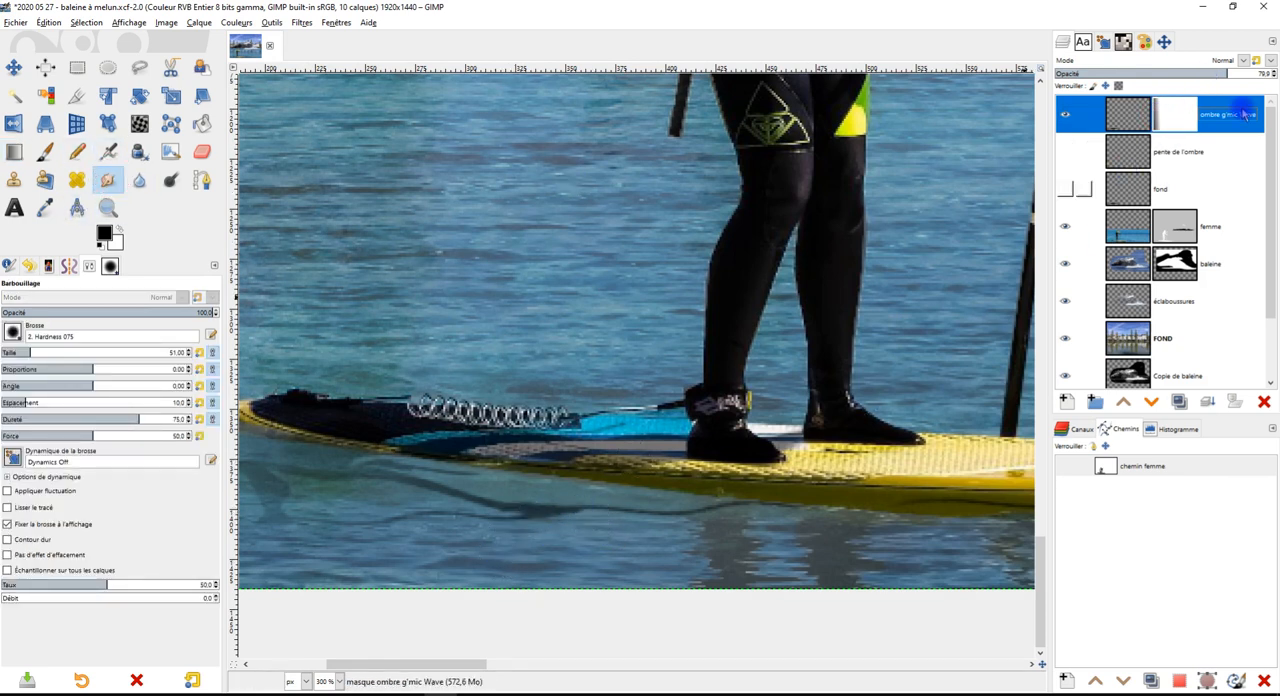
click(46, 352)
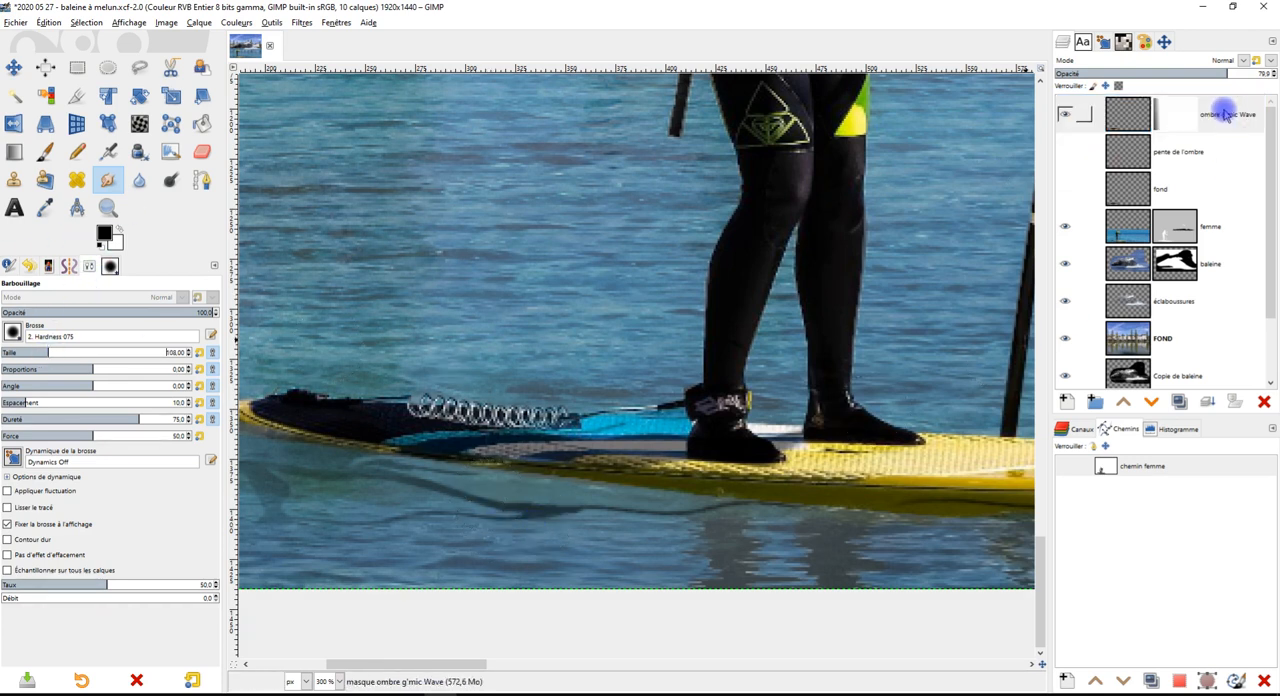
click(1176, 114)
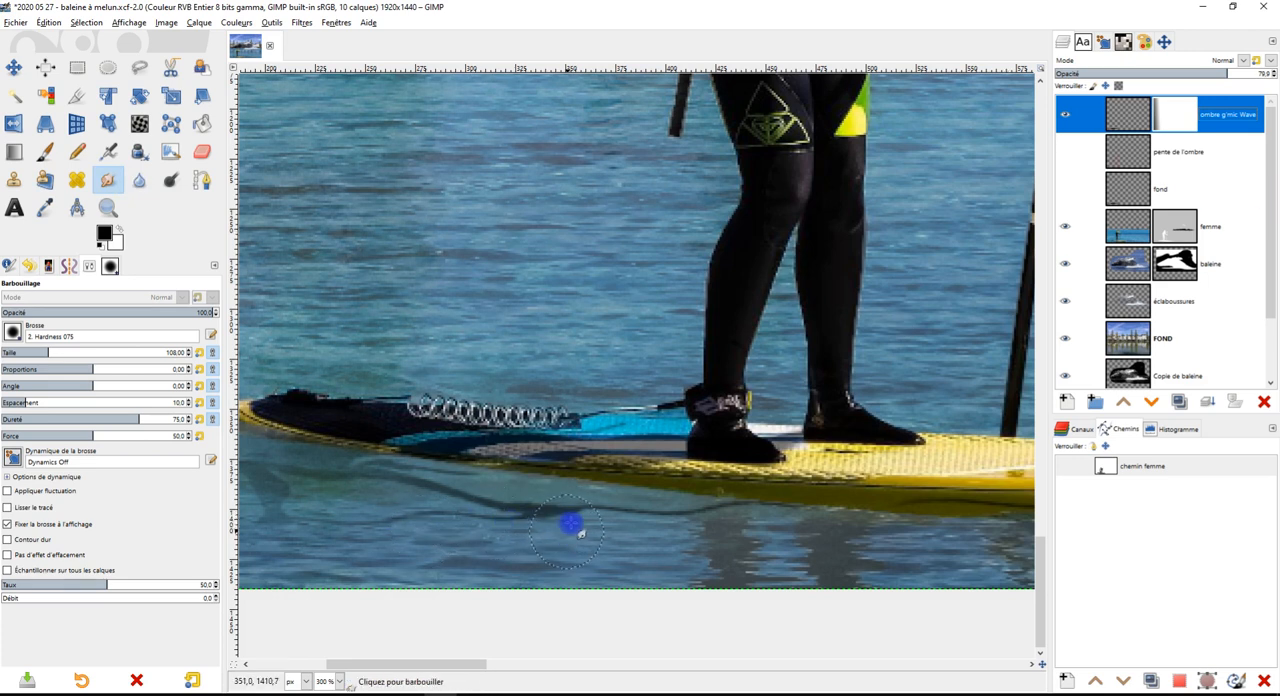
Smudge the ombre g'mic Wave mask along the cast shadow below the board's tail and check the blend with the water
scroll(577, 510, down, 1)
scroll(577, 505, up, 1)
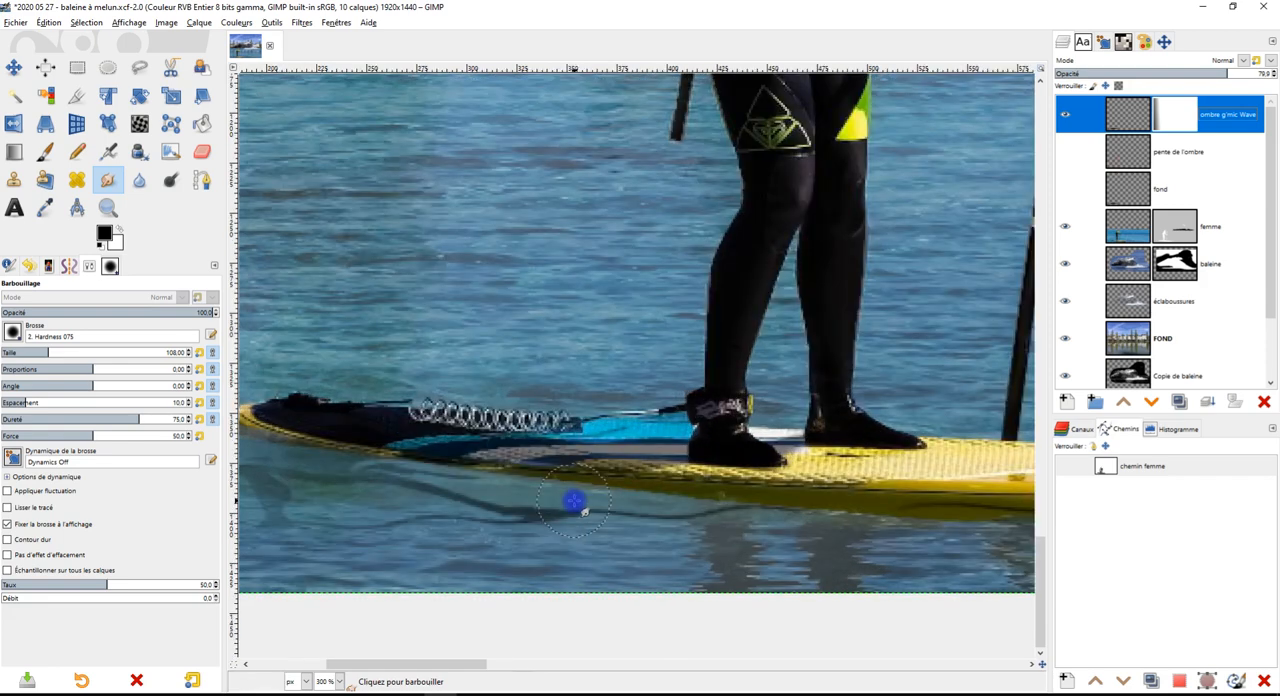
scroll(516, 505, down, 2)
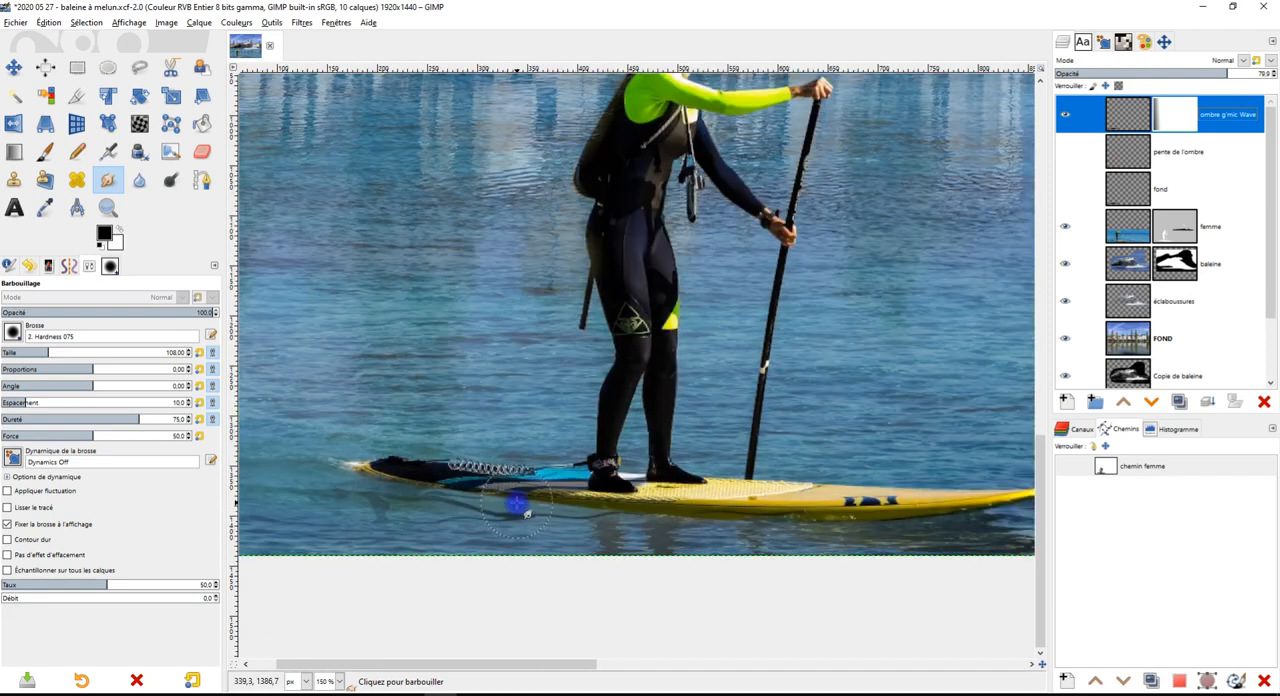
scroll(515, 516, down, 1)
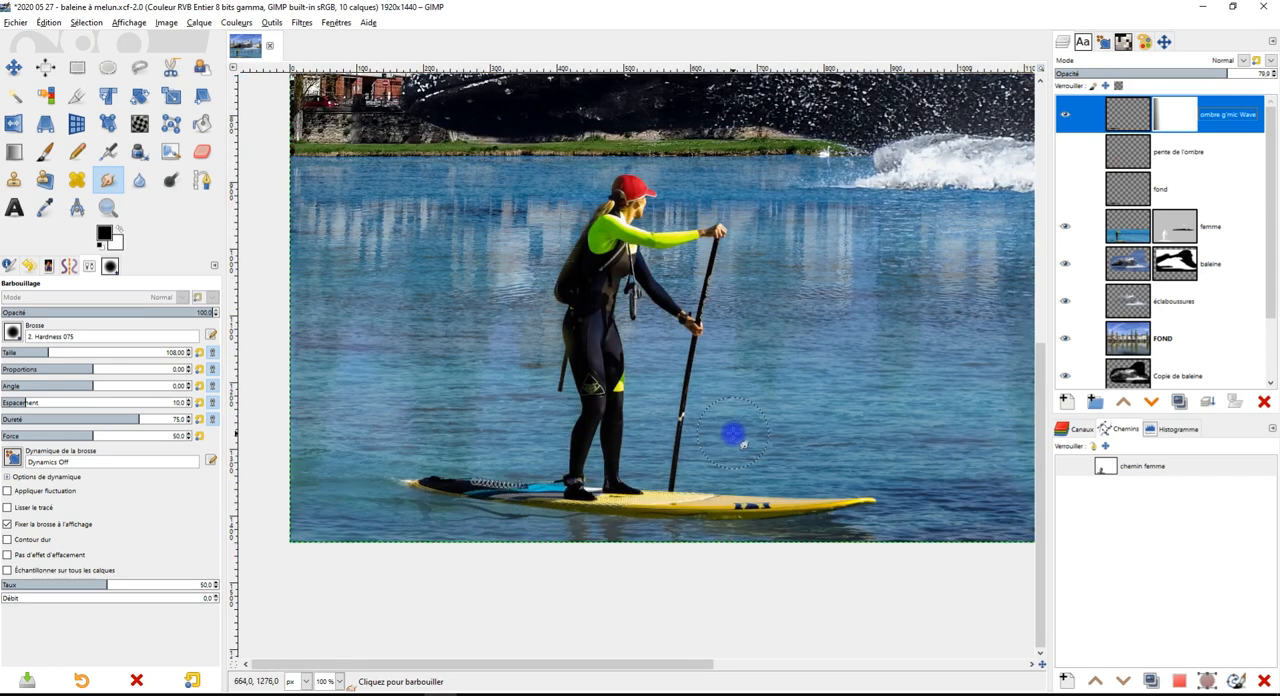
scroll(505, 518, up, 4)
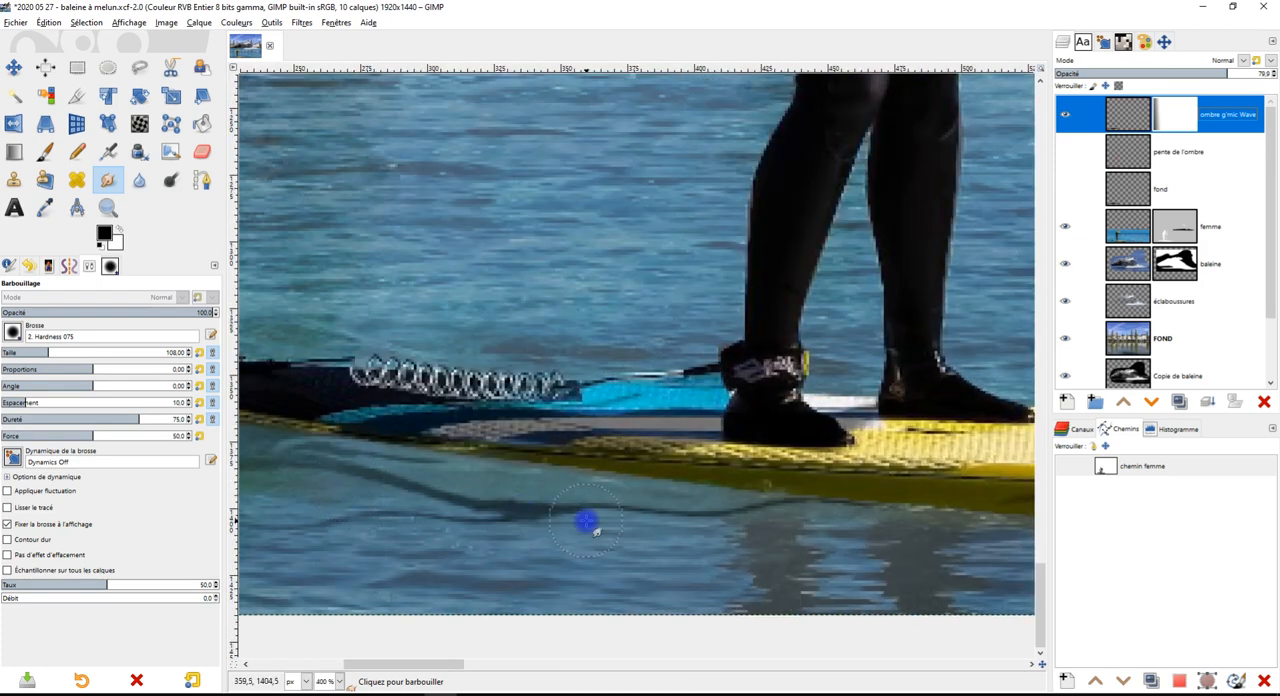
scroll(587, 521, down, 2)
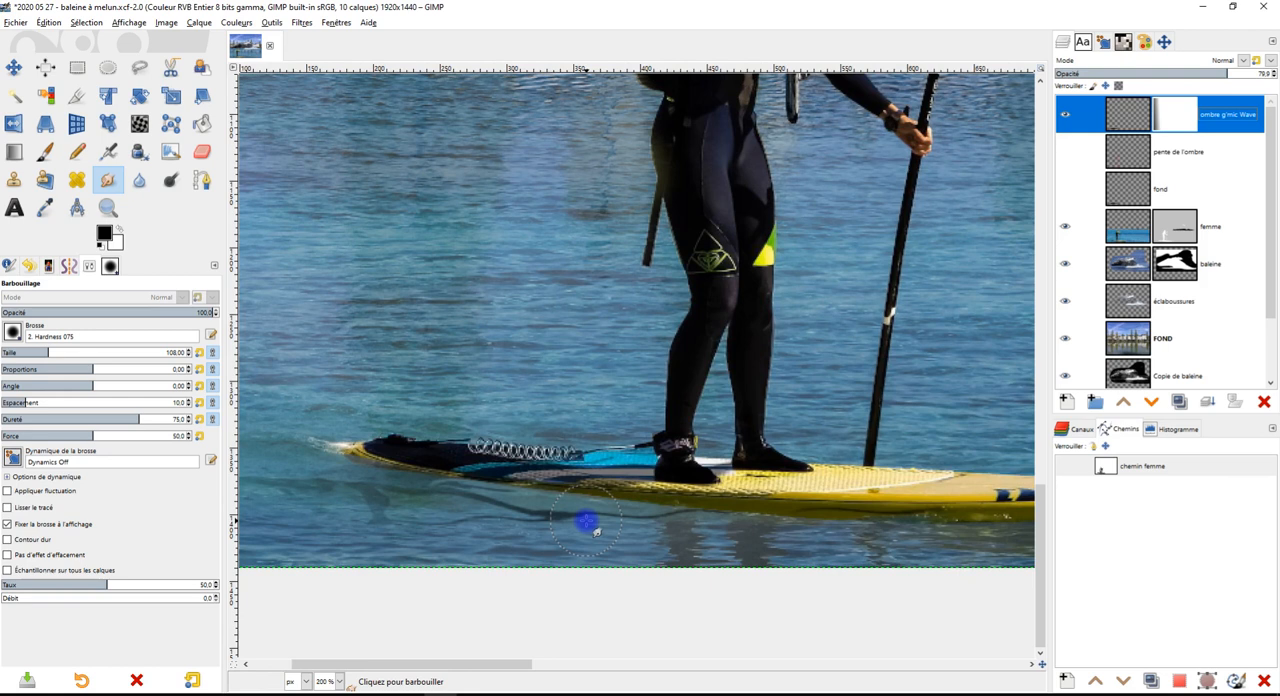
scroll(587, 521, up, 1)
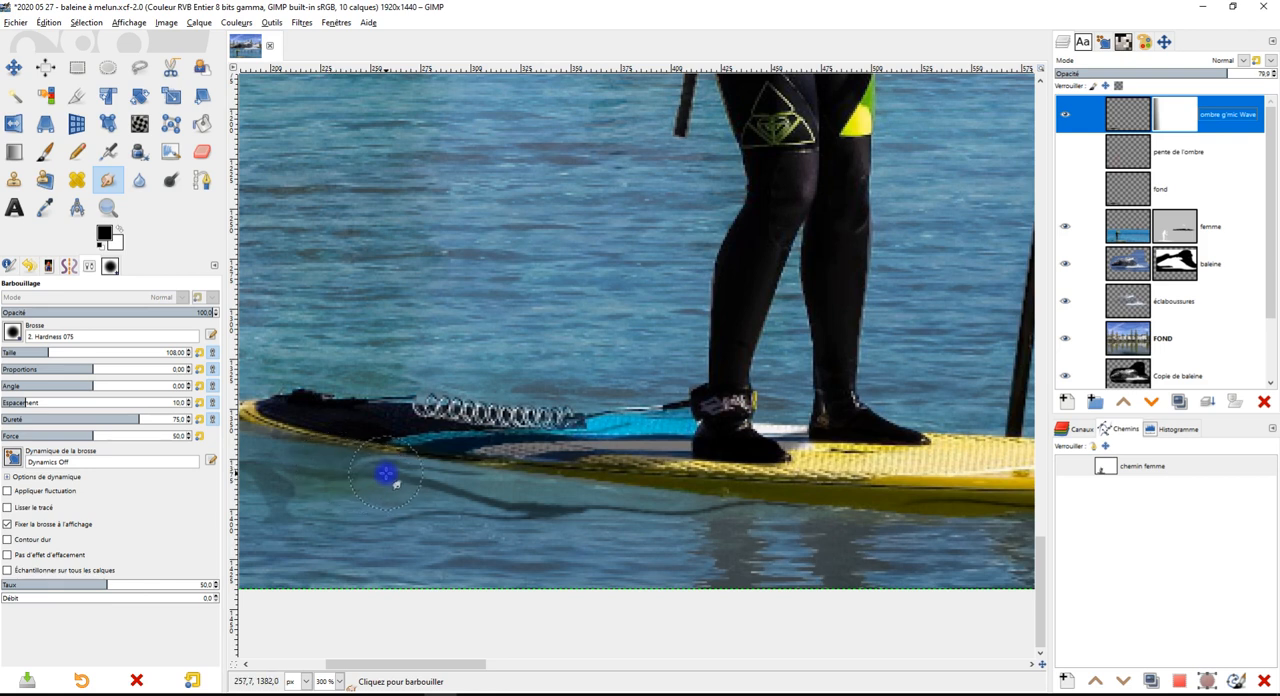
mouse_move(373, 477)
mouse_down()
mouse_move(555, 527)
mouse_move(337, 481)
mouse_move(534, 514)
mouse_move(549, 514)
mouse_move(381, 494)
mouse_move(564, 502)
mouse_up()
drag(390, 517, 664, 528)
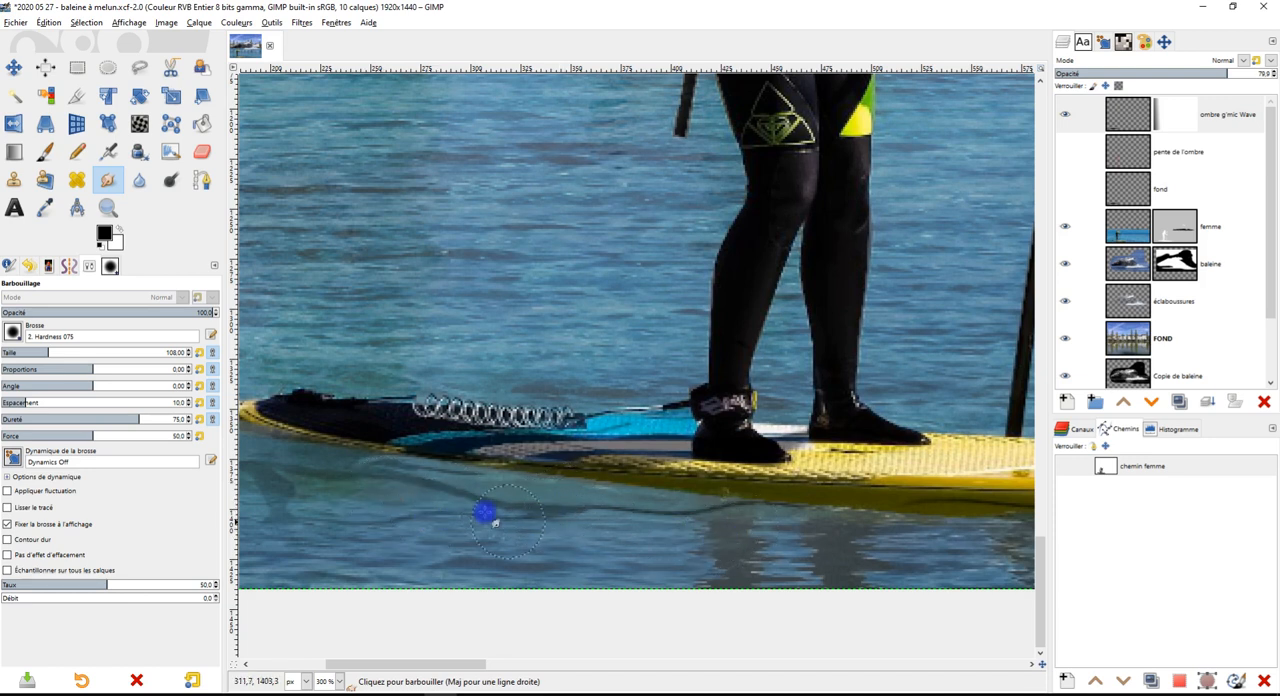
scroll(833, 456, down, 7)
scroll(665, 500, up, 5)
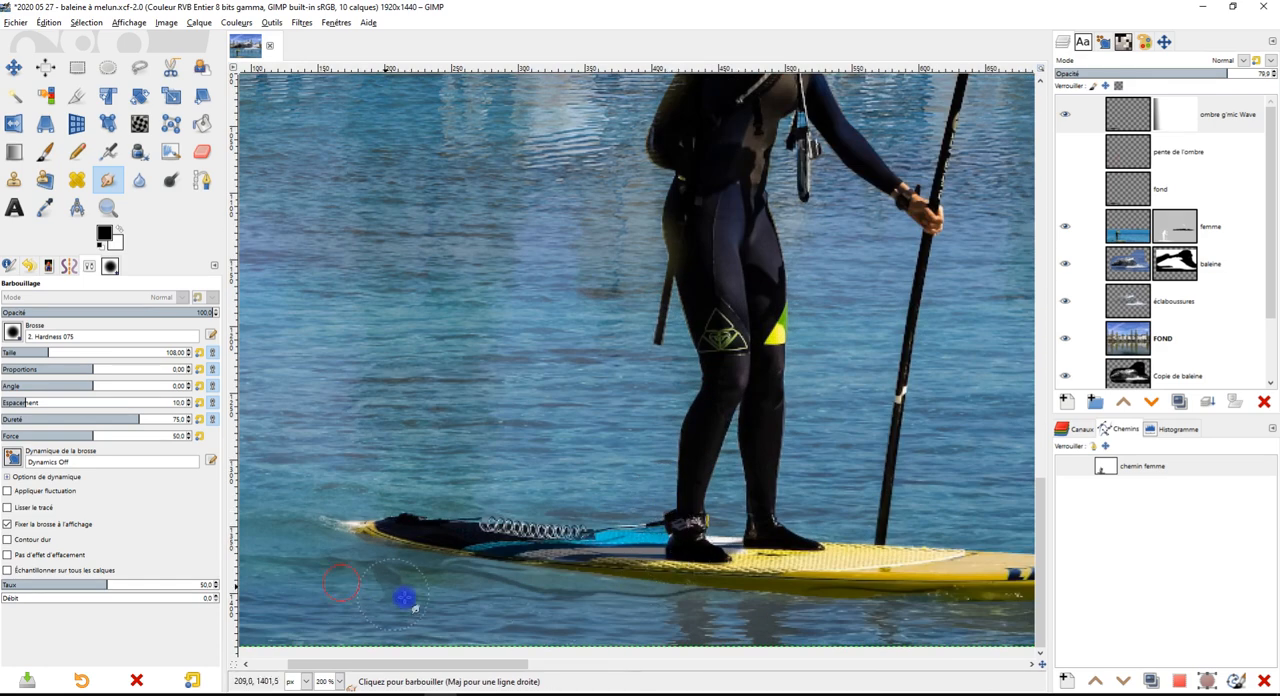
scroll(789, 503, down, 2)
drag(846, 463, 746, 500)
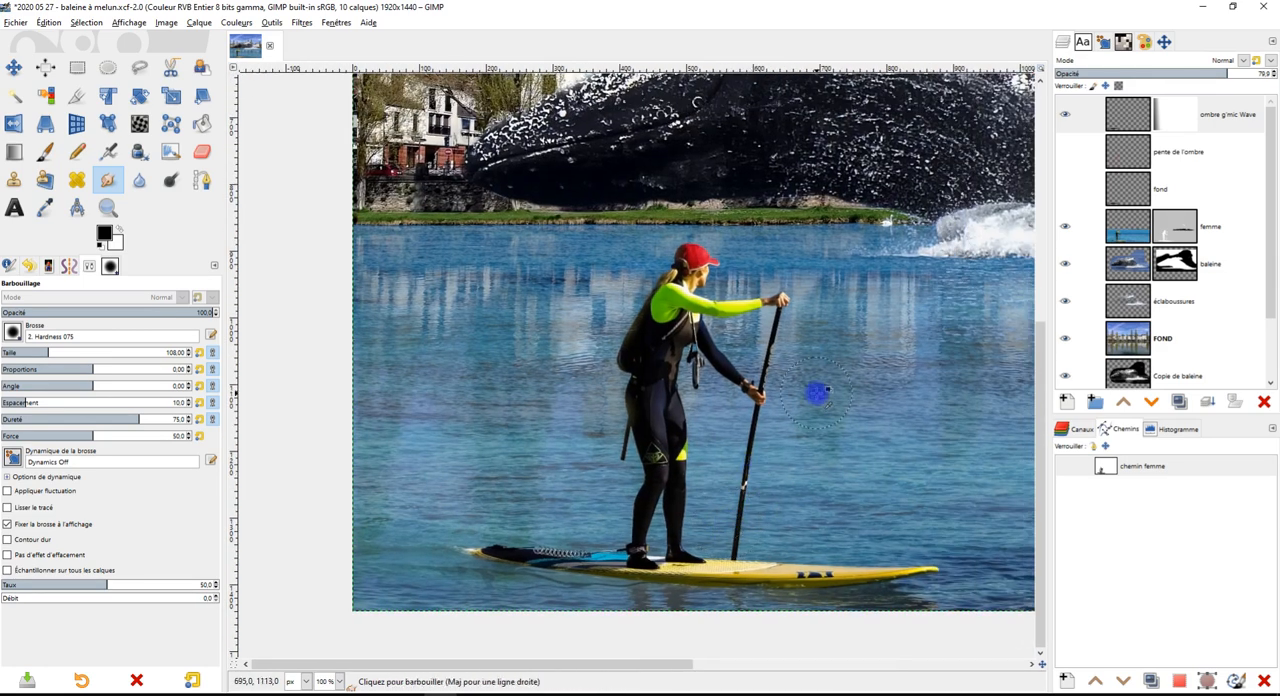
Create a transparent layer named "ombre planche" directly above the baleine layer, below femme
scroll(817, 394, down, 1)
drag(886, 370, 716, 407)
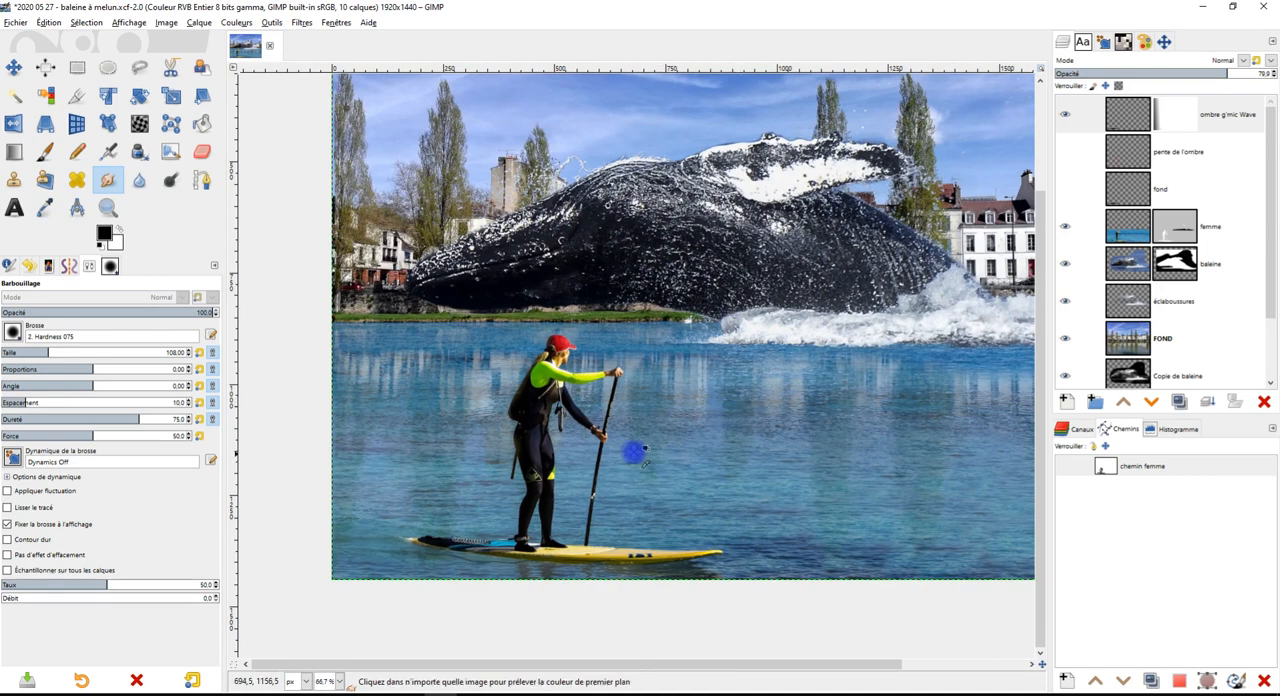
scroll(631, 449, up, 1)
scroll(660, 530, down, 2)
scroll(713, 507, up, 3)
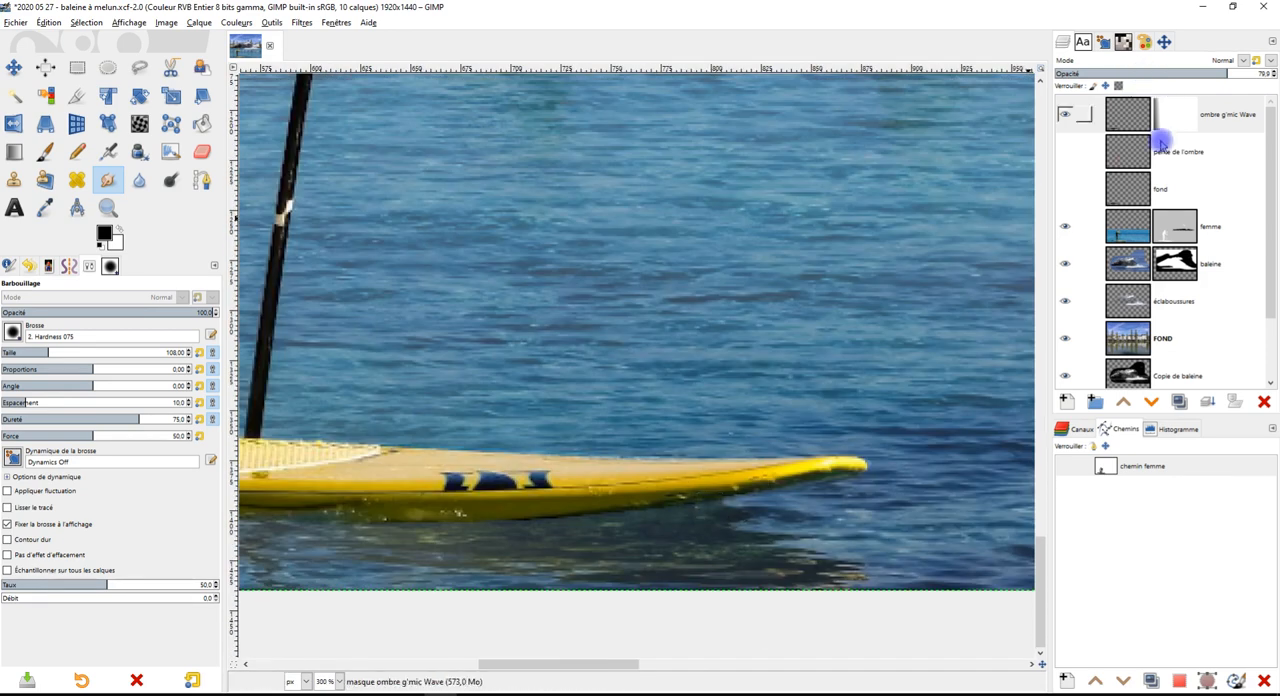
click(1140, 232)
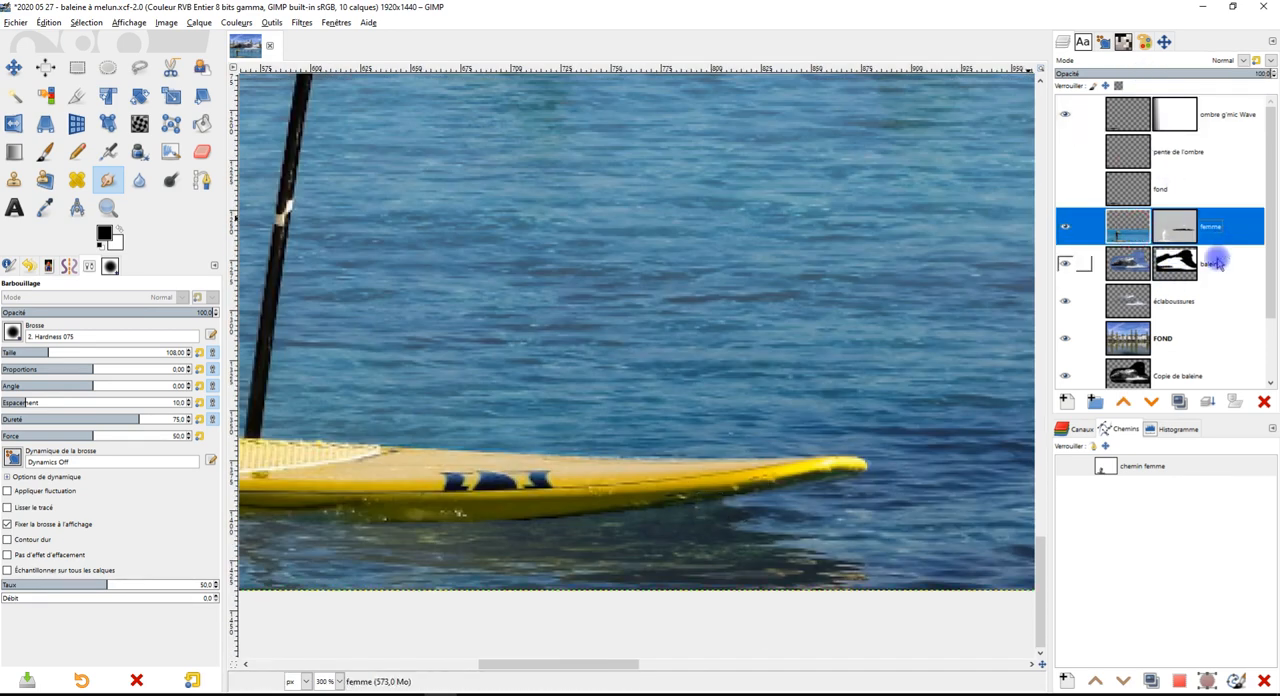
click(1125, 265)
click(1066, 401)
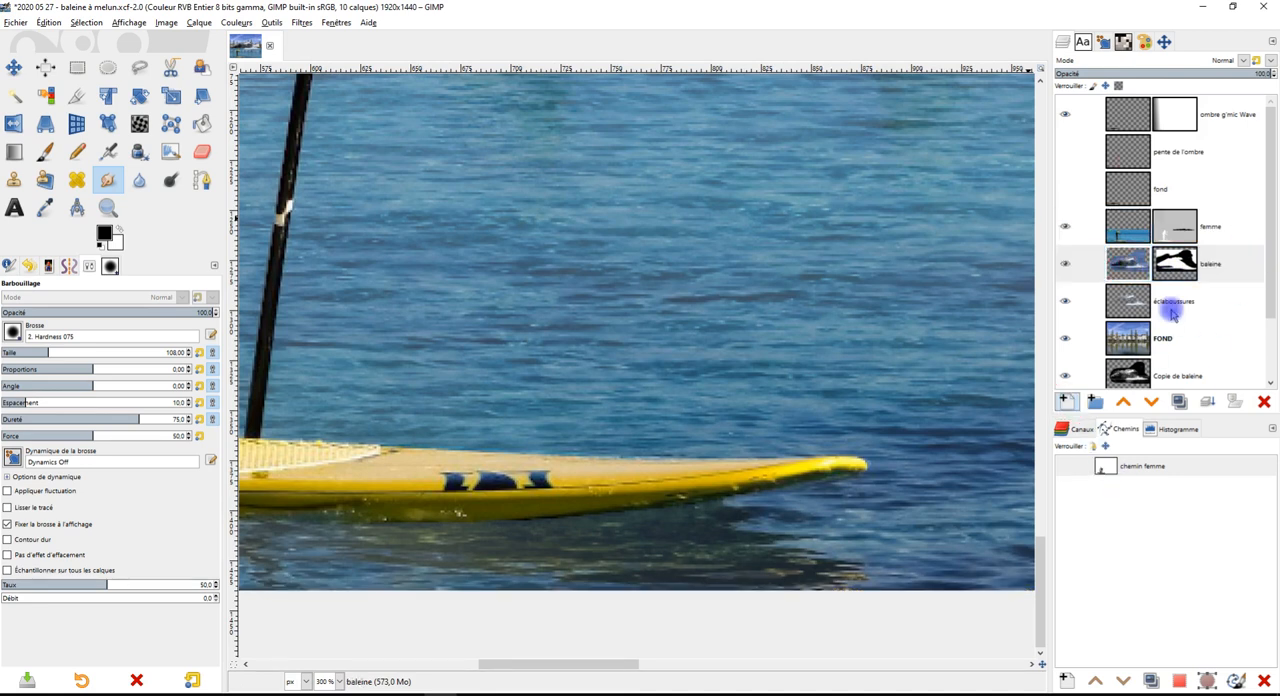
text(ombre planc)
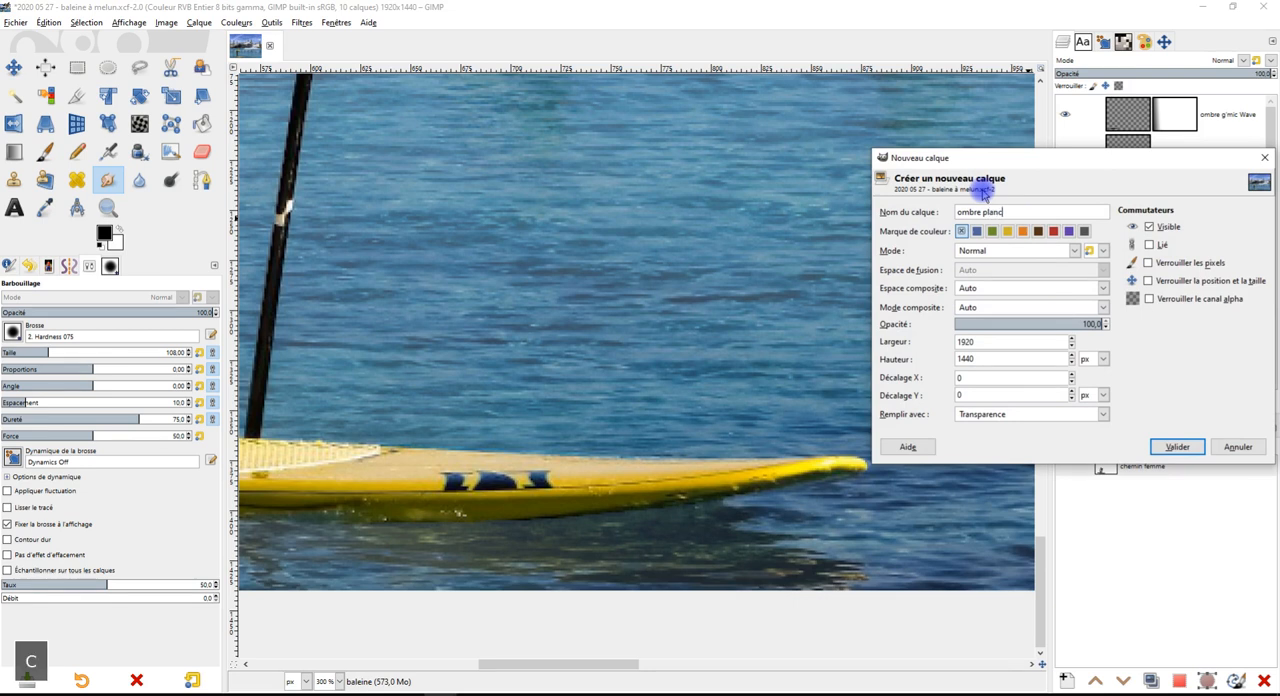
text(he)
key(Return)
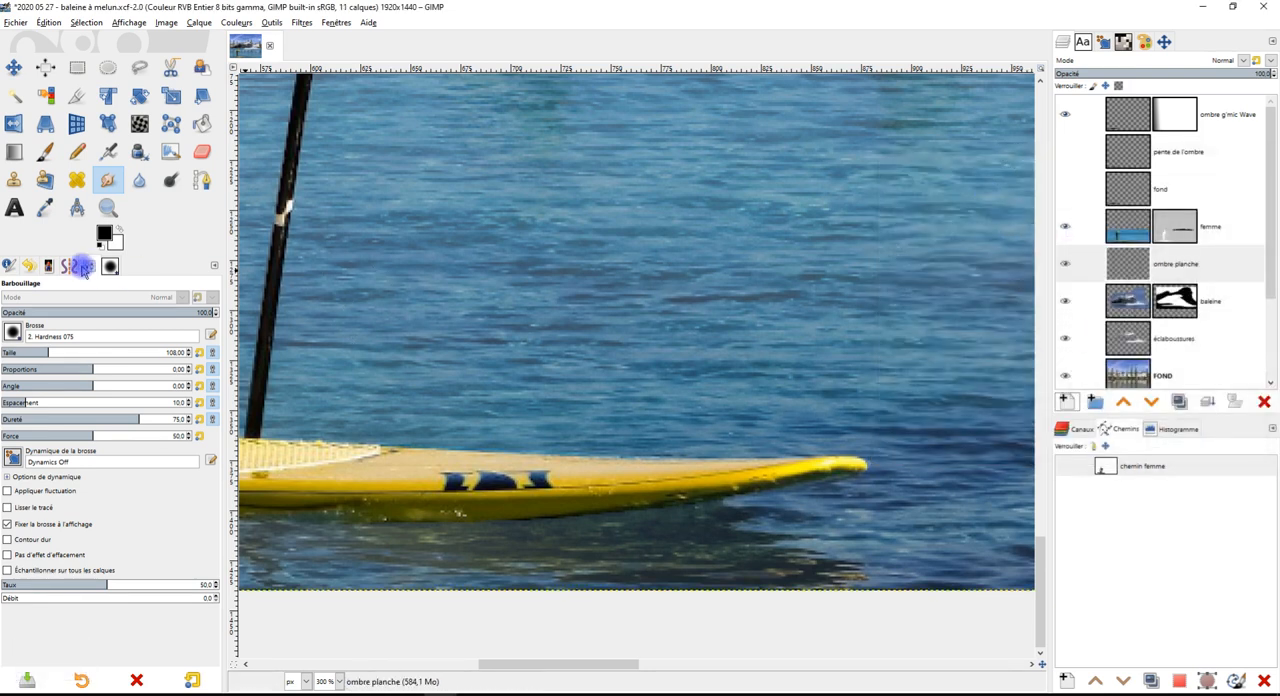
Set up the Paintbrush with the 2. Hardness 025 brush, size 110 and 100% opacity
click(45, 151)
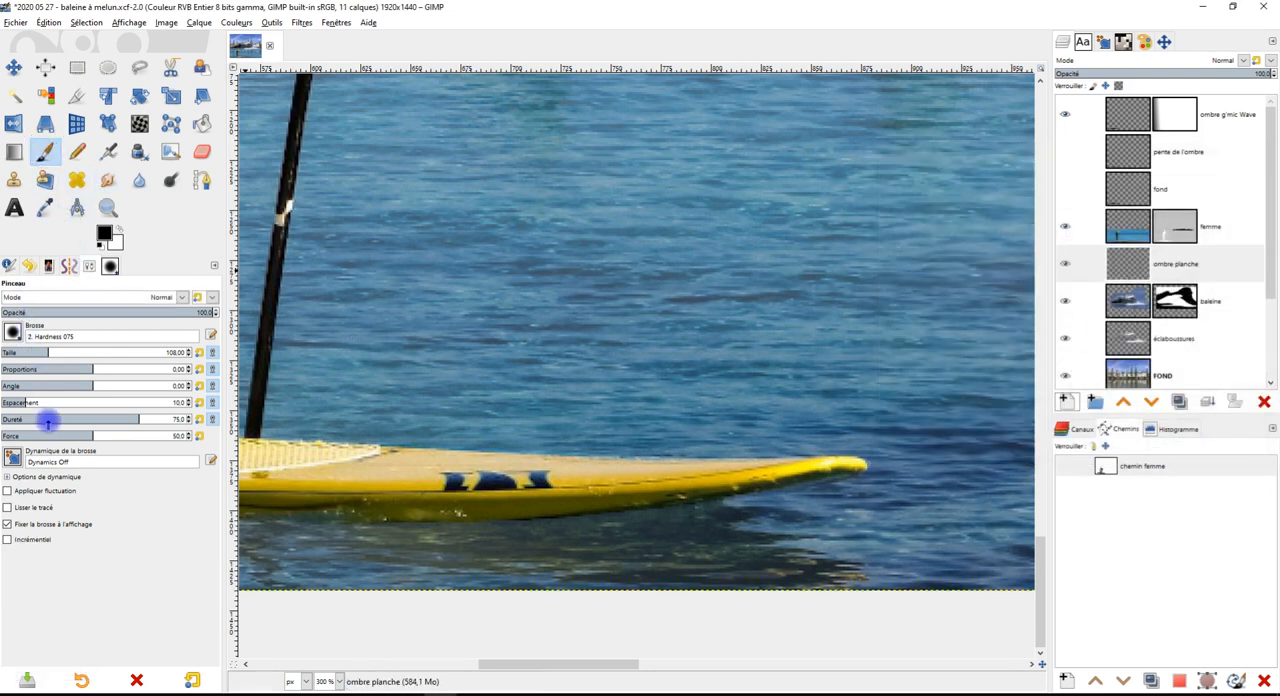
click(16, 419)
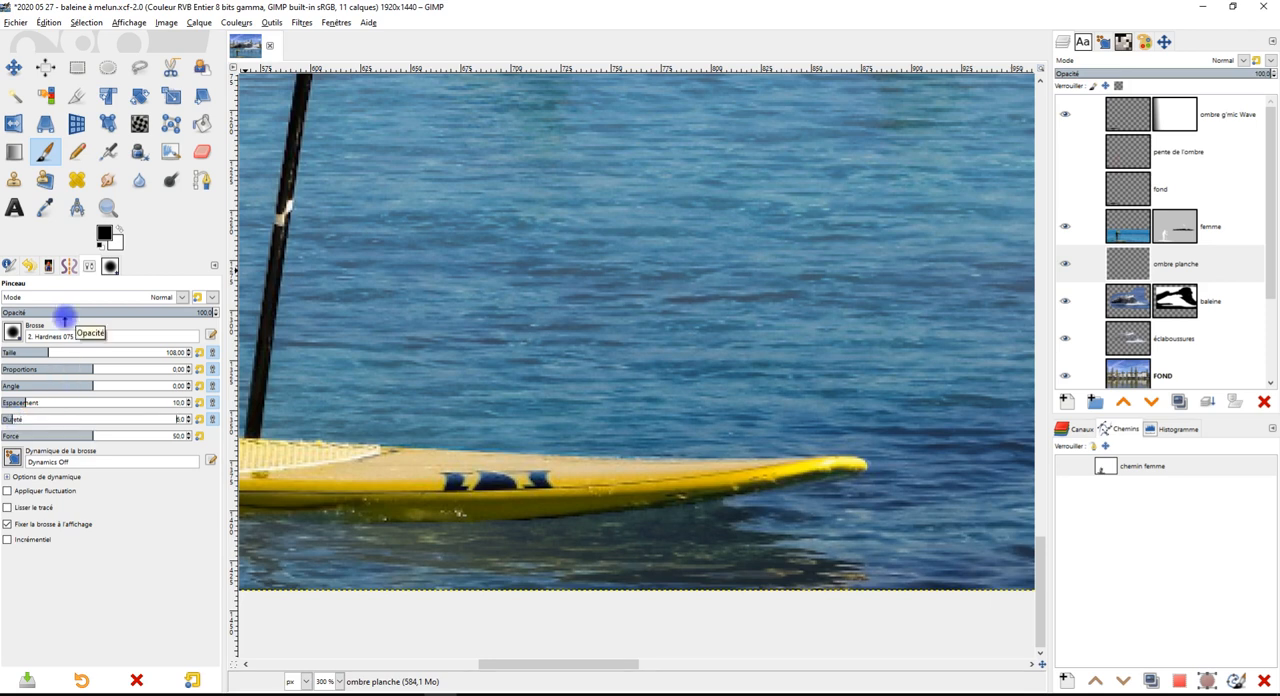
click(177, 312)
drag(177, 312, 152, 312)
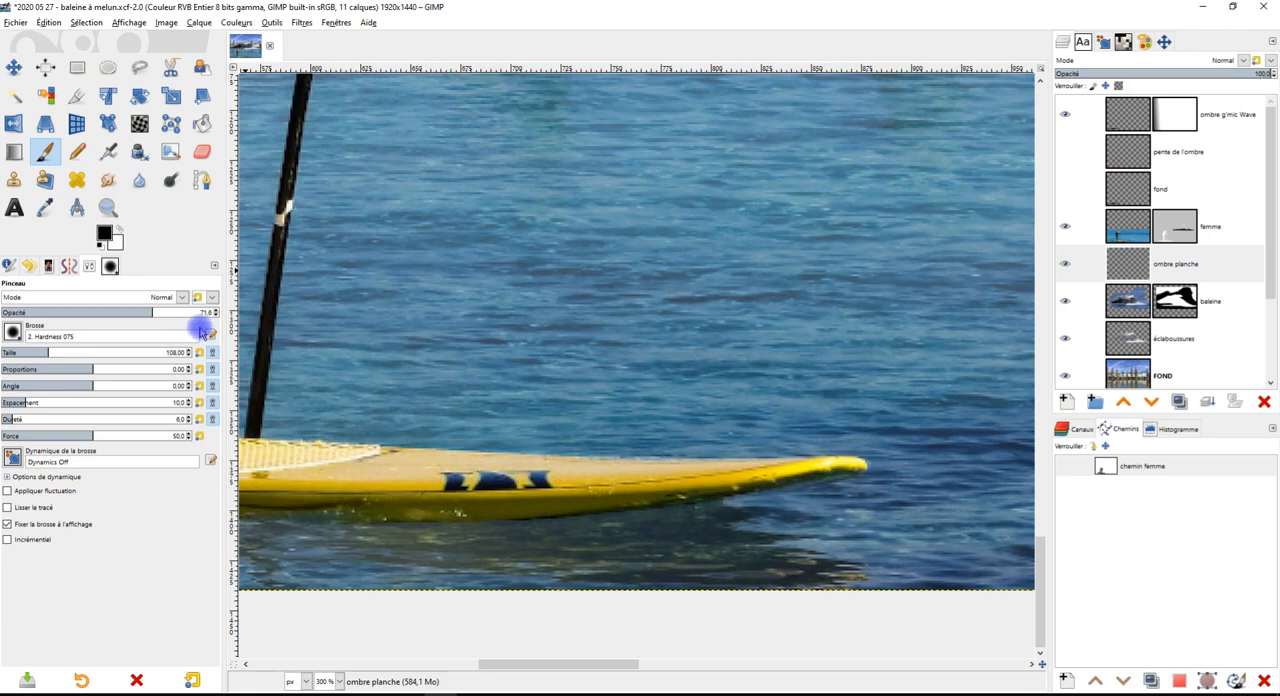
drag(162, 308, 254, 309)
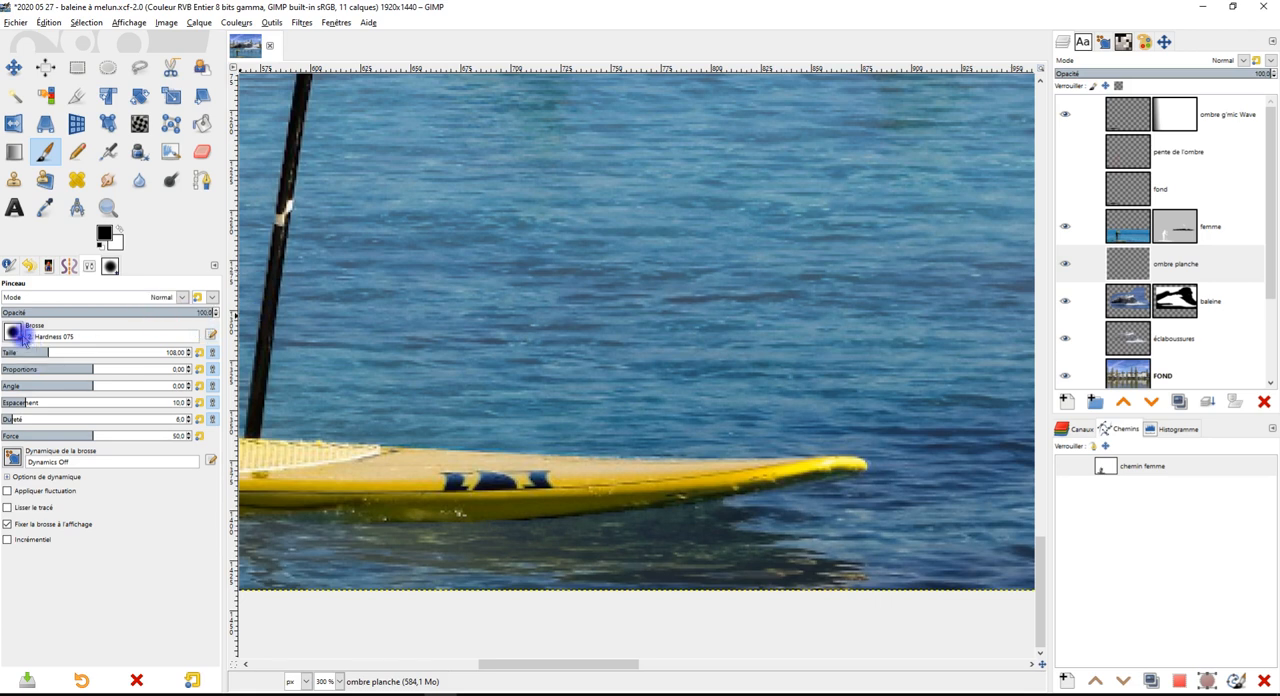
click(12, 331)
double_click(68, 373)
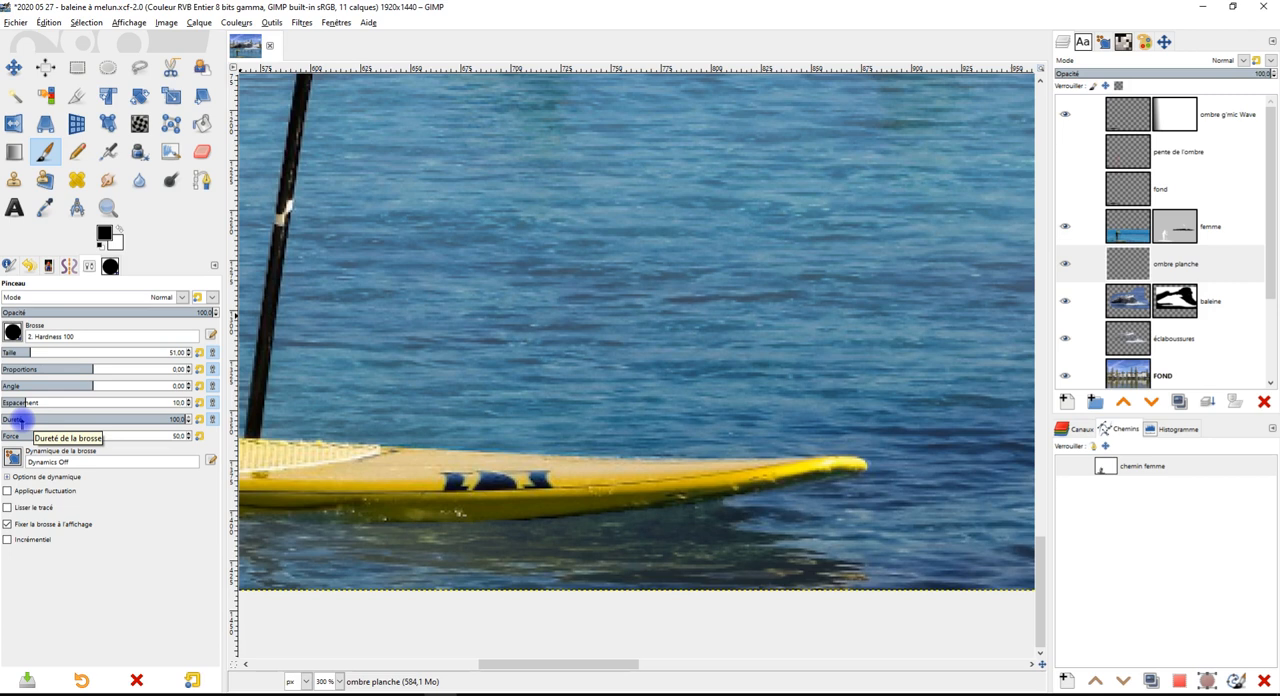
click(14, 332)
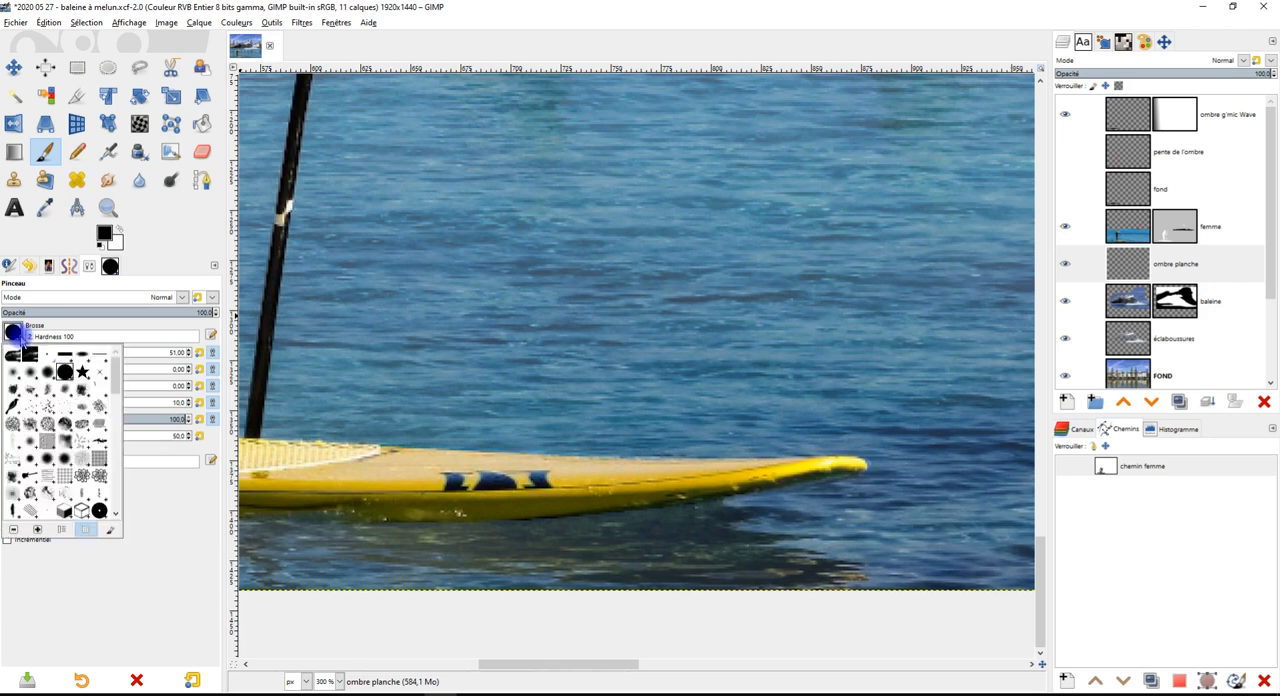
click(12, 377)
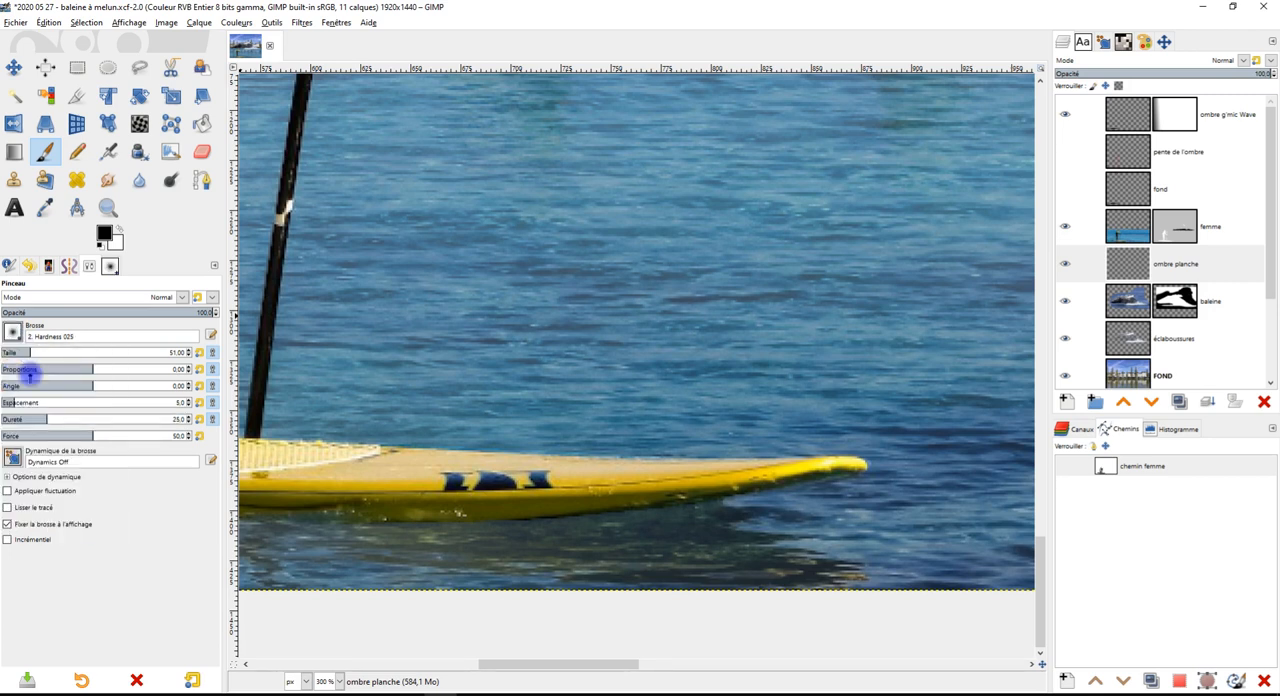
click(48, 352)
Paint a soft black contact shadow on the water along the underside of the board's front half
scroll(490, 515, up, 2)
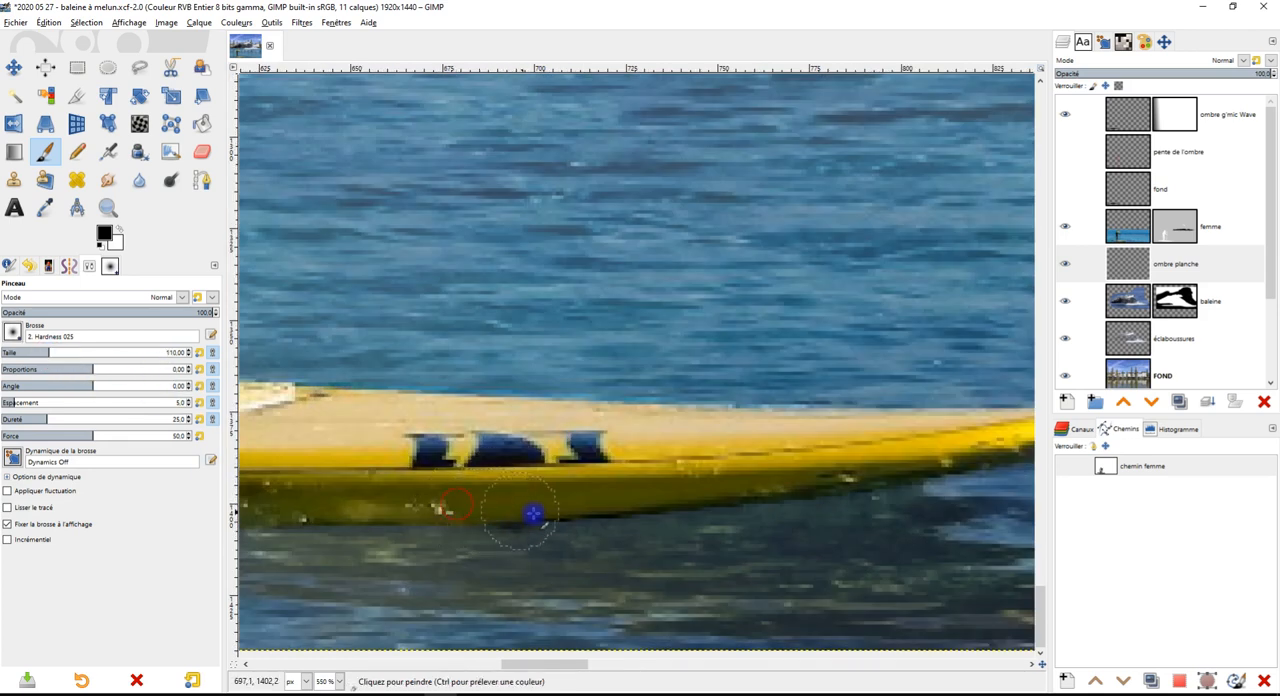
drag(651, 514, 980, 503)
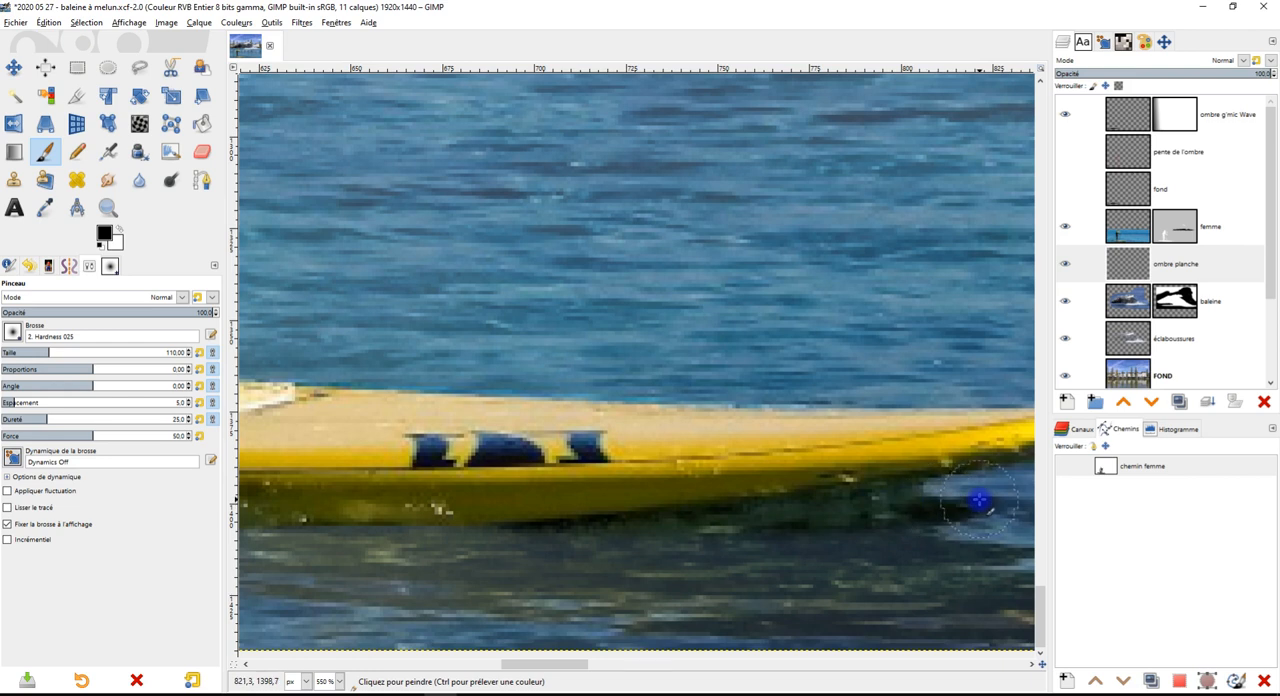
scroll(940, 522, down, 1)
scroll(606, 477, down, 1)
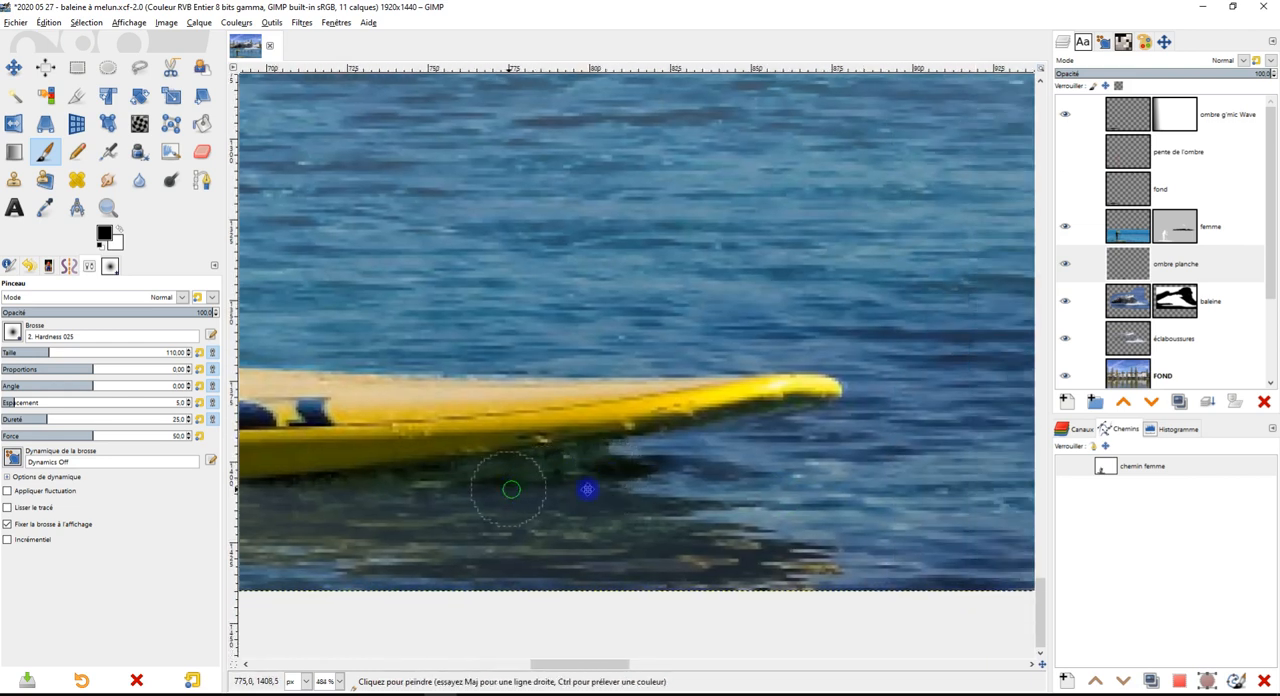
scroll(752, 472, up, 2)
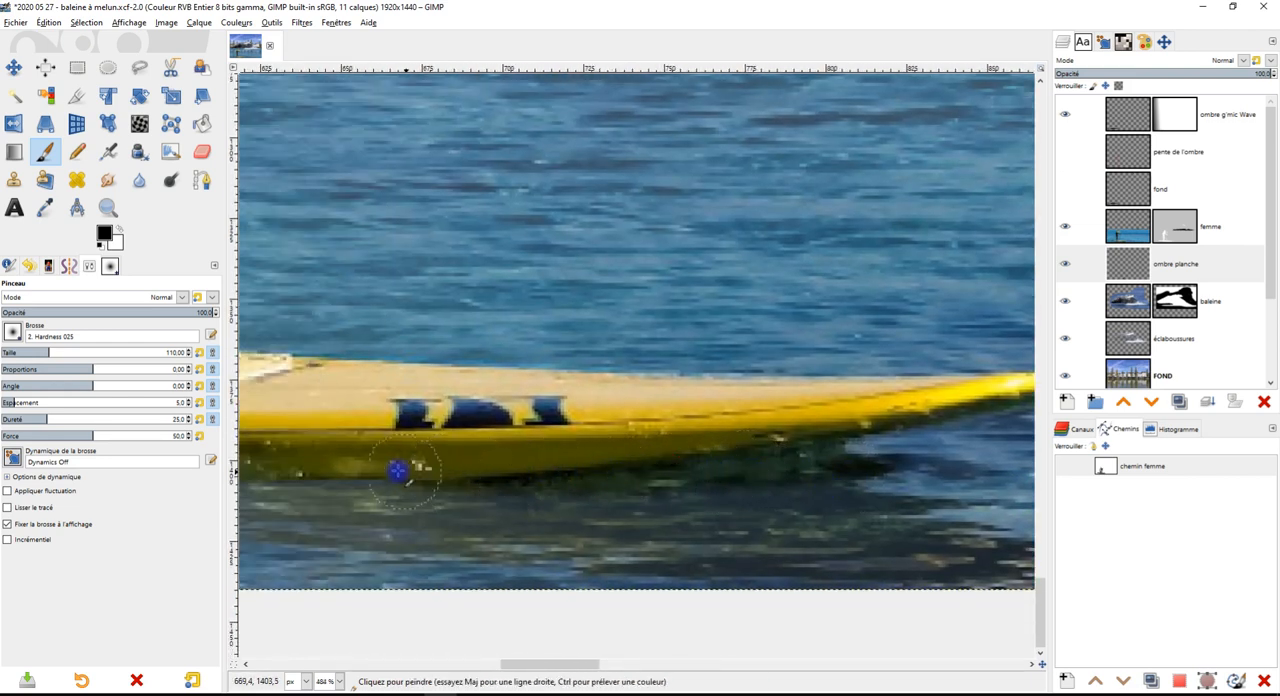
scroll(543, 485, down, 3)
mouse_move(564, 490)
mouse_down()
mouse_move(572, 449)
mouse_move(490, 430)
mouse_up()
scroll(637, 431, up, 1)
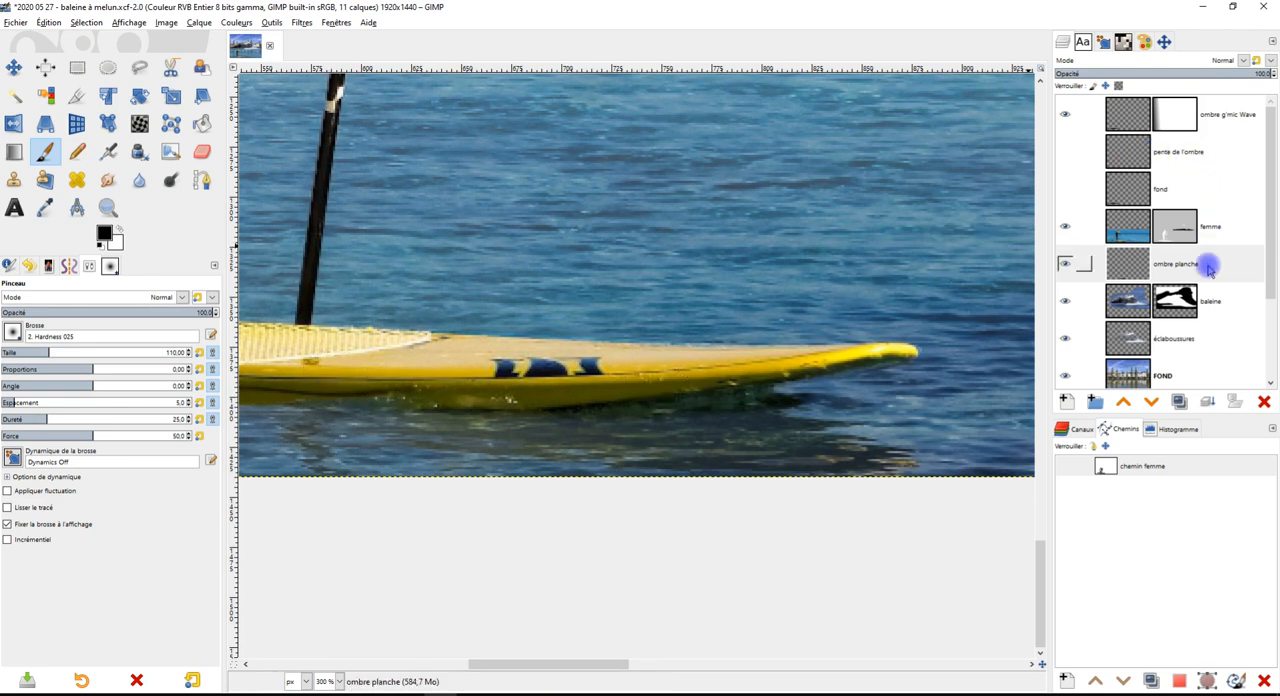
Activate the pente de l'ombre layer and show its red guide triangle over the paddleboarder
click(1077, 165)
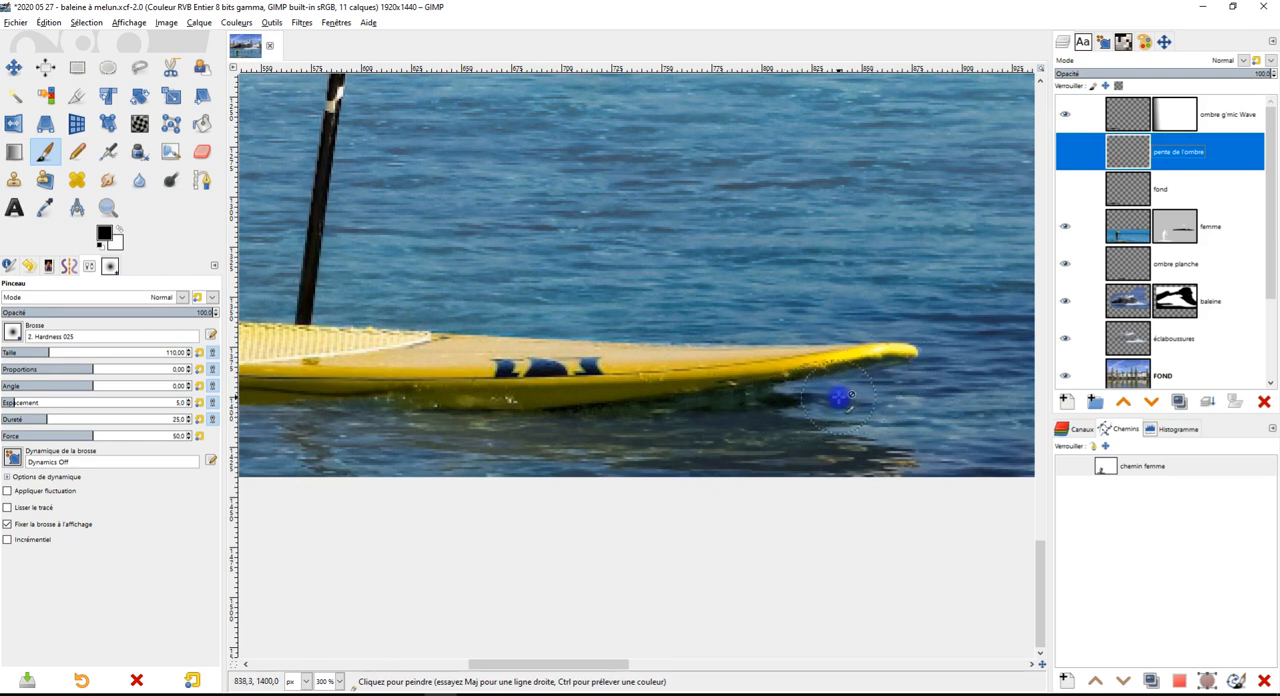
drag(859, 383, 867, 313)
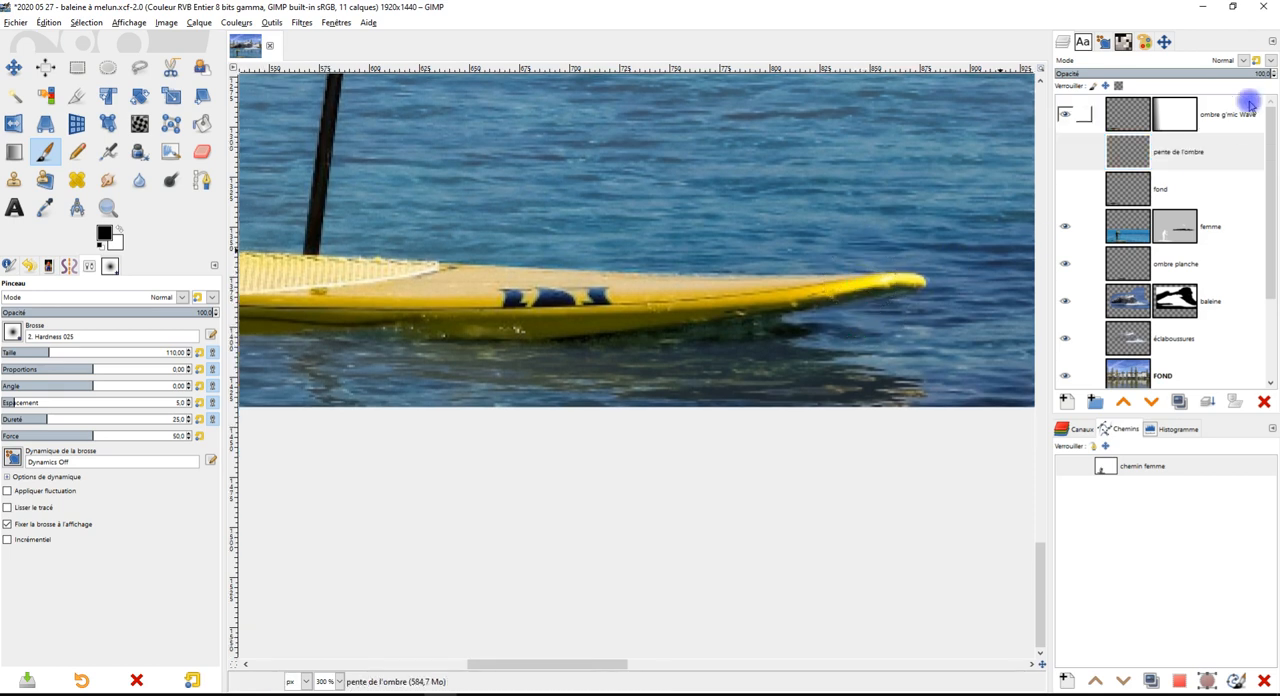
click(1152, 170)
key(1)
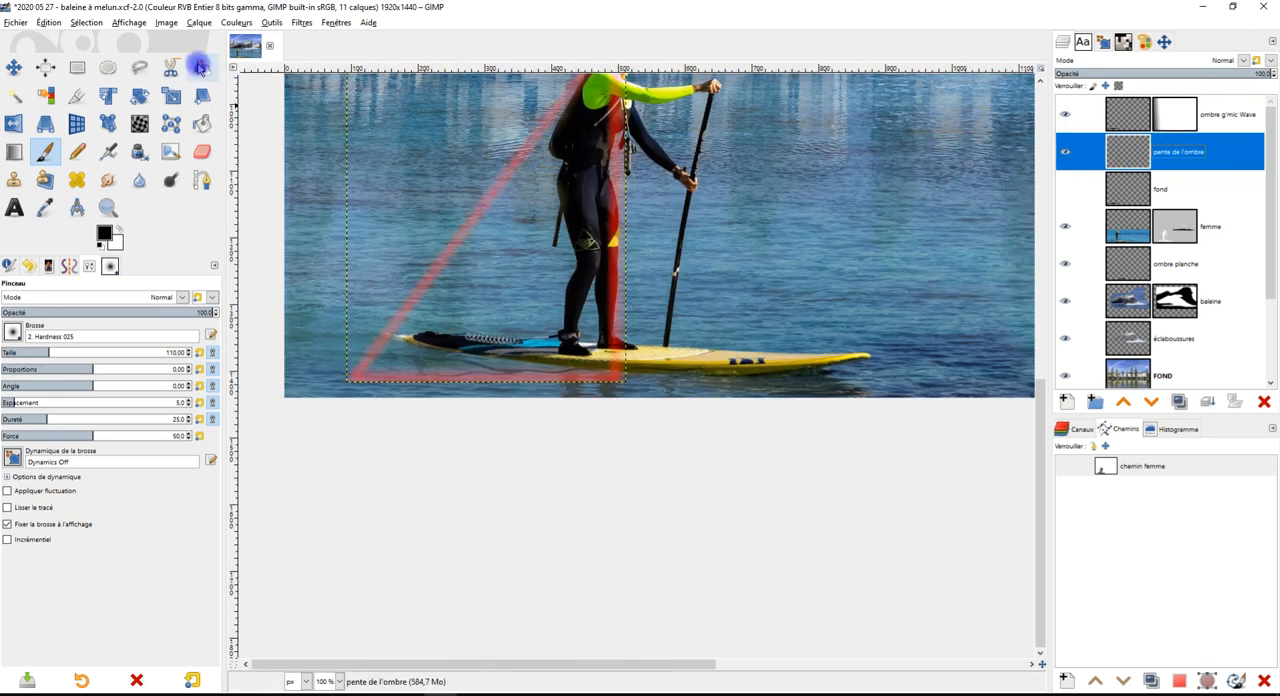
click(171, 95)
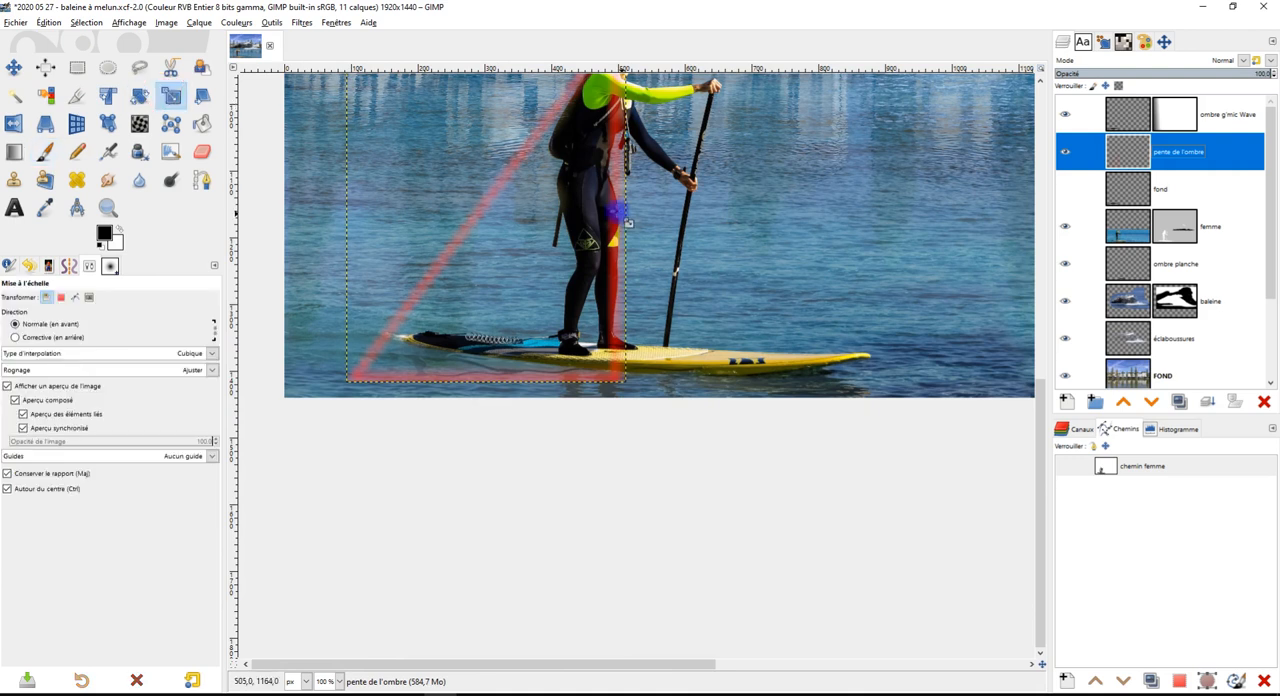
click(514, 157)
drag(492, 210, 736, 512)
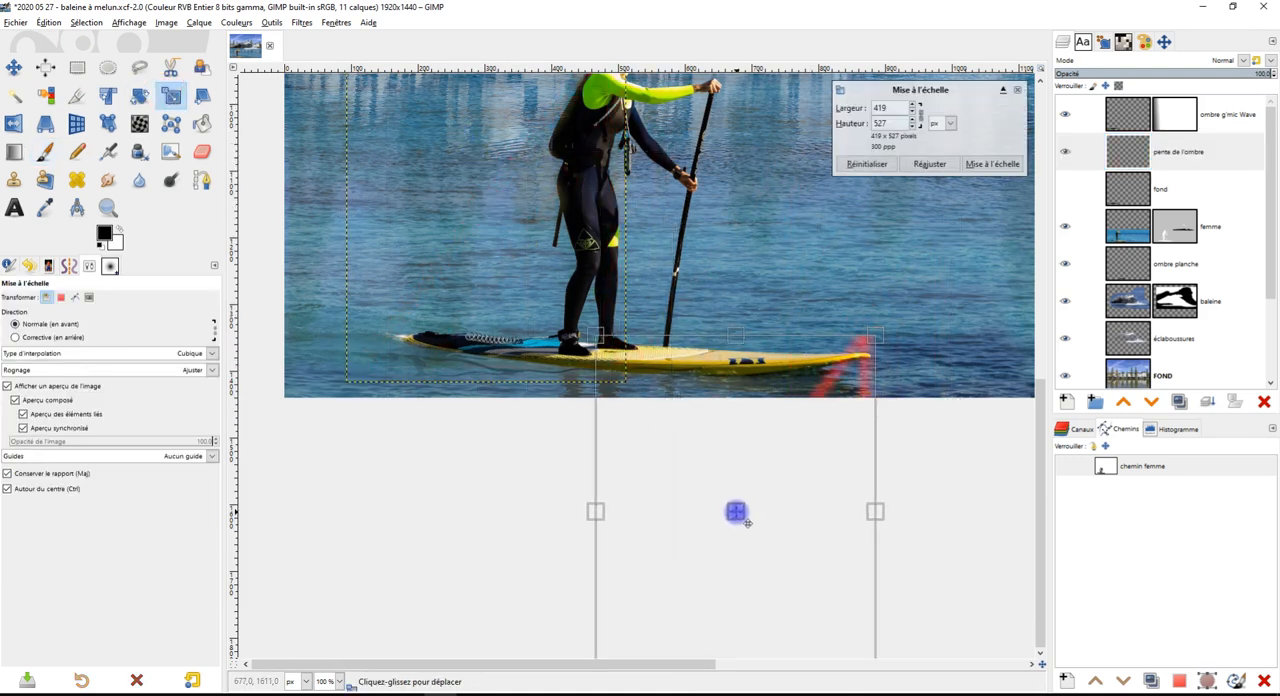
drag(873, 337, 840, 343)
scroll(904, 389, up, 3)
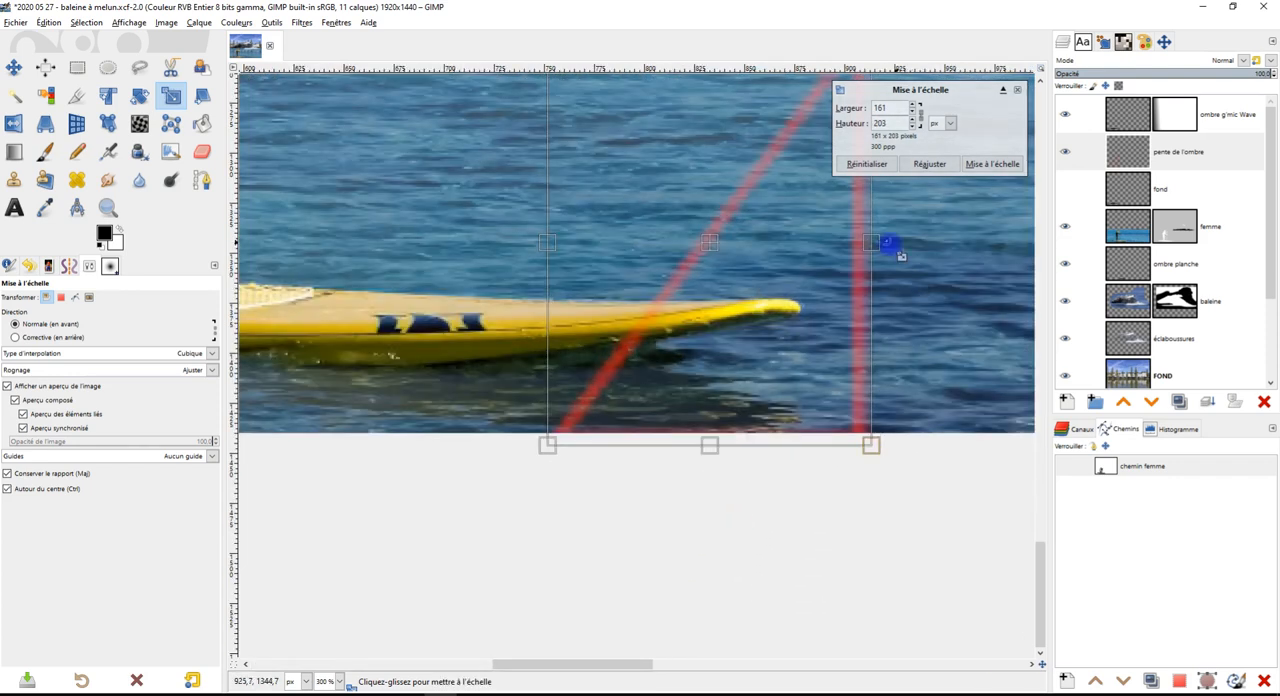
drag(887, 242, 826, 447)
drag(807, 252, 594, 499)
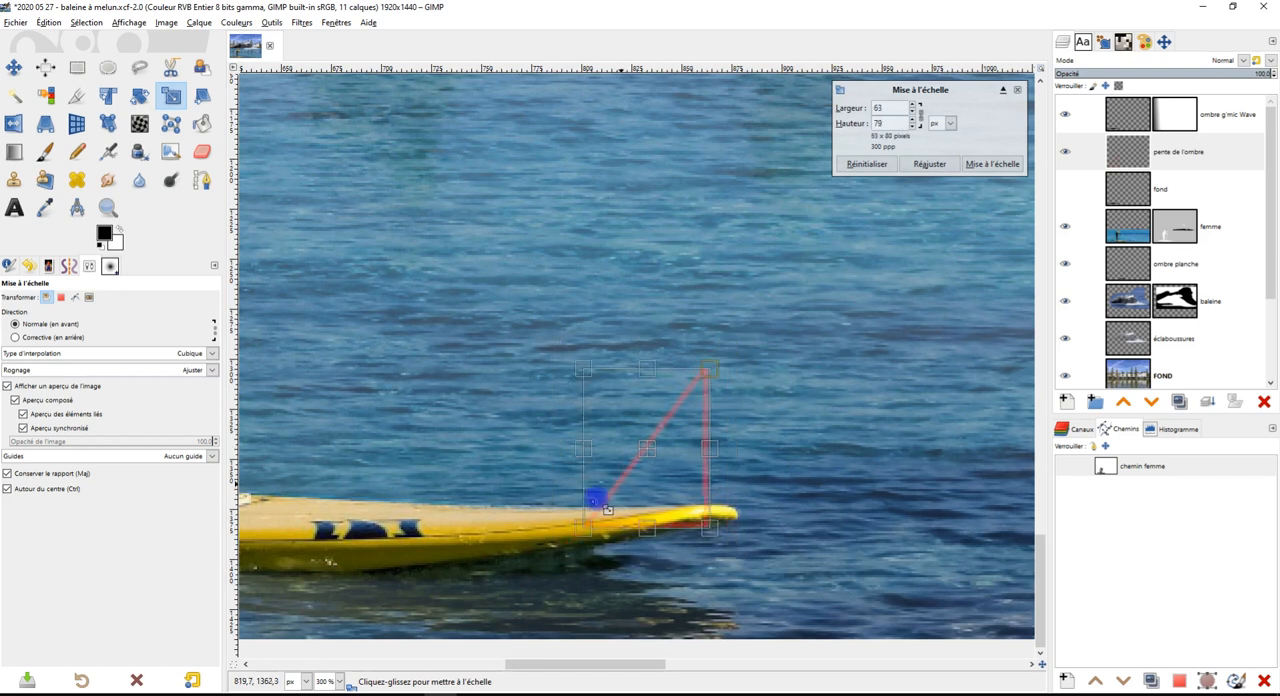
drag(646, 462, 712, 567)
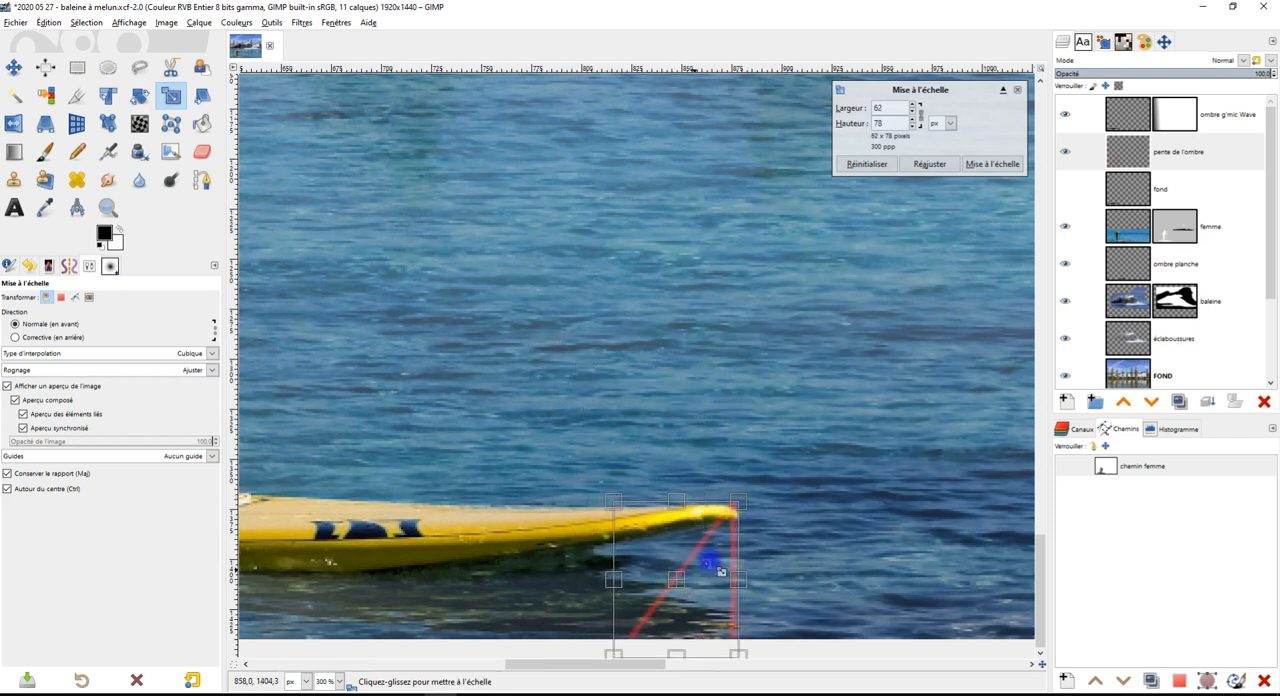
scroll(846, 303, down, 5)
drag(737, 466, 730, 428)
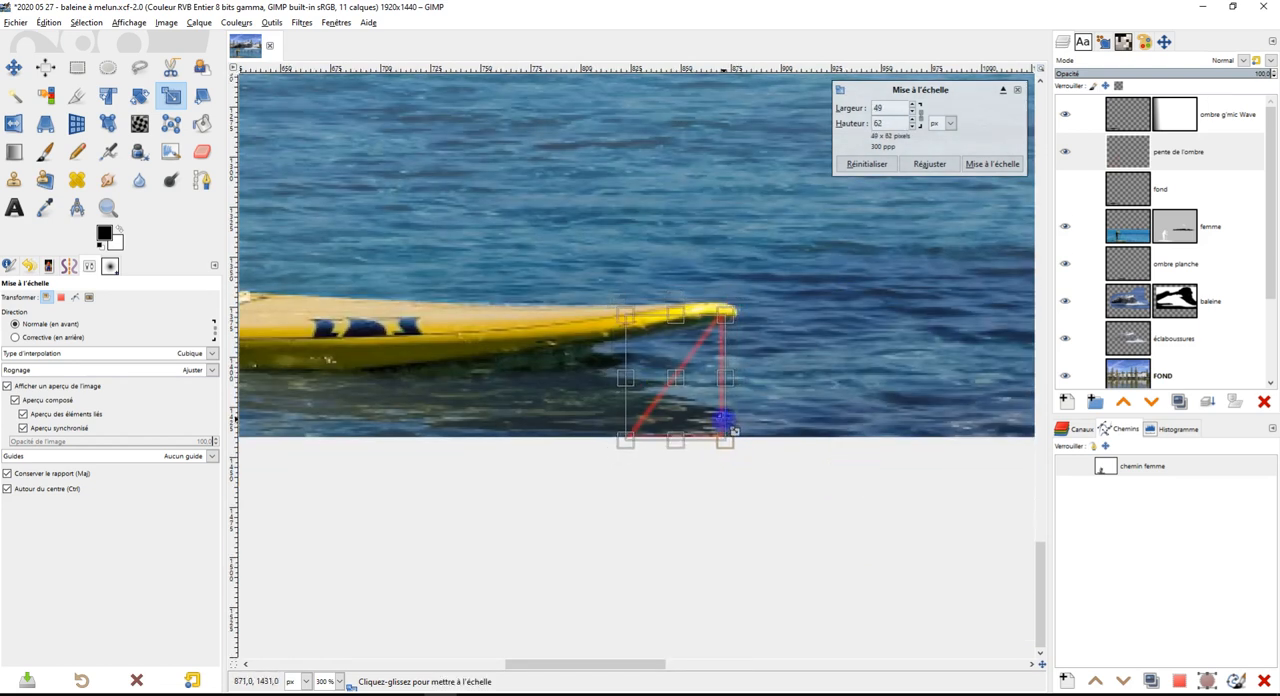
drag(672, 380, 685, 369)
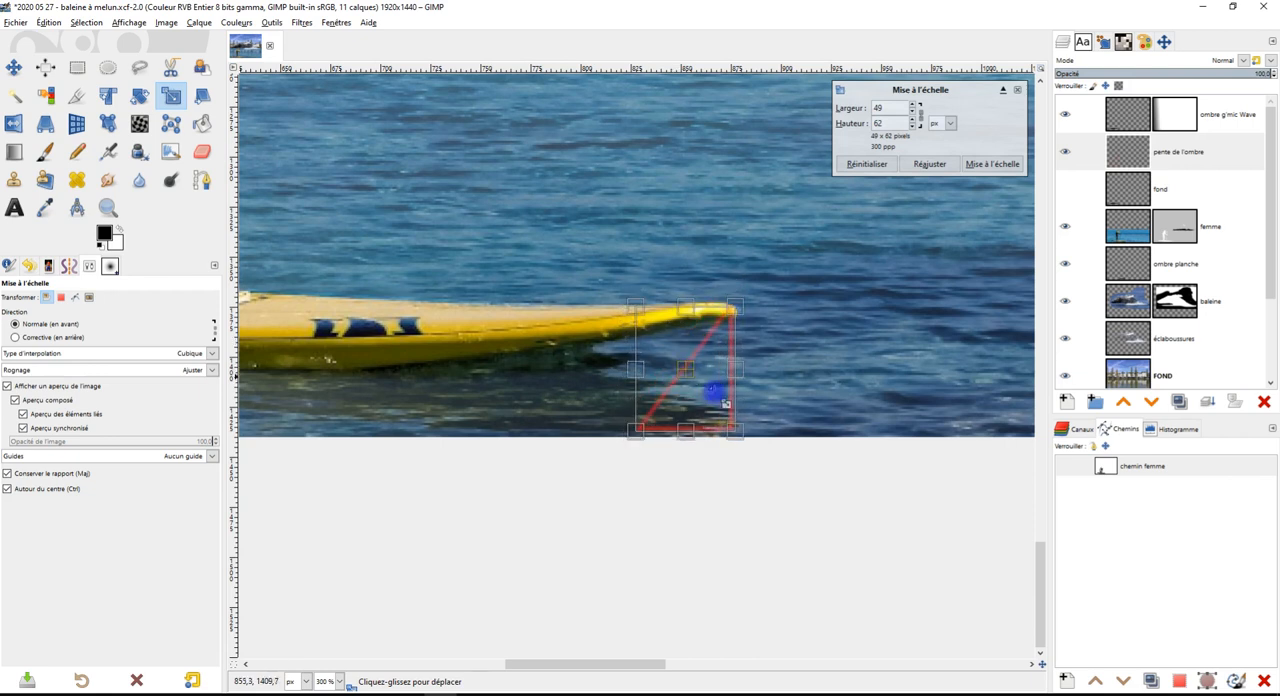
drag(737, 433, 729, 421)
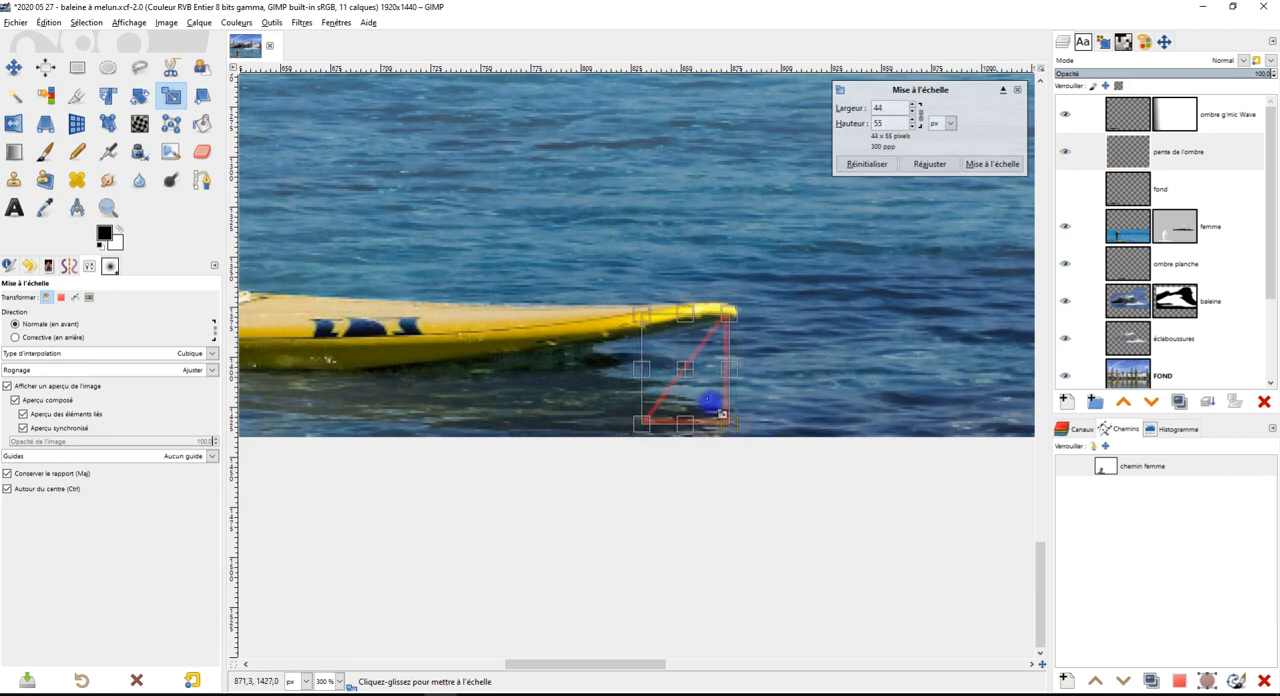
drag(697, 382, 704, 382)
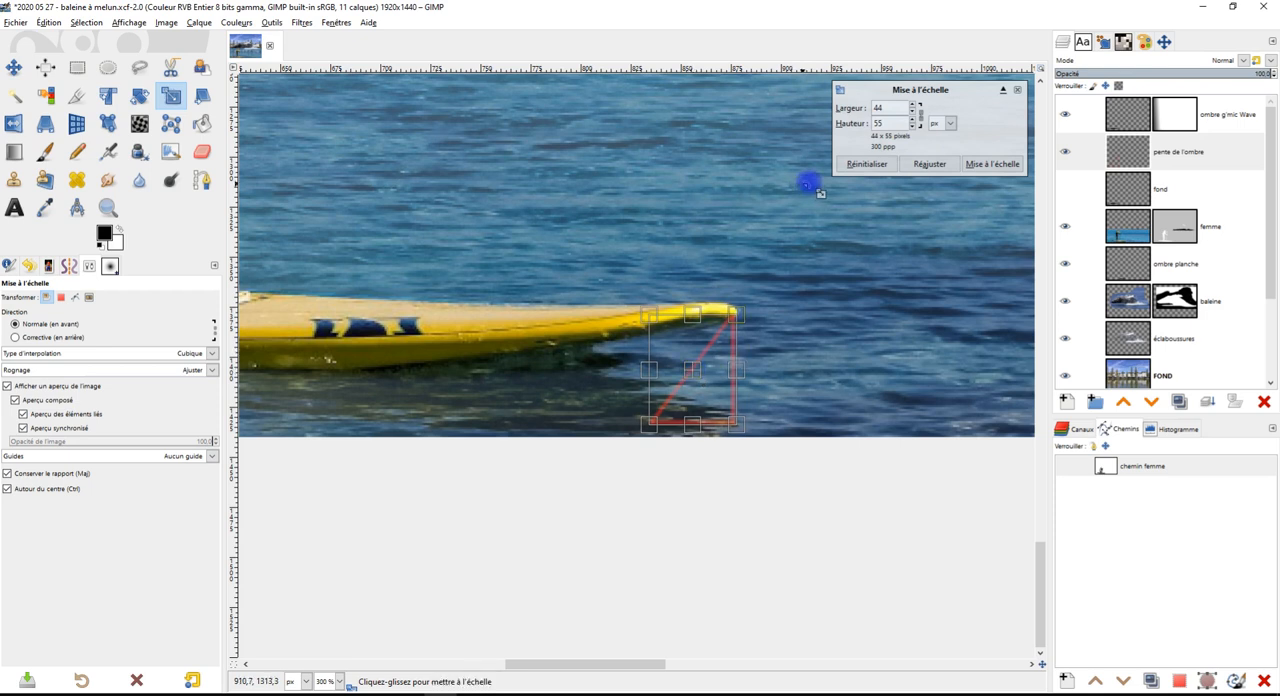
click(866, 165)
scroll(845, 388, down, 4)
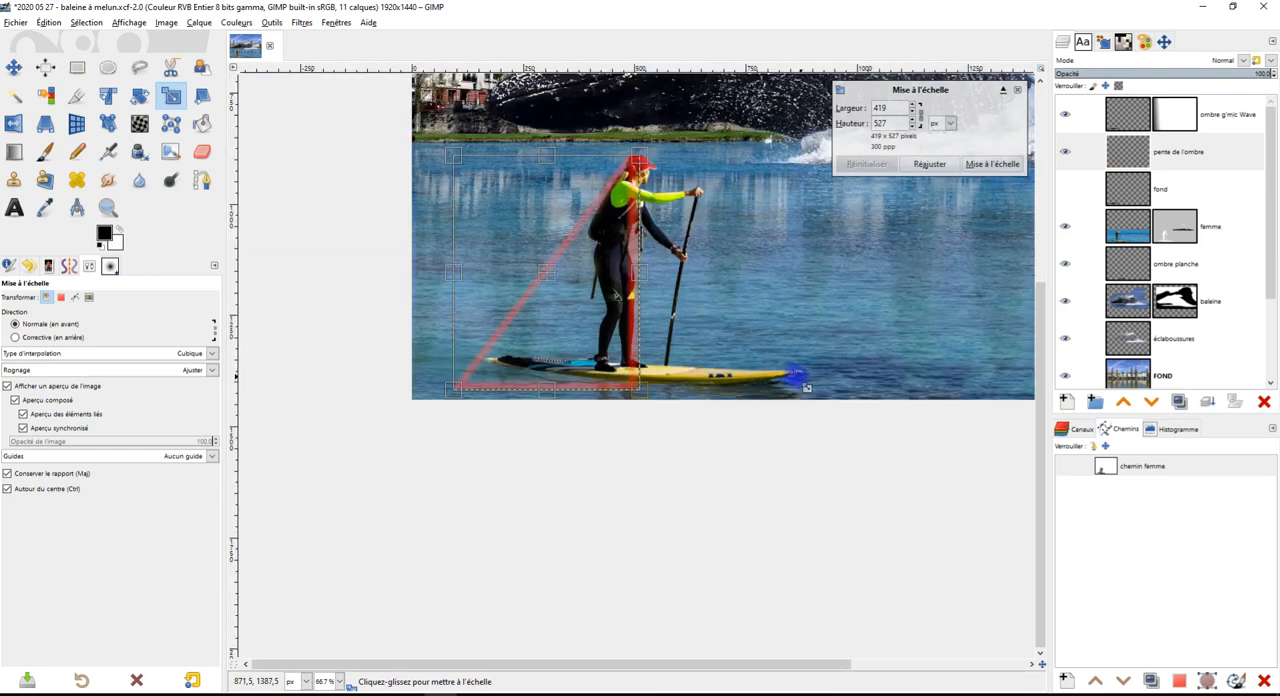
drag(552, 275, 735, 280)
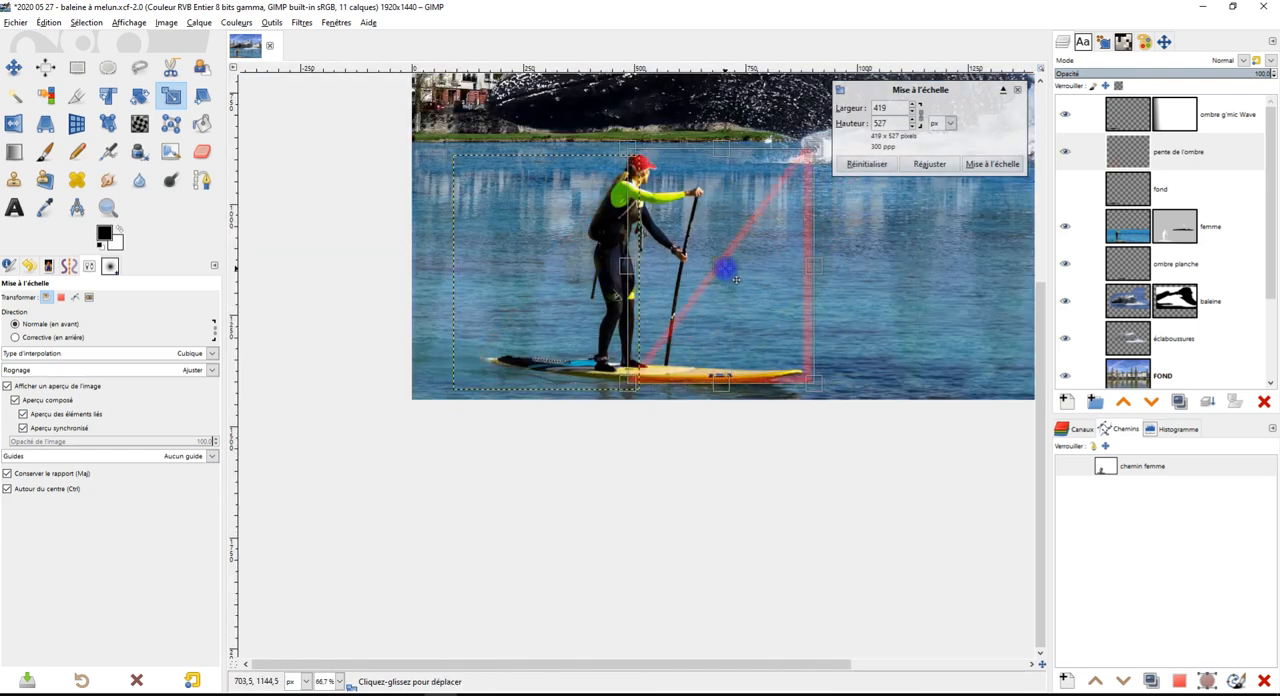
click(1017, 89)
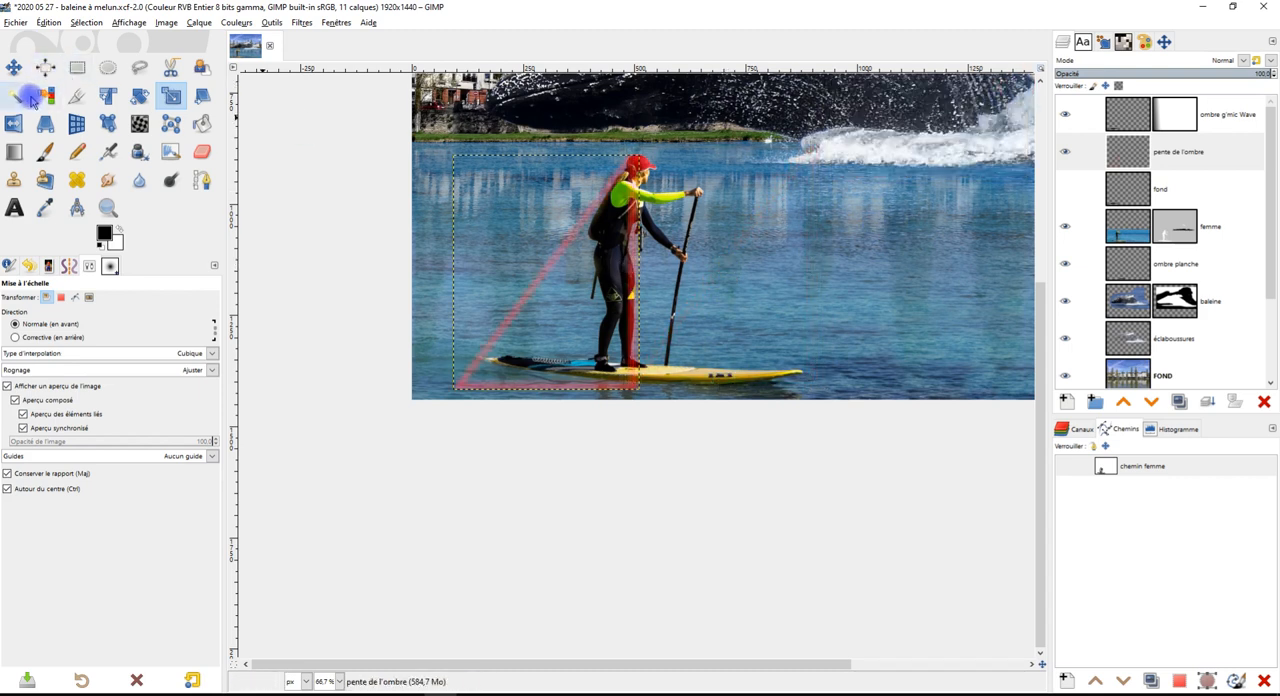
Move the red guide triangle so its vertical side lines up with the tip of the board's nose
click(13, 67)
drag(645, 291, 813, 294)
ctrl+scroll(795, 360, up, 2)
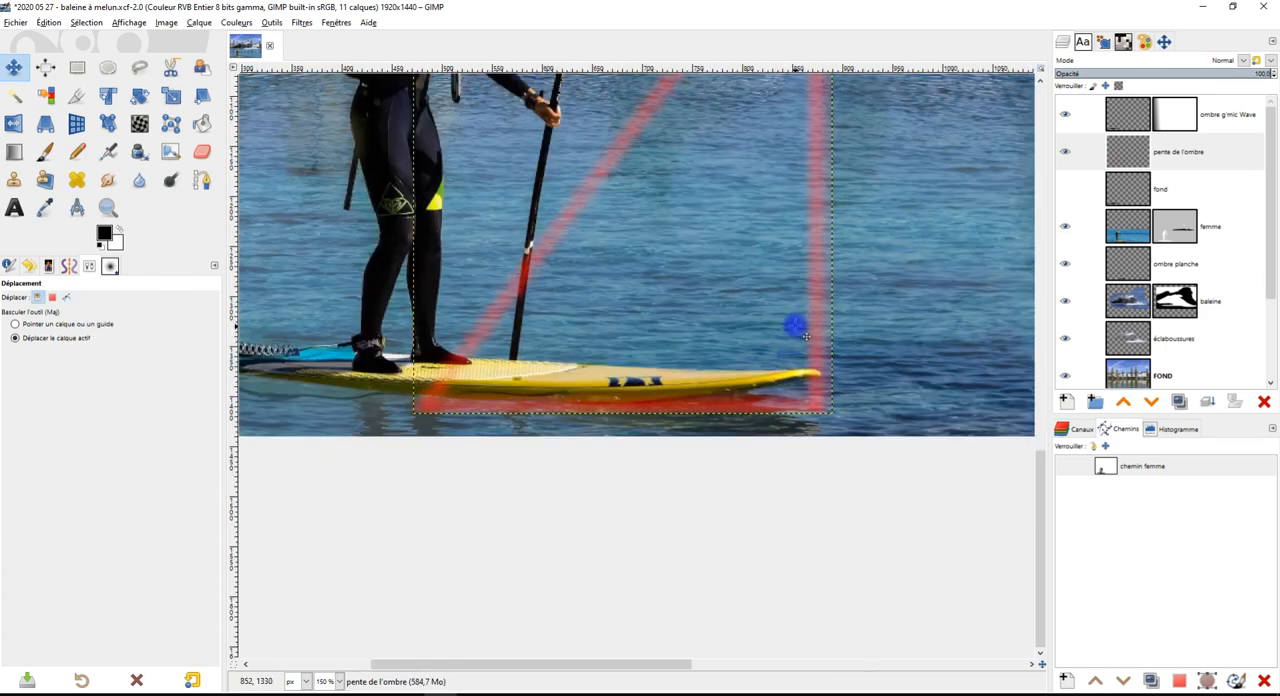
ctrl+scroll(825, 417, down, 2)
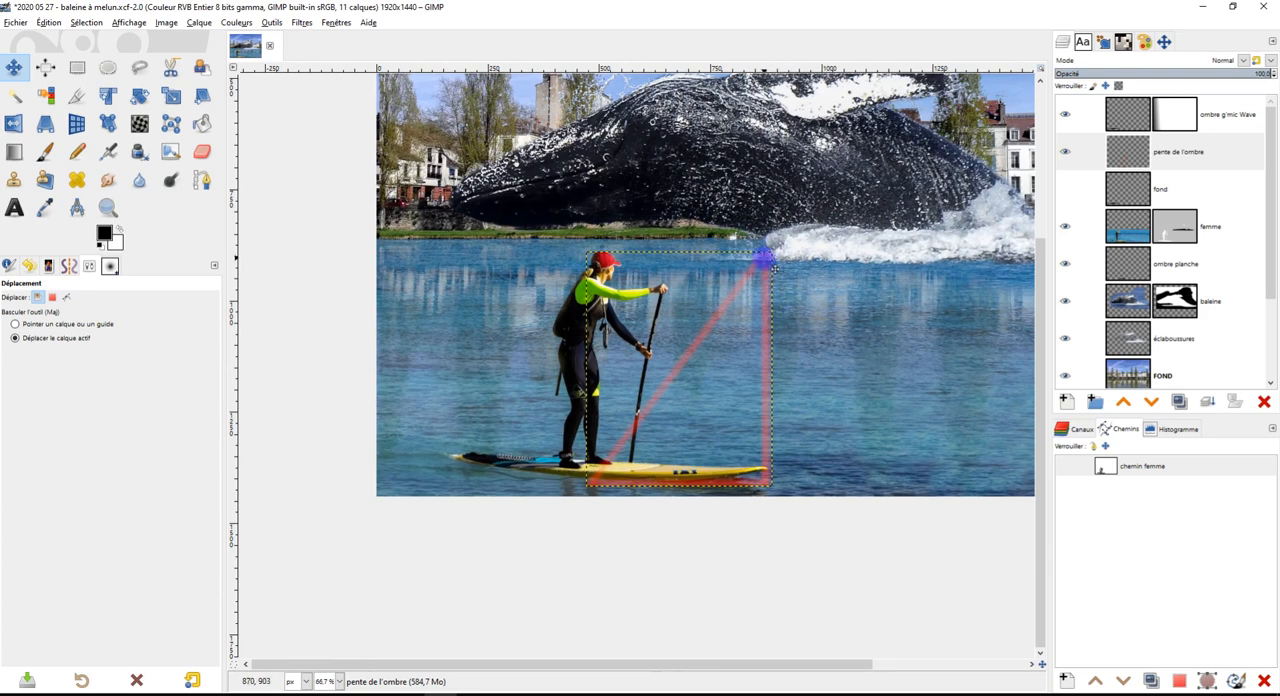
Move the red guide triangle down so its upper corner sits just under the tip of the board's nose
drag(773, 267, 740, 450)
ctrl+scroll(780, 486, up, 5)
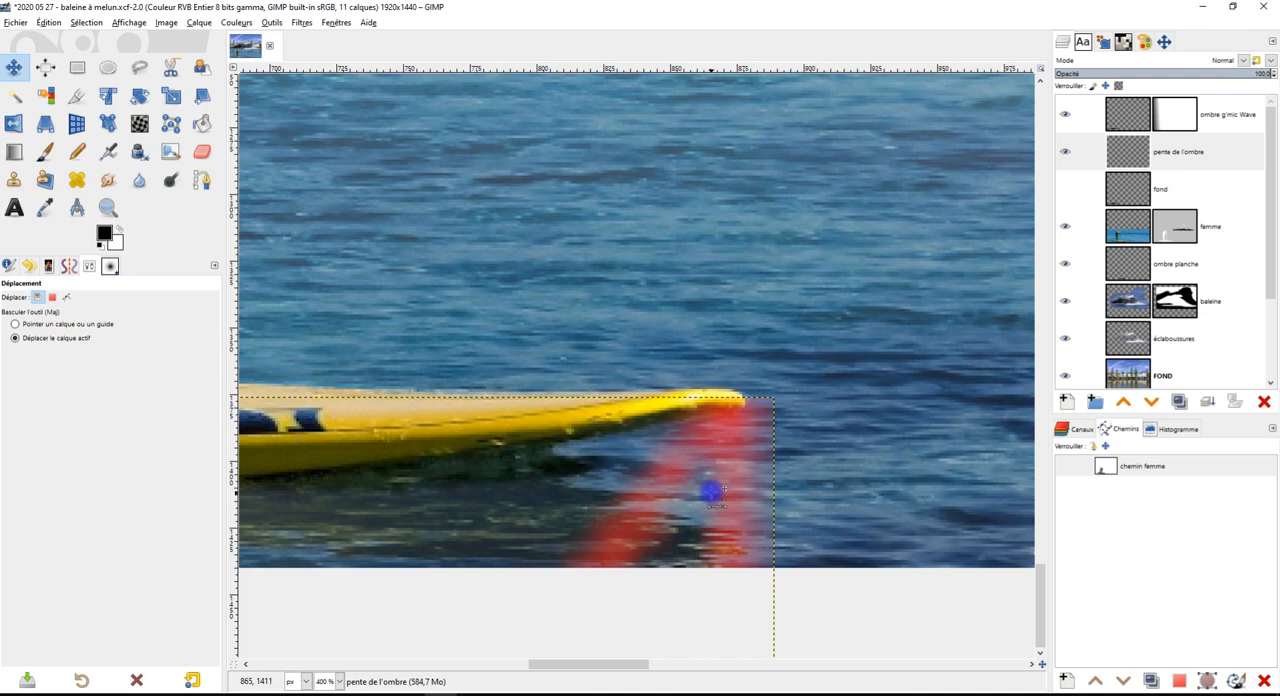
scroll(722, 503, down, 3)
scroll(738, 467, up, 4)
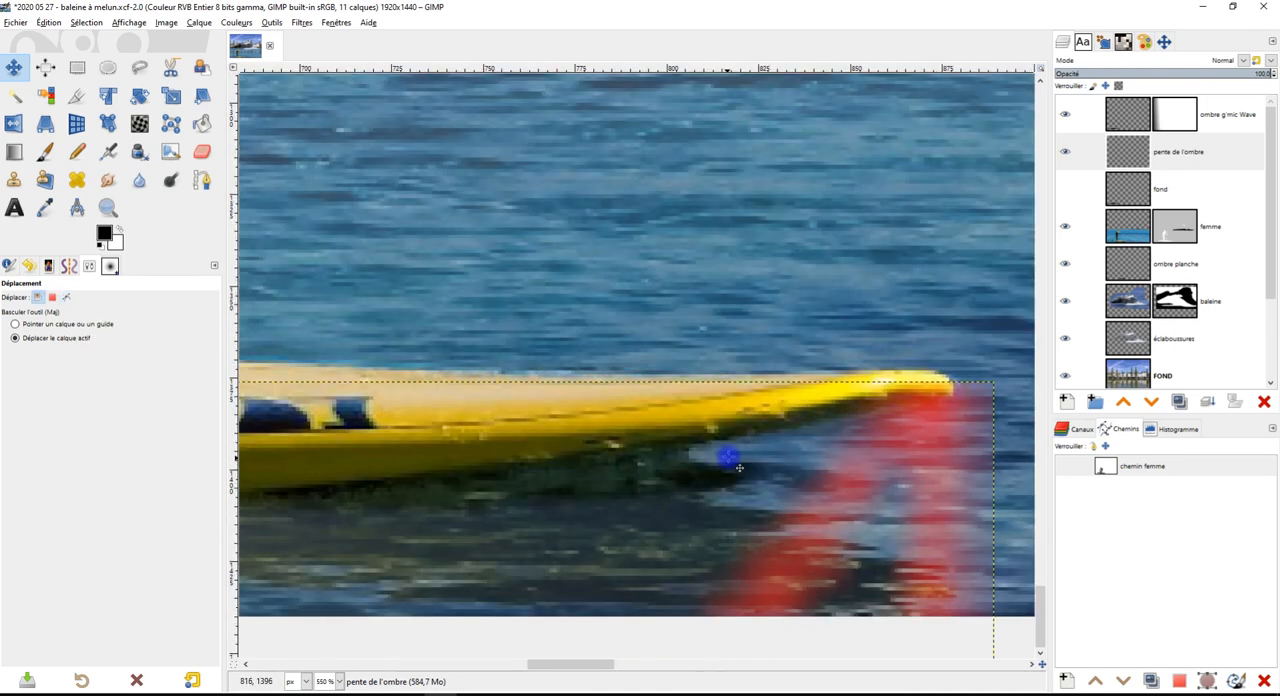
Activate the ombre planche layer and switch to the Paintbrush for shading under the board
click(1165, 266)
click(1063, 265)
click(1063, 265)
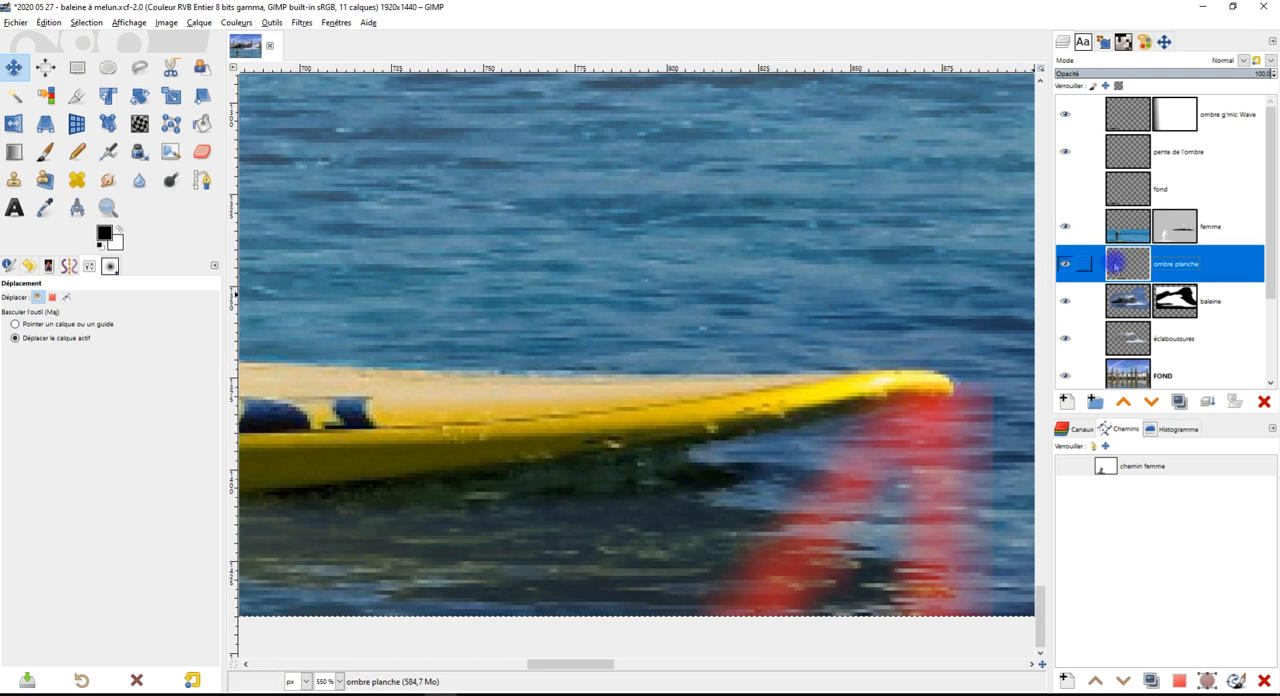
click(44, 151)
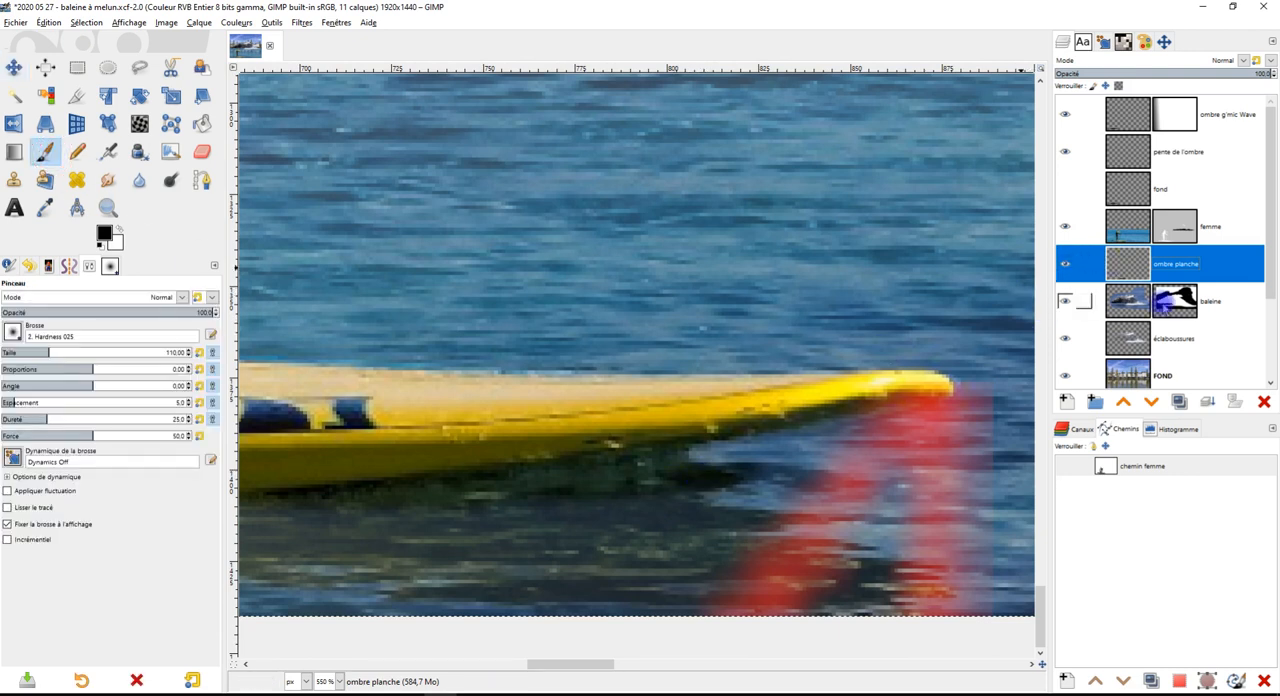
mouse_move(658, 478)
mouse_down()
mouse_move(823, 552)
mouse_move(631, 508)
mouse_up()
mouse_move(719, 487)
mouse_down()
mouse_move(451, 503)
mouse_move(303, 491)
mouse_move(780, 568)
mouse_up()
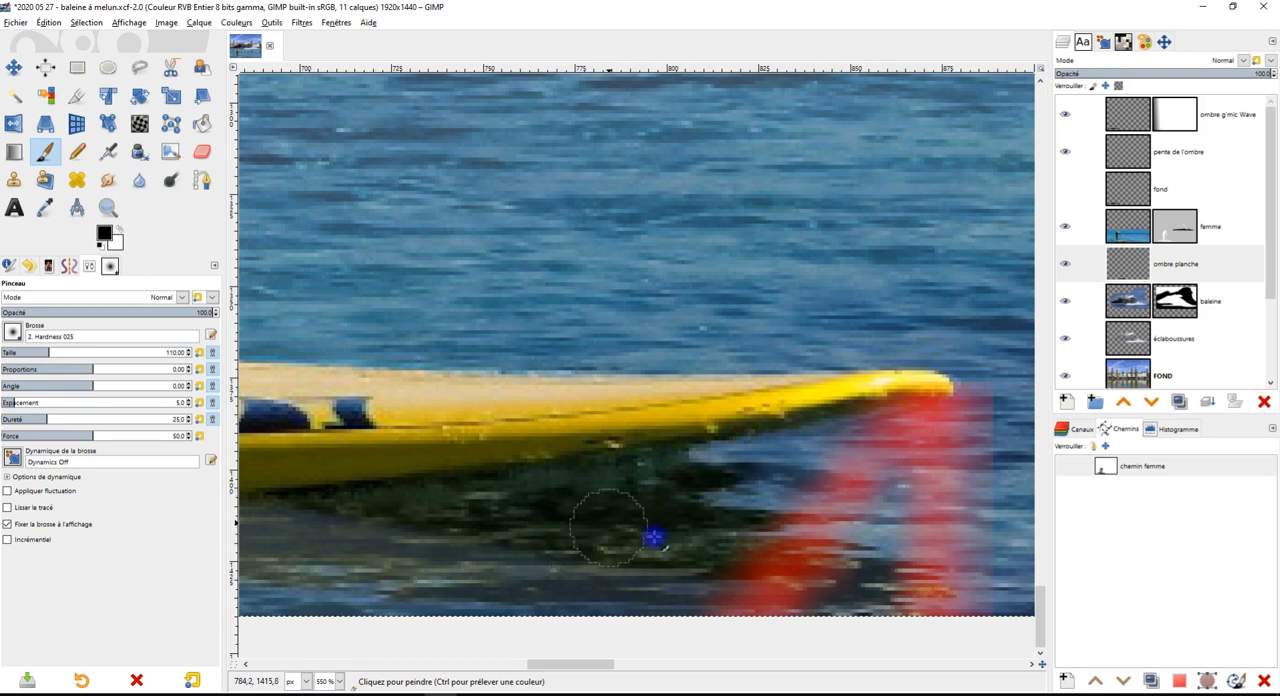
key(ctrl+z)
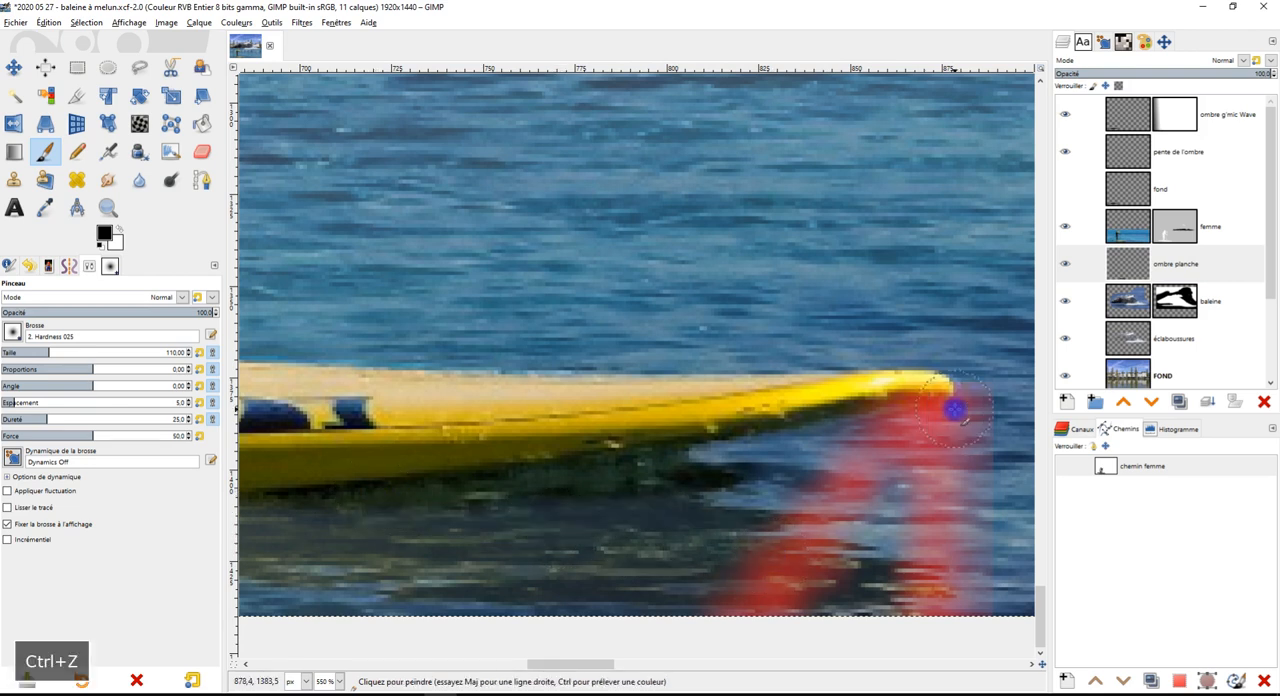
mouse_move(454, 503)
mouse_down()
mouse_move(682, 540)
mouse_move(775, 528)
mouse_up()
key(ctrl+z)
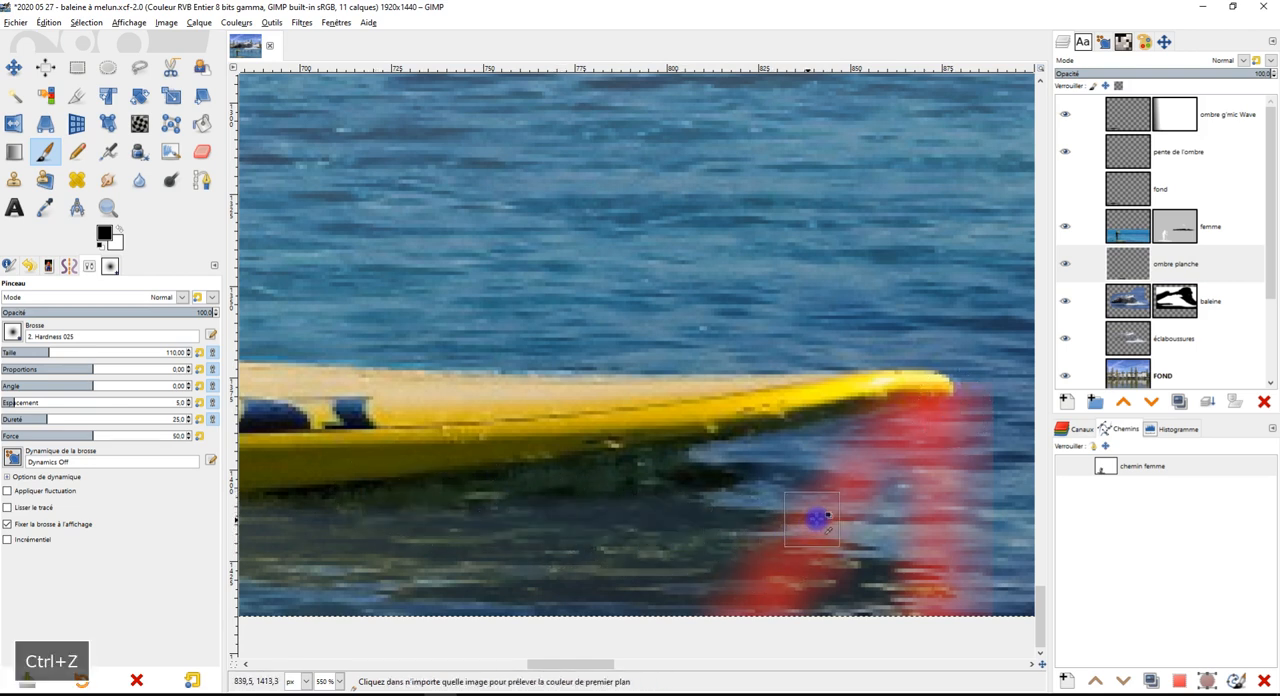
Paint a black shadow under the board's front half up to the guide's slope and raise the ombre planche layer above femme
drag(437, 503, 790, 486)
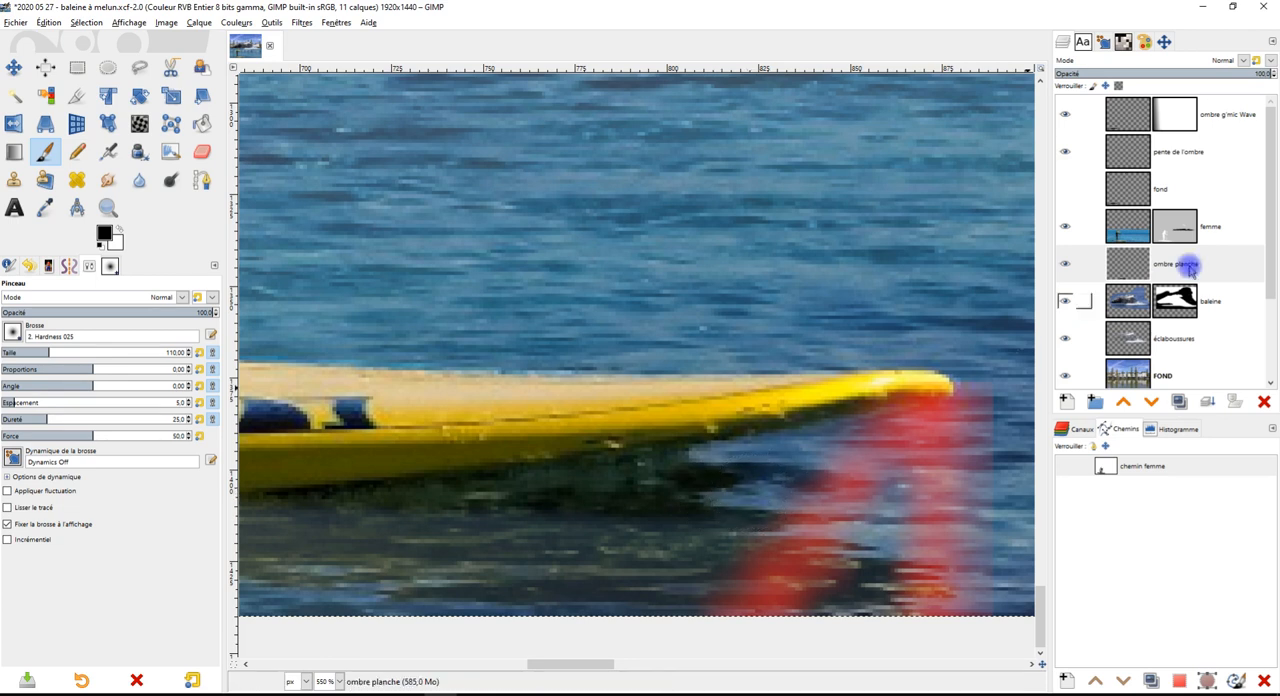
click(1190, 265)
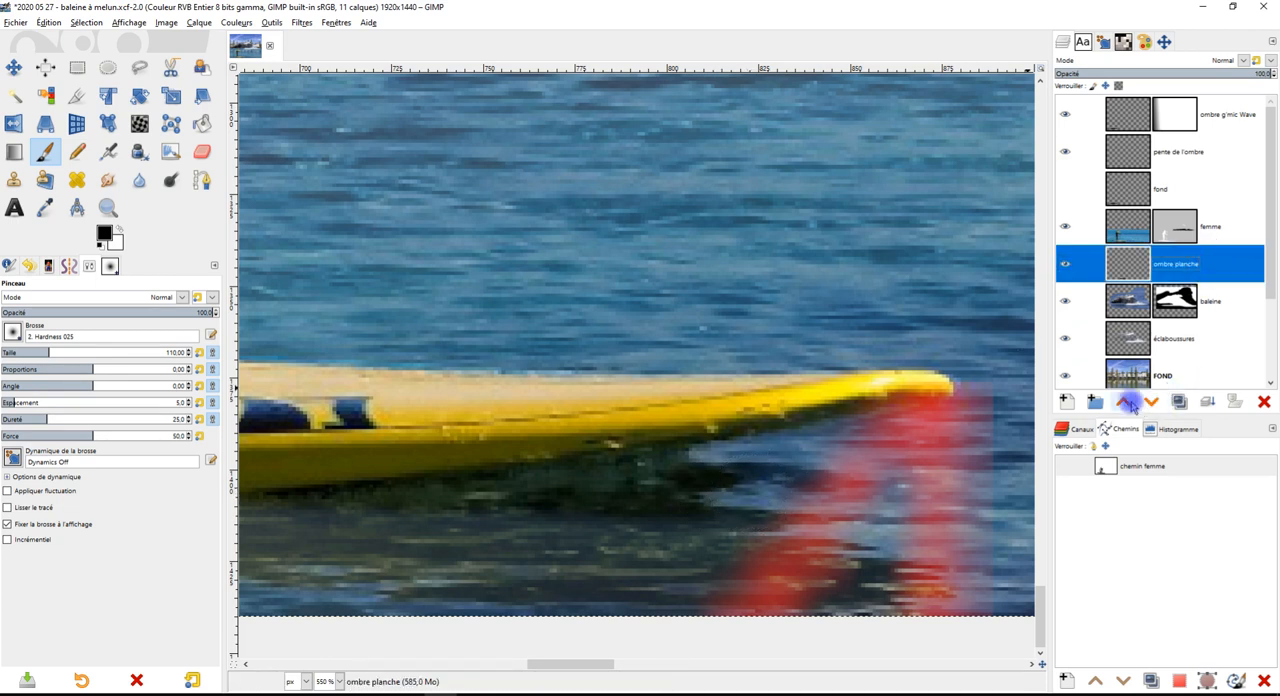
click(1127, 402)
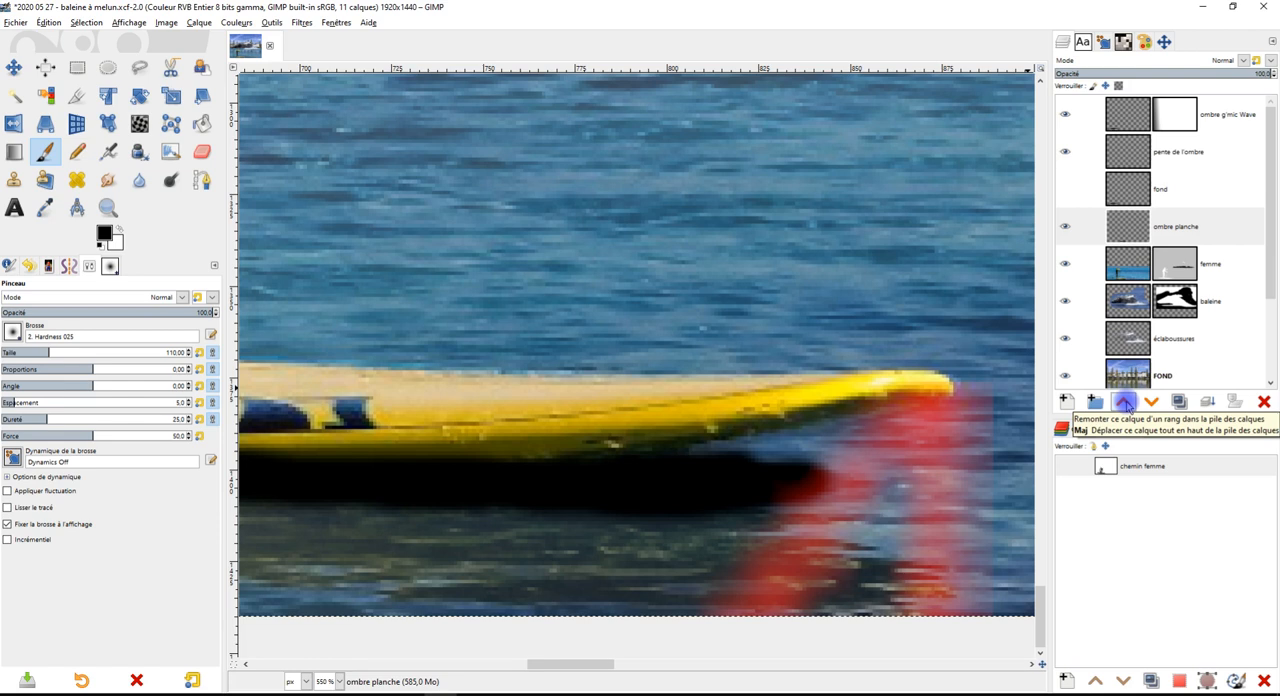
Try lowering the ombre planche layer's opacity to about 66%, and restore it to 100%
key(shift+e)
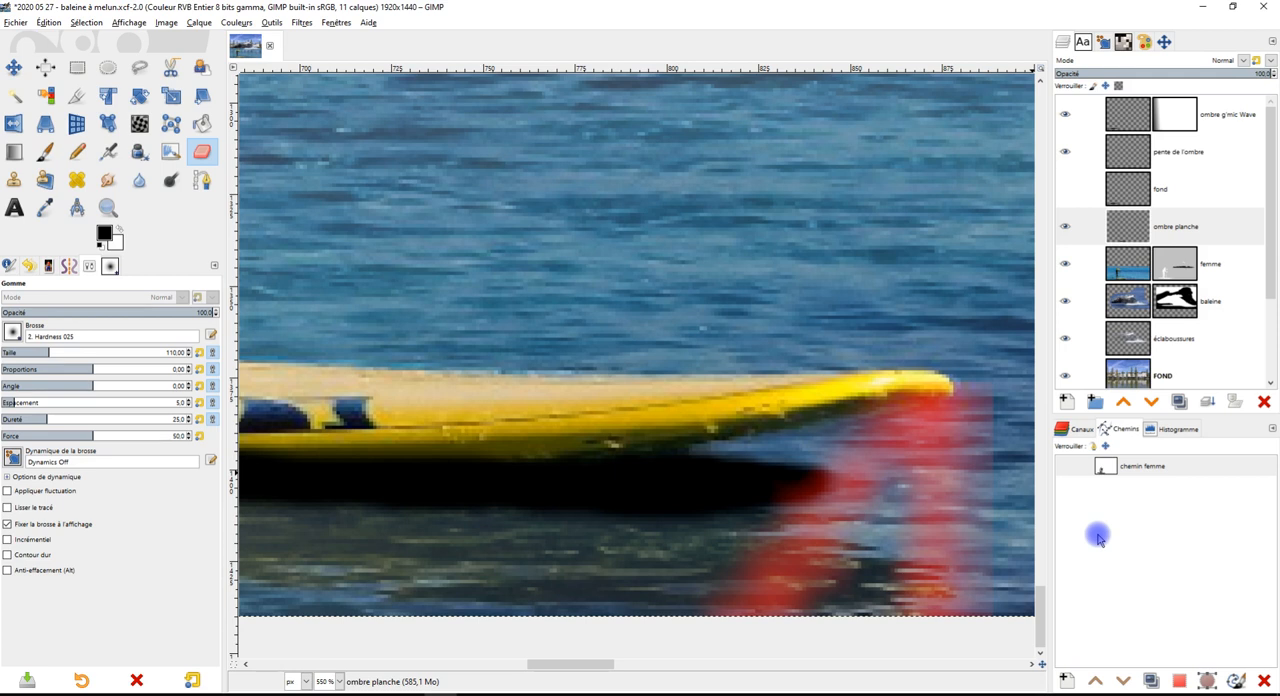
click(1173, 227)
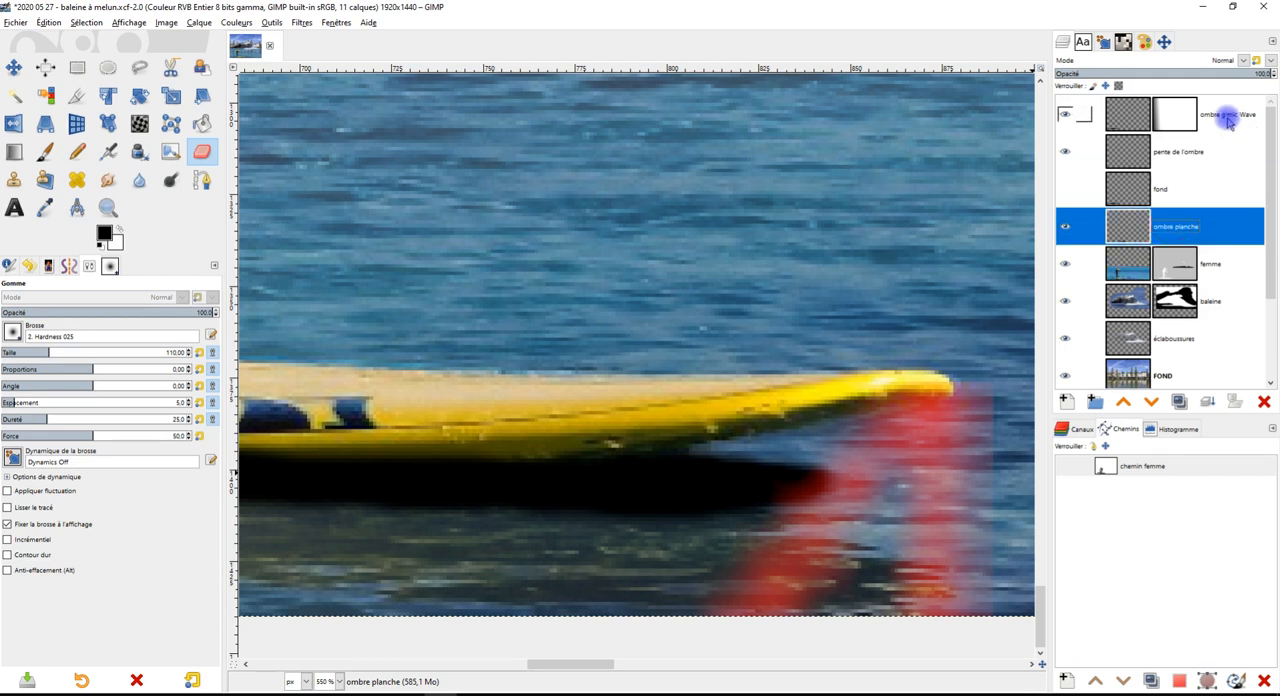
click(1193, 72)
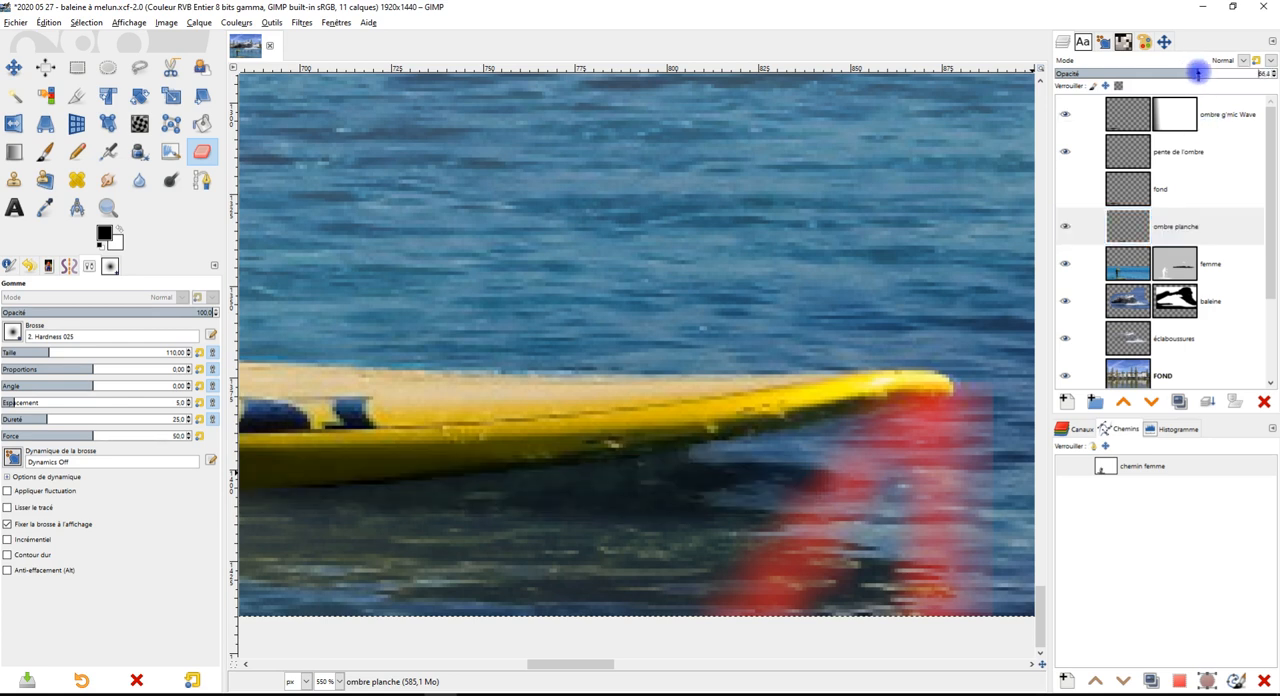
scroll(631, 560, down, 2)
scroll(629, 550, up, 2)
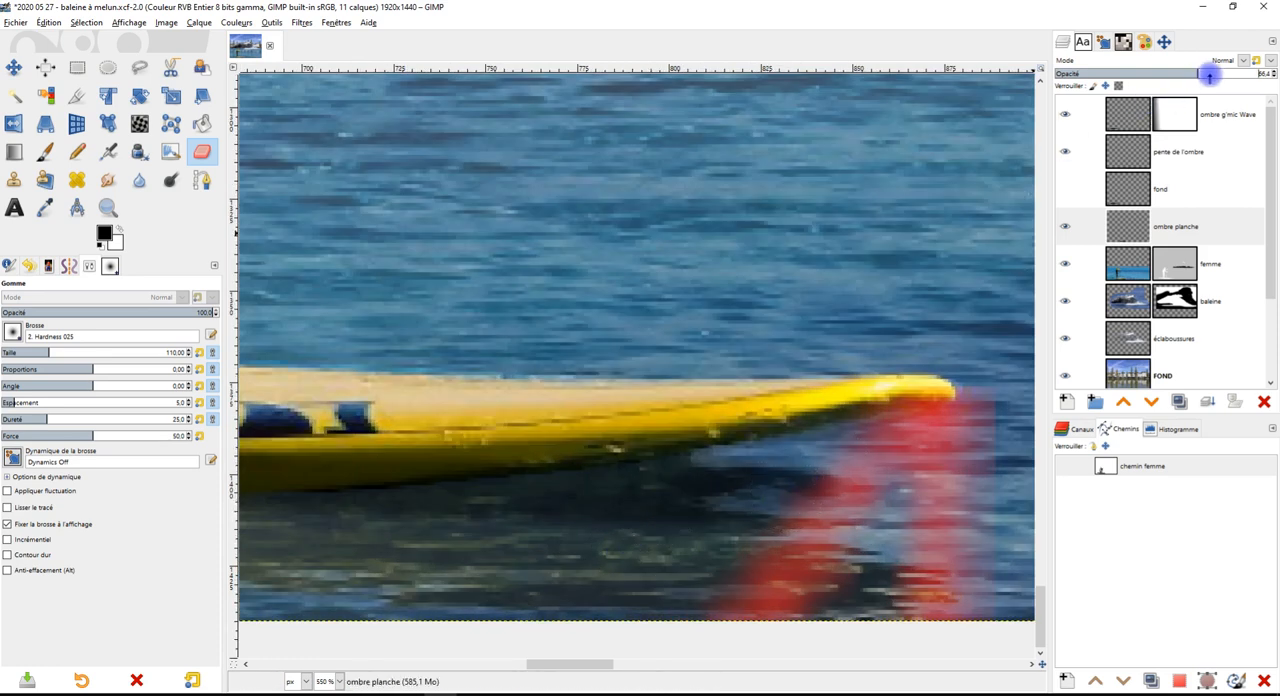
click(1267, 73)
Erase the black shadow paint that spills over the yellow side of the board's front half
scroll(514, 503, down, 2)
scroll(651, 534, left, 6)
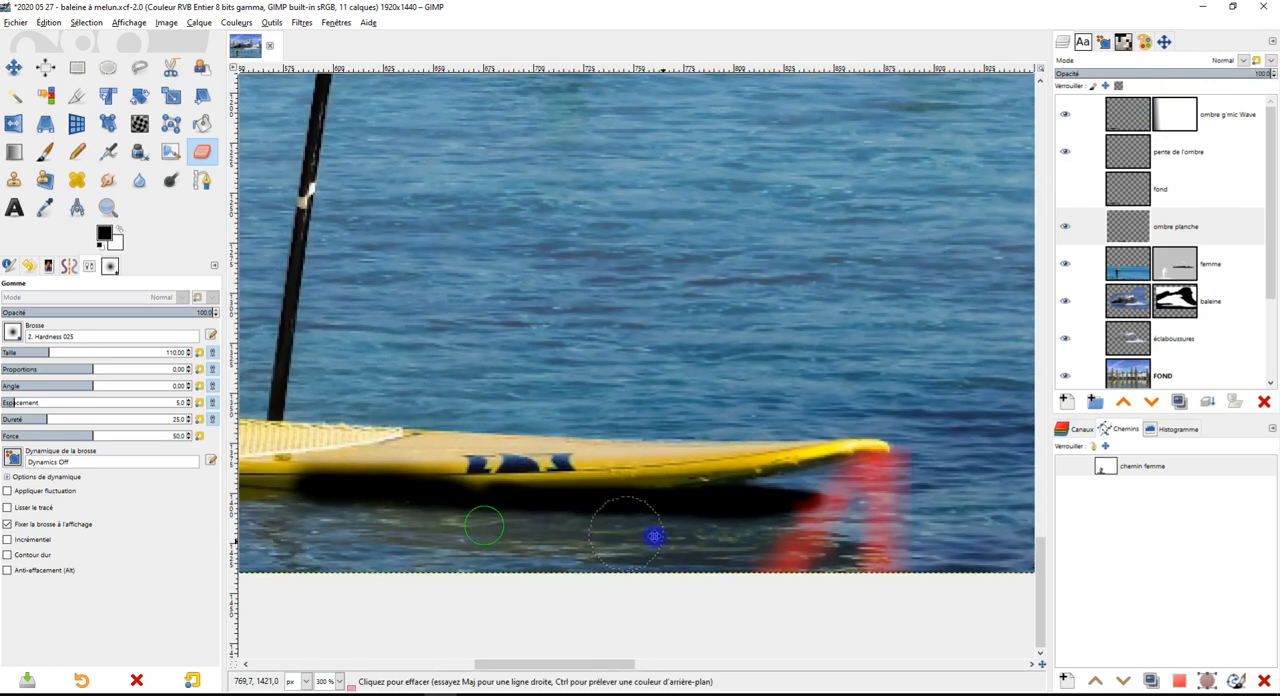
click(199, 145)
click(630, 445)
mouse_move(564, 450)
mouse_down()
mouse_move(420, 446)
mouse_move(688, 446)
mouse_move(407, 455)
mouse_move(711, 456)
mouse_move(463, 459)
mouse_up()
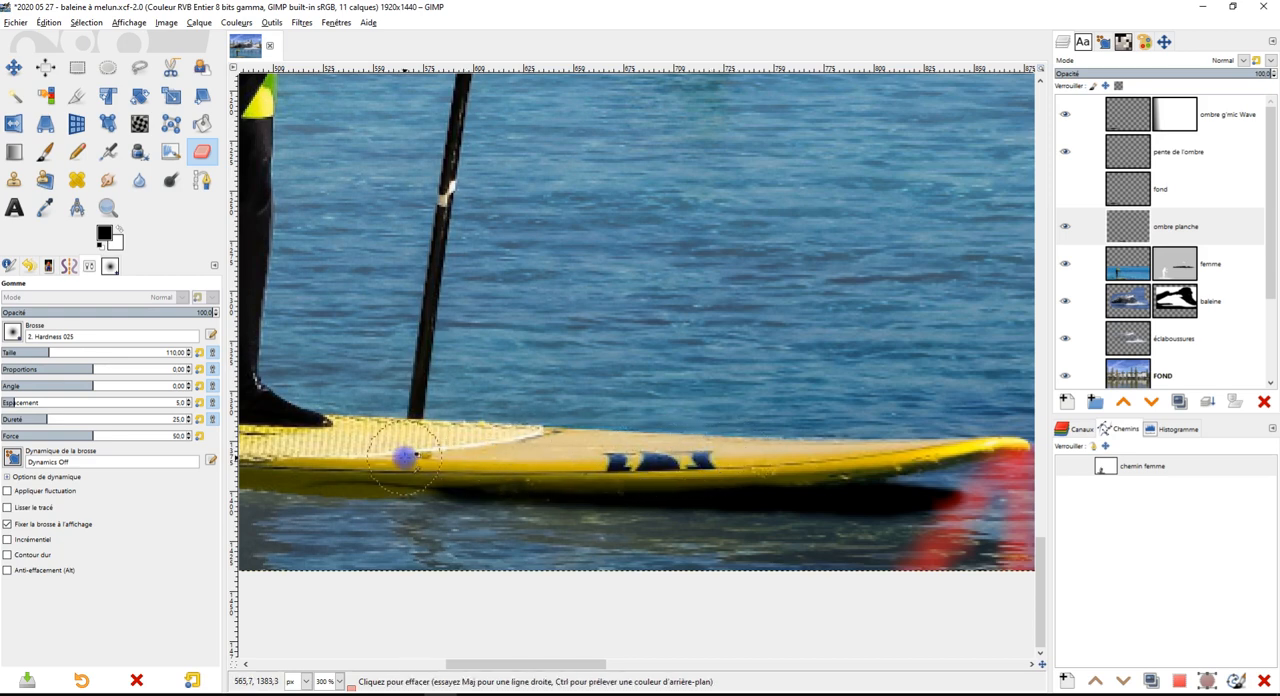
Extend the black shadow on the ombre planche layer along the board's underside back to beneath the rider's feet
scroll(420, 460, down, 2)
scroll(760, 532, up, 2)
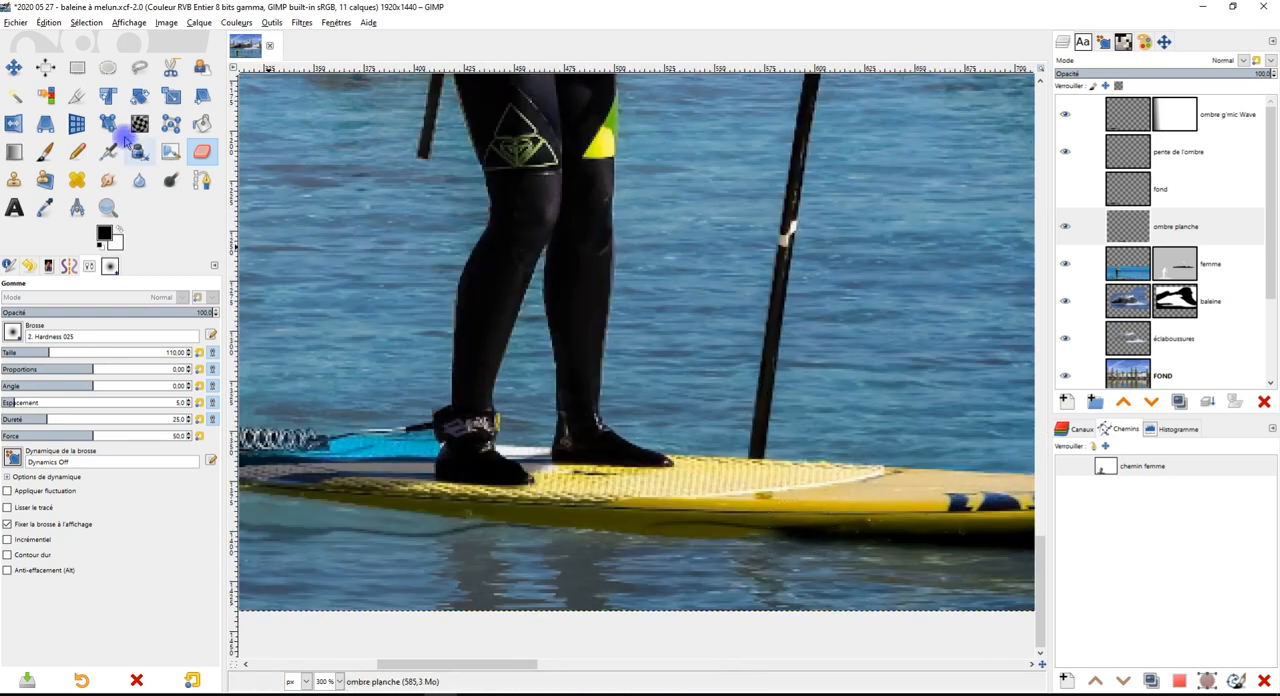
click(45, 151)
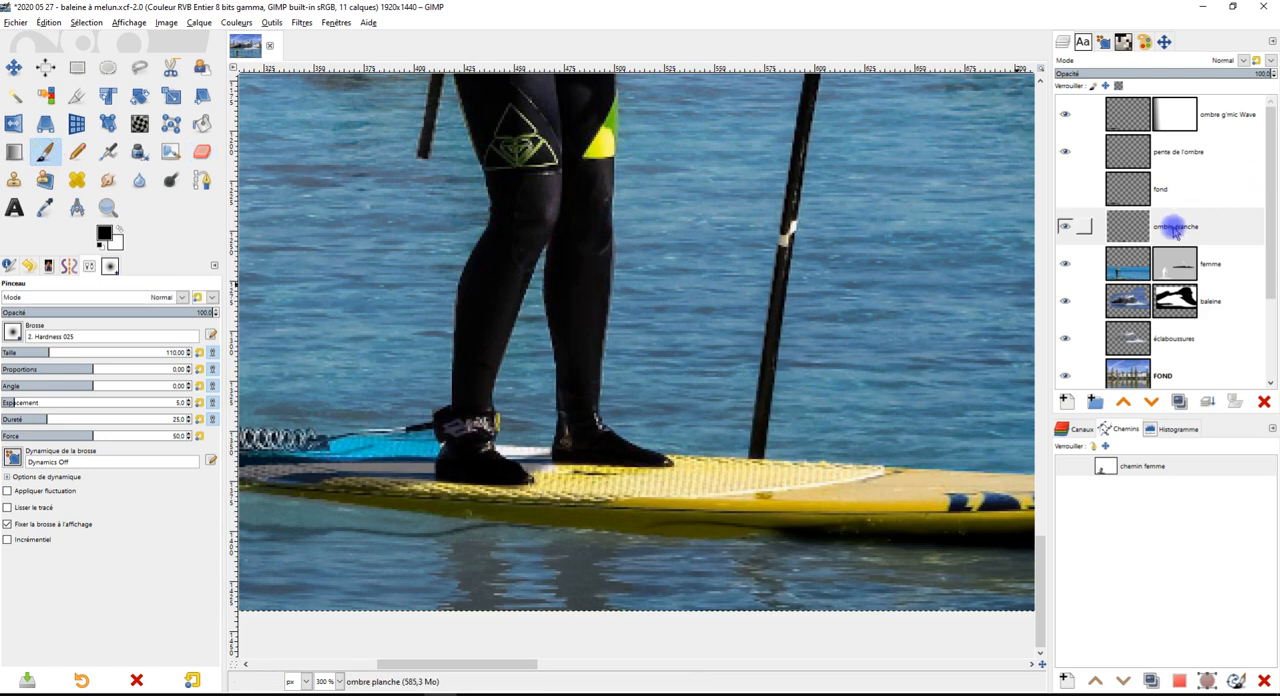
click(1175, 226)
scroll(760, 540, up, 2)
drag(854, 485, 352, 468)
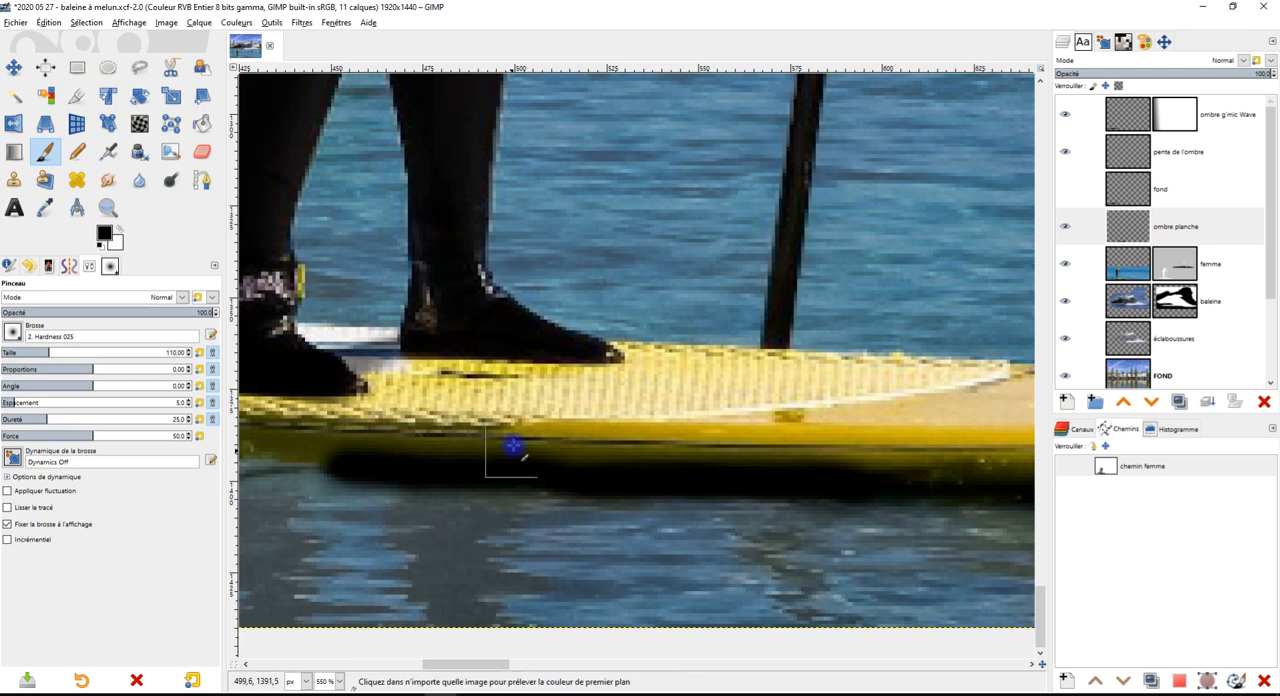
Erase the shadow paint spilling onto the board's side and trim the shadow's rear end beneath the feet
click(202, 151)
mouse_move(780, 450)
mouse_down()
mouse_move(508, 437)
mouse_move(371, 446)
mouse_move(966, 448)
mouse_move(947, 470)
mouse_up()
scroll(837, 513, down, 3)
scroll(687, 509, up, 3)
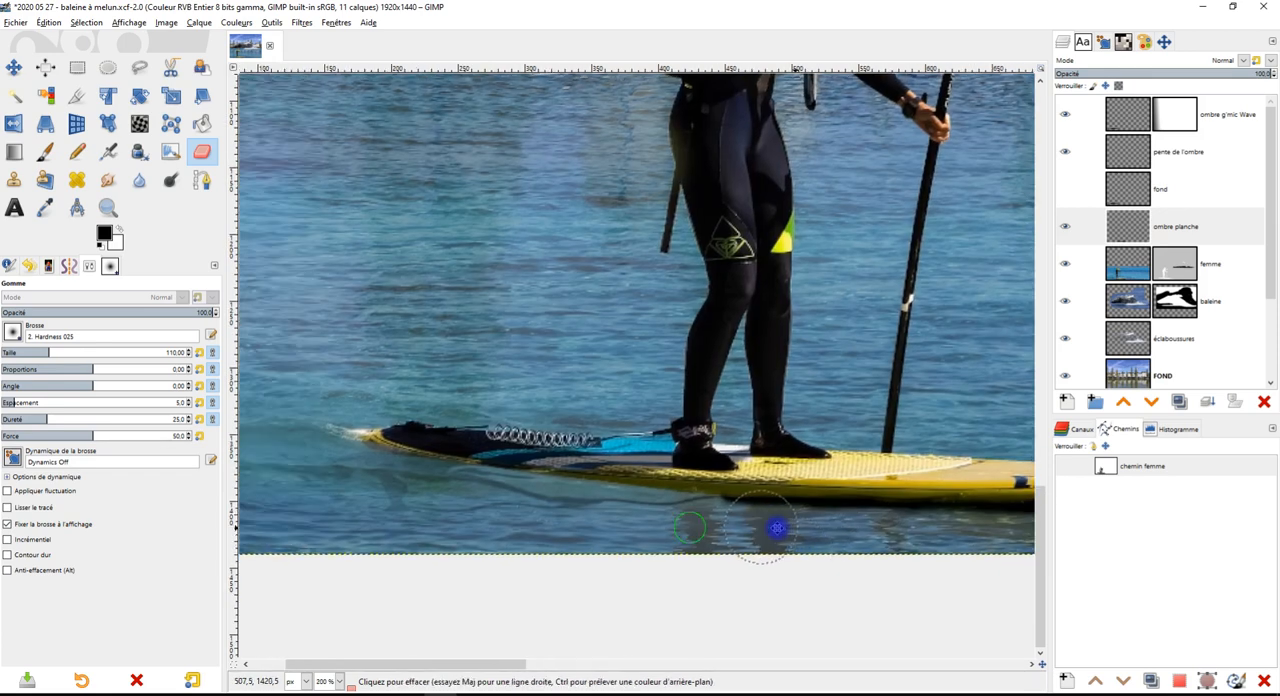
scroll(660, 475, down, 5)
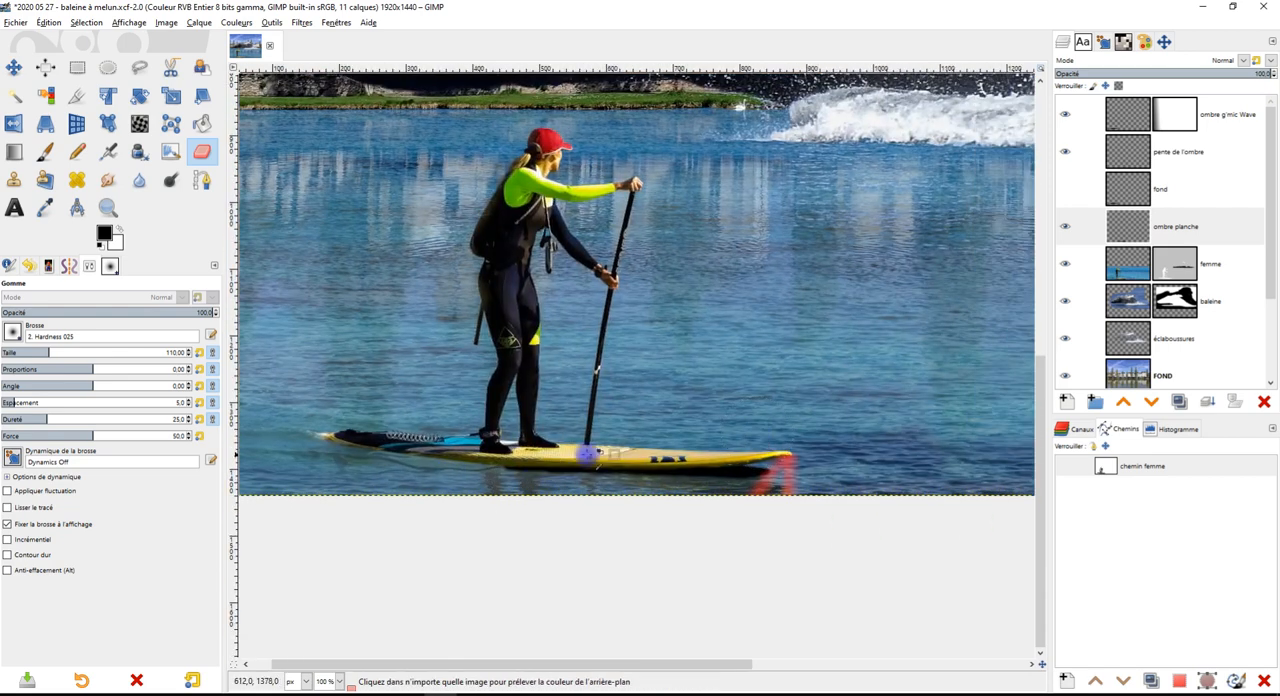
scroll(553, 449, up, 3)
mouse_move(563, 530)
mouse_down()
mouse_move(846, 473)
mouse_move(740, 503)
mouse_up()
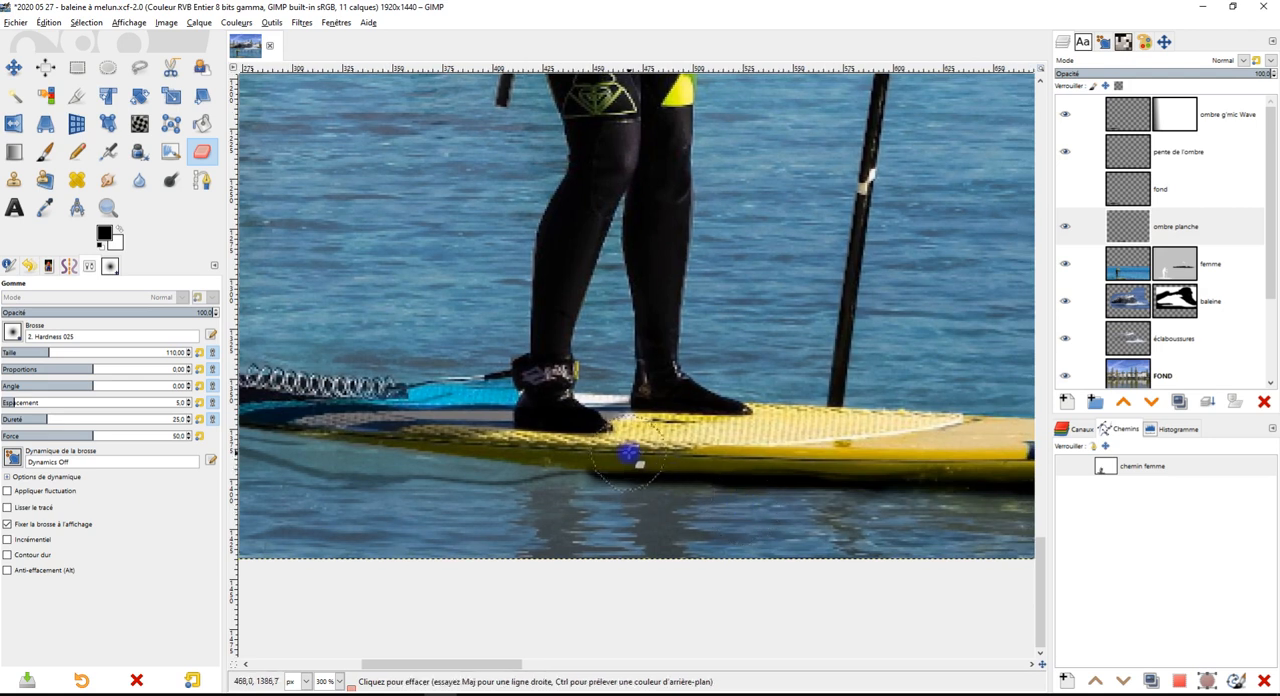
drag(643, 469, 723, 471)
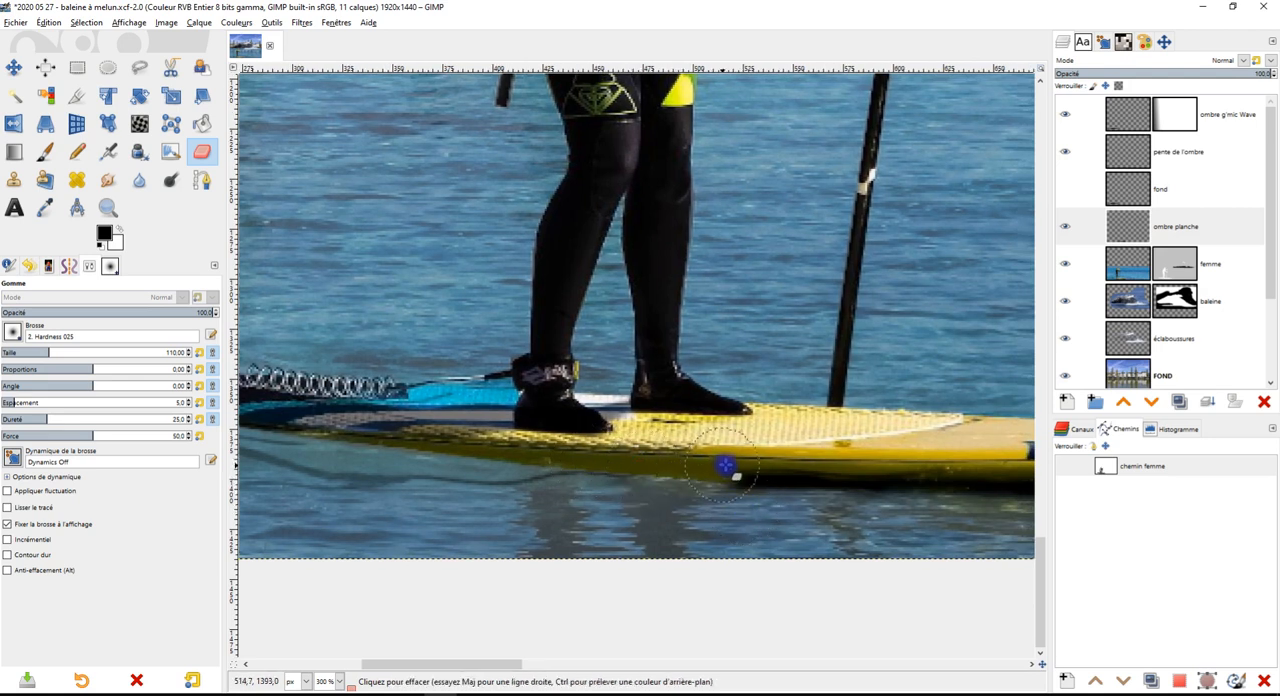
Make a thin, sloping free selection from the paddle's foot across the deck to the board's lower edge
scroll(799, 469, up, 2)
scroll(800, 467, up, 1)
scroll(800, 466, down, 1)
scroll(843, 493, down, 2)
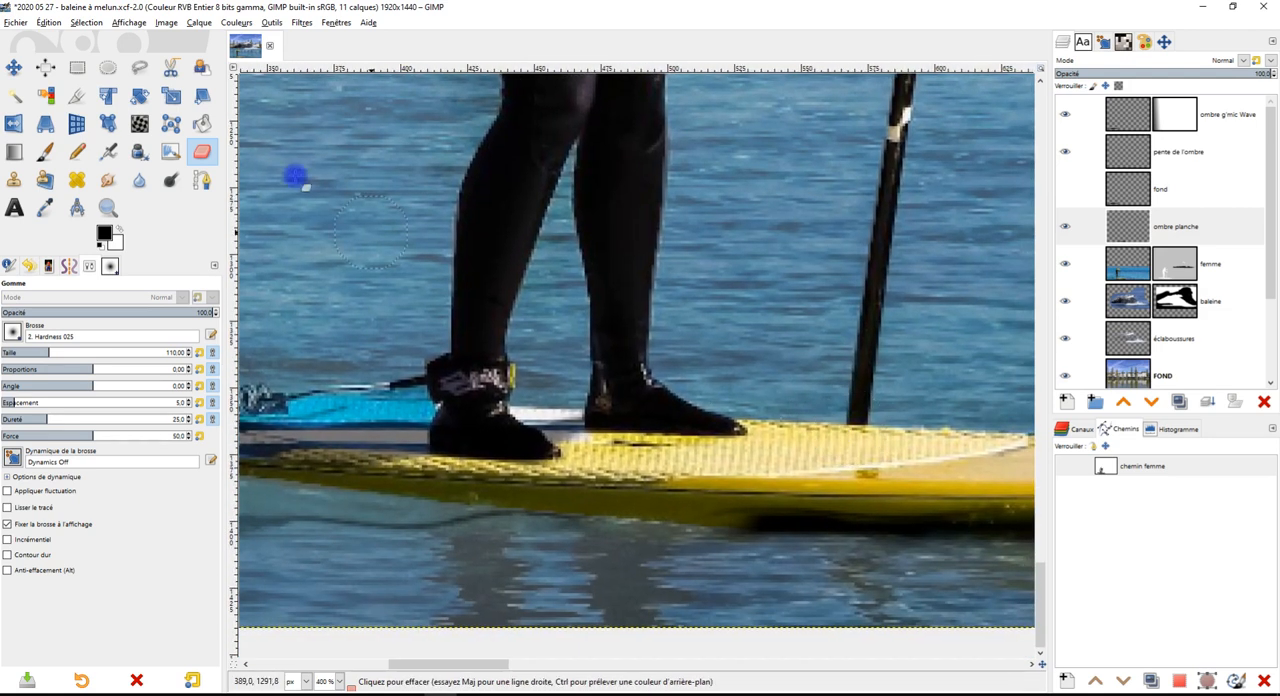
click(139, 67)
click(866, 426)
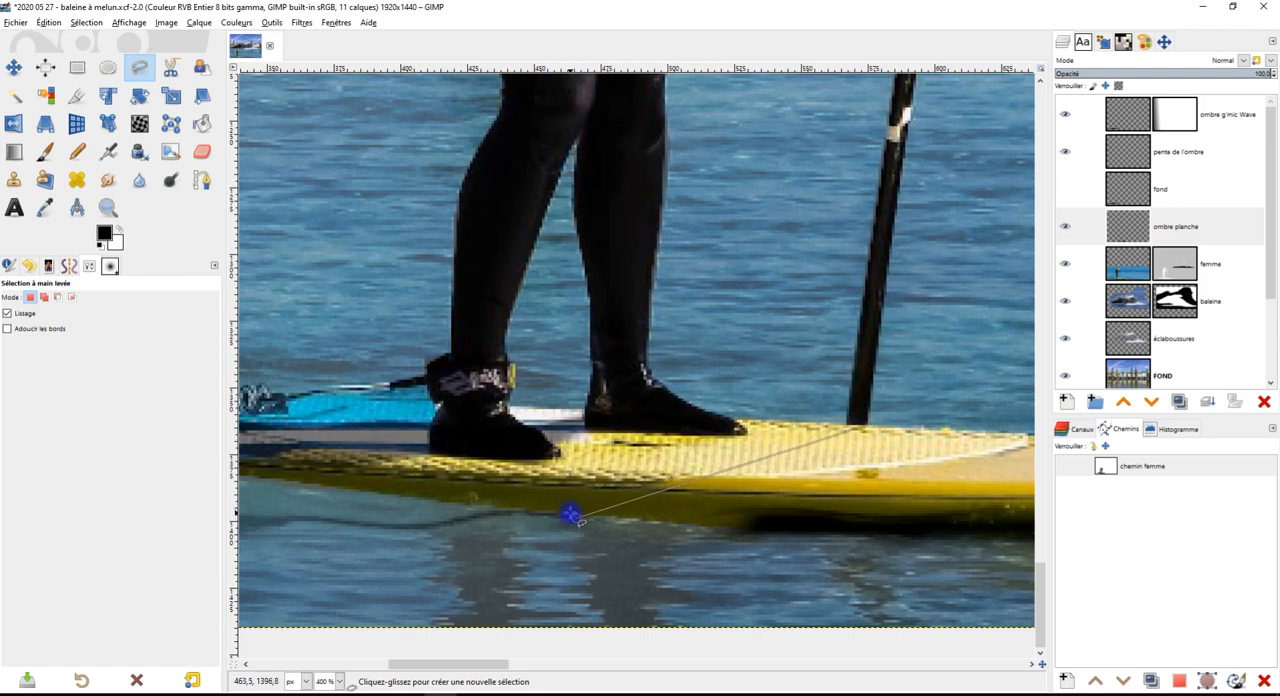
click(565, 514)
click(843, 422)
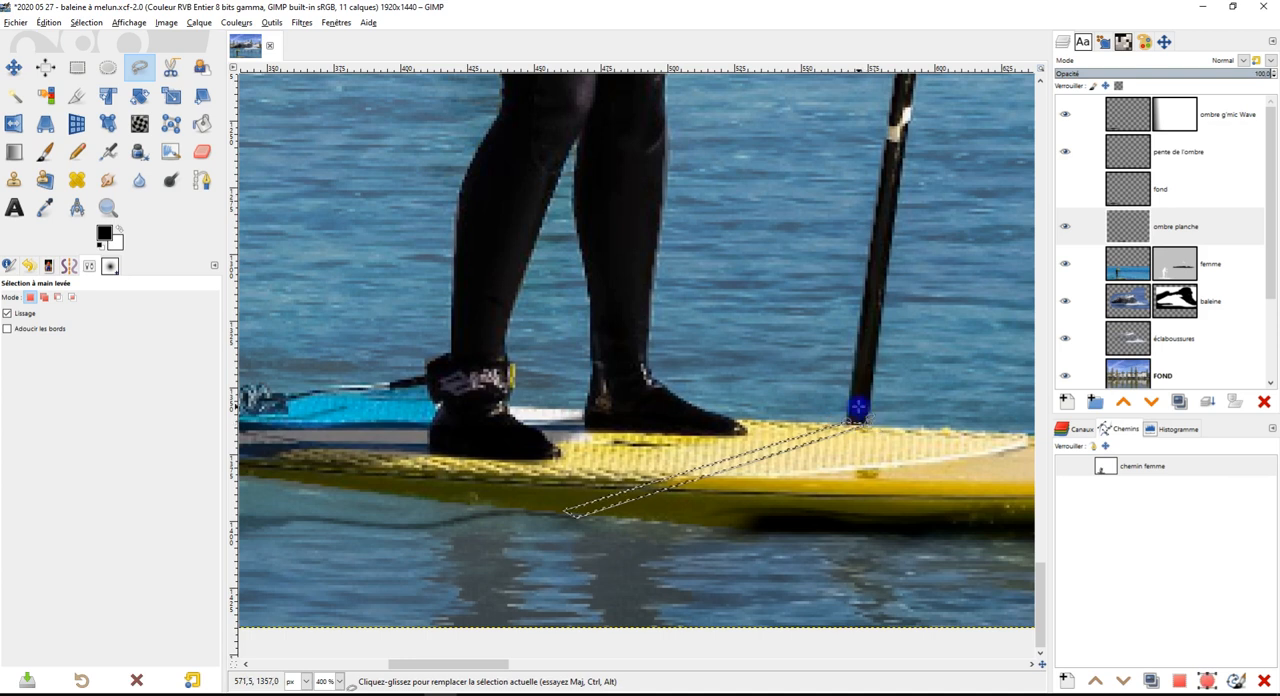
key(Return)
Paint the paddle's black shadow across the deck inside the strip selection with the Paintbrush at 30.9% opacity
scroll(892, 430, down, 2)
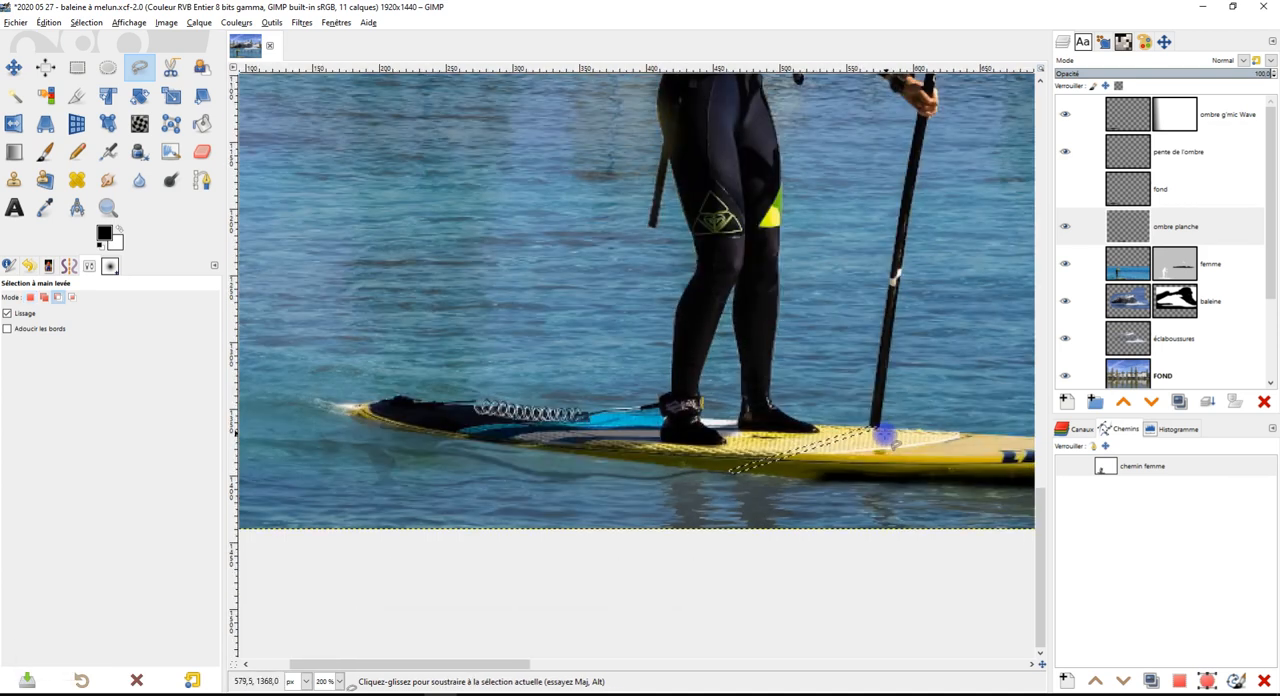
scroll(877, 323, up, 1)
click(48, 148)
scroll(737, 408, up, 2)
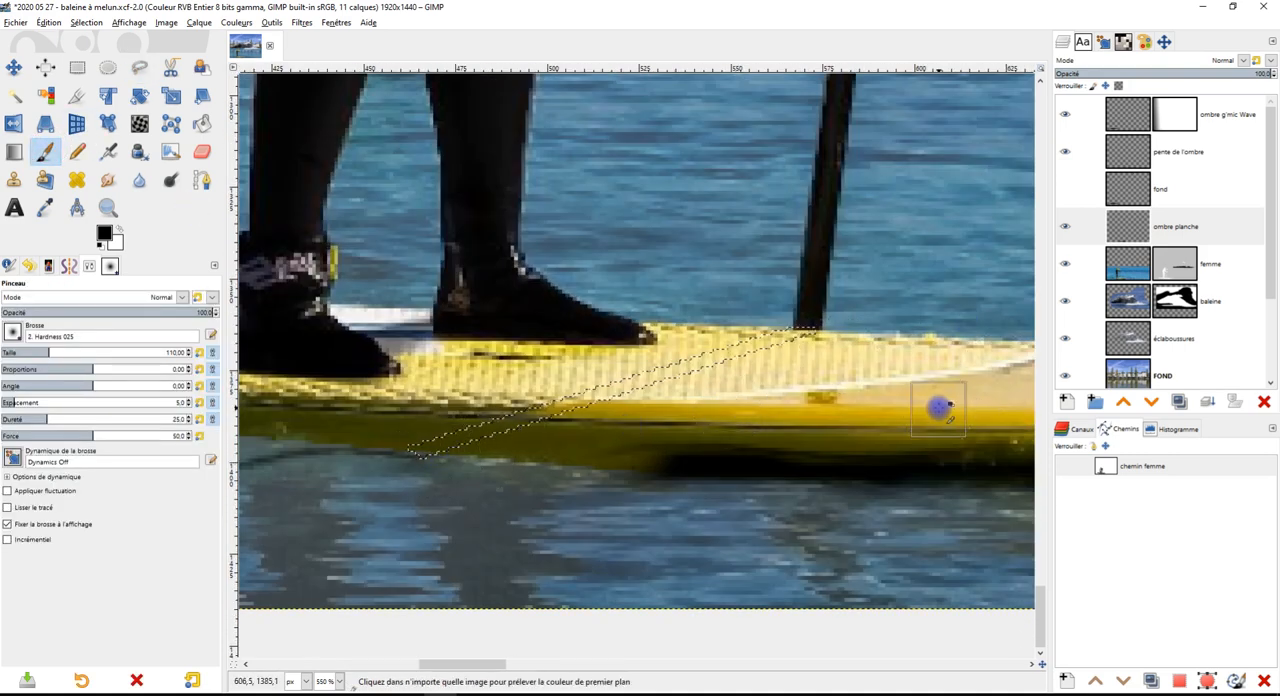
scroll(857, 414, down, 2)
scroll(650, 413, up, 2)
mouse_move(609, 417)
mouse_down()
mouse_move(714, 409)
mouse_move(743, 380)
mouse_move(872, 354)
mouse_move(933, 326)
mouse_up()
key(ctrl+z)
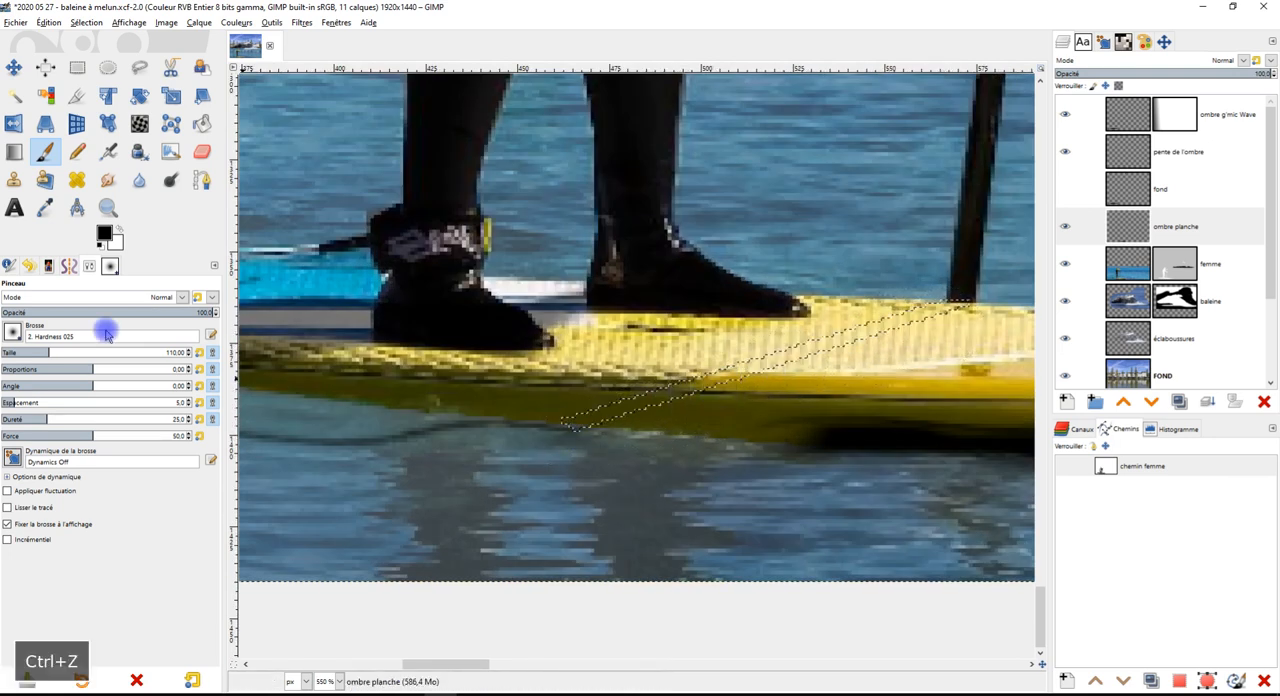
click(66, 312)
drag(579, 421, 636, 426)
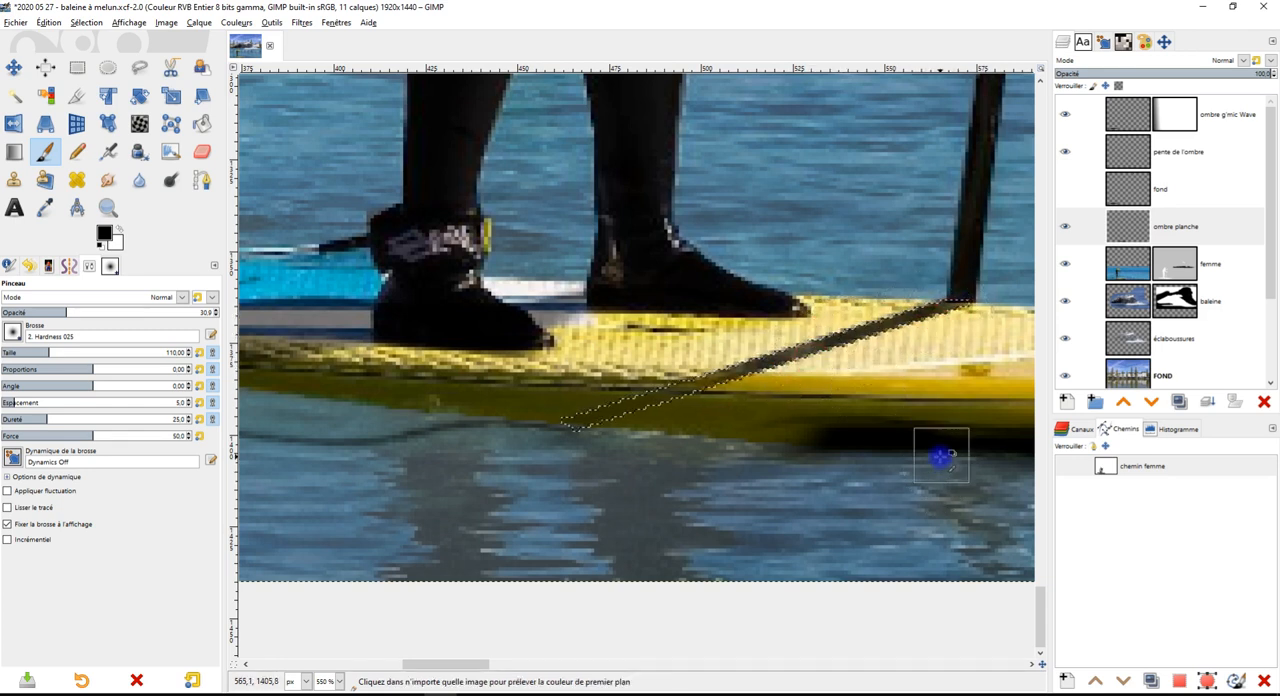
Finish the paddle shadow's fainter lower end on the board's side and remove the selection
ctrl+scroll(808, 428, down, 2)
ctrl+scroll(783, 421, up, 1)
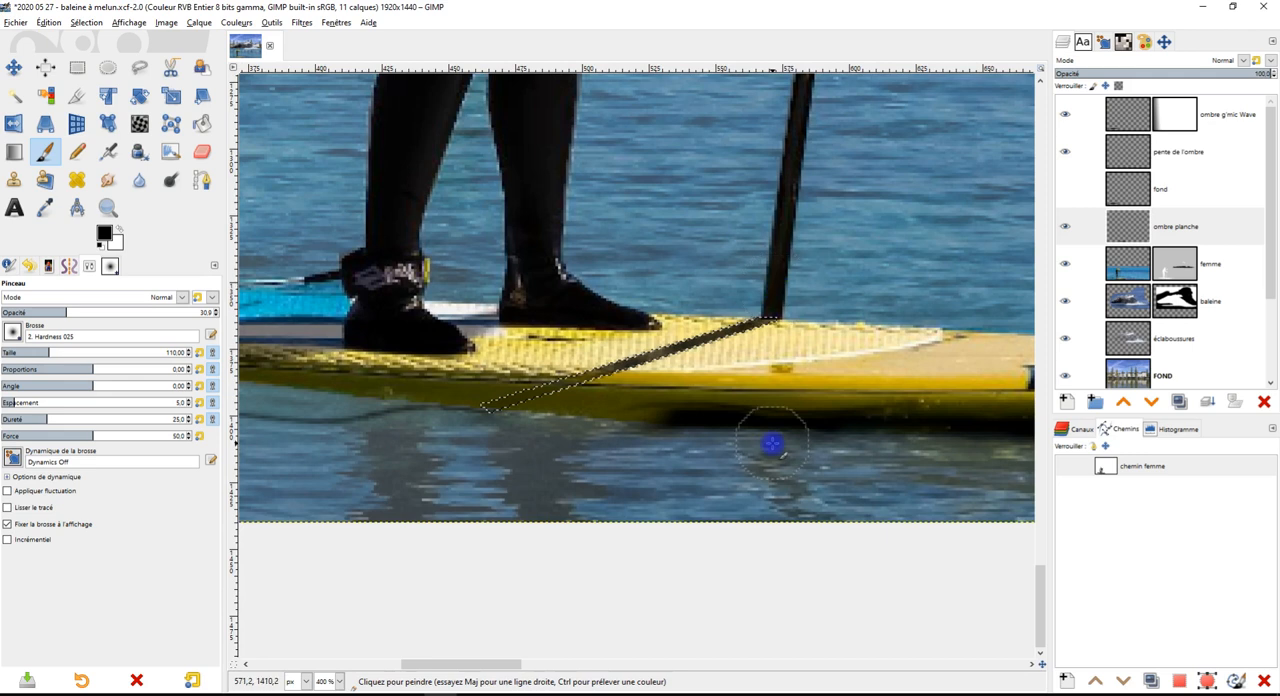
key(4)
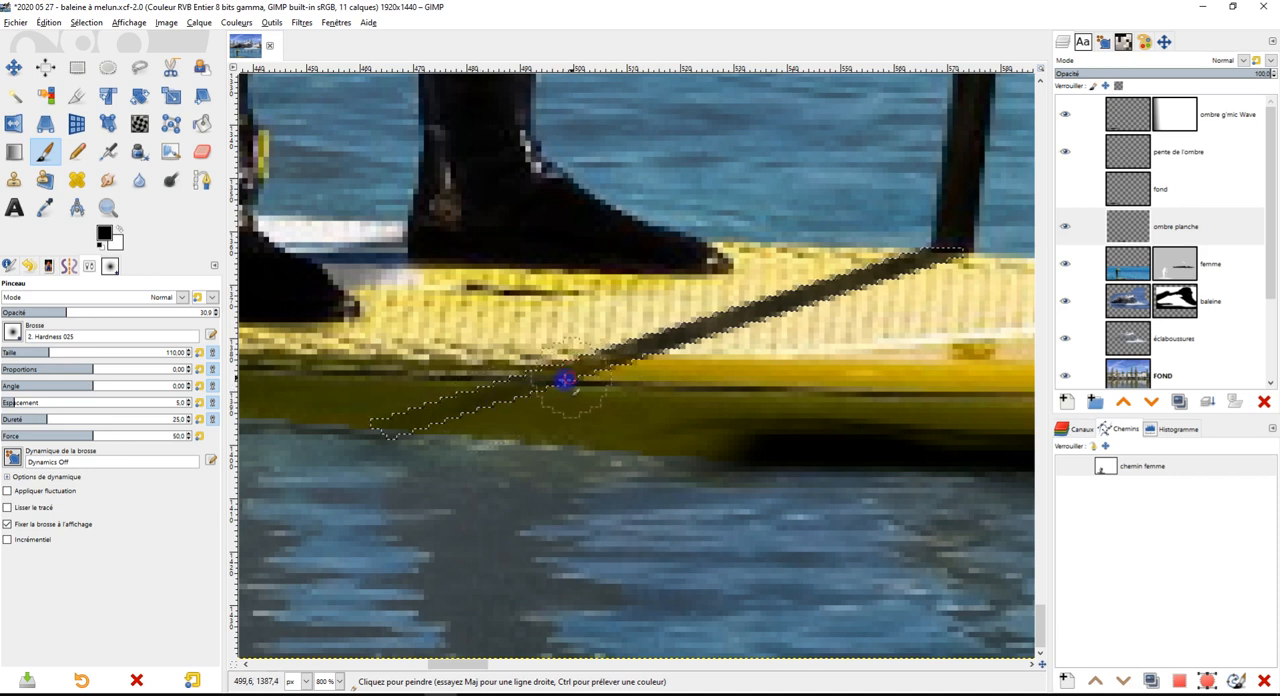
key(3)
click(75, 65)
click(537, 190)
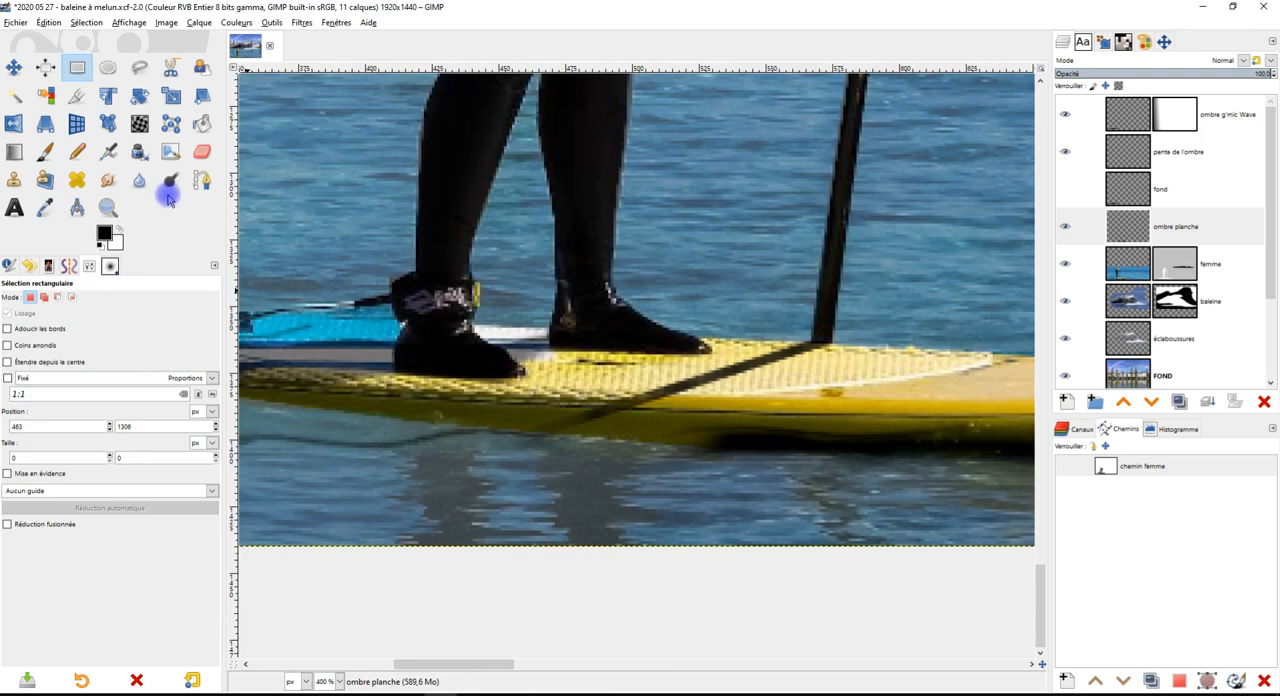
Erase the paddle shadow's lower end from the board's side and blend its tip at the deck edge with the Smudge tool
click(202, 151)
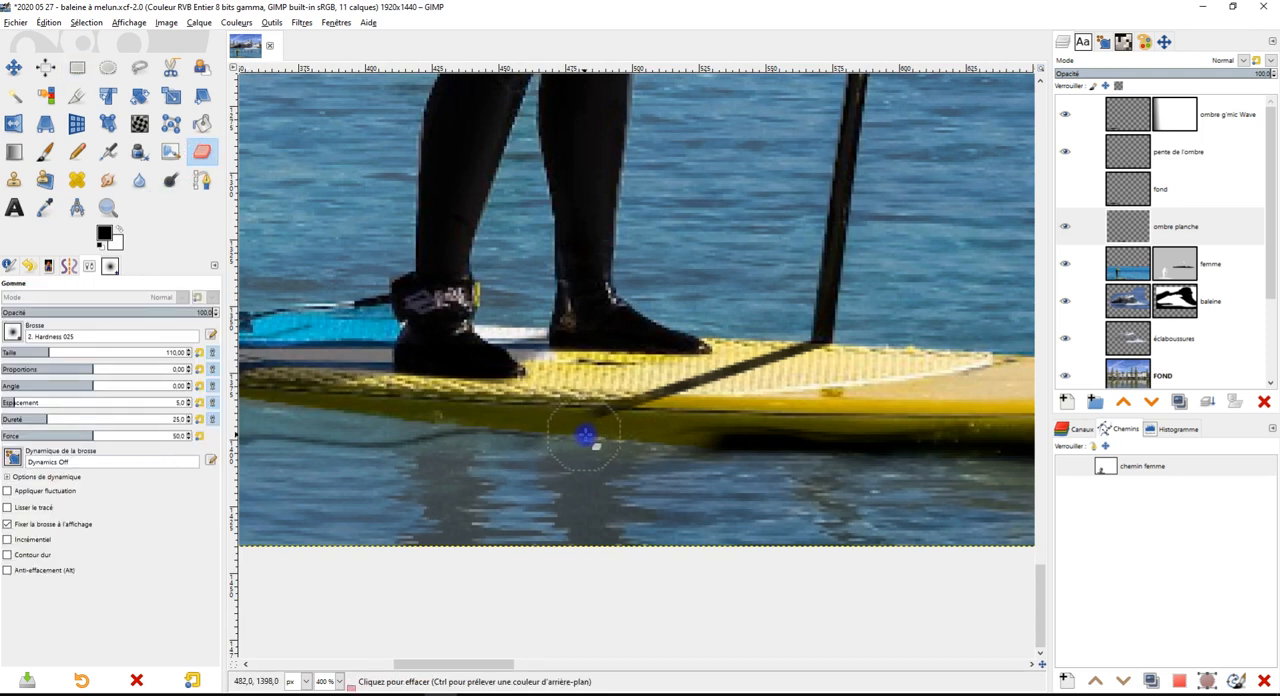
scroll(691, 442, up, 1)
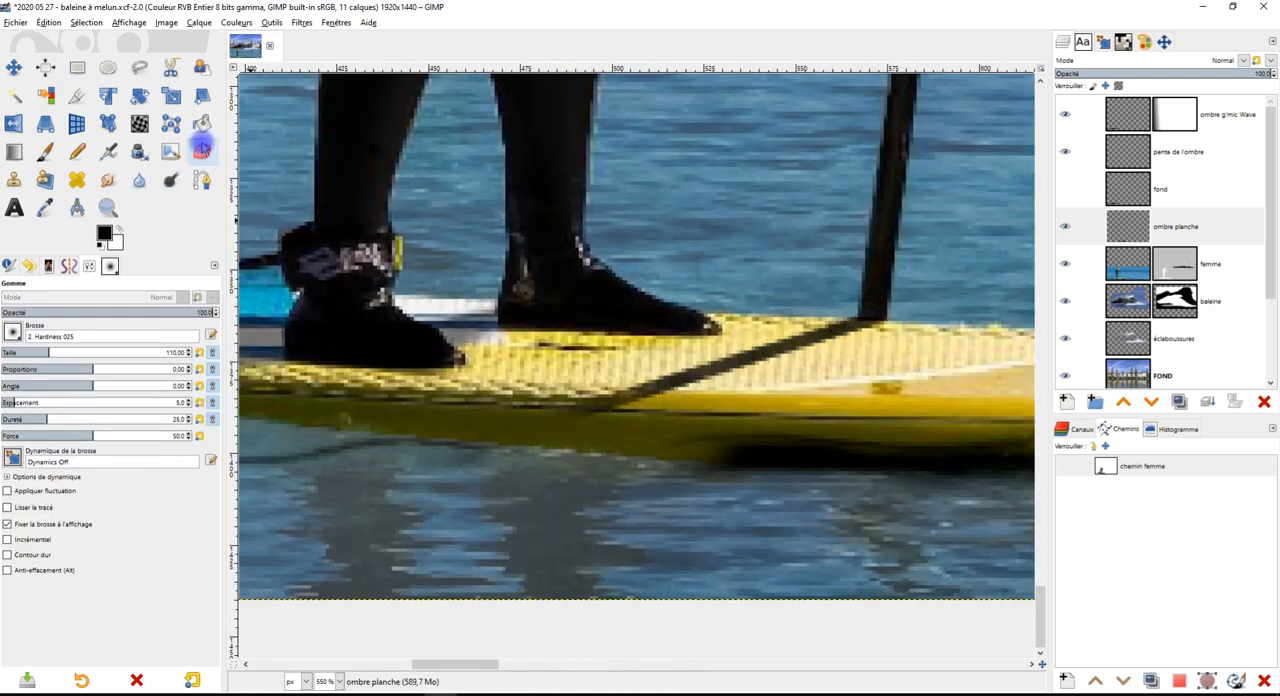
click(109, 180)
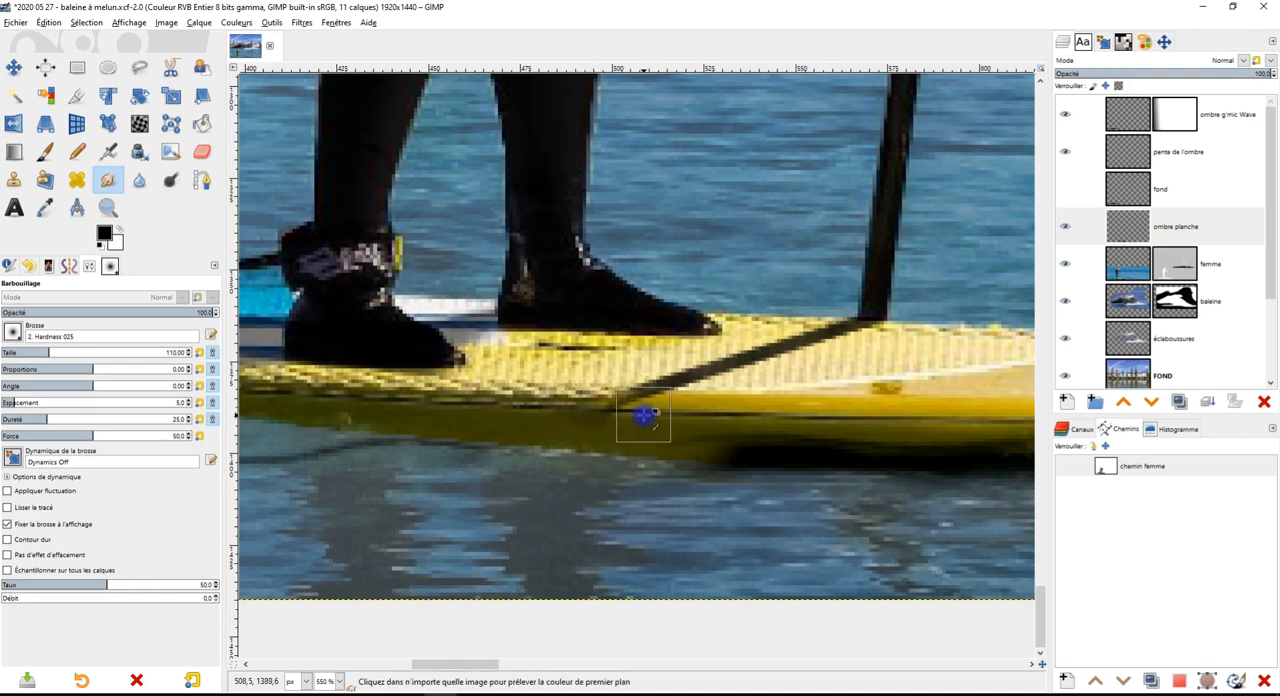
key(ctrl+z)
scroll(631, 427, up, 1)
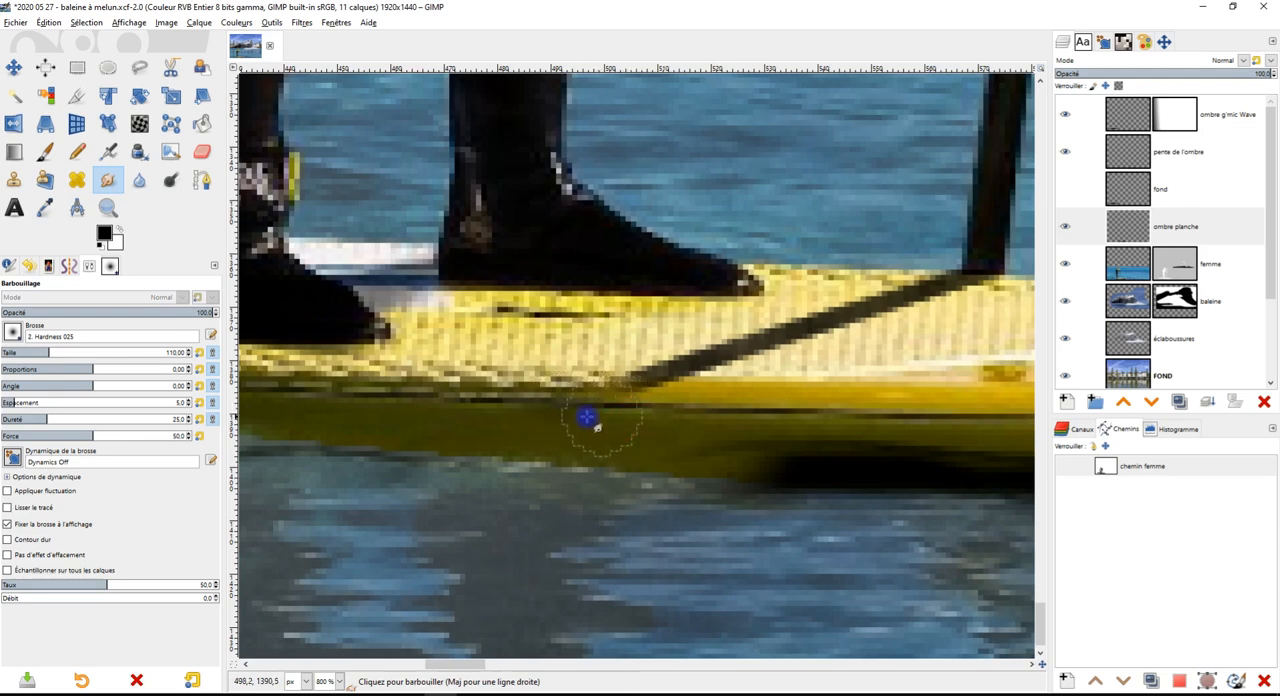
scroll(603, 418, down, 4)
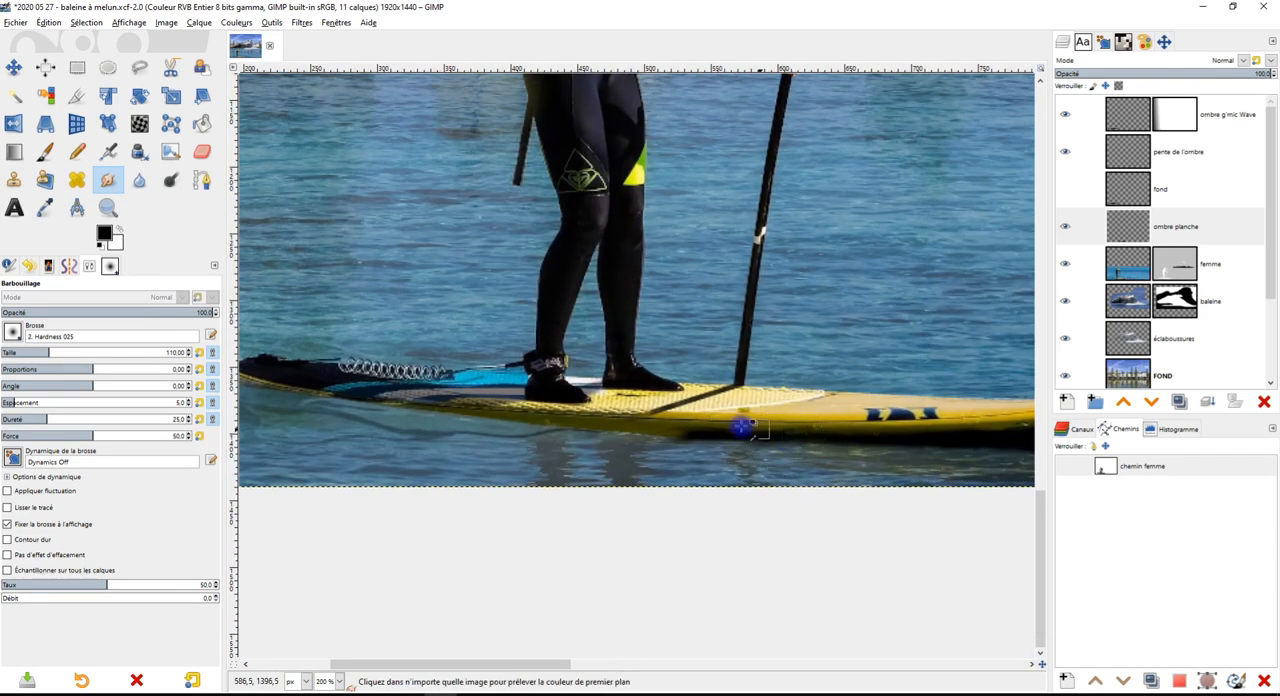
scroll(741, 427, up, 4)
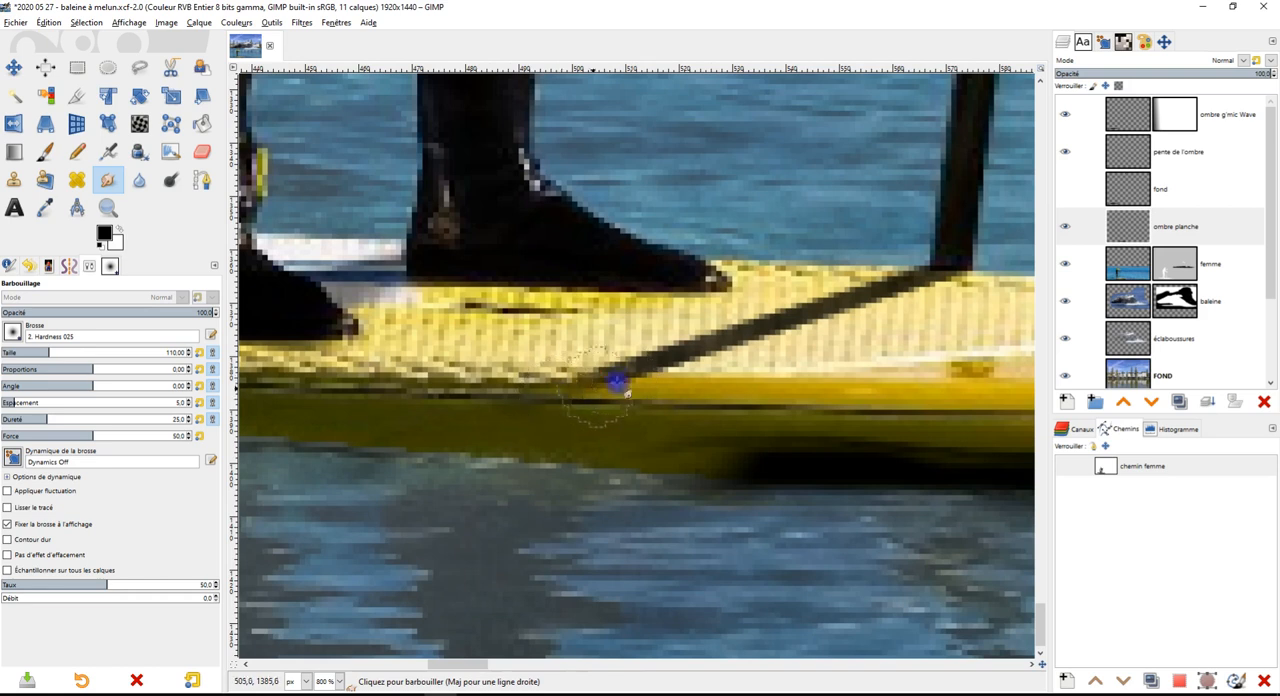
key(ctrl+z)
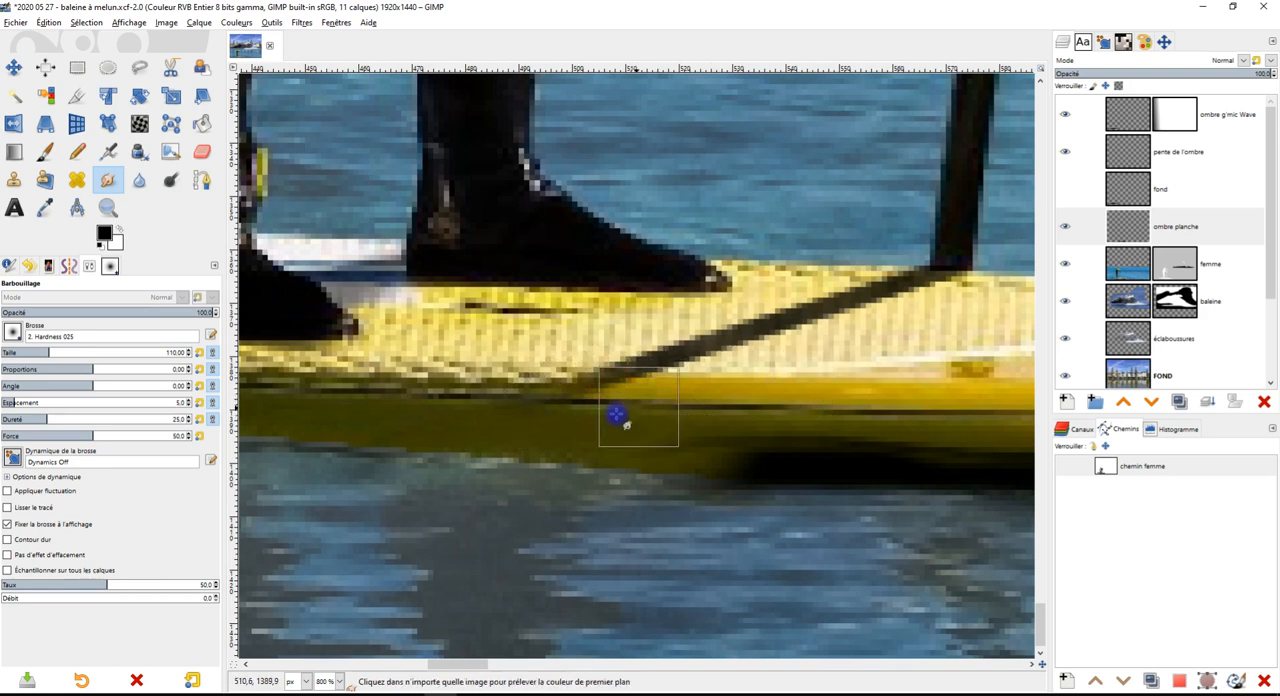
drag(592, 419, 501, 417)
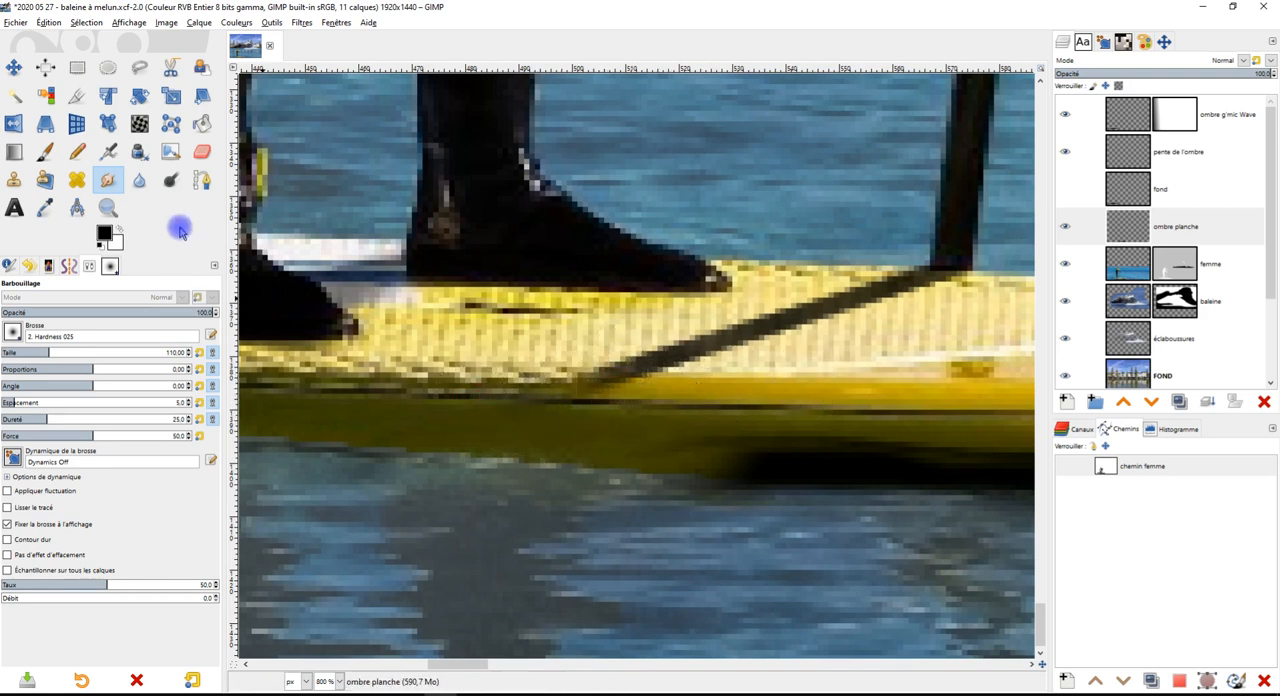
Erase leftover shadow paint on the board's side and along the lower edge of the board's shadow
click(202, 151)
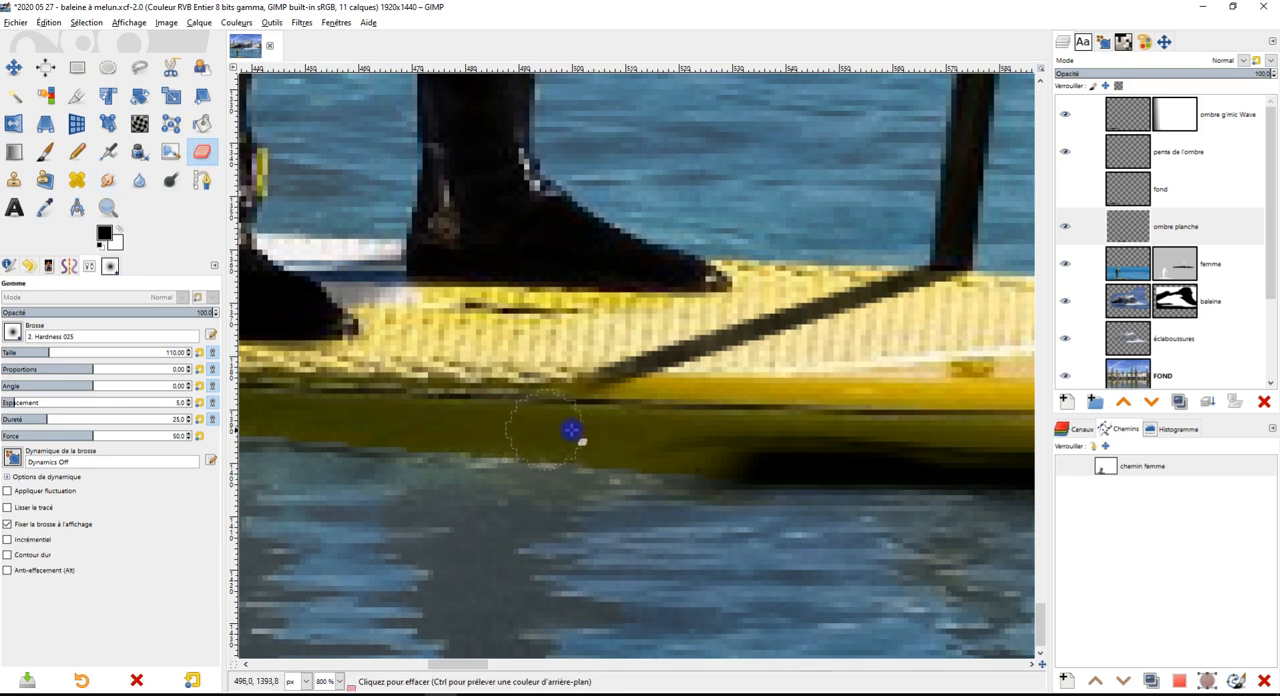
scroll(571, 428, down, 4)
scroll(711, 451, up, 2)
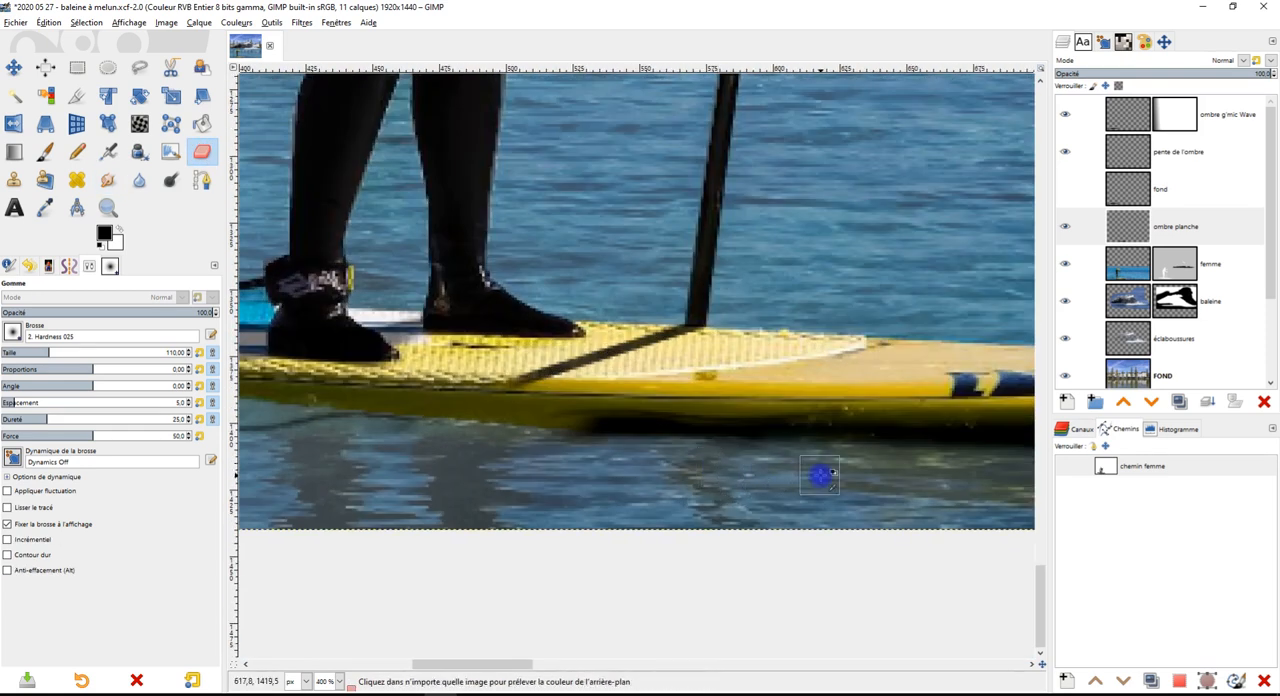
scroll(742, 466, down, 1)
scroll(600, 460, up, 2)
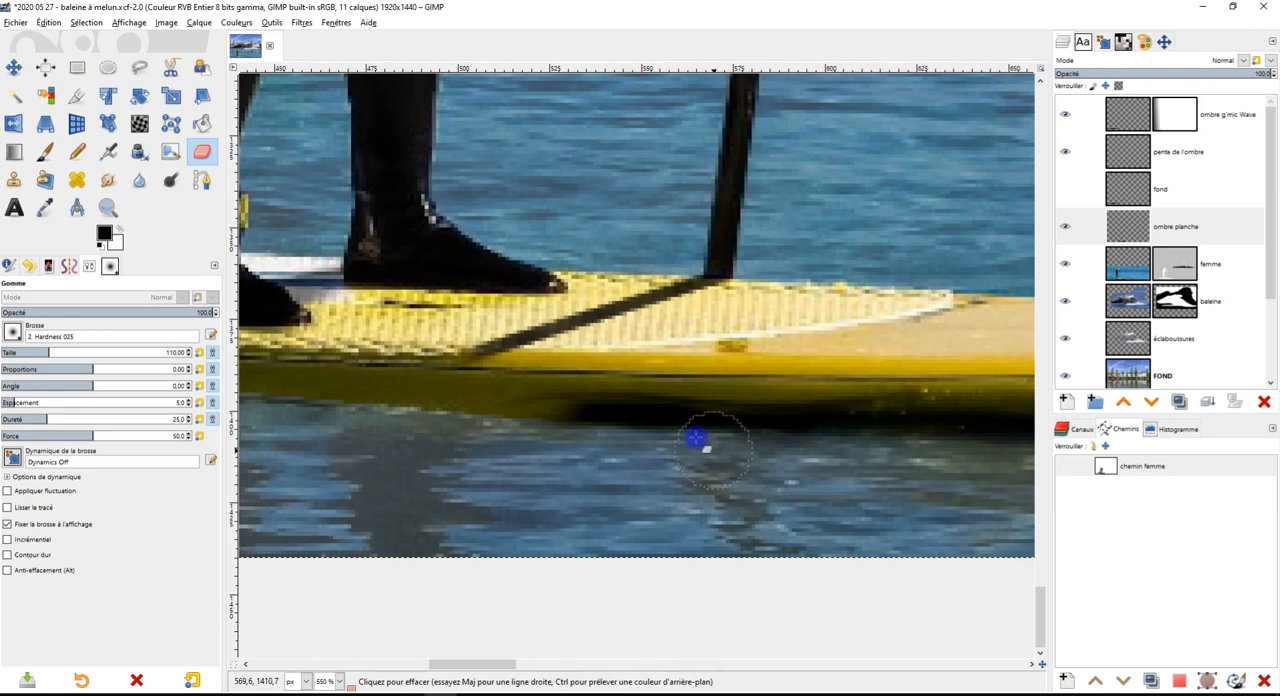
scroll(773, 407, down, 1)
scroll(773, 407, down, 3)
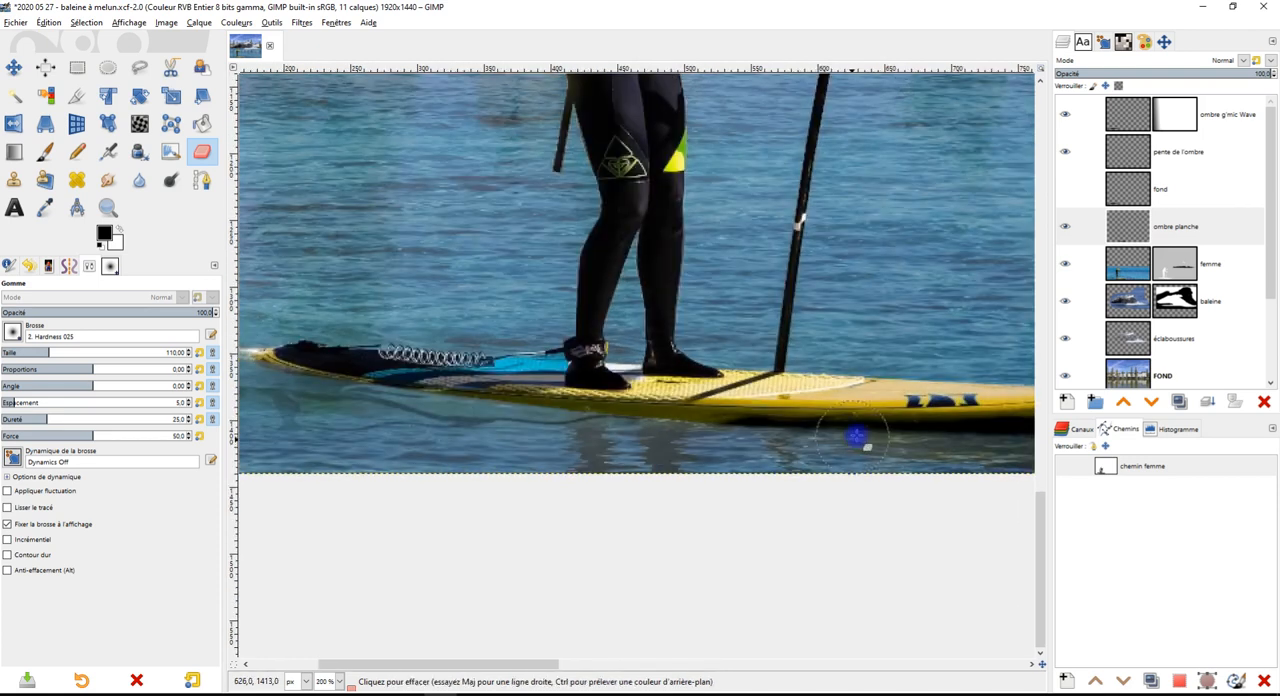
scroll(680, 443, up, 2)
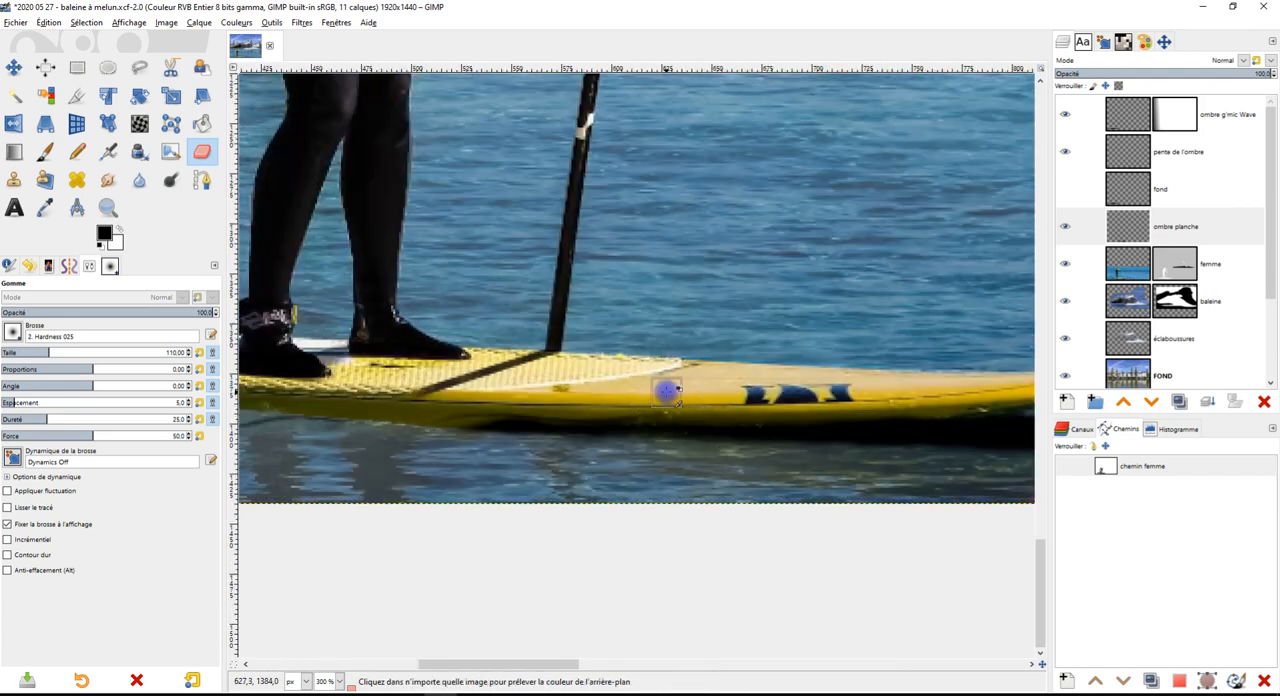
scroll(663, 388, down, 1)
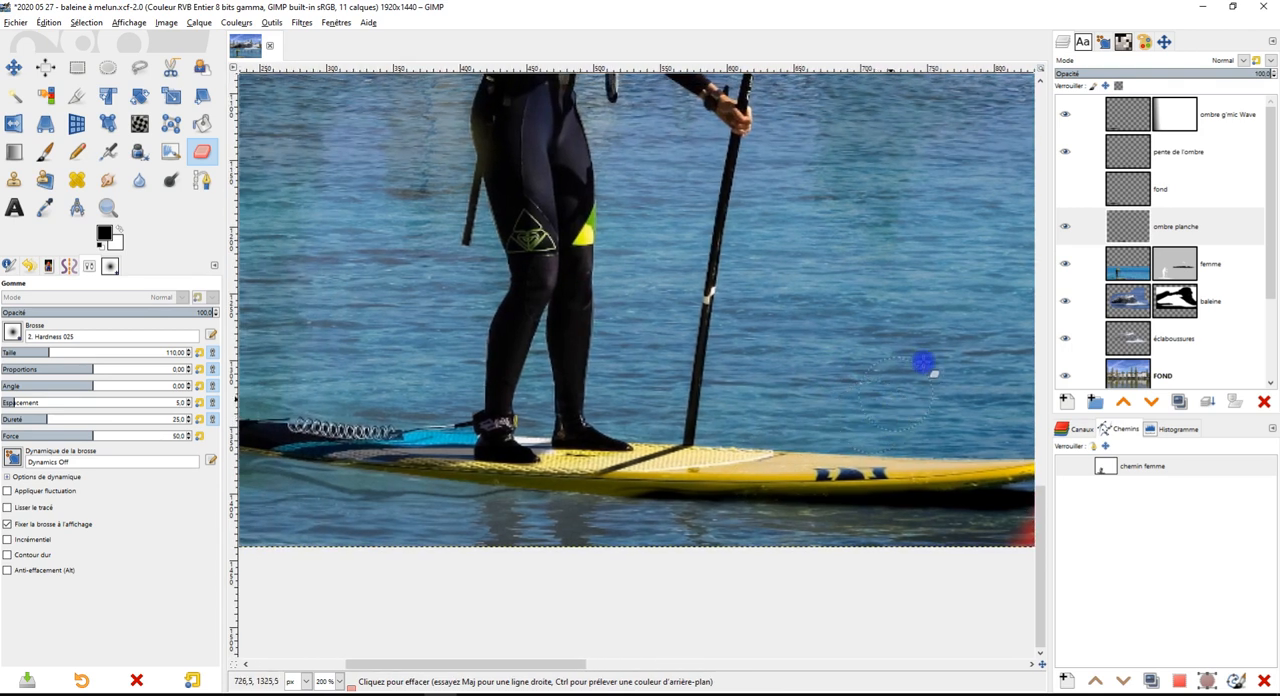
Set the ombre planche layer's opacity to 80.2% and hide the pente de l'ombre layer
click(1200, 222)
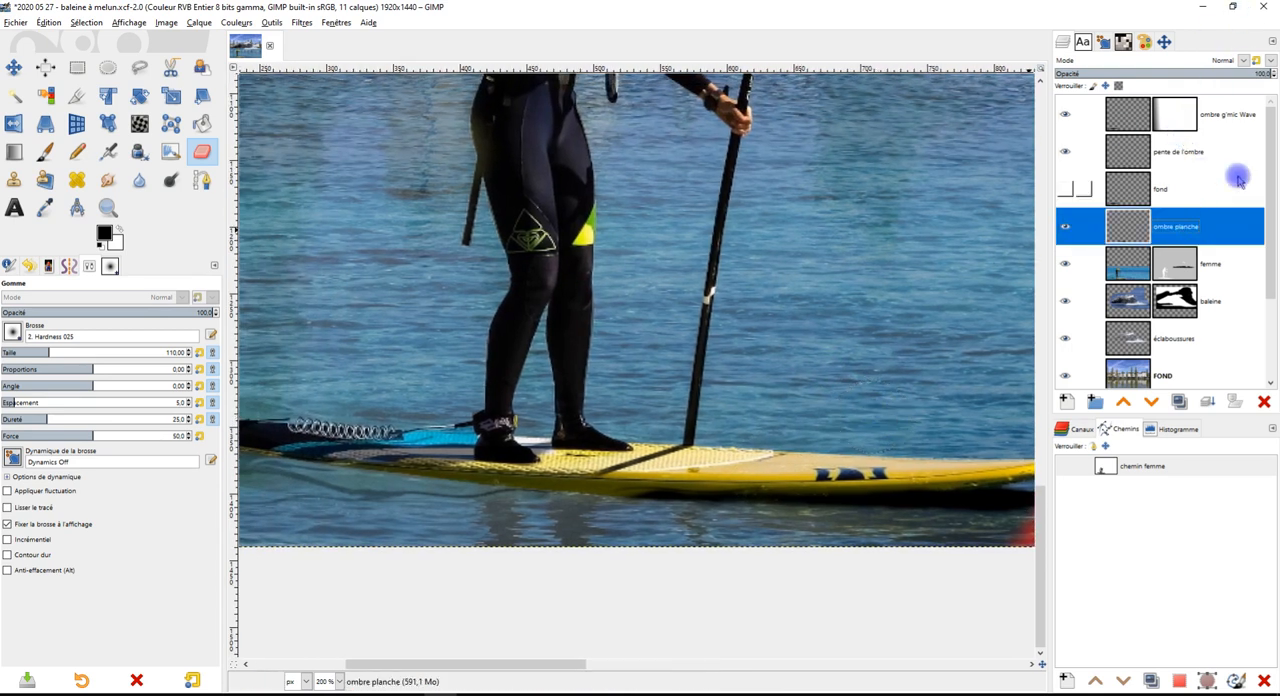
click(1227, 74)
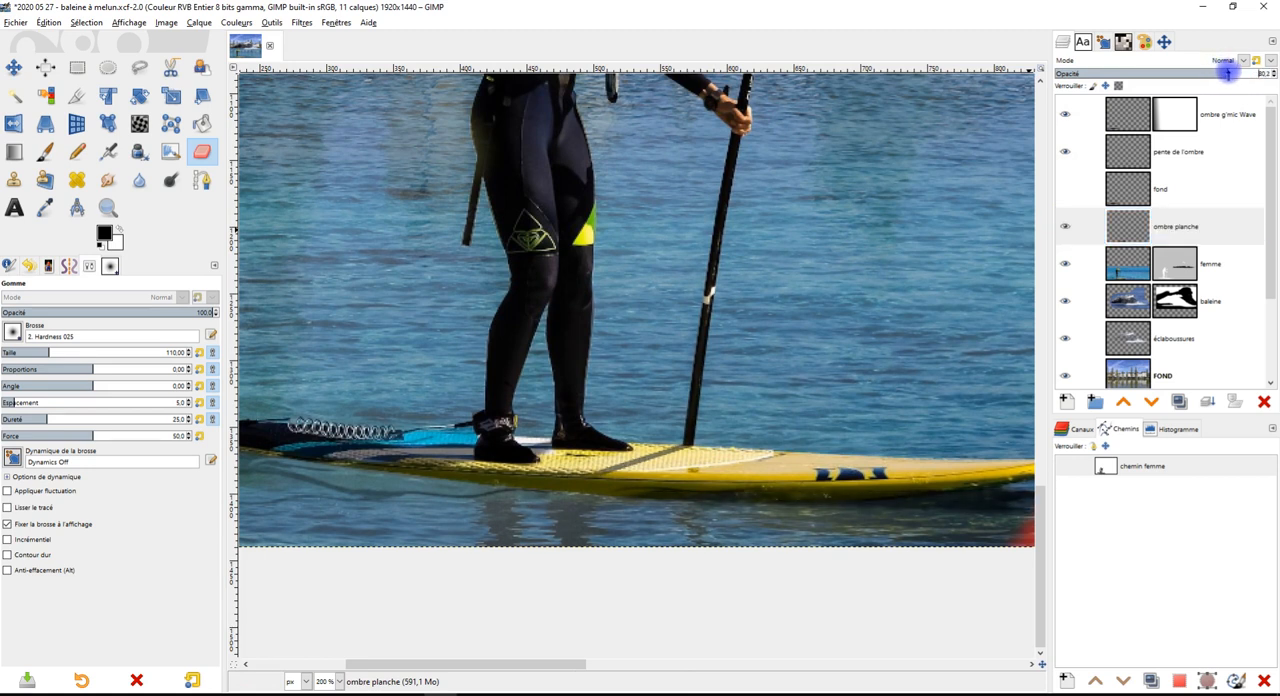
scroll(843, 463, down, 3)
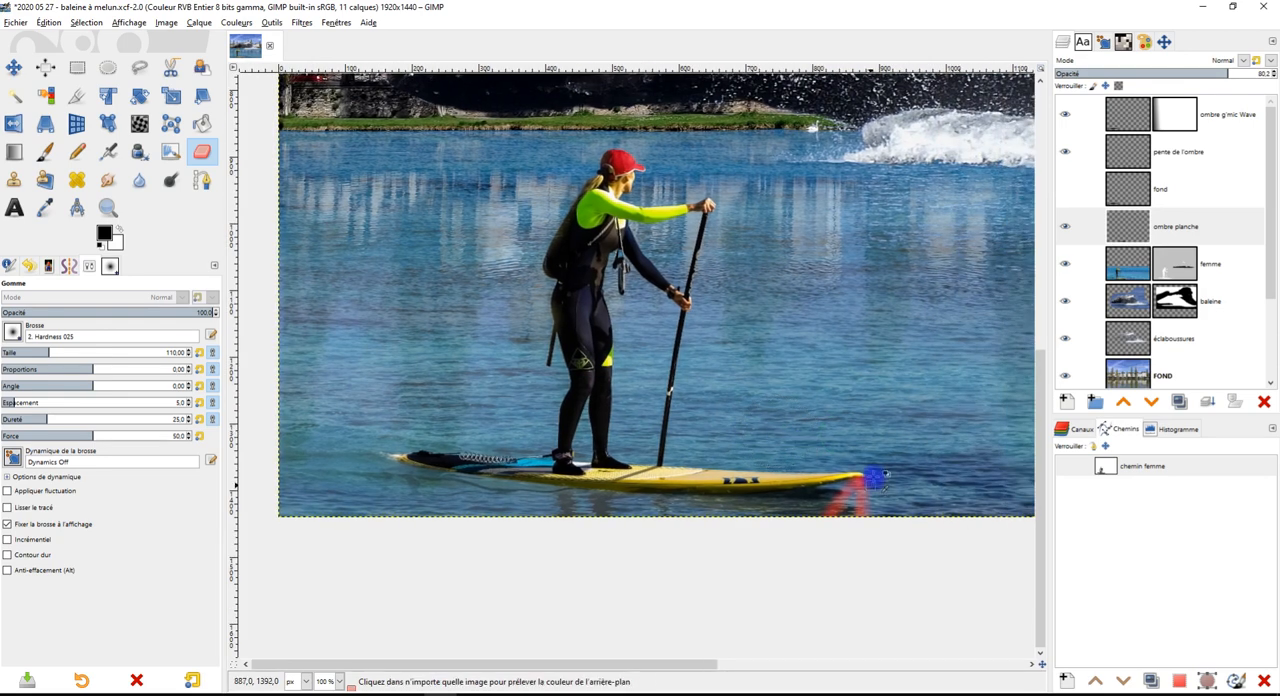
scroll(875, 479, up, 2)
click(1075, 153)
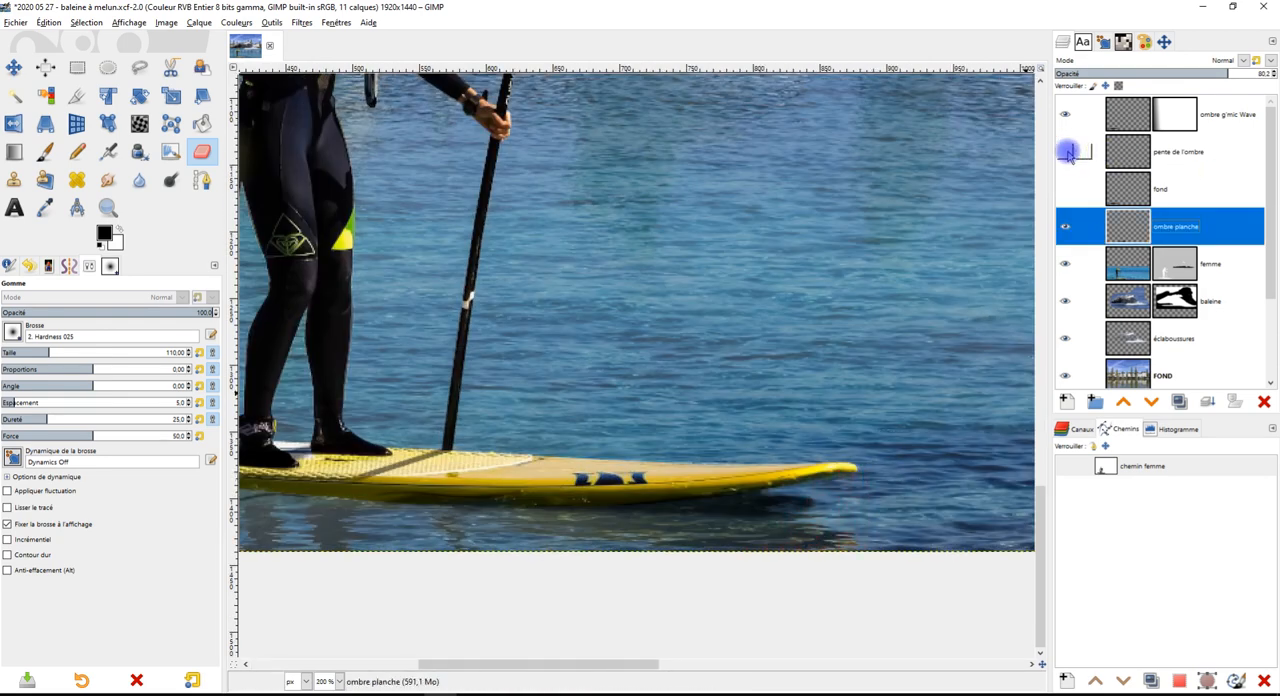
Try painting more shadow with the Paintbrush on the ombre planche layer along the board's side near the rear foot
scroll(567, 440, up, 2)
scroll(567, 441, up, 2)
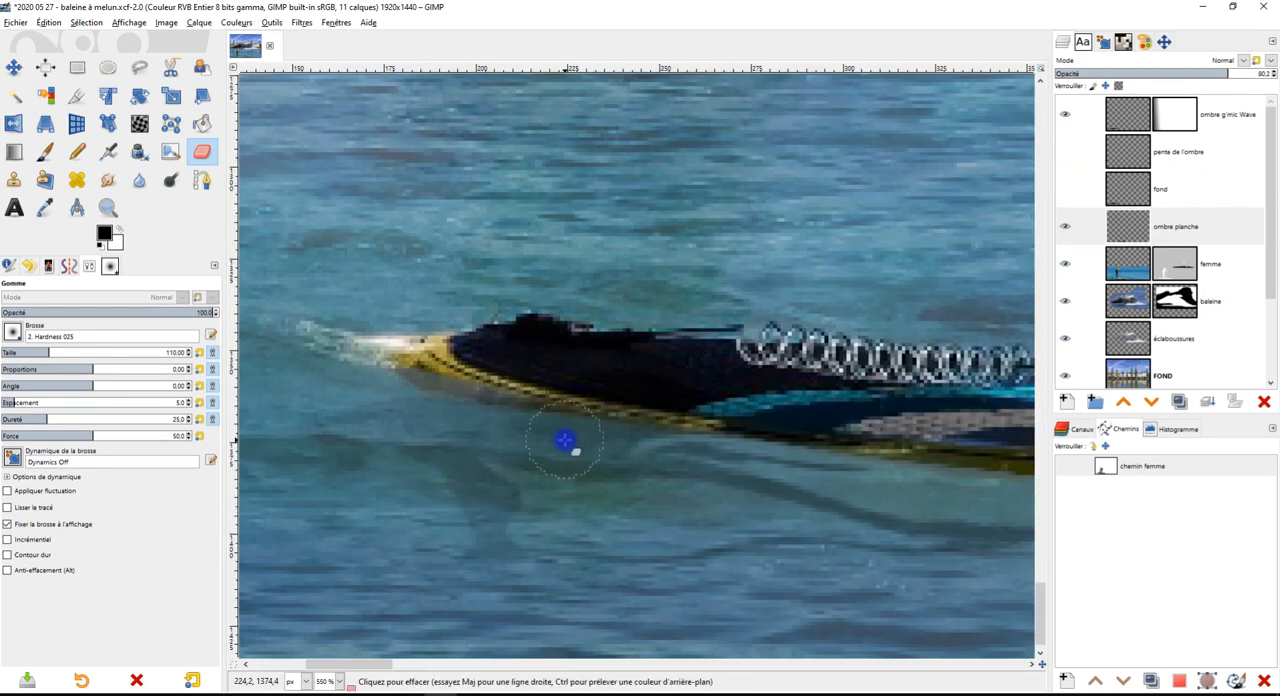
scroll(573, 420, right, 2)
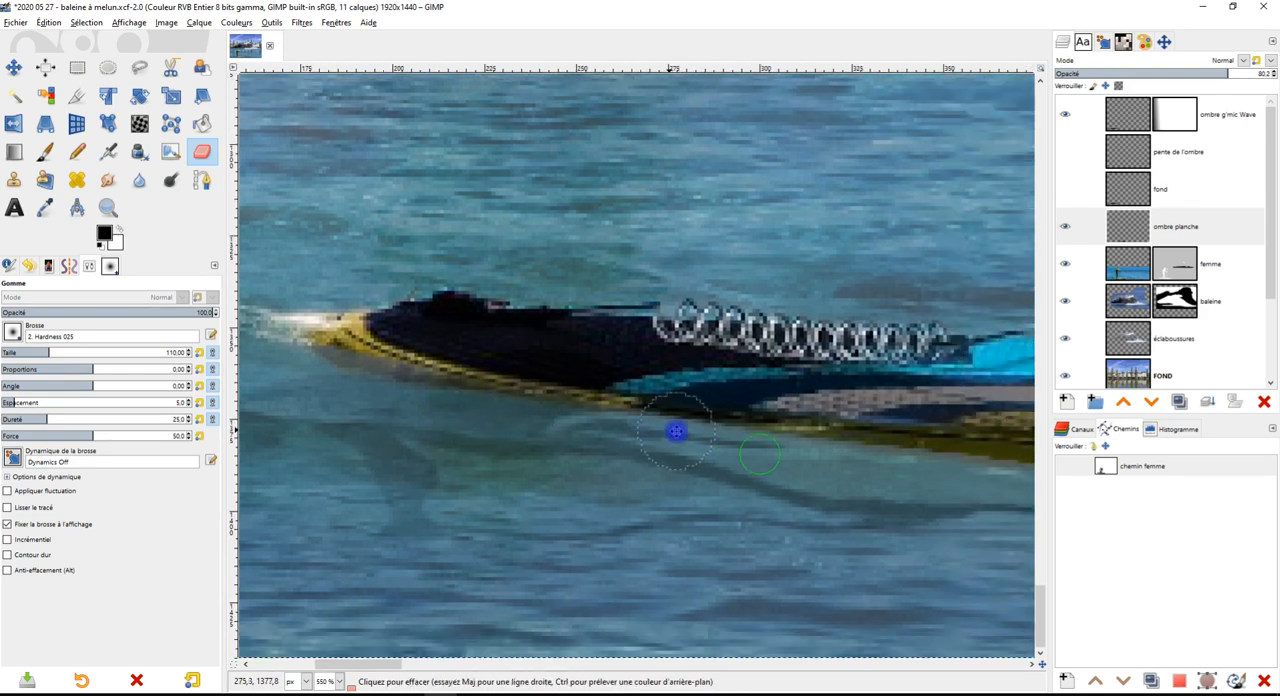
key(p)
scroll(690, 400, down, 2)
scroll(695, 360, right, 4)
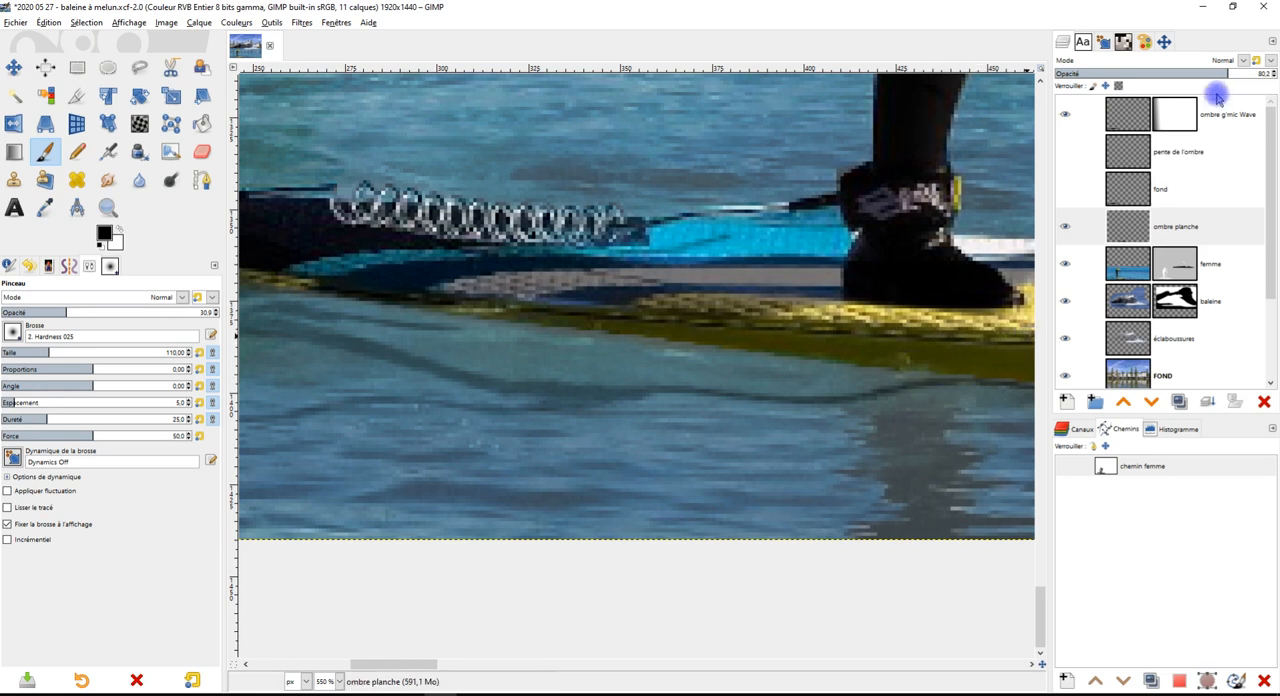
click(1197, 218)
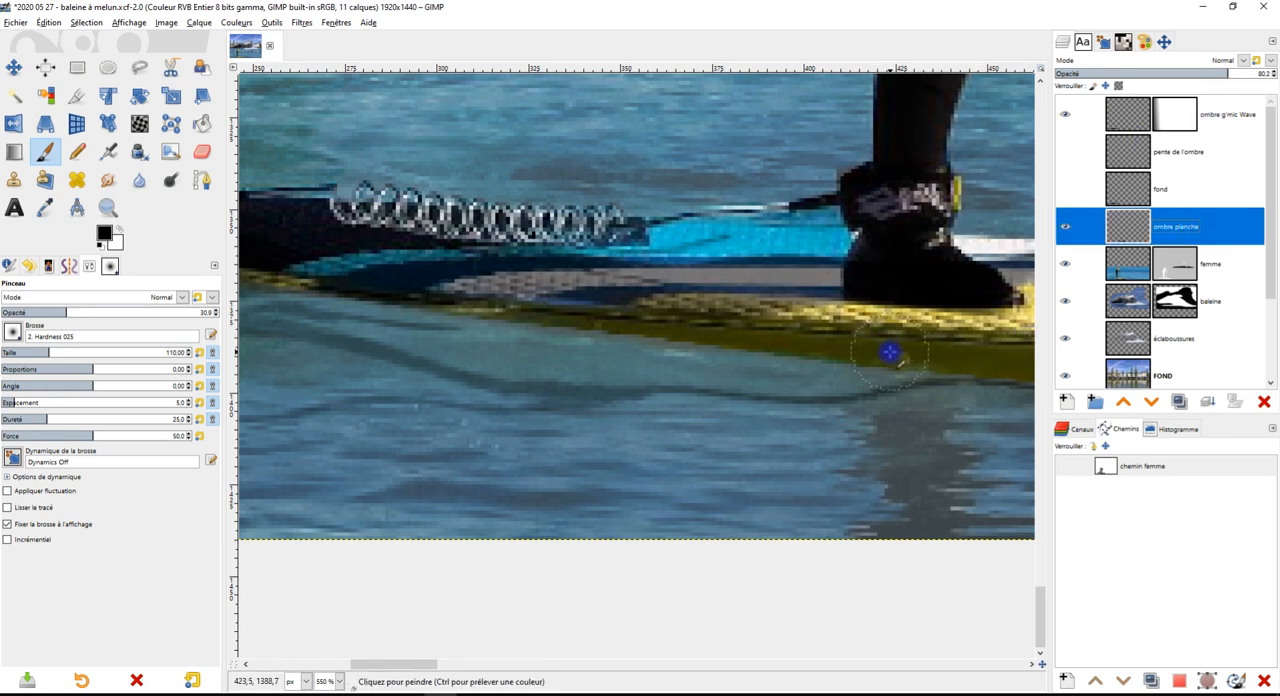
key(ctrl+z)
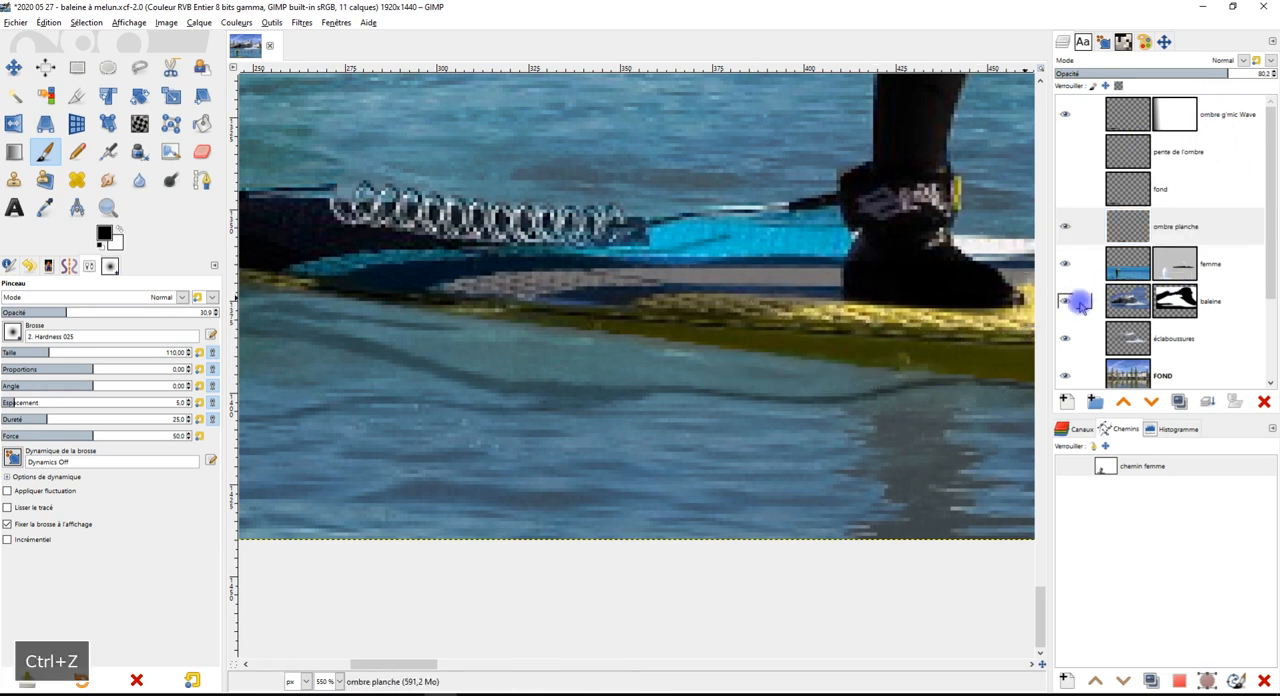
Try the ombre planche layer below the femme layer, and move it back above
scroll(838, 362, up, 1)
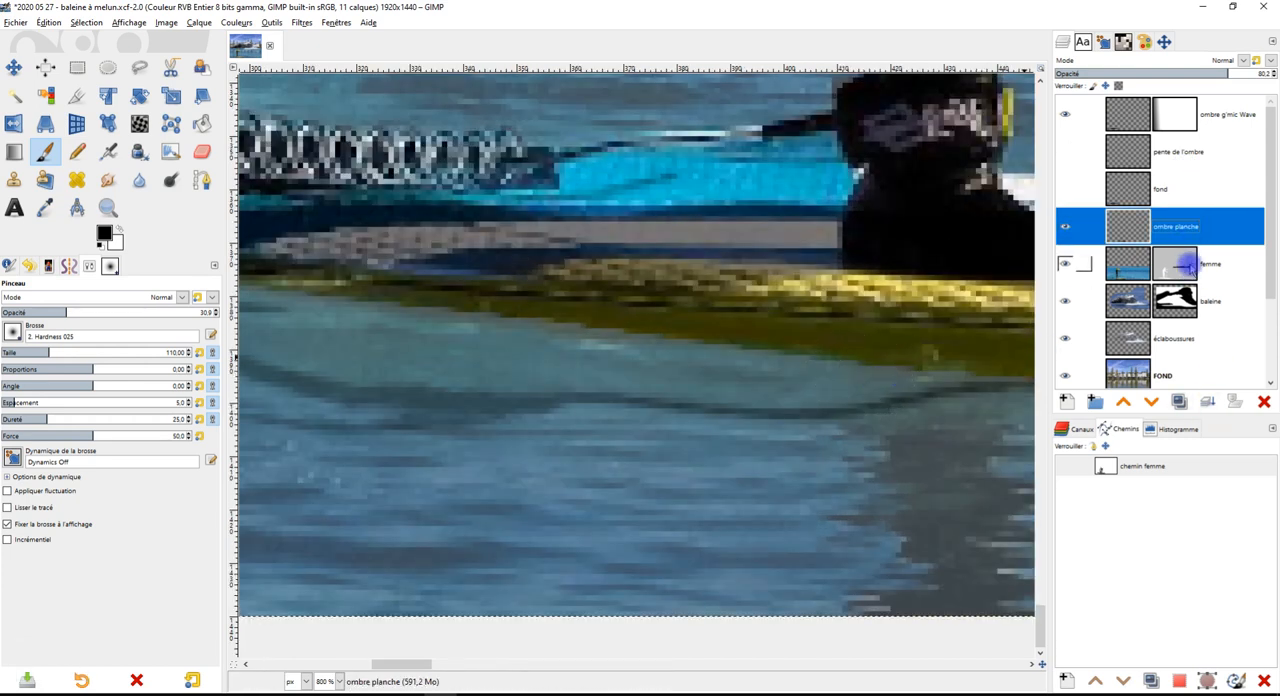
click(1154, 403)
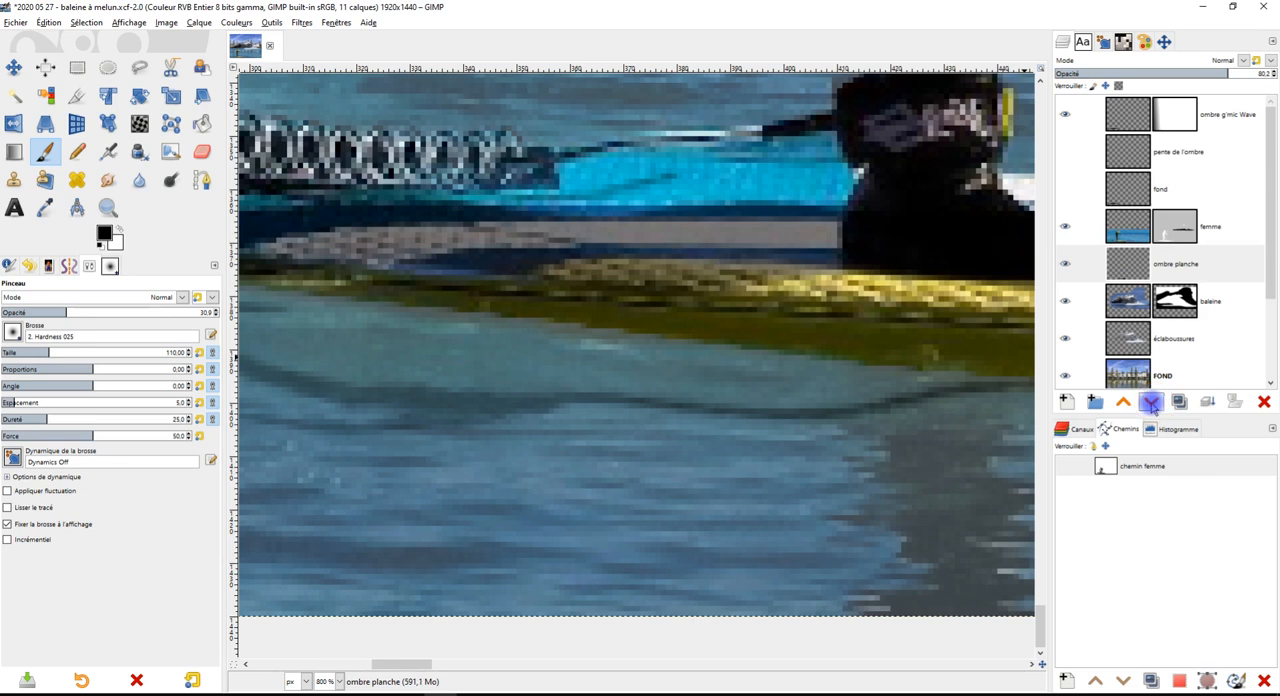
scroll(894, 383, down, 1)
scroll(621, 326, down, 1)
drag(621, 326, 541, 338)
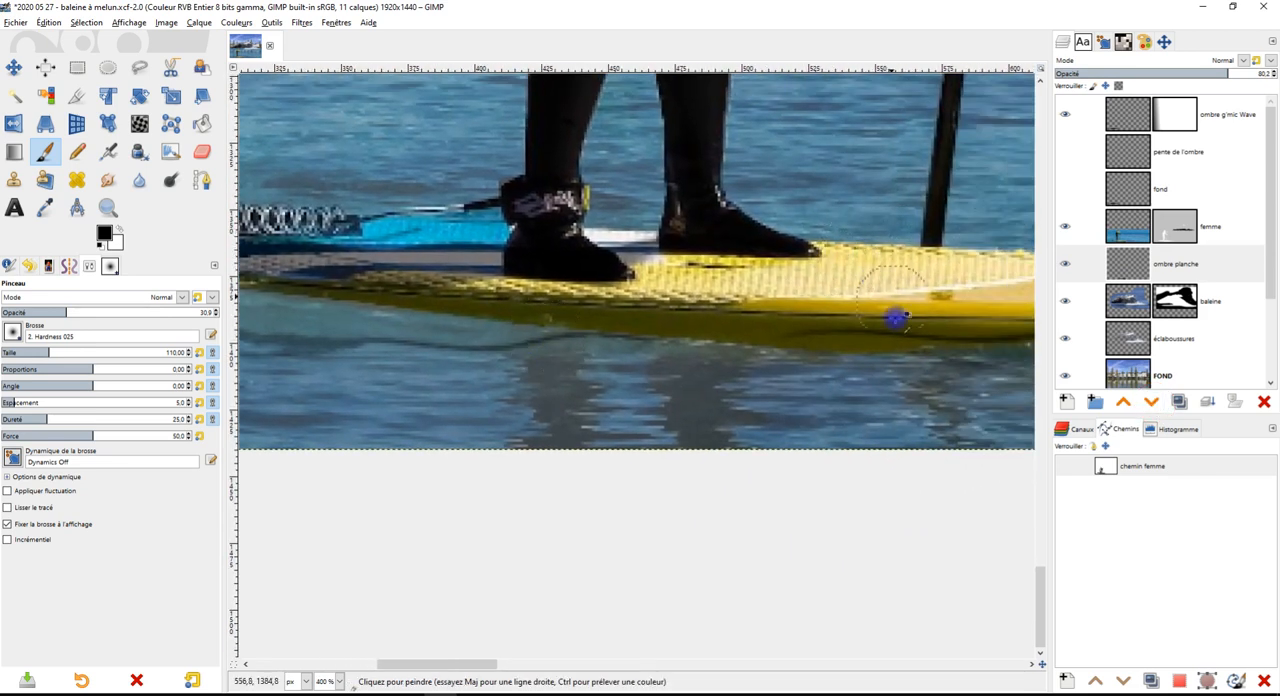
scroll(894, 320, down, 1)
click(1123, 401)
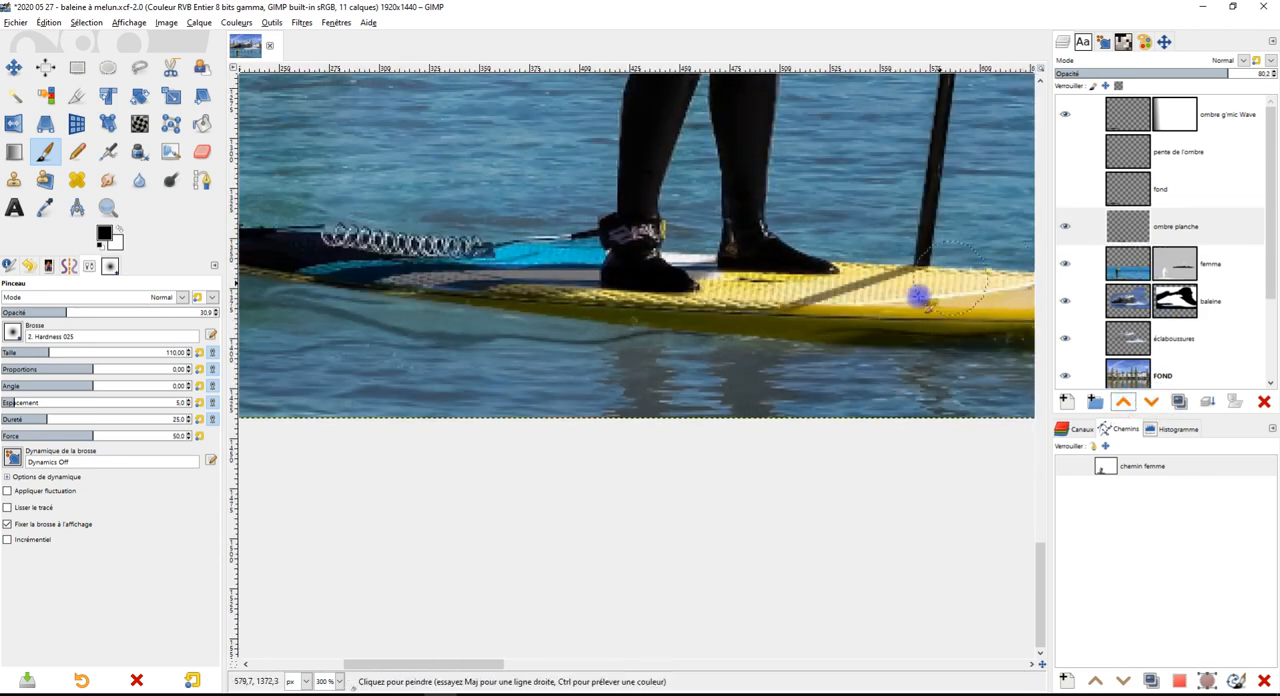
Outline the paddle's shadow on the deck with a closed polygonal free selection on the ombre planche layer
scroll(909, 320, up, 1)
drag(909, 320, 753, 331)
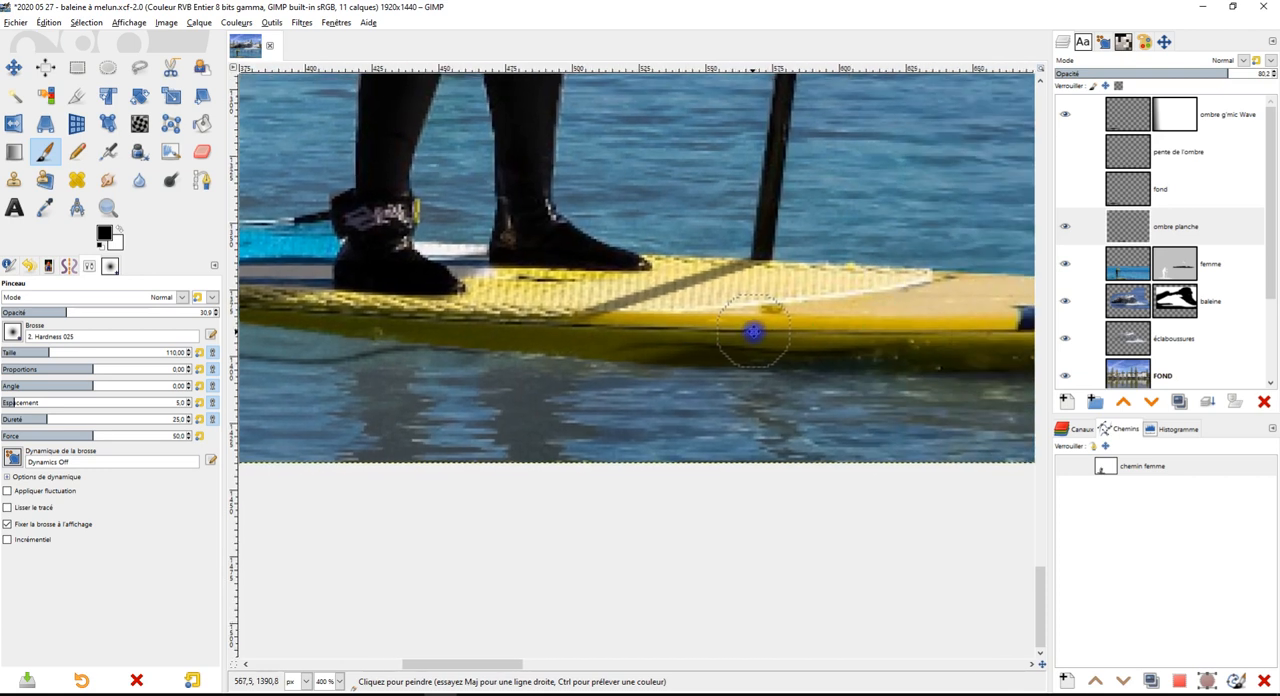
click(139, 67)
click(802, 265)
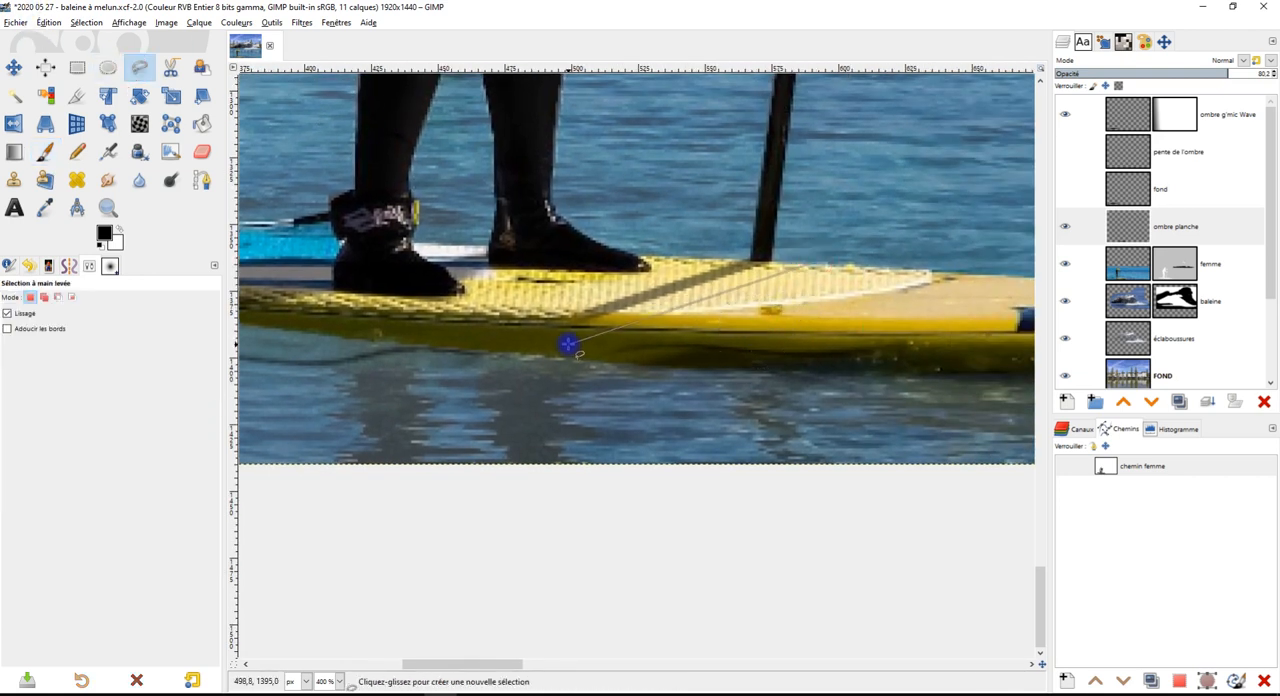
click(502, 324)
click(706, 237)
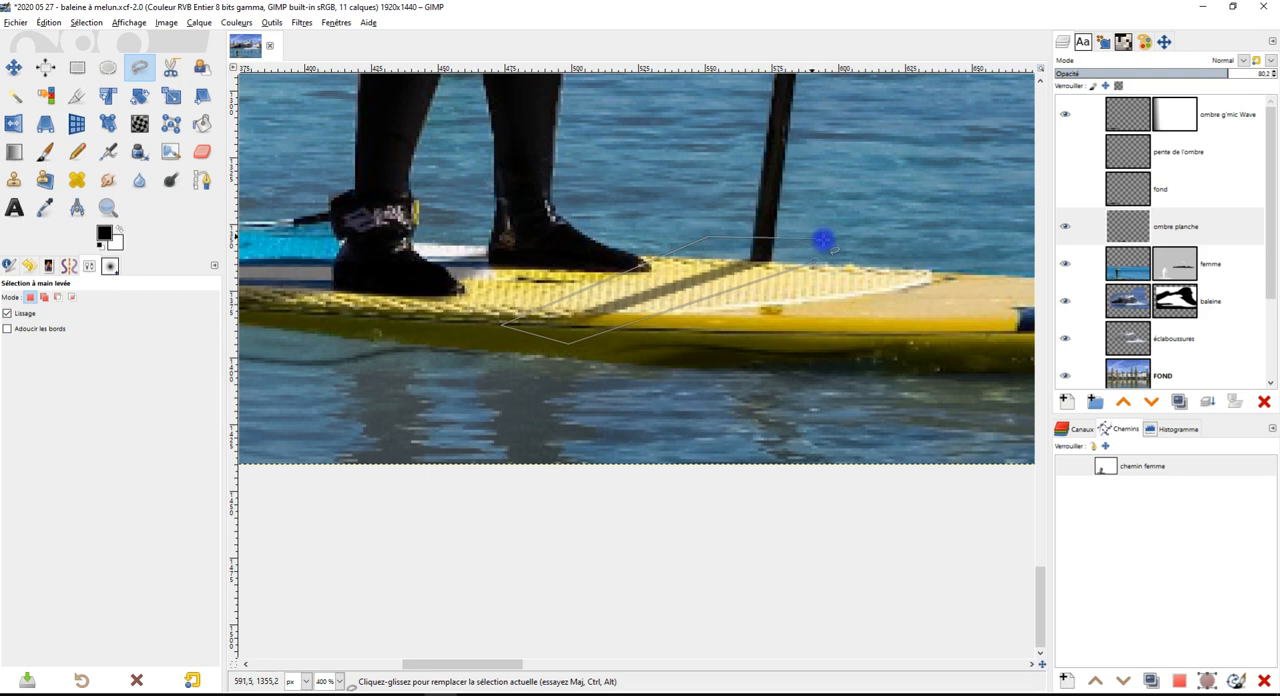
click(826, 258)
Cut the selected paddle shadow, paste it as a new layer and name that layer ombre pagaie
key(ctrl+x)
key(ctrl+v)
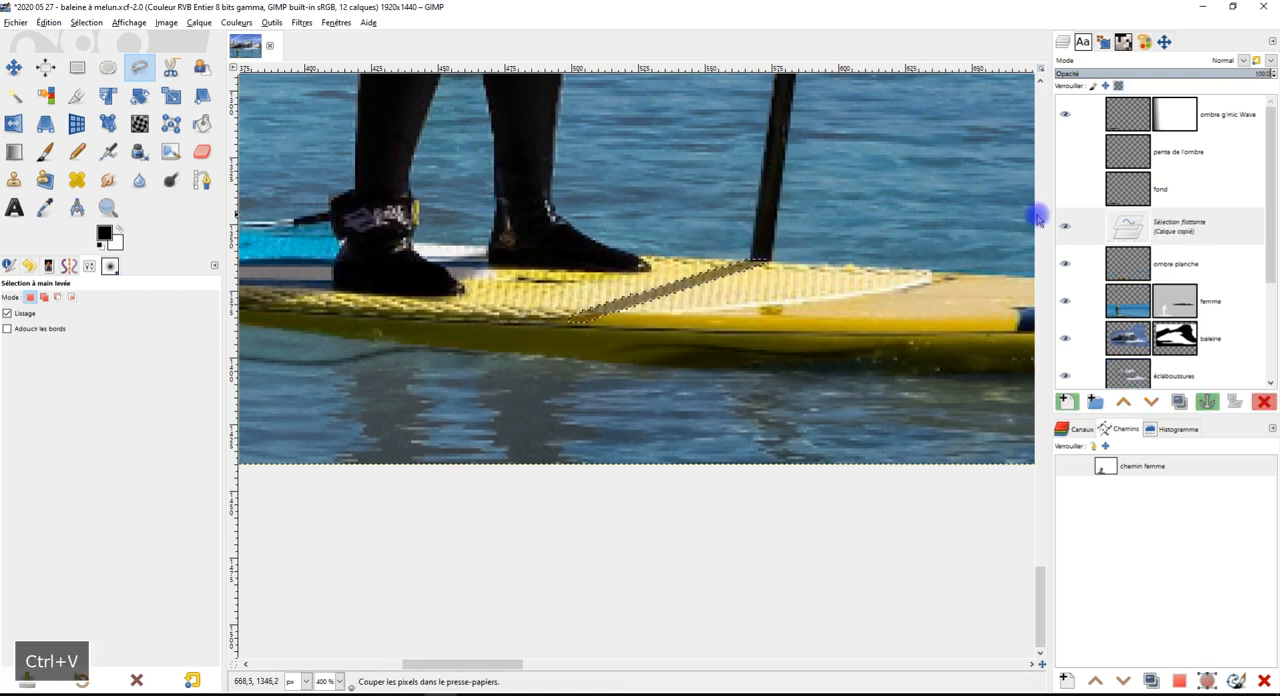
click(1066, 401)
double_click(1182, 228)
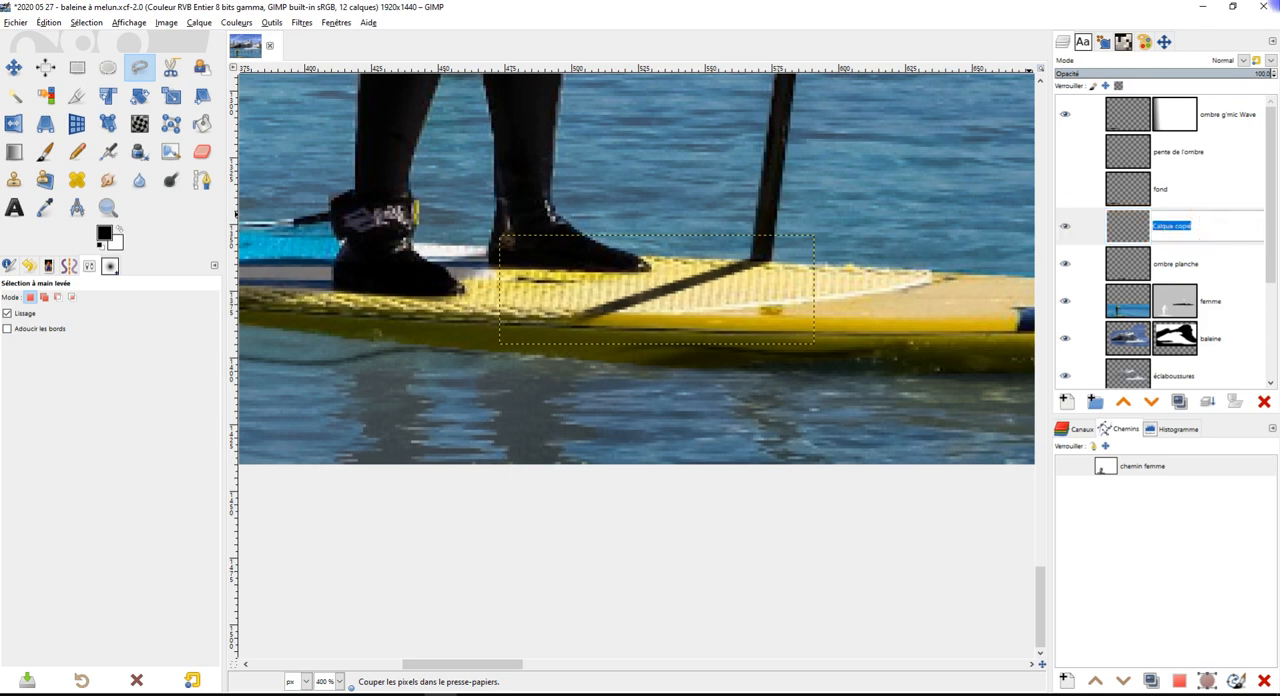
text(ombre )
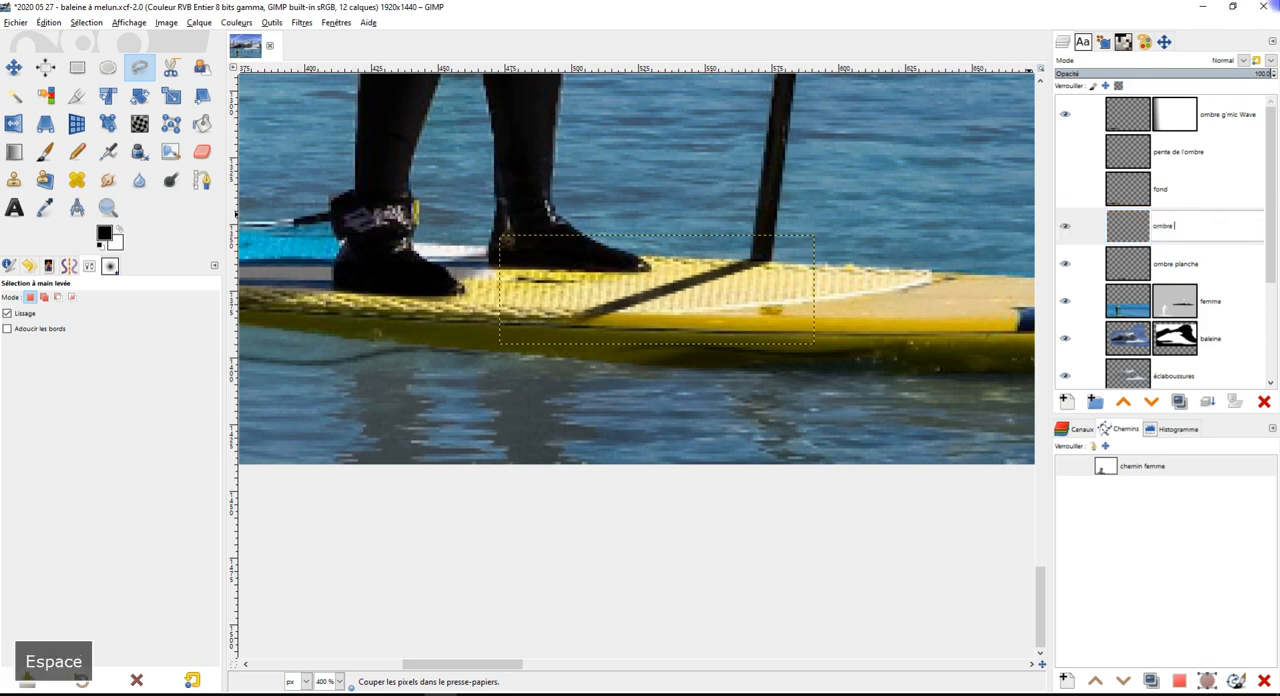
text(pa)
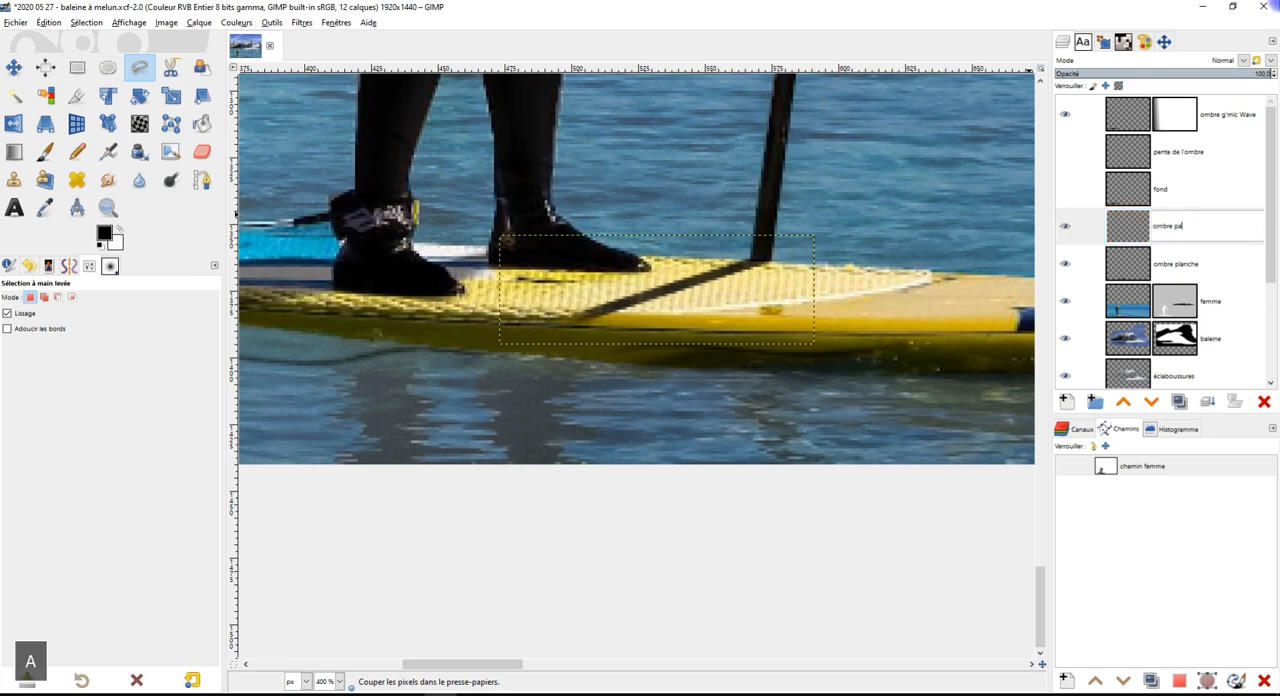
text(gaie)
key(Return)
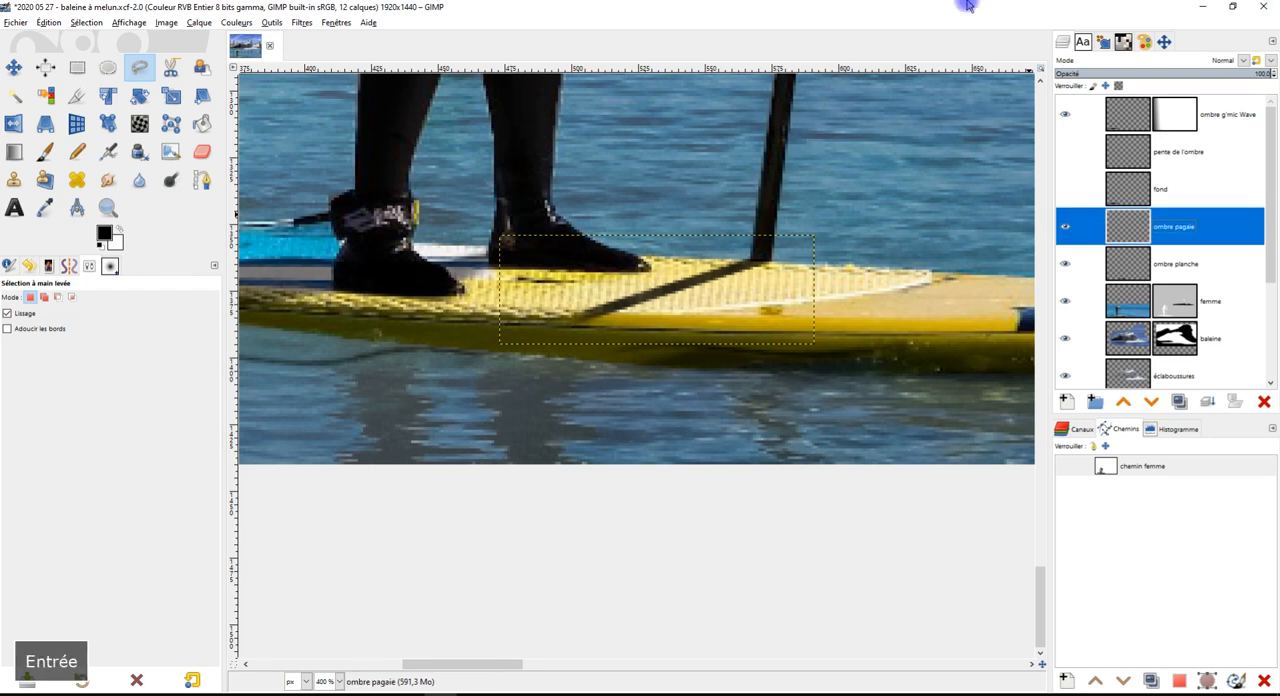
Paint more shadow with the Paintbrush on the ombre planche layer along the board's lower side, from below the feet toward the tail
scroll(526, 375, up, 1)
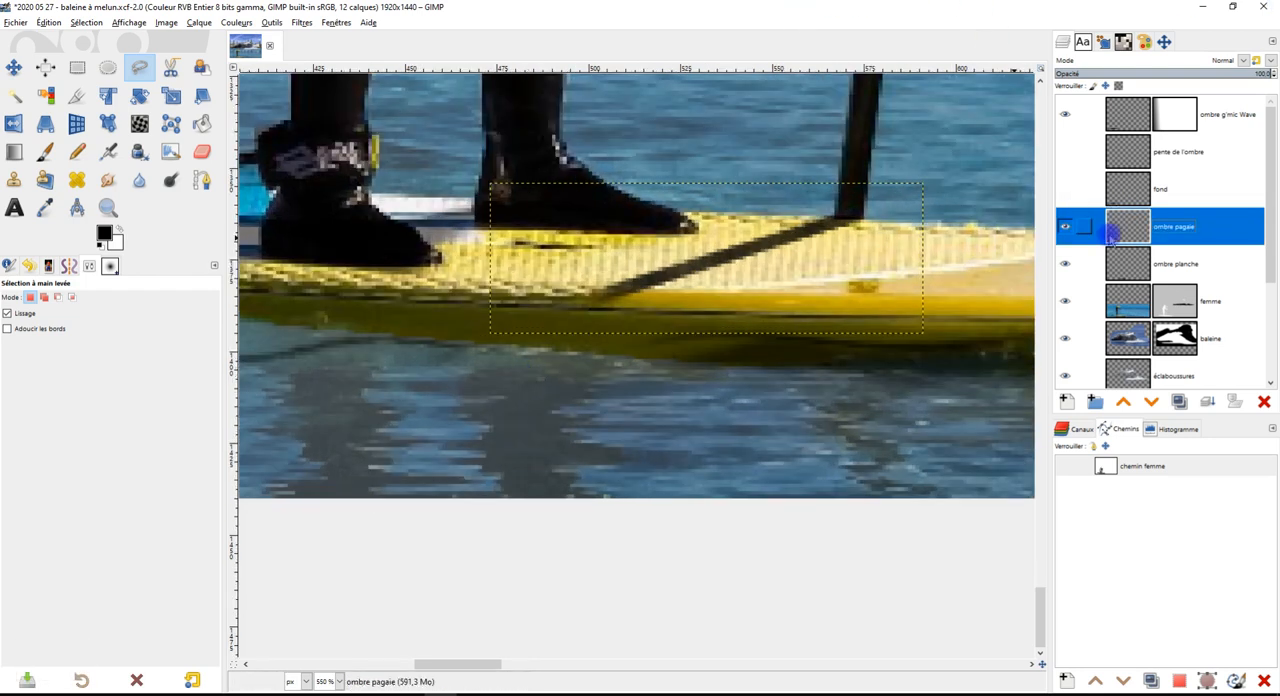
click(1120, 262)
scroll(752, 370, down, 1)
drag(740, 371, 854, 364)
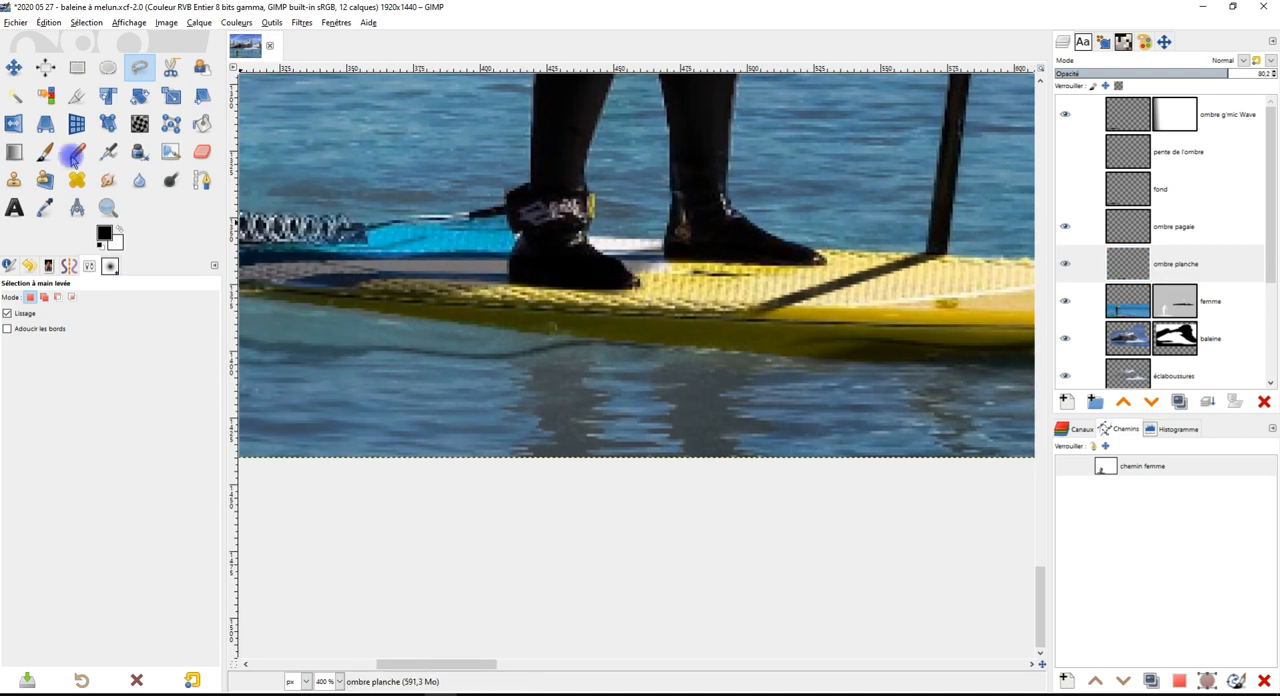
click(45, 151)
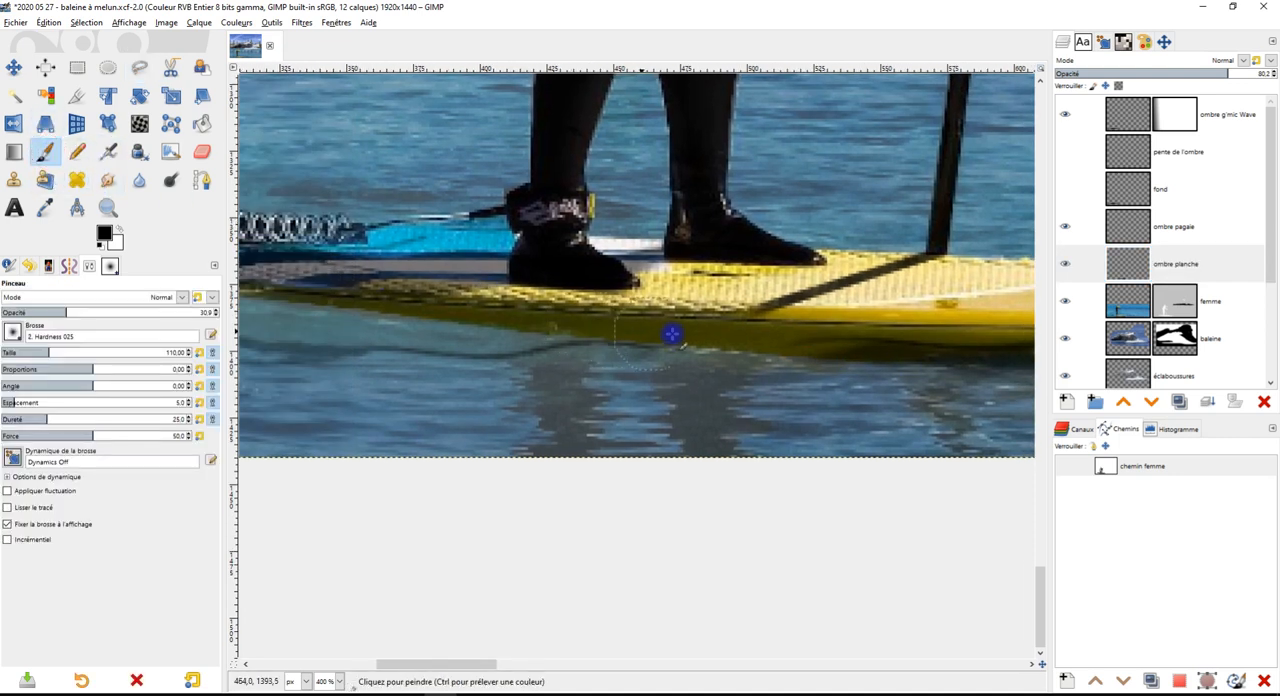
scroll(785, 345, up, 1)
mouse_move(914, 360)
mouse_down()
mouse_move(676, 343)
mouse_move(801, 353)
mouse_up()
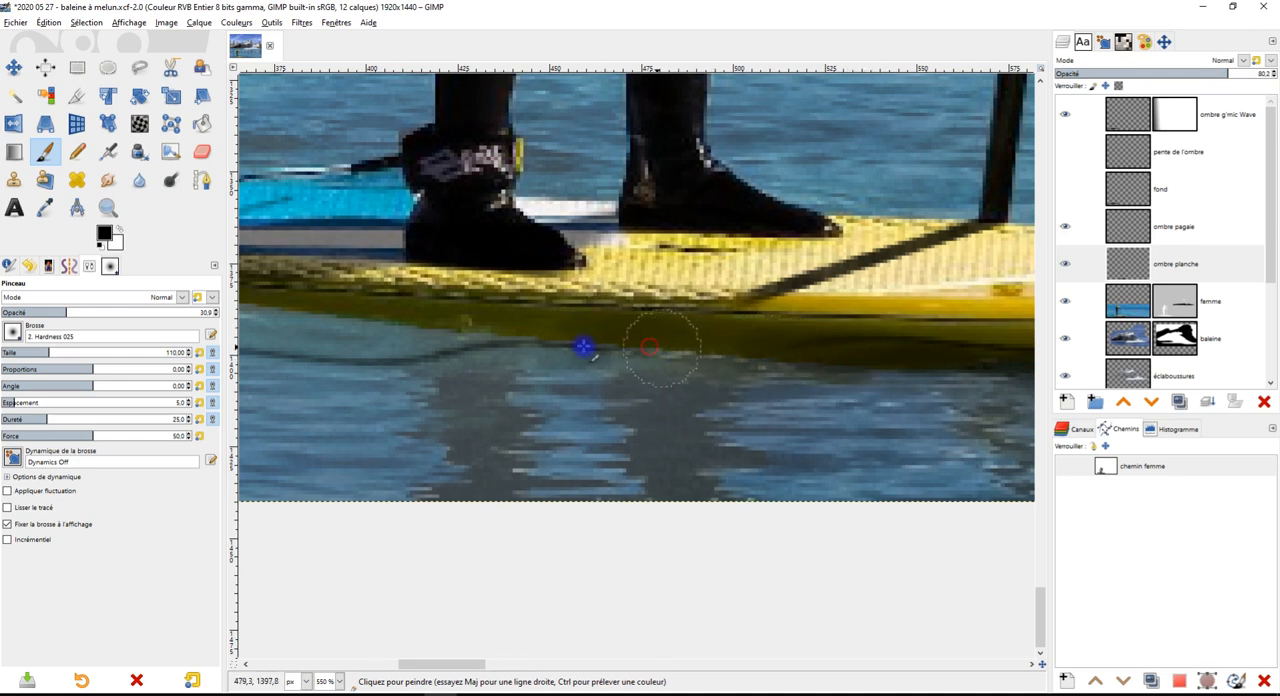
drag(633, 346, 469, 340)
scroll(446, 338, down, 1)
scroll(443, 336, up, 2)
drag(642, 354, 374, 311)
mouse_move(546, 337)
mouse_down()
mouse_move(319, 329)
mouse_move(349, 365)
mouse_move(764, 428)
mouse_up()
mouse_move(842, 385)
mouse_down()
mouse_move(743, 403)
mouse_move(530, 360)
mouse_up()
drag(800, 382, 520, 375)
drag(757, 400, 408, 349)
drag(555, 373, 402, 328)
drag(491, 367, 402, 335)
scroll(499, 384, down, 2)
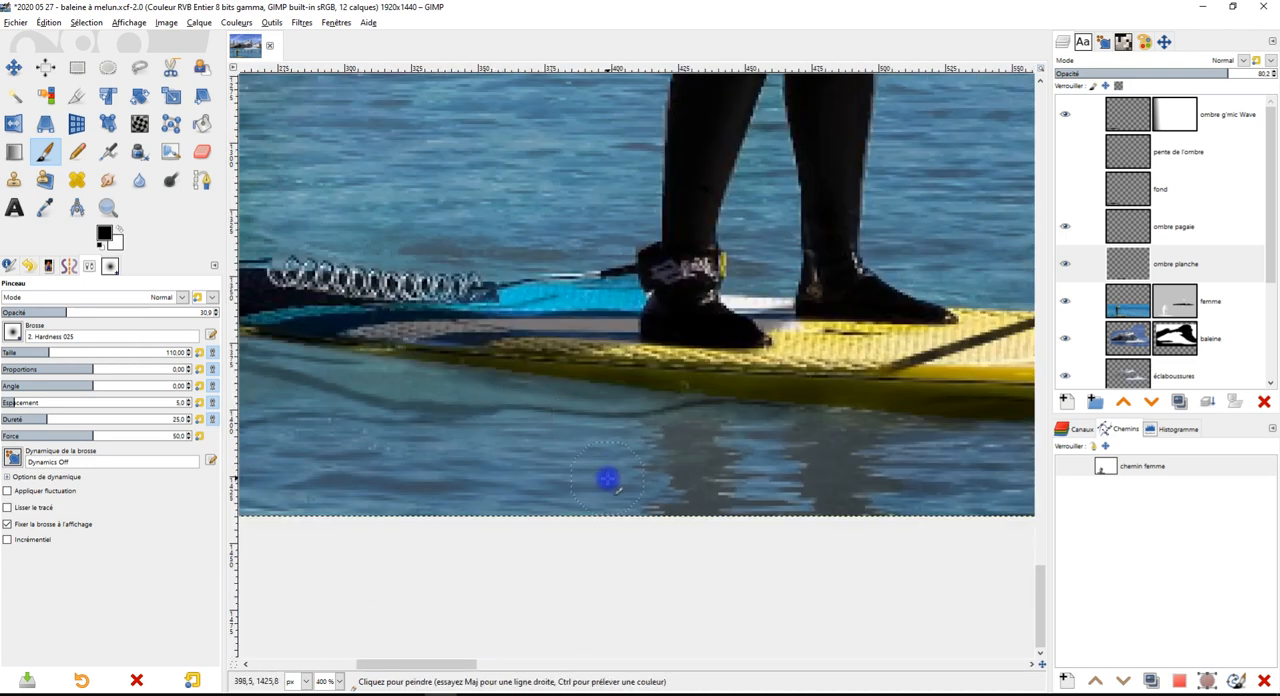
Clean up the shadow edge below the board's tail with the Eraser on the ombre planche layer, and save the image
scroll(586, 405, up, 3)
key(shift+e)
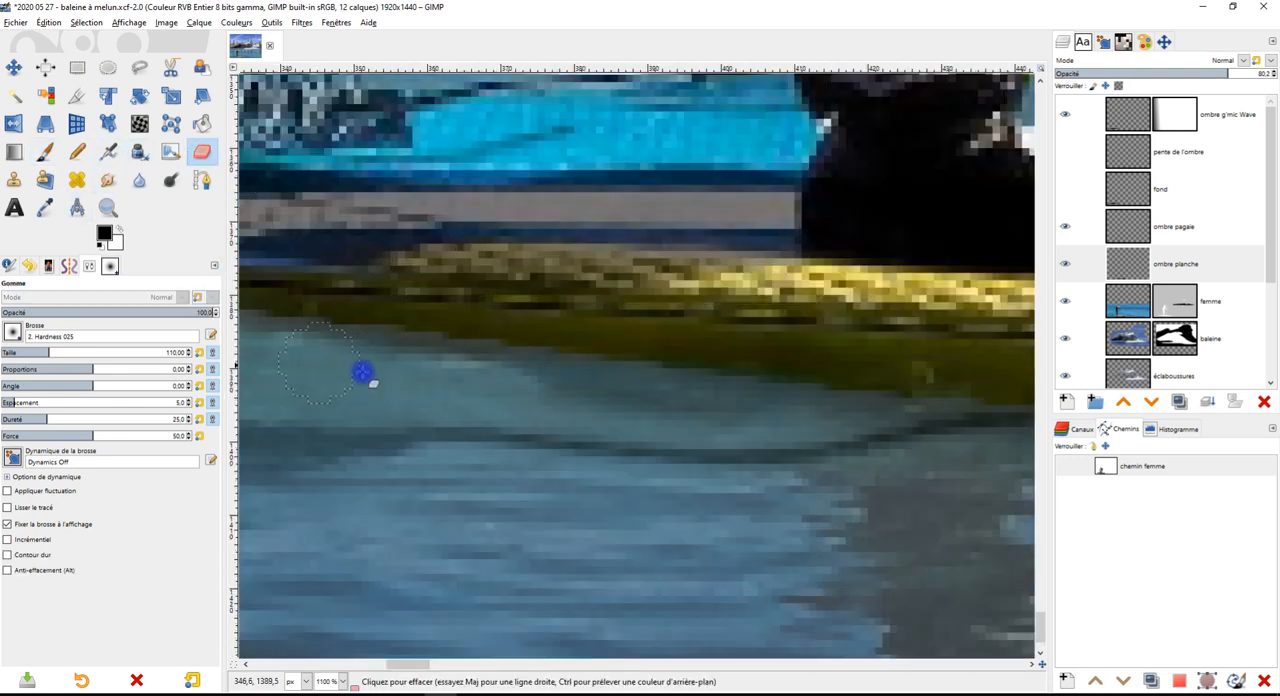
scroll(600, 431, down, 5)
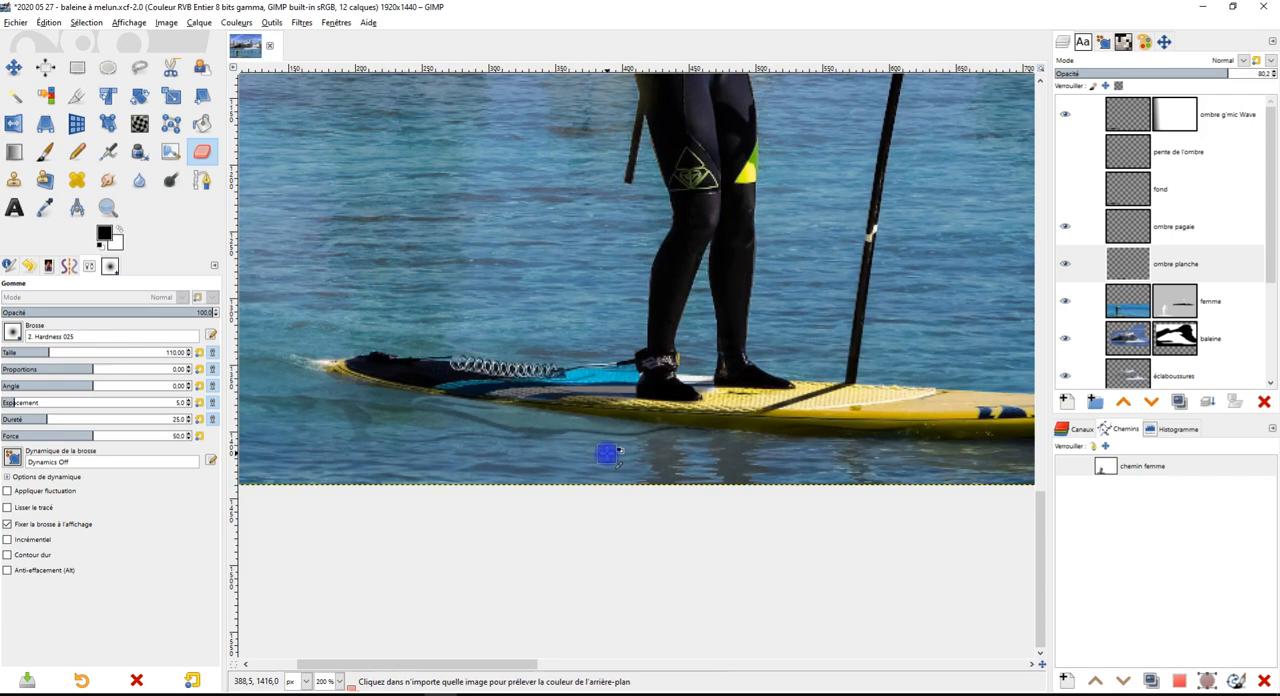
scroll(607, 453, down, 1)
scroll(645, 450, down, 1)
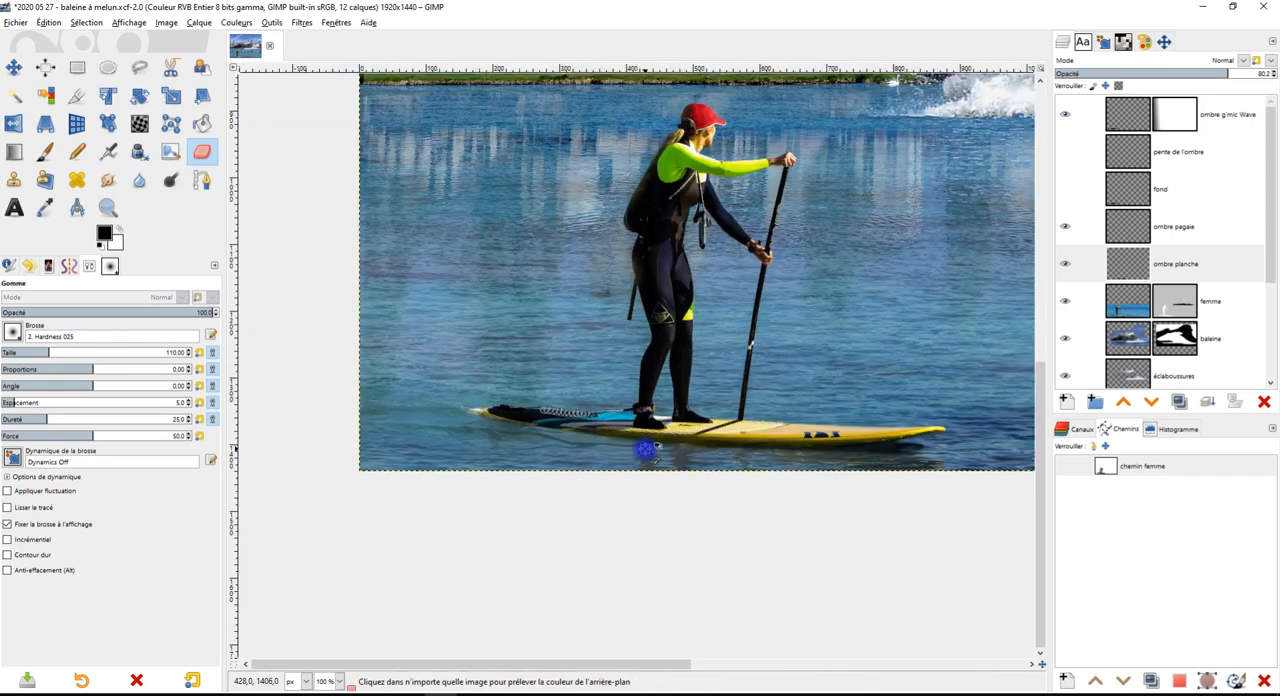
drag(710, 453, 592, 525)
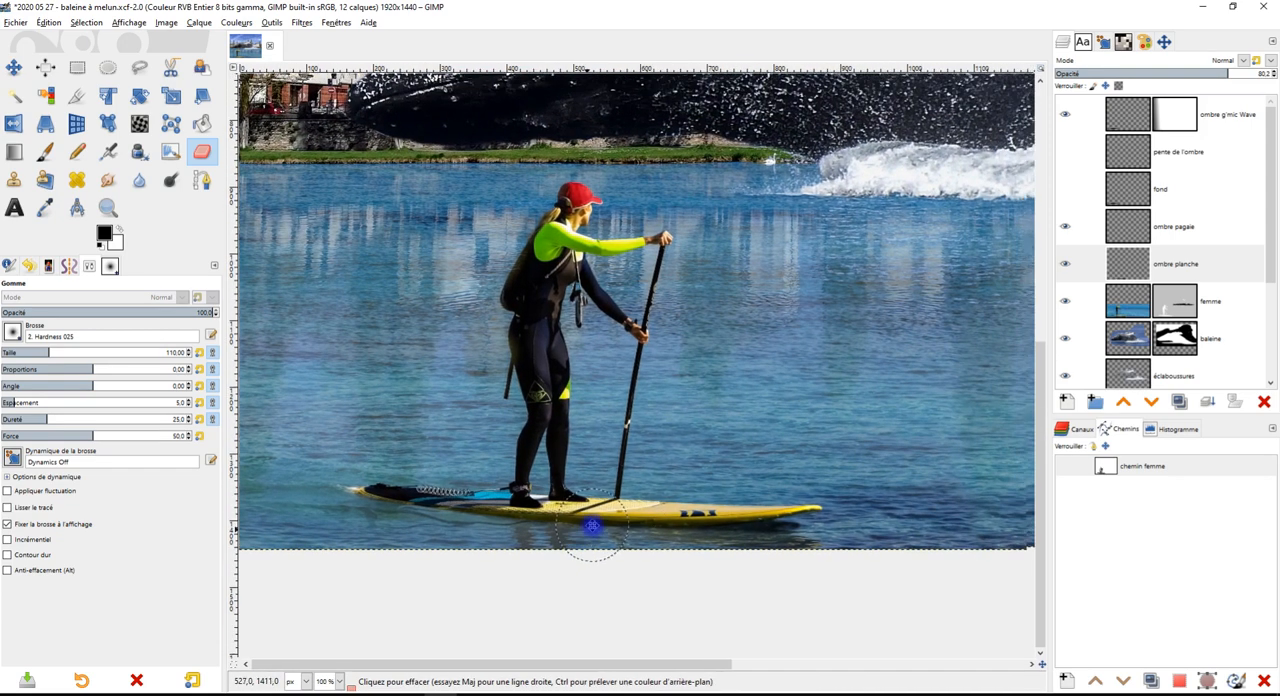
scroll(761, 358, down, 1)
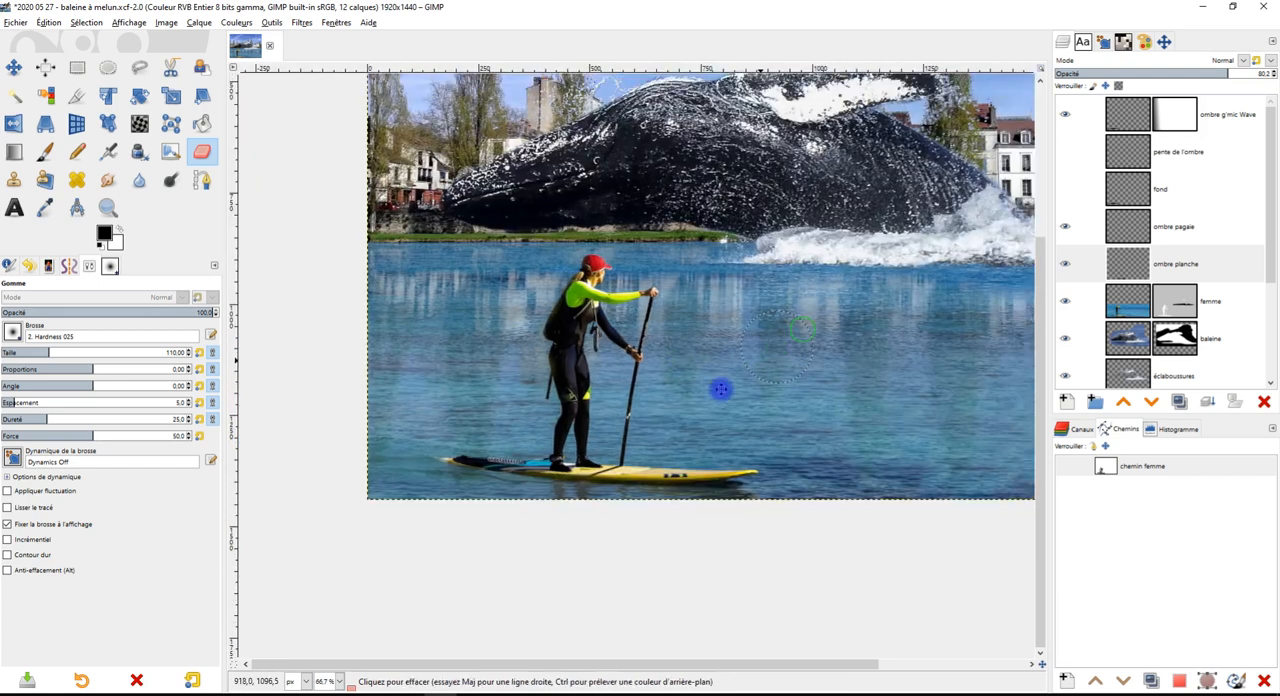
key(ctrl+s)
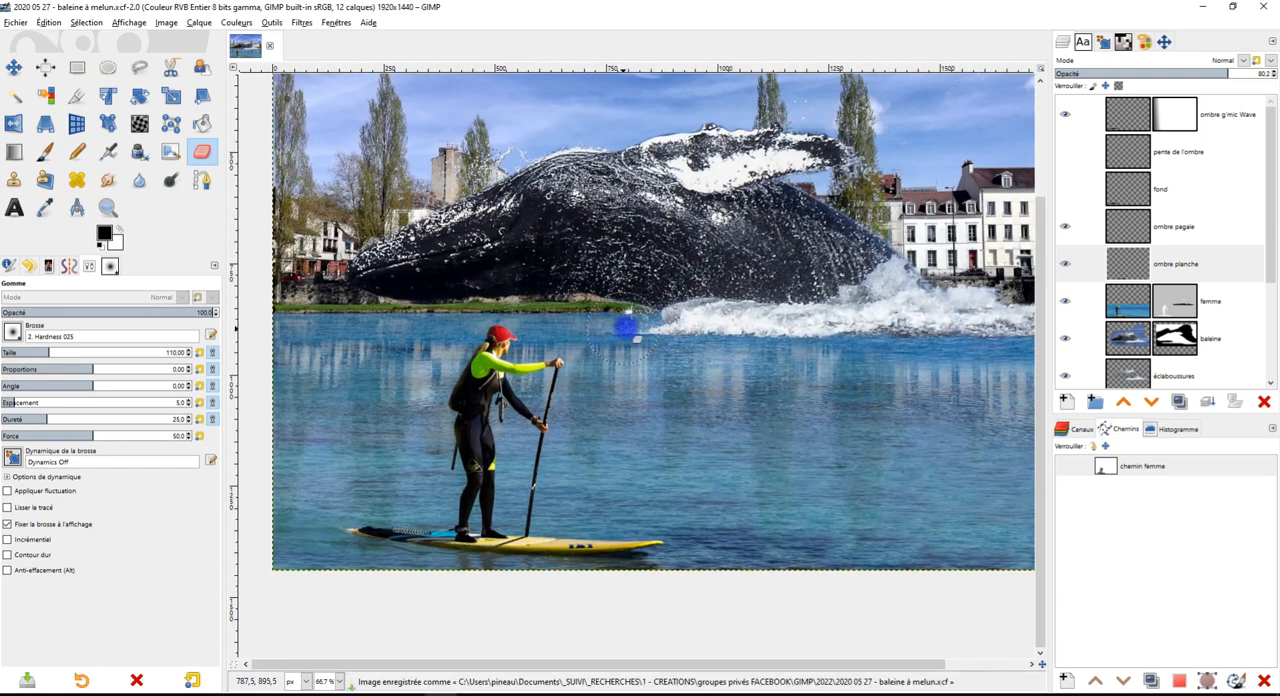
Show the pente de l'ombre layer and move its red slope guide so the upper corner meets the tip of the whale's snout
click(1180, 155)
click(1072, 153)
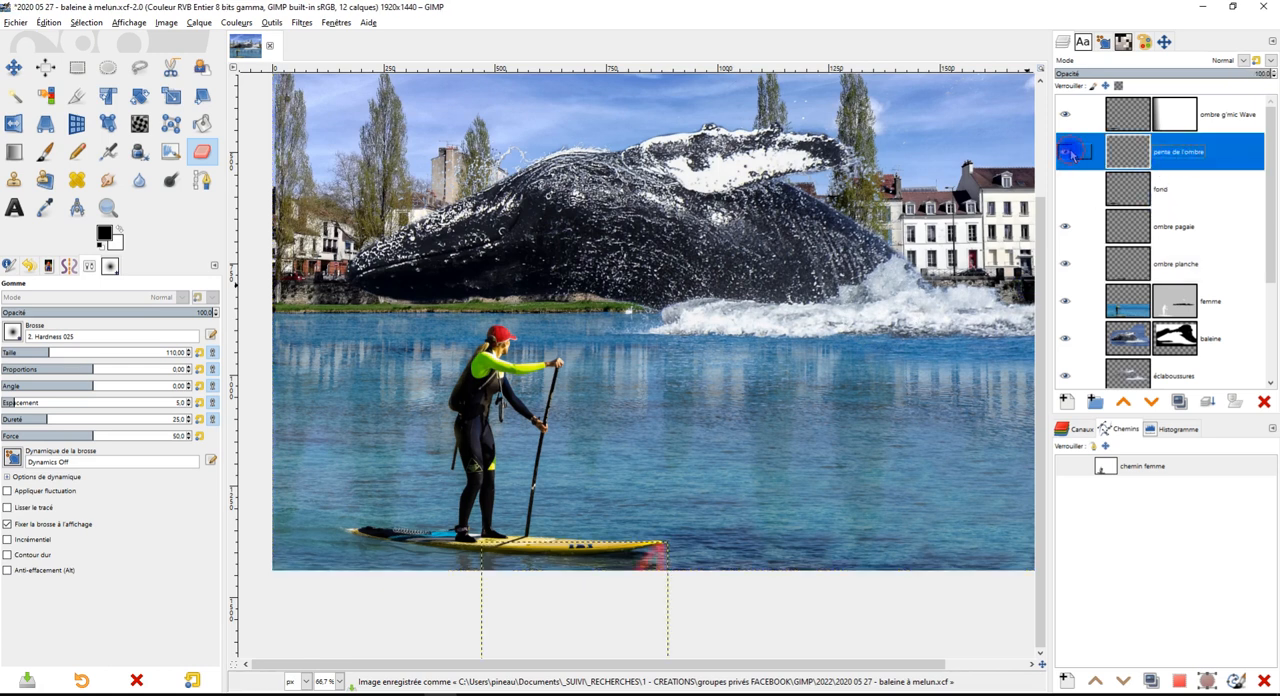
click(14, 67)
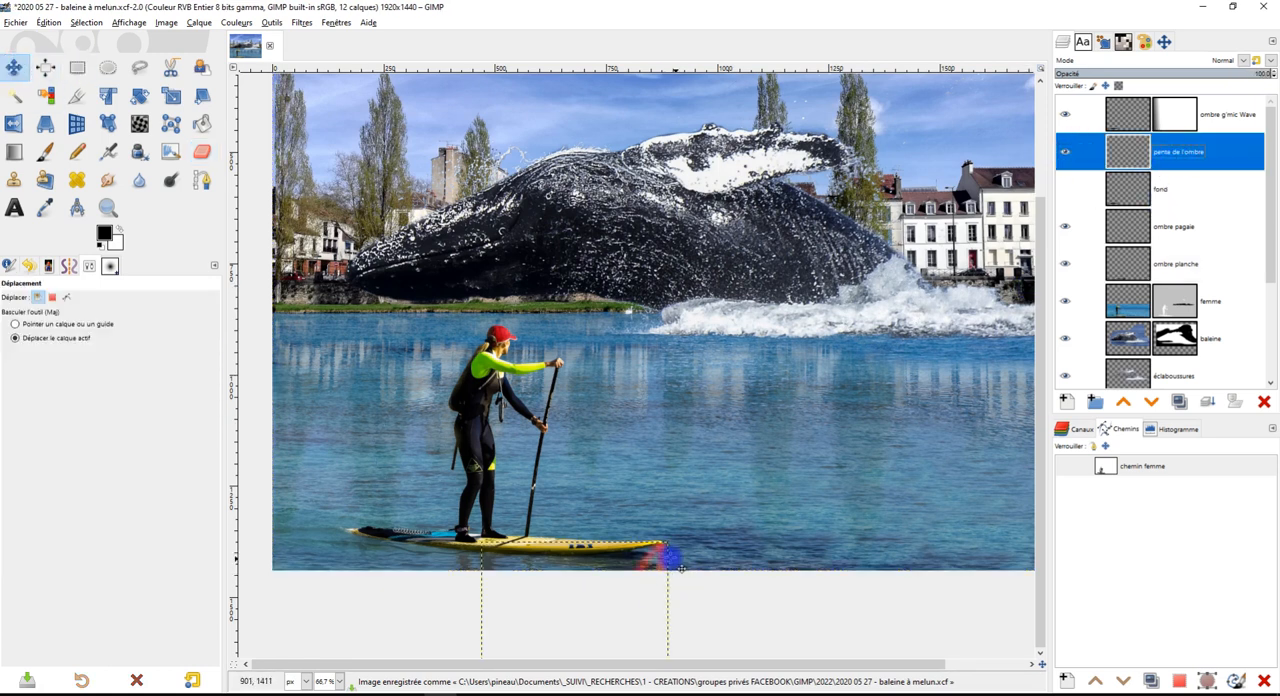
drag(668, 563, 348, 282)
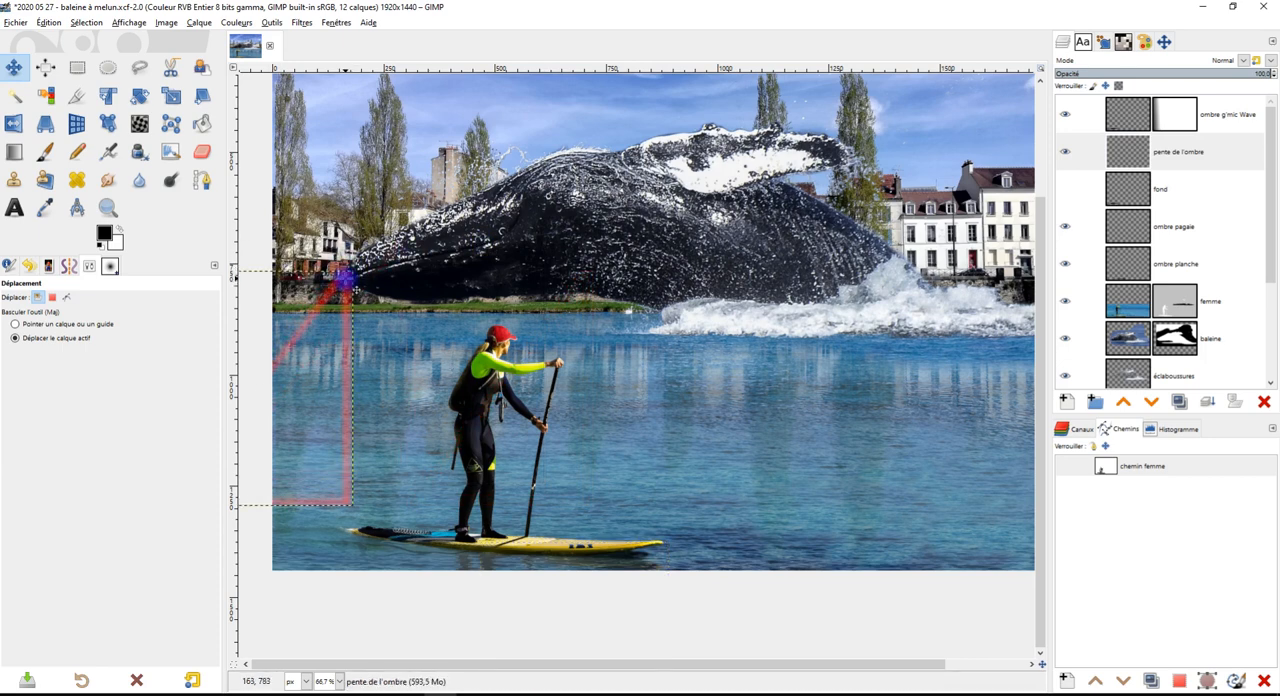
scroll(326, 333, up, 1)
scroll(329, 338, up, 1)
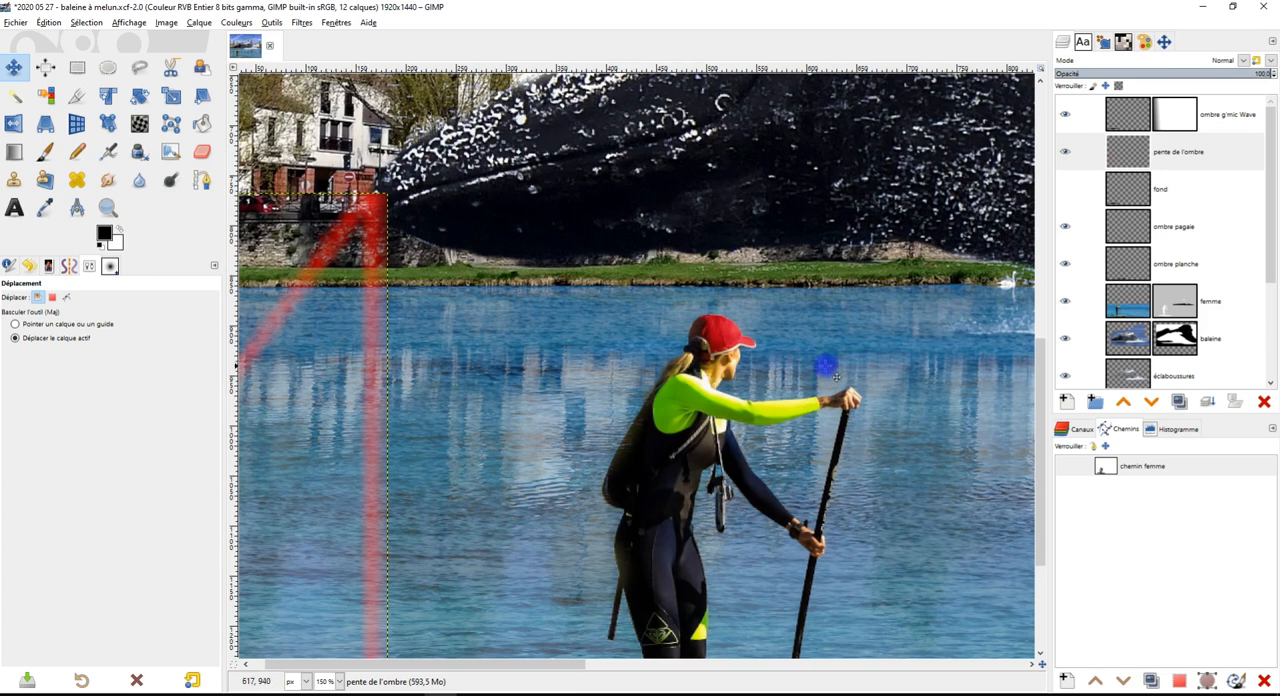
scroll(418, 376, down, 2)
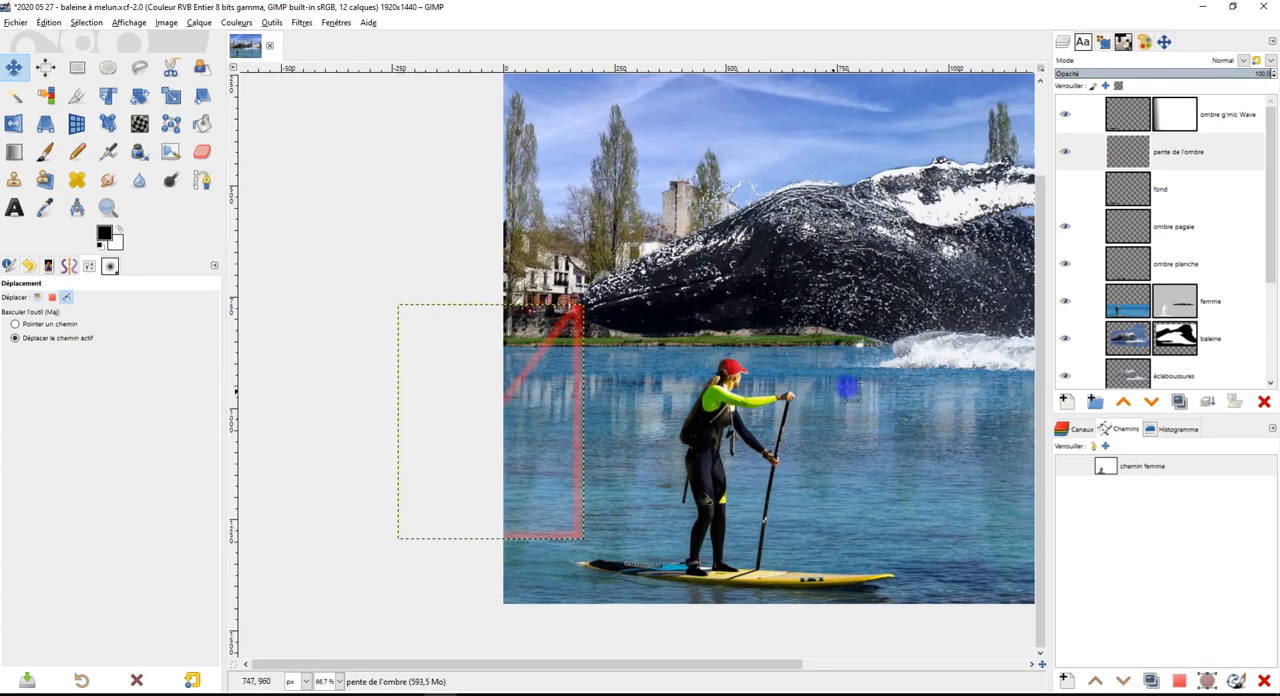
scroll(880, 375, up, 2)
scroll(873, 376, down, 2)
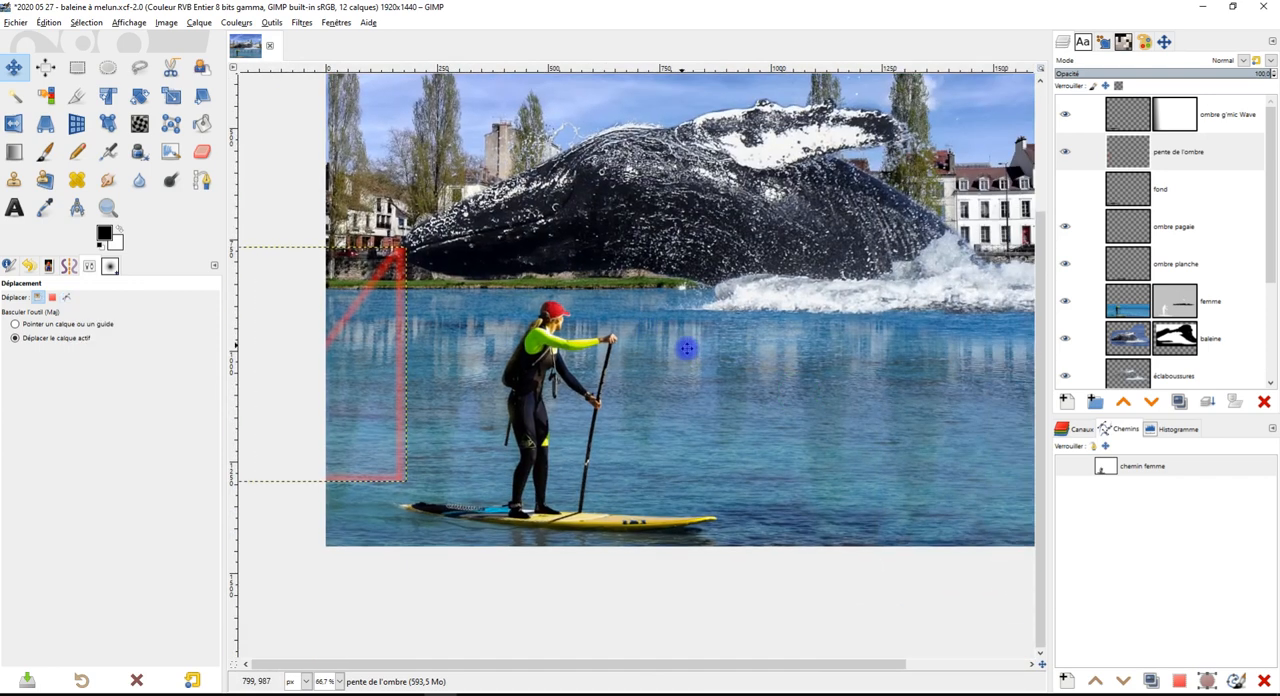
drag(686, 348, 722, 368)
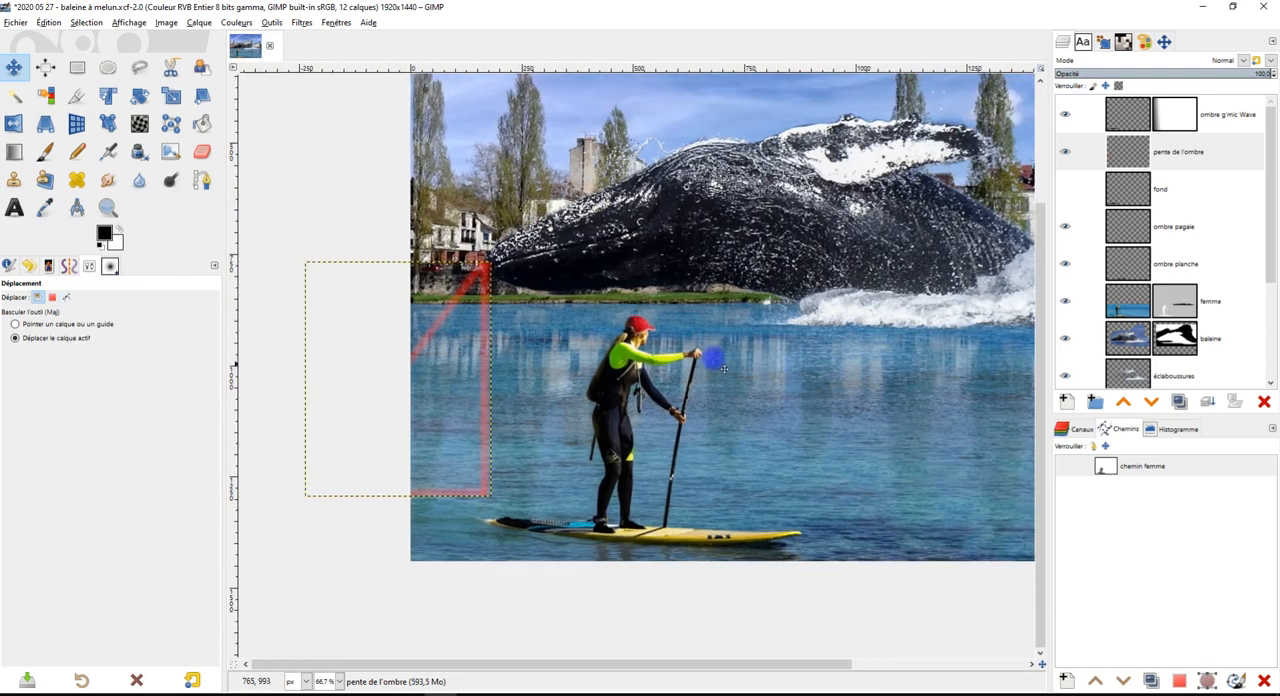
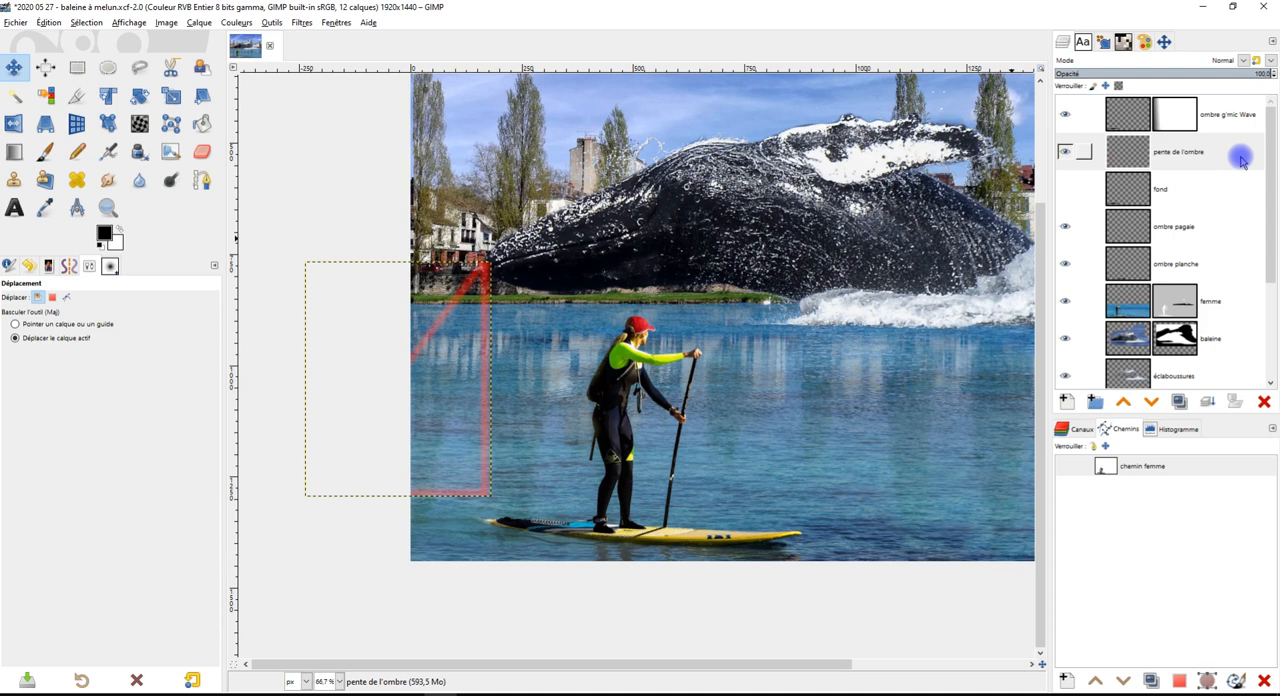
Create a layer group named "ombres" above ombre pagaie and place the ombre pagaie and ombre planche layers inside it
click(1198, 226)
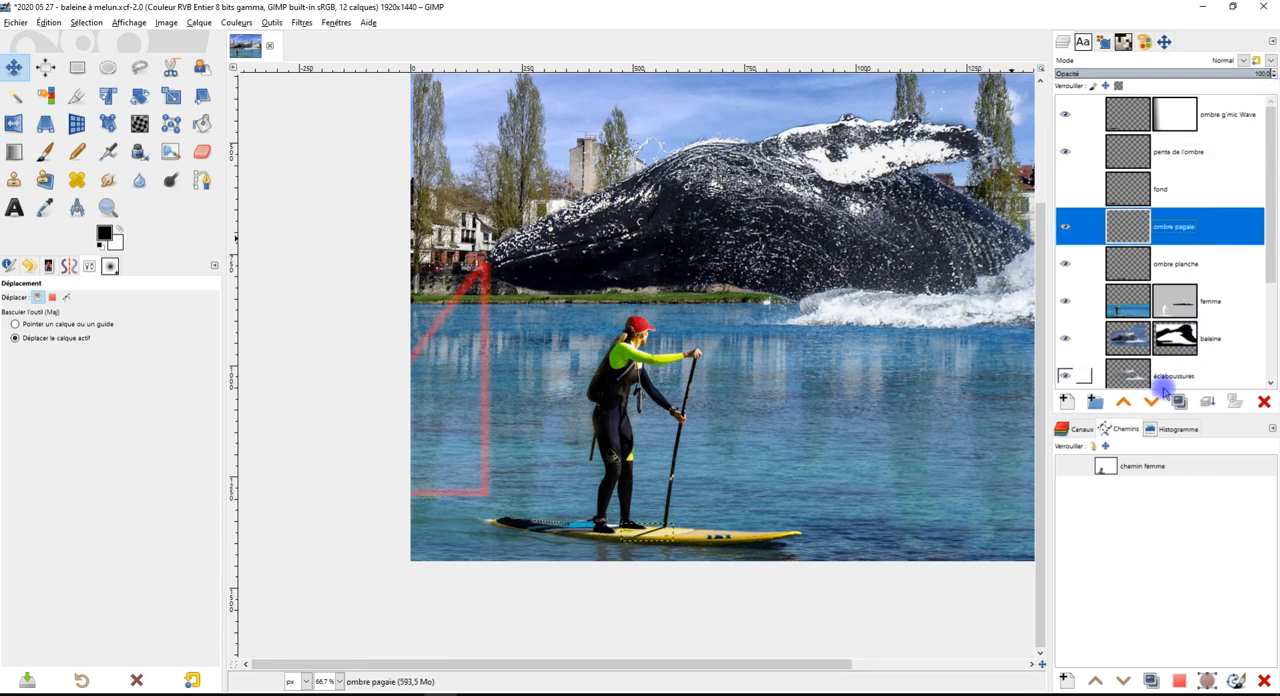
click(1095, 401)
double_click(1180, 226)
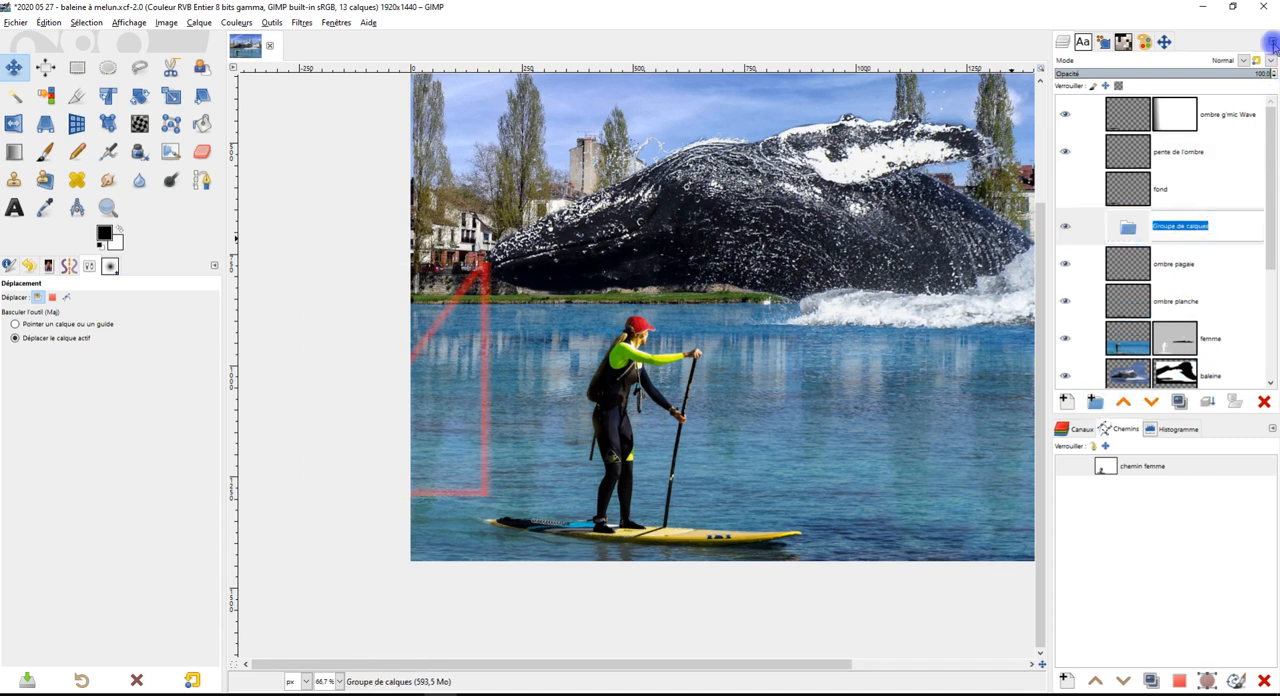
text(ombres)
key(Return)
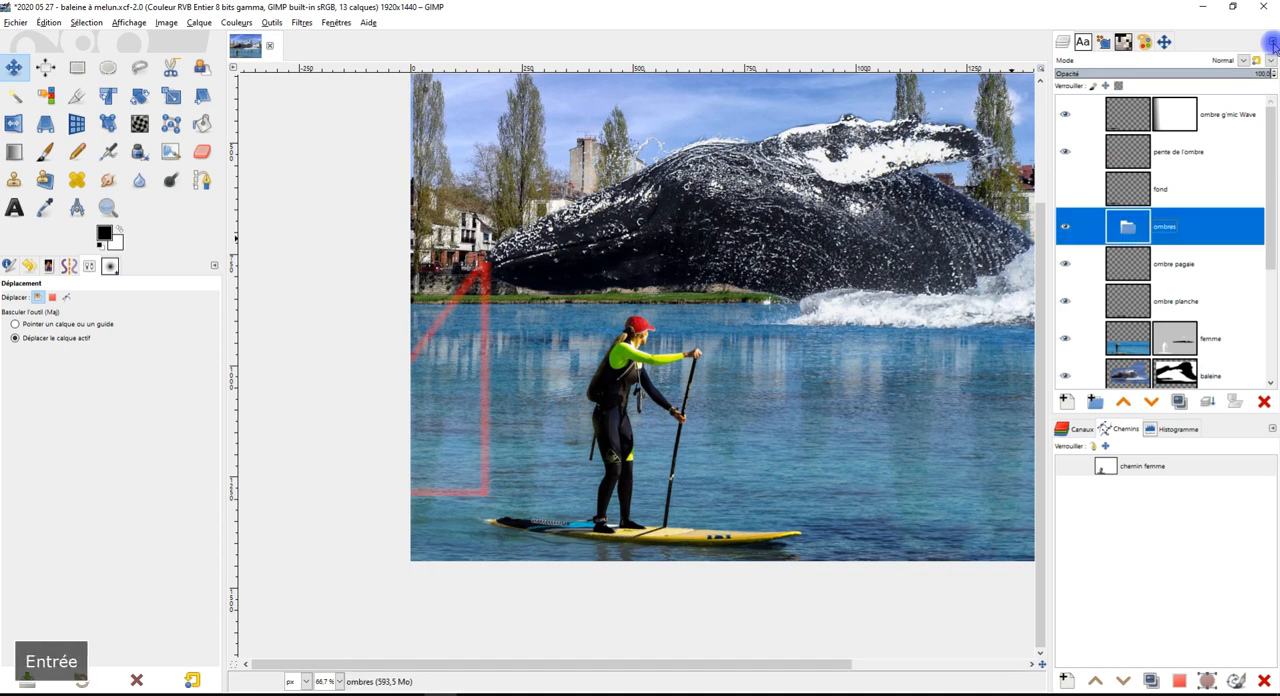
drag(1120, 264, 1128, 230)
drag(1116, 300, 1128, 285)
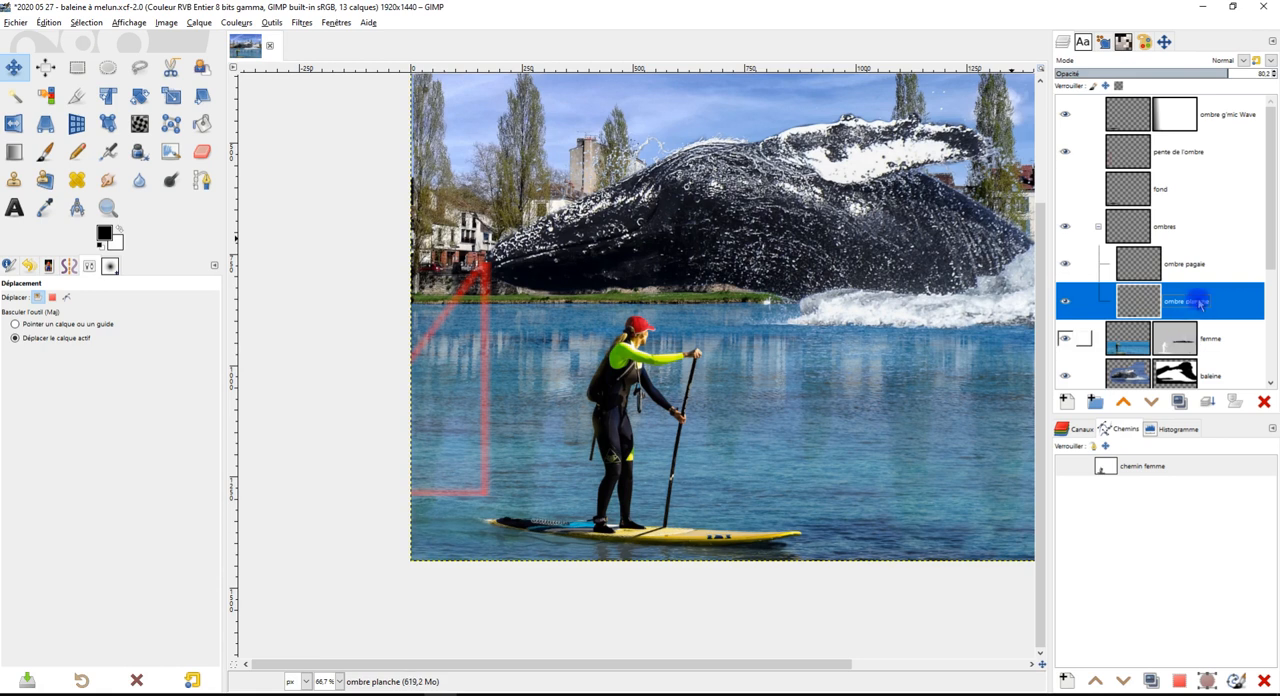
Add a transparent 1920 x 1440 px layer named "ombre baleine" above ombre pagaie in the ombres group and select it
click(1154, 263)
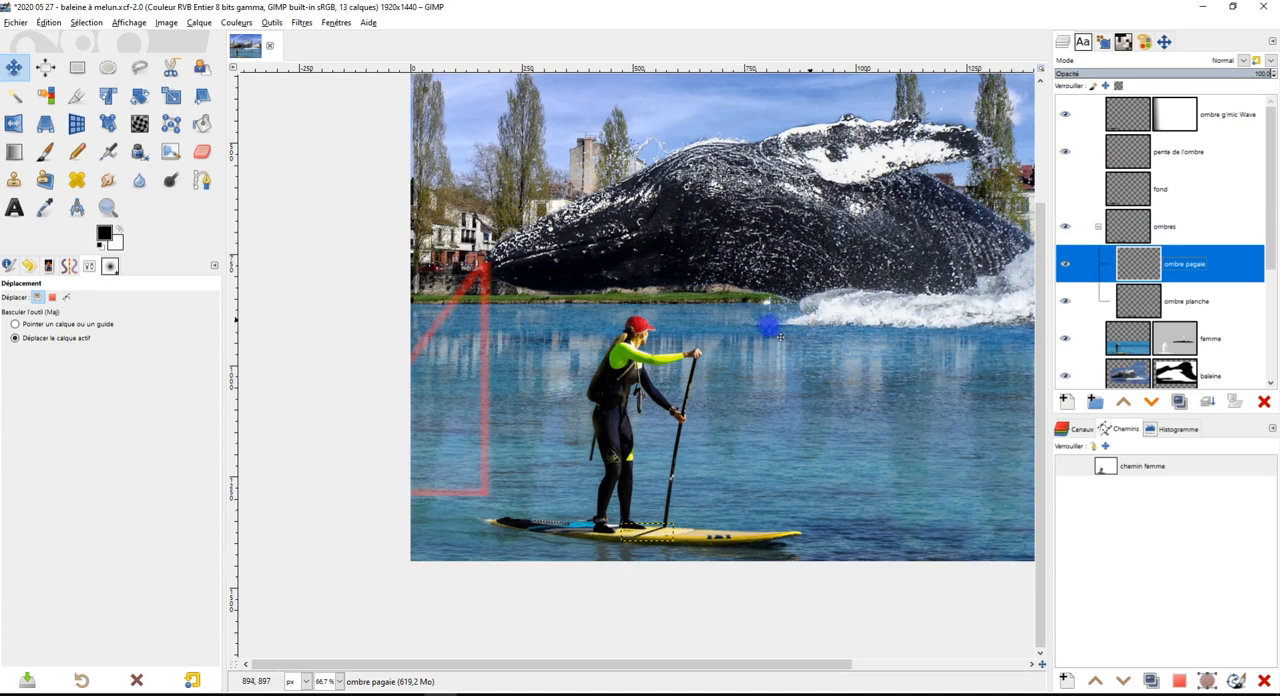
scroll(788, 325, up, 1)
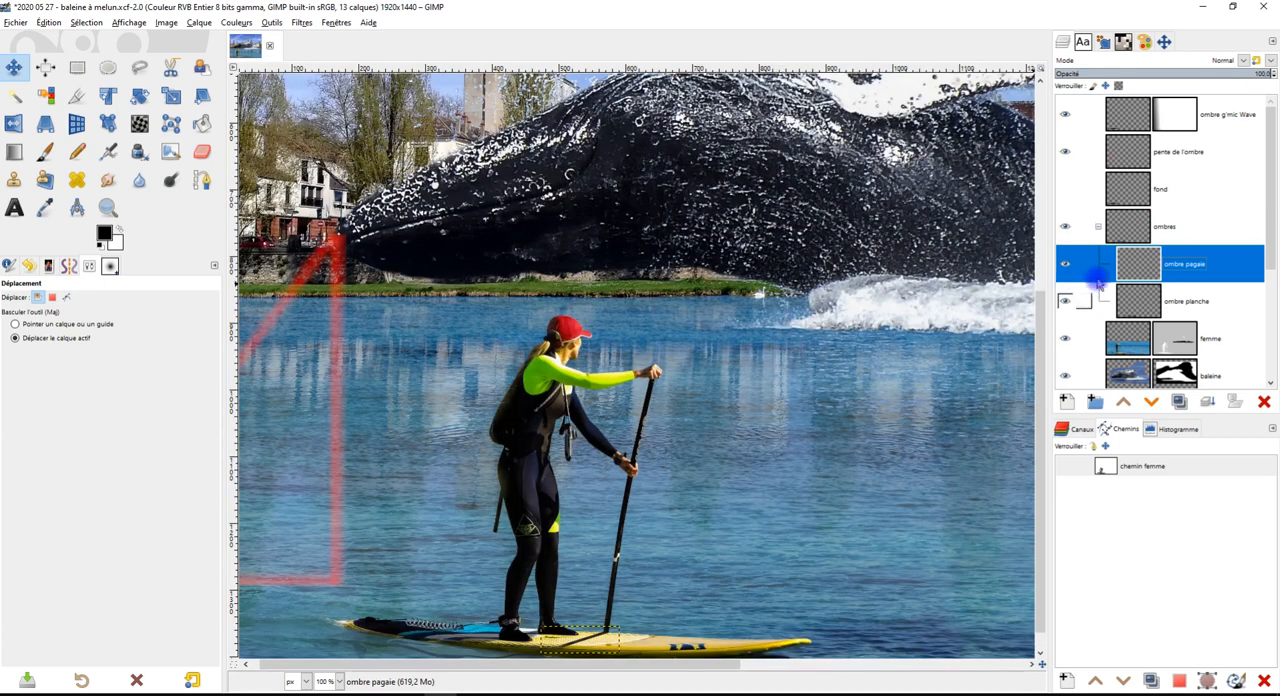
click(1070, 401)
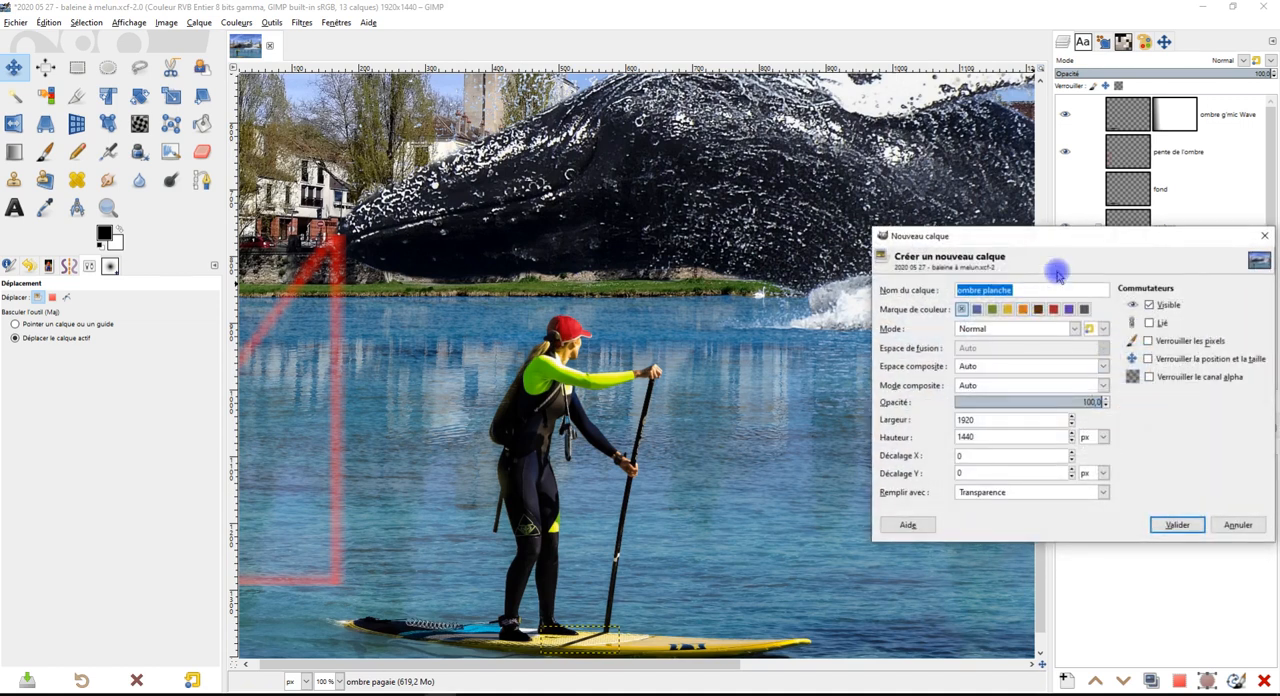
key(Right)
key(BackSpace)
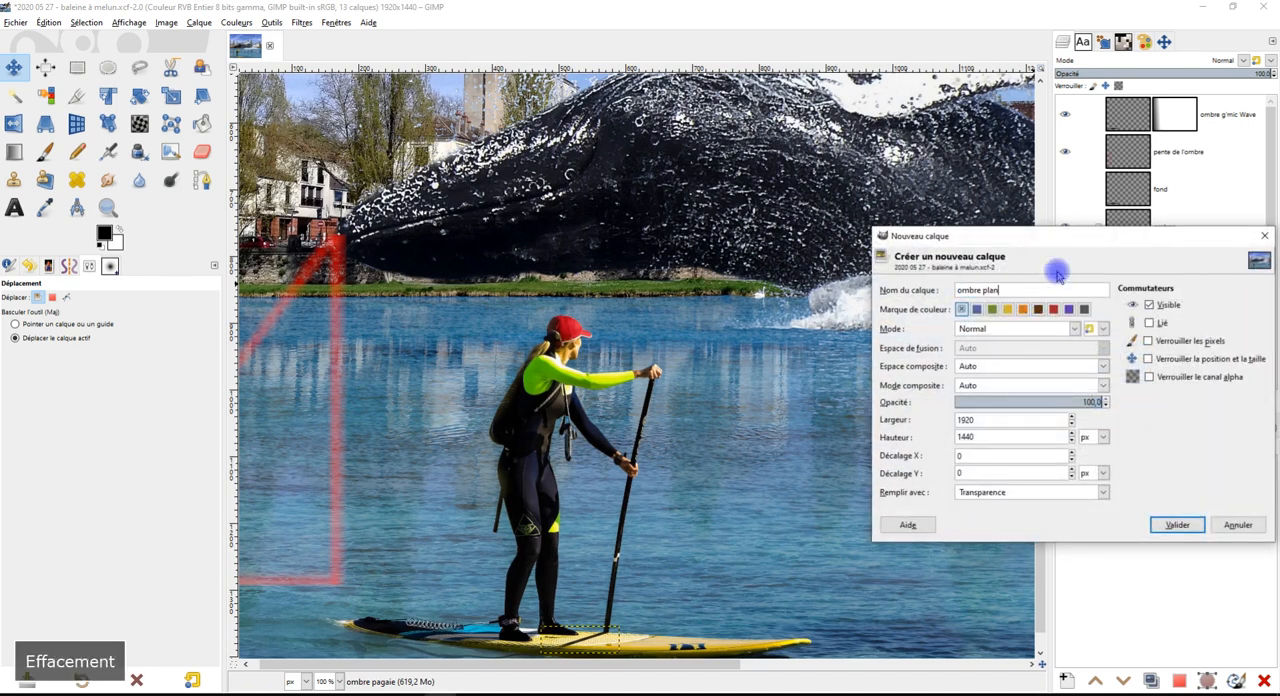
text(ba)
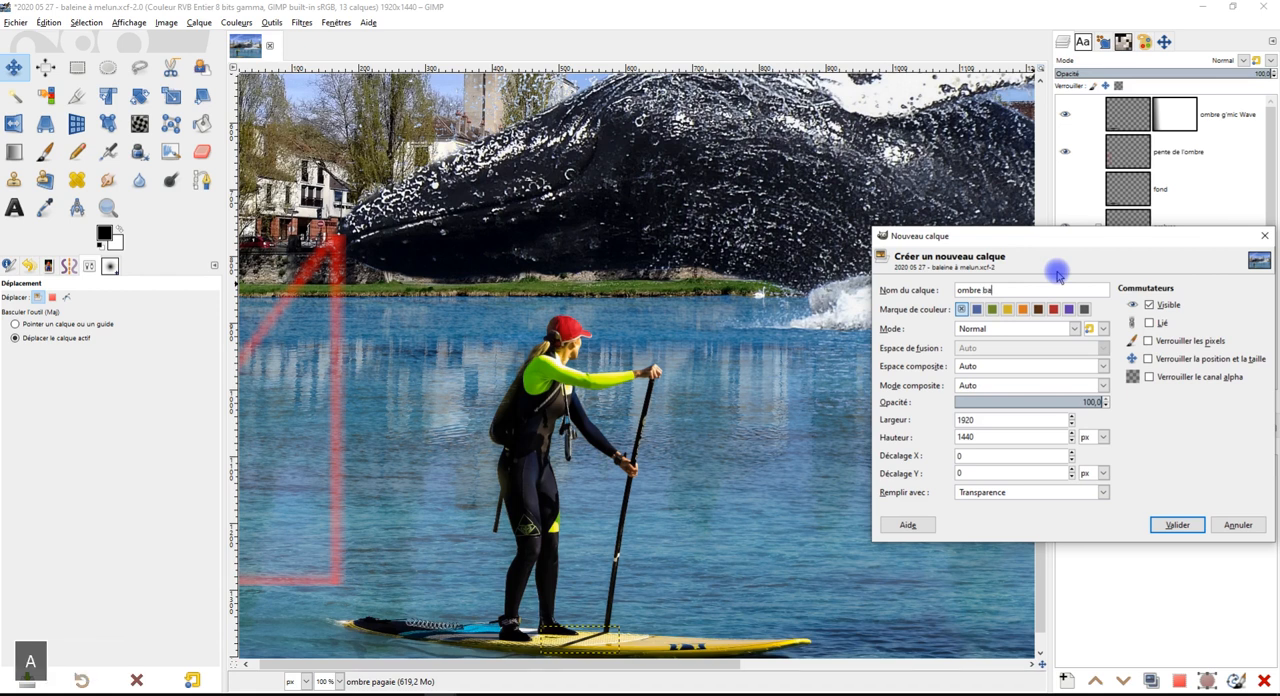
text(leine)
key(Return)
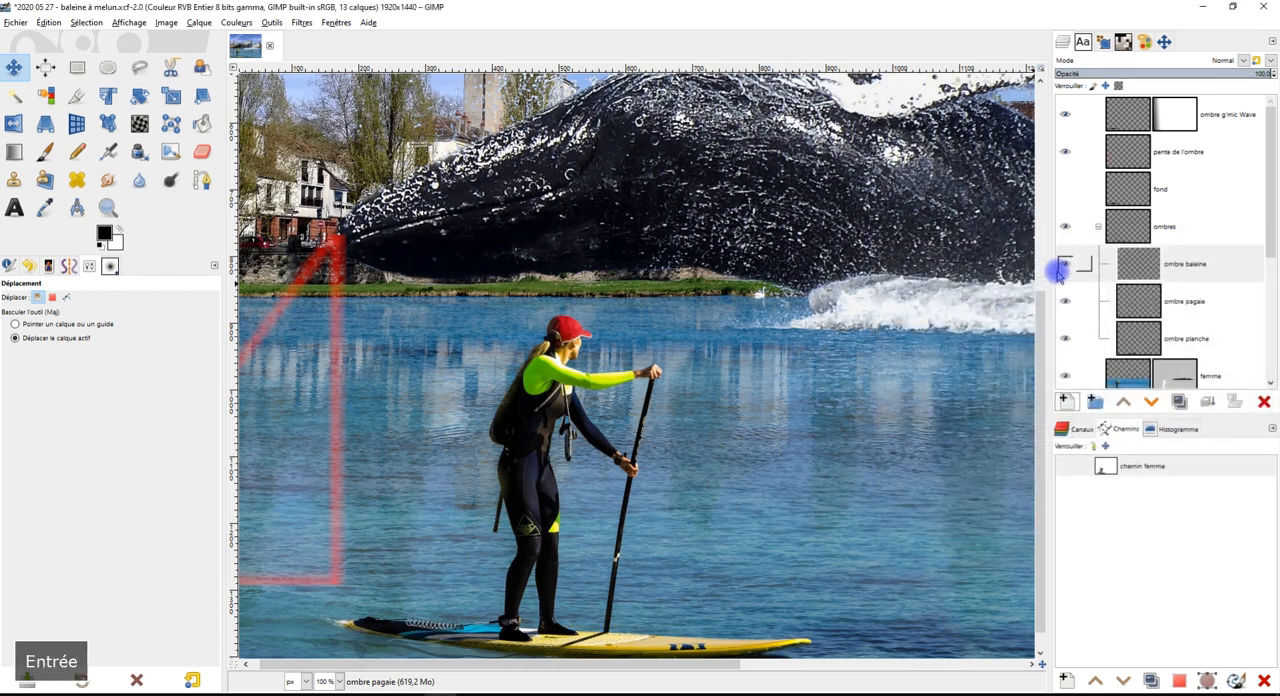
click(1219, 264)
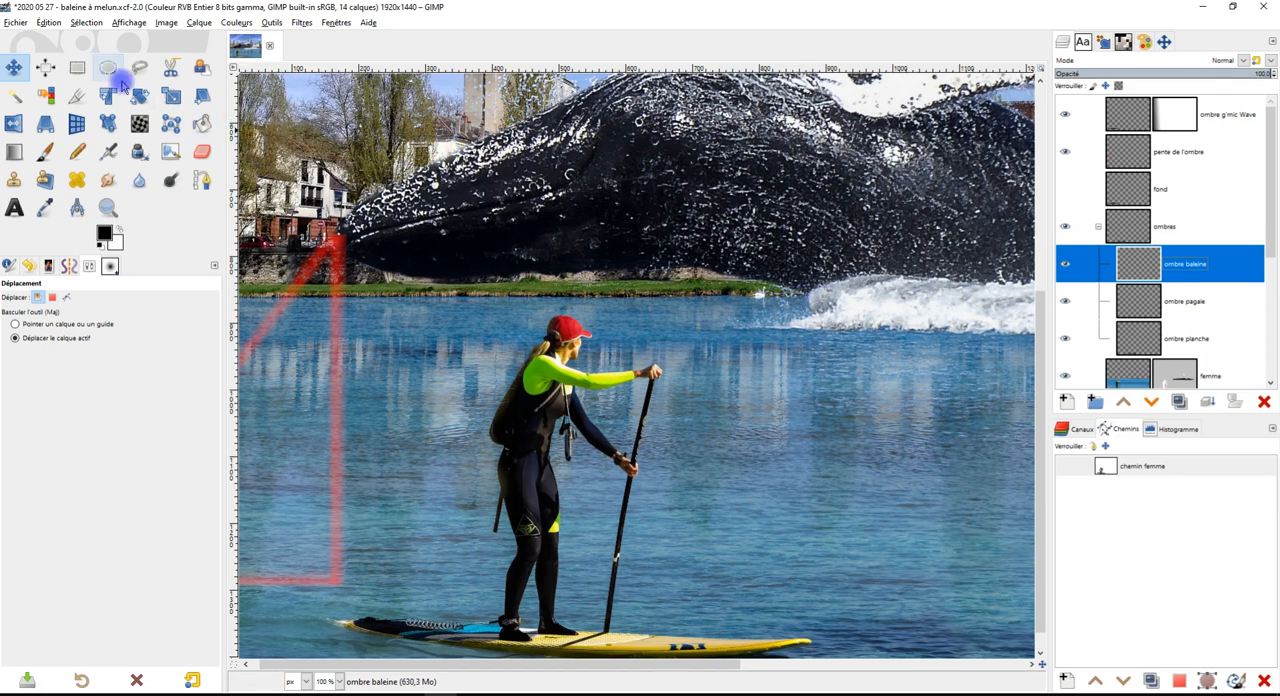
Make a rectangular selection of about 929 x 258 px across the whale's lower body and the water's edge
click(150, 69)
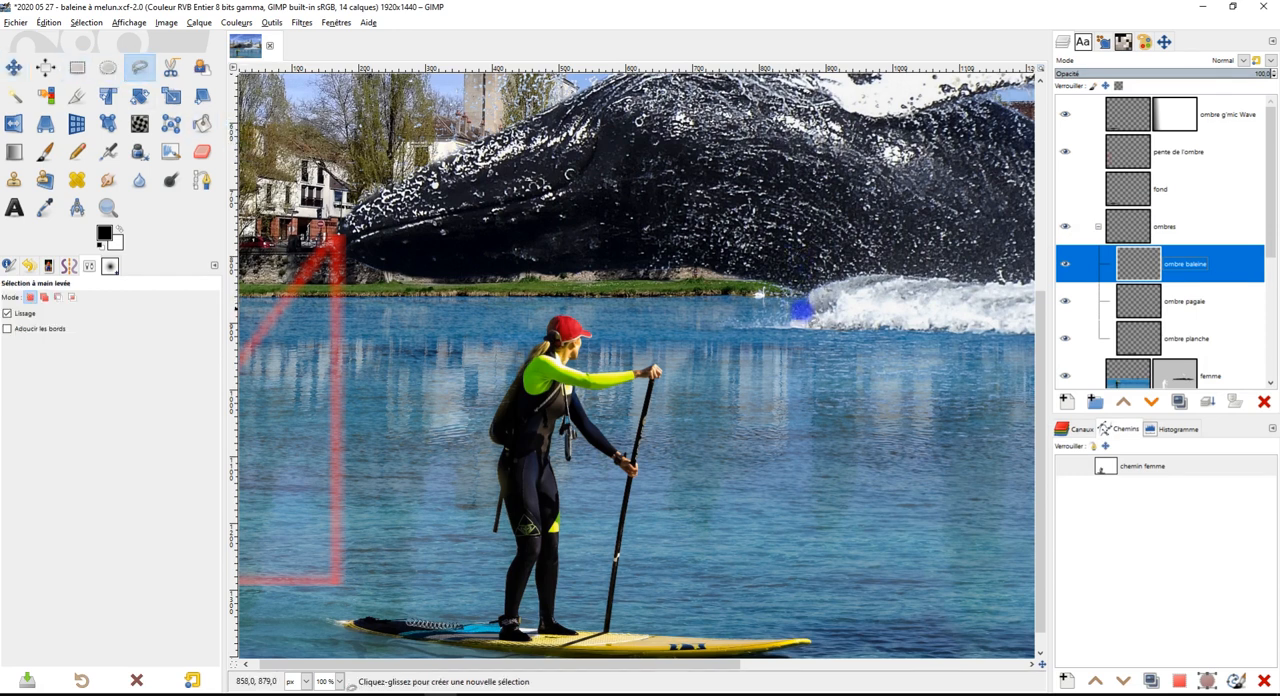
click(77, 67)
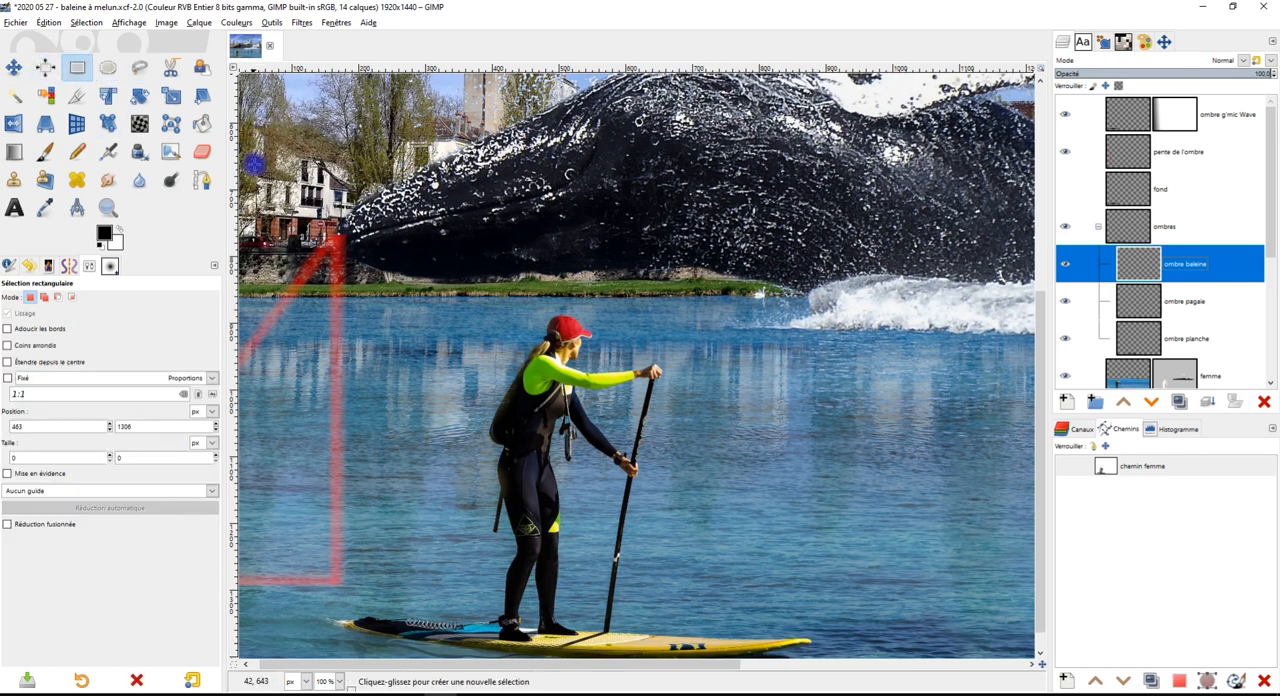
drag(273, 334, 888, 155)
drag(862, 317, 870, 311)
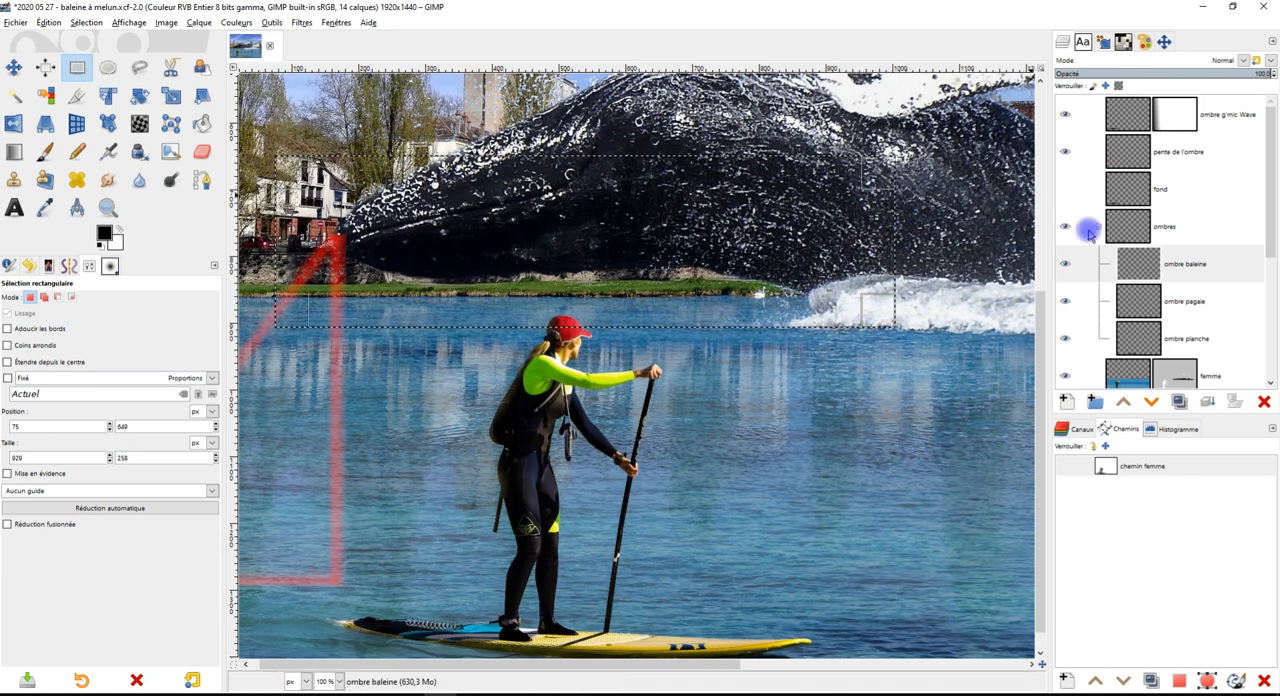
click(1193, 266)
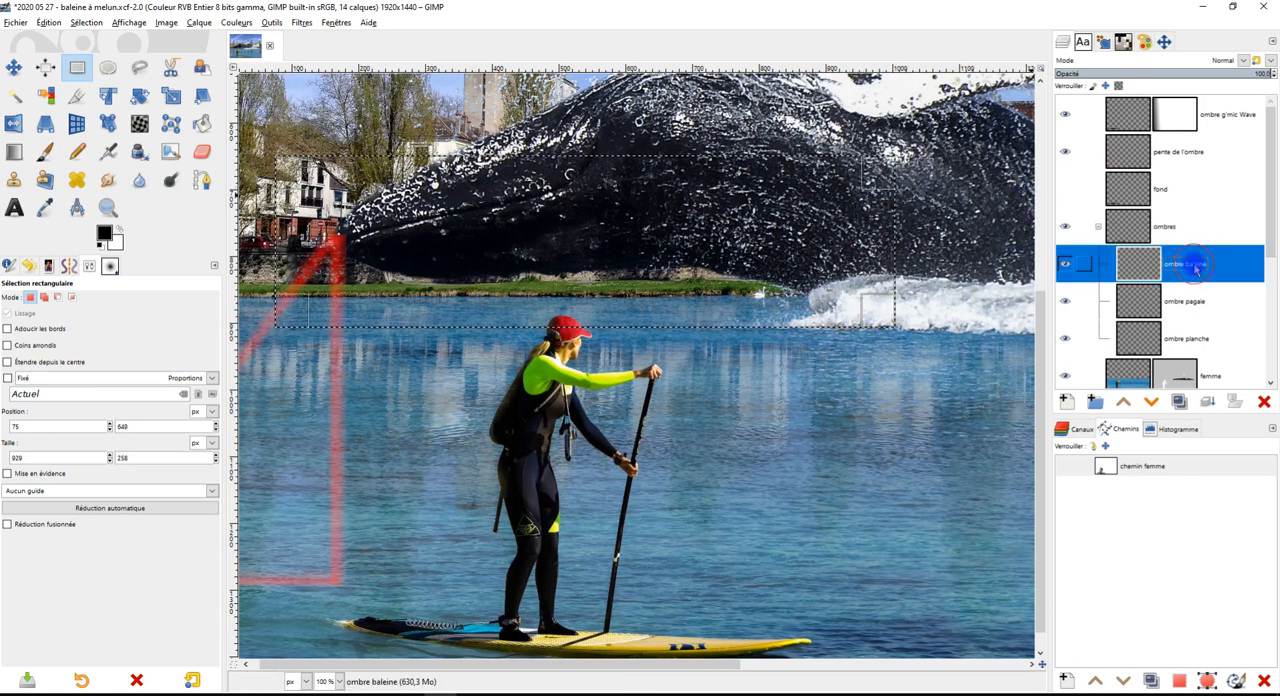
Reduce the rectangular selection from its upper edge to a water strip about 929 x 29 px below the whale
click(45, 151)
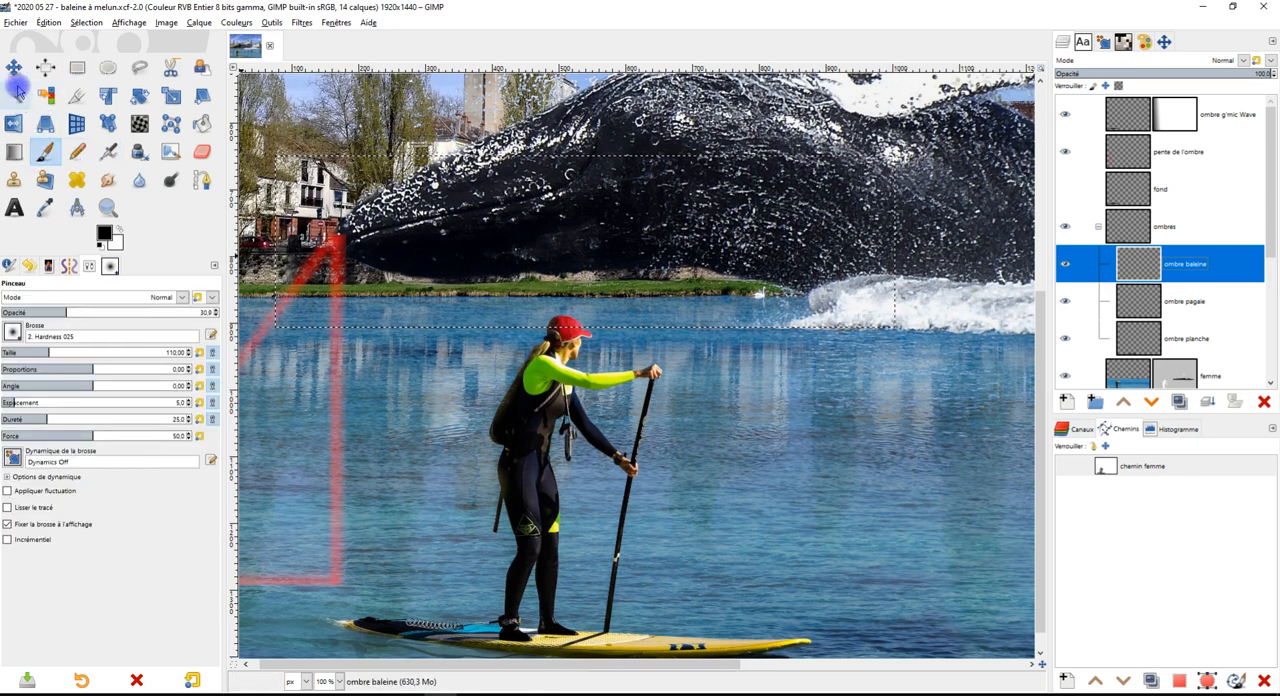
click(77, 67)
click(590, 267)
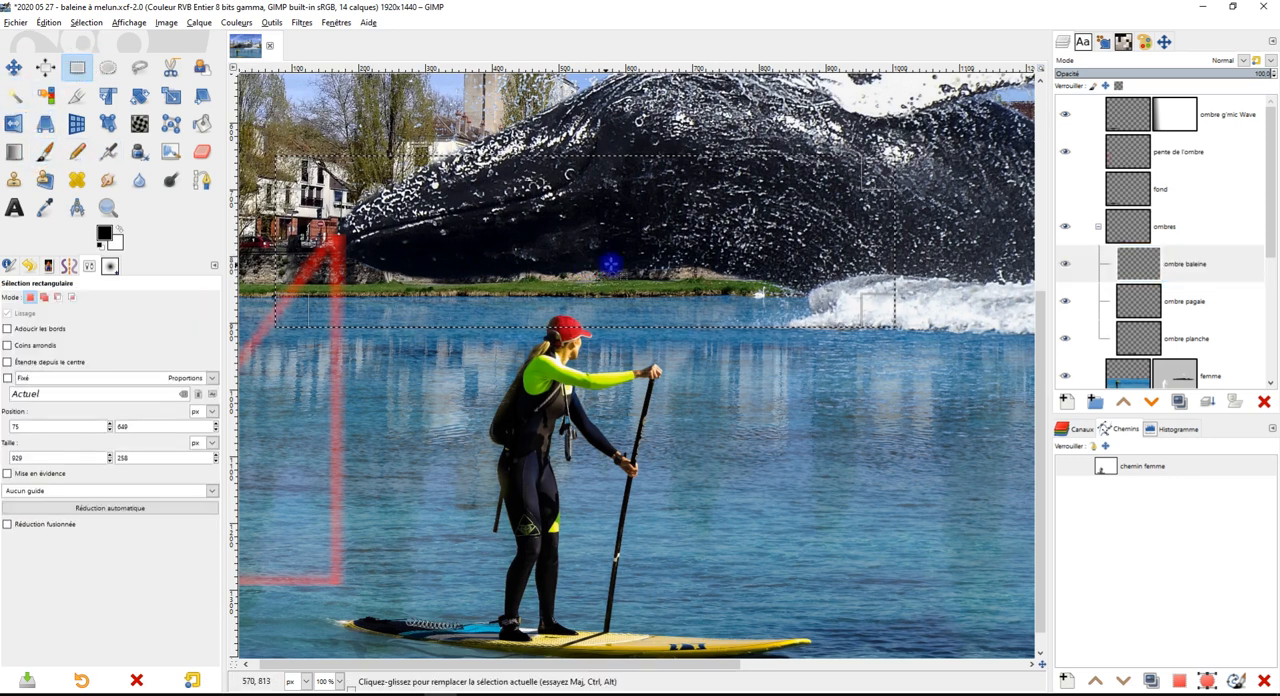
drag(694, 309, 697, 313)
drag(653, 173, 661, 308)
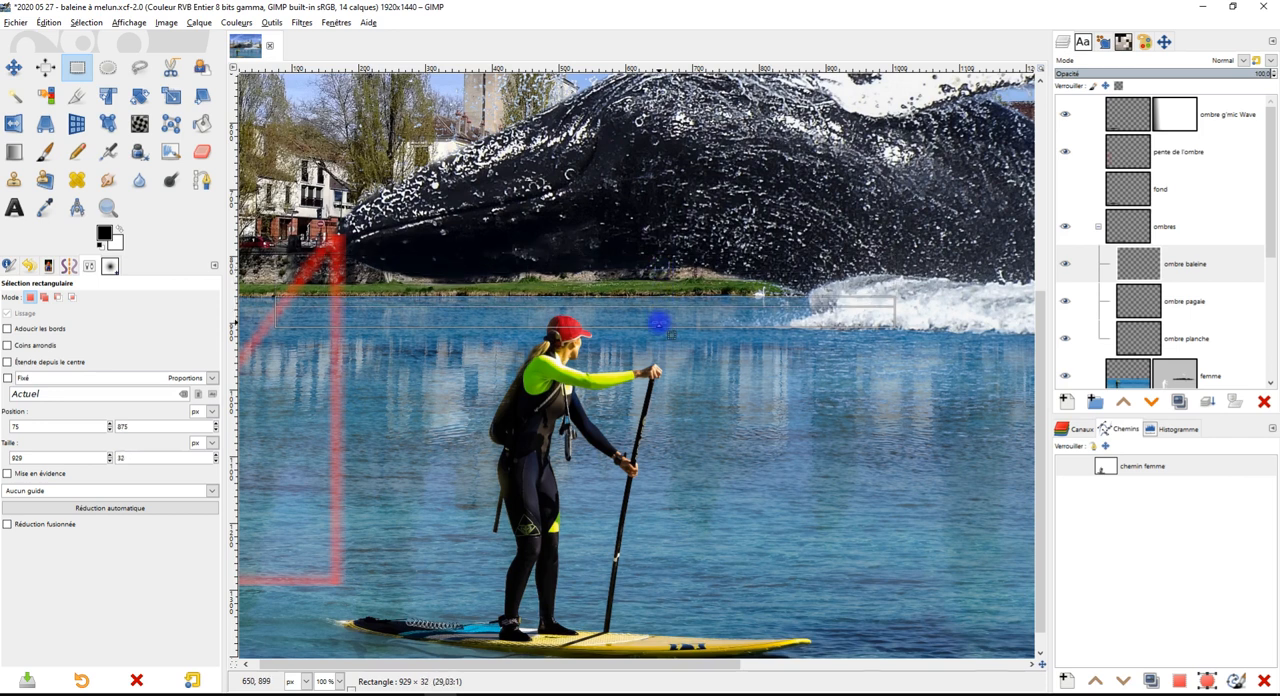
drag(658, 324, 658, 324)
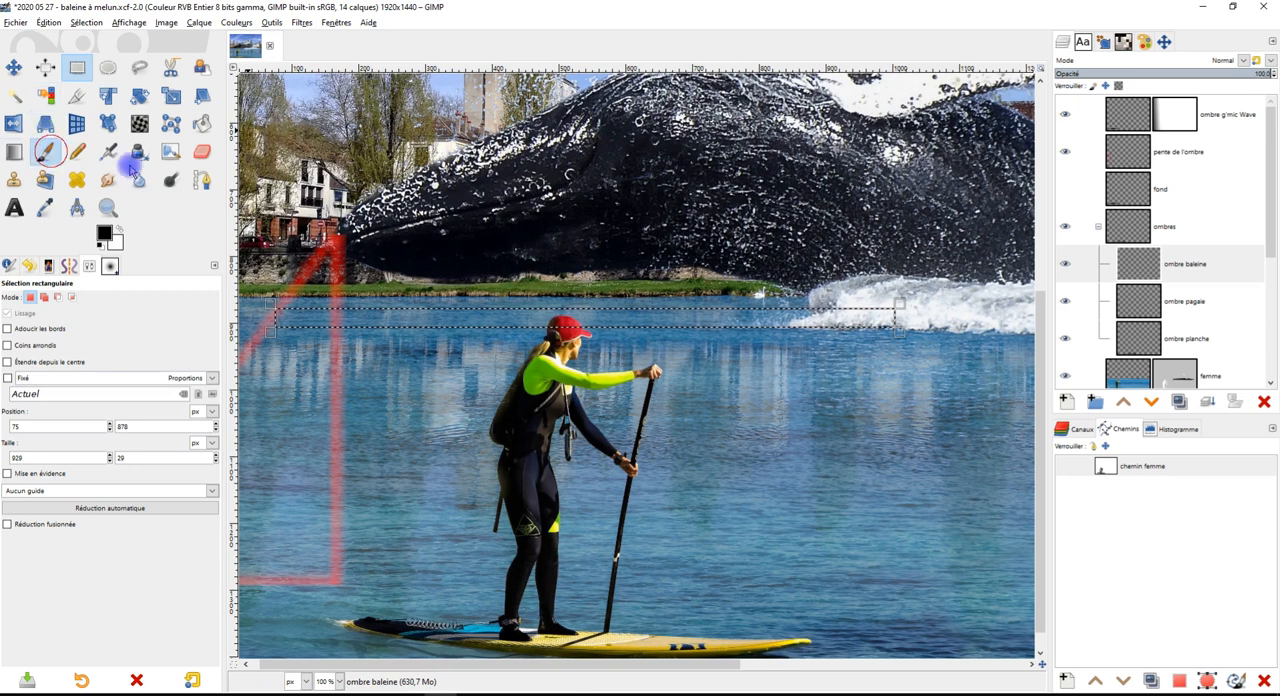
Paint black shadow along the selected strip on ombre baleine with the size 110 Hardness 025 paintbrush at 30.9 opacity
click(52, 153)
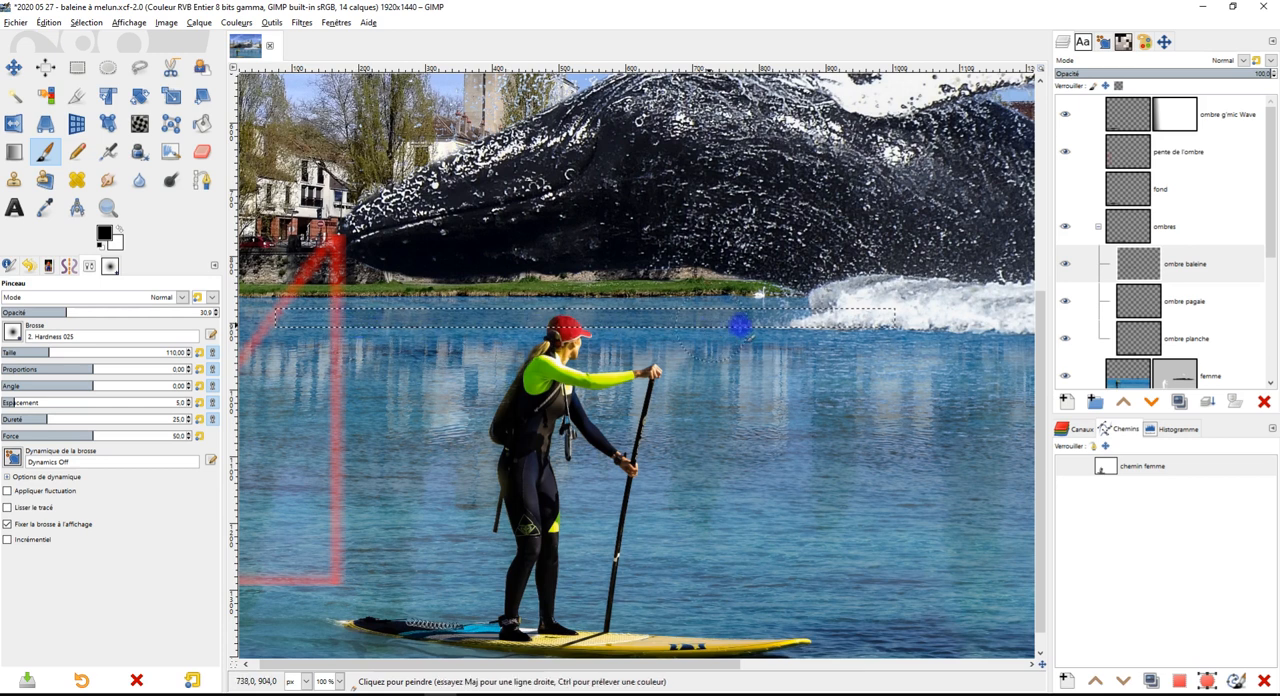
drag(740, 326, 447, 324)
drag(762, 328, 391, 325)
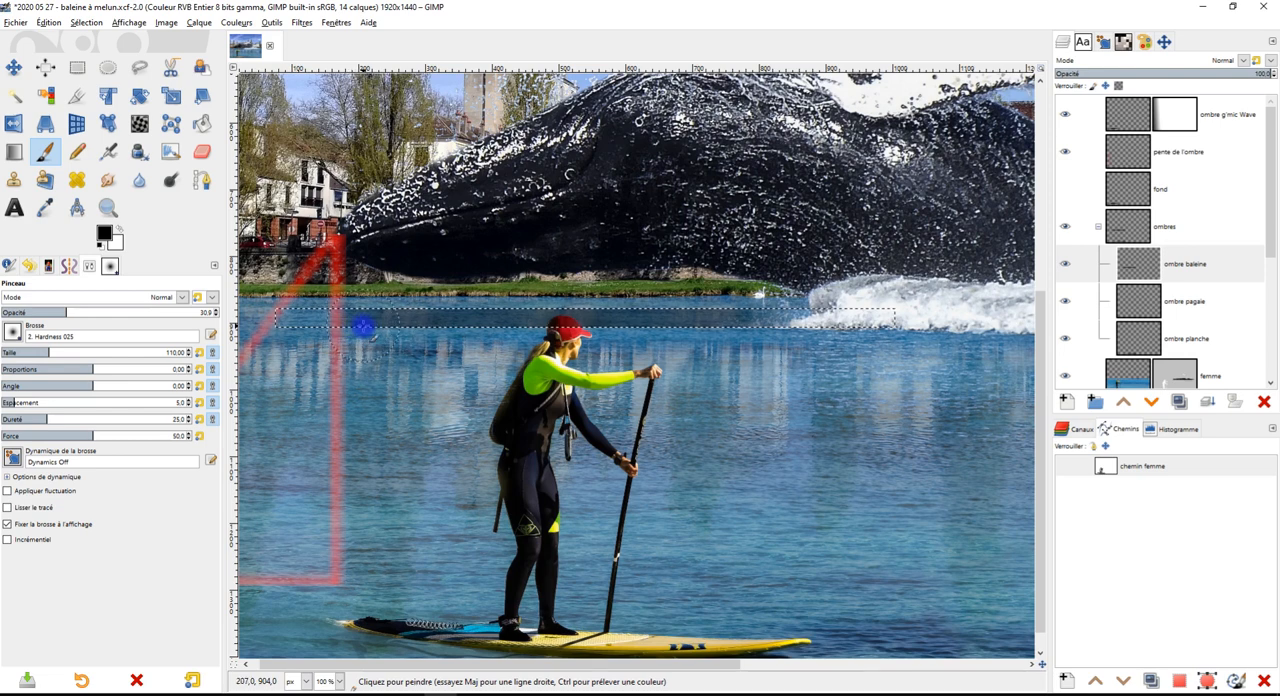
scroll(424, 320, up, 2)
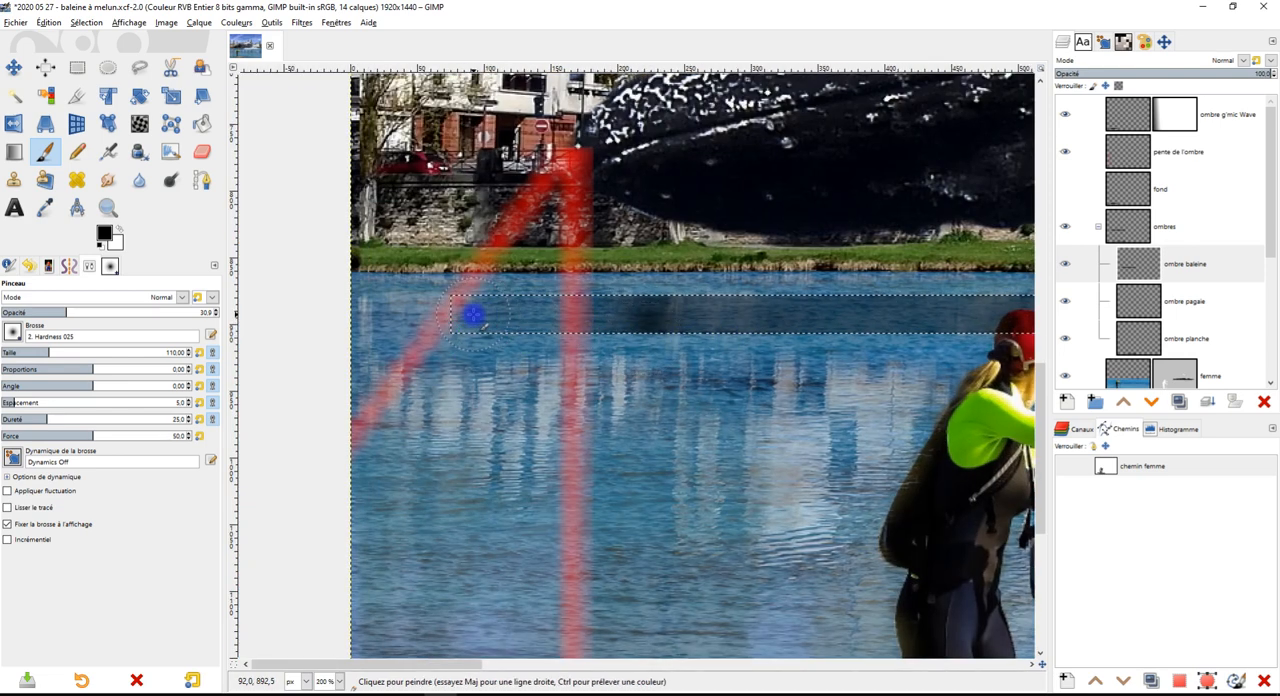
drag(511, 316, 897, 320)
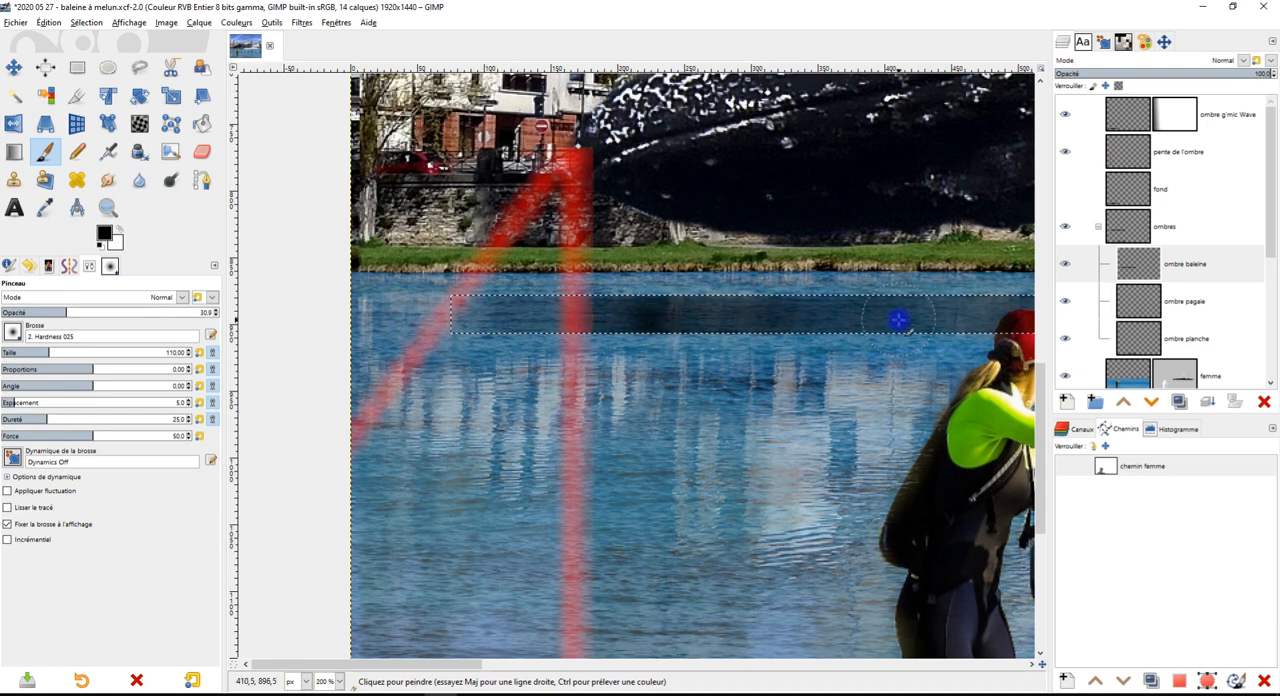
Raise the paintbrush opacity to 67.8 and darken the shadow strip from the splash back to its left end
scroll(866, 334, down, 2)
scroll(866, 334, right, 5)
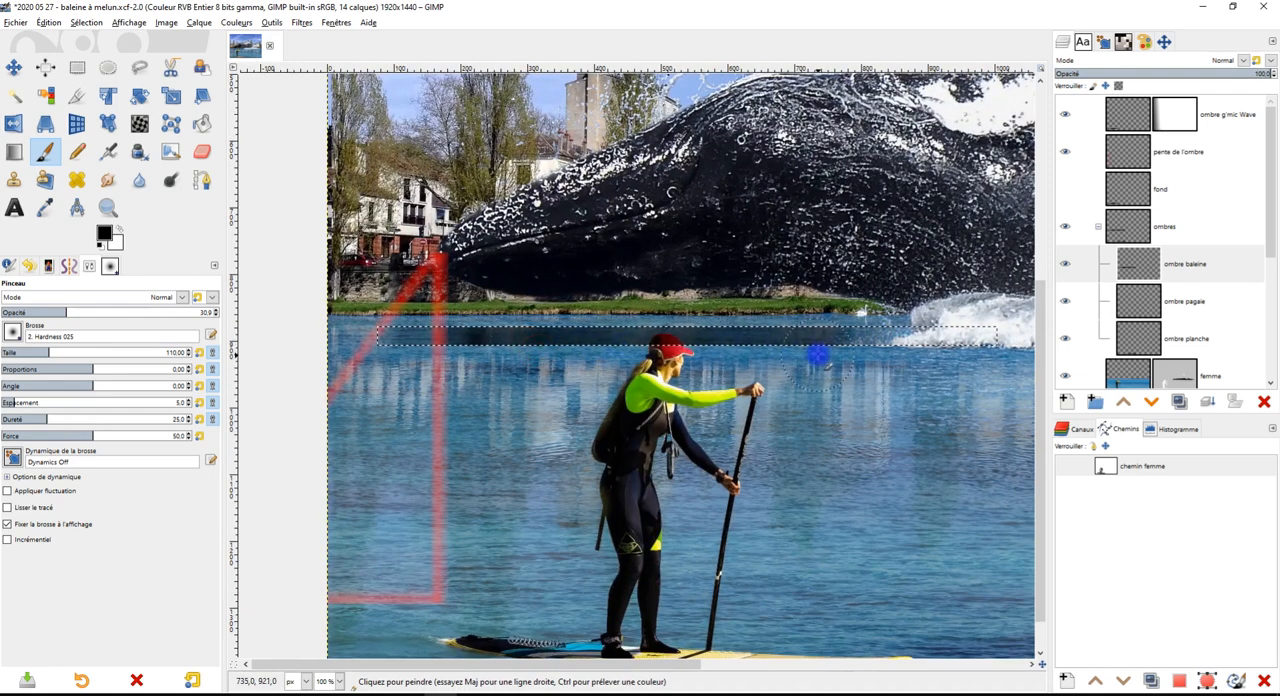
click(145, 311)
mouse_move(814, 349)
mouse_down()
mouse_move(897, 336)
mouse_move(499, 337)
mouse_up()
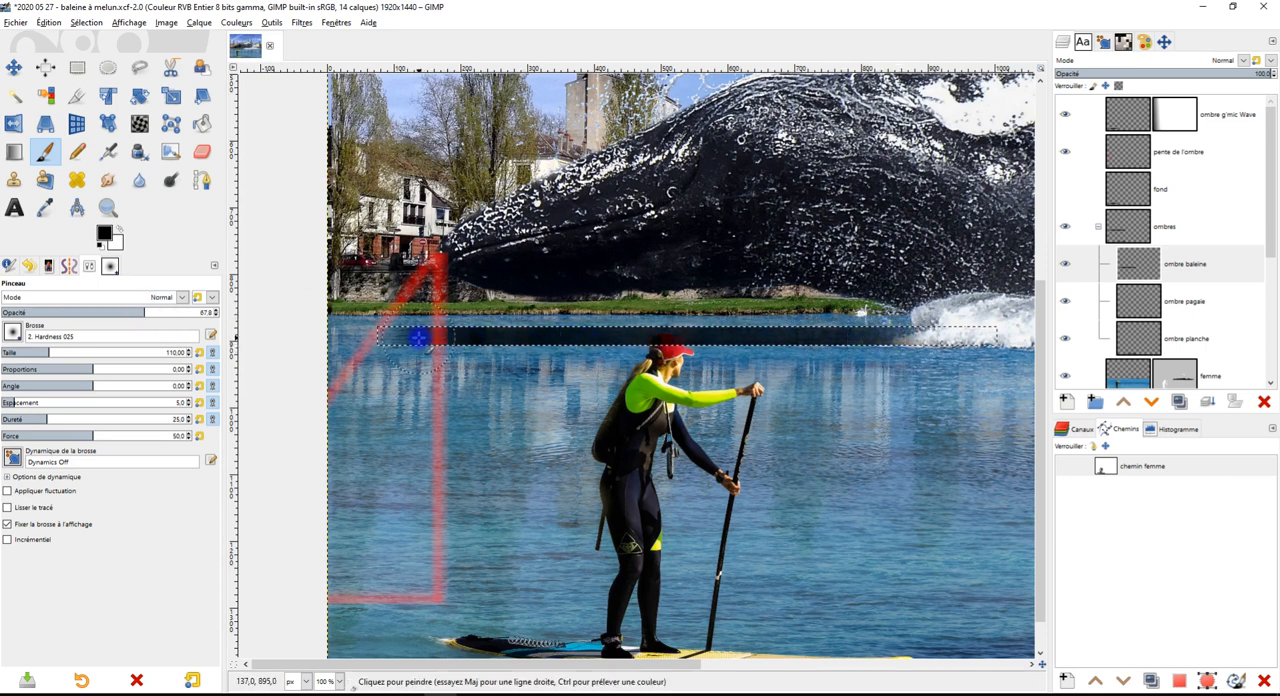
Soften the left end of the whale's shadow with the size 110 Eraser, then remove the rectangular selection
scroll(390, 337, up, 5)
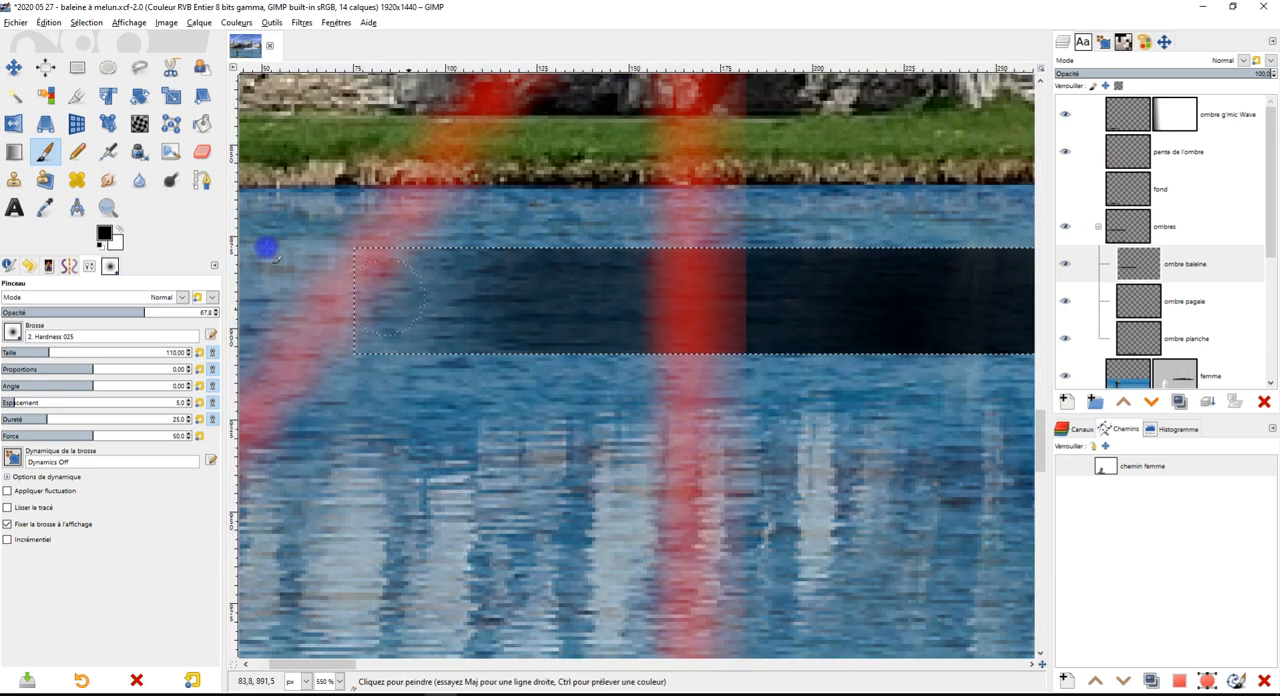
click(202, 151)
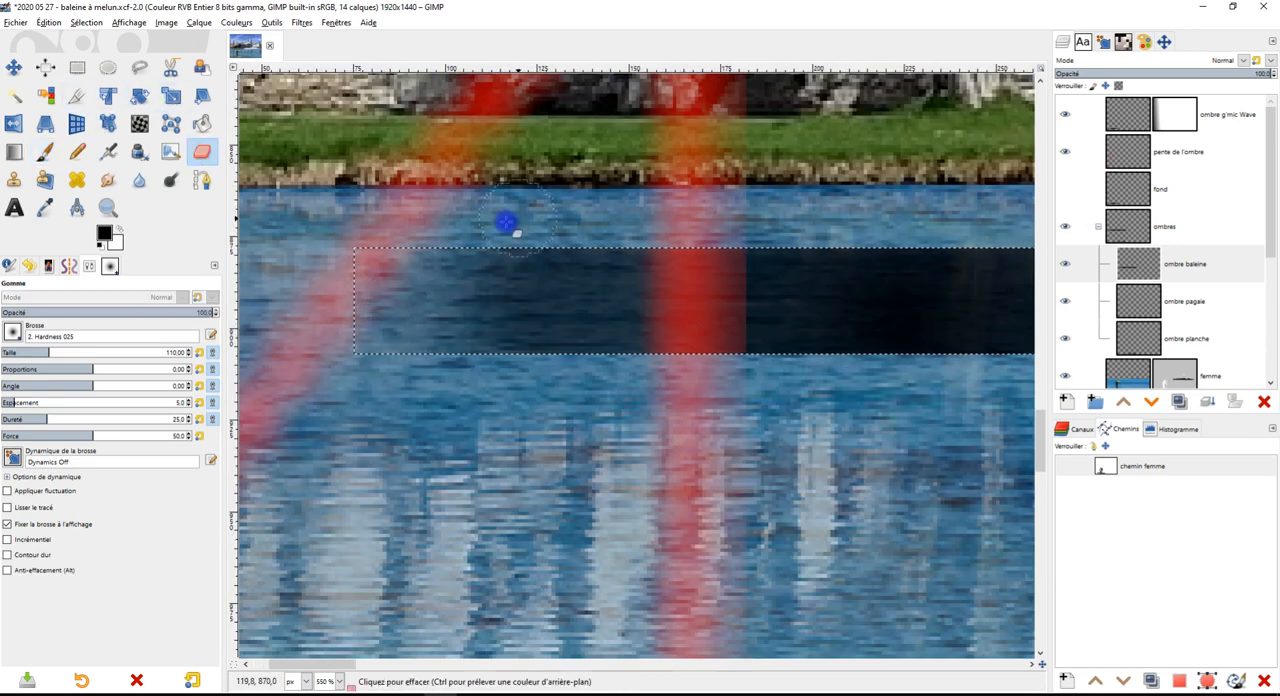
mouse_move(370, 310)
mouse_down()
mouse_move(600, 420)
mouse_move(380, 341)
mouse_up()
mouse_move(398, 240)
mouse_down()
mouse_move(561, 214)
mouse_move(451, 235)
mouse_move(671, 232)
mouse_move(515, 234)
mouse_up()
mouse_move(655, 226)
mouse_down()
mouse_move(918, 225)
mouse_move(323, 295)
mouse_up()
scroll(961, 242, down, 3)
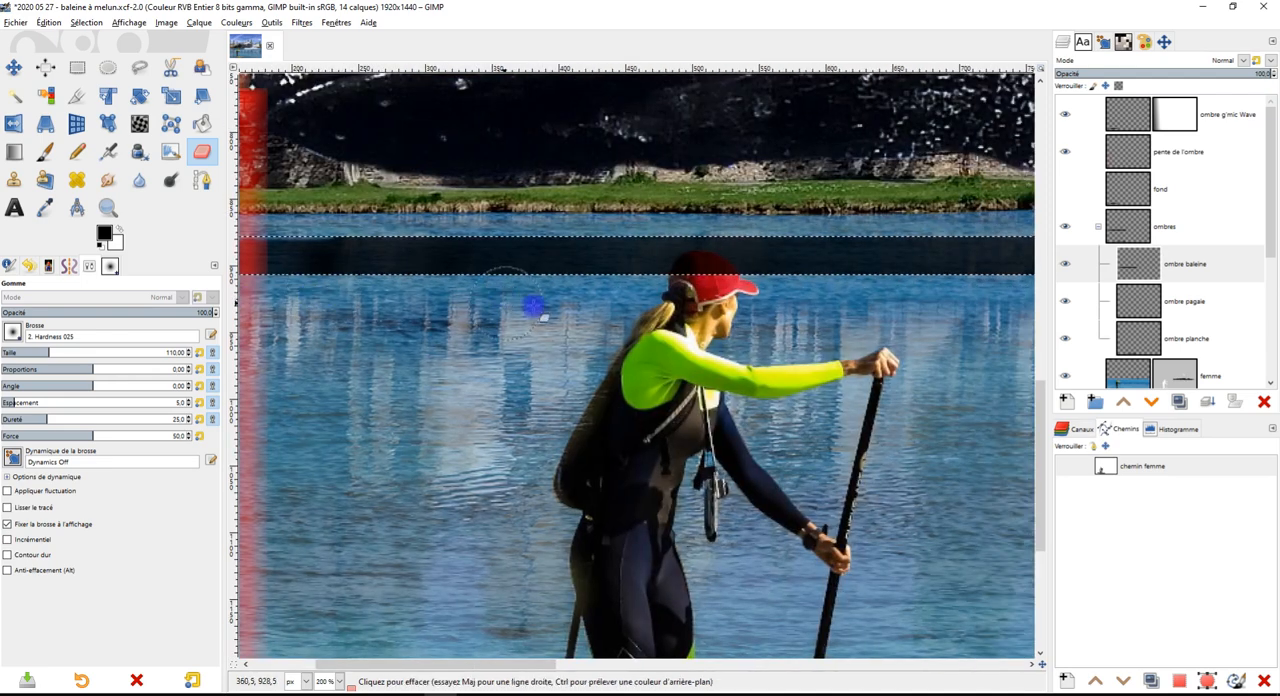
click(77, 67)
click(437, 197)
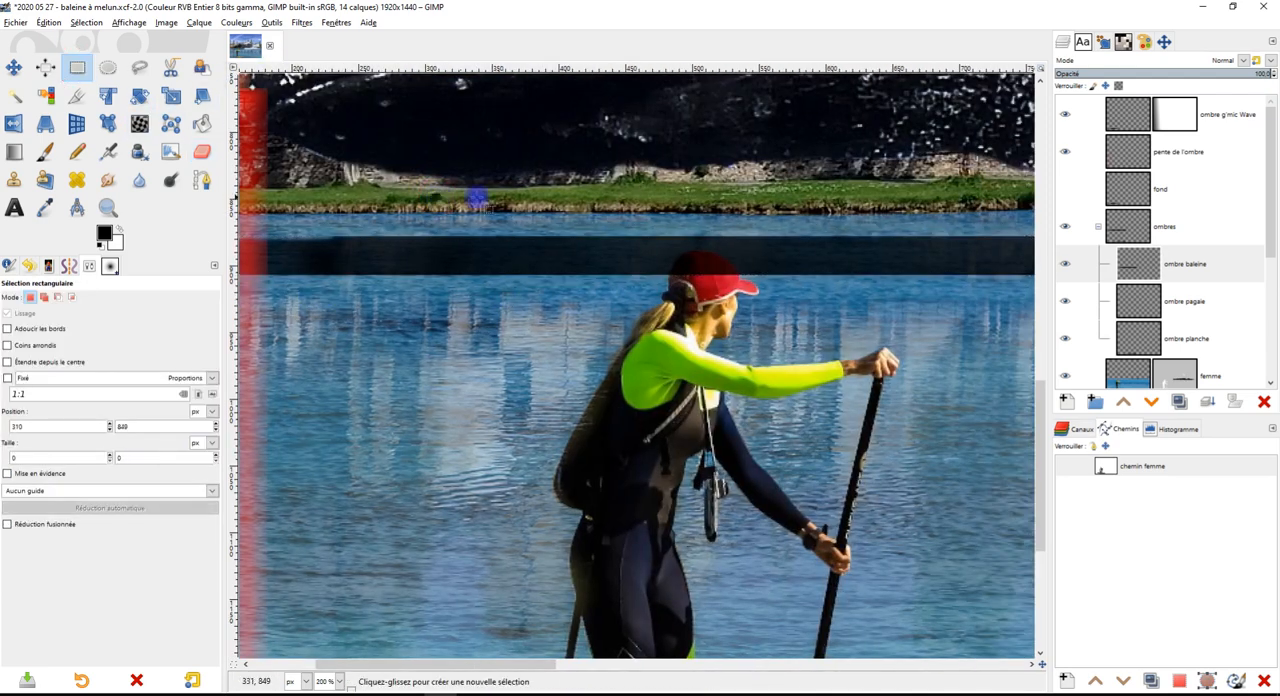
Paint more black over the right end of the shadow strip, up to the whale's splash, with the paintbrush
scroll(492, 231, down, 2)
drag(509, 265, 463, 301)
scroll(718, 267, up, 2)
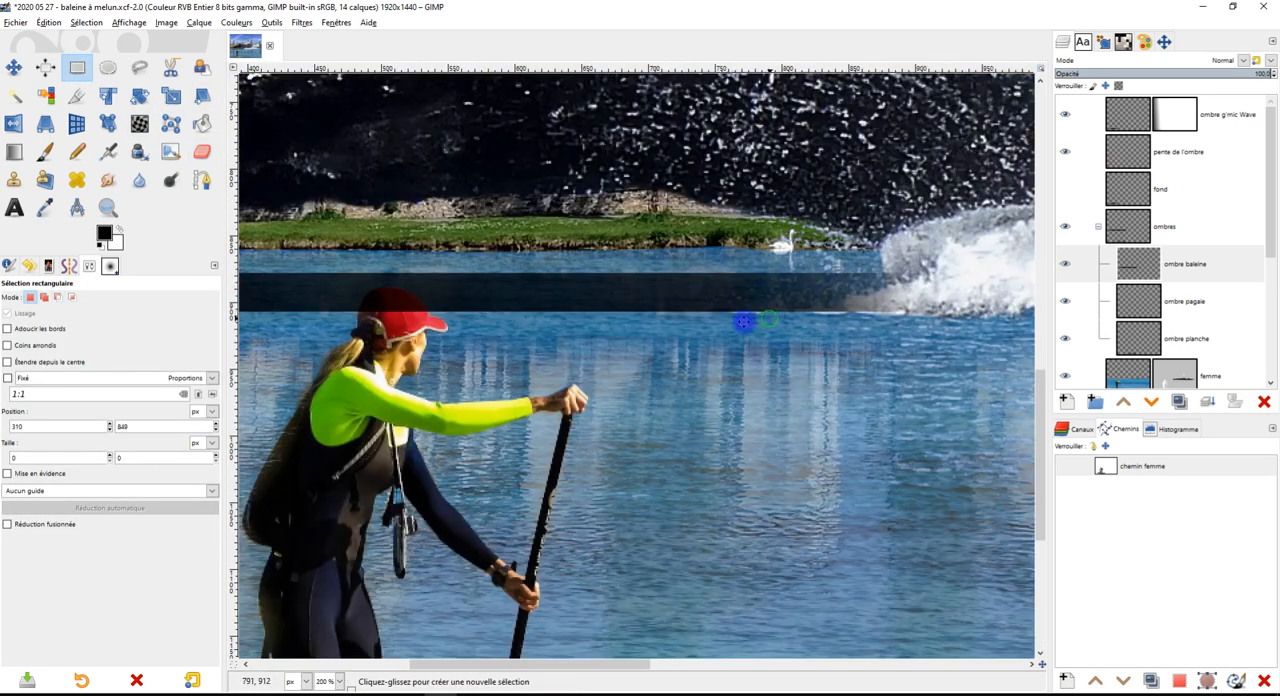
click(202, 151)
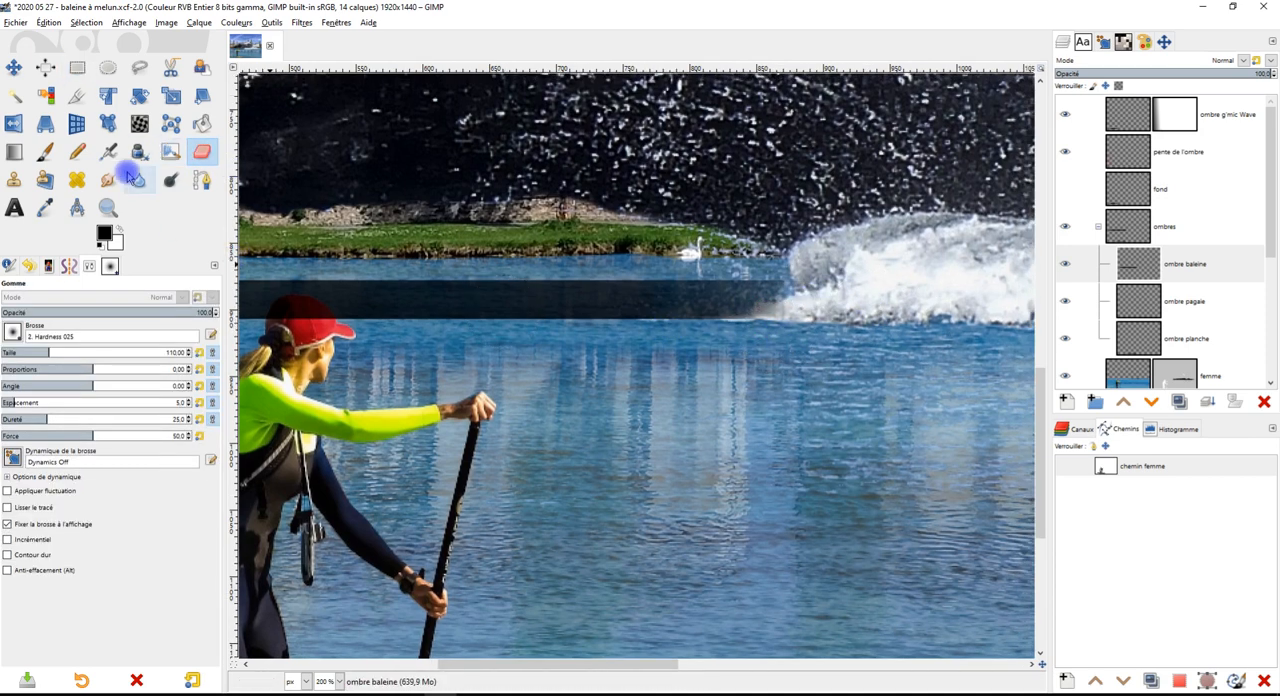
click(108, 179)
scroll(752, 292, up, 2)
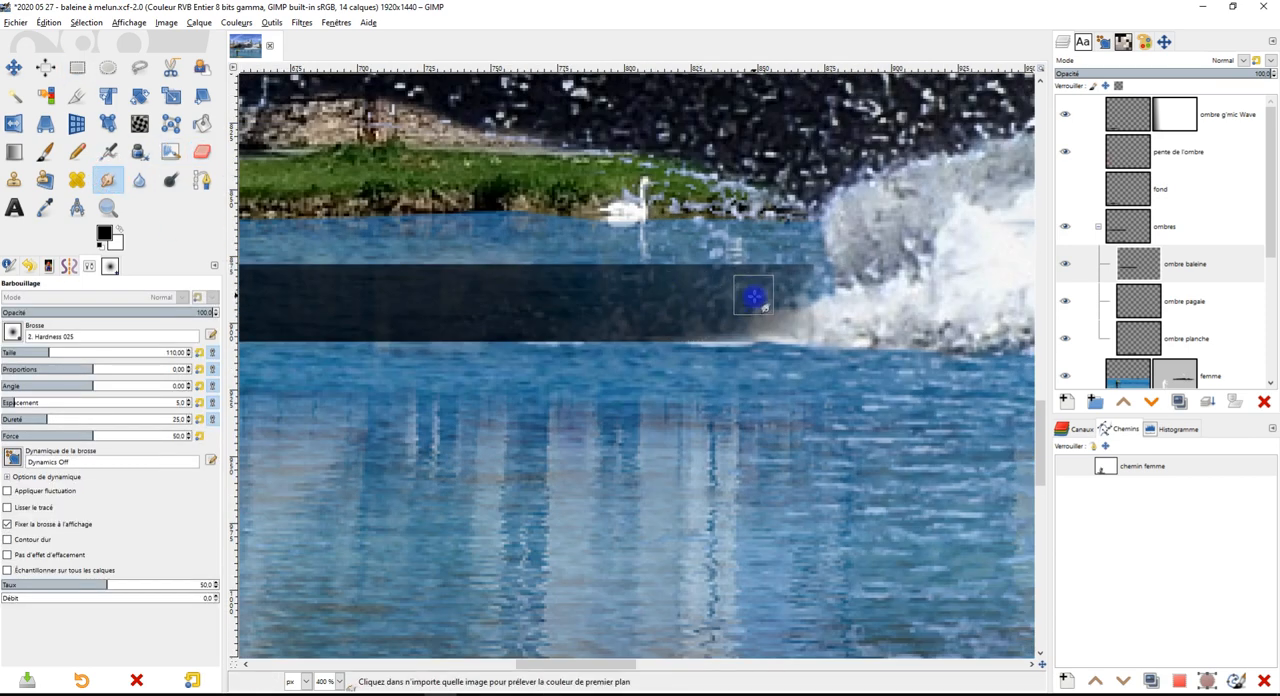
click(44, 151)
scroll(789, 320, up, 1)
mouse_move(585, 281)
mouse_down()
mouse_move(644, 287)
mouse_move(865, 278)
mouse_move(795, 275)
mouse_move(816, 279)
mouse_move(789, 285)
mouse_move(830, 279)
mouse_move(708, 330)
mouse_move(667, 328)
mouse_move(656, 300)
mouse_move(575, 283)
mouse_move(845, 272)
mouse_up()
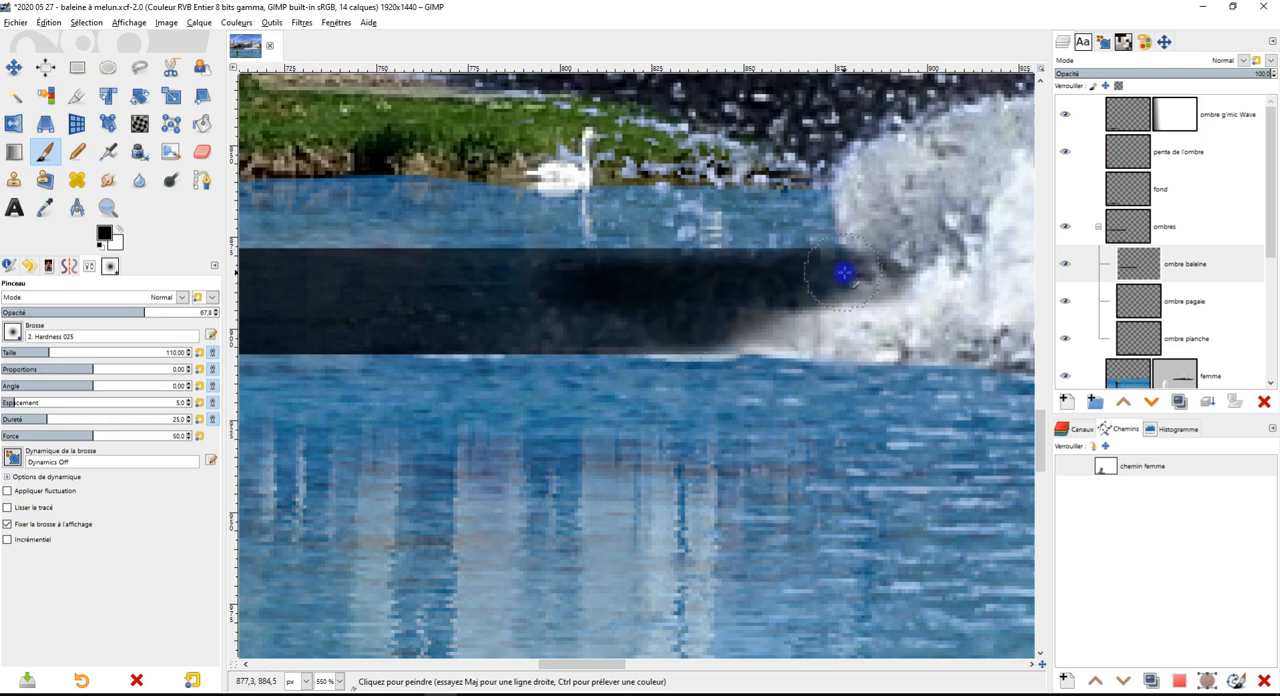
mouse_move(621, 317)
mouse_down()
mouse_move(481, 328)
mouse_move(611, 292)
mouse_move(524, 281)
mouse_move(740, 274)
mouse_up()
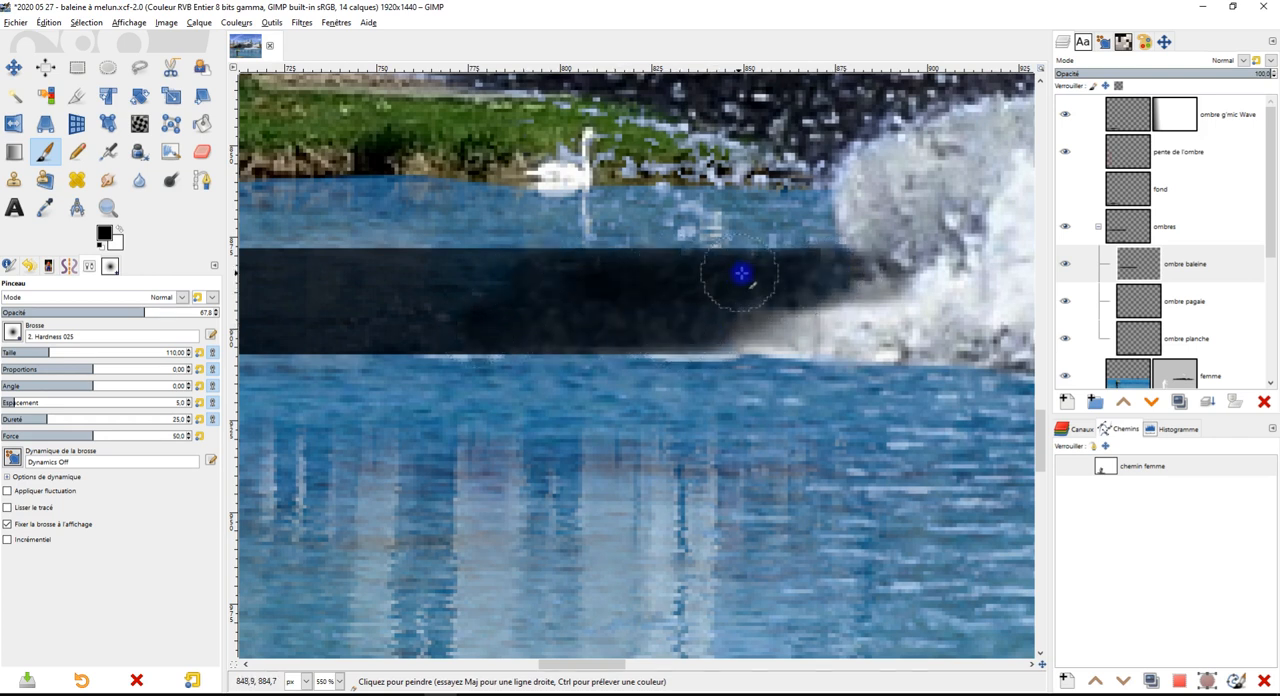
Erase the shadow paint spilling over the white splash at the right end of the strip
click(203, 153)
mouse_move(906, 225)
mouse_down()
mouse_move(918, 262)
mouse_move(898, 285)
mouse_move(770, 368)
mouse_up()
scroll(770, 368, down, 4)
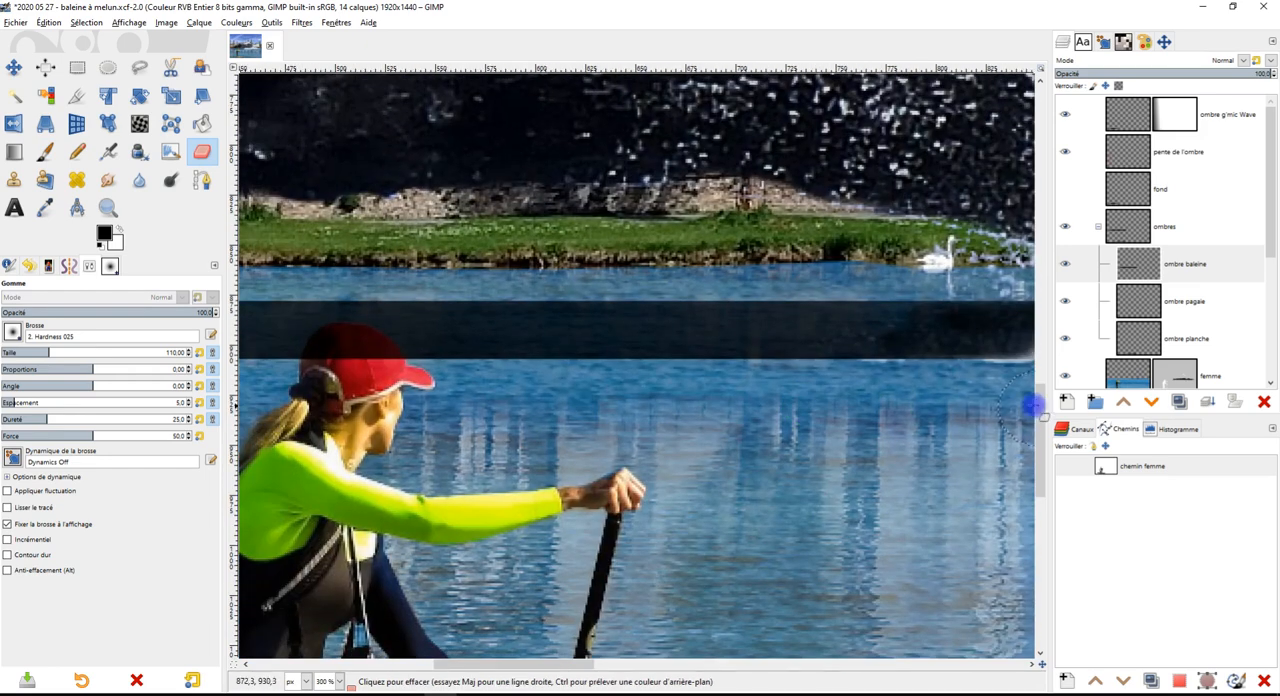
Try to soften the upper edge of the whale's shadow strip with the size 110 Eraser
scroll(805, 436, down, 1)
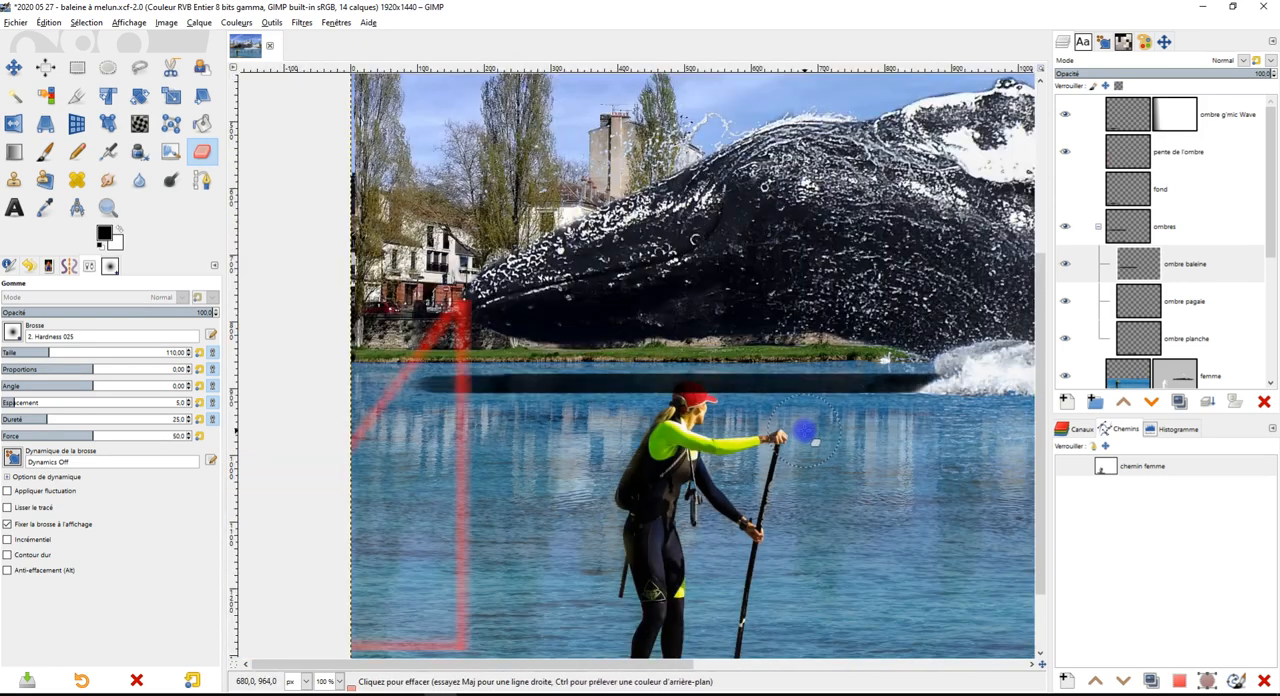
scroll(720, 400, up, 3)
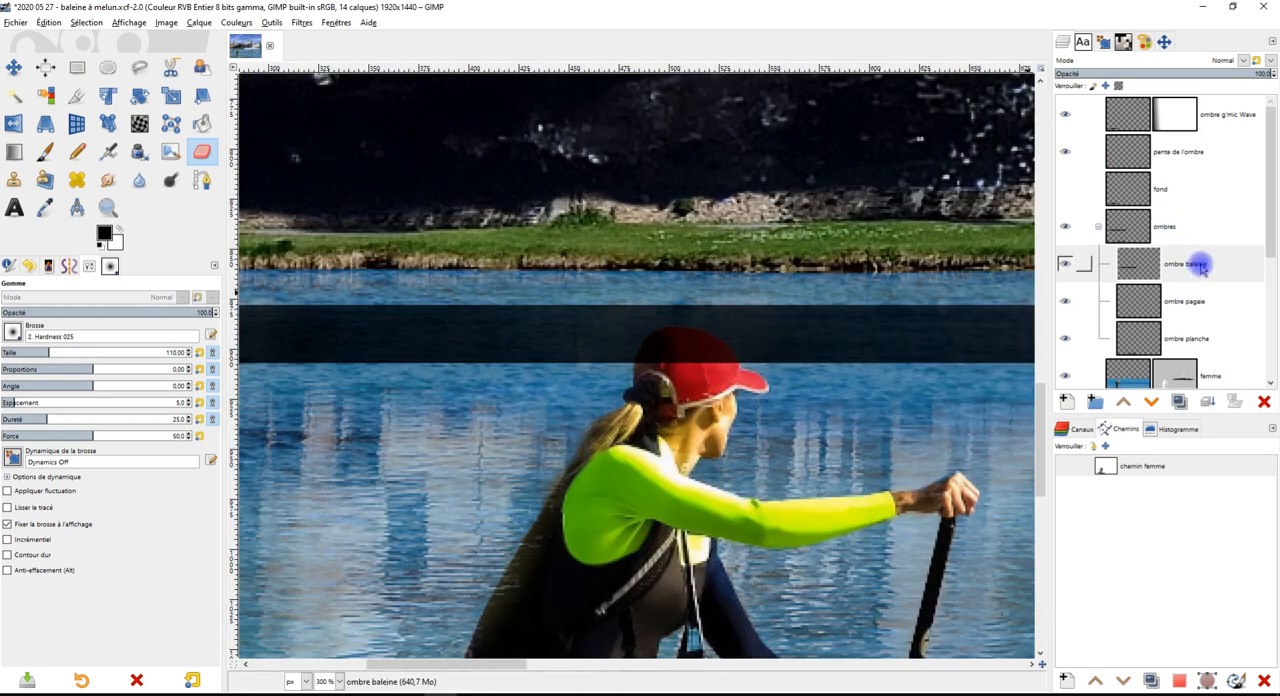
mouse_move(1268, 171)
mouse_down()
mouse_move(1272, 285)
mouse_move(1270, 262)
mouse_up()
scroll(594, 277, up, 1)
drag(375, 336, 480, 323)
key(ctrl+z)
Smudge the upper edge of the whale's shadow strip around the woman's cap, raising the Smudge tool's force to 86
click(107, 179)
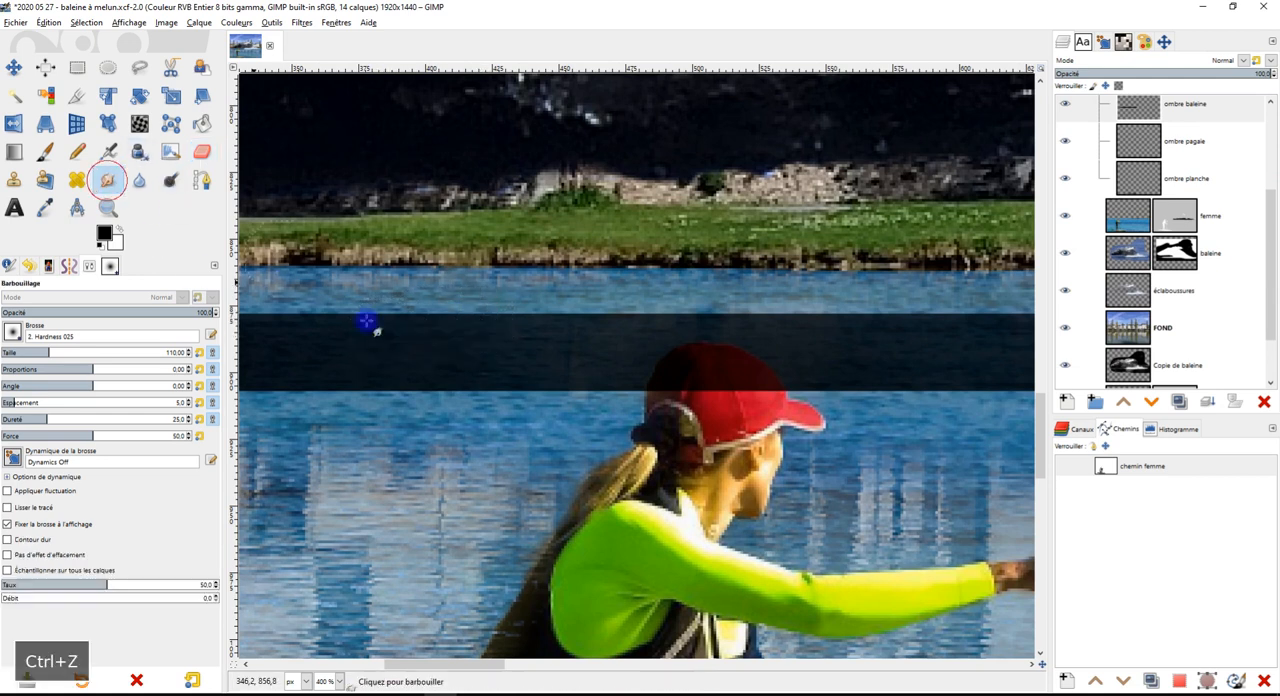
drag(457, 321, 628, 314)
mouse_move(514, 330)
mouse_down()
mouse_move(817, 324)
mouse_move(681, 352)
mouse_up()
drag(564, 356, 754, 352)
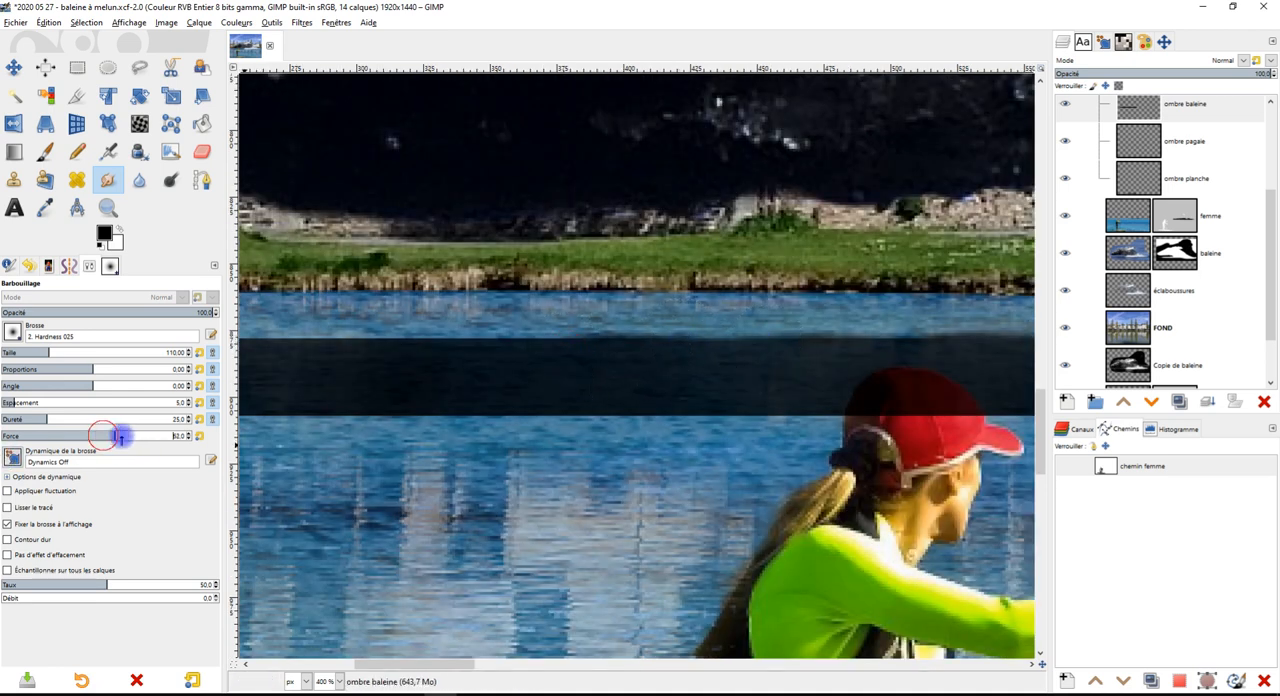
scroll(542, 348, down, 2)
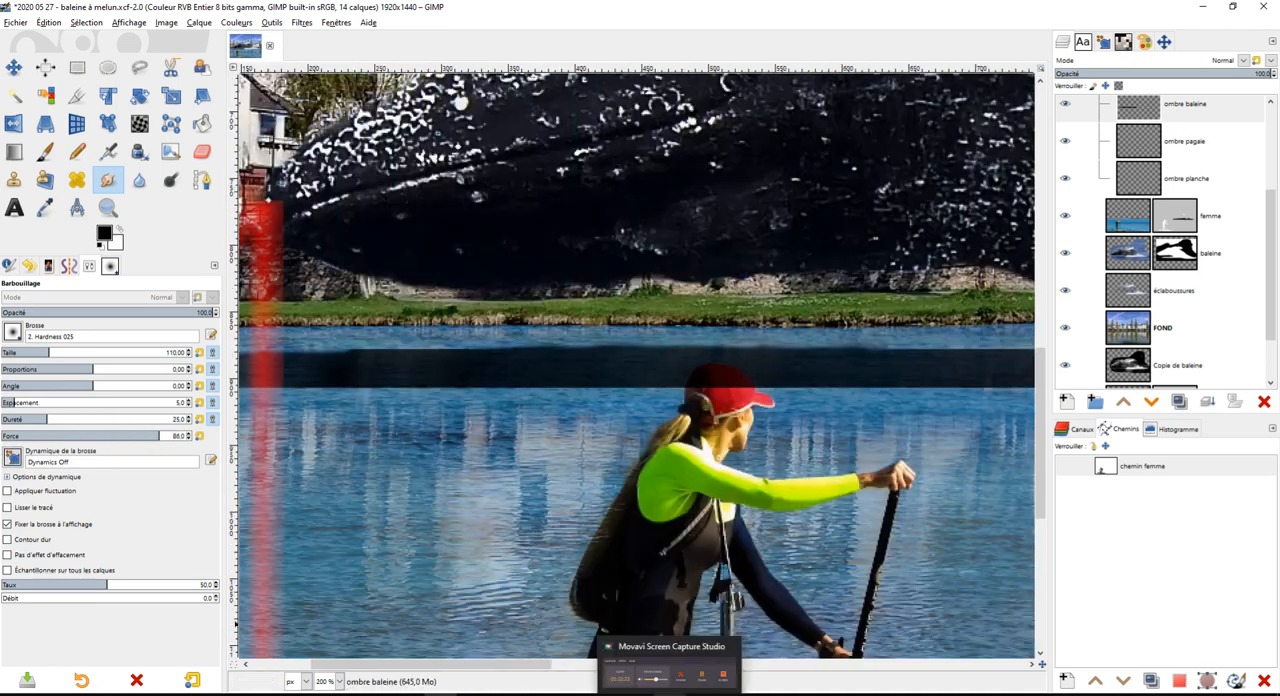
drag(934, 430, 819, 486)
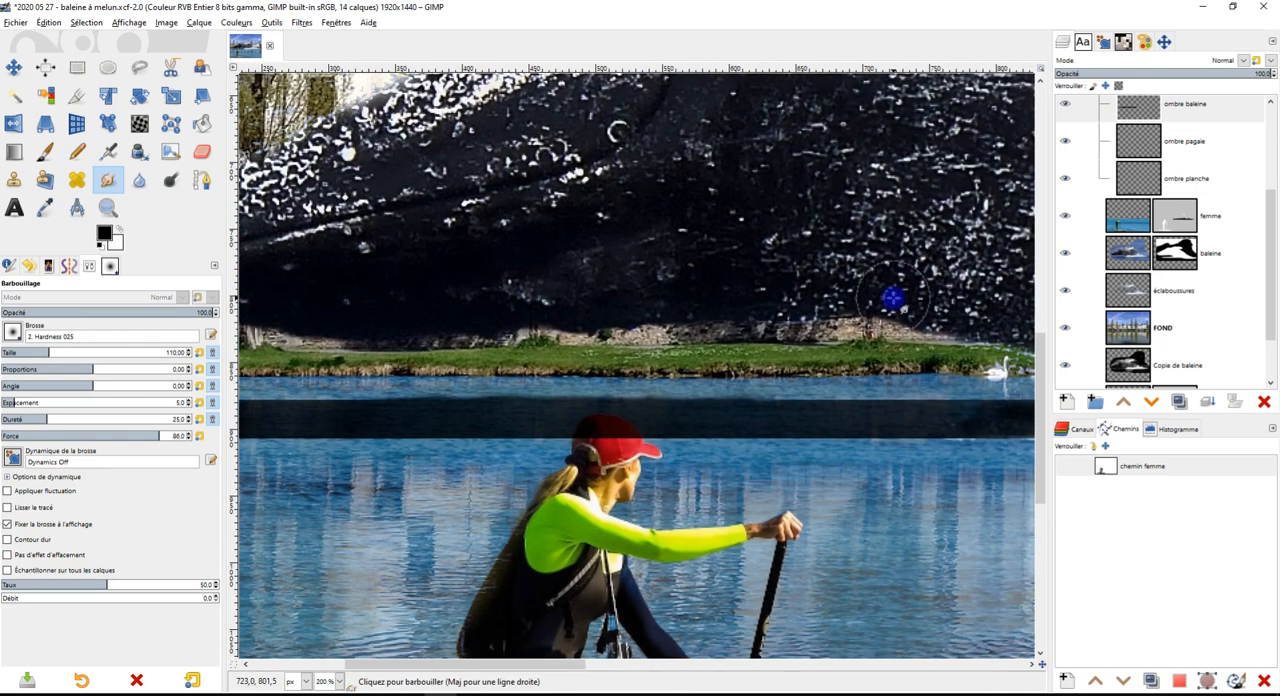
On the "ombre baleine" layer, erase the shadow paint covering the woman's red cap
click(219, 150)
scroll(655, 440, up, 2)
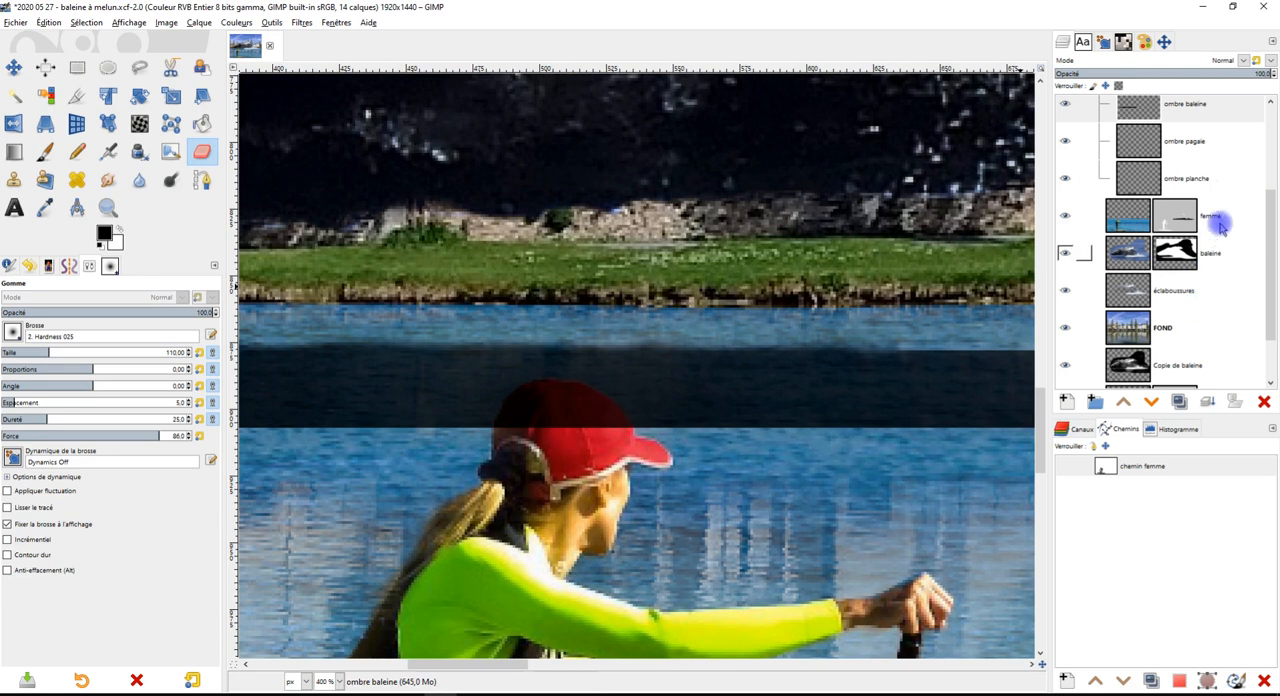
scroll(1206, 288, down, 2)
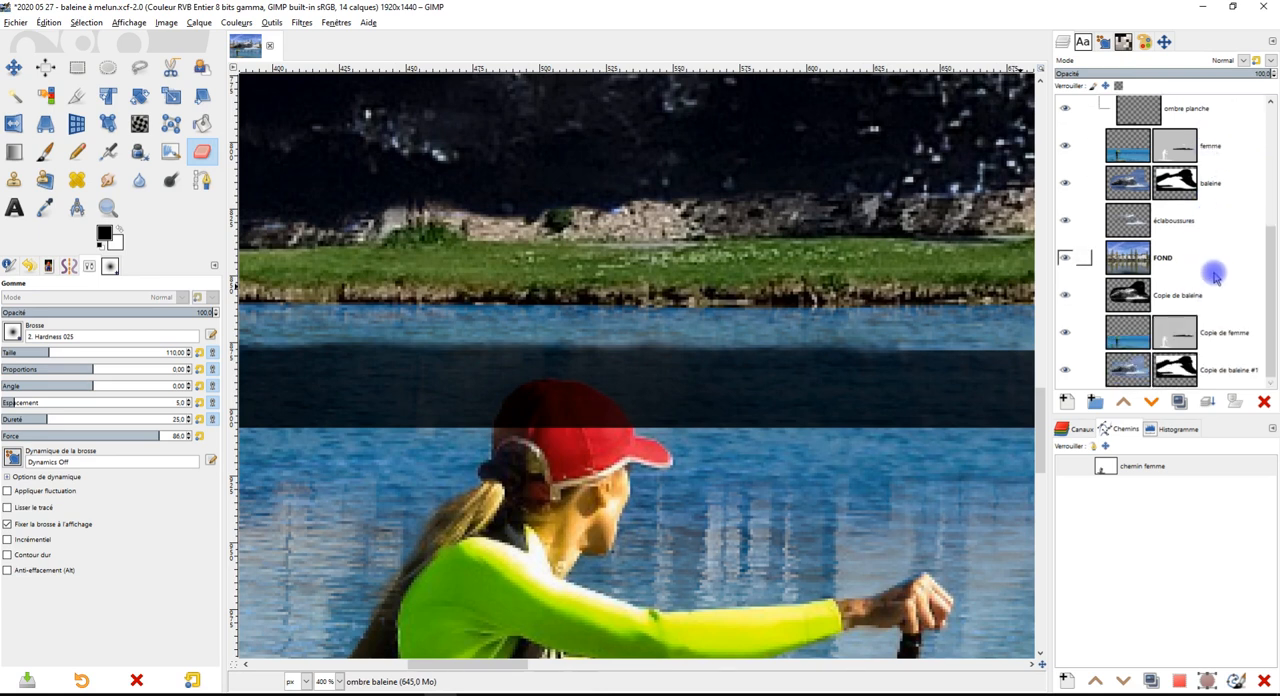
click(1198, 296)
scroll(1230, 220, up, 4)
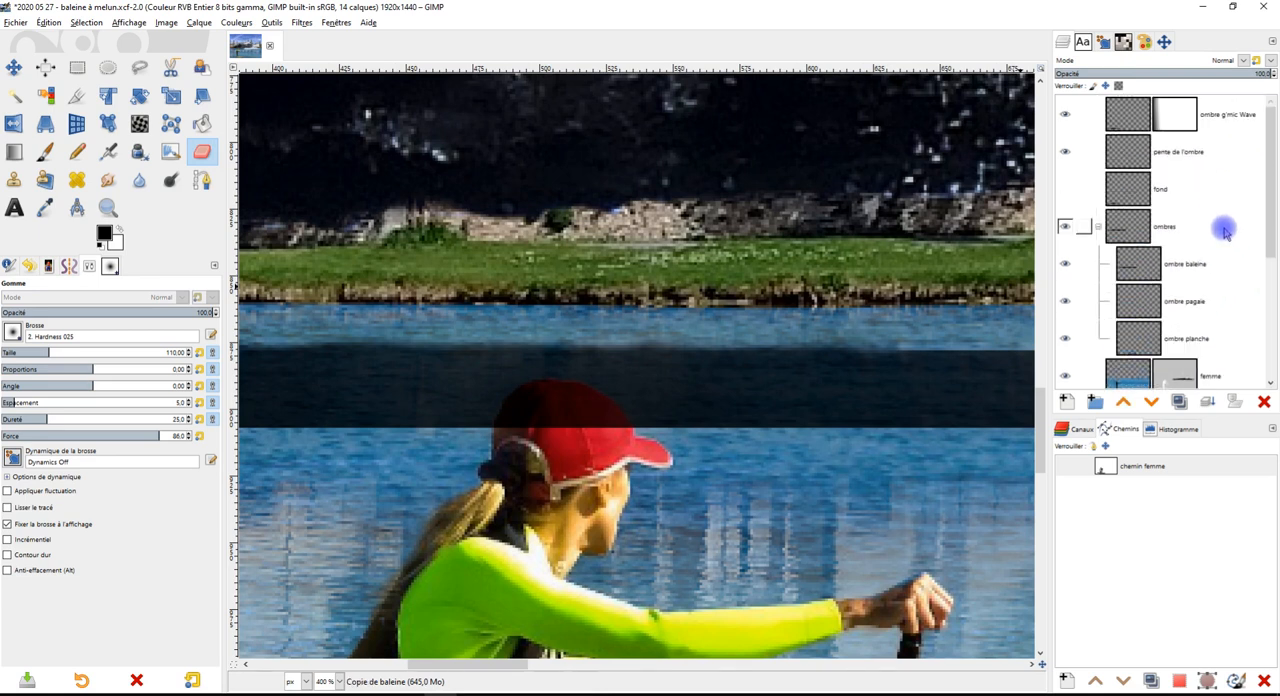
scroll(1111, 240, down, 2)
click(1140, 188)
mouse_move(557, 427)
mouse_down()
mouse_move(526, 434)
mouse_move(574, 421)
mouse_move(598, 435)
mouse_move(569, 414)
mouse_move(534, 420)
mouse_up()
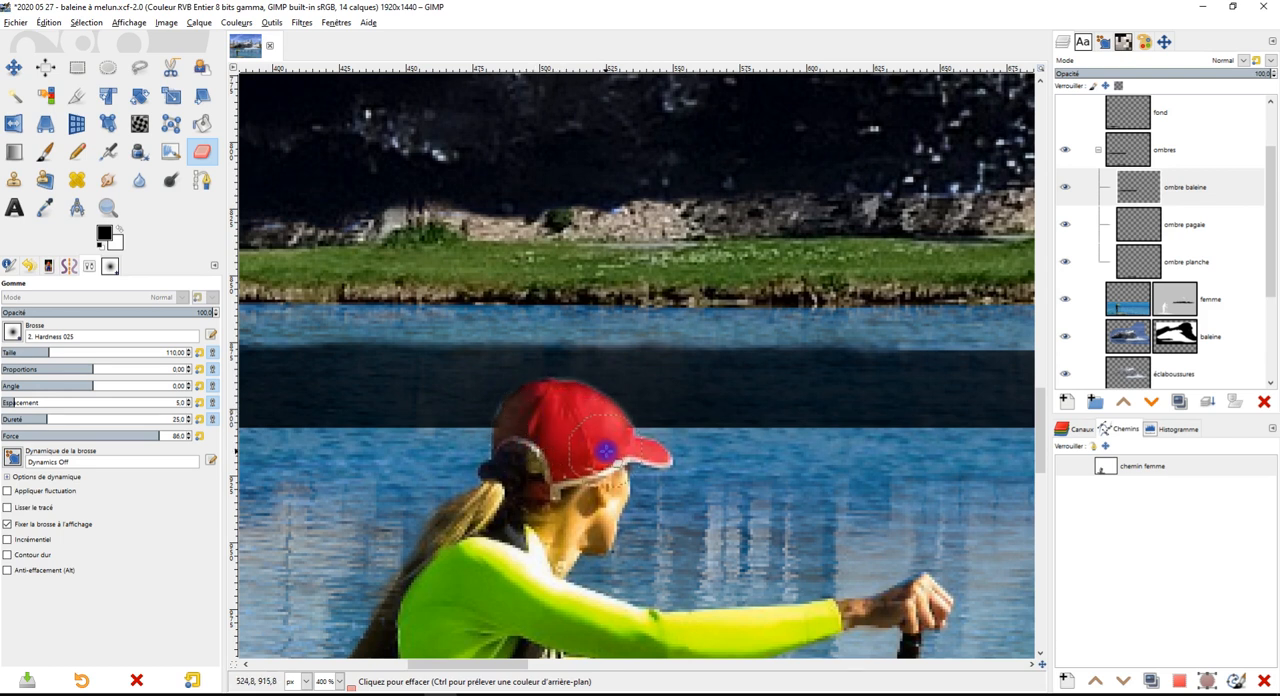
Erase the remaining shadow along the cap's outline with the Hardness 100 brush at size 51
ctrl+scroll(586, 434, up, 1)
click(11, 333)
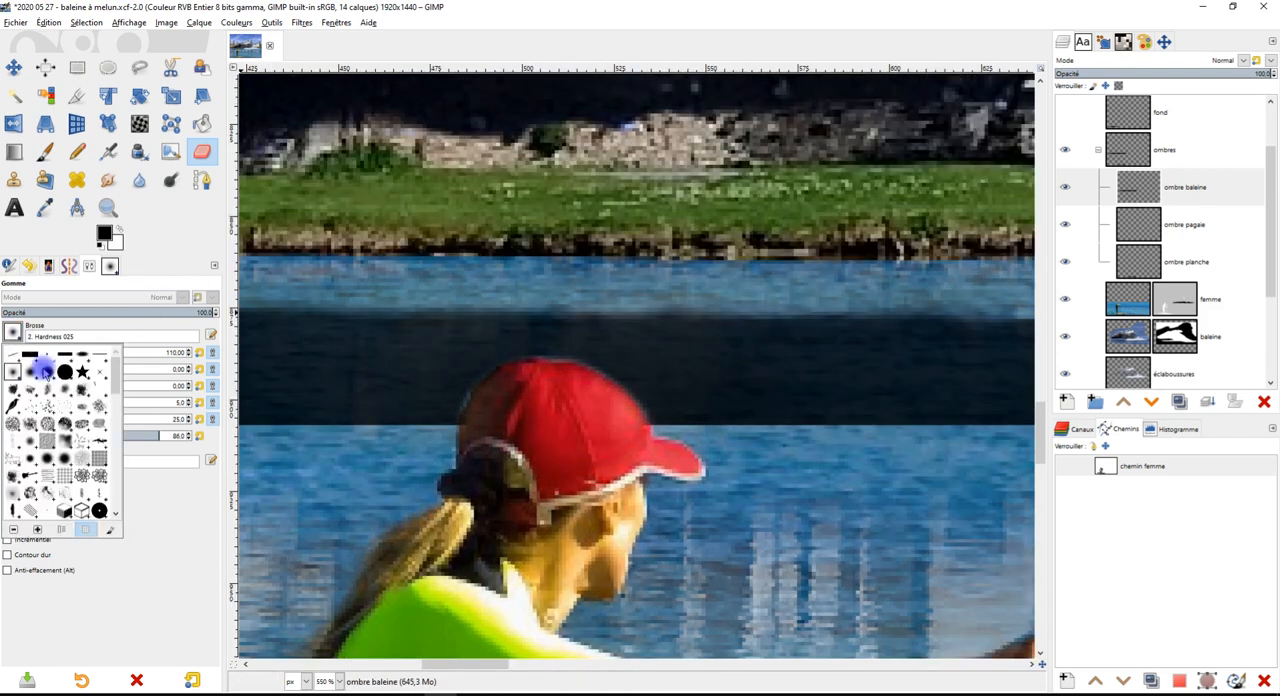
click(64, 372)
ctrl+scroll(528, 435, up, 2)
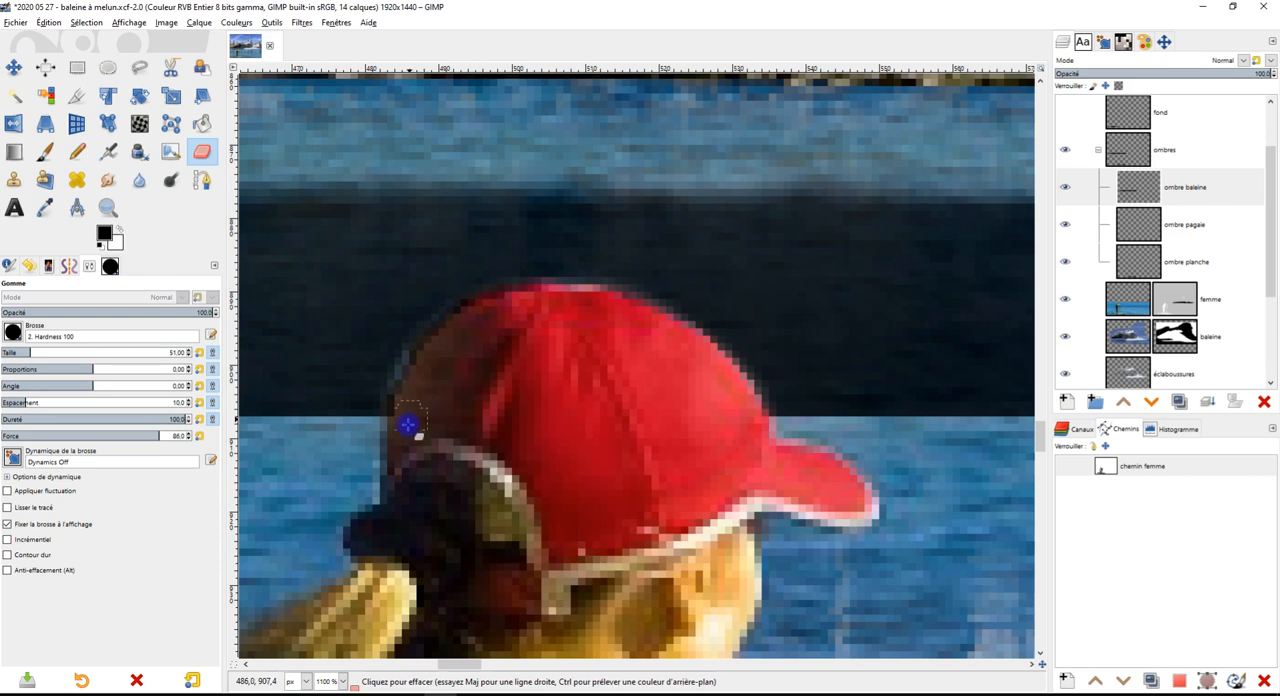
ctrl+scroll(509, 365, down, 1)
ctrl+scroll(603, 328, up, 1)
ctrl+scroll(594, 345, up, 1)
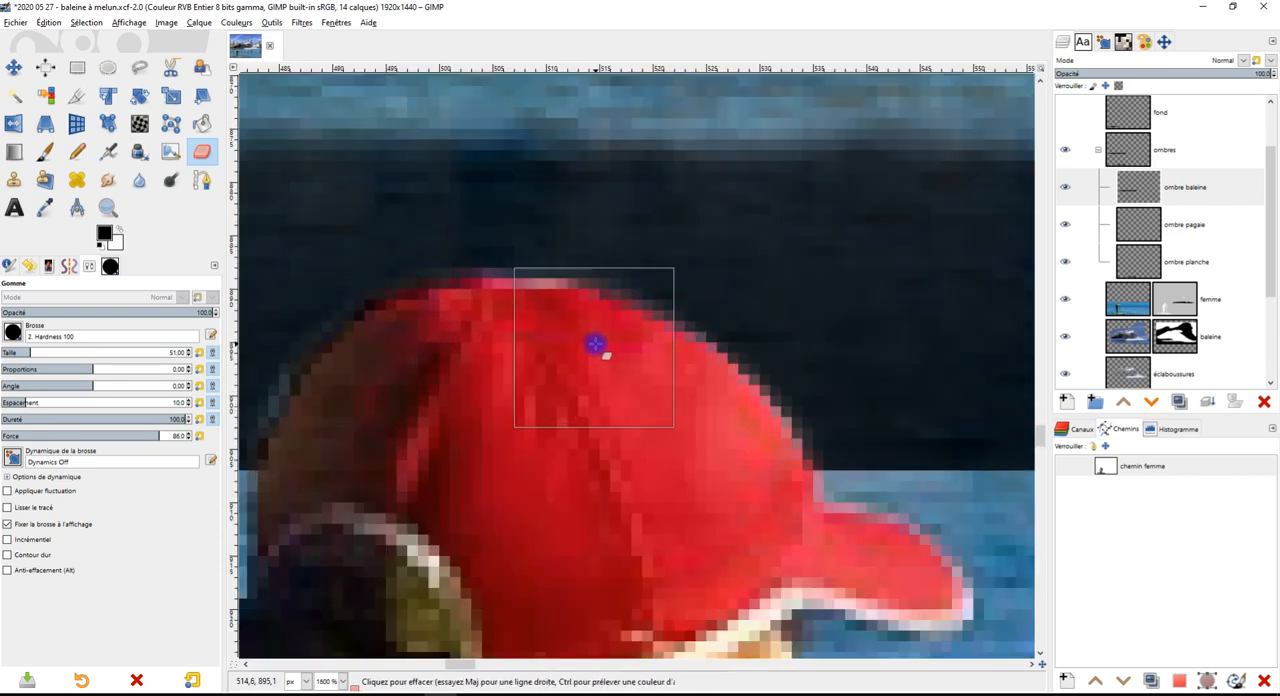
ctrl+scroll(765, 462, down, 6)
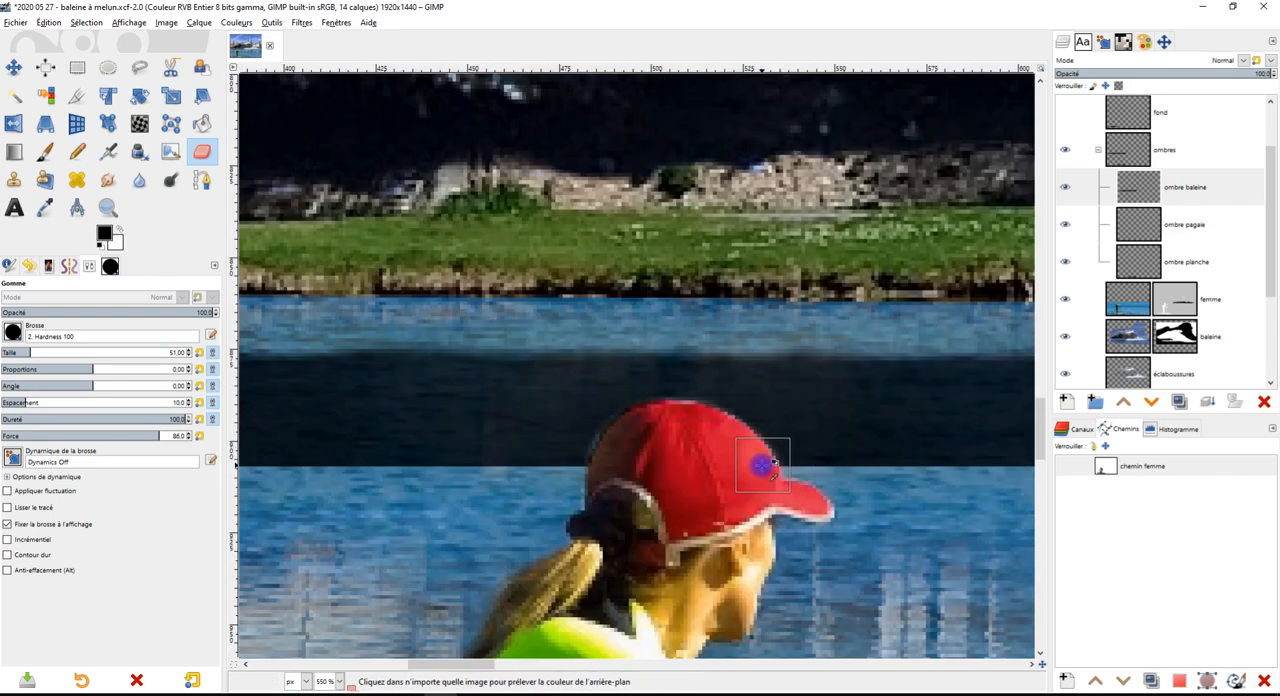
Hide the "pente de l'ombre" layer with the red guide lines
ctrl+scroll(765, 462, down, 1)
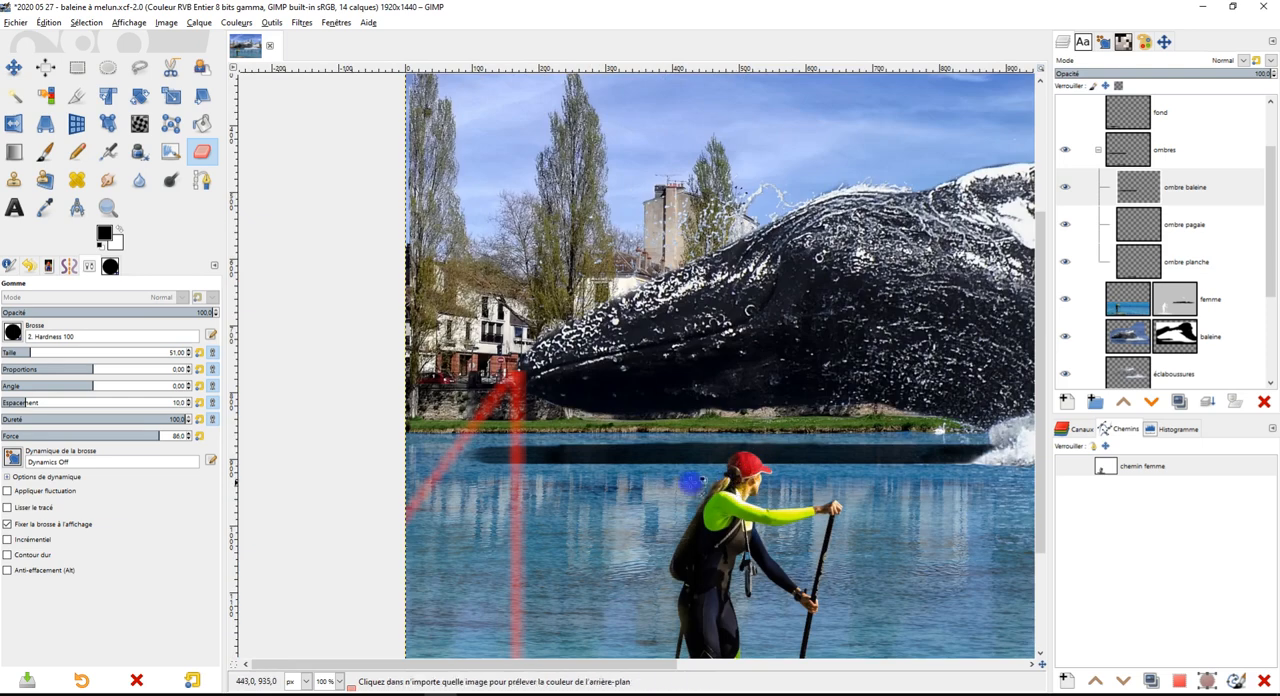
scroll(1212, 213, down, 1)
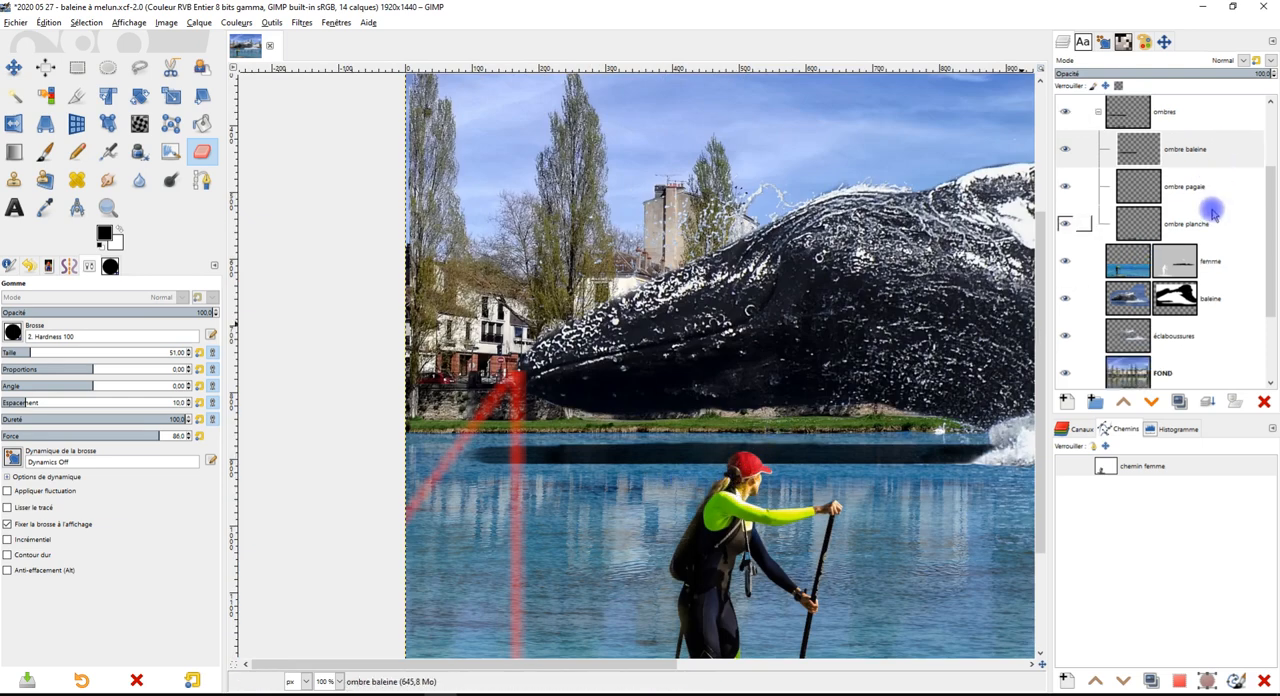
scroll(1211, 204, up, 3)
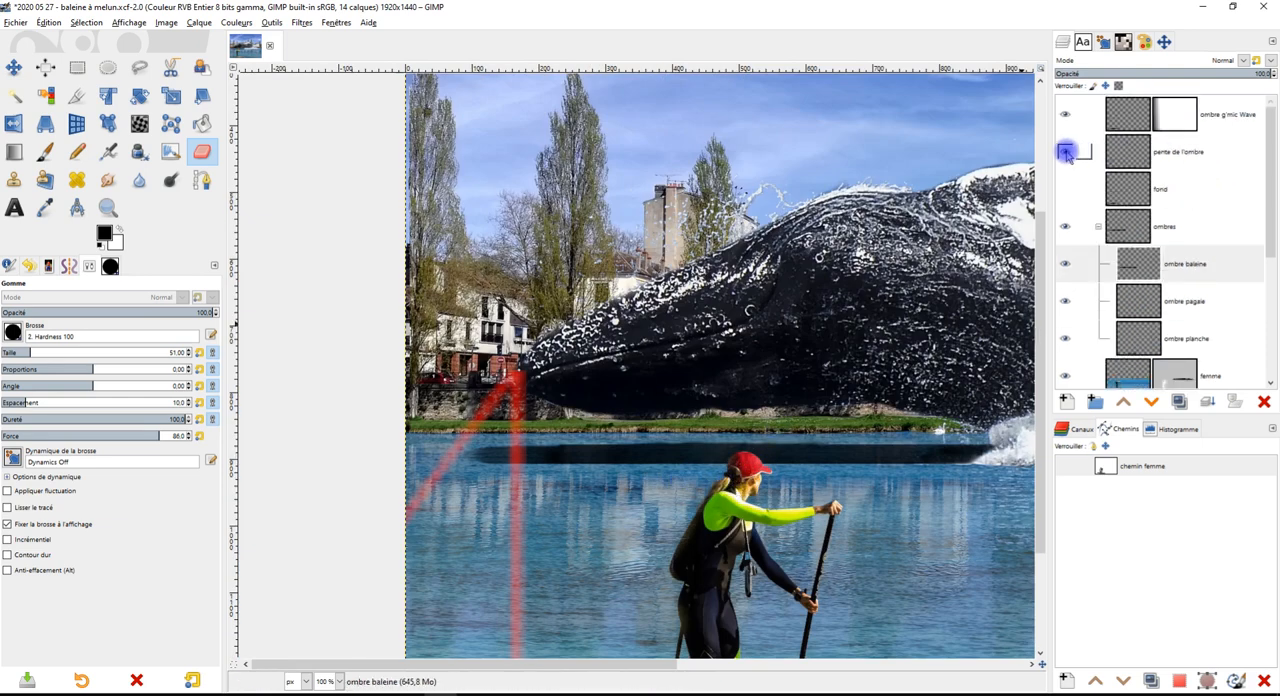
ctrl+scroll(837, 277, down, 3)
ctrl+scroll(509, 523, up, 6)
drag(852, 383, 868, 381)
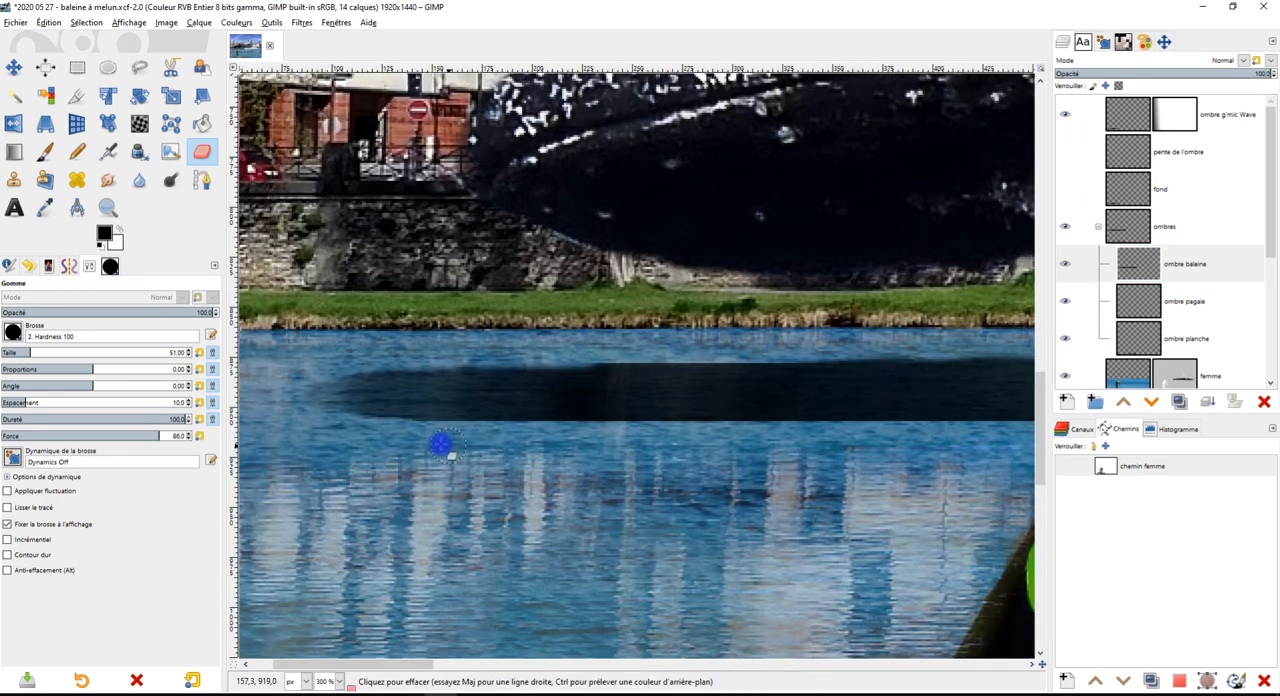
Set the Eraser to the Hardness 075 brush at size 138
click(13, 336)
click(38, 372)
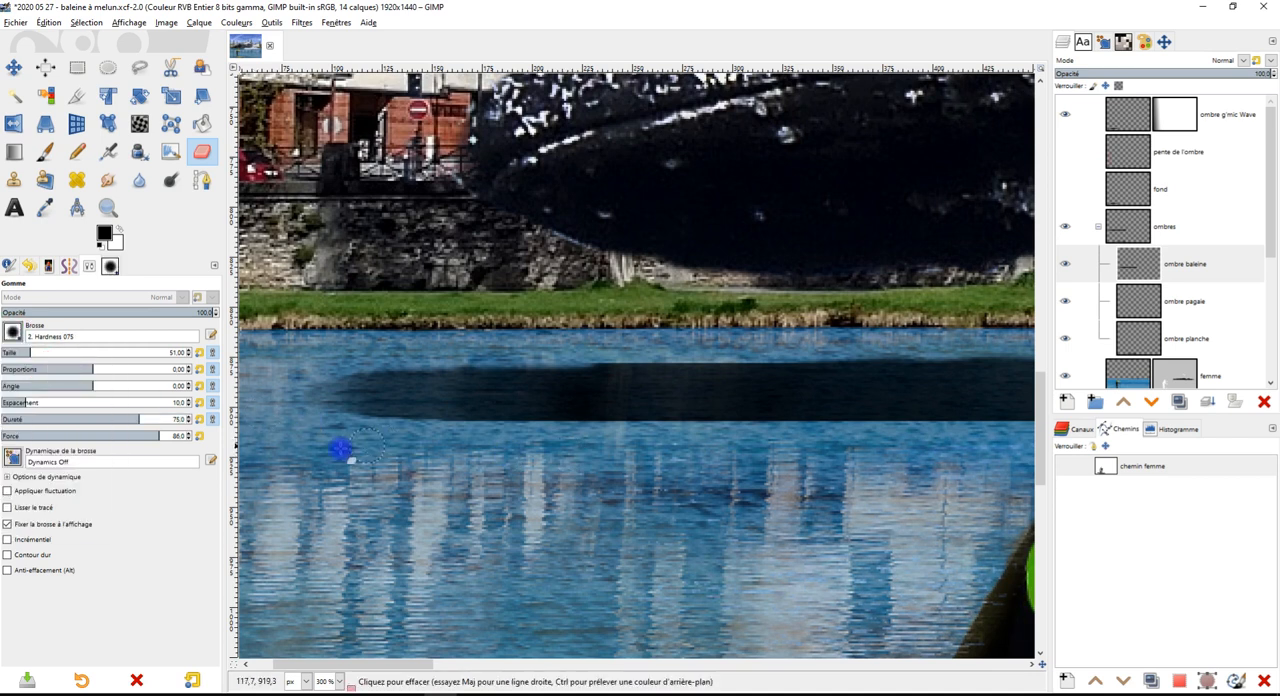
click(57, 354)
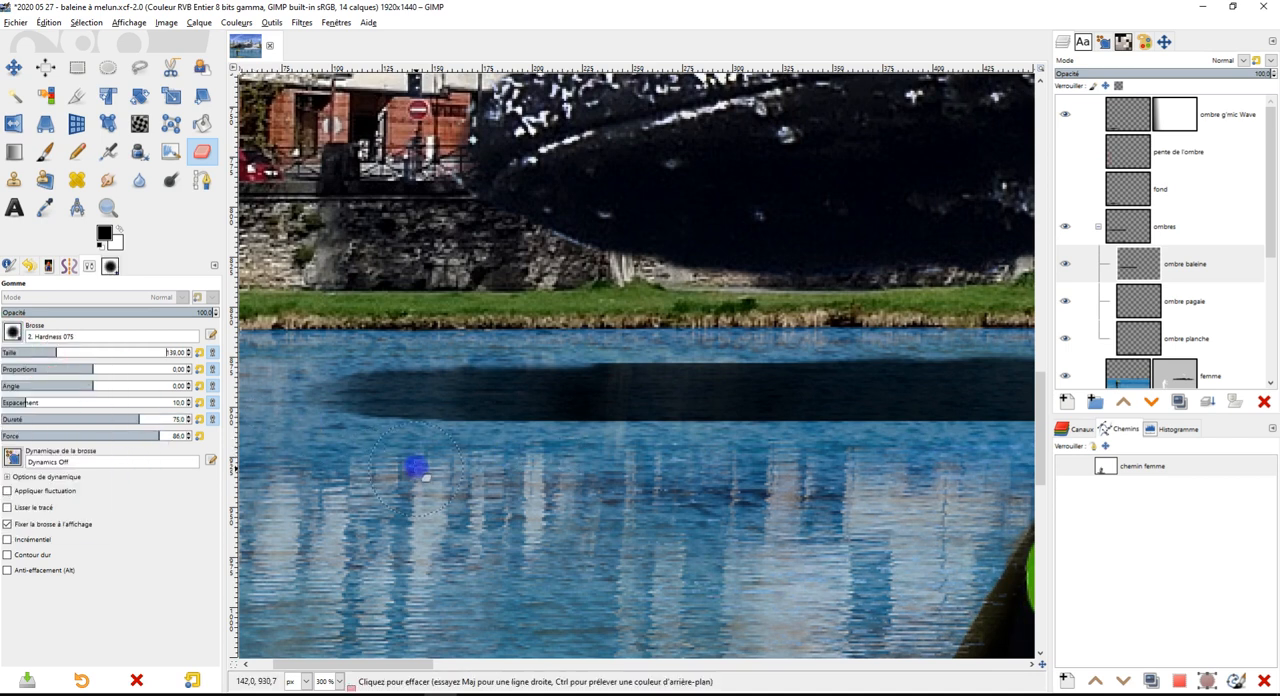
Try to erase along the lower edge of the whale's shadow strip
drag(656, 455, 1040, 457)
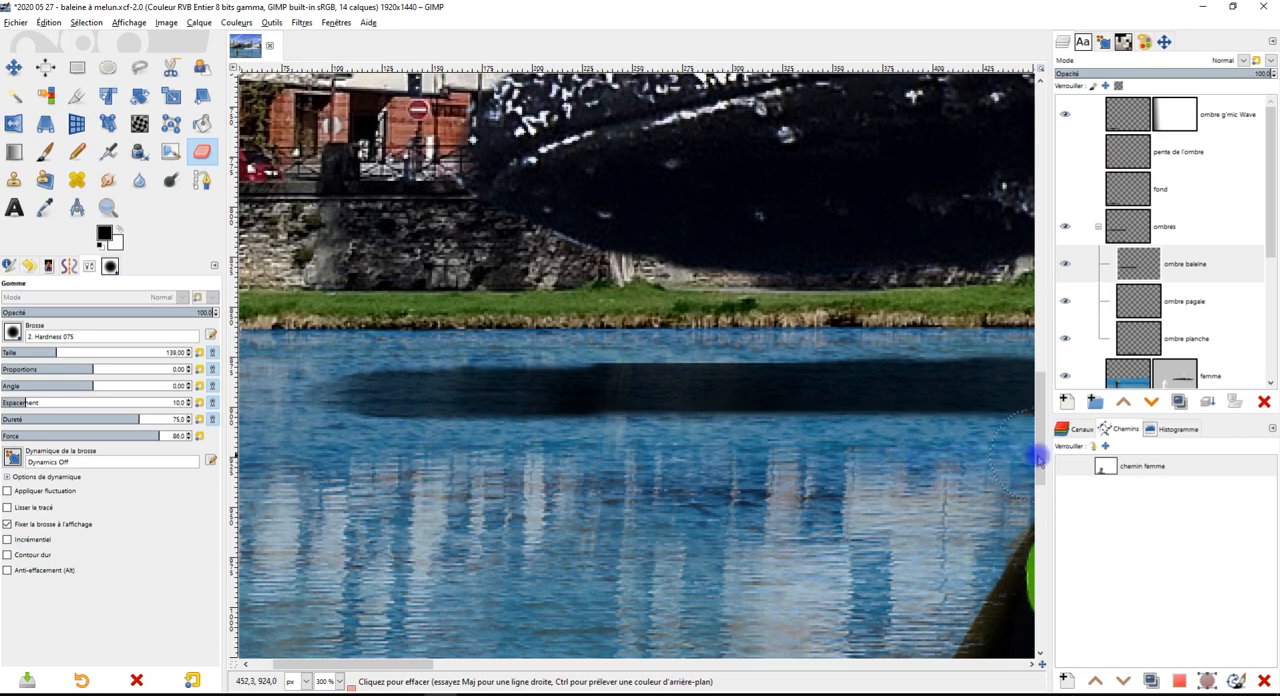
key(ctrl+z)
scroll(952, 473, down, 3)
scroll(940, 485, up, 3)
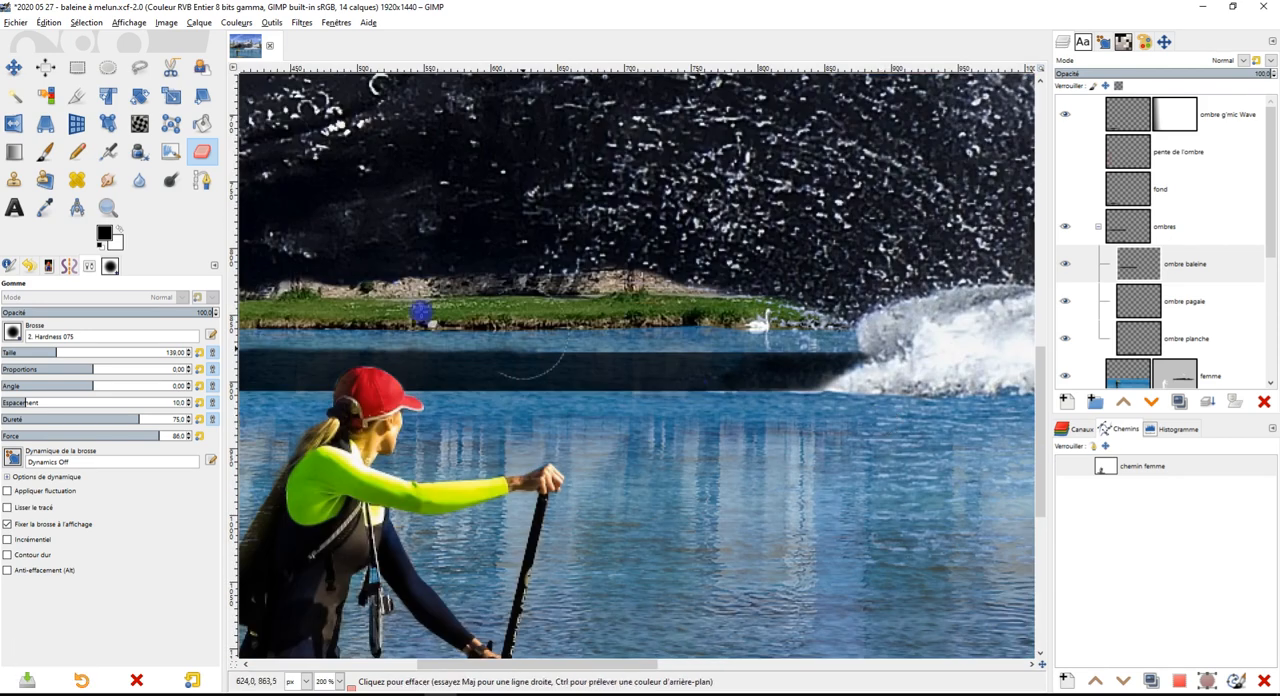
Smudge the lower edge of the shadow strip from near the splash back past the woman's cap, undoing the last stroke
click(107, 179)
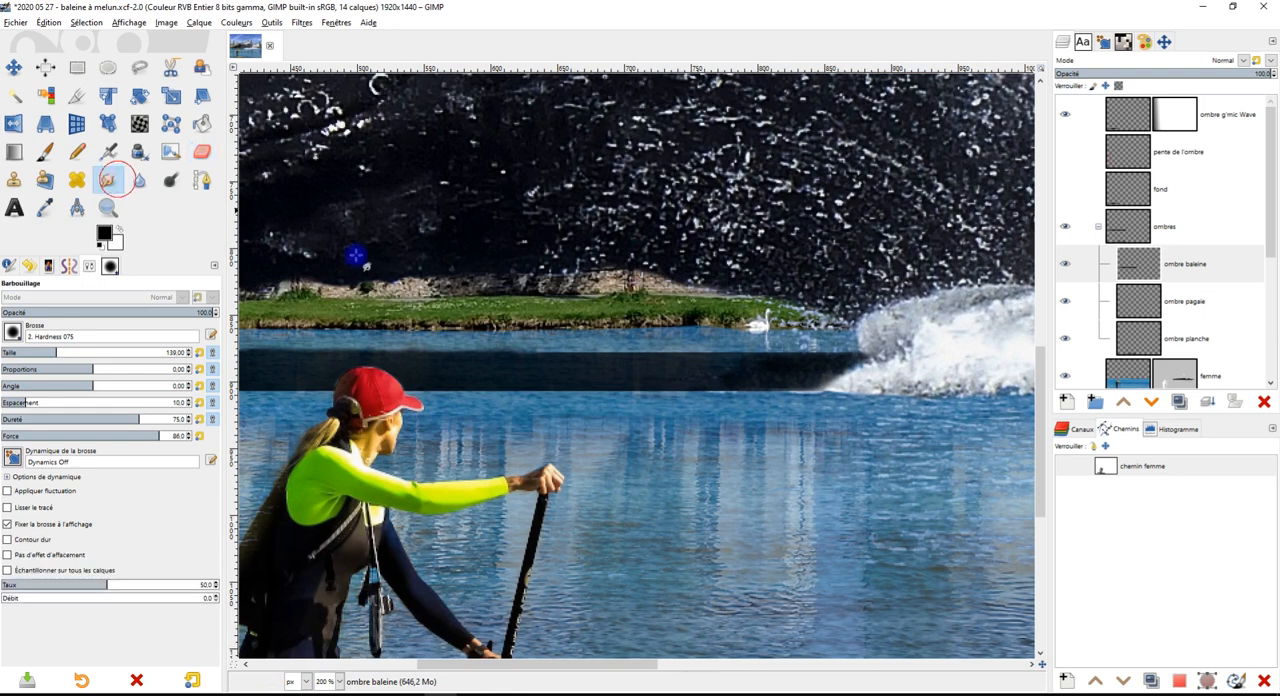
scroll(831, 440, up, 2)
mouse_move(803, 423)
mouse_down()
mouse_move(731, 447)
mouse_move(751, 422)
mouse_move(658, 444)
mouse_move(648, 431)
mouse_move(492, 432)
mouse_move(545, 418)
mouse_move(470, 434)
mouse_up()
mouse_move(523, 420)
mouse_down()
mouse_move(441, 437)
mouse_move(563, 425)
mouse_move(364, 437)
mouse_up()
mouse_move(441, 426)
mouse_down()
mouse_move(315, 426)
mouse_move(424, 455)
mouse_move(790, 460)
mouse_move(768, 431)
mouse_move(235, 452)
mouse_move(524, 452)
mouse_move(502, 441)
mouse_move(436, 457)
mouse_move(283, 452)
mouse_up()
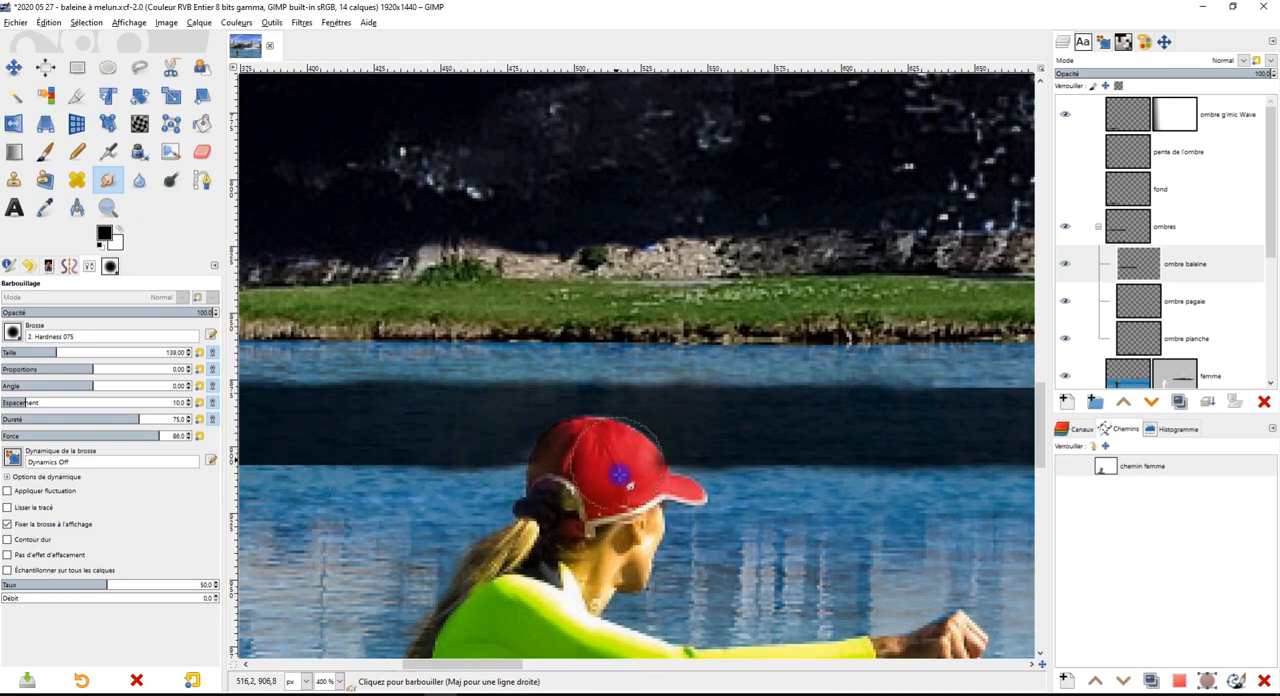
key(ctrl+z)
scroll(741, 505, down, 3)
scroll(750, 500, up, 4)
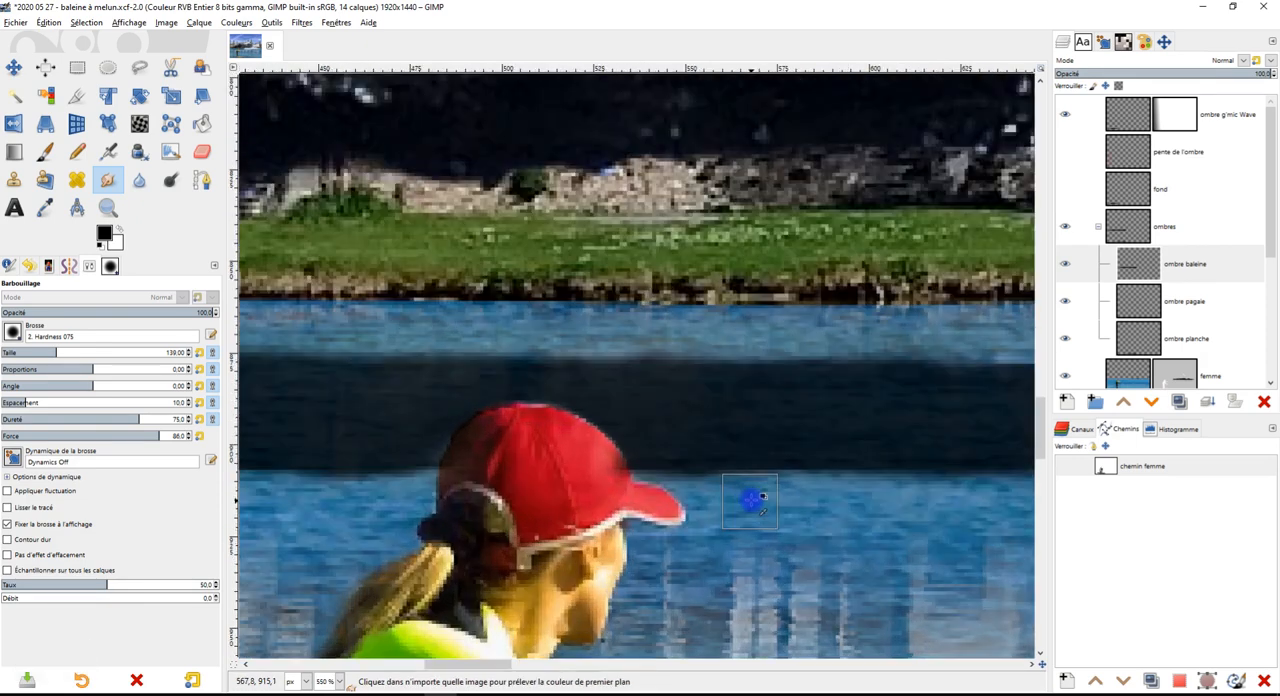
Select the woman's silhouette from the "femme" layer mask with the Fuzzy Select tool
click(139, 67)
scroll(534, 394, up, 3)
scroll(1180, 300, down, 4)
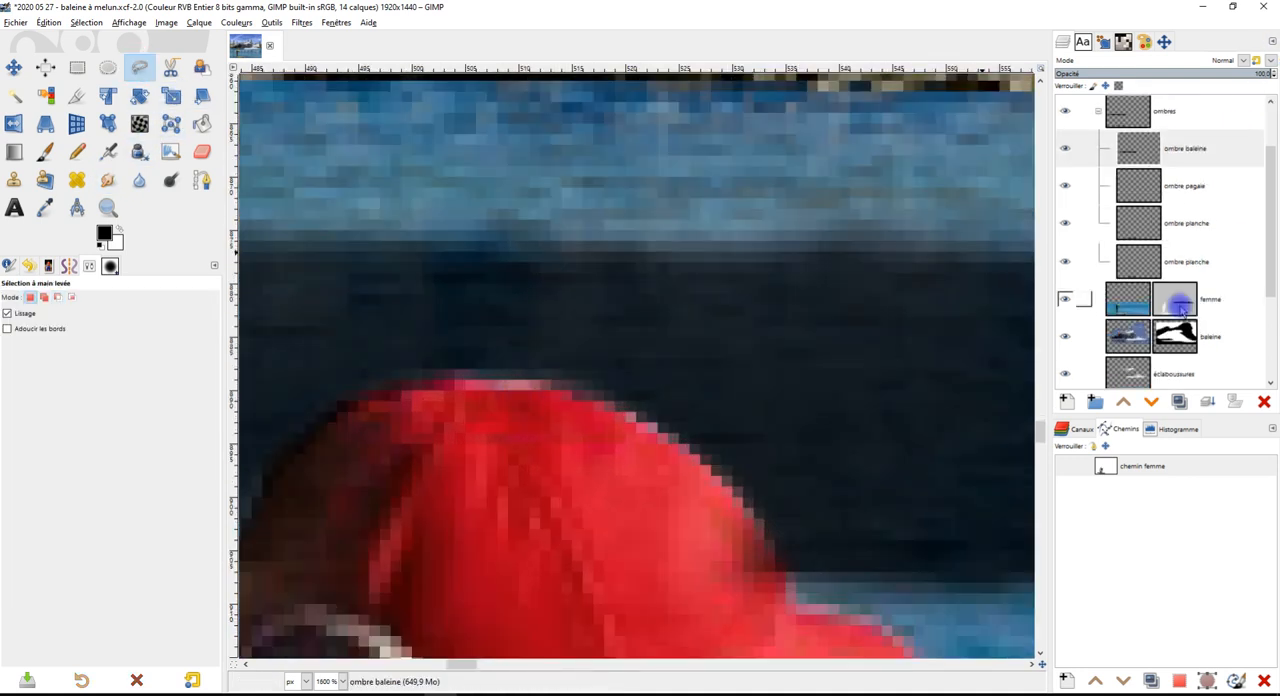
click(1167, 231)
click(36, 125)
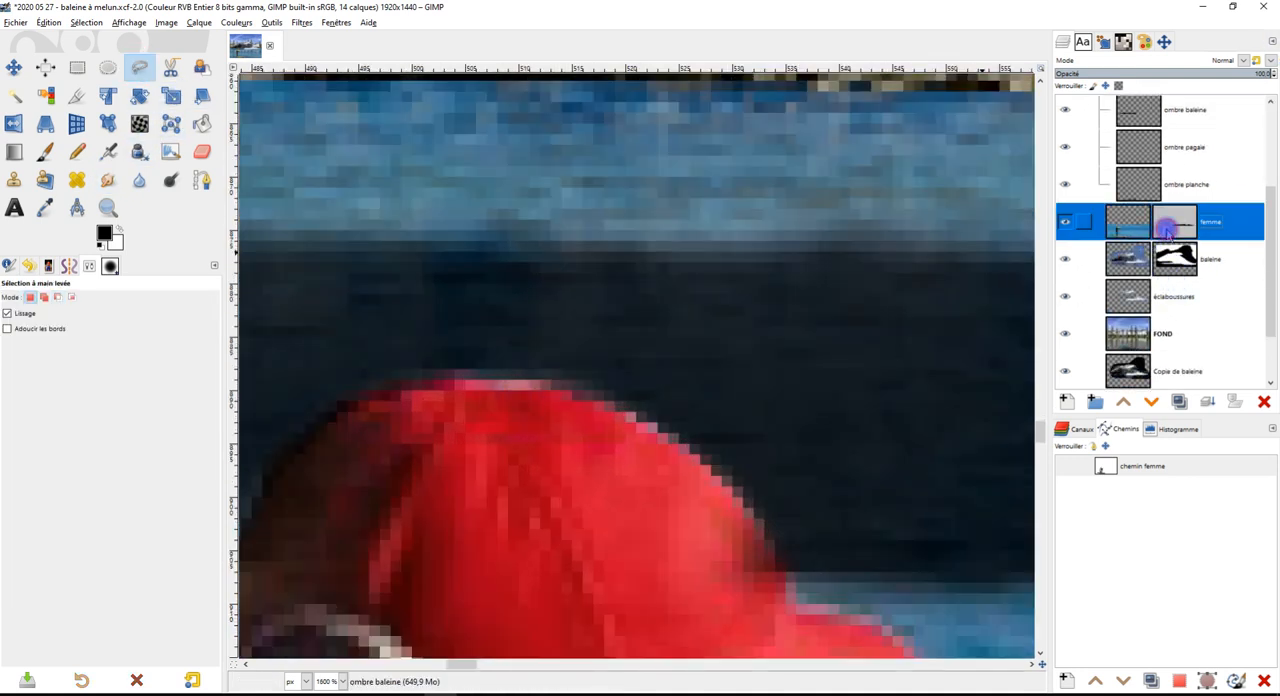
click(14, 95)
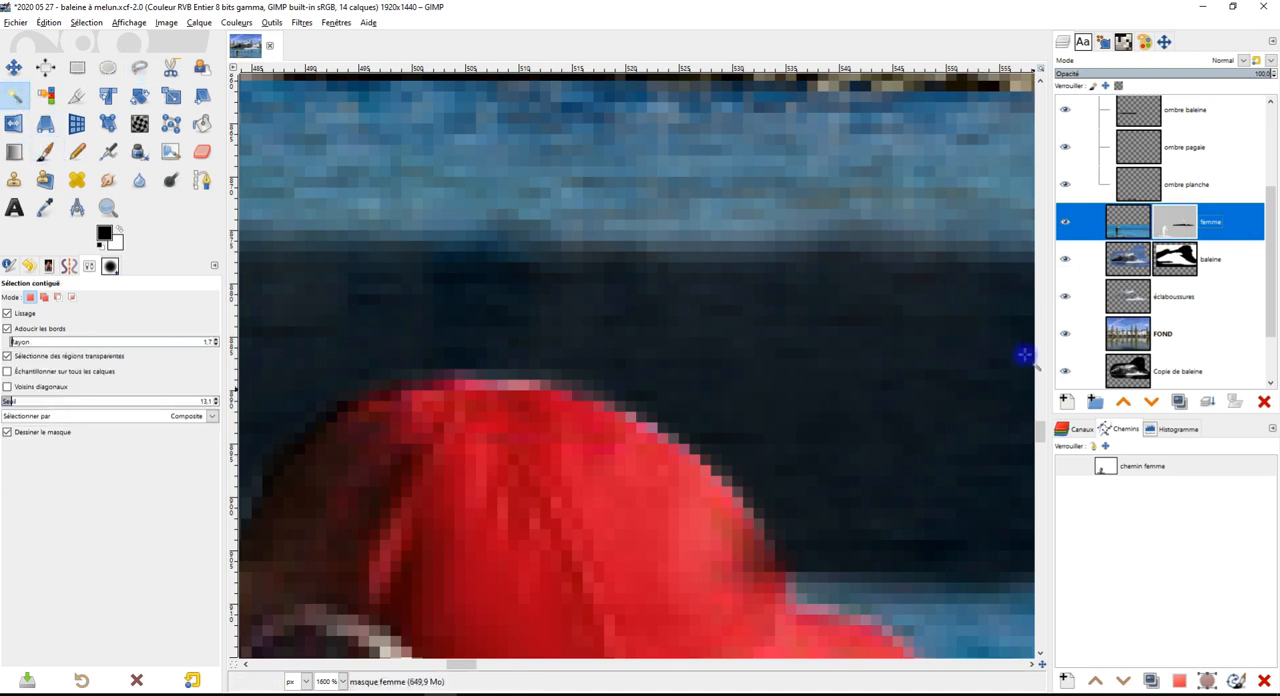
click(490, 537)
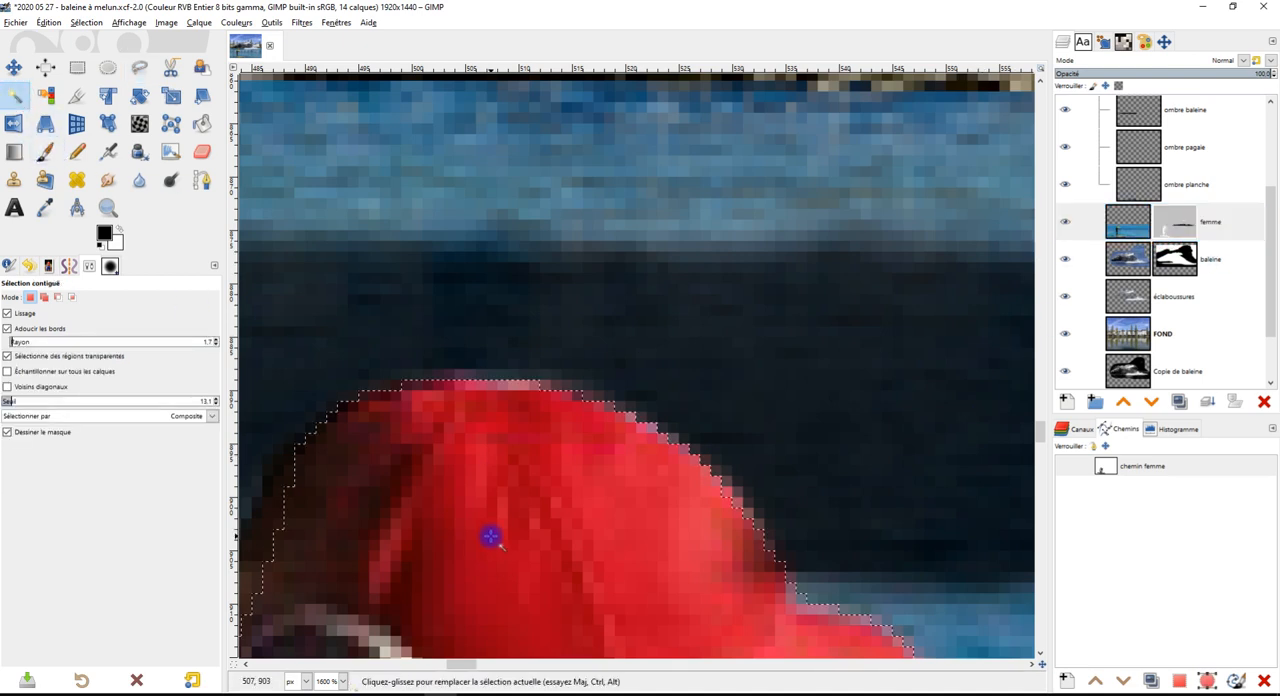
Erase the shadow smudged over the cap inside the selection, working on the "ombre baleine" layer
scroll(497, 528, down, 5)
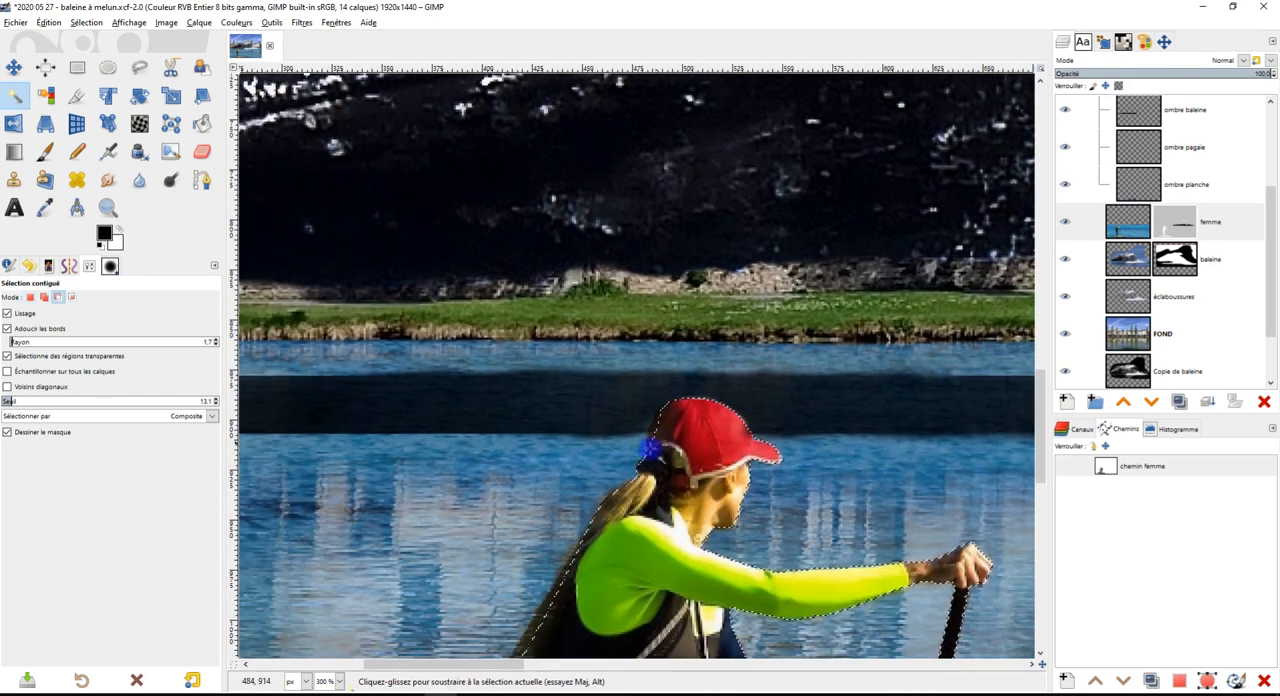
scroll(650, 448, up, 4)
scroll(1206, 202, up, 3)
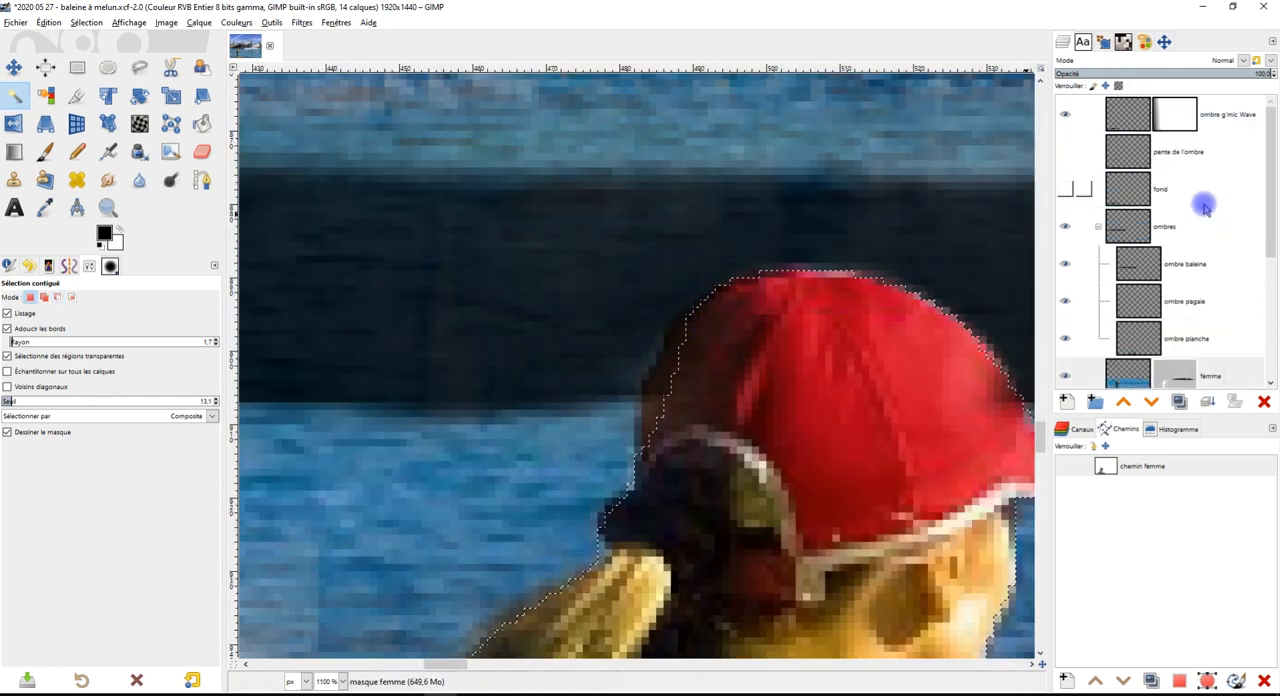
click(1204, 265)
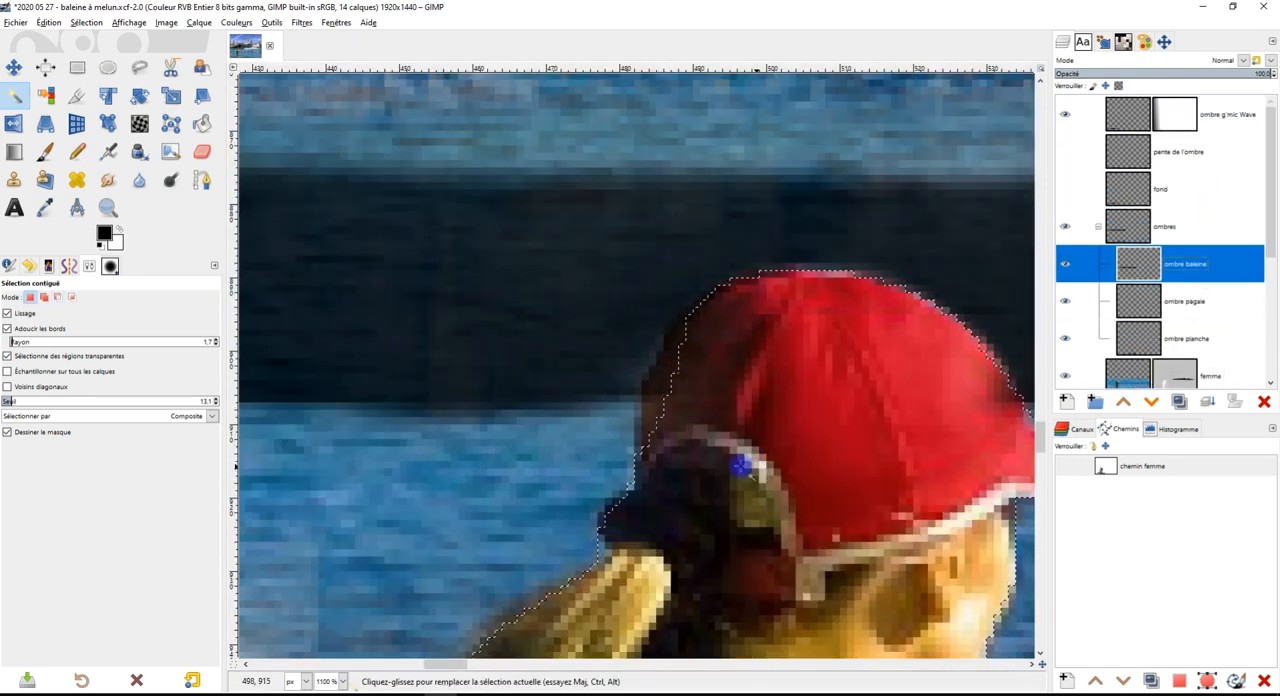
click(202, 151)
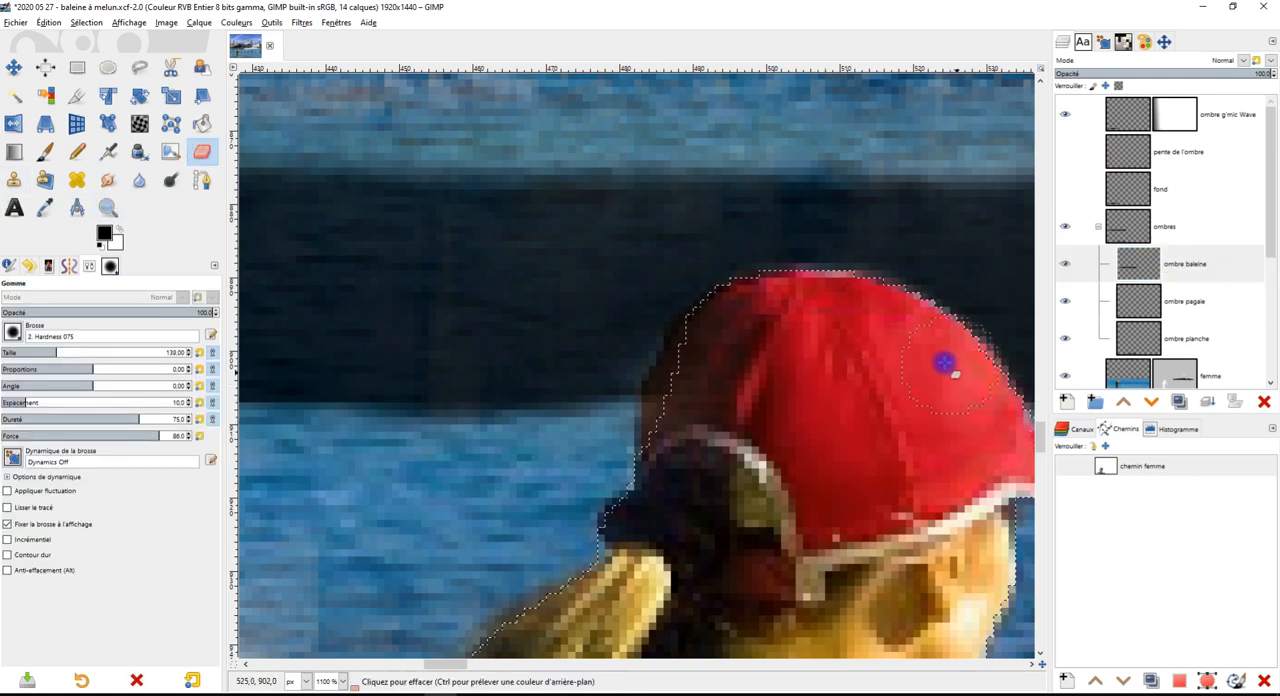
click(697, 375)
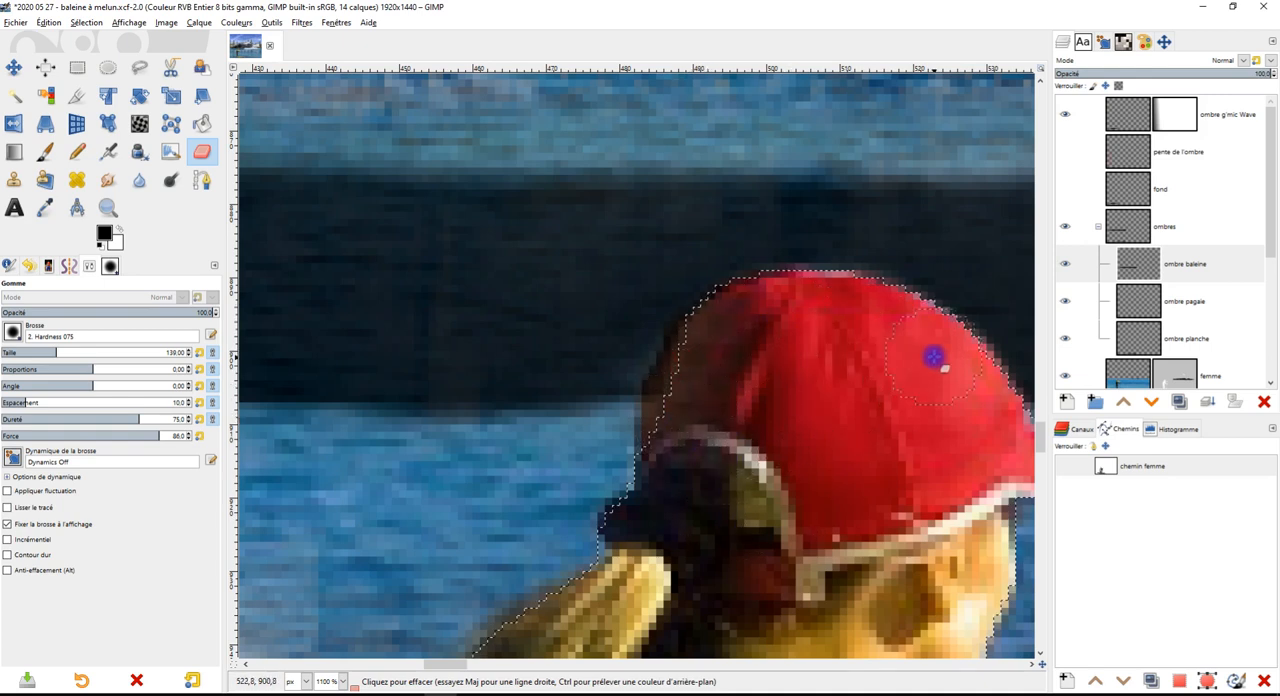
key(ctrl)
scroll(918, 478, down, 2)
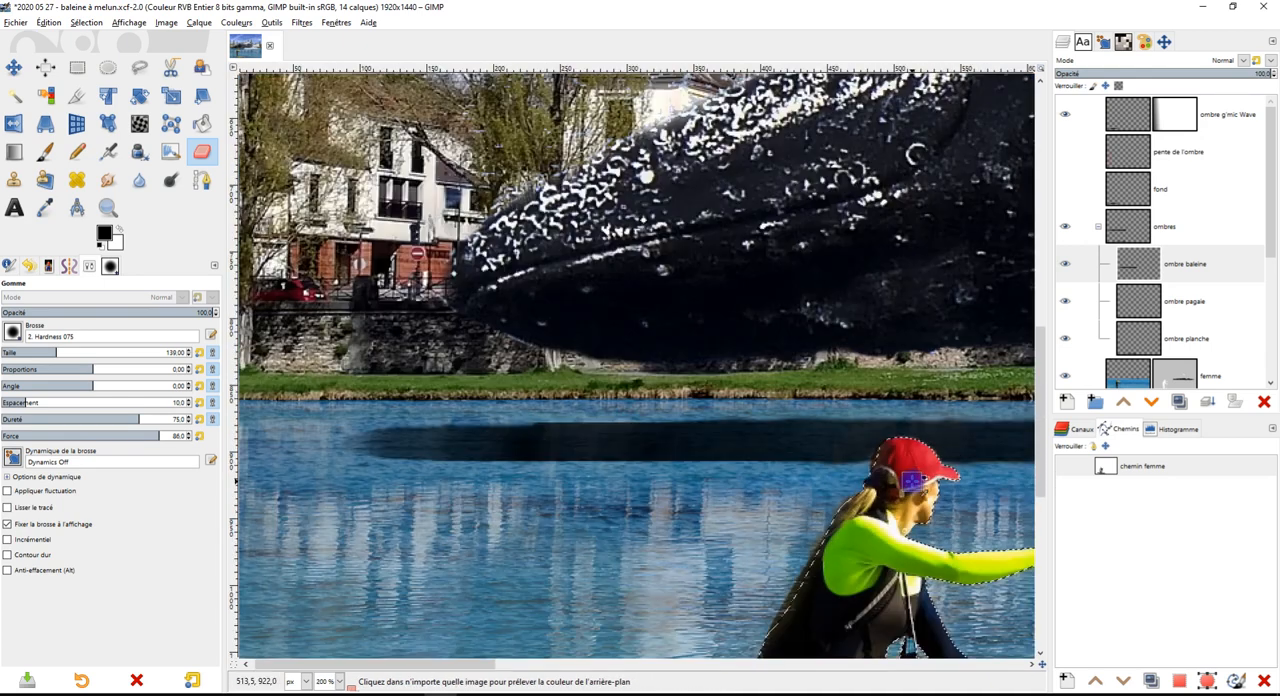
Clear the selection of the woman's silhouette and keep the "ombre baleine" layer active for further smudging
scroll(414, 500, up, 2)
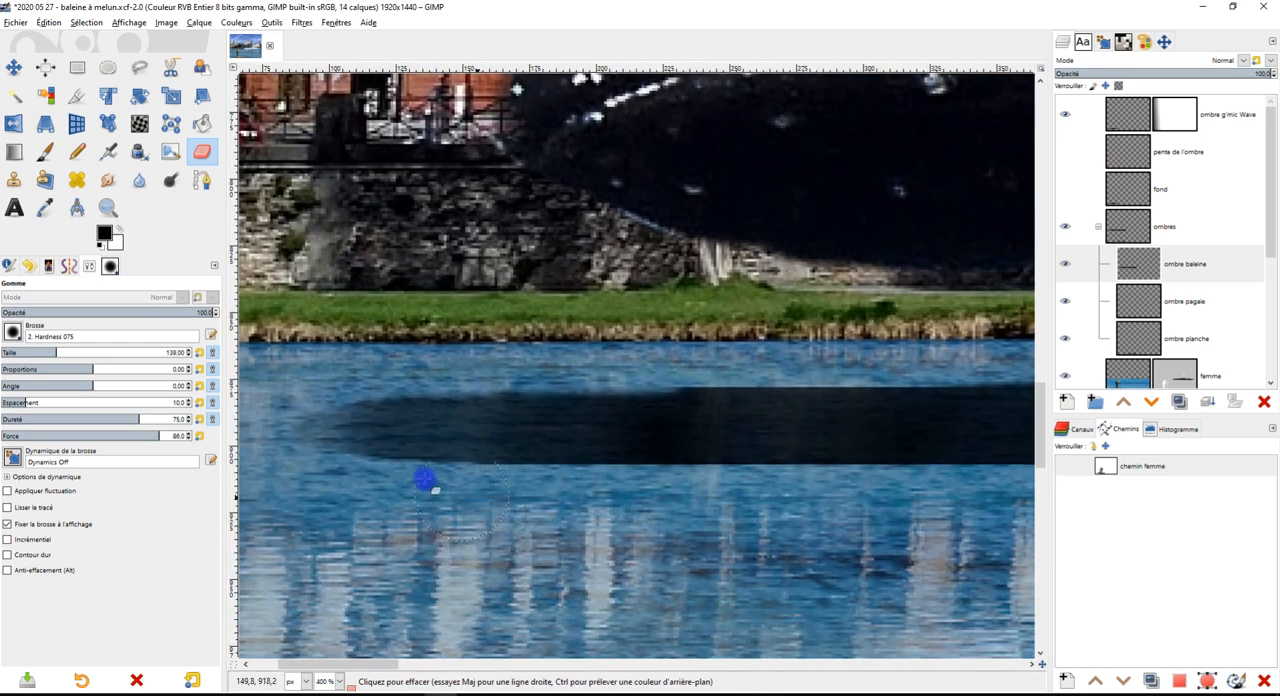
click(108, 179)
drag(659, 425, 649, 425)
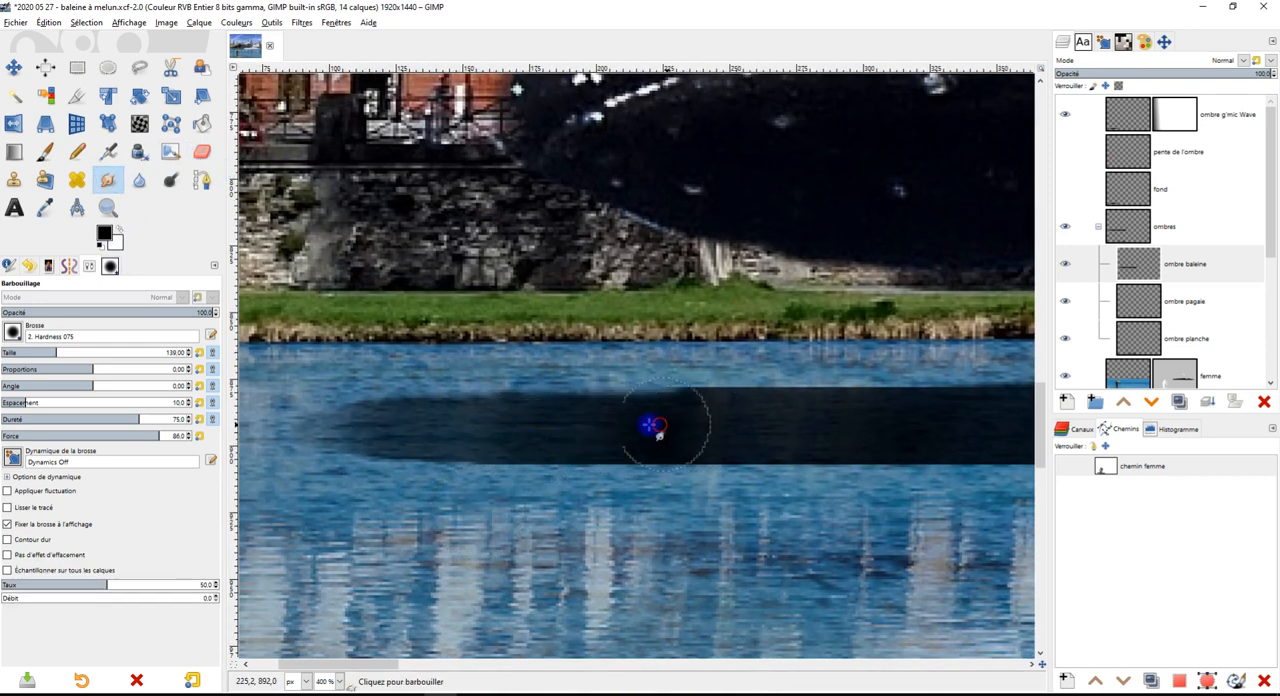
click(77, 67)
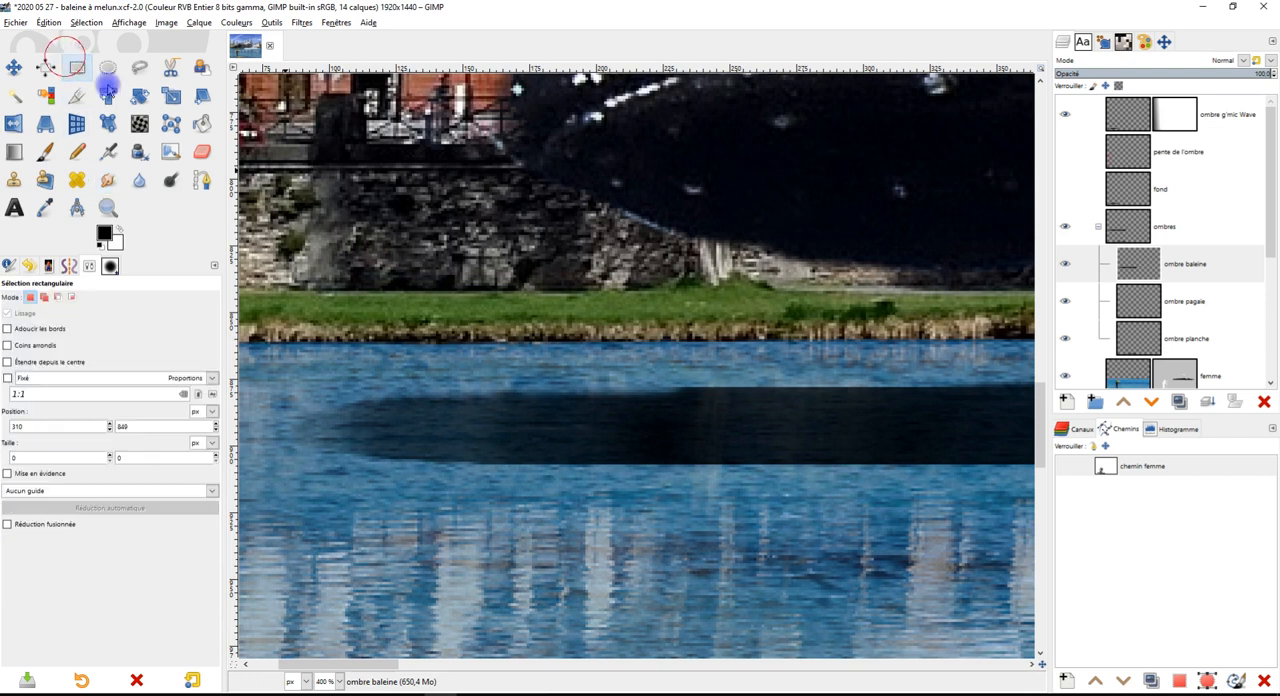
click(1172, 267)
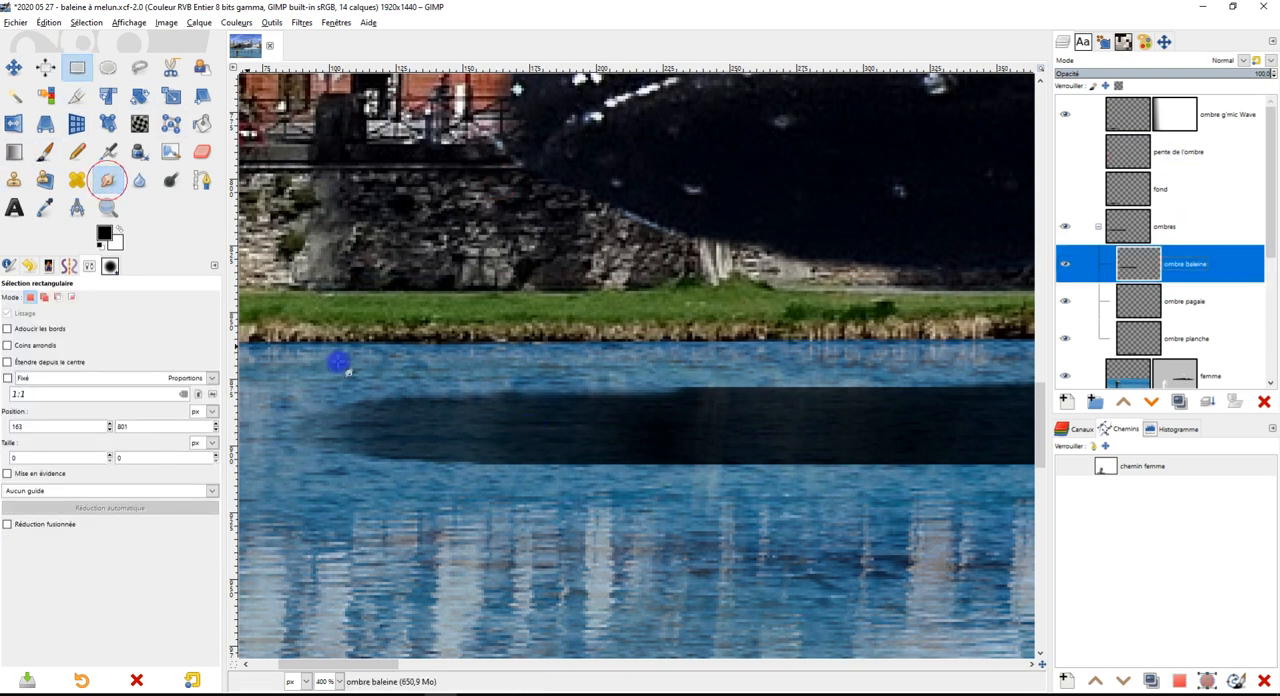
Smudge the whale shadow's tip into a rounded end and soften the step along its upper edge on the "ombre baleine" layer
click(108, 180)
drag(464, 428, 430, 430)
drag(534, 427, 453, 434)
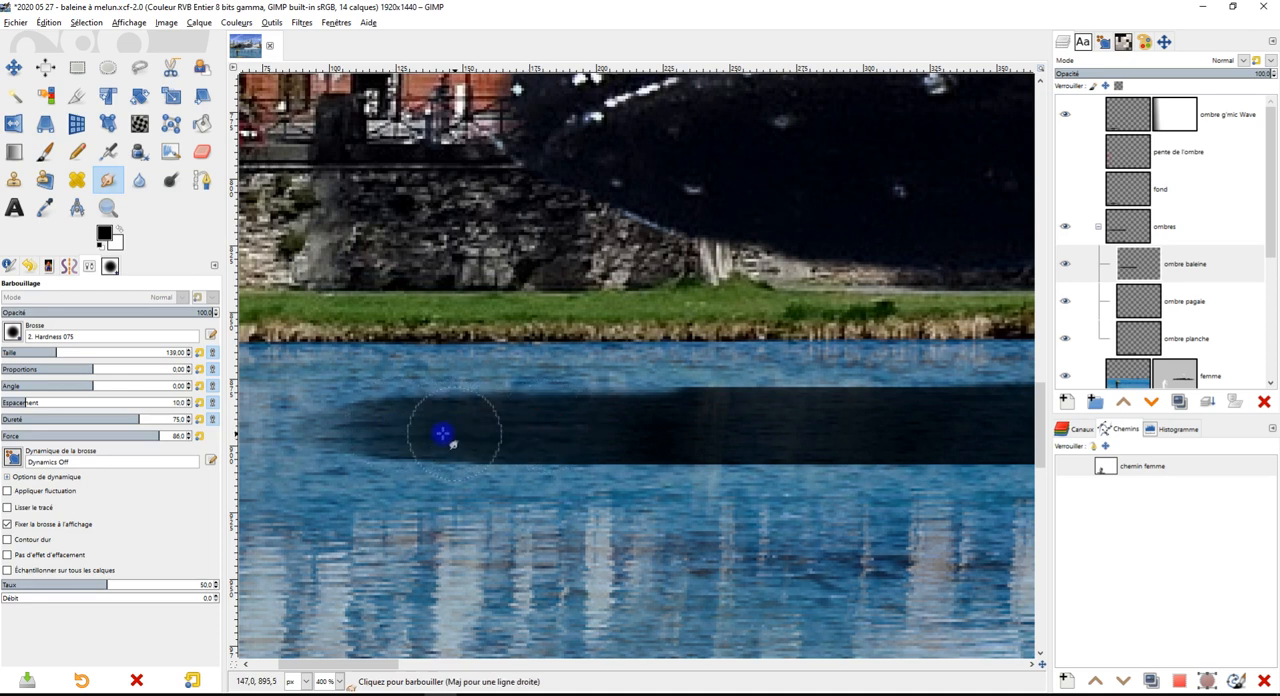
drag(371, 434, 363, 437)
drag(754, 371, 669, 377)
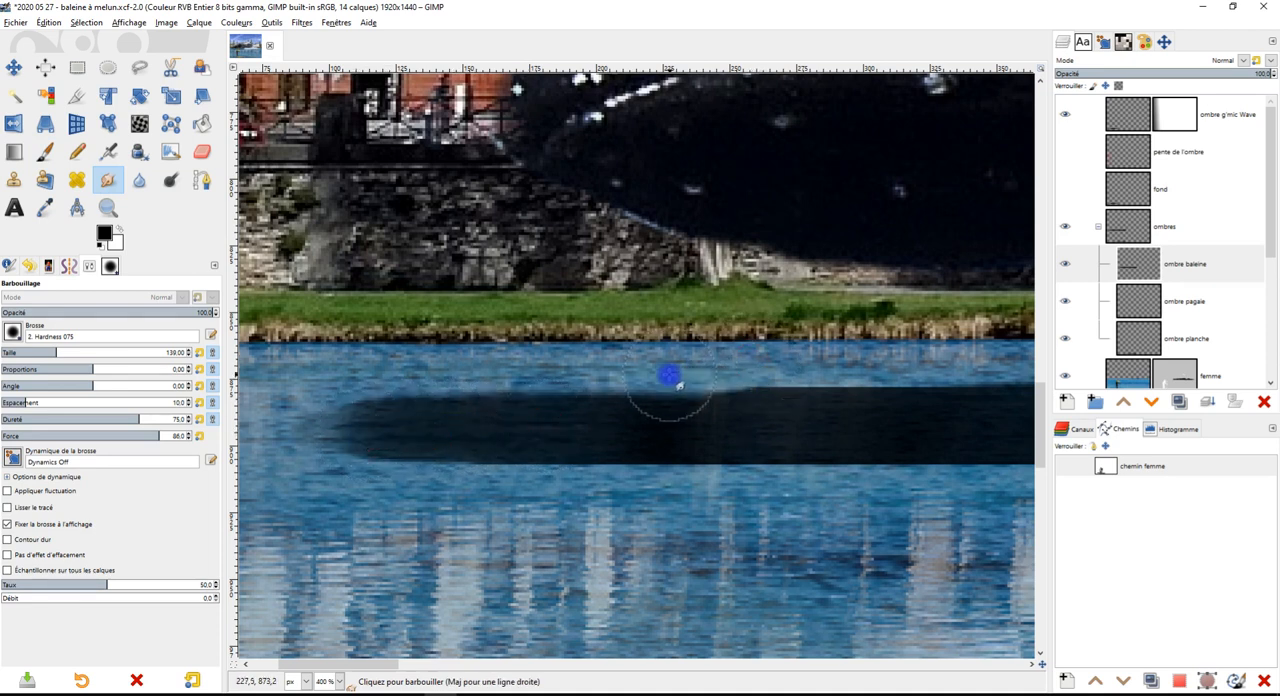
drag(746, 393, 641, 396)
Lower the shadow layer's opacity to 86.4 and apply the G'MIC Wave filter with amplitude 2.19 and frequency 0.086, output as a new layer
scroll(714, 463, down, 6)
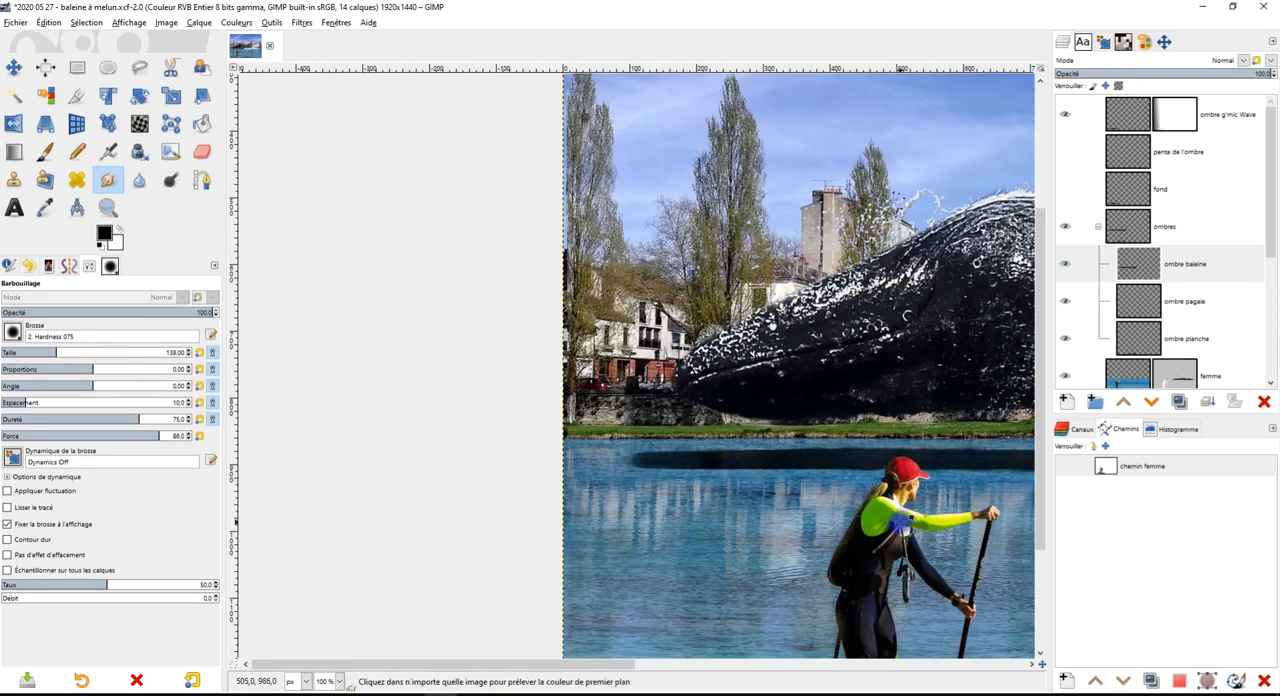
scroll(720, 470, up, 2)
click(301, 22)
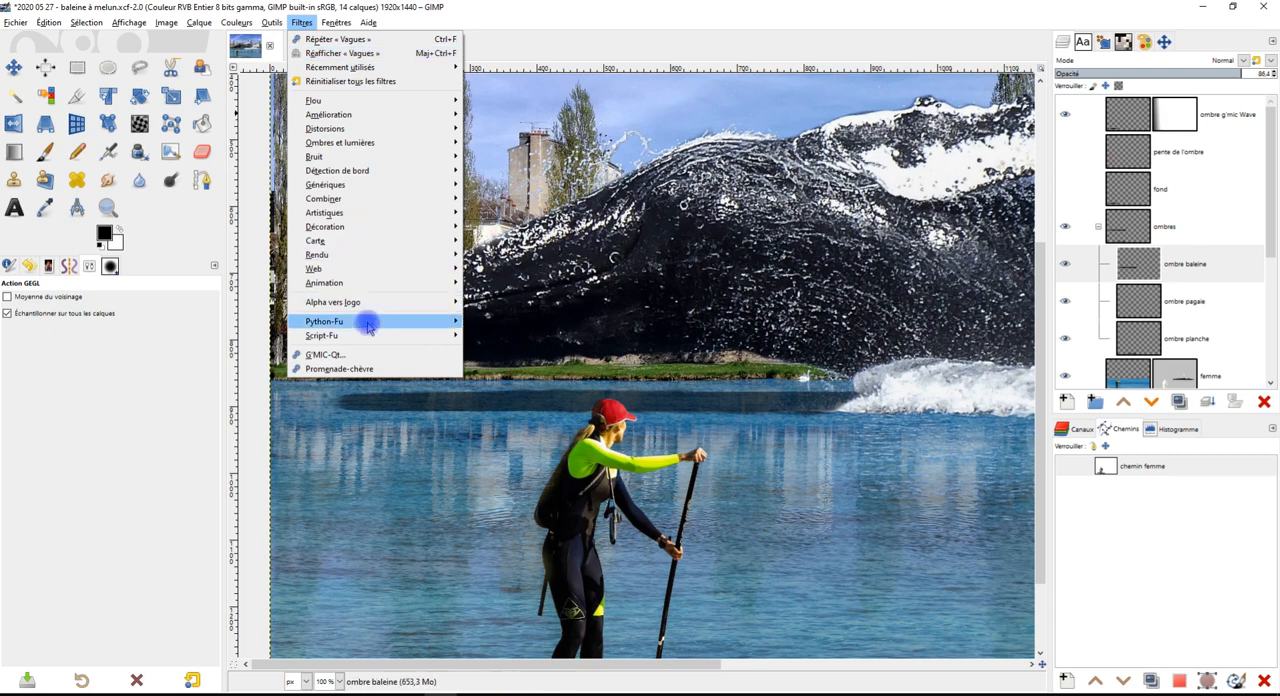
click(360, 356)
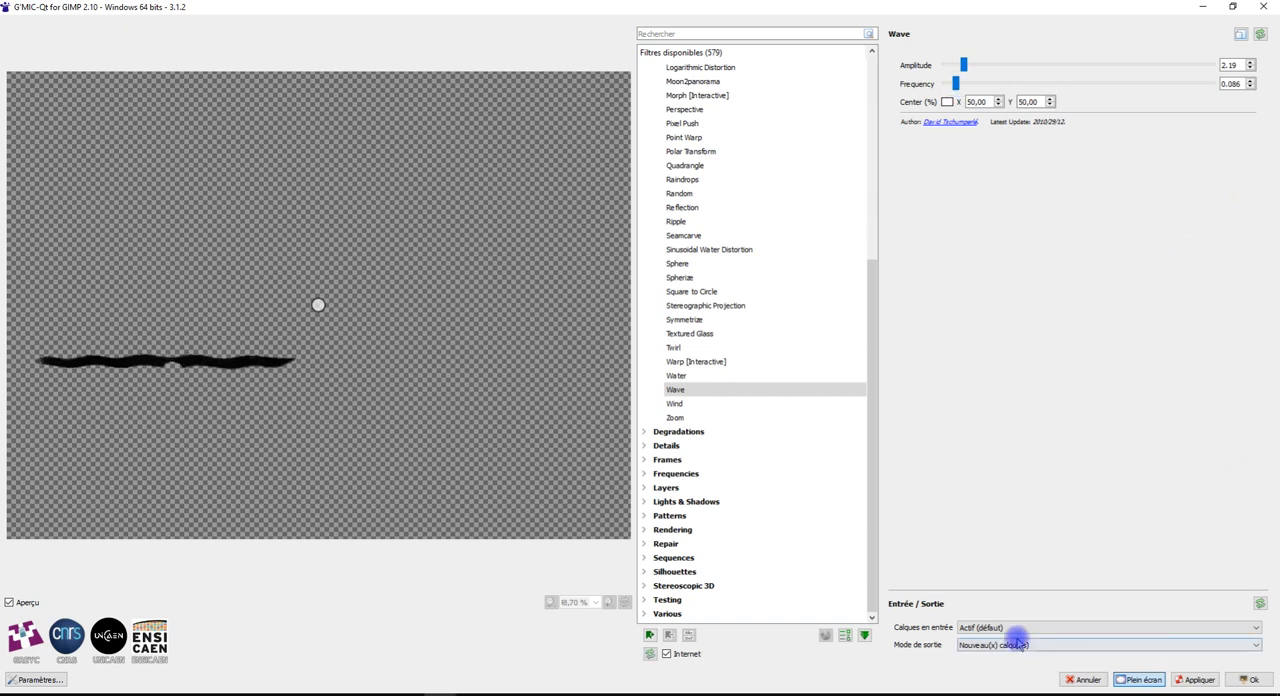
click(1250, 680)
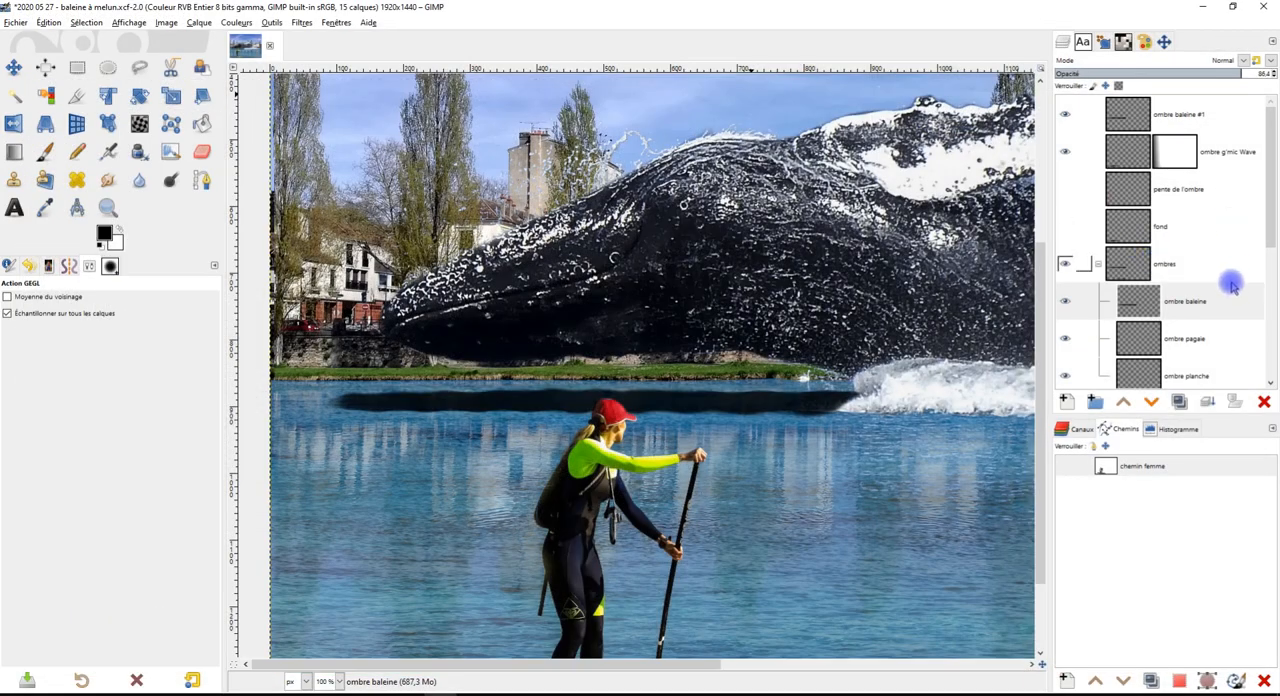
Move the waved "ombre baleine #1" layer into the "ombres" group above "ombre baleine" and hide the original shadow
drag(1190, 118, 1192, 278)
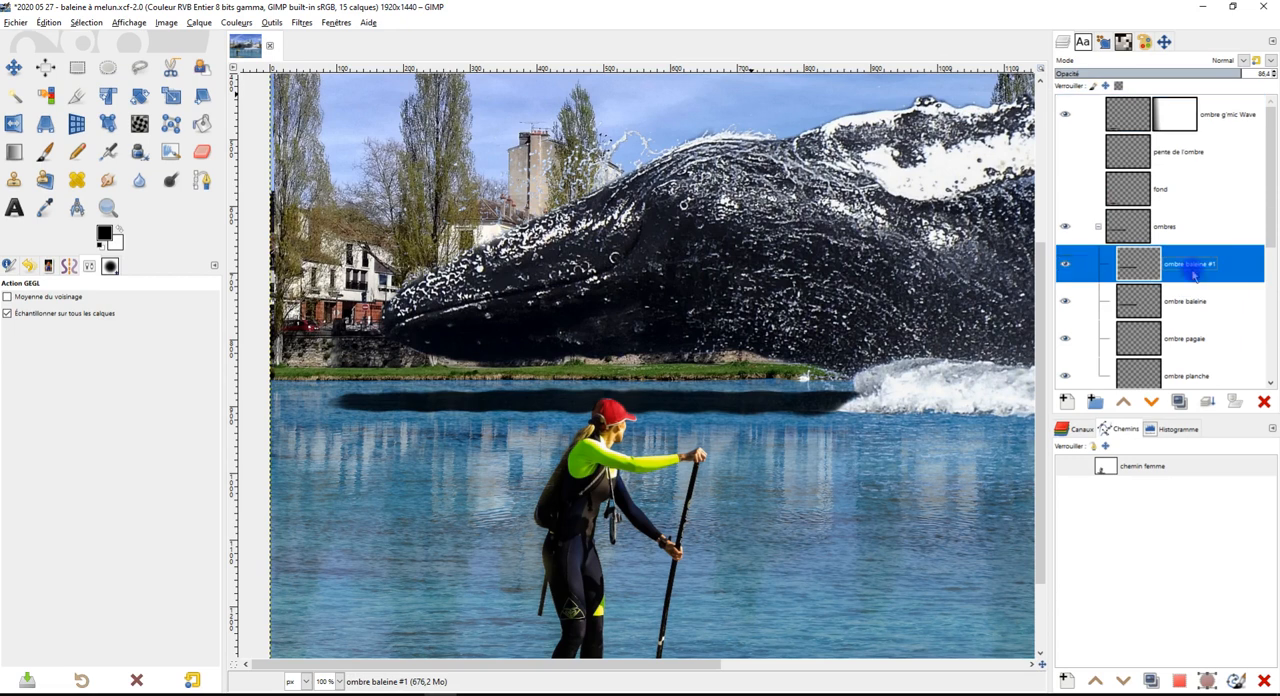
click(1066, 302)
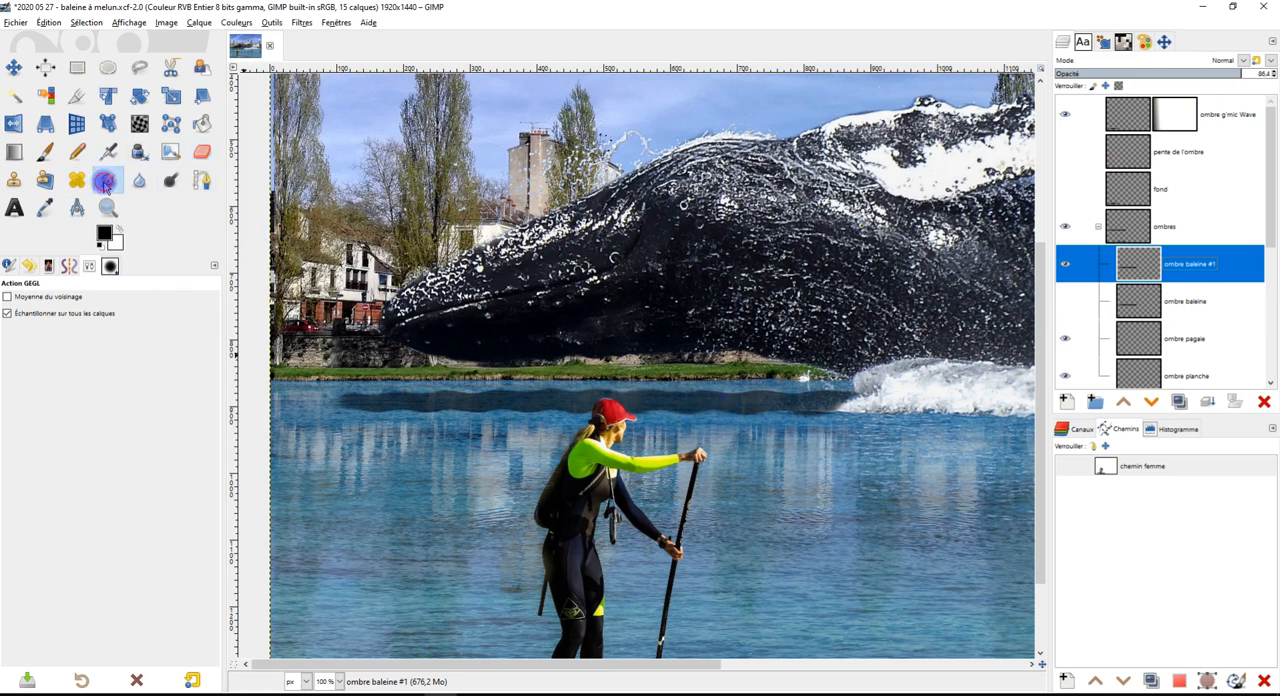
Smudge the lower edge of the waved shadow between the whale's snout and the woman's cap
click(108, 179)
scroll(520, 430, up, 1)
drag(398, 405, 416, 416)
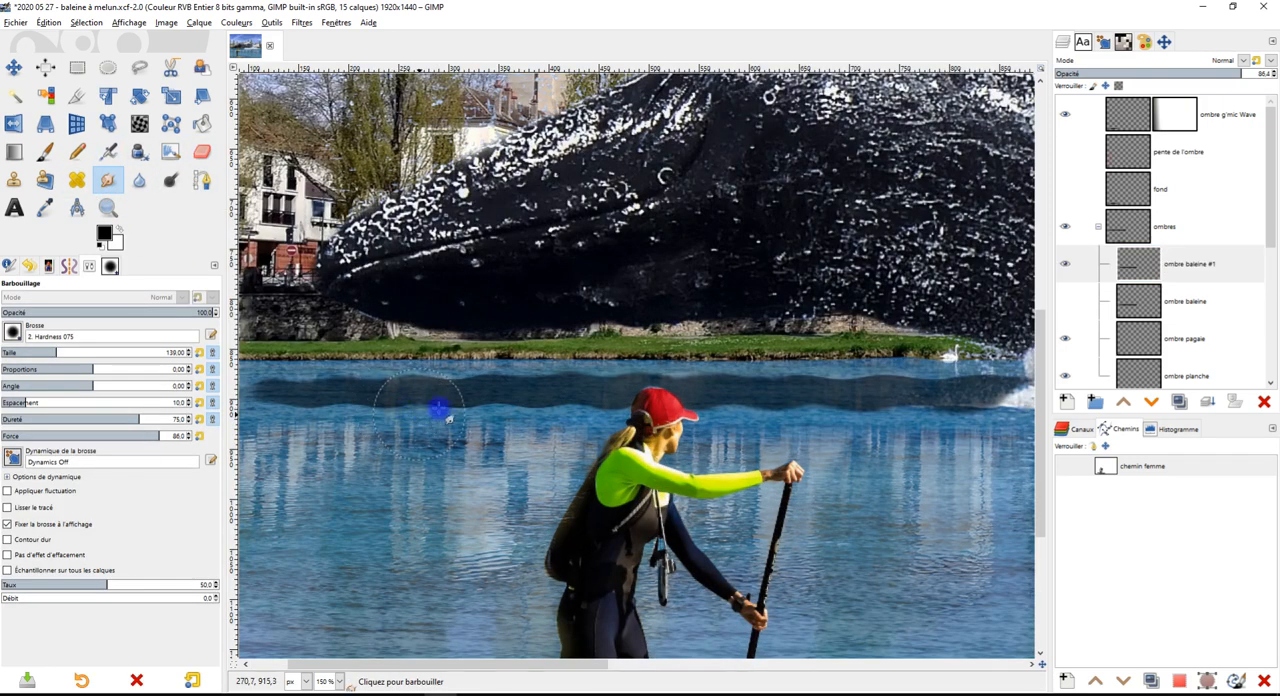
scroll(474, 414, up, 2)
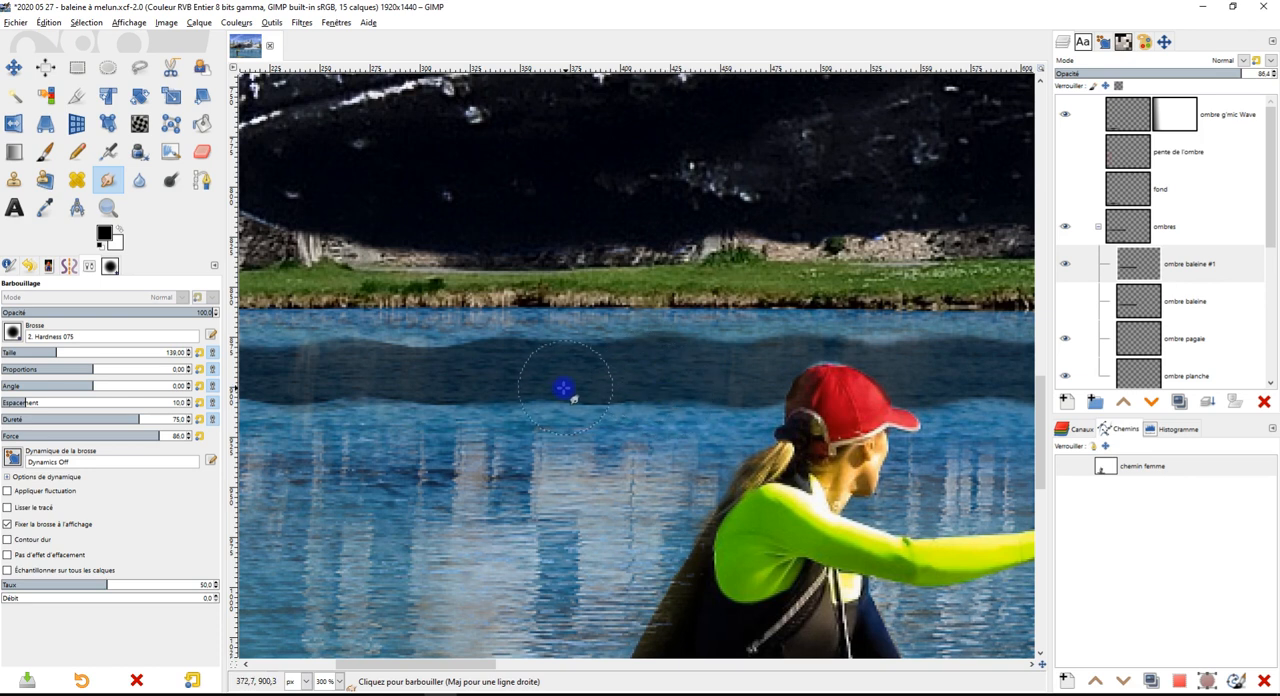
drag(473, 466, 648, 471)
scroll(648, 471, up, 1)
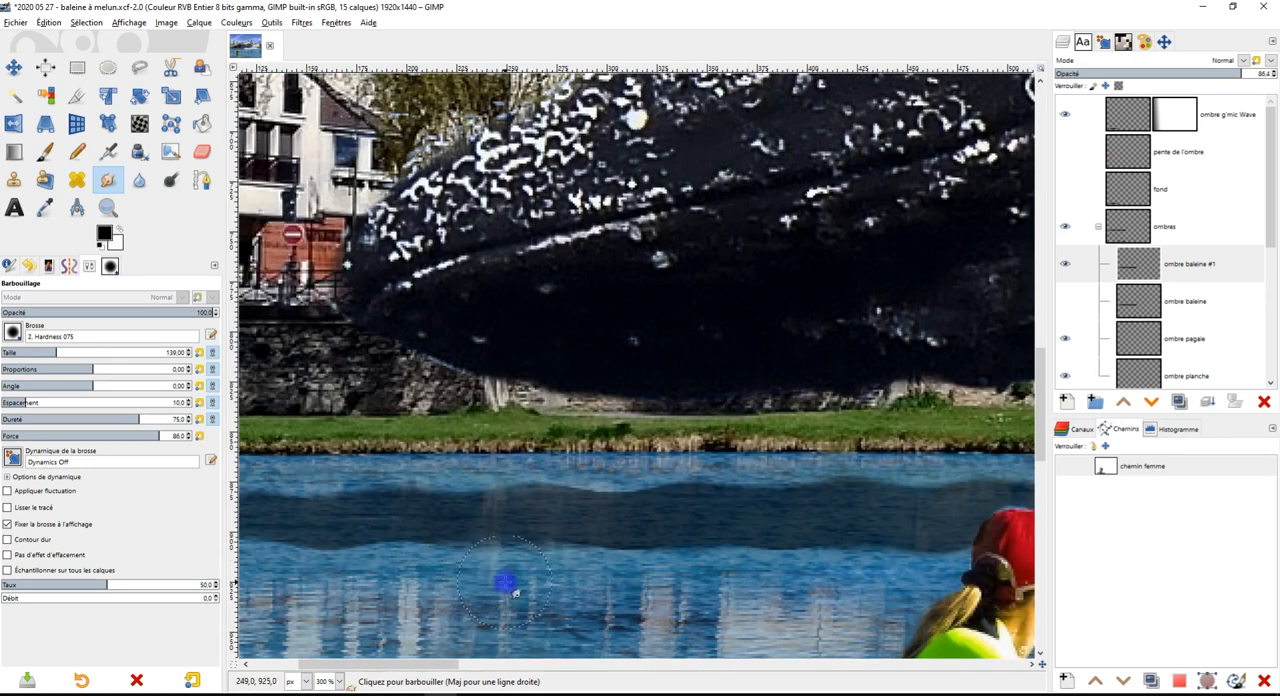
ctrl+scroll(685, 595, down, 3)
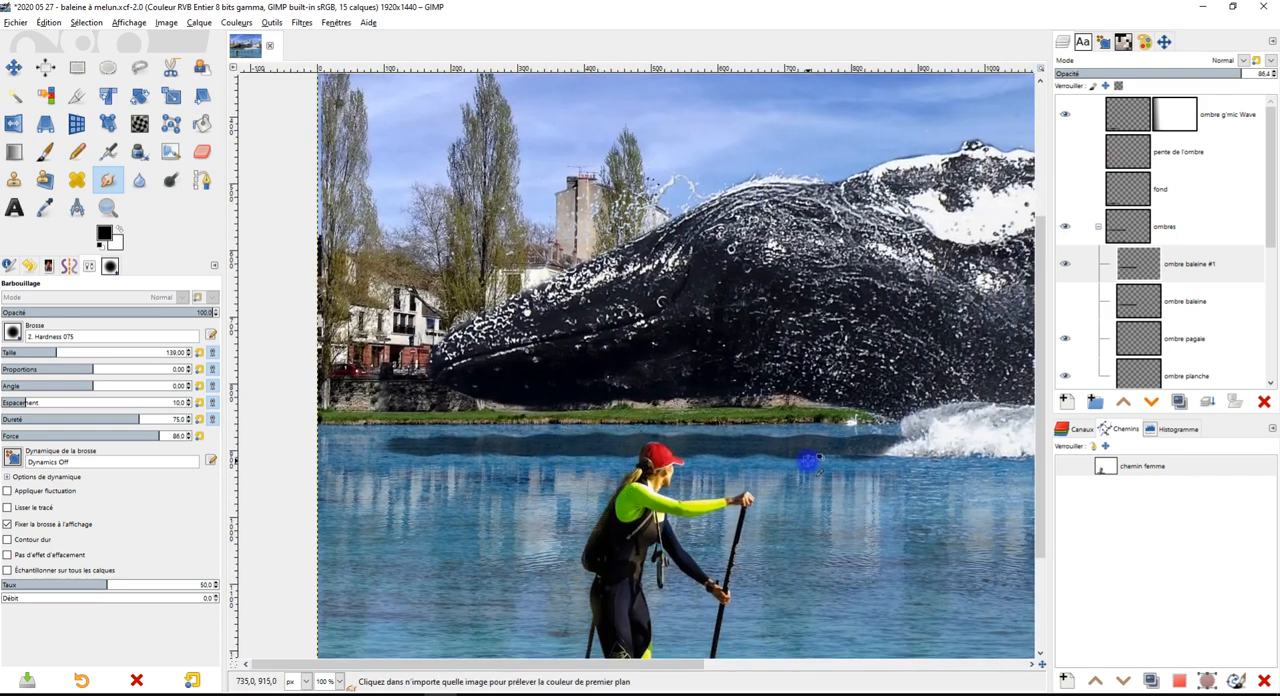
Smudge the upper and lower edges of the waved shadow between the woman and the whale's splash, evening out the bumps
ctrl+scroll(815, 460, up, 2)
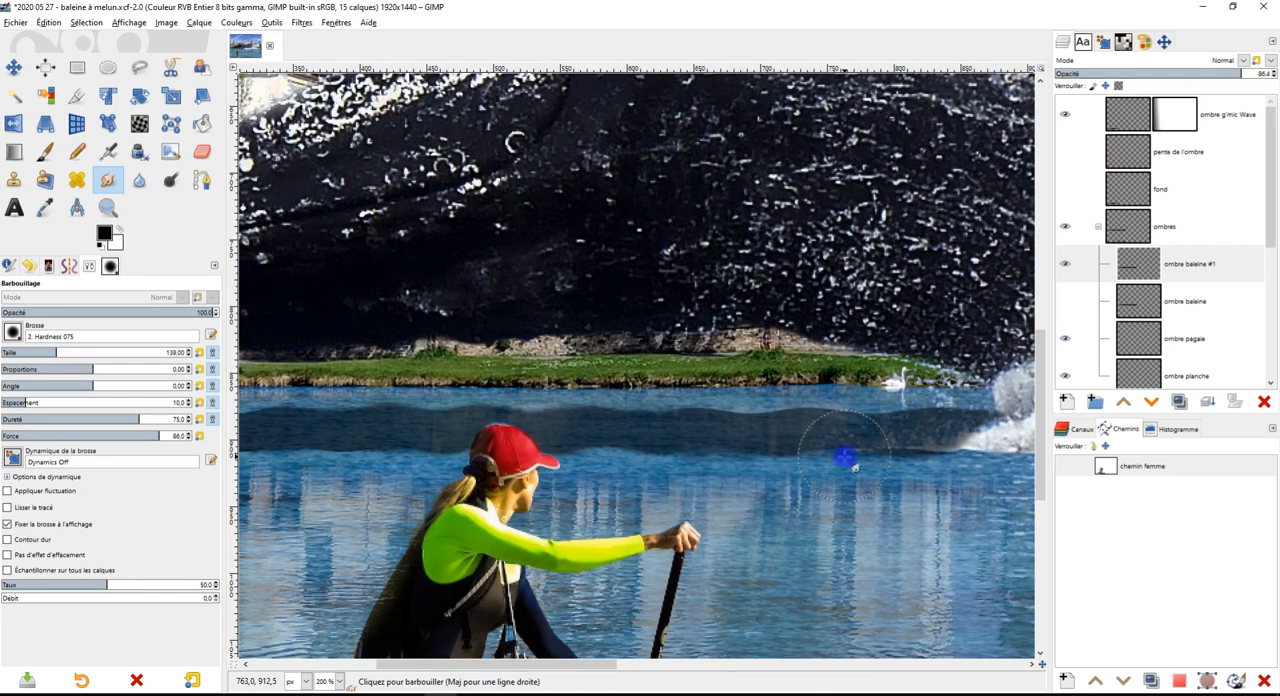
ctrl+scroll(849, 472, up, 3)
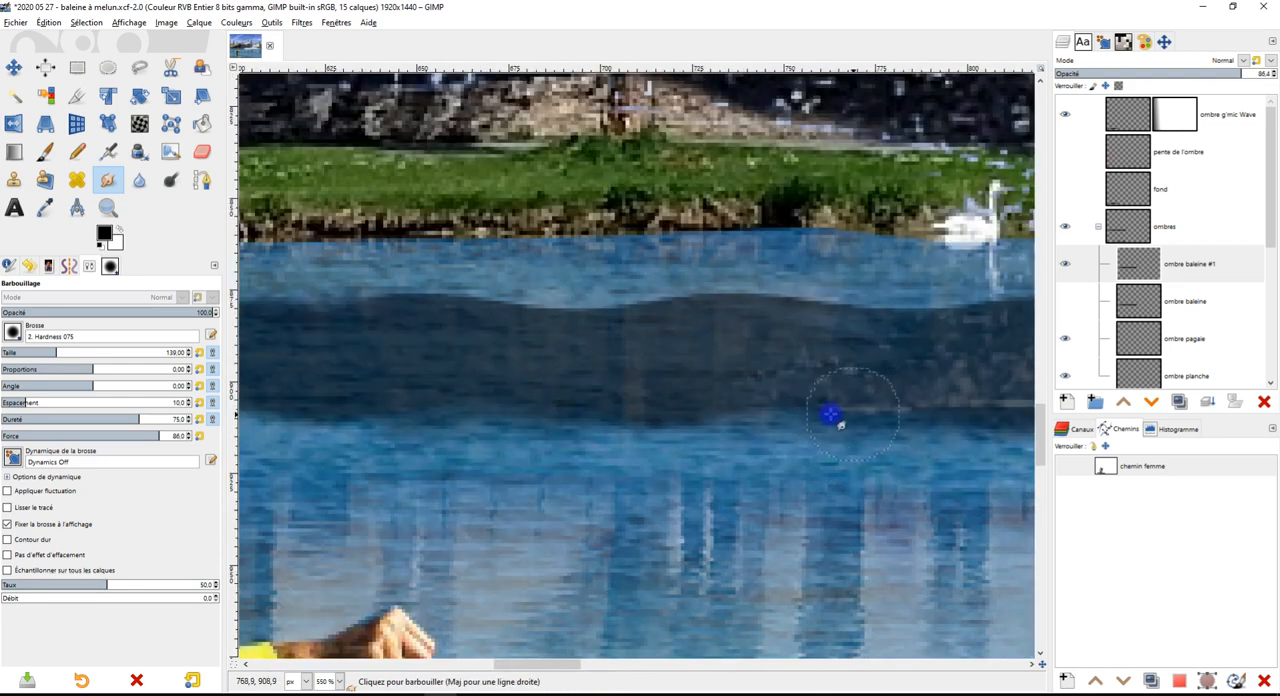
ctrl+scroll(735, 413, down, 3)
ctrl+scroll(808, 477, up, 3)
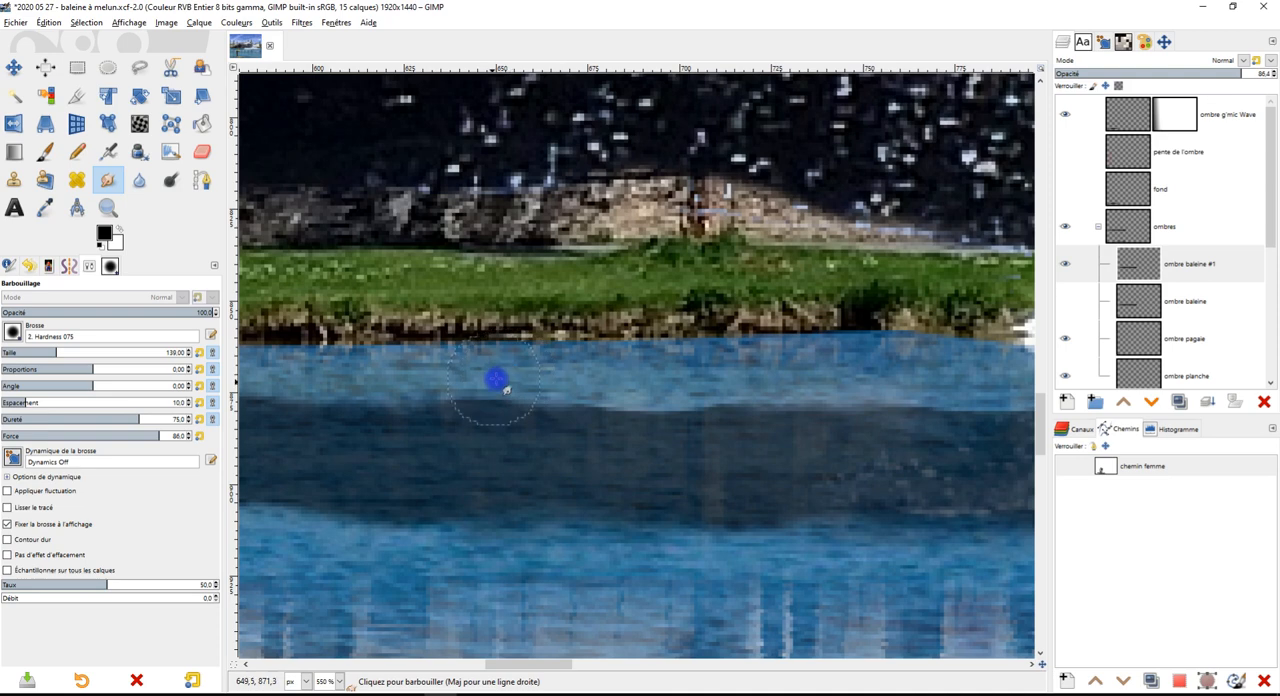
key(ctrl)
scroll(582, 381, down, 3)
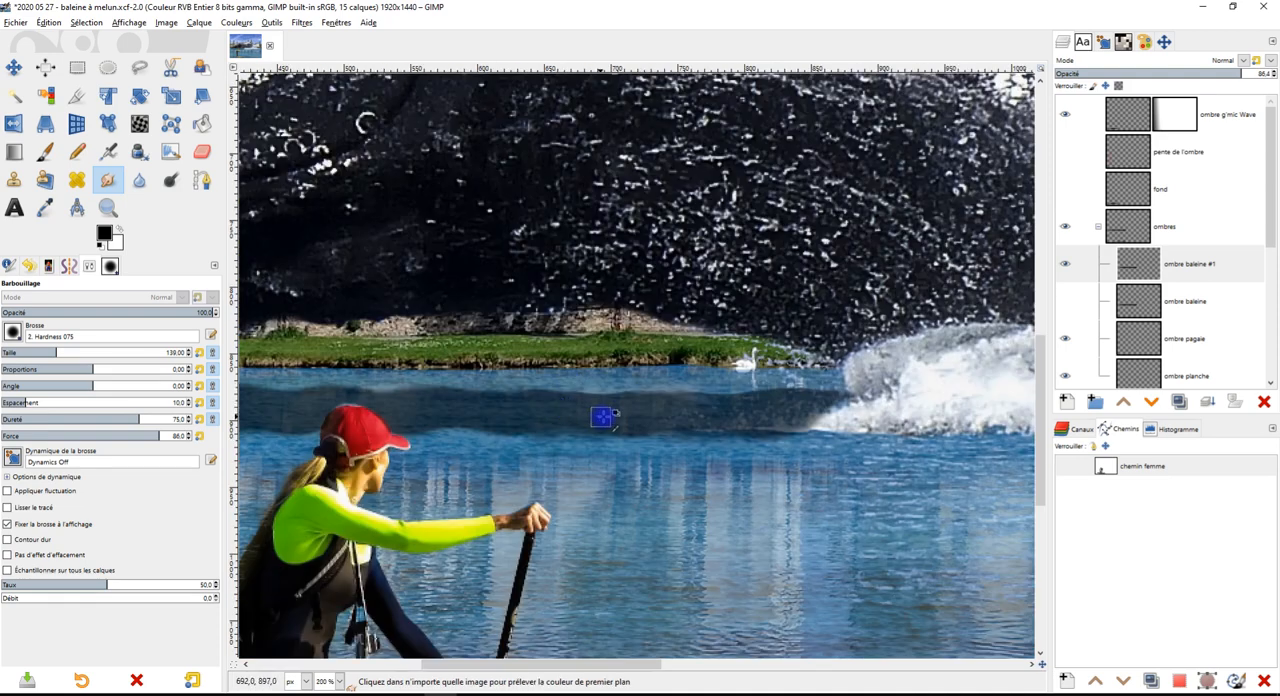
scroll(732, 395, up, 2)
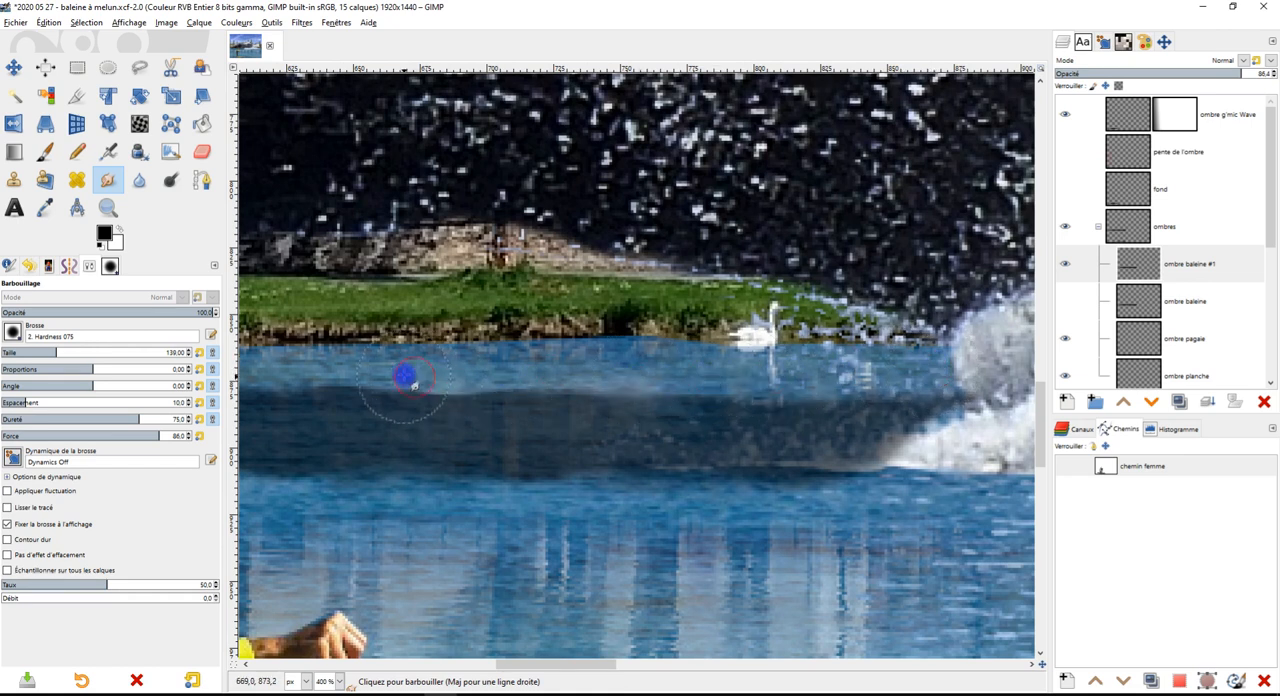
scroll(412, 376, down, 4)
Touch up the waved shadow's lower edge beside the woman's cap and its upper edge nearby with the Smudge tool
scroll(425, 402, up, 2)
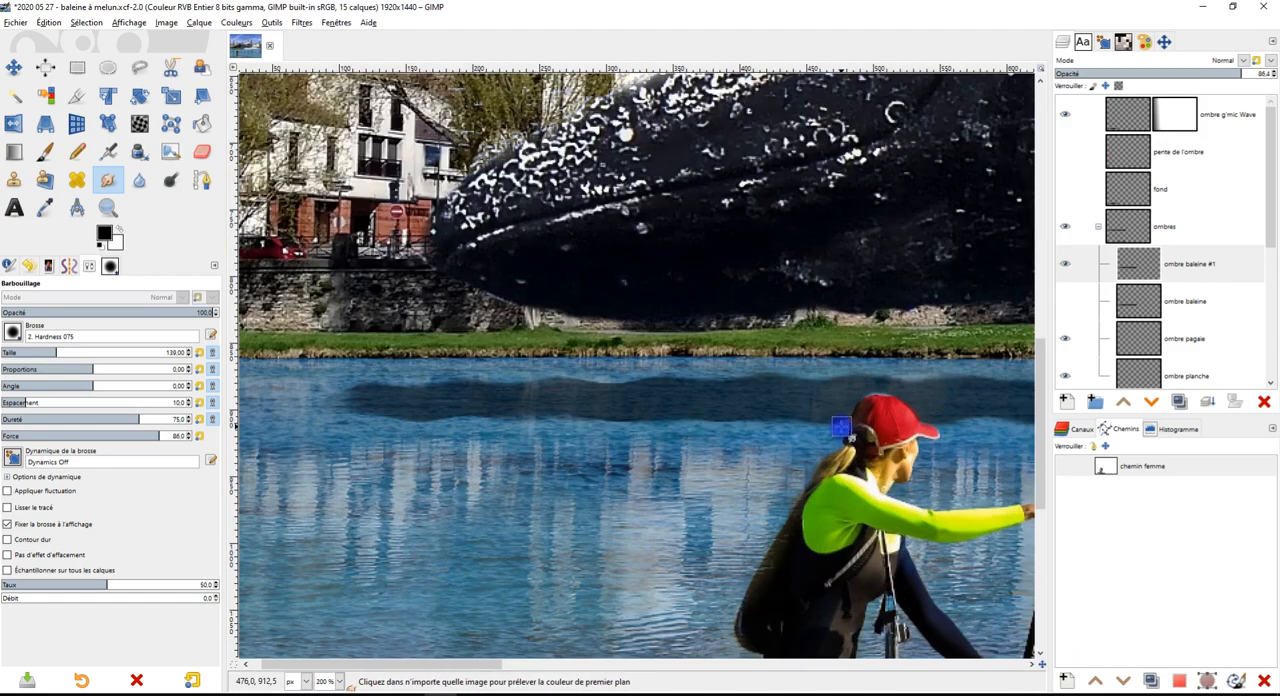
scroll(815, 432, up, 3)
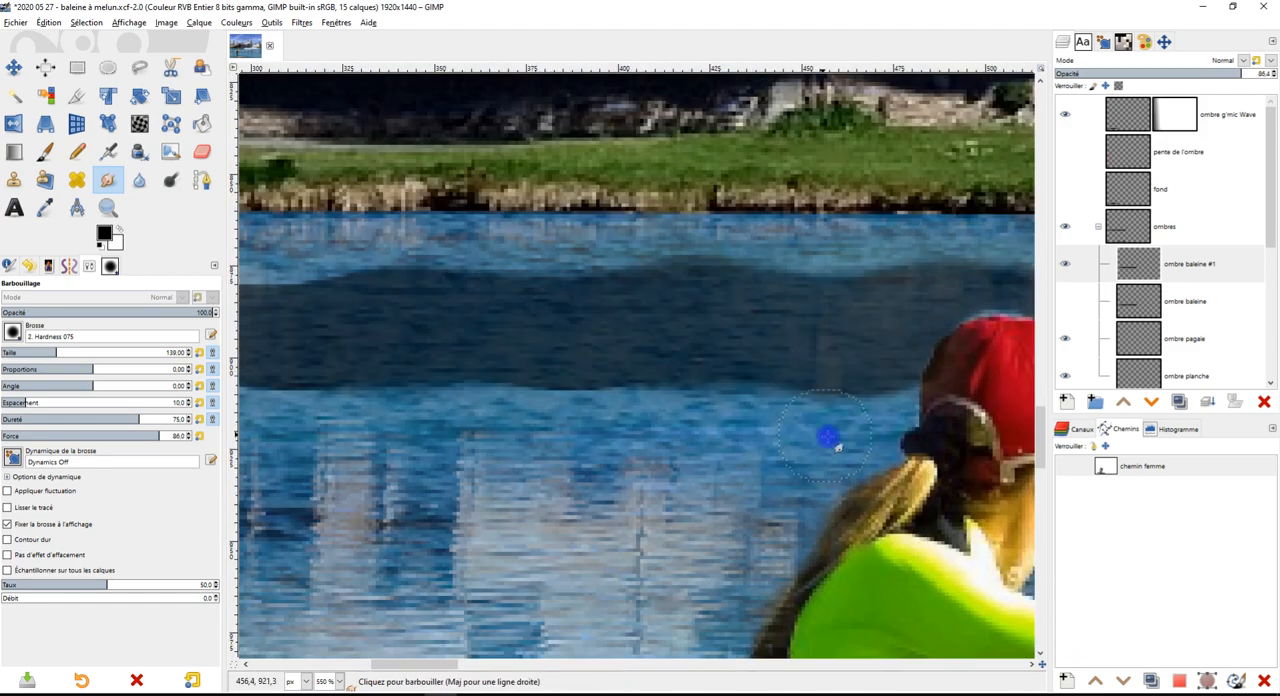
drag(871, 417, 882, 410)
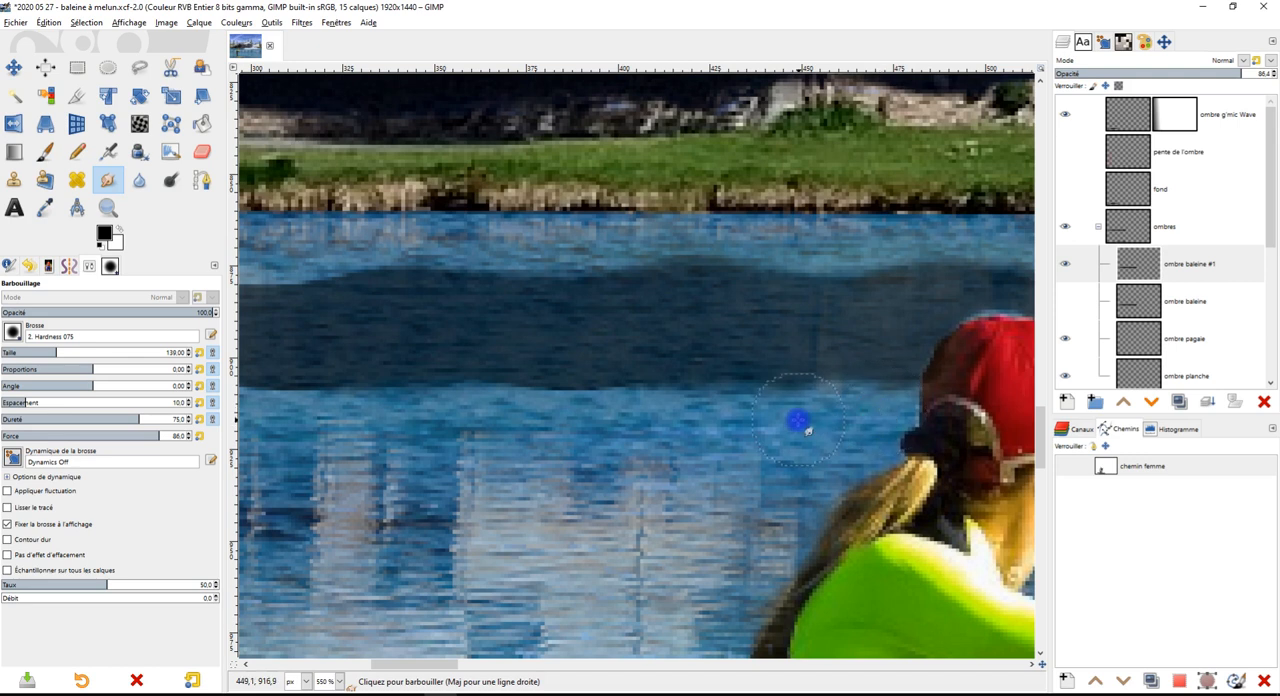
drag(724, 239, 668, 245)
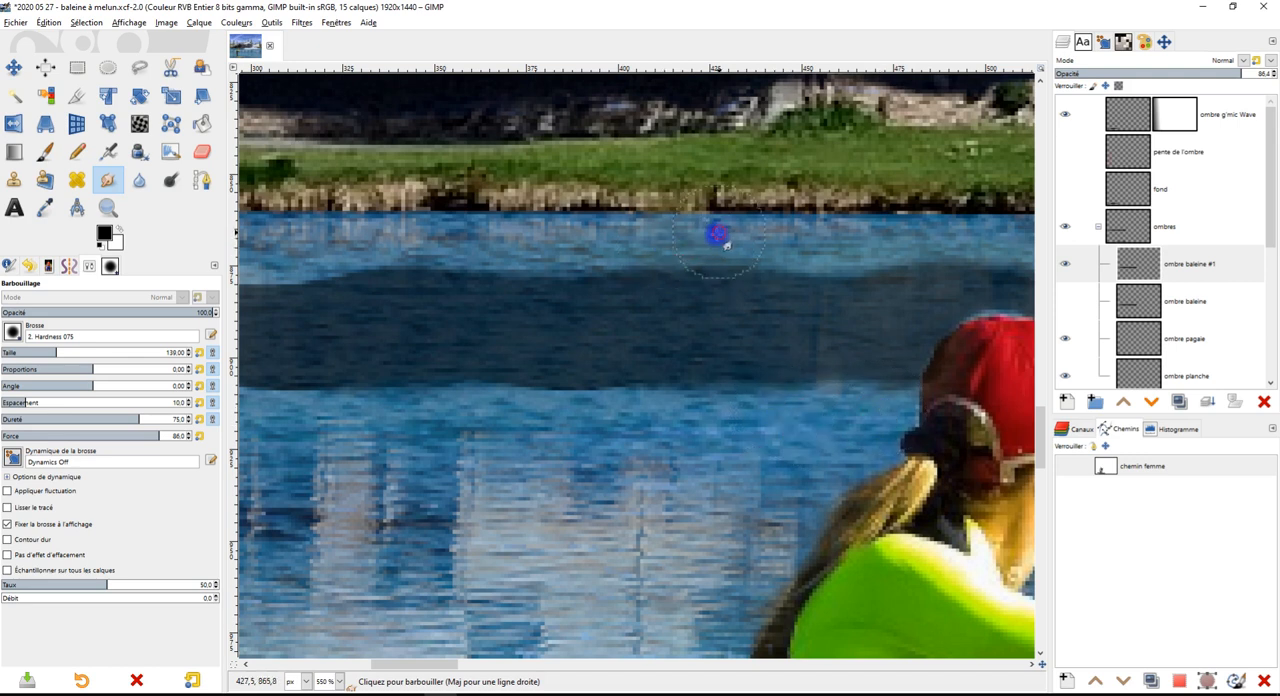
scroll(713, 288, down, 2)
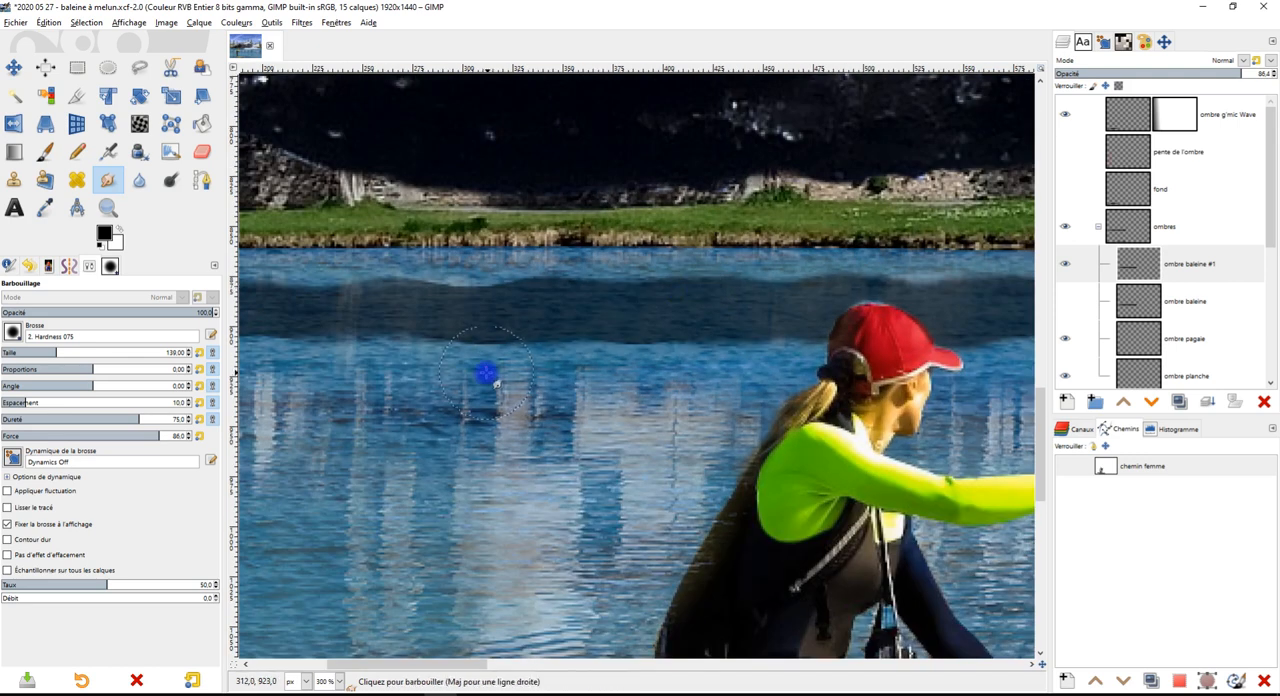
Smudge the waved shadow's upper edge and its tip below the whale's snout
scroll(449, 389, down, 5)
scroll(540, 380, up, 6)
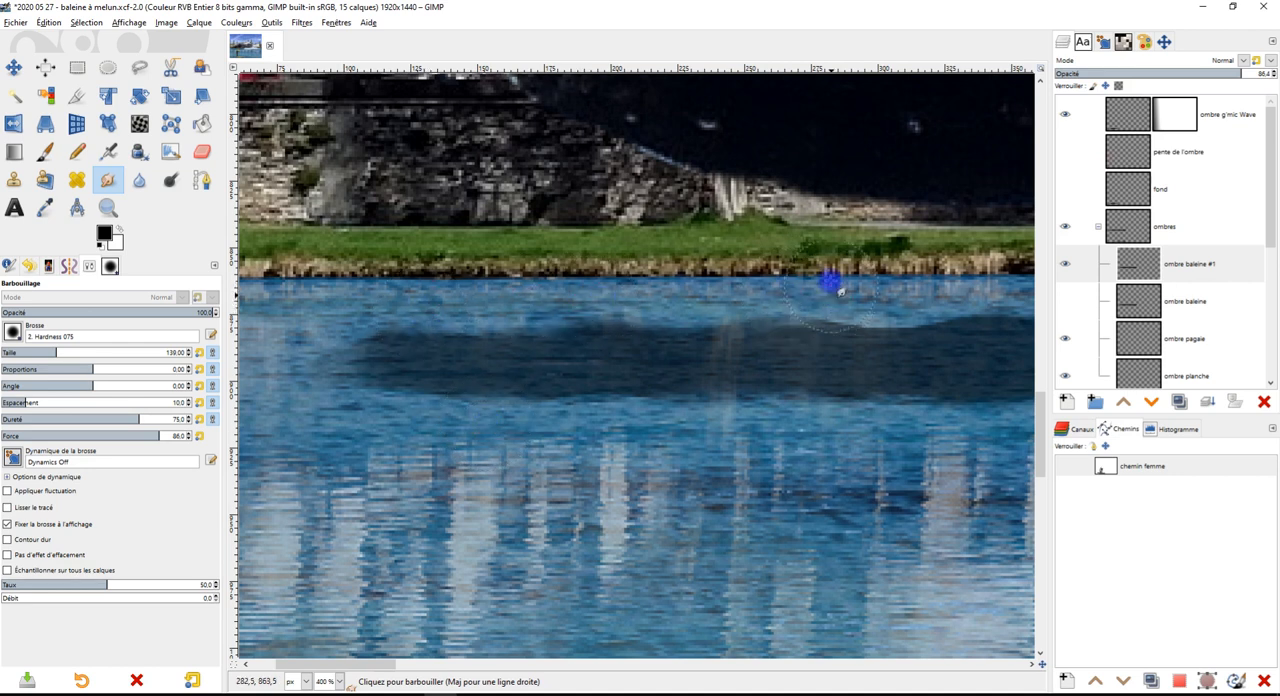
drag(781, 287, 780, 296)
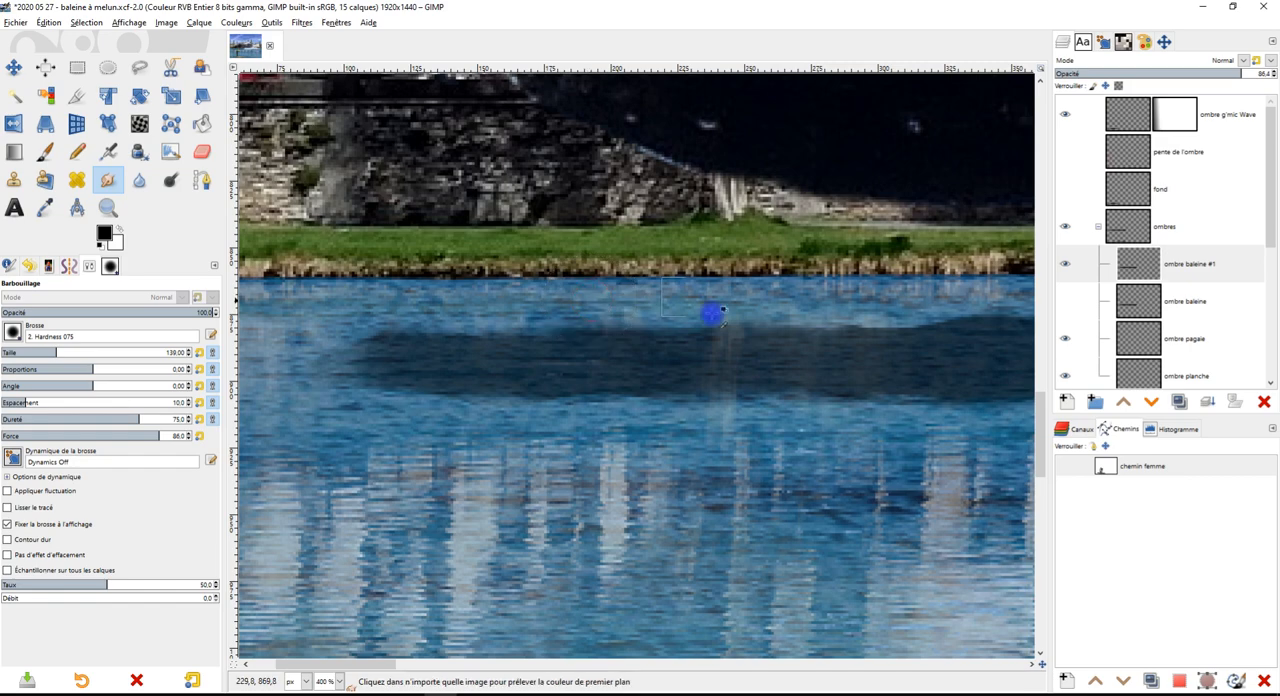
scroll(683, 294, down, 2)
scroll(848, 363, down, 2)
scroll(724, 351, up, 4)
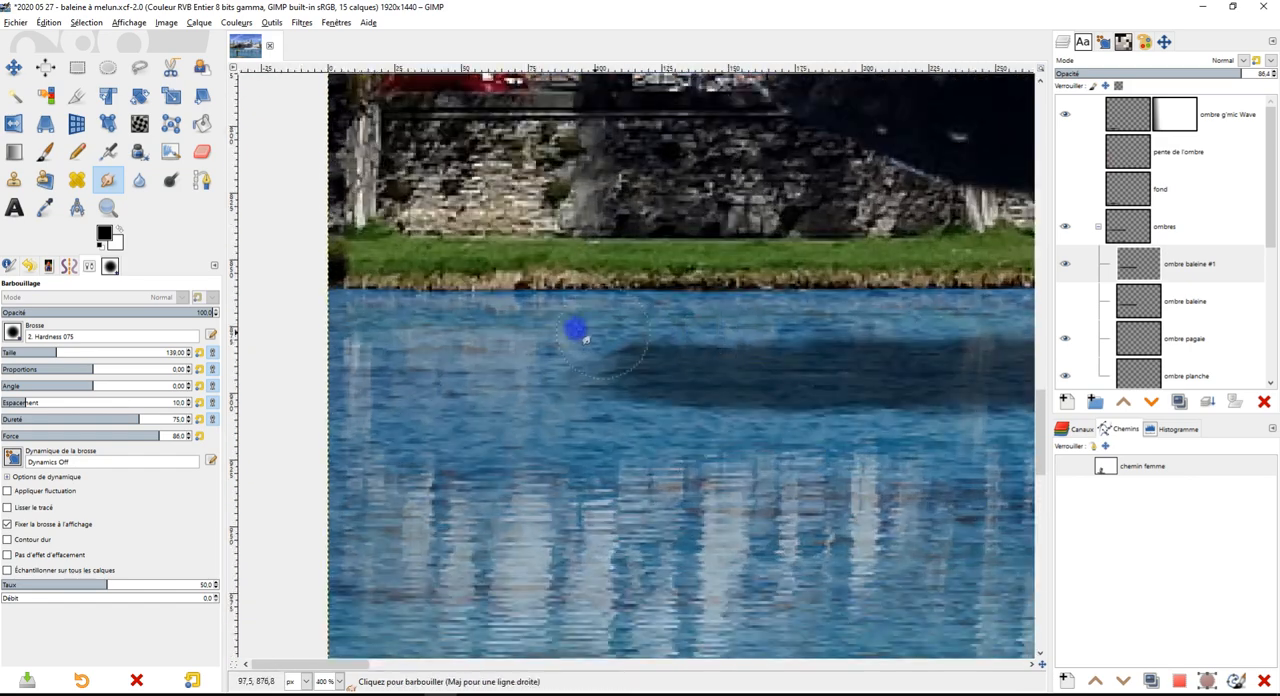
scroll(777, 374, down, 2)
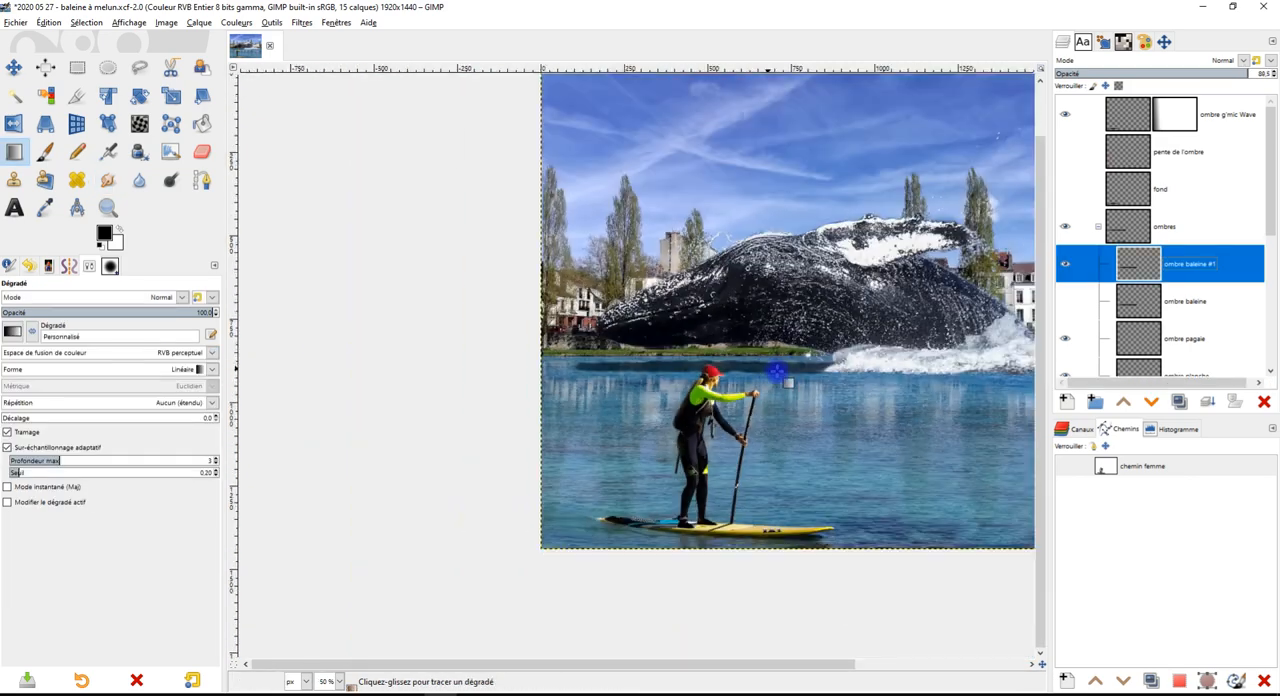
Set the opacity of the "ombre baleine #1" layer to 88.5
drag(813, 384, 743, 344)
scroll(743, 344, up, 1)
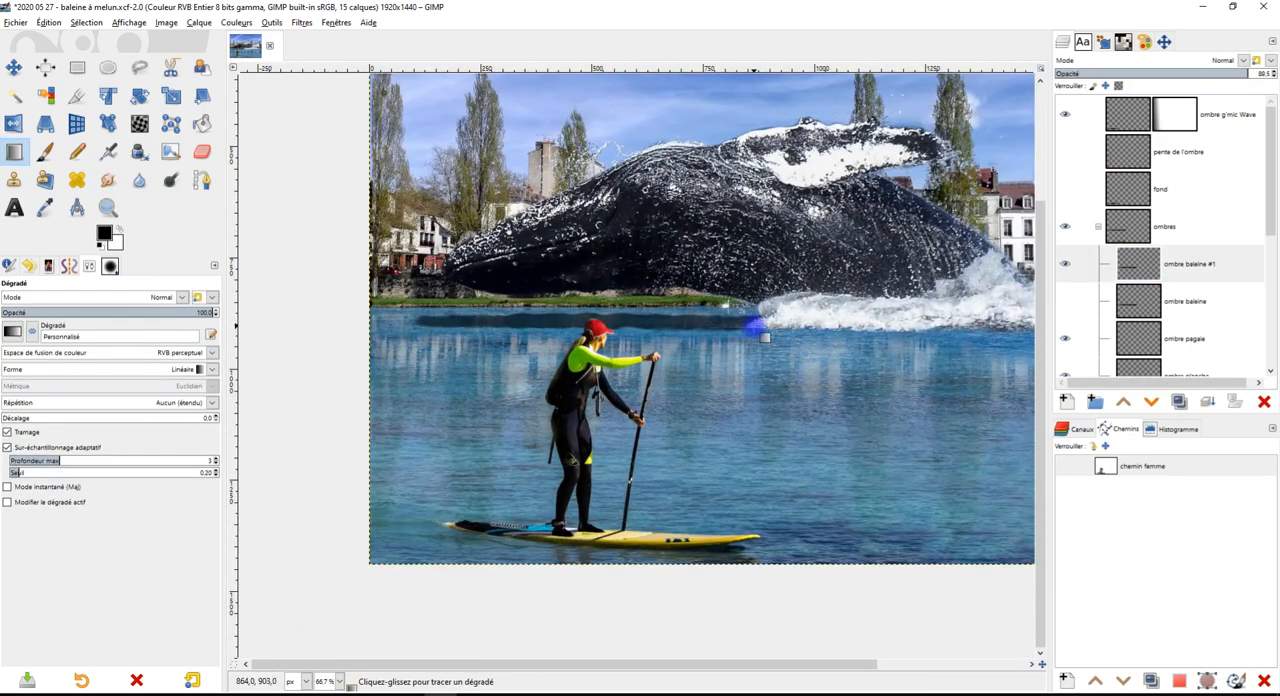
scroll(764, 337, down, 2)
scroll(870, 290, up, 2)
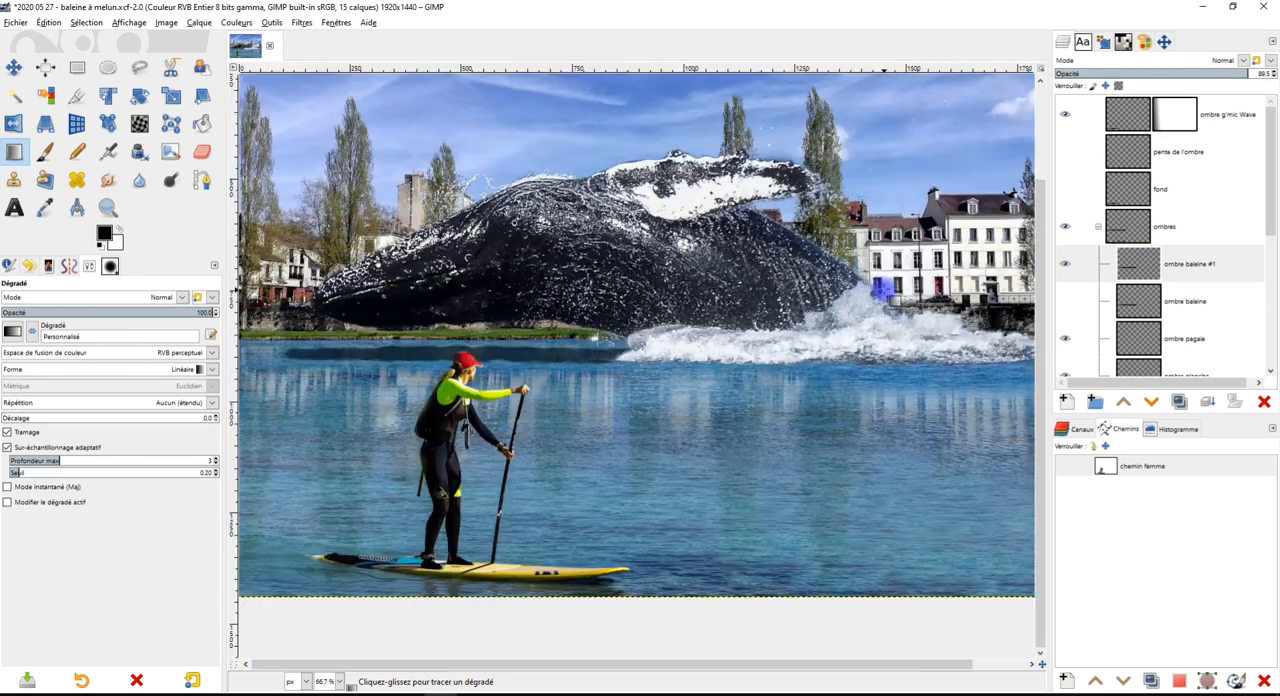
scroll(847, 326, down, 1)
drag(846, 335, 743, 404)
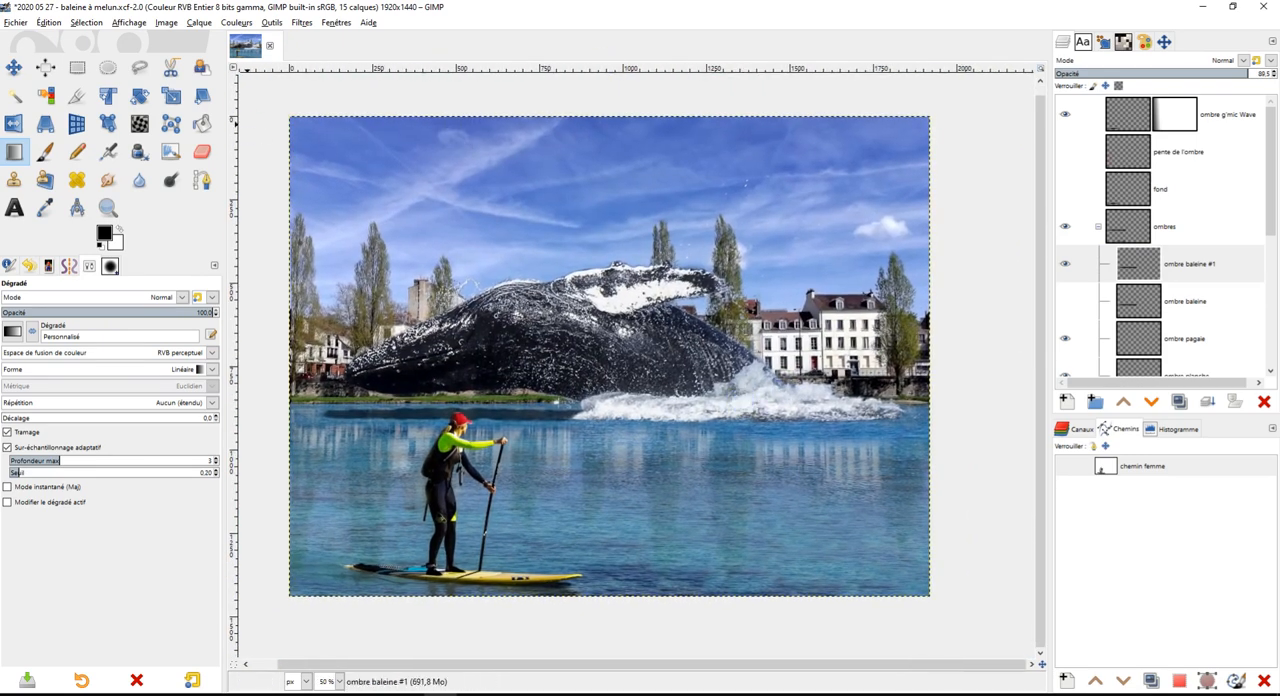
Create a transparent layer named "signature" above the "ombre g'mic Wave" layer, with the Paintbrush as the active tool
click(45, 151)
click(1128, 110)
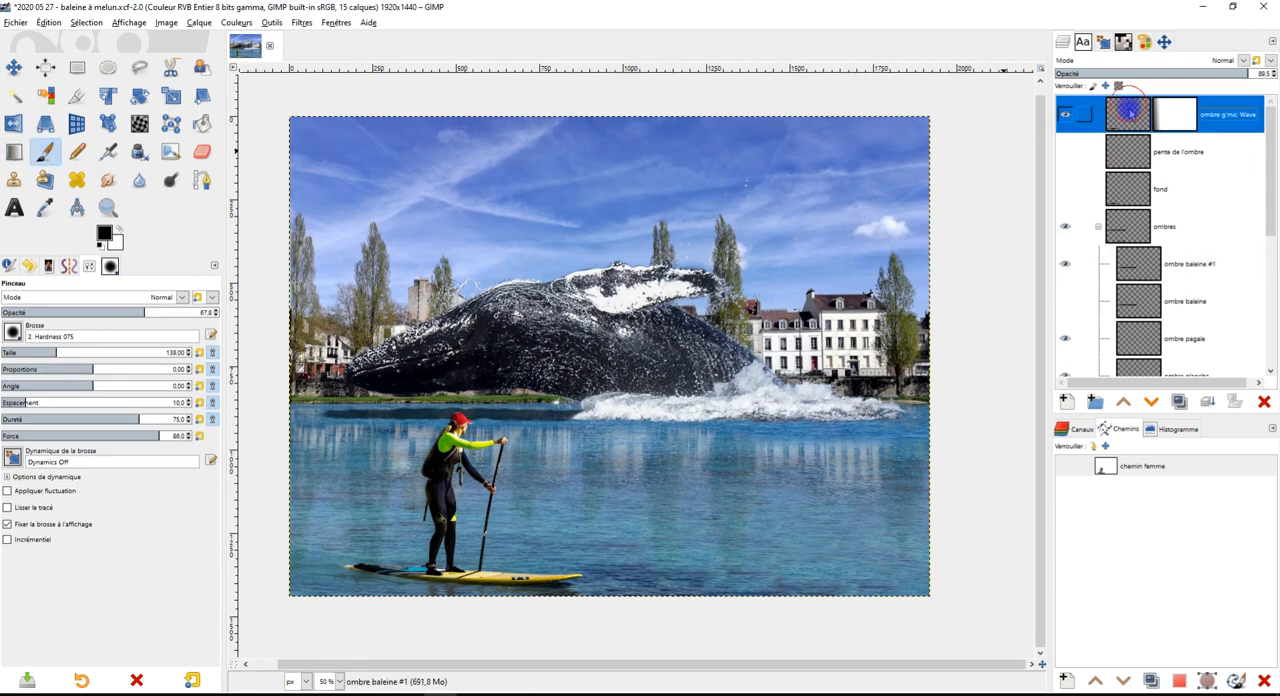
click(1070, 401)
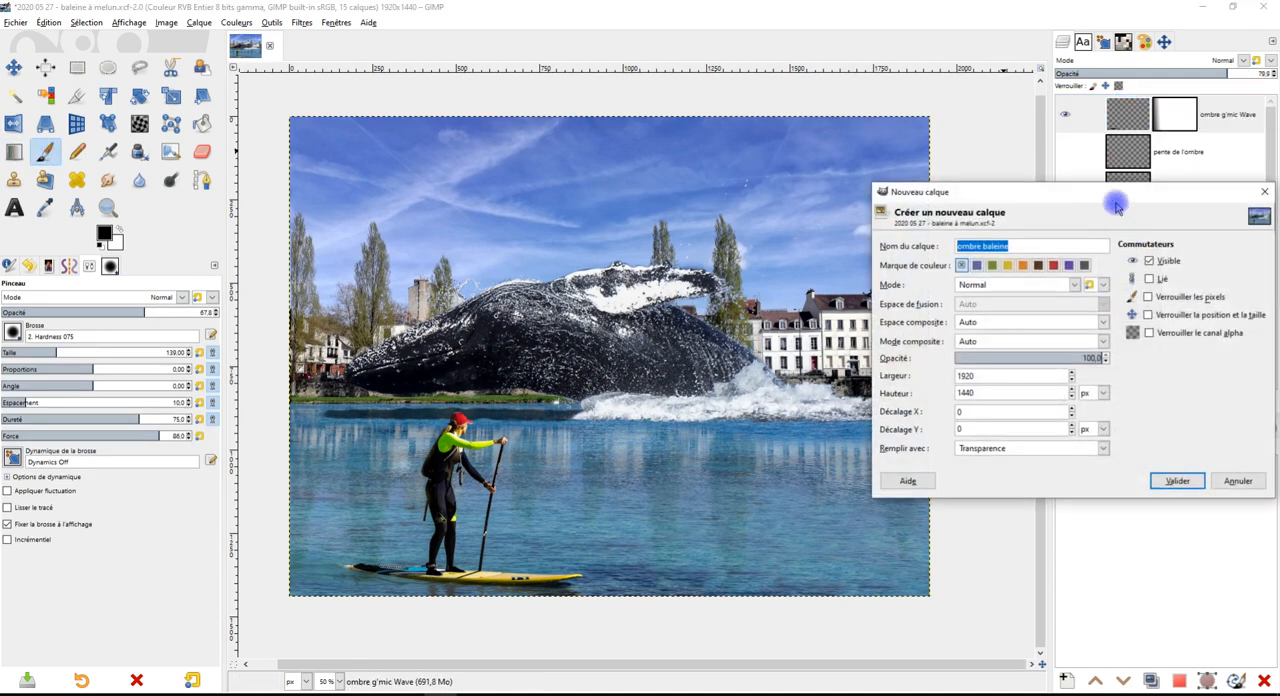
text(signature)
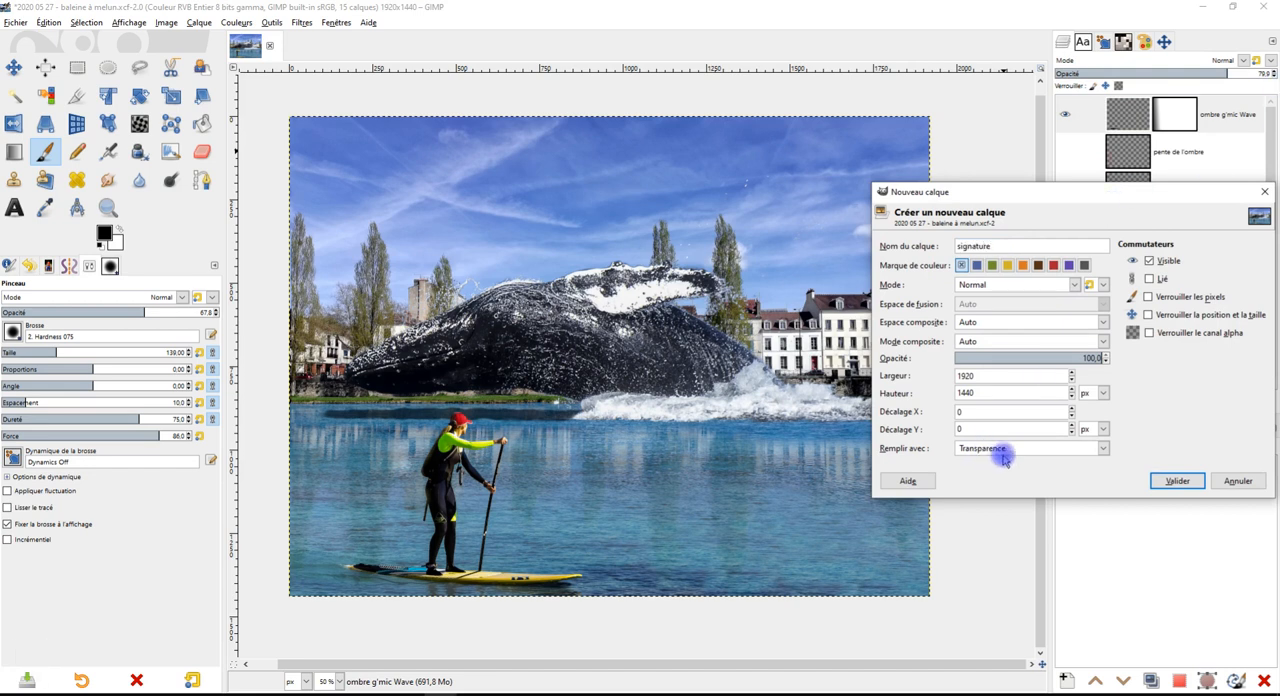
click(1172, 480)
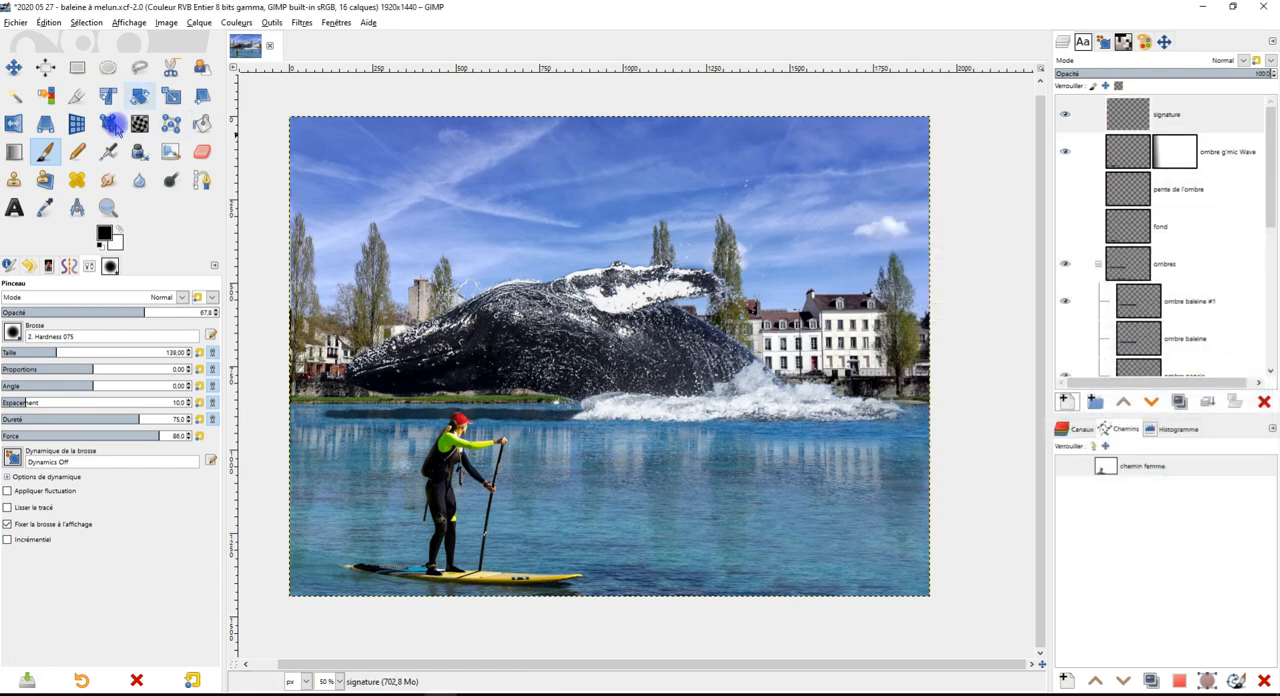
Choose the "signature" brush for the Paintbrush and set its size to 371
click(14, 331)
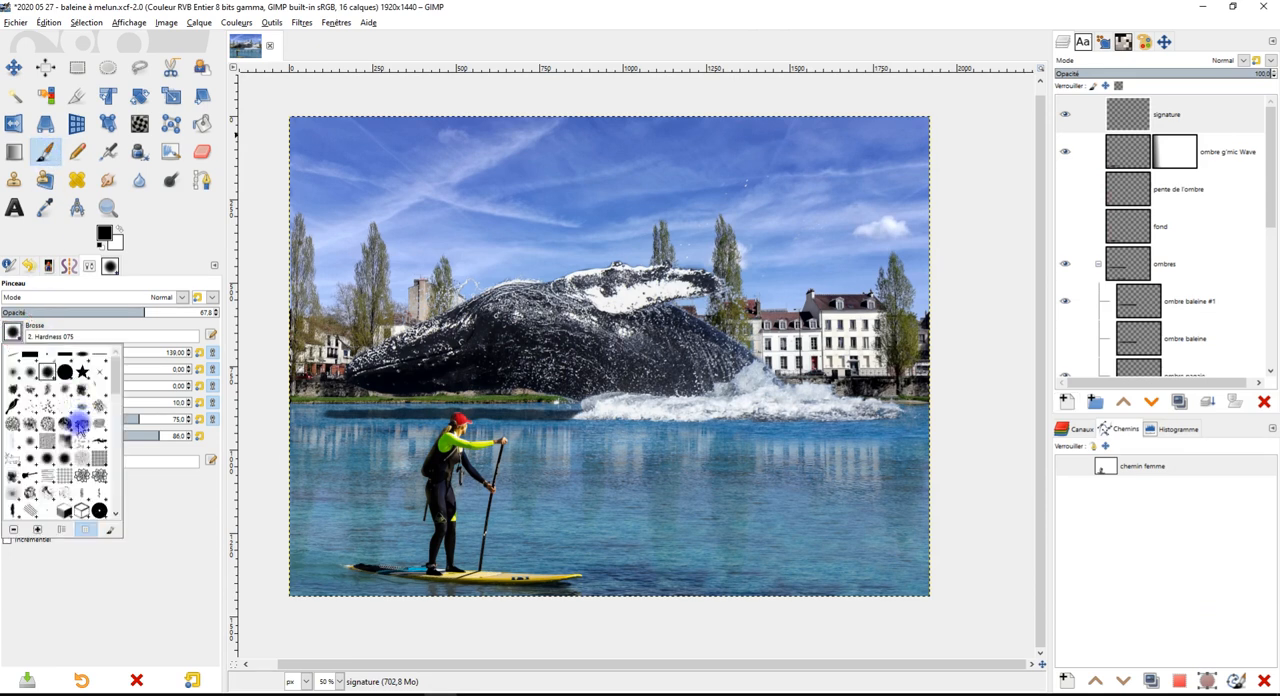
double_click(80, 470)
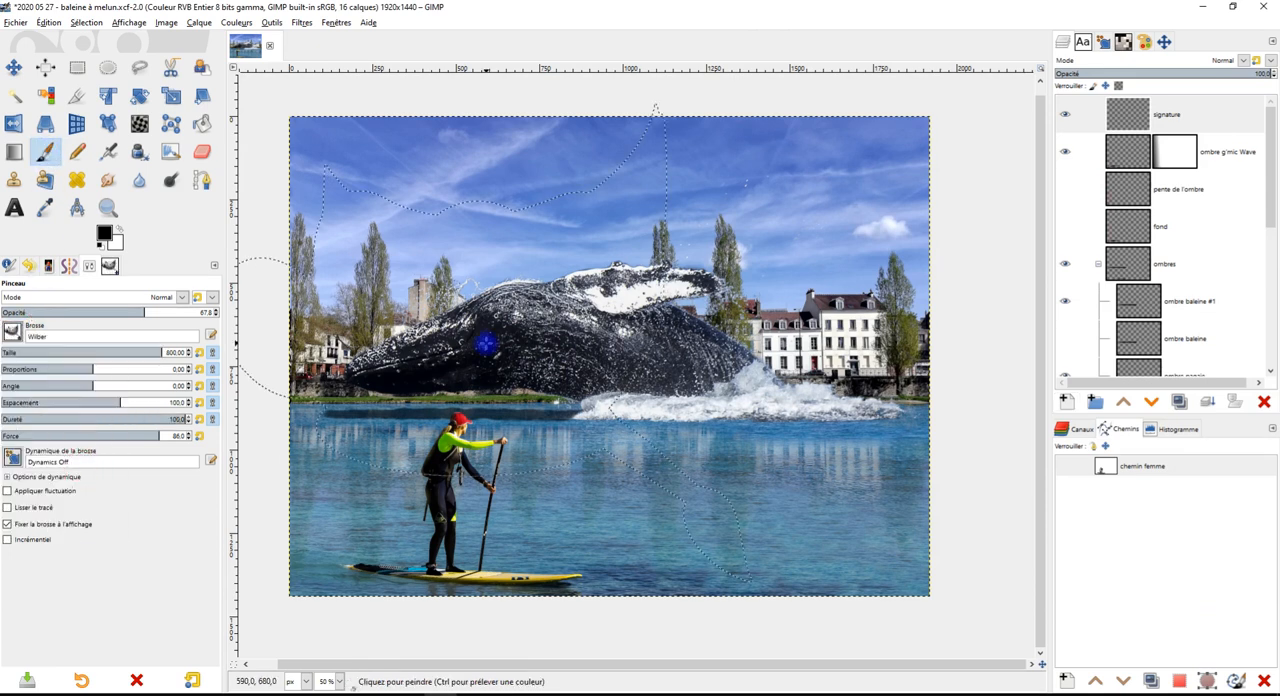
click(14, 331)
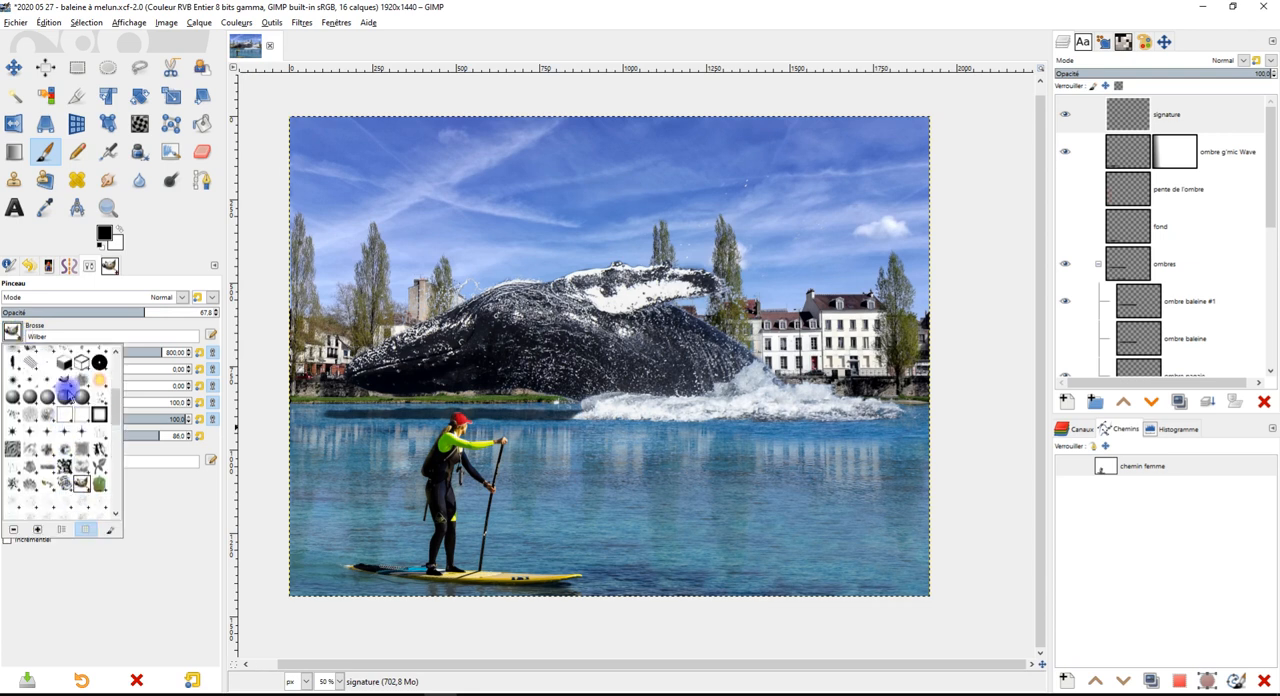
double_click(66, 385)
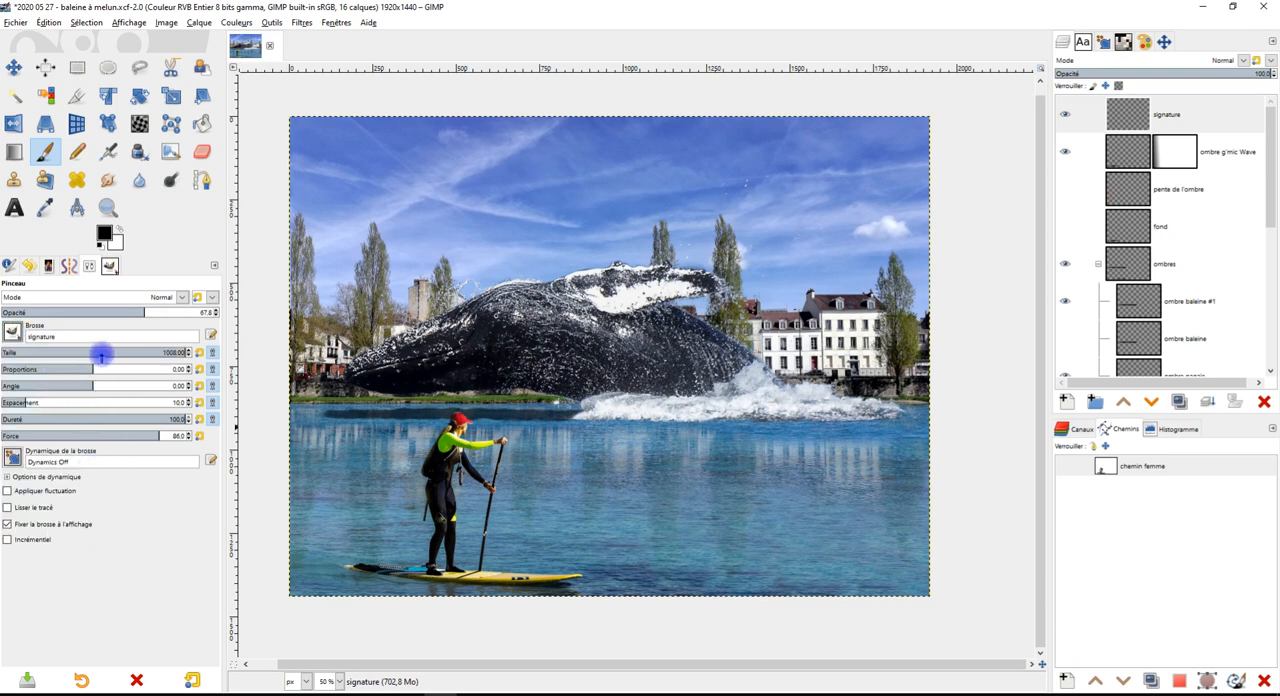
click(101, 353)
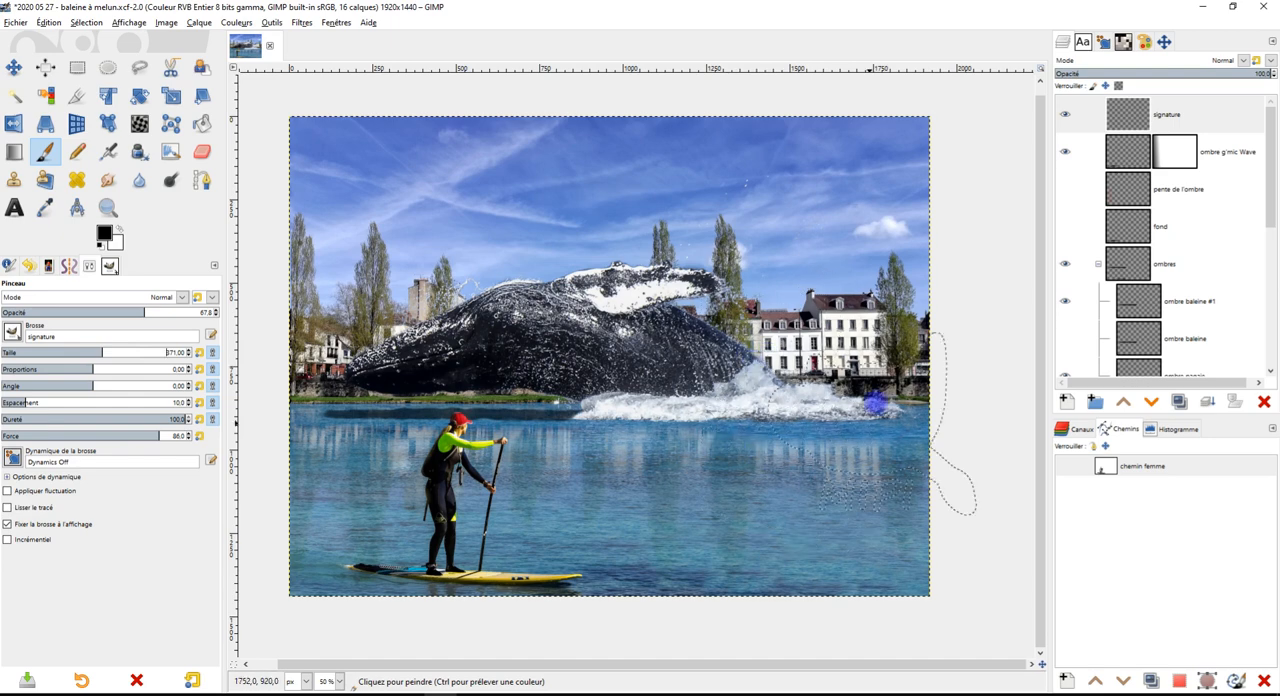
Stamp the signature brush once in the upper-right corner of the sky and save the image
scroll(871, 177, up, 3)
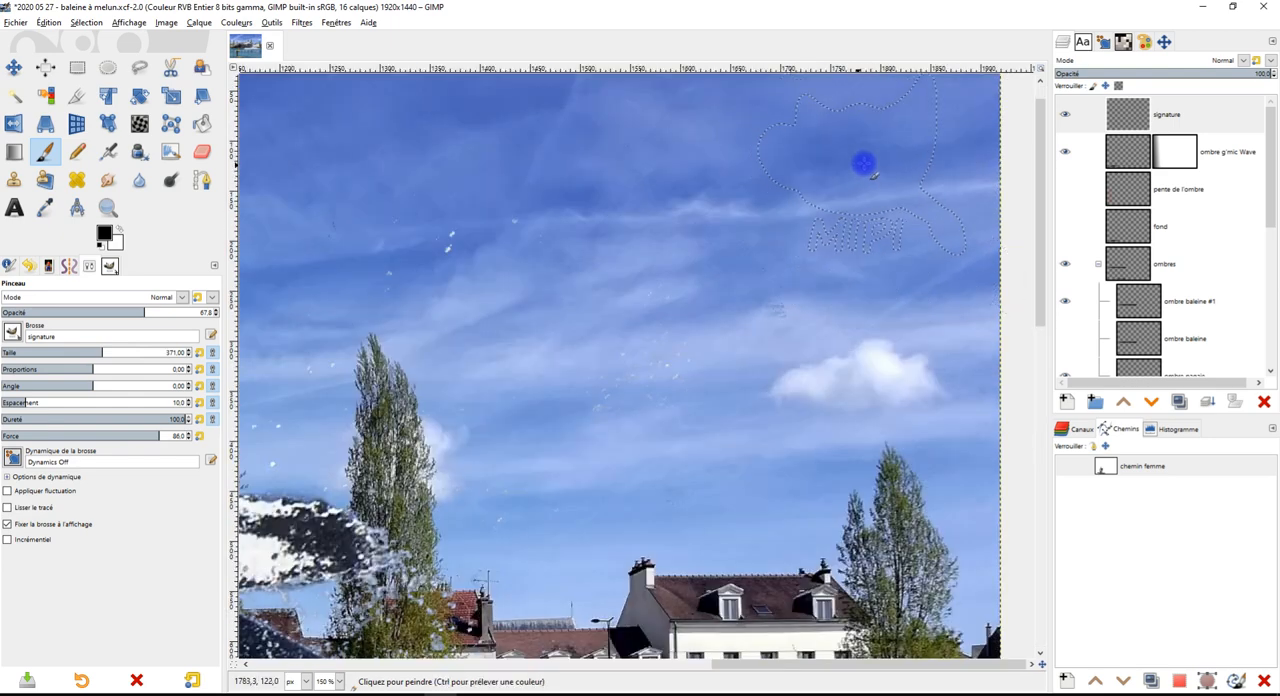
scroll(872, 175, up, 2)
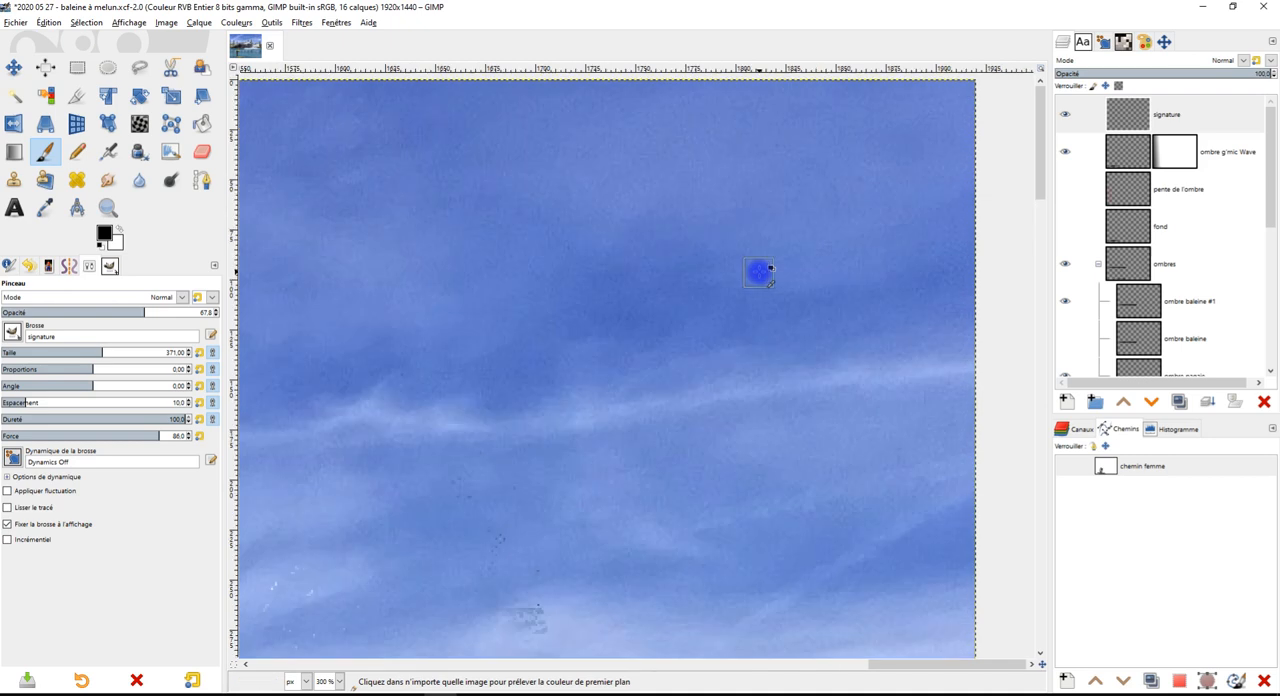
scroll(748, 265, down, 1)
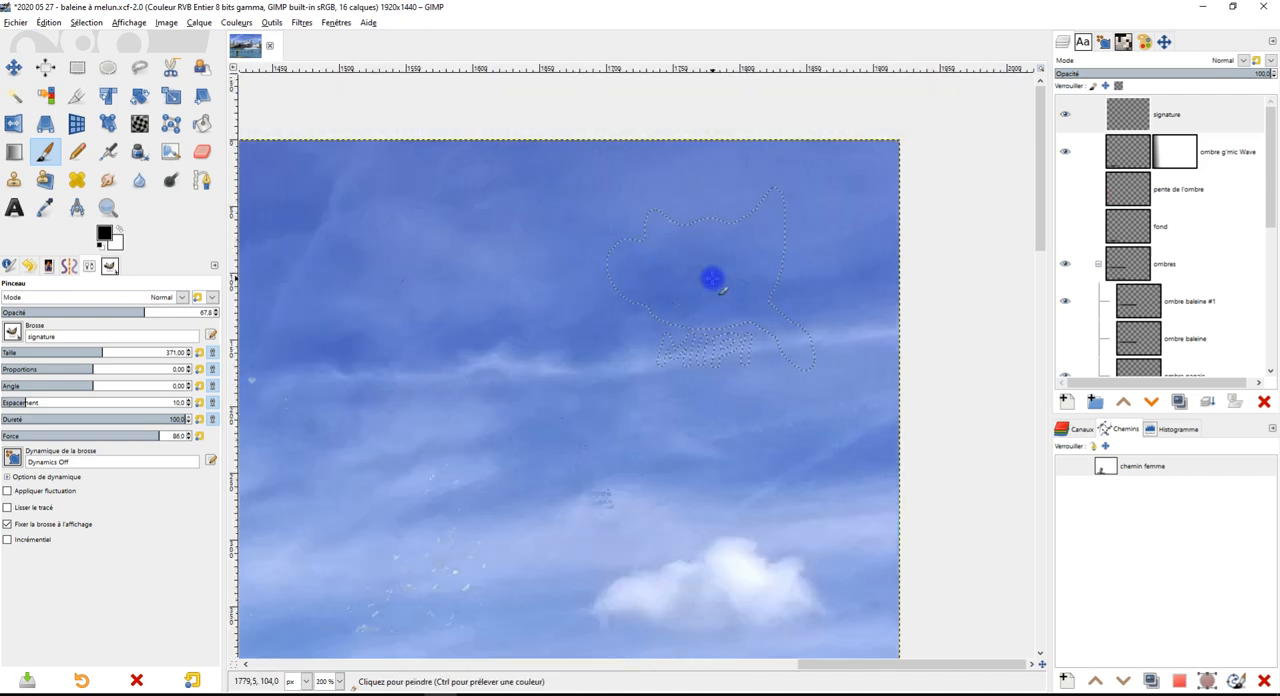
click(711, 278)
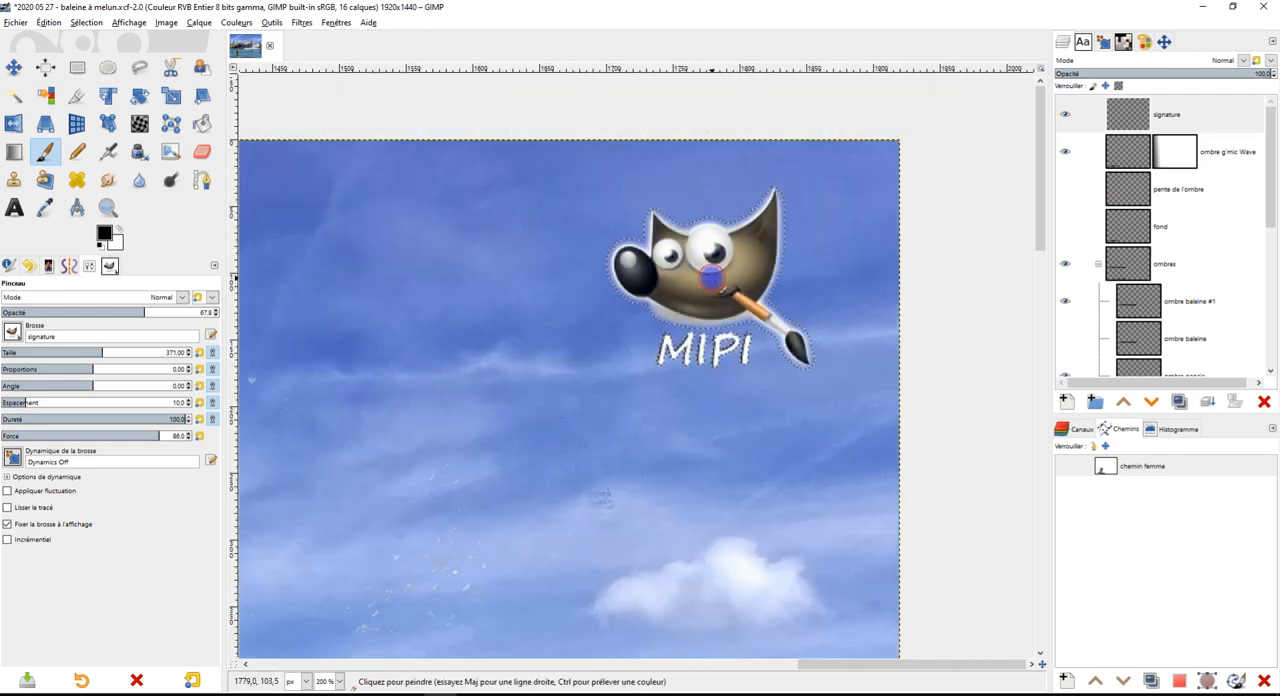
scroll(740, 404, down, 4)
scroll(740, 404, down, 2)
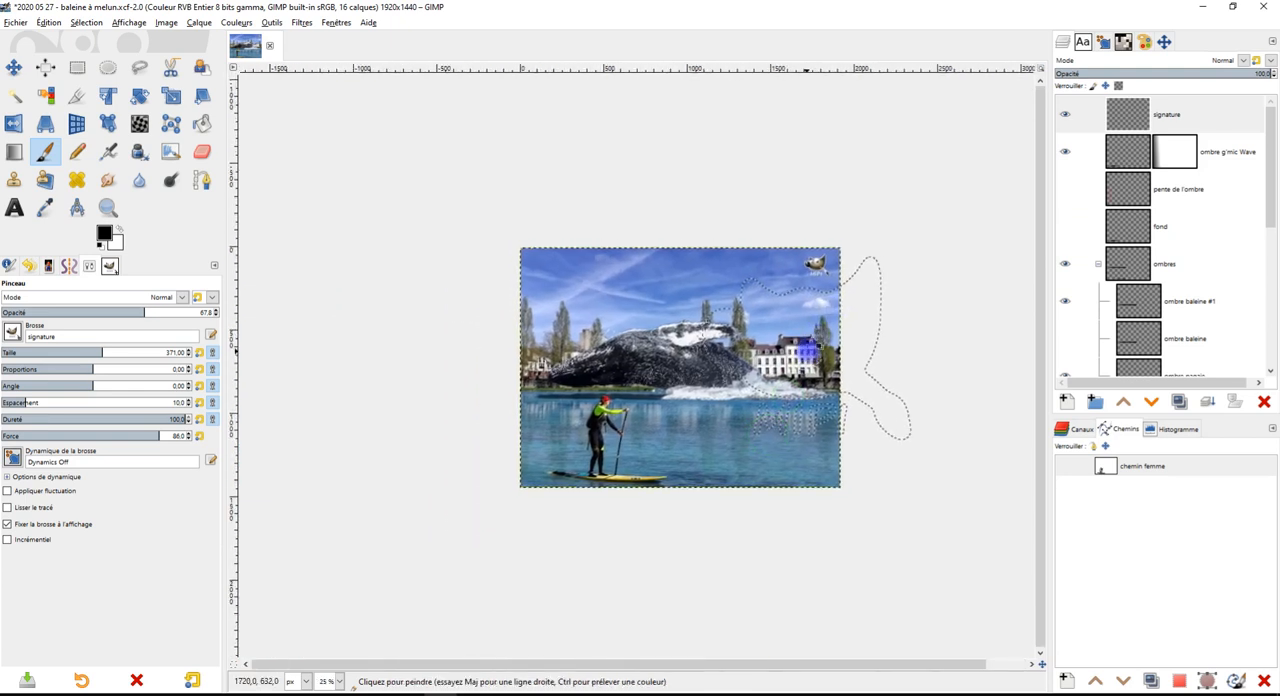
scroll(797, 378, up, 1)
scroll(797, 378, up, 1)
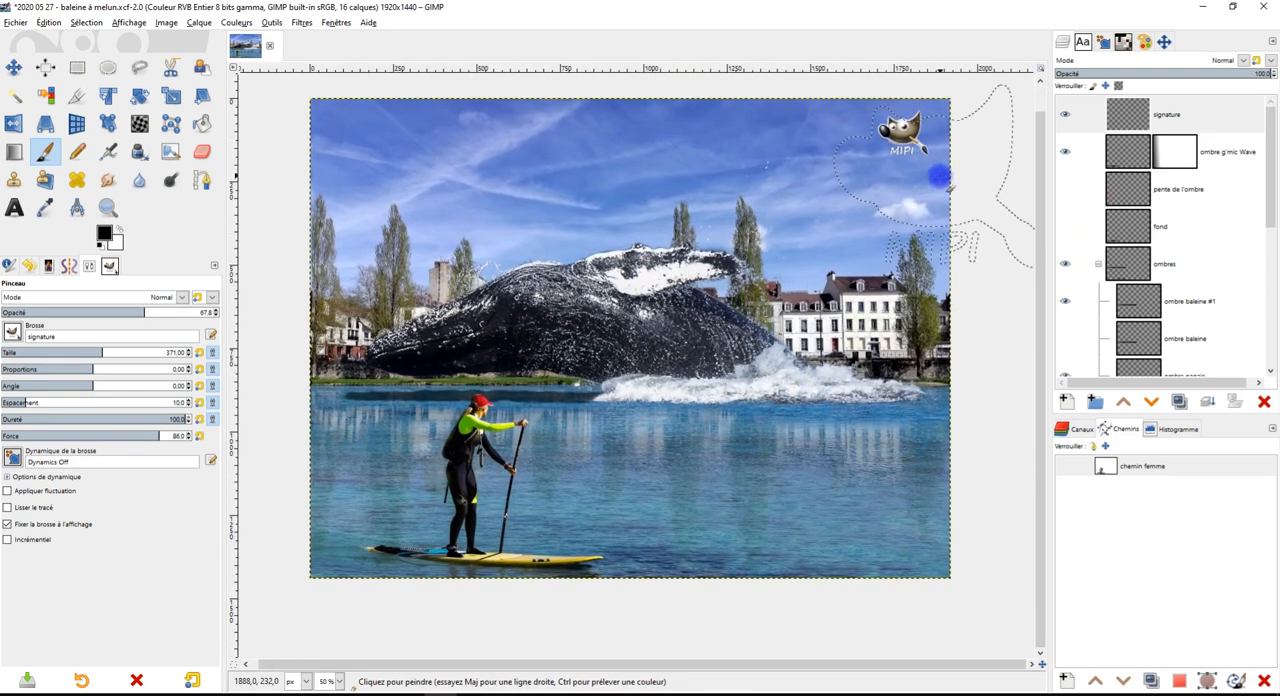
key(ctrl+s)
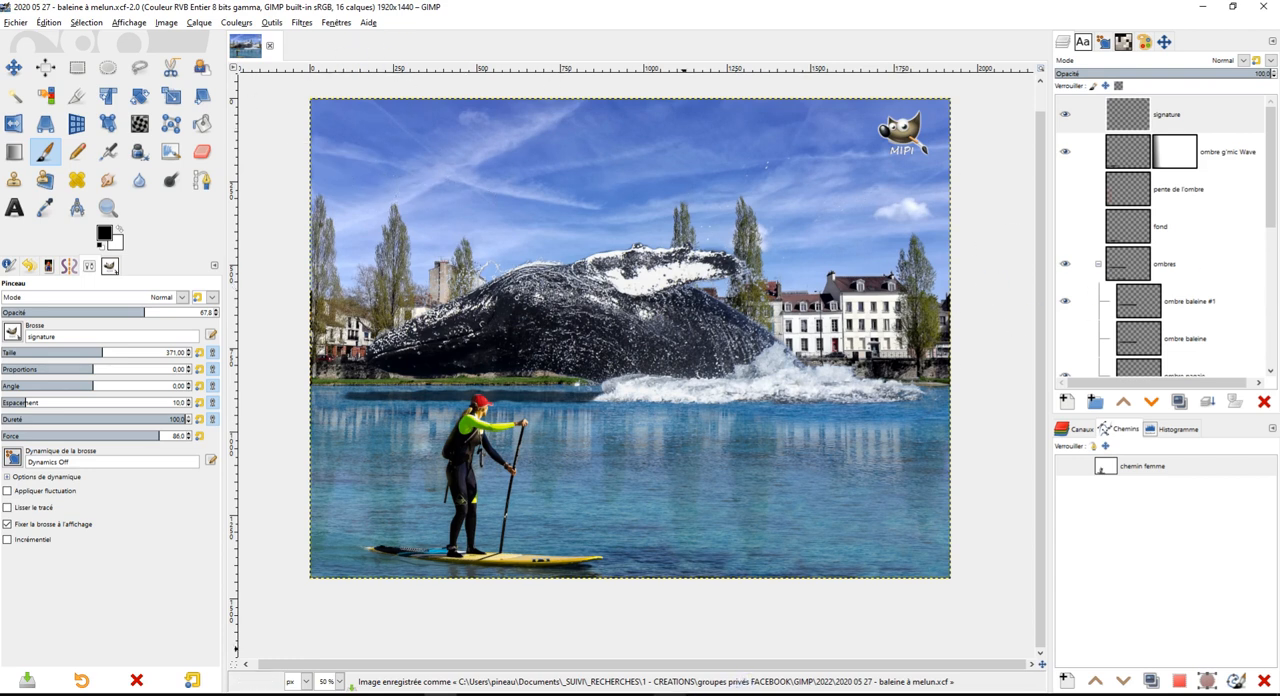
Switch to Discord in the browser and stop the screen stream in the "Salle d'étude 1" room
mouse_move(669, 695)
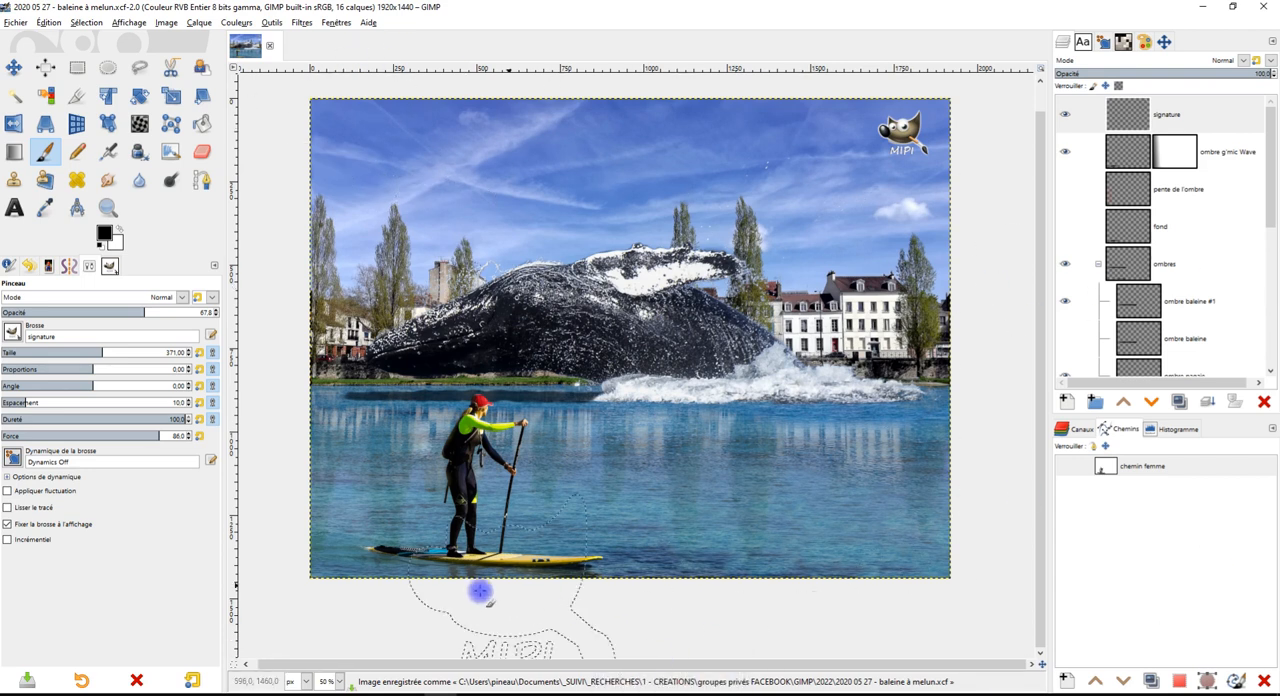
click(1203, 8)
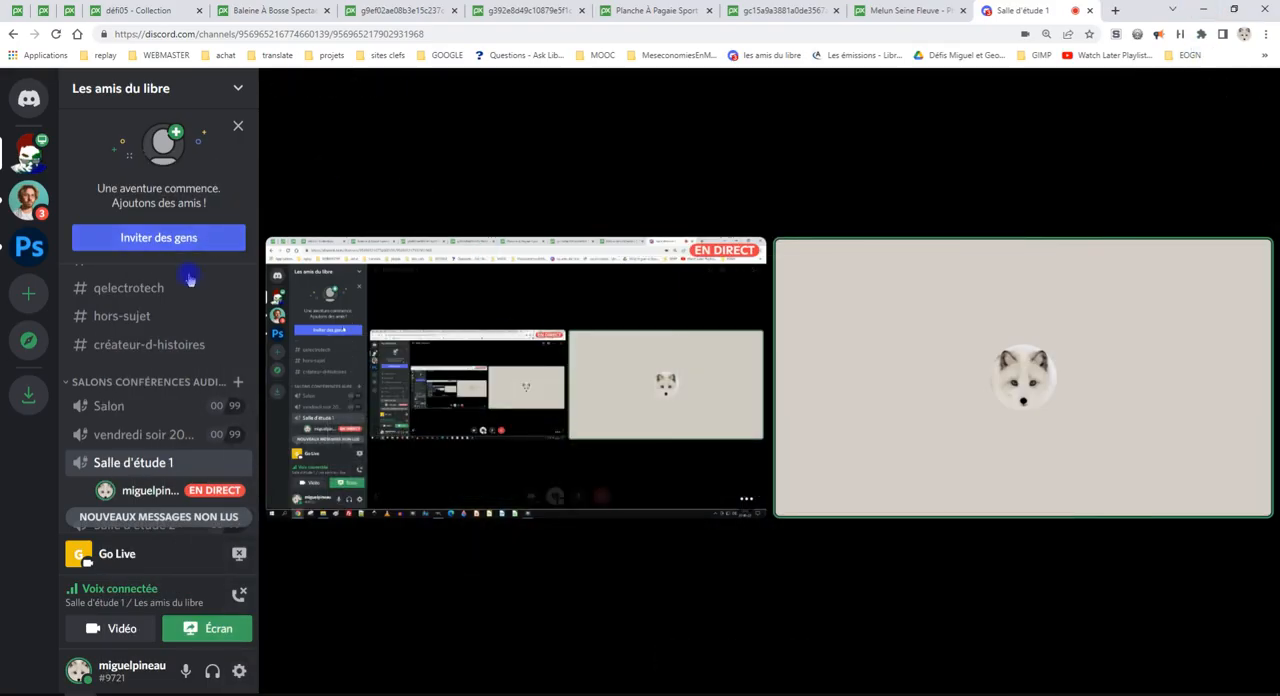
scroll(188, 282, up, 5)
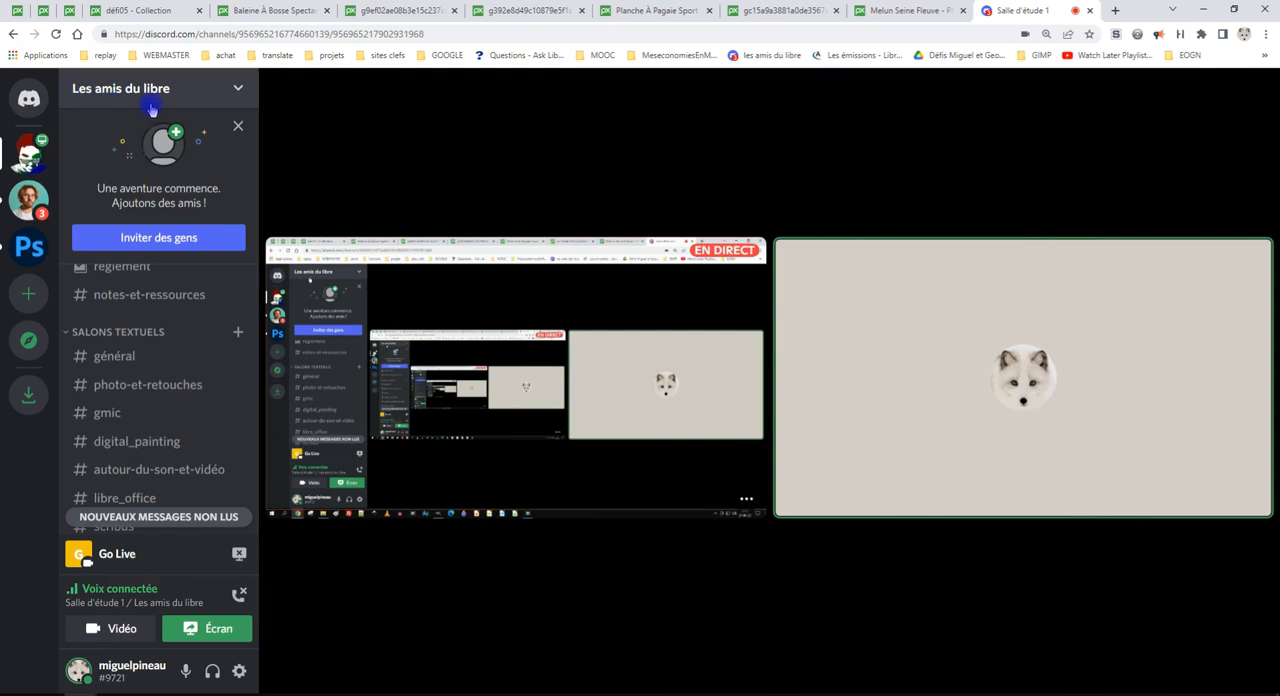
scroll(180, 383, down, 5)
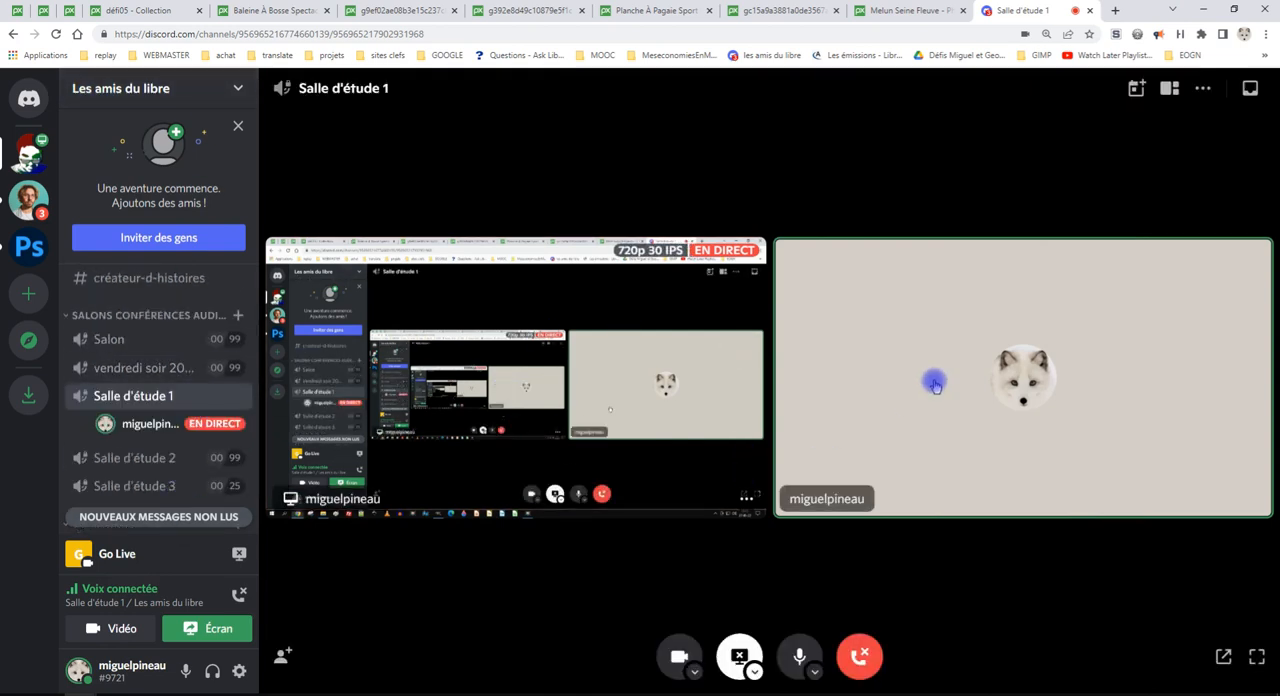
scroll(130, 300, down, 1)
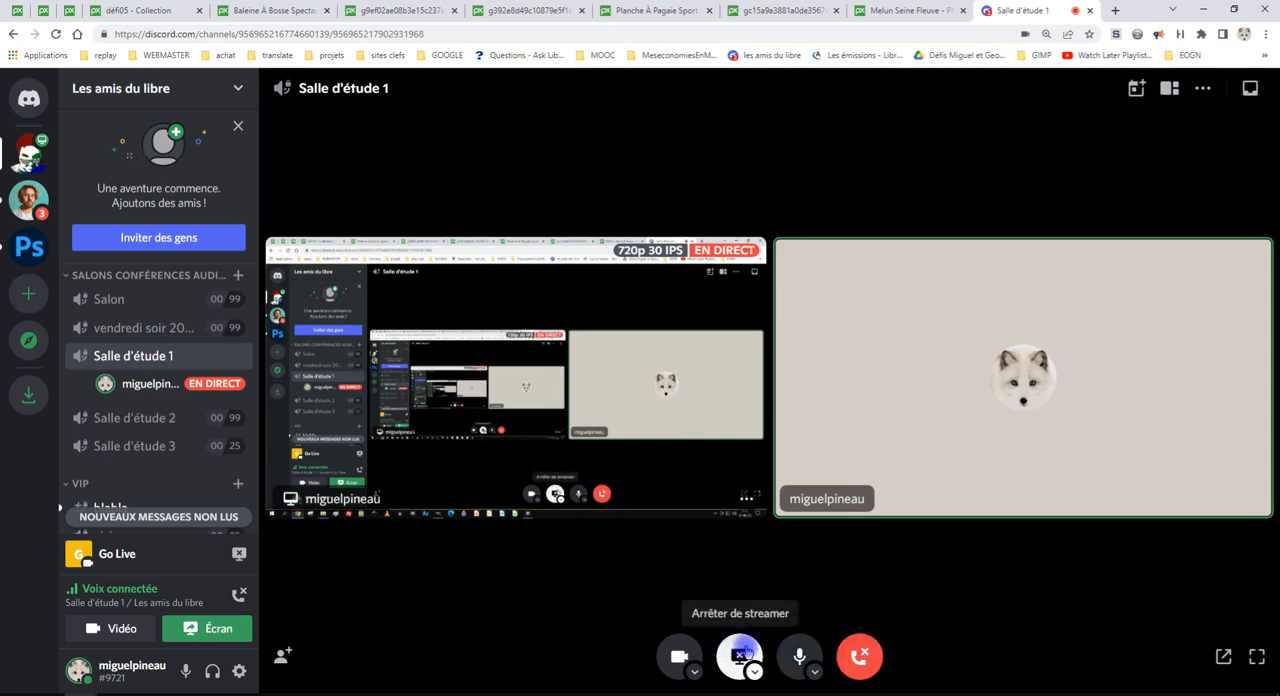
click(744, 654)
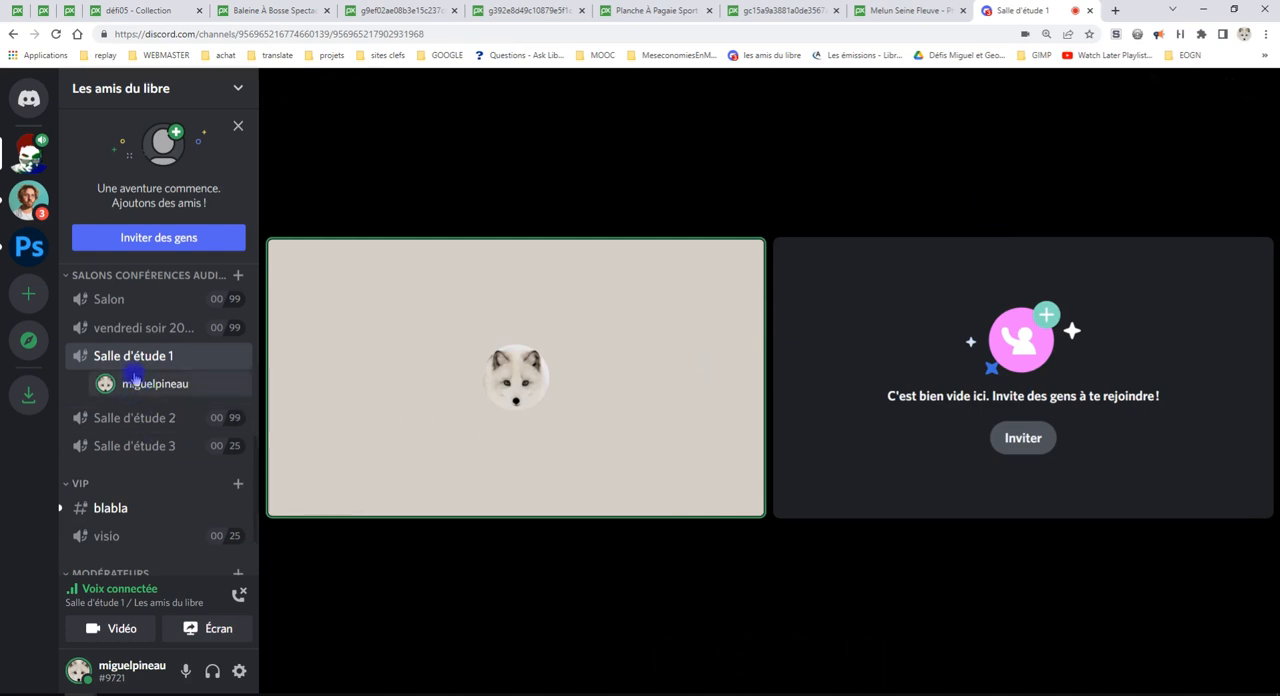
Open the photo-et-retouches text channel of the "Les amis du libre" server and look through its recent posts
scroll(155, 470, up, 1)
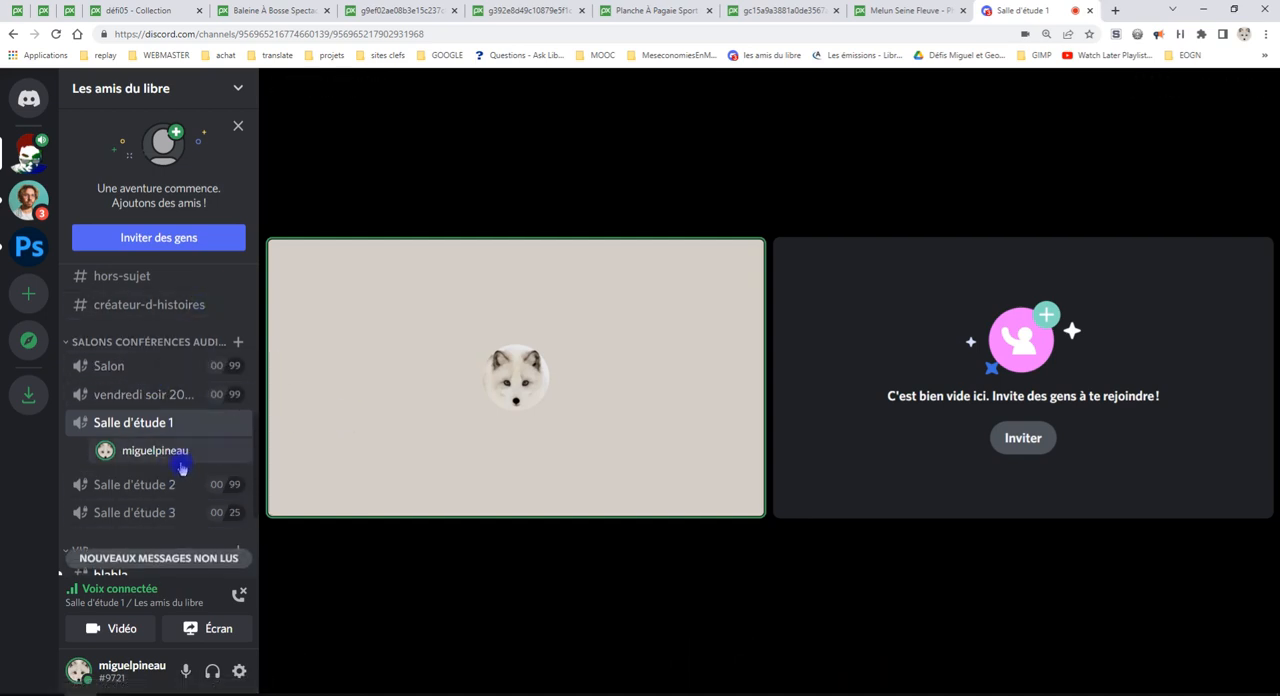
scroll(177, 394, up, 4)
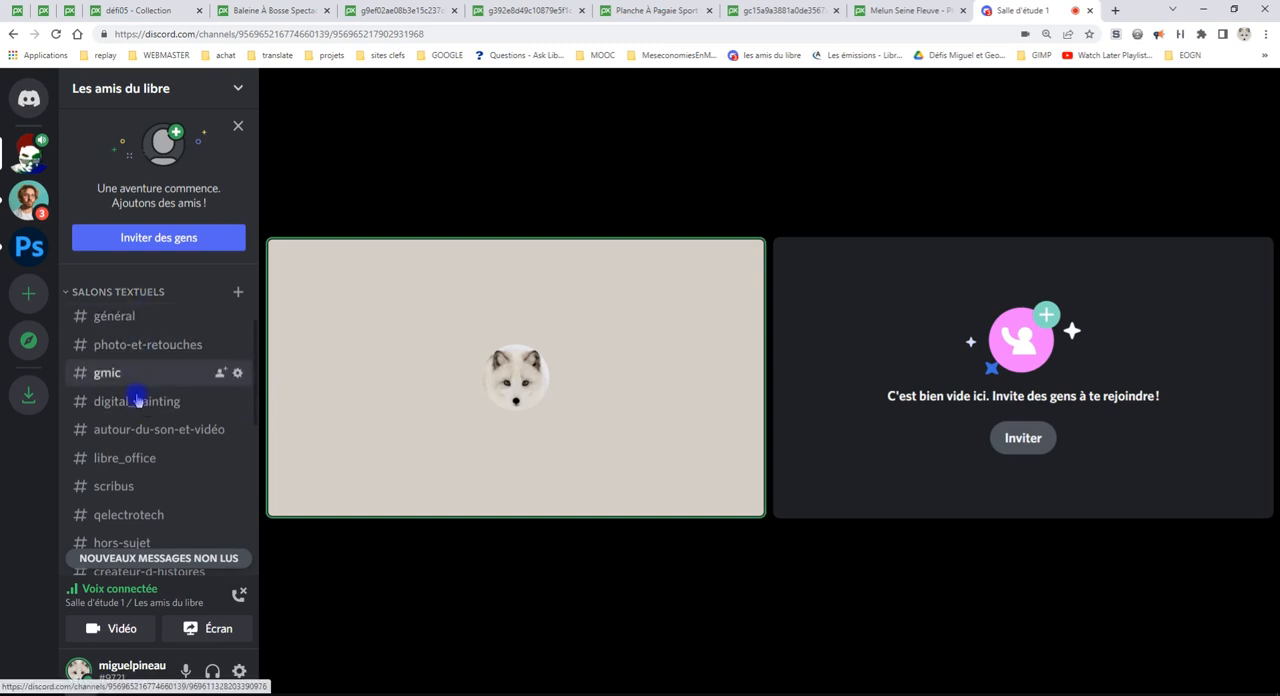
click(131, 344)
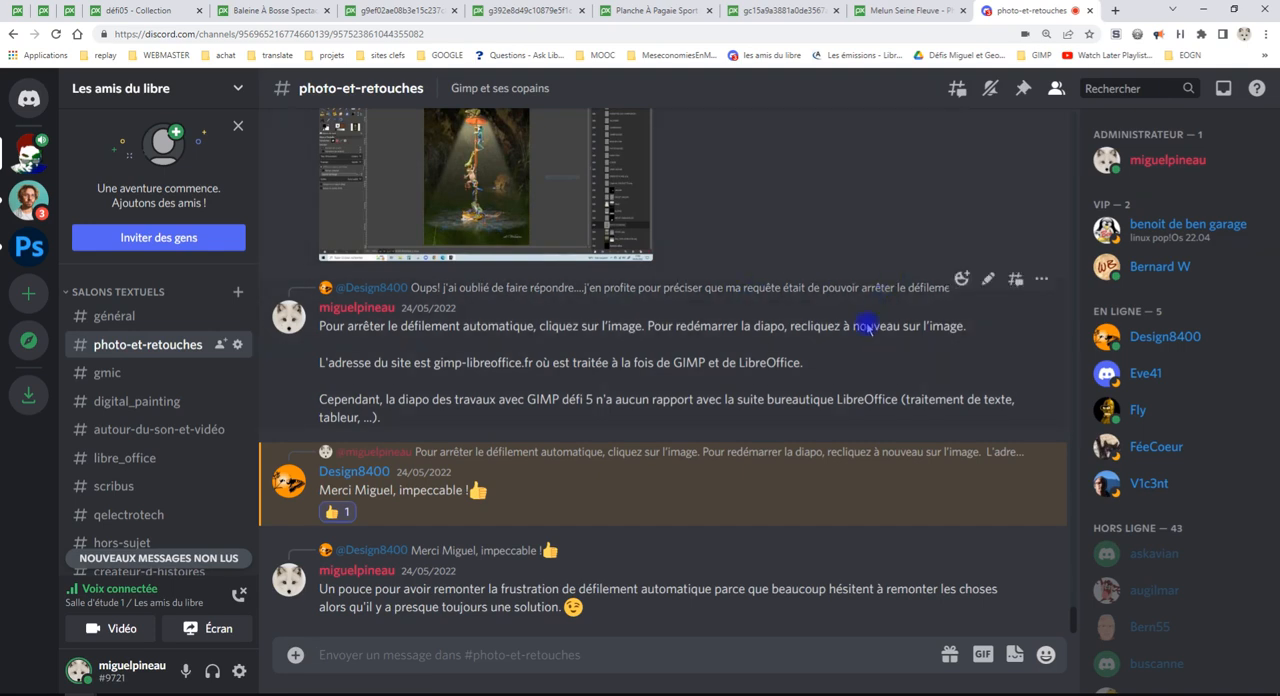
scroll(588, 510, up, 2)
scroll(588, 510, down, 2)
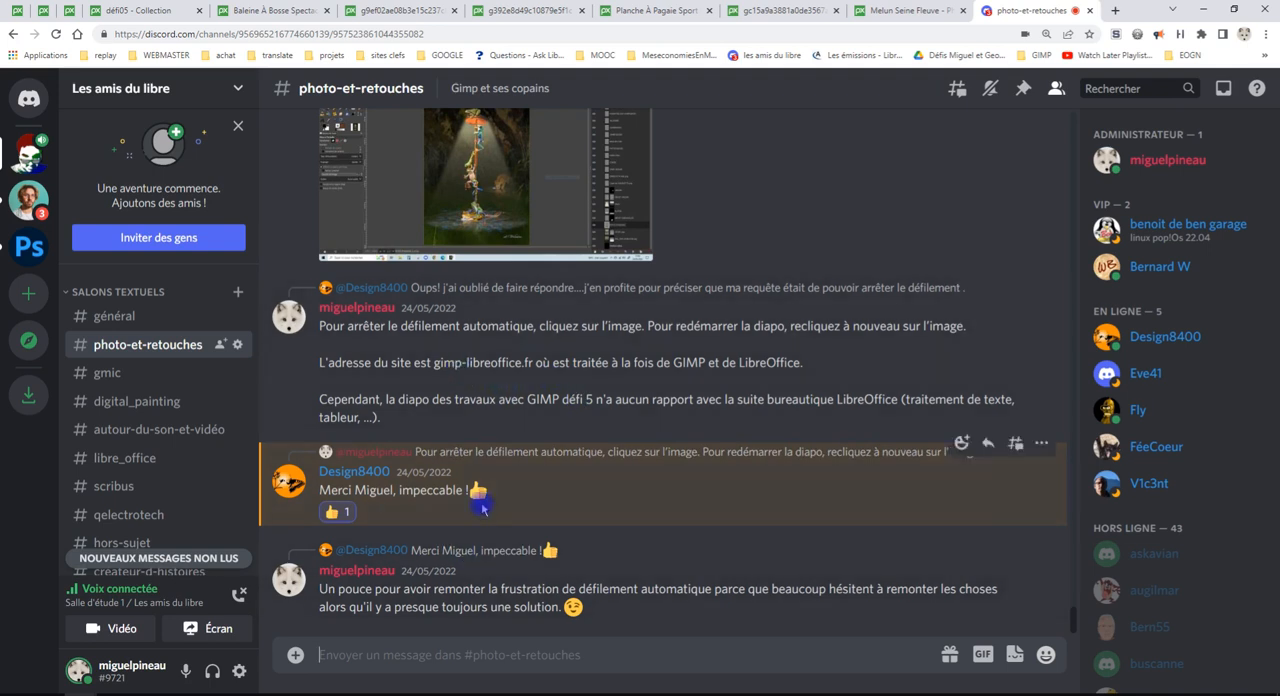
scroll(498, 396, up, 1)
scroll(498, 396, up, 2)
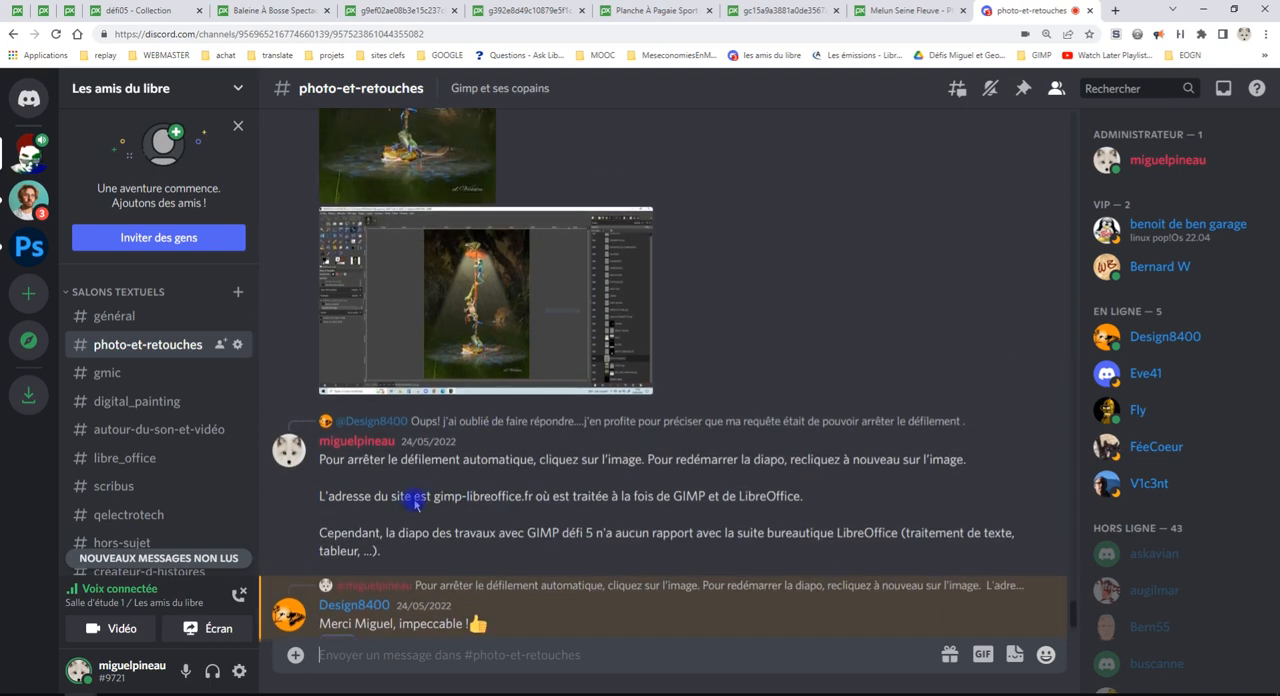
scroll(748, 533, down, 3)
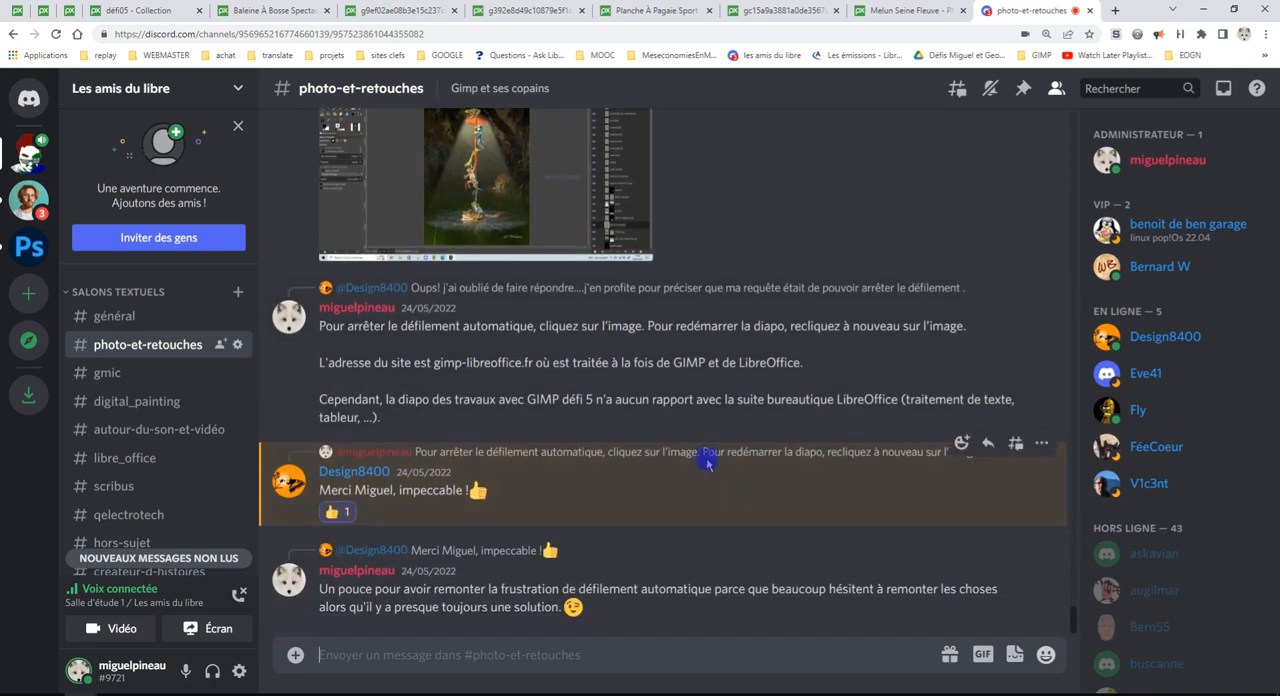
Look through the posts in the gmic and libre_office text channels
click(130, 374)
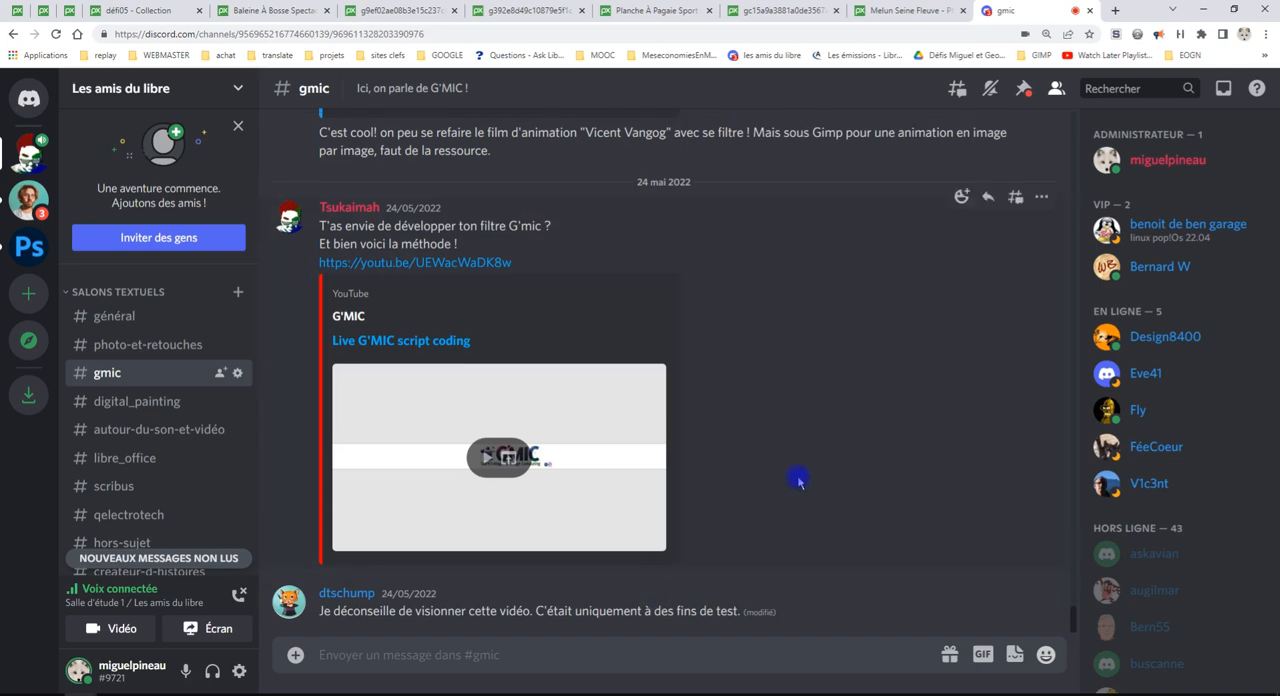
scroll(796, 480, up, 5)
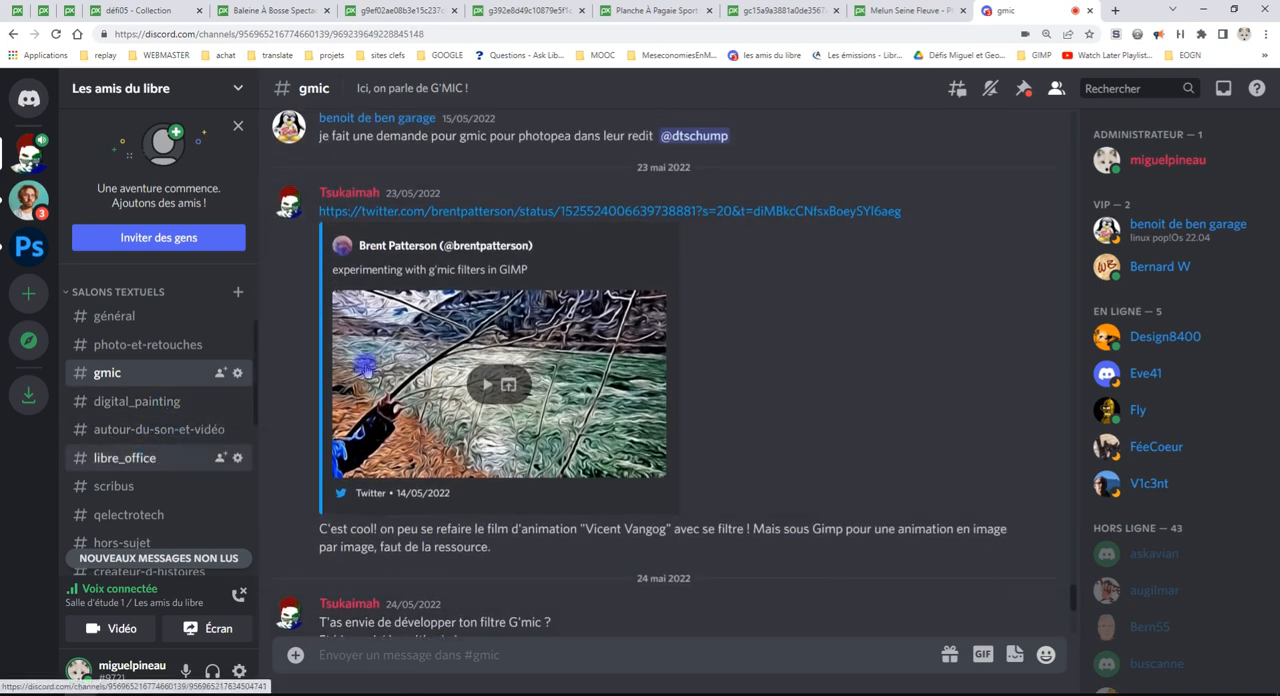
click(147, 459)
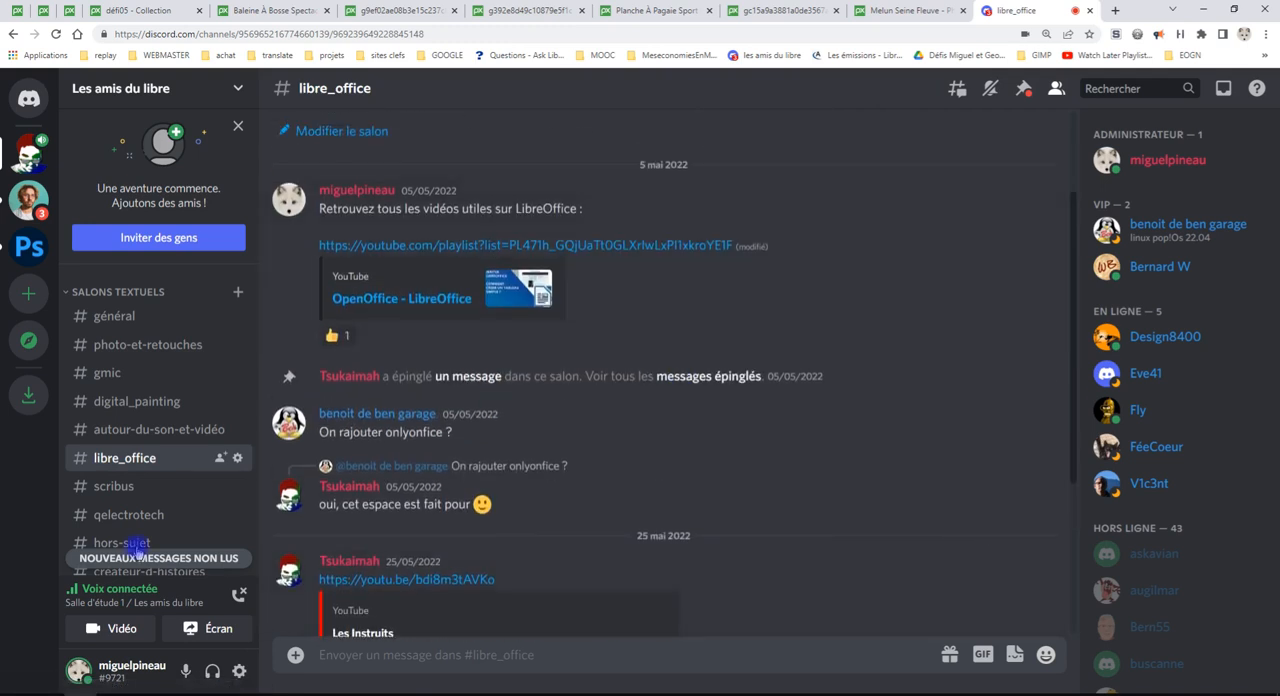
scroll(160, 500, down, 3)
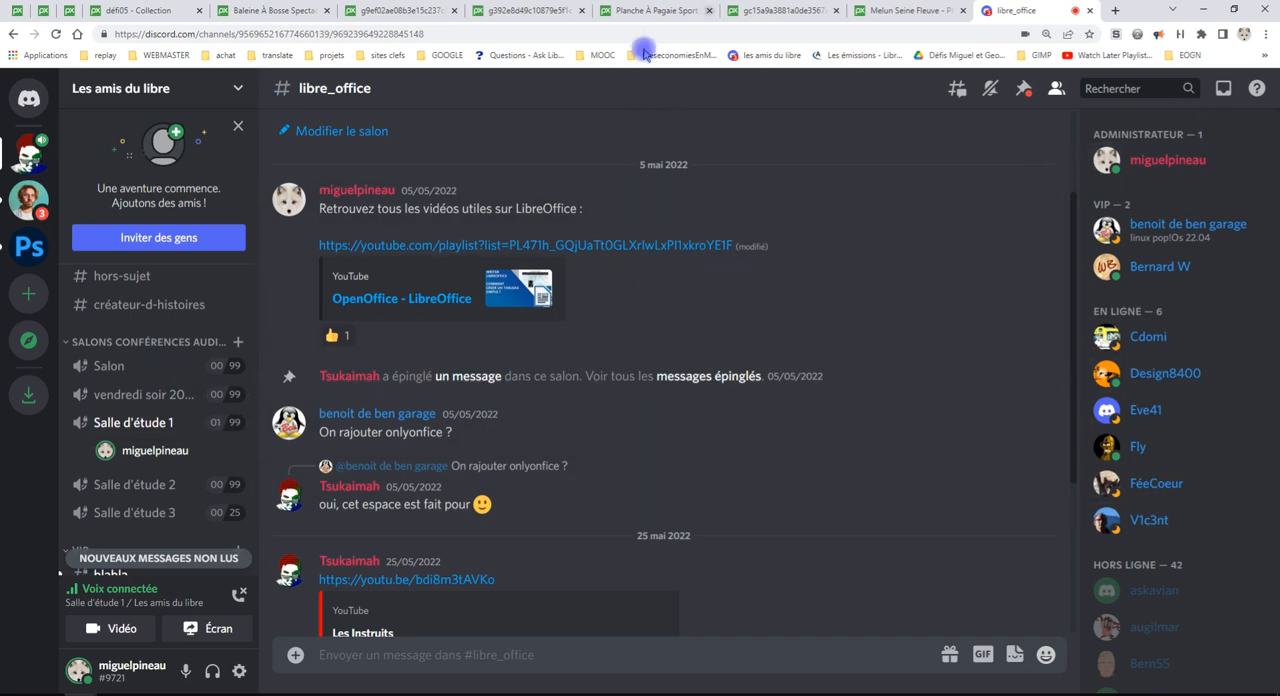
Close the Discord browser tab and switch back to the whale montage in GIMP
click(1090, 11)
click(440, 694)
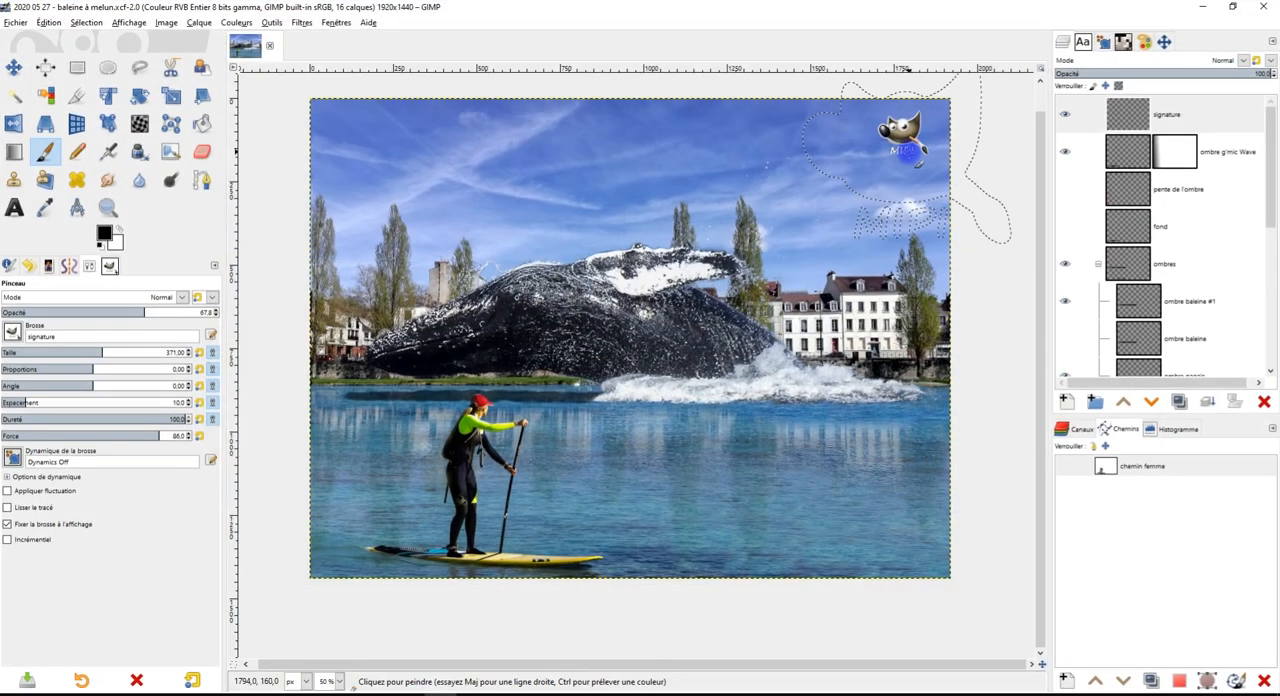
Activate the Rectangle Select tool and collapse the "ombres" layer group
click(79, 68)
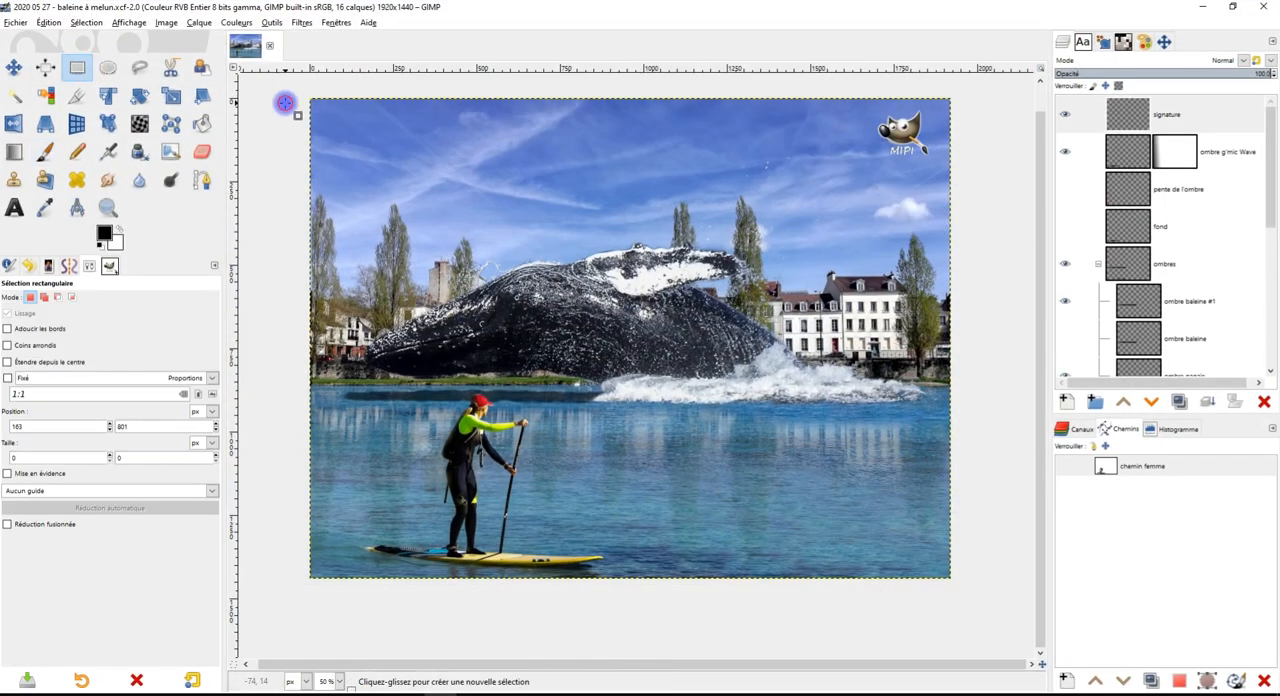
scroll(1168, 298, down, 5)
scroll(1184, 270, up, 5)
click(1098, 265)
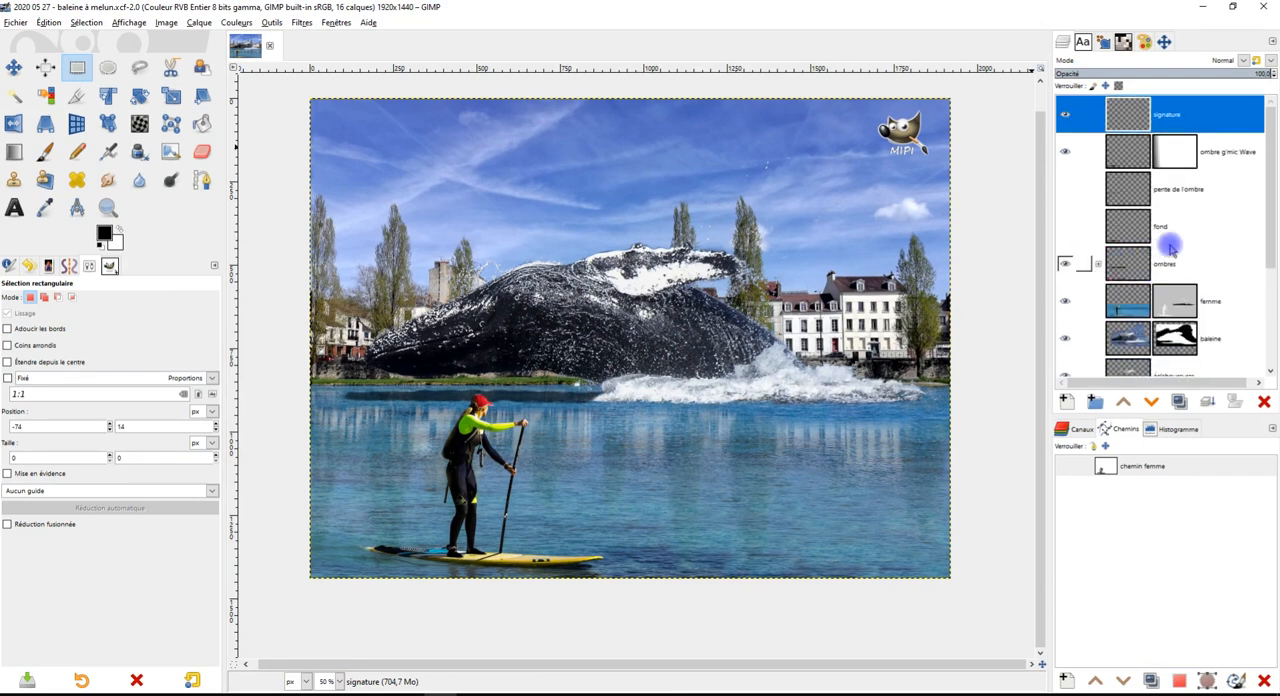
Hide the three backup layers "Copie de baleine", "Copie de femme" and "Copie de baleine #1"
scroll(1163, 251, down, 4)
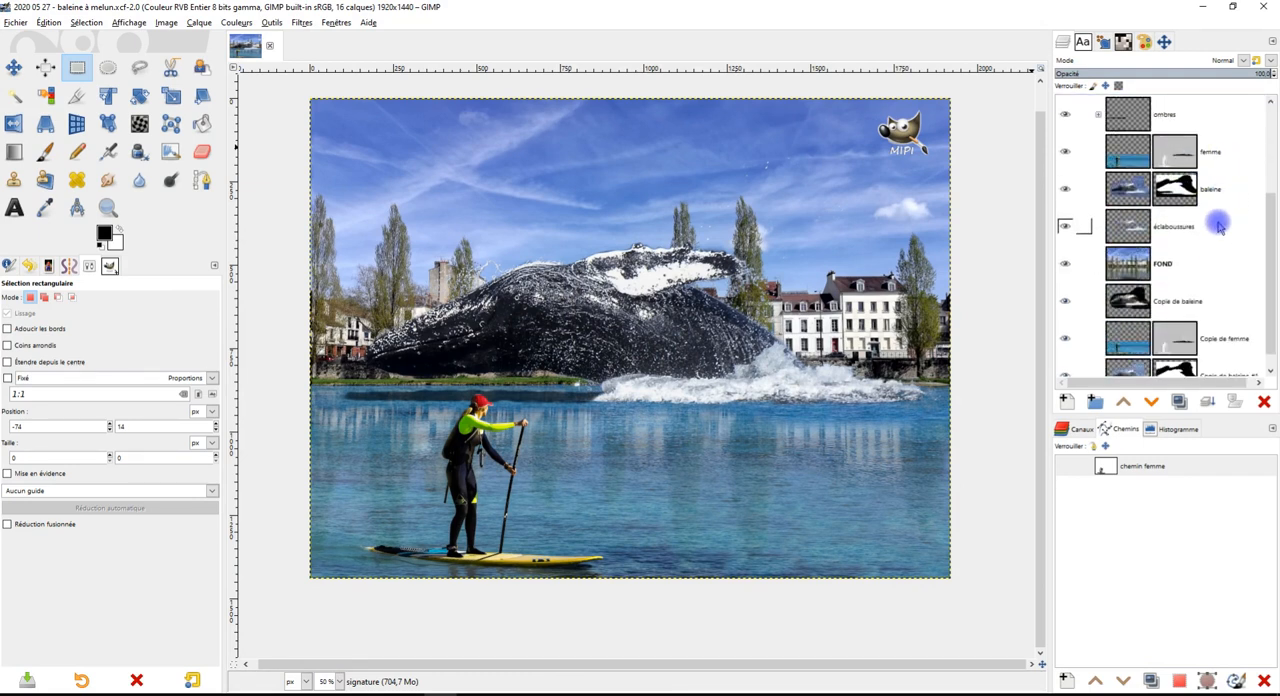
scroll(1197, 267, down, 1)
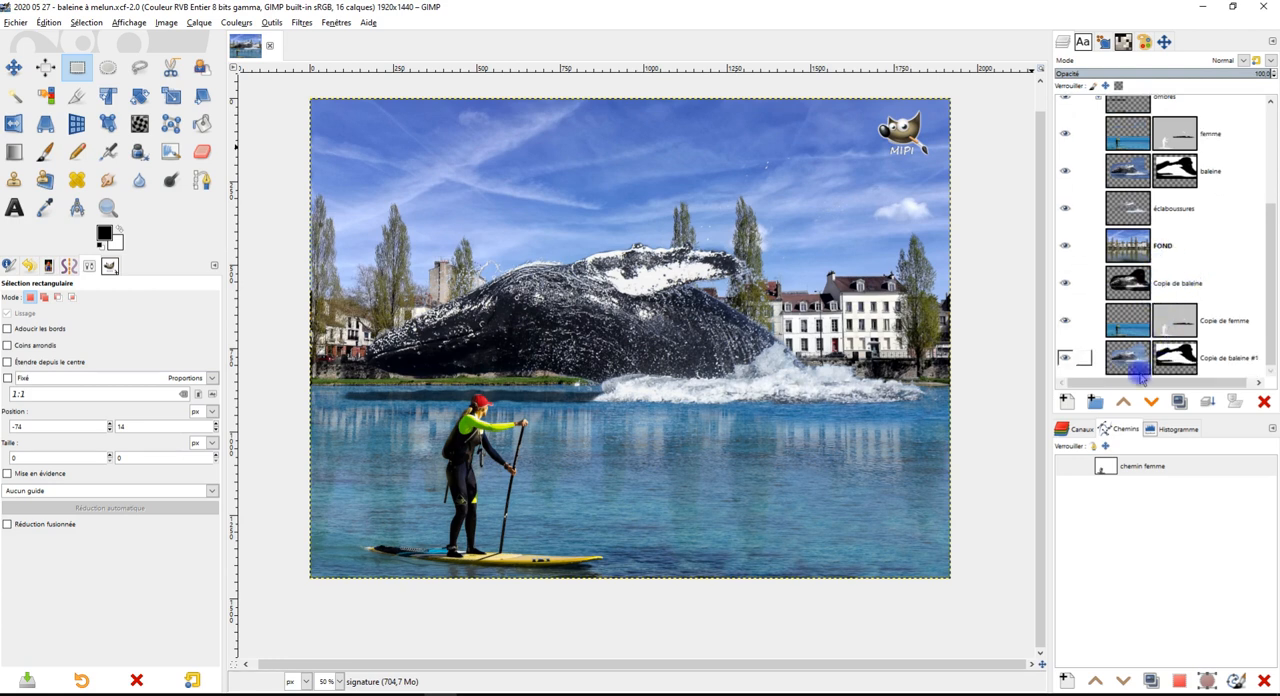
click(1067, 283)
click(1067, 320)
click(1065, 355)
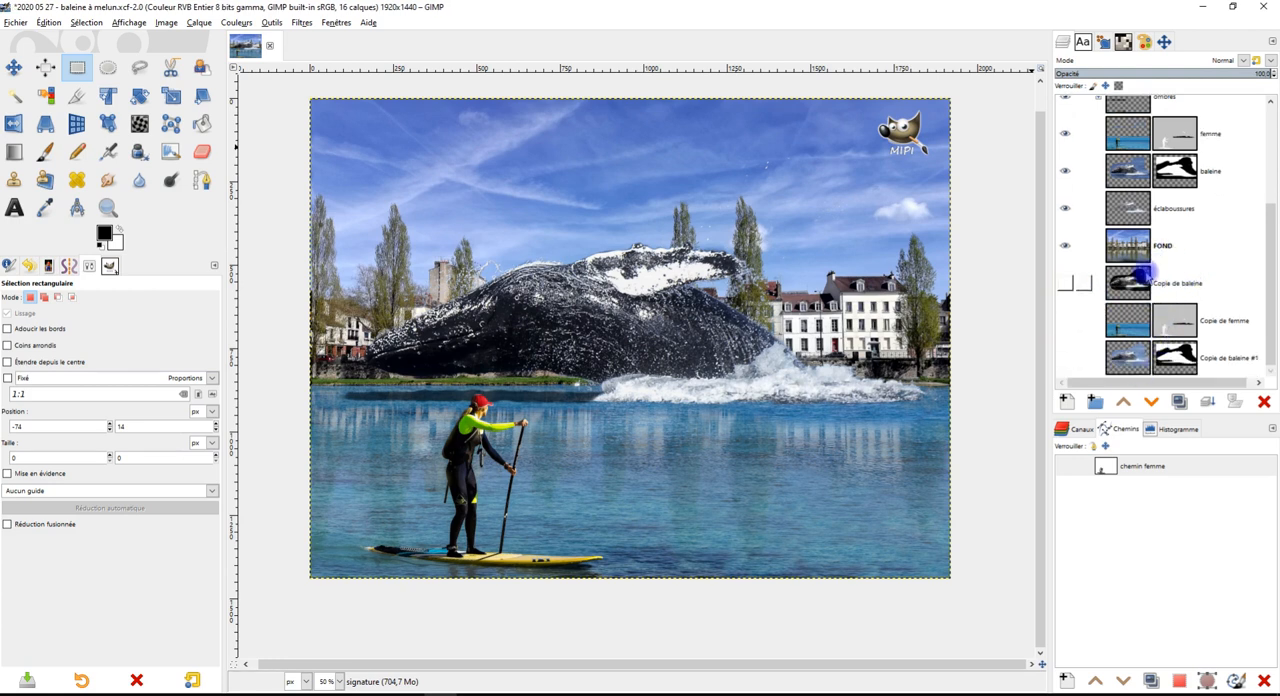
scroll(1231, 263, up, 5)
scroll(1231, 259, down, 5)
Create a layer group just above the "Copie de baleine" layer and name it "archives"
click(1222, 296)
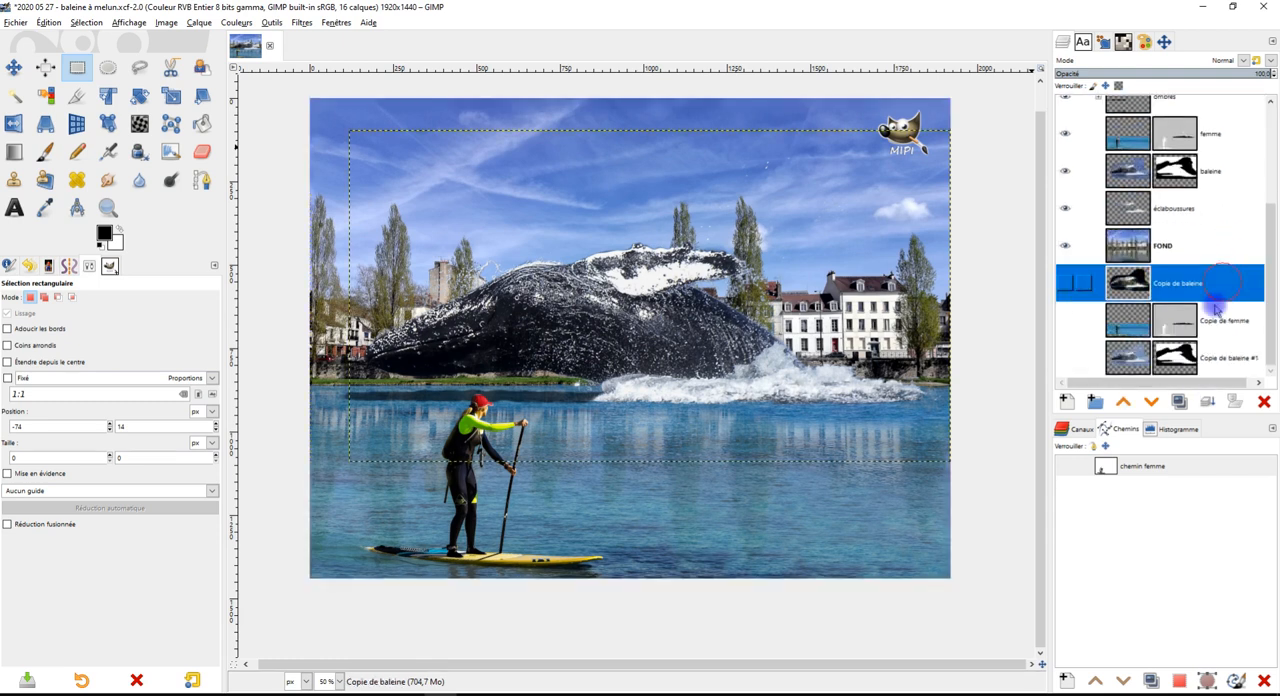
click(1095, 401)
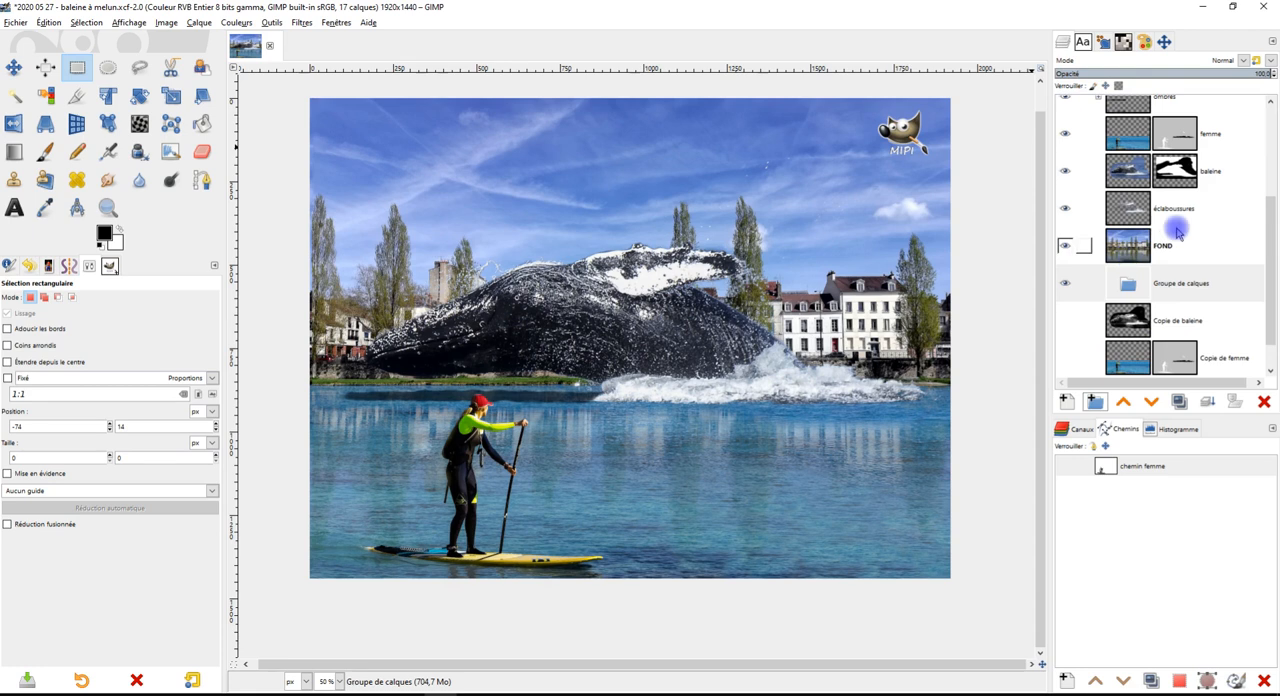
double_click(1168, 284)
text(archi)
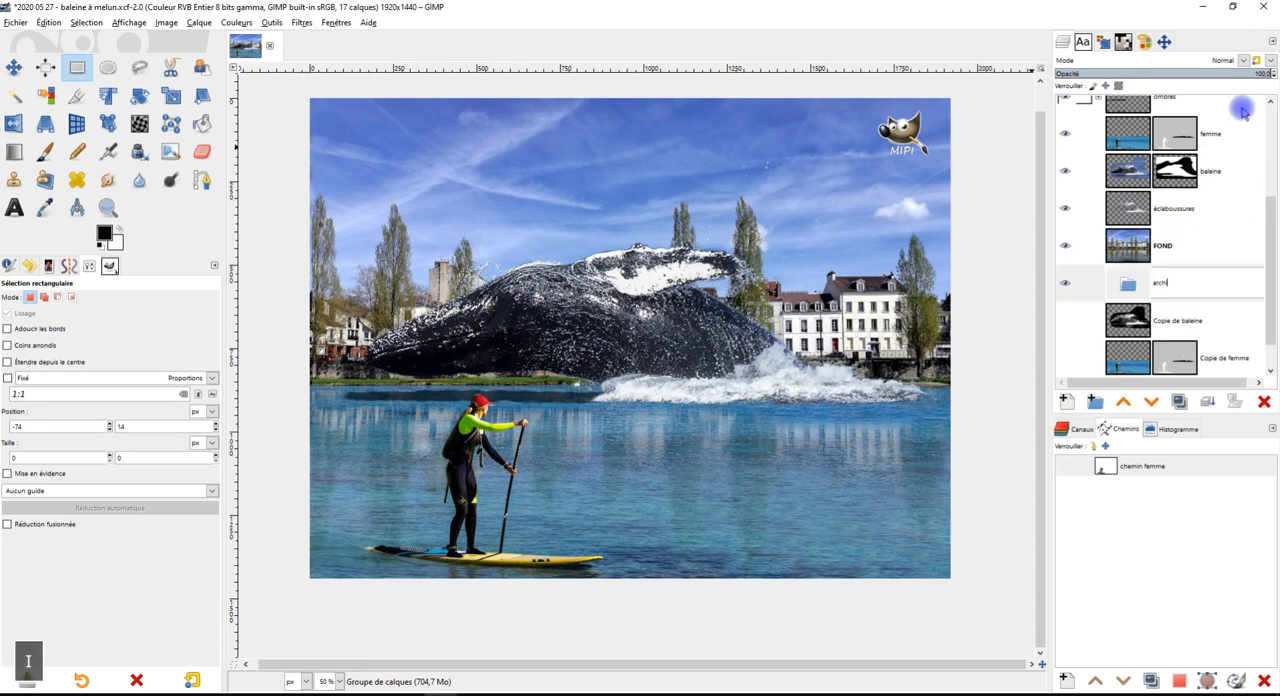
text(ves)
key(Return)
Move the three backup copy layers into the "archives" group, then collapse and hide the group
drag(1130, 320, 1140, 285)
drag(1130, 357, 1150, 336)
scroll(1153, 307, down, 1)
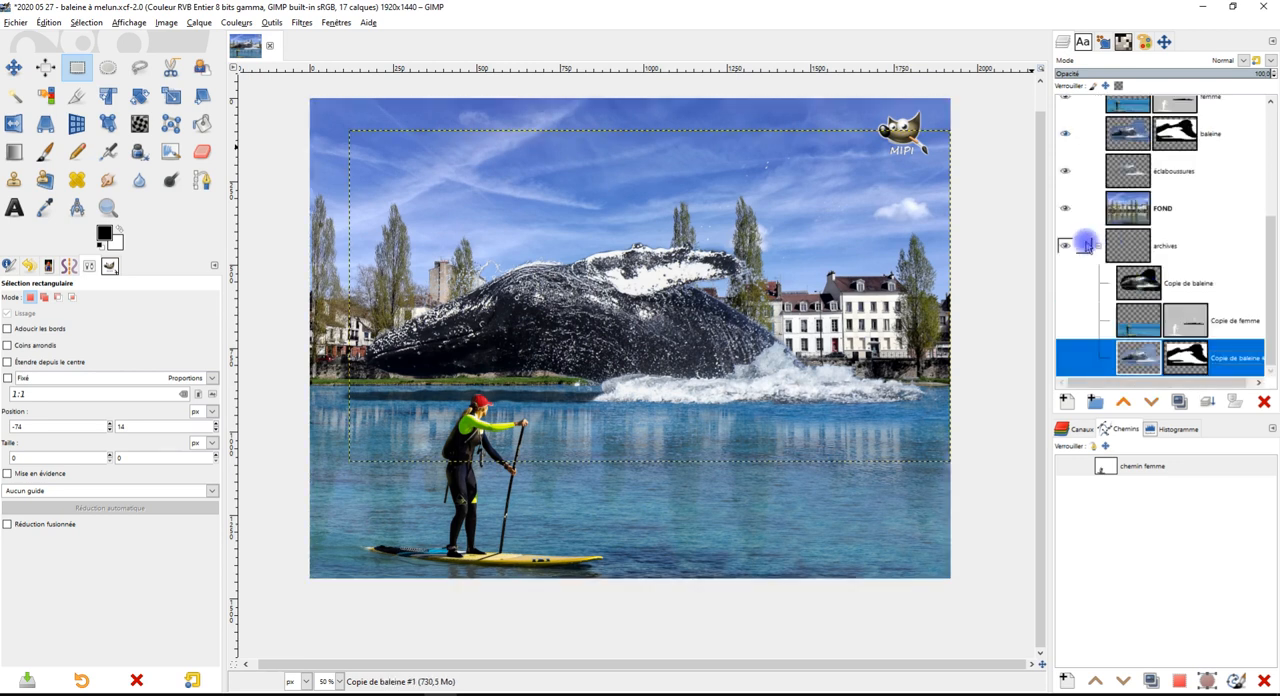
click(1096, 248)
click(1068, 356)
Move the "pente de l'ombre" layer from the upper part of the stack into the "archives" group
scroll(1208, 312, up, 2)
click(1200, 189)
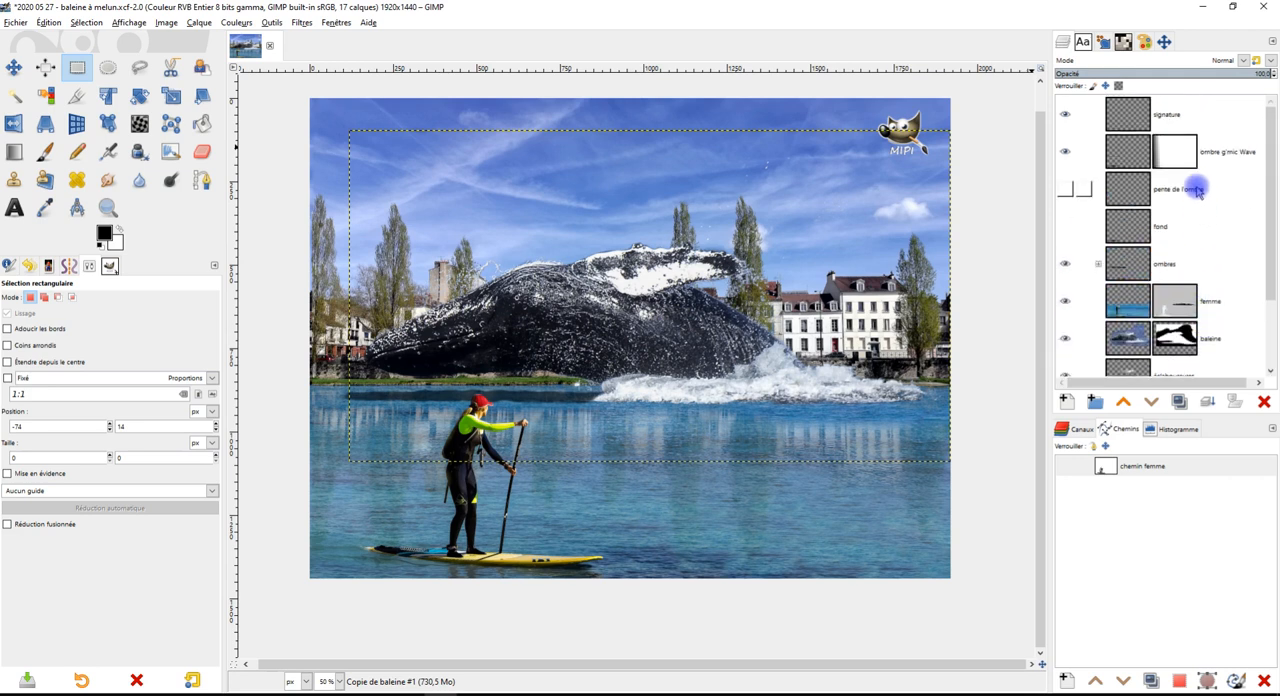
drag(1130, 195, 1155, 350)
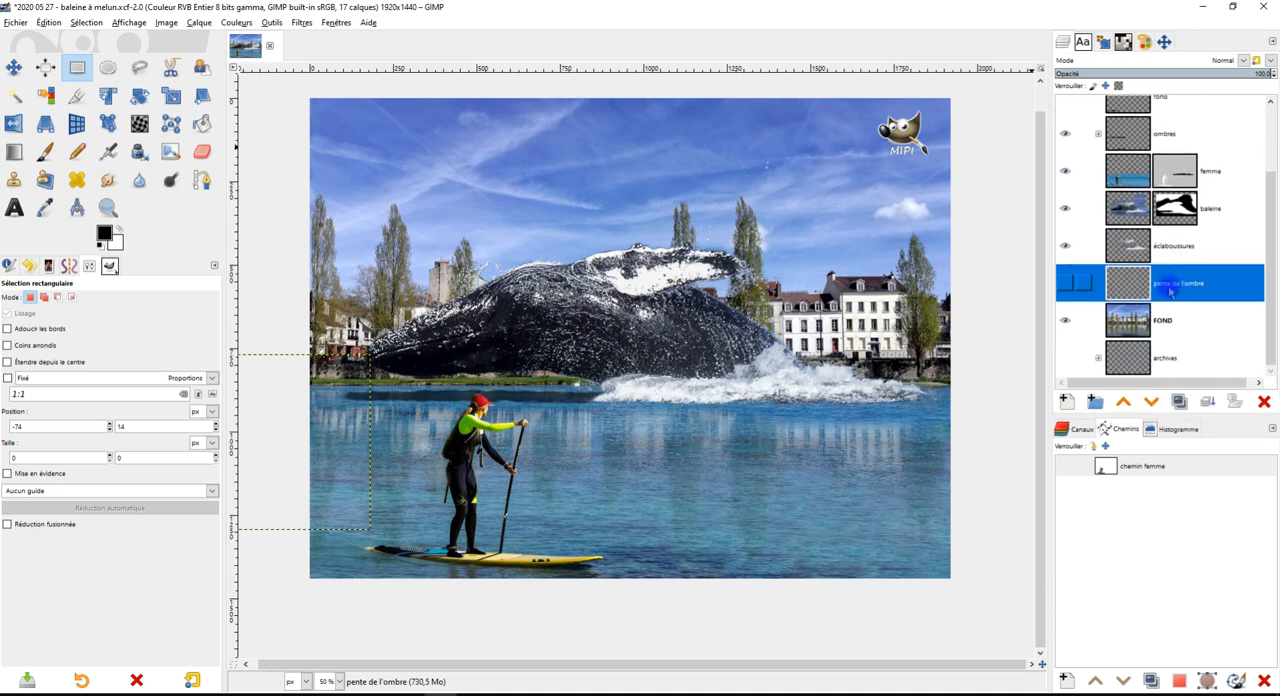
drag(1128, 283, 1160, 358)
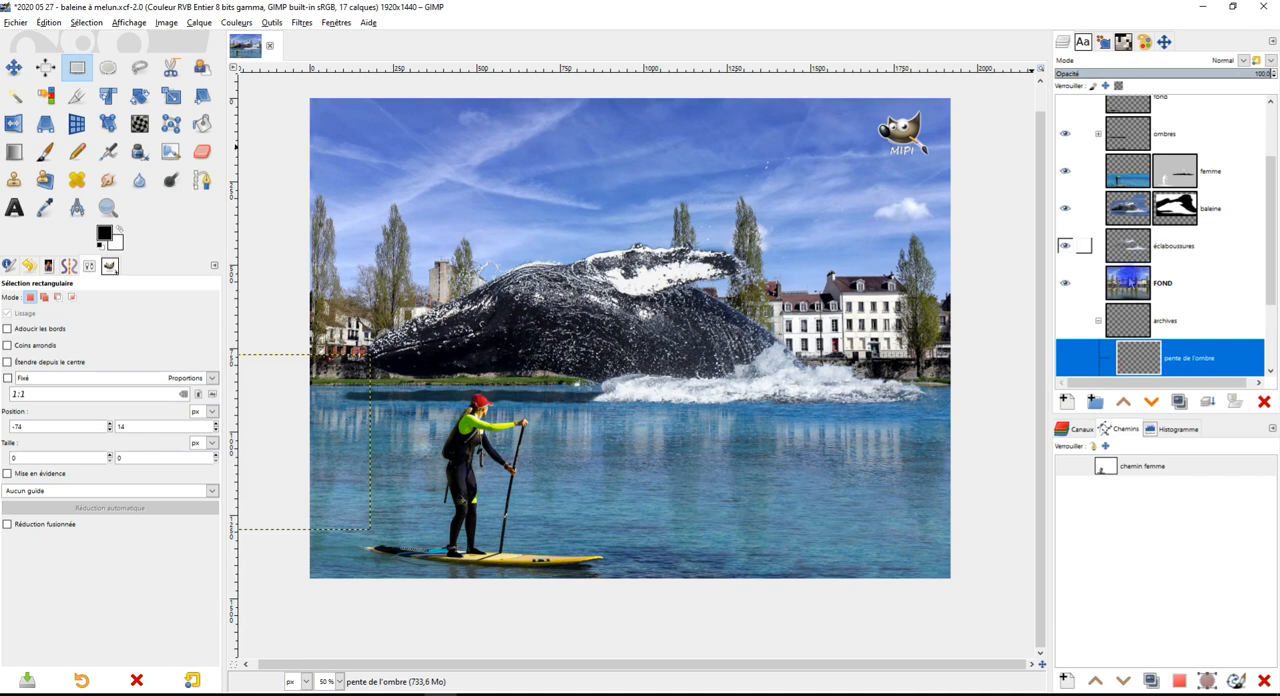
Set the layer preview size to "Grande" so more of the layer stack fits
scroll(1097, 323, up, 3)
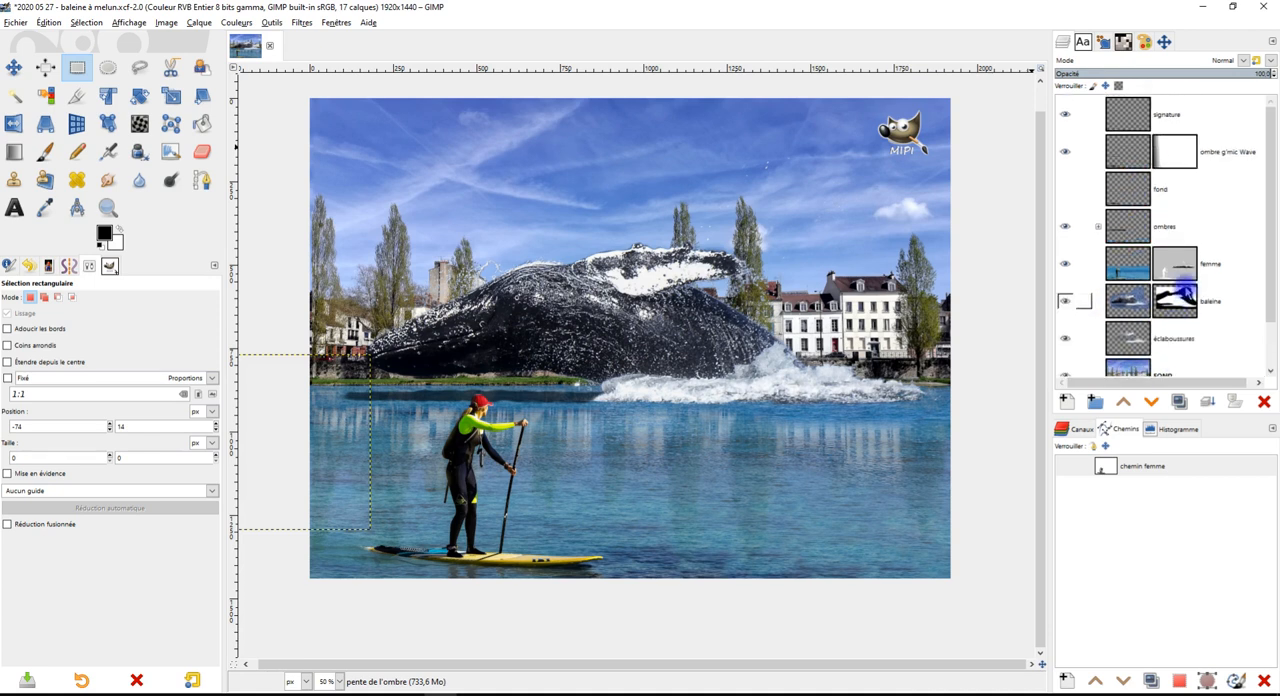
click(1272, 41)
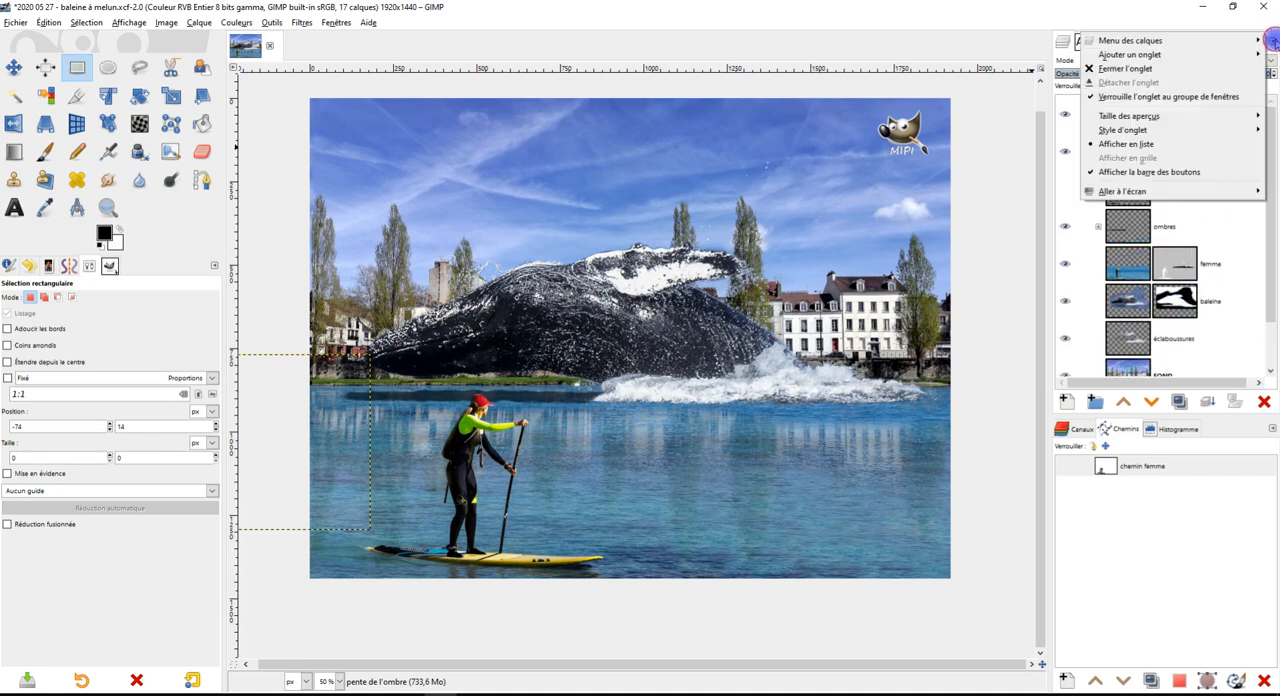
mouse_move(1211, 120)
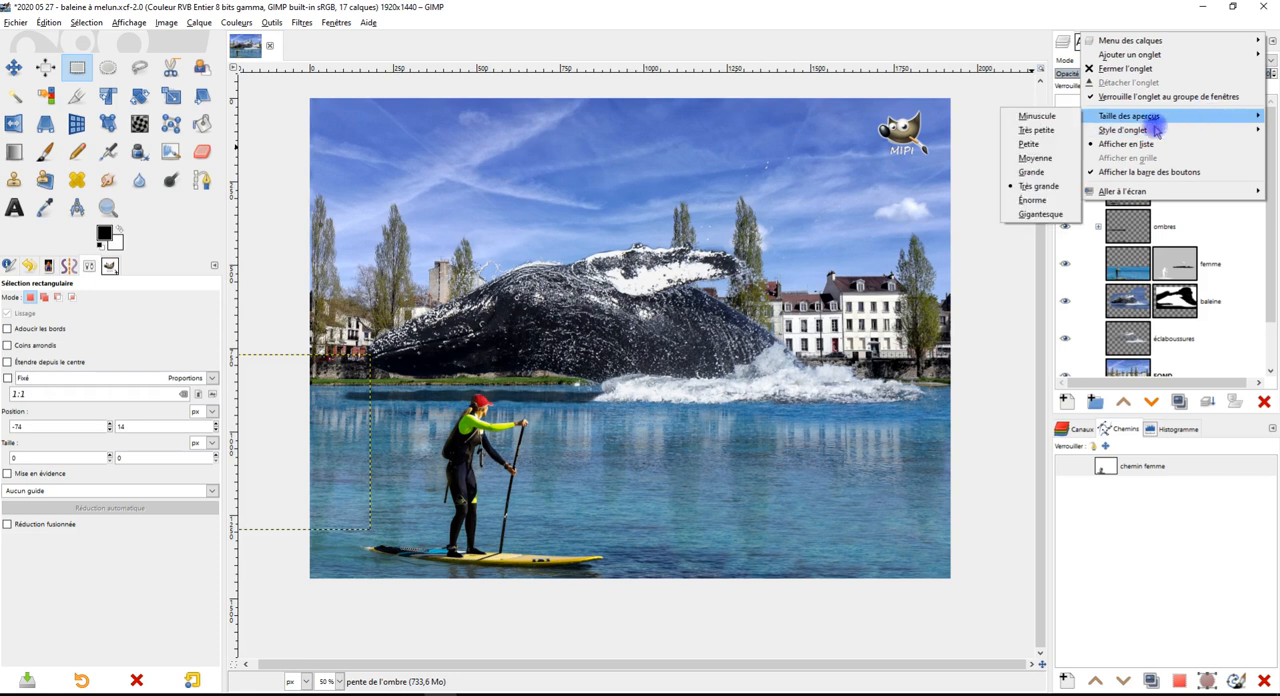
click(1031, 172)
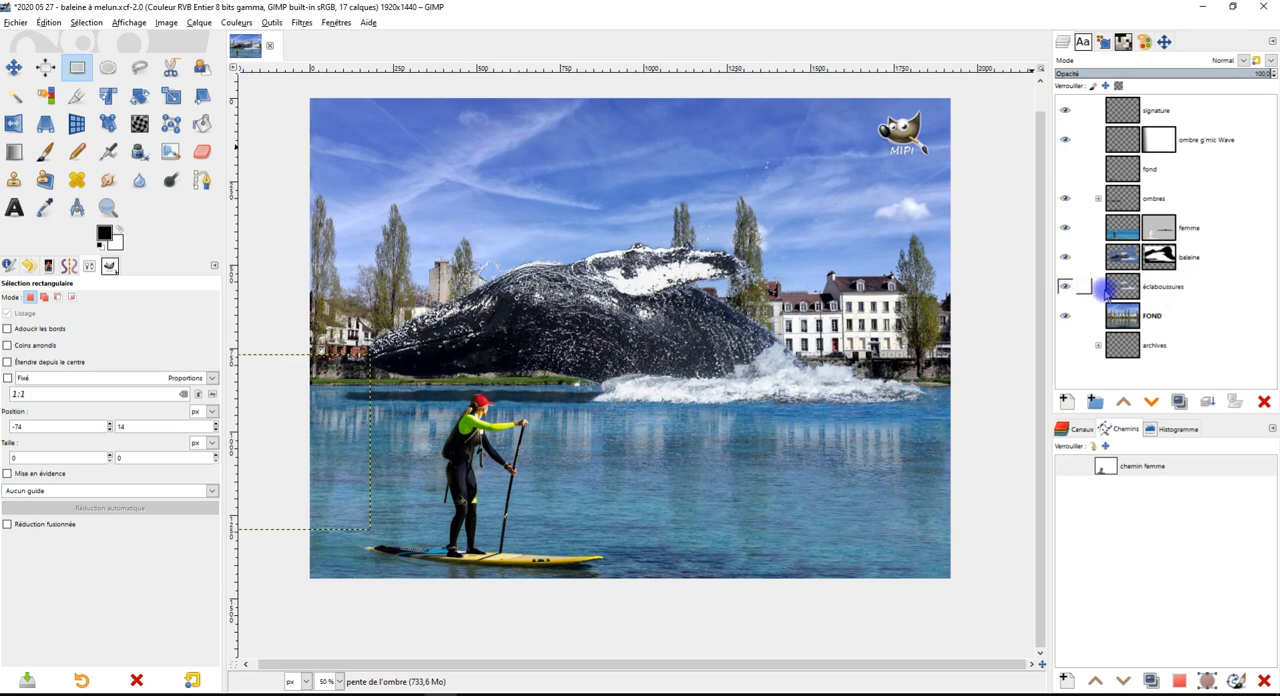
Check the "éclaboussures" layer's visibility, move the hidden "fond" layer into the "archives" group and collapse it
click(1066, 287)
click(1066, 287)
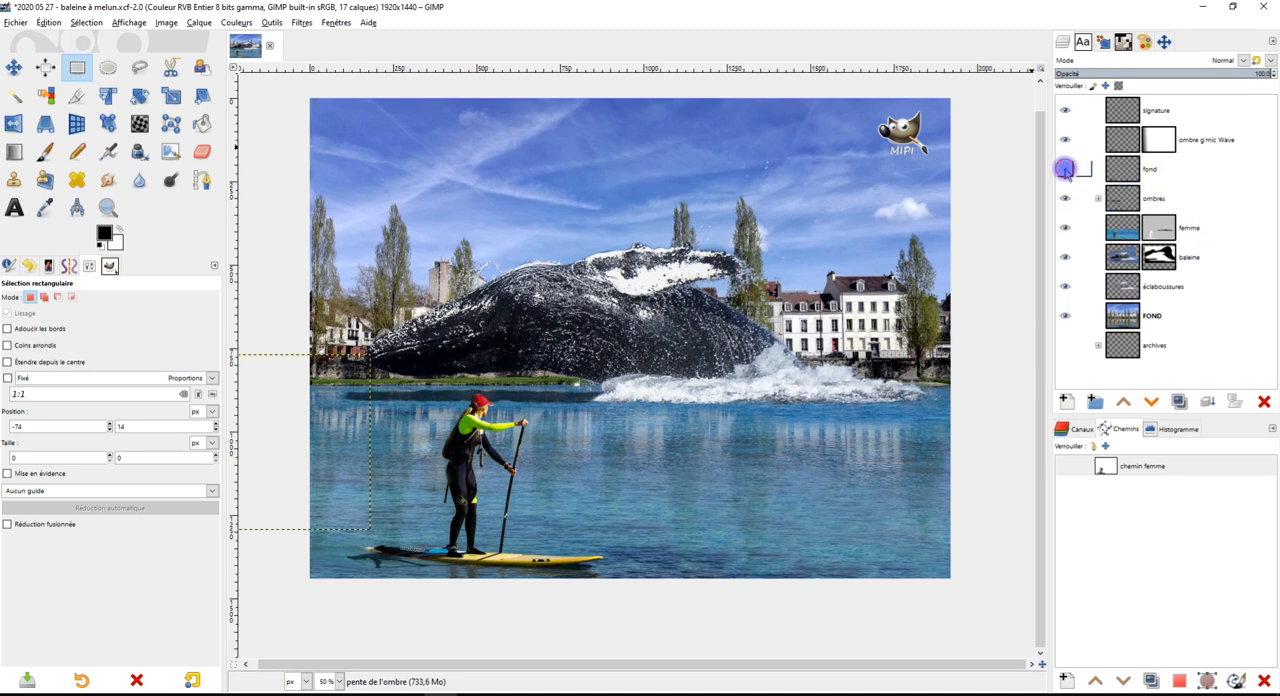
drag(1128, 168, 1150, 345)
click(1098, 316)
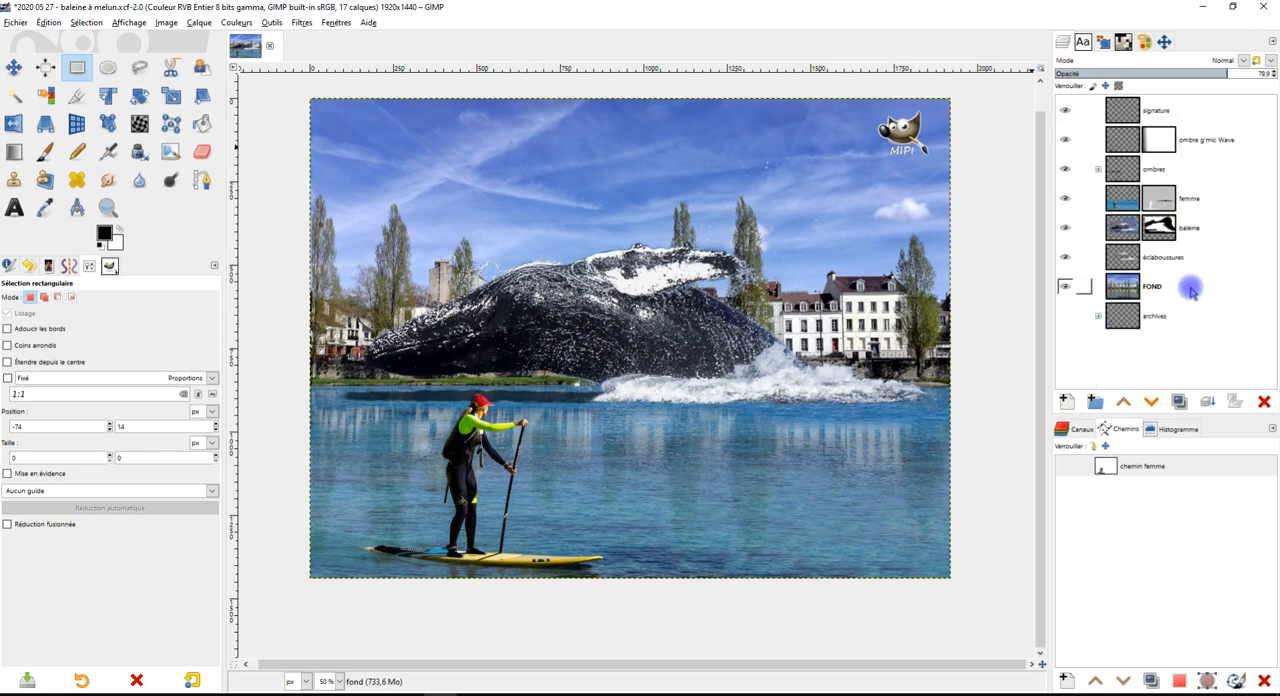
Move the "ombre g'mic Wave" layer to the top of the "ombres" group and collapse the group
click(1165, 118)
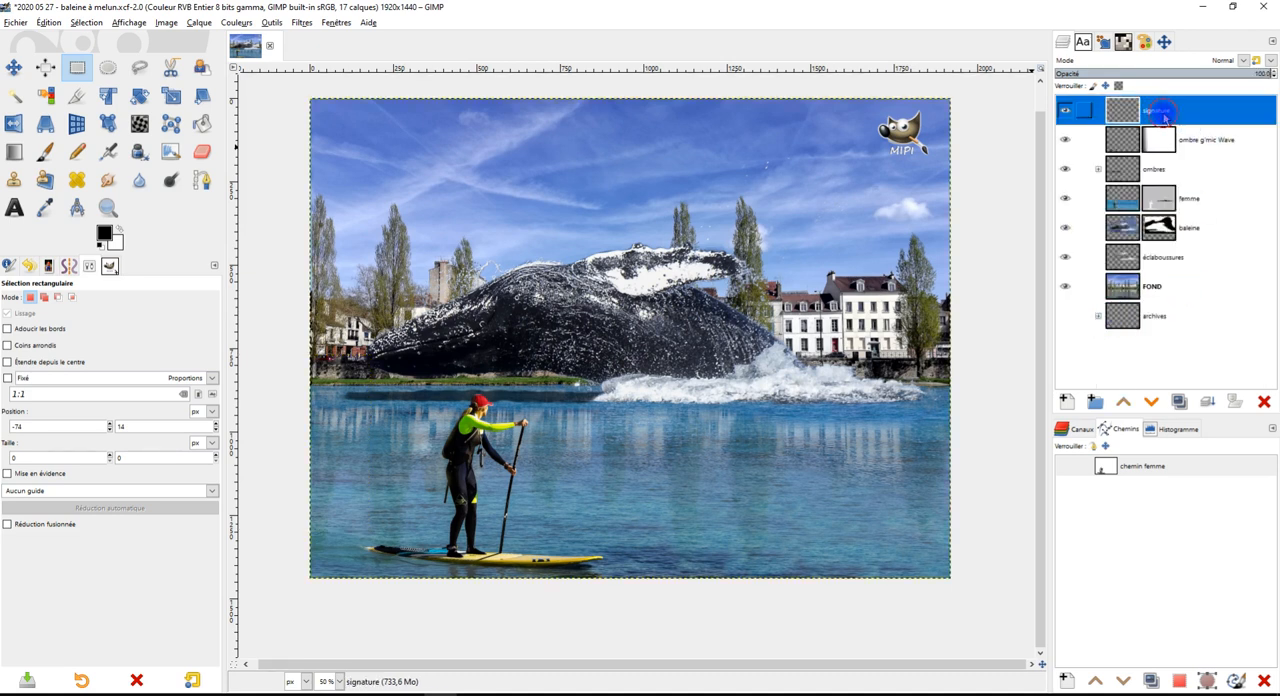
click(1216, 142)
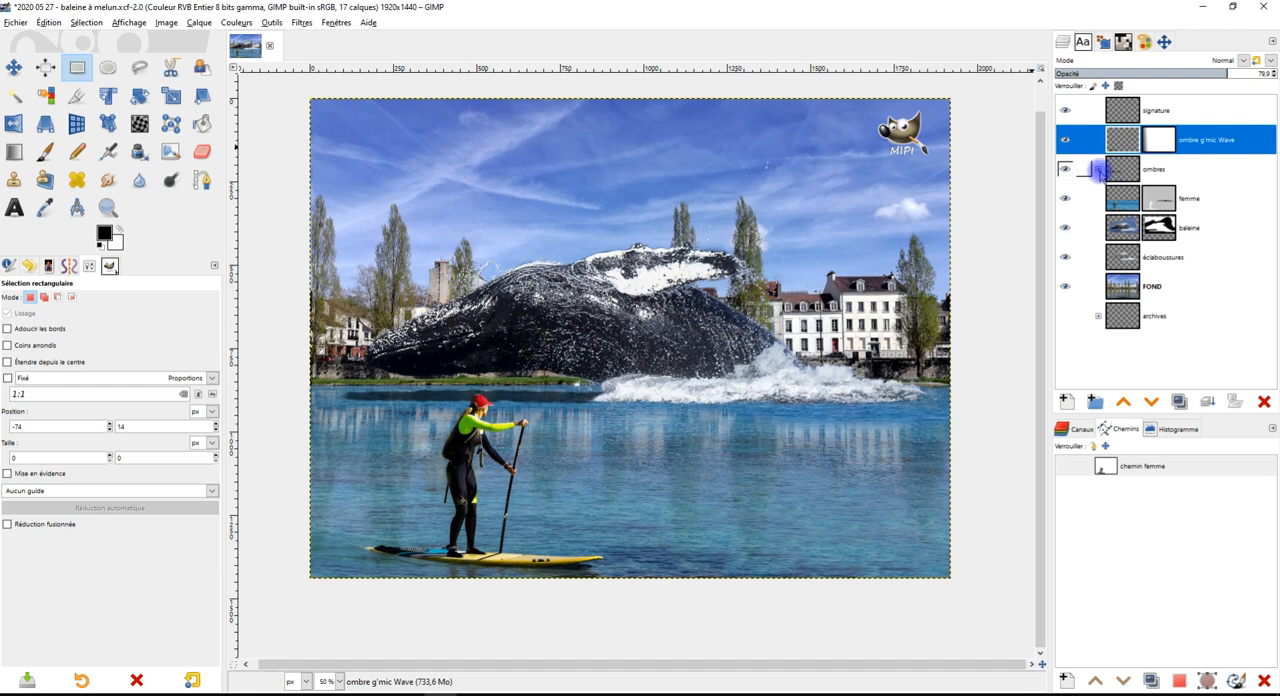
click(1099, 169)
drag(1125, 140, 1157, 197)
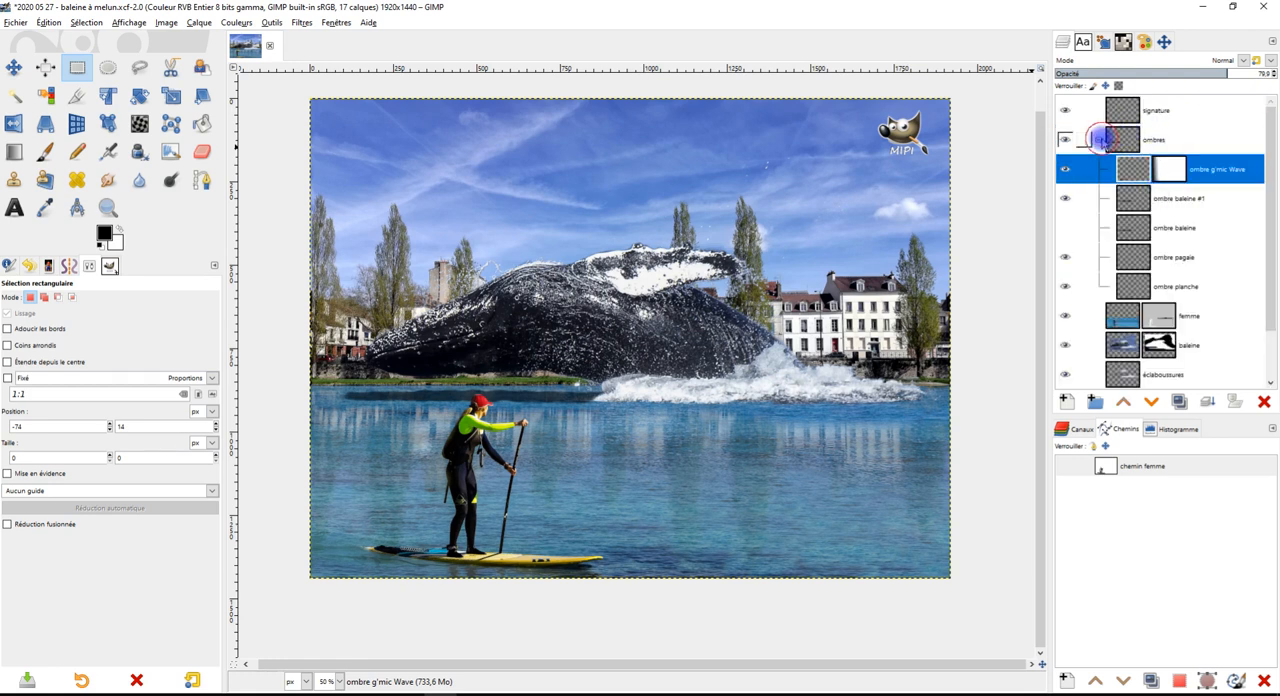
click(1100, 140)
click(1164, 140)
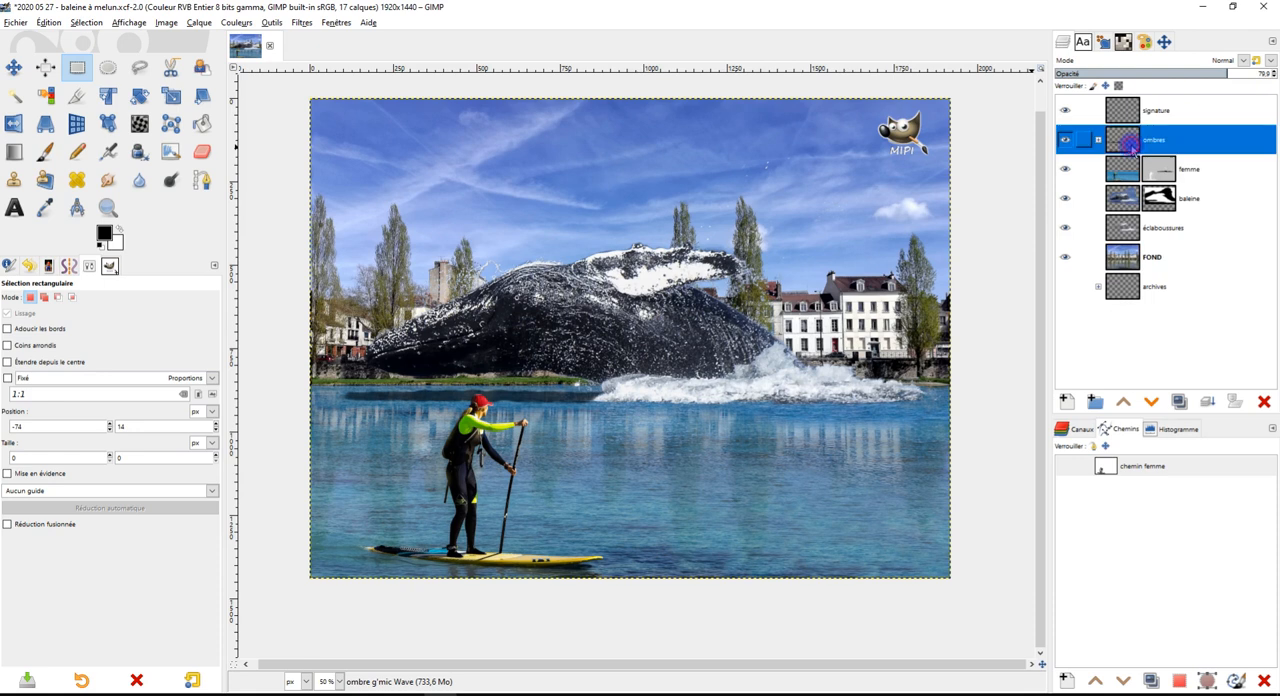
Rename the "femme" layer as "femme sur sa planche"
click(1196, 172)
double_click(1196, 172)
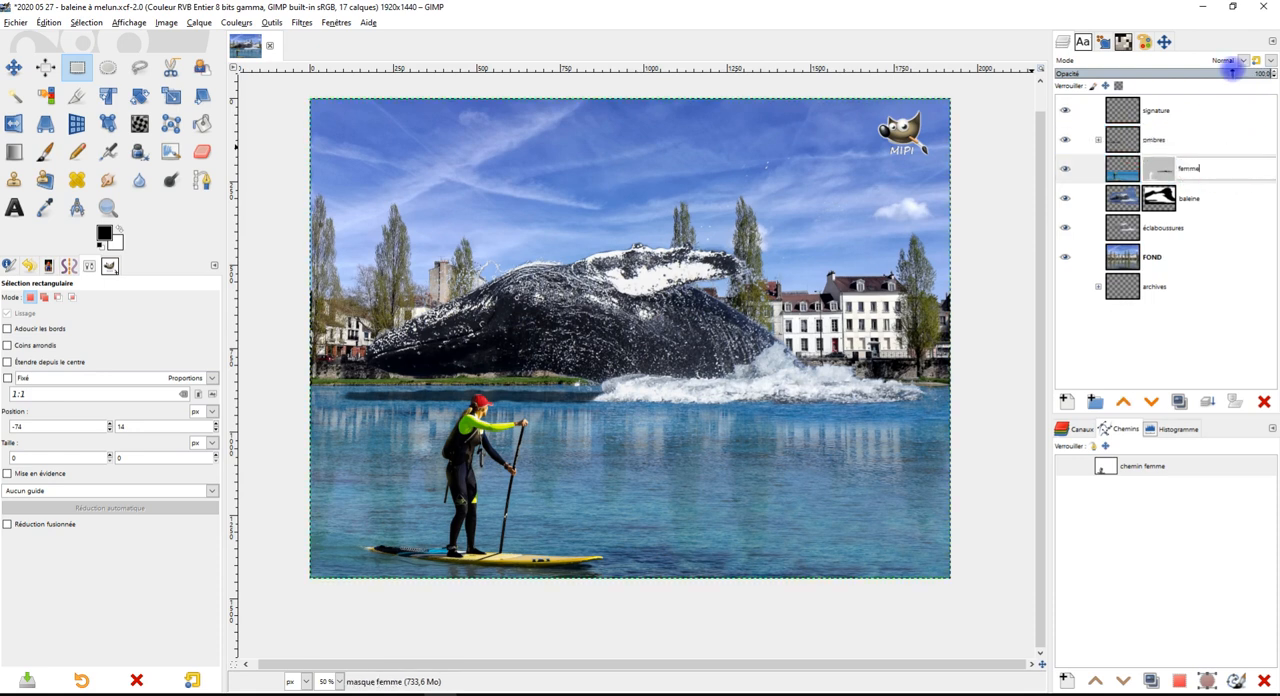
text(sur sa p)
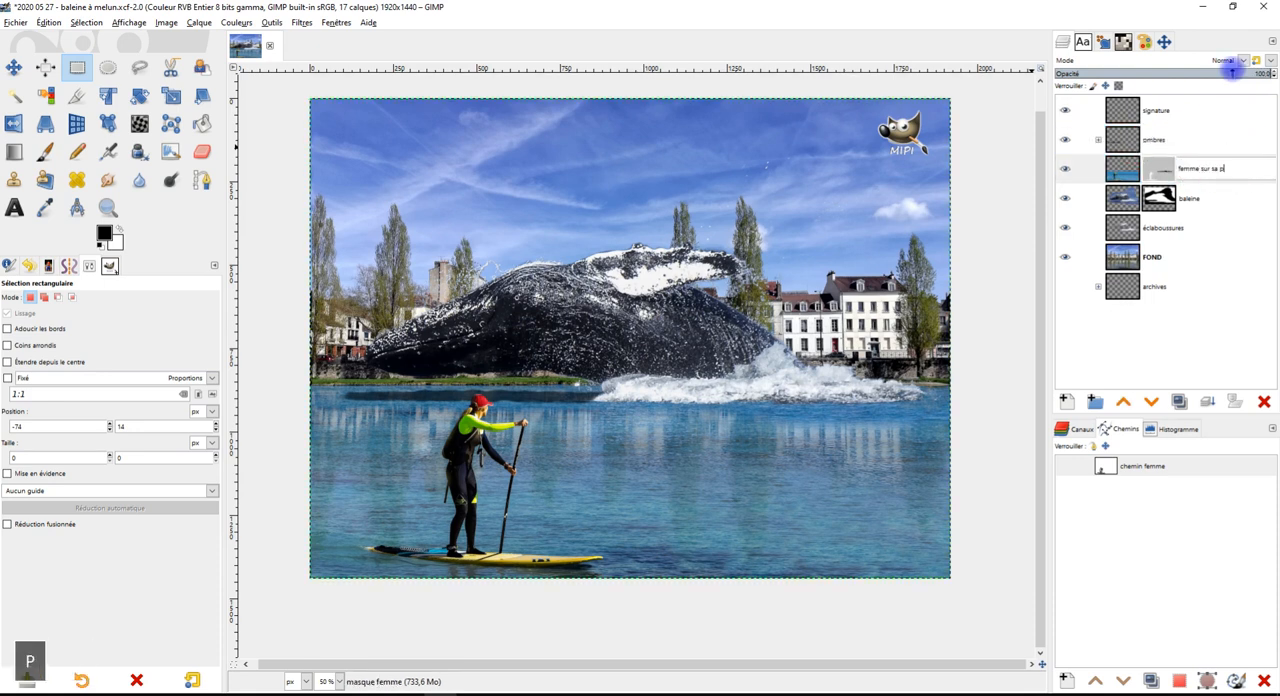
text(lanche)
key(Return)
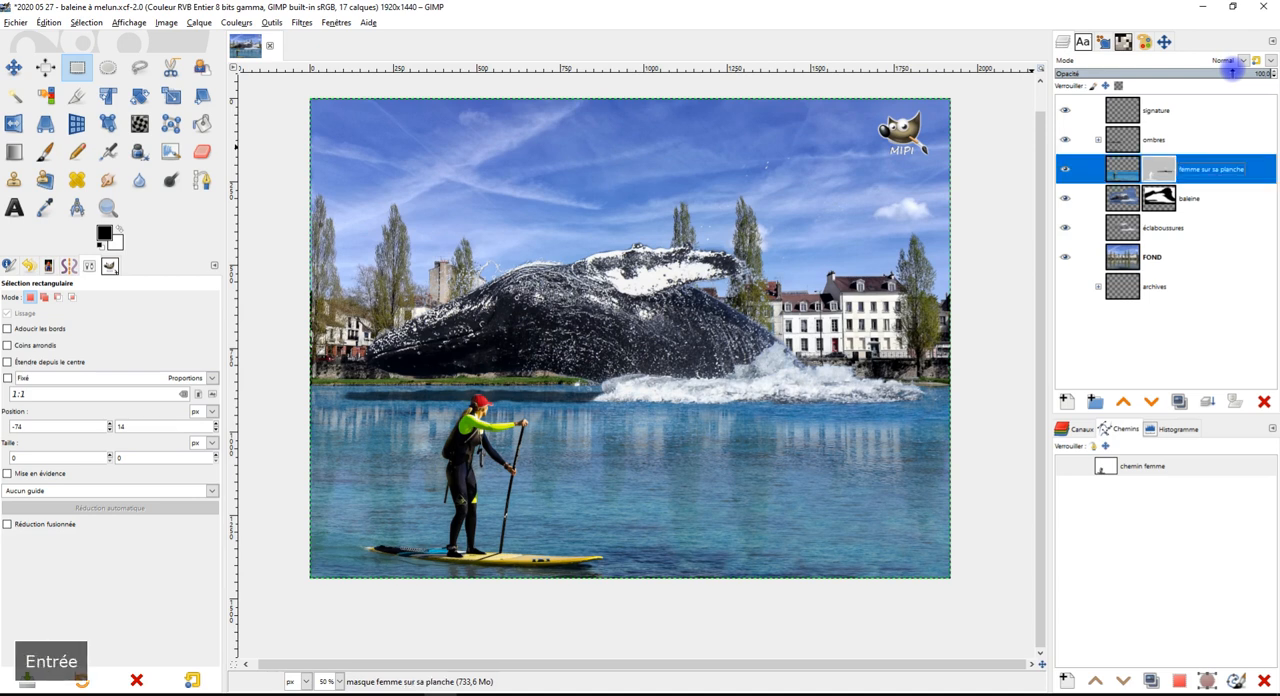
Review the "ombres", "baleine", "éclaboussures" and "FOND" layers one by one, toggling the whale layer's visibility to check it
click(1180, 142)
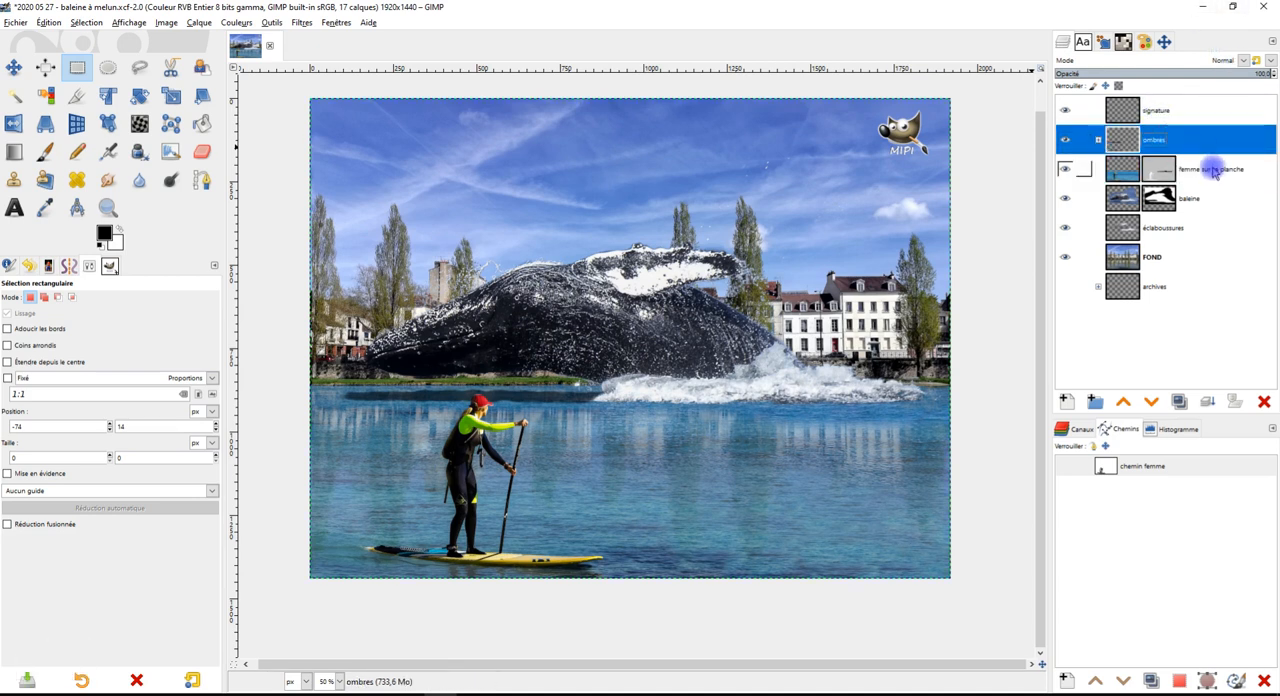
click(1218, 200)
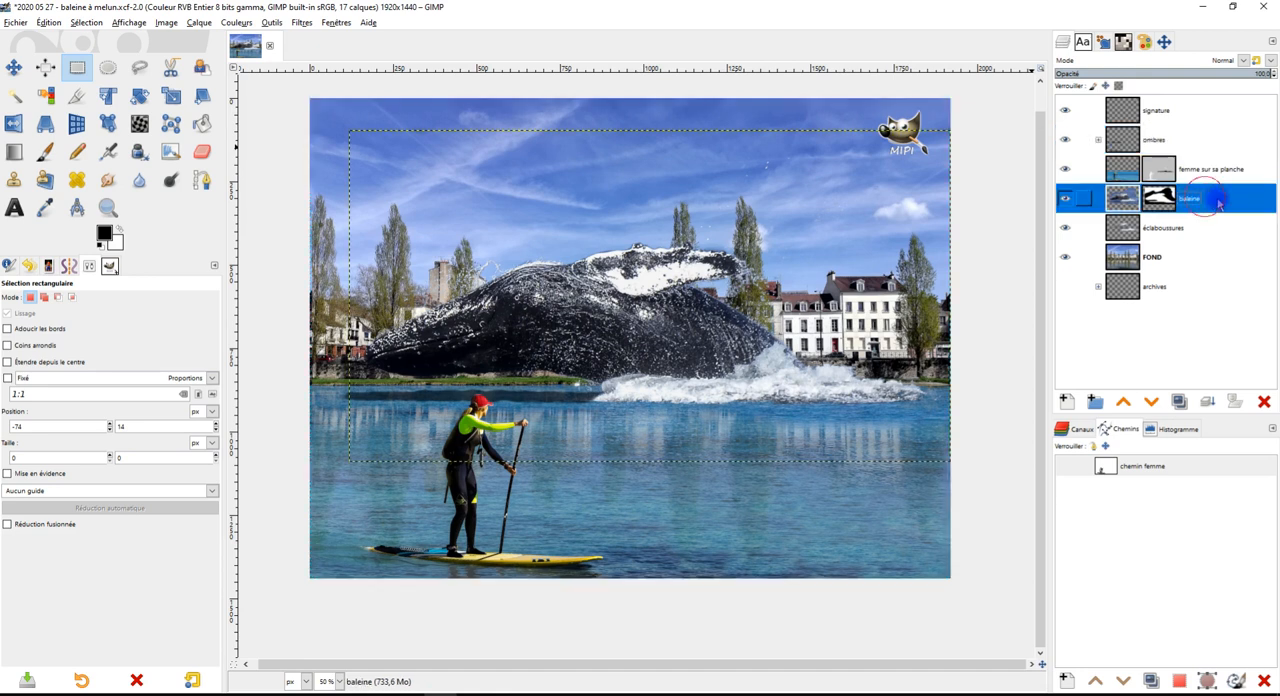
click(1066, 200)
click(1066, 200)
click(1066, 200)
click(1066, 200)
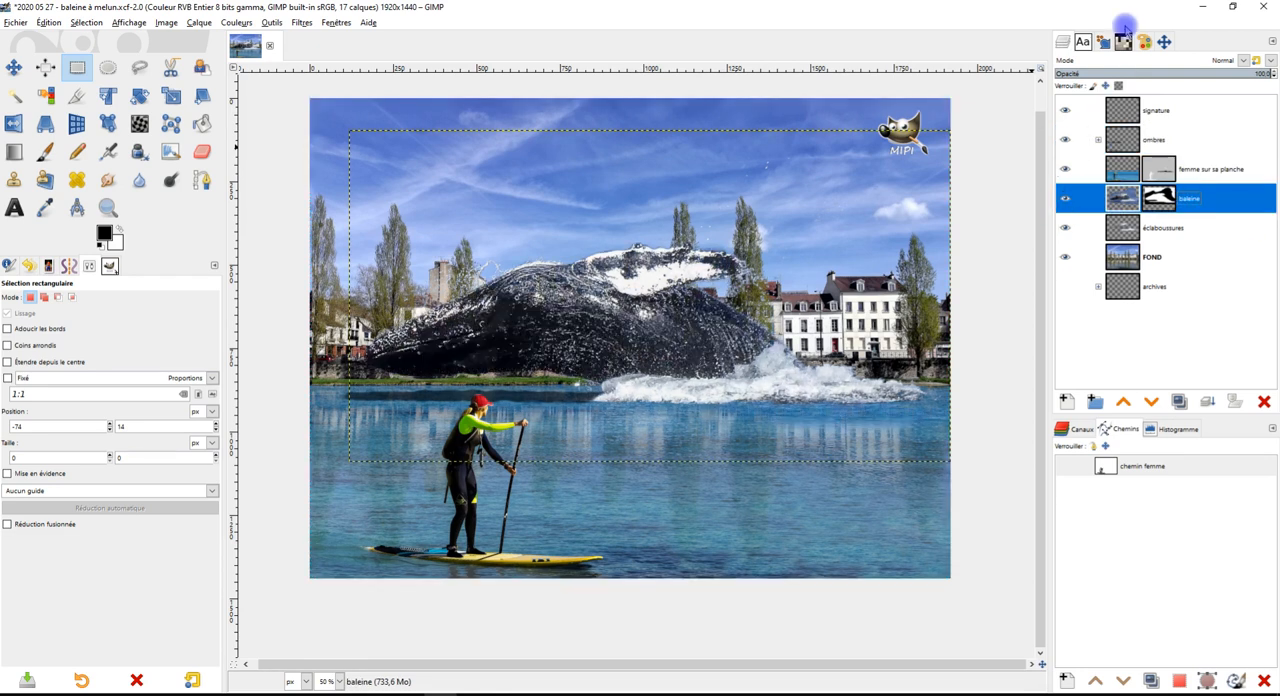
click(1170, 230)
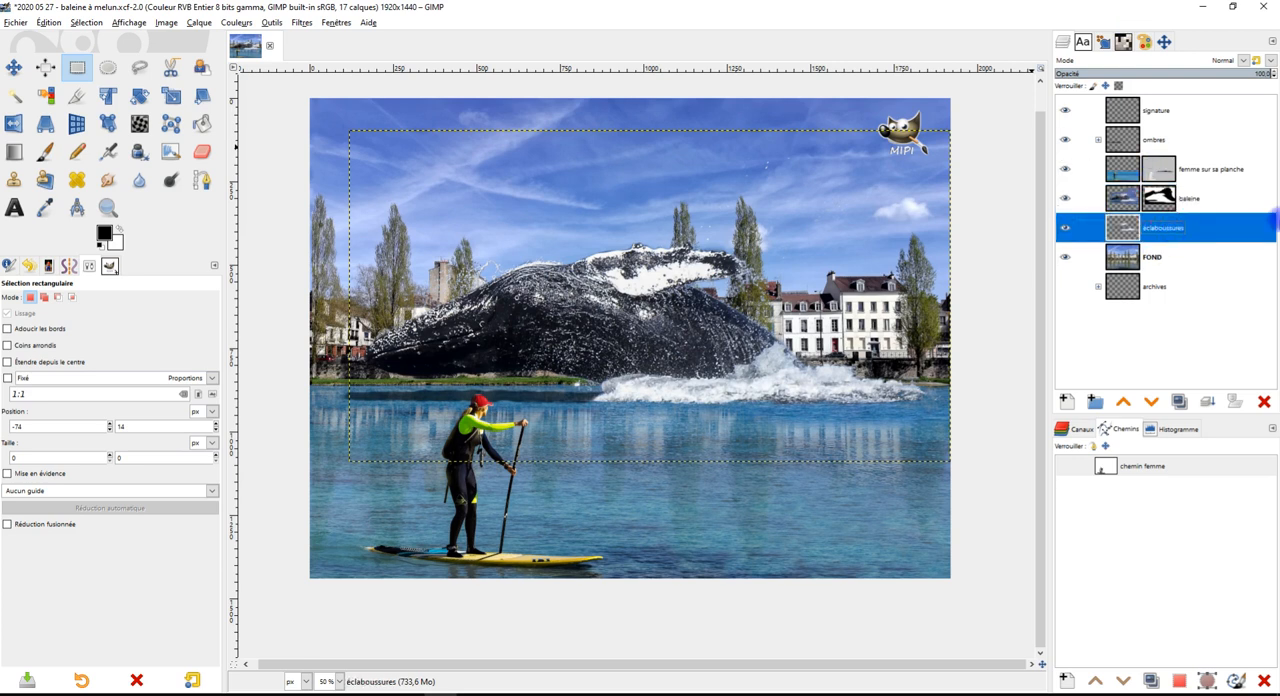
click(1152, 259)
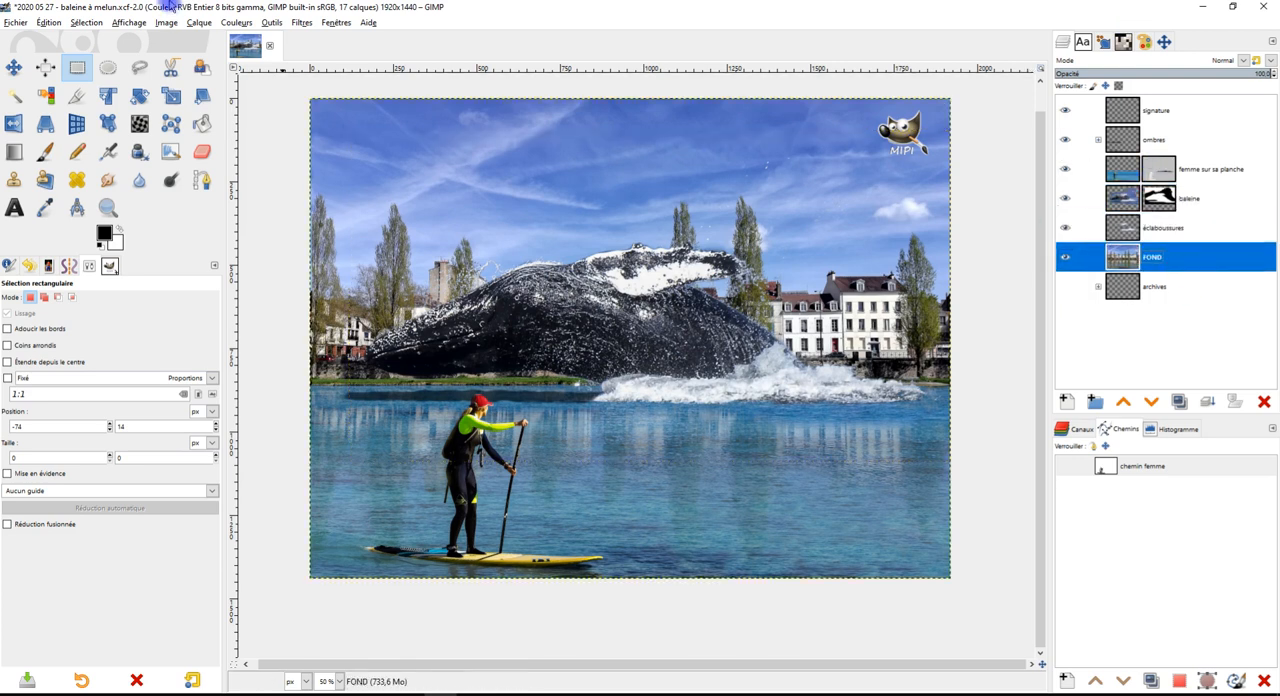
Save the project and set up an export of the image named "2020 05 27 - baleine à melun.jpg"
click(26, 26)
click(40, 143)
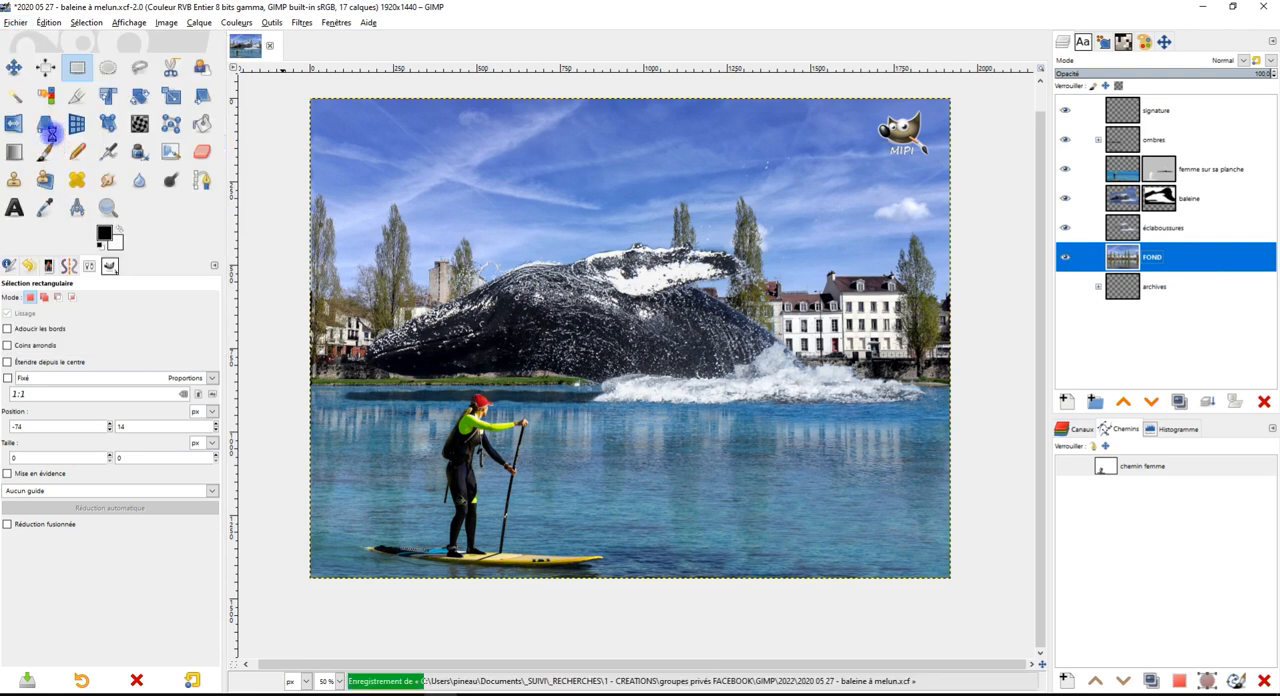
click(16, 22)
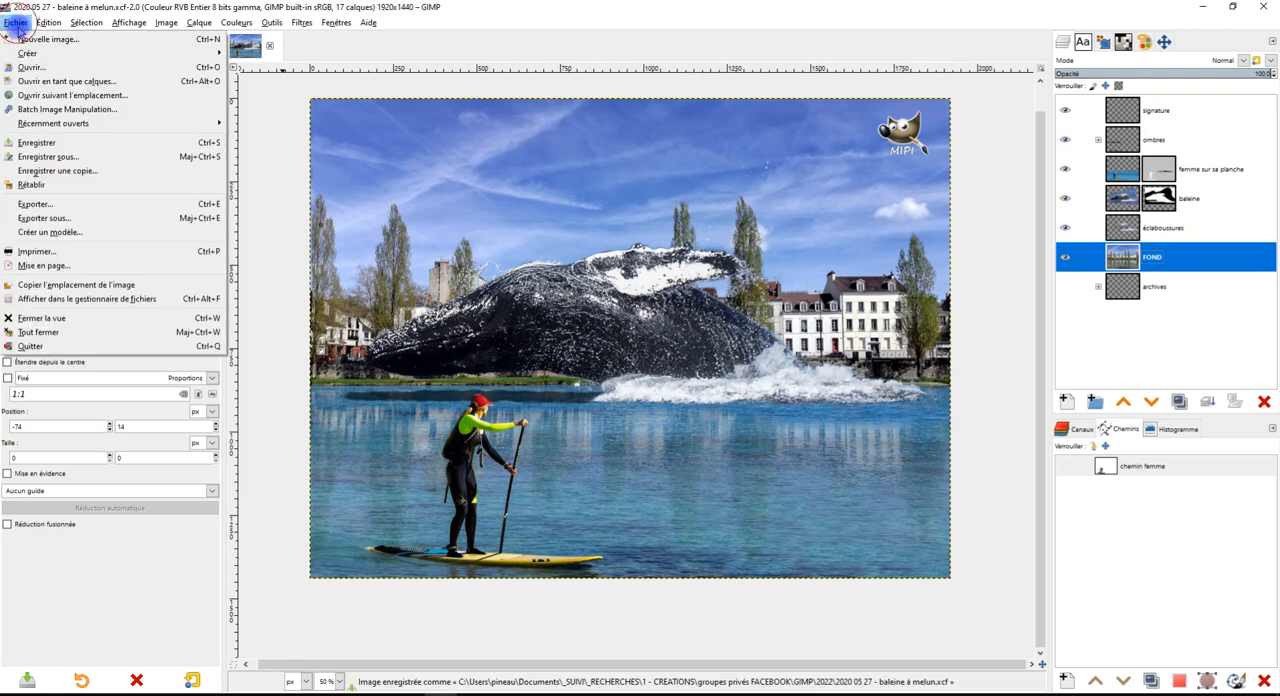
click(86, 220)
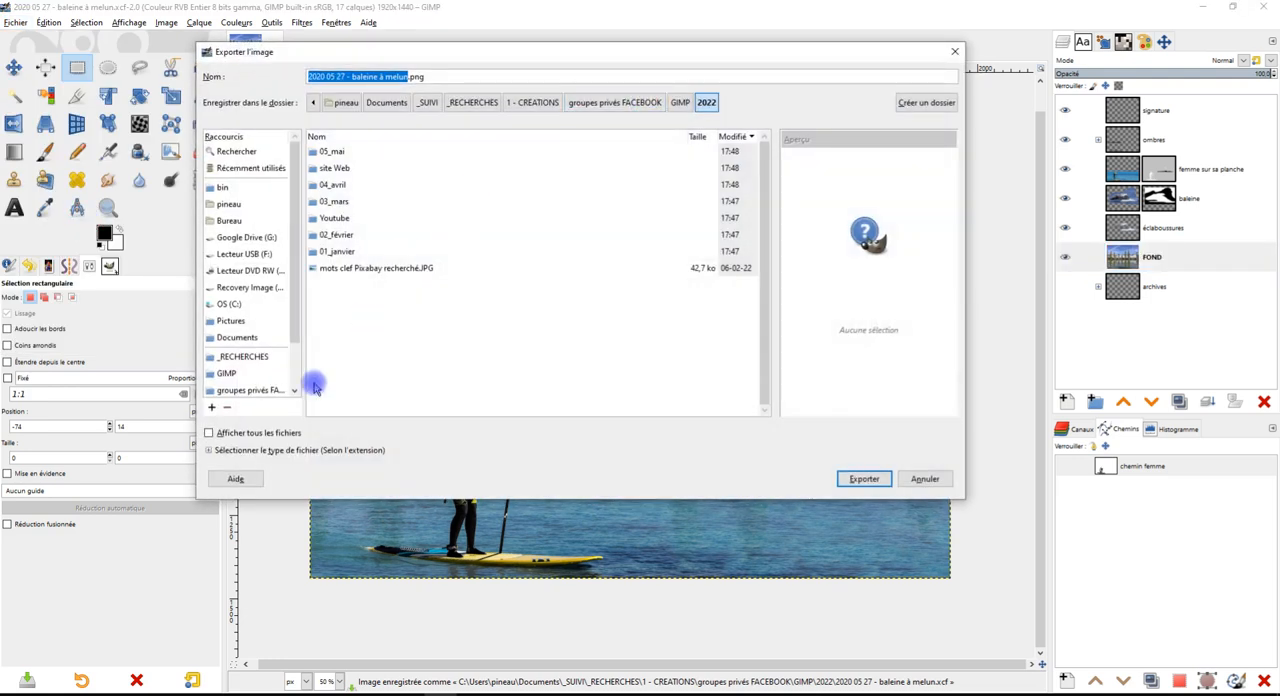
click(435, 76)
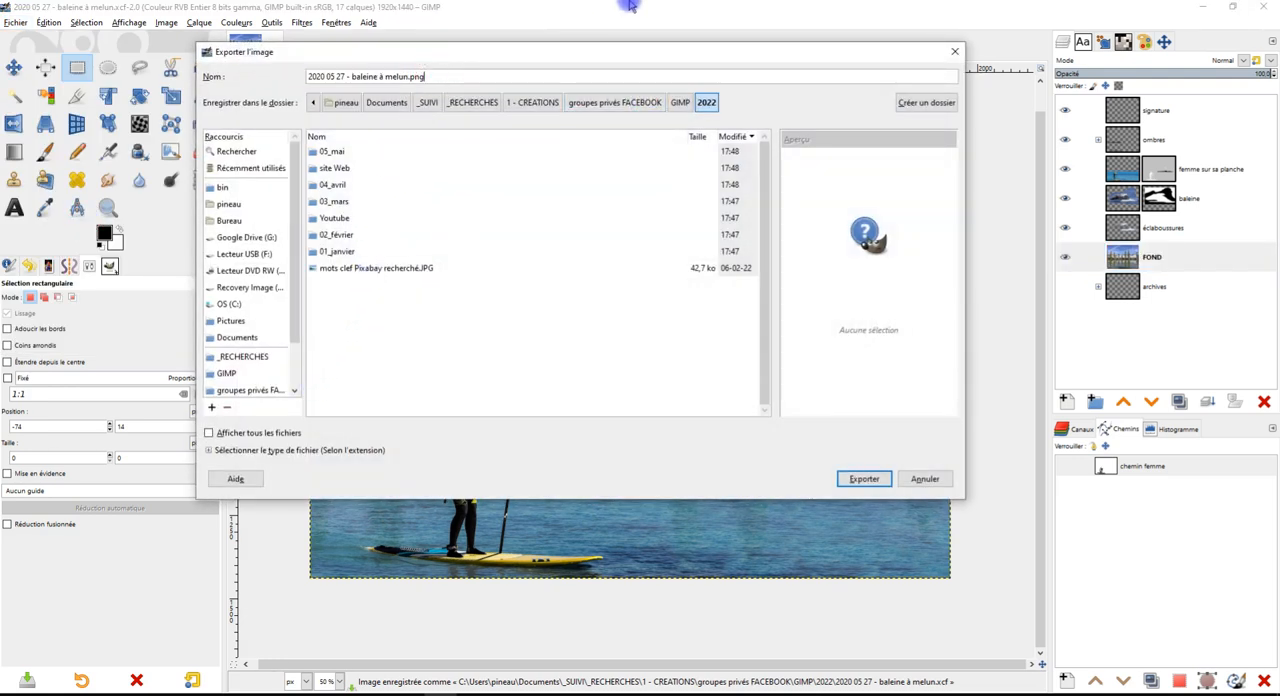
key(BackSpace)
key(BackSpace)
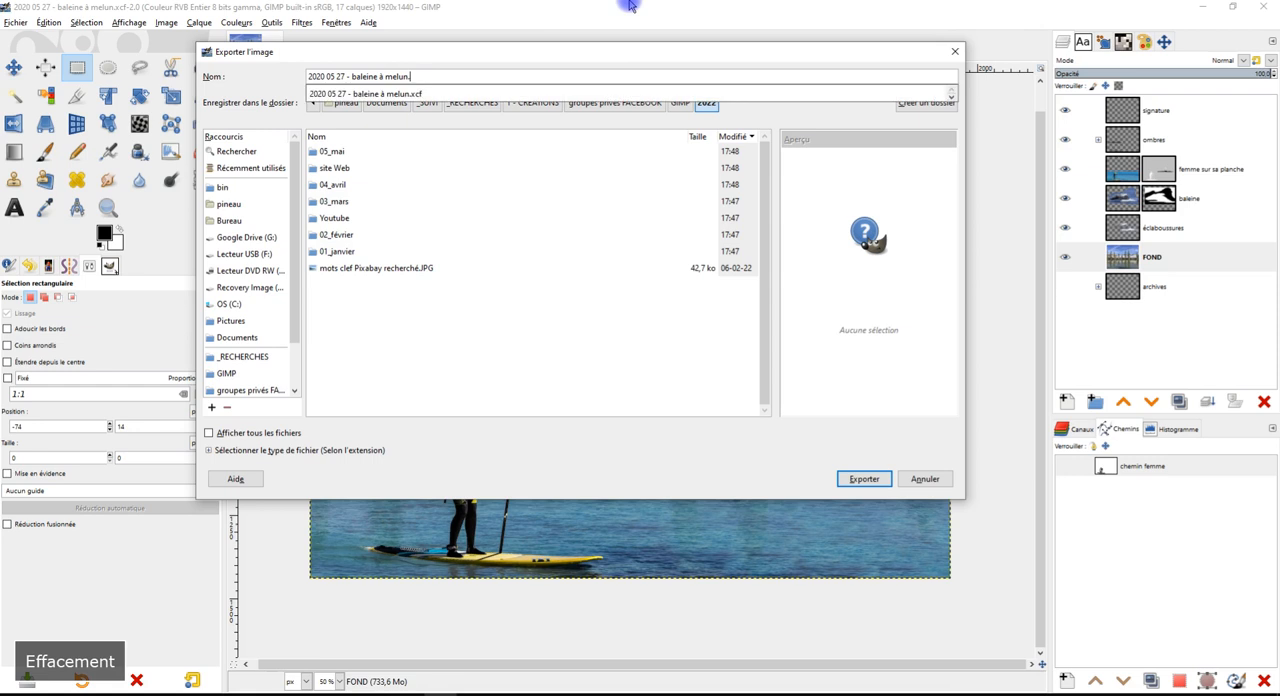
text(jpg)
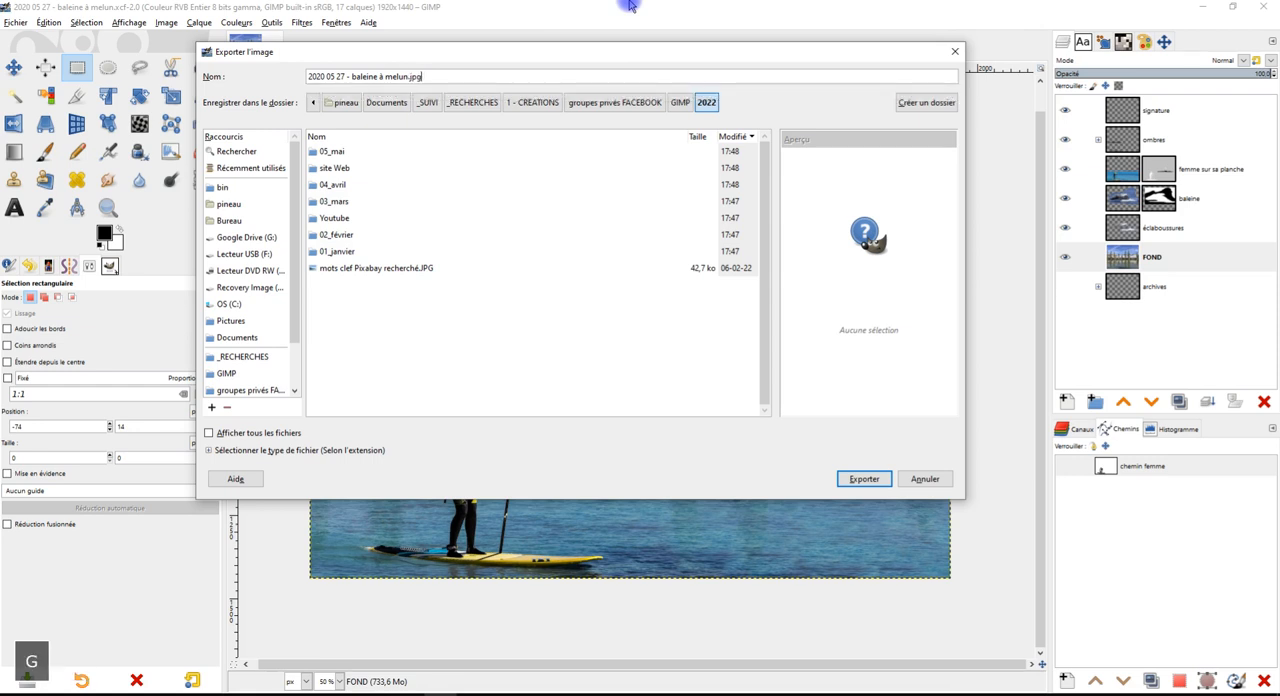
double_click(410, 78)
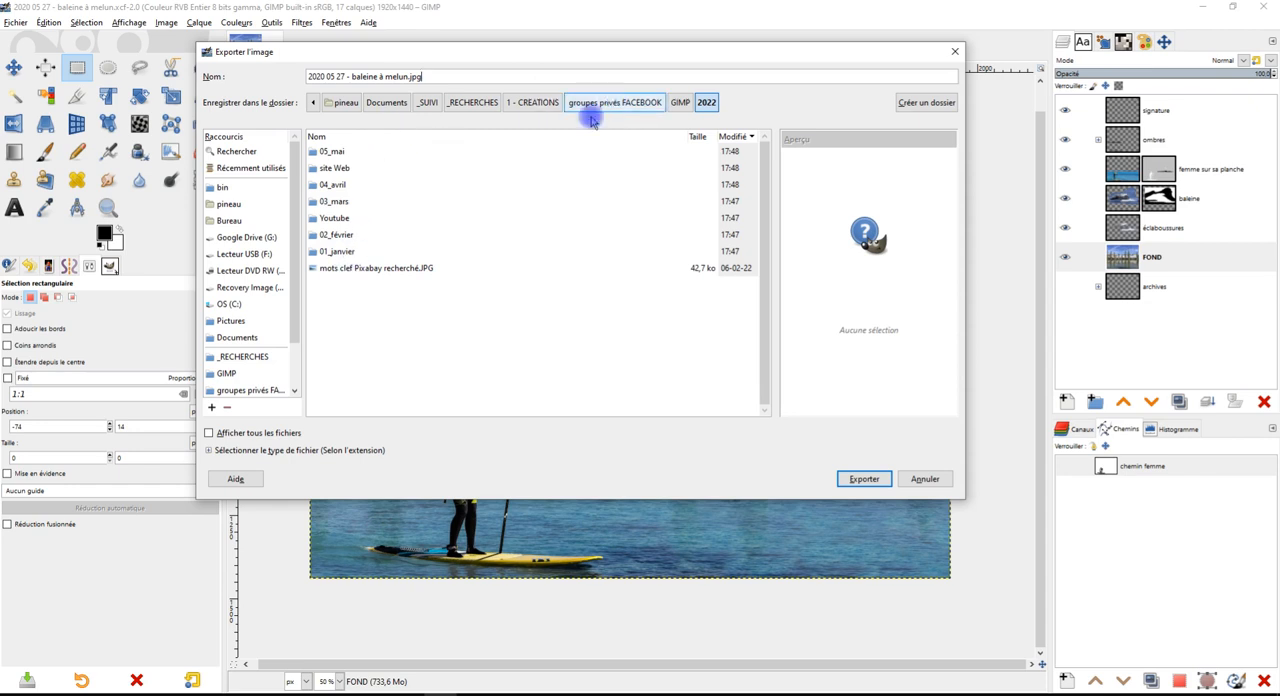
Choose the export folder 2022 > Youtube > YT > "projet 5 - bord de Seine" and sort its files by modification date, oldest first
scroll(253, 320, down, 1)
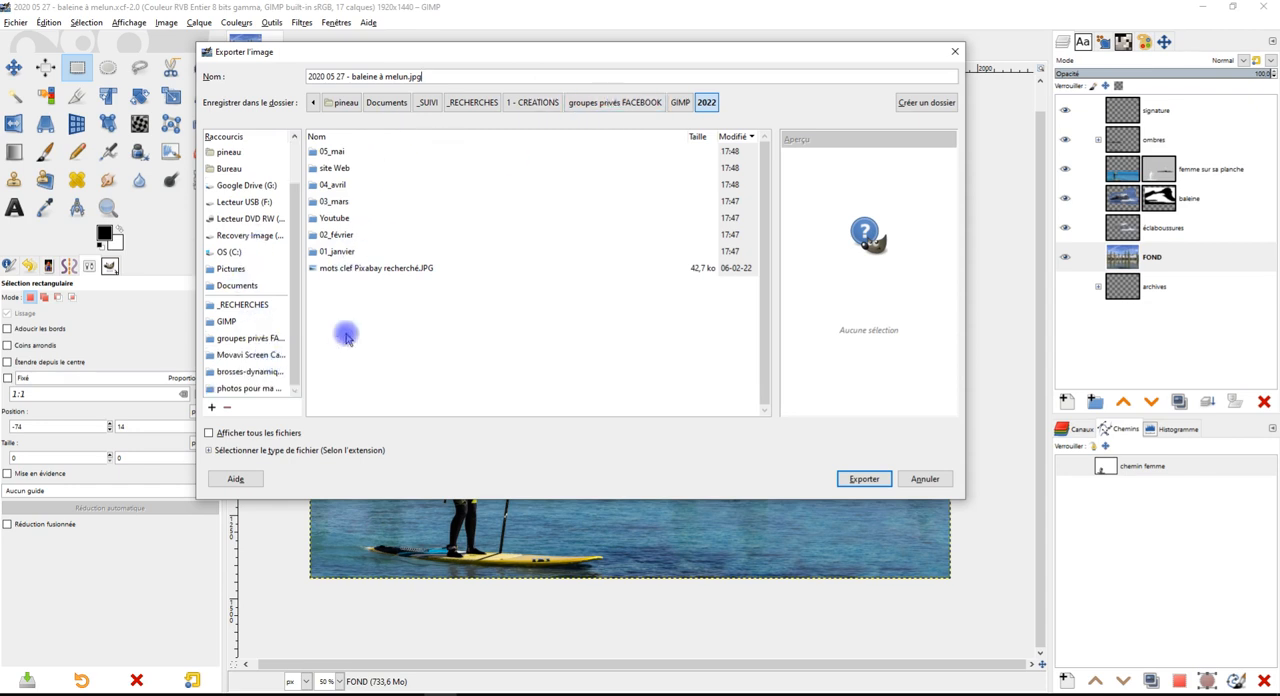
double_click(332, 151)
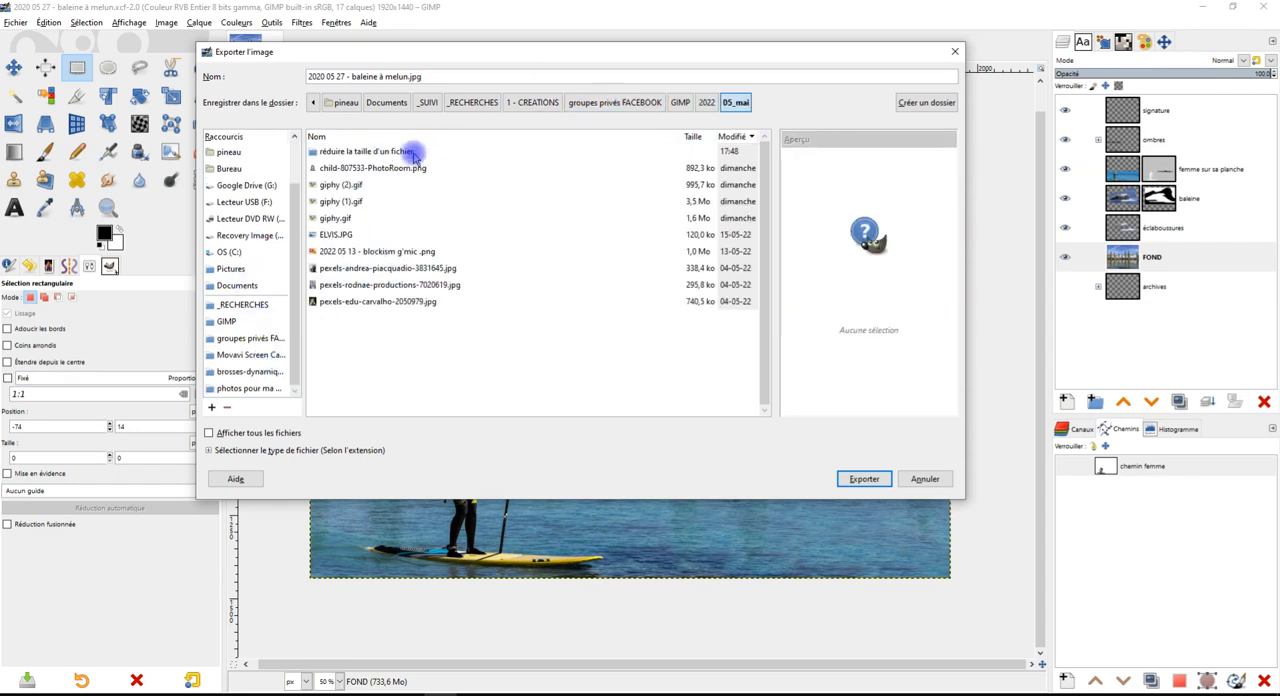
click(703, 103)
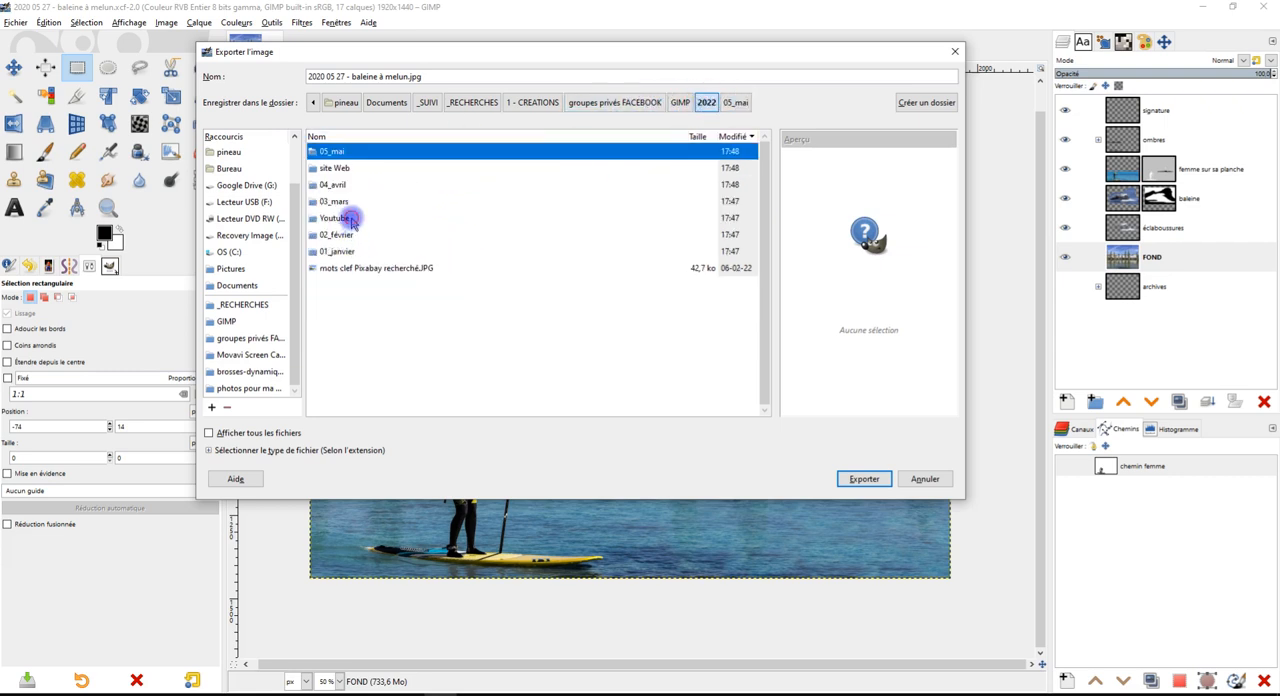
double_click(336, 218)
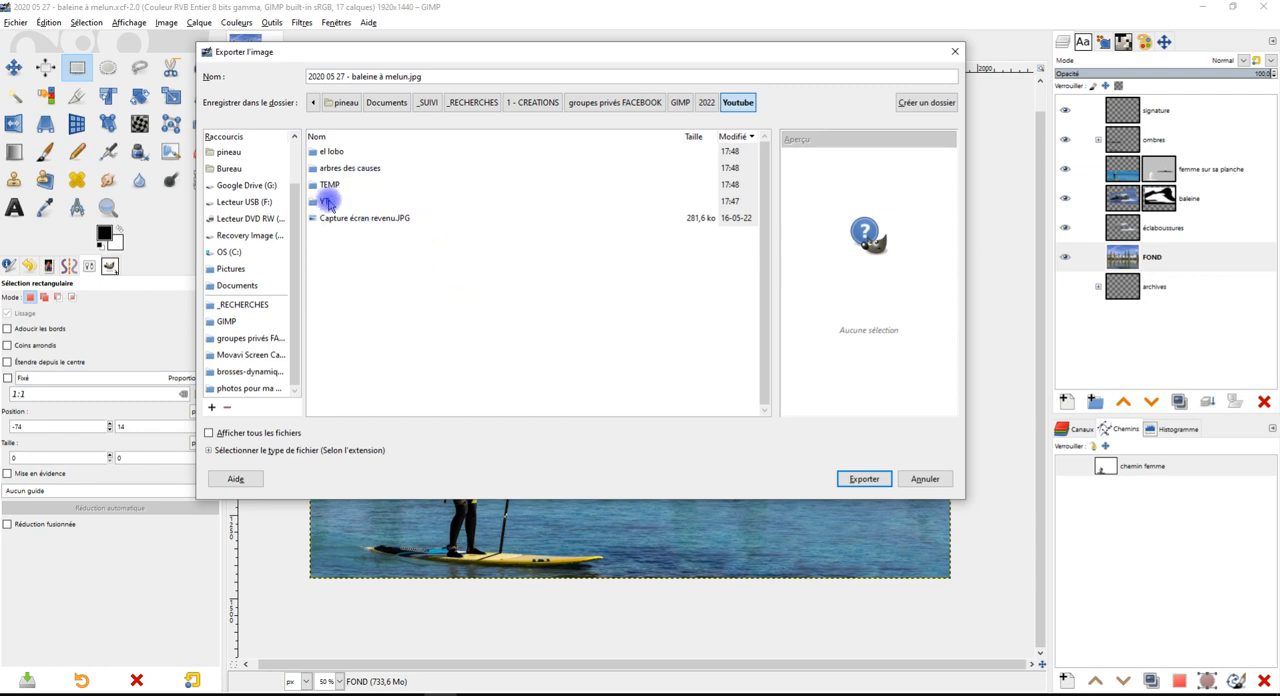
double_click(328, 203)
double_click(392, 151)
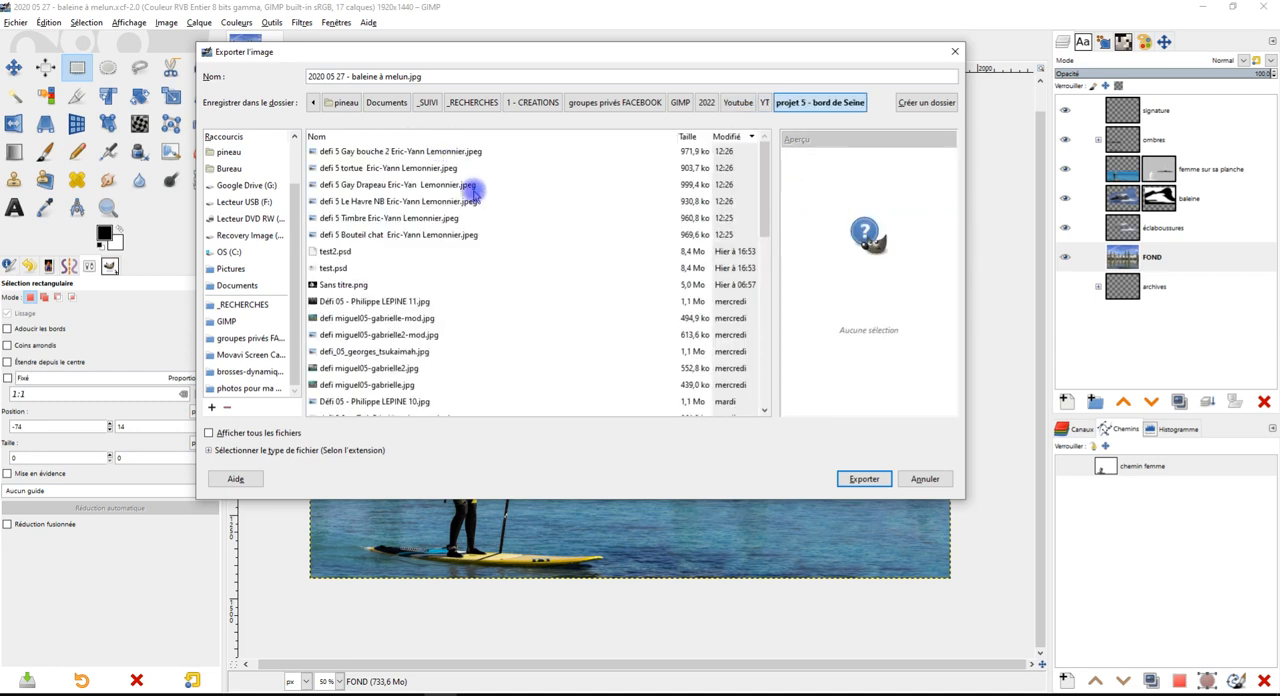
scroll(548, 273, down, 3)
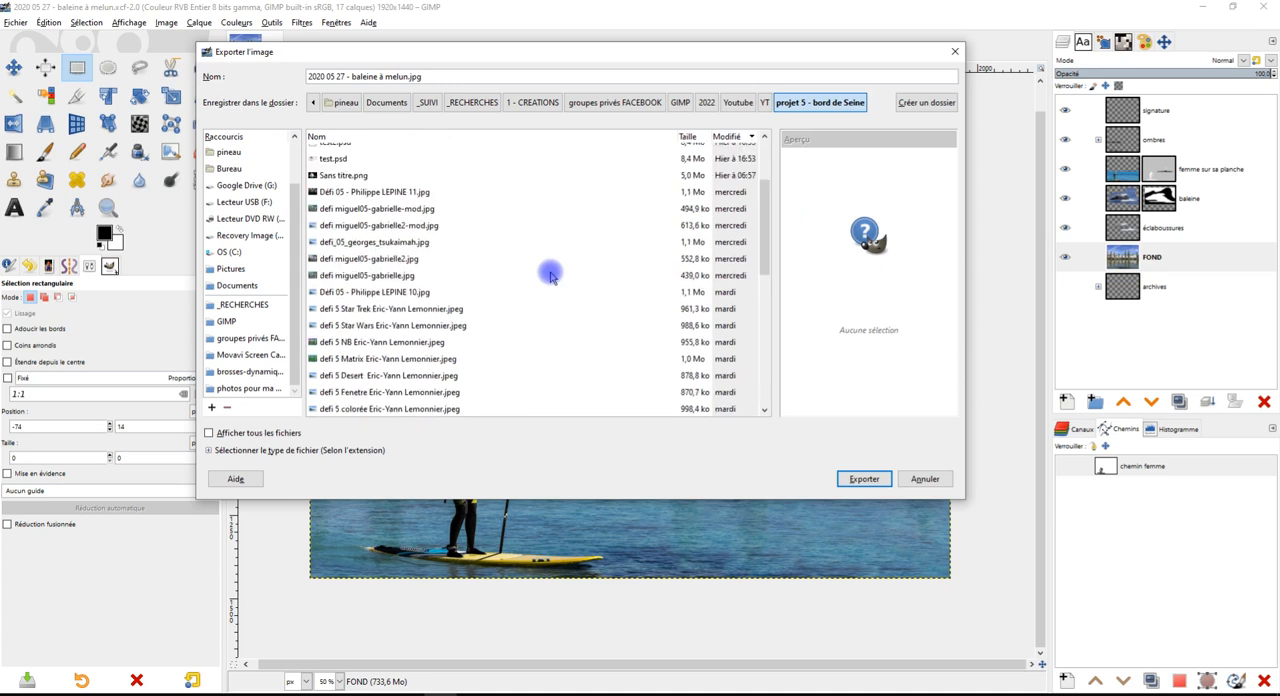
click(727, 137)
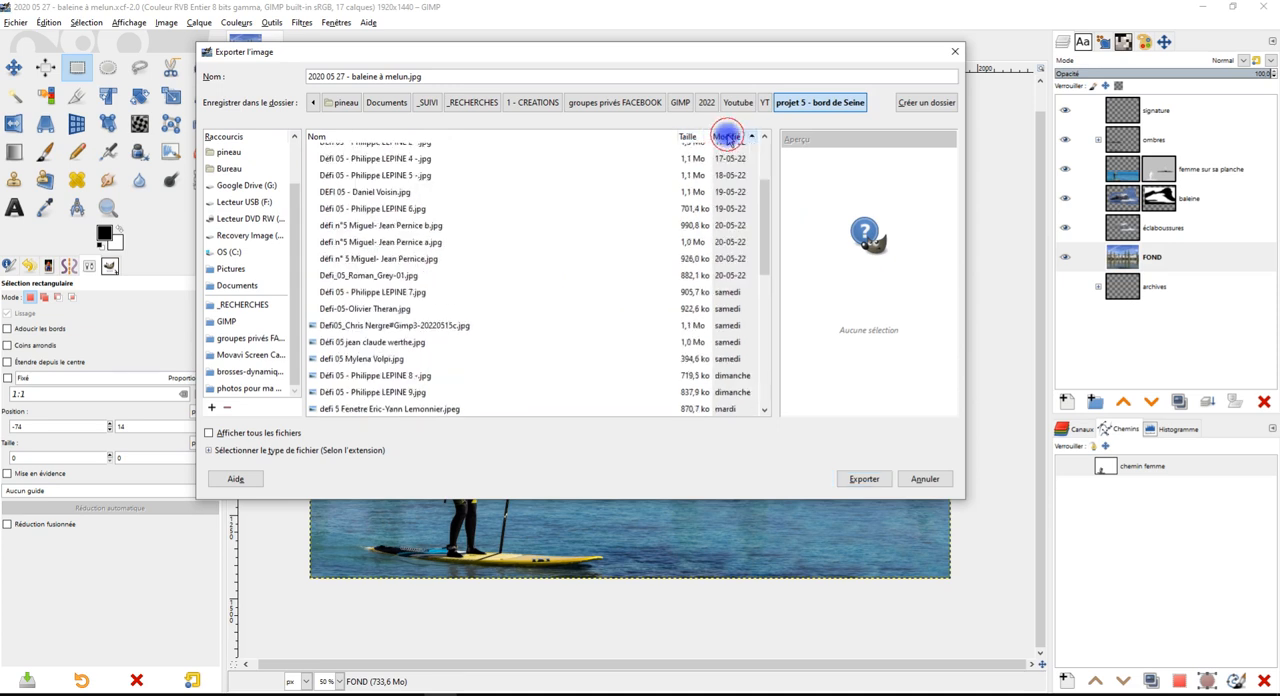
scroll(602, 231, up, 3)
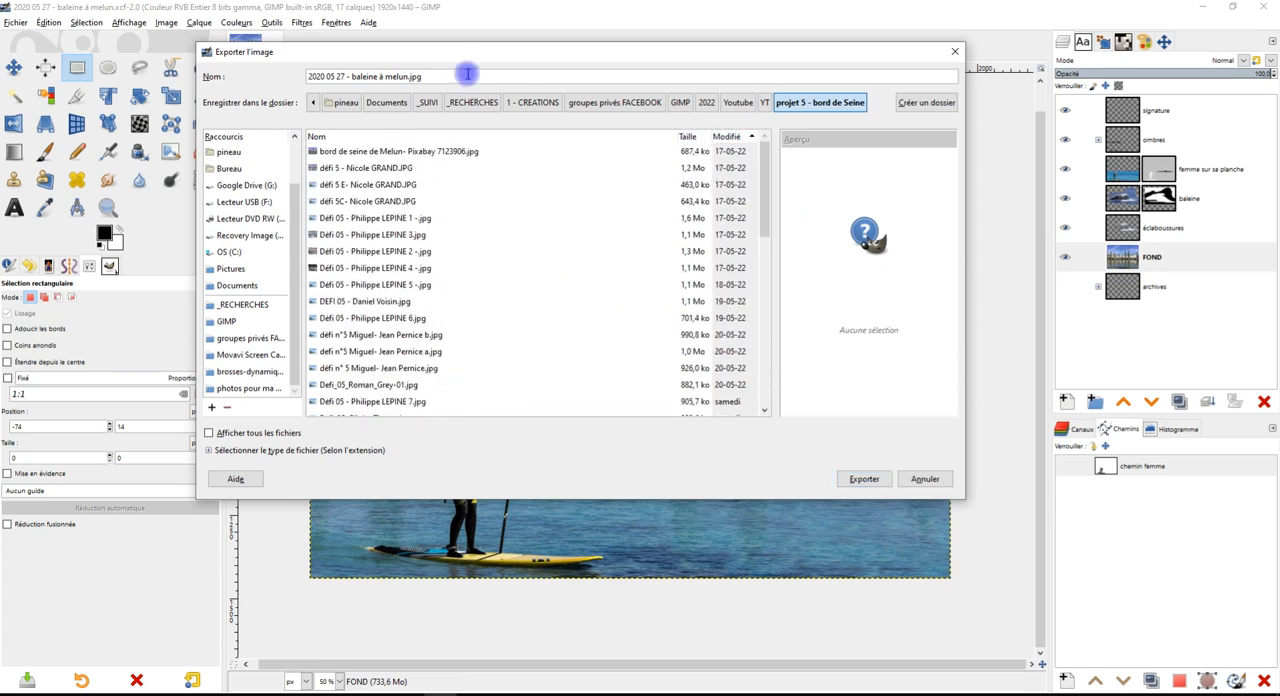
Export the image as a JPEG at quality 91 with the preview shown in the image window
click(404, 71)
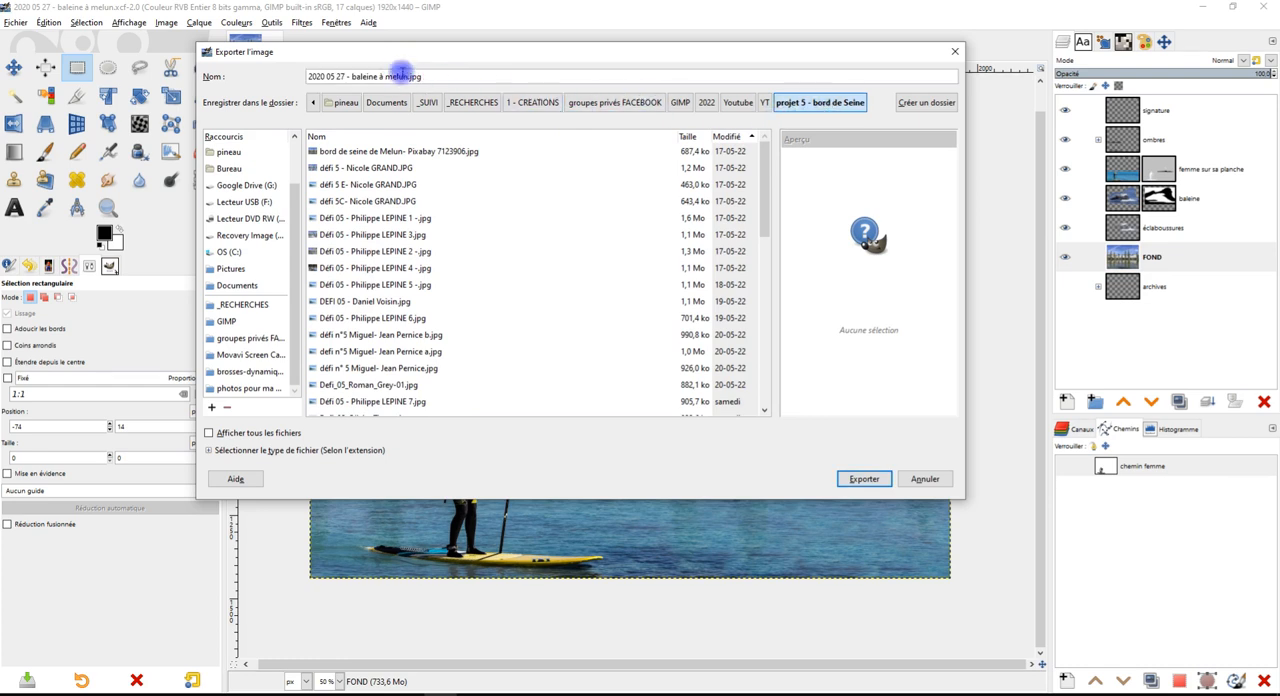
drag(354, 76, 389, 77)
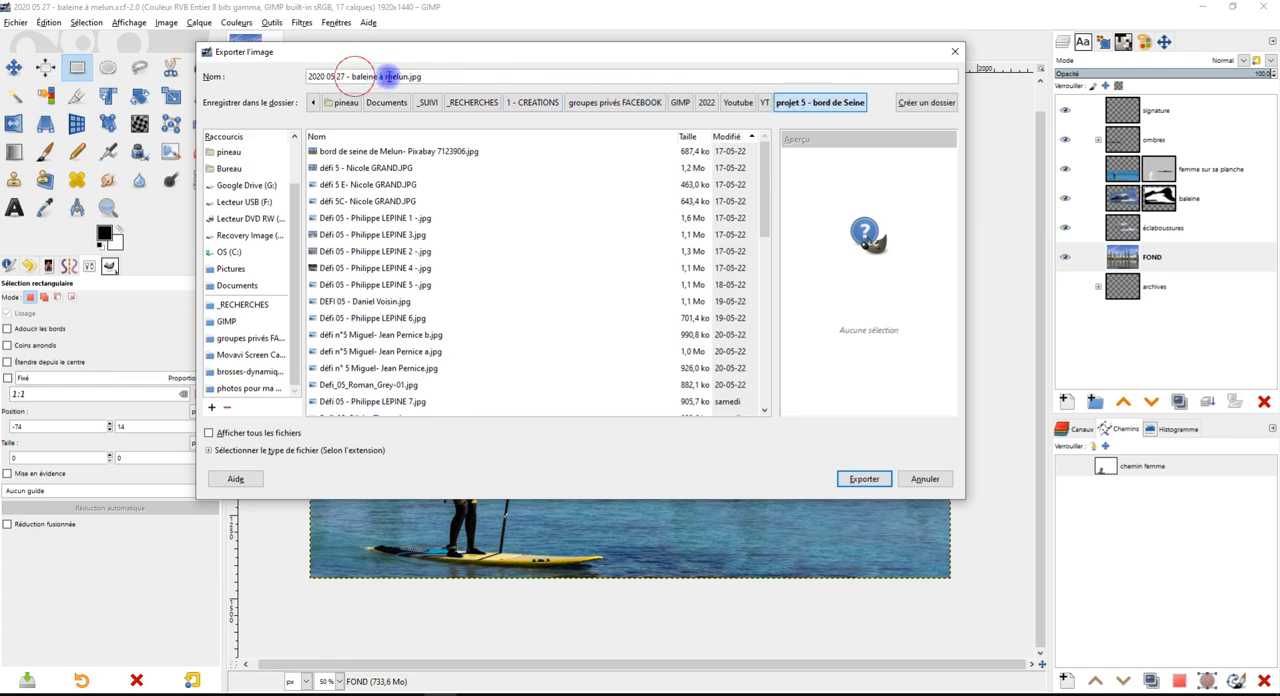
click(861, 478)
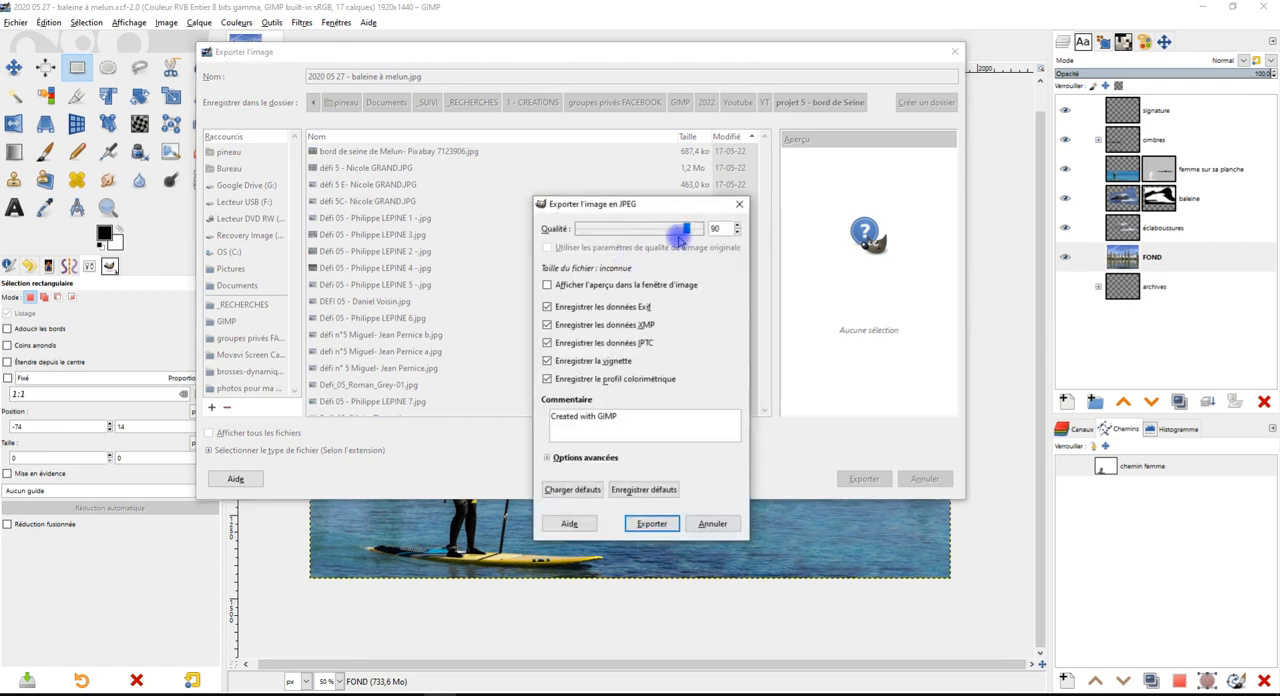
click(570, 287)
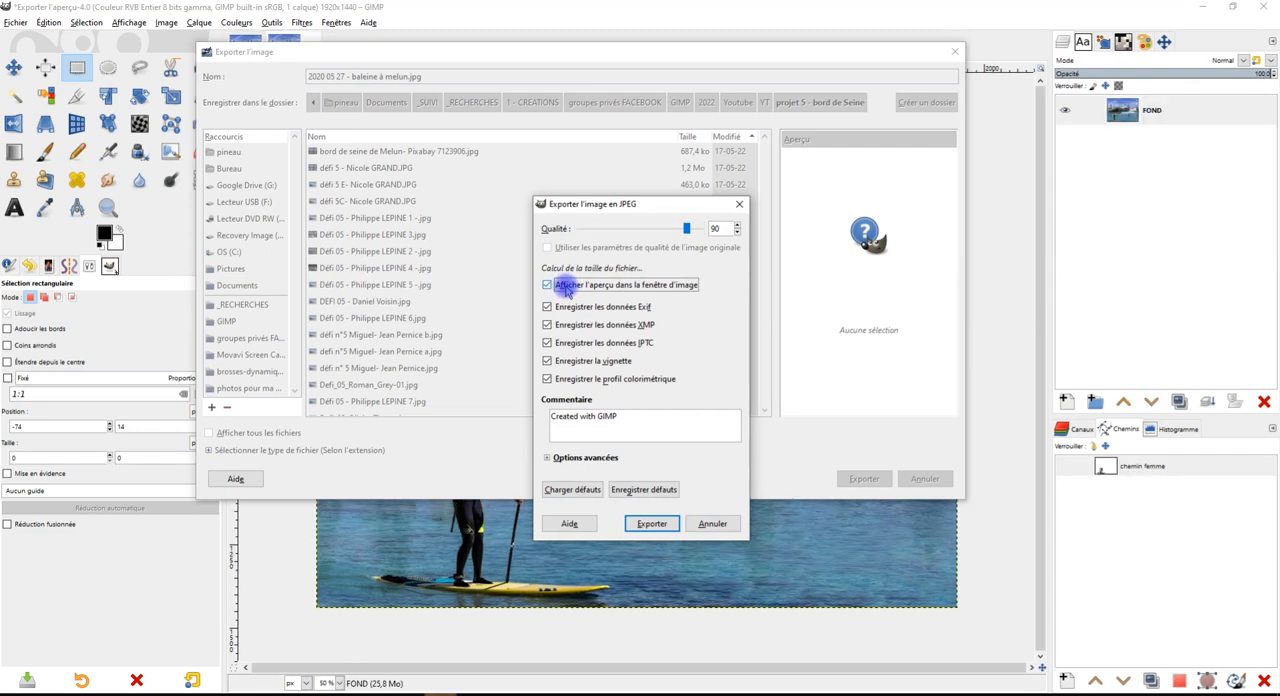
drag(687, 233, 690, 233)
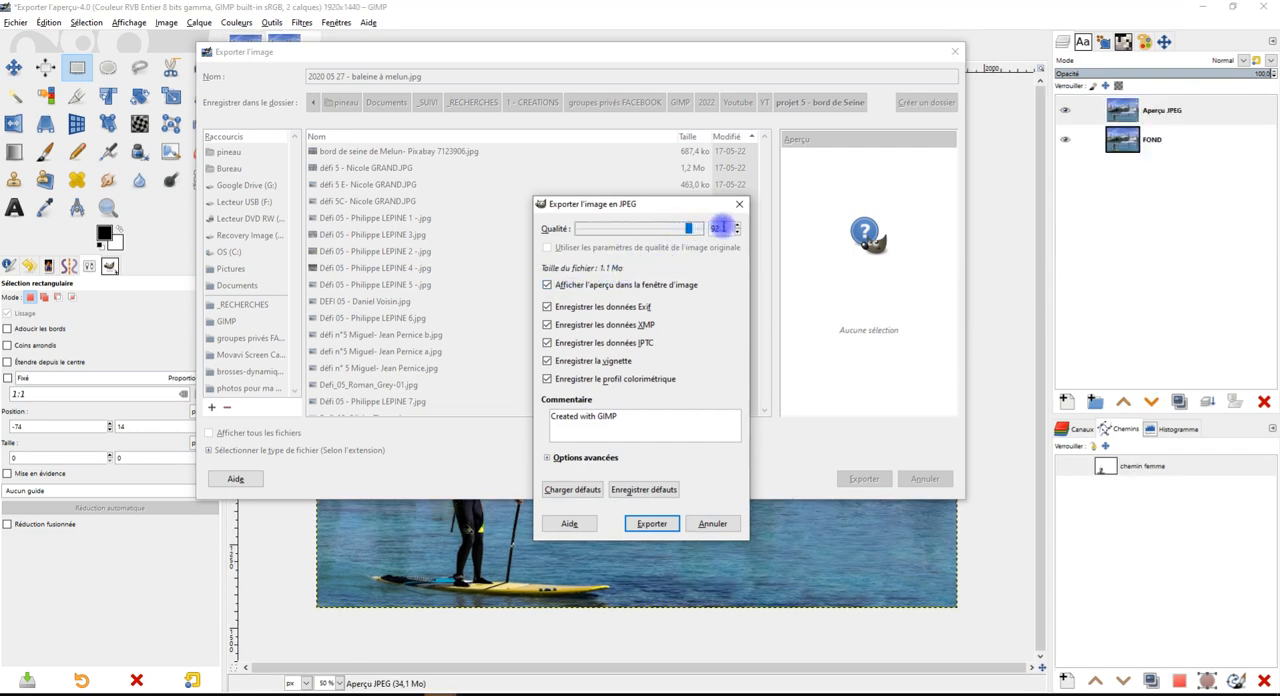
click(738, 232)
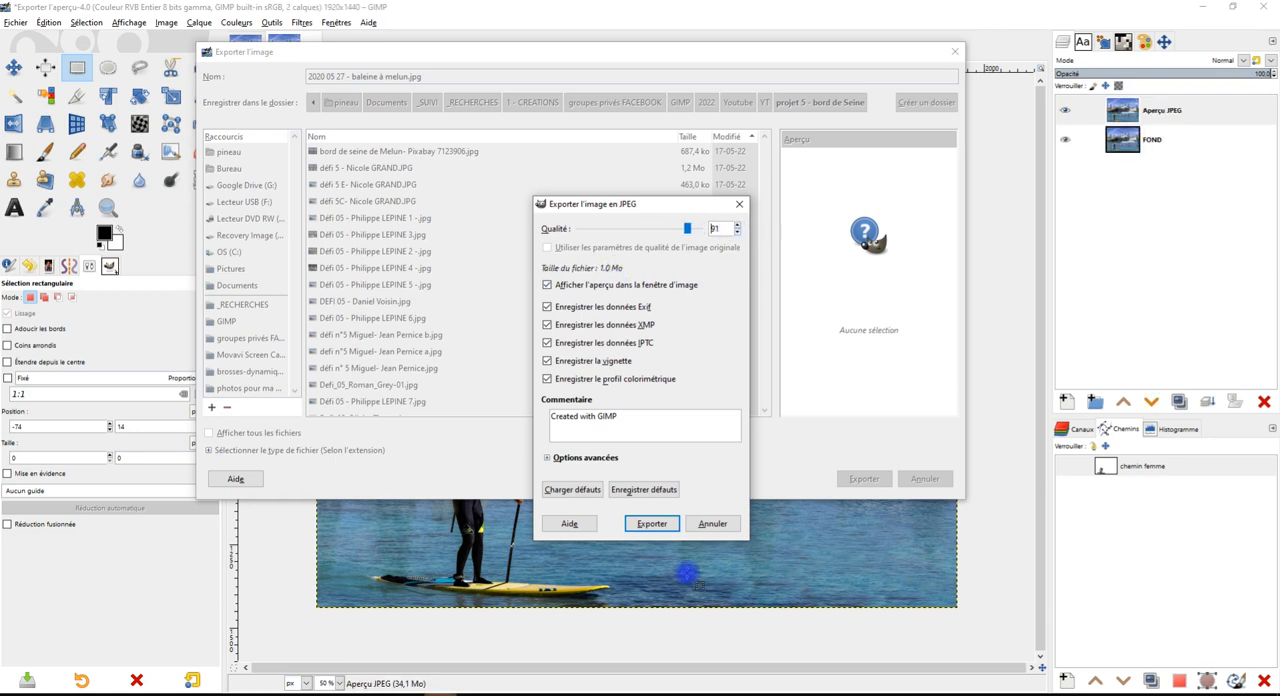
click(652, 524)
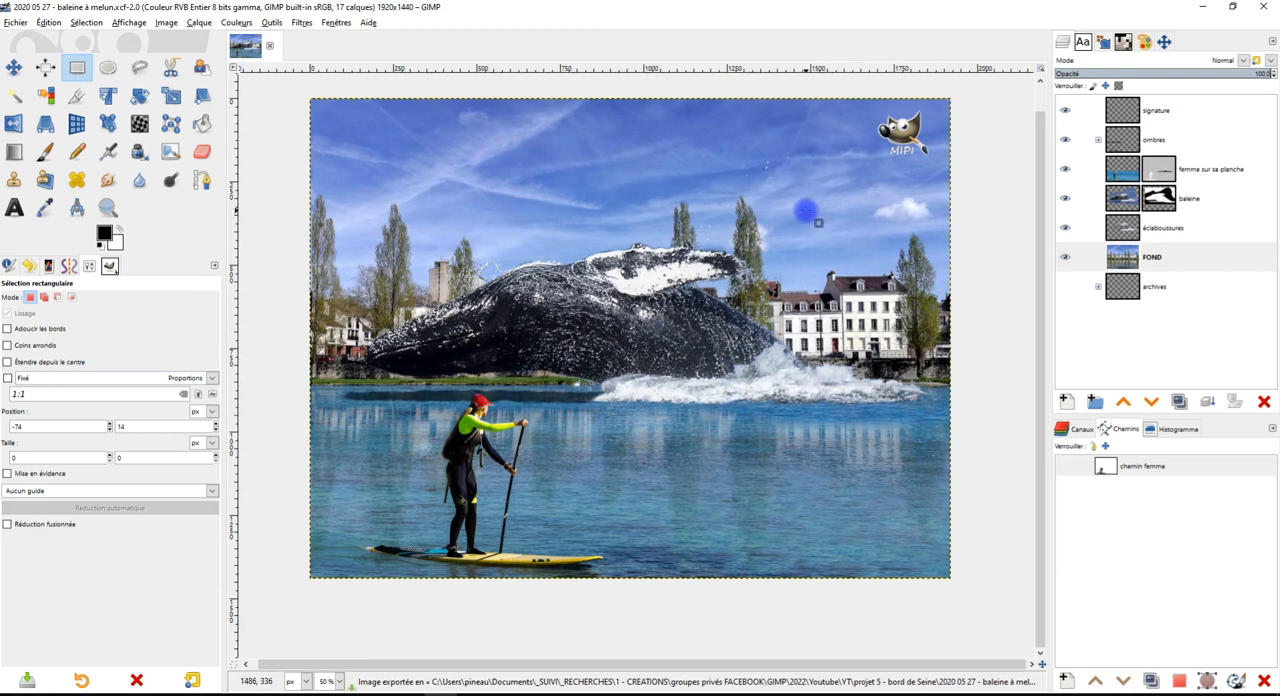
Expand the "ombres" group to review its shadow layers and collapse it again
click(1098, 140)
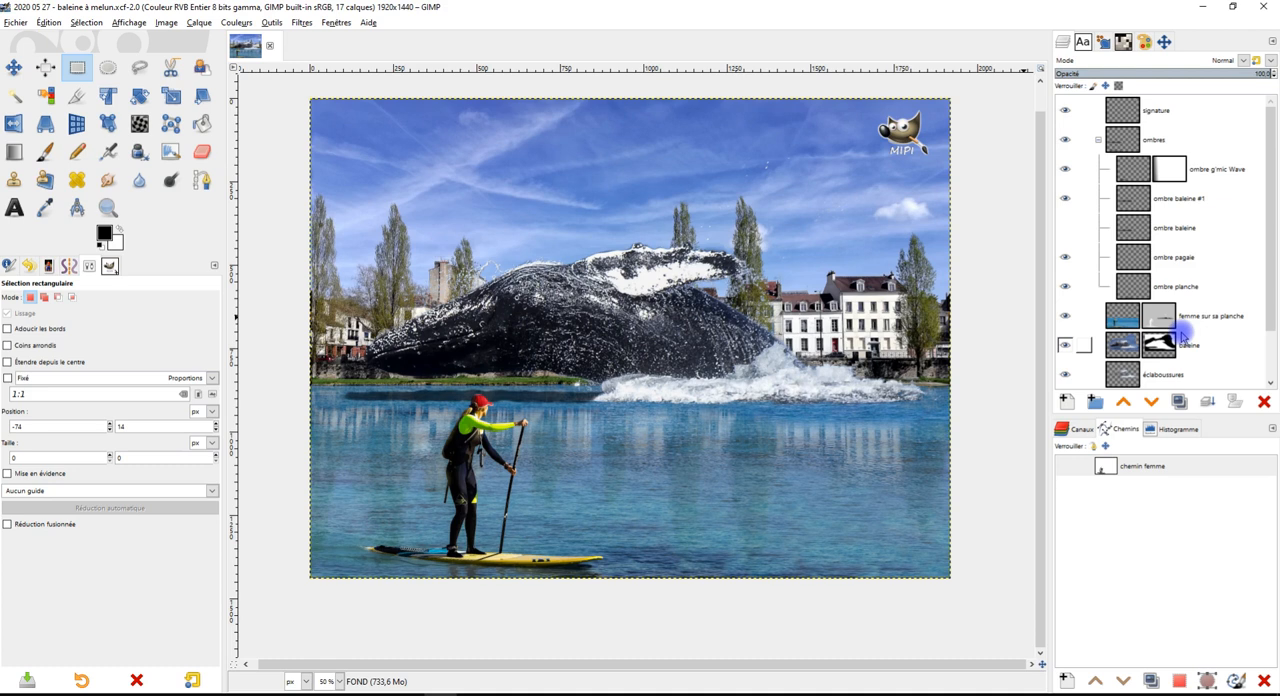
click(1098, 140)
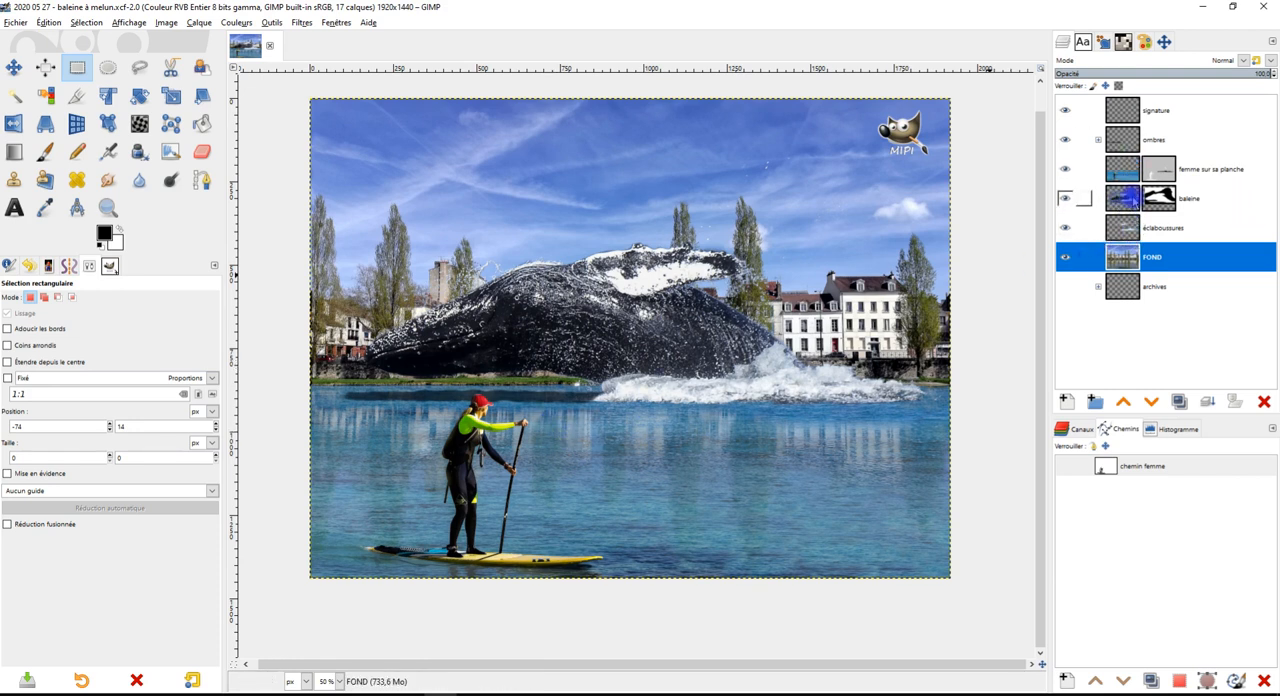
Duplicate the "baleine" layer and rename the copy as "reflet baleine"
click(1125, 203)
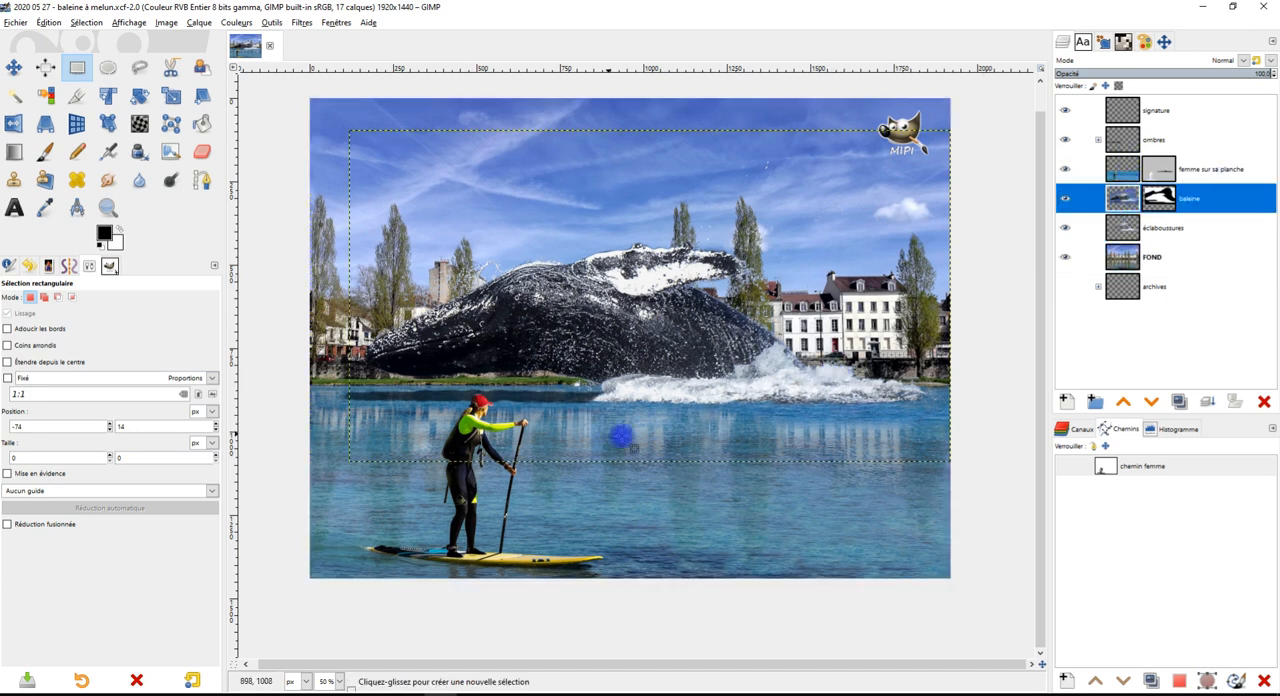
click(1179, 401)
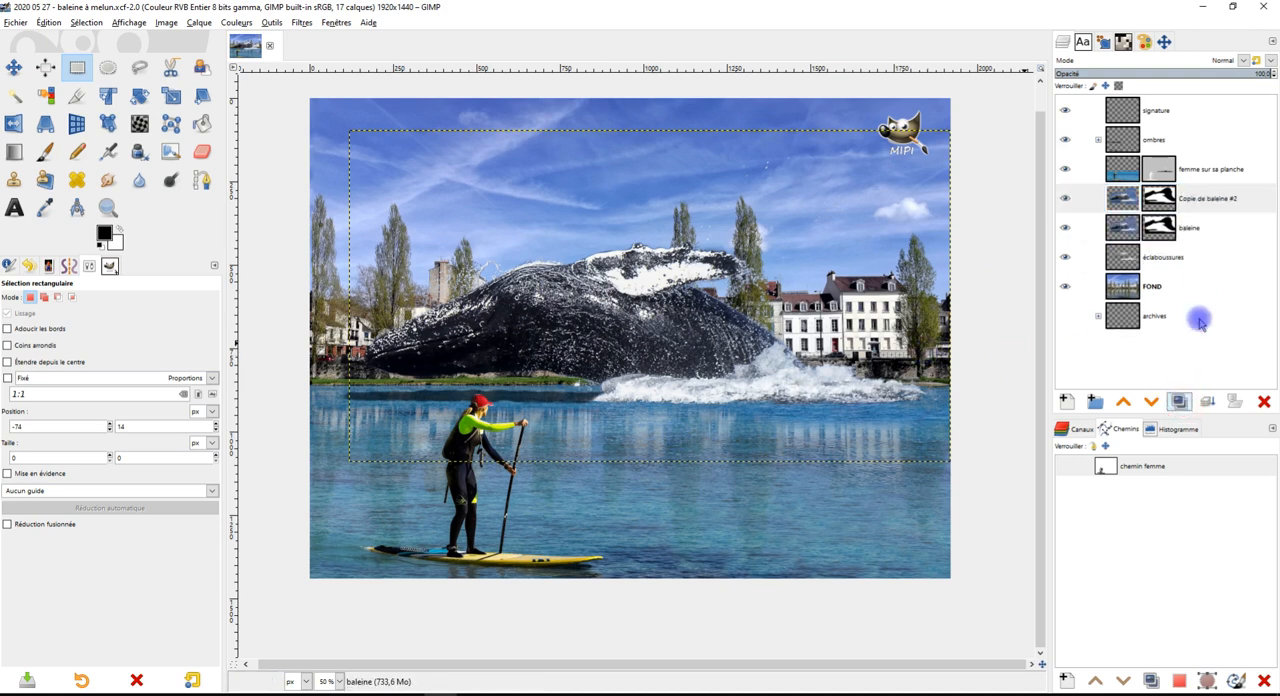
double_click(1182, 199)
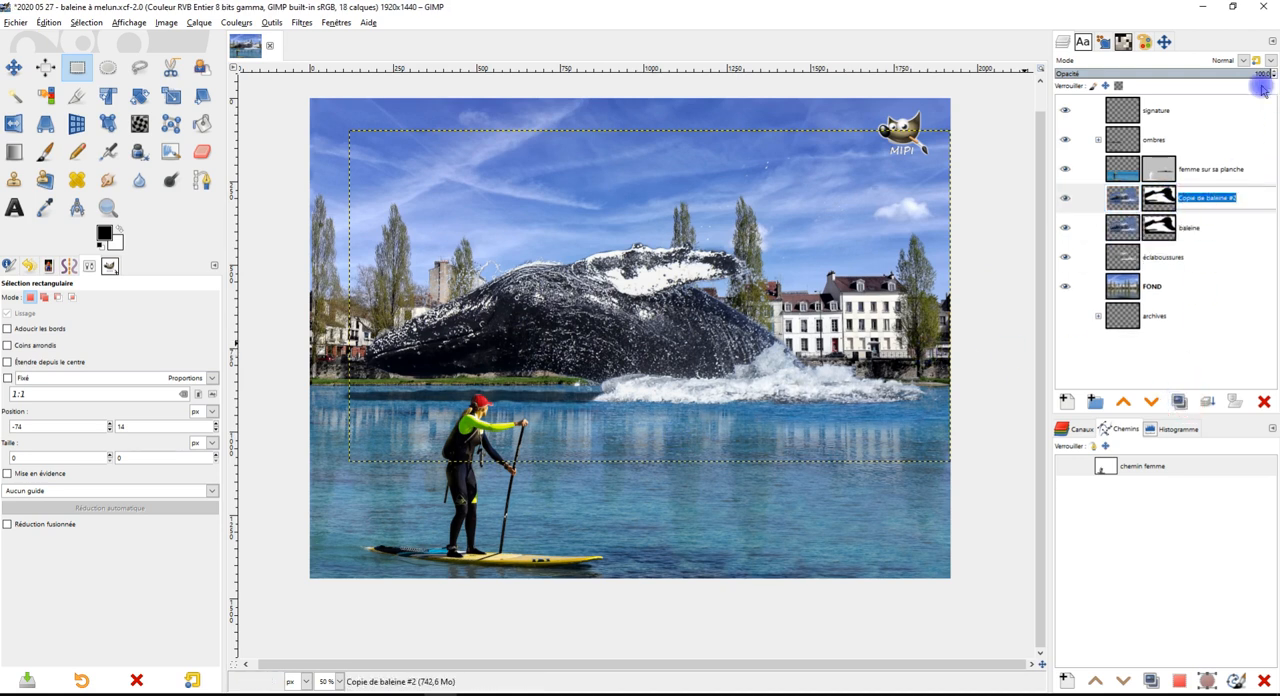
text(re)
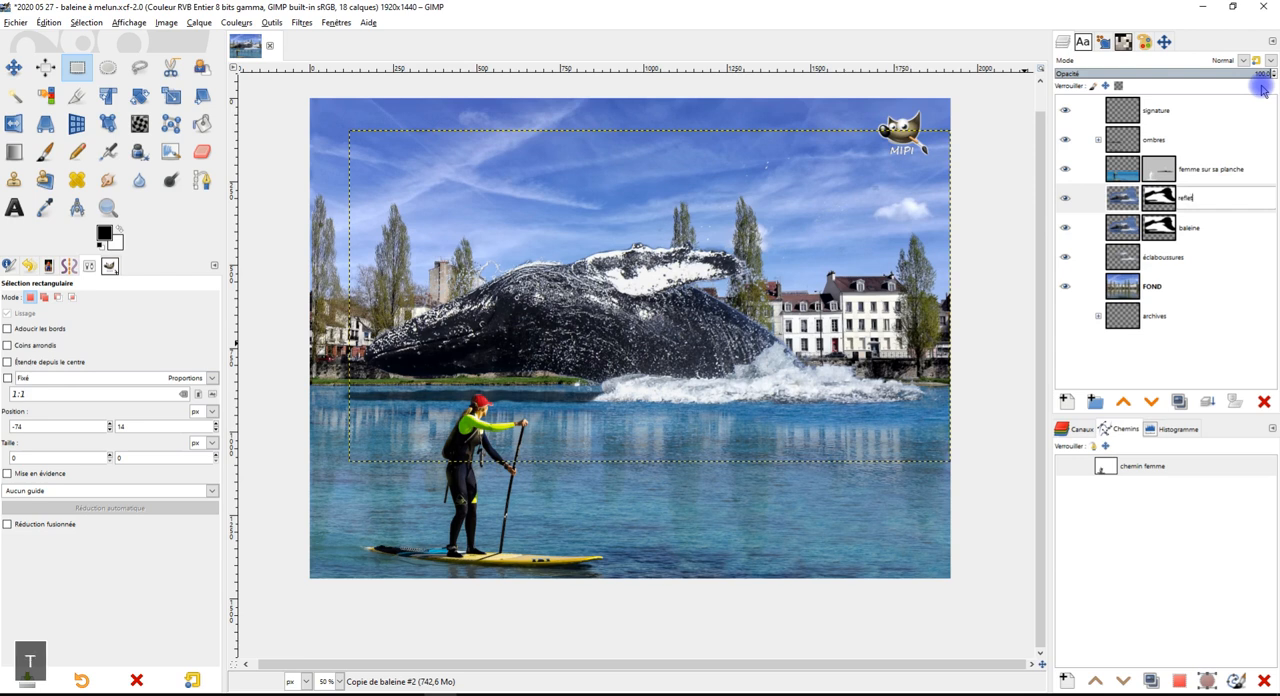
text(flet)
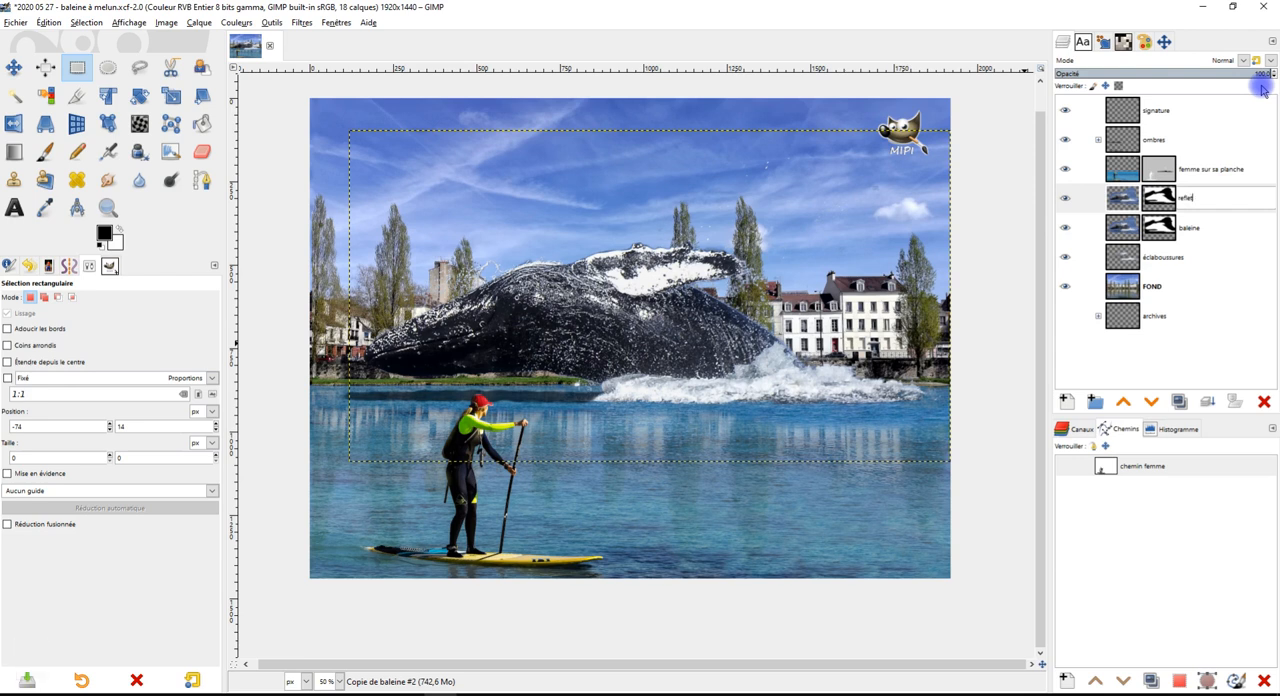
text( baleine)
key(Return)
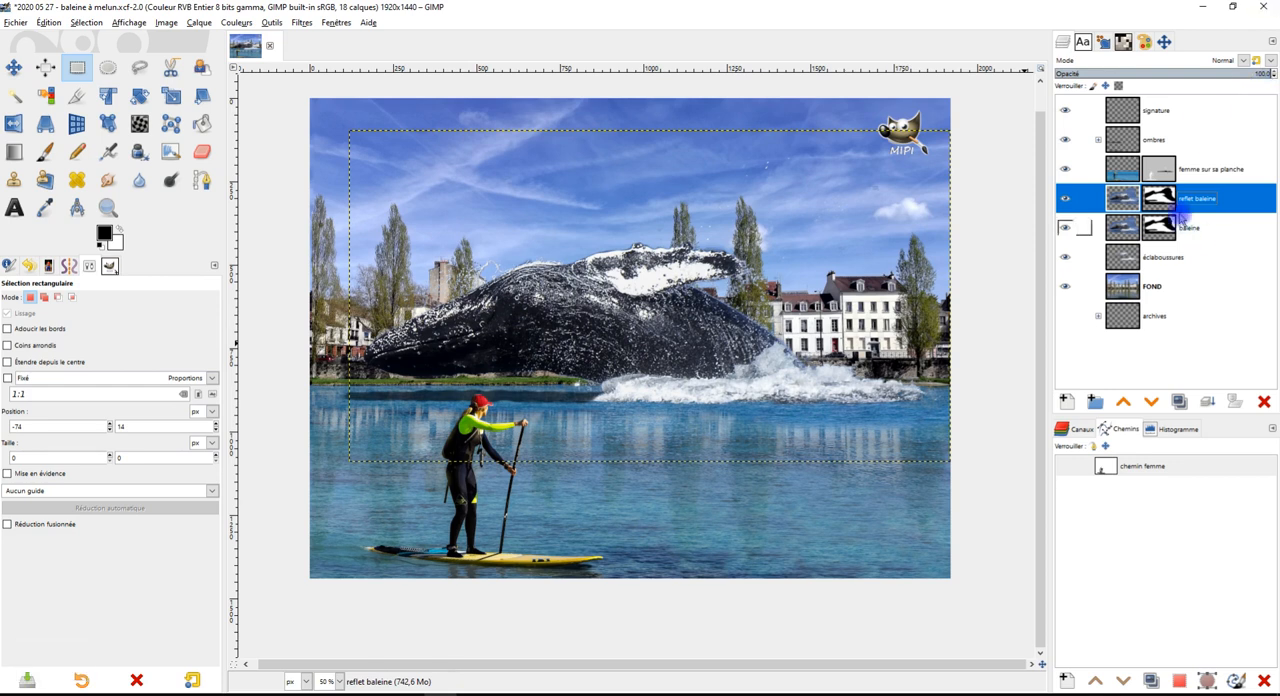
Apply the mask of the "reflet baleine" layer and crop the layer to its content, with the Perspective tool active
right_click(1153, 199)
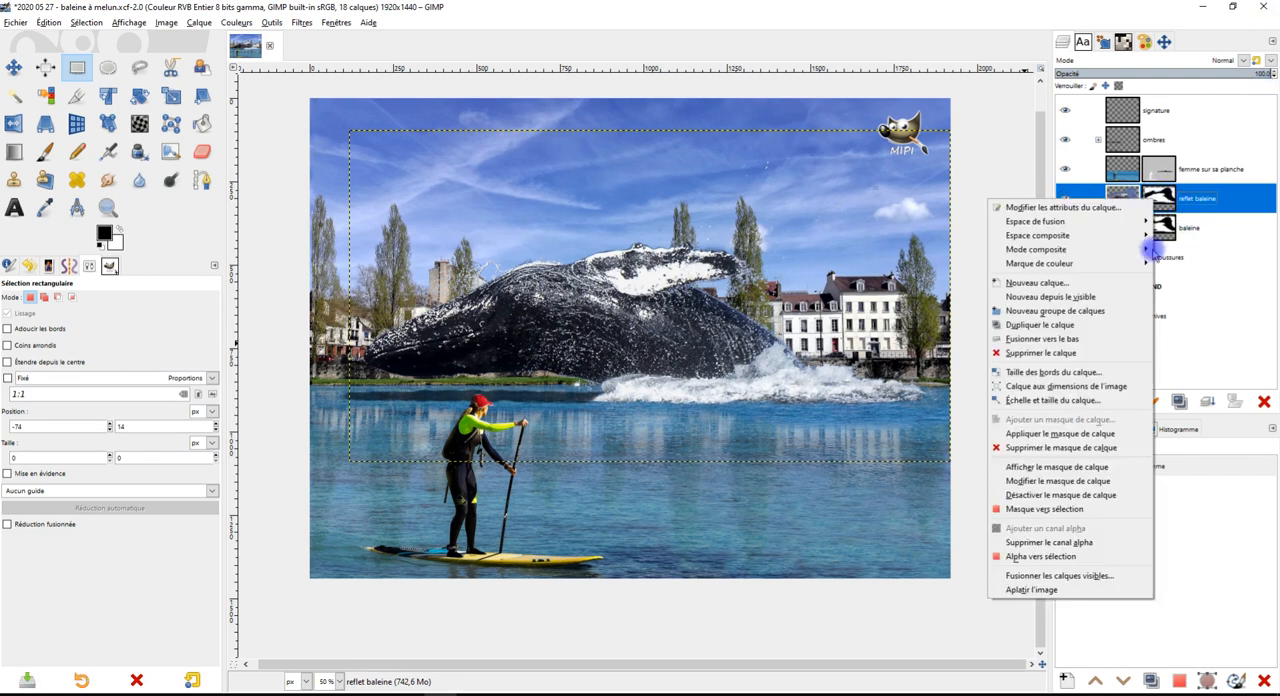
click(1092, 434)
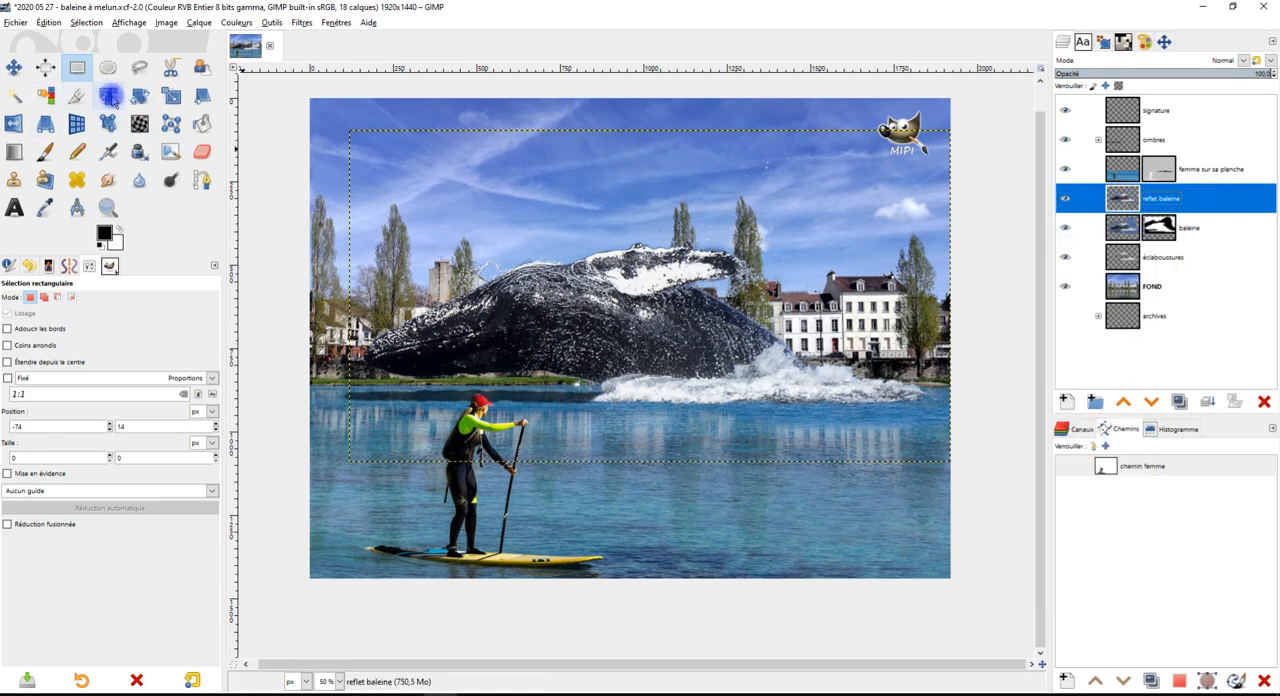
click(45, 123)
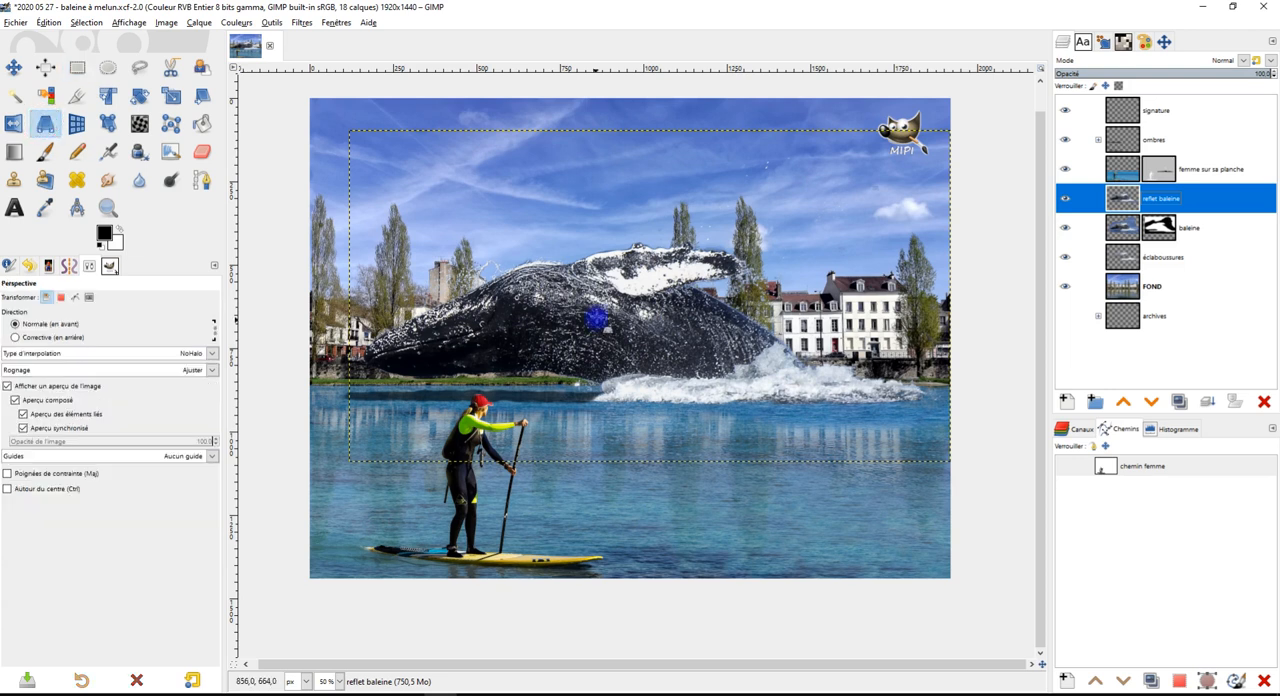
click(199, 22)
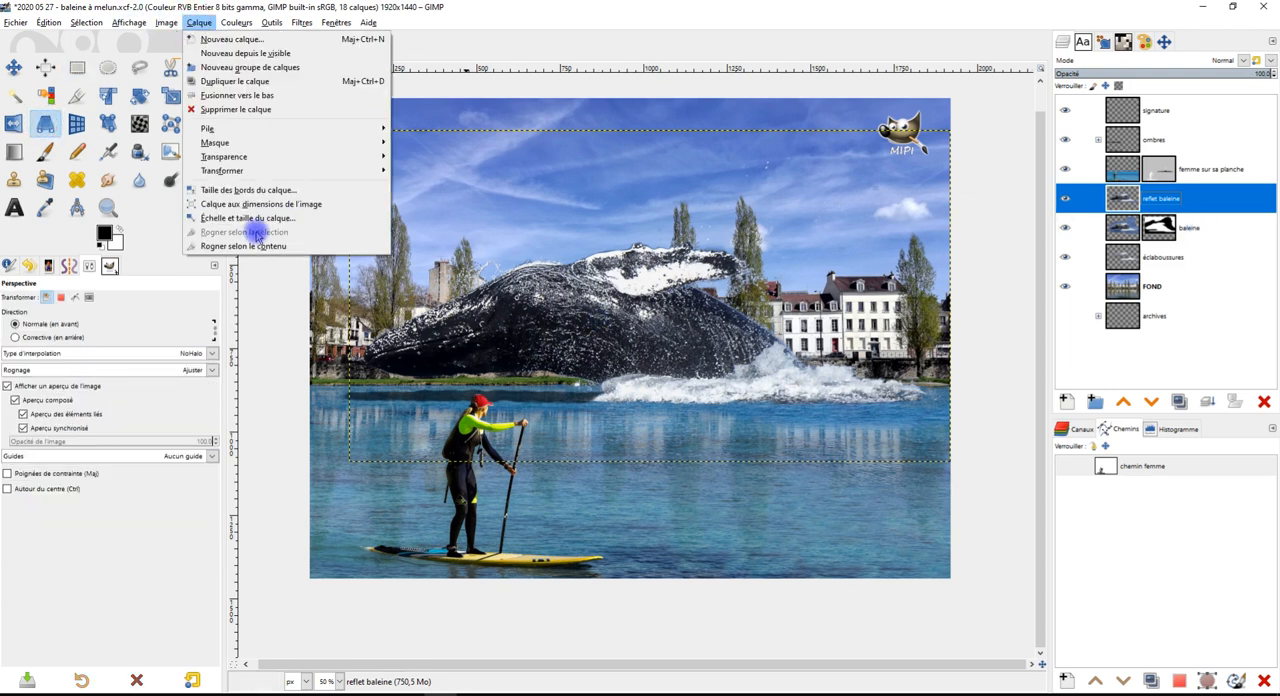
click(243, 246)
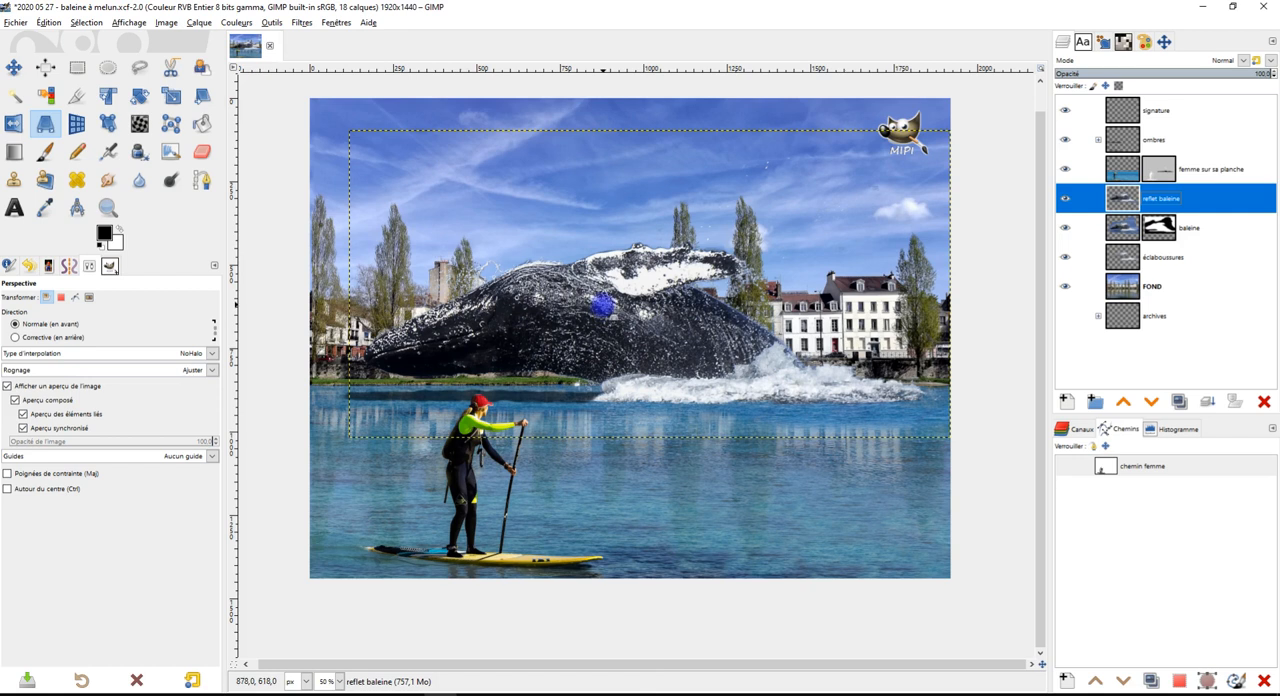
Flip the "reflet baleine" layer upside down with the Perspective transform and flatten it onto the water beneath the whale
click(614, 271)
drag(352, 130, 357, 389)
drag(907, 222, 779, 292)
drag(822, 196, 791, 600)
drag(642, 323, 812, 173)
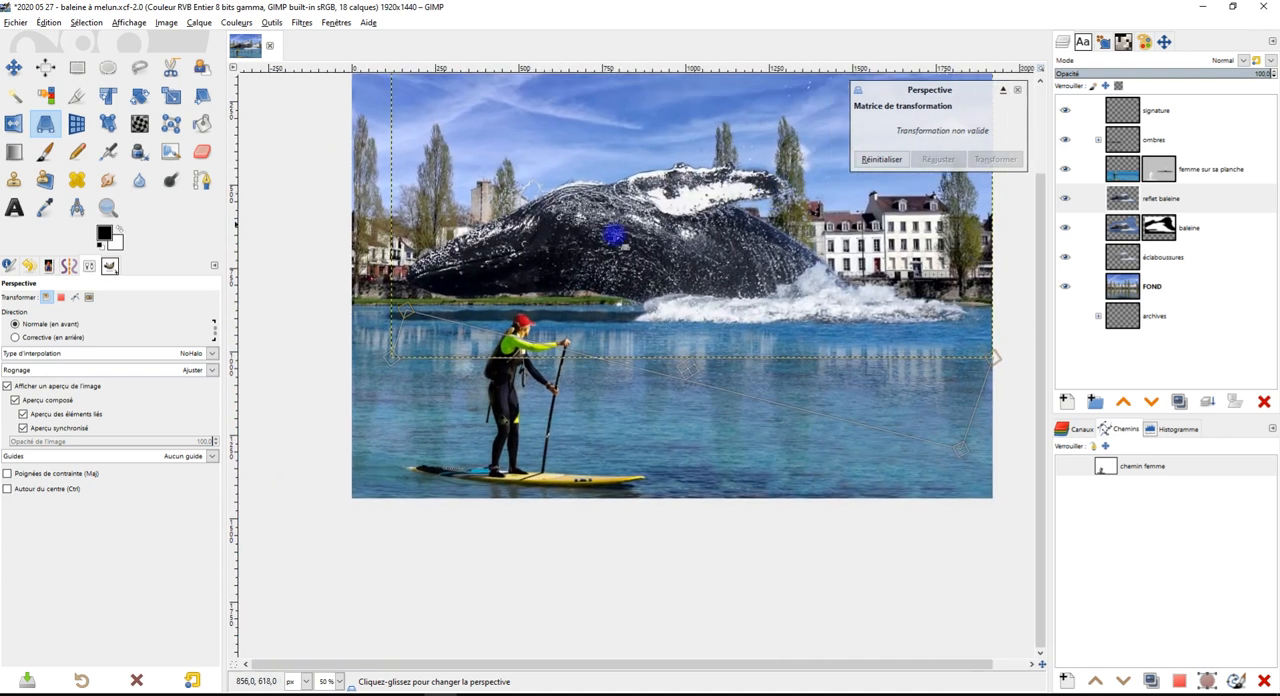
drag(411, 320, 414, 496)
drag(737, 403, 732, 377)
drag(943, 403, 981, 427)
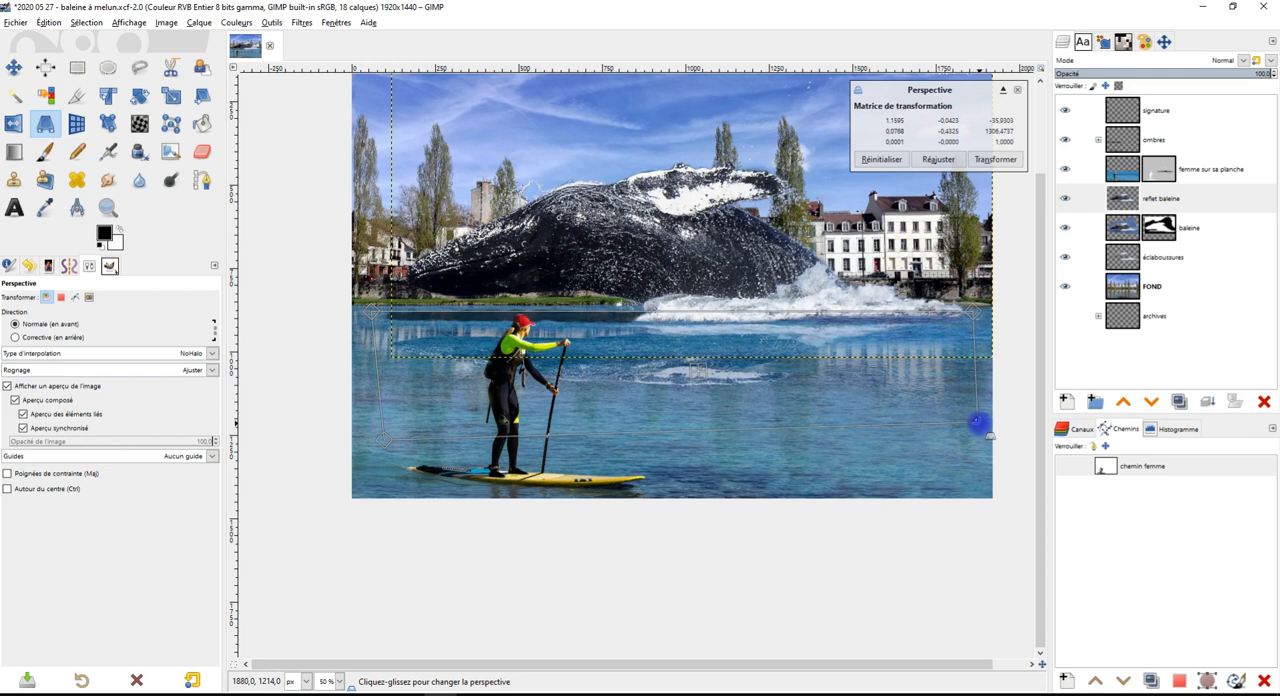
click(1000, 160)
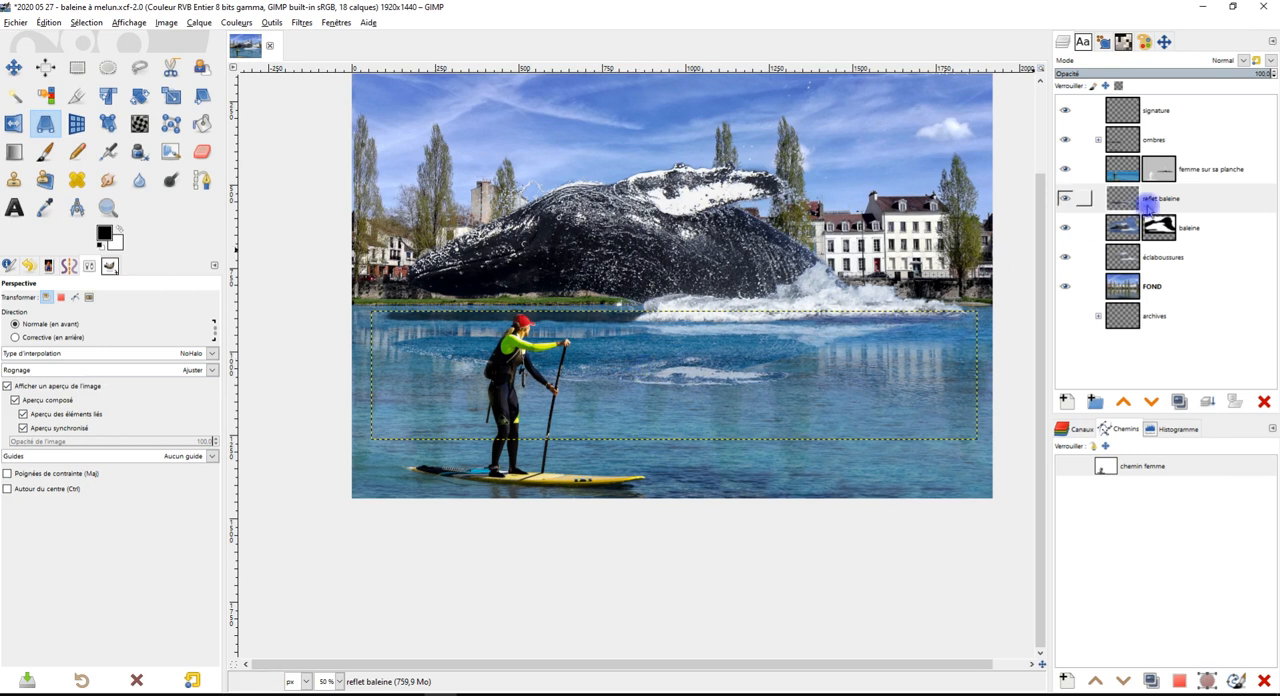
click(1162, 200)
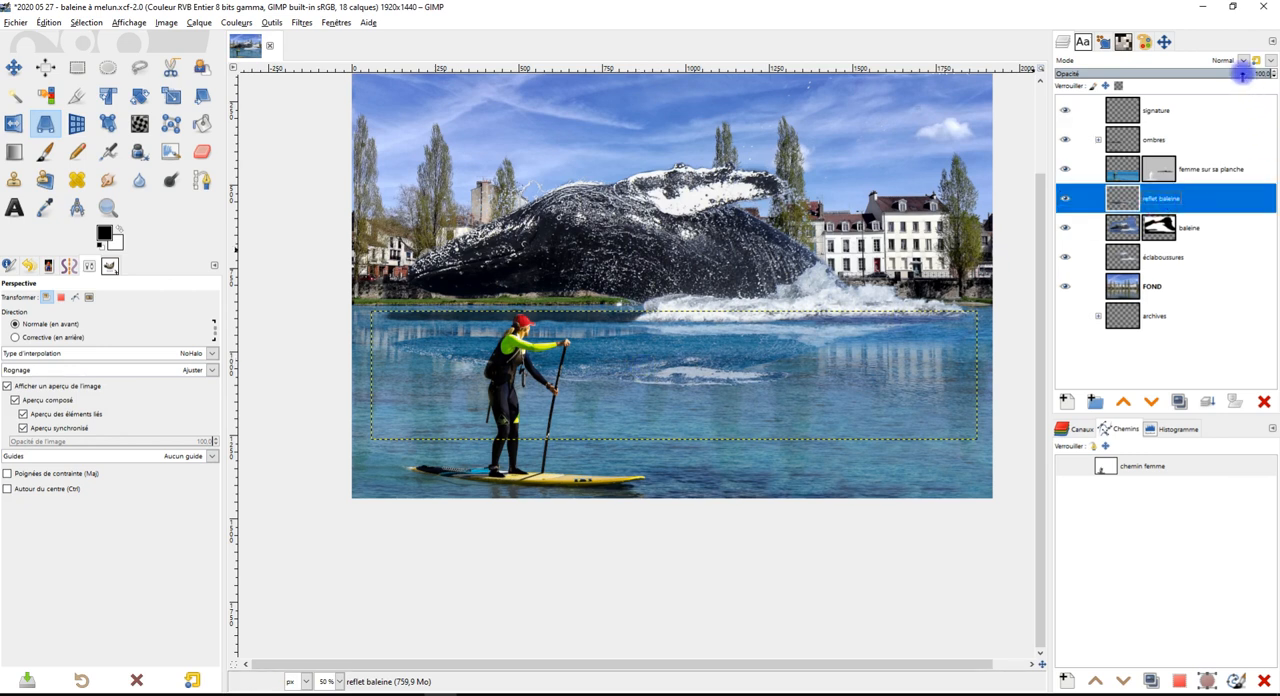
click(1235, 75)
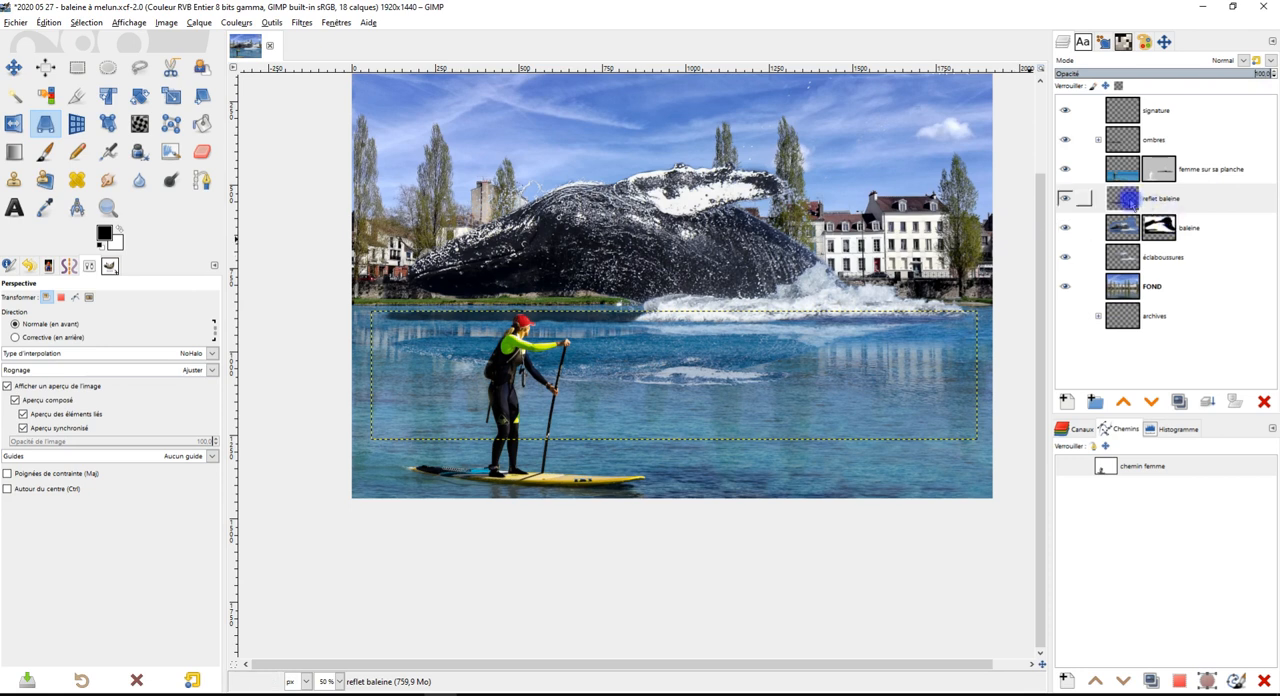
right_click(1125, 199)
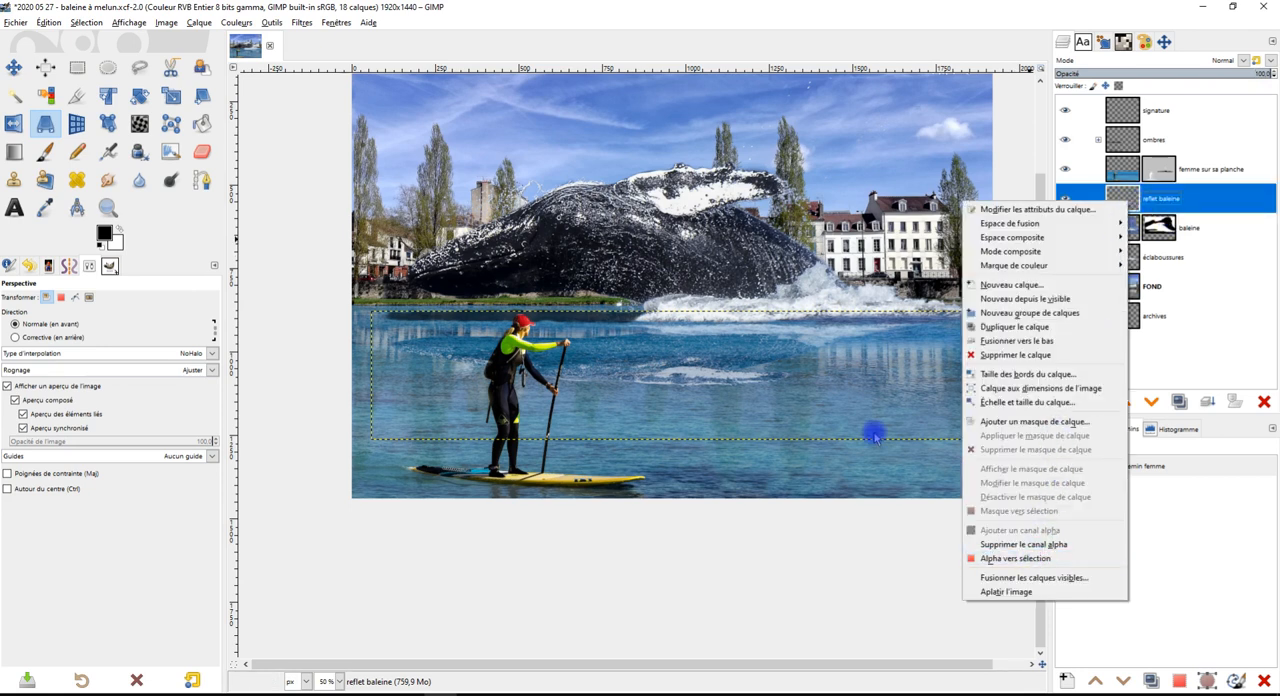
click(787, 390)
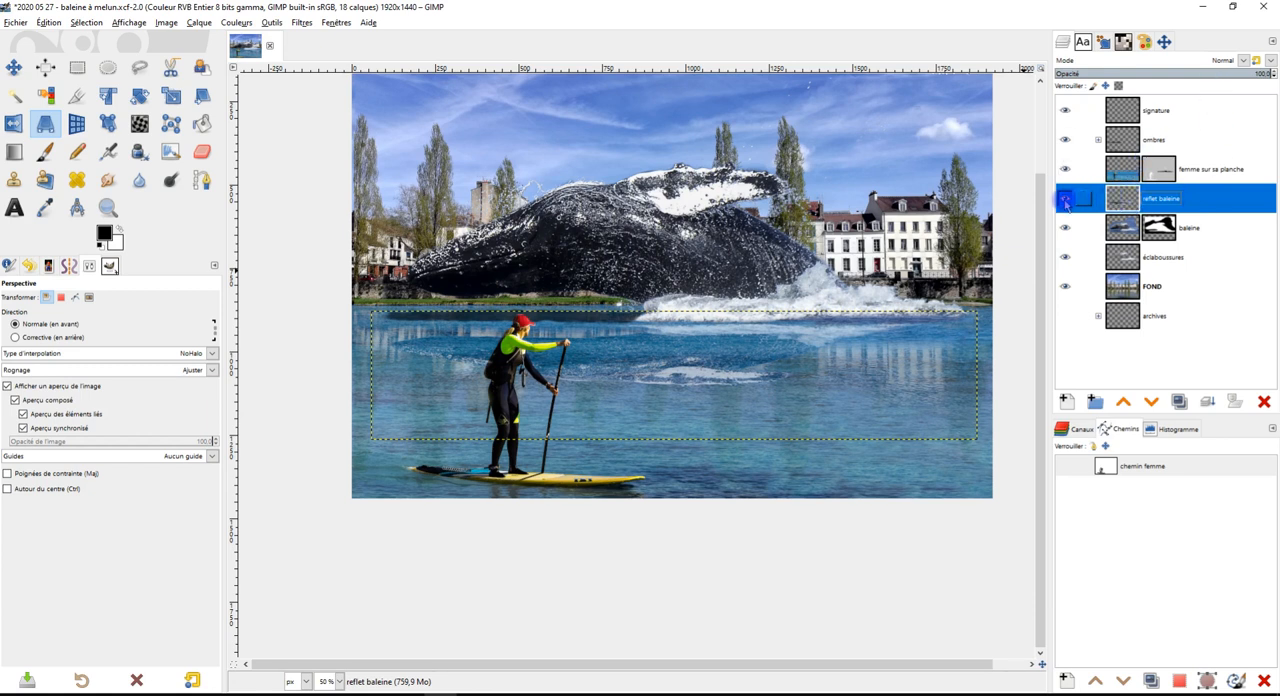
click(1179, 401)
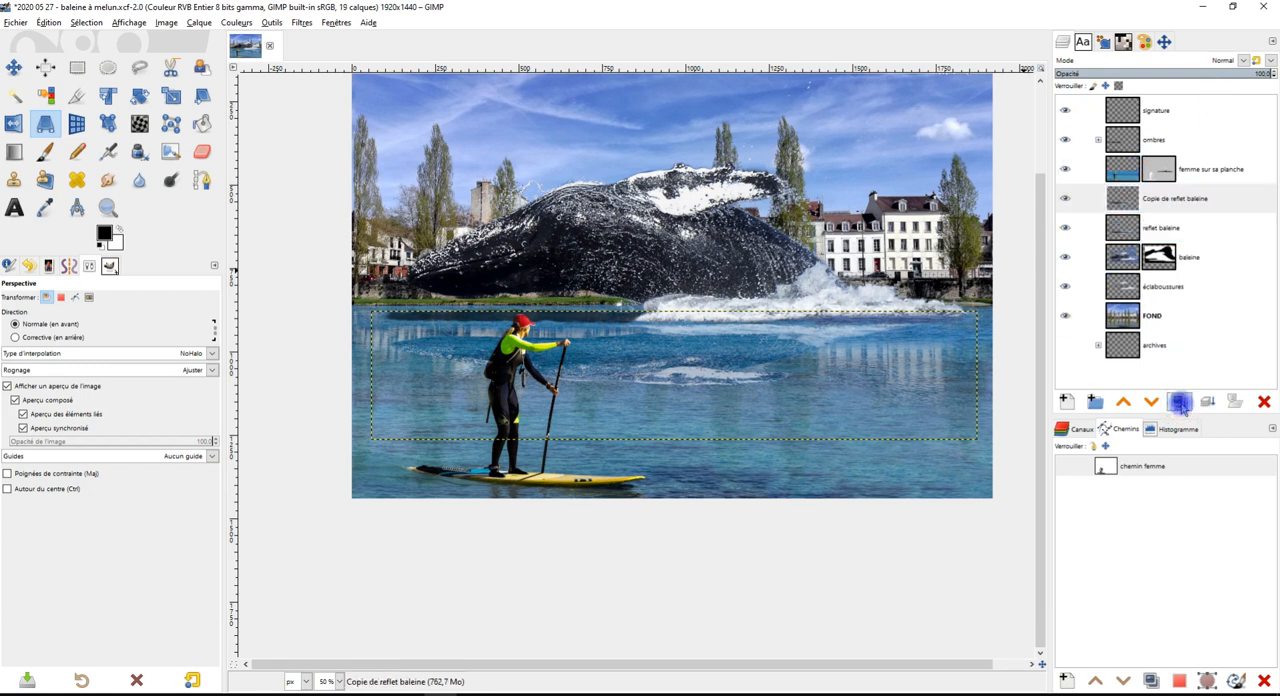
click(1264, 401)
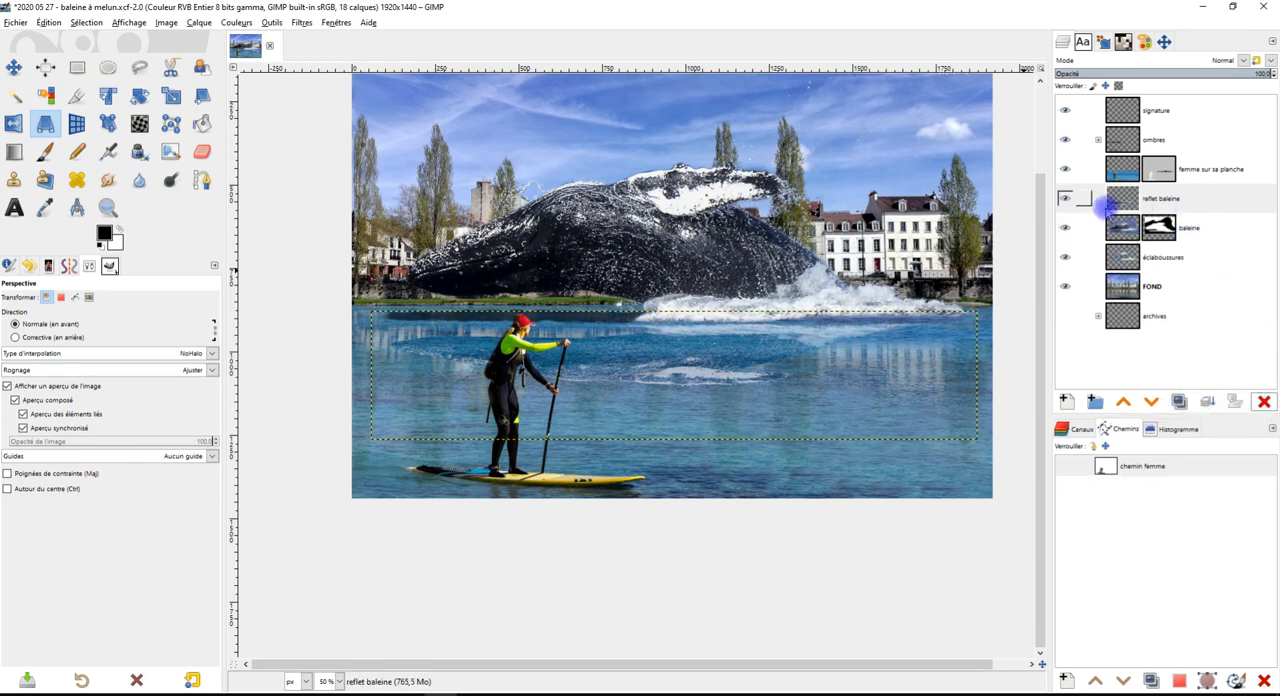
Slightly lower the opacity of the "reflet baleine" layer and extend the layer to the image dimensions
click(1065, 199)
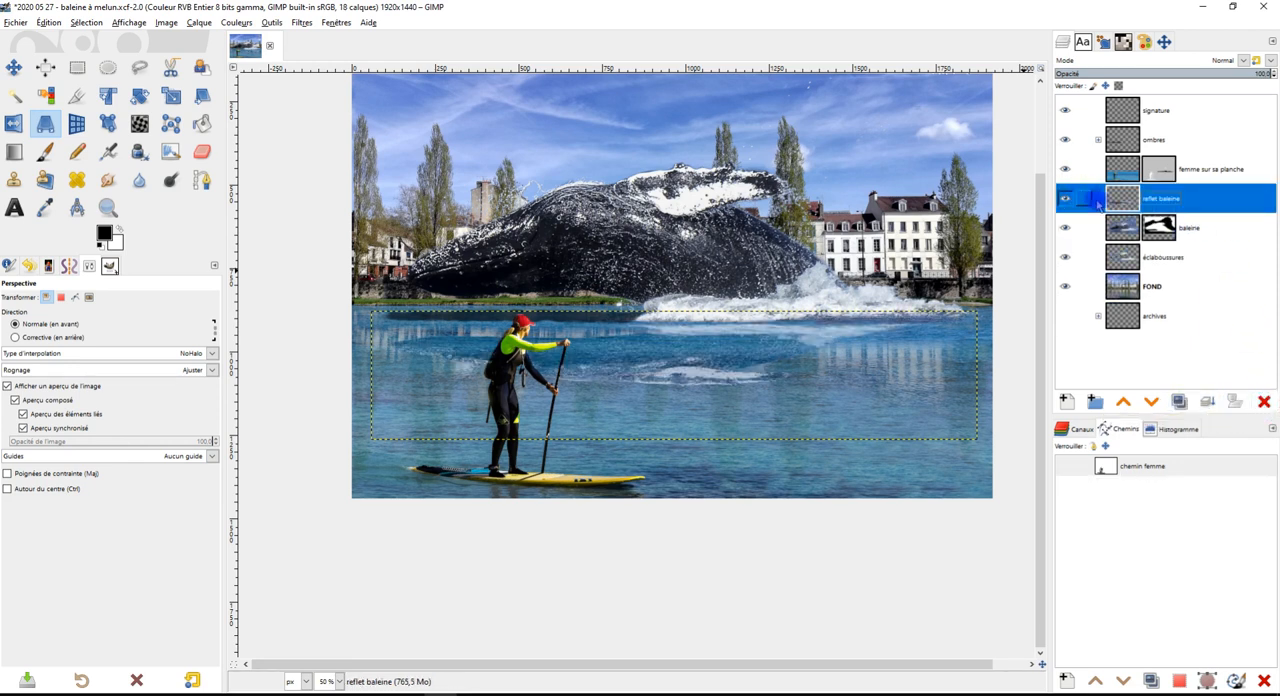
key(2)
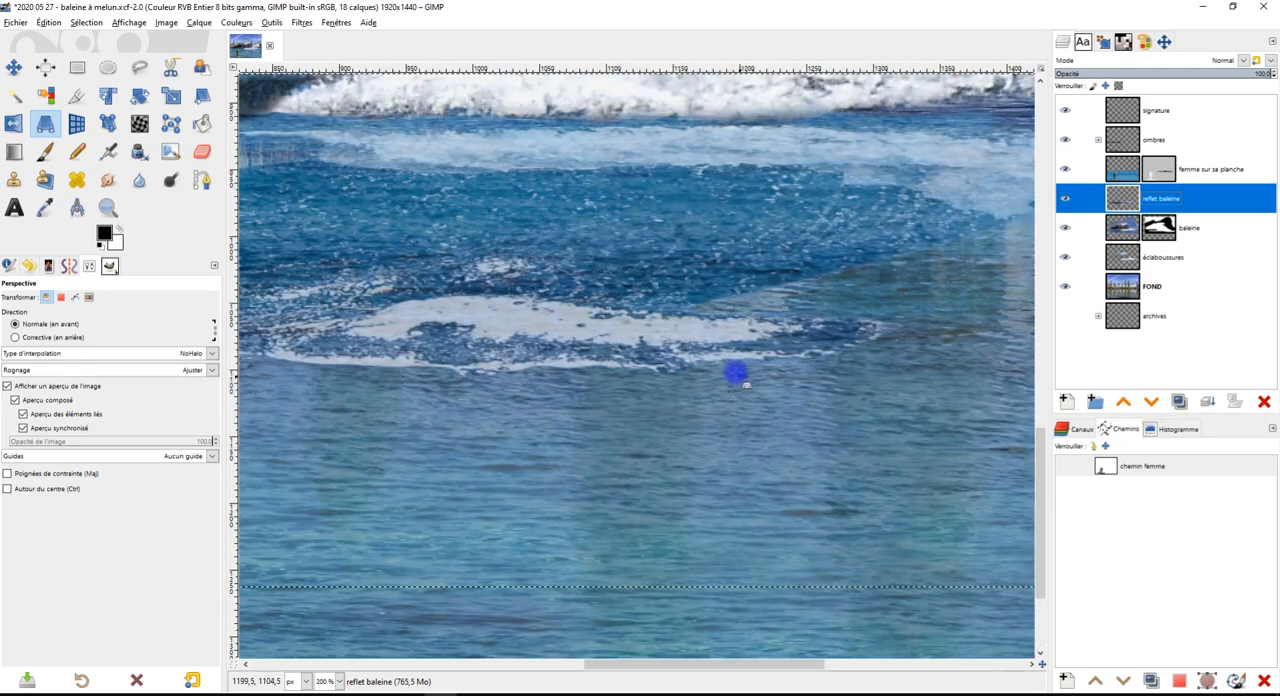
scroll(731, 360, down, 3)
scroll(727, 341, up, 1)
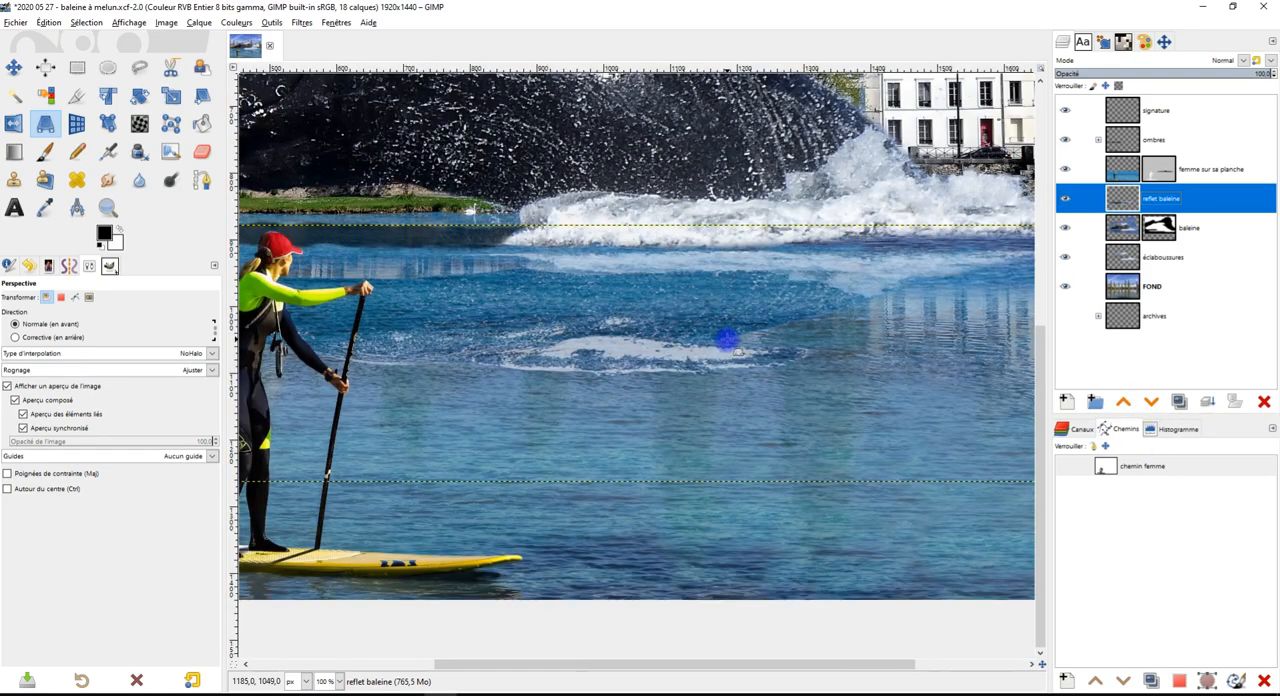
scroll(727, 341, down, 1)
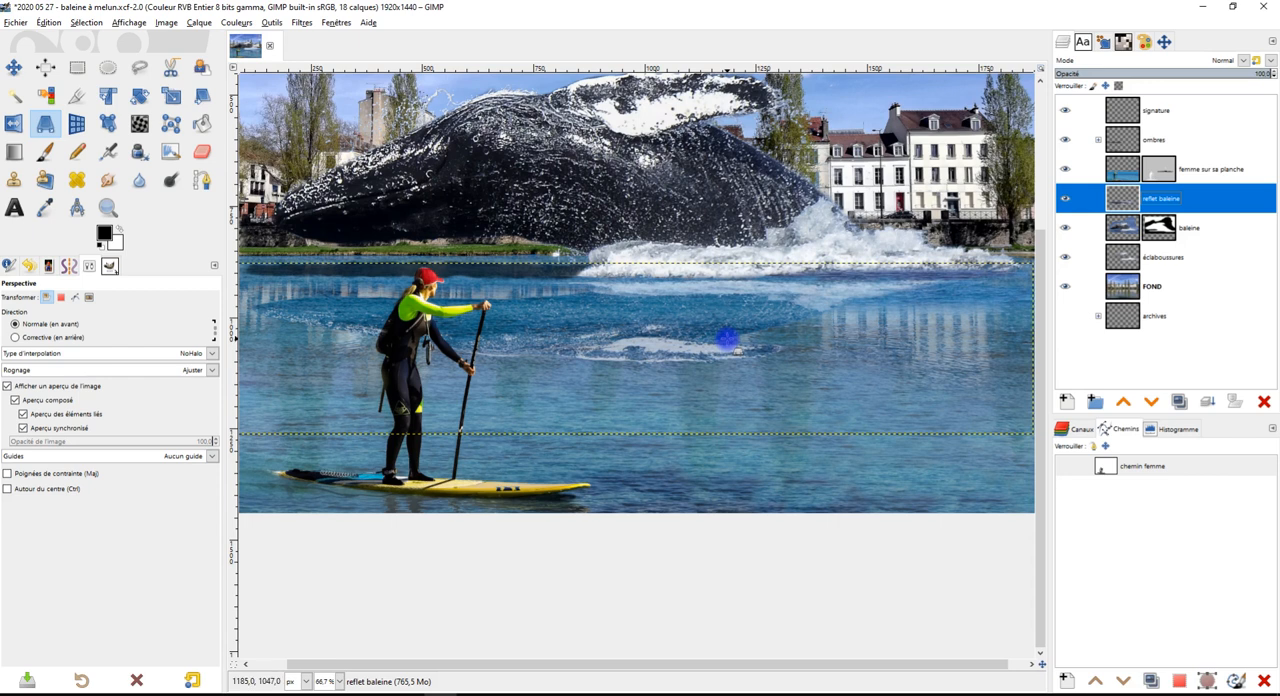
drag(727, 341, 871, 357)
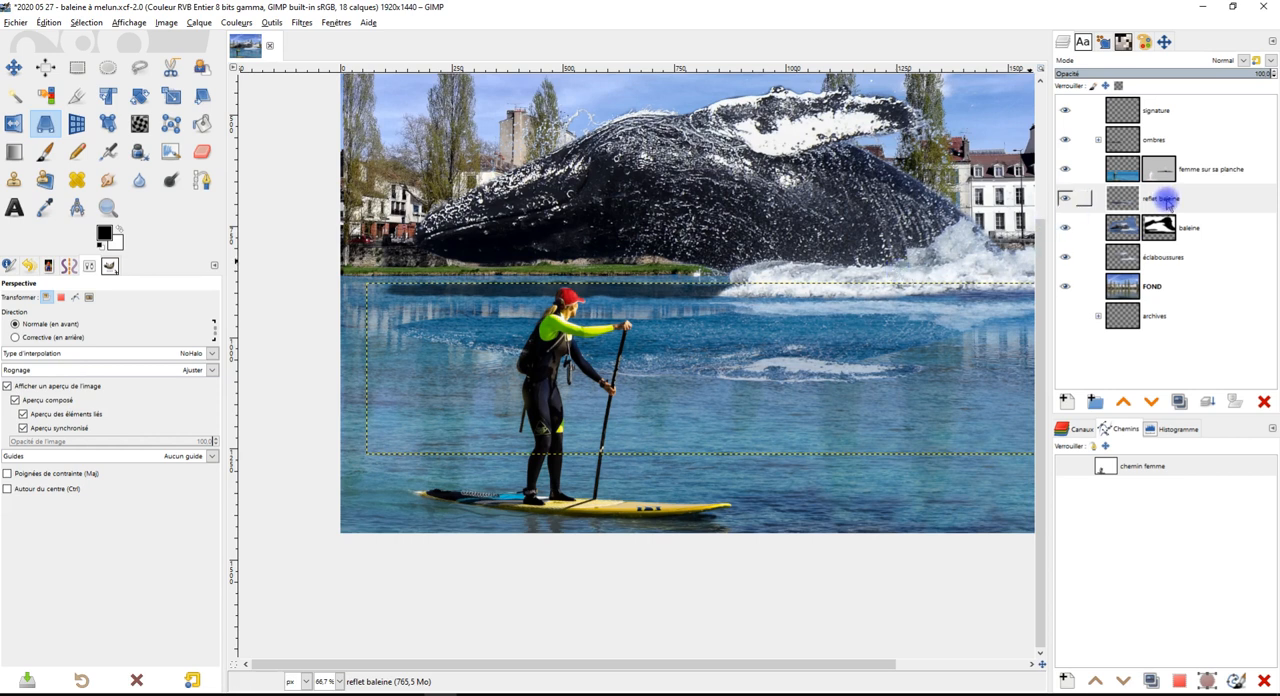
click(1163, 199)
click(1249, 74)
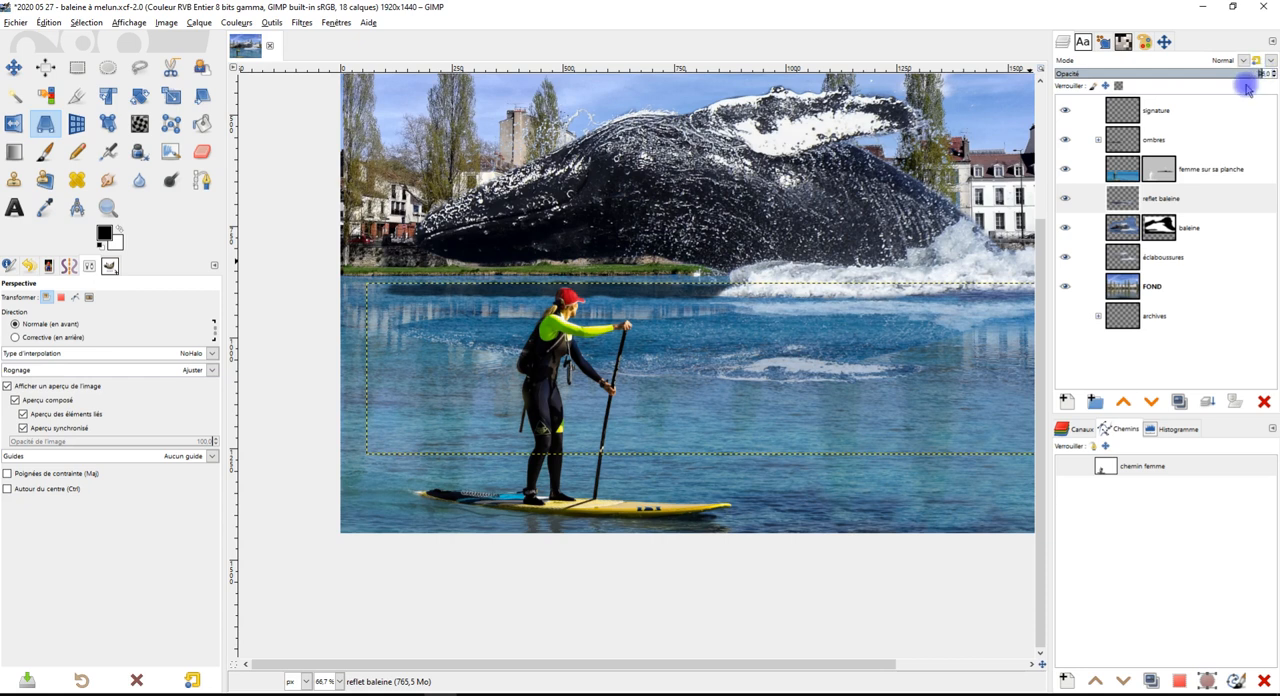
right_click(1126, 199)
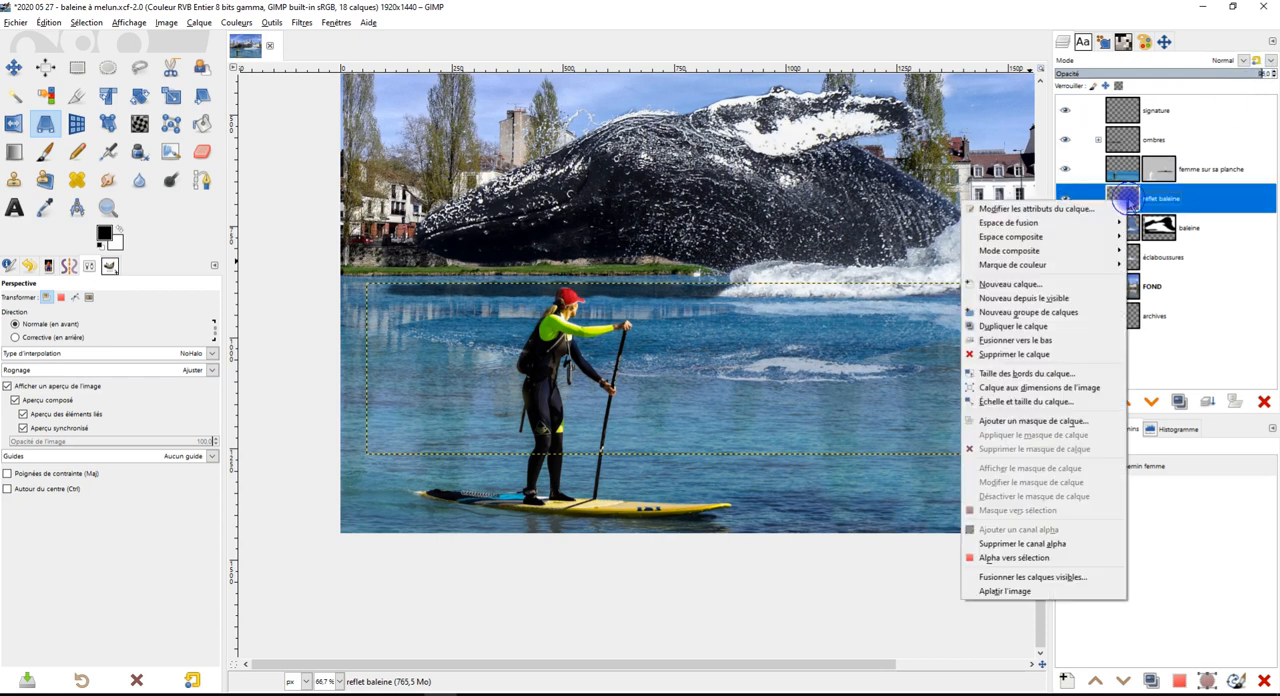
click(1083, 389)
drag(820, 342, 749, 371)
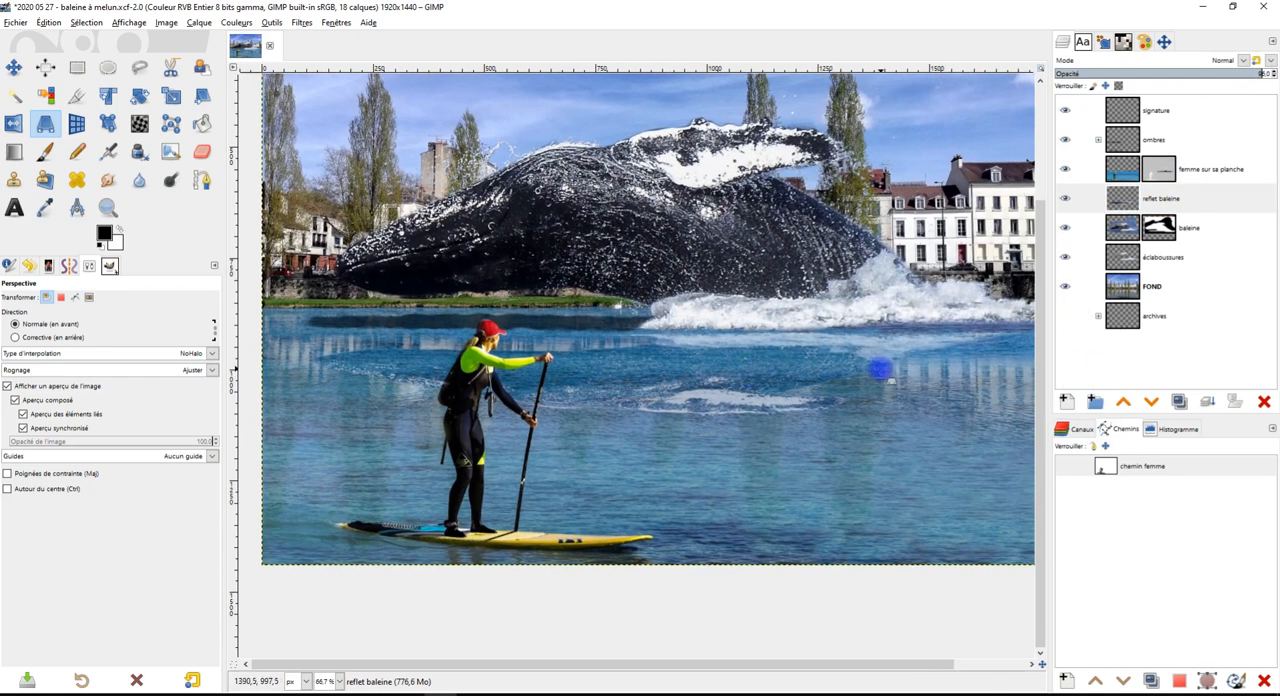
drag(882, 372, 848, 366)
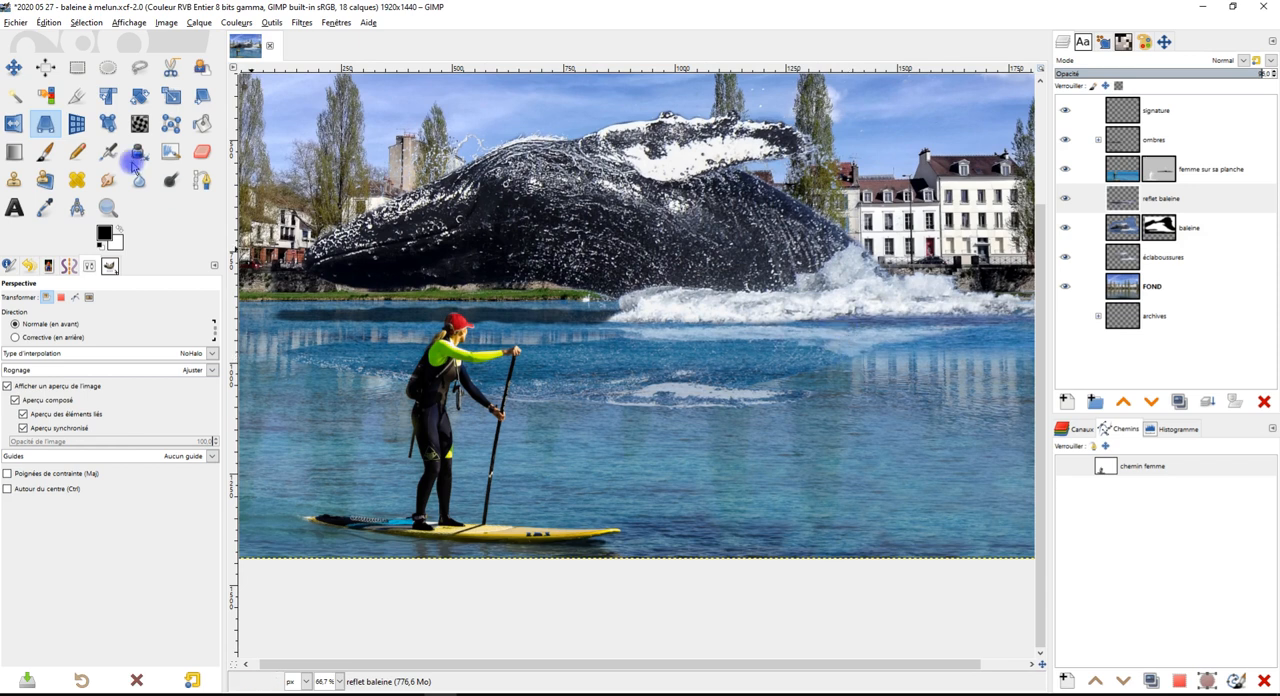
Move the "reflet baleine" layer slightly upward so the reflection sits closer to the whale
click(13, 67)
click(1160, 205)
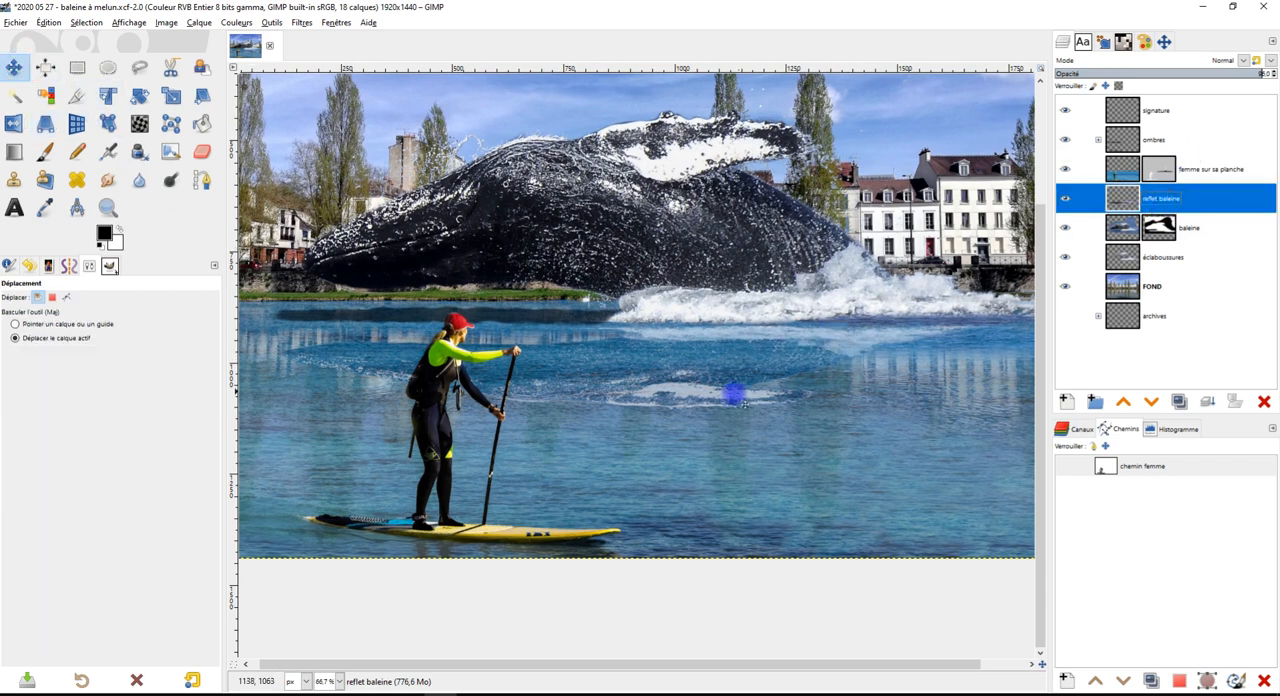
drag(707, 391, 697, 376)
drag(892, 364, 787, 371)
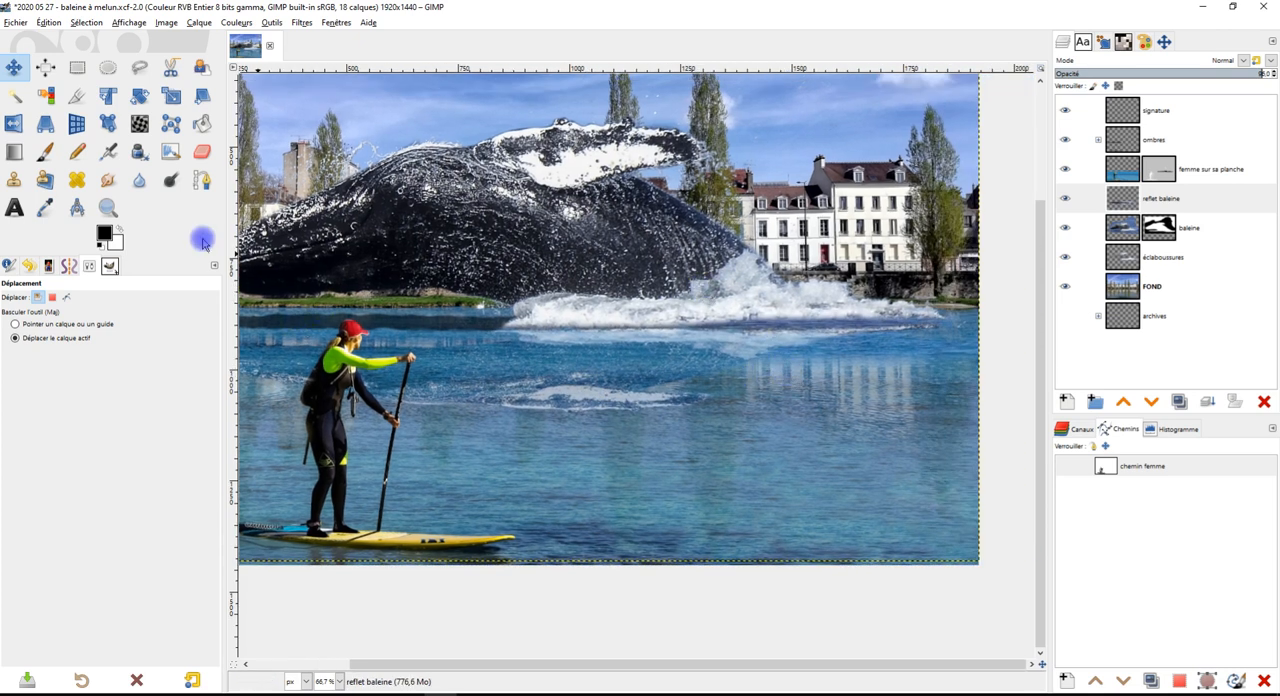
Erase the edge of the reflection overlapping the white splash, using the "2. Hardness 075" brush at size 51
click(201, 151)
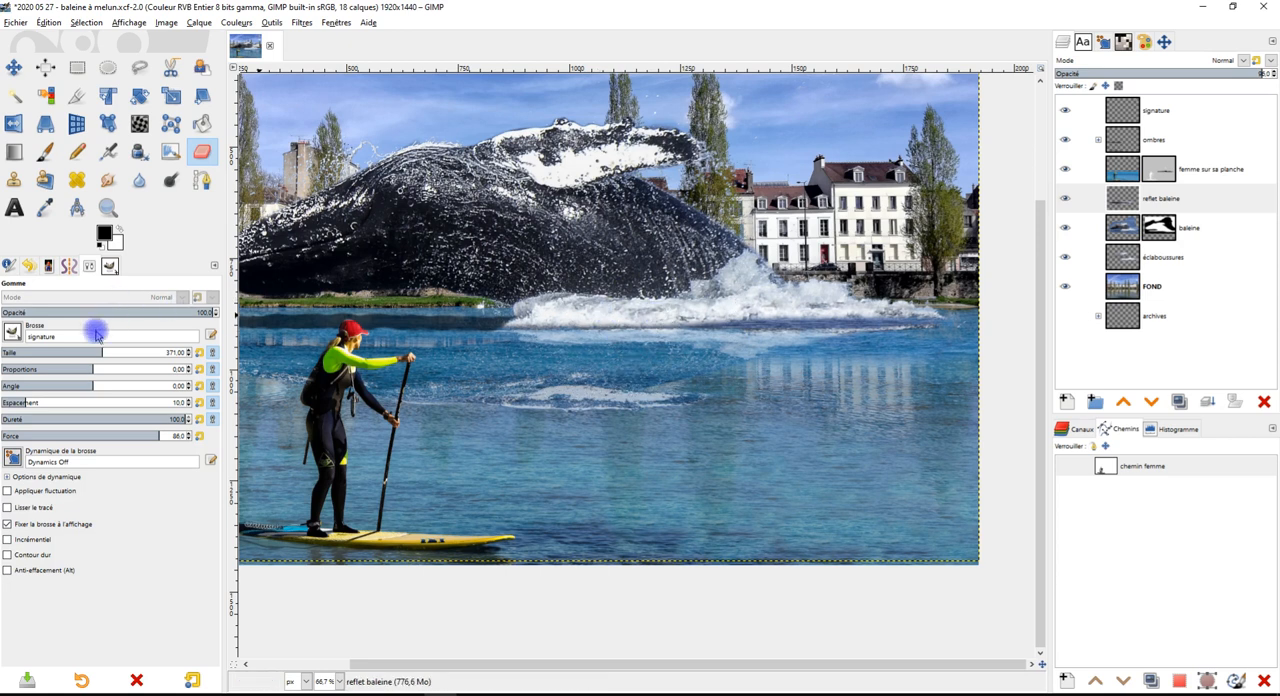
click(12, 332)
click(42, 356)
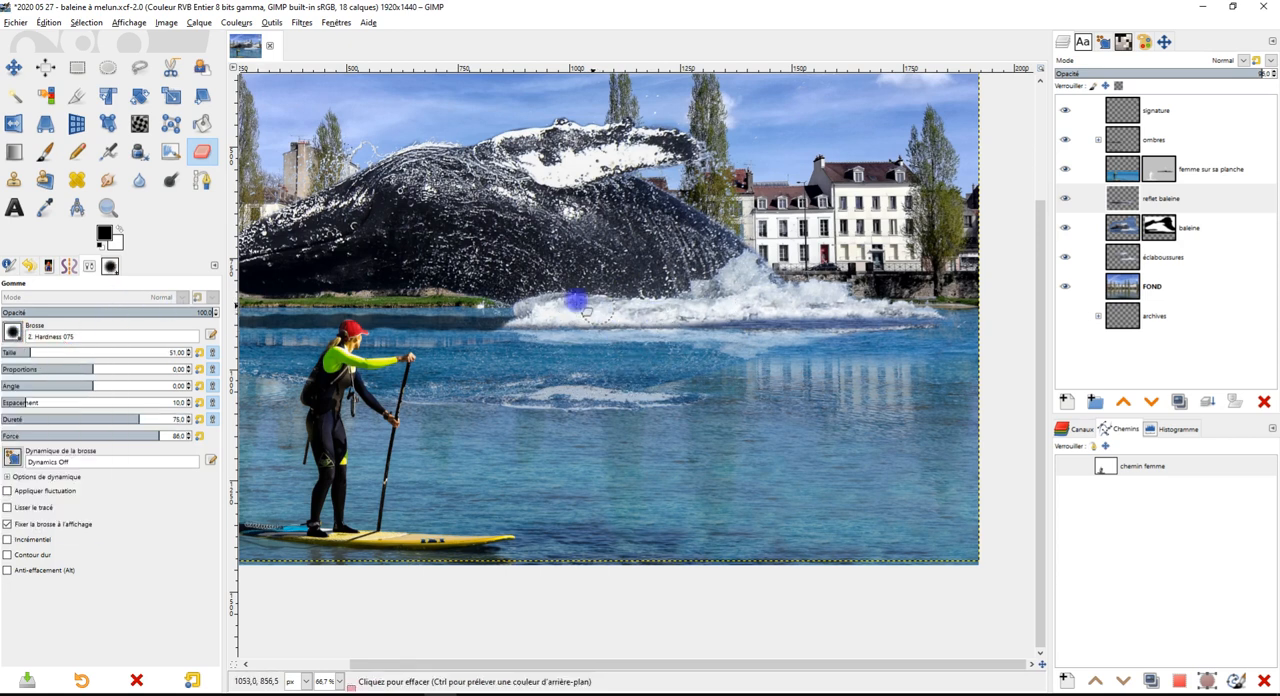
mouse_move(538, 317)
mouse_down()
mouse_move(907, 313)
mouse_move(912, 300)
mouse_up()
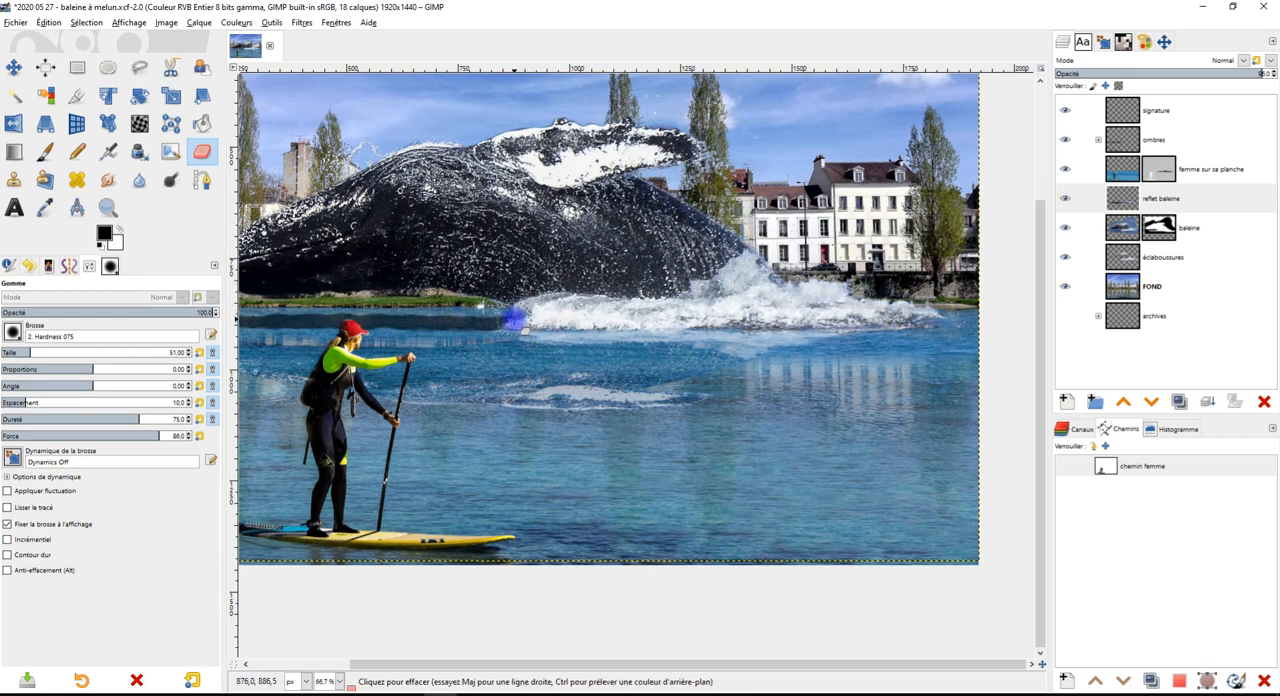
Refit the shifted "reflet baleine" layer to the image dimensions
scroll(770, 310, down, 1)
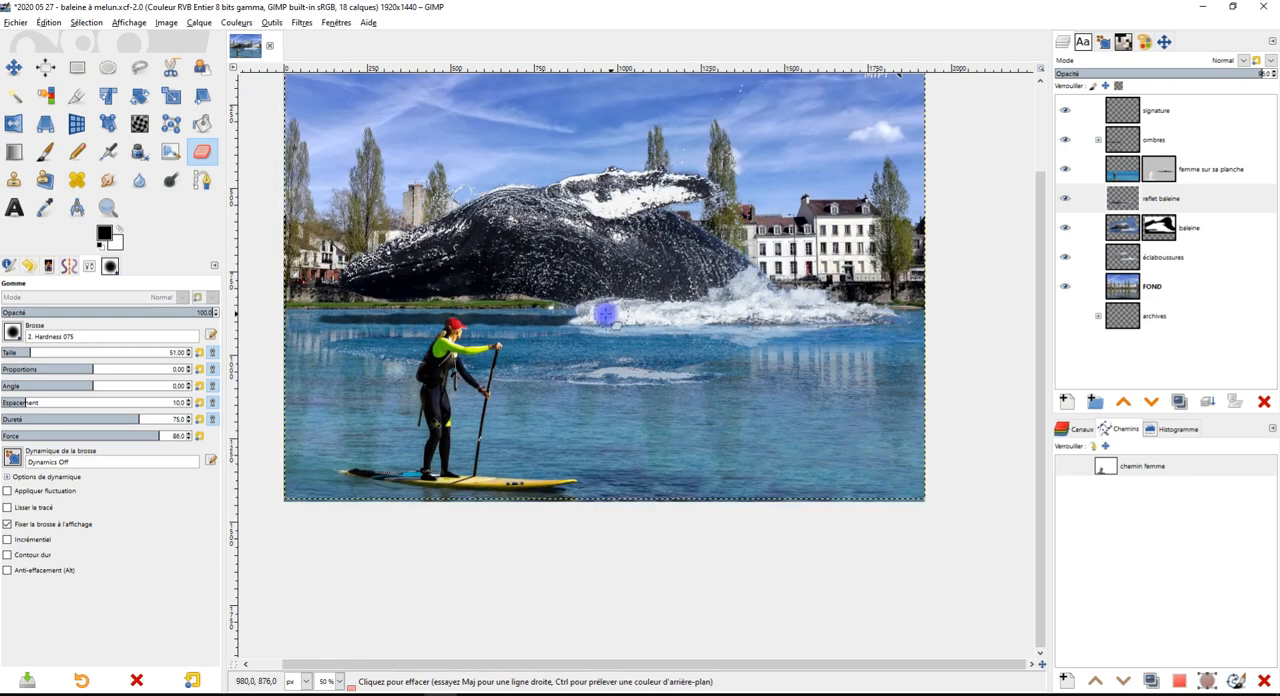
click(1180, 199)
click(1184, 76)
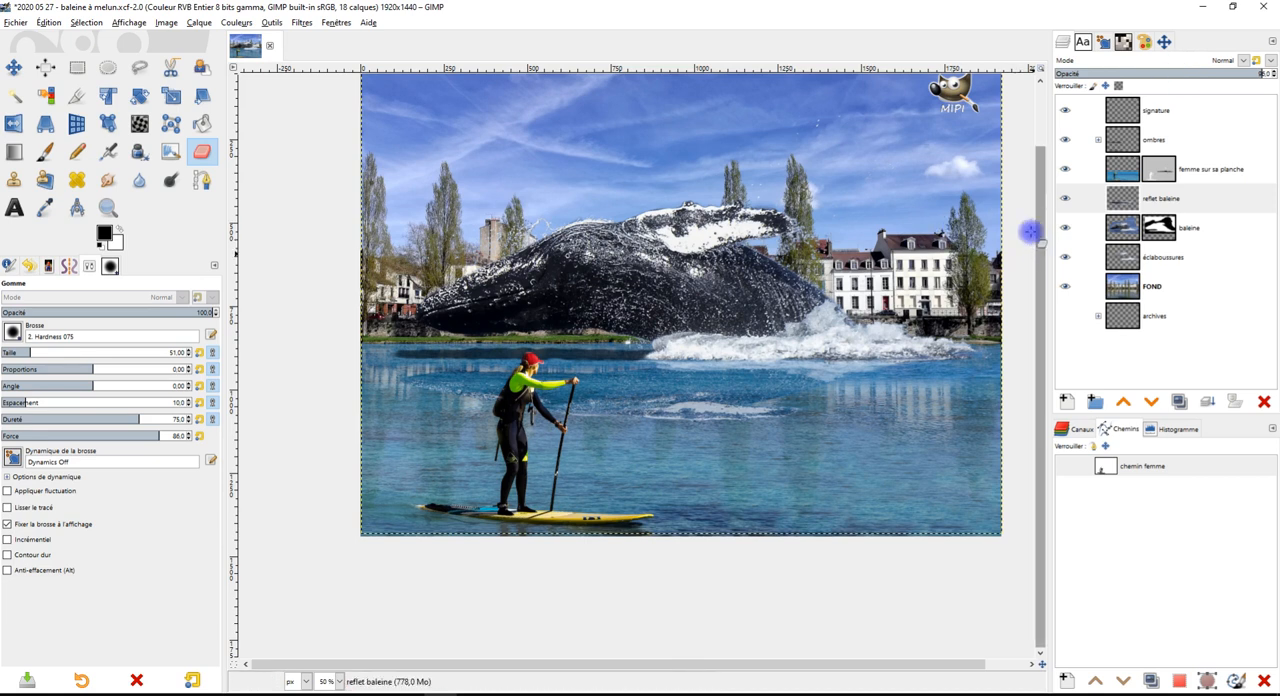
drag(787, 302, 726, 360)
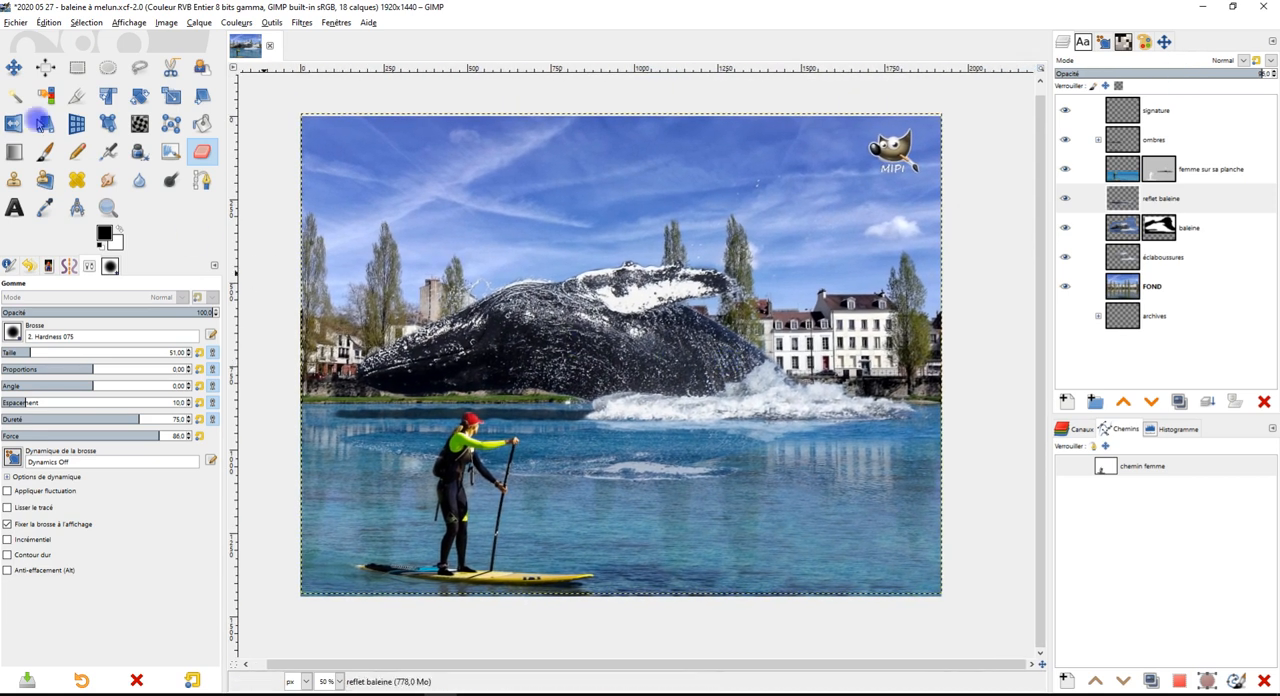
click(1113, 198)
right_click(1113, 198)
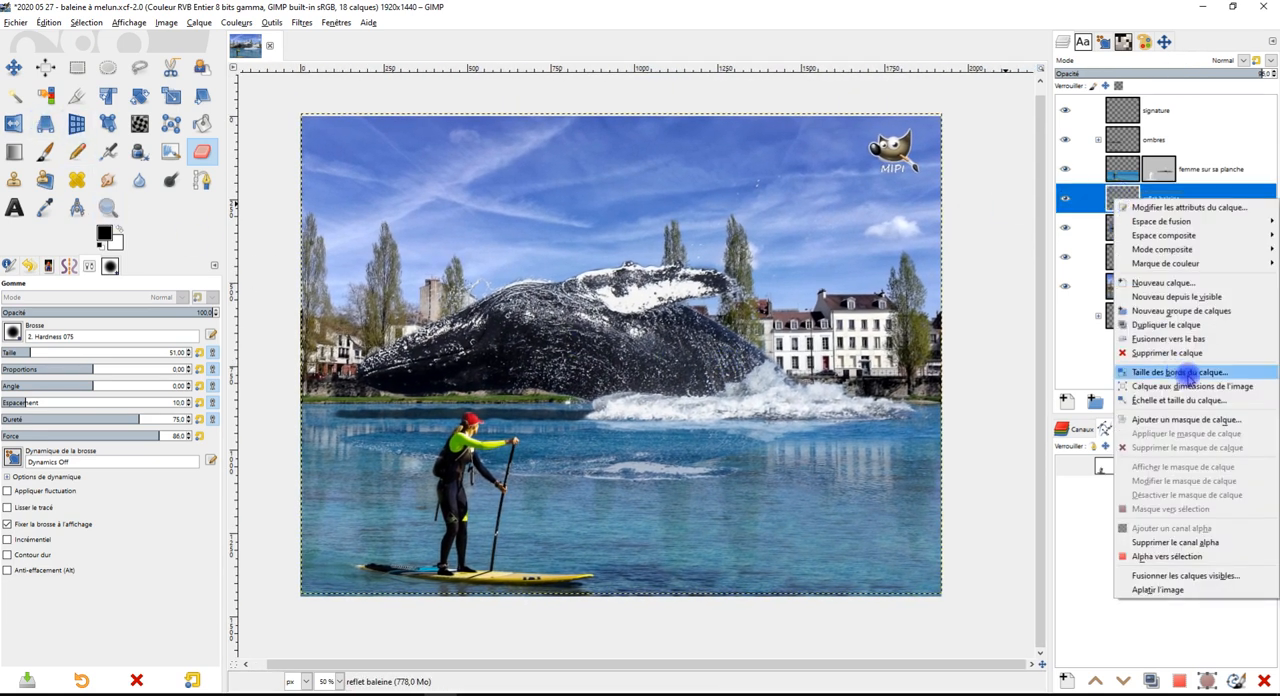
click(1120, 386)
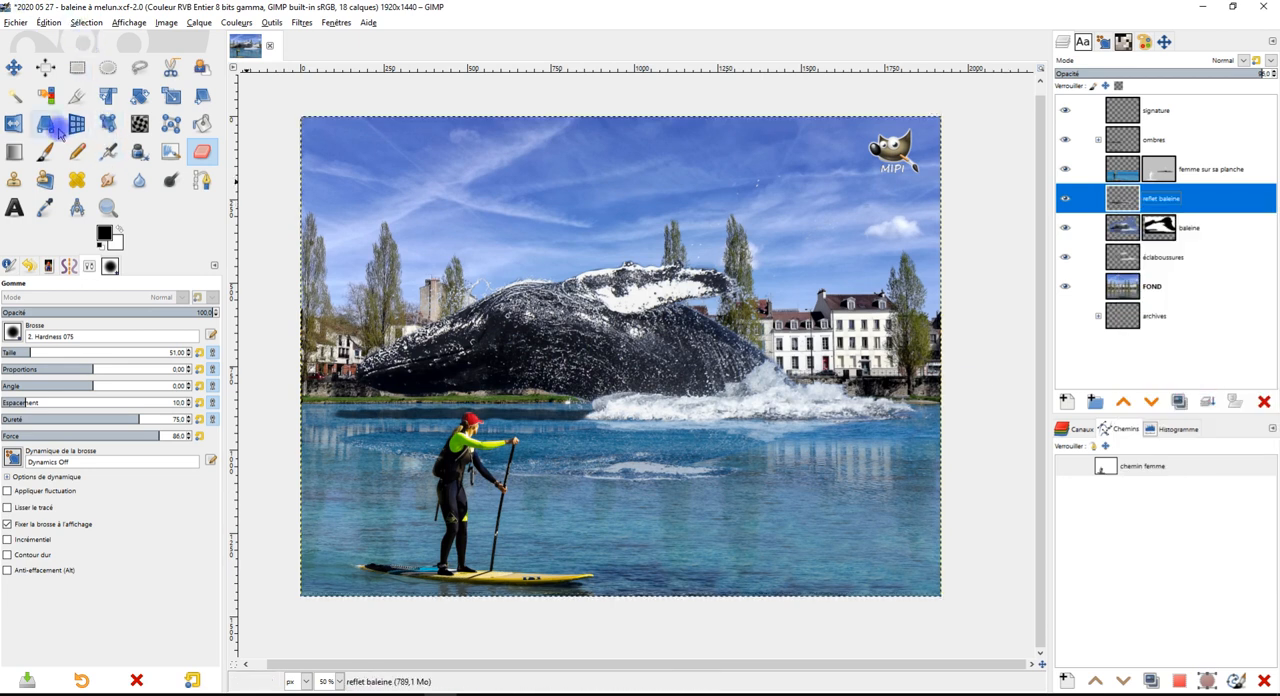
click(108, 207)
drag(281, 106, 965, 610)
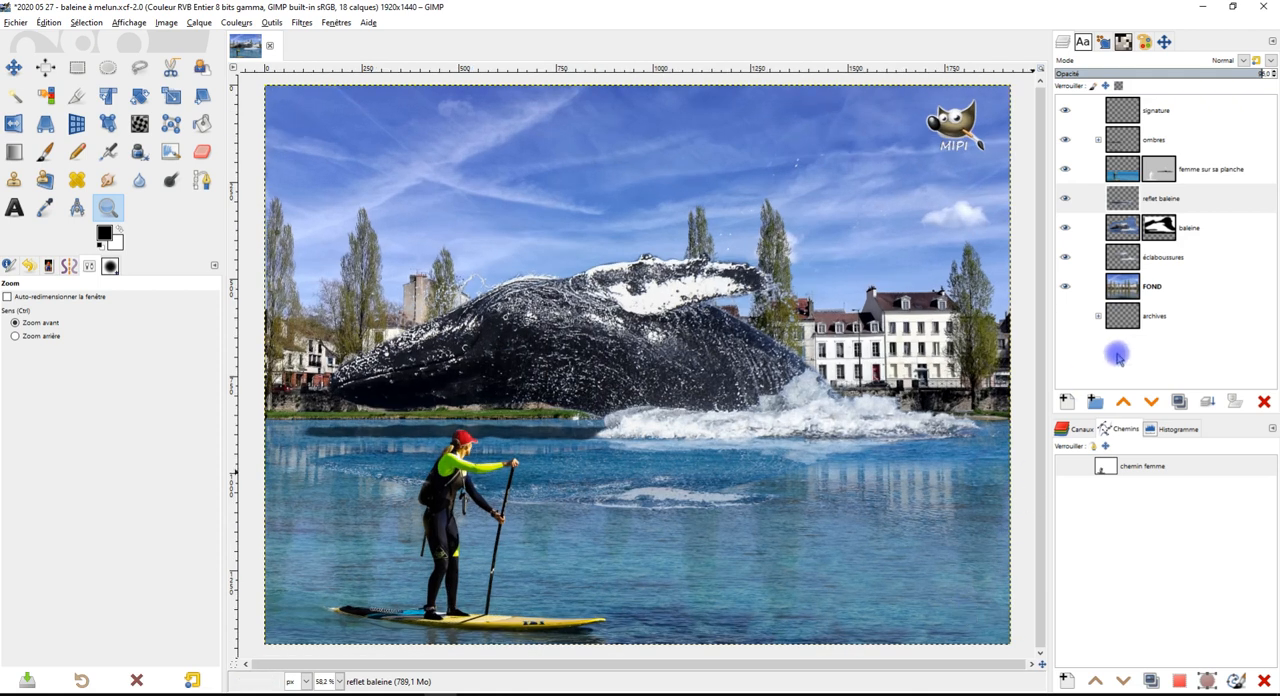